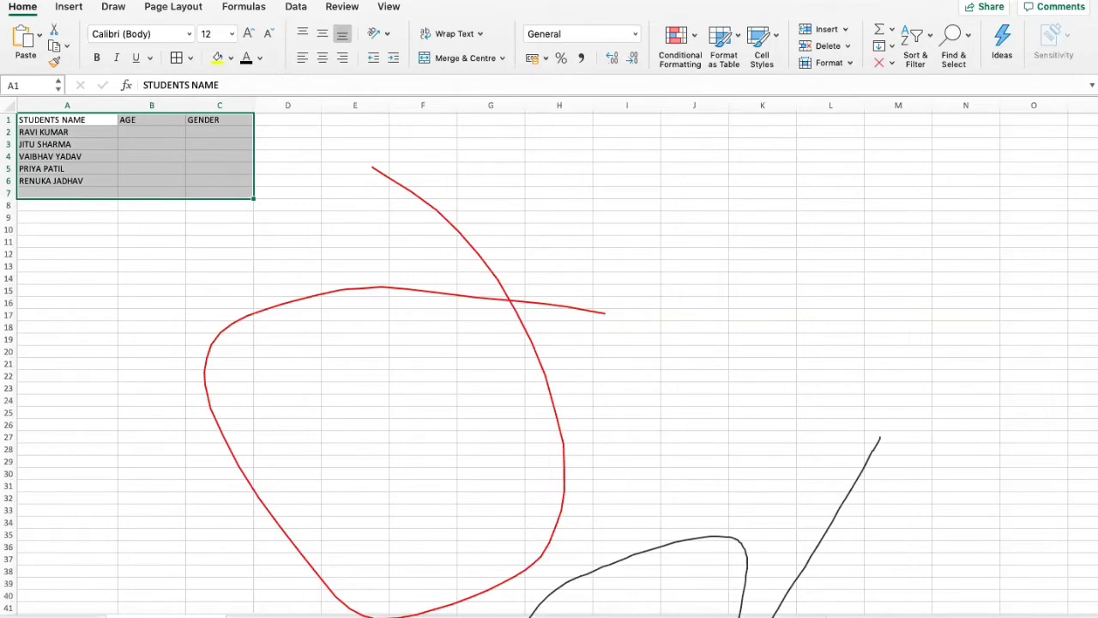
Add all borders to the student table A1:C6 and fill the header row A1:C1 with yellow.
{"action": "scroll", "coordinate": [549, 356], "scroll_direction": "up", "scroll_amount": 7}
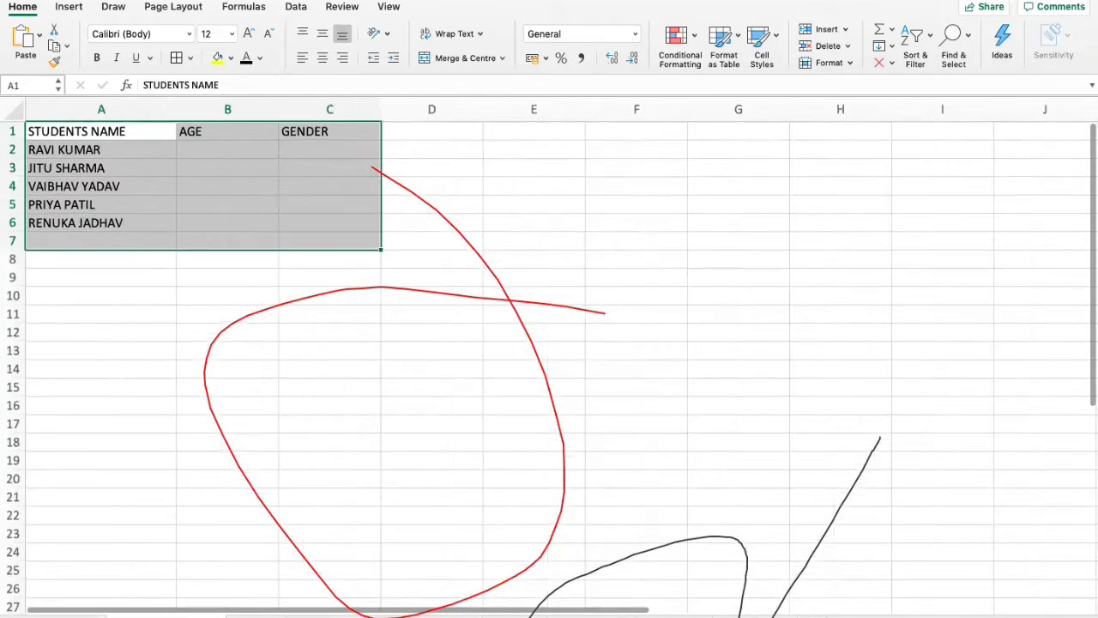
{"action": "scroll", "coordinate": [549, 356], "scroll_direction": "up", "scroll_amount": 2}
{"action": "scroll", "coordinate": [549, 356], "scroll_direction": "up", "scroll_amount": 2}
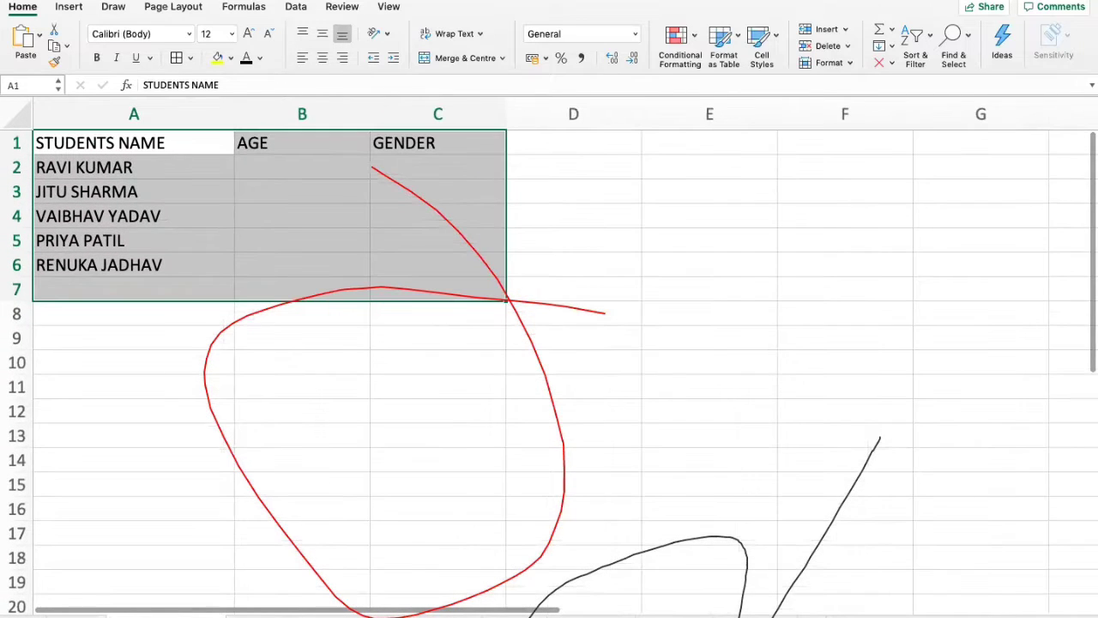
{"action": "left_click", "coordinate": [212, 287]}
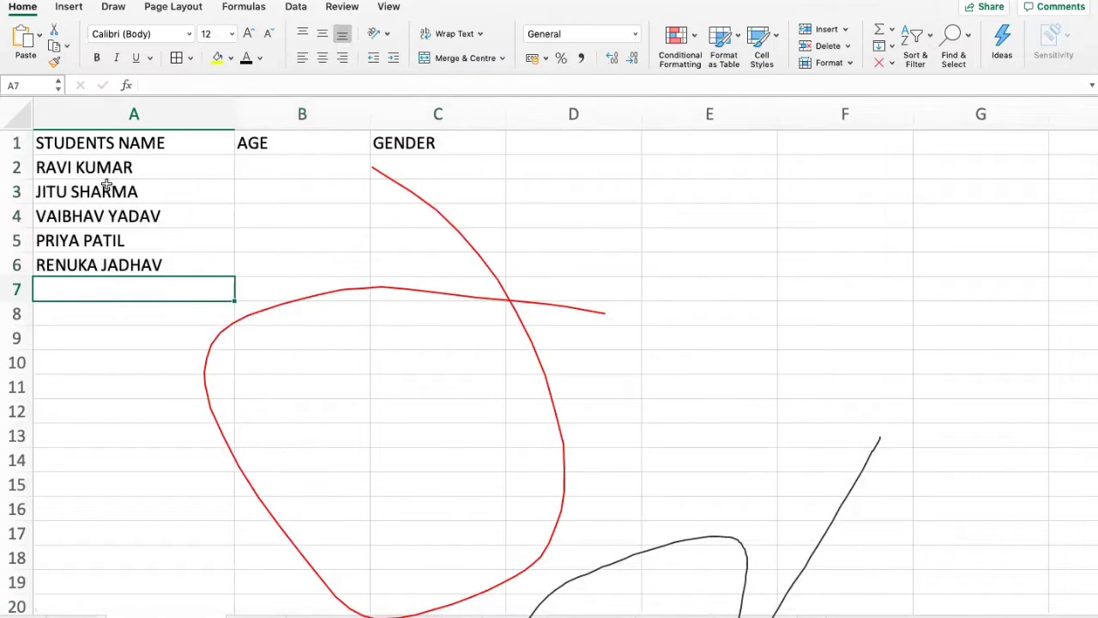
{"action": "left_click_drag", "start_coordinate": [115, 133], "coordinate": [434, 270]}
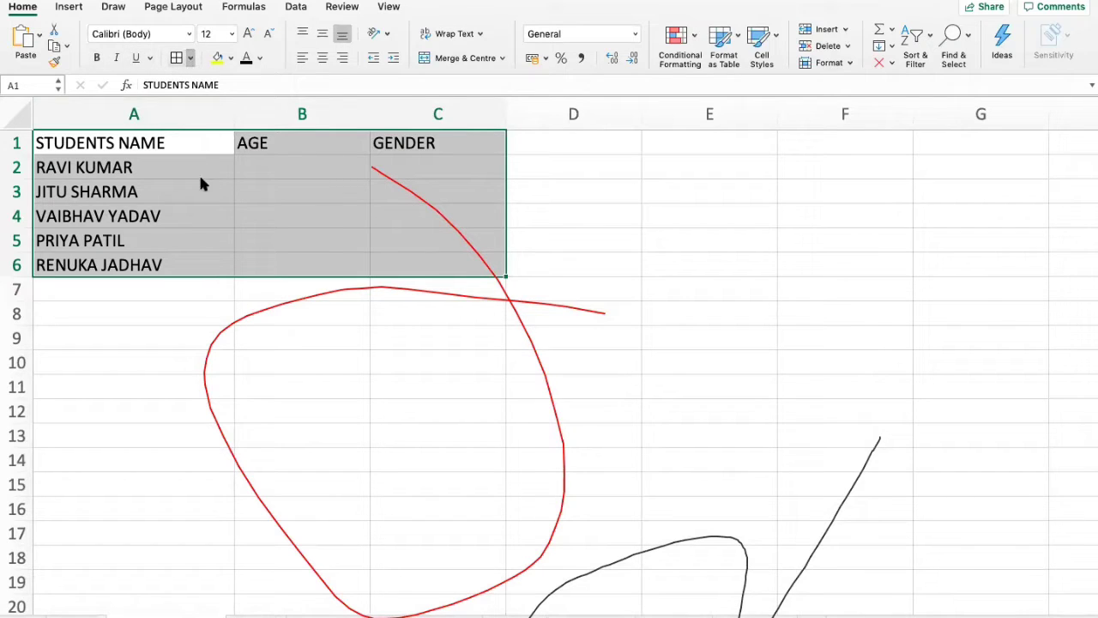
{"action": "left_click", "coordinate": [269, 248]}
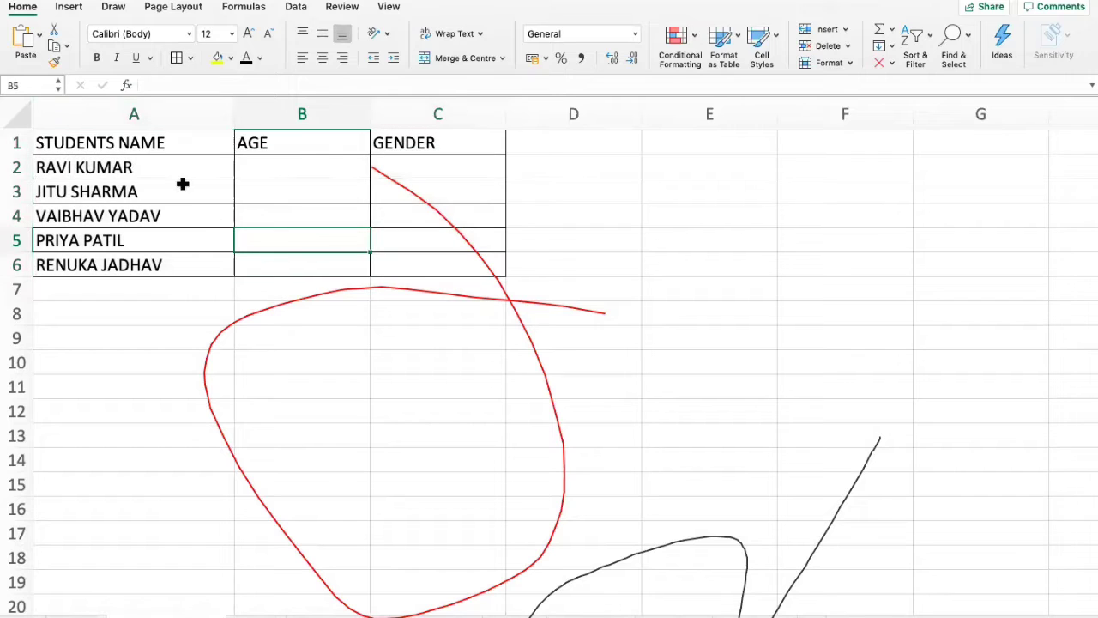
{"action": "left_click_drag", "start_coordinate": [215, 142], "coordinate": [392, 148]}
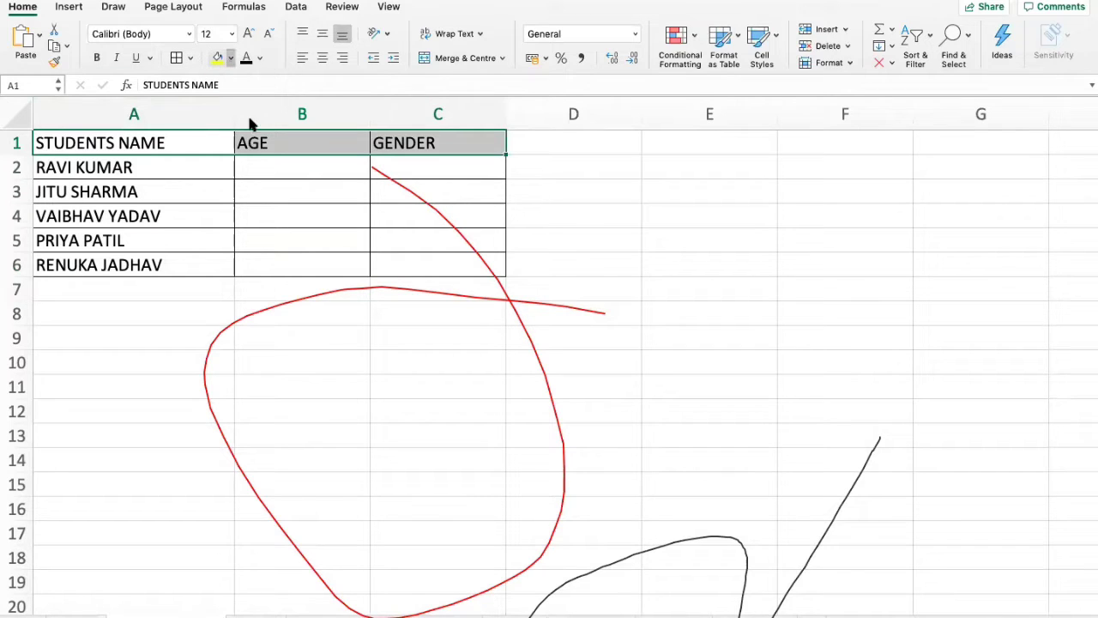
{"action": "left_click", "coordinate": [257, 269]}
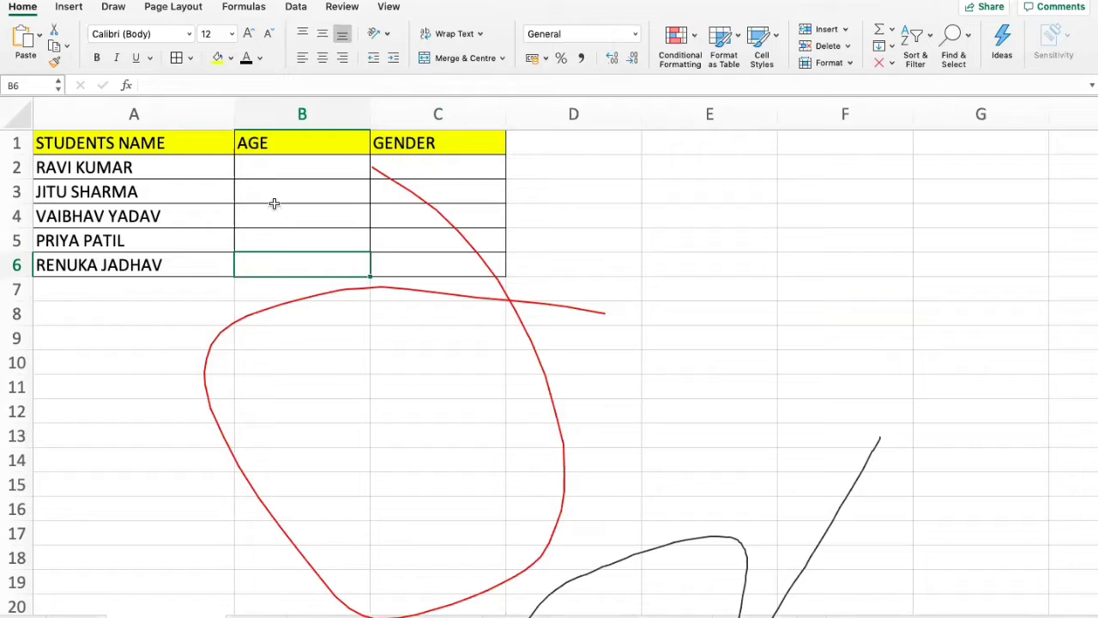
Enter 29 as the age and MALE as the gender for the first student in row 2.
{"action": "left_click", "coordinate": [292, 164]}
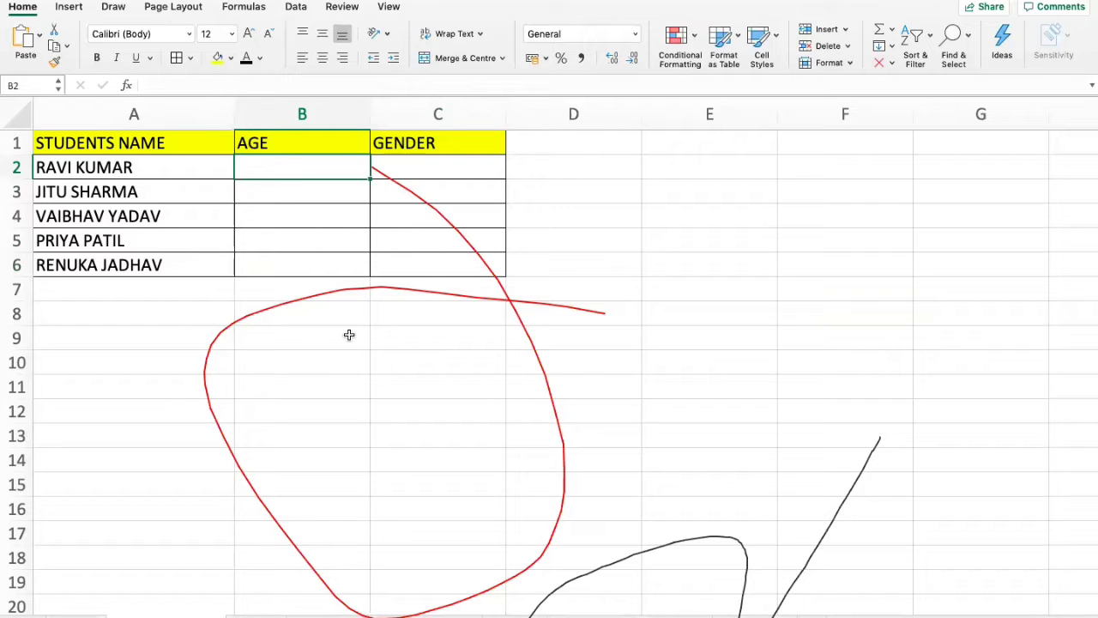
{"action": "type", "text": "29"}
{"action": "key", "text": "Return"}
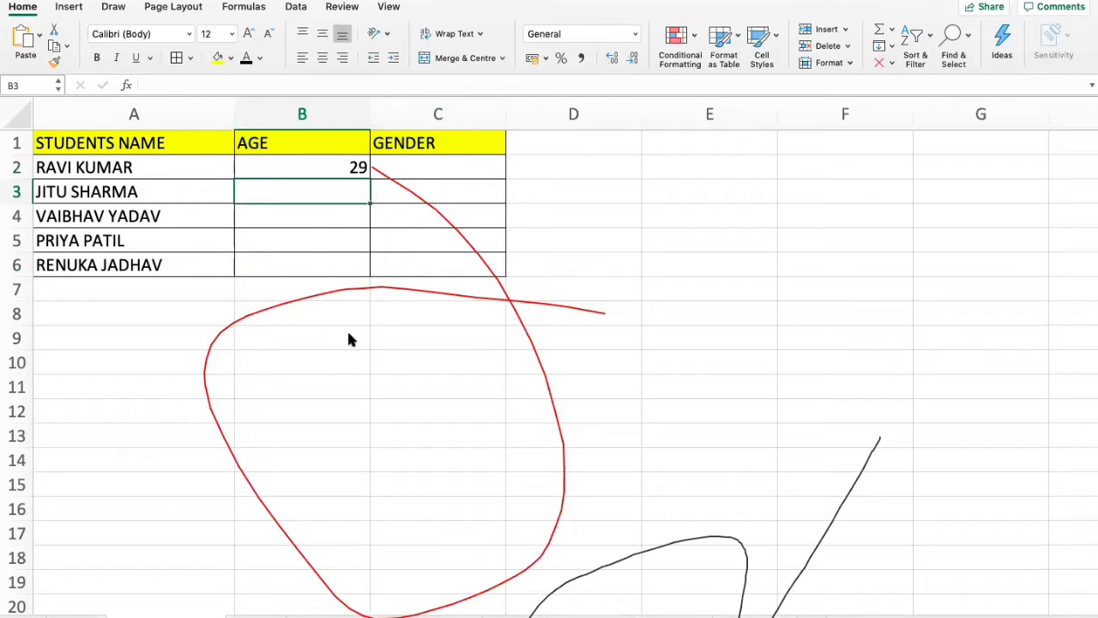
{"action": "key", "text": "Up"}
{"action": "key", "text": "Right"}
{"action": "type", "text": "MALE"}
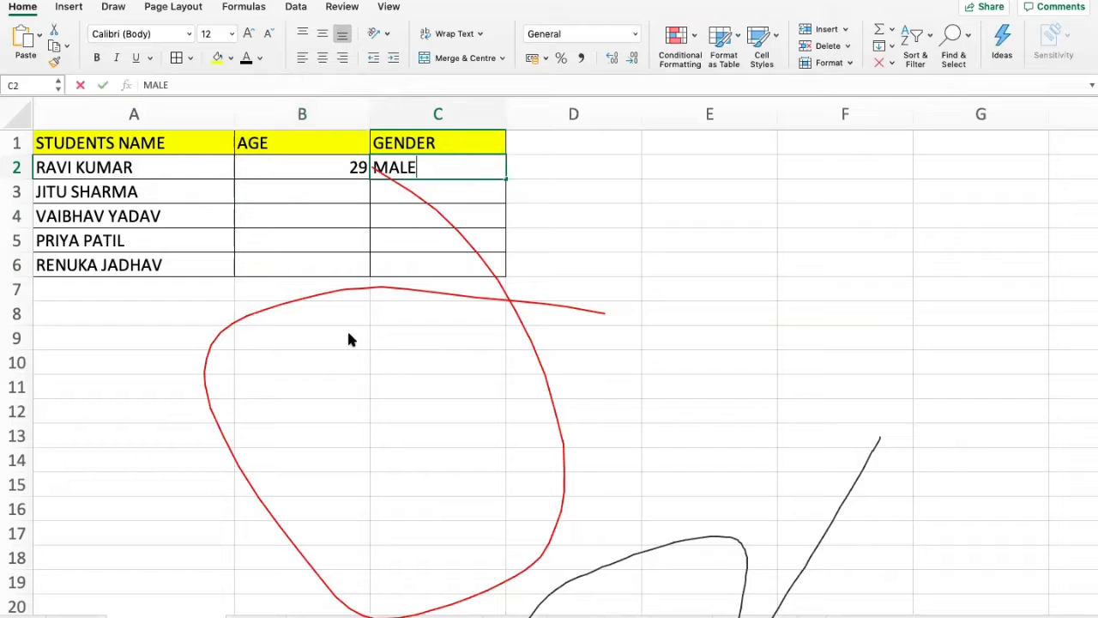
{"action": "key", "text": "Return"}
Copy the age in B2 and select cell B5 in the AGE column.
{"action": "key", "text": "Up"}
{"action": "key", "text": "Left"}
{"action": "key", "text": "Left"}
{"action": "key", "text": "Right"}
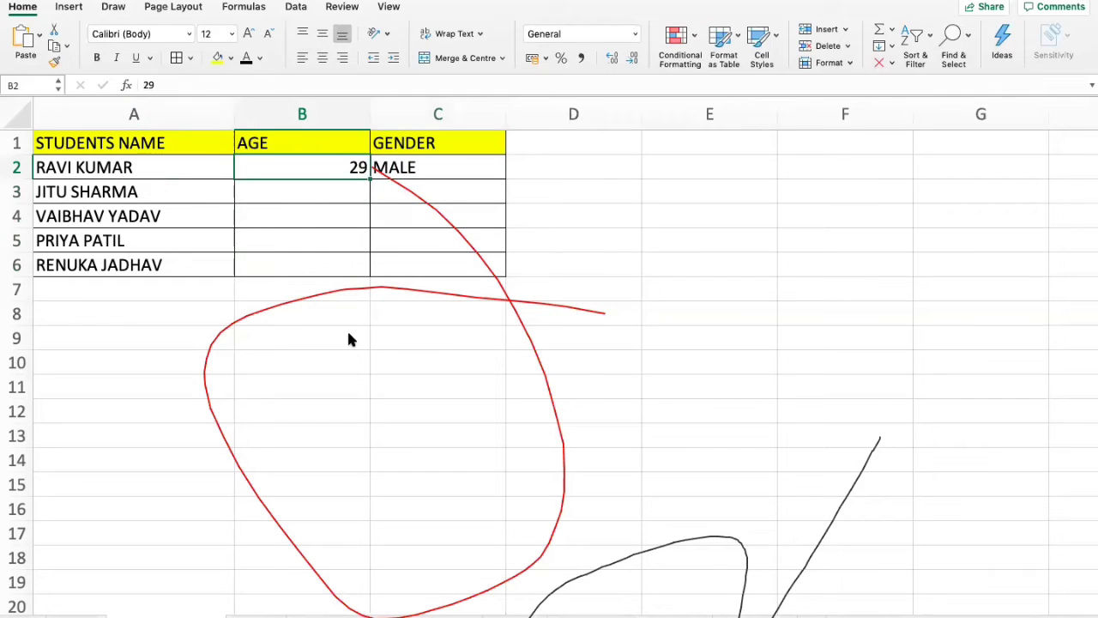
{"action": "key", "text": "ctrl+c"}
{"action": "key", "text": "Left"}
{"action": "key", "text": "Down"}
{"action": "key", "text": "Down"}
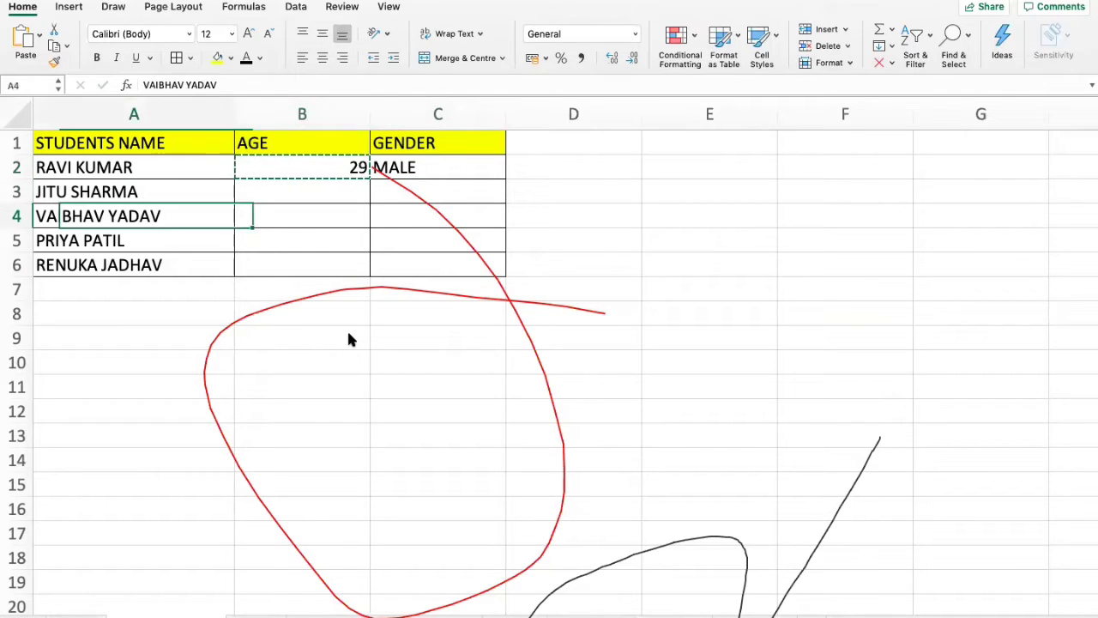
{"action": "key", "text": "Up"}
{"action": "key", "text": "Up"}
{"action": "key", "text": "Right"}
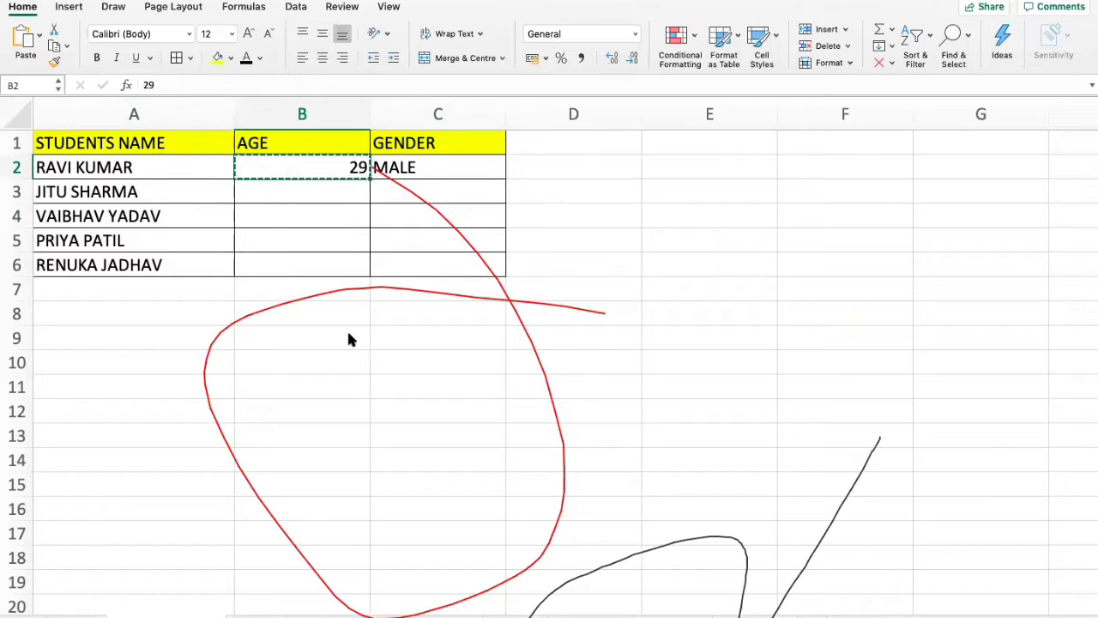
{"action": "key", "text": "Down"}
{"action": "key", "text": "Down"}
{"action": "key", "text": "Down"}
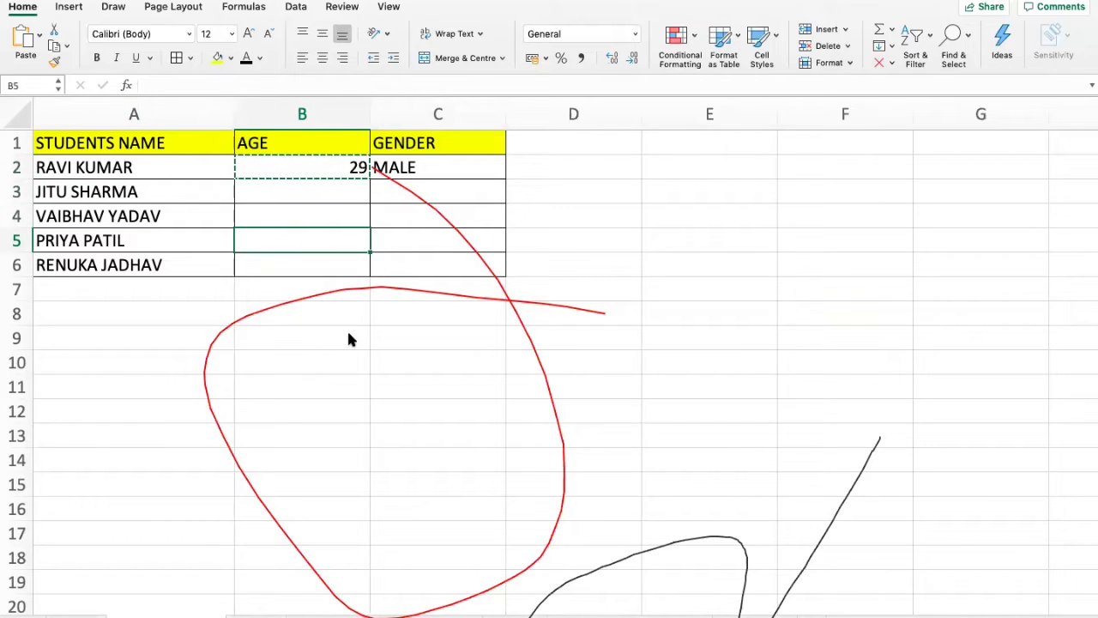
Enter 29 manually as the age in B5.
{"action": "key", "text": "Left"}
{"action": "key", "text": "Right"}
{"action": "key", "text": "Up"}
{"action": "key", "text": "Up"}
{"action": "key", "text": "Up"}
{"action": "key", "text": "Down"}
{"action": "key", "text": "Down"}
{"action": "key", "text": "Down"}
{"action": "type", "text": "2"}
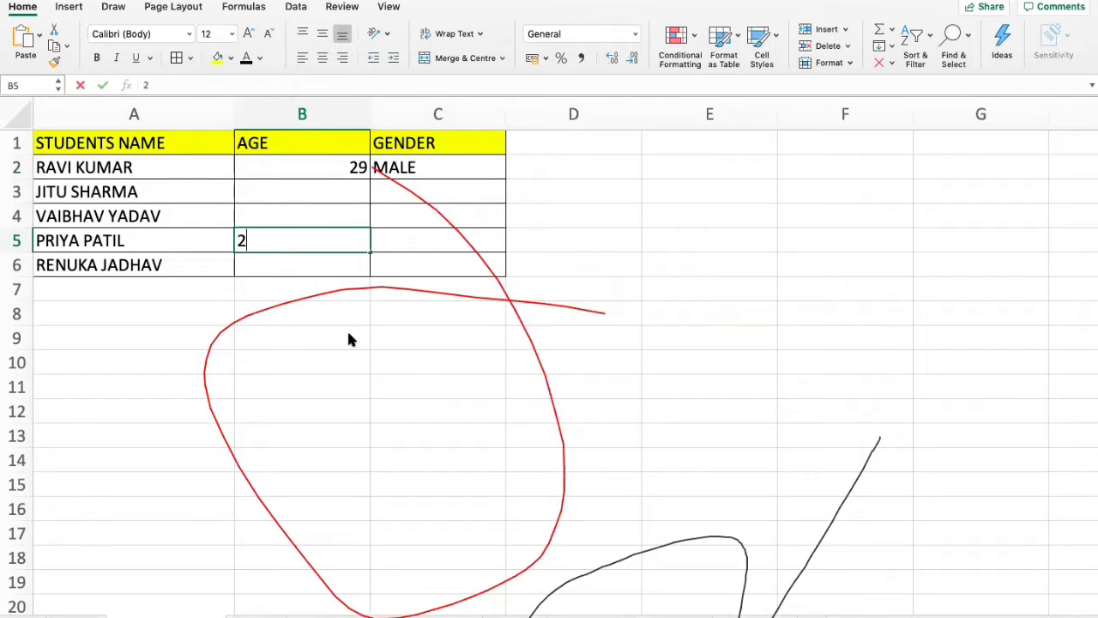
{"action": "type", "text": "9"}
{"action": "key", "text": "Return"}
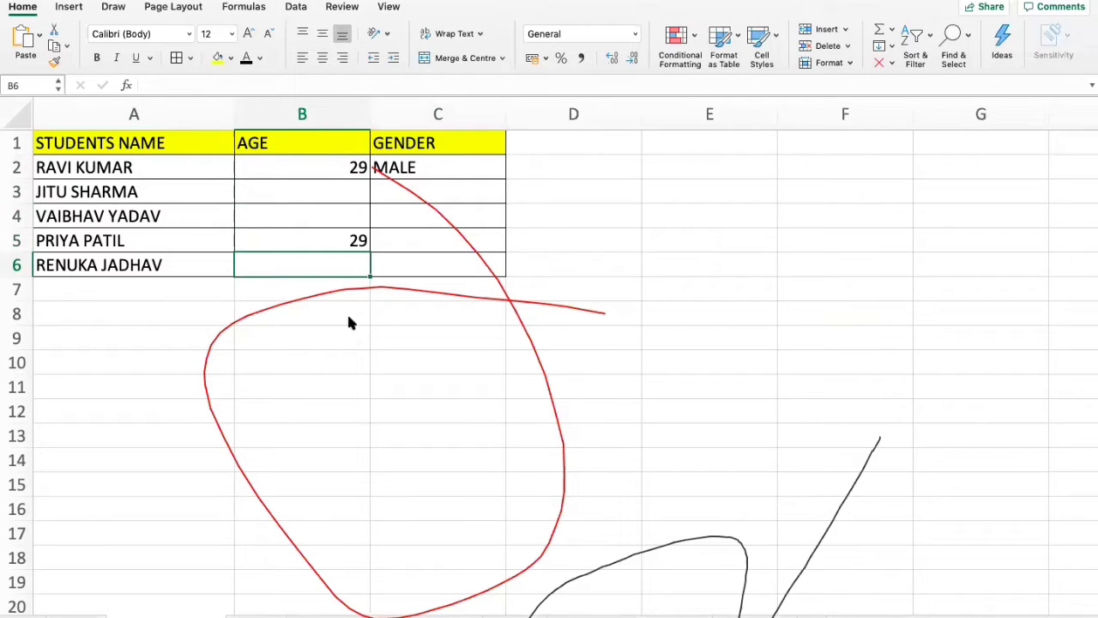
Clear the age from B5.
{"action": "key", "text": "Escape"}
{"action": "left_click", "coordinate": [47, 13]}
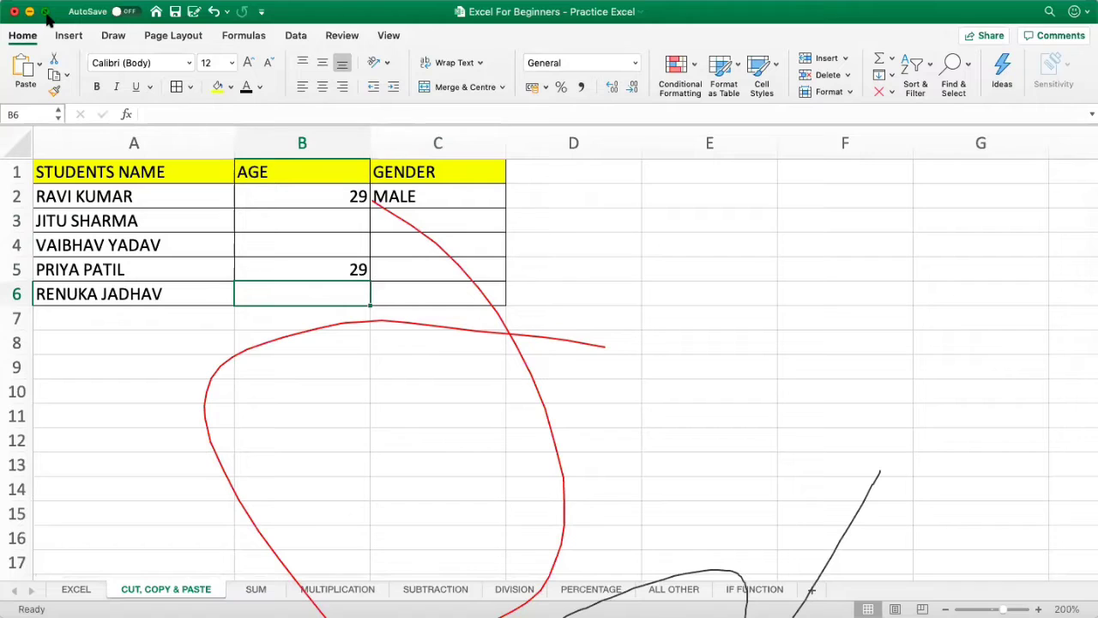
{"action": "left_click", "coordinate": [306, 269]}
{"action": "key", "text": "Delete"}
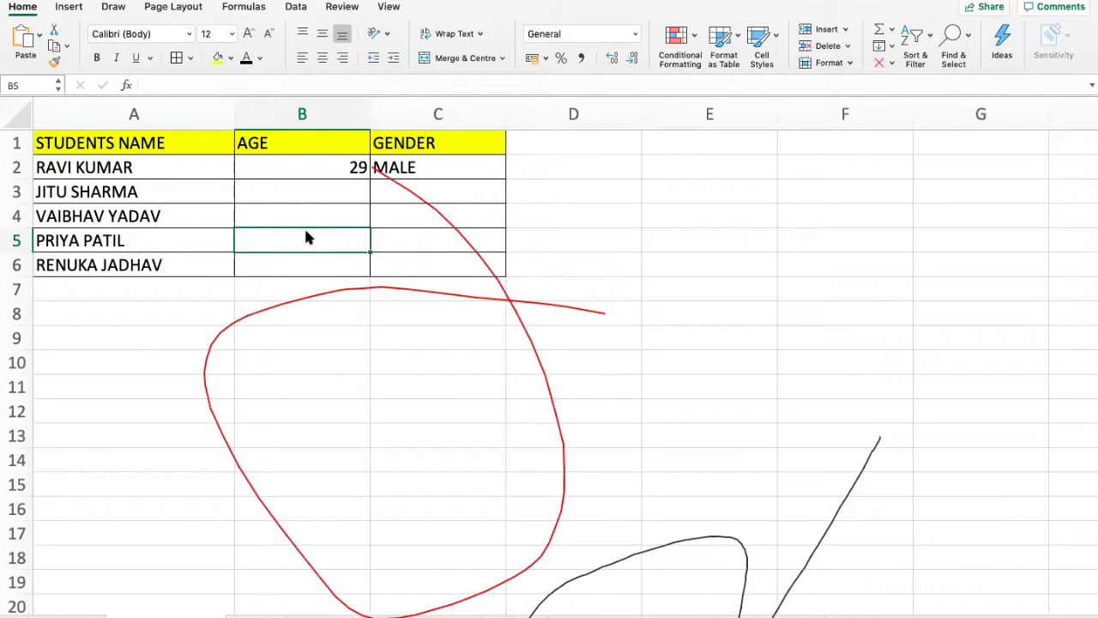
Enter a person's full name followed by random sample letters in the empty cell B9.
{"action": "key", "text": "Up"}
{"action": "key", "text": "Up"}
{"action": "key", "text": "Up"}
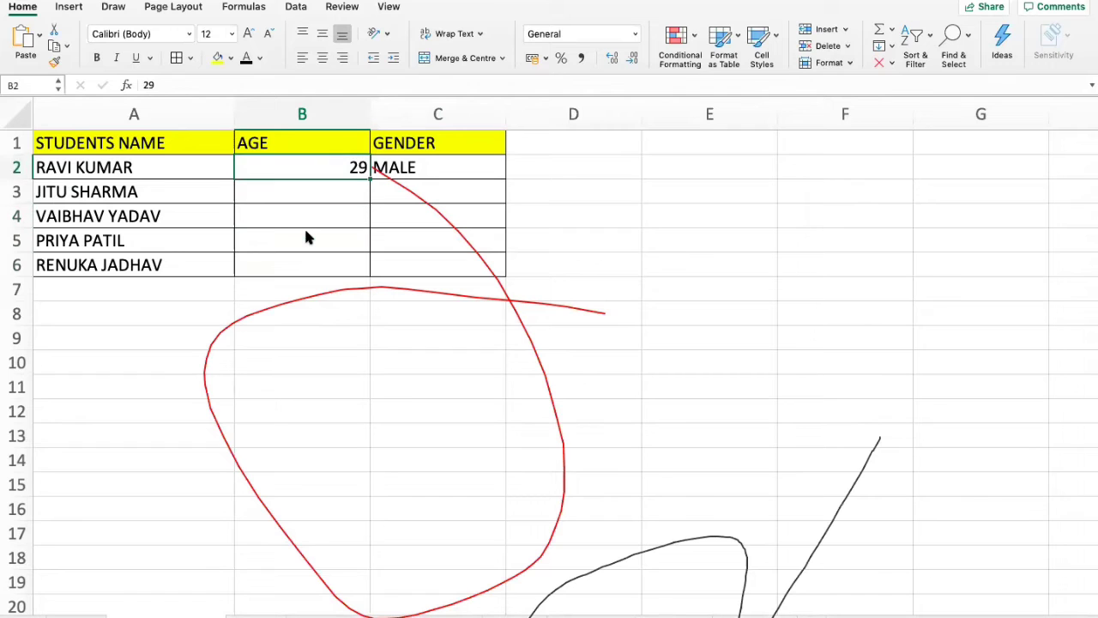
{"action": "key", "text": "Down"}
{"action": "key", "text": "Down"}
{"action": "key", "text": "Down"}
{"action": "key", "text": "Down"}
{"action": "key", "text": "Down"}
{"action": "key", "text": "Down"}
{"action": "key", "text": "Down"}
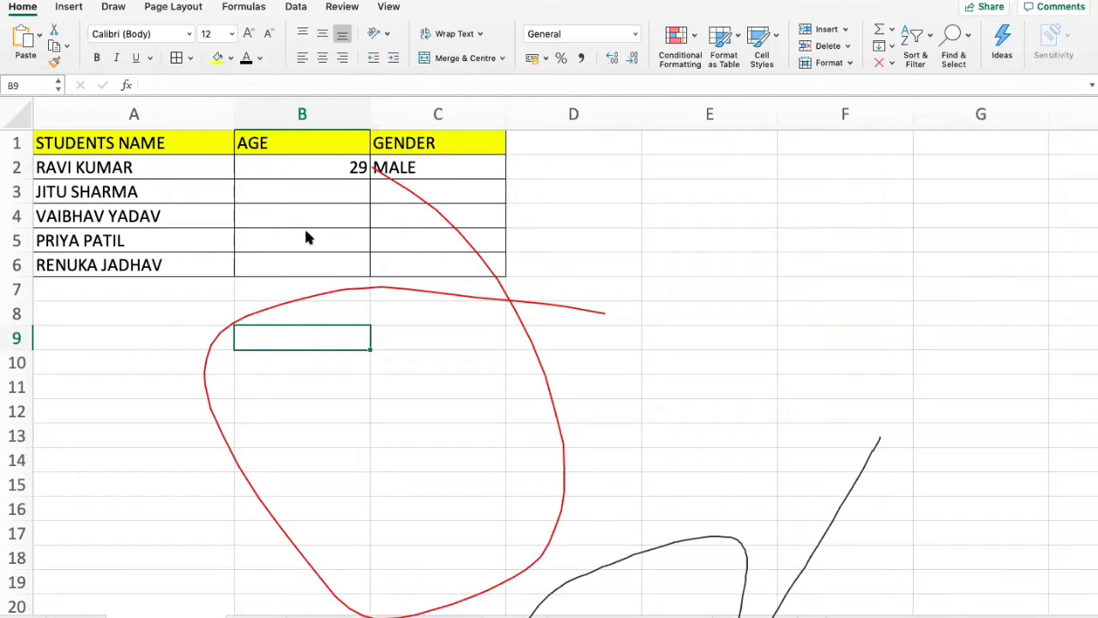
{"action": "type", "text": "vismay vijay r"}
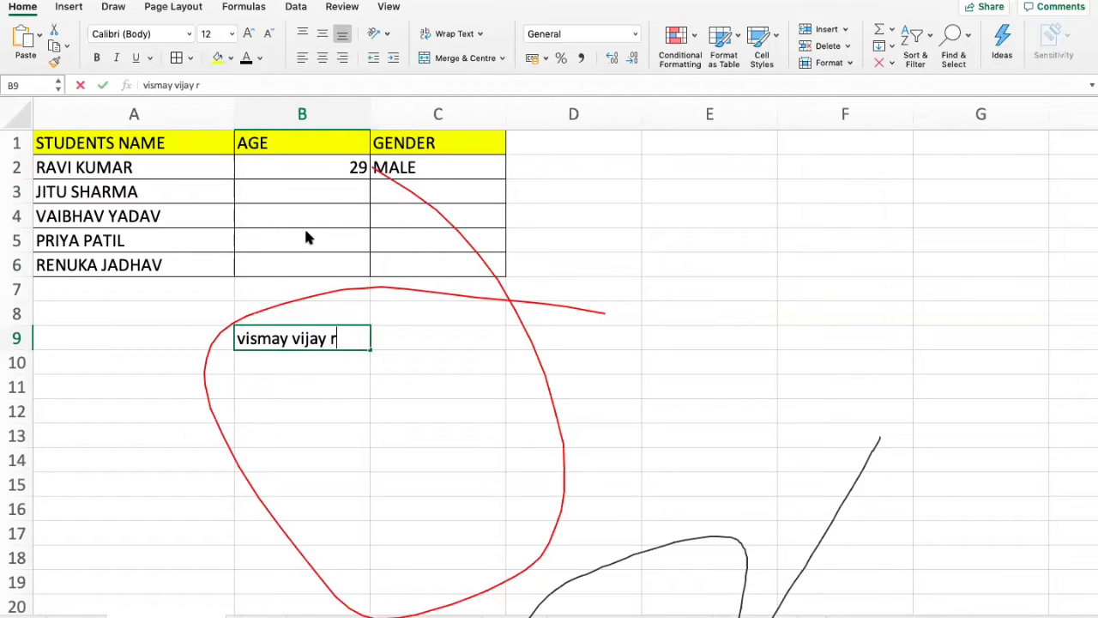
{"action": "type", "text": "ane djkFKJDSBF"}
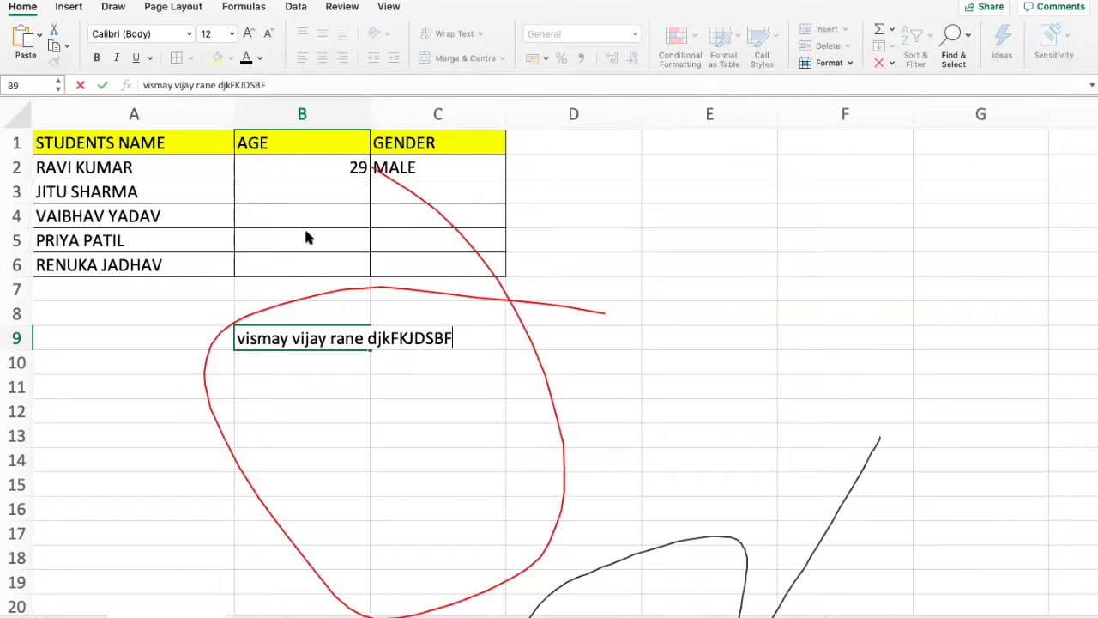
{"action": "key", "text": "Return"}
Copy the sample text in B9 and delete it from the cell.
{"action": "key", "text": "Up"}
{"action": "key", "text": "ctrl+c"}
{"action": "key", "text": "Down"}
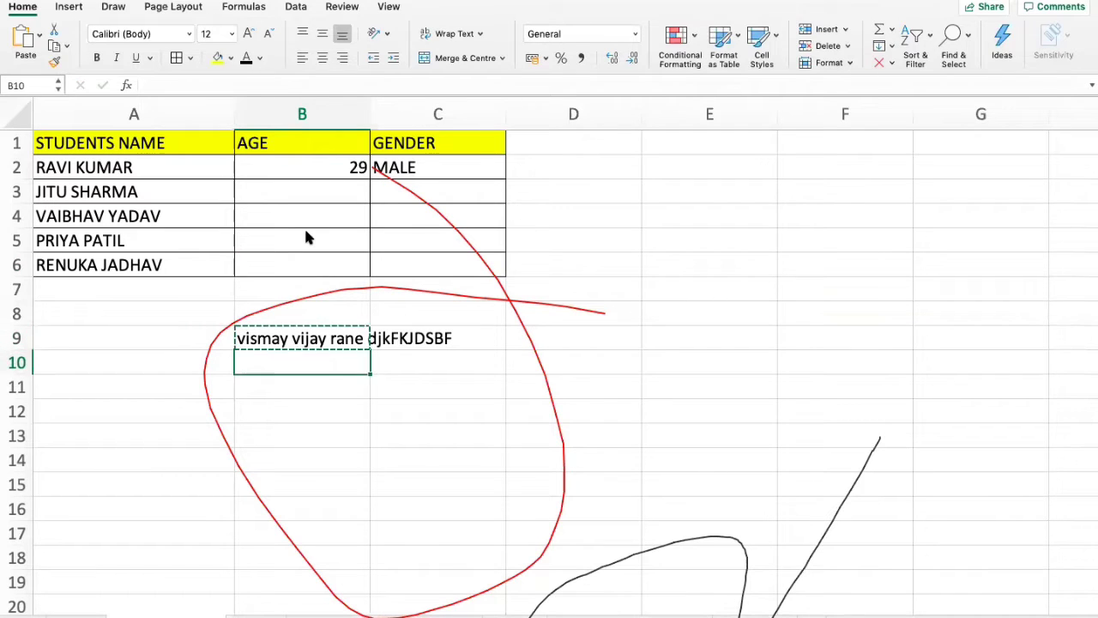
{"action": "key", "text": "Down"}
{"action": "key", "text": "Down"}
{"action": "key", "text": "Up"}
{"action": "key", "text": "Up"}
{"action": "key", "text": "Up"}
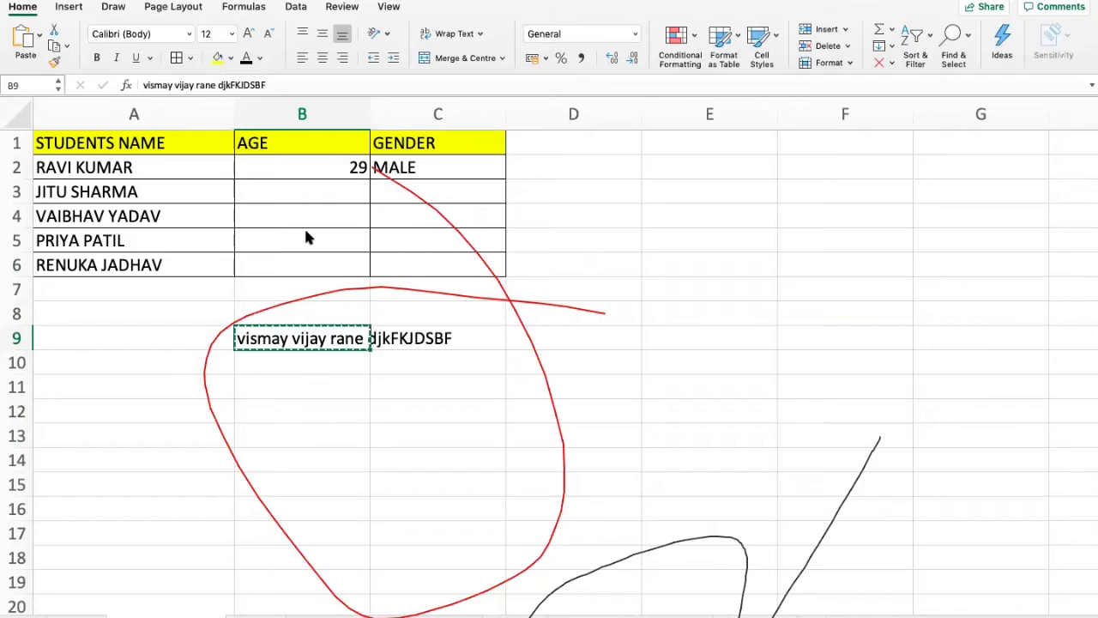
{"action": "key", "text": "Delete"}
Copy the age in B2 and paste it into B5.
{"action": "key", "text": "Up"}
{"action": "key", "text": "Up"}
{"action": "key", "text": "Up"}
{"action": "key", "text": "Up"}
{"action": "key", "text": "Up"}
{"action": "key", "text": "Up"}
{"action": "key", "text": "Up"}
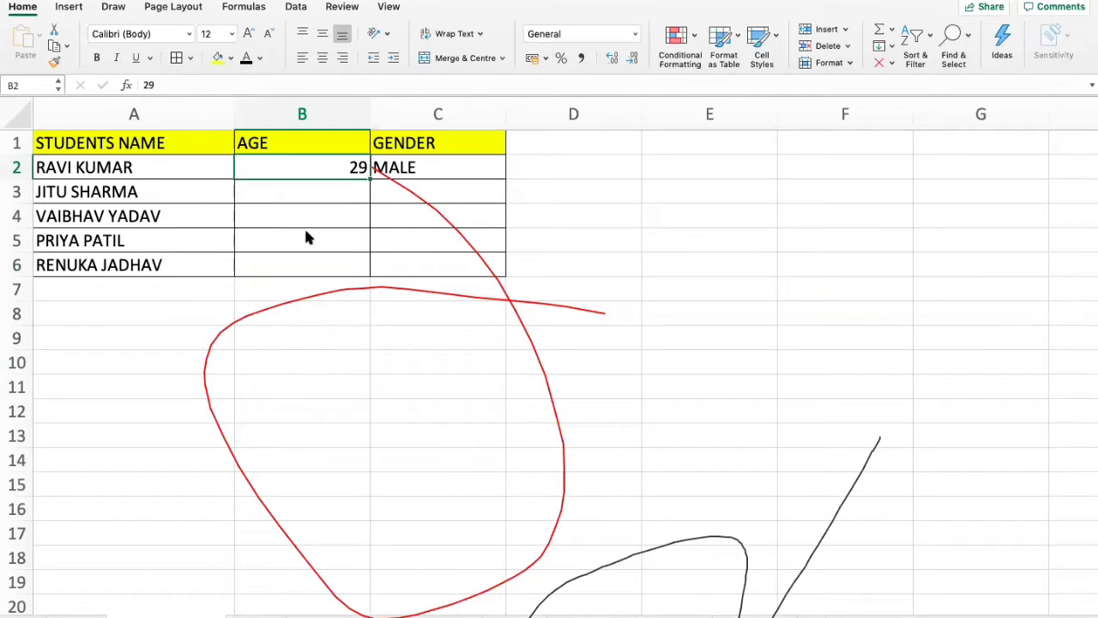
{"action": "key", "text": "Down"}
{"action": "key", "text": "Up"}
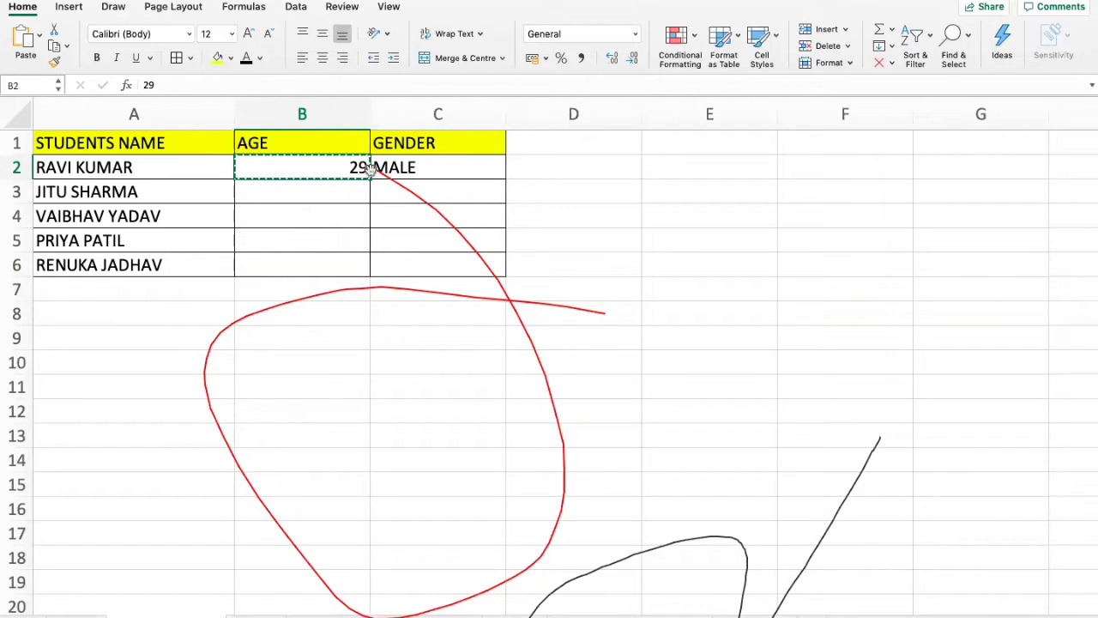
{"action": "left_click", "coordinate": [312, 239]}
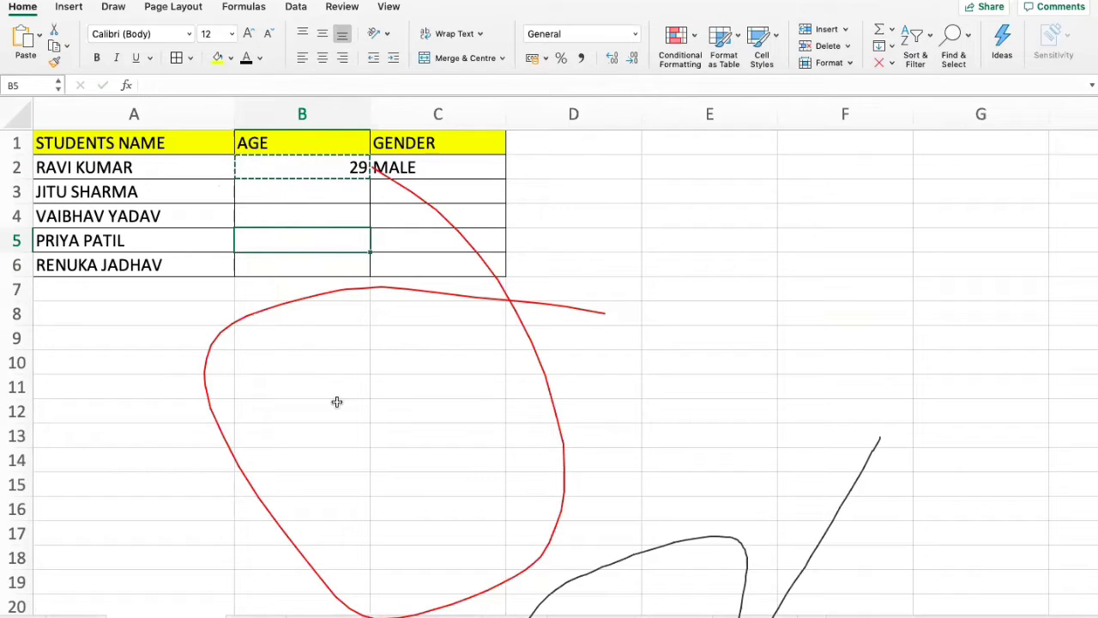
{"action": "key", "text": "ctrl+v"}
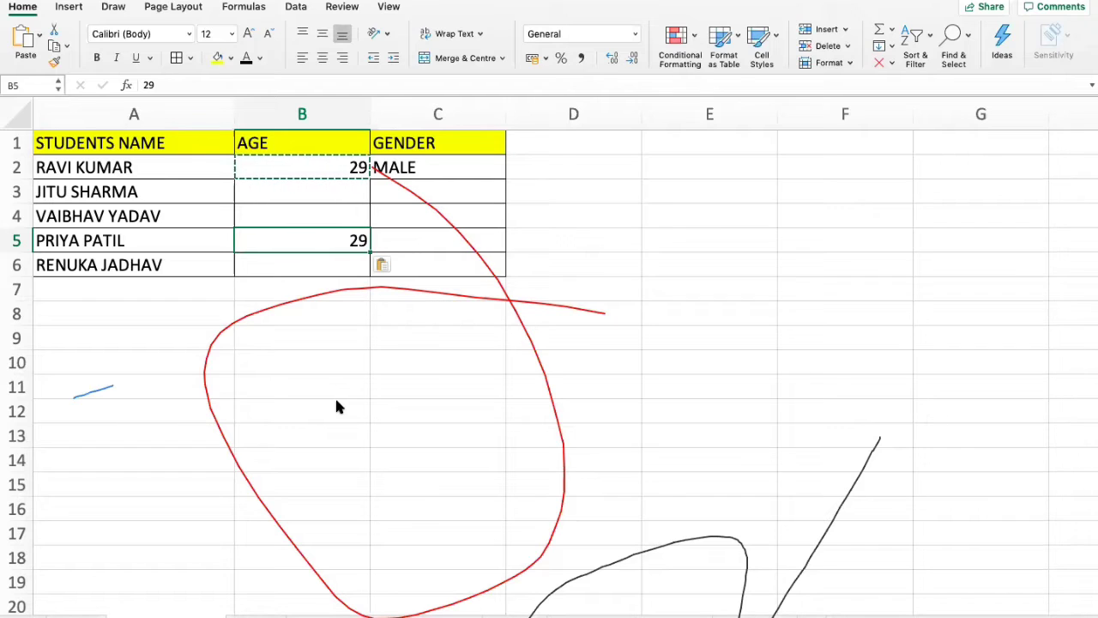
{"action": "key", "text": "Escape"}
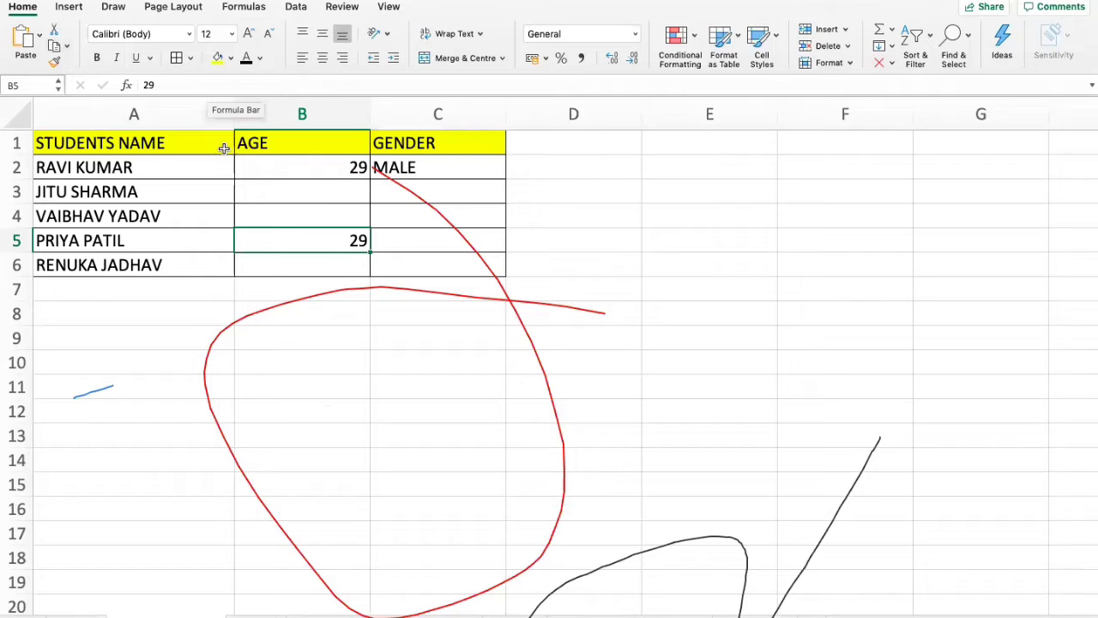
Copy the age in B2 again and paste it over the value in B5.
{"action": "left_click", "coordinate": [255, 166]}
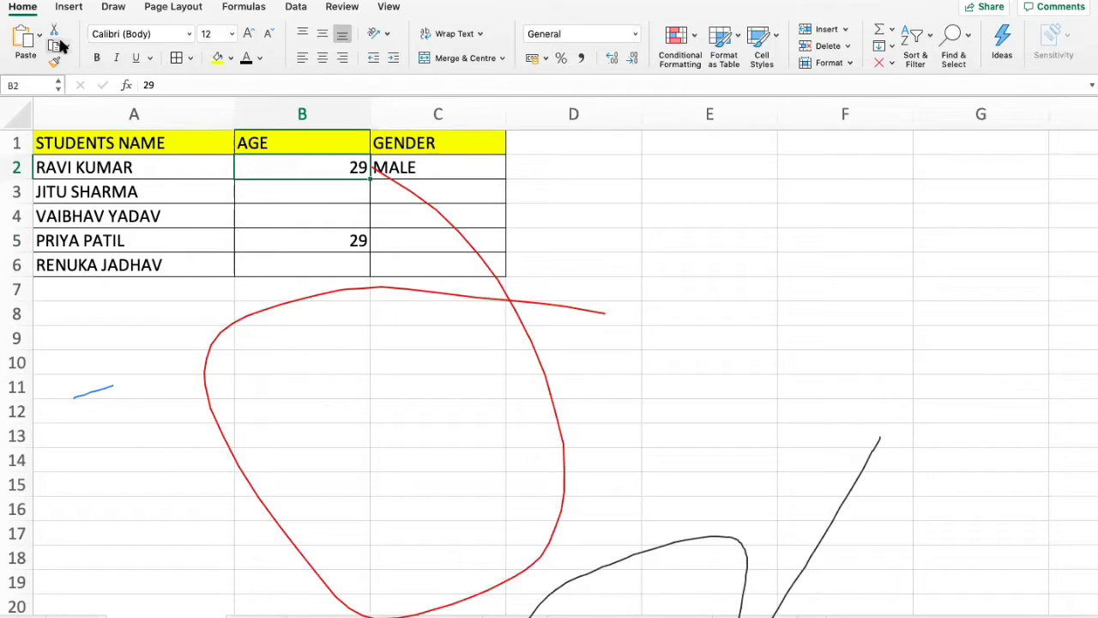
{"action": "left_click", "coordinate": [55, 45]}
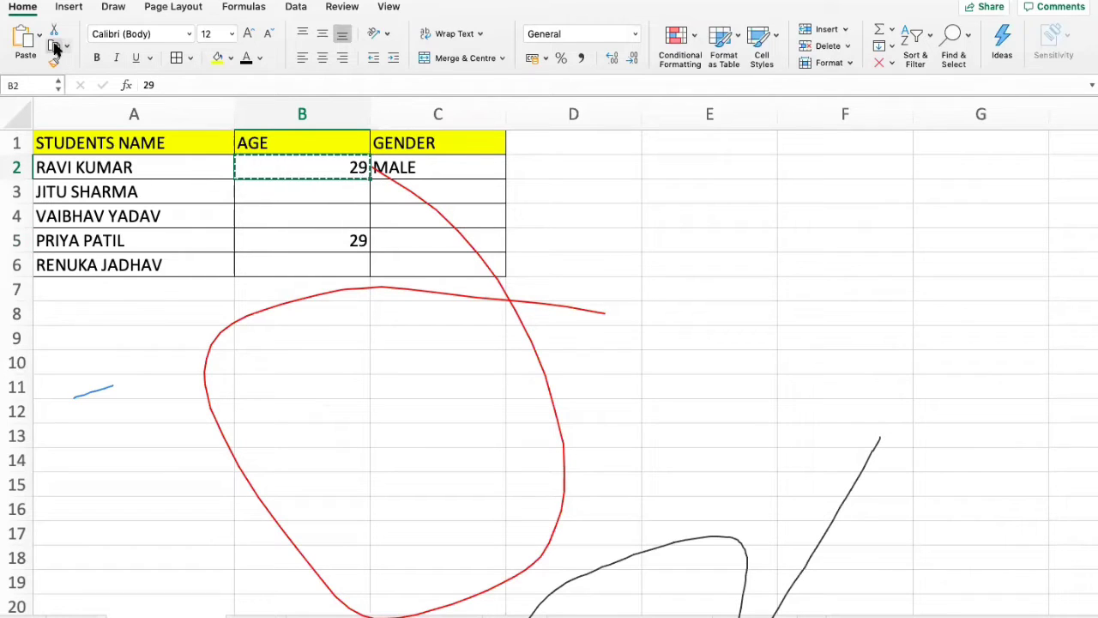
{"action": "left_click", "coordinate": [274, 245]}
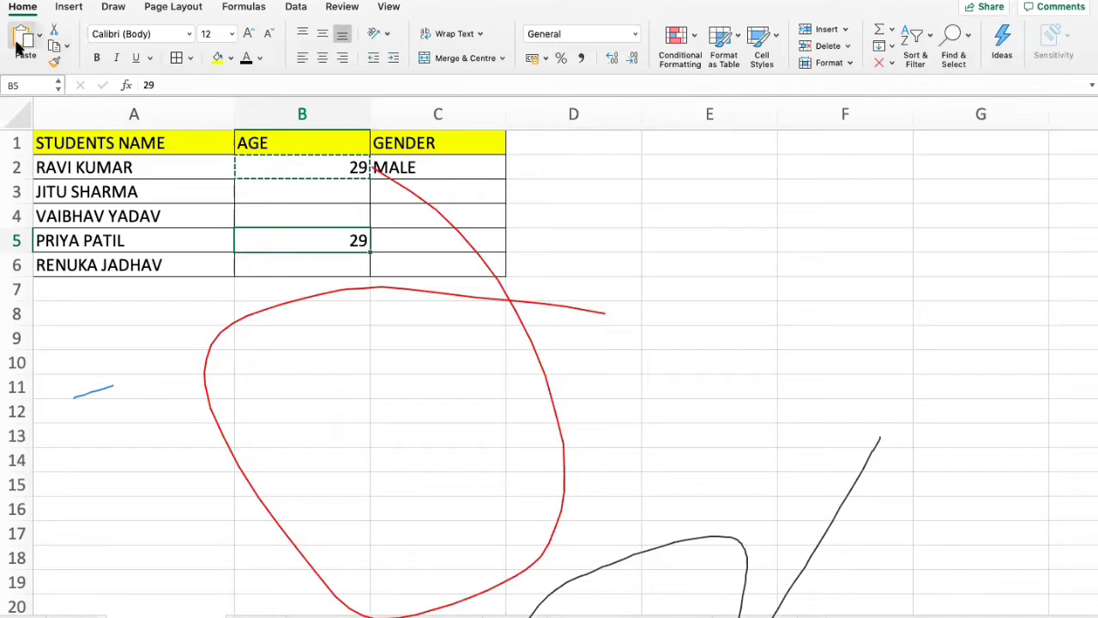
{"action": "left_click", "coordinate": [17, 47]}
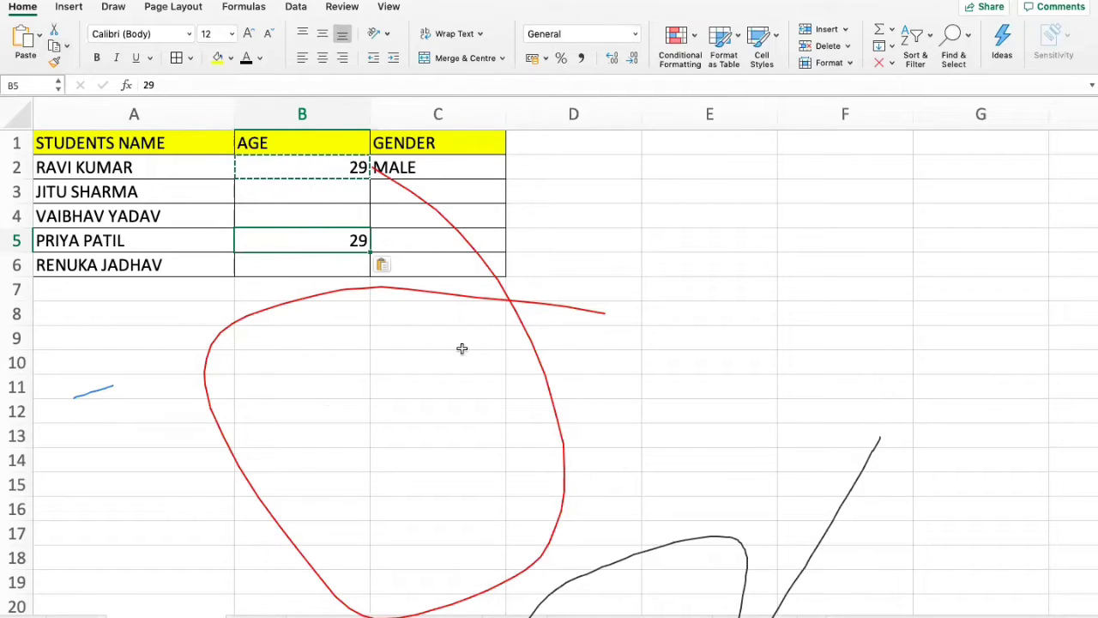
{"action": "type", "text": "`"}
{"action": "key", "text": "Escape"}
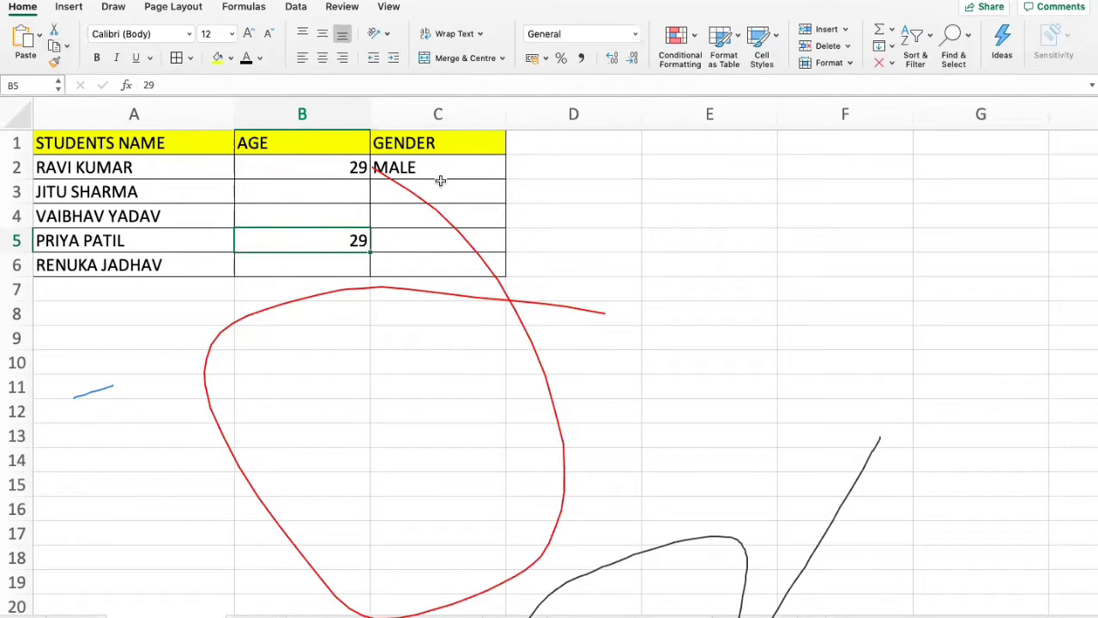
Copy the gender value MALE from C2 and paste it into C3 and C4.
{"action": "left_click", "coordinate": [440, 180]}
{"action": "key", "text": "Up"}
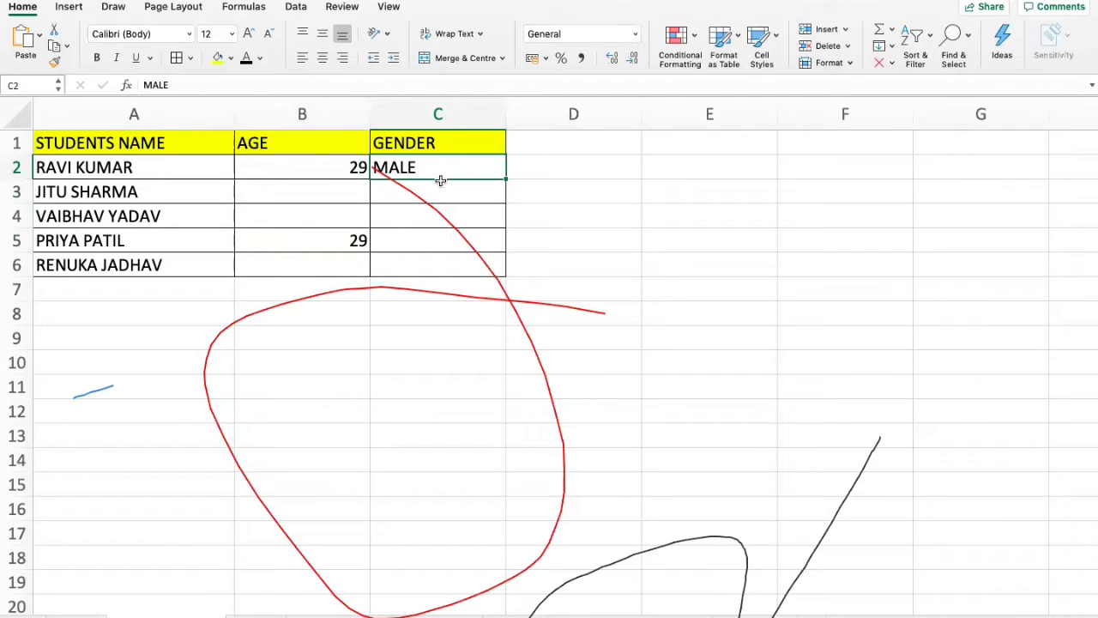
{"action": "key", "text": "super+c"}
{"action": "left_click", "coordinate": [441, 185]}
{"action": "key", "text": "super+v"}
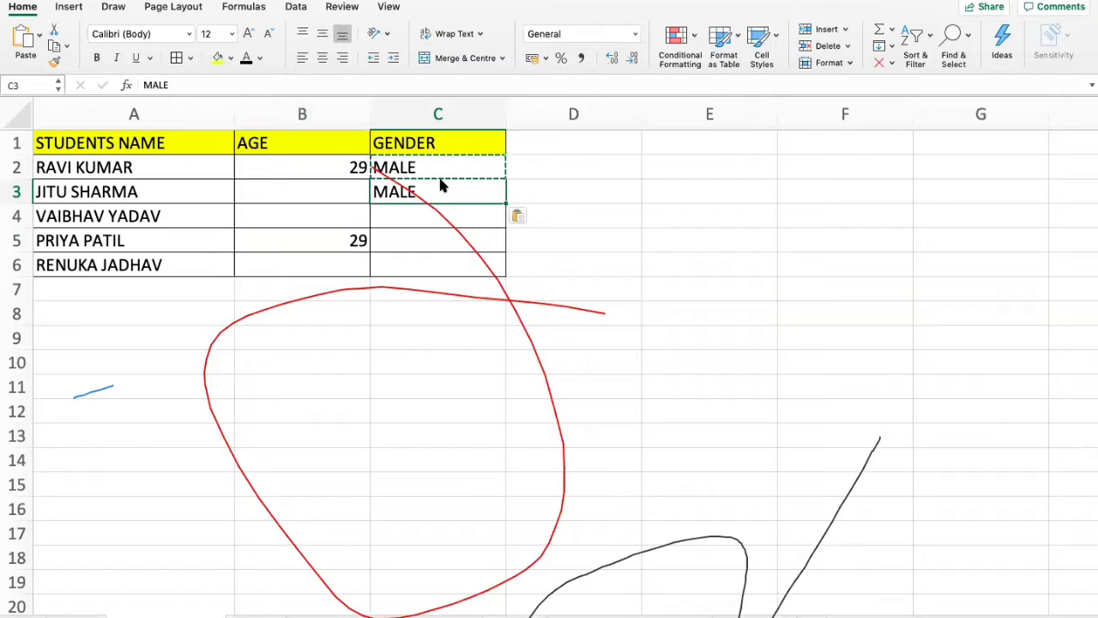
{"action": "key", "text": "Down"}
{"action": "key", "text": "super+v"}
{"action": "key", "text": "Down"}
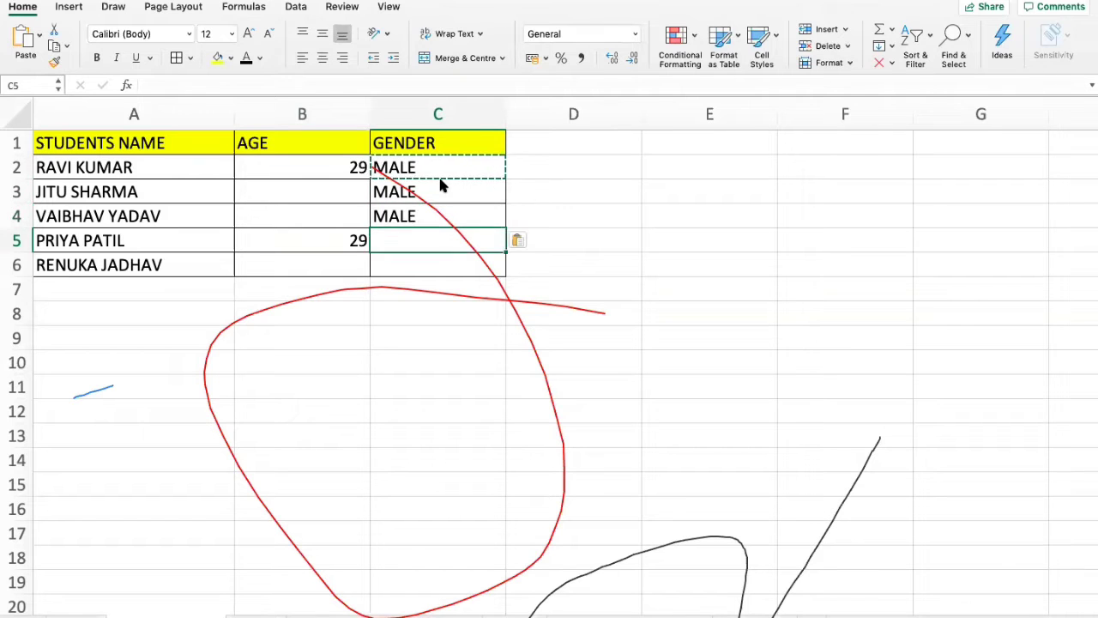
Enter the missing ages in the AGE column: 30 in B3, 35 in B4 and 20 in B6.
{"action": "key", "text": "Left"}
{"action": "key", "text": "Left"}
{"action": "key", "text": "Up"}
{"action": "key", "text": "Up"}
{"action": "key", "text": "Right"}
{"action": "type", "text": "30"}
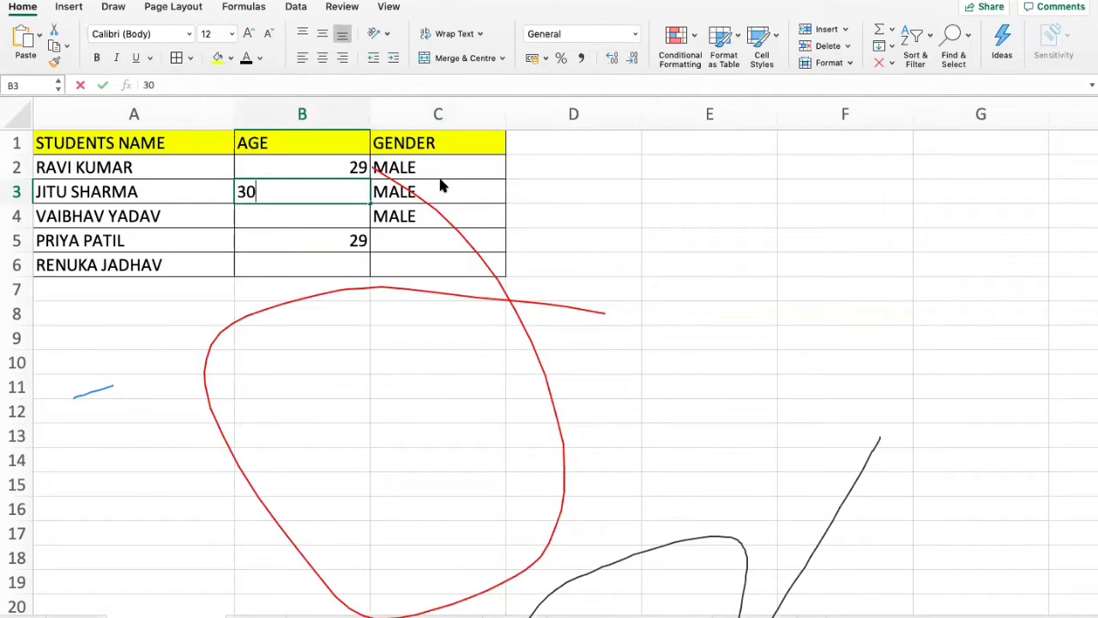
{"action": "key", "text": "Return"}
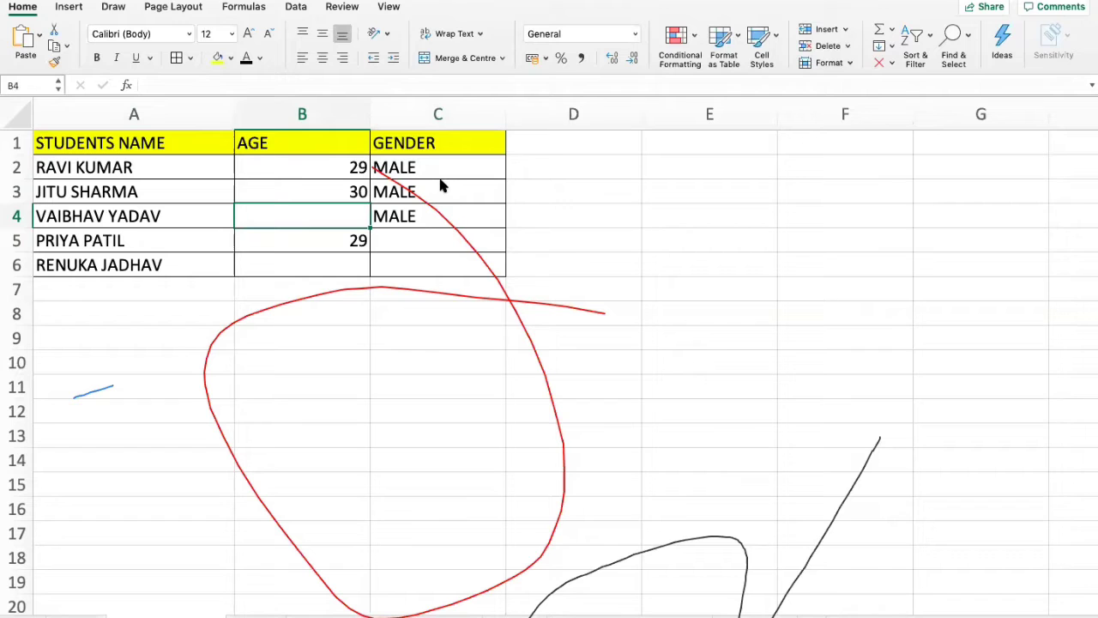
{"action": "type", "text": "35"}
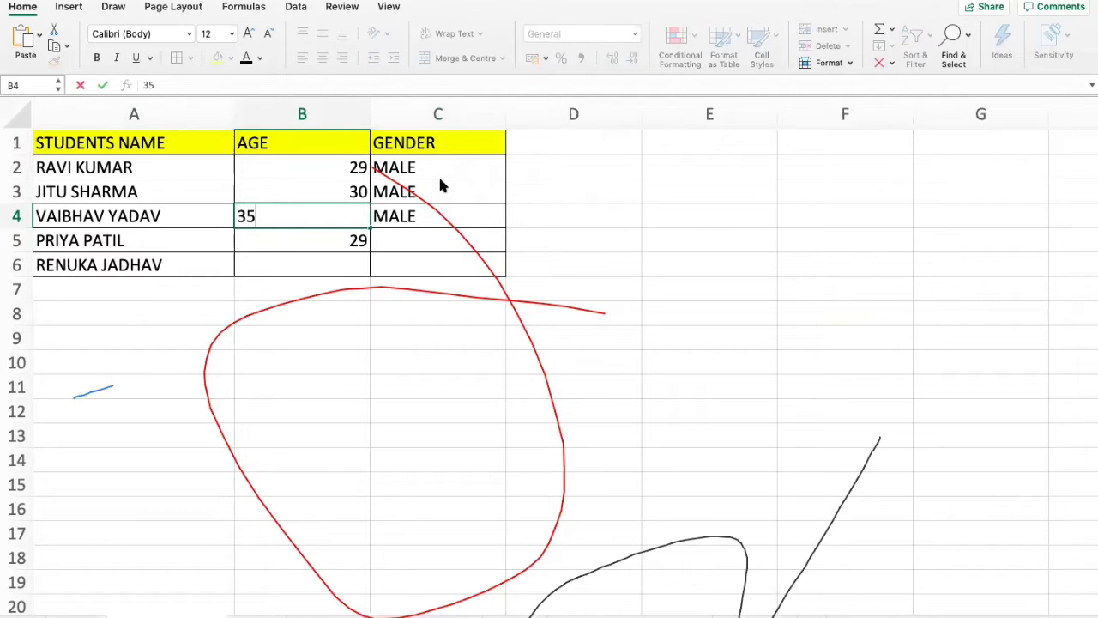
{"action": "key", "text": "Return"}
{"action": "key", "text": "Down"}
{"action": "type", "text": "20"}
{"action": "key", "text": "Return"}
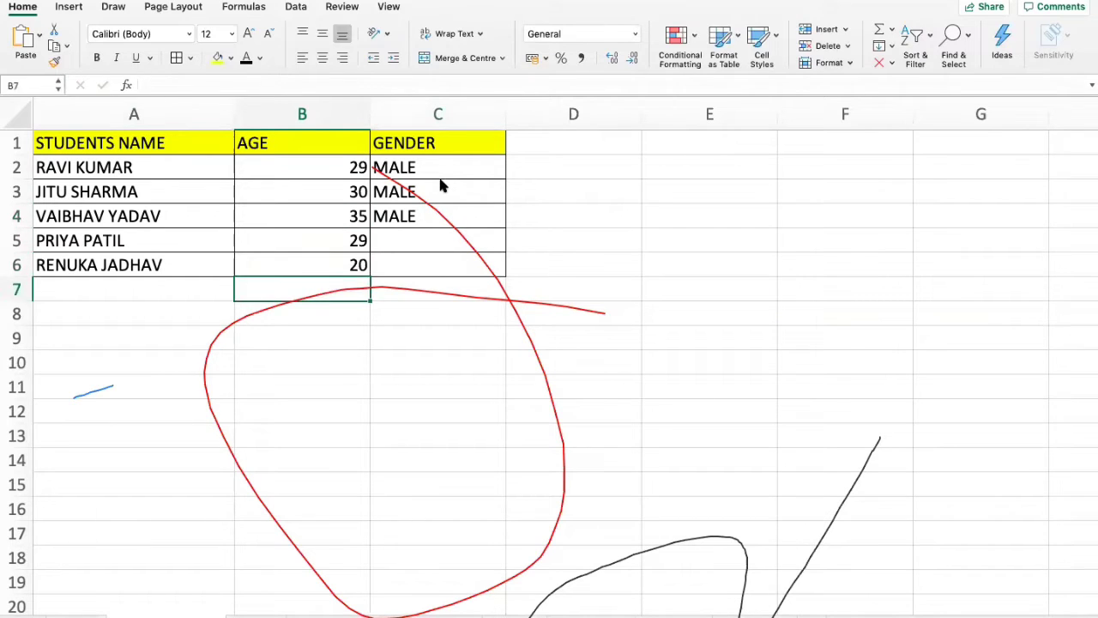
Complete the GENDER column by entering MALE in C5 and FEMALE in C6.
{"action": "key", "text": "Up"}
{"action": "key", "text": "Up"}
{"action": "key", "text": "Right"}
{"action": "key", "text": "Up"}
{"action": "key", "text": "Down"}
{"action": "key", "text": "Left"}
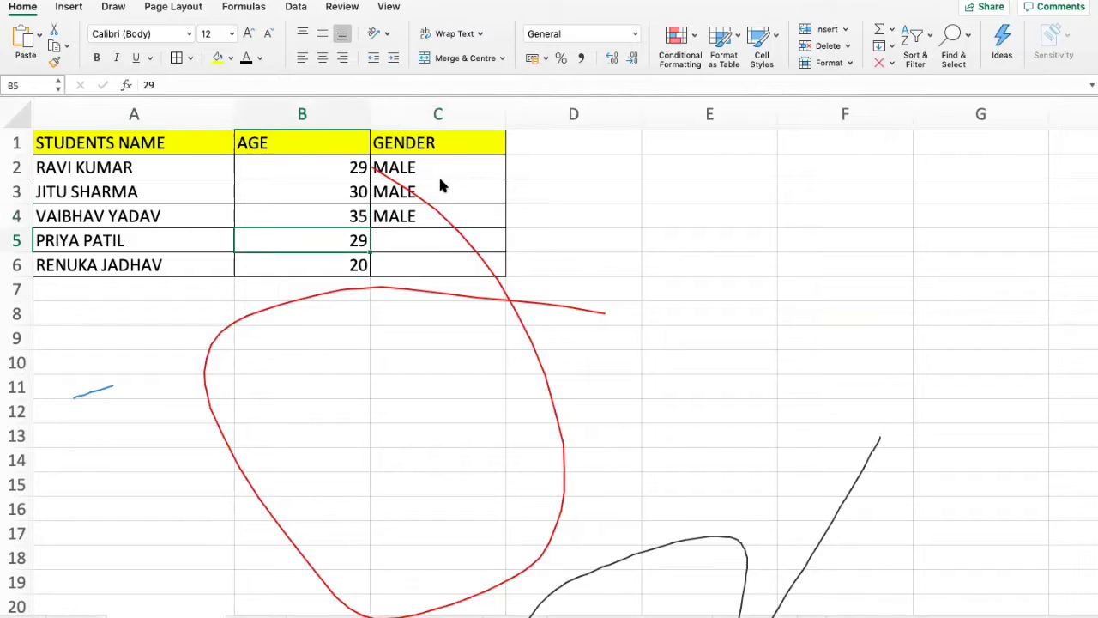
{"action": "key", "text": "Left"}
{"action": "key", "text": "Right"}
{"action": "key", "text": "Right"}
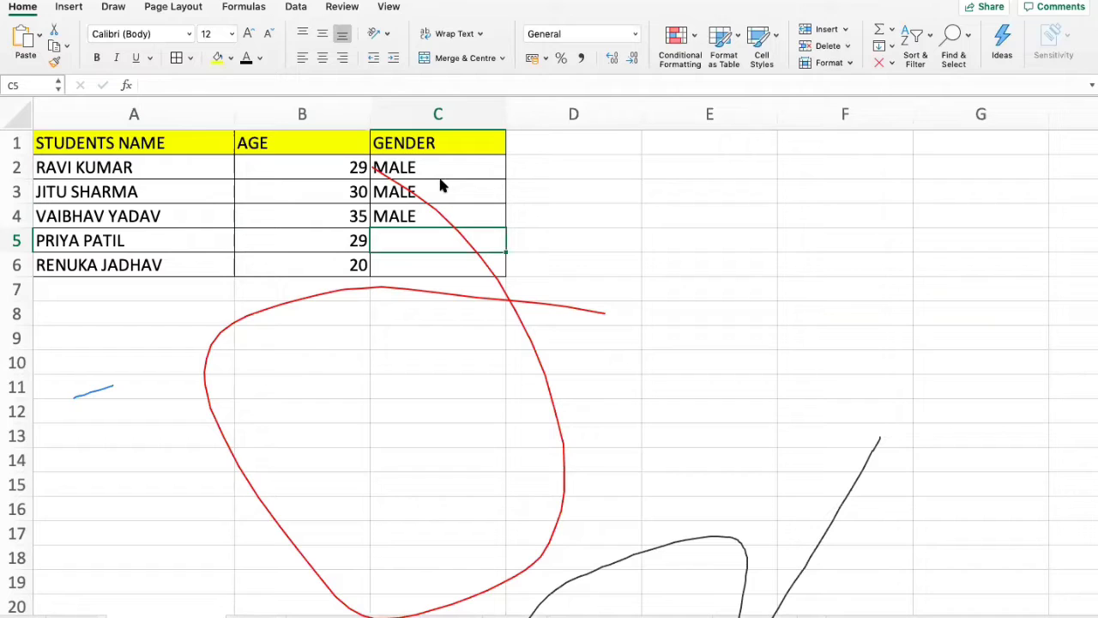
{"action": "type", "text": "MALE"}
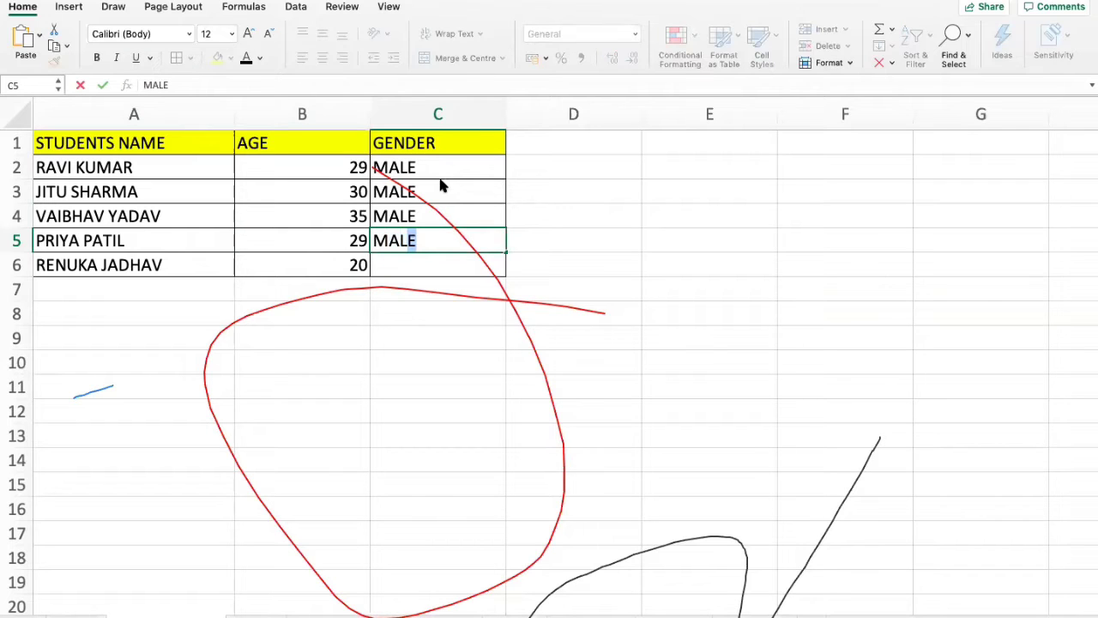
{"action": "key", "text": "Return"}
{"action": "type", "text": "FEMALE"}
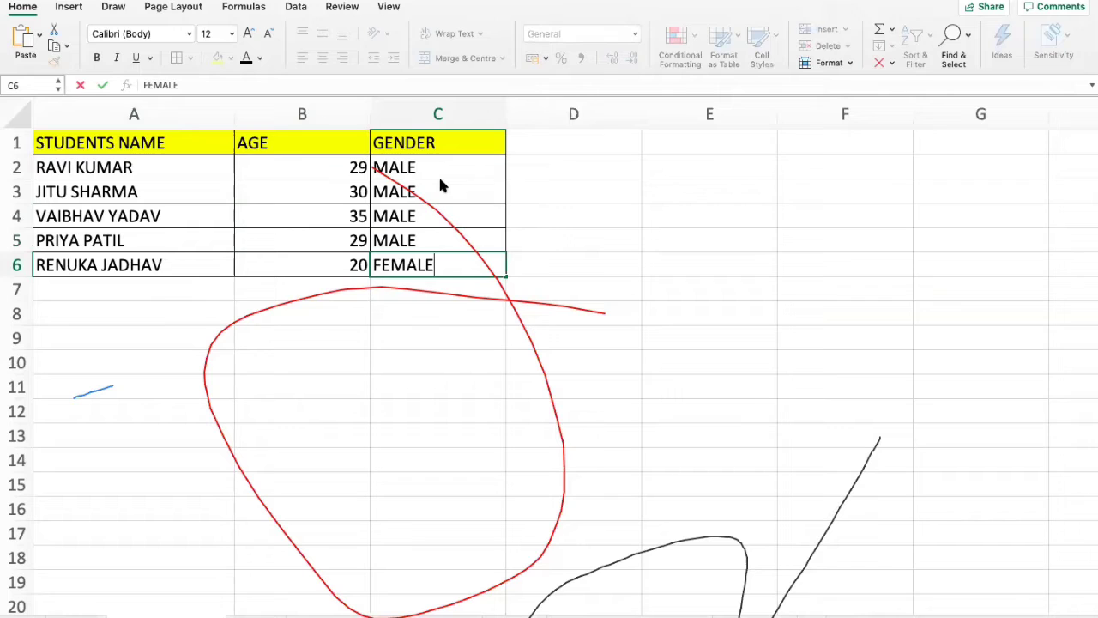
{"action": "key", "text": "Return"}
Cut the gender value from C5 and paste it into E5, outside the table.
{"action": "key", "text": "Up"}
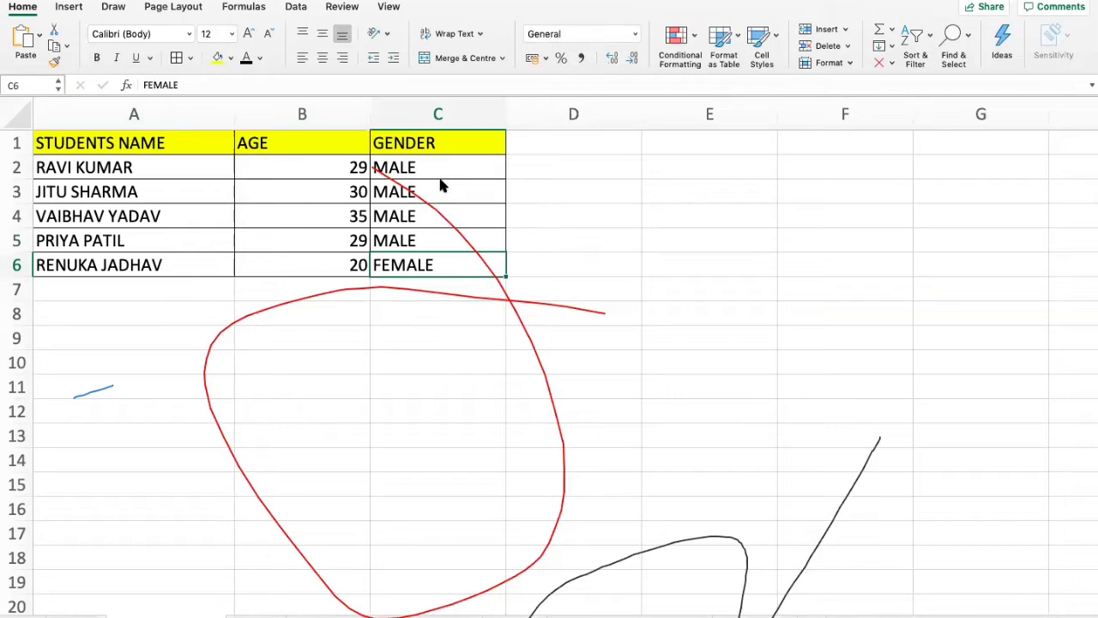
{"action": "key", "text": "Up"}
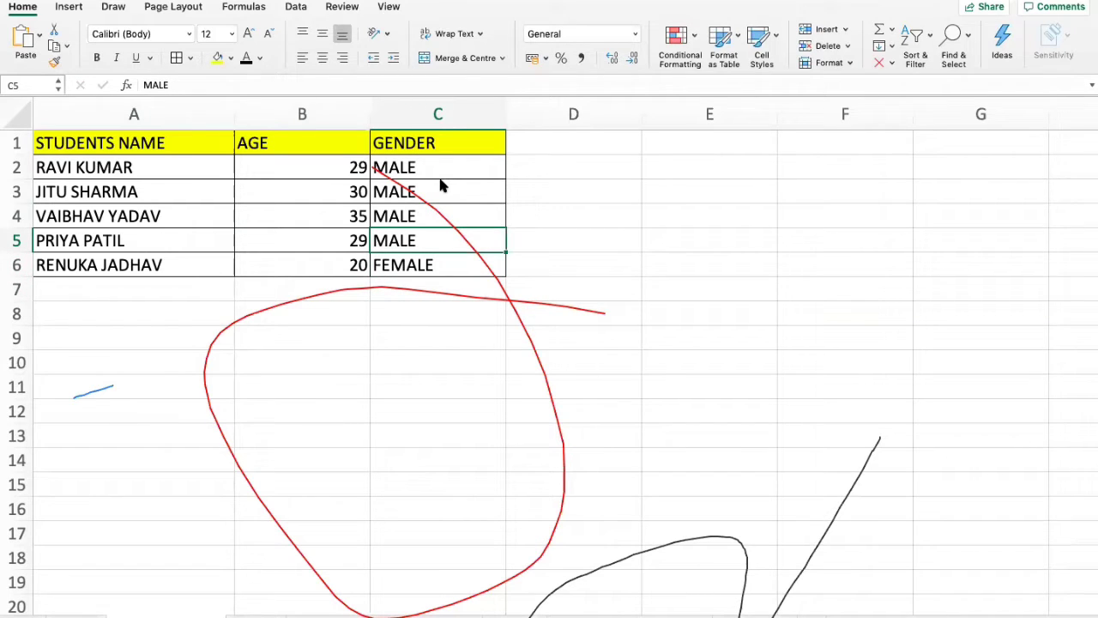
{"action": "key", "text": "Right"}
{"action": "key", "text": "Left"}
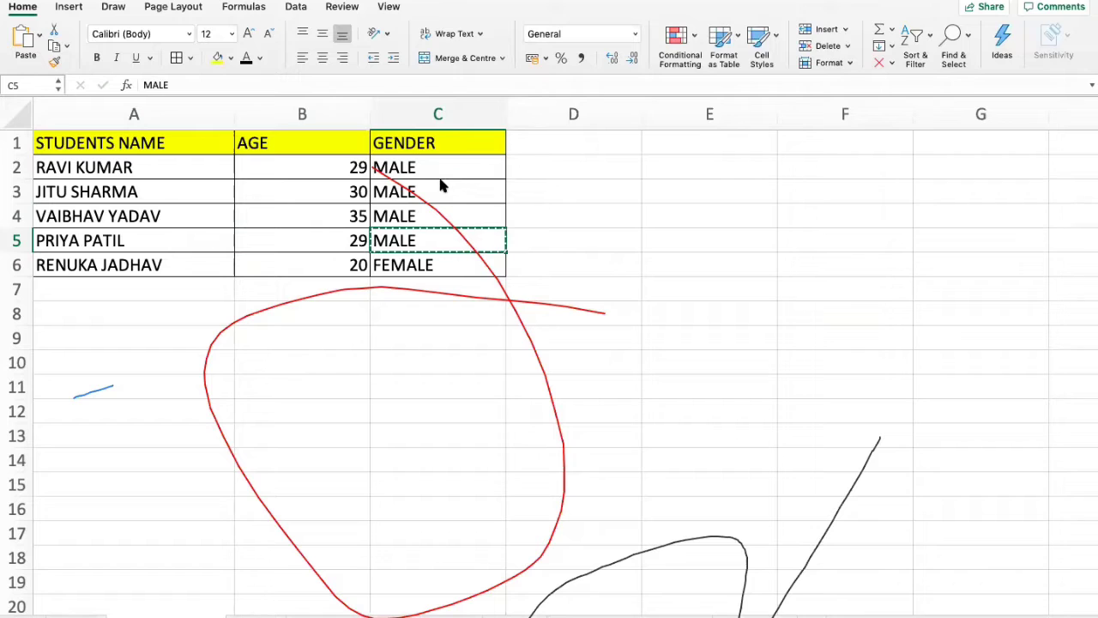
{"action": "key", "text": "Right"}
{"action": "key", "text": "Right"}
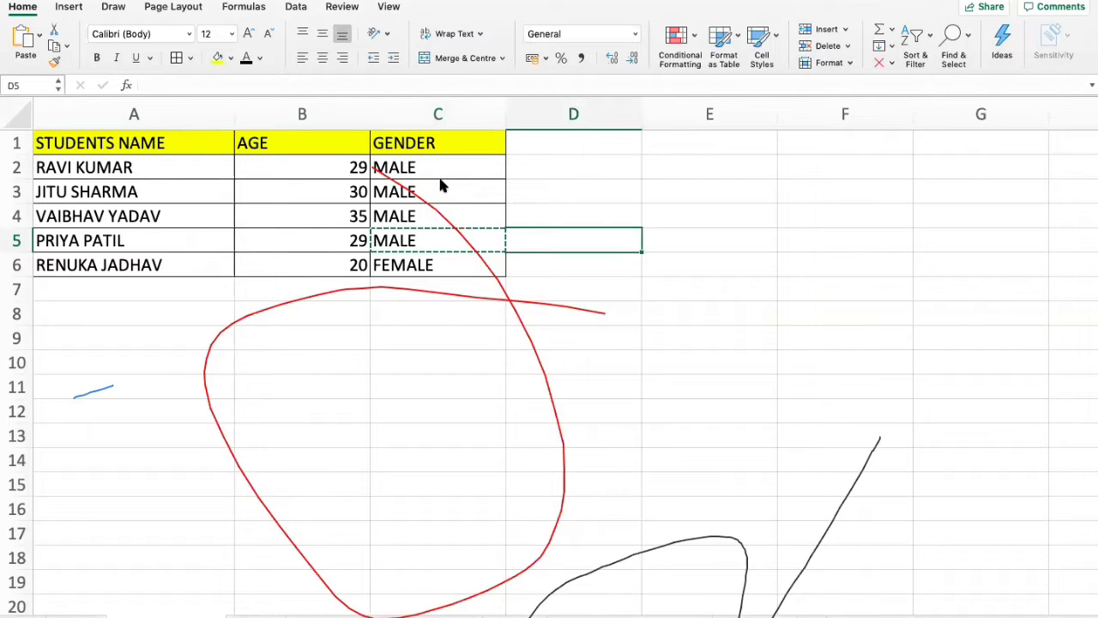
{"action": "key", "text": "ctrl+v"}
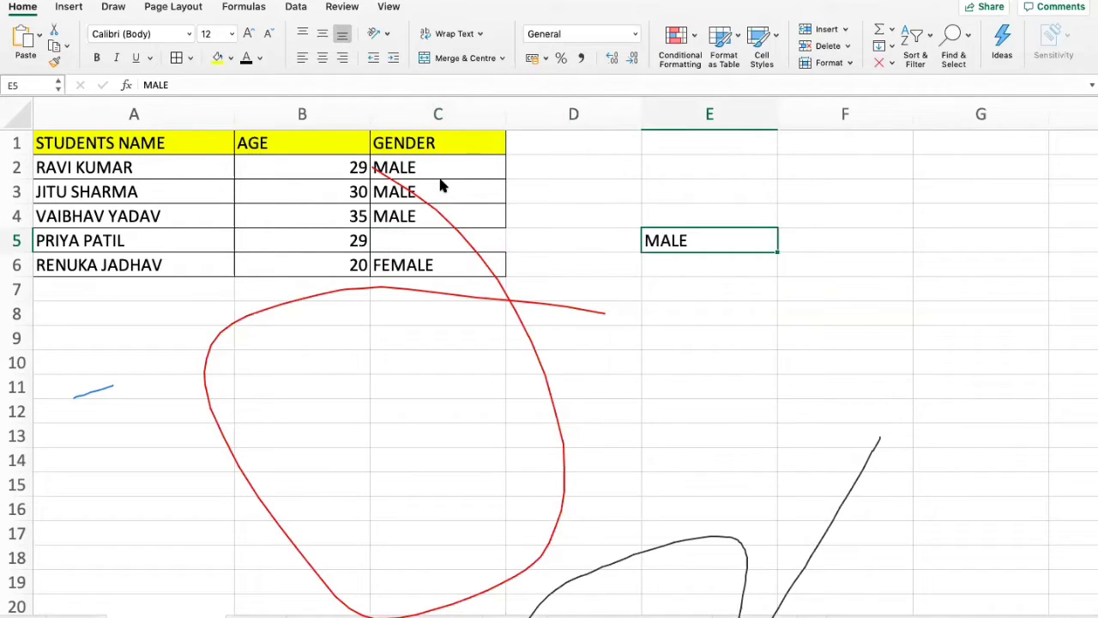
Copy FEMALE from C6 and paste it into the empty gender cell C5.
{"action": "key", "text": "Left"}
{"action": "key", "text": "Left"}
{"action": "key", "text": "Down"}
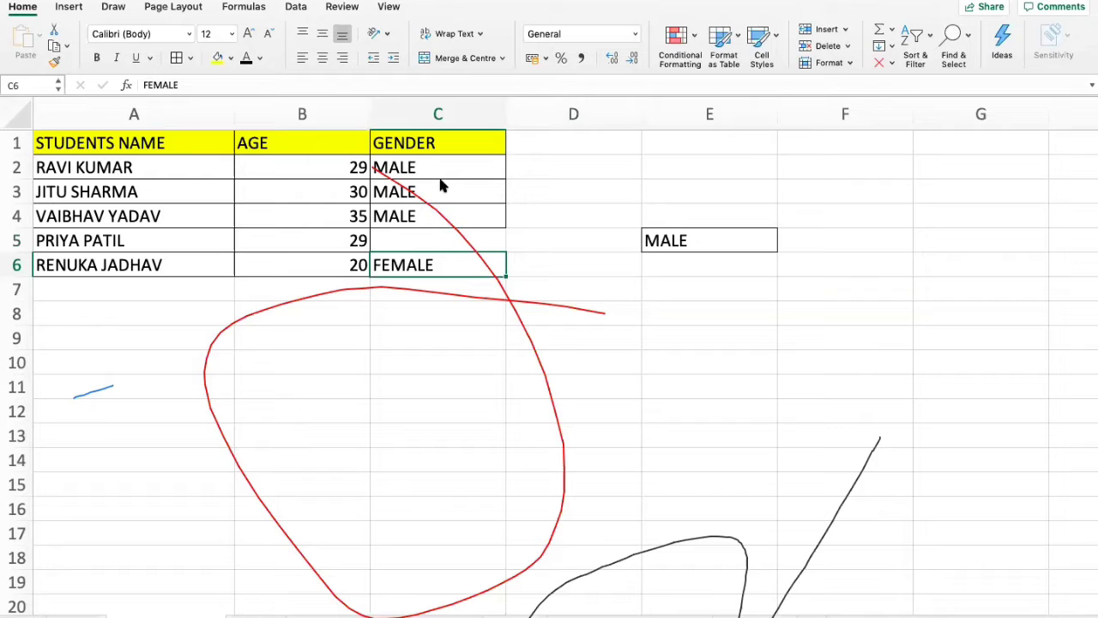
{"action": "key", "text": "ctrl+x"}
{"action": "key", "text": "Up"}
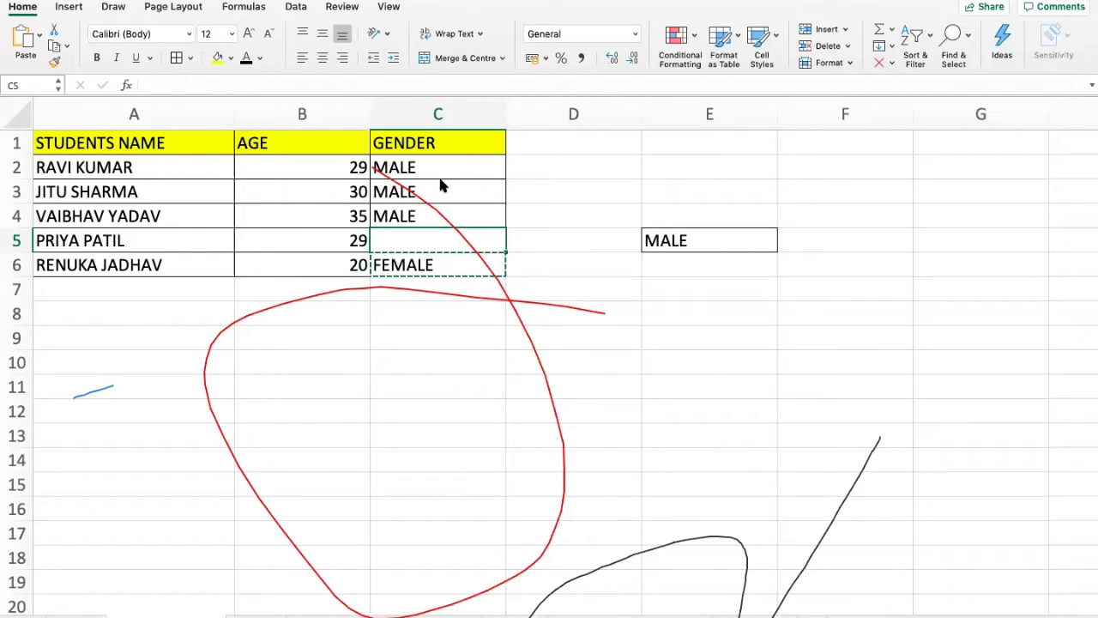
{"action": "key", "text": "ctrl+v"}
{"action": "key", "text": "Escape"}
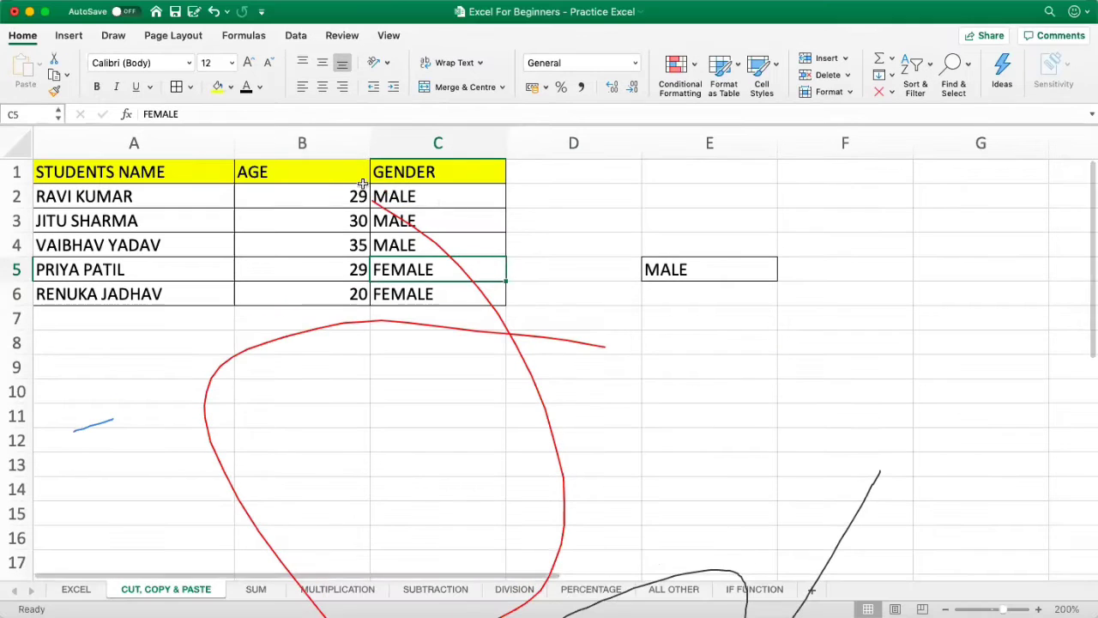
On the SUM worksheet, apply all borders to the addition formula table in A1:H9.
{"action": "left_click", "coordinate": [48, 12]}
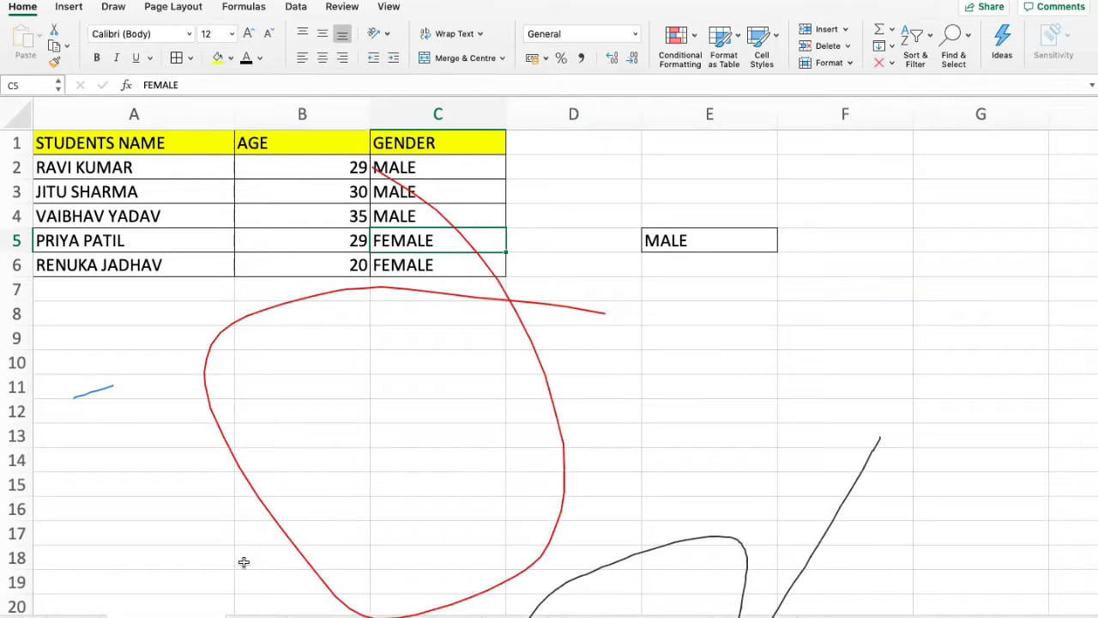
{"action": "left_click", "coordinate": [250, 616]}
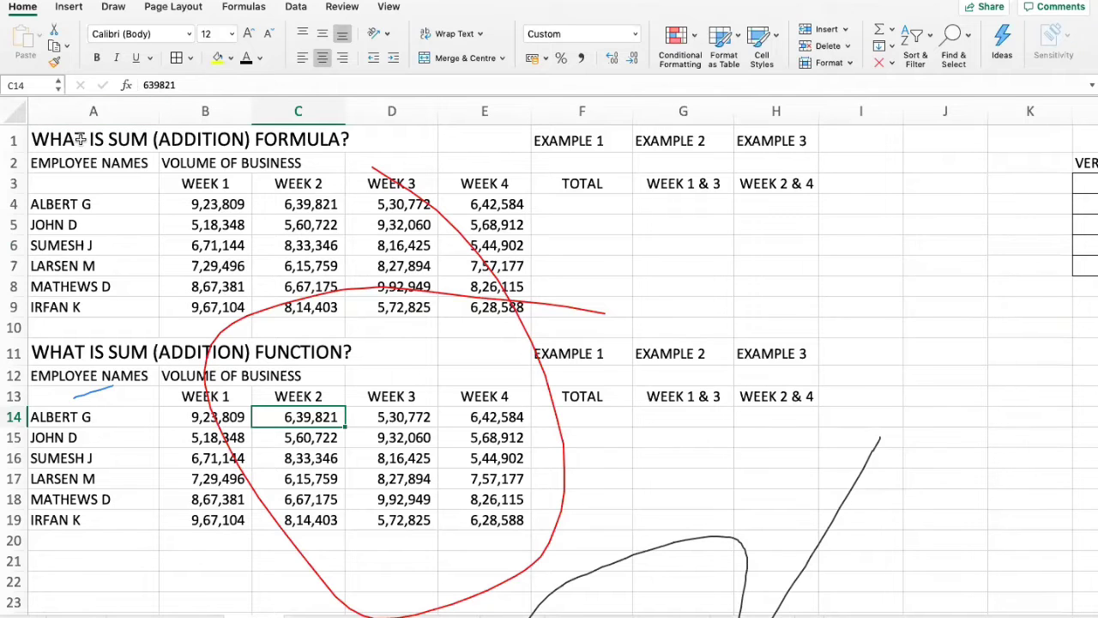
{"action": "left_click_drag", "start_coordinate": [79, 140], "coordinate": [780, 313]}
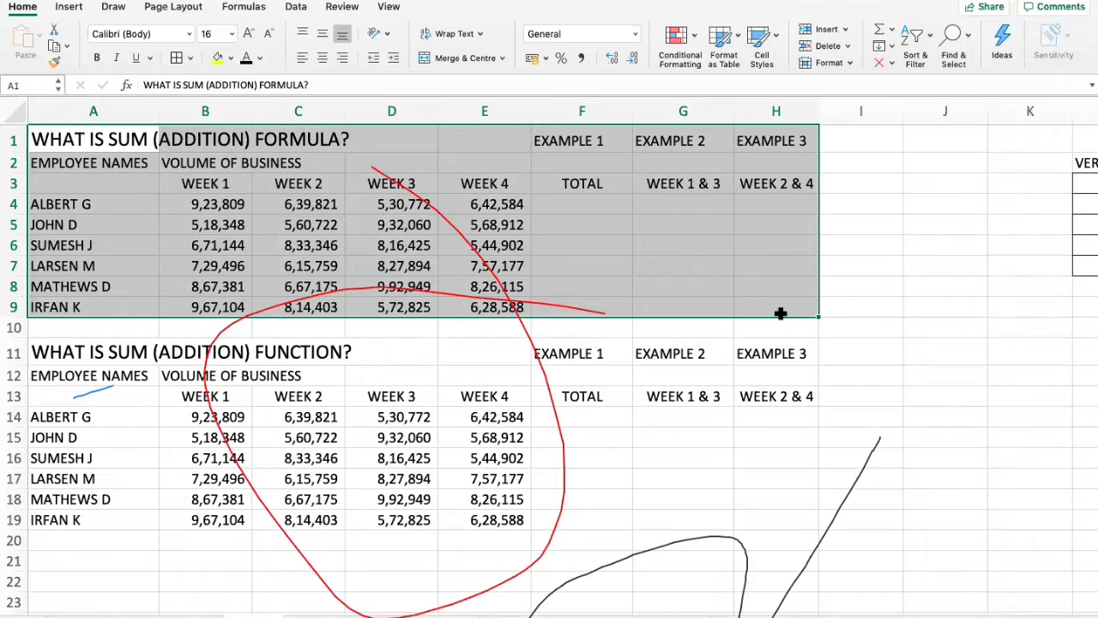
{"action": "left_click", "coordinate": [67, 139]}
{"action": "left_click_drag", "start_coordinate": [67, 140], "coordinate": [778, 314]}
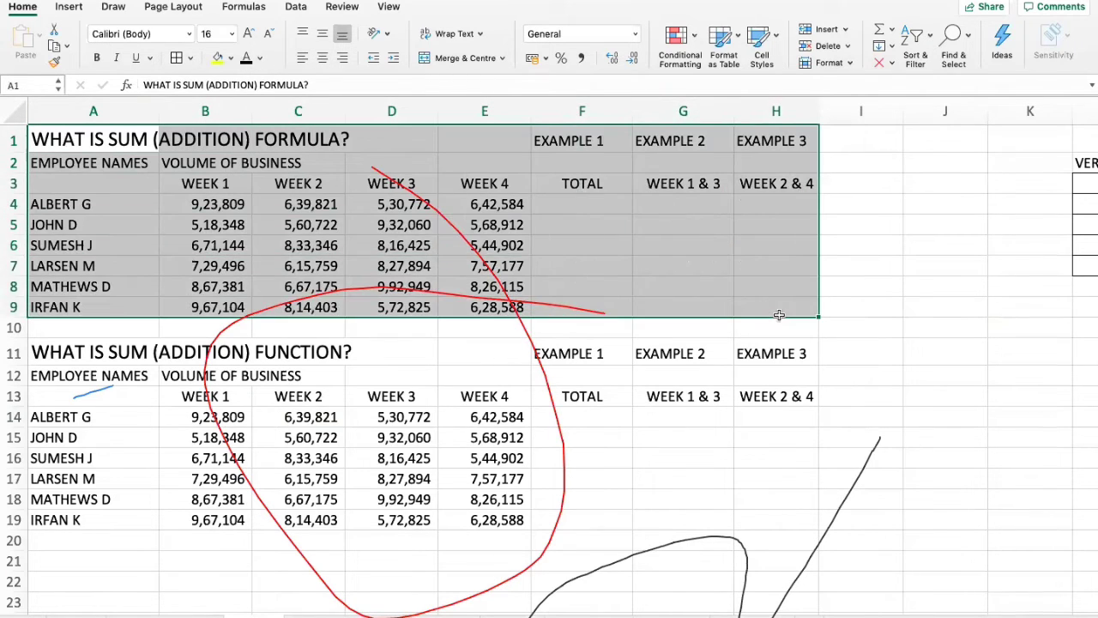
{"action": "left_click", "coordinate": [179, 58]}
{"action": "left_click", "coordinate": [111, 141]}
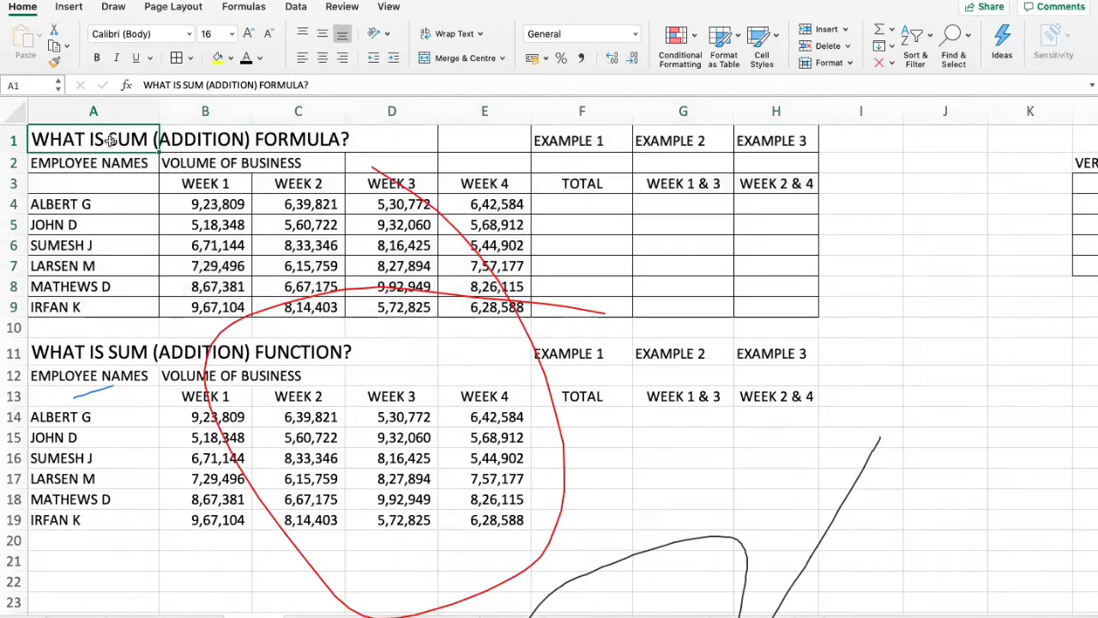
Merge and centre the title WHAT IS SUM (ADDITION) FORMULA? across A1:E1.
{"action": "left_click_drag", "start_coordinate": [89, 137], "coordinate": [464, 137]}
{"action": "left_click", "coordinate": [122, 139]}
{"action": "left_click_drag", "start_coordinate": [122, 139], "coordinate": [463, 126]}
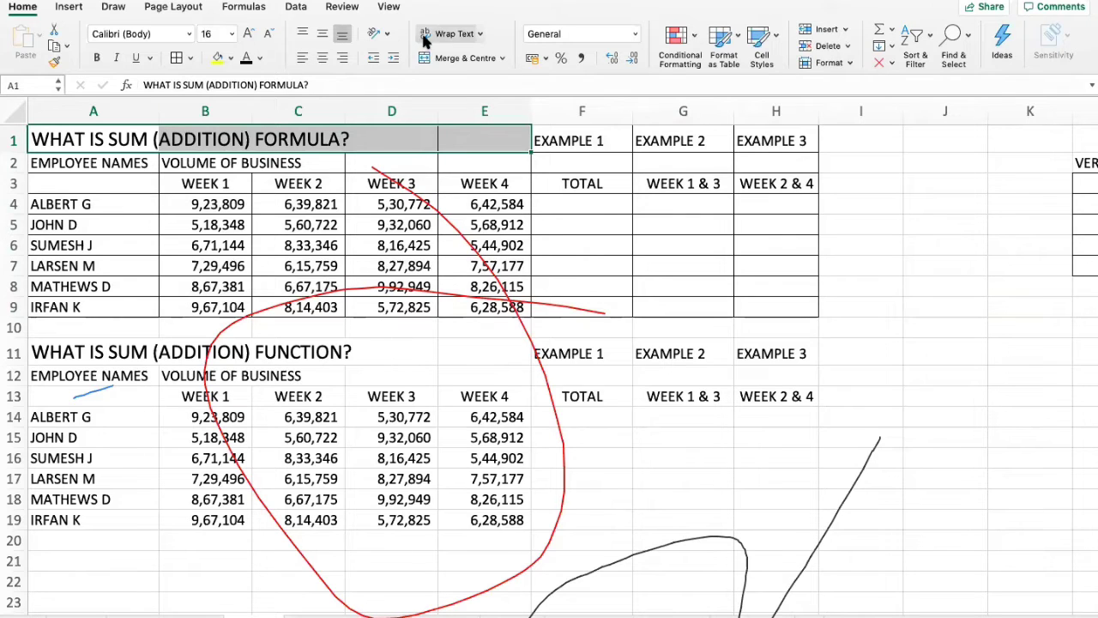
{"action": "left_click", "coordinate": [459, 62]}
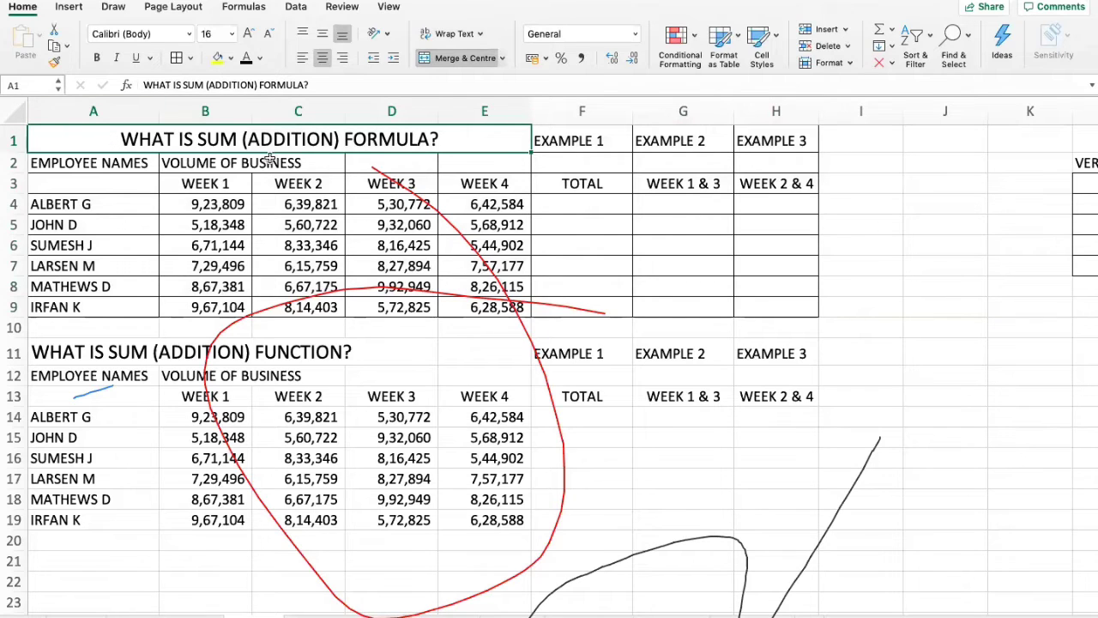
Merge and centre the EMPLOYEE NAMES header over A2:A3 and the VOLUME OF BUSINESS header across B2:E2.
{"action": "left_click", "coordinate": [125, 165]}
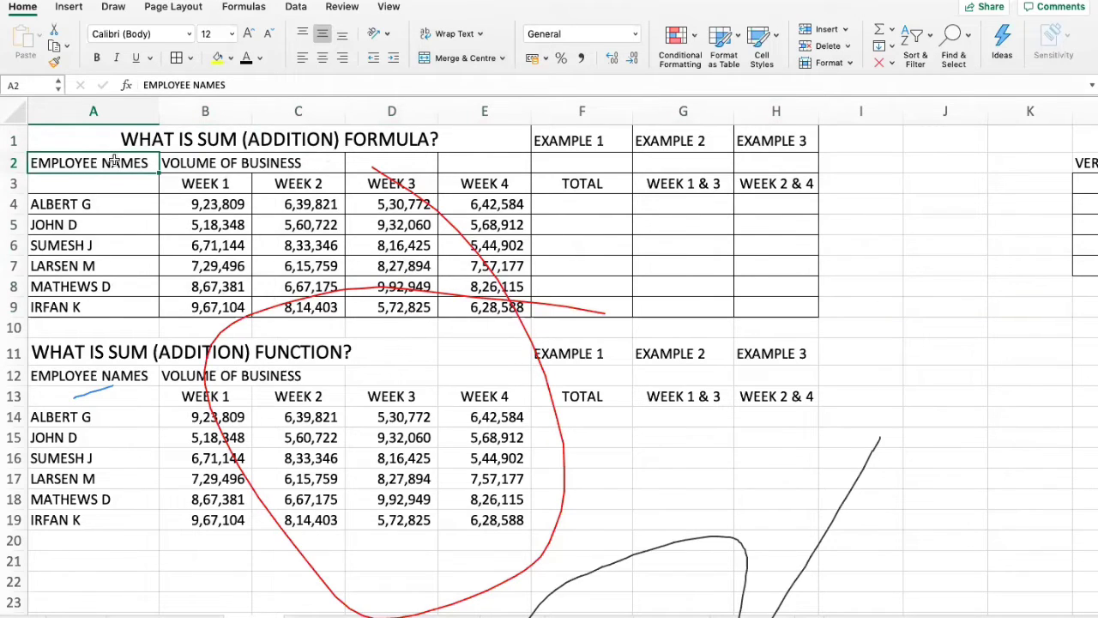
{"action": "left_click_drag", "start_coordinate": [114, 169], "coordinate": [112, 182]}
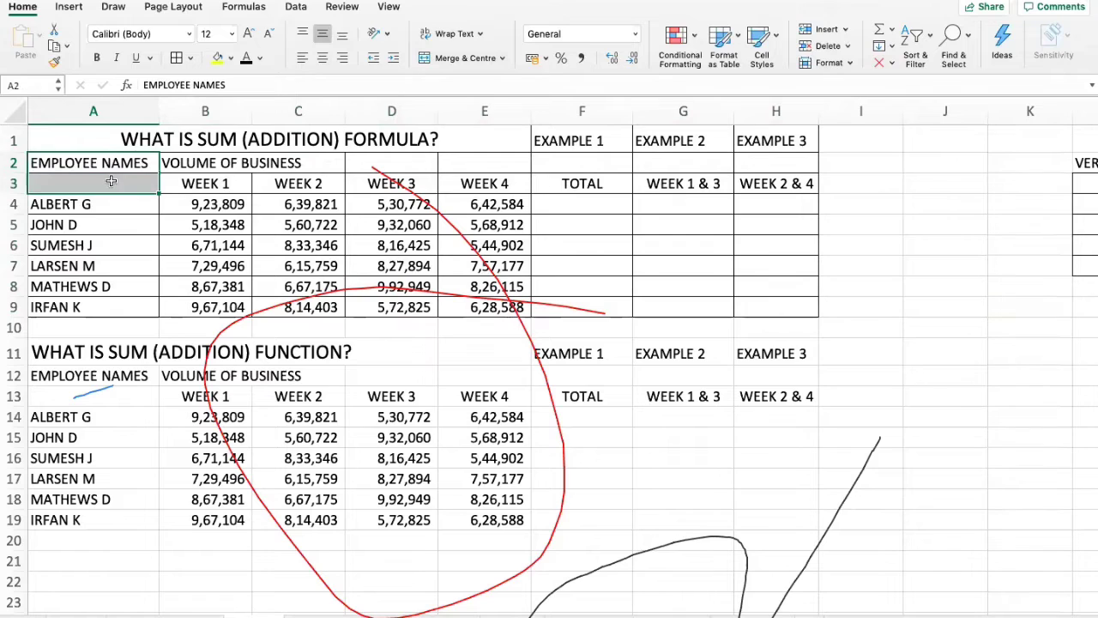
{"action": "left_click", "coordinate": [465, 57]}
{"action": "left_click_drag", "start_coordinate": [199, 161], "coordinate": [471, 159]}
{"action": "left_click", "coordinate": [459, 58]}
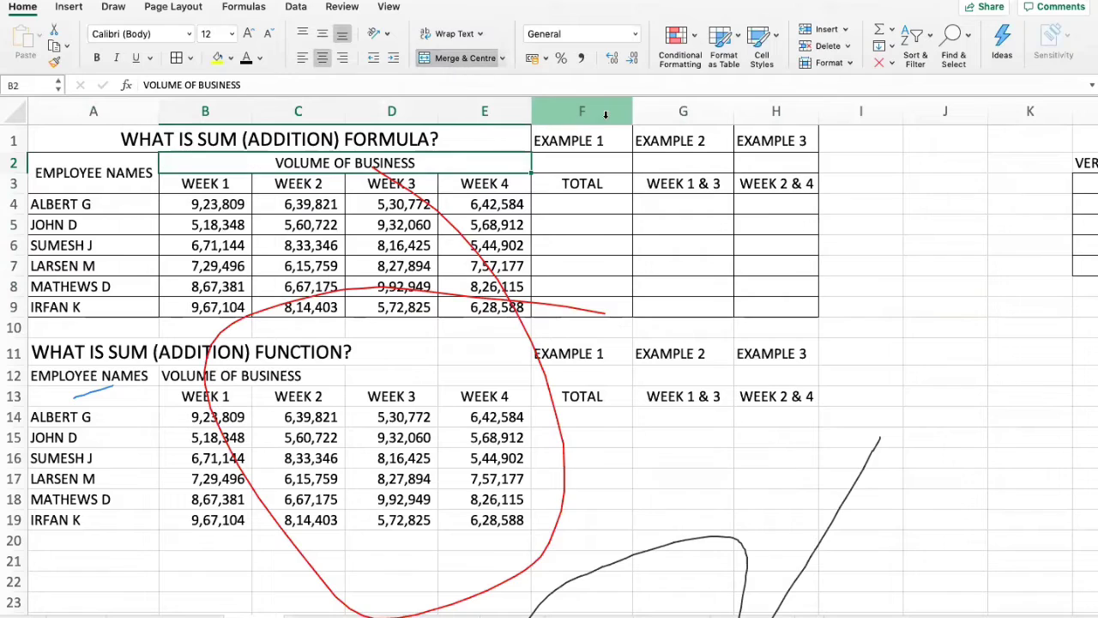
Merge and centre the EXAMPLE 1, EXAMPLE 2 and EXAMPLE 3 headers over rows 1 and 2 in columns F, G and H.
{"action": "left_click_drag", "start_coordinate": [596, 139], "coordinate": [596, 160]}
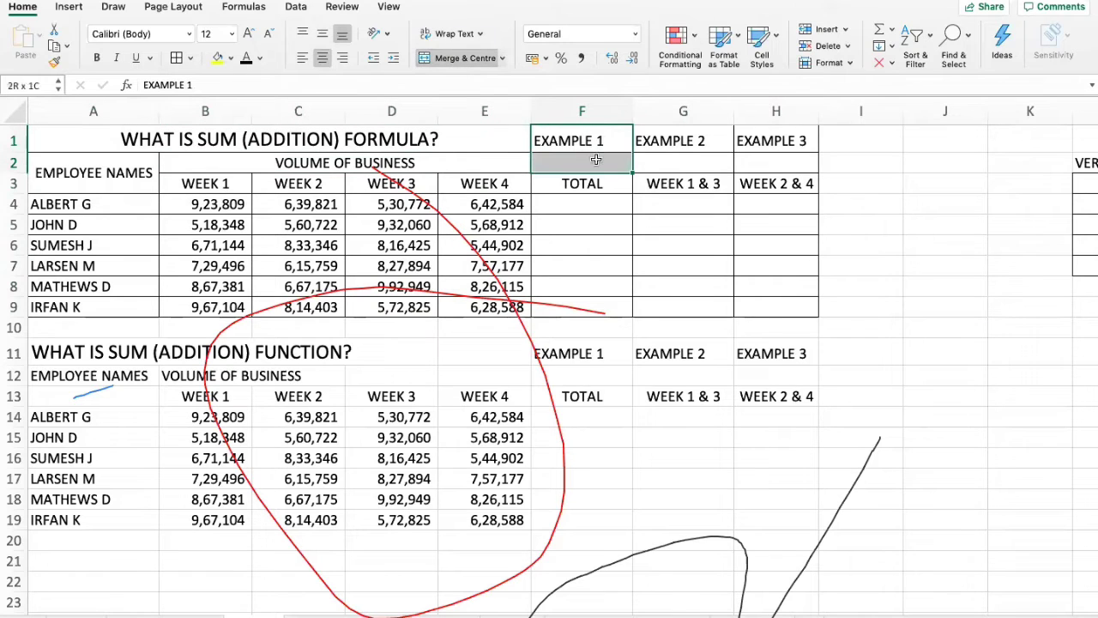
{"action": "left_click", "coordinate": [442, 60]}
{"action": "left_click_drag", "start_coordinate": [657, 139], "coordinate": [661, 161]}
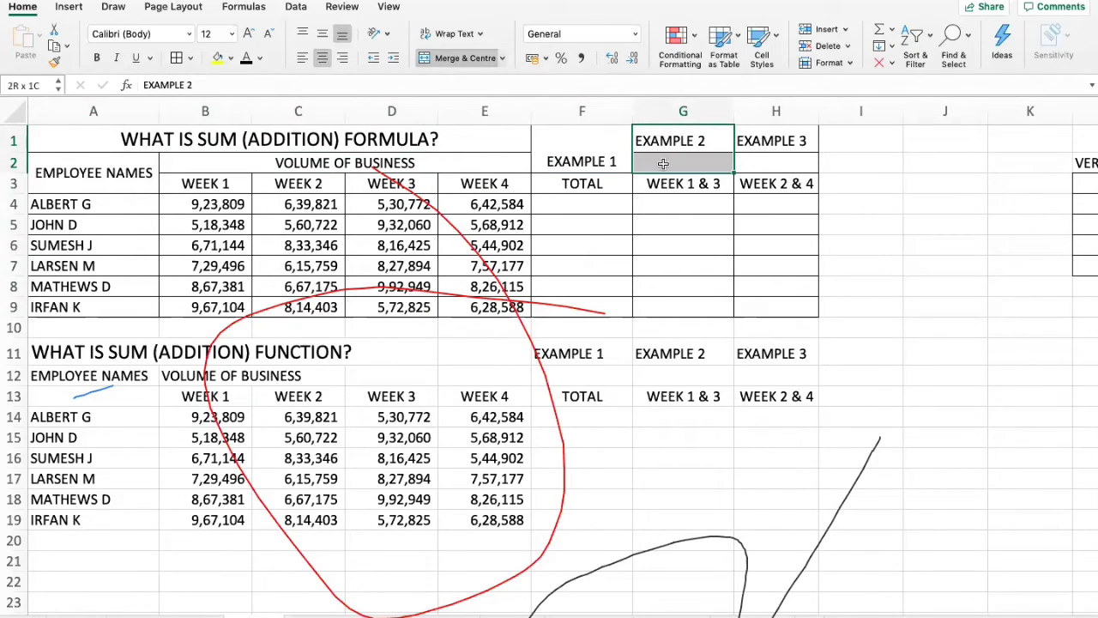
{"action": "left_click", "coordinate": [459, 57]}
{"action": "left_click_drag", "start_coordinate": [743, 134], "coordinate": [749, 165]}
{"action": "left_click", "coordinate": [464, 58]}
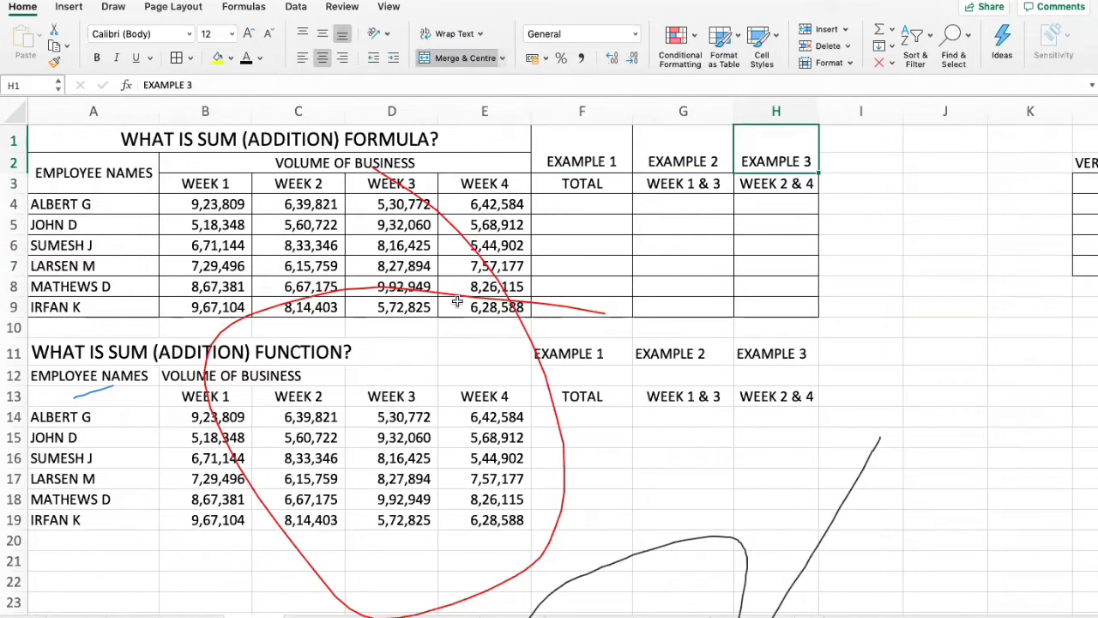
Fill the EMPLOYEE NAMES header yellow and give the merged title in row 1 a black fill with white text.
{"action": "left_click", "coordinate": [92, 180]}
{"action": "left_click", "coordinate": [217, 57]}
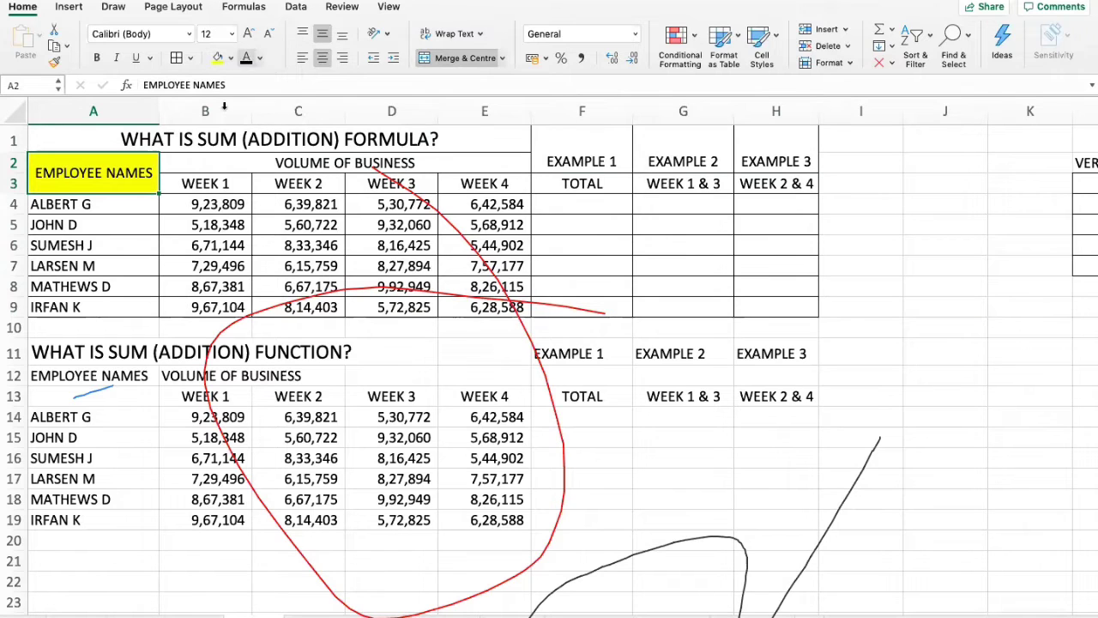
{"action": "left_click", "coordinate": [203, 139]}
{"action": "left_click", "coordinate": [230, 59]}
{"action": "left_click", "coordinate": [236, 130]}
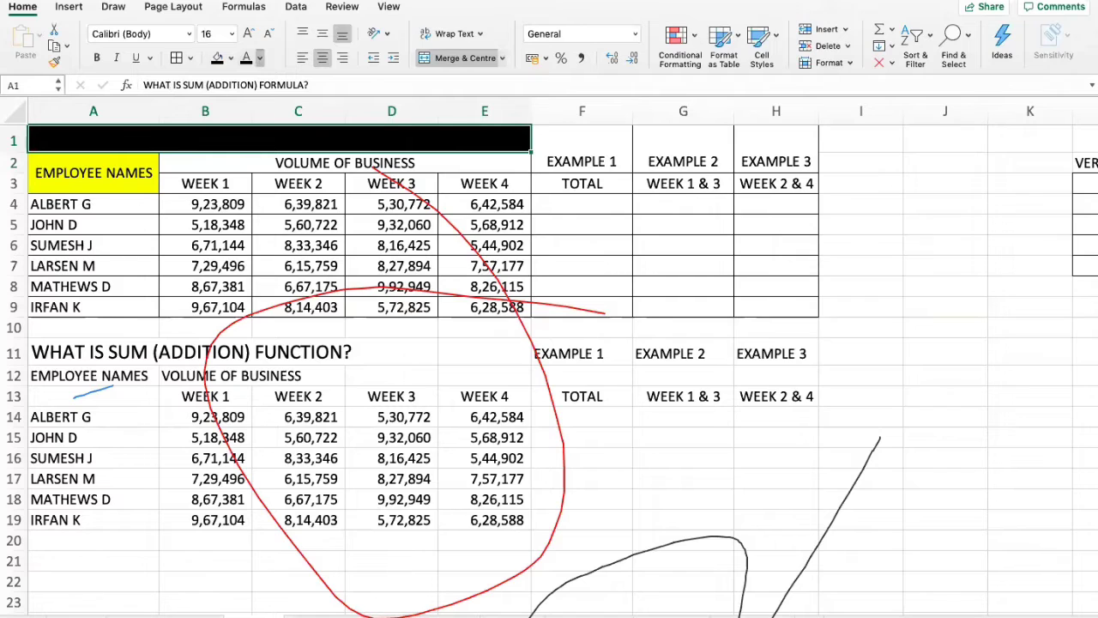
{"action": "left_click", "coordinate": [250, 130]}
{"action": "left_click", "coordinate": [234, 230]}
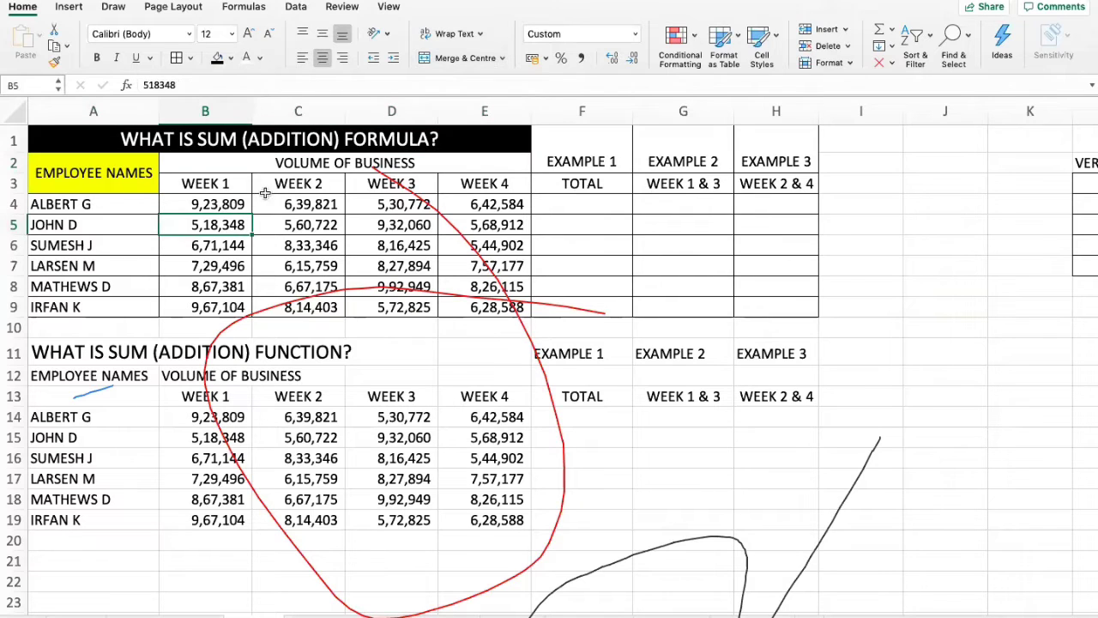
Examine the employee names, the WEEK 1 to WEEK 4 headers and the first employee's weekly figures in the addition formula table.
{"action": "left_click_drag", "start_coordinate": [92, 172], "coordinate": [81, 307]}
{"action": "left_click", "coordinate": [217, 199]}
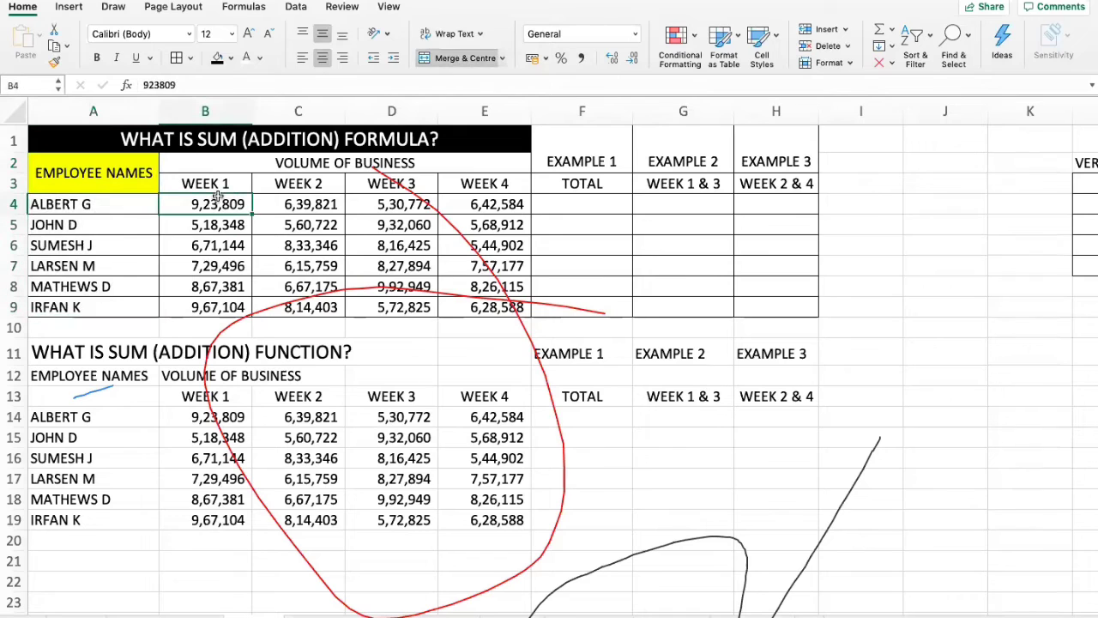
{"action": "left_click", "coordinate": [233, 184]}
{"action": "left_click", "coordinate": [318, 184]}
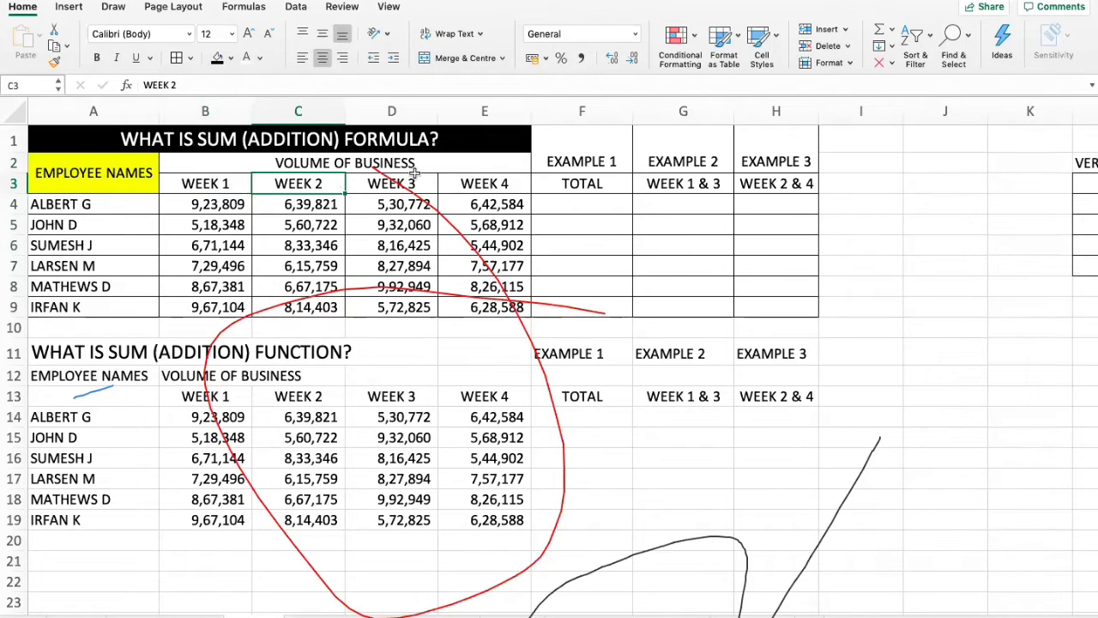
{"action": "left_click", "coordinate": [412, 183]}
{"action": "left_click", "coordinate": [485, 183]}
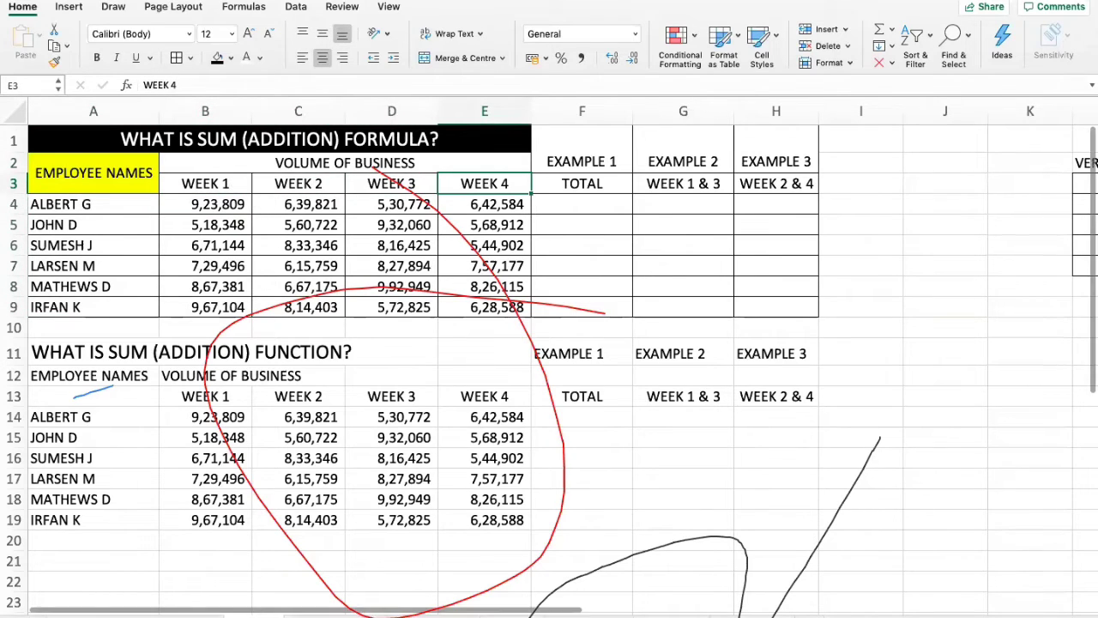
{"action": "scroll", "coordinate": [650, 257], "scroll_direction": "up", "scroll_amount": 2}
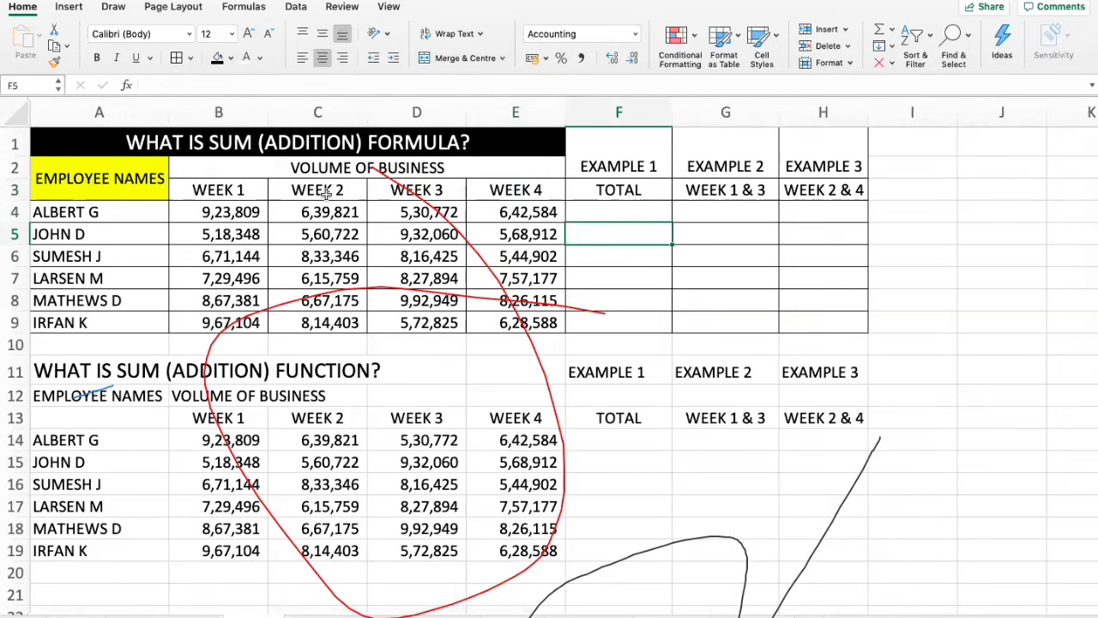
{"action": "left_click", "coordinate": [635, 232]}
{"action": "left_click_drag", "start_coordinate": [194, 212], "coordinate": [494, 219]}
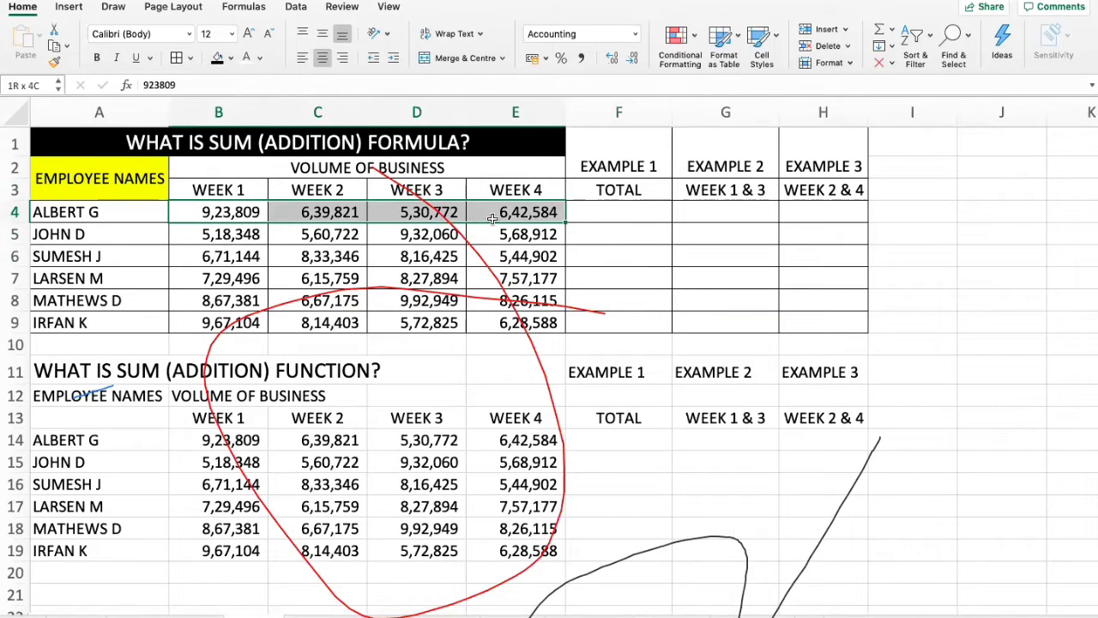
{"action": "left_click", "coordinate": [652, 213]}
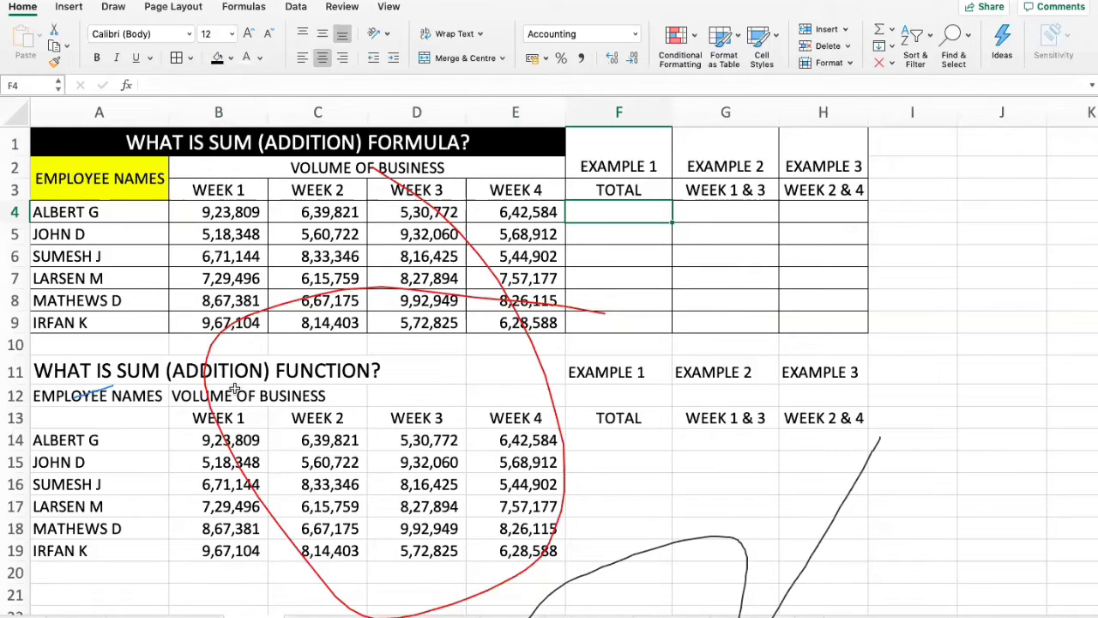
{"action": "left_click", "coordinate": [470, 207]}
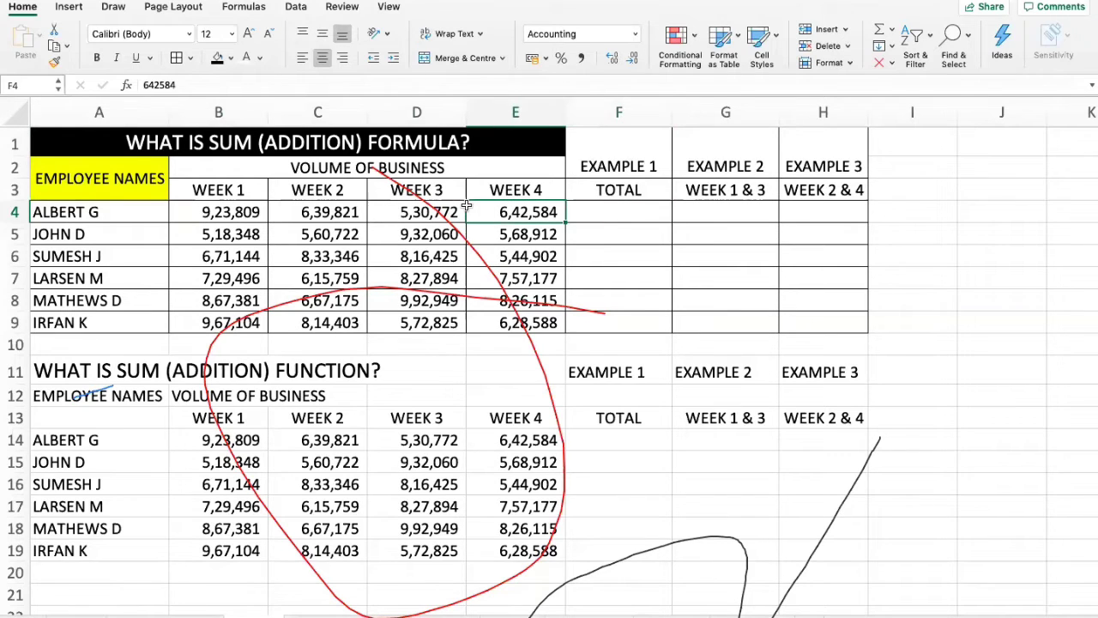
{"action": "left_click", "coordinate": [393, 471]}
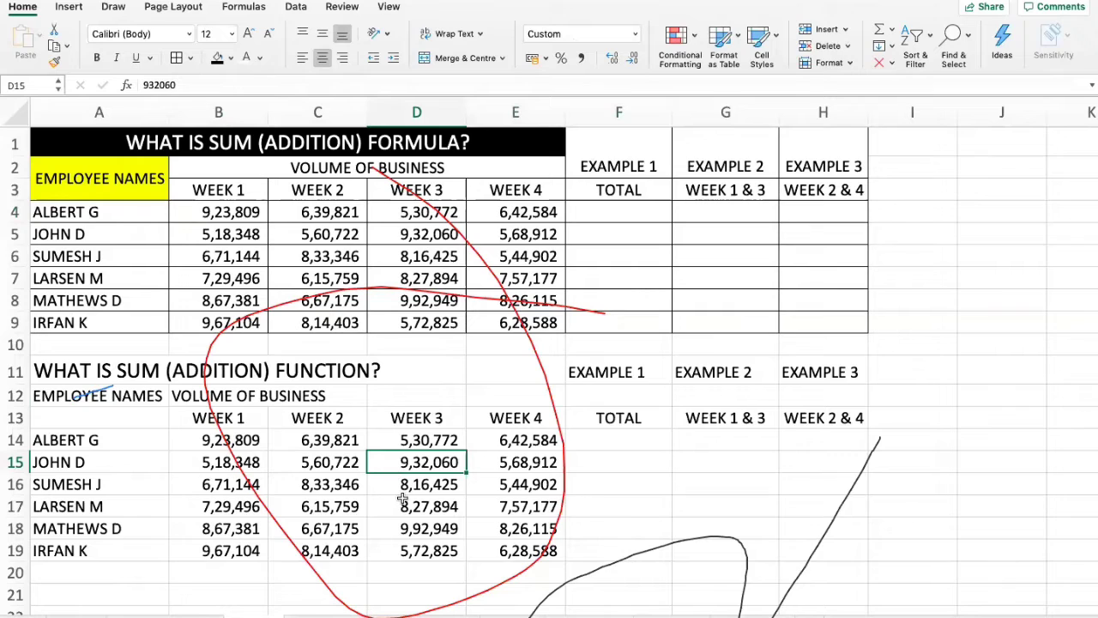
Enter the formula =B4+C4+D4+E4 in F4 to total the first employee's four weeks under EXAMPLE 1.
{"action": "left_click", "coordinate": [622, 211]}
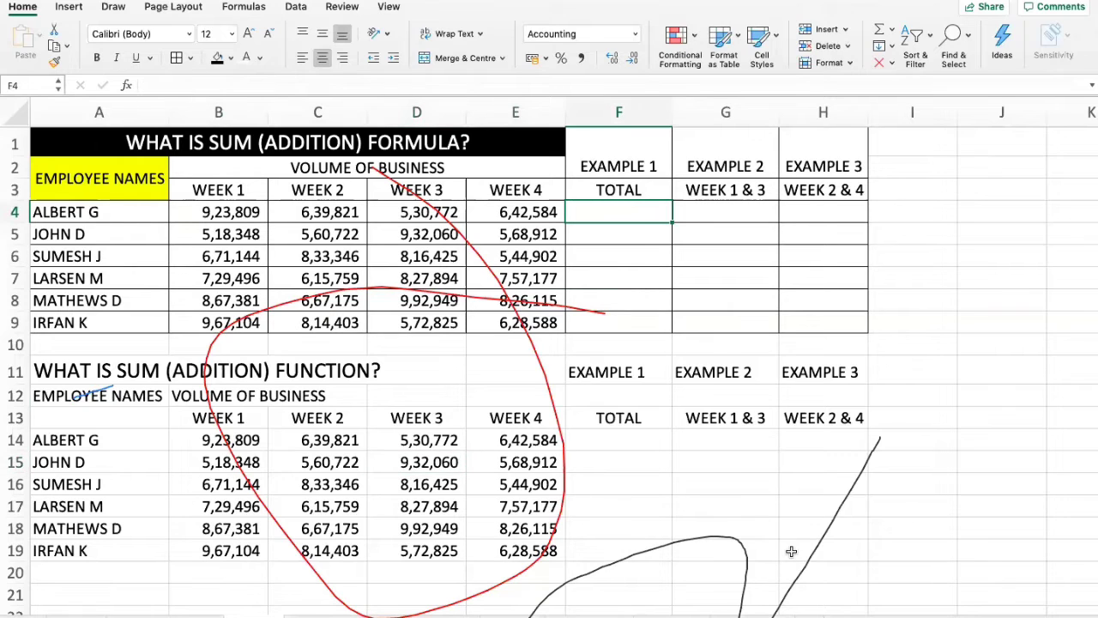
{"action": "type", "text": "="}
{"action": "key", "text": "Left"}
{"action": "key", "text": "Left"}
{"action": "key", "text": "Left"}
{"action": "key", "text": "Left"}
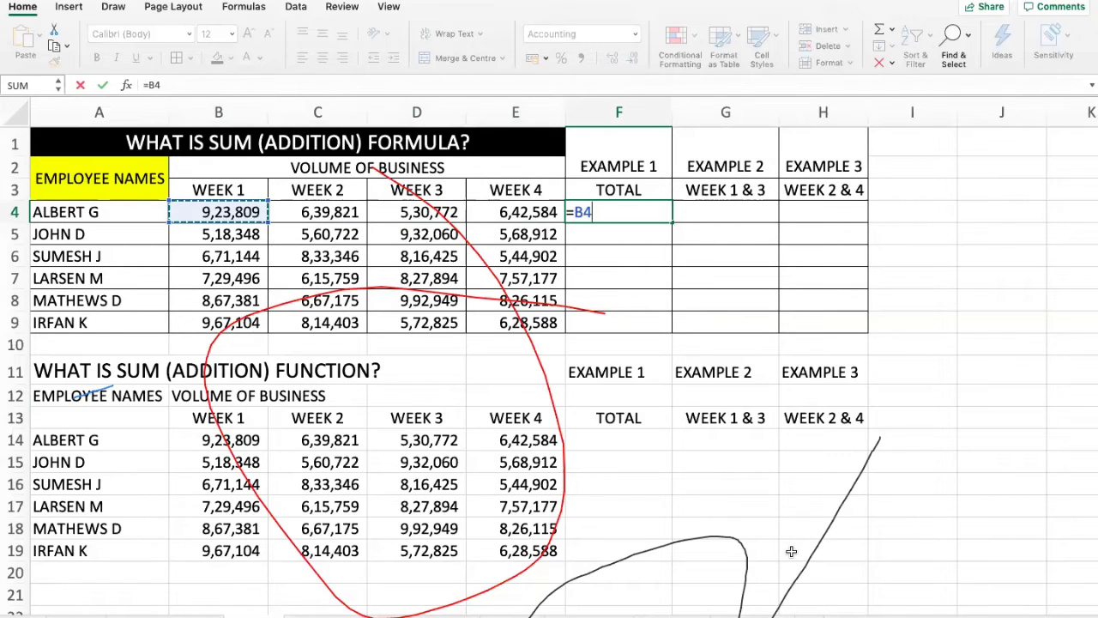
{"action": "type", "text": "+"}
{"action": "key", "text": "Left"}
{"action": "key", "text": "Left"}
{"action": "key", "text": "Left"}
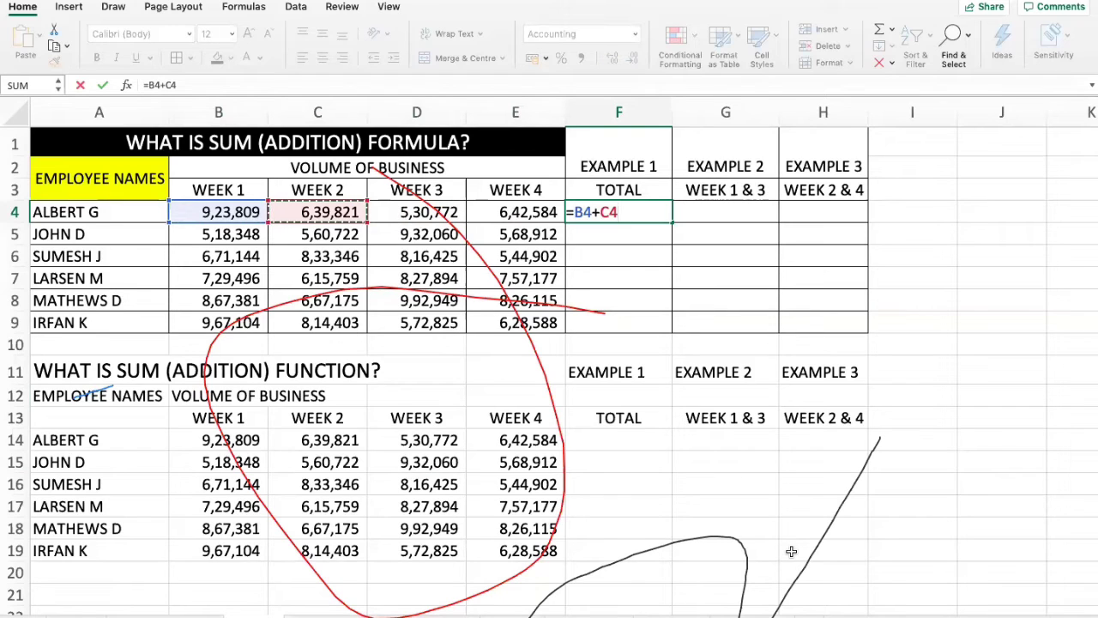
{"action": "type", "text": "+"}
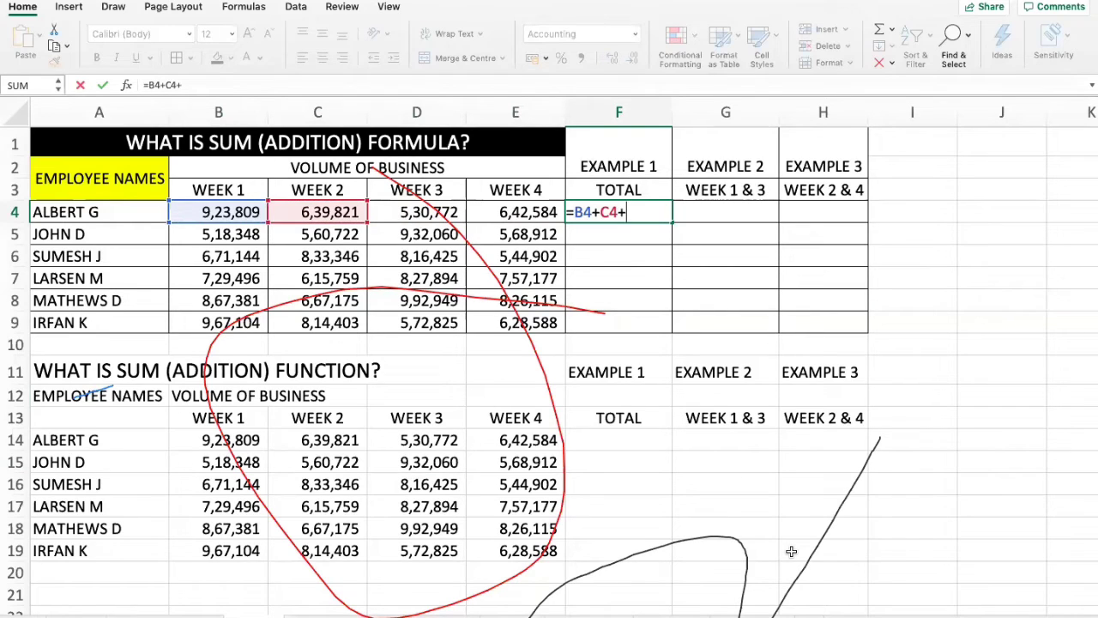
{"action": "key", "text": "Left"}
{"action": "key", "text": "Left"}
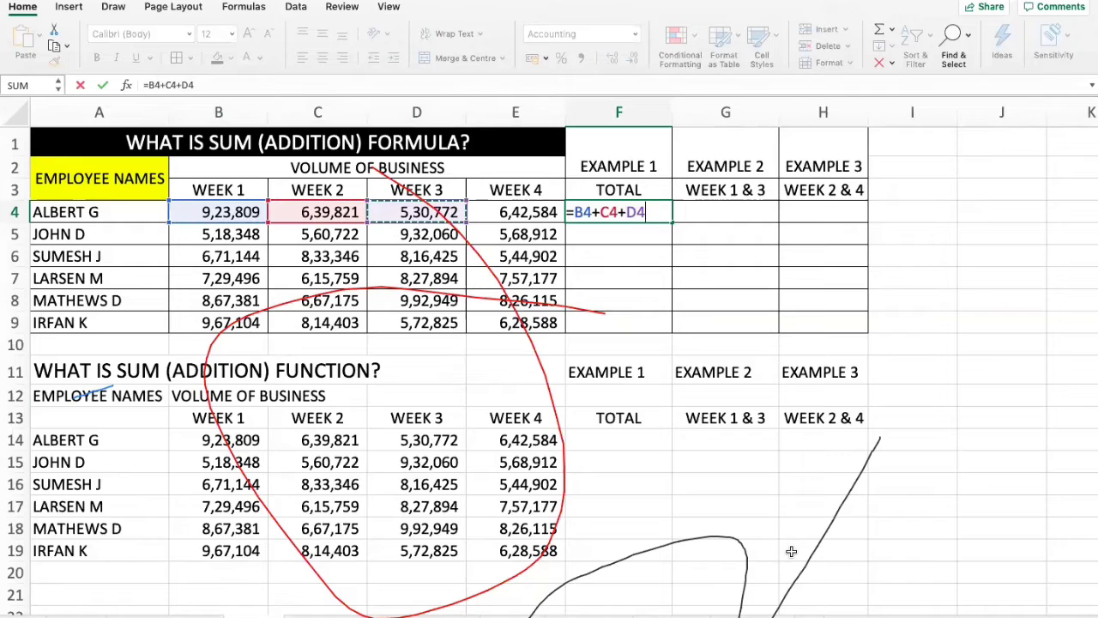
{"action": "type", "text": "+"}
{"action": "key", "text": "Left"}
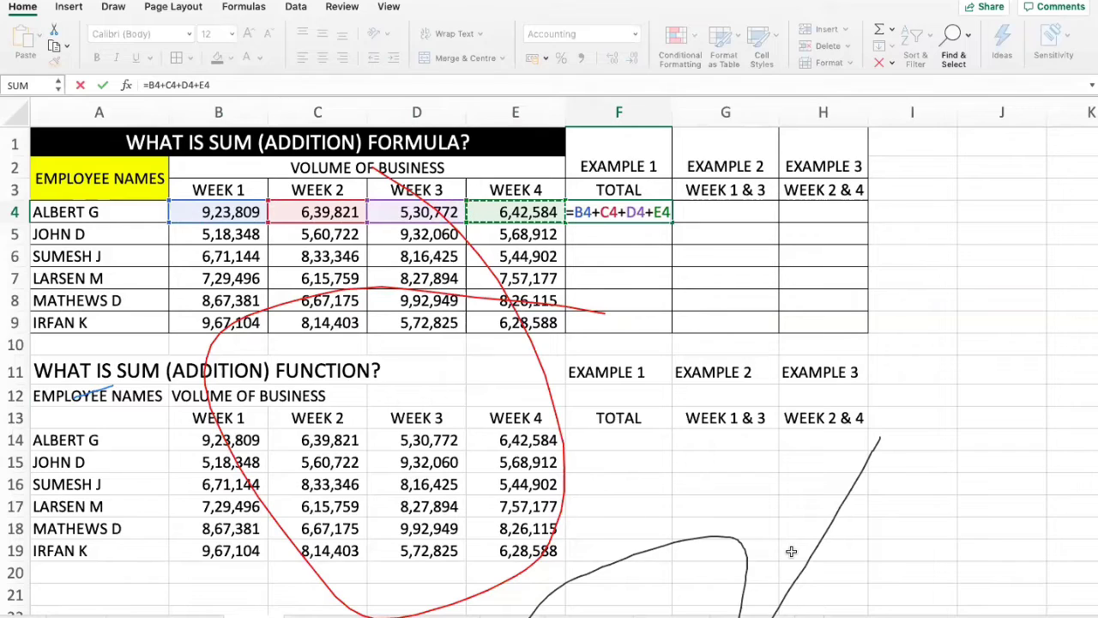
{"action": "key", "text": "Return"}
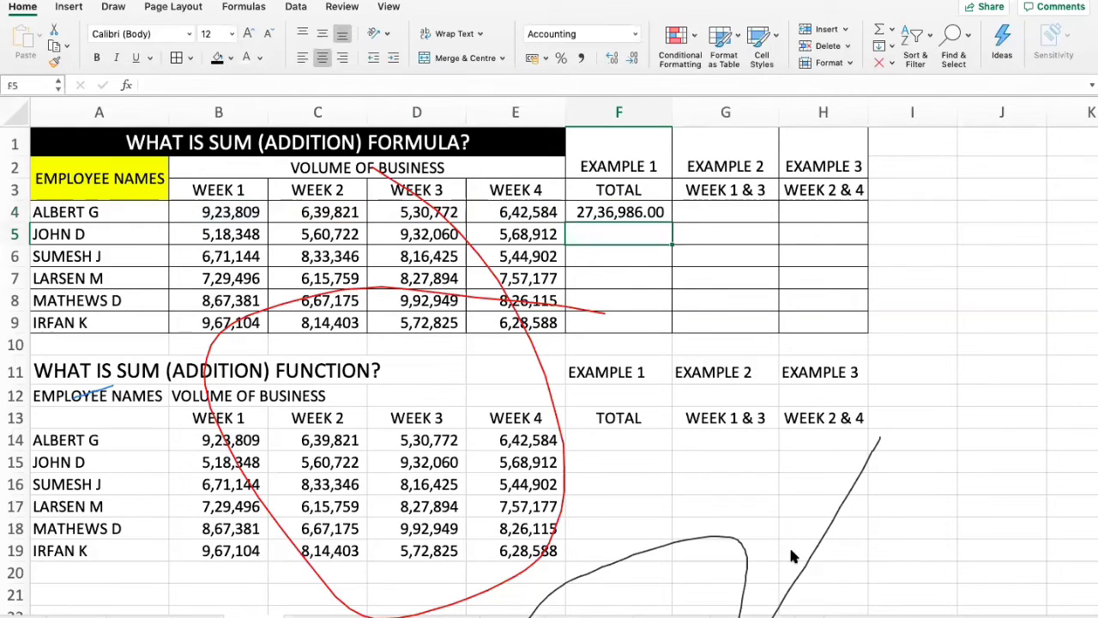
{"action": "key", "text": "Up"}
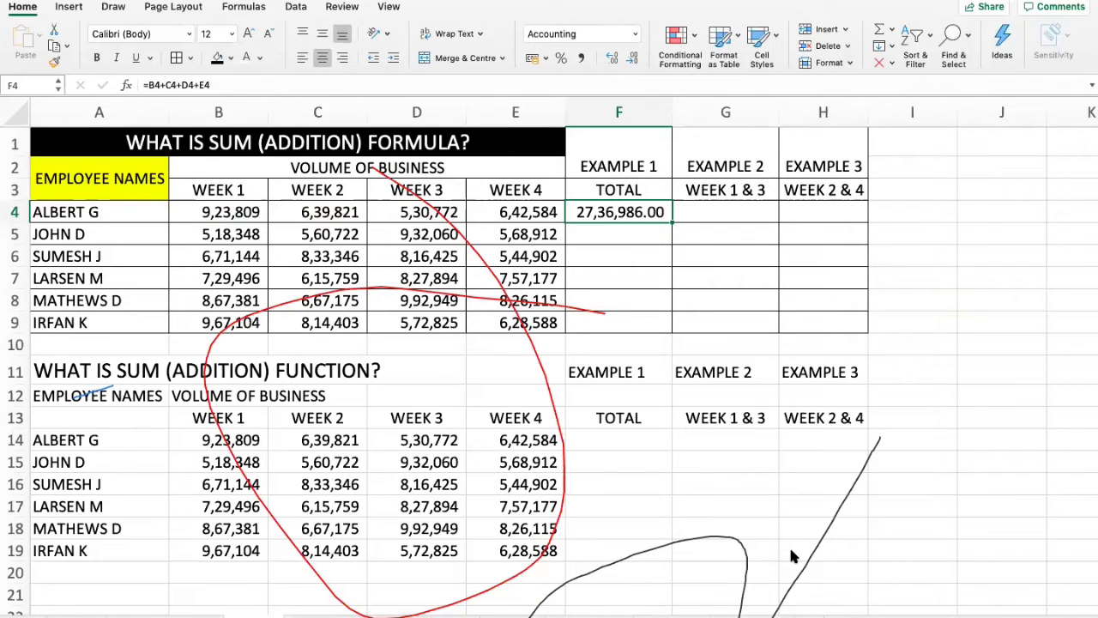
{"action": "key", "text": "Down"}
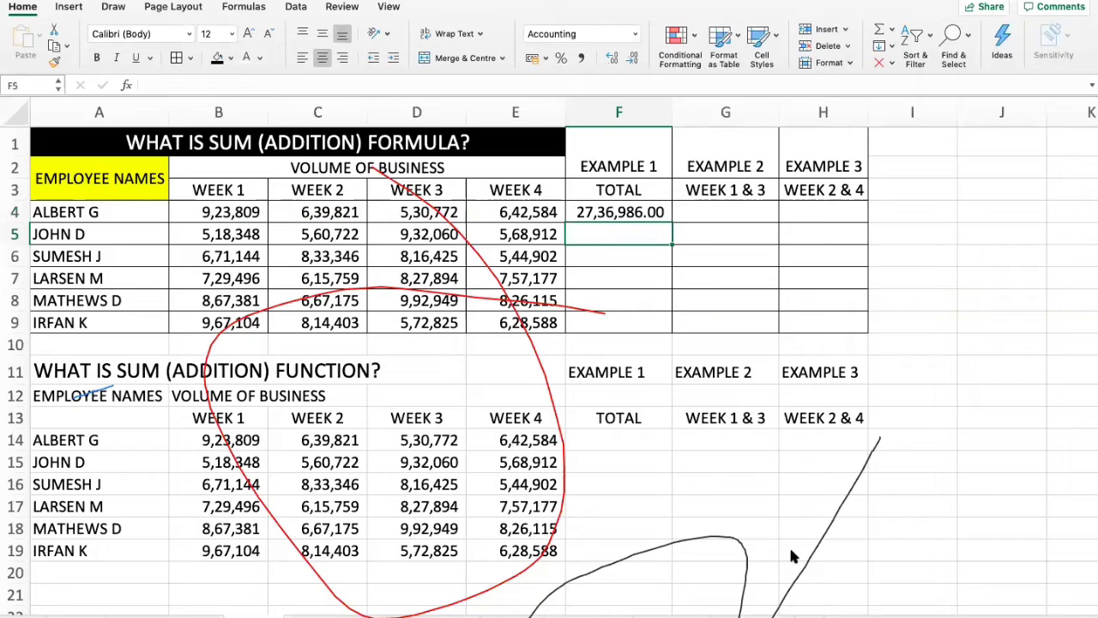
{"action": "key", "text": "Left"}
{"action": "key", "text": "shift+Down"}
{"action": "key", "text": "shift+Down"}
{"action": "key", "text": "shift+Down"}
{"action": "key", "text": "shift+Down"}
{"action": "key", "text": "Up"}
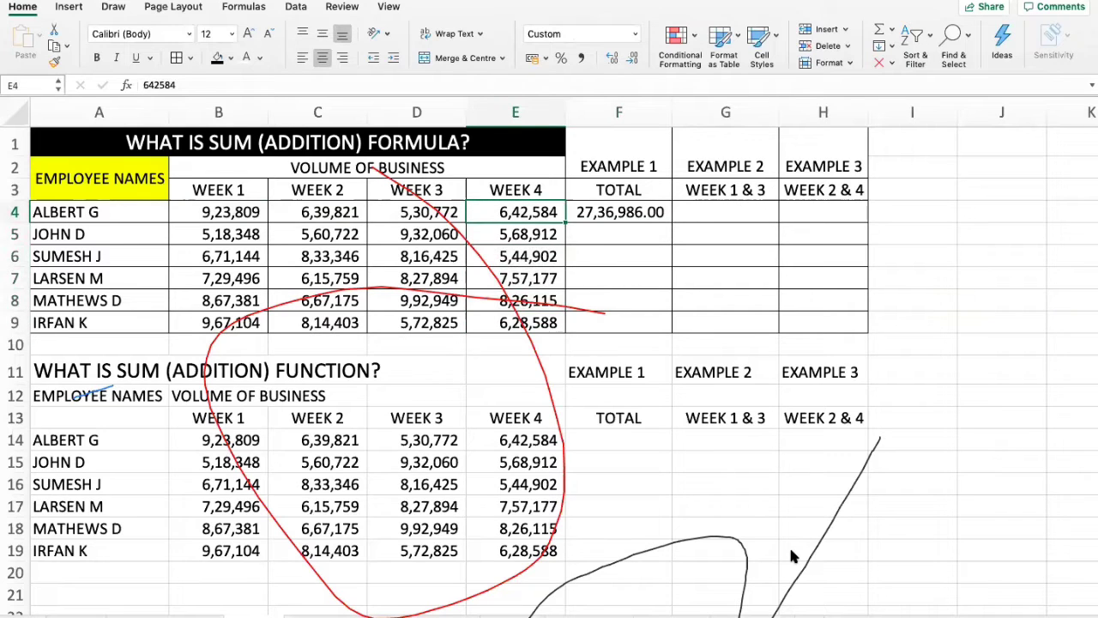
{"action": "key", "text": "Right"}
{"action": "key", "text": "Down"}
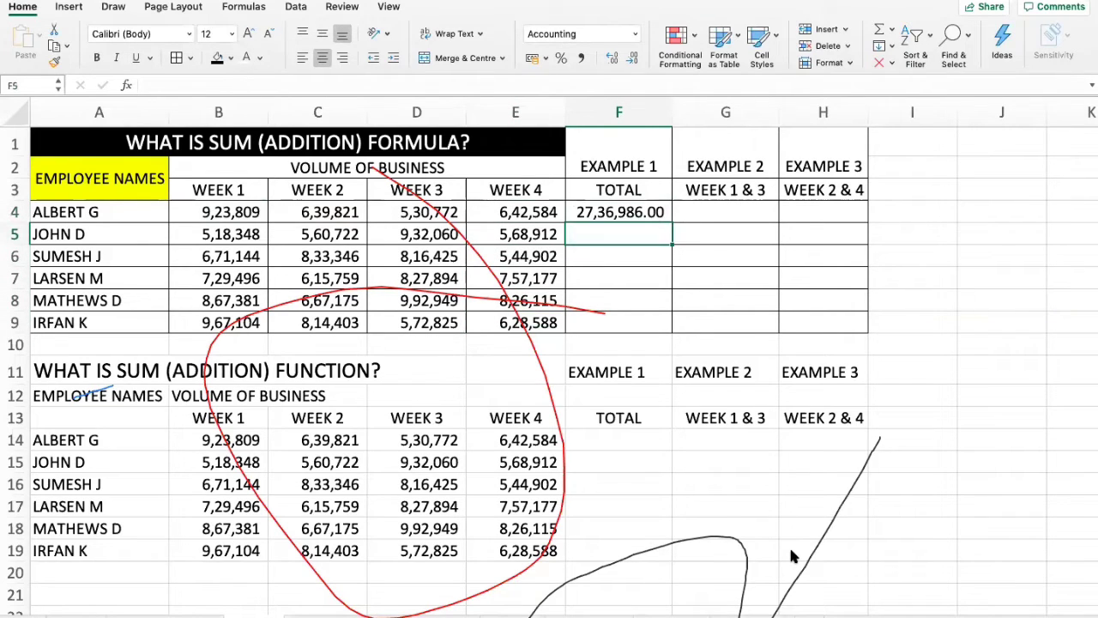
Copy the total formula from F4 and paste it into F5:F9 for the remaining employees.
{"action": "key", "text": "Up"}
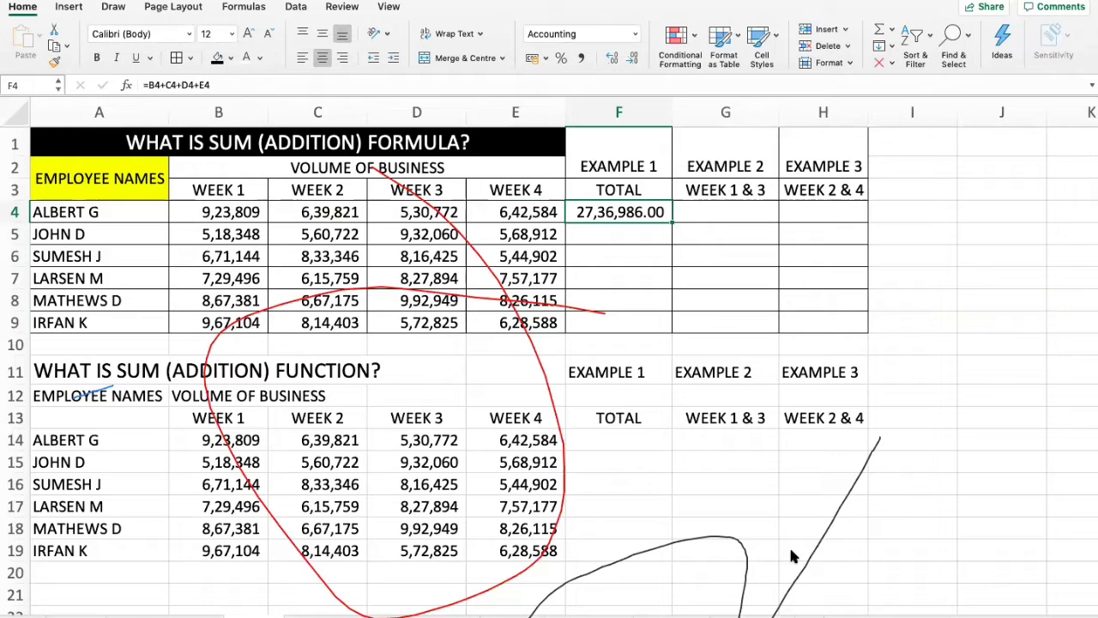
{"action": "key", "text": "super+c"}
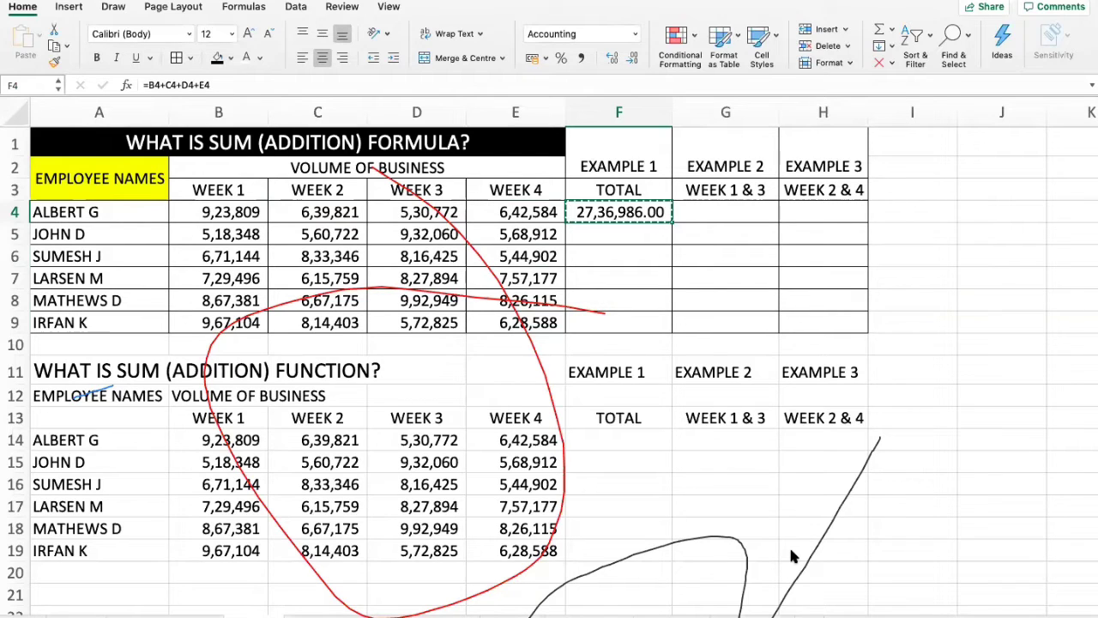
{"action": "key", "text": "Down"}
{"action": "key", "text": "shift+Down"}
{"action": "key", "text": "shift+Down"}
{"action": "key", "text": "shift+Down"}
{"action": "key", "text": "shift+Down"}
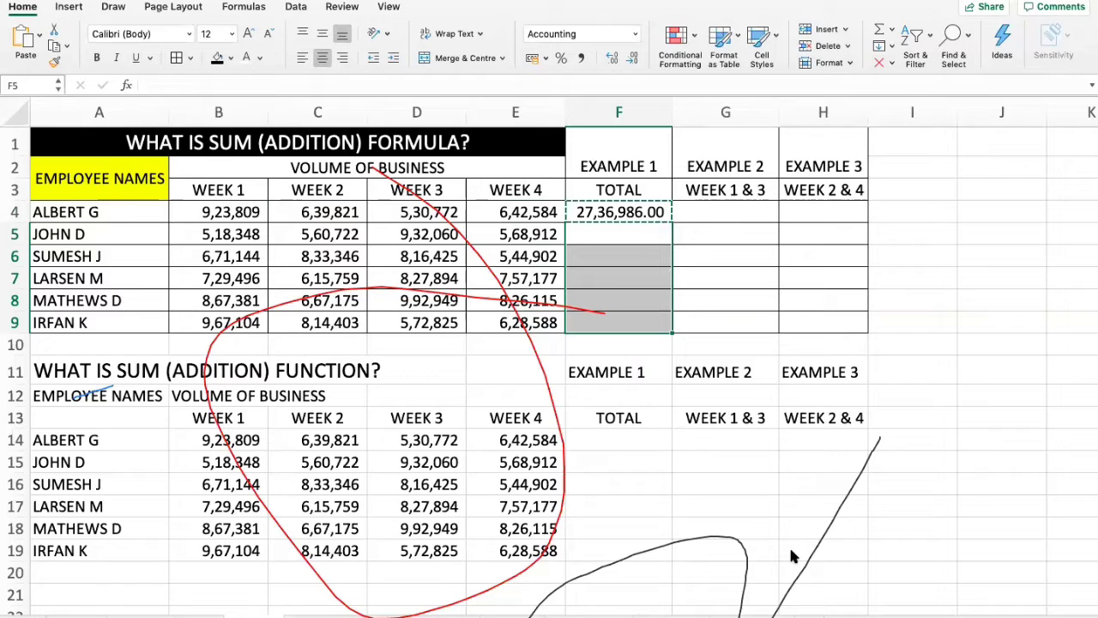
{"action": "key", "text": "super+v"}
{"action": "key", "text": "Escape"}
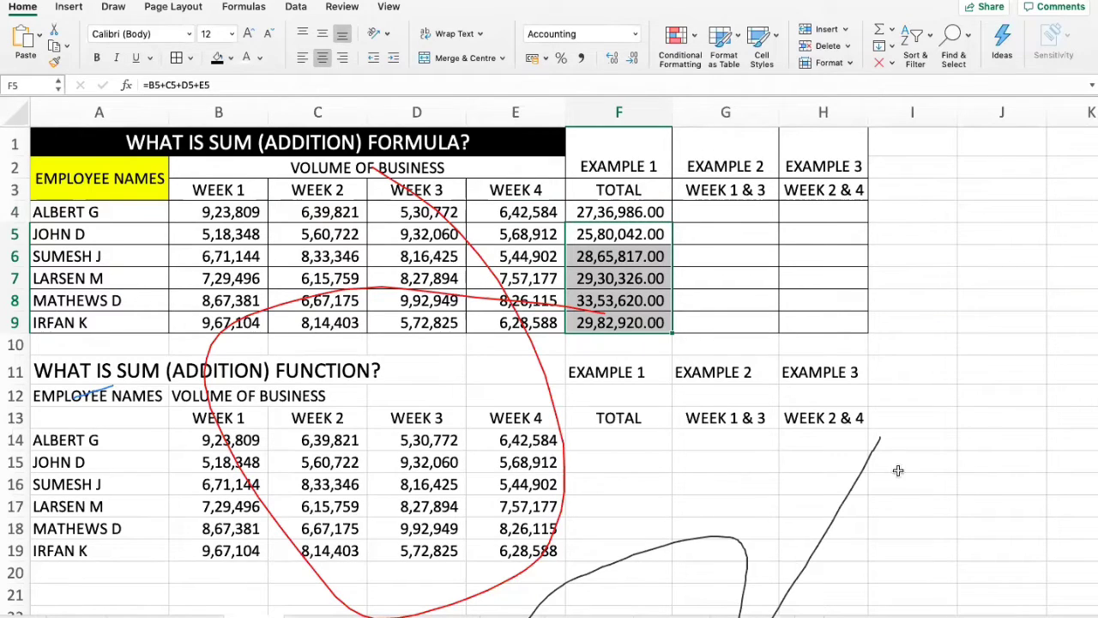
Check the cell references of the copied formulas in the EXAMPLE 1 TOTAL column, comparing F4, F5 and F6.
{"action": "left_click", "coordinate": [635, 240]}
{"action": "left_click", "coordinate": [630, 259]}
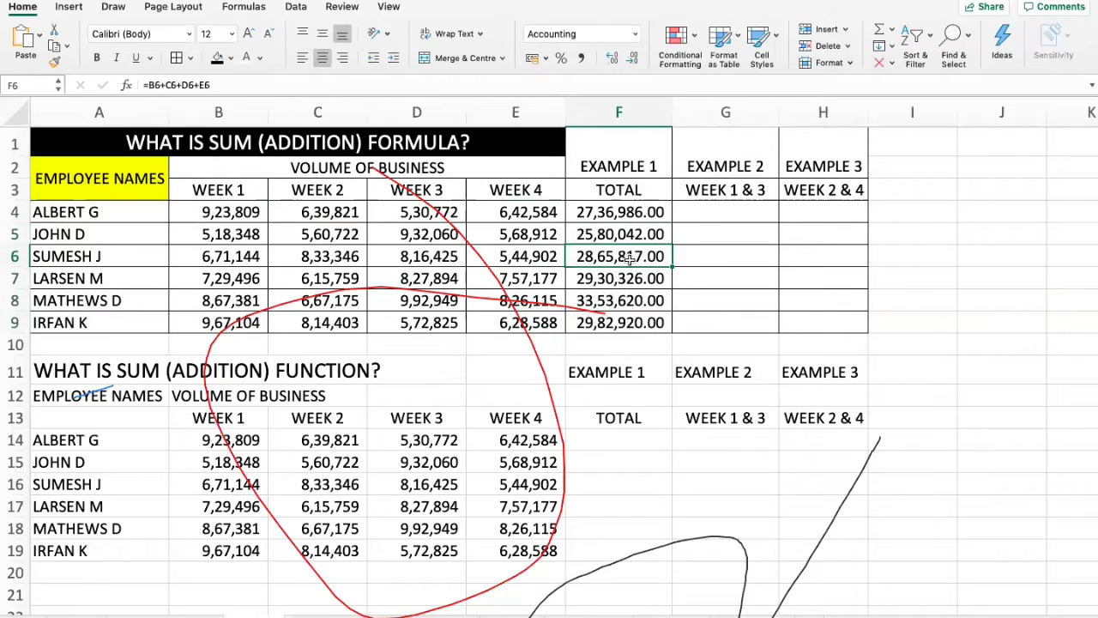
{"action": "left_click", "coordinate": [607, 234]}
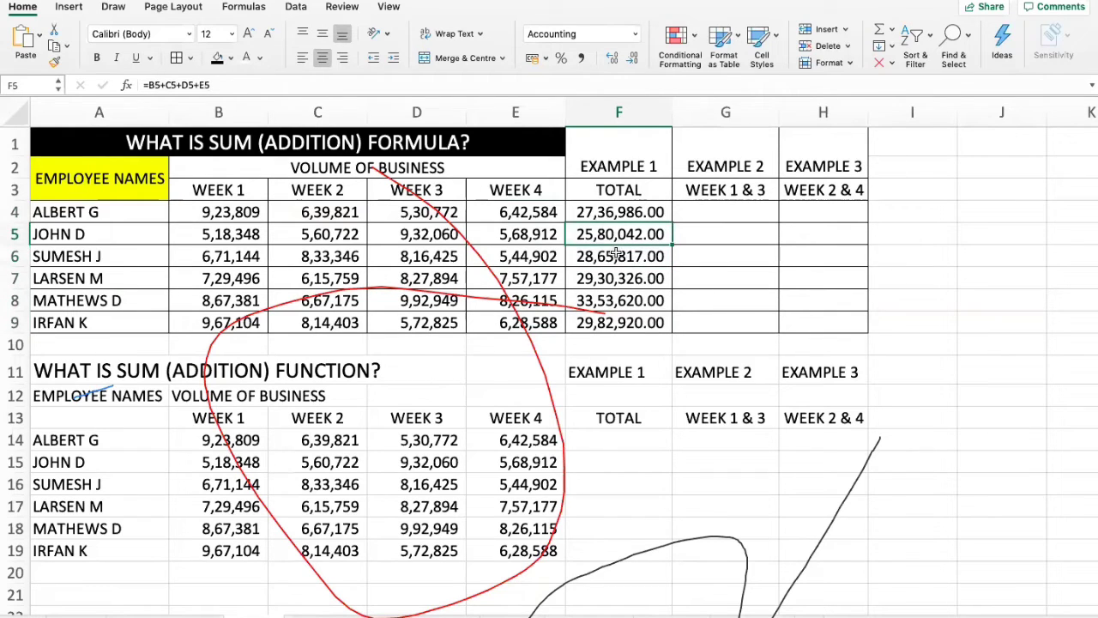
{"action": "left_click", "coordinate": [609, 256]}
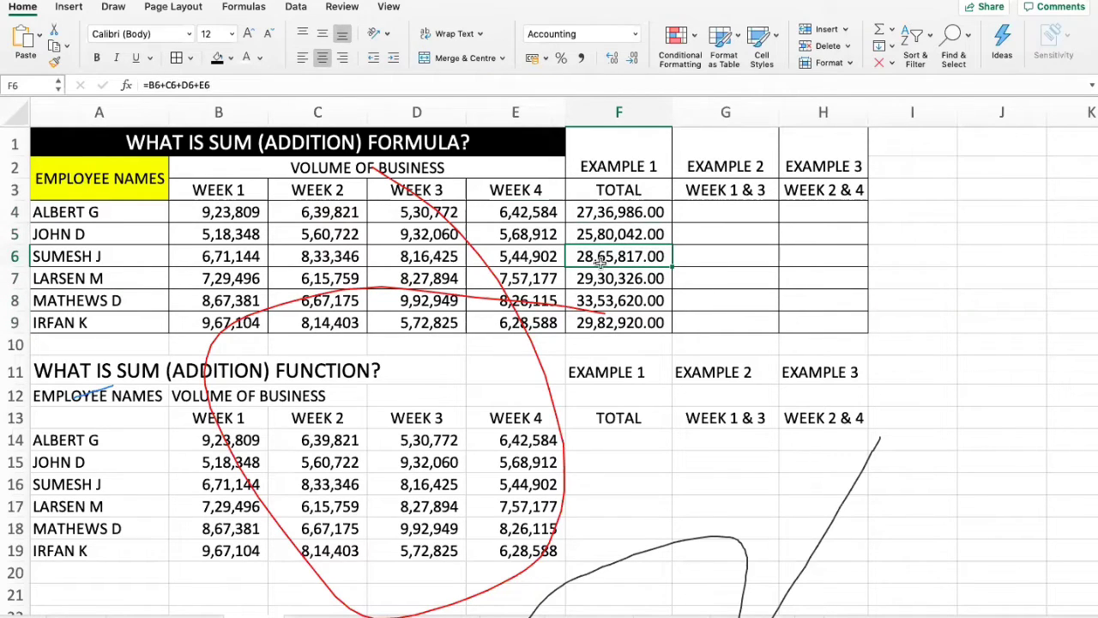
{"action": "left_click", "coordinate": [13, 265]}
{"action": "left_click", "coordinate": [600, 259]}
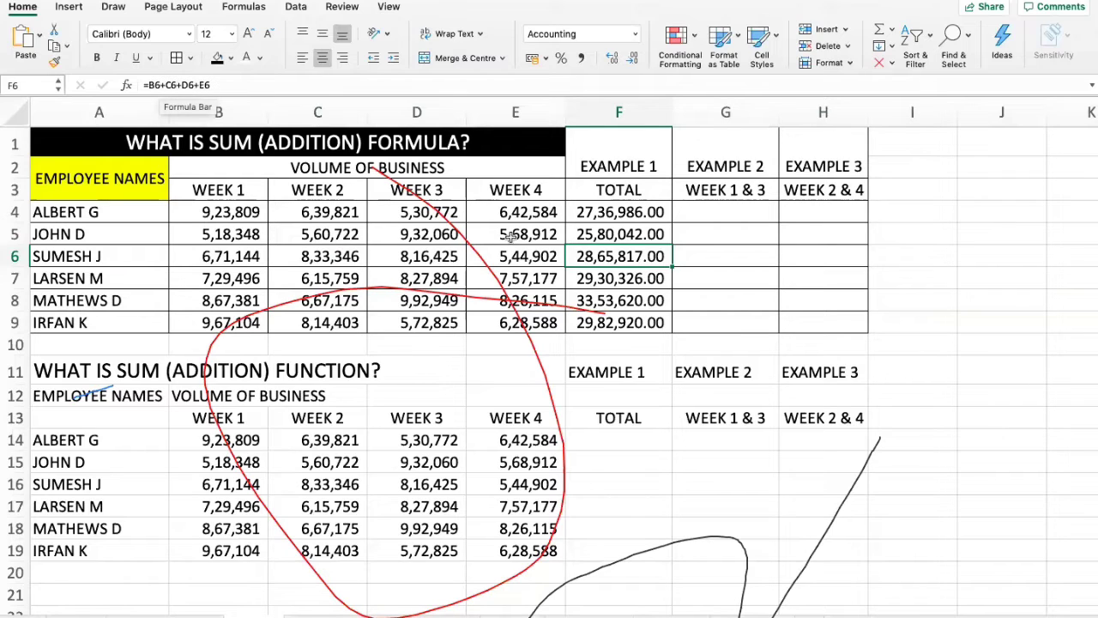
{"action": "left_click", "coordinate": [743, 301]}
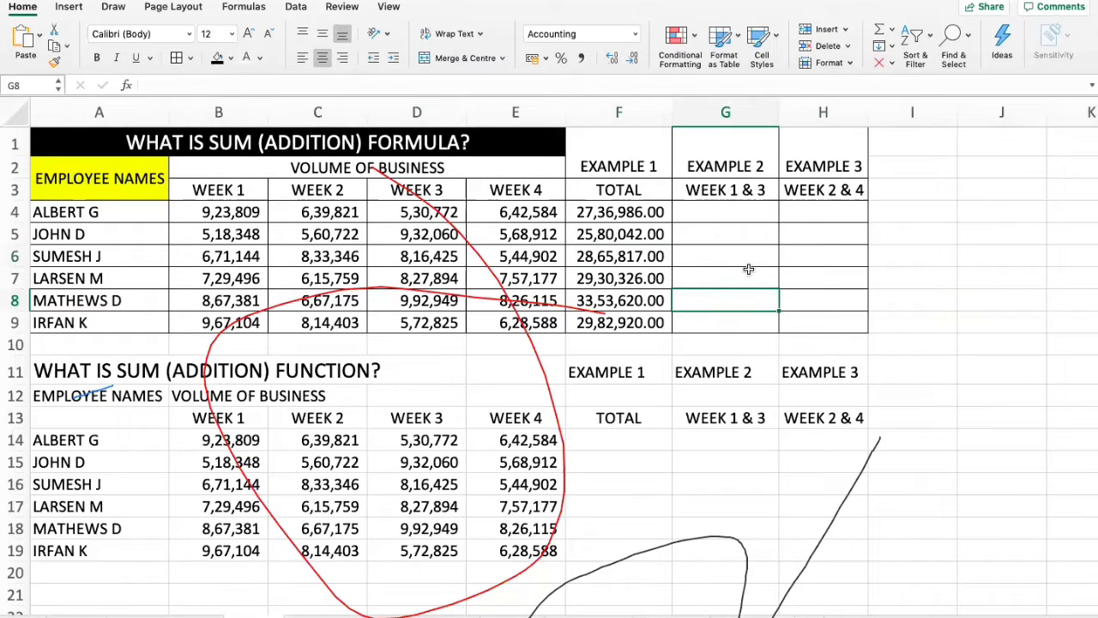
{"action": "left_click", "coordinate": [639, 216]}
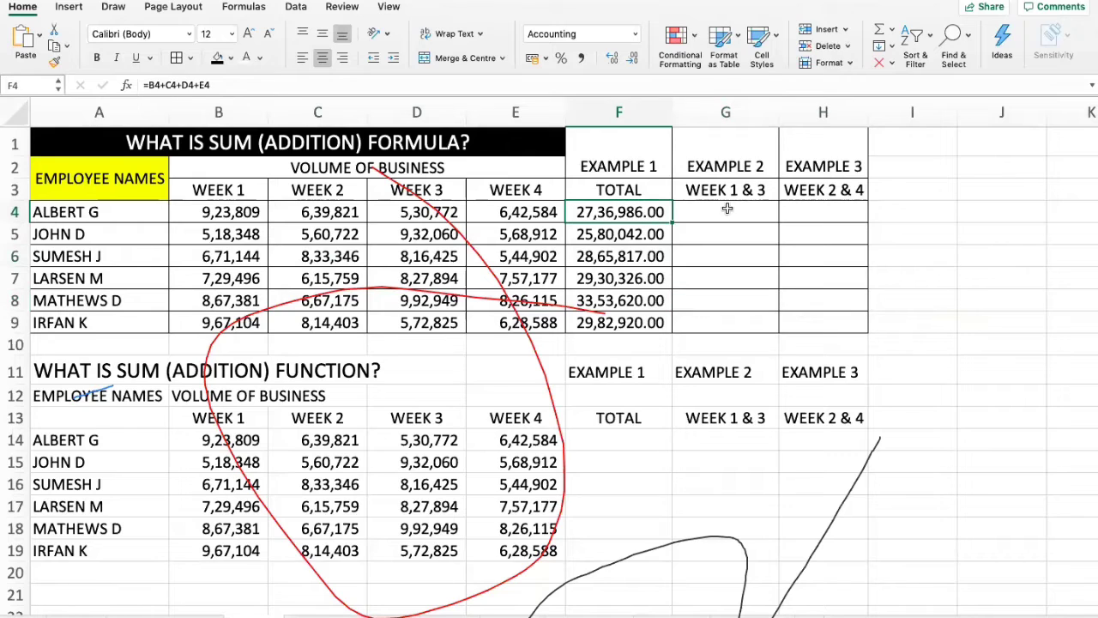
Enter the formula =B4+D4 in G4 to add the first employee's week 1 and week 3 figures under EXAMPLE 2.
{"action": "left_click", "coordinate": [735, 179]}
{"action": "left_click", "coordinate": [728, 208]}
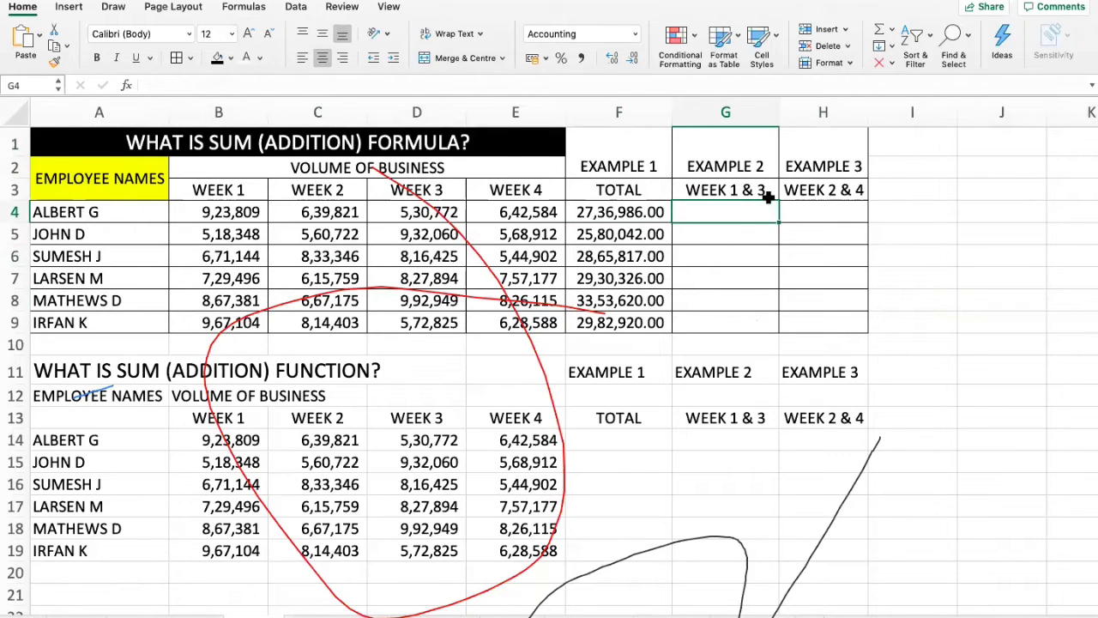
{"action": "type", "text": "="}
{"action": "key", "text": "Left"}
{"action": "key", "text": "Left"}
{"action": "key", "text": "Left"}
{"action": "key", "text": "Left"}
{"action": "key", "text": "Left"}
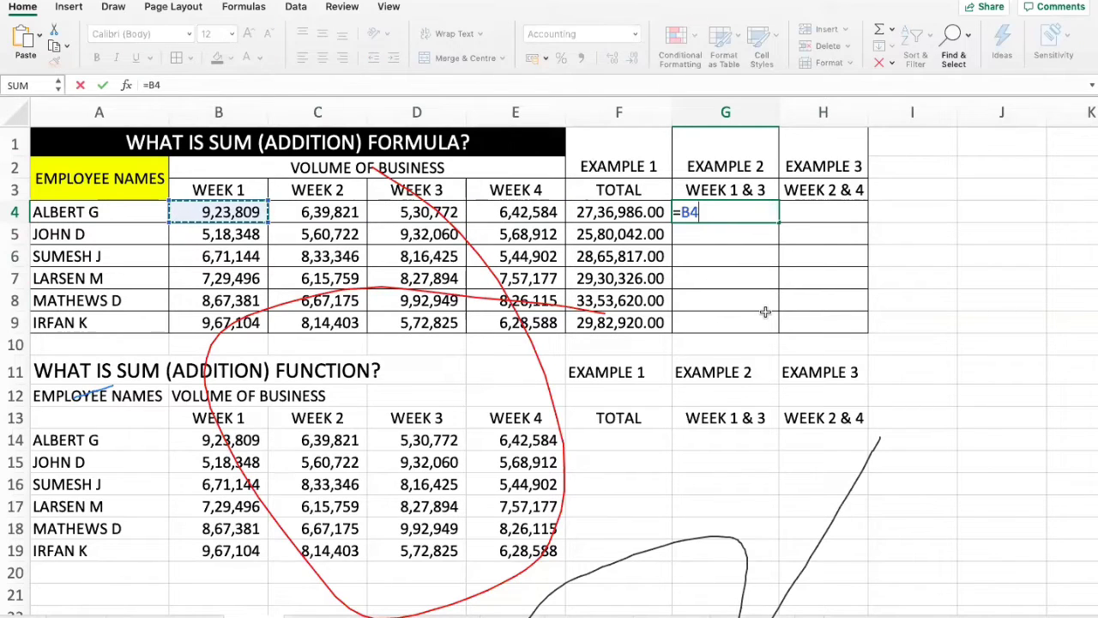
{"action": "type", "text": "+"}
{"action": "key", "text": "Left"}
{"action": "key", "text": "Left"}
{"action": "key", "text": "Left"}
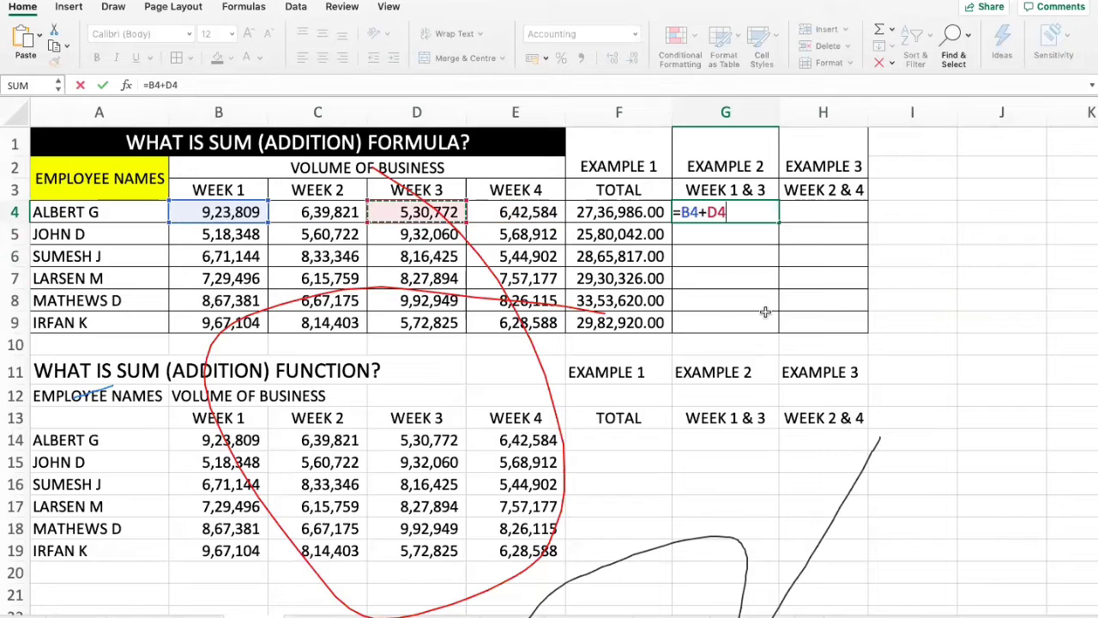
{"action": "key", "text": "Return"}
{"action": "key", "text": "Up"}
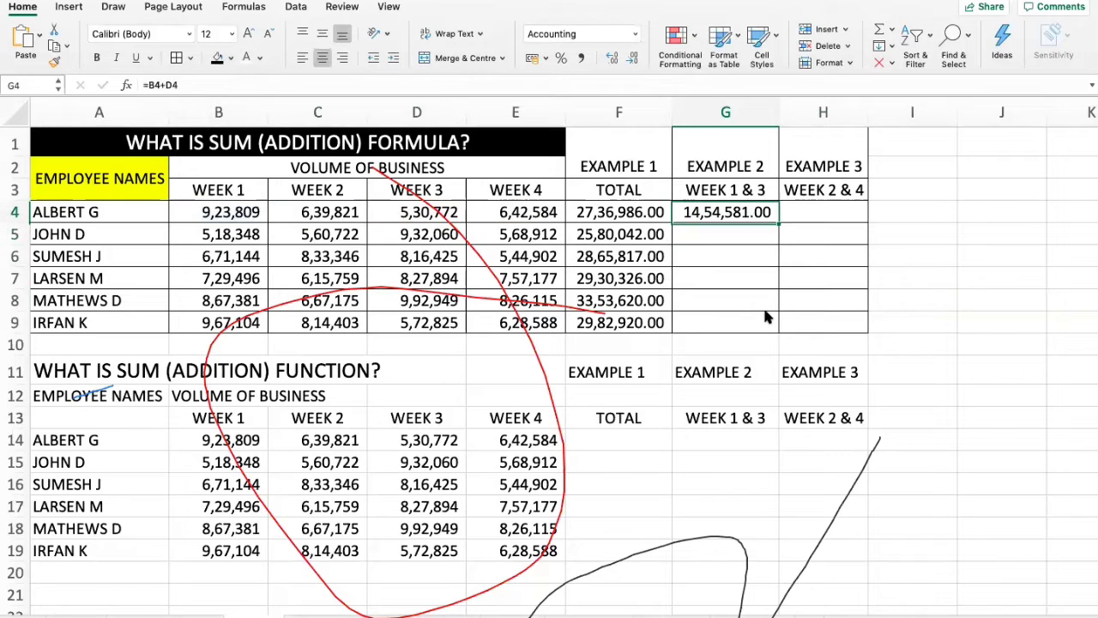
Enter the formula =C4+E4 in H4 to add the first employee's week 2 and week 4 figures under EXAMPLE 3.
{"action": "key", "text": "Right"}
{"action": "type", "text": "="}
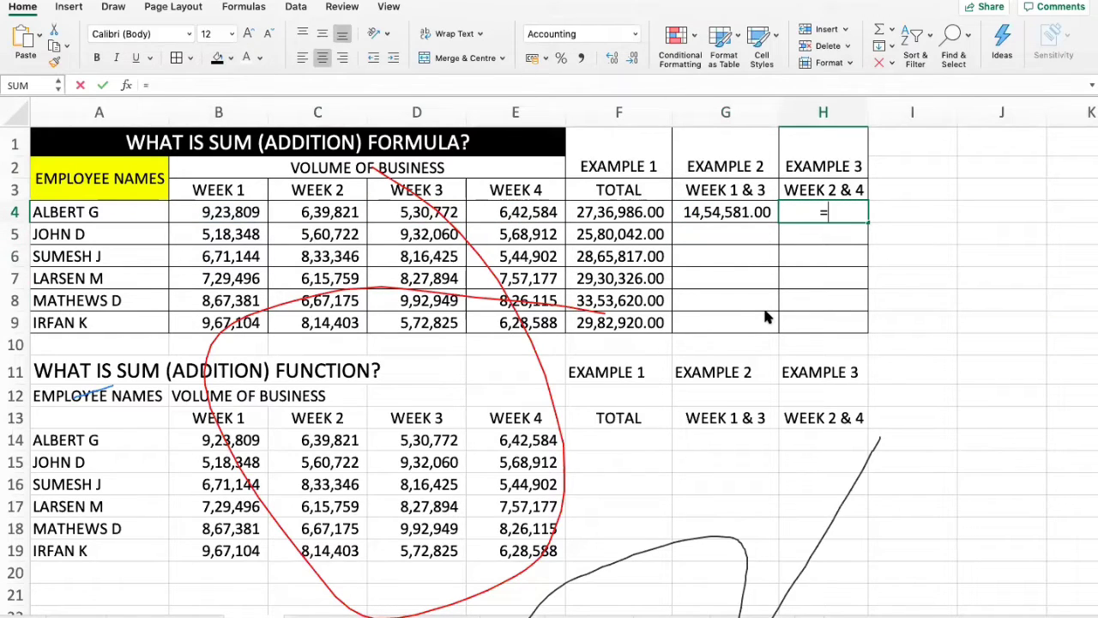
{"action": "key", "text": "Left"}
{"action": "key", "text": "Left"}
{"action": "key", "text": "Left"}
{"action": "key", "text": "Left"}
{"action": "key", "text": "Left"}
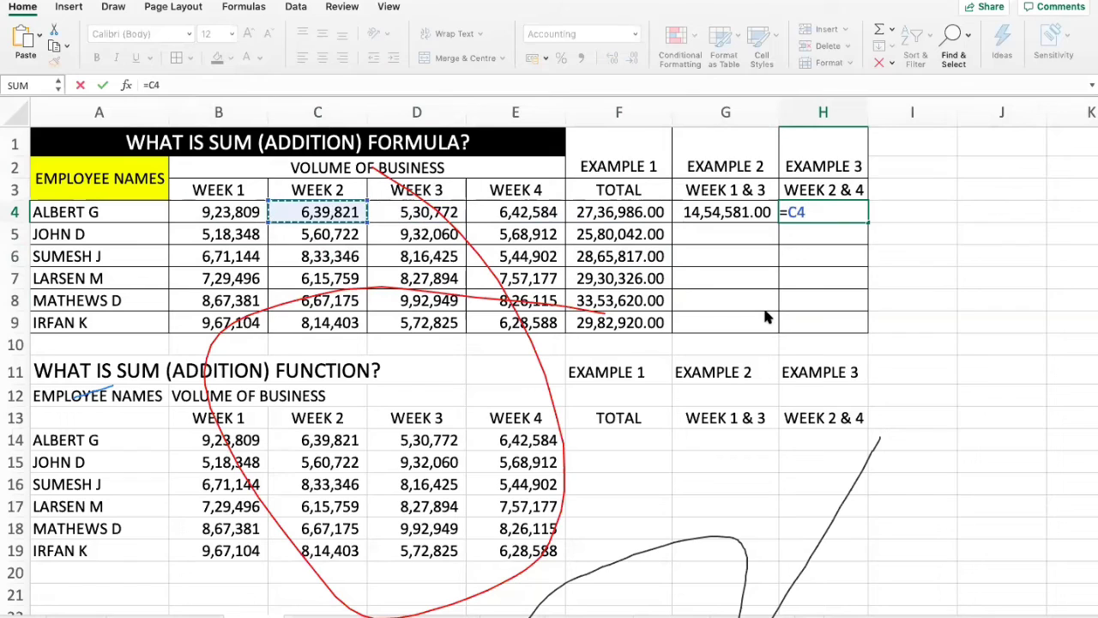
{"action": "type", "text": "+"}
{"action": "key", "text": "Left"}
{"action": "key", "text": "Left"}
{"action": "key", "text": "Left"}
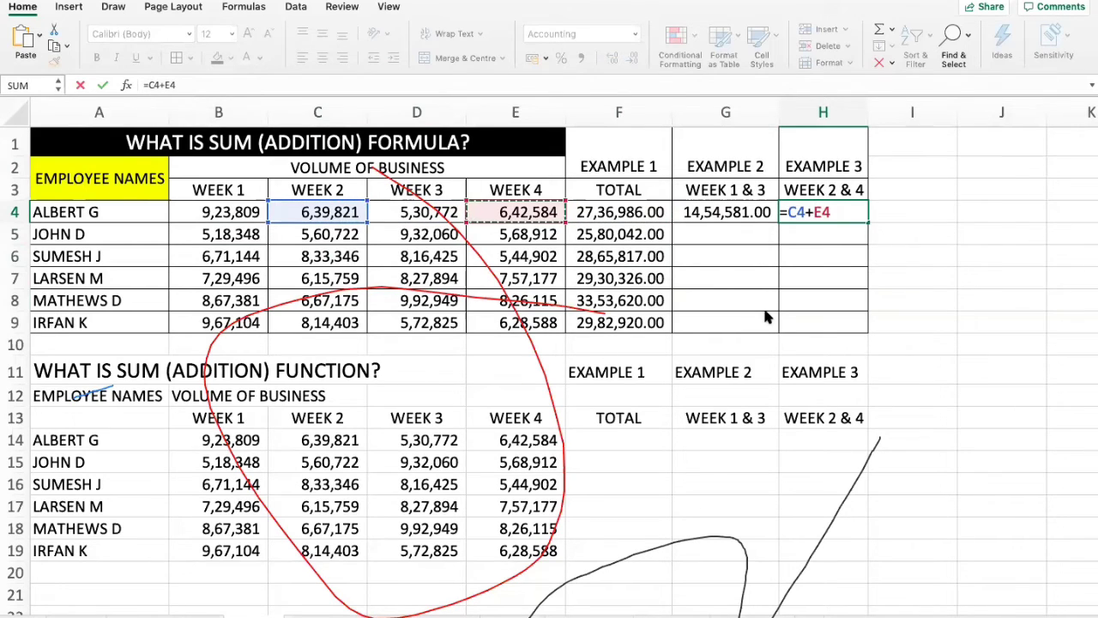
{"action": "key", "text": "Return"}
Copy the formulas from G4:H4 and paste them down through row 9 for the remaining employees.
{"action": "key", "text": "Up"}
{"action": "key", "text": "Left"}
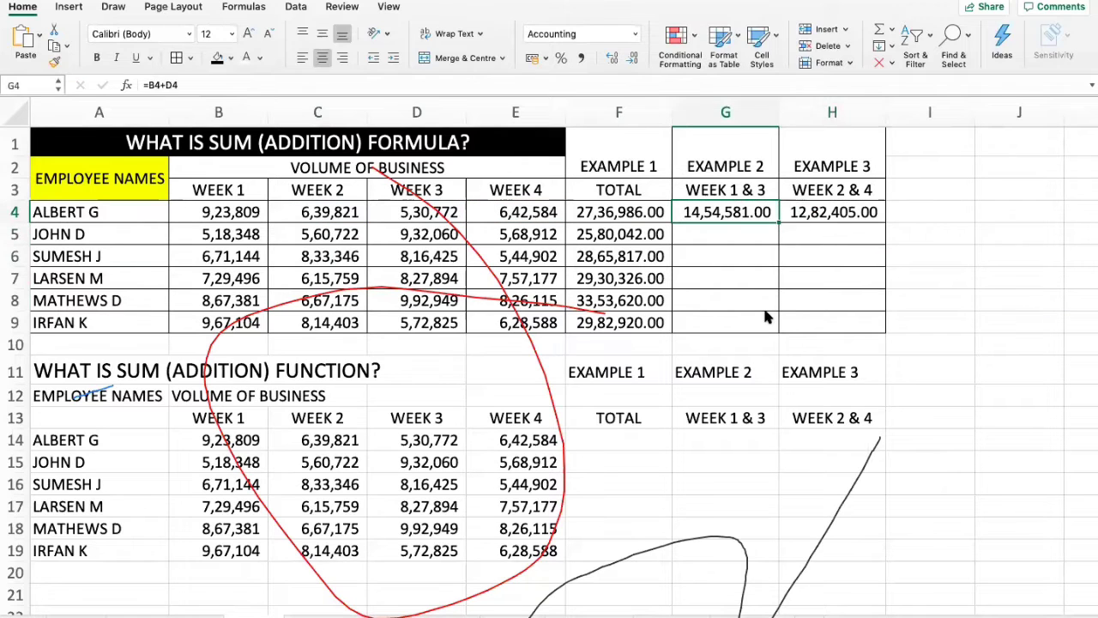
{"action": "key", "text": "shift+Right"}
{"action": "key", "text": "ctrl+c"}
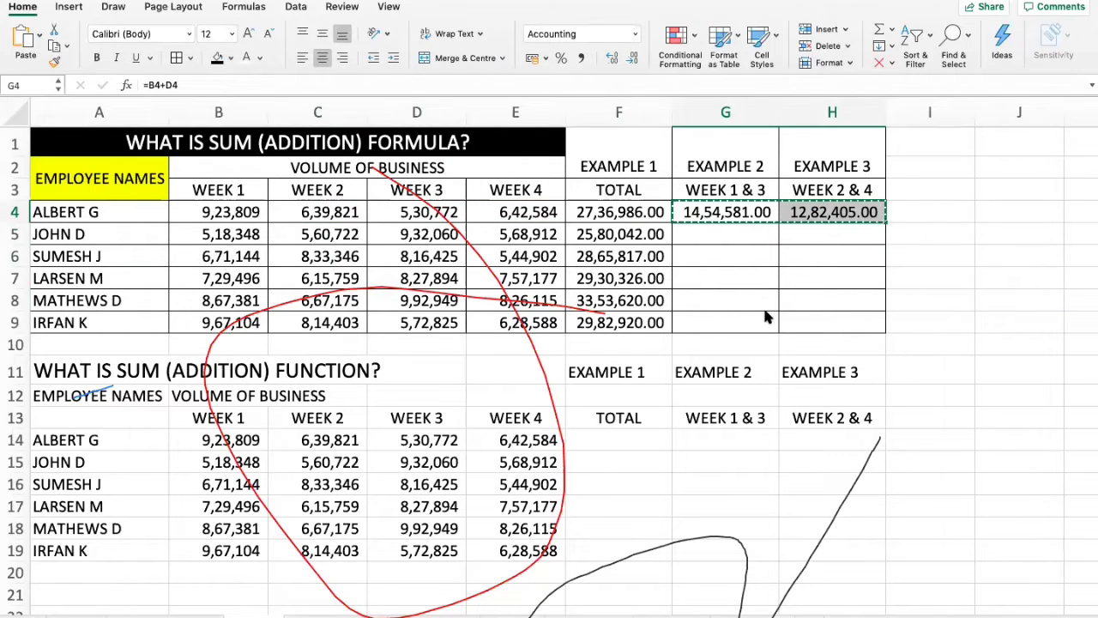
{"action": "key", "text": "Up"}
{"action": "key", "text": "Down"}
{"action": "key", "text": "shift+Right"}
{"action": "key", "text": "shift+Down"}
{"action": "key", "text": "shift+Down"}
{"action": "key", "text": "shift+Down"}
{"action": "key", "text": "shift+Down"}
{"action": "key", "text": "shift+Down"}
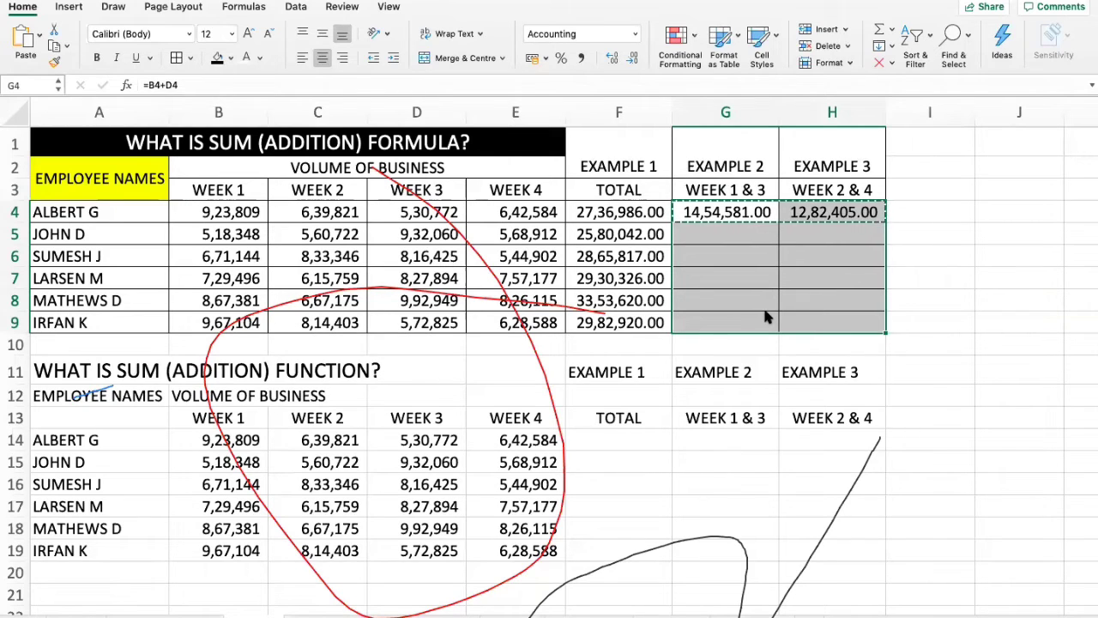
{"action": "key", "text": "super+v"}
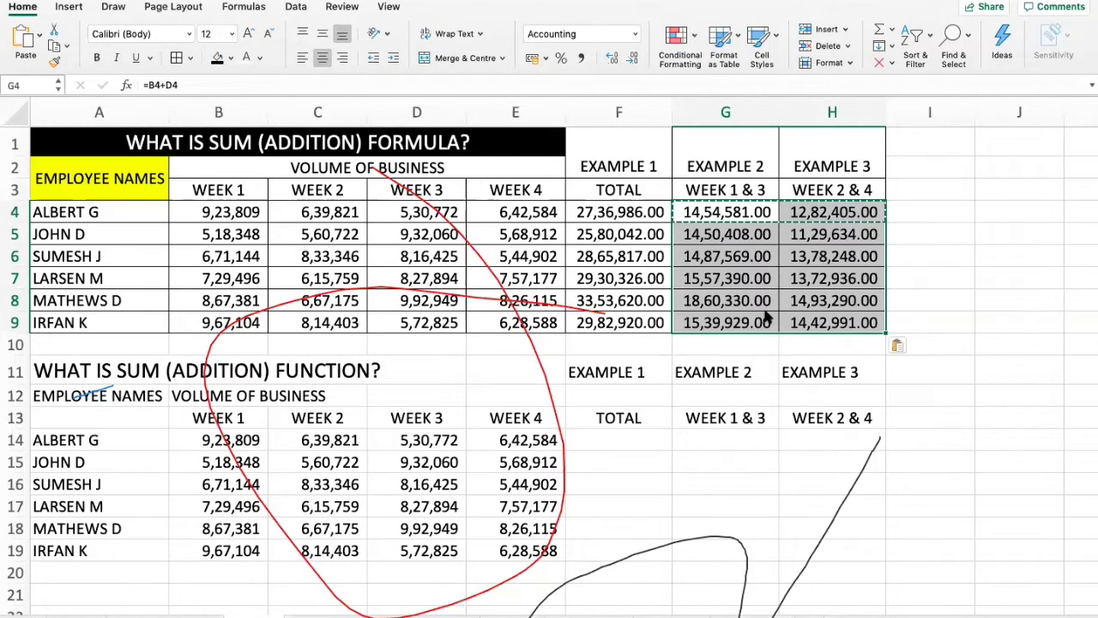
{"action": "key", "text": "Escape"}
Check the cell references of the copied formulas in the WEEK 1 & 3 column and the neighbouring TOTAL column.
{"action": "key", "text": "Down"}
{"action": "key", "text": "Down"}
{"action": "key", "text": "Down"}
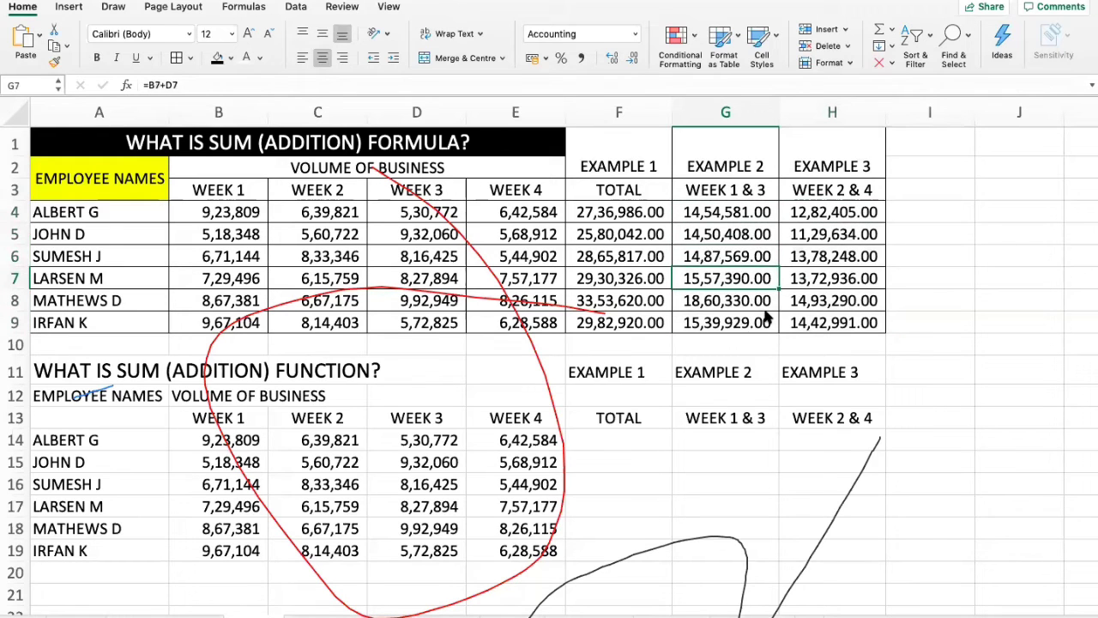
{"action": "key", "text": "Up"}
{"action": "key", "text": "Up"}
{"action": "key", "text": "Left"}
{"action": "key", "text": "Left"}
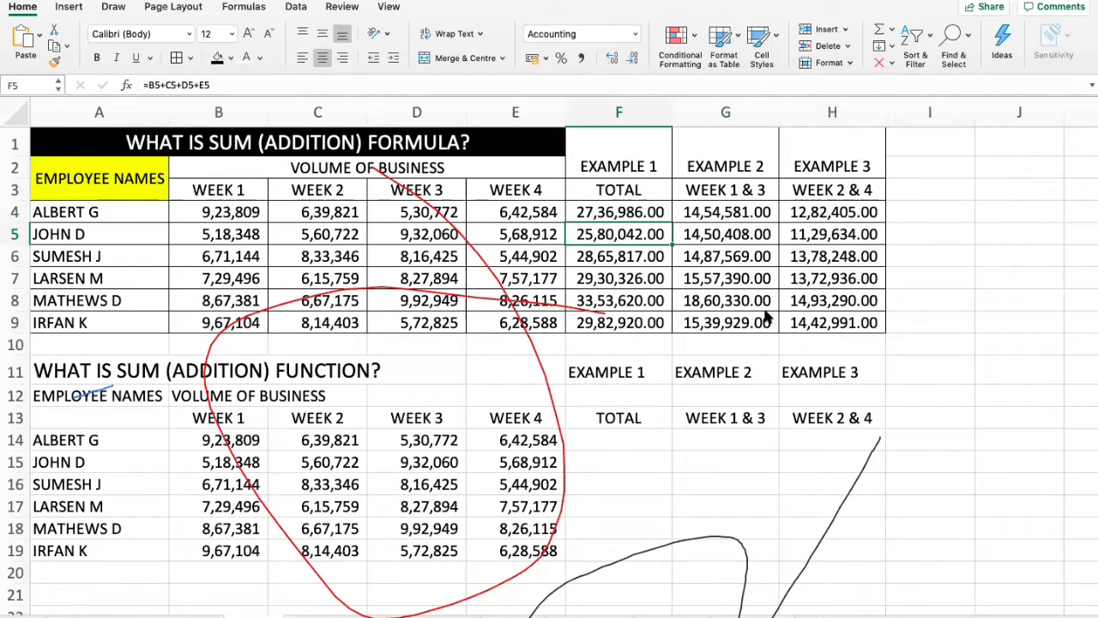
{"action": "key", "text": "Right"}
{"action": "key", "text": "Up"}
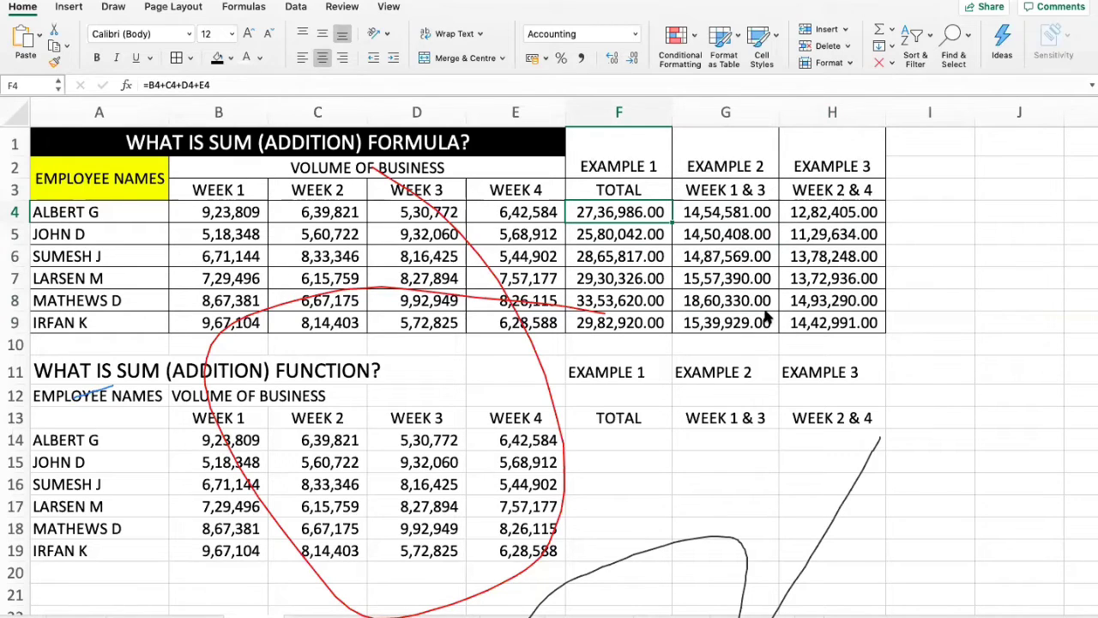
Copy the formatting of the addition formula table A1:H9 onto the addition function table starting at A11.
{"action": "left_click_drag", "start_coordinate": [133, 140], "coordinate": [811, 322]}
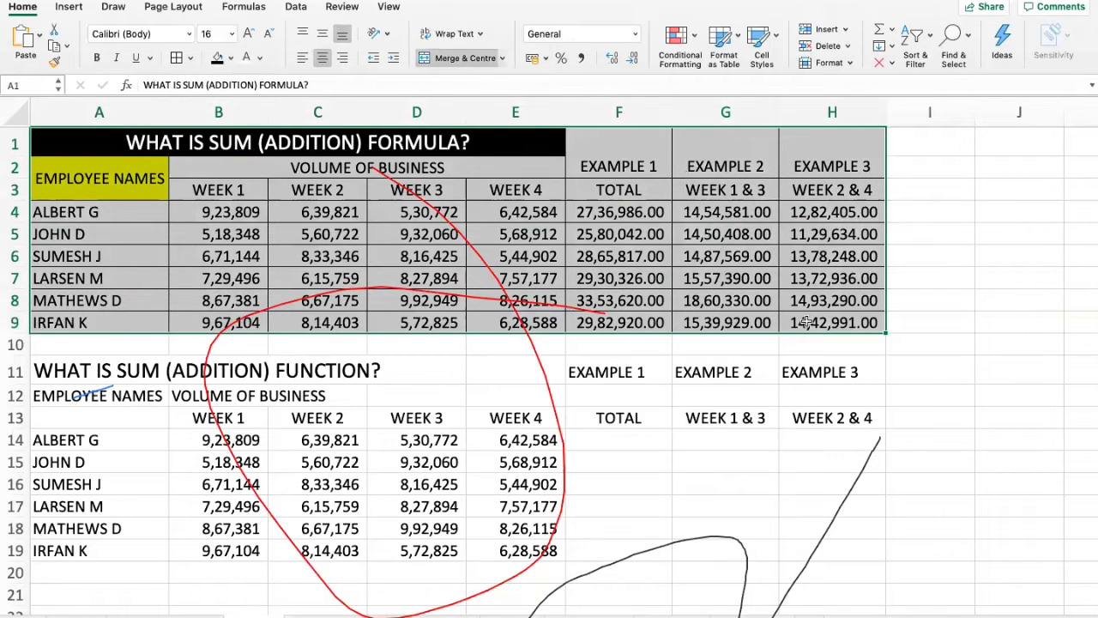
{"action": "left_click_drag", "start_coordinate": [130, 143], "coordinate": [848, 323]}
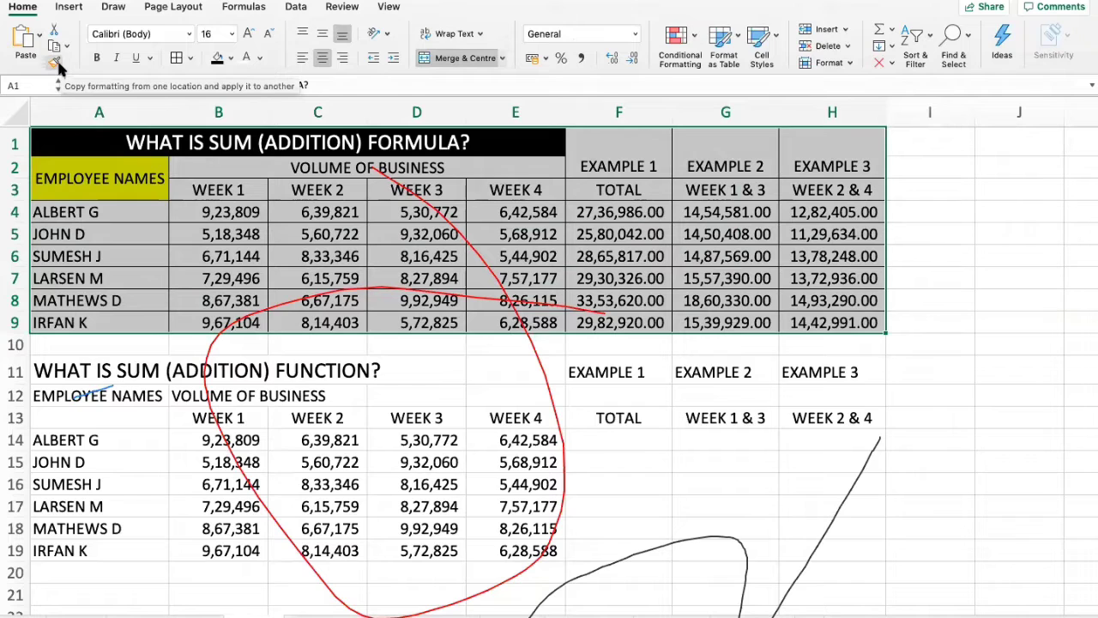
{"action": "left_click", "coordinate": [59, 64]}
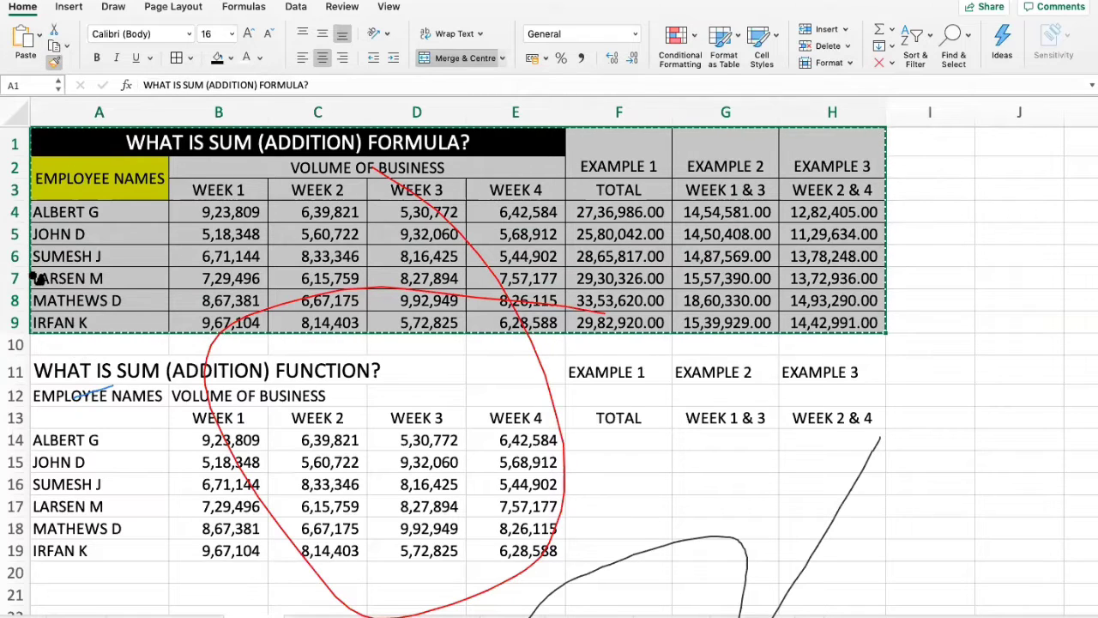
{"action": "left_click", "coordinate": [43, 370]}
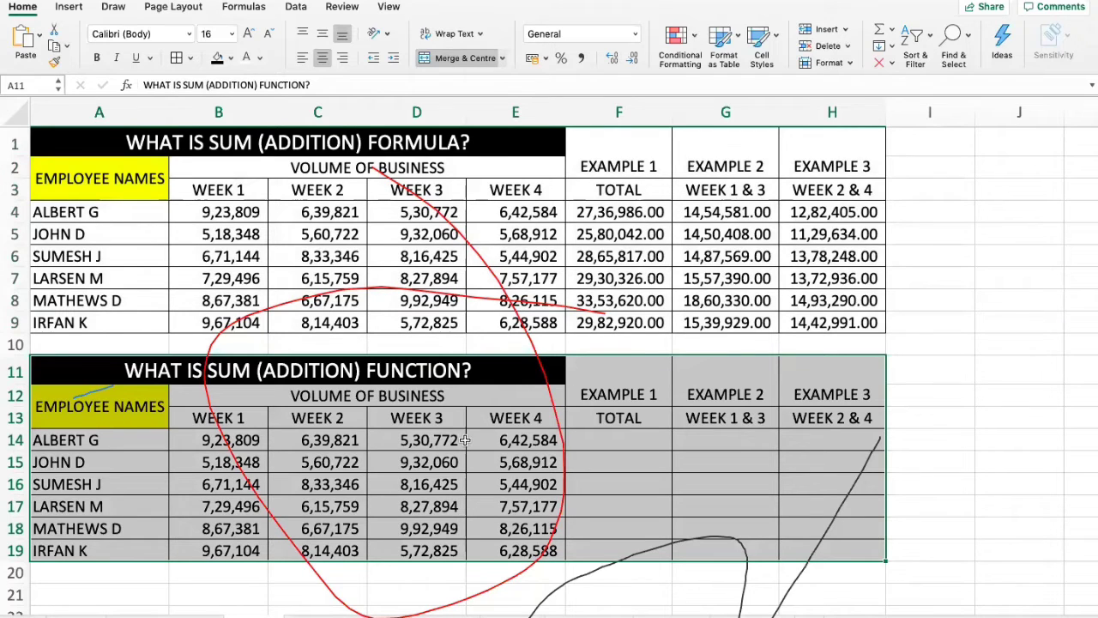
Enter the formula =SUM(B14:E14) in F14 to total the first employee's four weeks in the addition function table.
{"action": "left_click", "coordinate": [625, 443]}
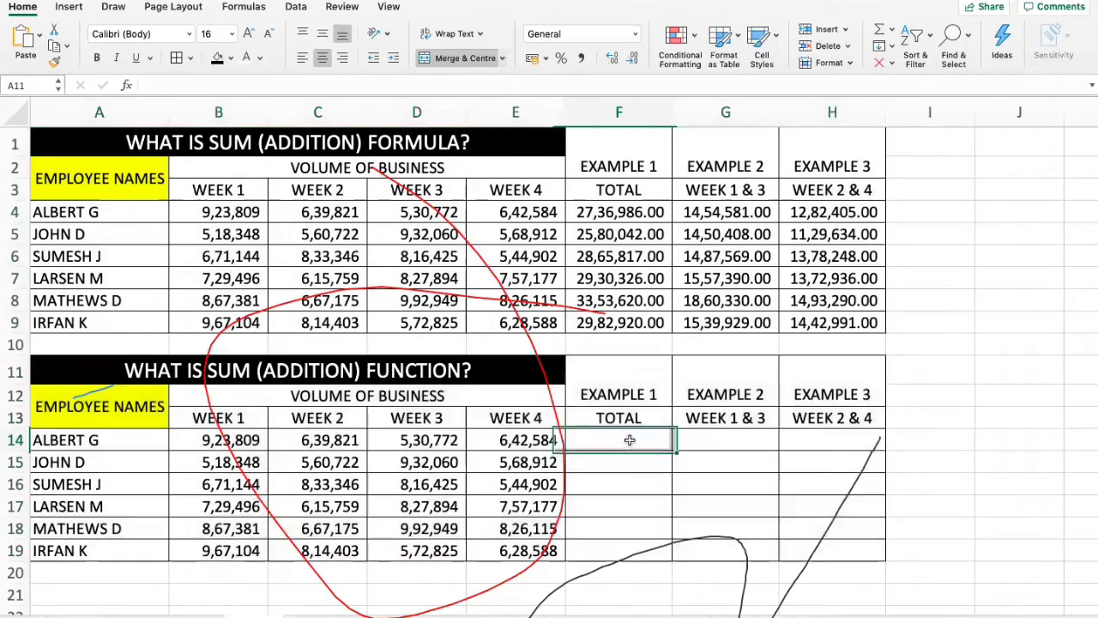
{"action": "scroll", "coordinate": [632, 469], "scroll_direction": "down", "scroll_amount": 1}
{"action": "scroll", "coordinate": [633, 468], "scroll_direction": "down", "scroll_amount": 1}
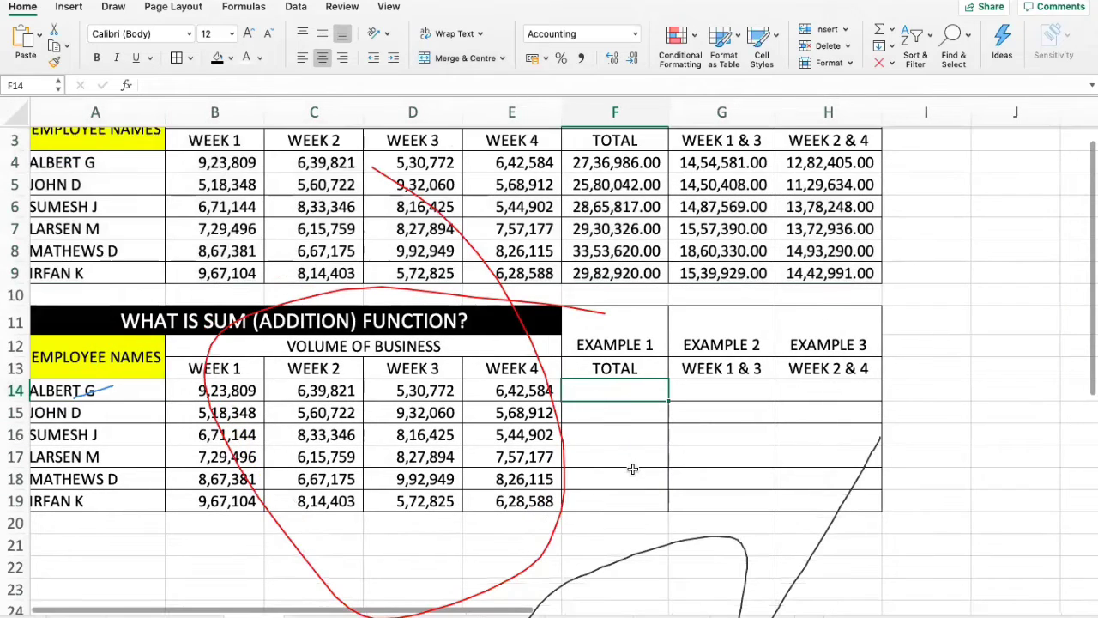
{"action": "scroll", "coordinate": [633, 472], "scroll_direction": "up", "scroll_amount": 2}
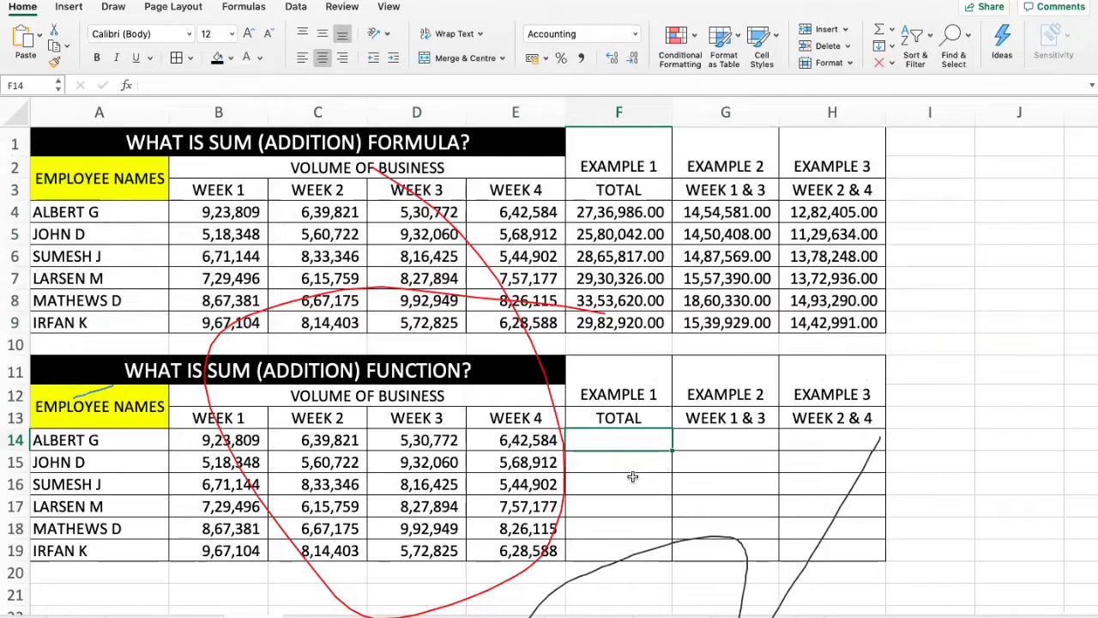
{"action": "type", "text": "="}
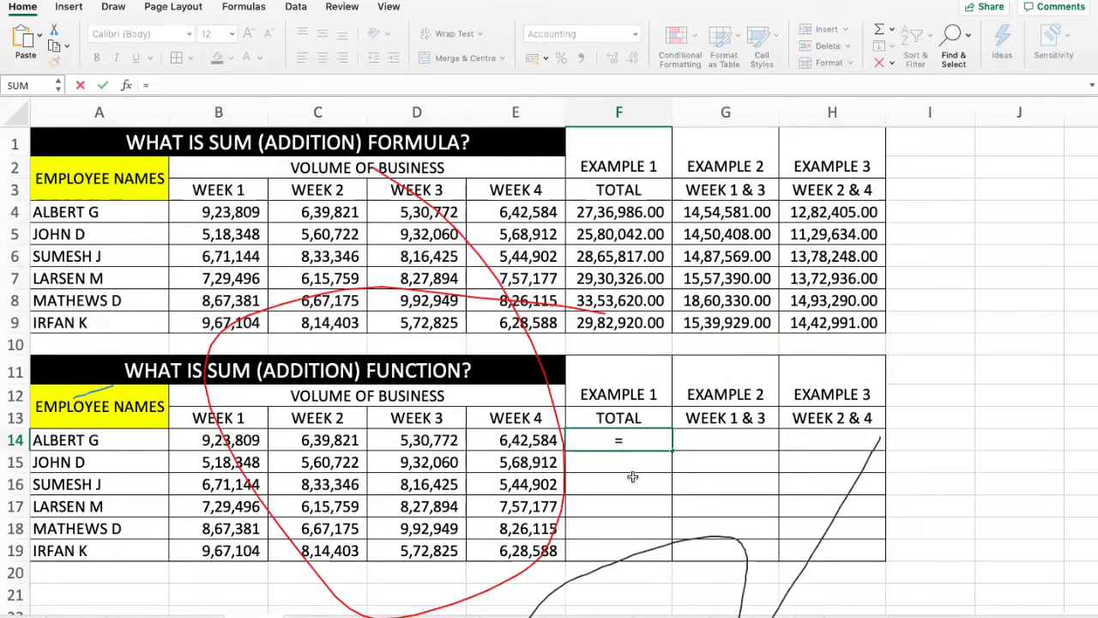
{"action": "type", "text": "SUM"}
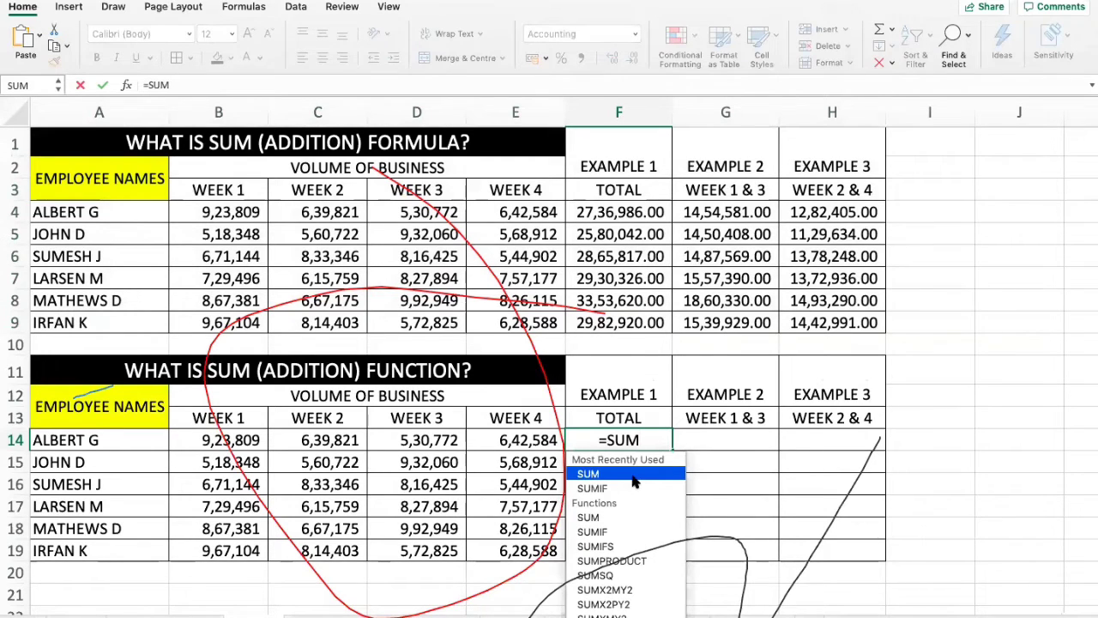
{"action": "double_click", "coordinate": [633, 482]}
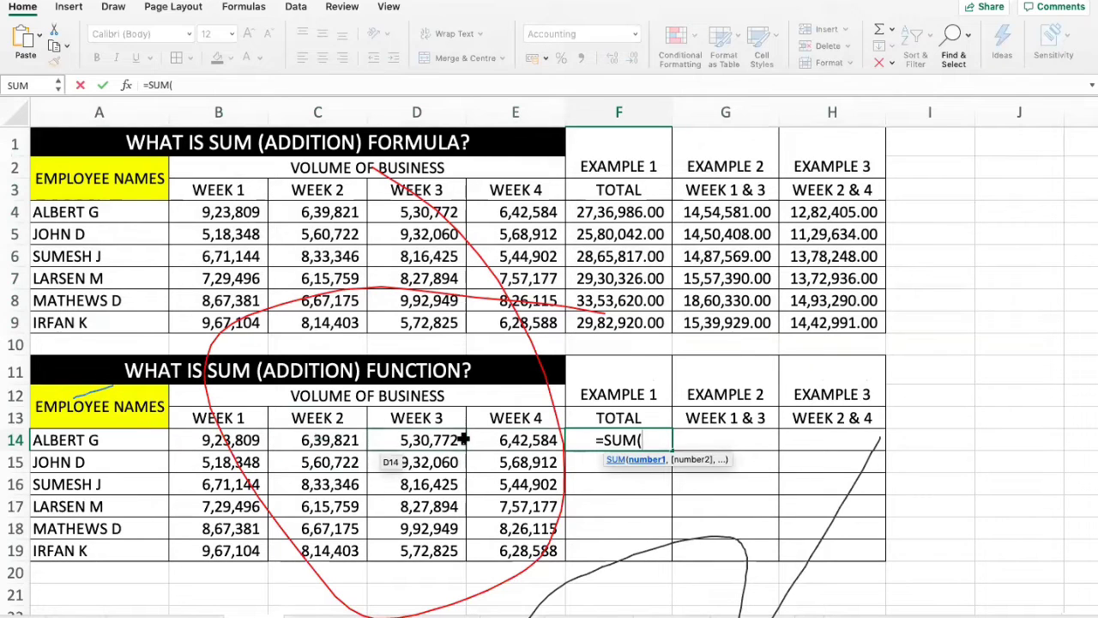
{"action": "left_click_drag", "start_coordinate": [211, 440], "coordinate": [558, 439]}
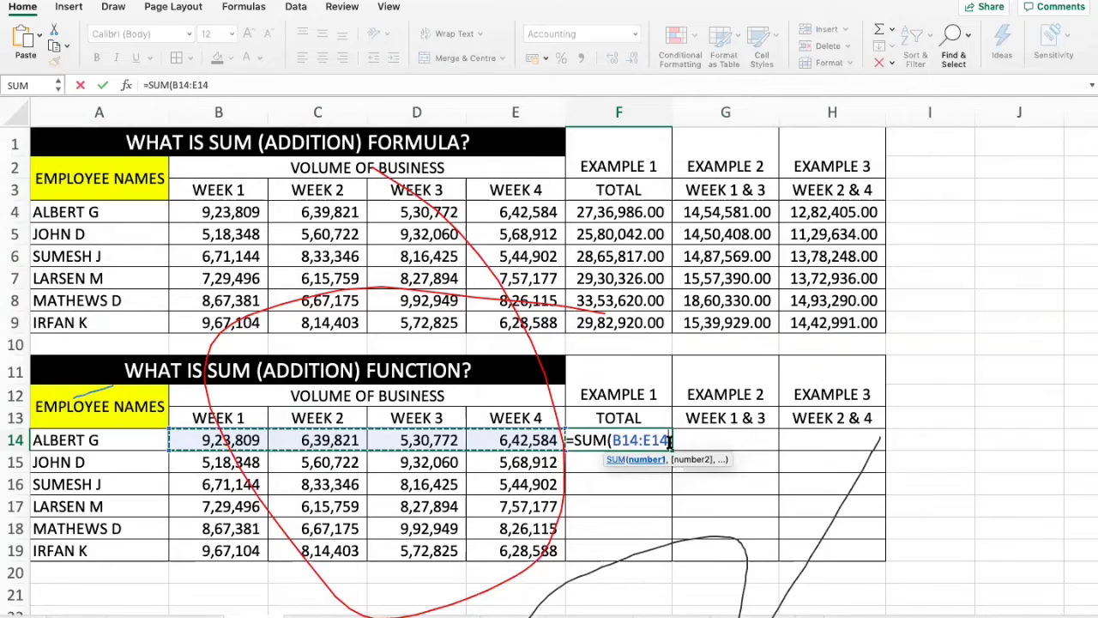
{"action": "type", "text": ")"}
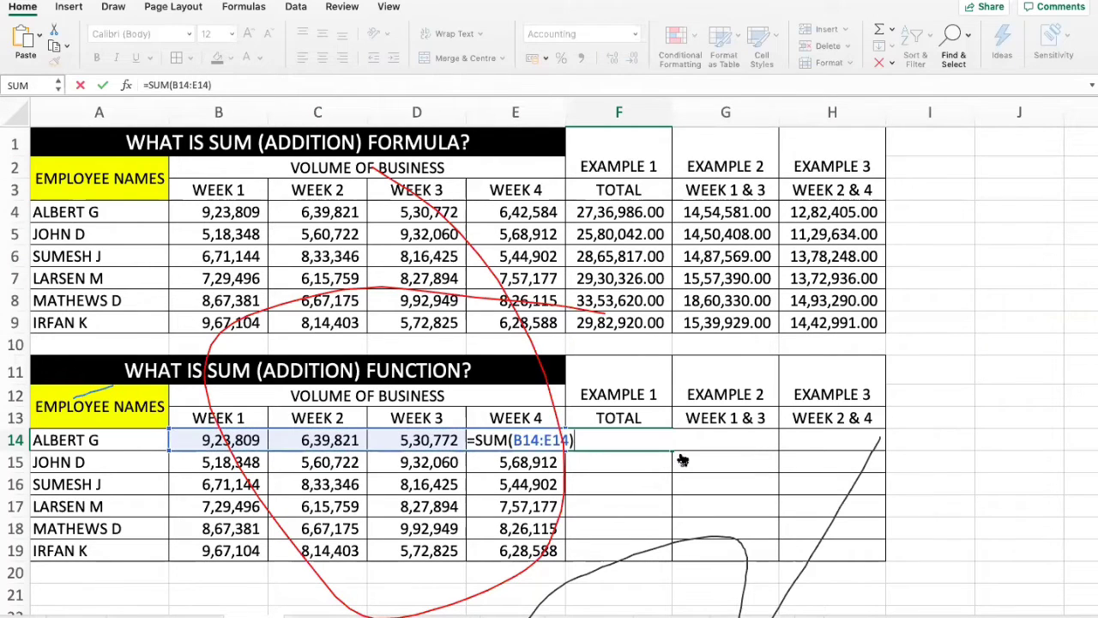
{"action": "key", "text": "Return"}
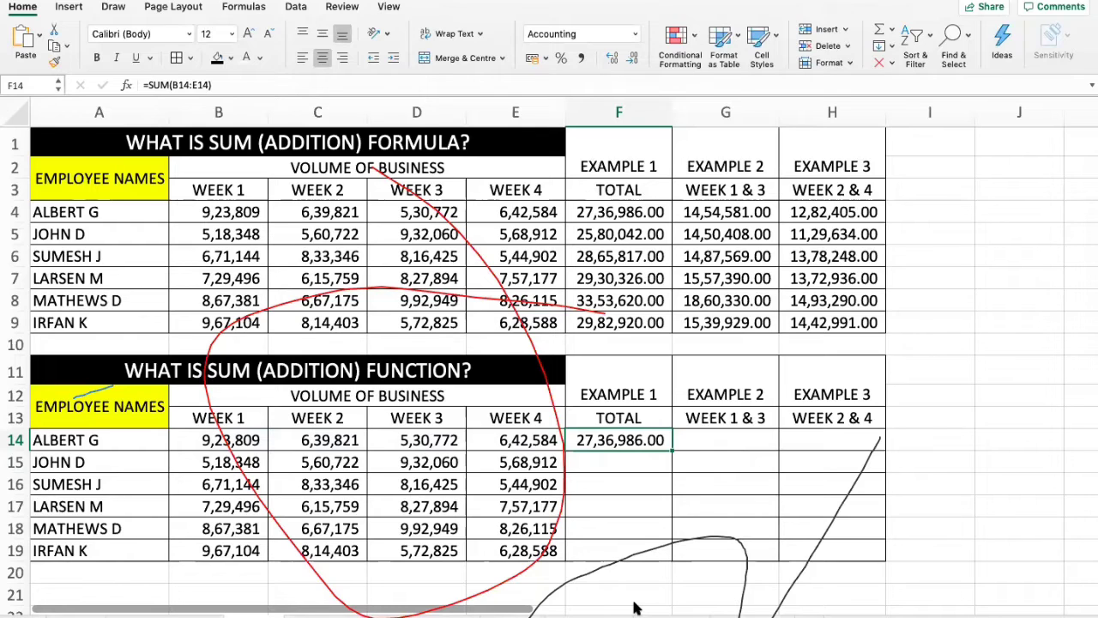
{"action": "key", "text": "super+c"}
{"action": "key", "text": "shift+Down"}
{"action": "key", "text": "shift+Down"}
{"action": "key", "text": "shift+Down"}
{"action": "key", "text": "shift+Down"}
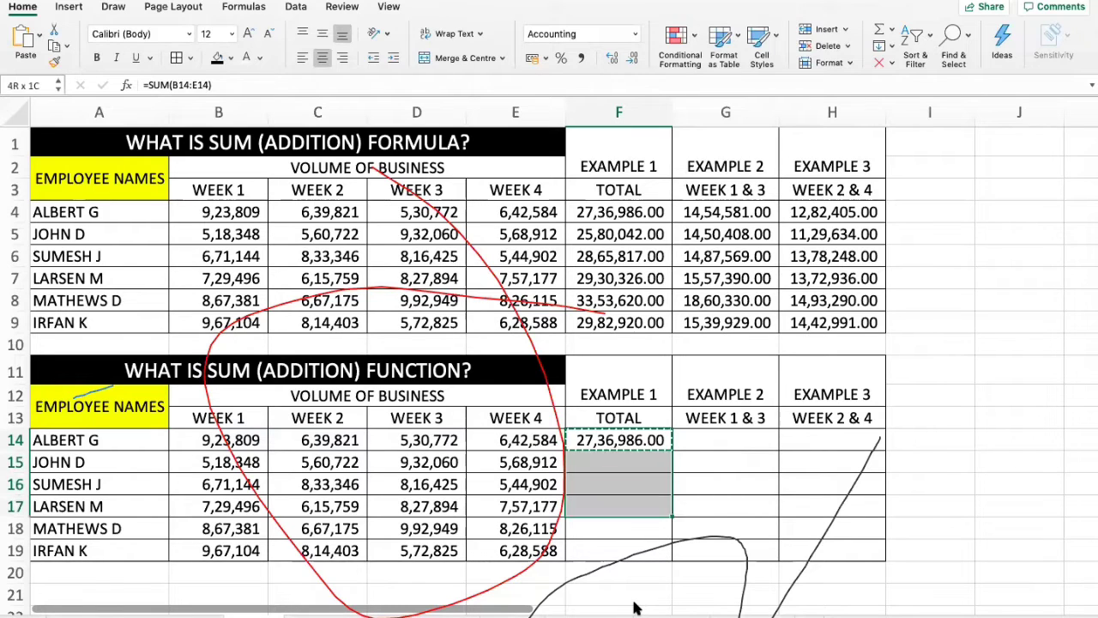
{"action": "key", "text": "Down"}
{"action": "key", "text": "Escape"}
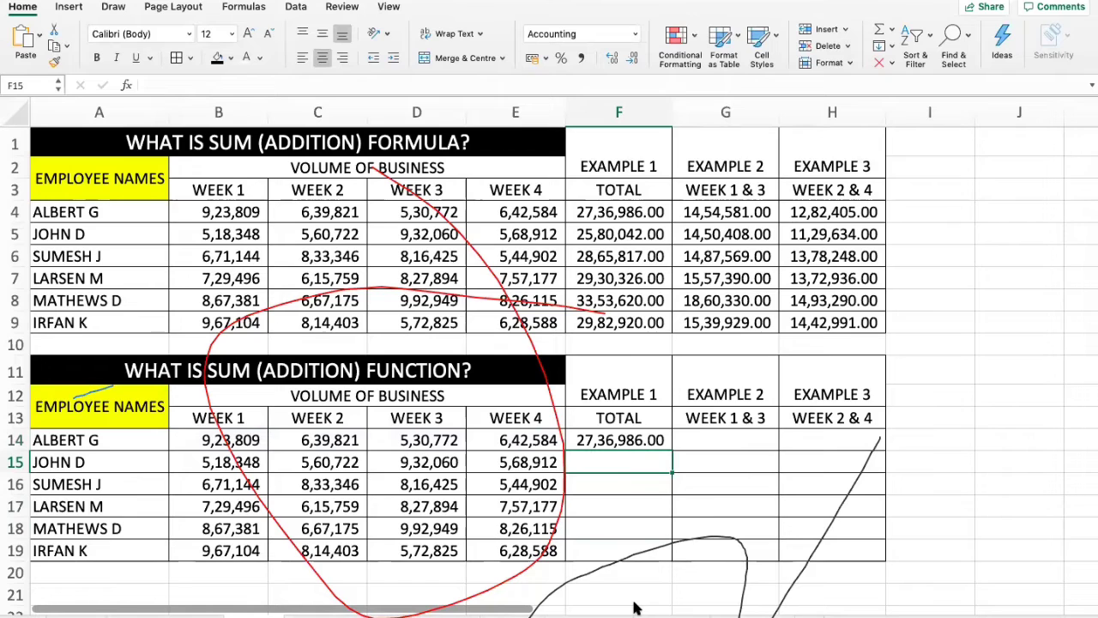
{"action": "type", "text": "="}
{"action": "key", "text": "Up"}
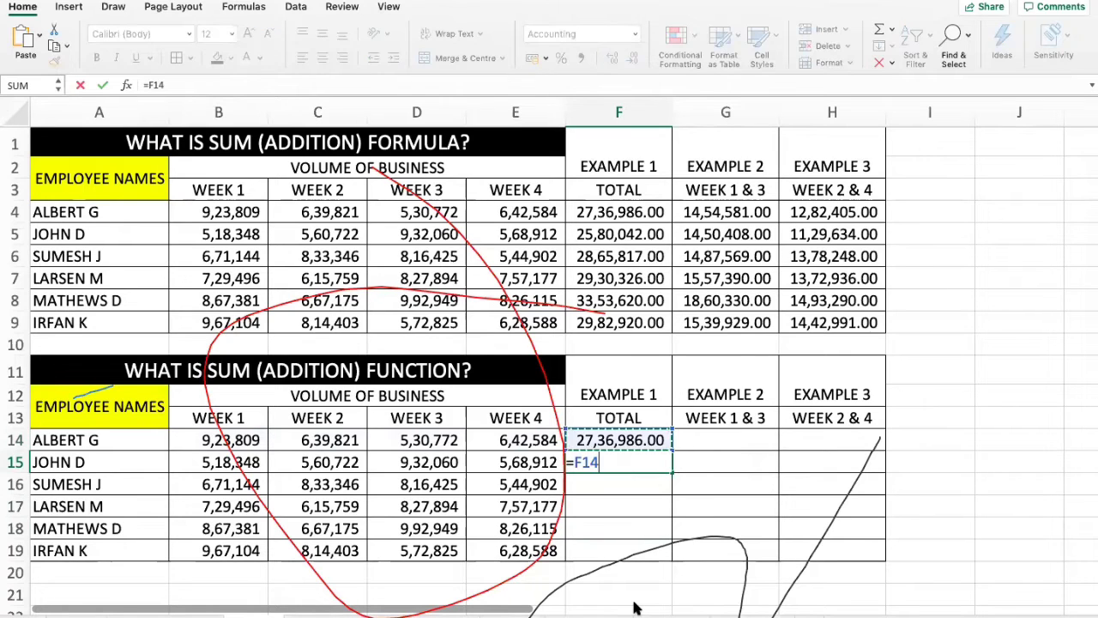
{"action": "key", "text": "Escape"}
Enter the formula =SUM(B15,C15,D15,E15) in F15 for the second employee's total and compare it with F5.
{"action": "type", "text": "=SUM("}
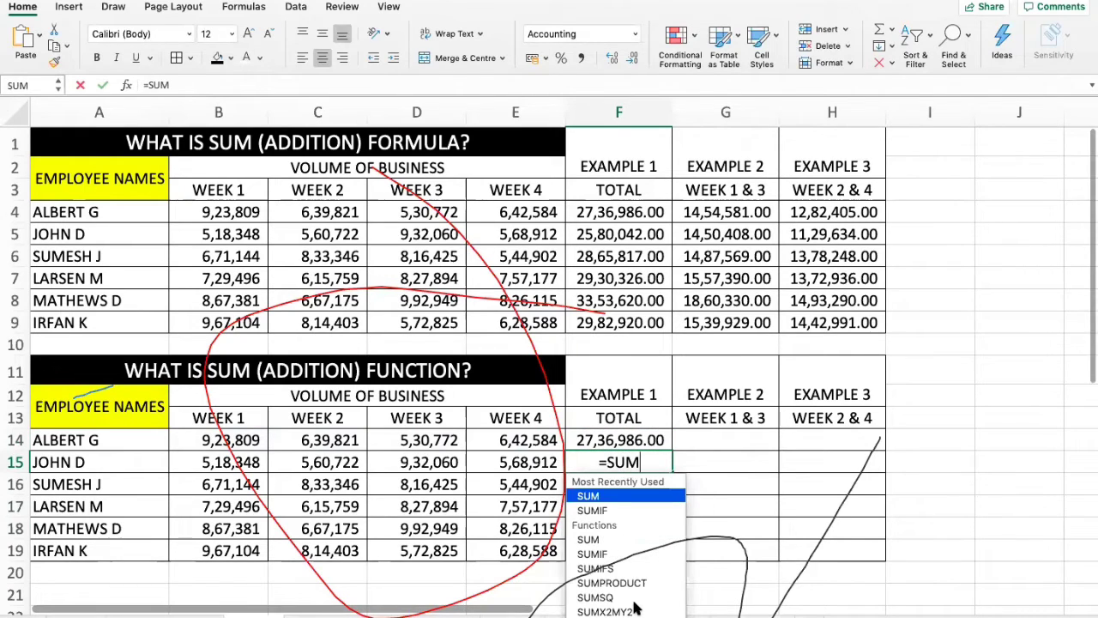
{"action": "key", "text": "Left"}
{"action": "key", "text": "Left"}
{"action": "key", "text": "Left"}
{"action": "key", "text": "Left"}
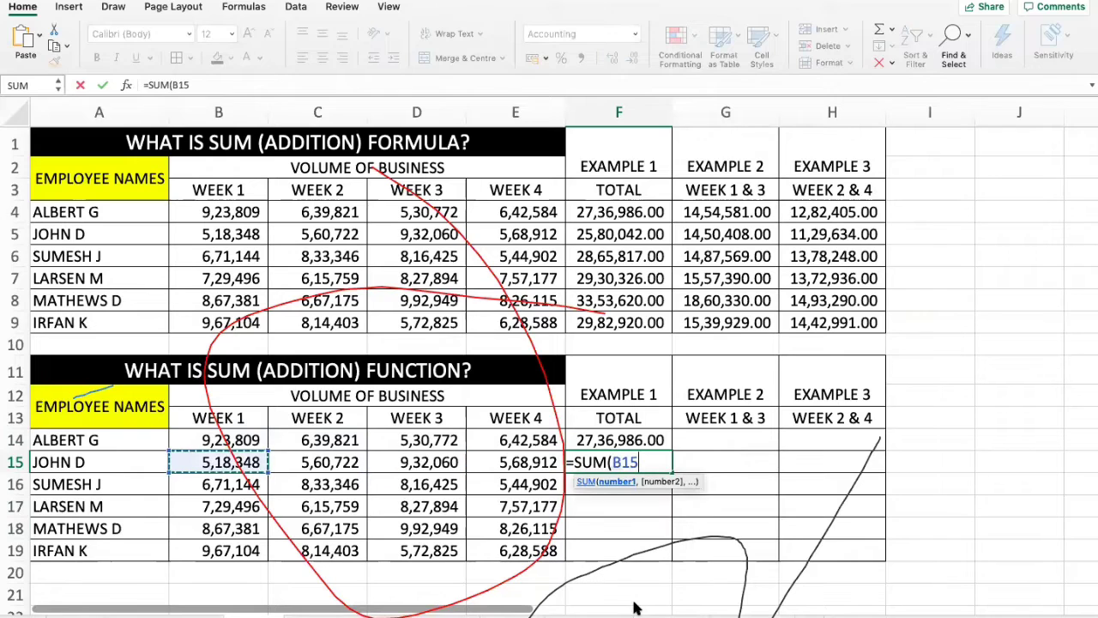
{"action": "type", "text": ","}
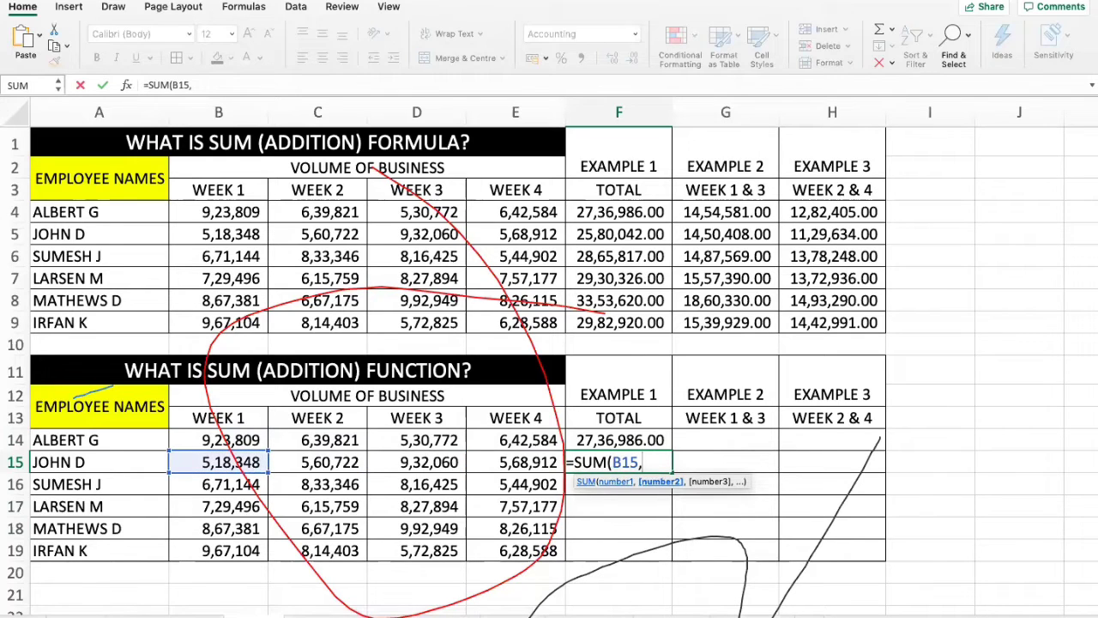
{"action": "left_click", "coordinate": [362, 461]}
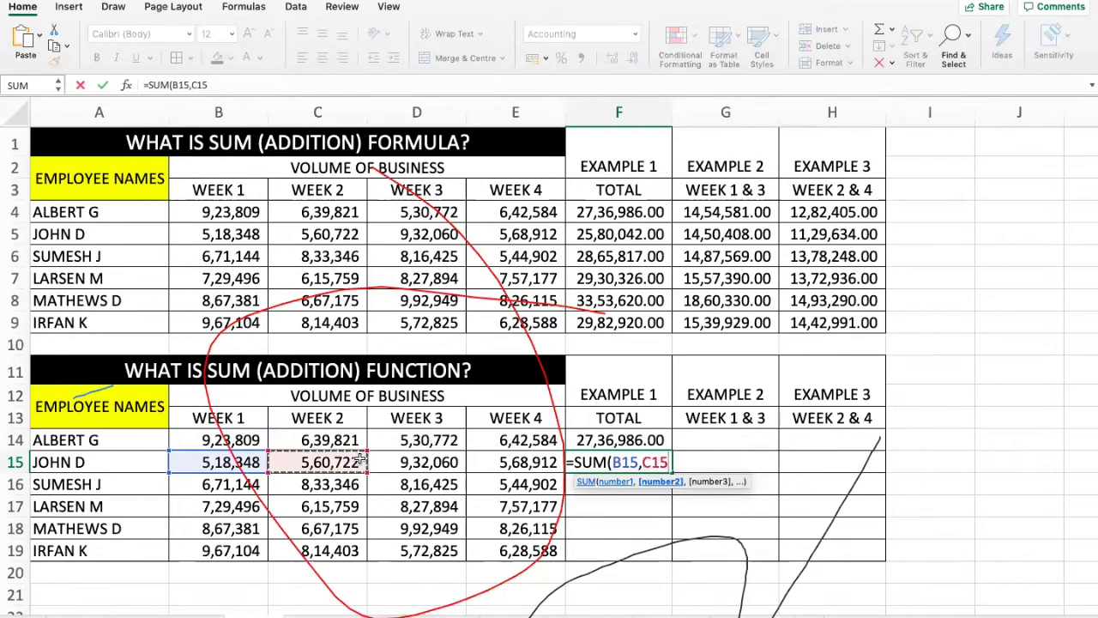
{"action": "type", "text": ","}
{"action": "left_click", "coordinate": [422, 462]}
{"action": "type", "text": ","}
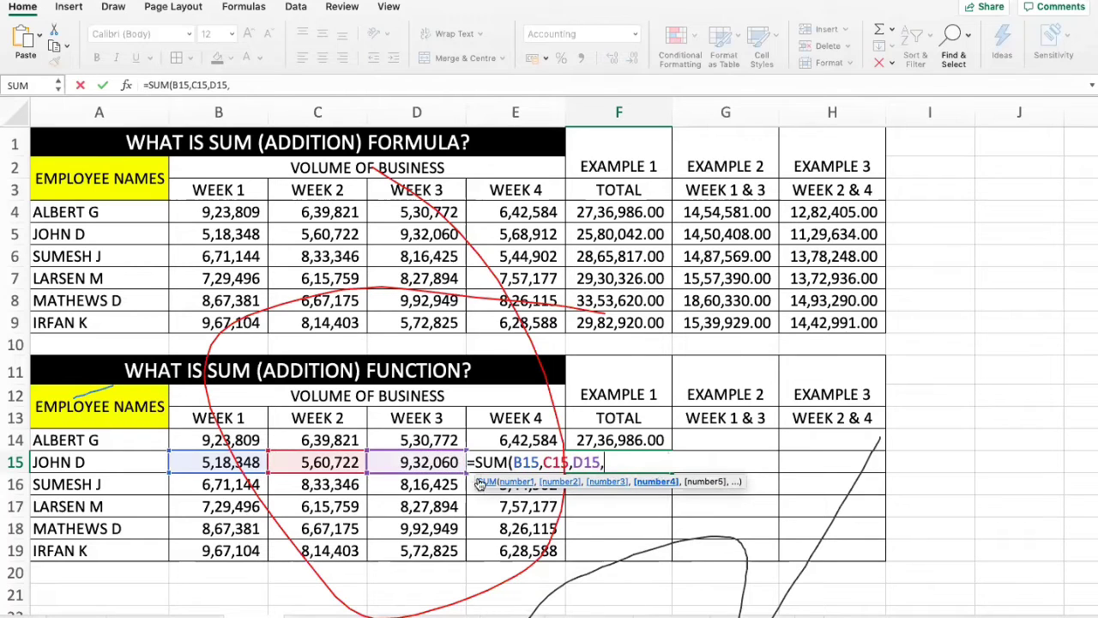
{"action": "left_click", "coordinate": [471, 487]}
{"action": "key", "text": "Up"}
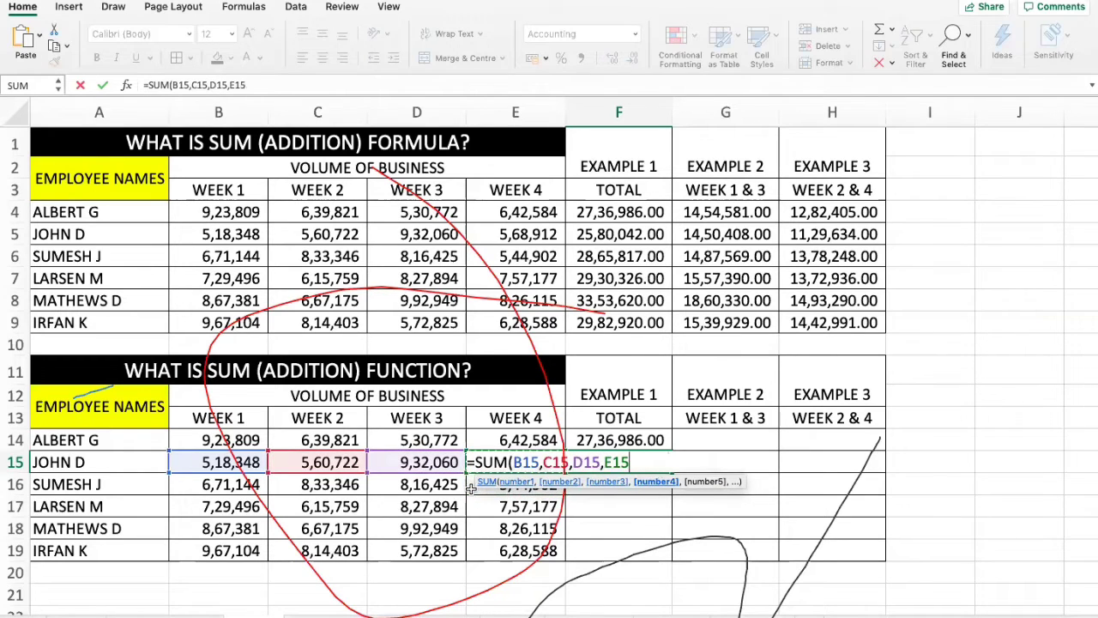
{"action": "type", "text": ")"}
{"action": "key", "text": "Return"}
{"action": "key", "text": "Up"}
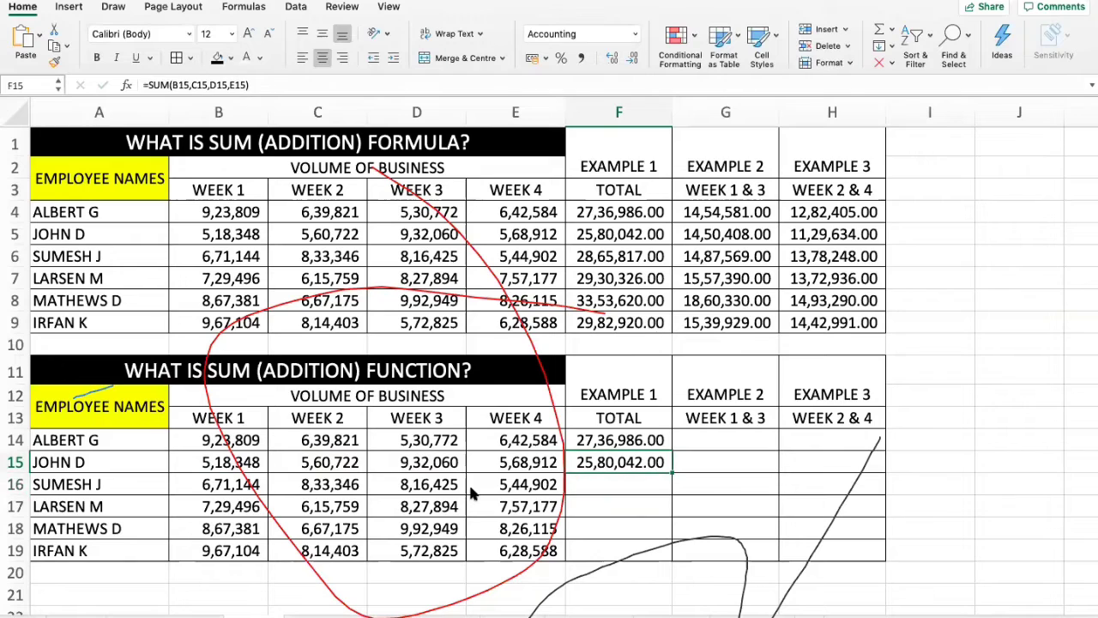
{"action": "left_click", "coordinate": [642, 236]}
{"action": "left_click", "coordinate": [626, 465]}
Enter the formula =SUM(B16:E16) in F16 to total the third employee's four weeks in the addition function table.
{"action": "left_click", "coordinate": [619, 485]}
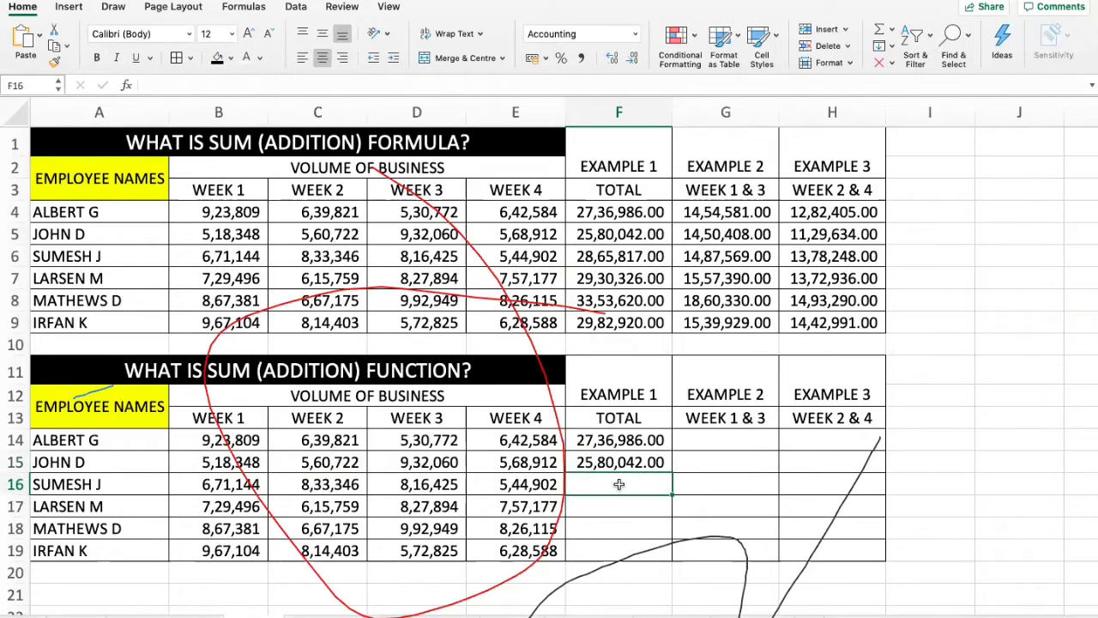
{"action": "type", "text": "=SUM("}
{"action": "key", "text": "Left"}
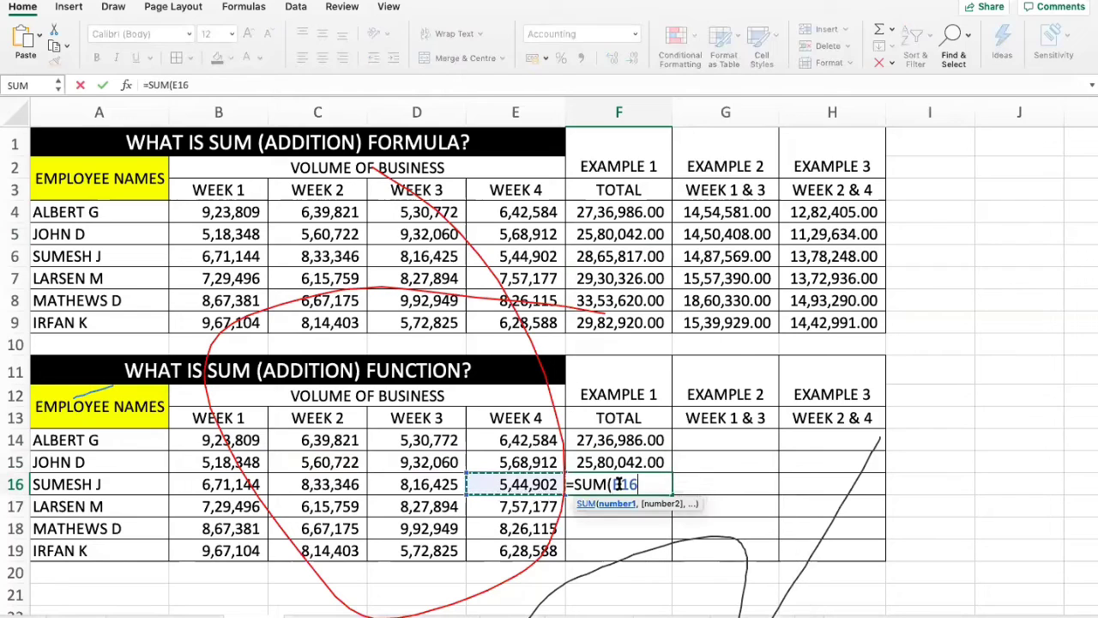
{"action": "key", "text": "shift+Left"}
{"action": "key", "text": "shift+Left"}
{"action": "key", "text": "shift+Left"}
{"action": "type", "text": ")"}
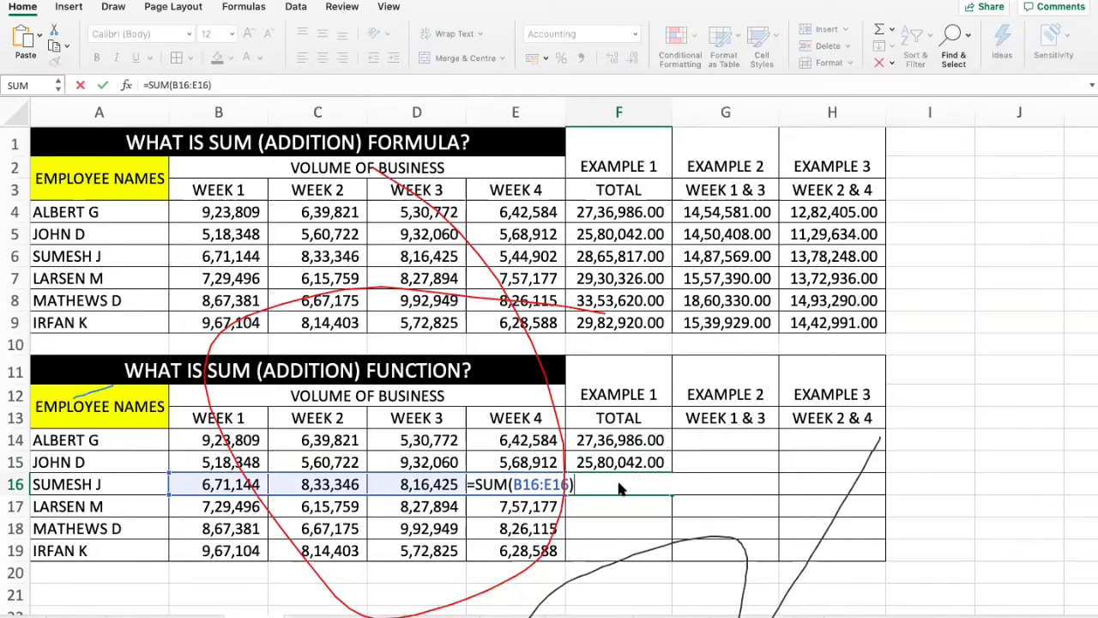
{"action": "key", "text": "Return"}
Copy the SUM formula from F16 down to F19 to fill the remaining employees' totals.
{"action": "key", "text": "super+c"}
{"action": "key", "text": "shift+Down"}
{"action": "key", "text": "shift+Down"}
{"action": "key", "text": "shift+Down"}
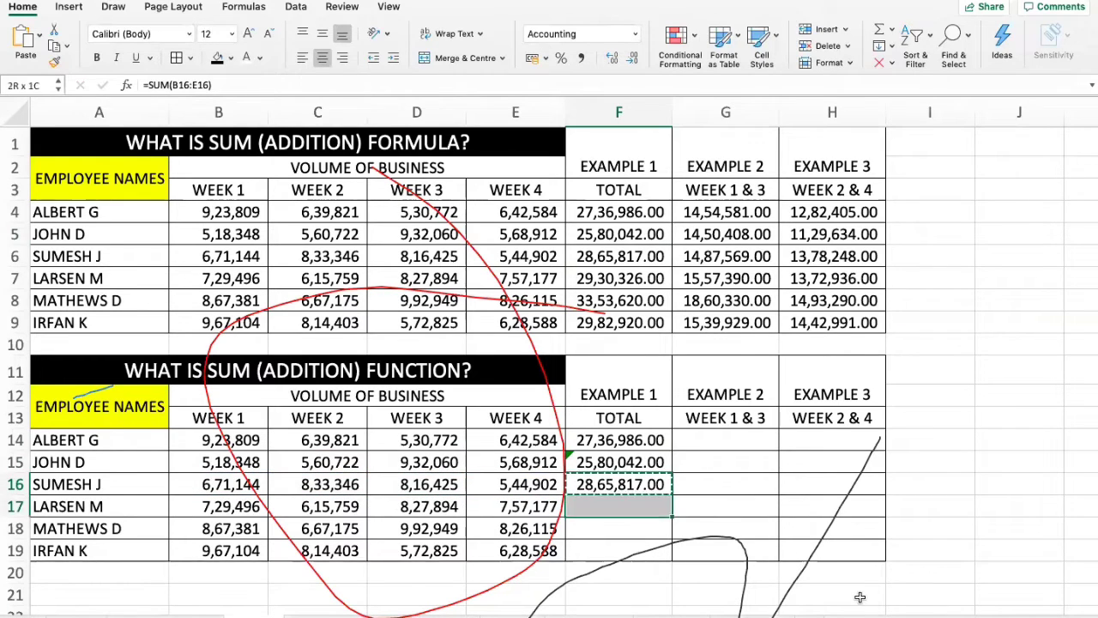
{"action": "key", "text": "super+v"}
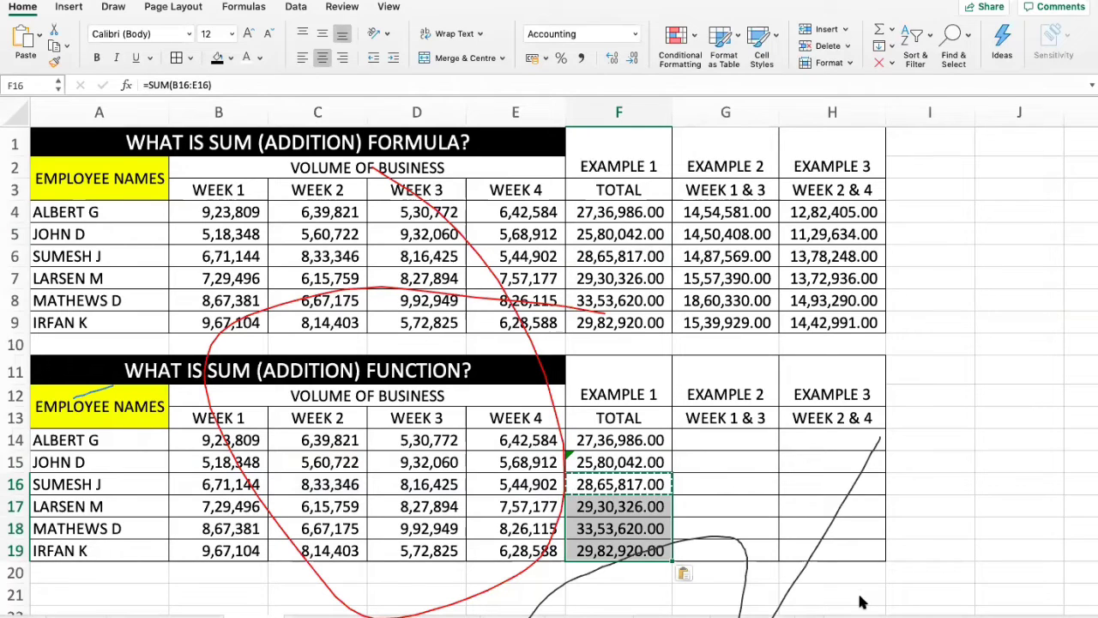
Enter =SUM(B14,D14) in G14 for the first employee's weeks 1 and 3, and compare it with the formula in G4.
{"action": "left_click", "coordinate": [713, 440]}
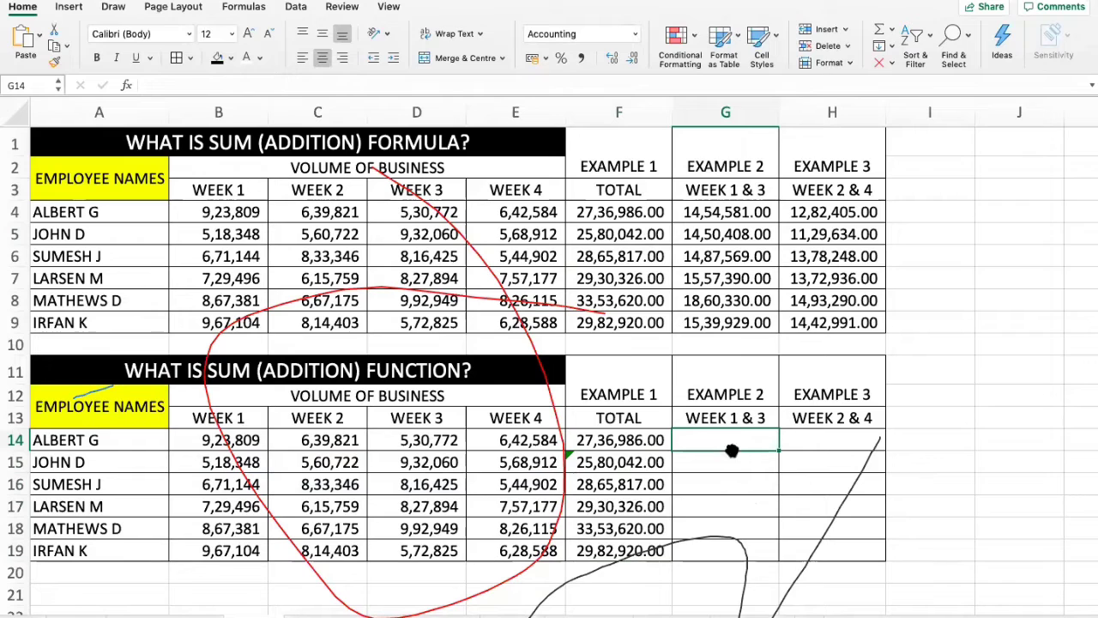
{"action": "type", "text": "=SUM"}
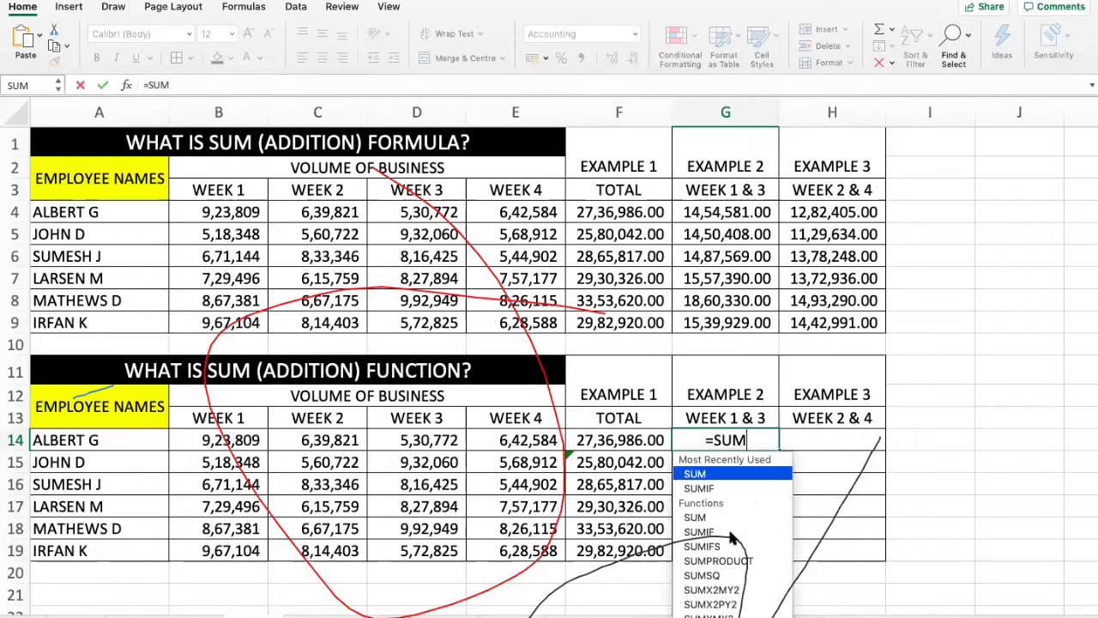
{"action": "type", "text": "("}
{"action": "key", "text": "Left"}
{"action": "key", "text": "Left"}
{"action": "key", "text": "Left"}
{"action": "key", "text": "Left"}
{"action": "key", "text": "Left"}
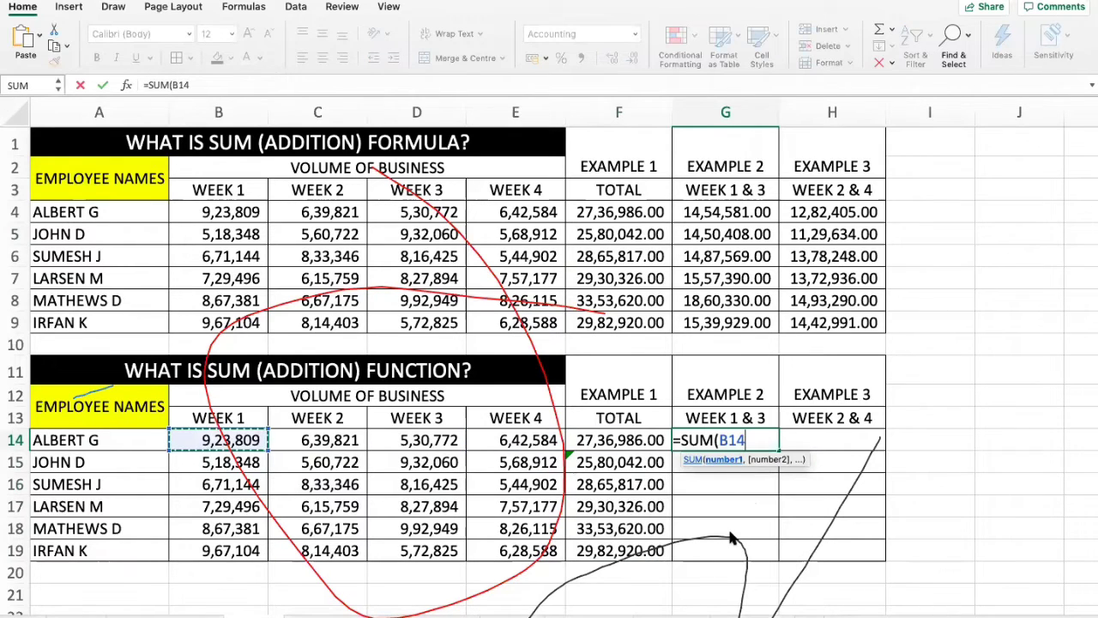
{"action": "type", "text": ","}
{"action": "key", "text": "Left"}
{"action": "key", "text": "Left"}
{"action": "key", "text": "Left"}
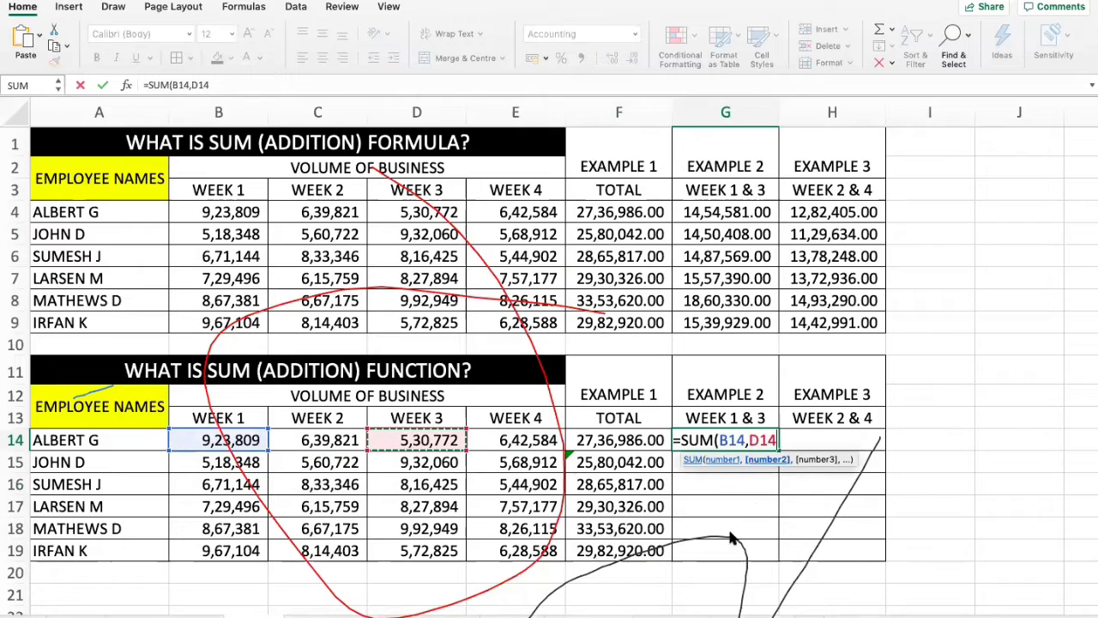
{"action": "type", "text": ")"}
{"action": "key", "text": "Return"}
{"action": "key", "text": "Up"}
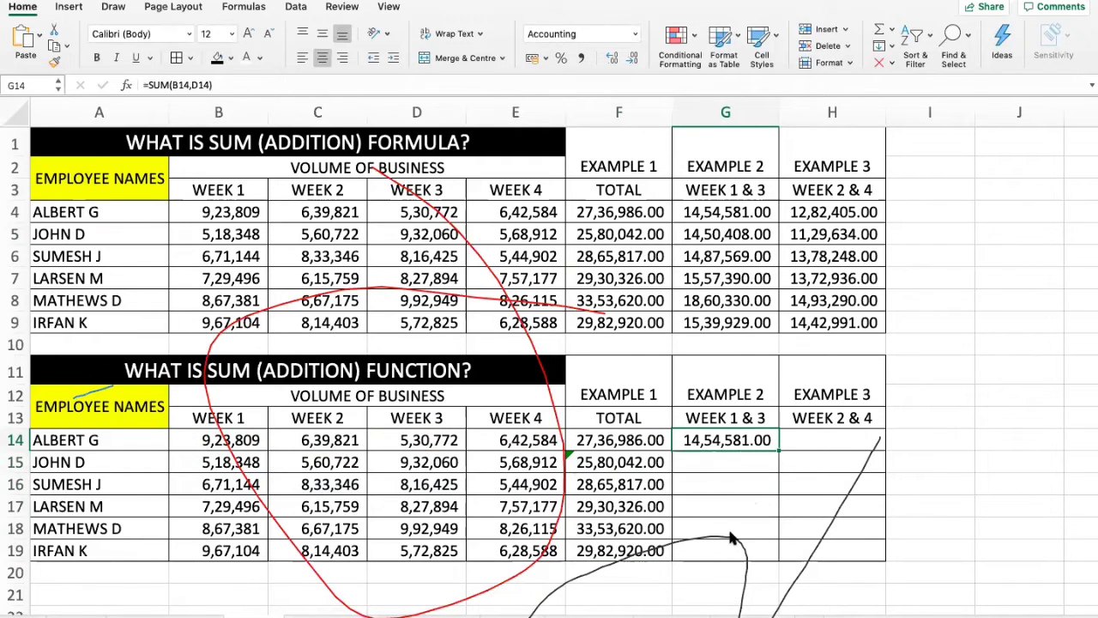
{"action": "left_click", "coordinate": [729, 212]}
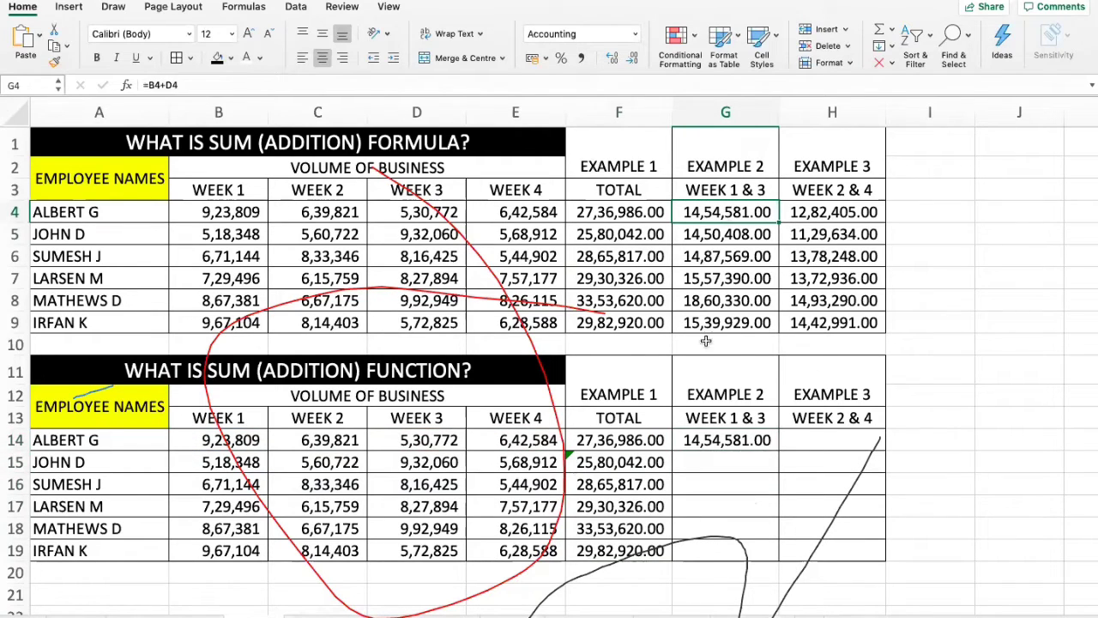
{"action": "left_click", "coordinate": [688, 445]}
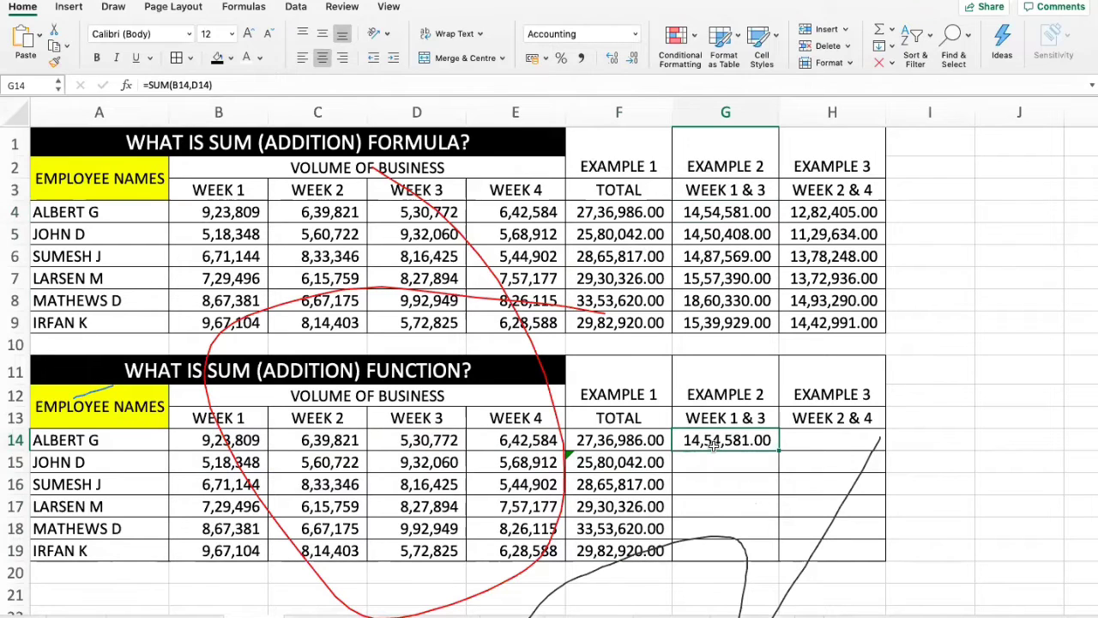
Enter =SUM(C14,E14) in H14 to add the first employee's weeks 2 and 4.
{"action": "left_click", "coordinate": [800, 446]}
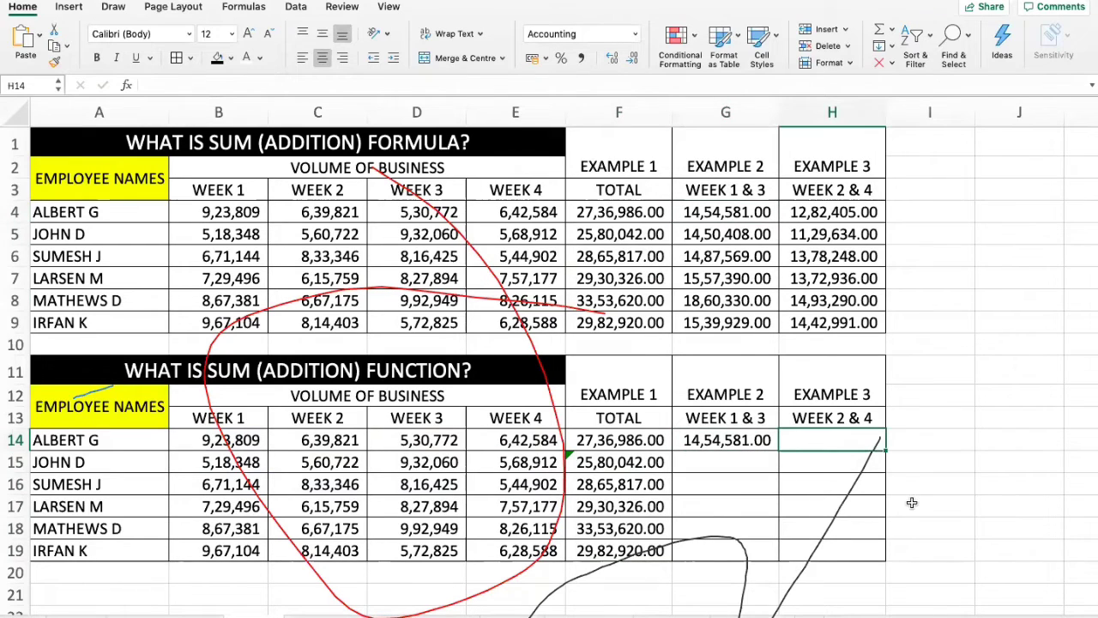
{"action": "type", "text": "=SUM("}
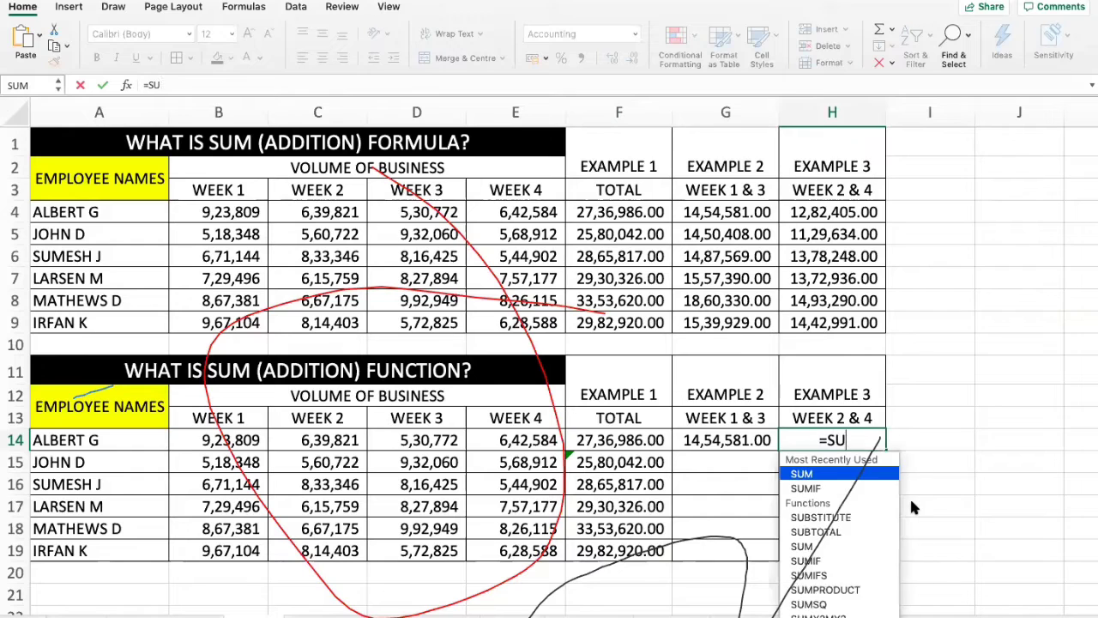
{"action": "key", "text": "Left"}
{"action": "key", "text": "Left"}
{"action": "key", "text": "Left"}
{"action": "key", "text": "Left"}
{"action": "key", "text": "Left"}
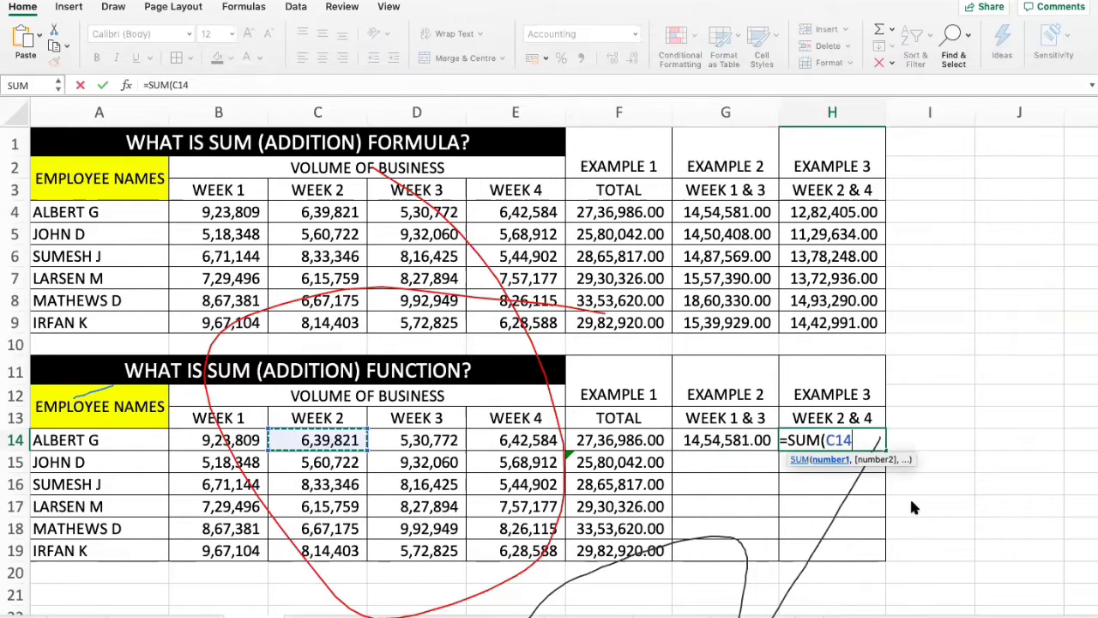
{"action": "type", "text": ","}
{"action": "key", "text": "Left"}
{"action": "key", "text": "Left"}
{"action": "key", "text": "Left"}
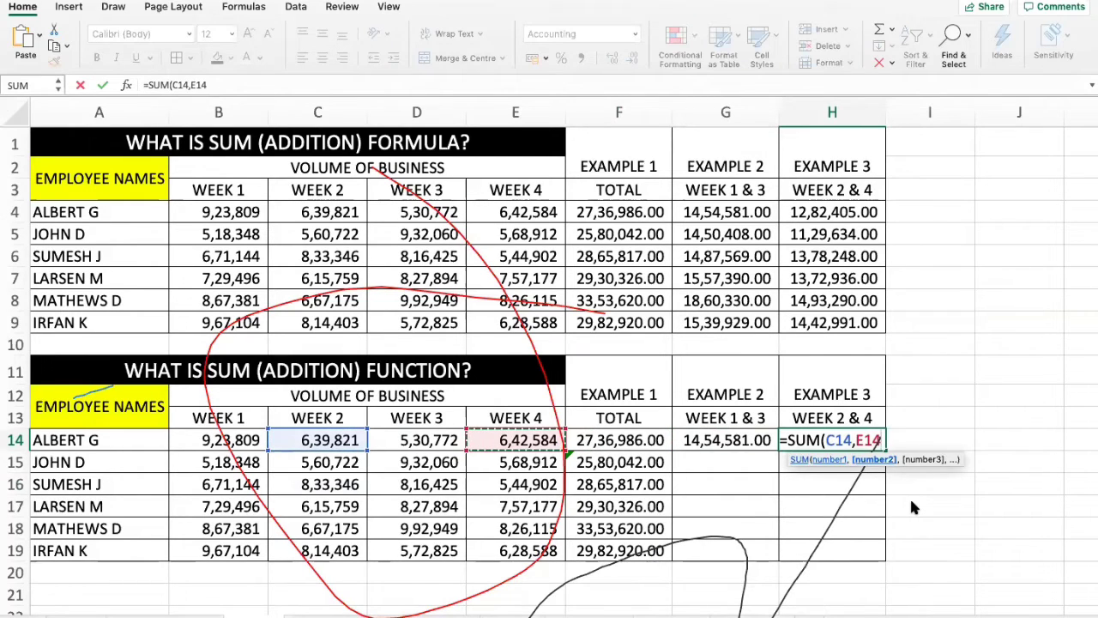
{"action": "type", "text": ")"}
{"action": "key", "text": "Return"}
{"action": "key", "text": "Up"}
Copy the SUM formulas in G14:H14 down to row 19 for all remaining employees.
{"action": "key", "text": "Left"}
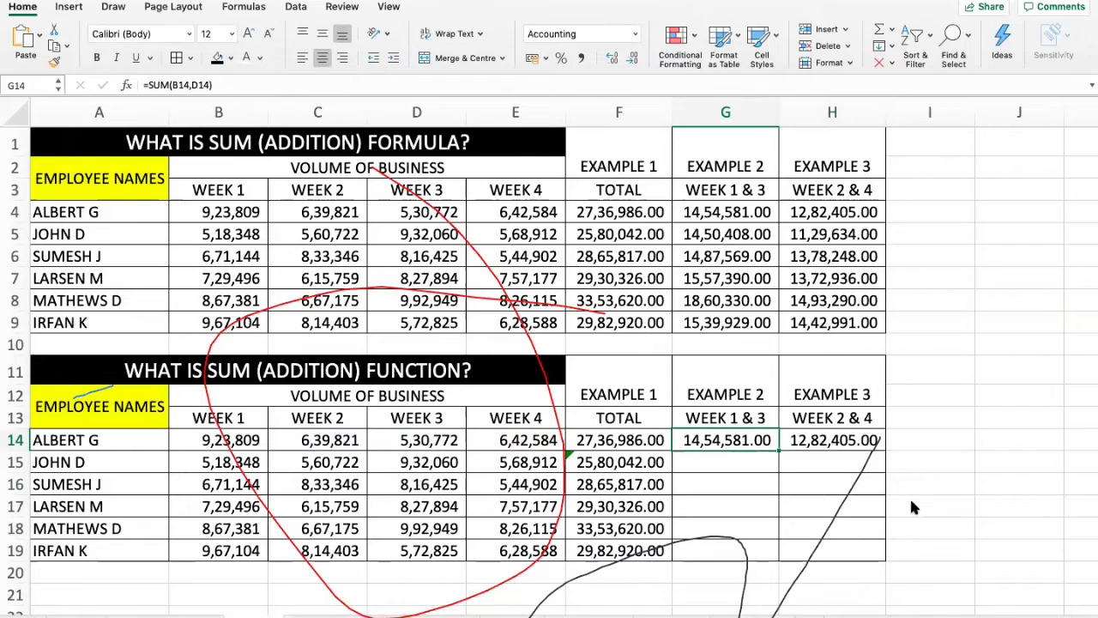
{"action": "key", "text": "shift+Right"}
{"action": "key", "text": "super+c"}
{"action": "key", "text": "shift+Down"}
{"action": "key", "text": "shift+Down"}
{"action": "key", "text": "shift+Down"}
{"action": "key", "text": "shift+Down"}
{"action": "key", "text": "shift+Down"}
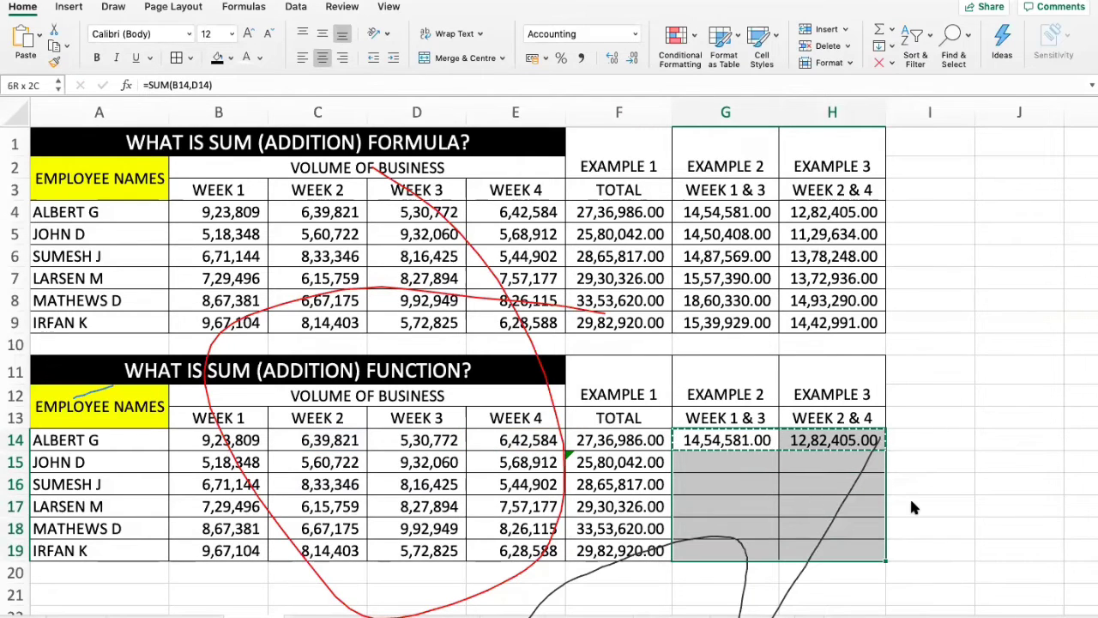
{"action": "key", "text": "super+v"}
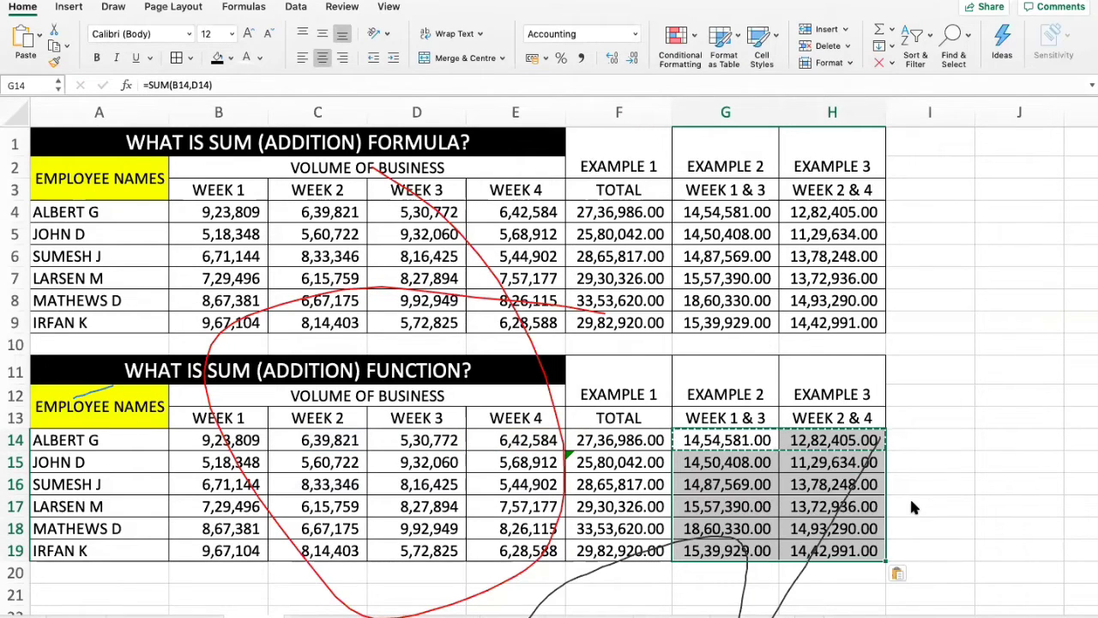
{"action": "left_click", "coordinate": [943, 453]}
Open the MULTIPLICATION sheet and look over the PRODUCT FORMULAS and PRODUCT FUNCTIONS table titles.
{"action": "scroll", "coordinate": [652, 425], "scroll_direction": "down", "scroll_amount": 5}
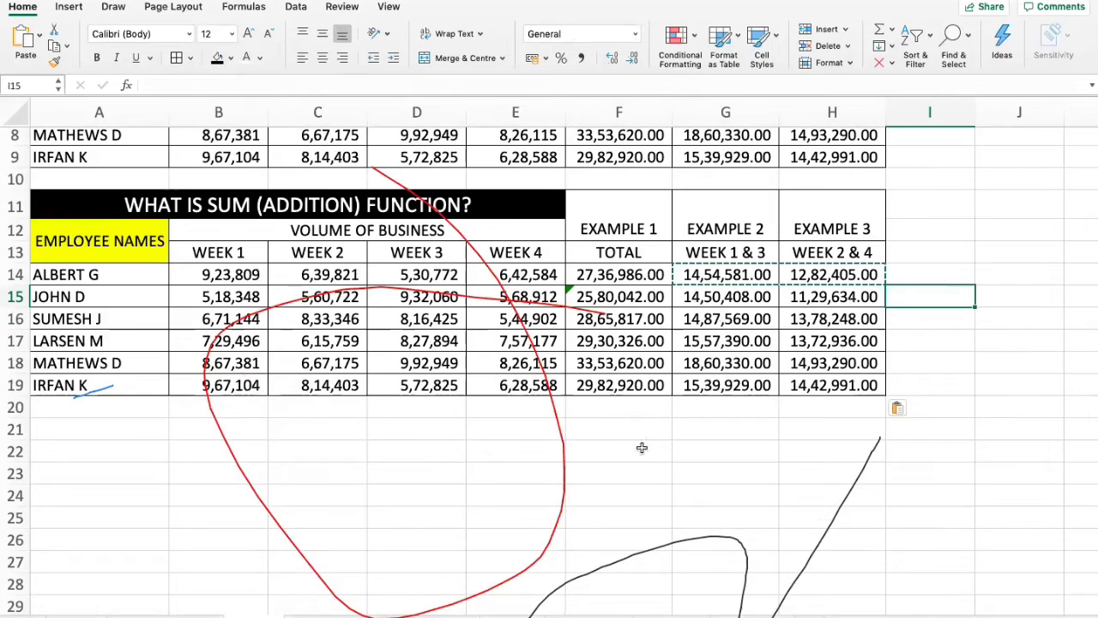
{"action": "scroll", "coordinate": [640, 446], "scroll_direction": "up", "scroll_amount": 5}
{"action": "scroll", "coordinate": [592, 455], "scroll_direction": "up", "scroll_amount": 2}
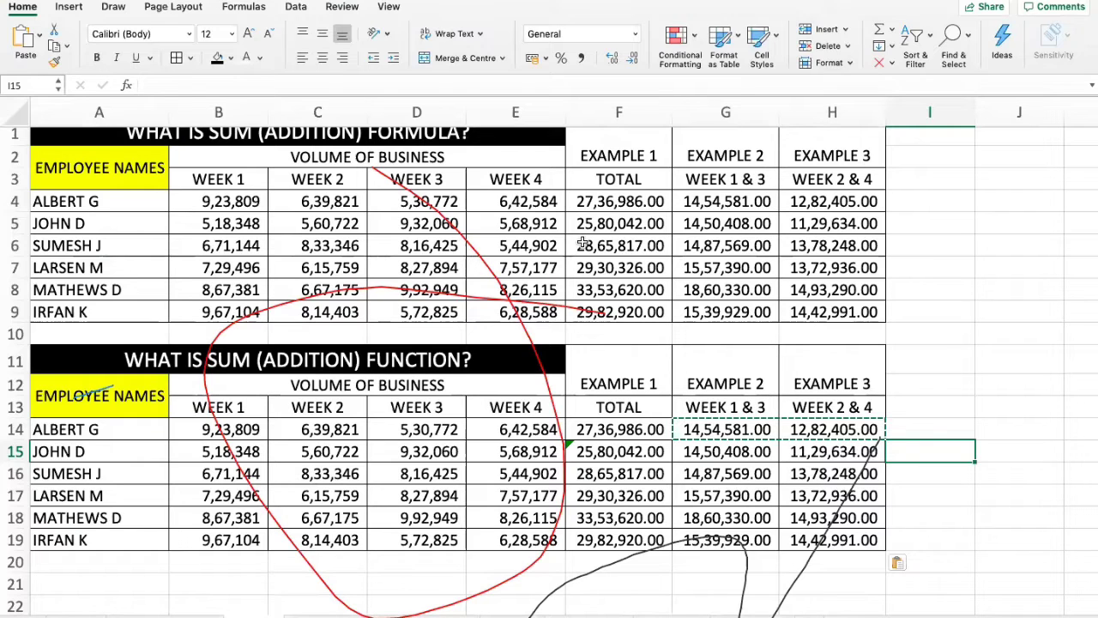
{"action": "left_click", "coordinate": [336, 616]}
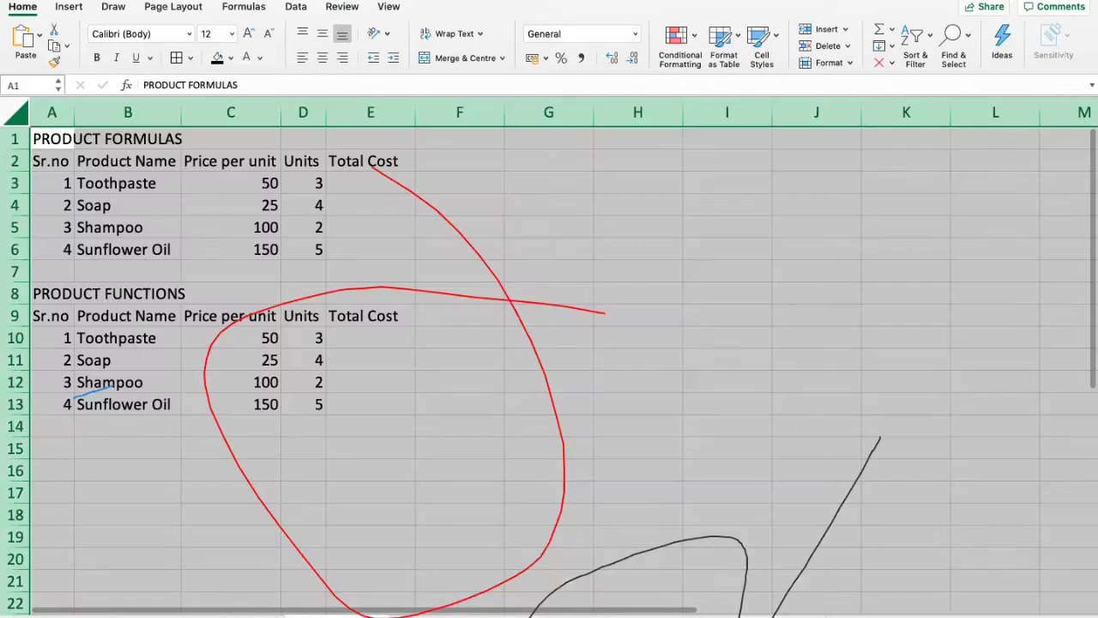
{"action": "left_click", "coordinate": [67, 158]}
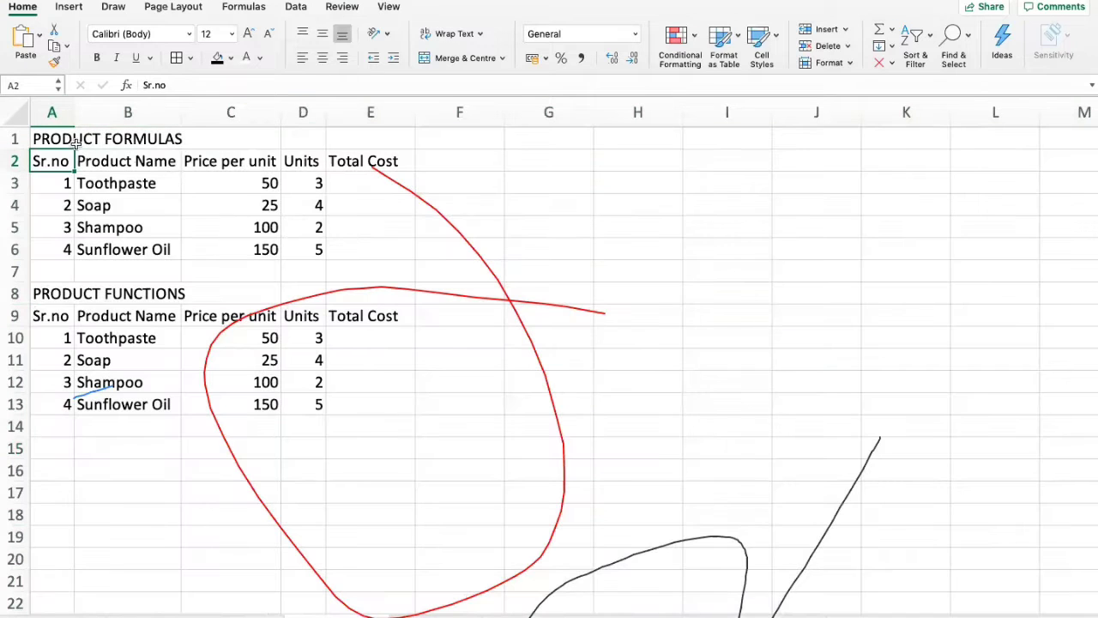
{"action": "left_click_drag", "start_coordinate": [72, 142], "coordinate": [166, 141]}
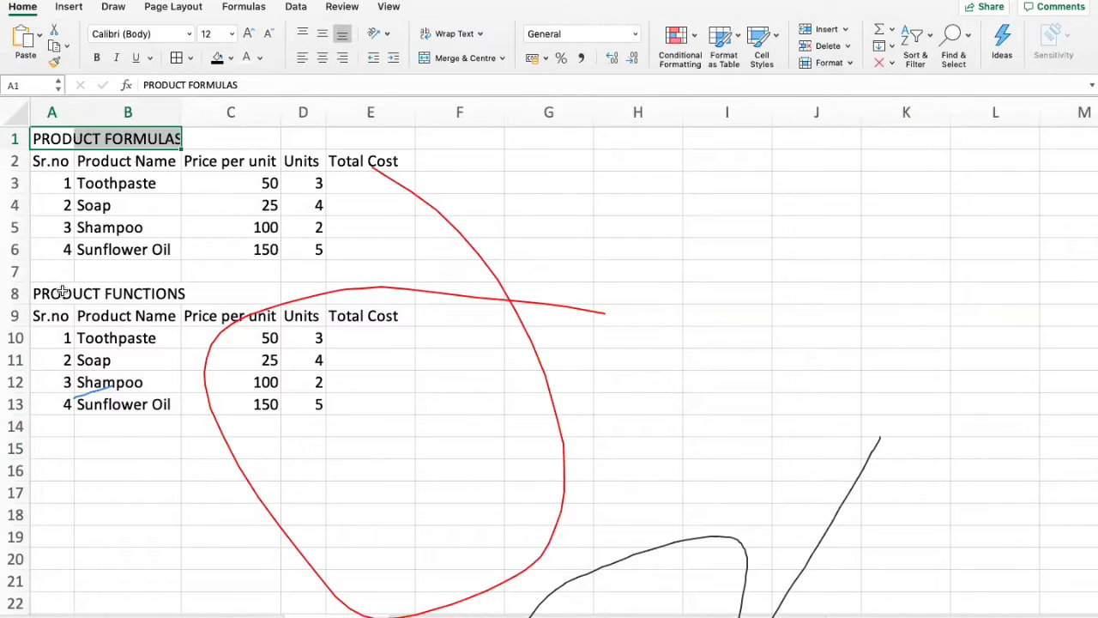
{"action": "left_click_drag", "start_coordinate": [63, 292], "coordinate": [154, 292]}
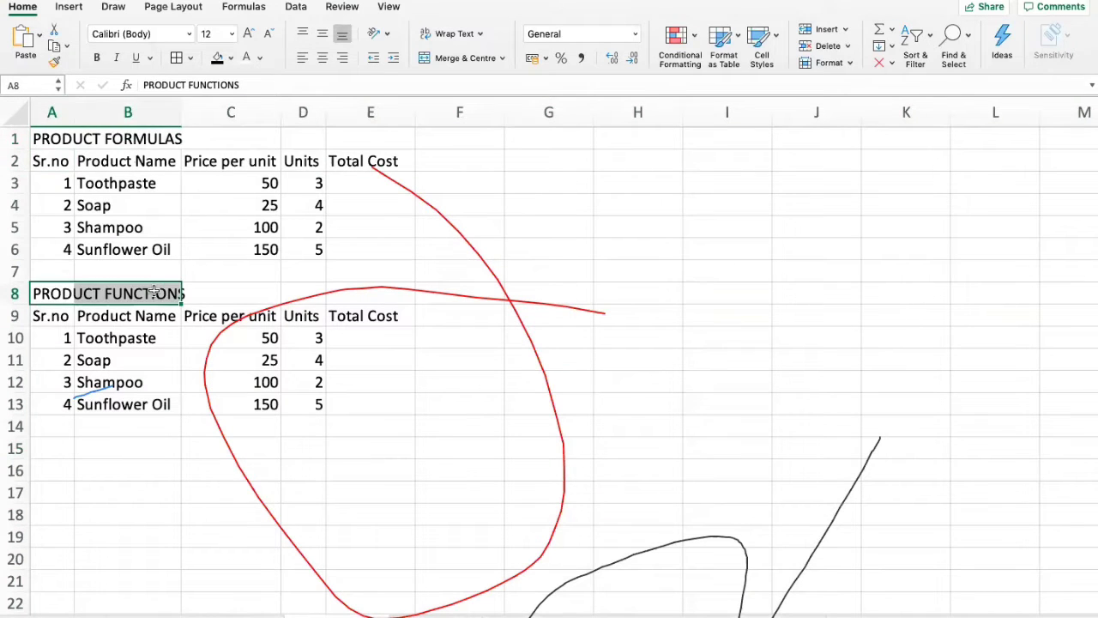
Merge and centre the PRODUCT FORMULAS title across A1:E1 and apply borders to the whole table A1:E6.
{"action": "left_click", "coordinate": [40, 136]}
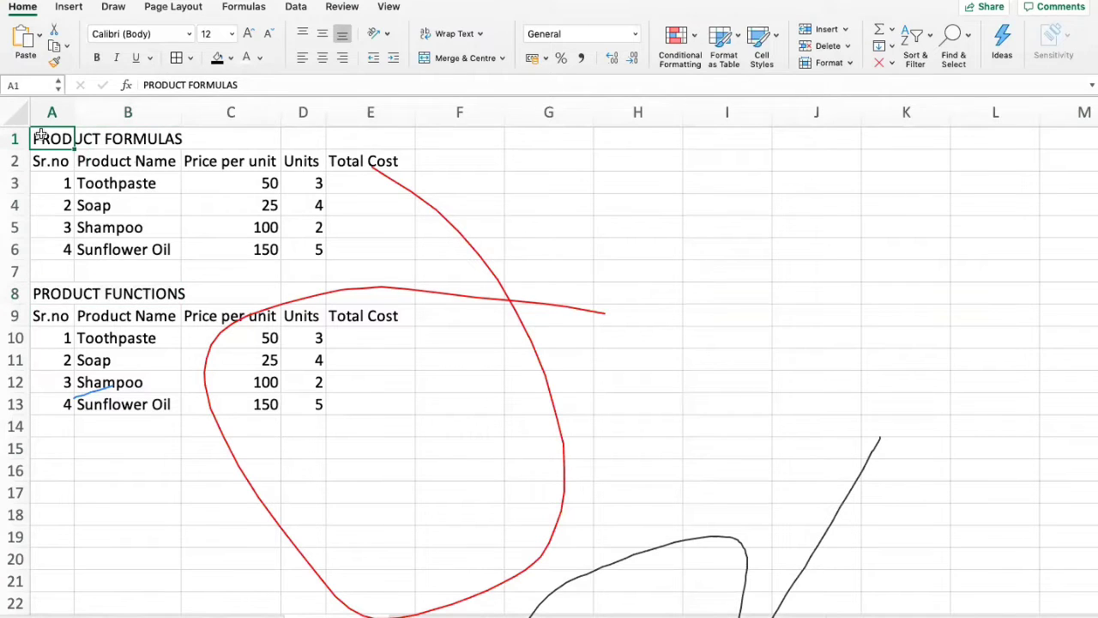
{"action": "left_click_drag", "start_coordinate": [41, 136], "coordinate": [377, 131]}
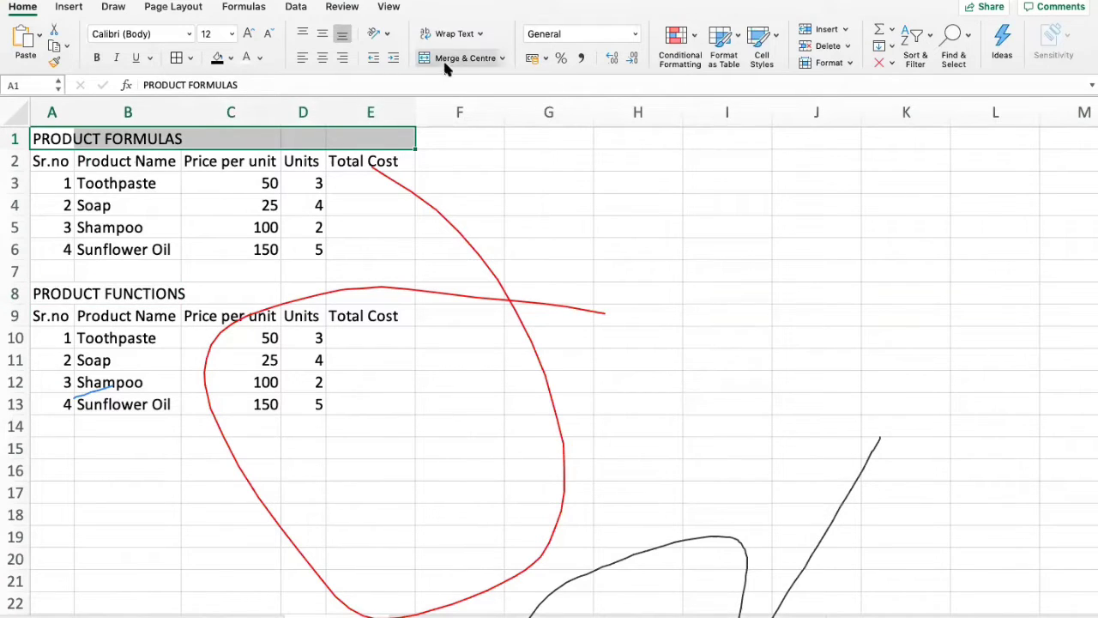
{"action": "left_click", "coordinate": [454, 58]}
{"action": "left_click_drag", "start_coordinate": [69, 143], "coordinate": [321, 251]}
{"action": "left_click", "coordinate": [176, 58]}
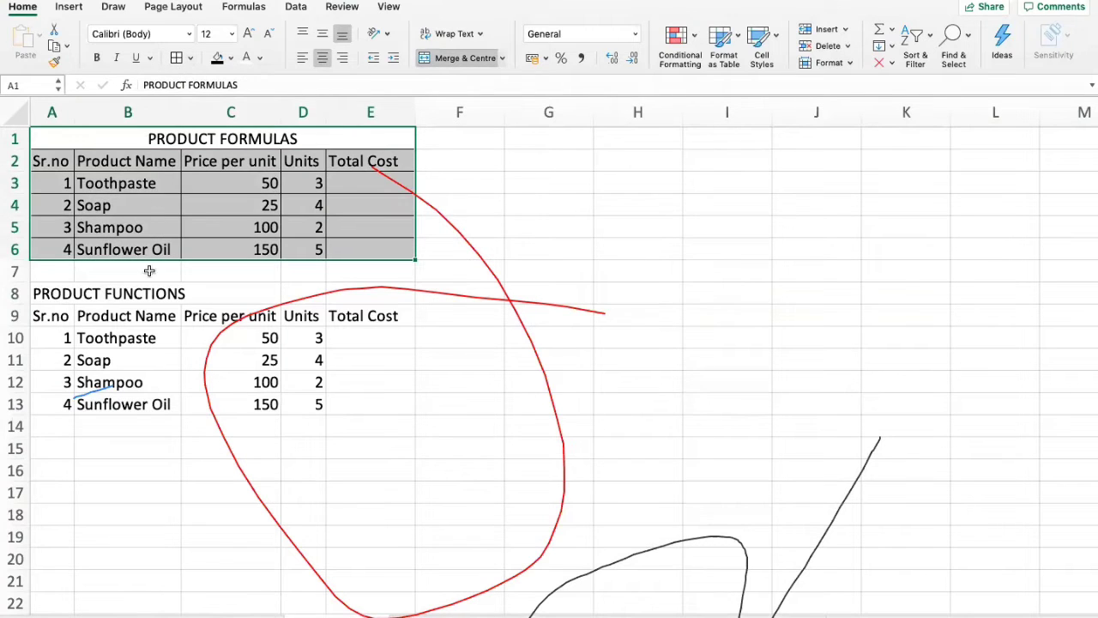
Give the PRODUCT FORMULAS title cell a black fill and white font.
{"action": "left_click", "coordinate": [185, 148]}
{"action": "left_click", "coordinate": [192, 138]}
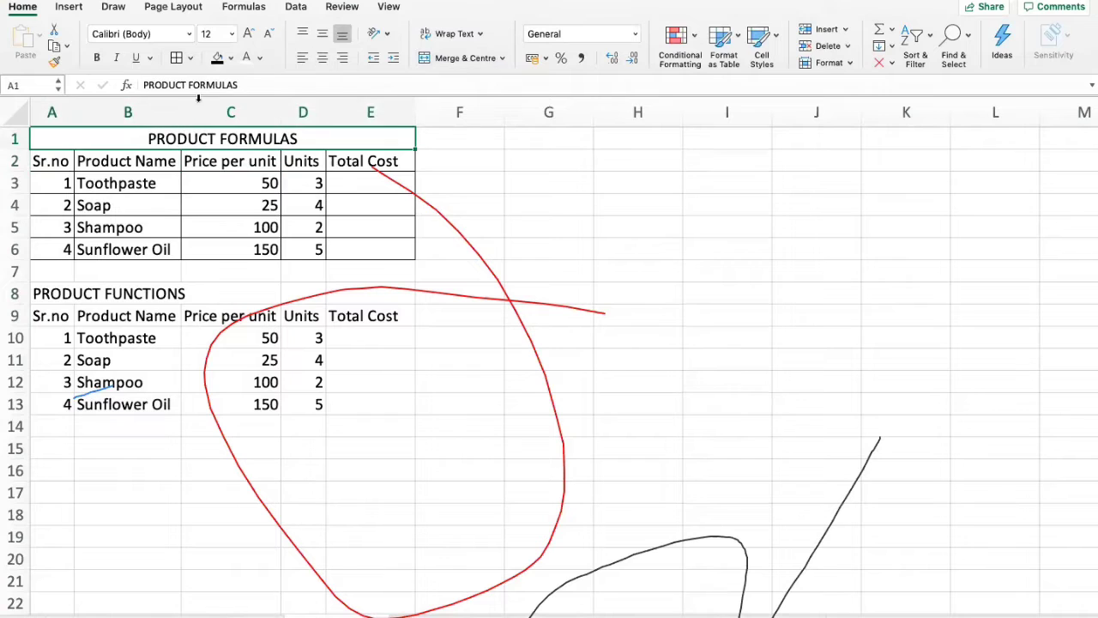
{"action": "left_click", "coordinate": [217, 59]}
{"action": "left_click", "coordinate": [247, 59]}
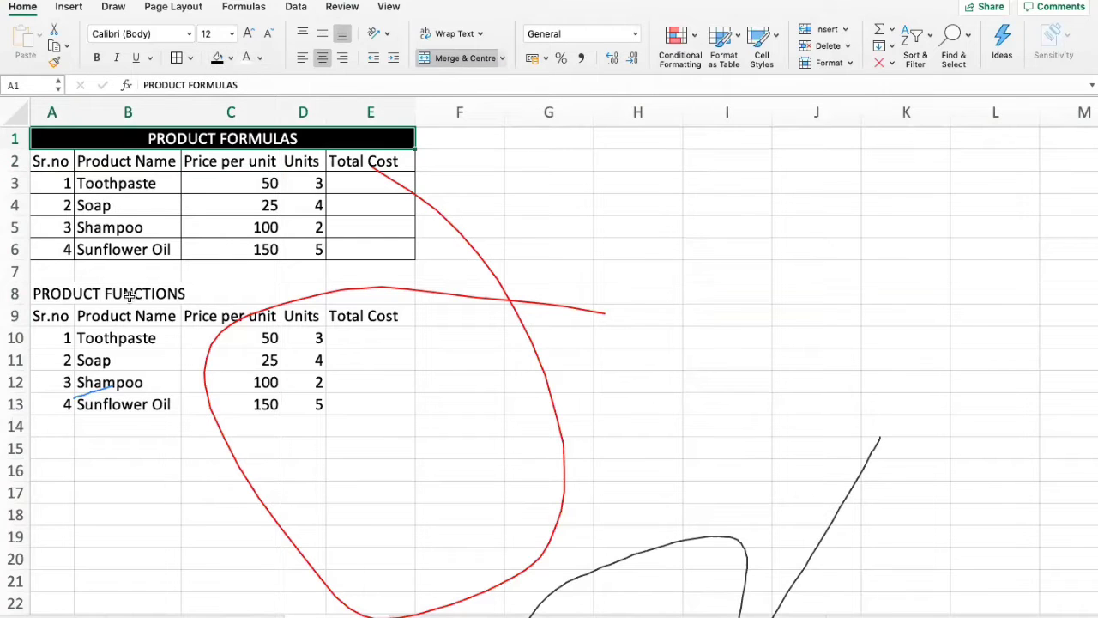
Copy the formatting of the PRODUCT FORMULAS table A1:E6 onto the PRODUCT FUNCTIONS table starting at A8.
{"action": "mouse_move", "coordinate": [48, 137]}
{"action": "left_mouse_down"}
{"action": "mouse_move", "coordinate": [273, 221]}
{"action": "mouse_move", "coordinate": [311, 247]}
{"action": "left_mouse_up"}
{"action": "left_click", "coordinate": [54, 62]}
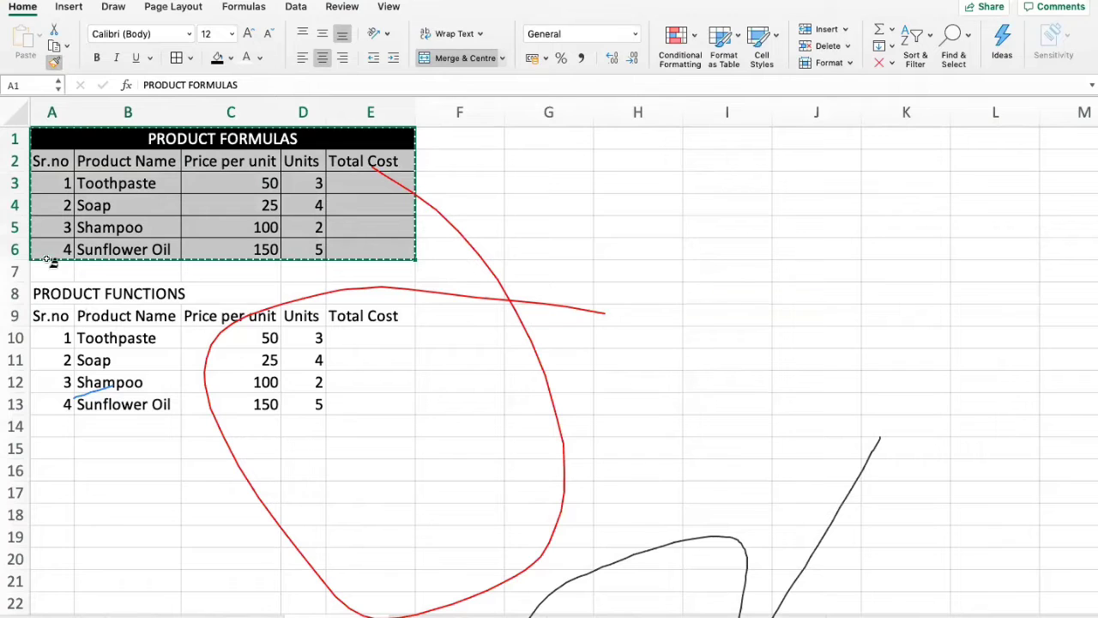
{"action": "left_click", "coordinate": [48, 295]}
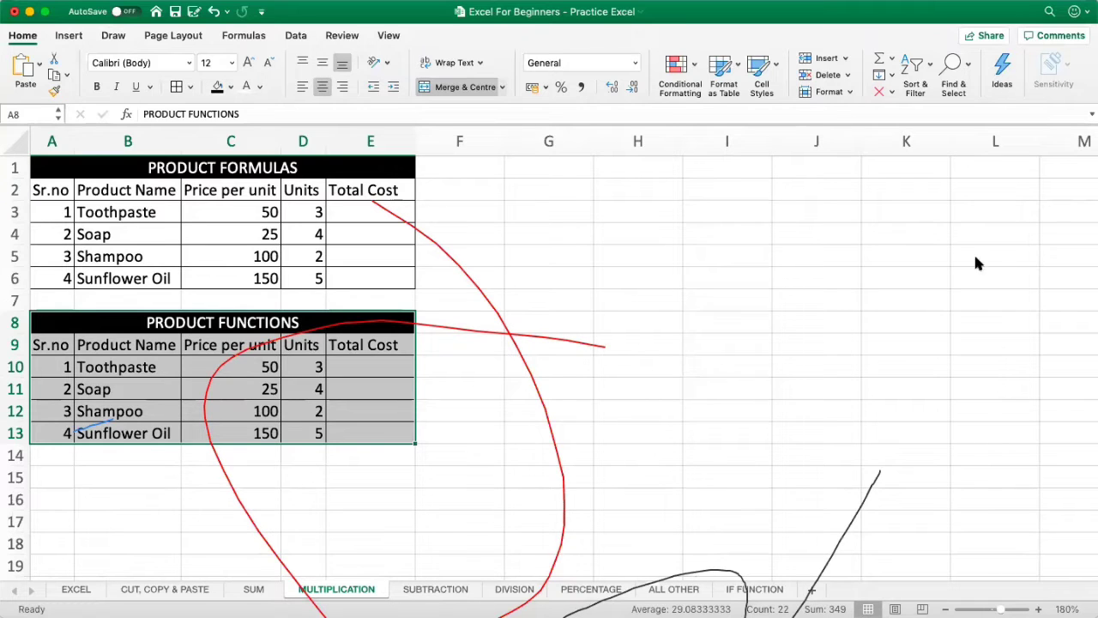
{"action": "left_click", "coordinate": [568, 222]}
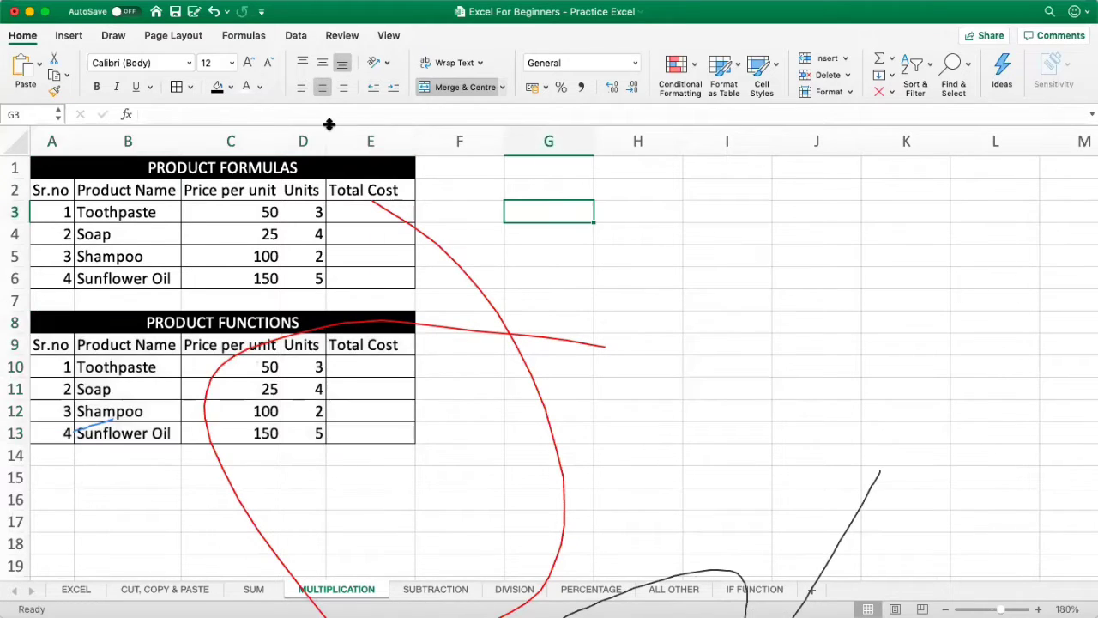
Switch the workbook window to full screen and enlarge the view of the two product tables.
{"action": "left_click", "coordinate": [47, 12]}
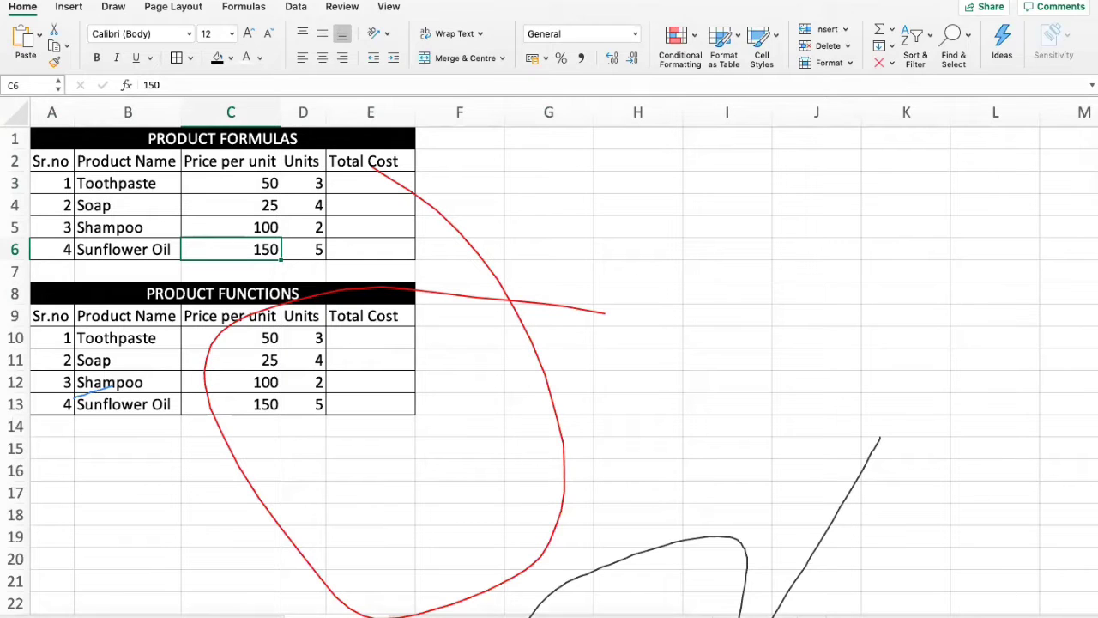
{"action": "left_click", "coordinate": [1046, 617]}
{"action": "left_click", "coordinate": [1047, 617]}
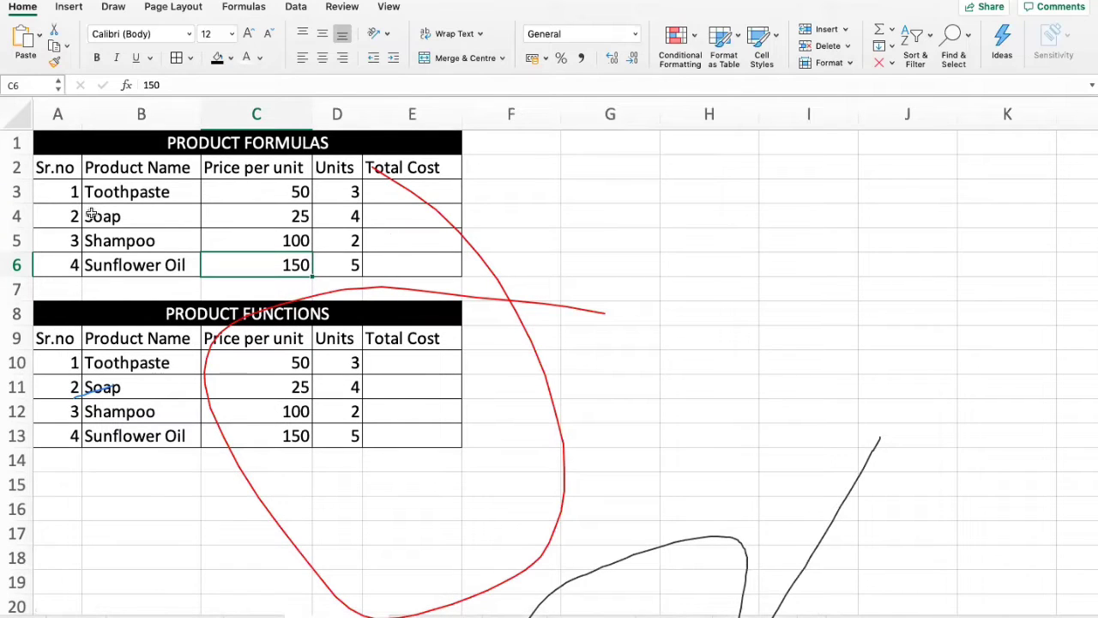
{"action": "left_click", "coordinate": [135, 169]}
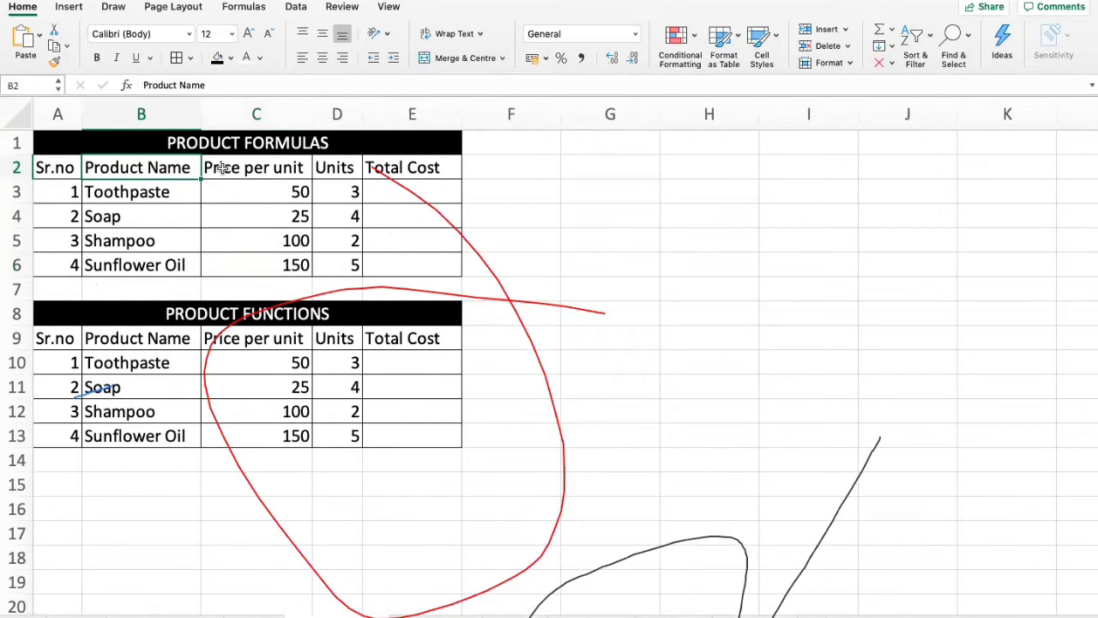
{"action": "left_click", "coordinate": [223, 169]}
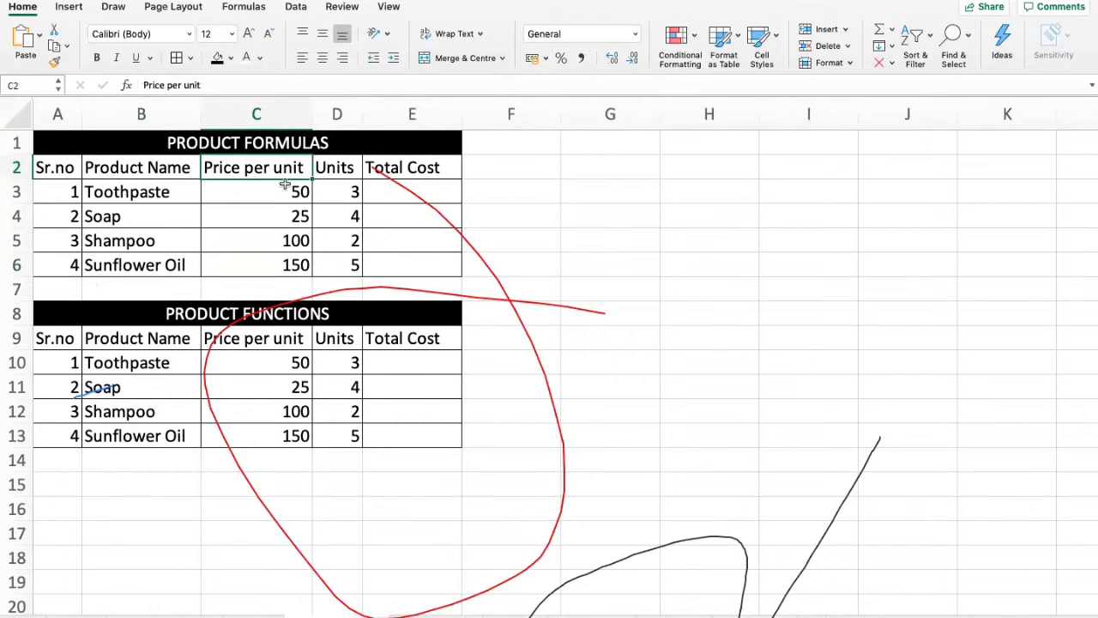
{"action": "left_click", "coordinate": [344, 170]}
{"action": "left_click", "coordinate": [390, 172]}
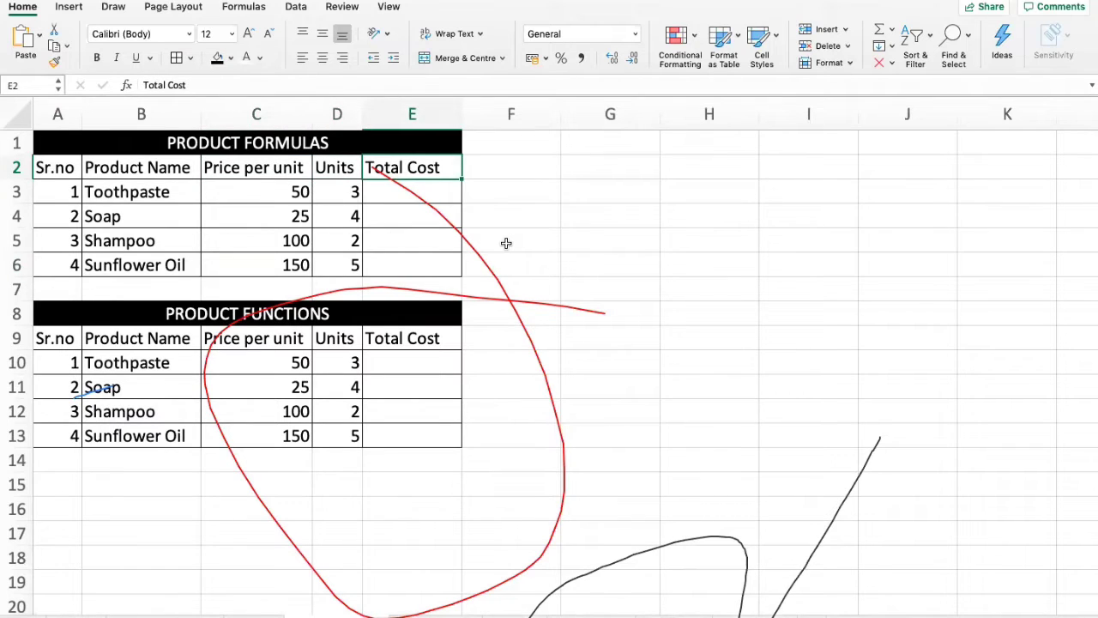
Enter the formula =C3*D3 in E3 to calculate Toothpaste's total cost in the PRODUCT FORMULAS table.
{"action": "left_click", "coordinate": [370, 209]}
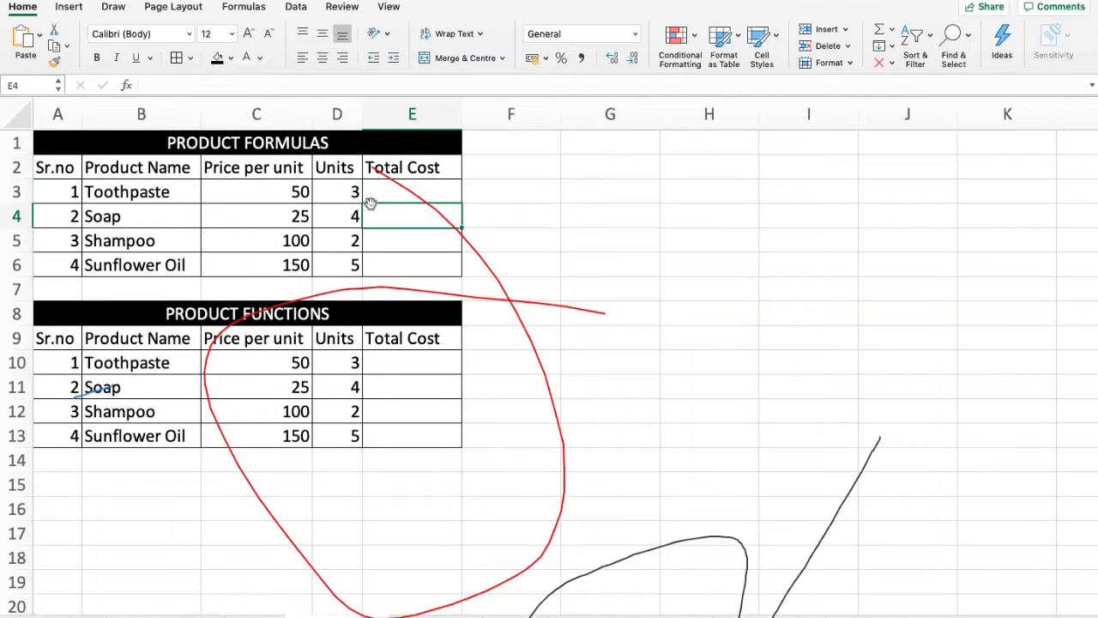
{"action": "left_click", "coordinate": [376, 196]}
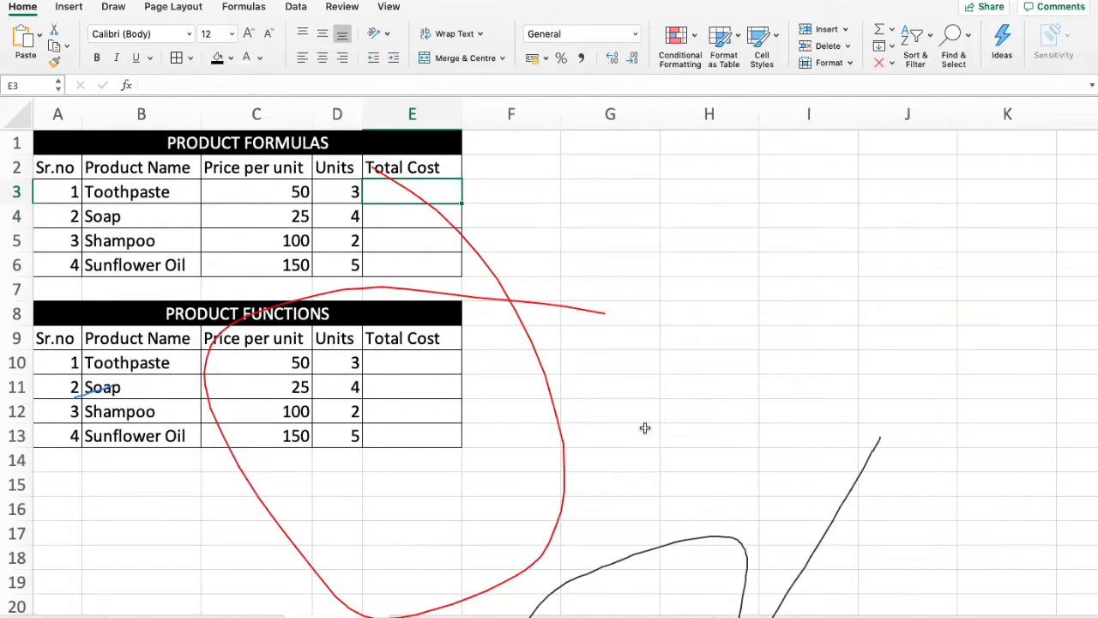
{"action": "type", "text": "="}
{"action": "key", "text": "Left"}
{"action": "key", "text": "Left"}
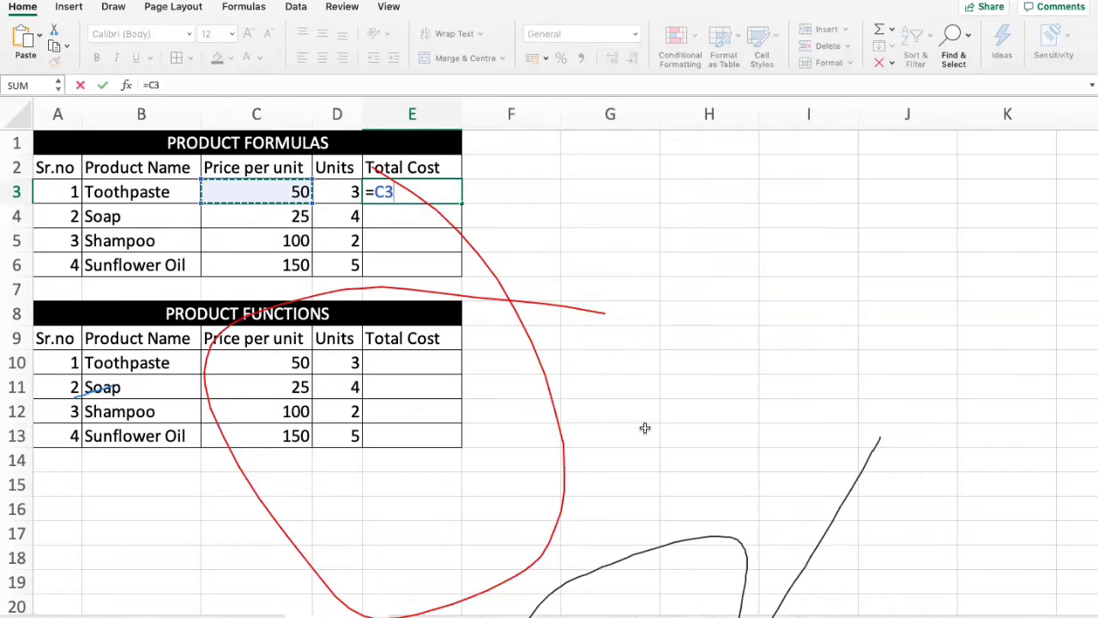
{"action": "type", "text": "*"}
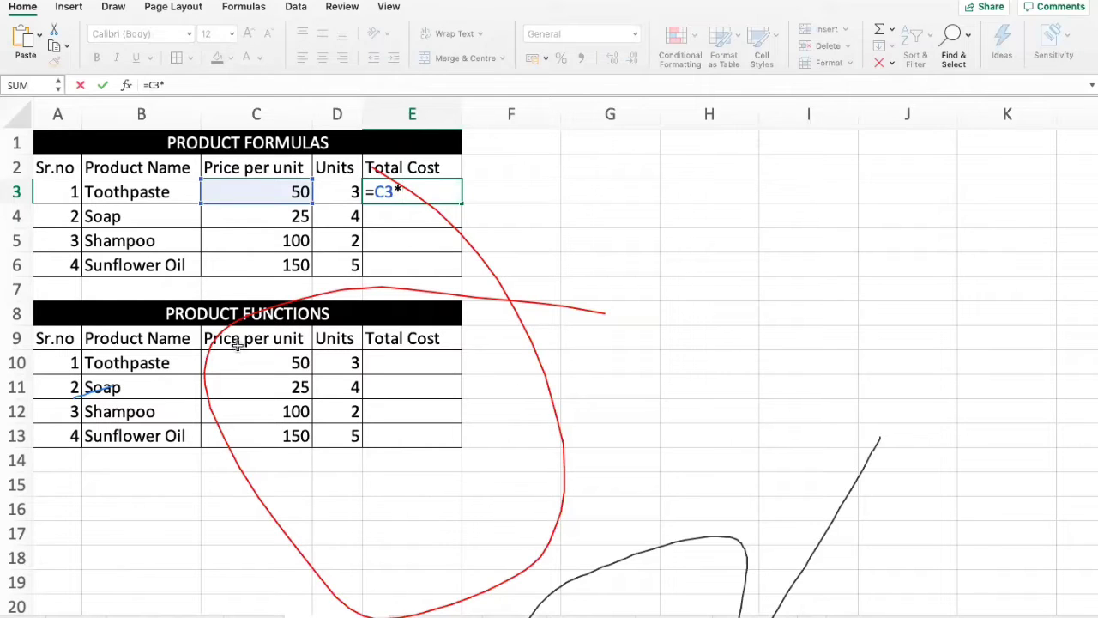
{"action": "left_click", "coordinate": [329, 196]}
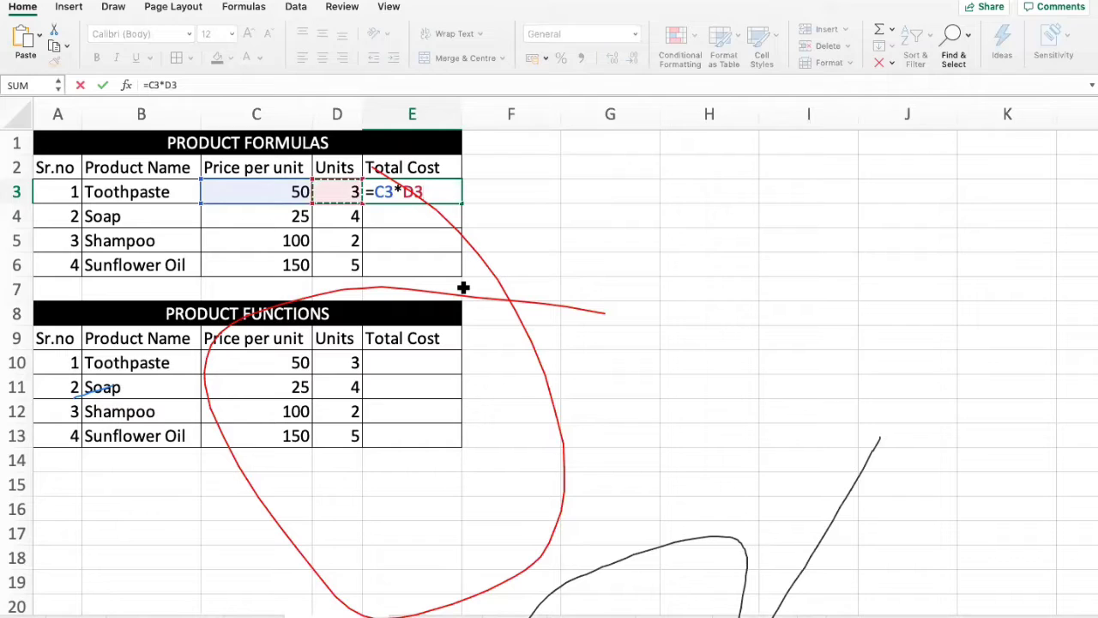
{"action": "key", "text": "Return"}
Copy the multiplication formula in E3 down through E6 for the remaining products.
{"action": "key", "text": "Up"}
{"action": "key", "text": "super+c"}
{"action": "key", "text": "shift+Down"}
{"action": "key", "text": "shift+Down"}
{"action": "key", "text": "shift+Down"}
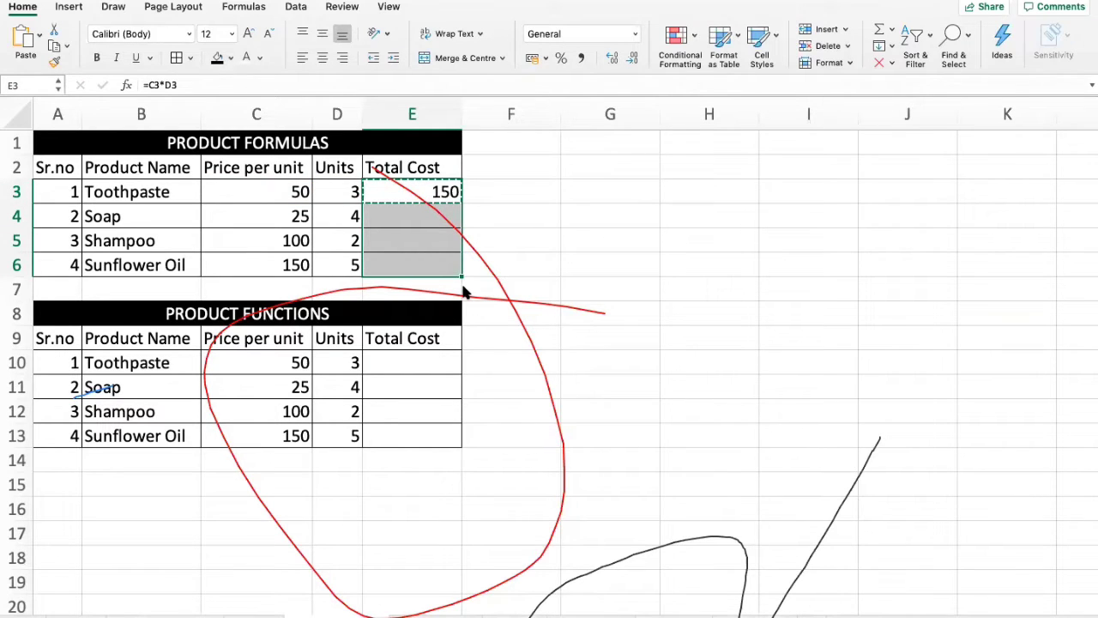
{"action": "key", "text": "super+v"}
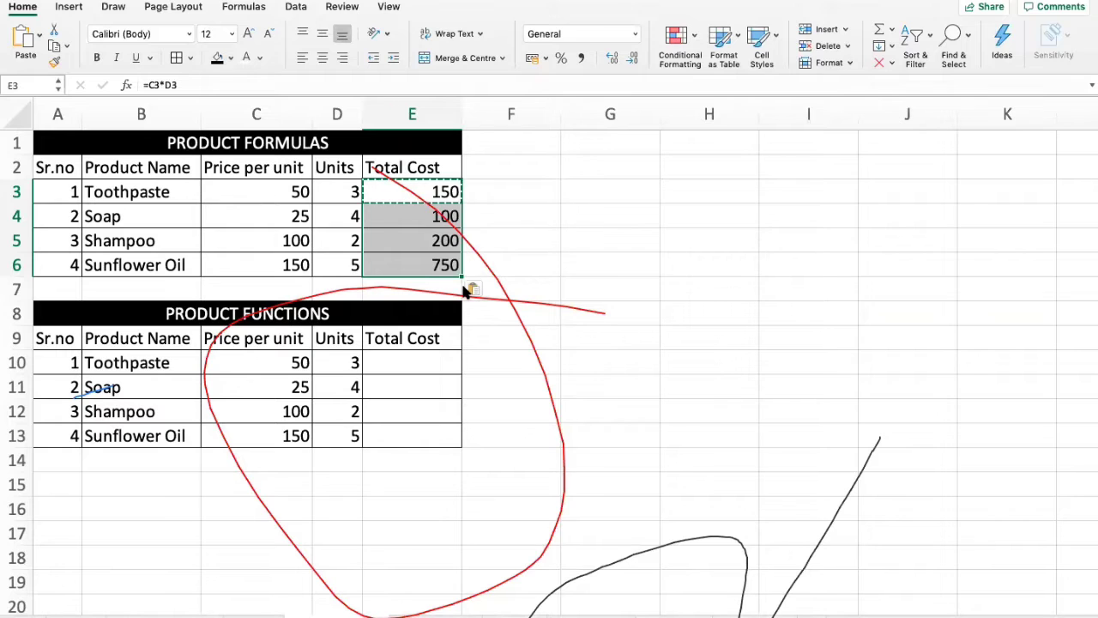
{"action": "key", "text": "Down"}
{"action": "key", "text": "Up"}
{"action": "key", "text": "Escape"}
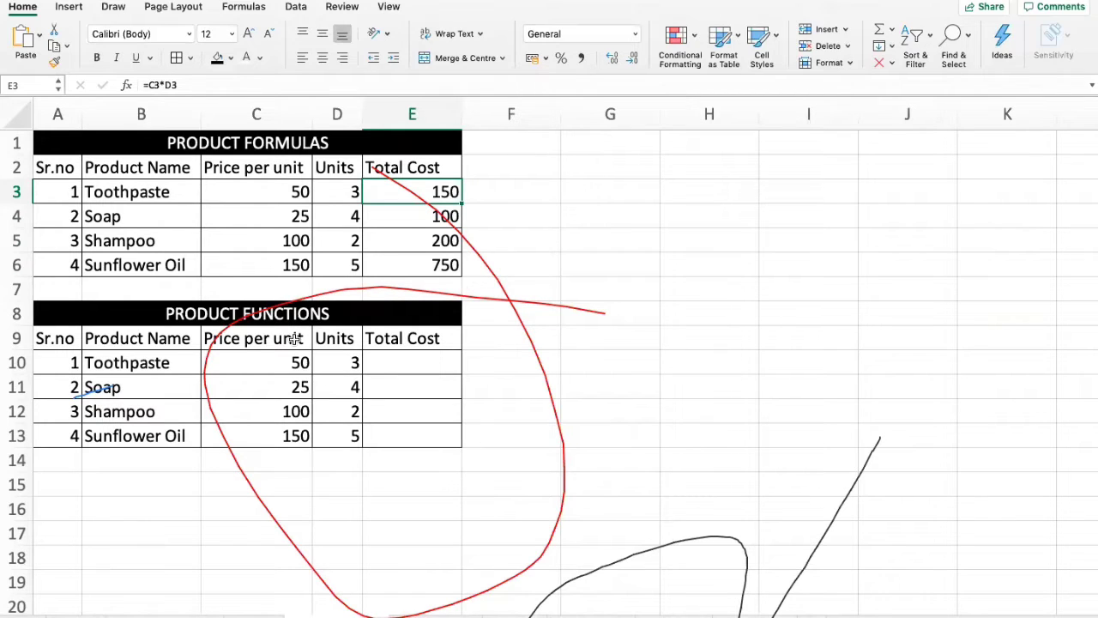
Enter =PRODUCT(C10:D10) in E10 as Toothpaste's total cost in the PRODUCT FUNCTIONS table.
{"action": "left_click", "coordinate": [393, 359]}
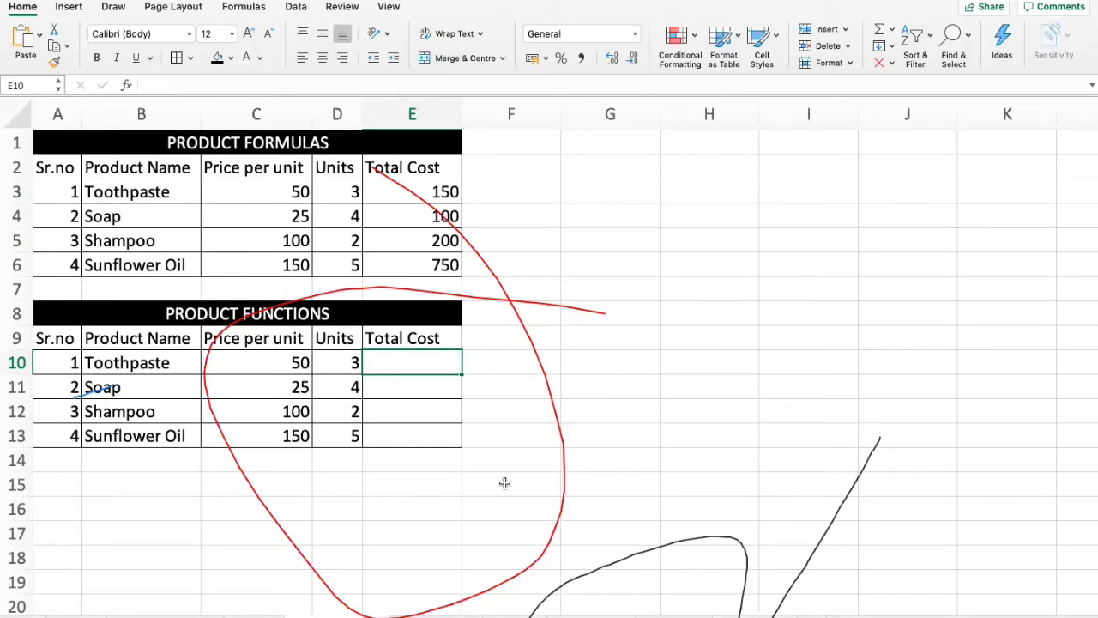
{"action": "type", "text": "="}
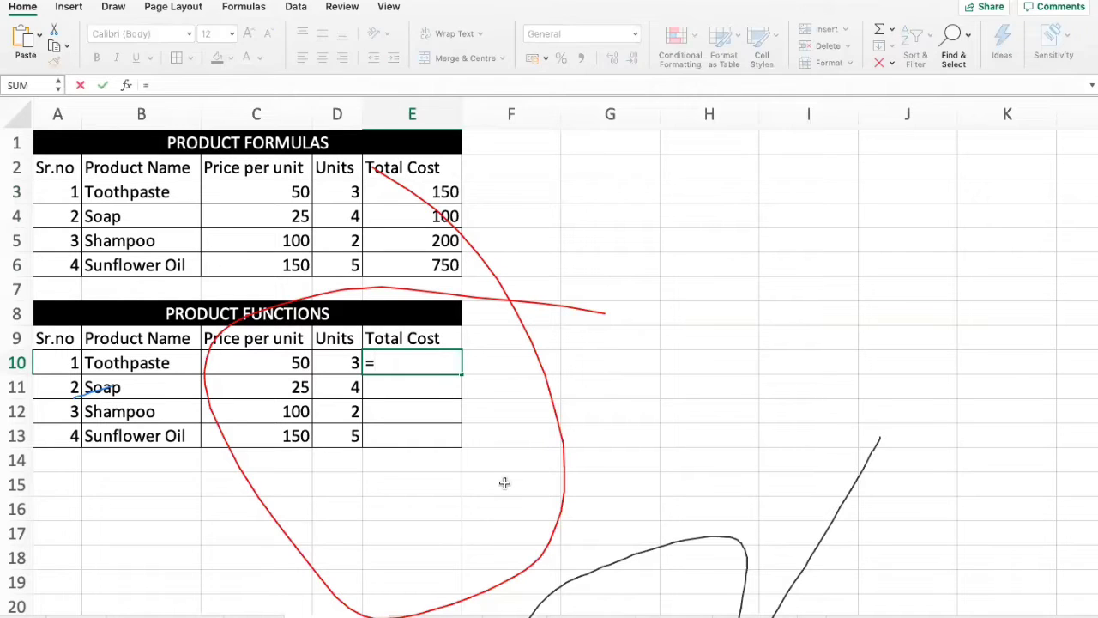
{"action": "type", "text": "PR"}
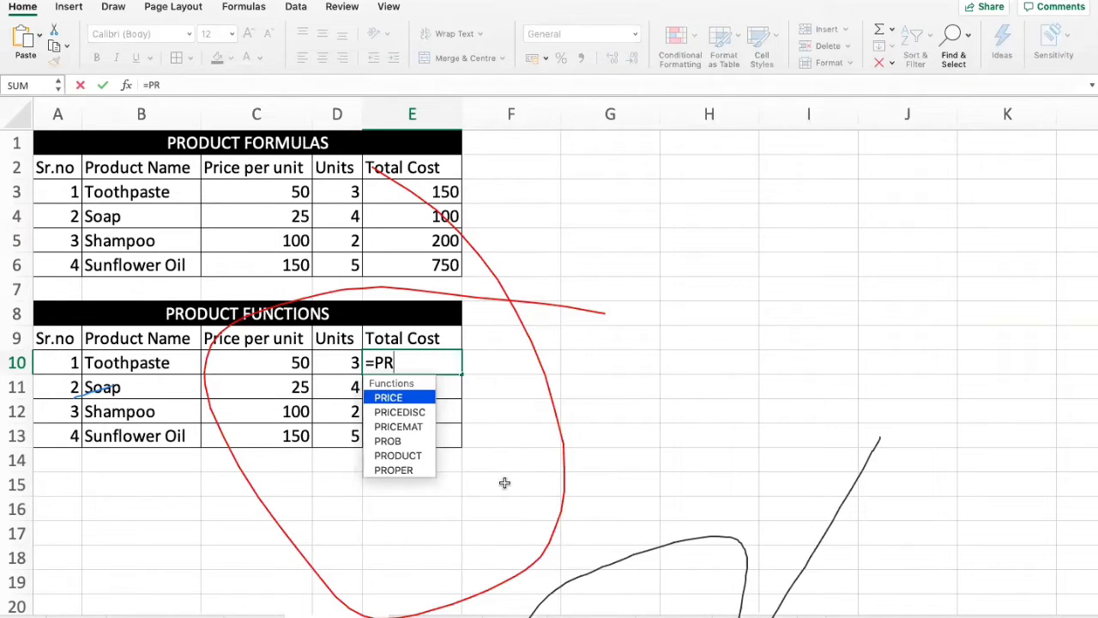
{"action": "type", "text": "ODU"}
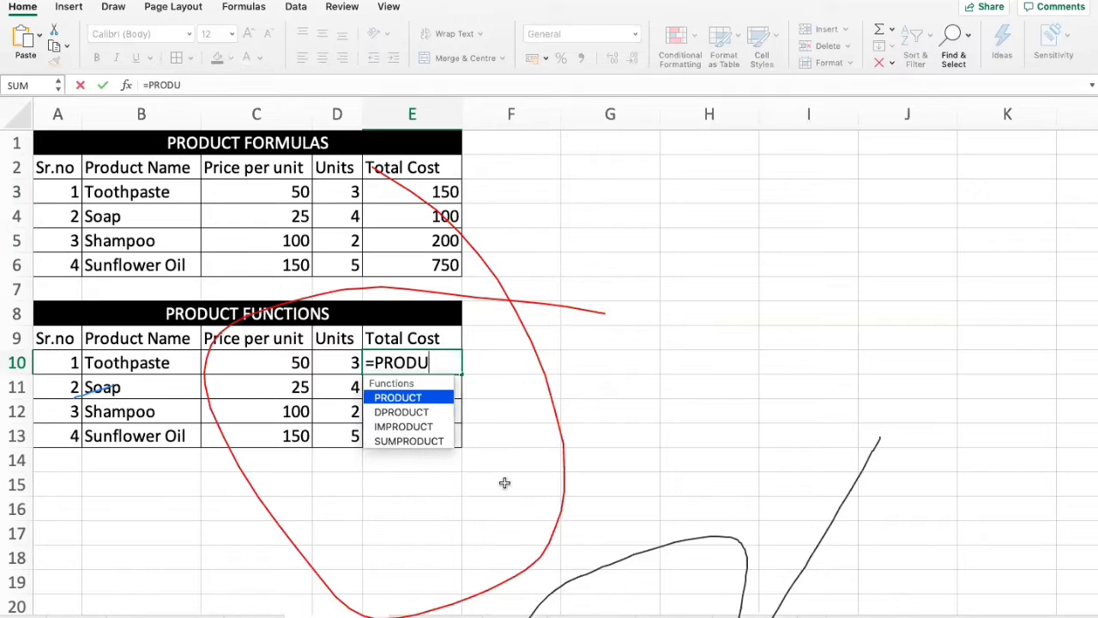
{"action": "type", "text": "CT("}
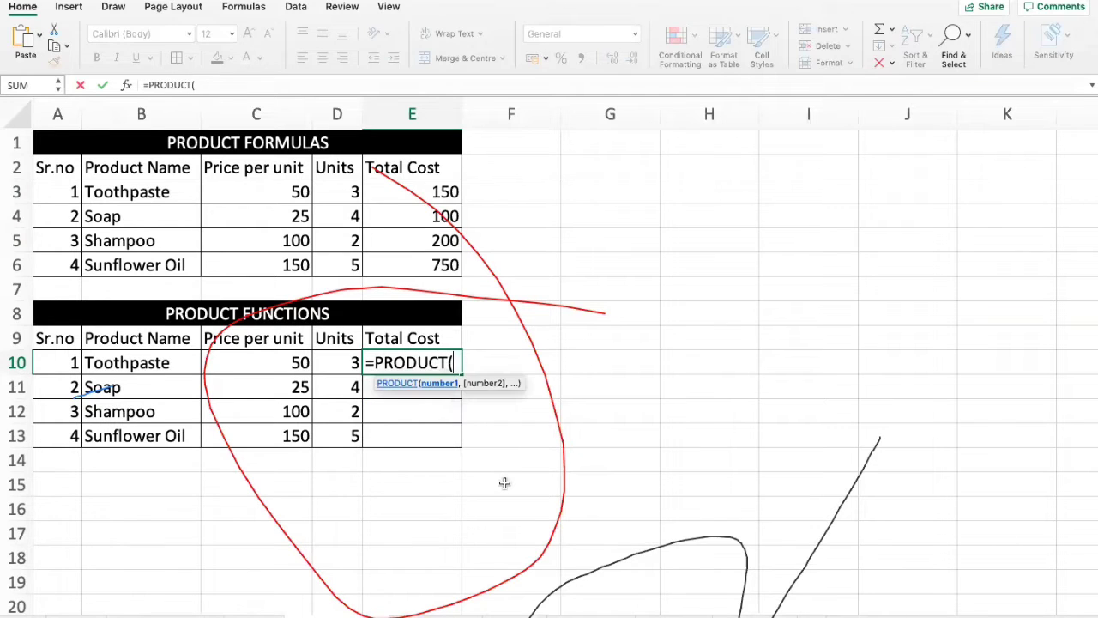
{"action": "key", "text": "Left"}
{"action": "key", "text": "Left"}
{"action": "key", "text": "shift+Right"}
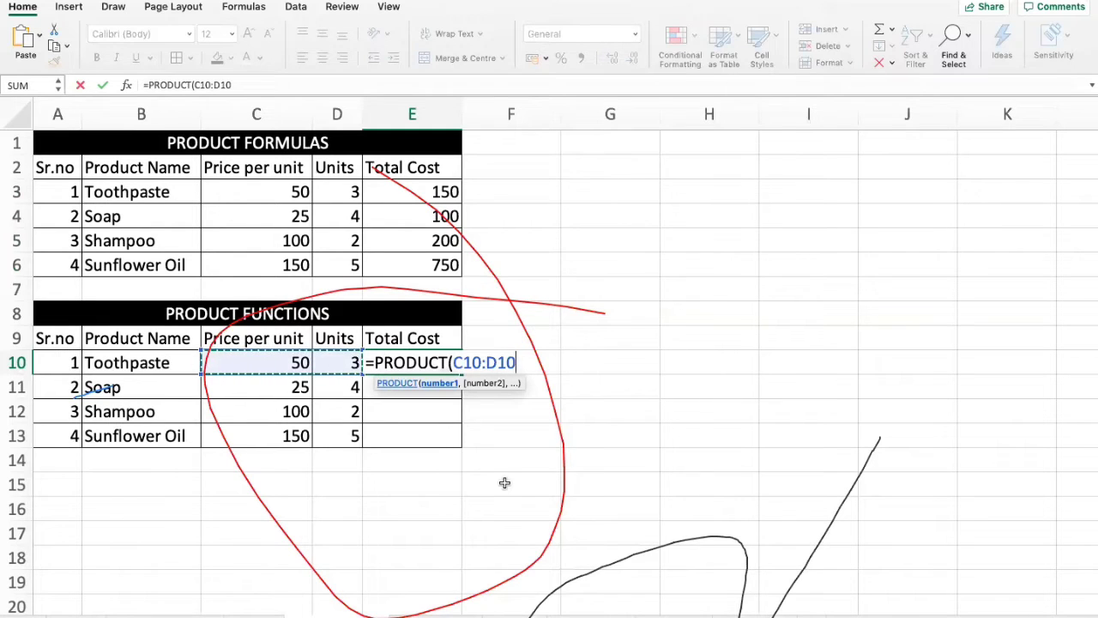
{"action": "type", "text": ")"}
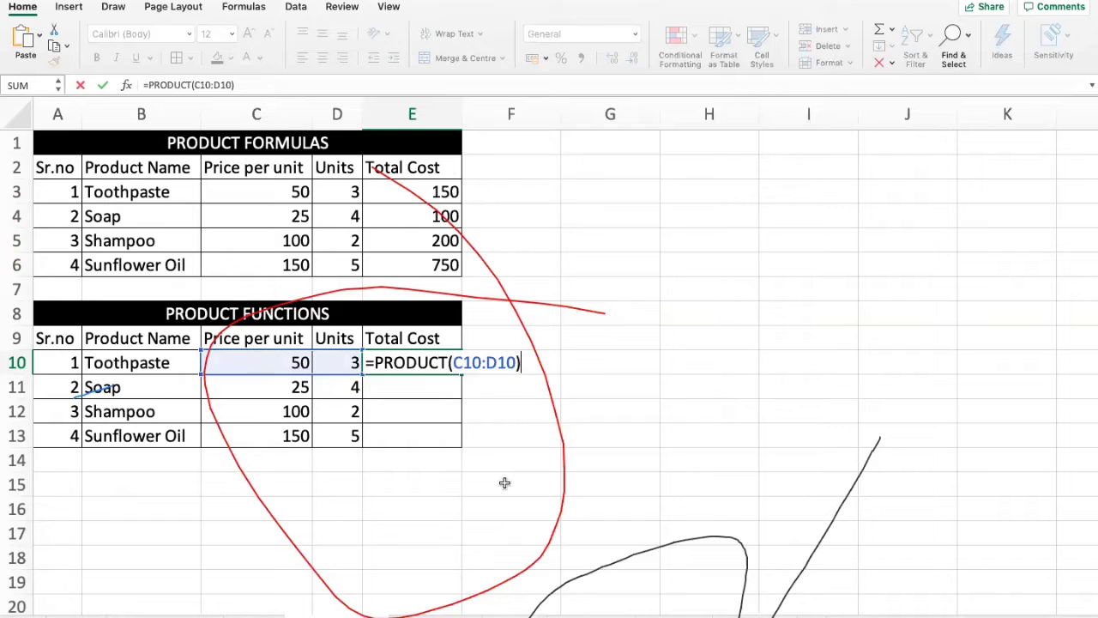
{"action": "key", "text": "Return"}
Copy the PRODUCT formula in E10 down through E13 for the other products.
{"action": "key", "text": "Up"}
{"action": "key", "text": "super+c"}
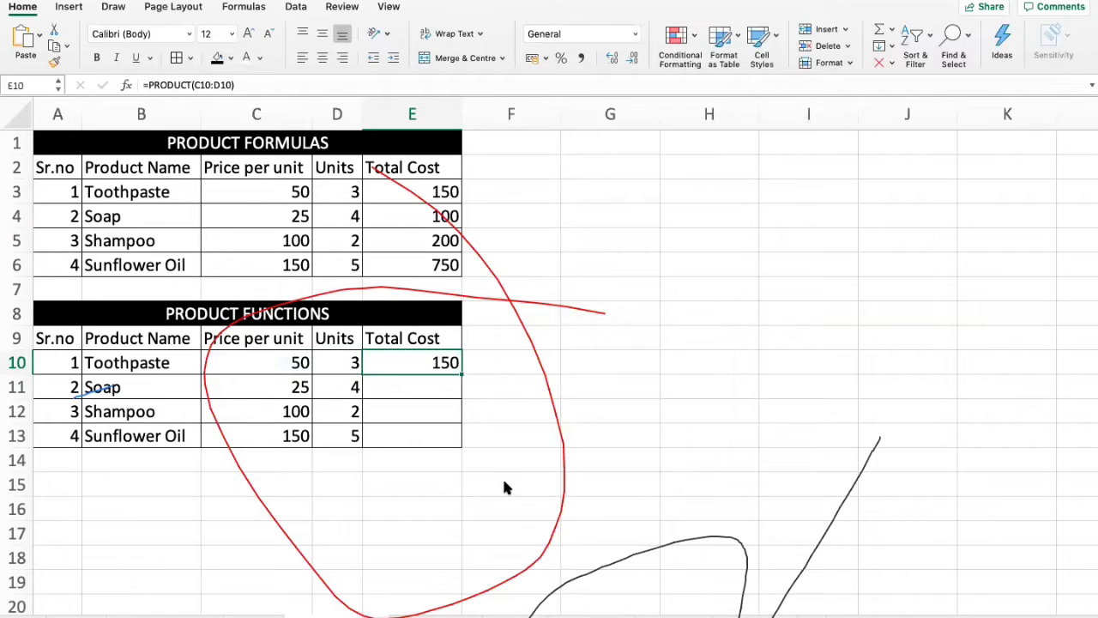
{"action": "key", "text": "shift+Down"}
{"action": "key", "text": "shift+Down"}
{"action": "key", "text": "shift+Down"}
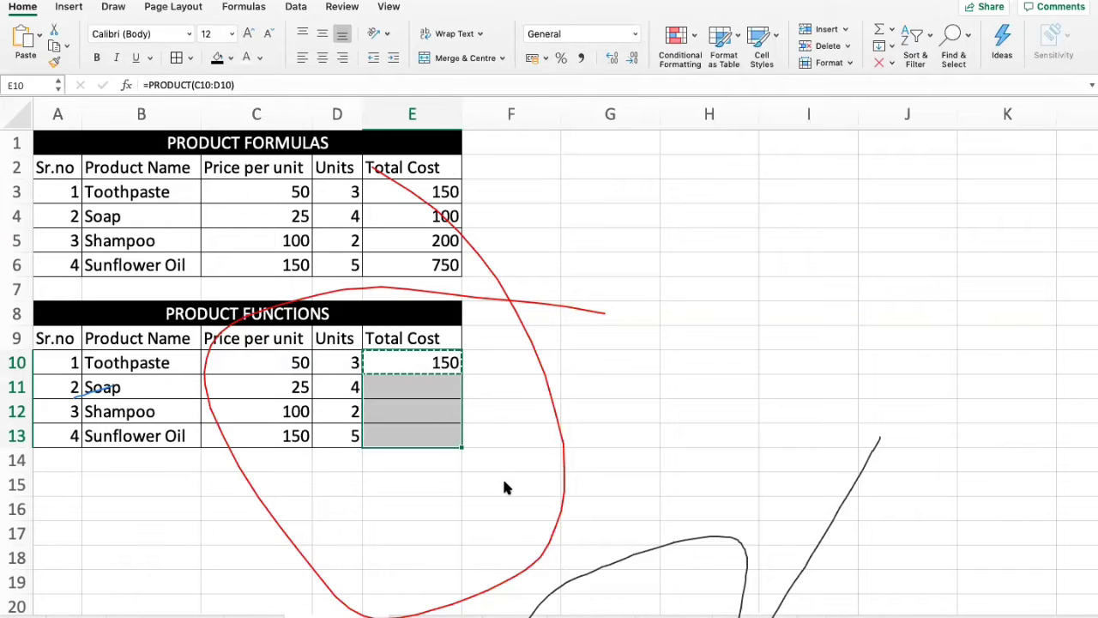
{"action": "key", "text": "super+v"}
{"action": "key", "text": "Escape"}
{"action": "key", "text": "Up"}
{"action": "key", "text": "Up"}
{"action": "key", "text": "Up"}
{"action": "key", "text": "Up"}
{"action": "key", "text": "Up"}
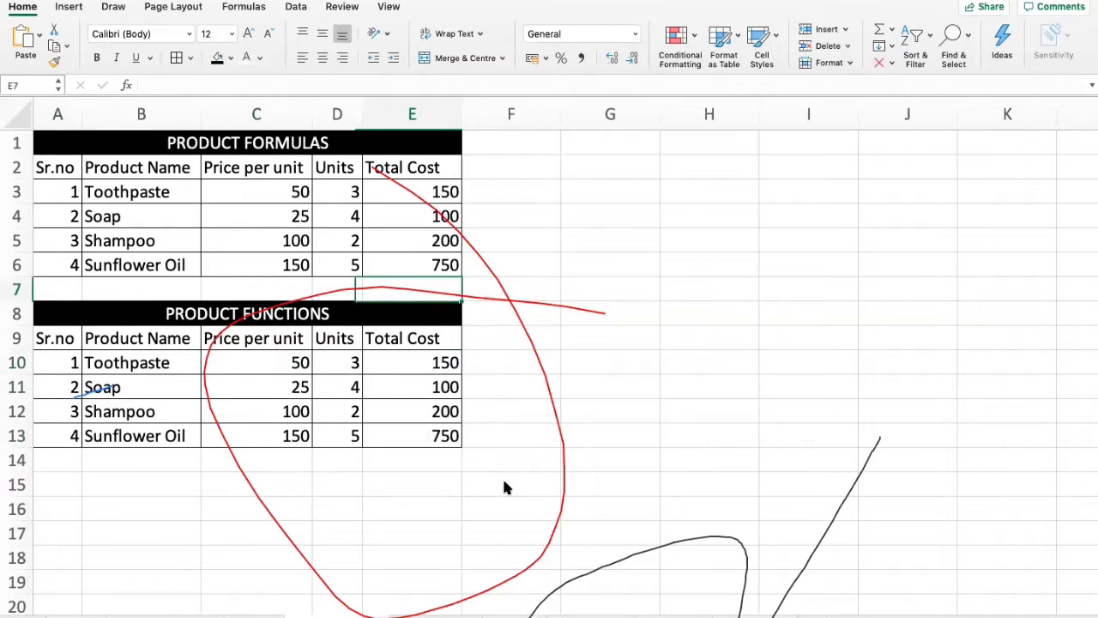
{"action": "key", "text": "Down"}
{"action": "key", "text": "Down"}
{"action": "key", "text": "Down"}
{"action": "key", "text": "Down"}
{"action": "key", "text": "Down"}
{"action": "key", "text": "Left"}
{"action": "key", "text": "Left"}
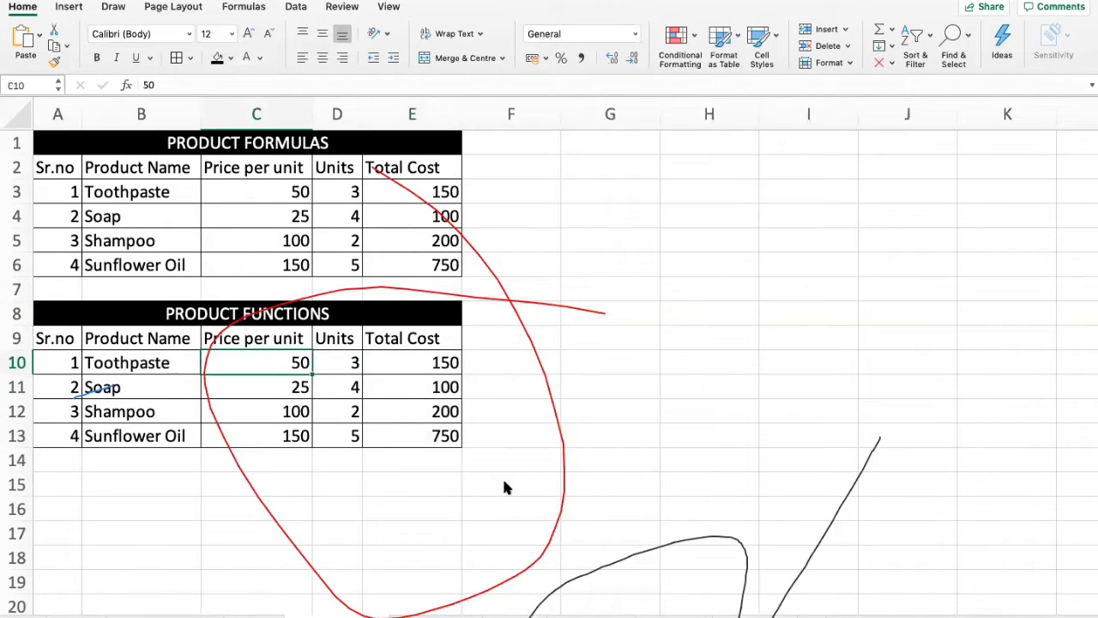
{"action": "key", "text": "Right"}
{"action": "key", "text": "Right"}
{"action": "key", "text": "Left"}
{"action": "key", "text": "Left"}
{"action": "key", "text": "Up"}
{"action": "key", "text": "Up"}
{"action": "key", "text": "Up"}
{"action": "key", "text": "Up"}
{"action": "key", "text": "Up"}
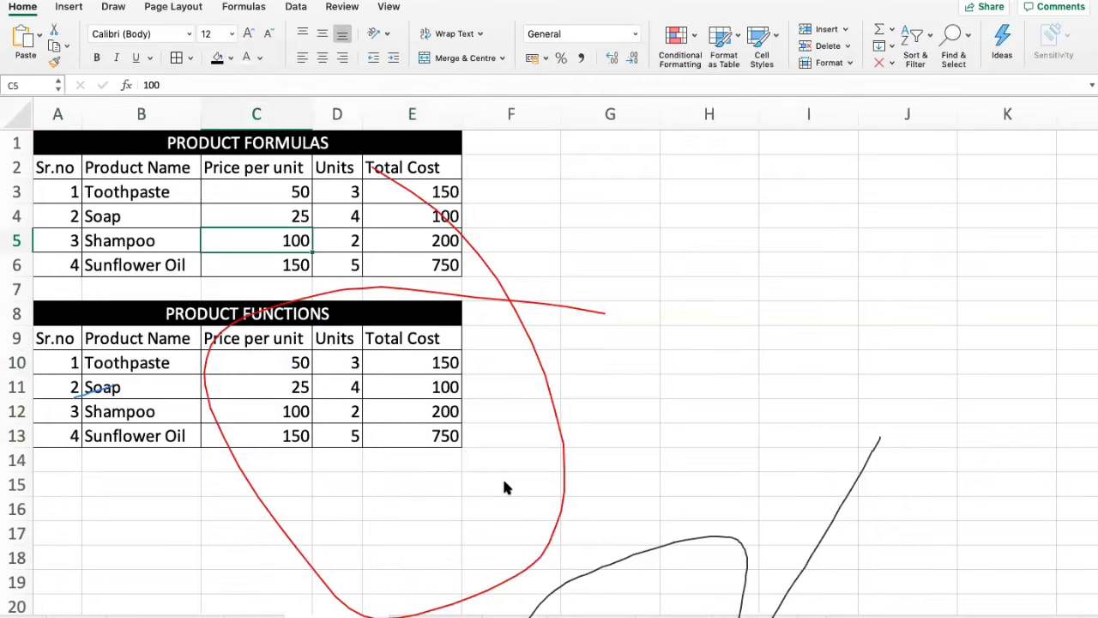
{"action": "key", "text": "Down"}
{"action": "key", "text": "Down"}
{"action": "key", "text": "Down"}
{"action": "key", "text": "Down"}
{"action": "key", "text": "Down"}
{"action": "key", "text": "Right"}
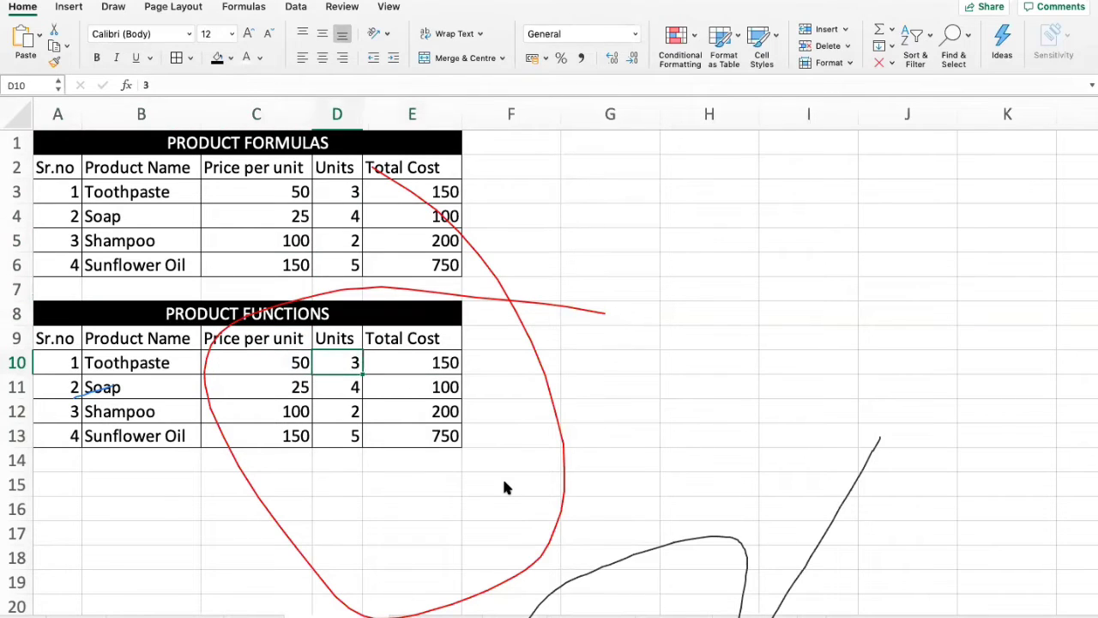
{"action": "key", "text": "Right"}
{"action": "key", "text": "Right"}
{"action": "key", "text": "Left"}
{"action": "key", "text": "Left"}
{"action": "key", "text": "Right"}
{"action": "key", "text": "Right"}
{"action": "key", "text": "Right"}
{"action": "key", "text": "Left"}
{"action": "key", "text": "Left"}
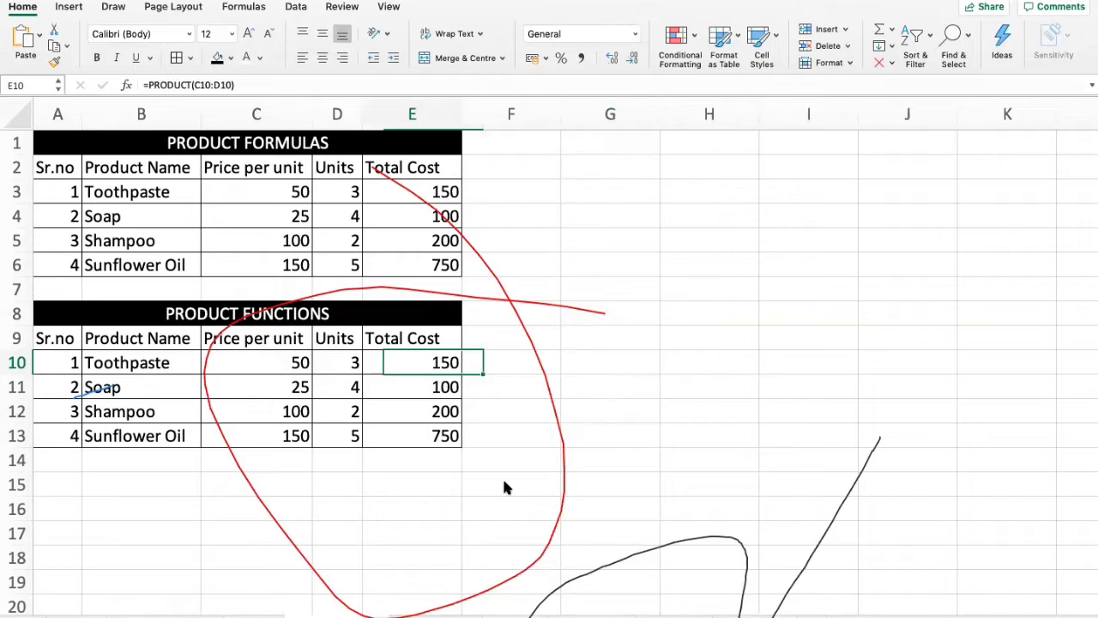
{"action": "key", "text": "Left"}
{"action": "key", "text": "Right"}
Move the PRODUCT FUNCTIONS table's Total Cost column from E9:E13 to H9:H13.
{"action": "key", "text": "Up"}
{"action": "key", "text": "ctrl+shift+Down"}
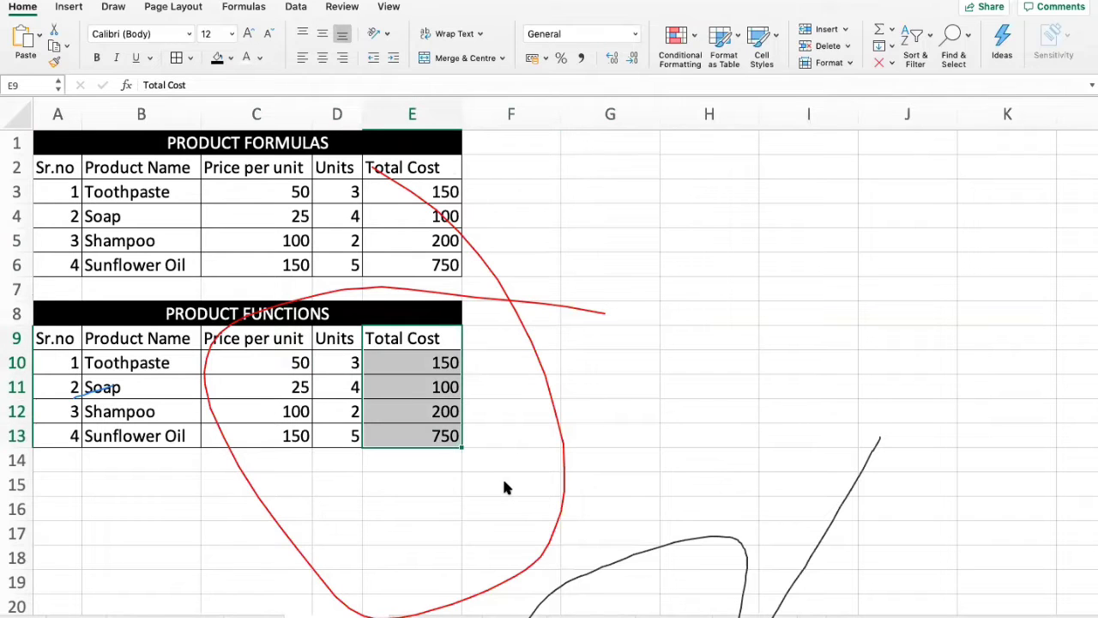
{"action": "key", "text": "ctrl+c"}
{"action": "key", "text": "Right"}
{"action": "key", "text": "Right"}
{"action": "key", "text": "Right"}
{"action": "key", "text": "ctrl+v"}
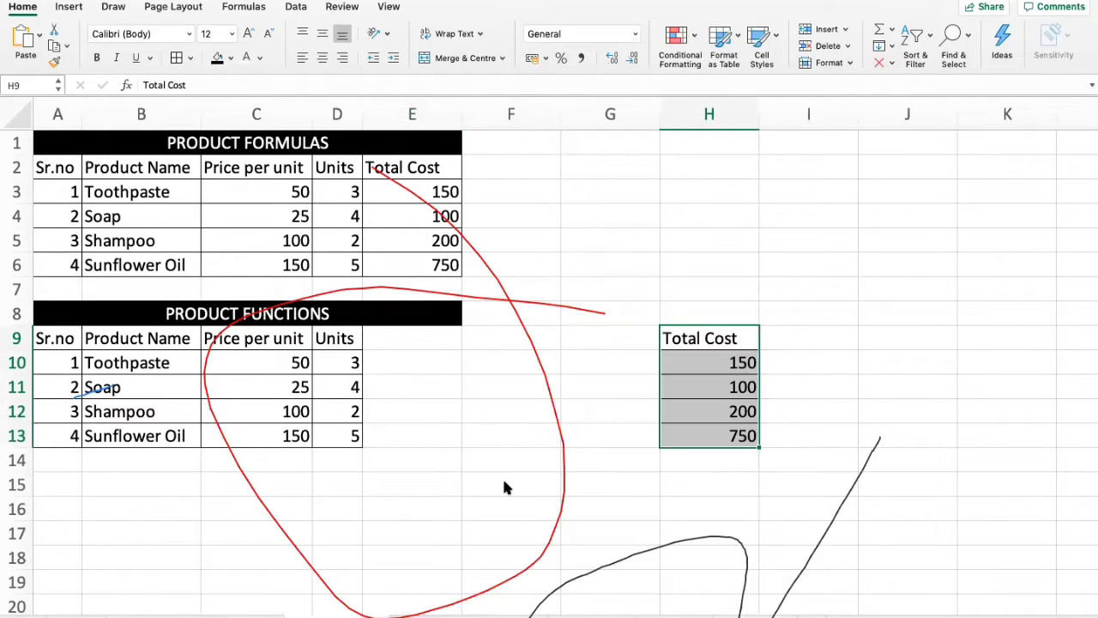
Enter the column header MONTHS in the vacated cell E9.
{"action": "key", "text": "Left"}
{"action": "key", "text": "Left"}
{"action": "key", "text": "Left"}
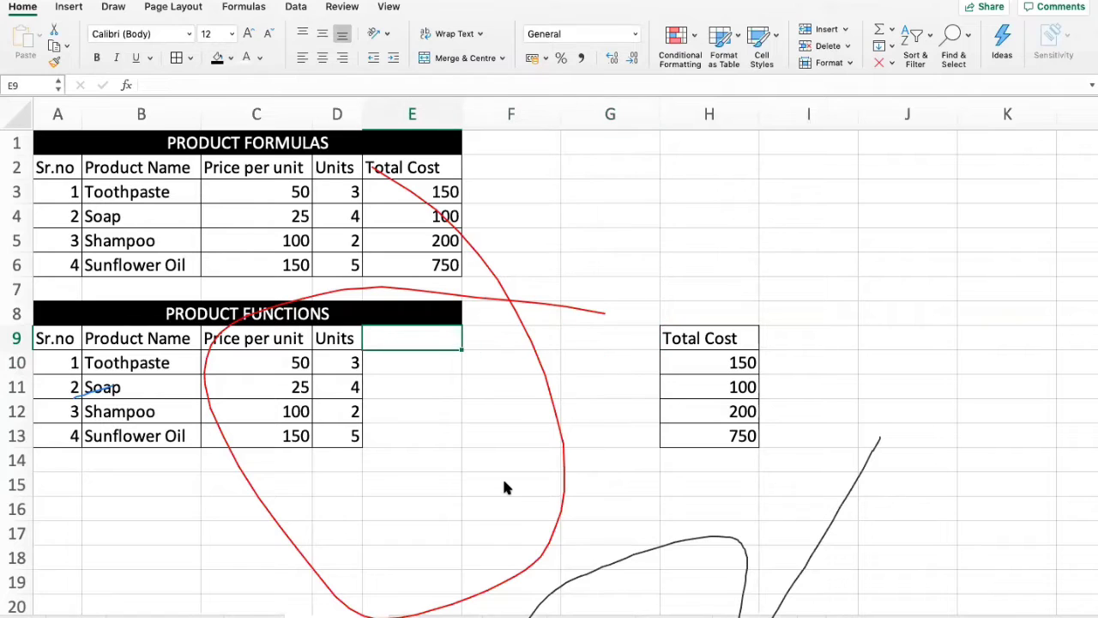
{"action": "type", "text": "MONTHS"}
{"action": "key", "text": "Return"}
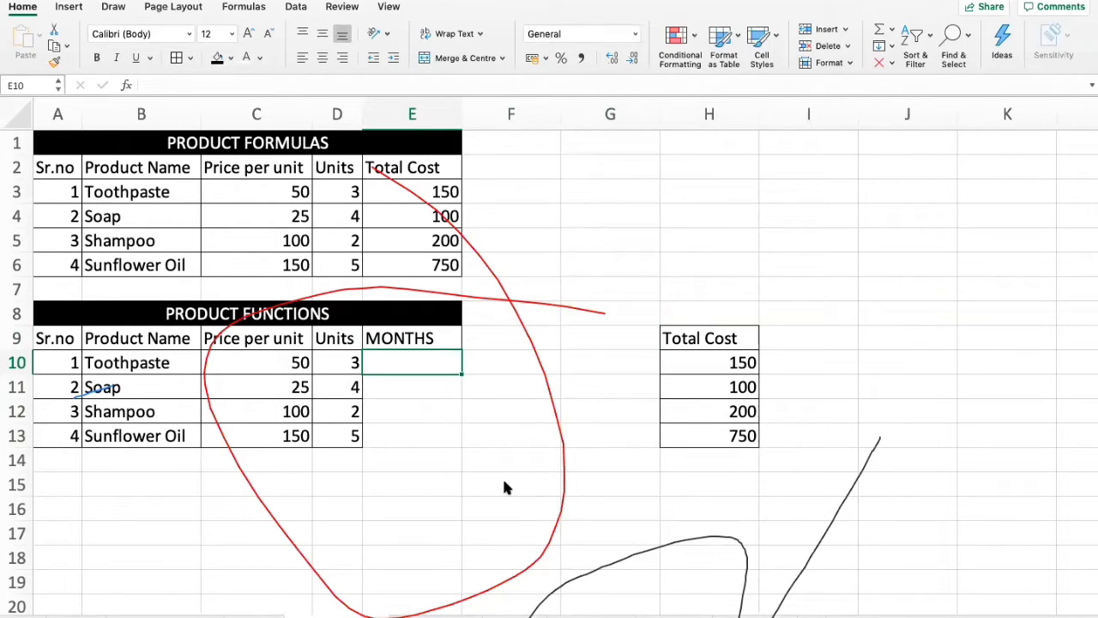
Fill the MONTHS column E10:E13 with 6, 12, 24 and 30.
{"action": "key", "text": "Left"}
{"action": "key", "text": "Left"}
{"action": "key", "text": "Right"}
{"action": "key", "text": "Left"}
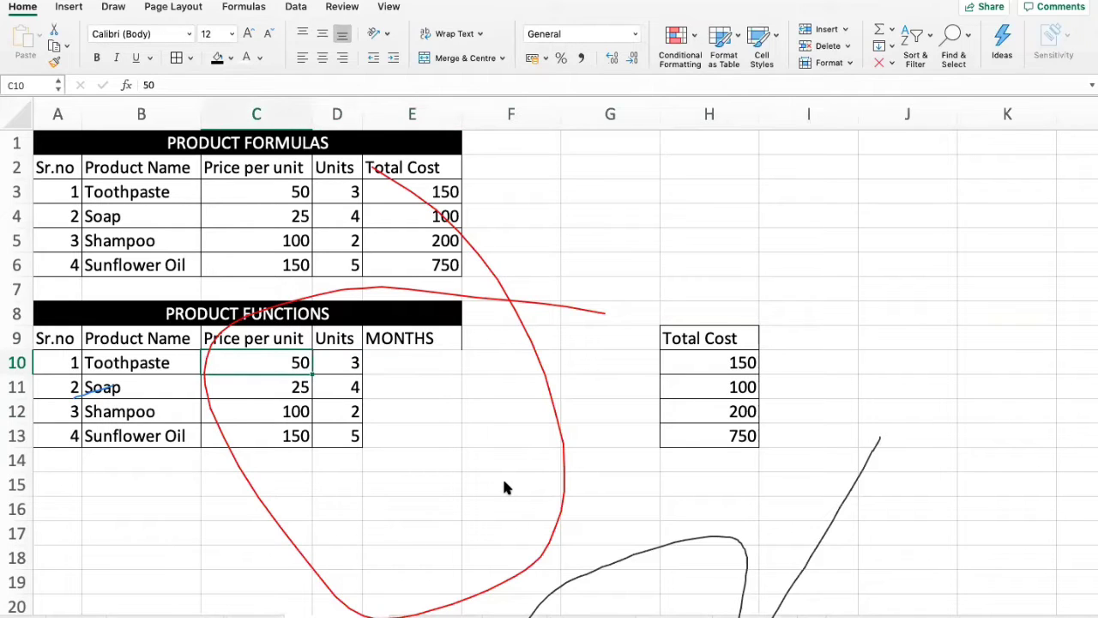
{"action": "key", "text": "Right"}
{"action": "key", "text": "Right"}
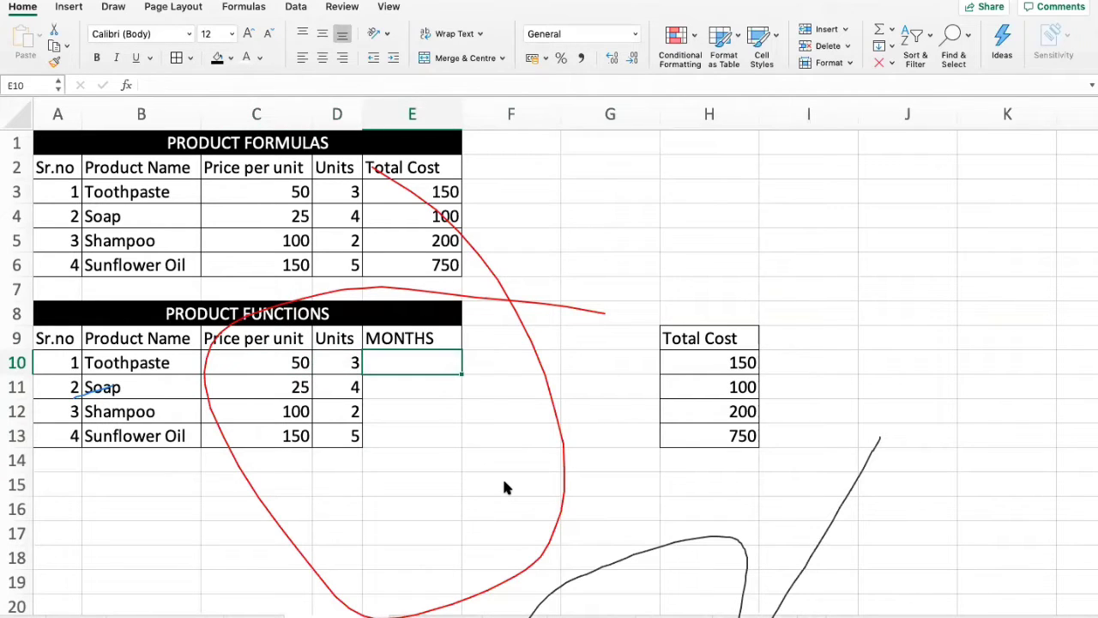
{"action": "type", "text": "6"}
{"action": "key", "text": "Return"}
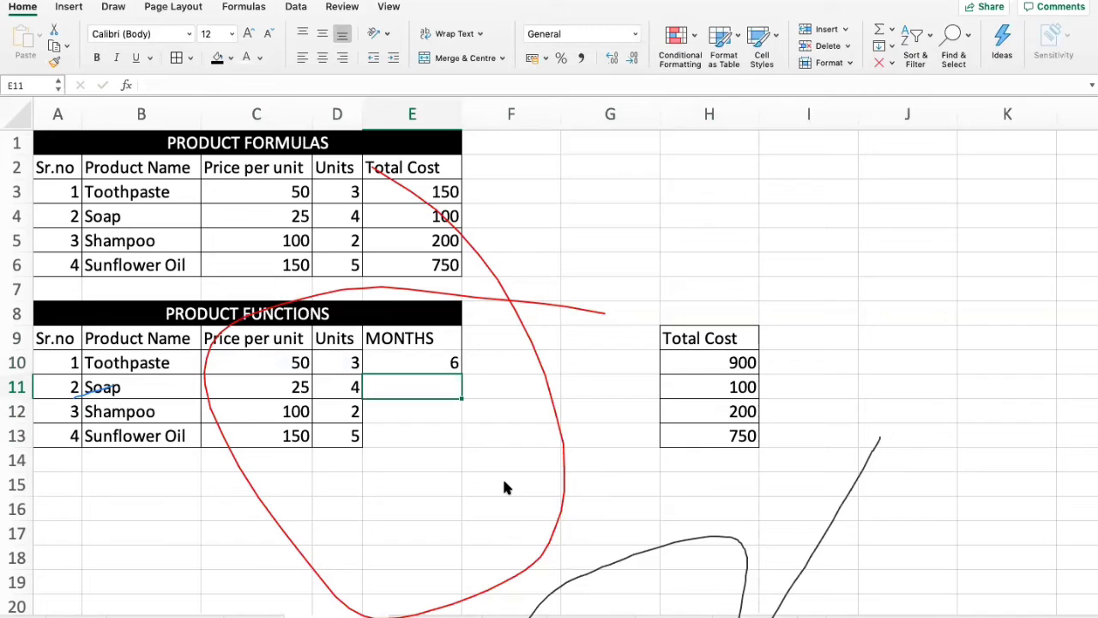
{"action": "type", "text": "12"}
{"action": "key", "text": "Return"}
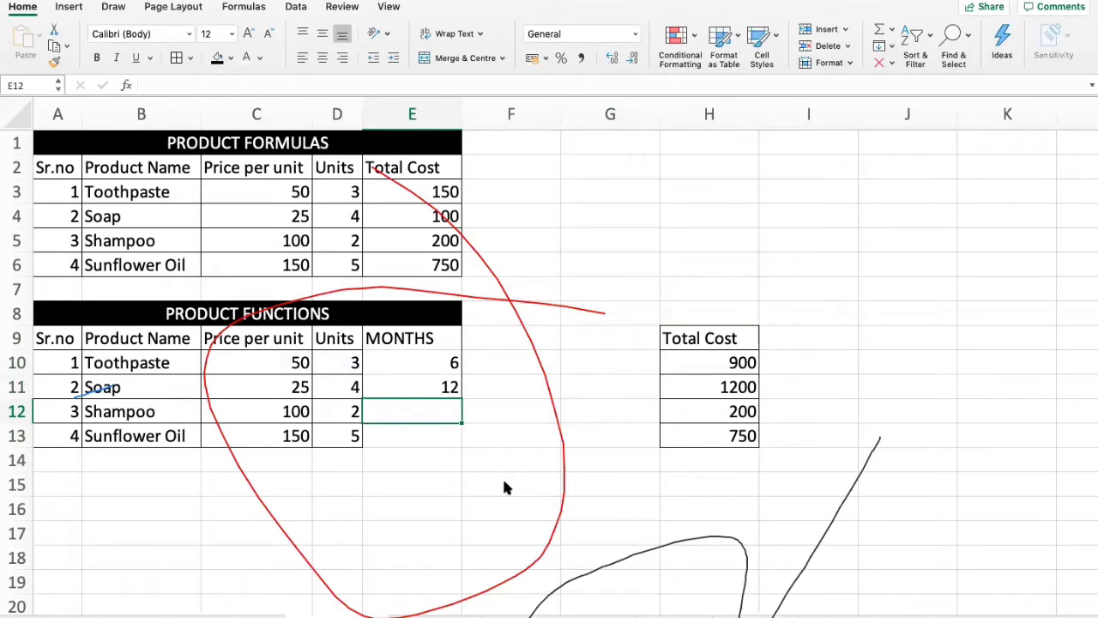
{"action": "type", "text": "24"}
{"action": "key", "text": "Return"}
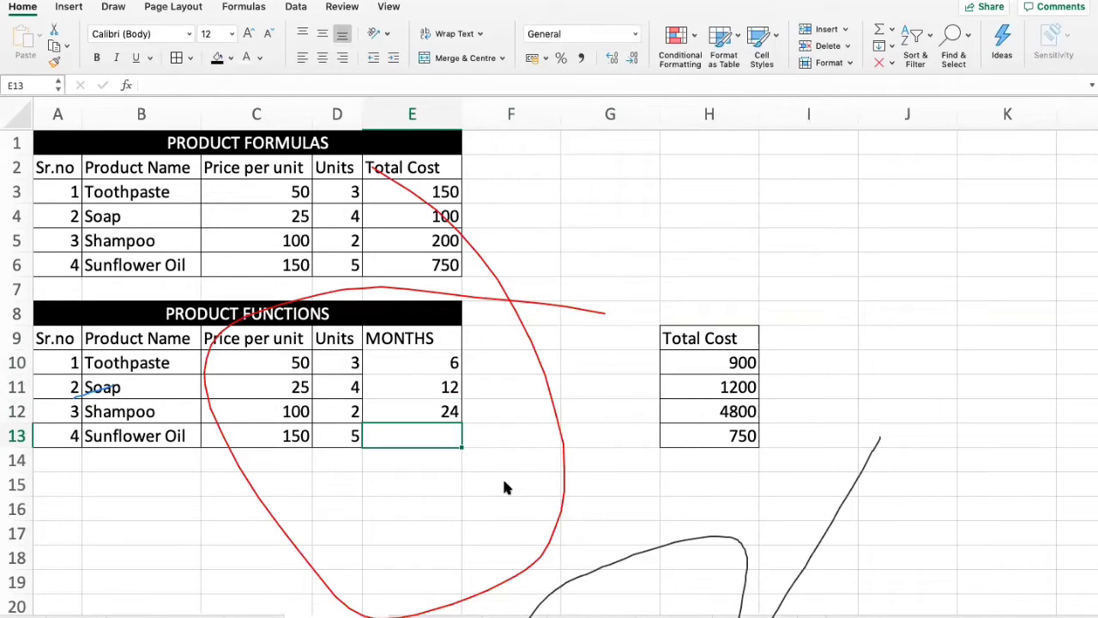
{"action": "type", "text": "30"}
{"action": "key", "text": "Return"}
{"action": "key", "text": "Up"}
{"action": "key", "text": "Up"}
{"action": "key", "text": "Up"}
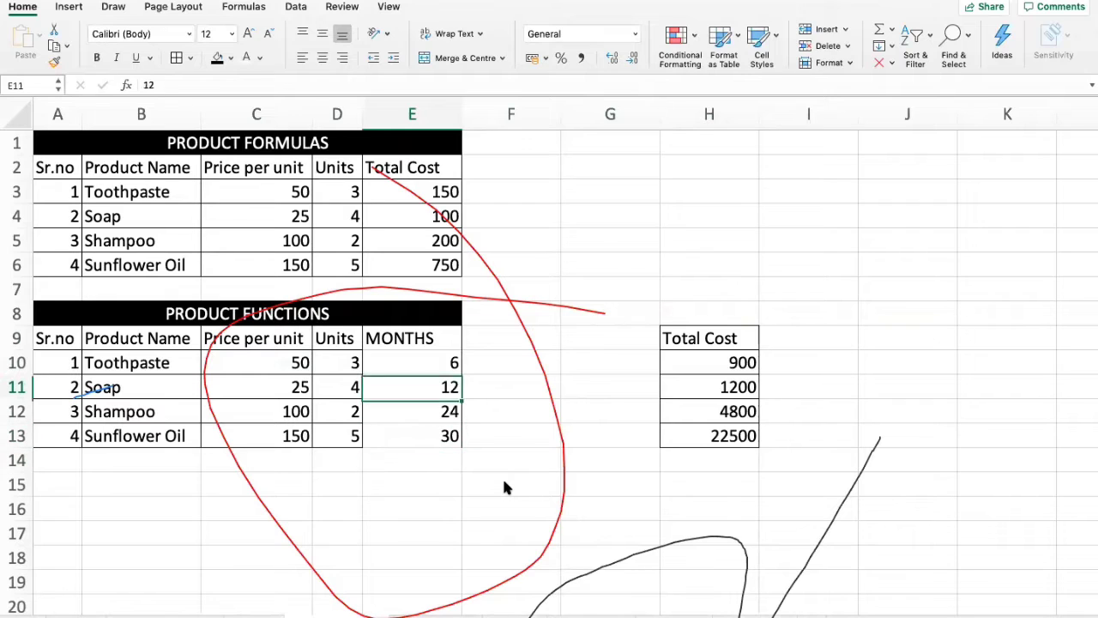
Enter the formula =PRODUCT(C10:E10) in H10 for the Toothpaste total cost.
{"action": "key", "text": "Up"}
{"action": "key", "text": "Right"}
{"action": "key", "text": "Right"}
{"action": "key", "text": "Right"}
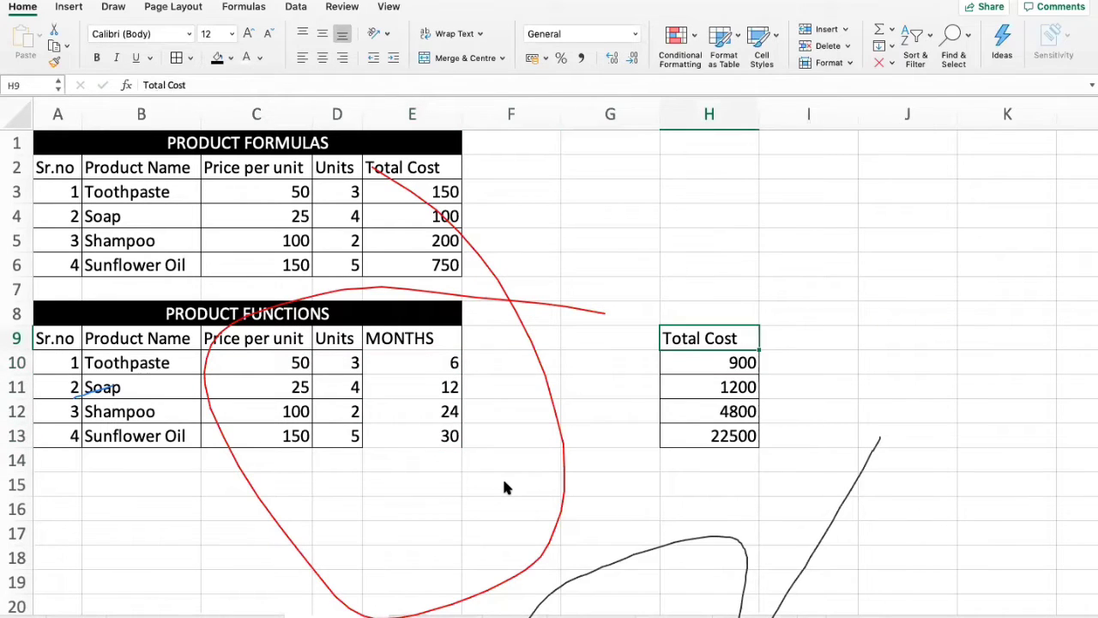
{"action": "key", "text": "Left"}
{"action": "key", "text": "Left"}
{"action": "key", "text": "Left"}
{"action": "key", "text": "Right"}
{"action": "key", "text": "Right"}
{"action": "key", "text": "Right"}
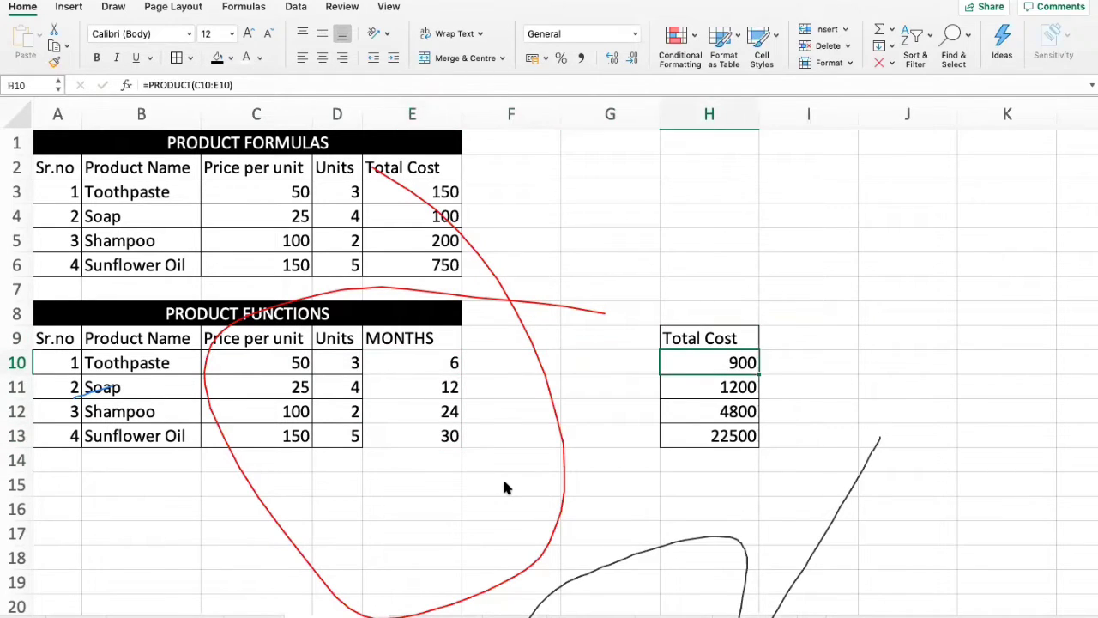
{"action": "type", "text": "=PR"}
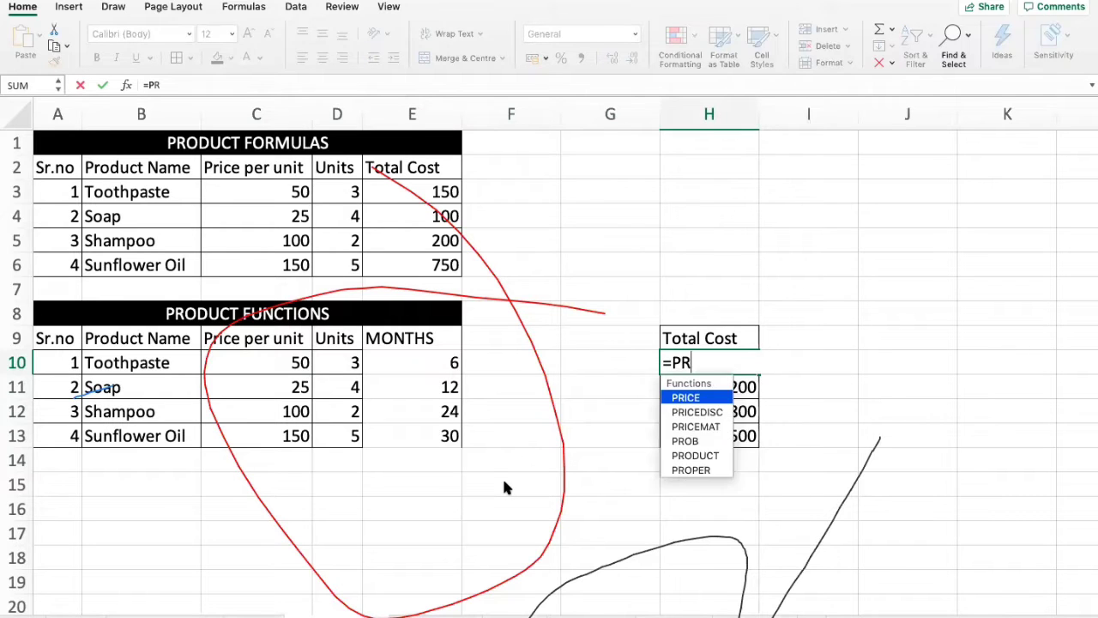
{"action": "type", "text": "ODUCT("}
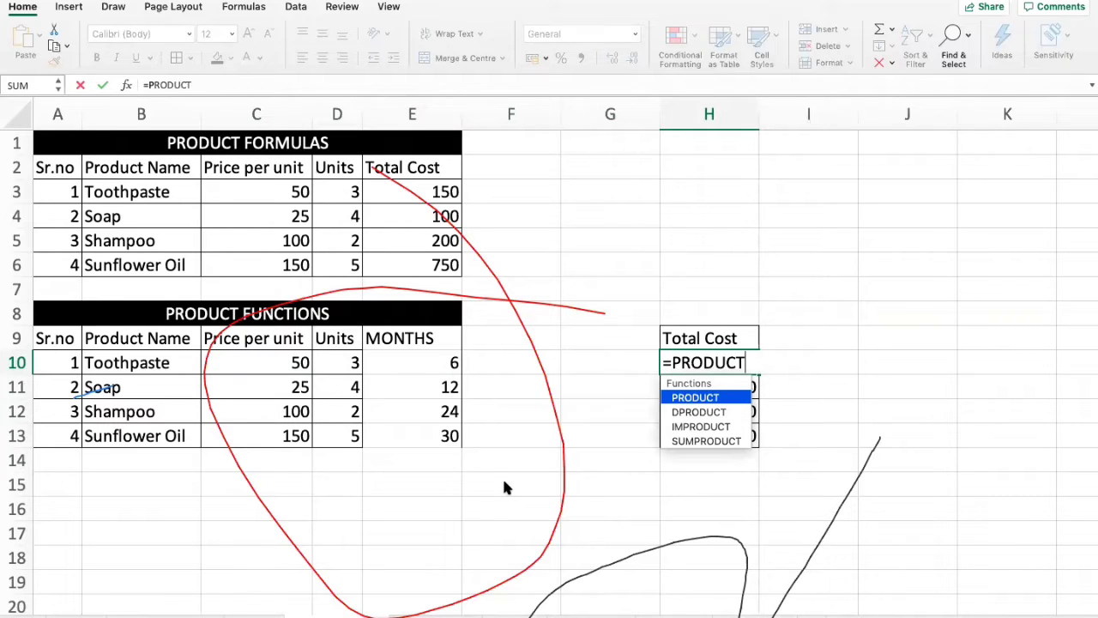
{"action": "key", "text": "Left"}
{"action": "key", "text": "Left"}
{"action": "key", "text": "Left"}
{"action": "key", "text": "Left"}
{"action": "key", "text": "Left"}
{"action": "key", "text": "shift+Right"}
{"action": "key", "text": "shift+Right"}
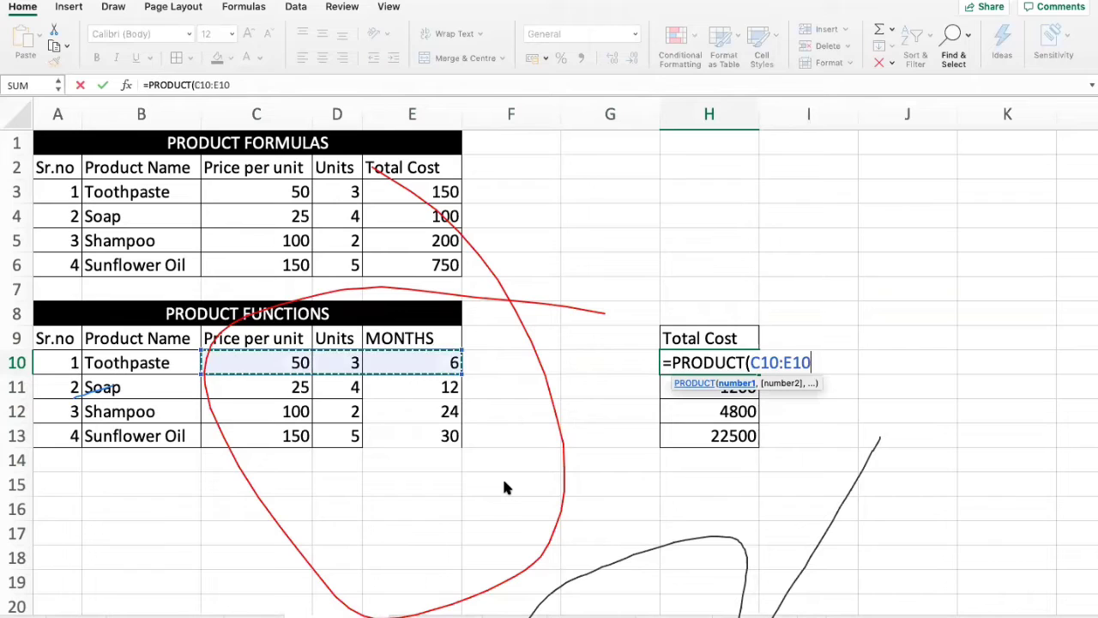
{"action": "type", "text": ")"}
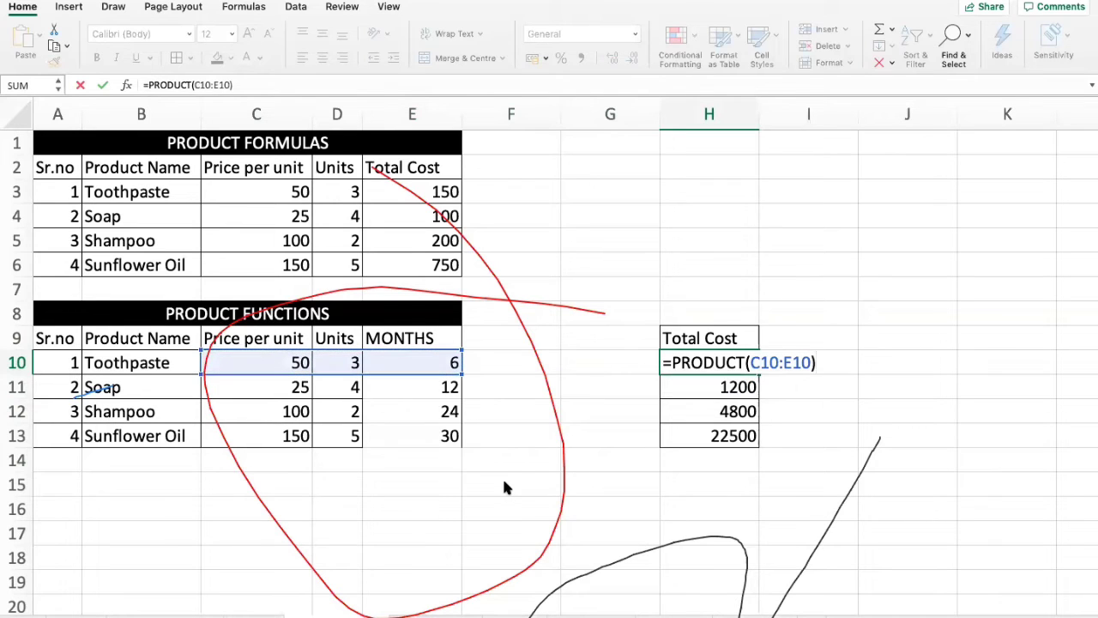
{"action": "key", "text": "Return"}
Copy the PRODUCT formula in H10 down through H13 for the other products.
{"action": "key", "text": "Up"}
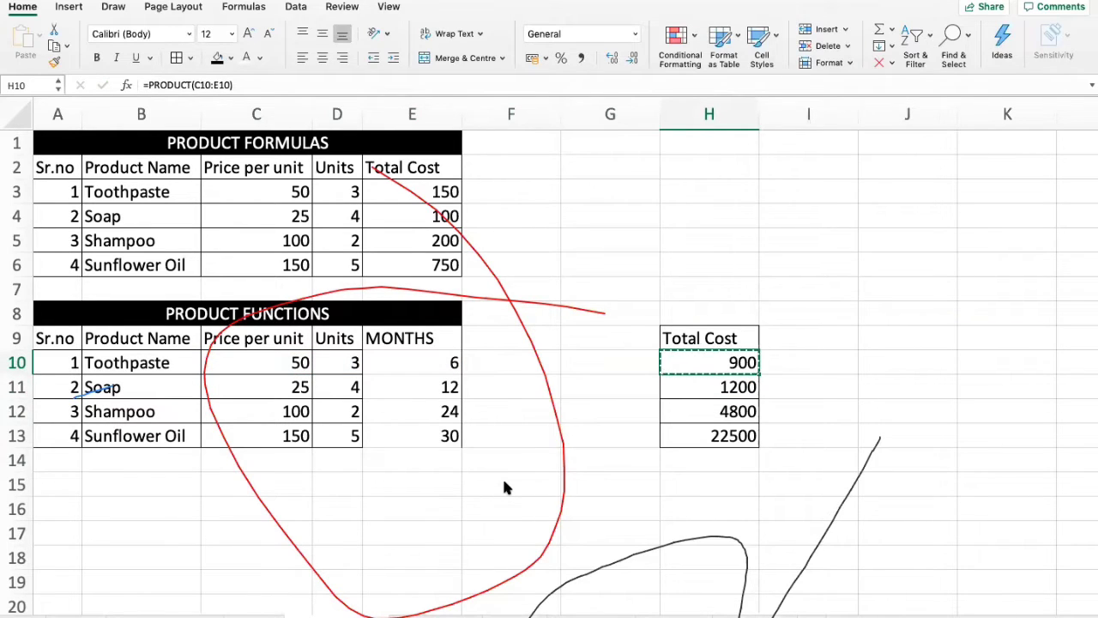
{"action": "key", "text": "shift+Down"}
{"action": "key", "text": "shift+Down"}
{"action": "key", "text": "shift+Down"}
{"action": "key", "text": "super+c"}
{"action": "key", "text": "super+v"}
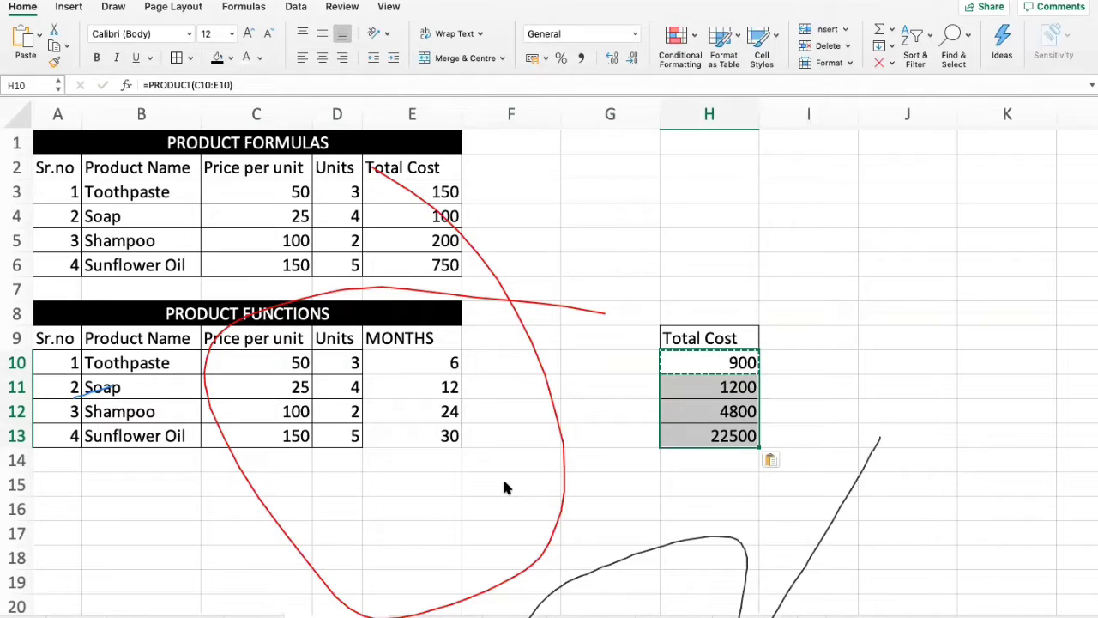
{"action": "key", "text": "Escape"}
{"action": "key", "text": "Up"}
{"action": "key", "text": "Down"}
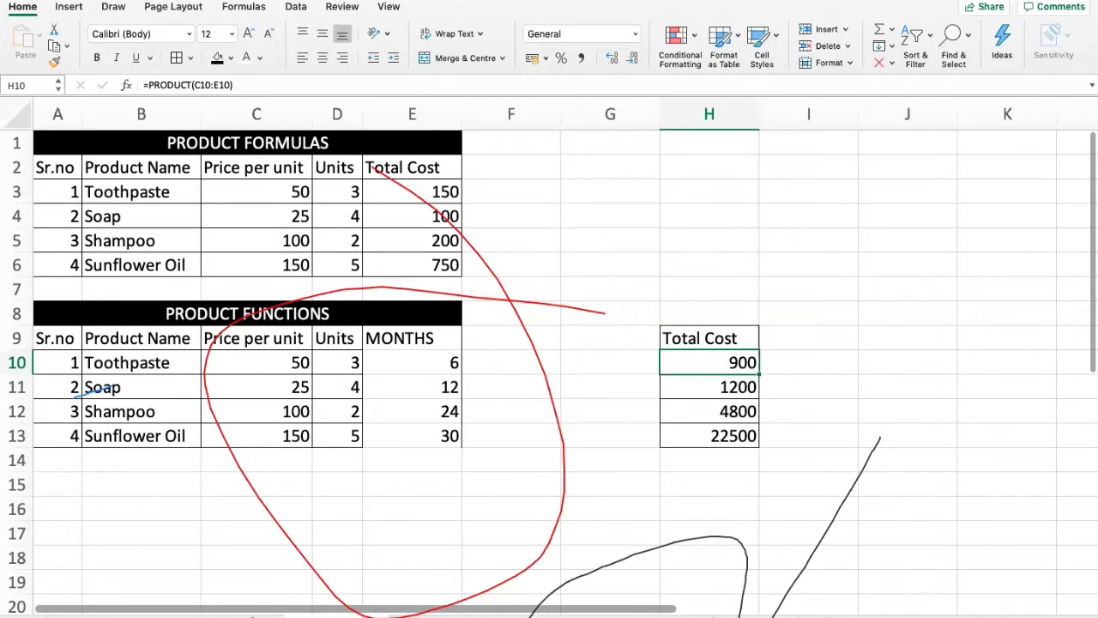
Review the PRODUCT FORMULAS table on the MULTIPLICATION sheet: the Toothpaste total cost formula, product names, unit prices and units.
{"action": "left_click", "coordinate": [253, 614]}
{"action": "left_click", "coordinate": [327, 616]}
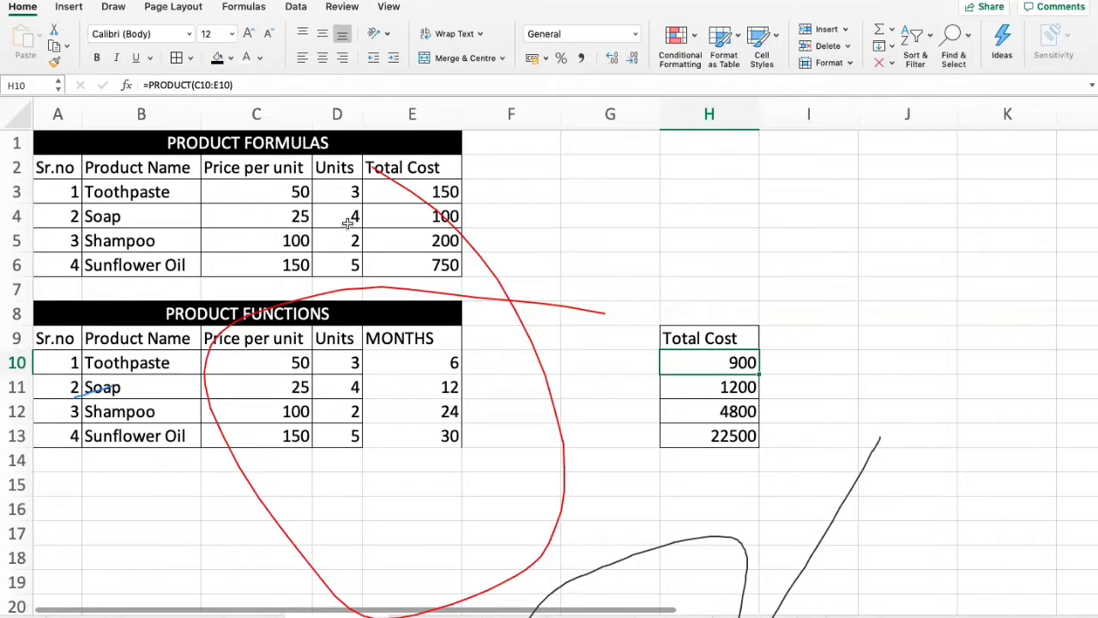
{"action": "left_click", "coordinate": [211, 185]}
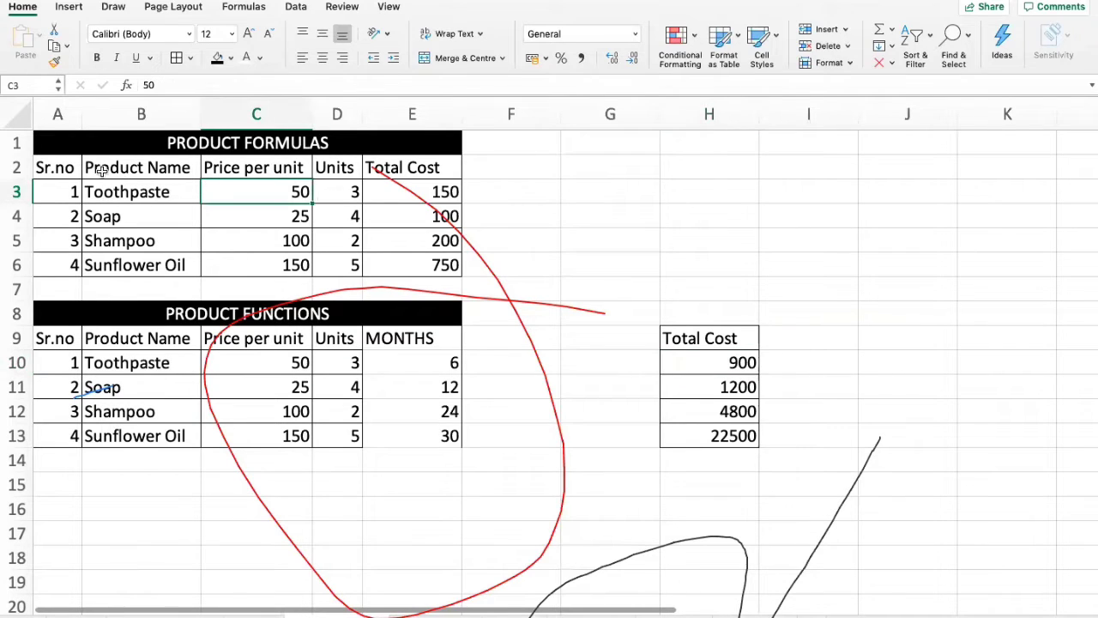
{"action": "left_click", "coordinate": [392, 185]}
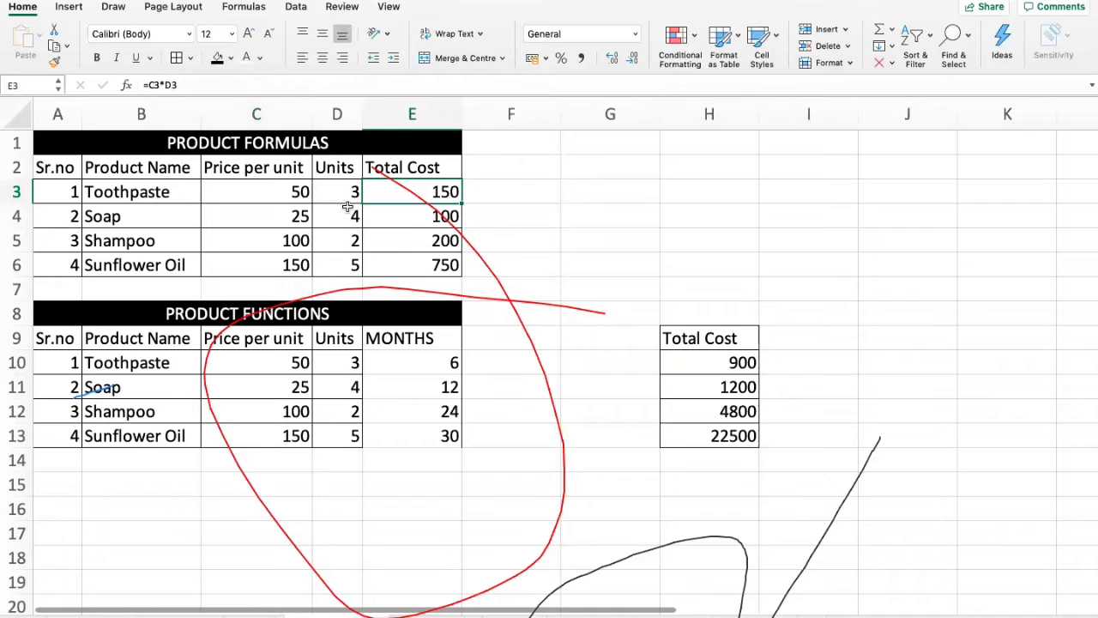
{"action": "left_click_drag", "start_coordinate": [188, 185], "coordinate": [182, 262]}
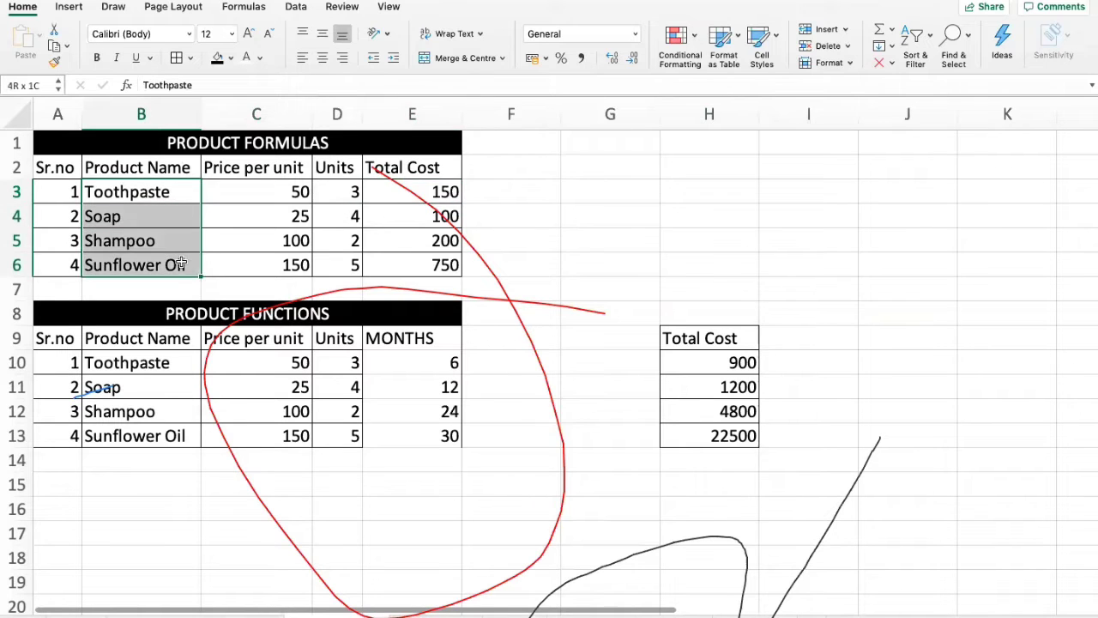
{"action": "left_click_drag", "start_coordinate": [290, 188], "coordinate": [290, 265]}
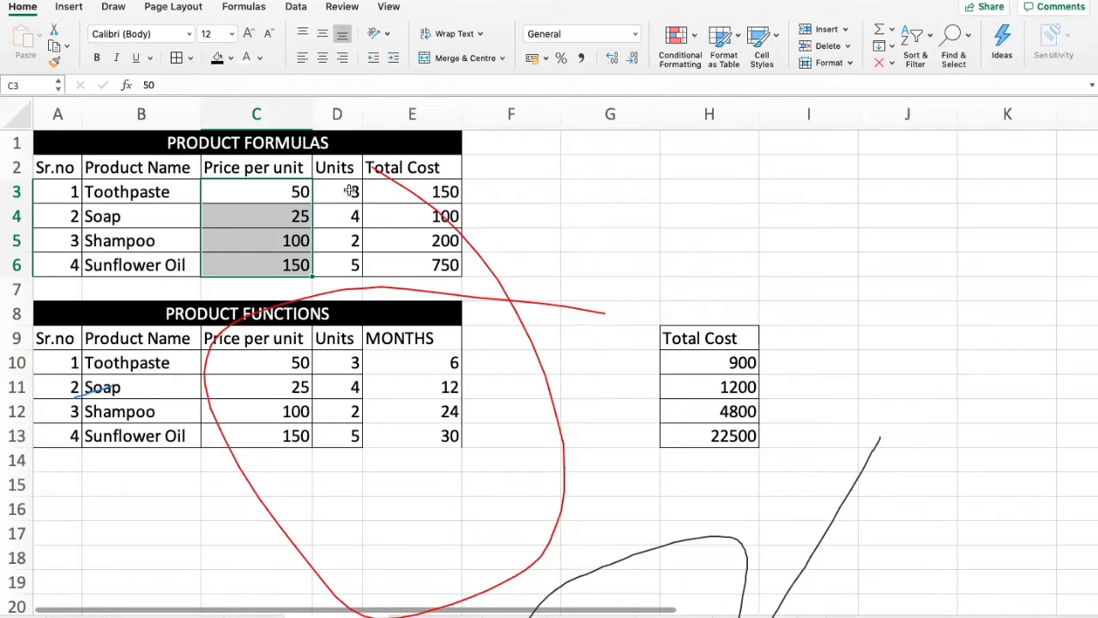
{"action": "left_click_drag", "start_coordinate": [354, 189], "coordinate": [352, 254]}
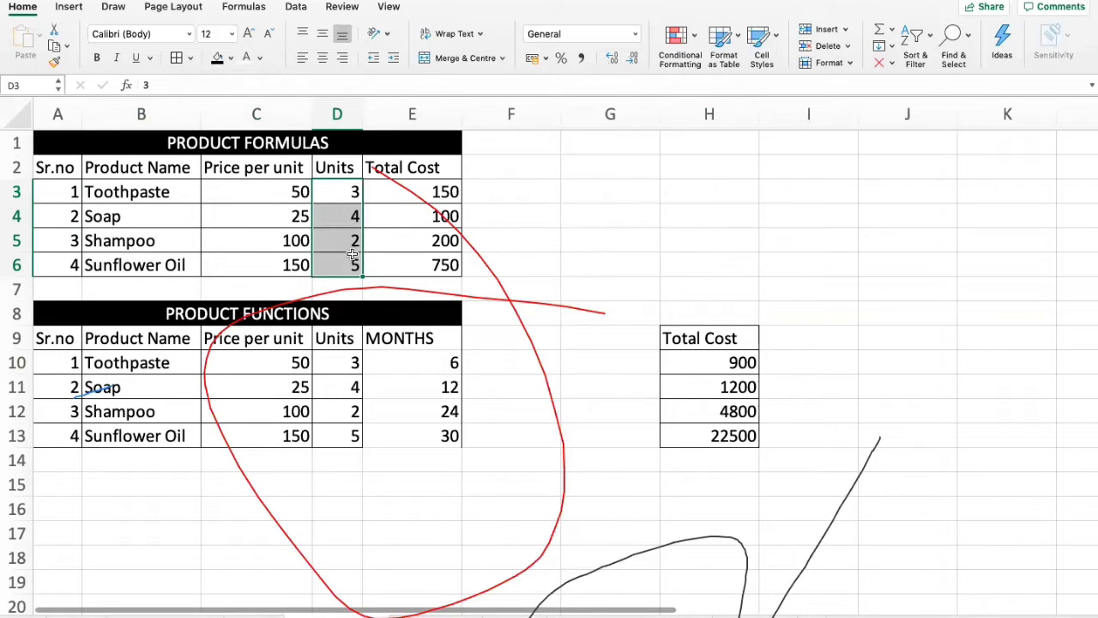
Clear the Total Cost formulas in E3:E6 of the PRODUCT FORMULAS table.
{"action": "left_click_drag", "start_coordinate": [445, 194], "coordinate": [442, 273]}
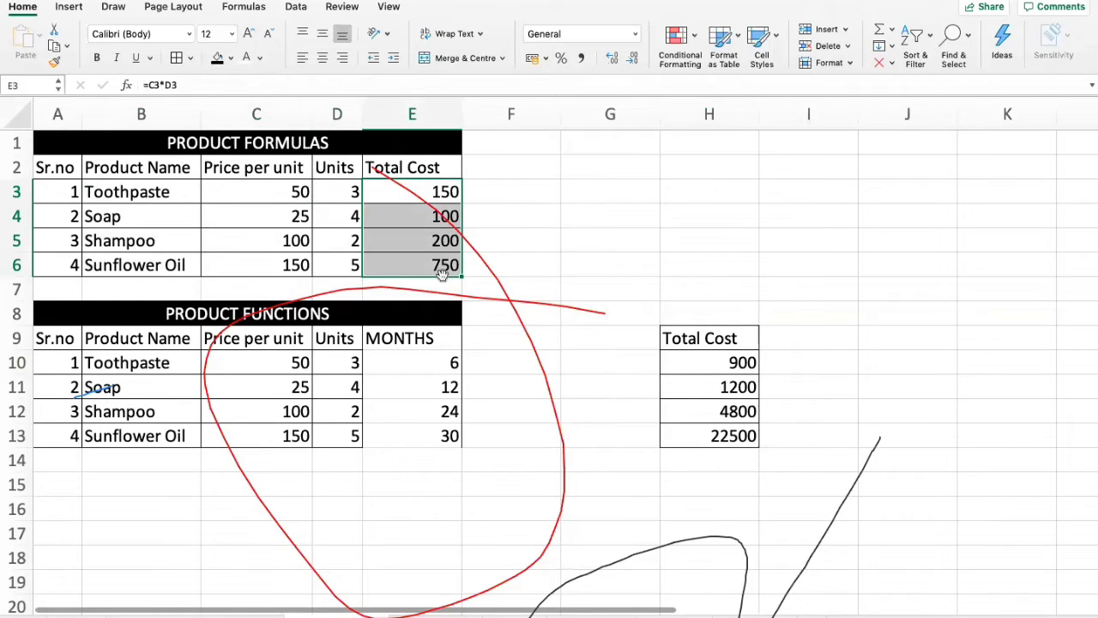
{"action": "key", "text": "Delete"}
{"action": "type", "text": "\\"}
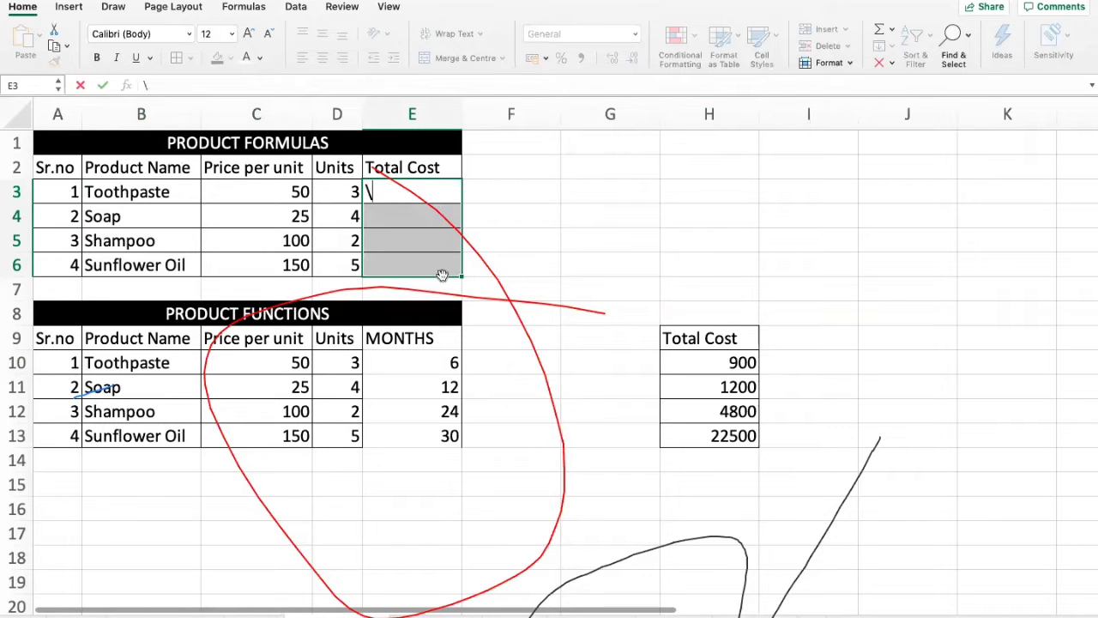
{"action": "key", "text": "BackSpace"}
{"action": "key", "text": "Return"}
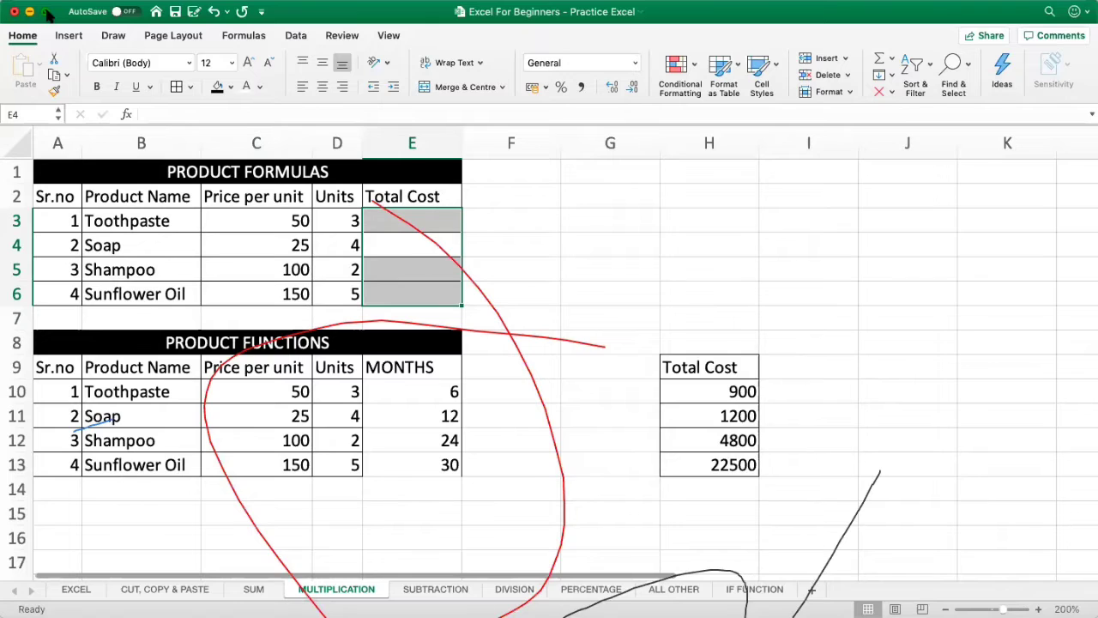
Enter the formula =C3*D3 in E3 for the Toothpaste total cost.
{"action": "left_click", "coordinate": [417, 187]}
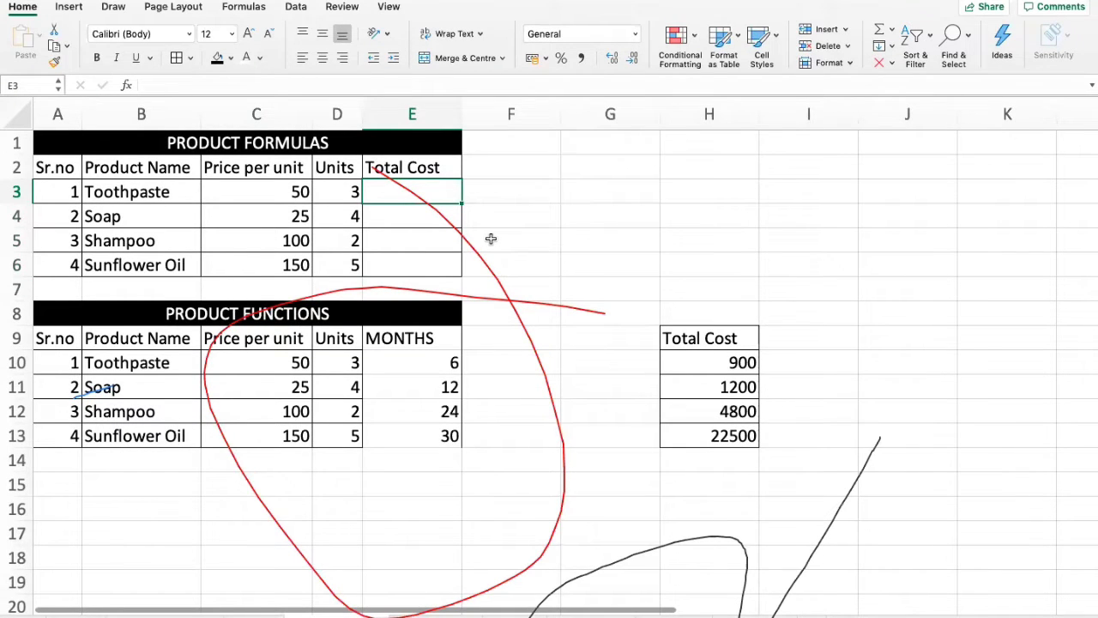
{"action": "type", "text": "="}
{"action": "key", "text": "Left"}
{"action": "key", "text": "Left"}
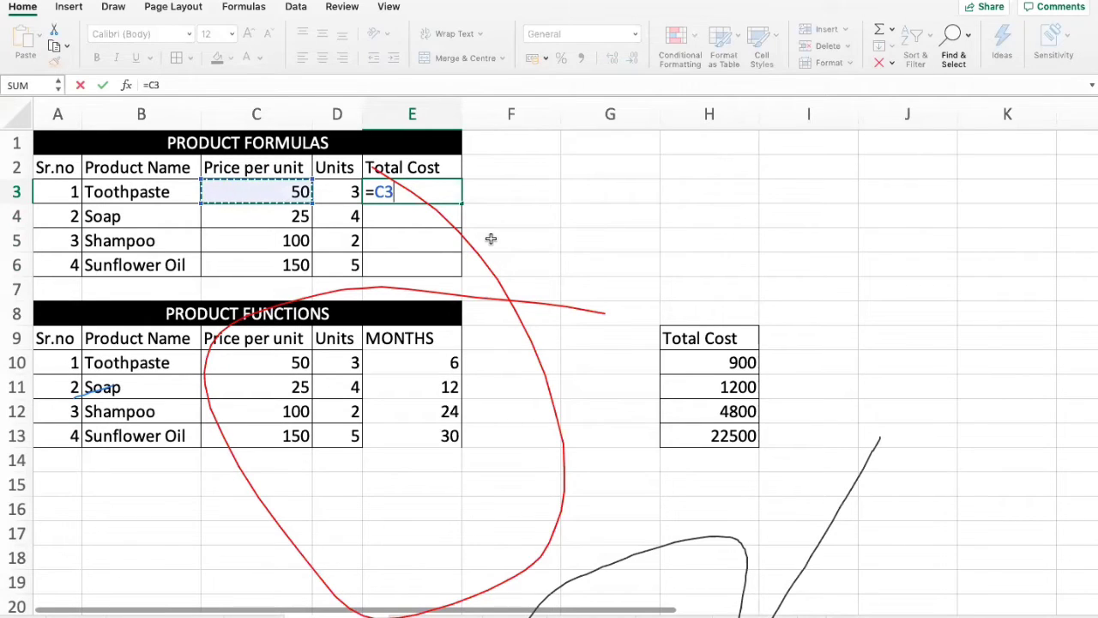
{"action": "type", "text": "*"}
{"action": "key", "text": "Left"}
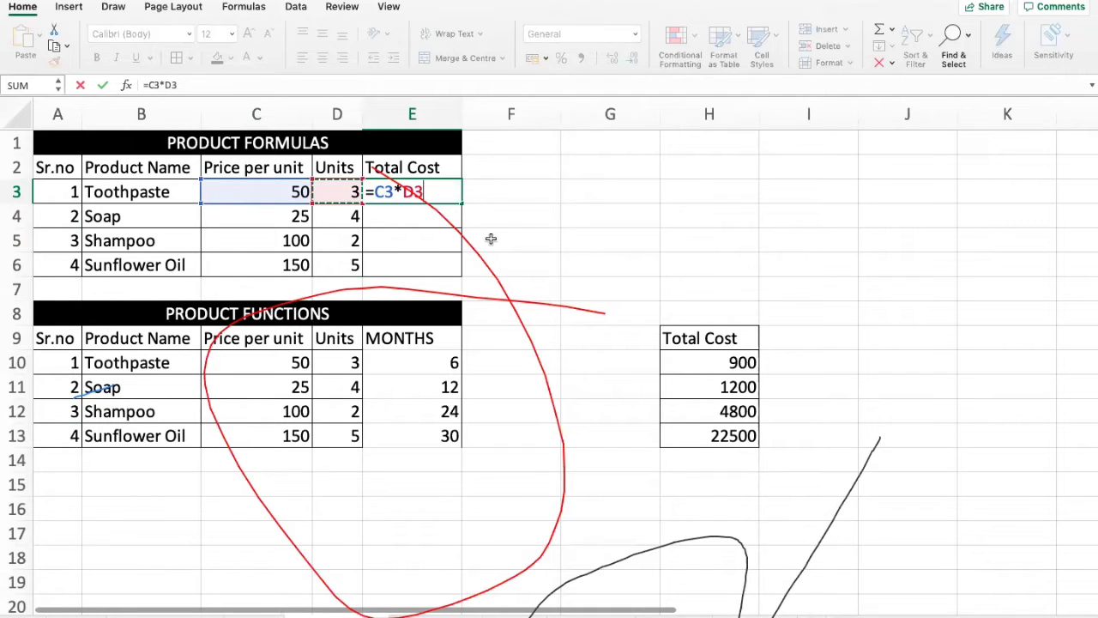
{"action": "key", "text": "Return"}
Copy the multiplication formula in E3 down through E6 for the remaining products.
{"action": "key", "text": "Up"}
{"action": "key", "text": "super+c"}
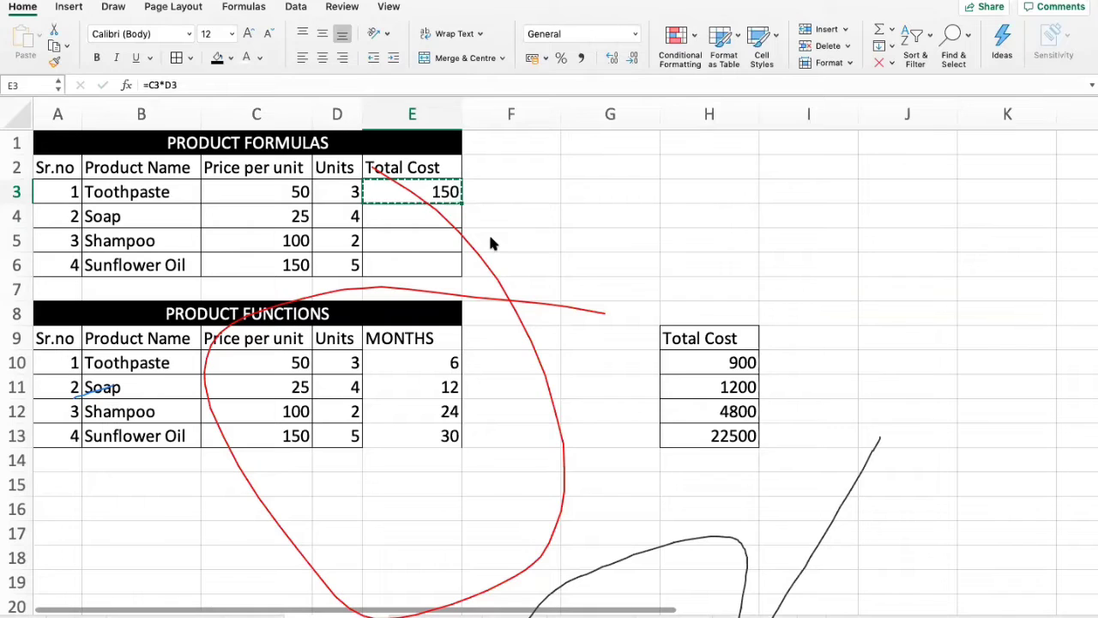
{"action": "key", "text": "shift+Down"}
{"action": "key", "text": "shift+Down"}
{"action": "key", "text": "shift+Down"}
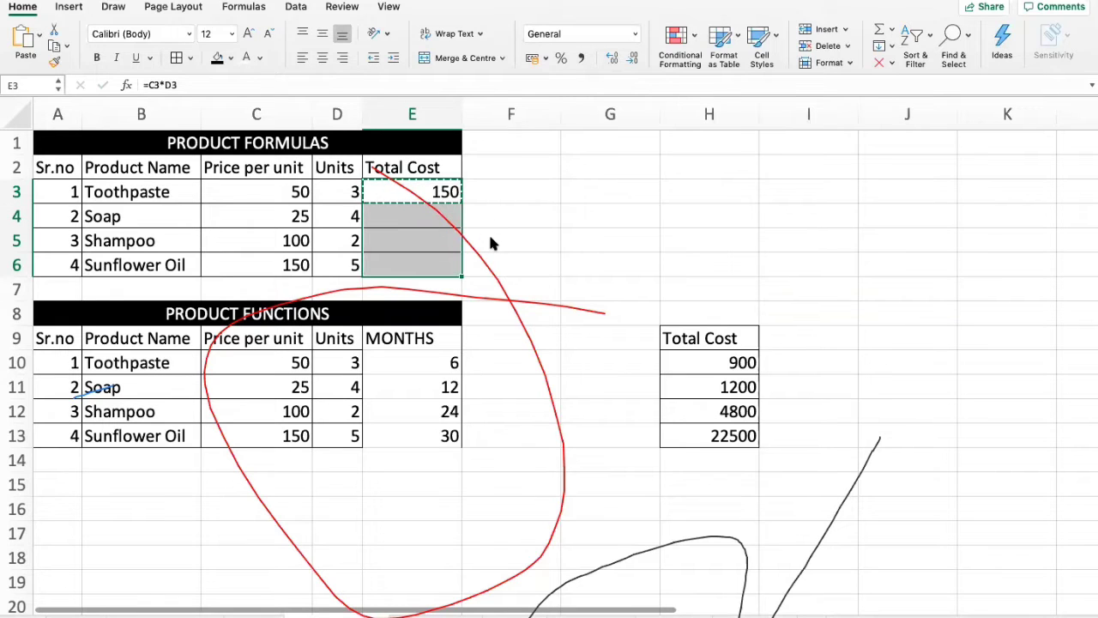
{"action": "key", "text": "super+v"}
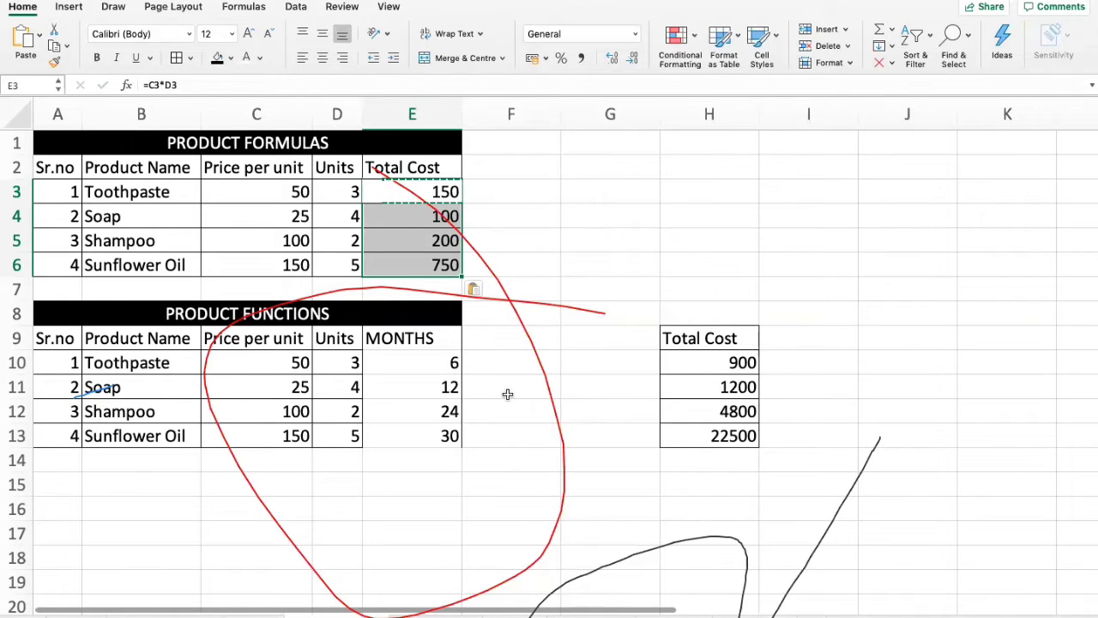
On the SUBTRACTION sheet, merge and centre the Income heading across A1:B1 and the Expenses heading across C1:D1.
{"action": "left_click", "coordinate": [428, 616]}
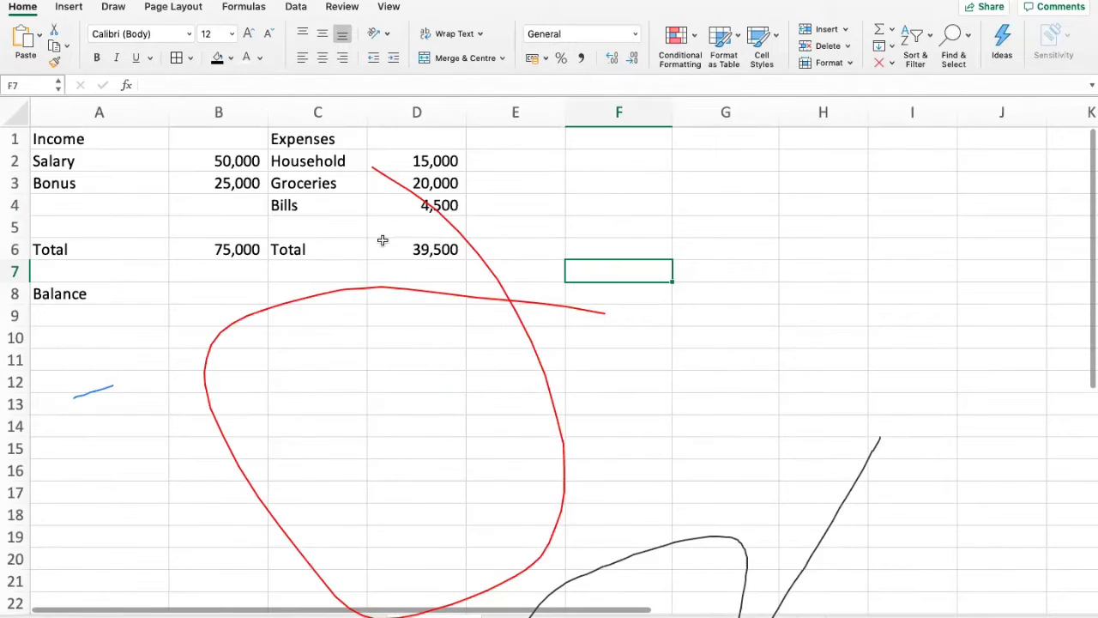
{"action": "left_click", "coordinate": [207, 190]}
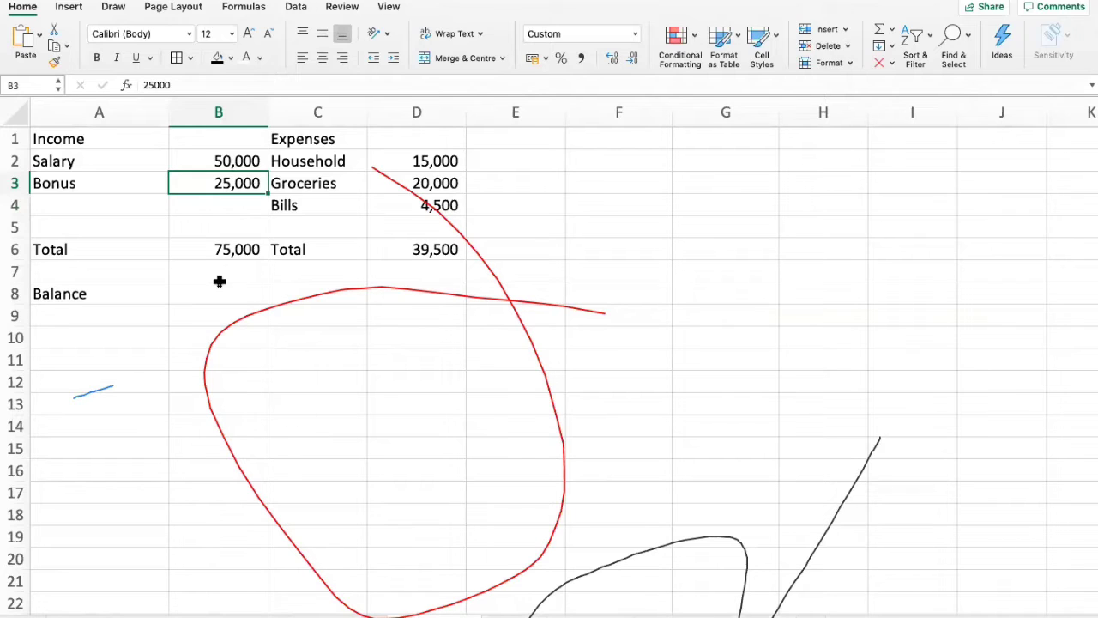
{"action": "left_click_drag", "start_coordinate": [100, 137], "coordinate": [203, 128]}
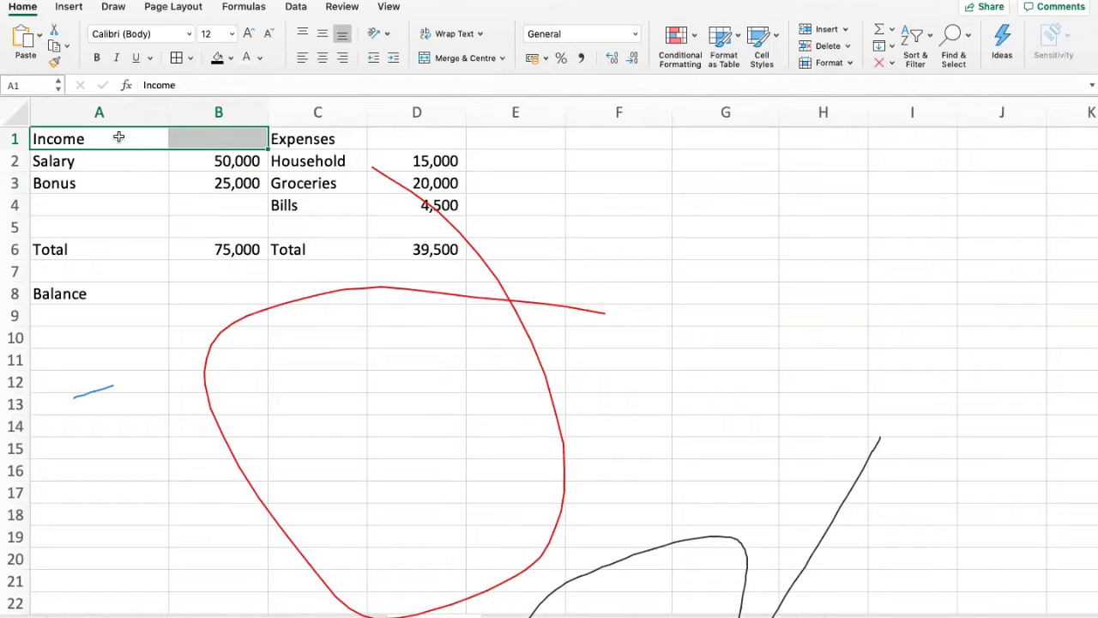
{"action": "left_click_drag", "start_coordinate": [117, 140], "coordinate": [185, 137]}
{"action": "left_click", "coordinate": [430, 60]}
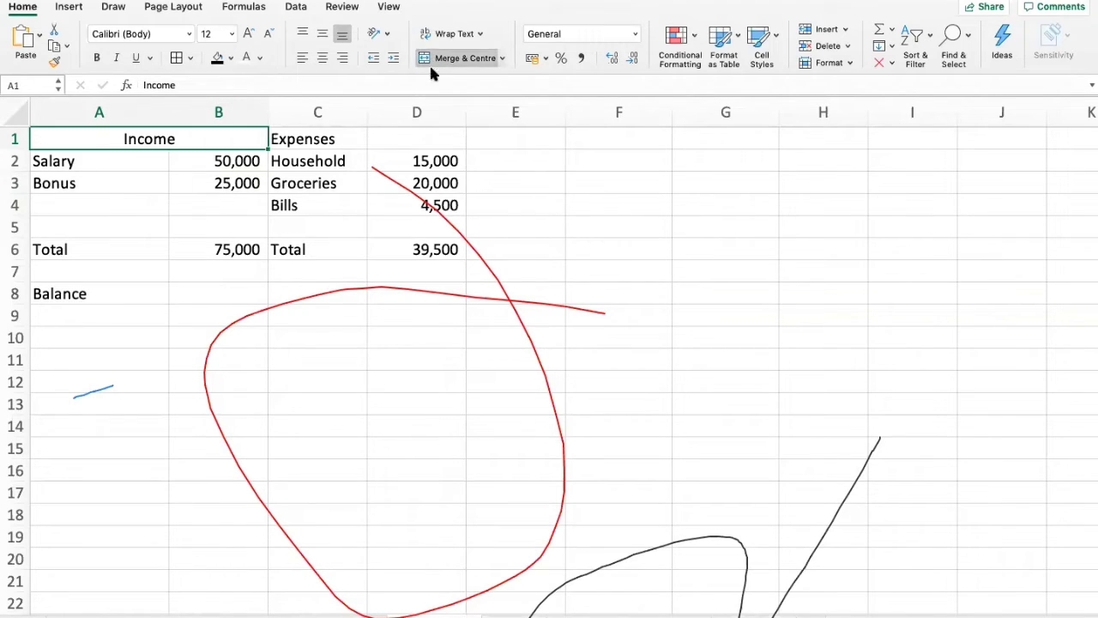
{"action": "left_click_drag", "start_coordinate": [337, 141], "coordinate": [403, 132]}
{"action": "left_click", "coordinate": [463, 58]}
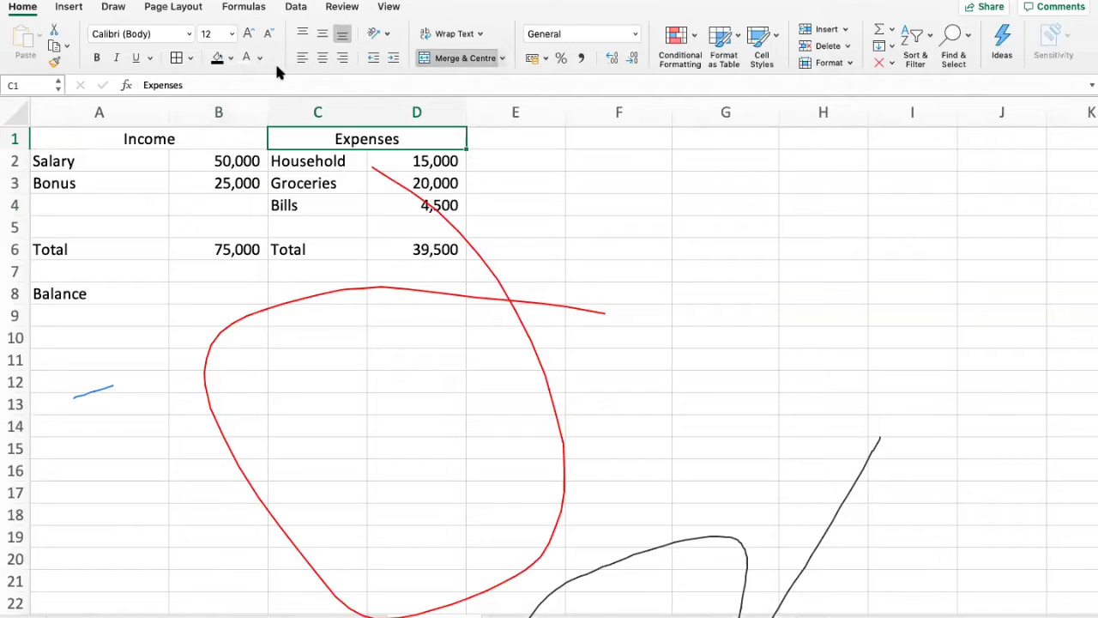
Format the Income and Expenses headings in row 1 with a black fill and white text.
{"action": "left_click_drag", "start_coordinate": [172, 138], "coordinate": [281, 133]}
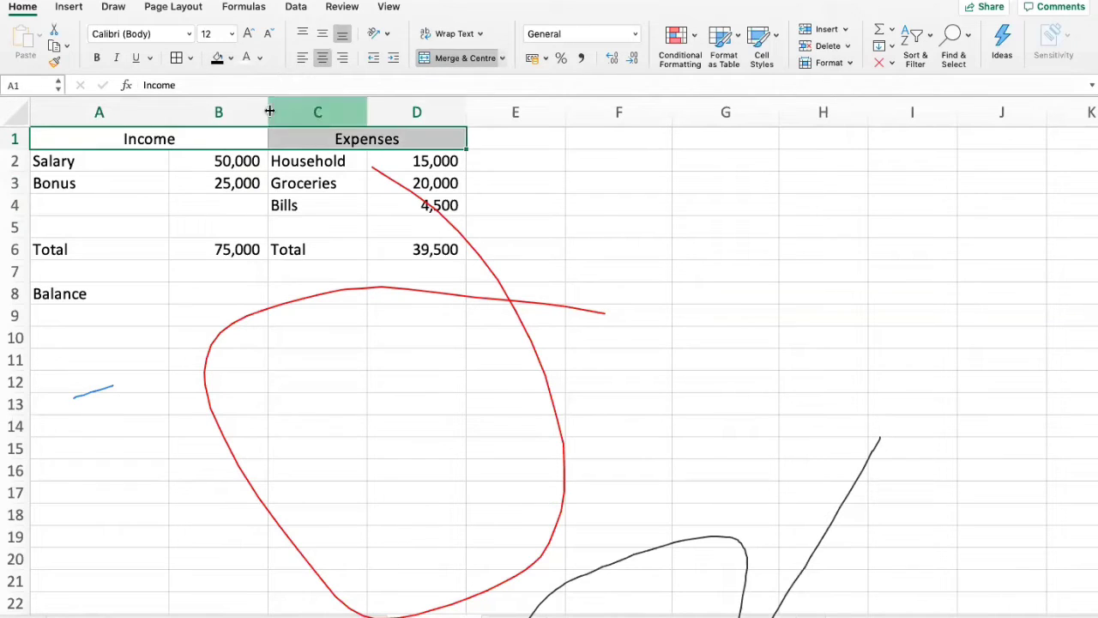
{"action": "left_click", "coordinate": [217, 60]}
{"action": "left_click", "coordinate": [247, 62]}
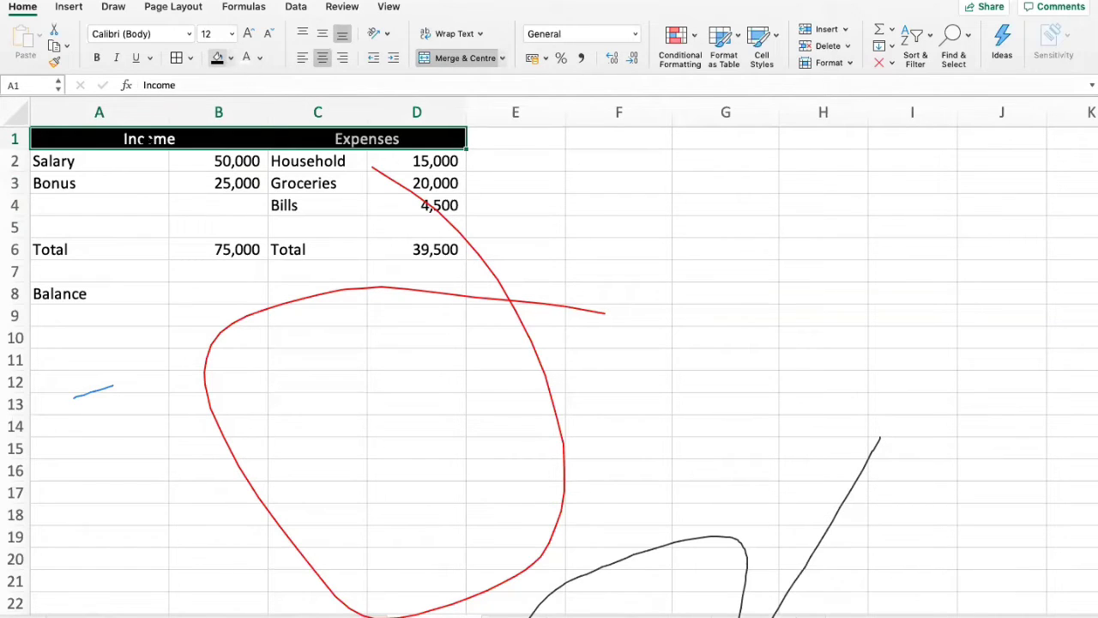
Apply all borders to the table A1:D8, and merge and centre the Balance label across A8:C8.
{"action": "left_click_drag", "start_coordinate": [129, 139], "coordinate": [402, 289]}
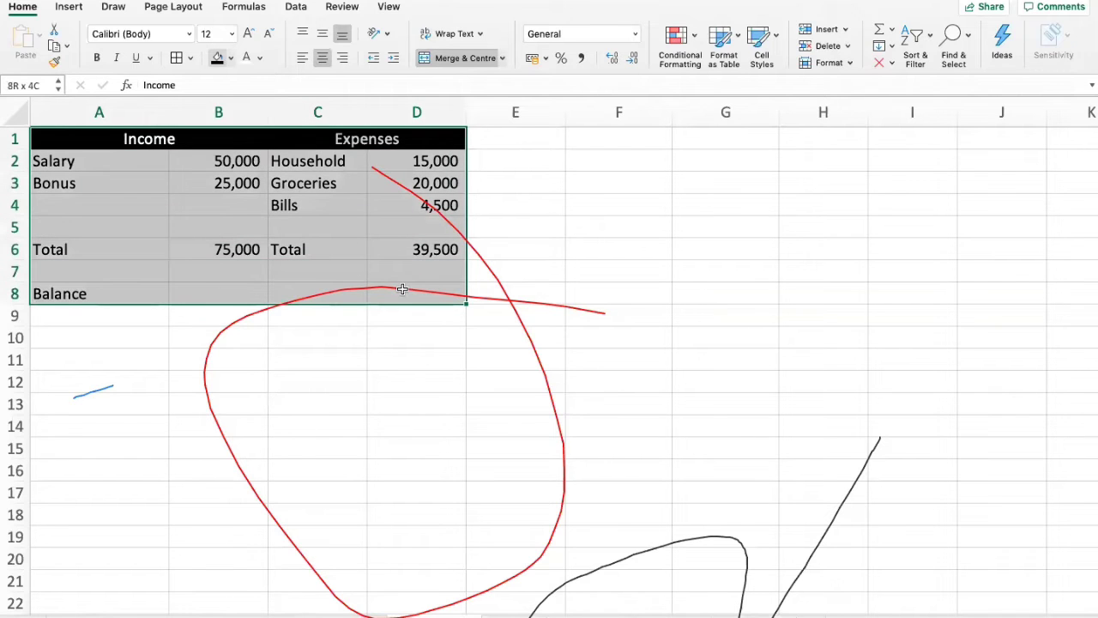
{"action": "left_click", "coordinate": [174, 60]}
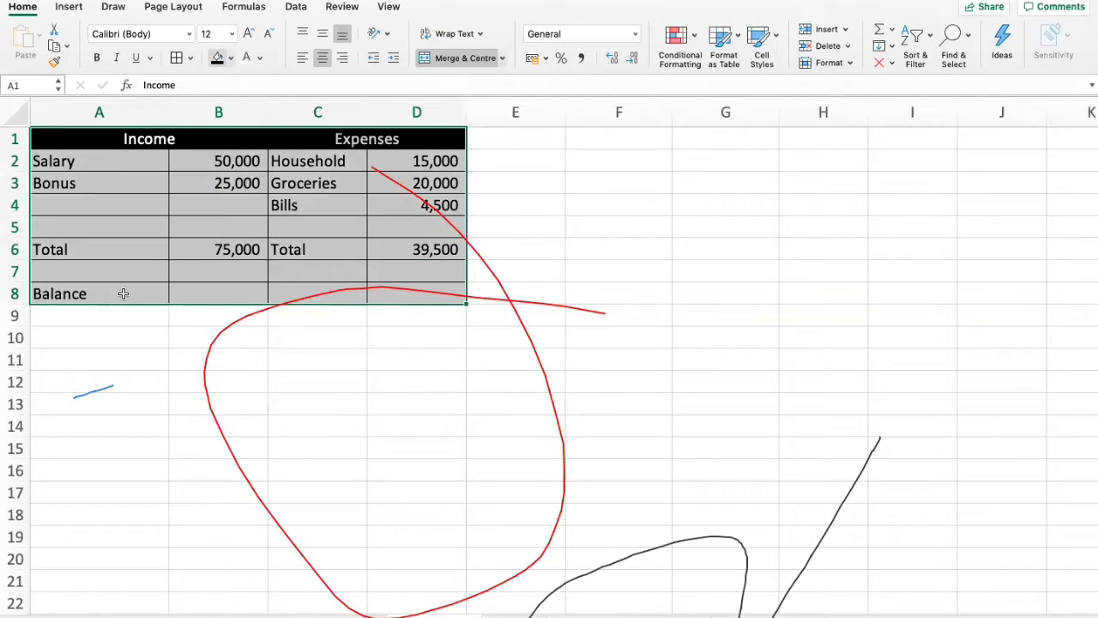
{"action": "left_click_drag", "start_coordinate": [125, 293], "coordinate": [282, 294]}
{"action": "left_click", "coordinate": [434, 58]}
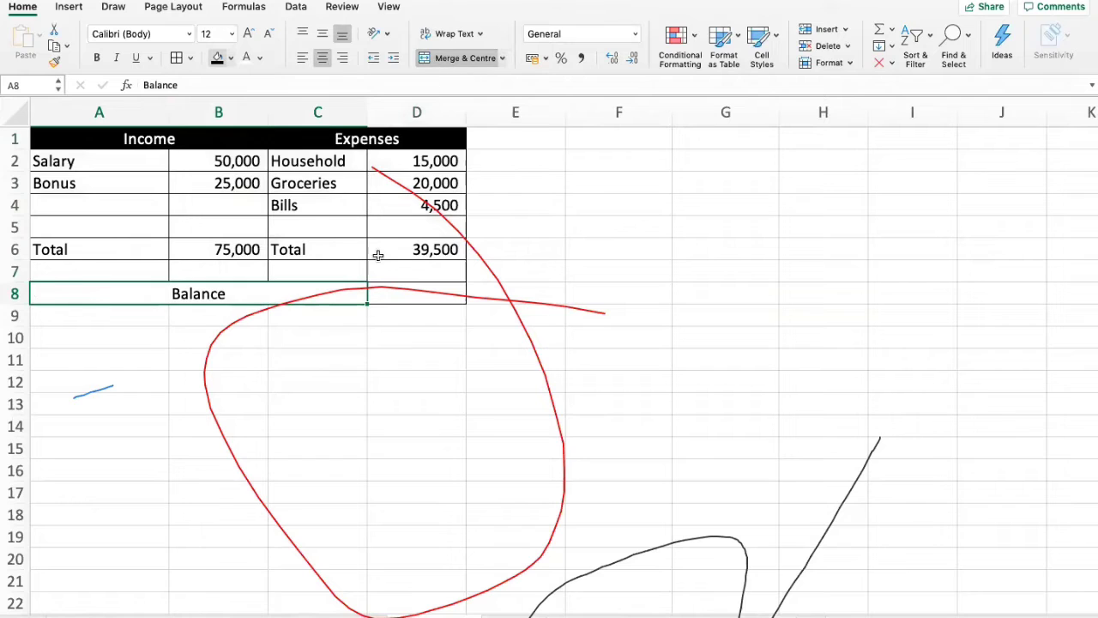
{"action": "left_click", "coordinate": [226, 244]}
{"action": "left_click", "coordinate": [237, 181]}
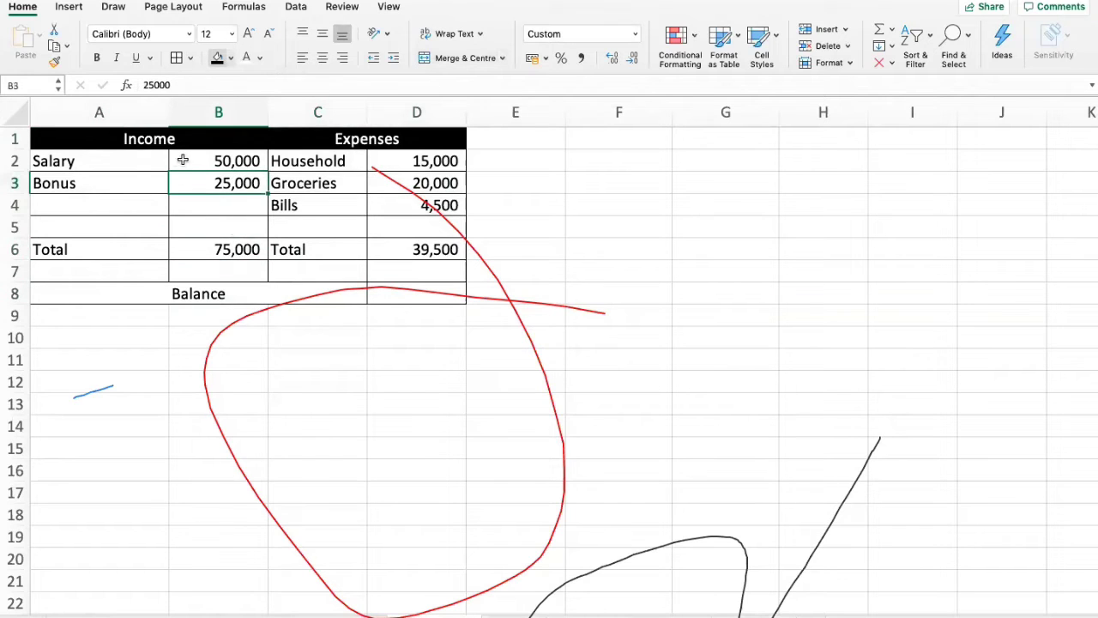
Examine the income and expenses table, including its Salary and Bonus entries and the Expenses columns.
{"action": "left_click_drag", "start_coordinate": [114, 144], "coordinate": [232, 292]}
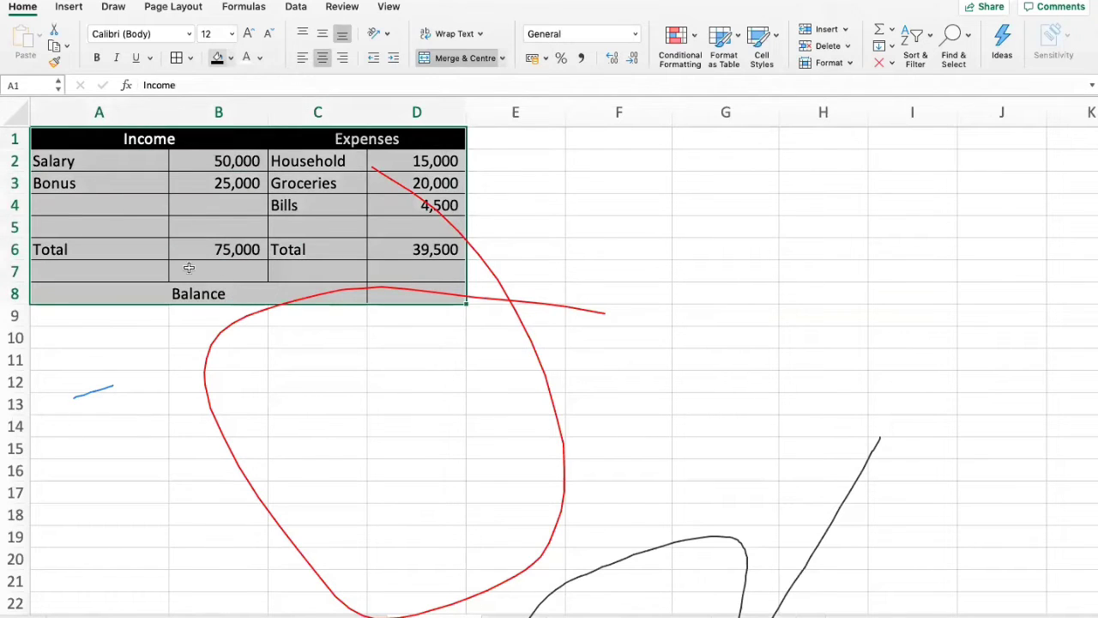
{"action": "left_click", "coordinate": [85, 165]}
{"action": "left_click_drag", "start_coordinate": [223, 111], "coordinate": [154, 111]}
{"action": "left_click_drag", "start_coordinate": [343, 108], "coordinate": [409, 98]}
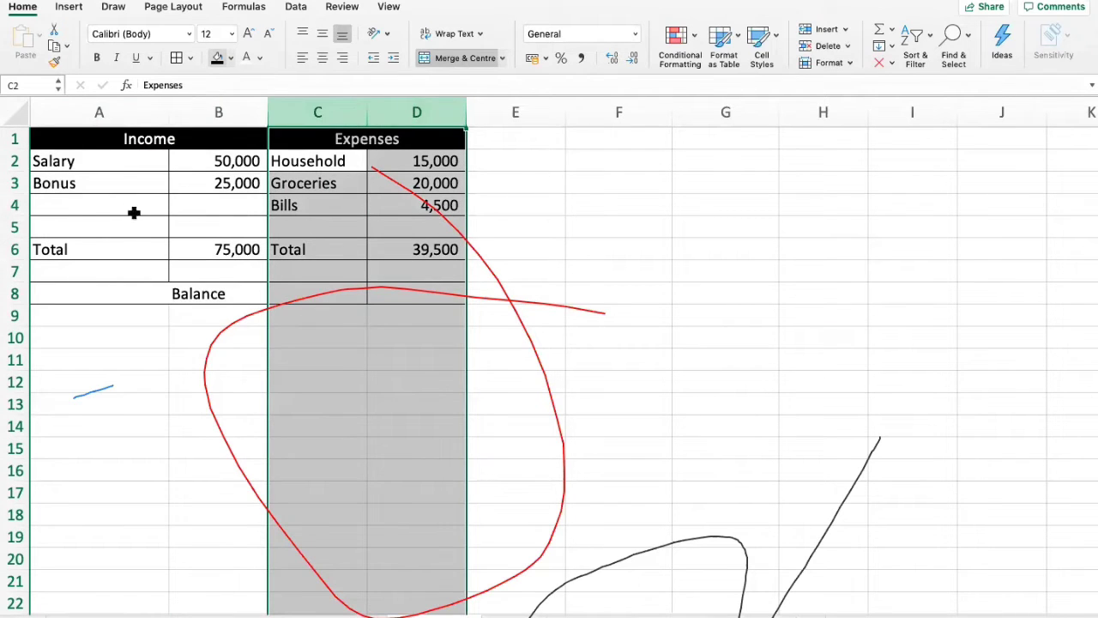
{"action": "left_click", "coordinate": [116, 175]}
{"action": "left_click", "coordinate": [220, 164]}
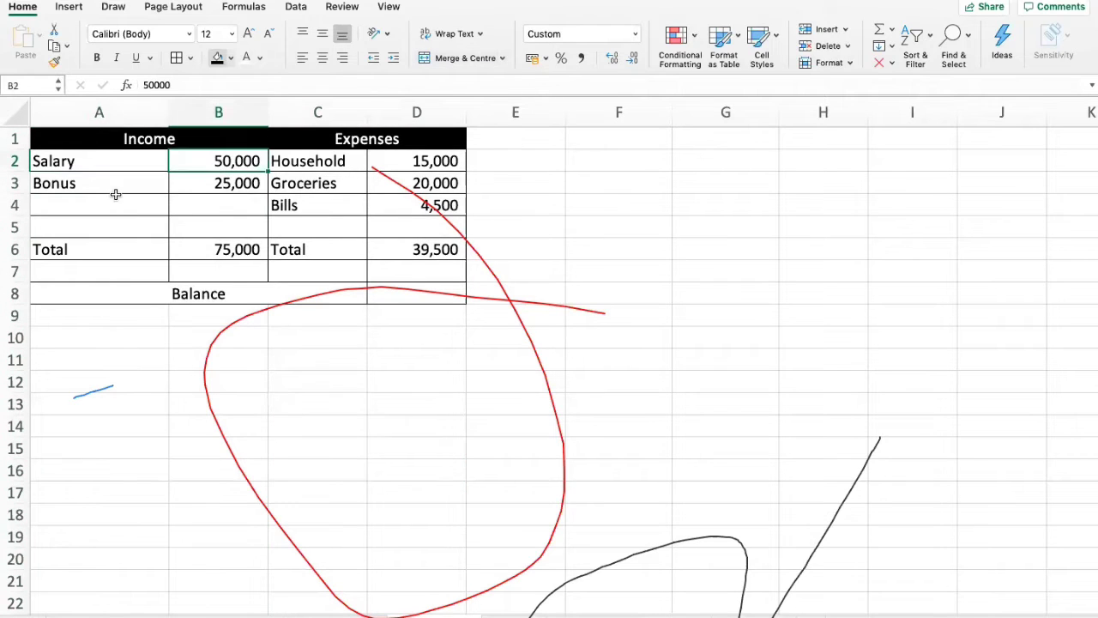
{"action": "left_click", "coordinate": [115, 196]}
{"action": "left_click", "coordinate": [129, 183]}
{"action": "left_click", "coordinate": [220, 183]}
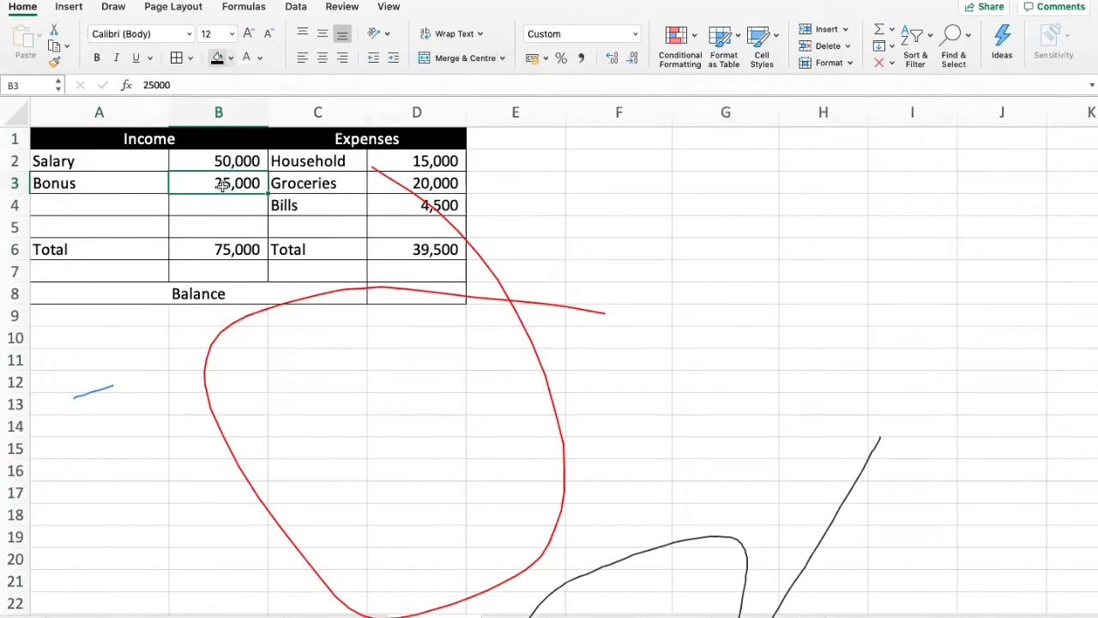
Inspect the SUM formulas behind the income total in B6 and the expenses total in D6.
{"action": "left_click", "coordinate": [221, 249]}
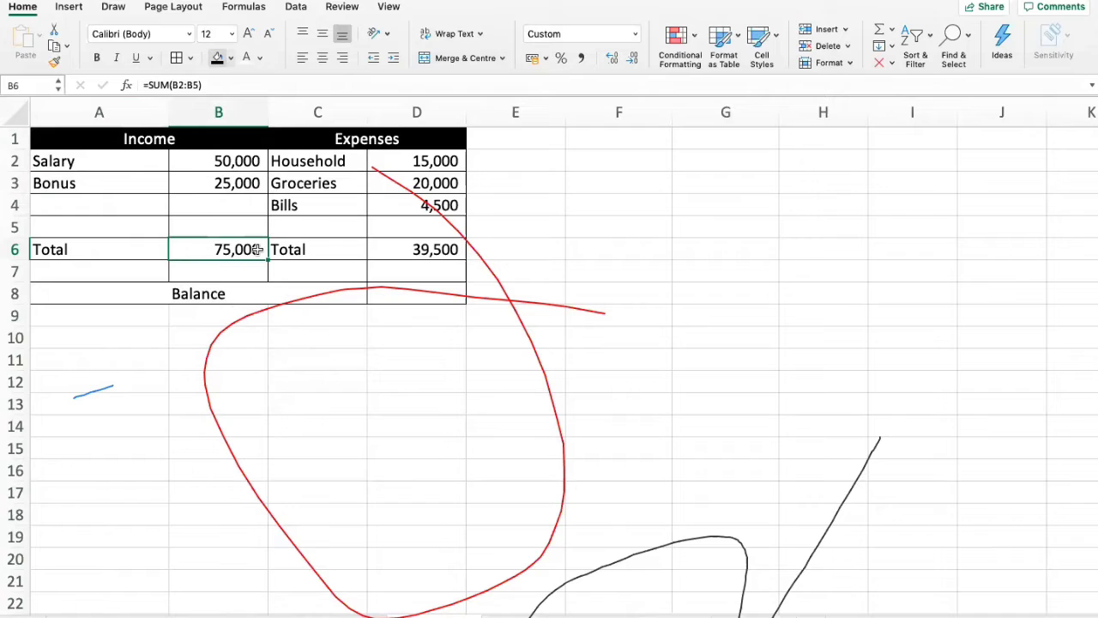
{"action": "double_click", "coordinate": [259, 250]}
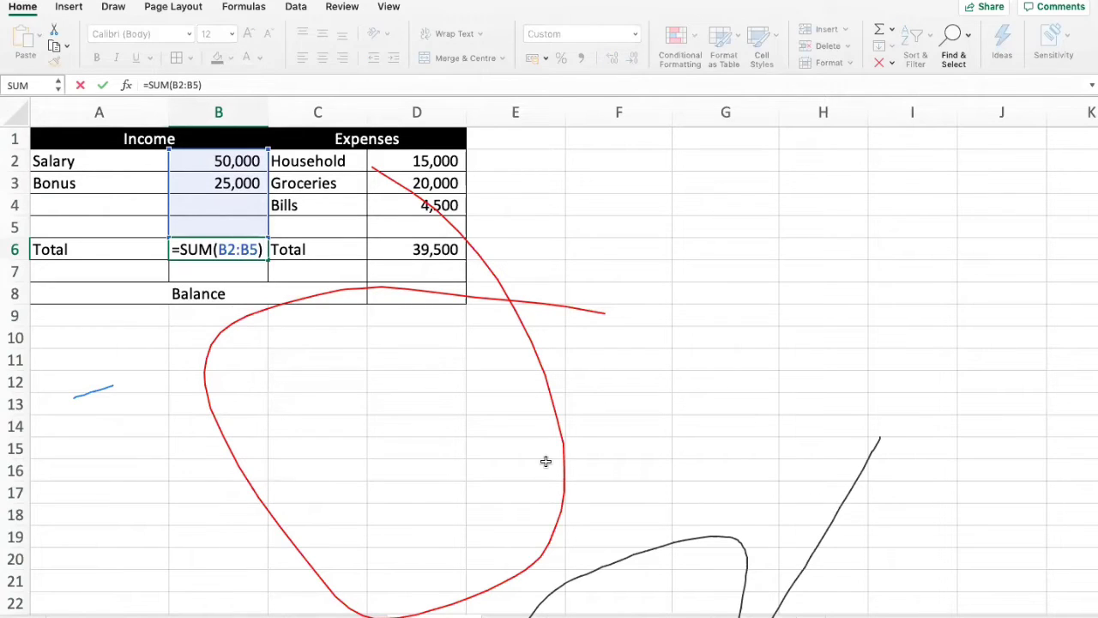
{"action": "key", "text": "Escape"}
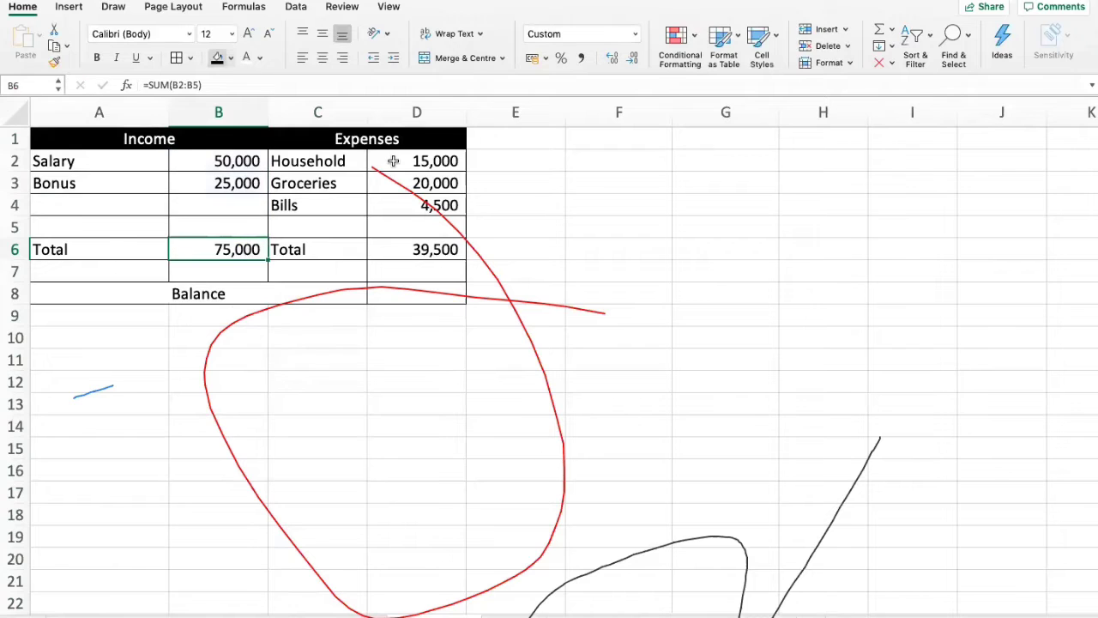
{"action": "left_click", "coordinate": [393, 160]}
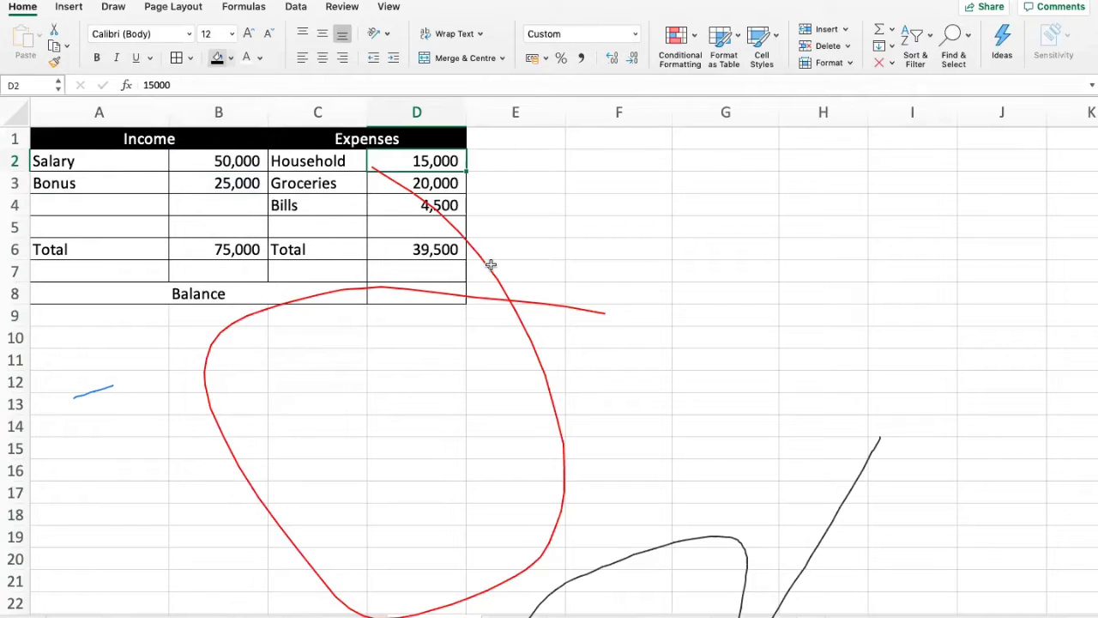
{"action": "left_click", "coordinate": [443, 248]}
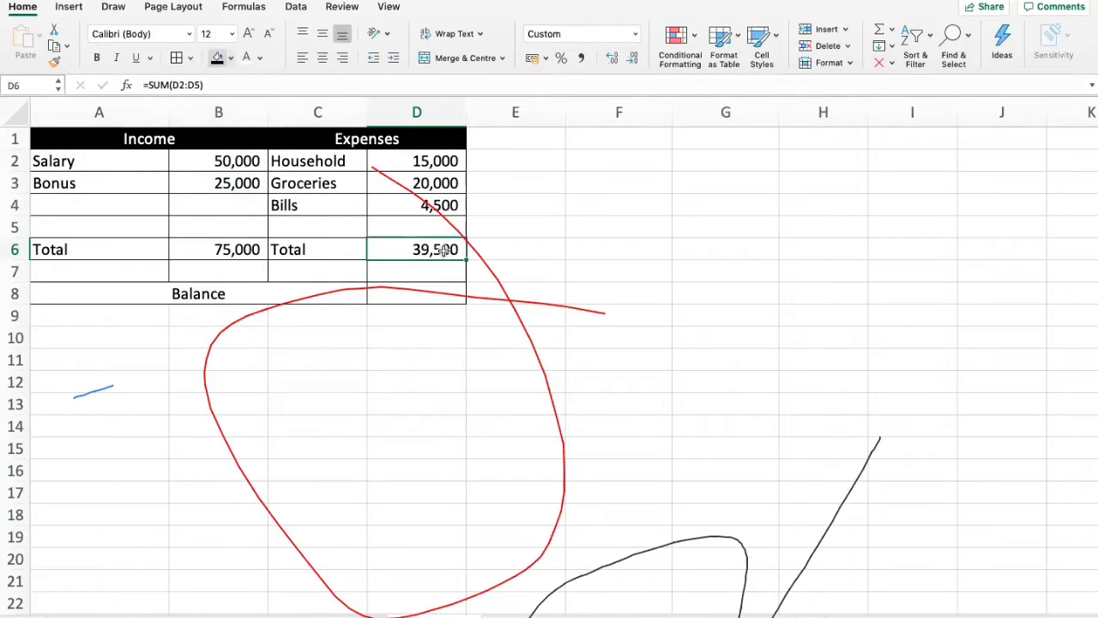
{"action": "double_click", "coordinate": [443, 248]}
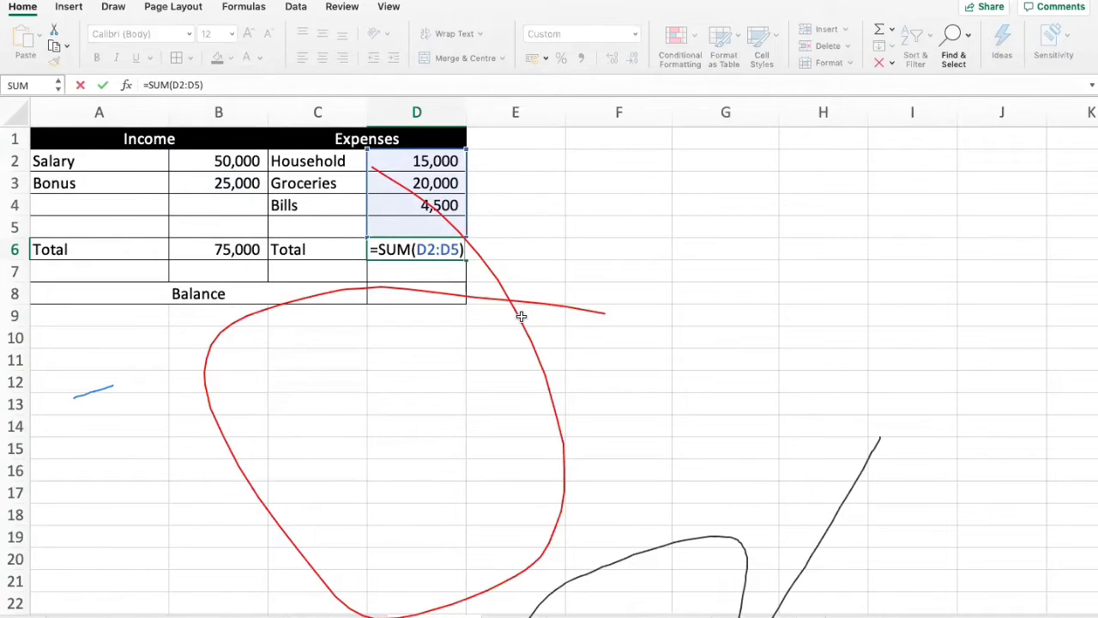
{"action": "key", "text": "Escape"}
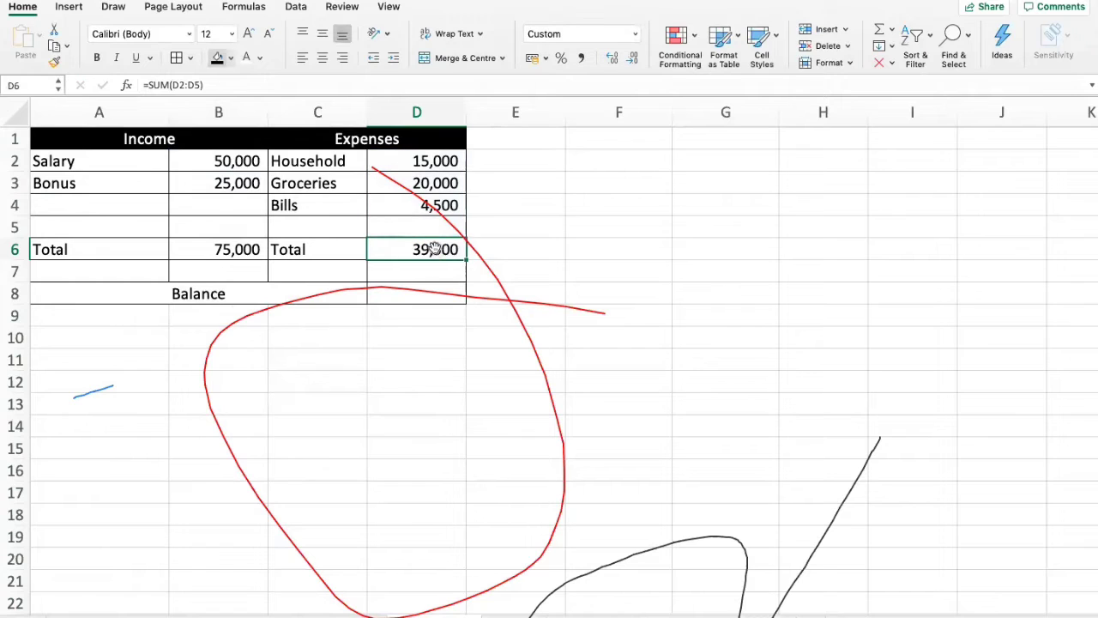
Calculate the Balance in D8 by subtracting total expenses from total income with the formula =B6-D6.
{"action": "left_click", "coordinate": [178, 293]}
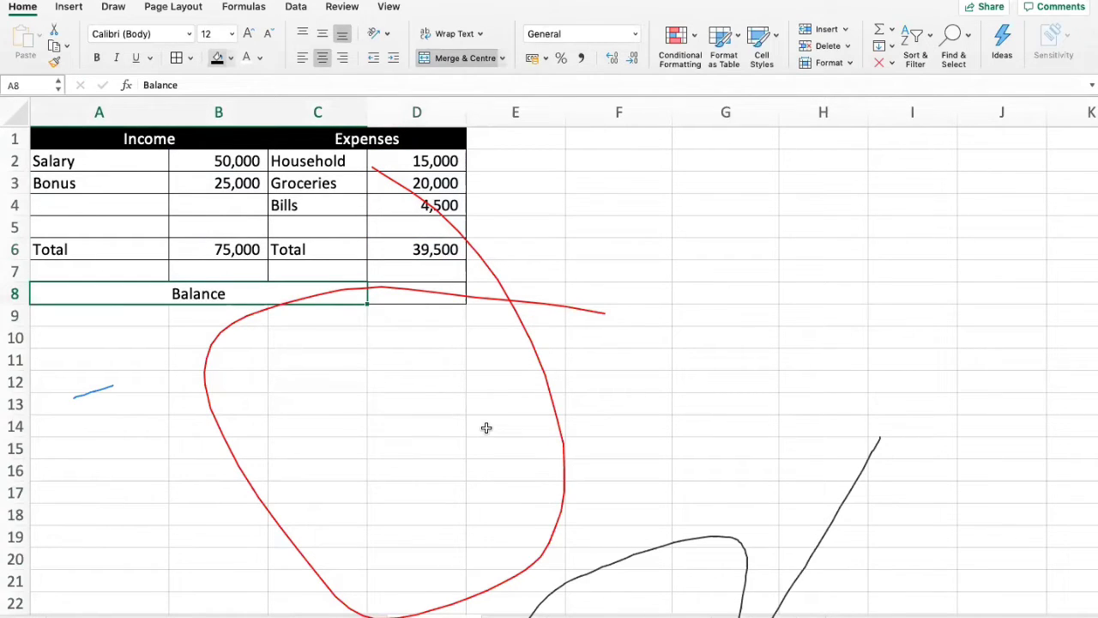
{"action": "key", "text": "Tab"}
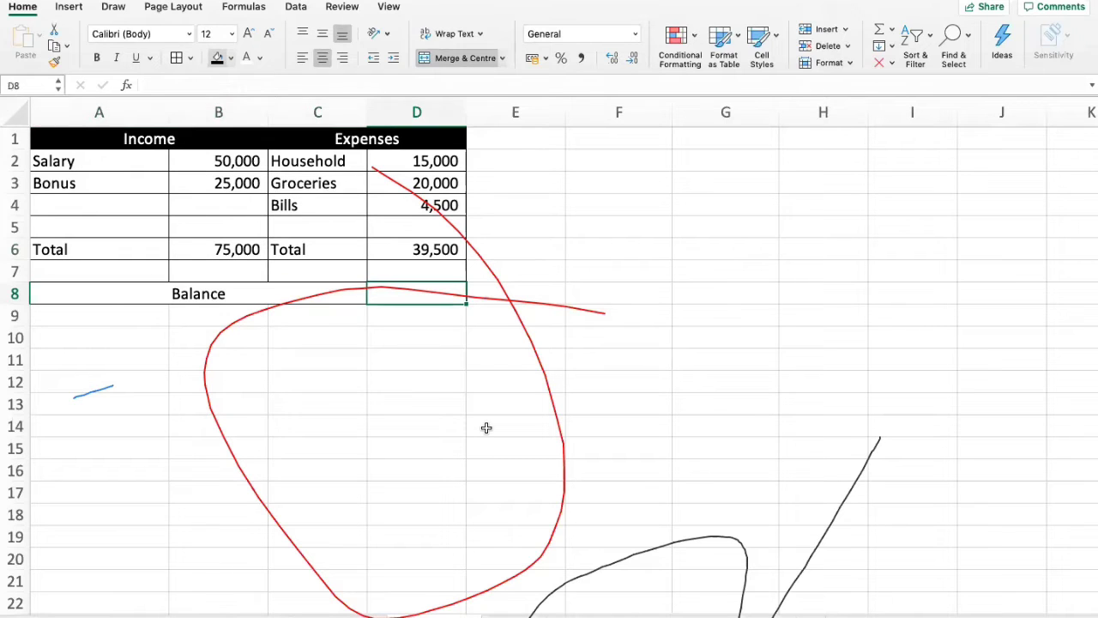
{"action": "type", "text": "="}
{"action": "key", "text": "Up"}
{"action": "key", "text": "Up"}
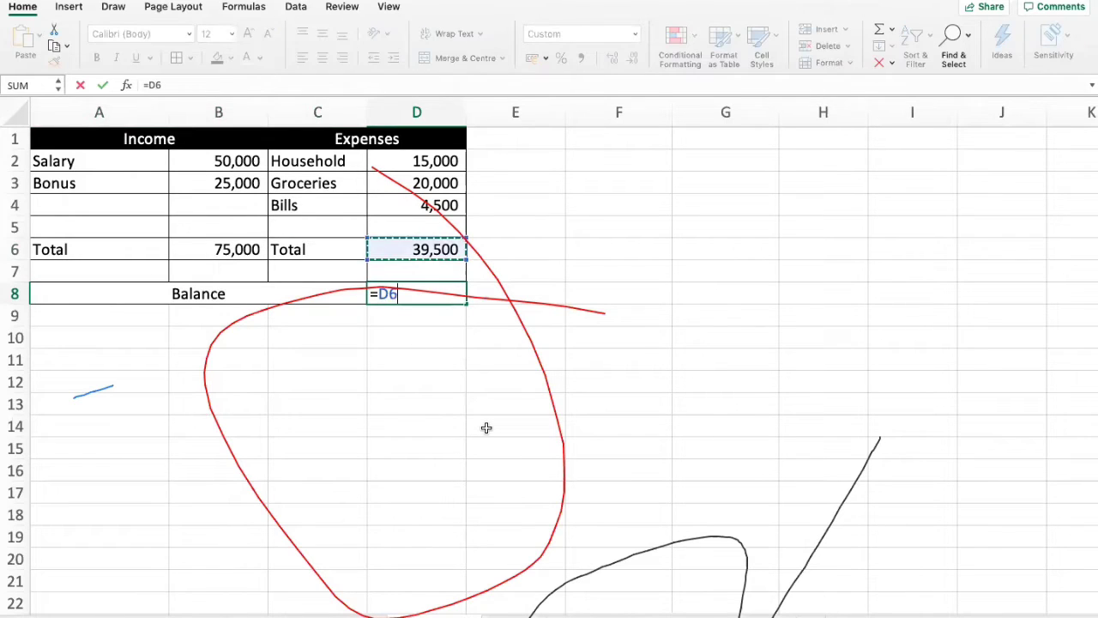
{"action": "key", "text": "Left"}
{"action": "key", "text": "Left"}
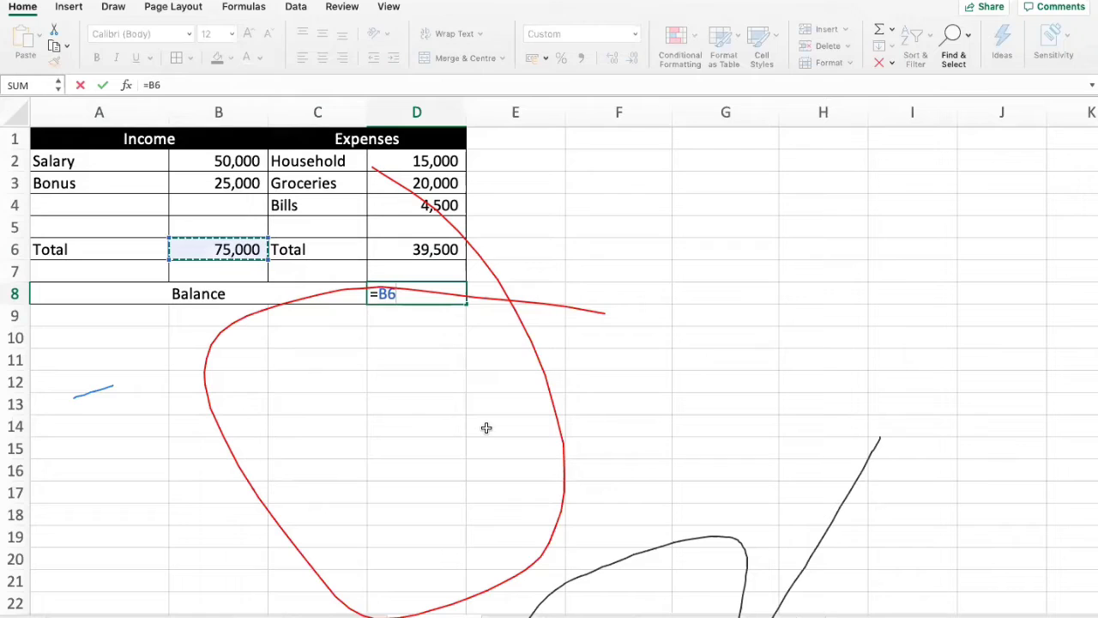
{"action": "type", "text": "-"}
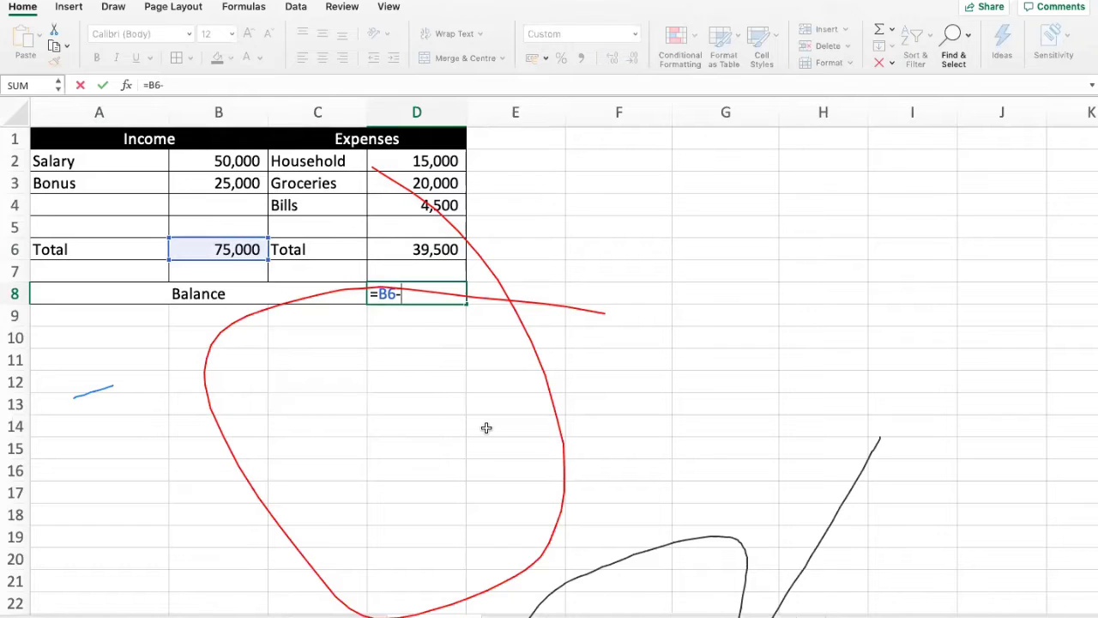
{"action": "key", "text": "Up"}
{"action": "key", "text": "Up"}
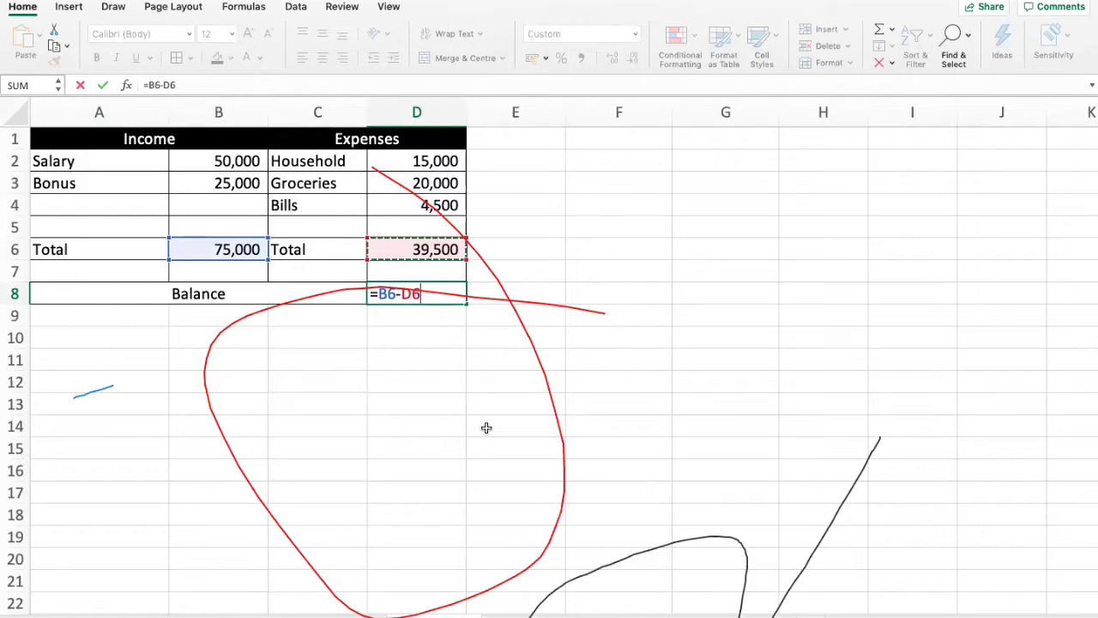
{"action": "key", "text": "Return"}
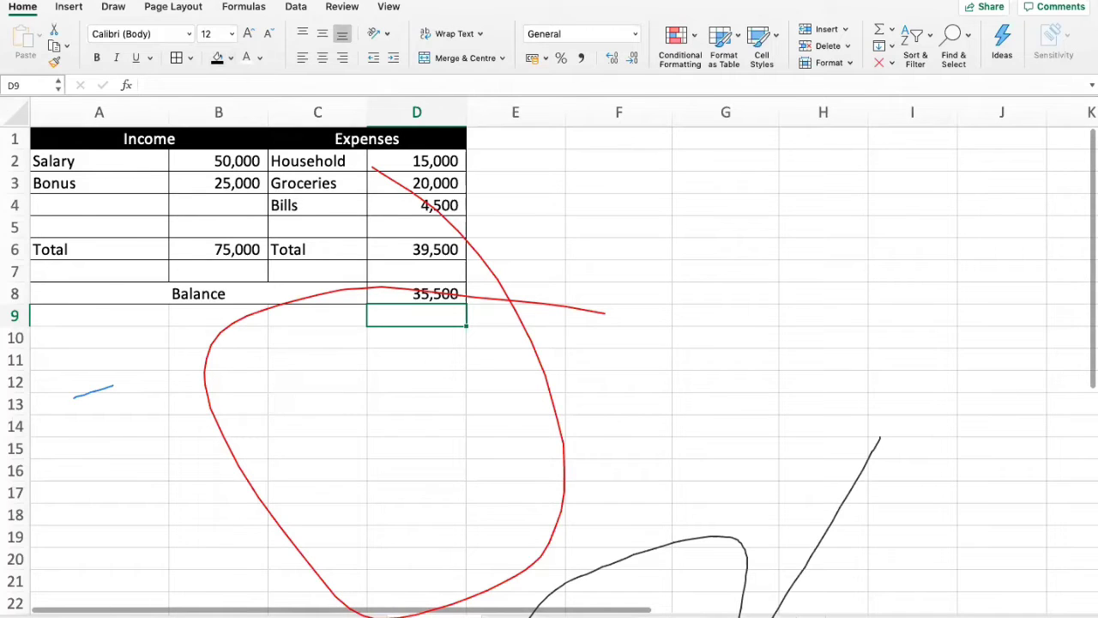
Open the sheet with the Price per unit table and examine its products, total costs and units.
{"action": "left_click", "coordinate": [513, 616]}
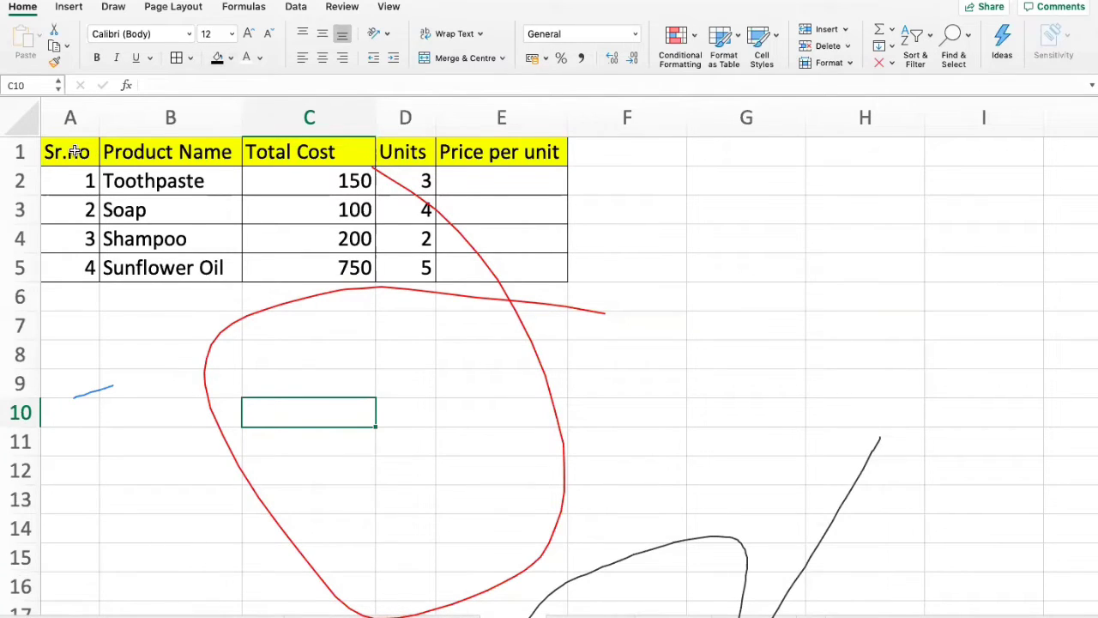
{"action": "left_click_drag", "start_coordinate": [73, 151], "coordinate": [520, 265]}
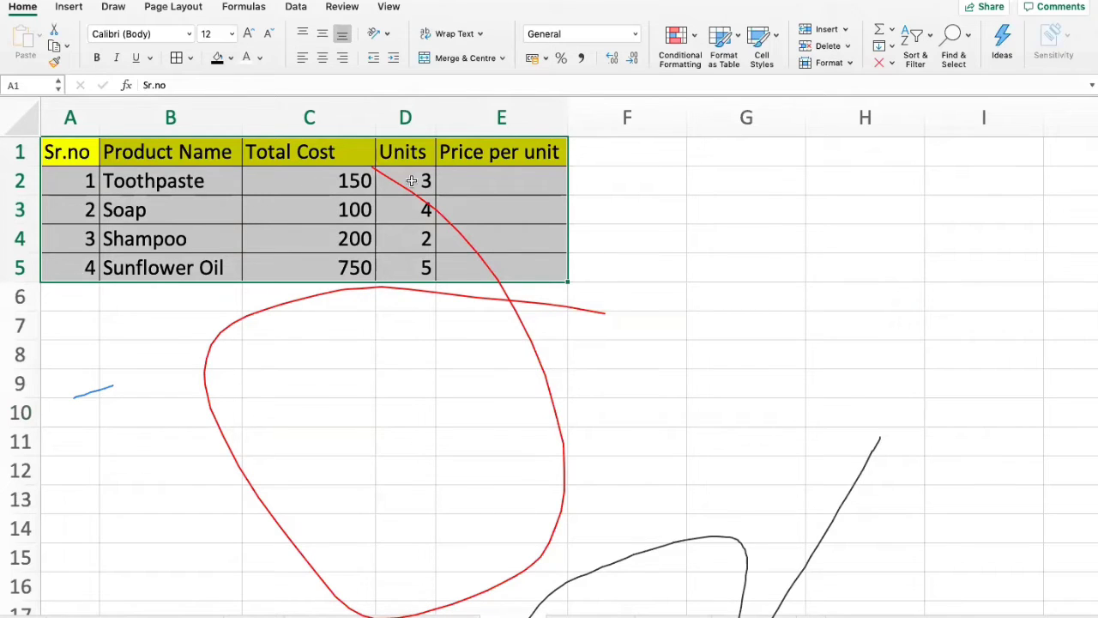
{"action": "left_click", "coordinate": [352, 185]}
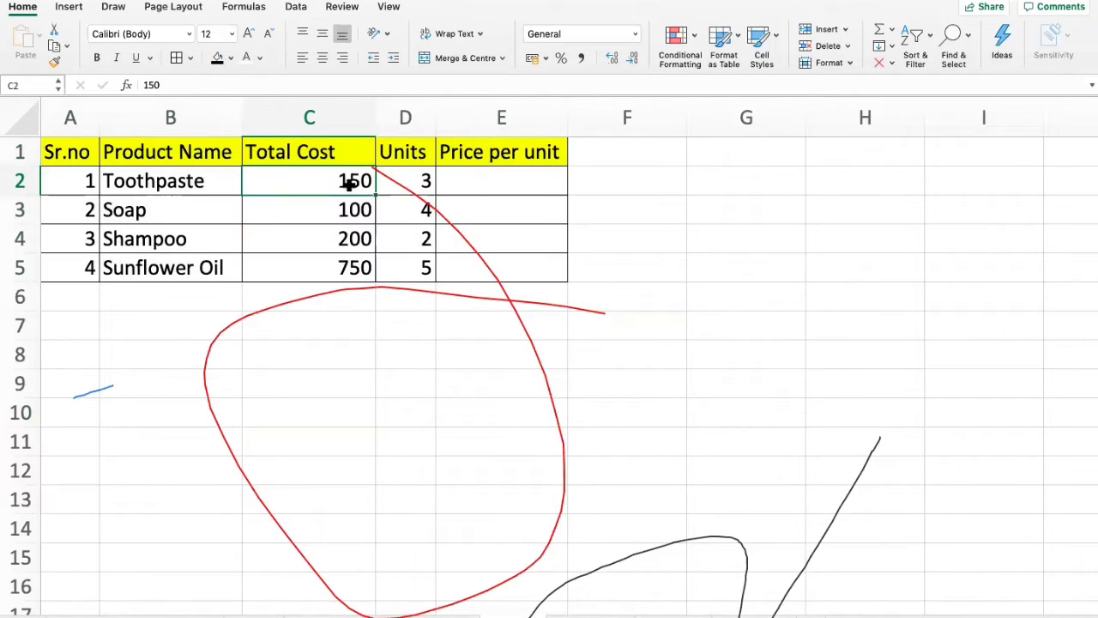
{"action": "left_click", "coordinate": [183, 182]}
{"action": "left_click", "coordinate": [409, 181]}
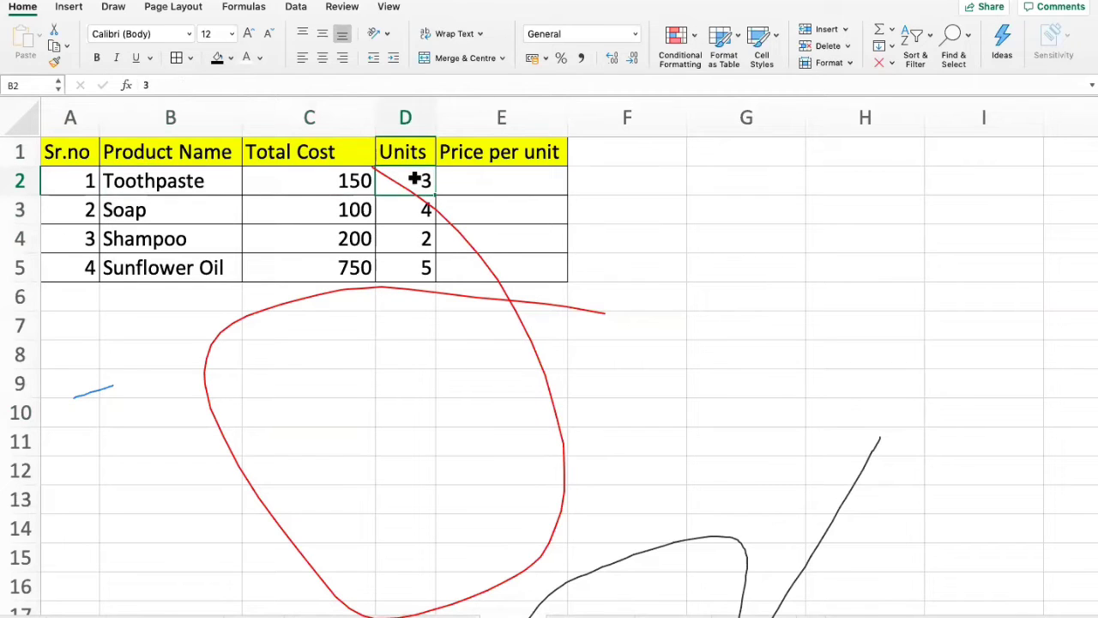
{"action": "left_click", "coordinate": [321, 186]}
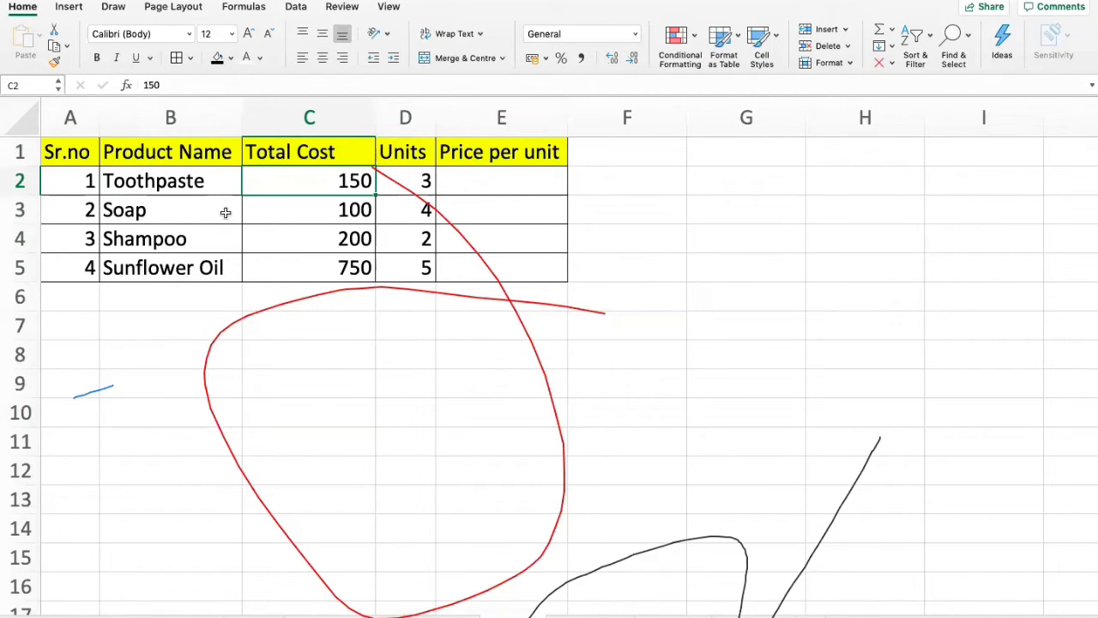
{"action": "left_click", "coordinate": [224, 212]}
{"action": "left_click", "coordinate": [339, 211]}
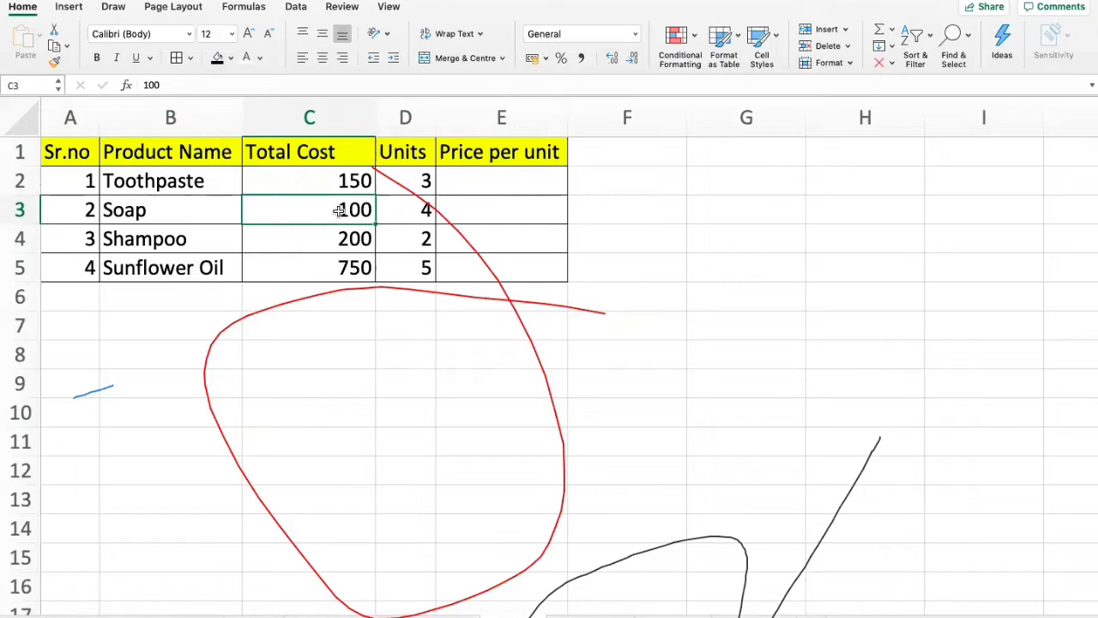
{"action": "left_click", "coordinate": [216, 239]}
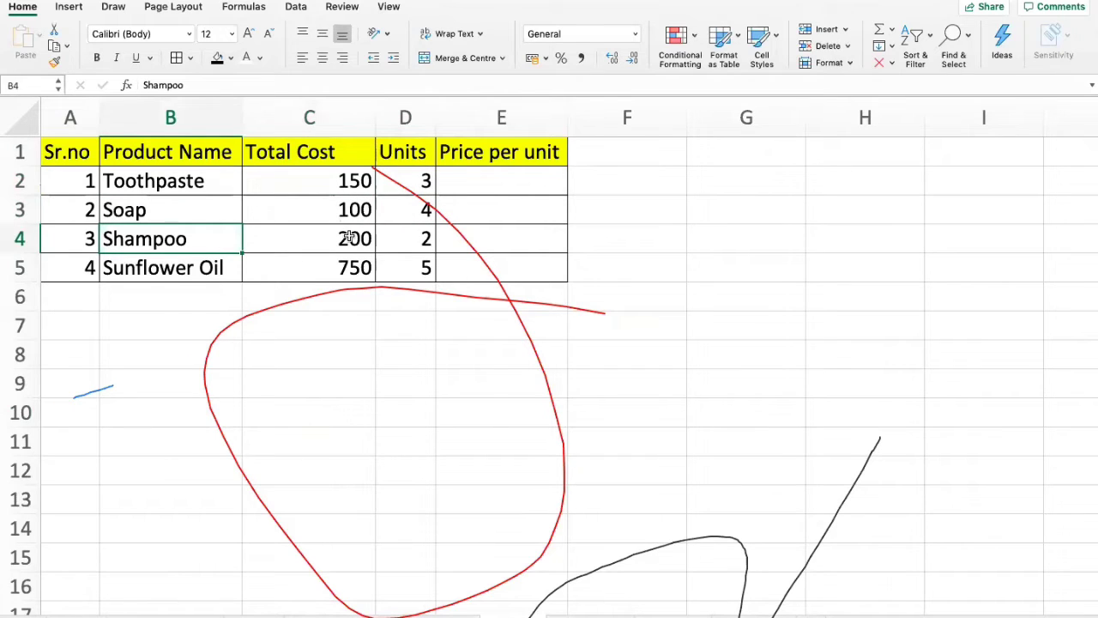
Calculate the Toothpaste price per unit in E2 with the formula =C2/D2.
{"action": "left_click", "coordinate": [519, 177]}
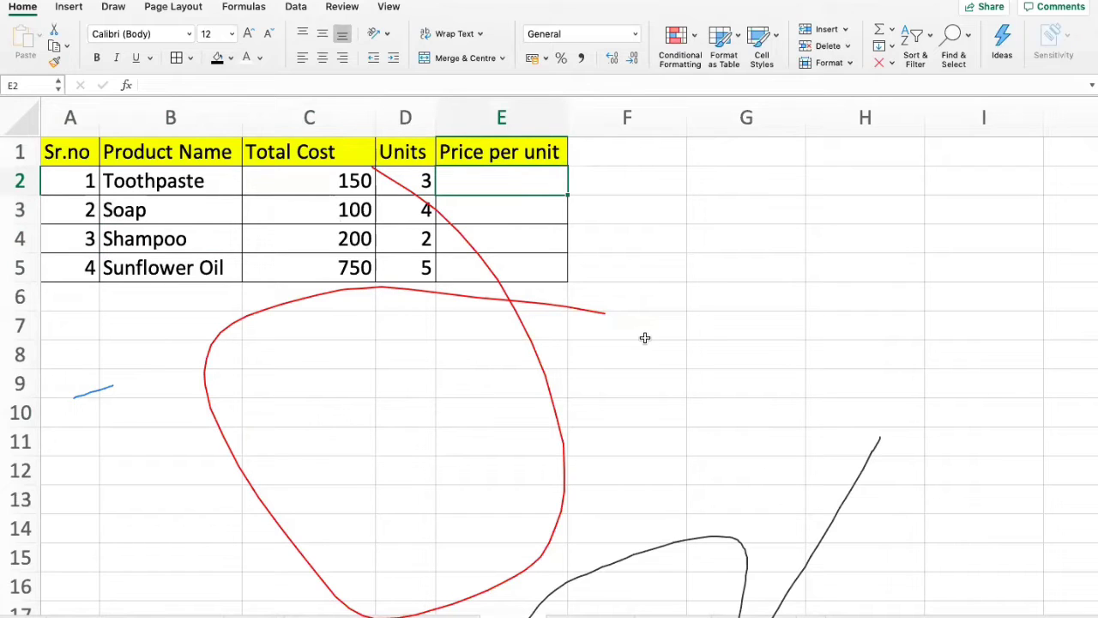
{"action": "type", "text": "="}
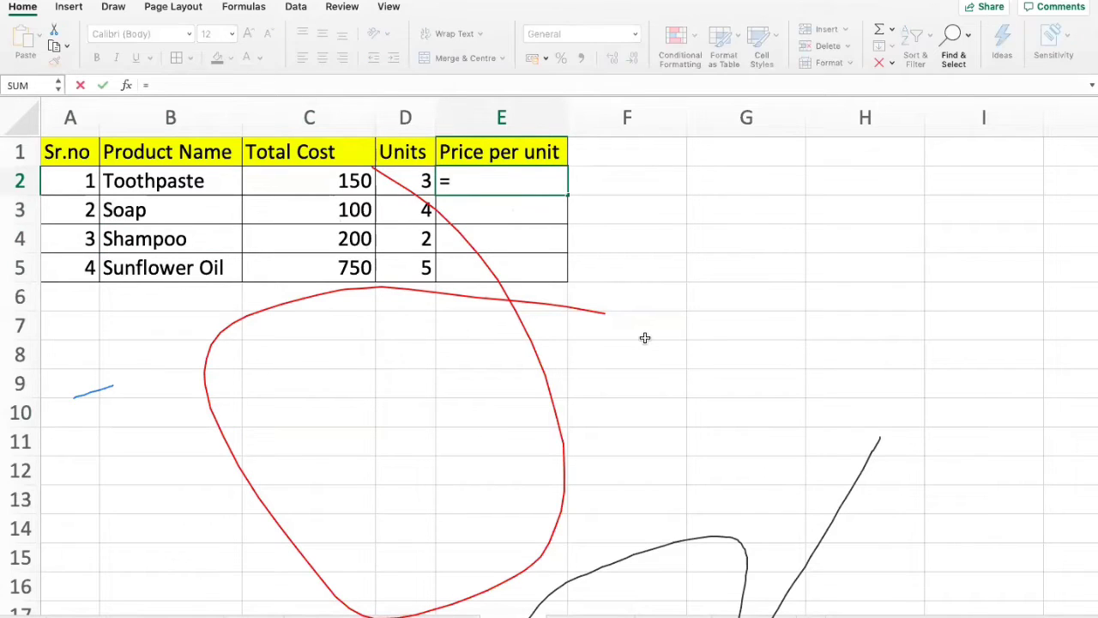
{"action": "key", "text": "Left"}
{"action": "key", "text": "Left"}
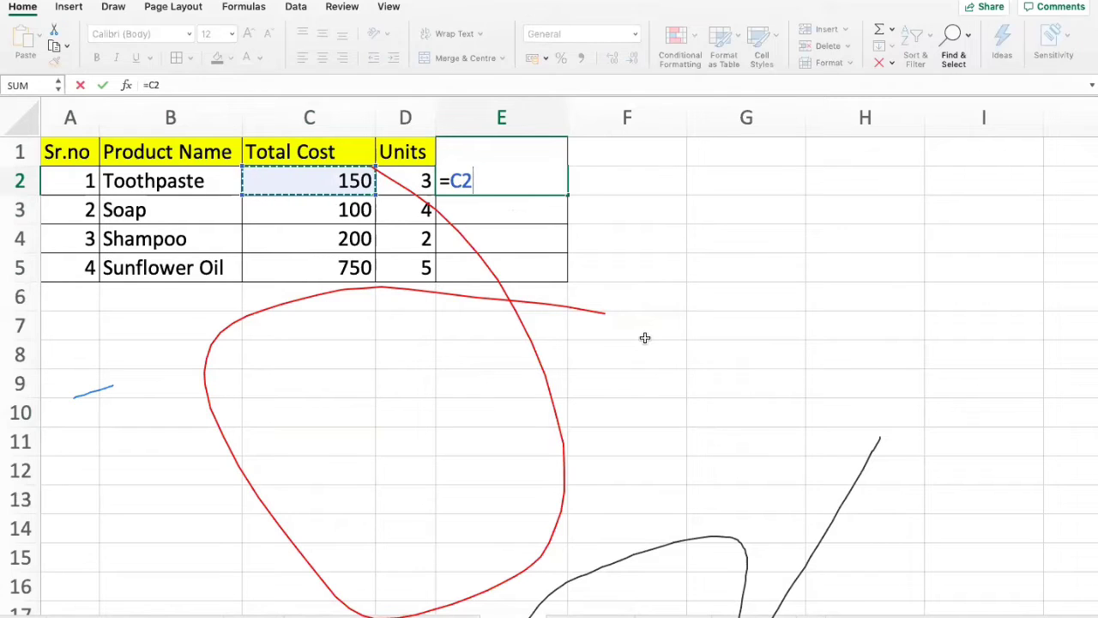
{"action": "type", "text": "/"}
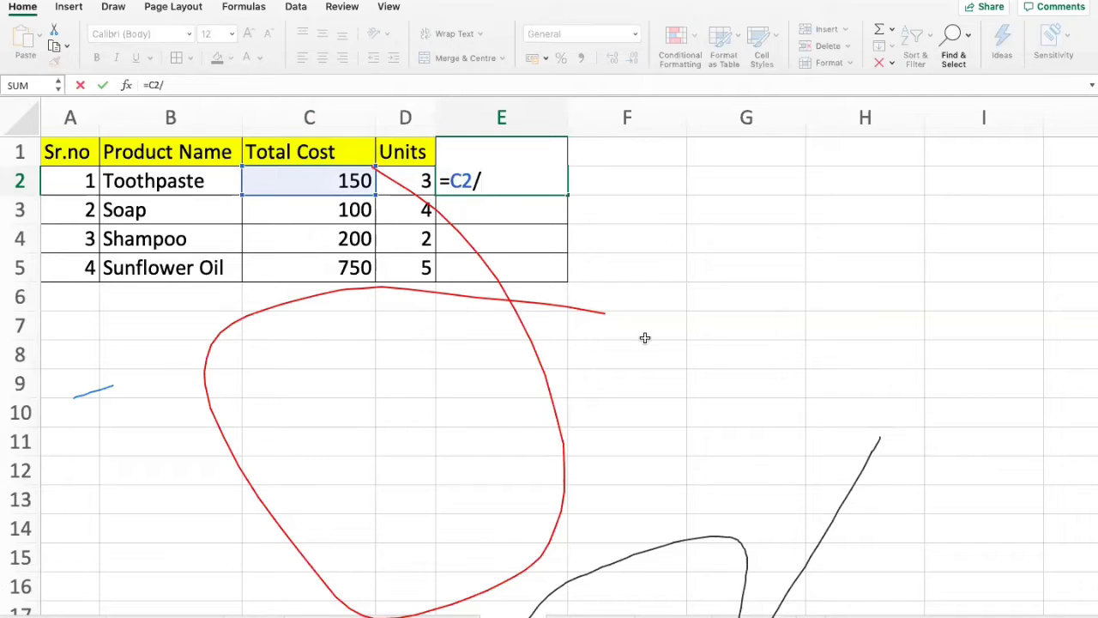
{"action": "key", "text": "Left"}
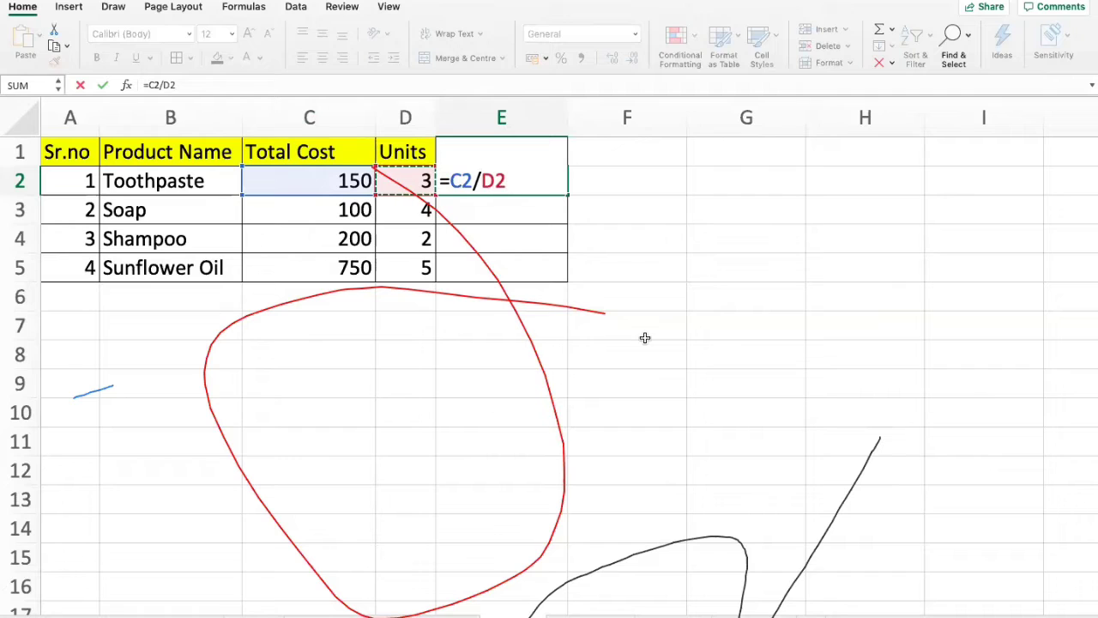
{"action": "key", "text": "Return"}
Copy the division formula in E2 down through E5 for the remaining products.
{"action": "key", "text": "Up"}
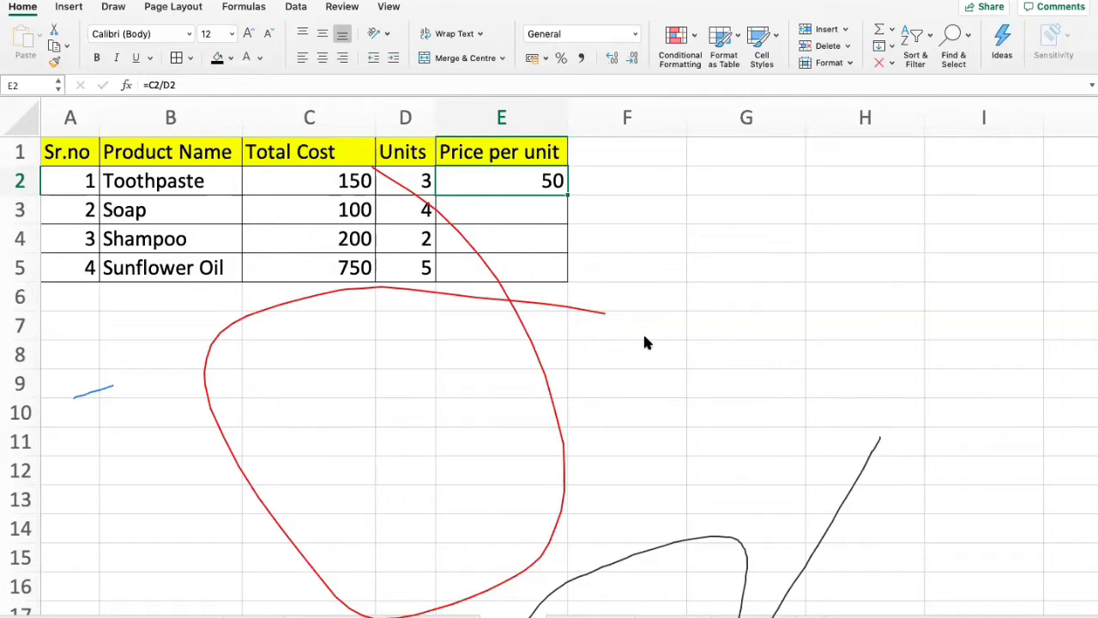
{"action": "key", "text": "super+c"}
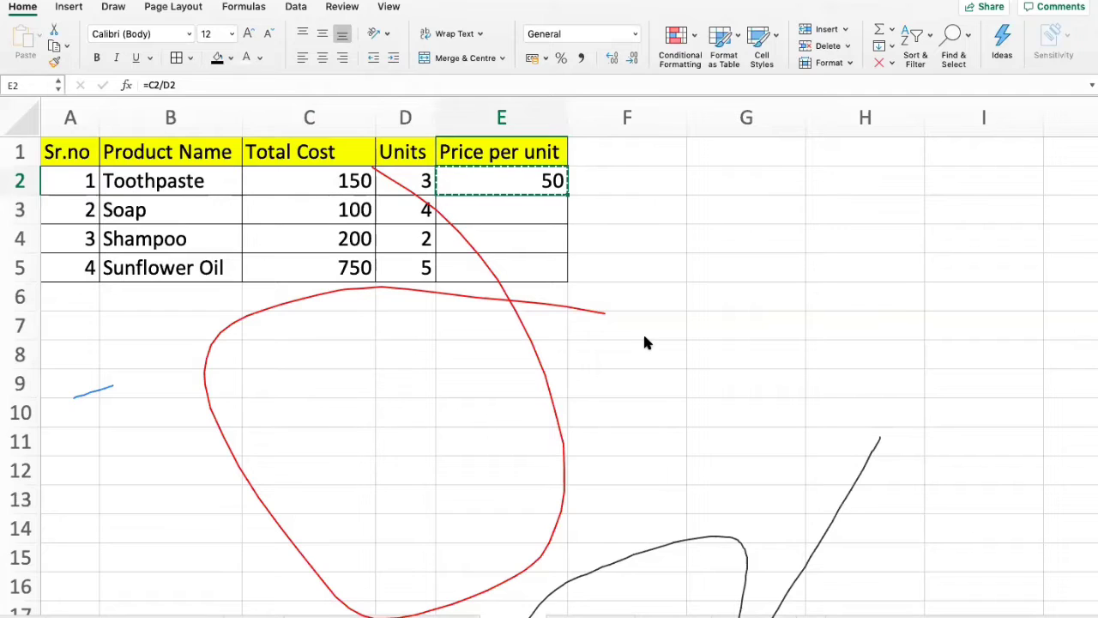
{"action": "key", "text": "shift+Down"}
{"action": "key", "text": "shift+Down"}
{"action": "key", "text": "shift+Down"}
{"action": "key", "text": "super+v"}
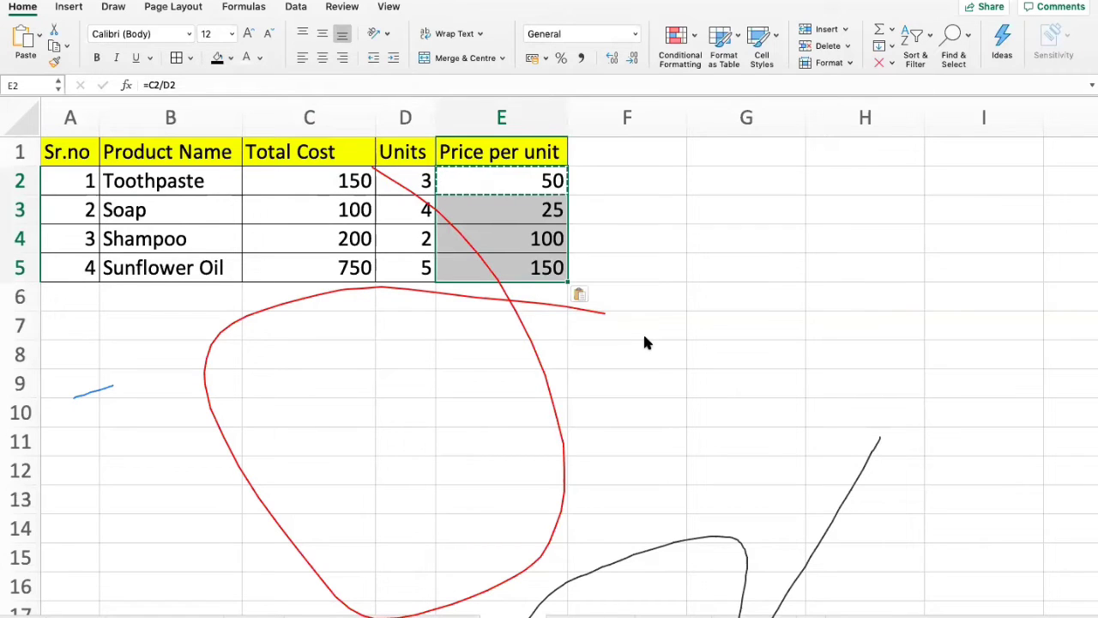
{"action": "key", "text": "shift+Up"}
{"action": "key", "text": "shift+Up"}
{"action": "key", "text": "shift+Up"}
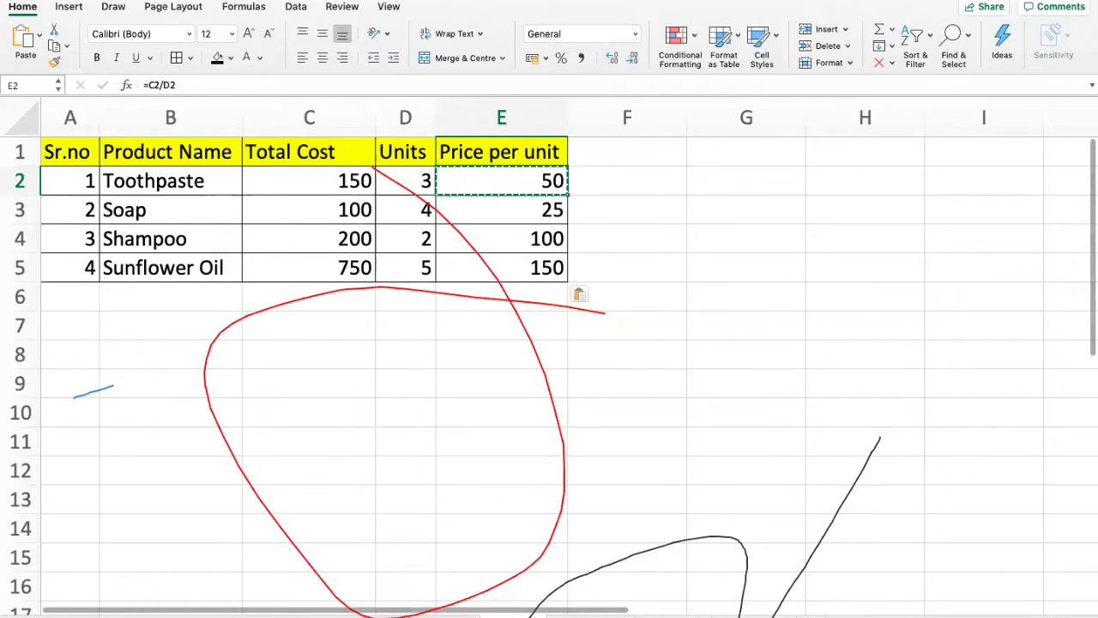
Open the sheet with the student marks table and examine its subject, total and percentage columns.
{"action": "left_click", "coordinate": [601, 616]}
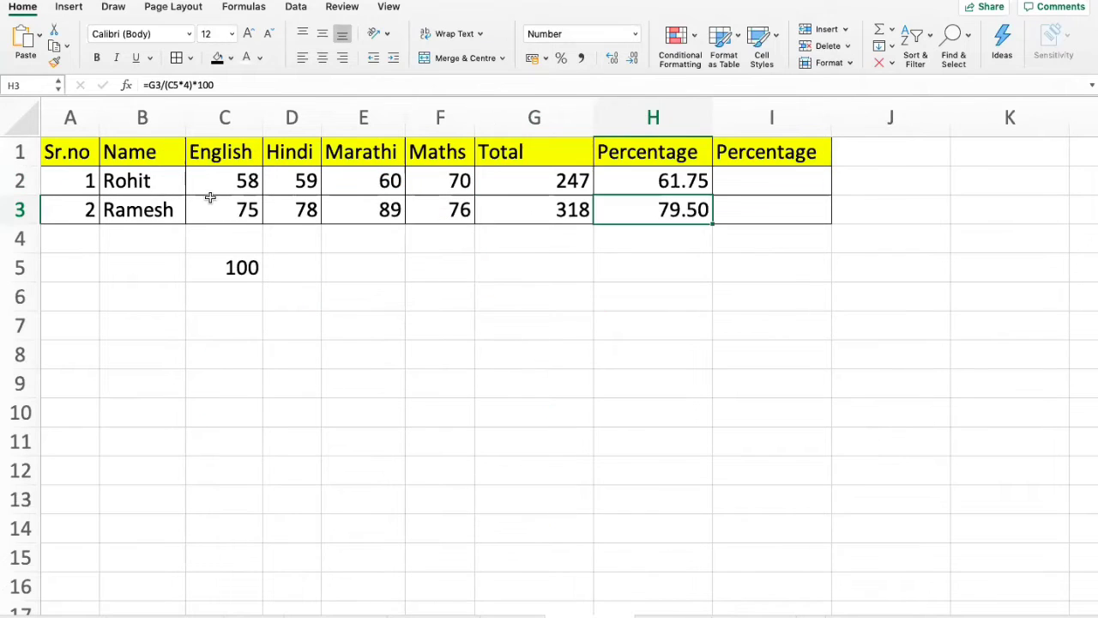
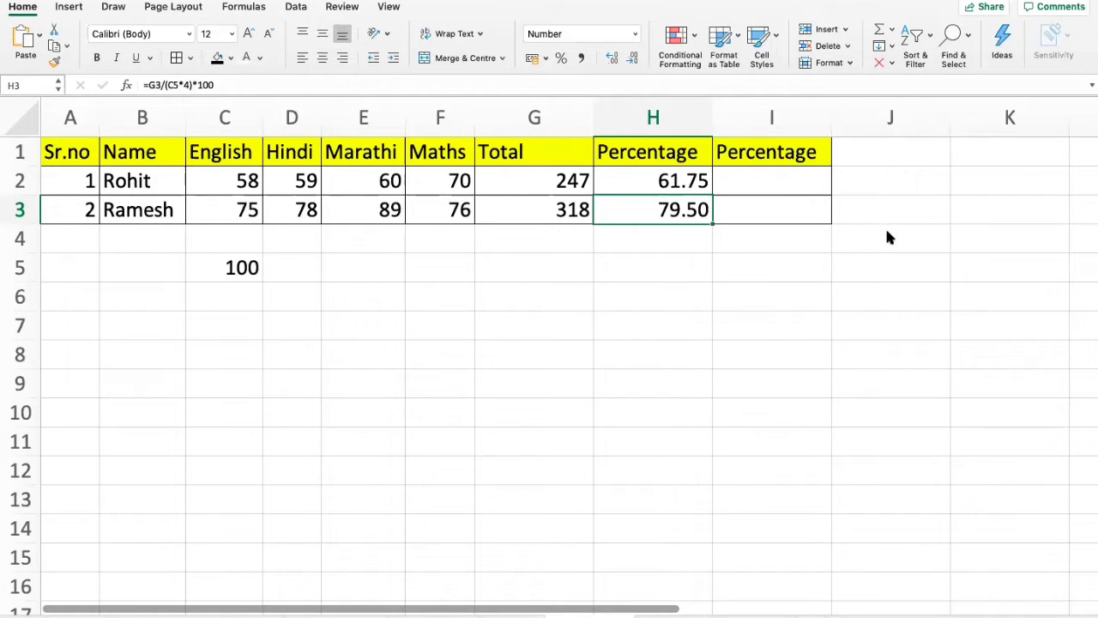
{"action": "left_click", "coordinate": [67, 150]}
{"action": "left_click_drag", "start_coordinate": [147, 148], "coordinate": [441, 148]}
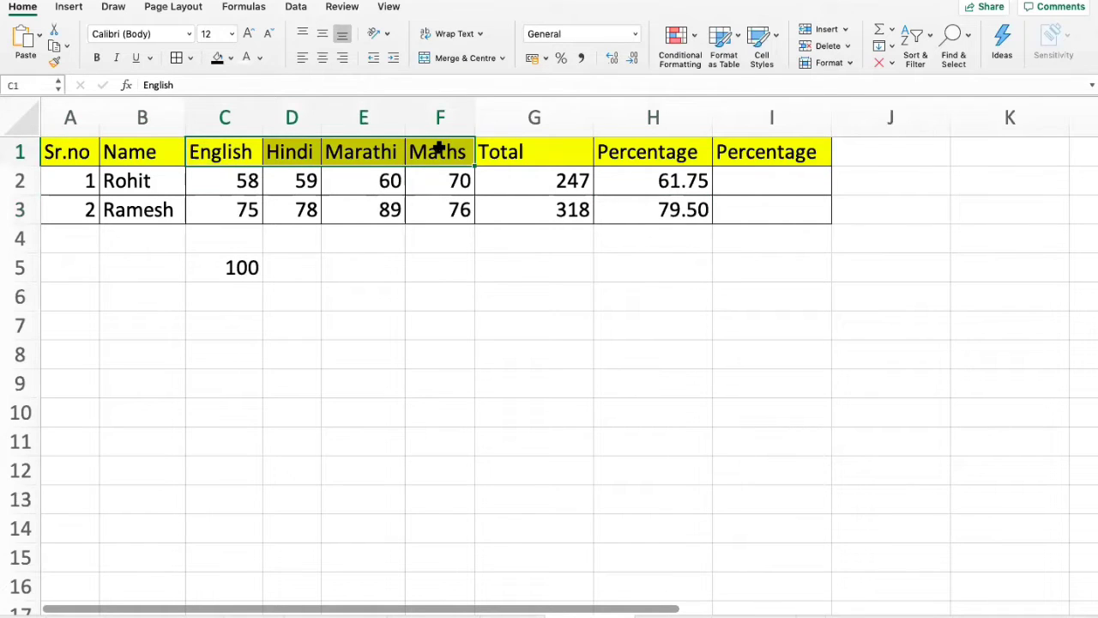
{"action": "left_click", "coordinate": [569, 181]}
{"action": "left_click_drag", "start_coordinate": [569, 181], "coordinate": [572, 211]}
{"action": "left_click", "coordinate": [657, 154]}
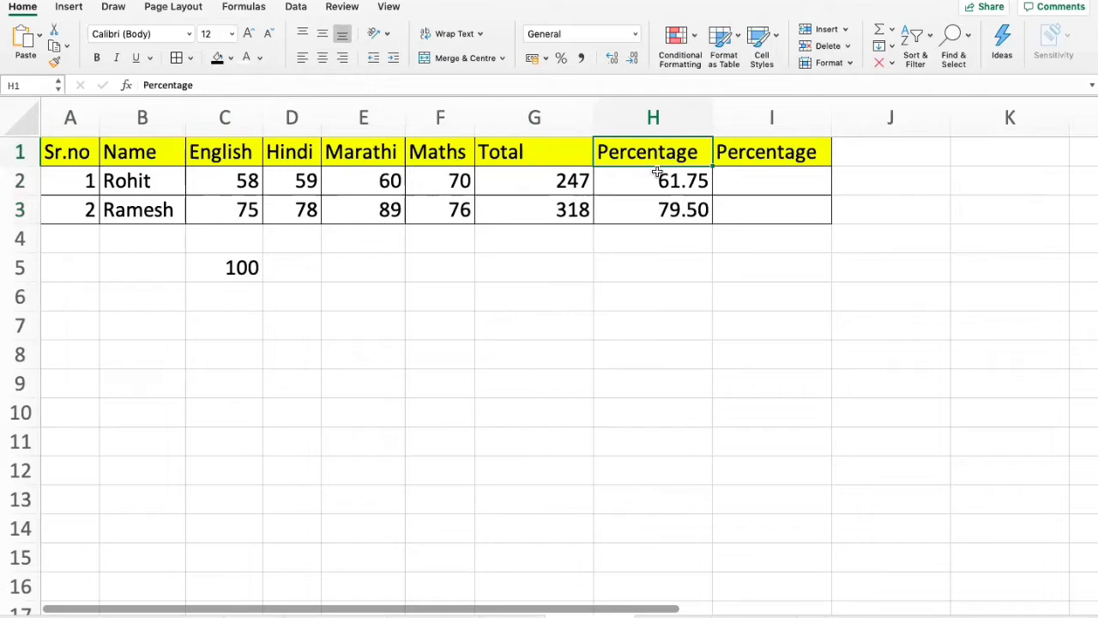
Clear the existing percentages in H2:H3 and the maximum mark in C5.
{"action": "left_click", "coordinate": [658, 177]}
{"action": "left_click_drag", "start_coordinate": [658, 177], "coordinate": [656, 198]}
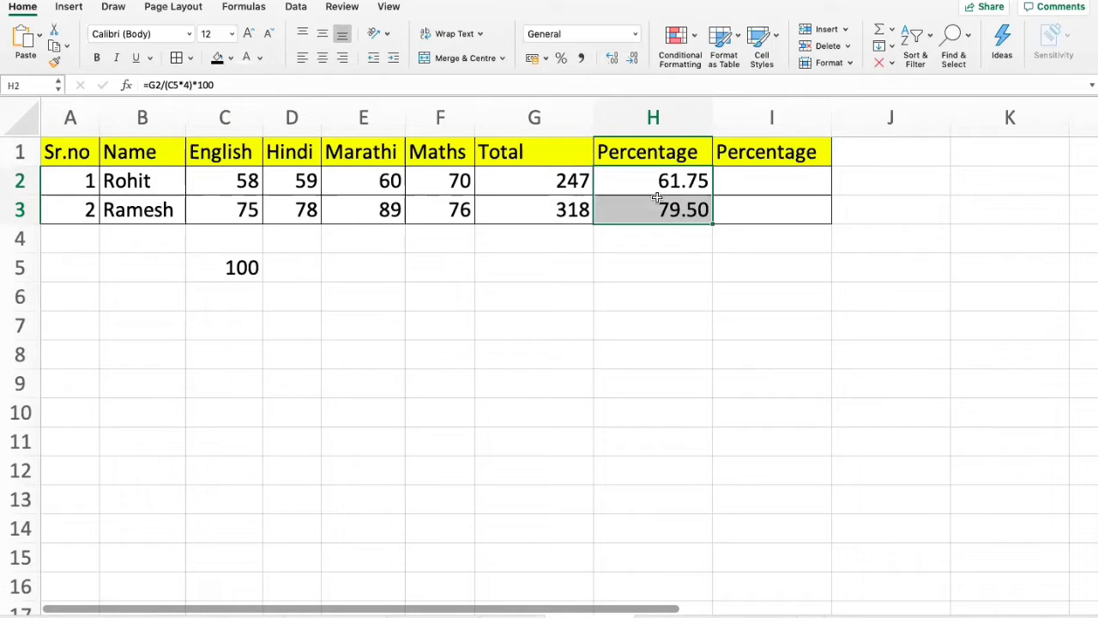
{"action": "key", "text": "Delete"}
{"action": "left_click", "coordinate": [656, 181]}
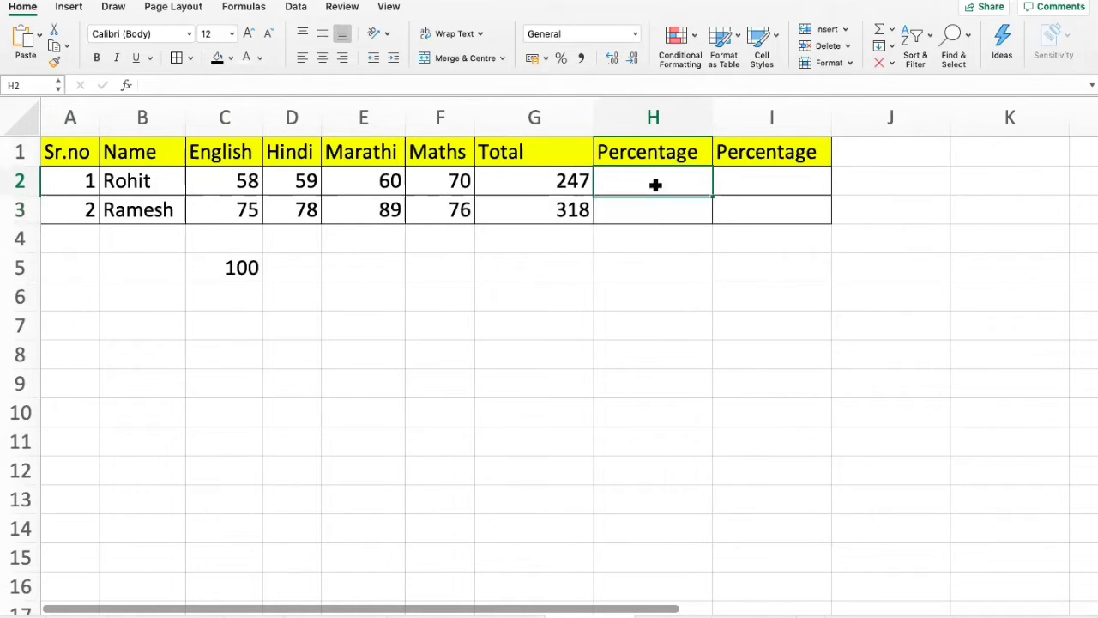
{"action": "left_click", "coordinate": [226, 267]}
{"action": "key", "text": "Delete"}
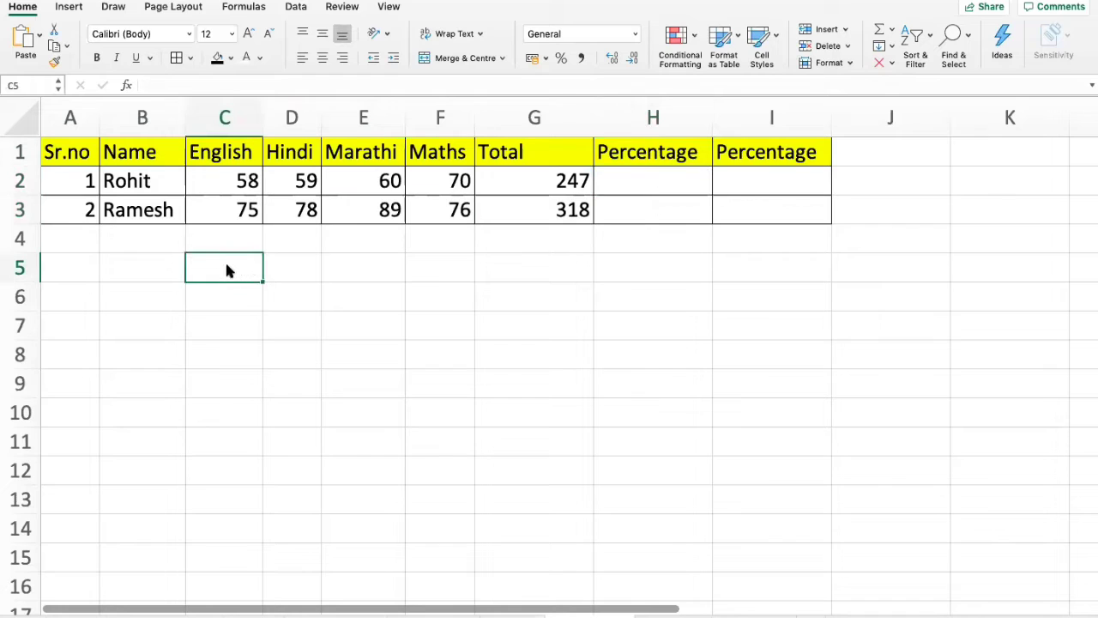
{"action": "key", "text": "Right"}
{"action": "key", "text": "Right"}
{"action": "key", "text": "Right"}
{"action": "key", "text": "Up"}
{"action": "key", "text": "Up"}
{"action": "key", "text": "Up"}
{"action": "key", "text": "Right"}
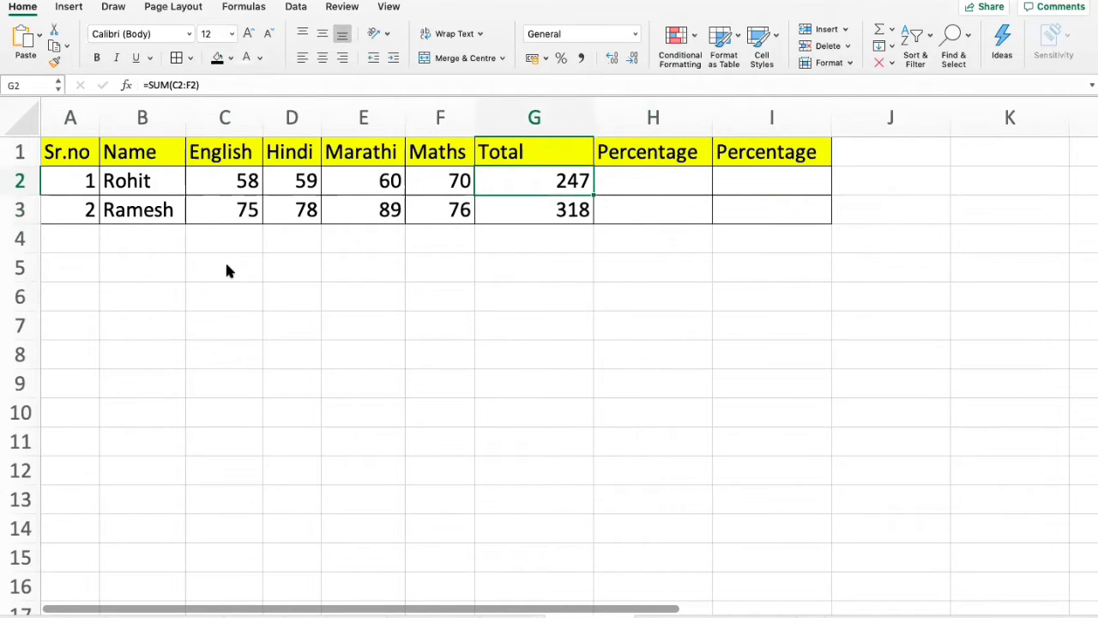
{"action": "key", "text": "Down"}
{"action": "key", "text": "Down"}
{"action": "key", "text": "Down"}
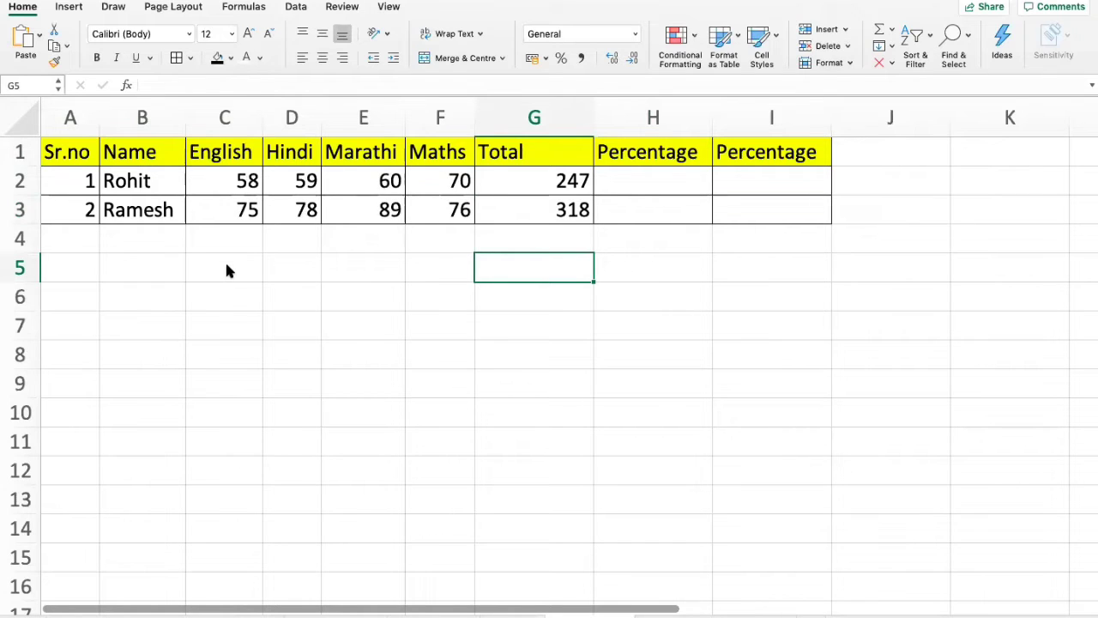
Enter 400 as the maximum total marks in C5 and merge and centre it across C5:F5.
{"action": "left_click_drag", "start_coordinate": [246, 264], "coordinate": [423, 273]}
{"action": "type", "text": "400"}
{"action": "key", "text": "Return"}
{"action": "key", "text": "Left"}
{"action": "key", "text": "shift+Right"}
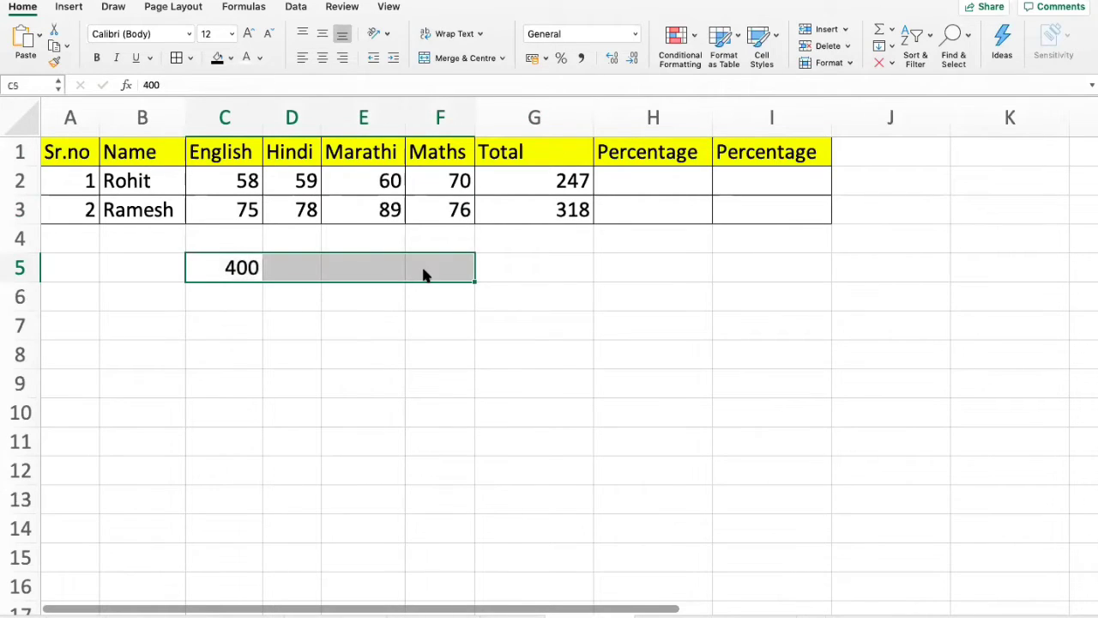
{"action": "left_click", "coordinate": [467, 58]}
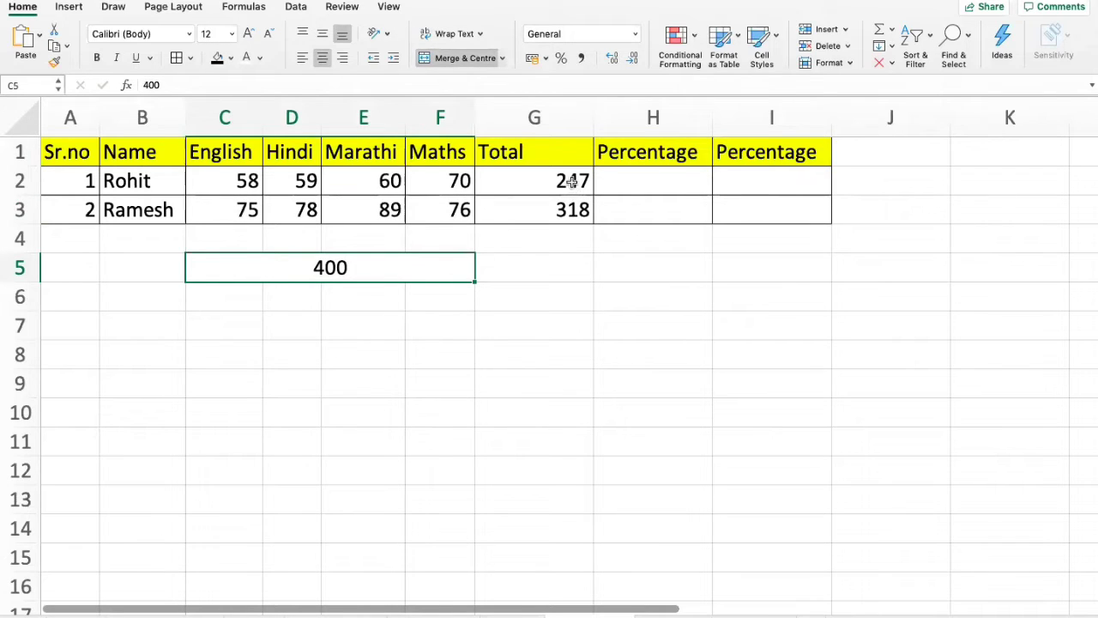
Calculate the first student's percentage in H2 with the formula =G2/400*100.
{"action": "left_click", "coordinate": [640, 189]}
{"action": "type", "text": "="}
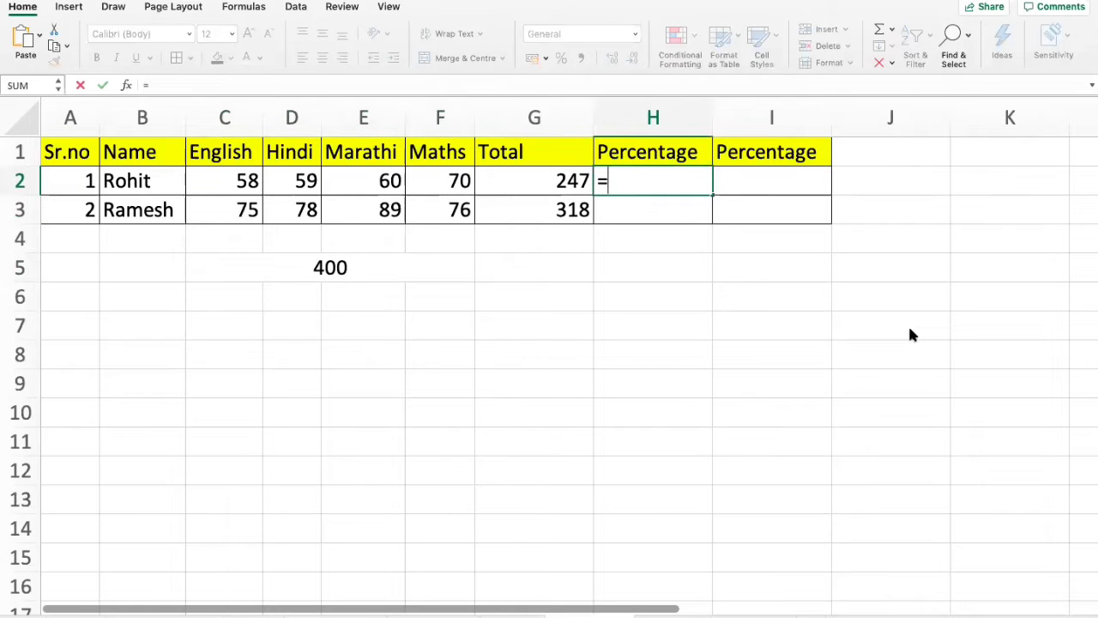
{"action": "key", "text": "Left"}
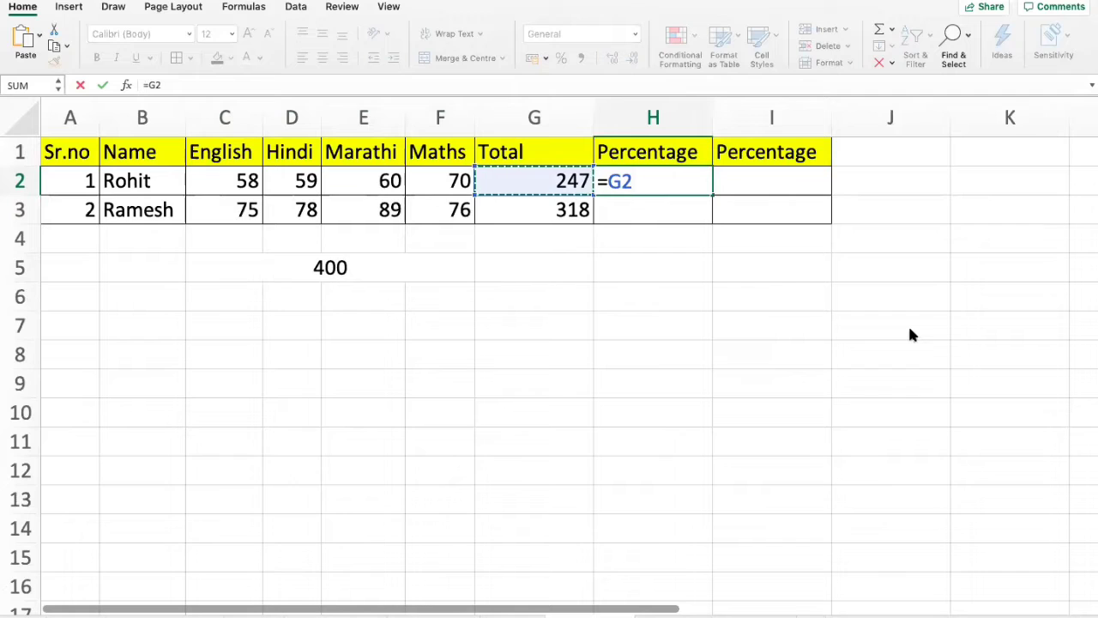
{"action": "type", "text": "/"}
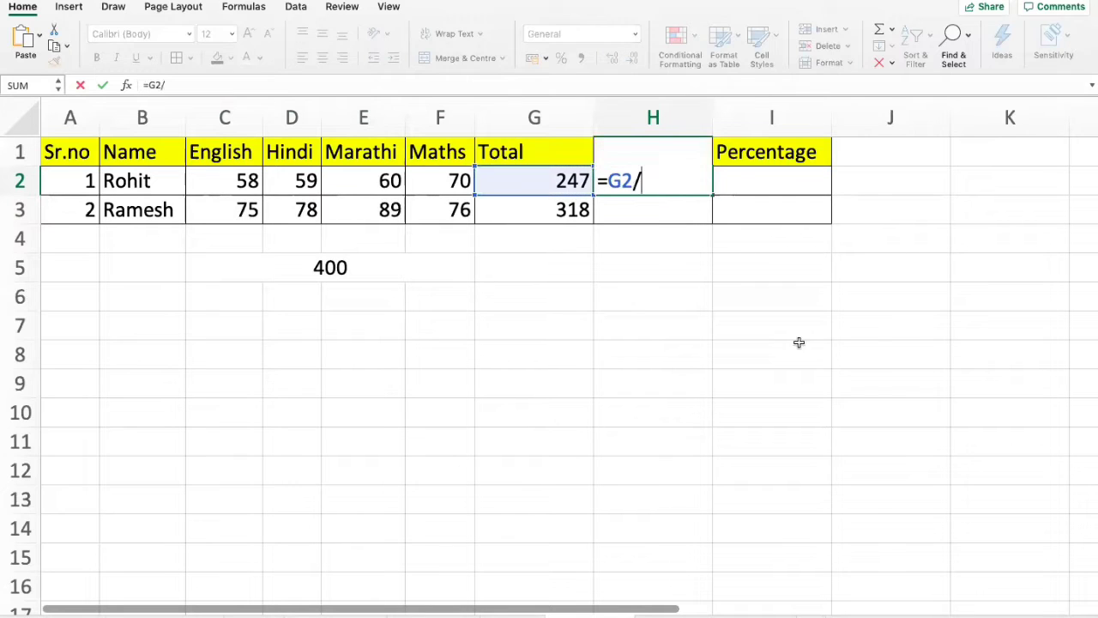
{"action": "type", "text": "400"}
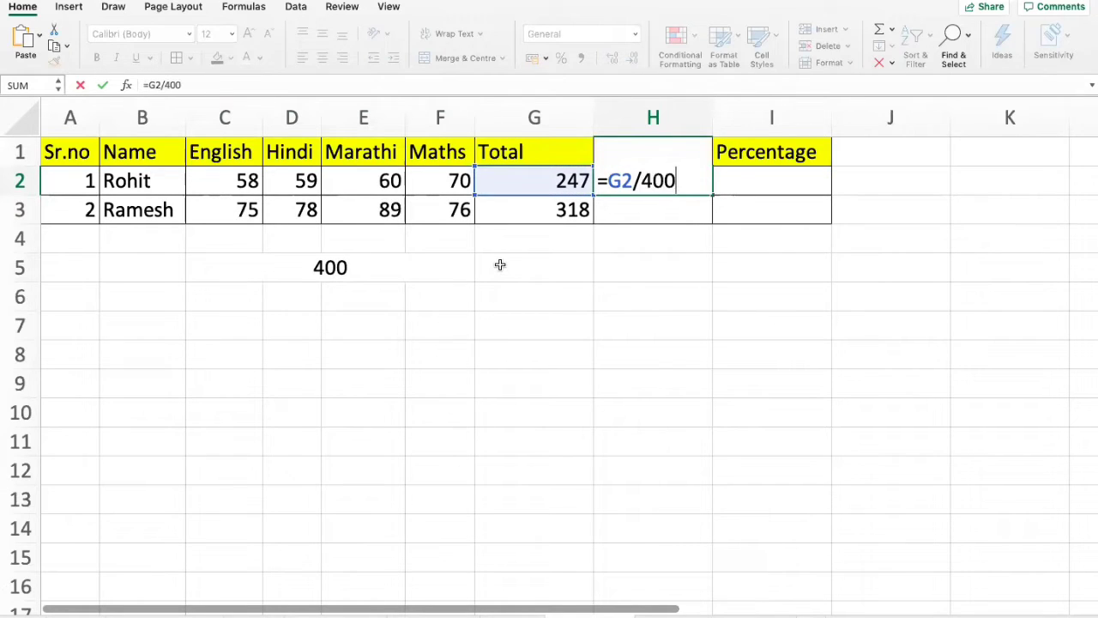
{"action": "type", "text": "*100"}
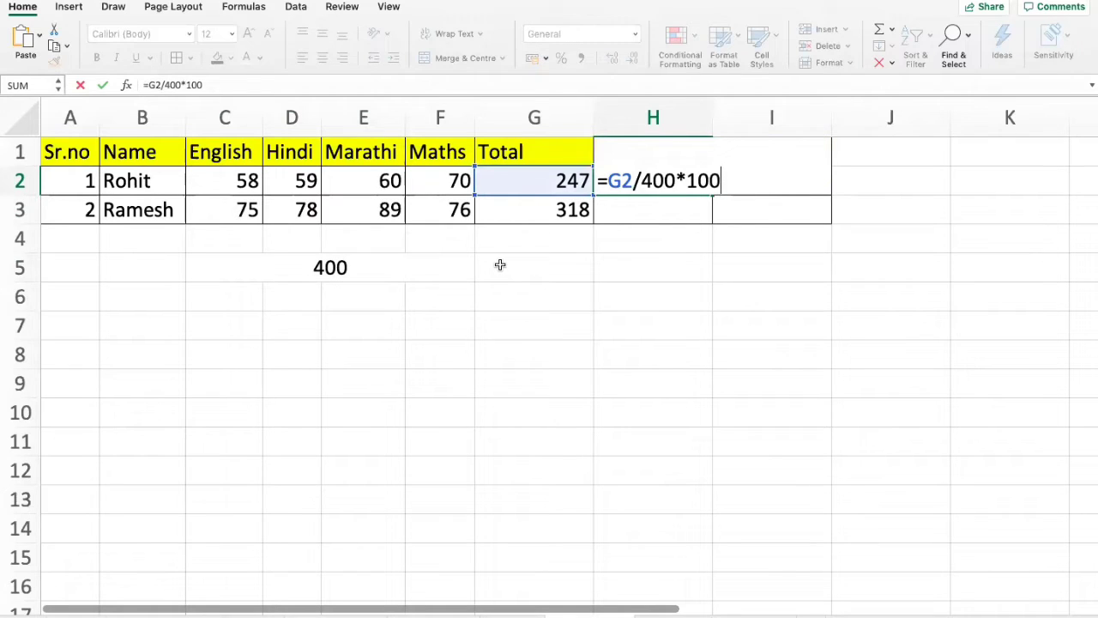
{"action": "key", "text": "Return"}
{"action": "key", "text": "Up"}
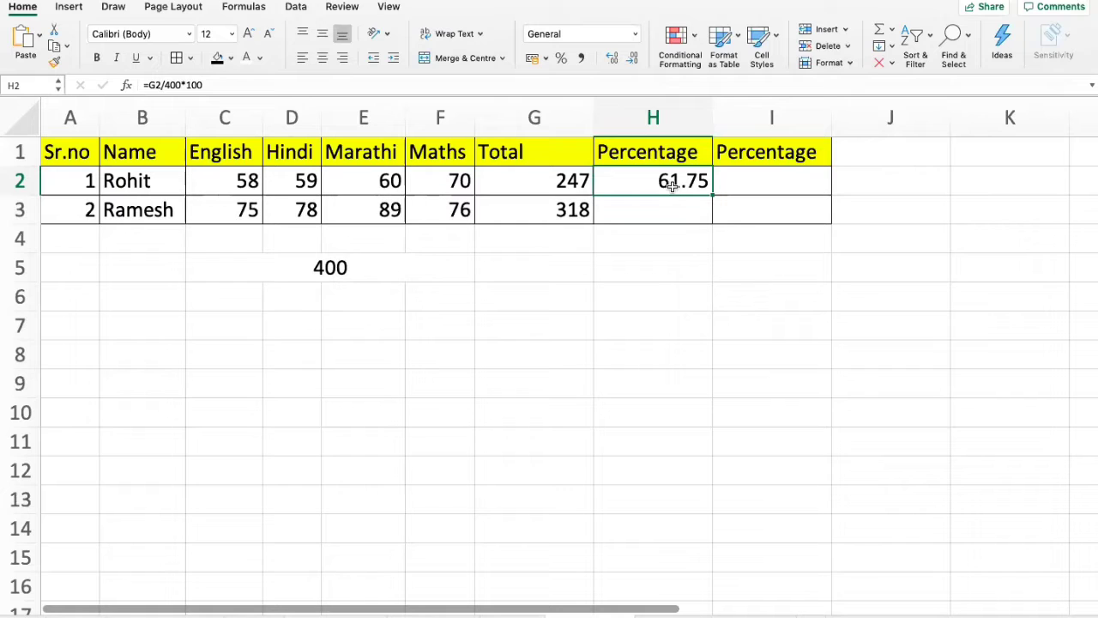
Copy the percentage formula in H2 down to H3 for the second student.
{"action": "key", "text": "cmd+c"}
{"action": "key", "text": "Down"}
{"action": "key", "text": "cmd+v"}
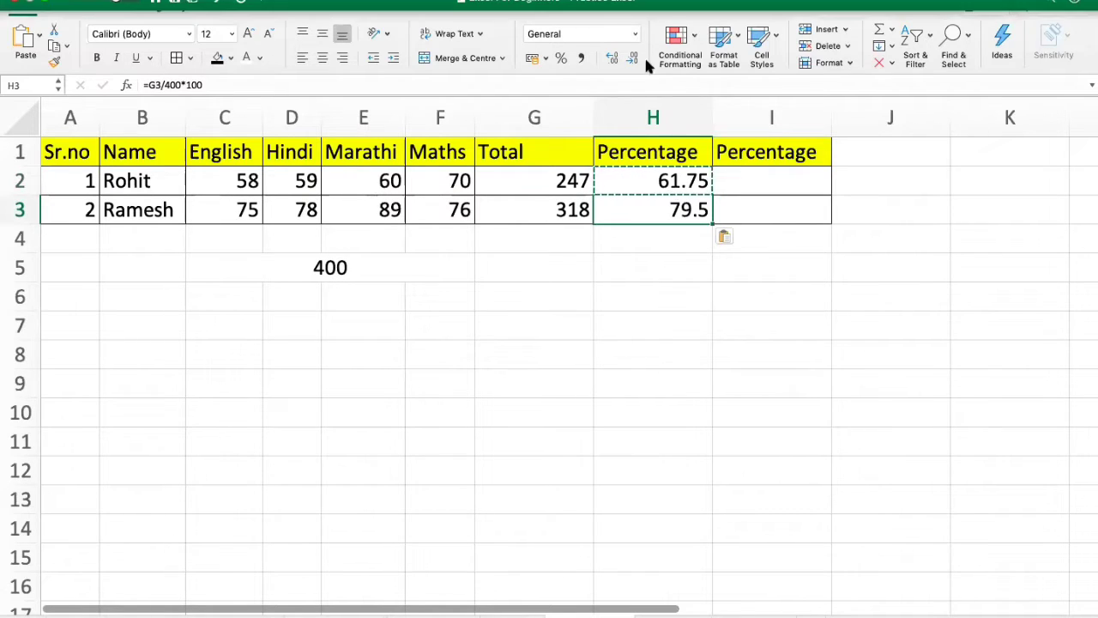
Calculate the first student's share of the maximum marks in I2 with the formula =G2/400.
{"action": "left_click", "coordinate": [761, 180]}
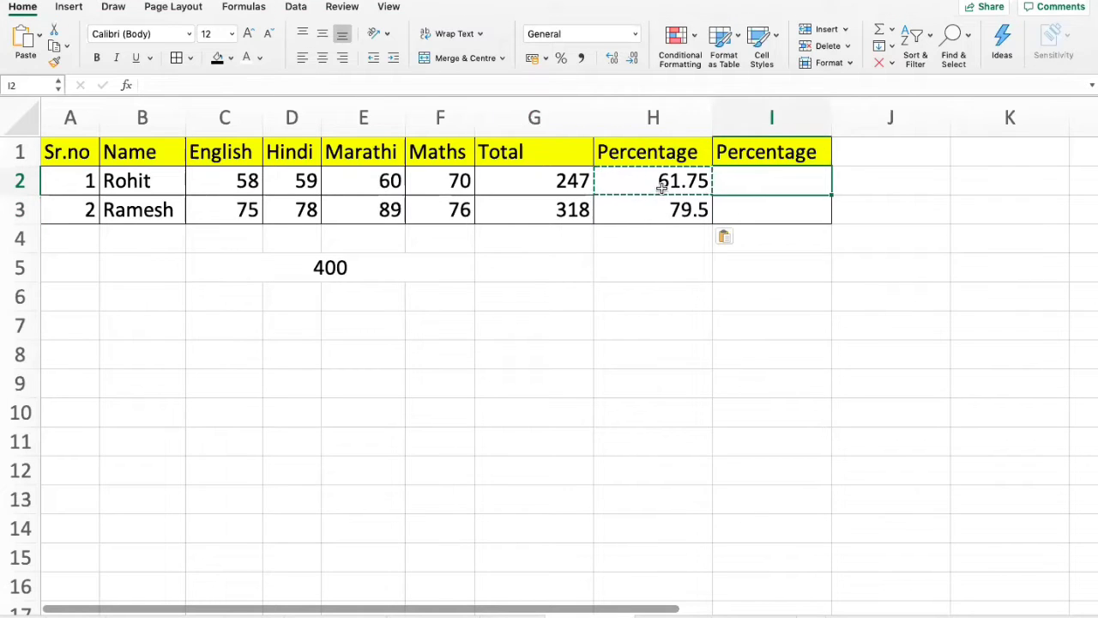
{"action": "left_click_drag", "start_coordinate": [662, 187], "coordinate": [661, 216]}
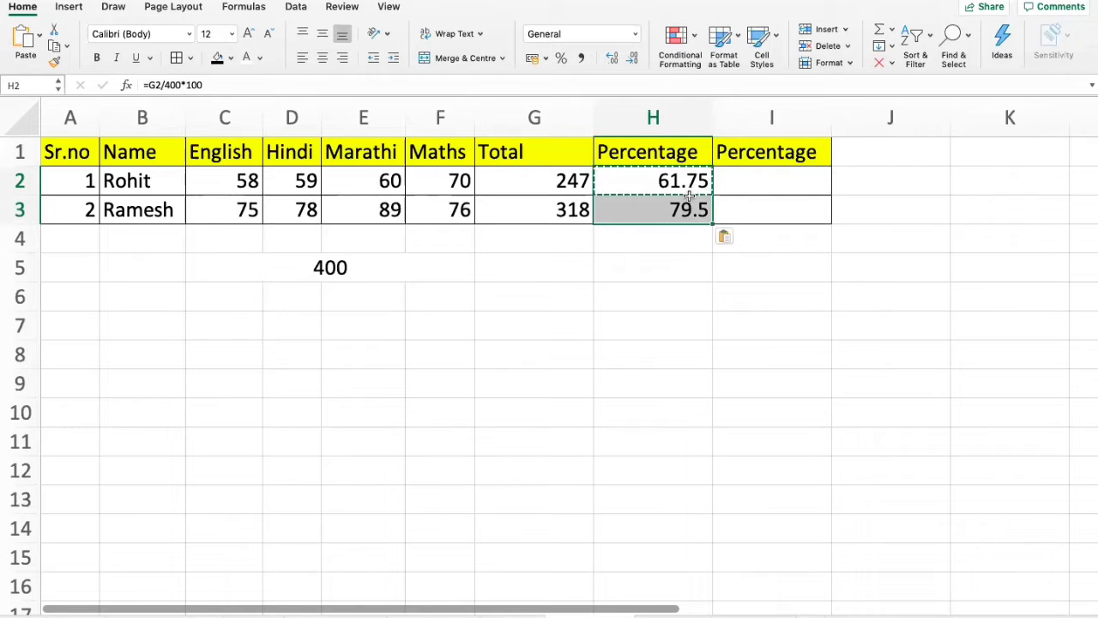
{"action": "left_click", "coordinate": [741, 180]}
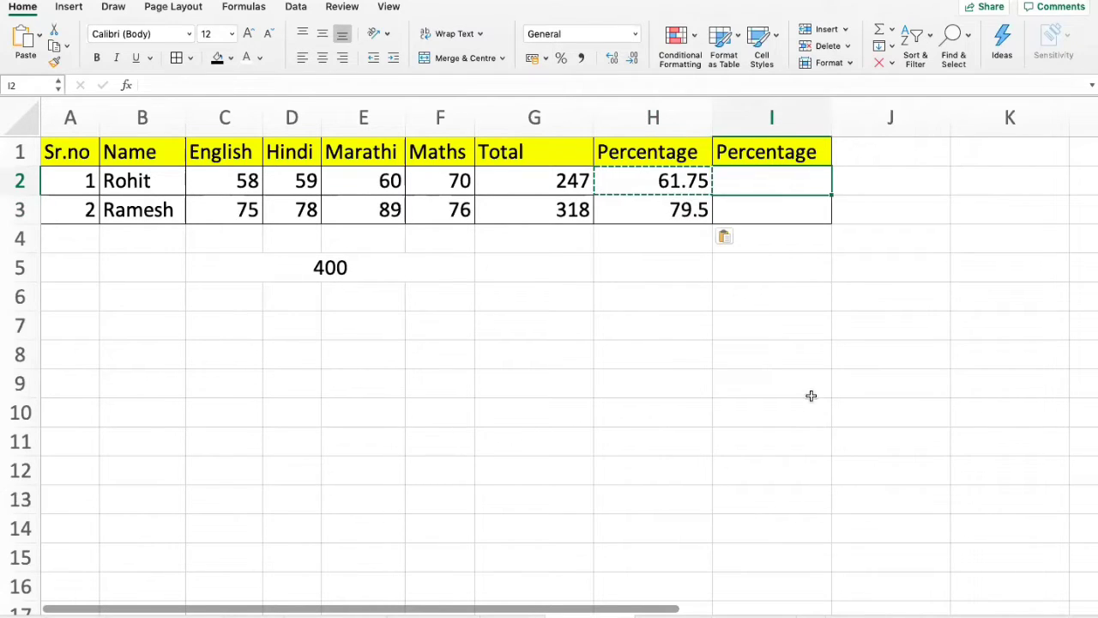
{"action": "type", "text": "="}
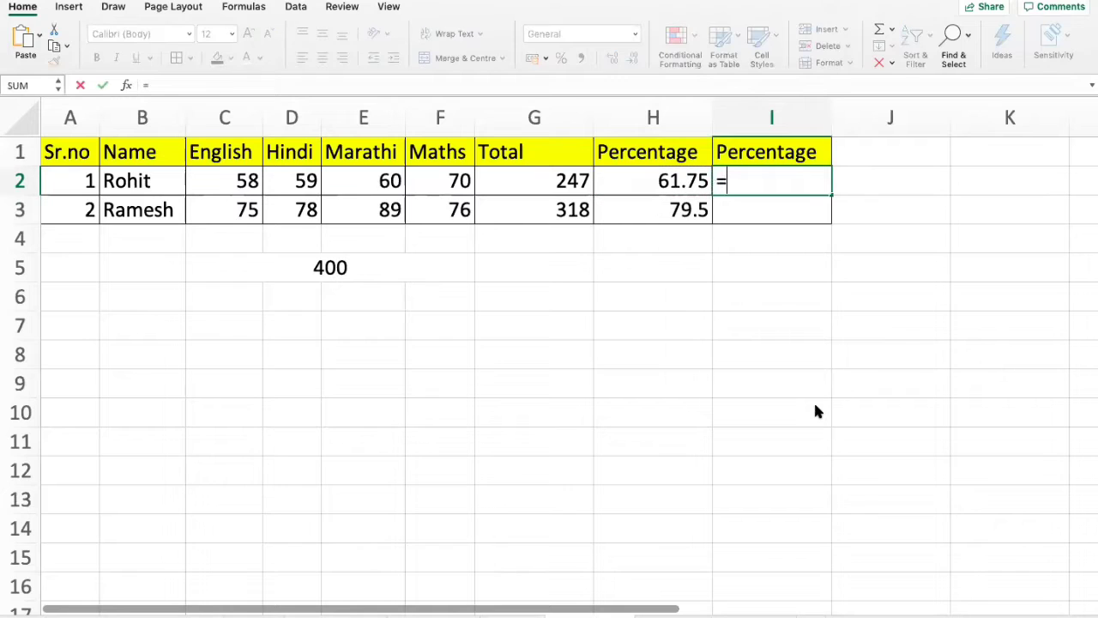
{"action": "key", "text": "Left"}
{"action": "key", "text": "Left"}
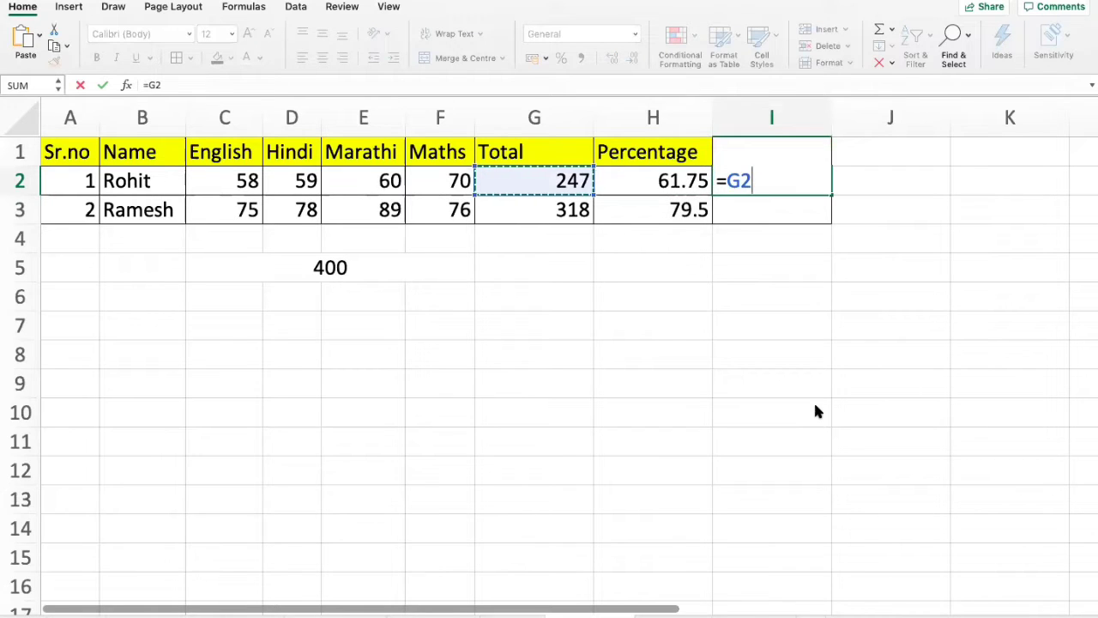
{"action": "type", "text": "/400"}
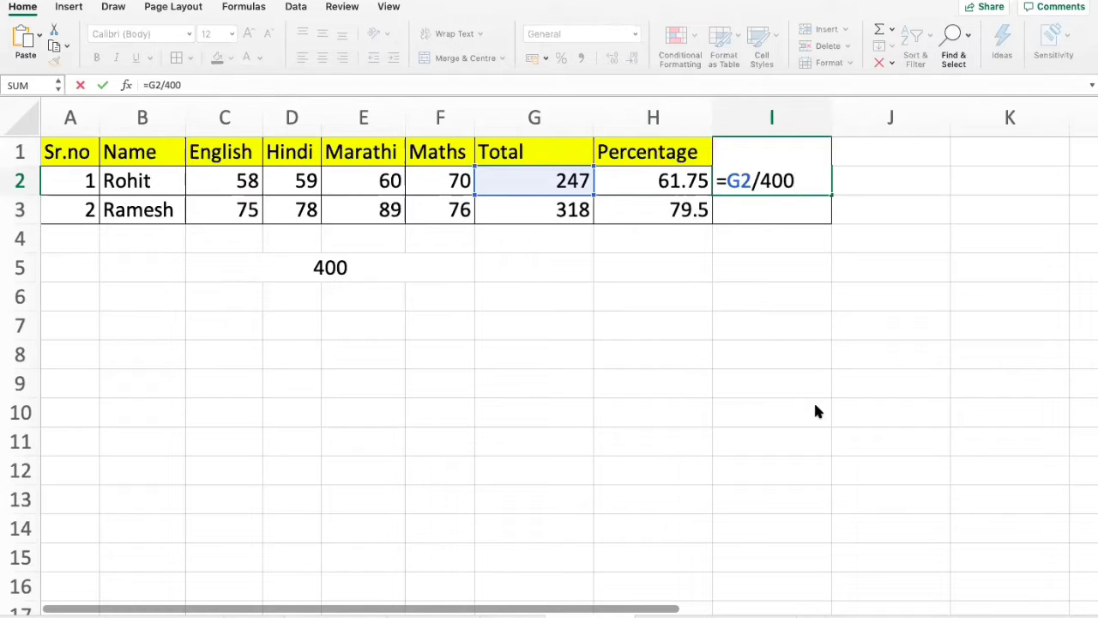
{"action": "key", "text": "Return"}
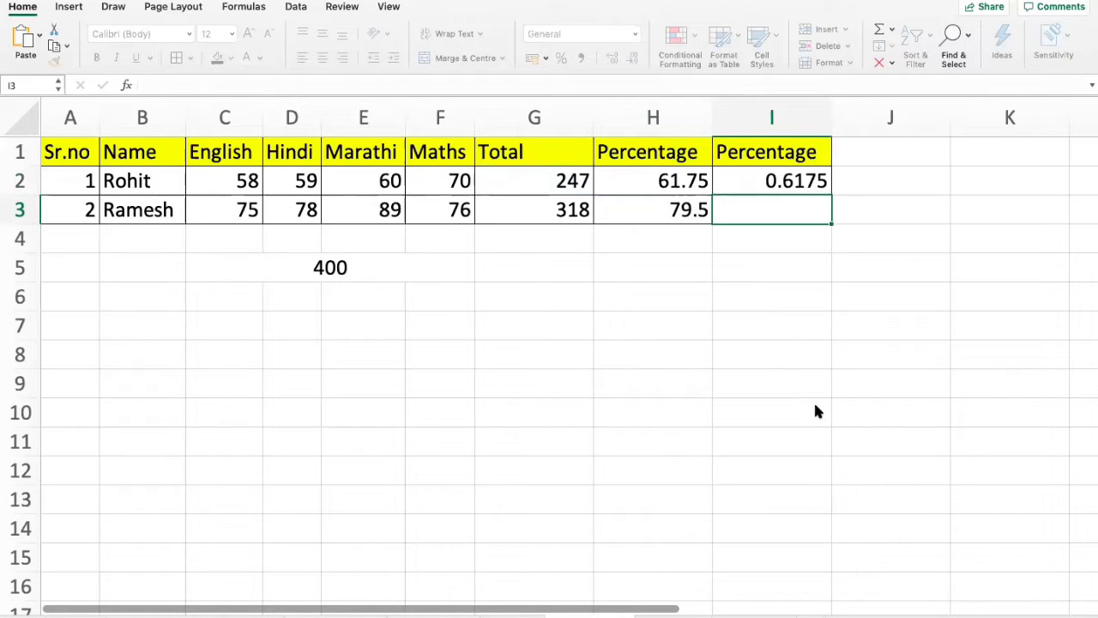
Copy the formula in I2 down to I3 and apply the percentage number format to both cells.
{"action": "key", "text": "Up"}
{"action": "key", "text": "super+c"}
{"action": "key", "text": "Down"}
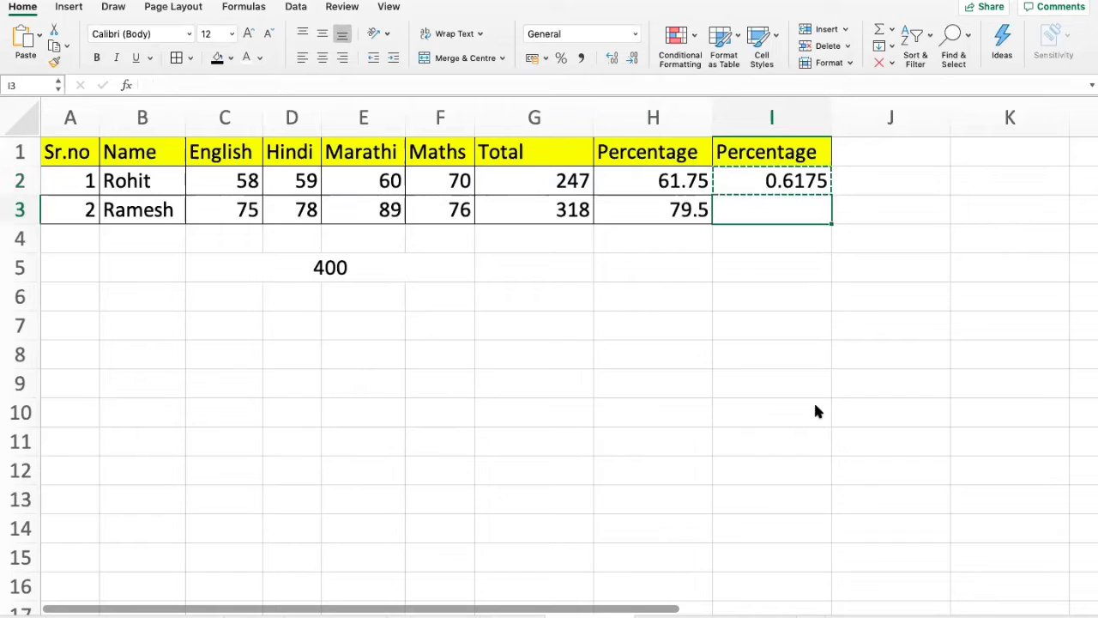
{"action": "key", "text": "super+v"}
{"action": "key", "text": "Up"}
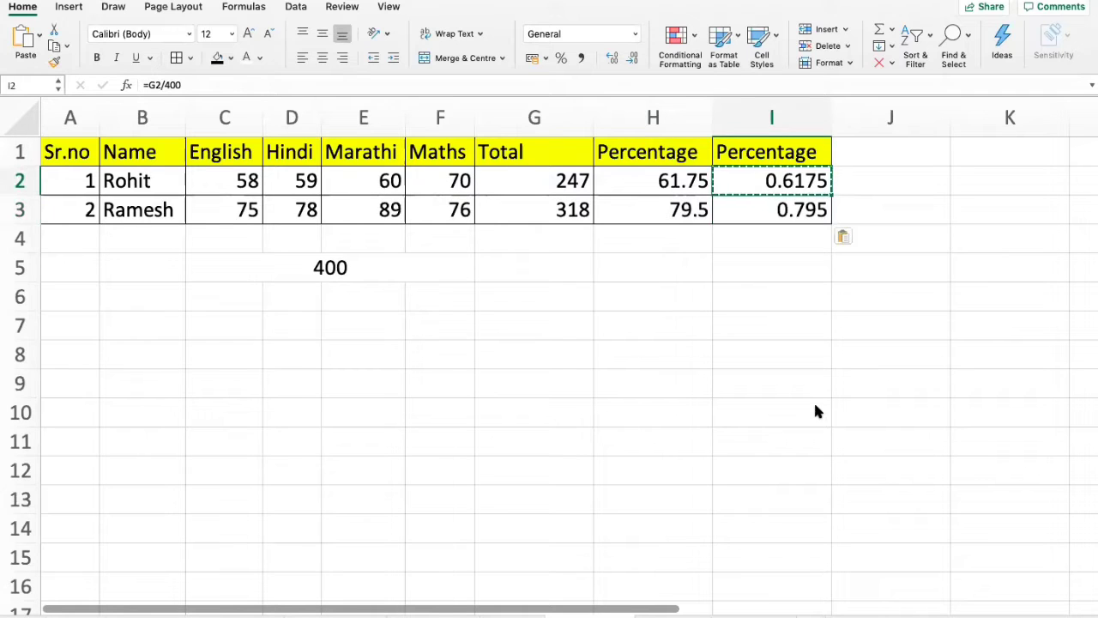
{"action": "key", "text": "Escape"}
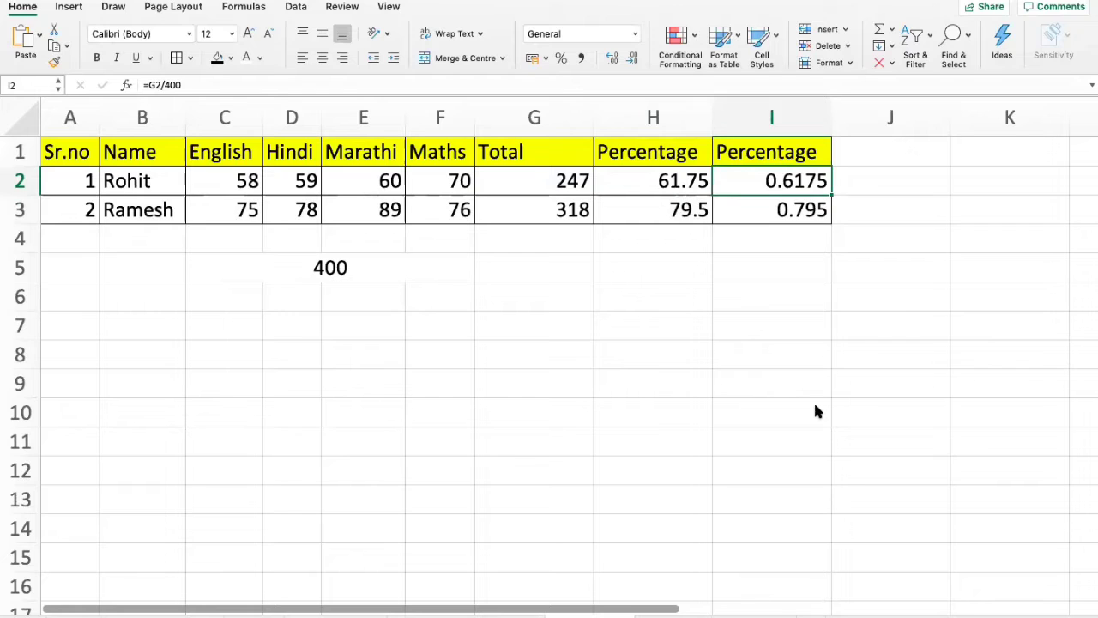
{"action": "key", "text": "shift+Down"}
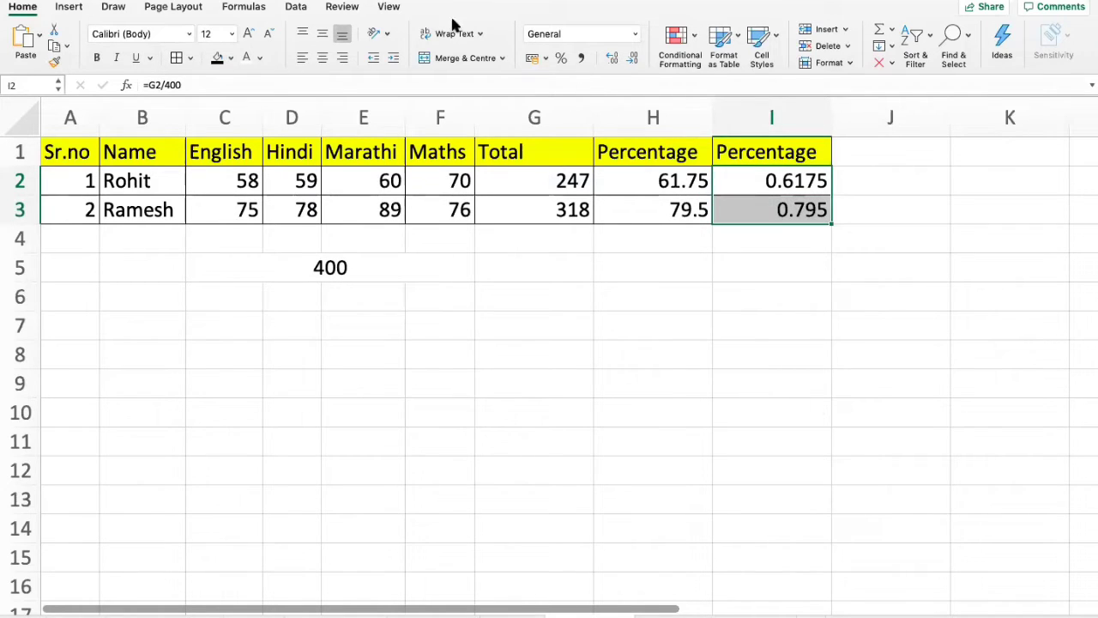
{"action": "left_click", "coordinate": [562, 60]}
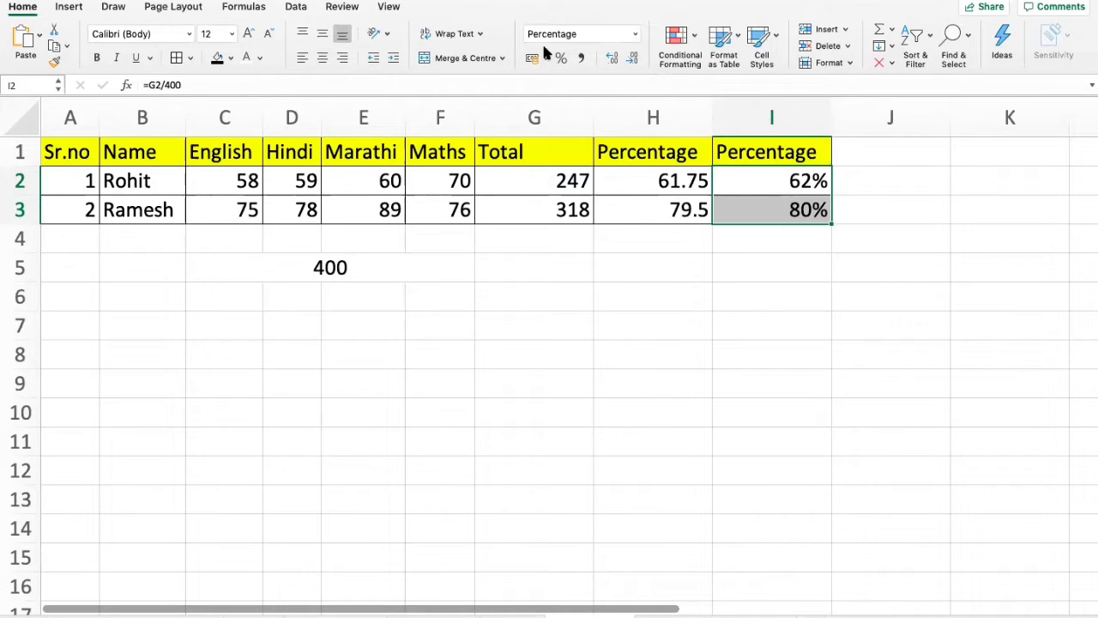
Show the percentages in I2:I3 with two decimal places and return them to whole percentages.
{"action": "left_click", "coordinate": [613, 60]}
{"action": "left_click", "coordinate": [613, 60]}
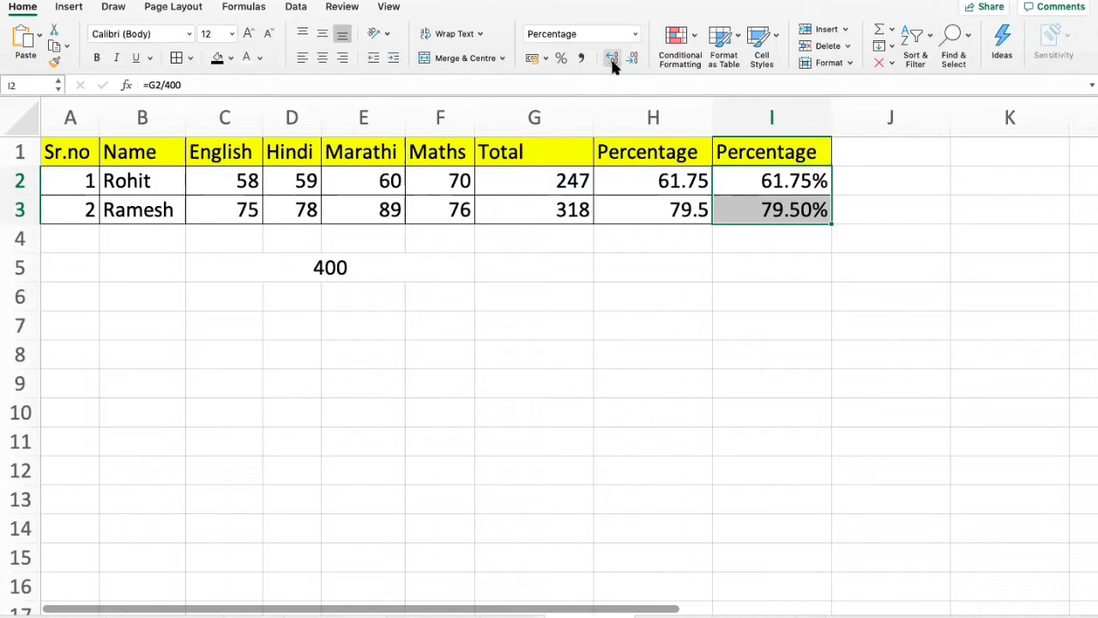
{"action": "left_click", "coordinate": [635, 63]}
{"action": "left_click", "coordinate": [635, 64]}
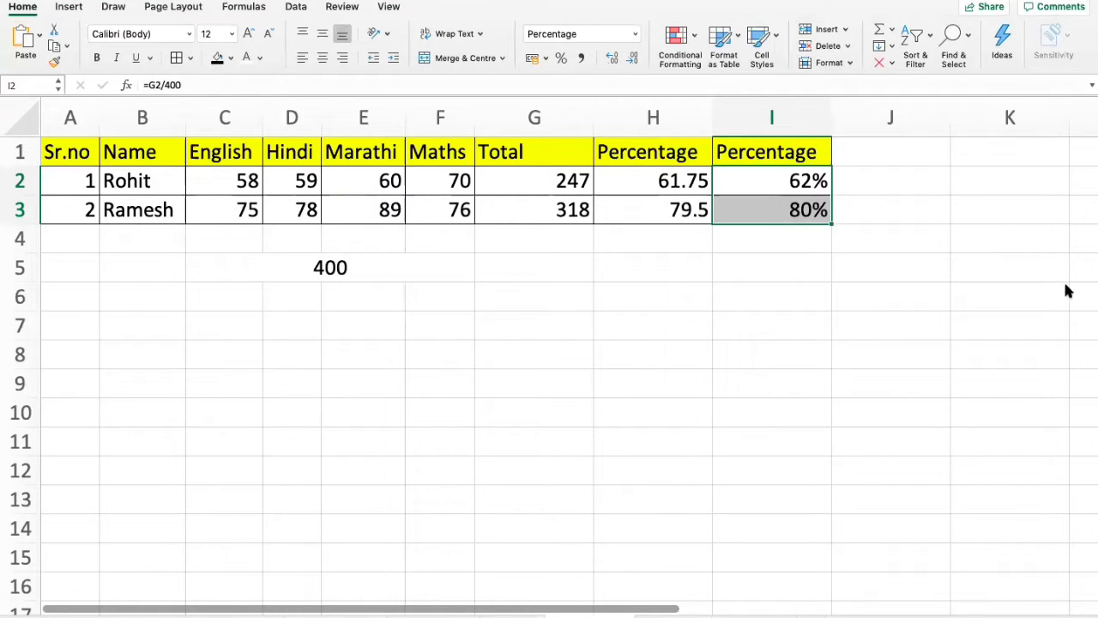
{"action": "left_click", "coordinate": [584, 293]}
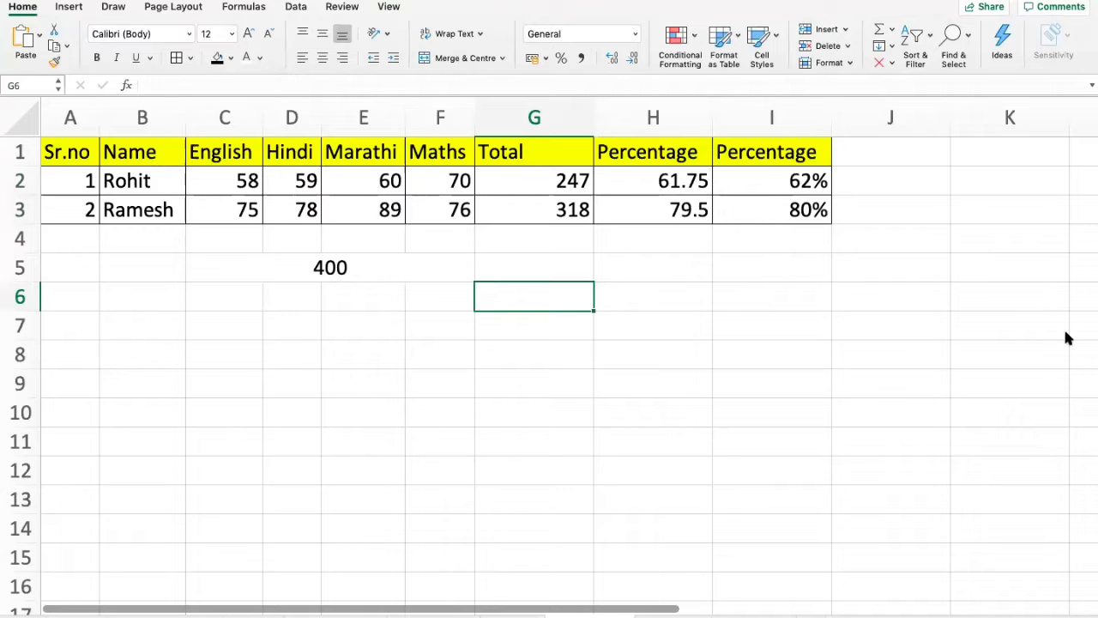
Open the functions practice sheet and look through its AVERAGE, COUNT, LENGTH and TRIM sections.
{"action": "left_click", "coordinate": [533, 438]}
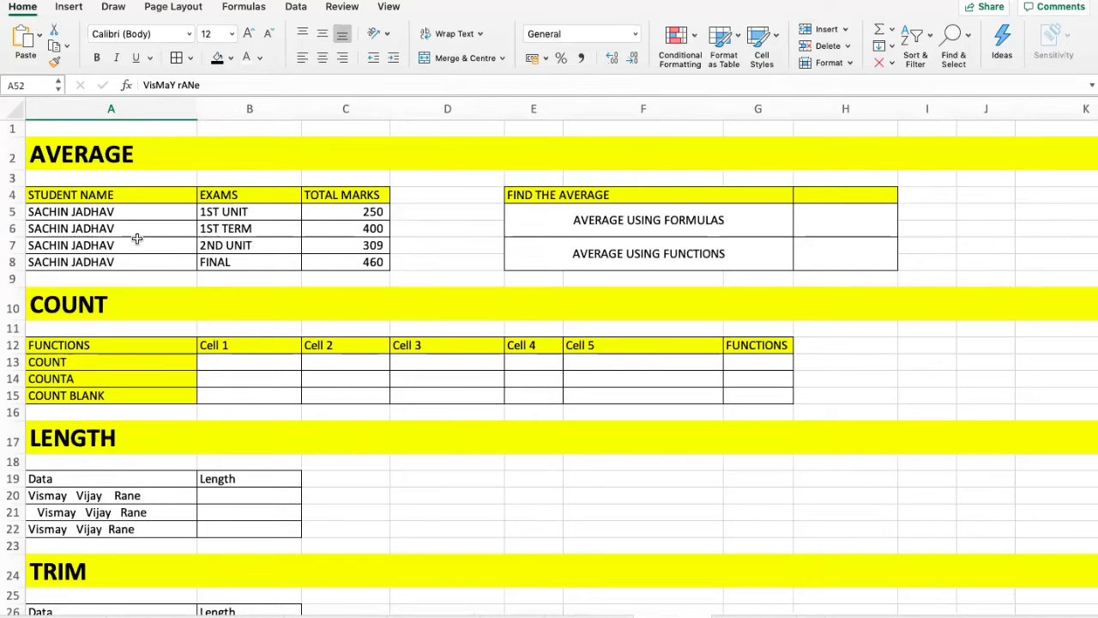
{"action": "scroll", "coordinate": [137, 238], "scroll_direction": "down", "scroll_amount": 3}
{"action": "scroll", "coordinate": [138, 239], "scroll_direction": "up", "scroll_amount": 3}
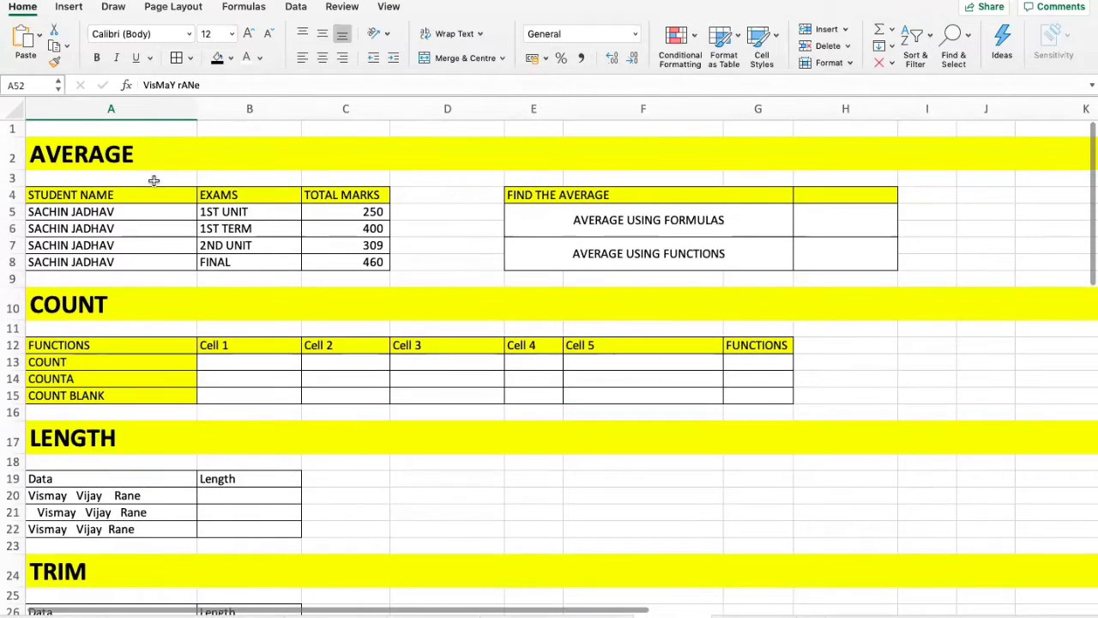
Examine the student name, exams and total marks columns of the table in the AVERAGE section.
{"action": "left_click", "coordinate": [126, 155]}
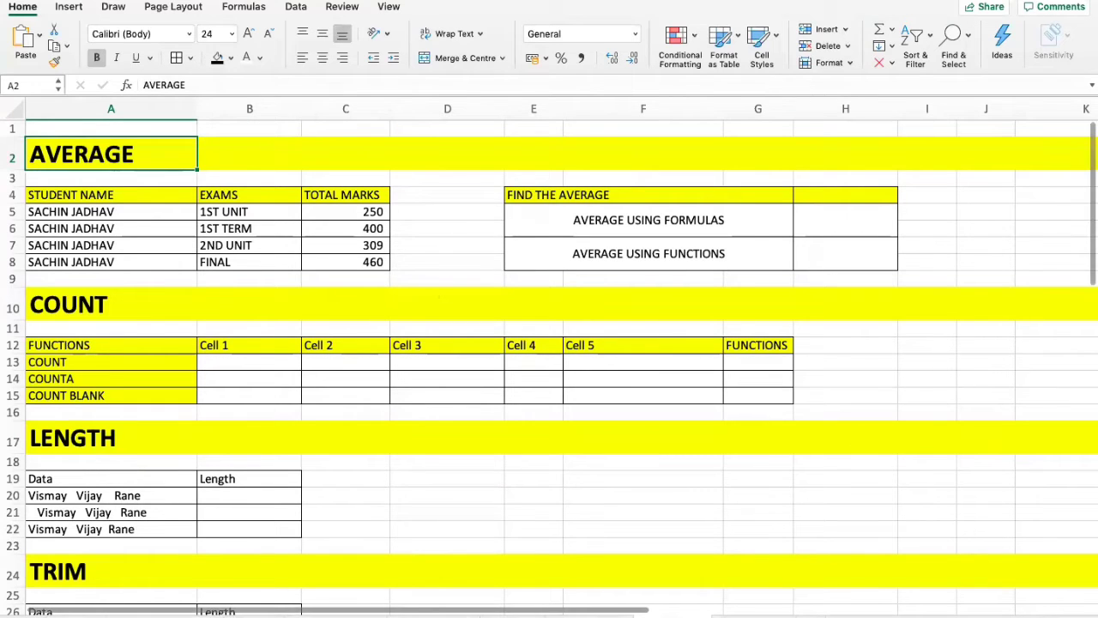
{"action": "left_click", "coordinate": [1049, 616]}
{"action": "left_click", "coordinate": [1049, 616]}
{"action": "left_click", "coordinate": [1048, 616]}
{"action": "left_click", "coordinate": [1048, 616]}
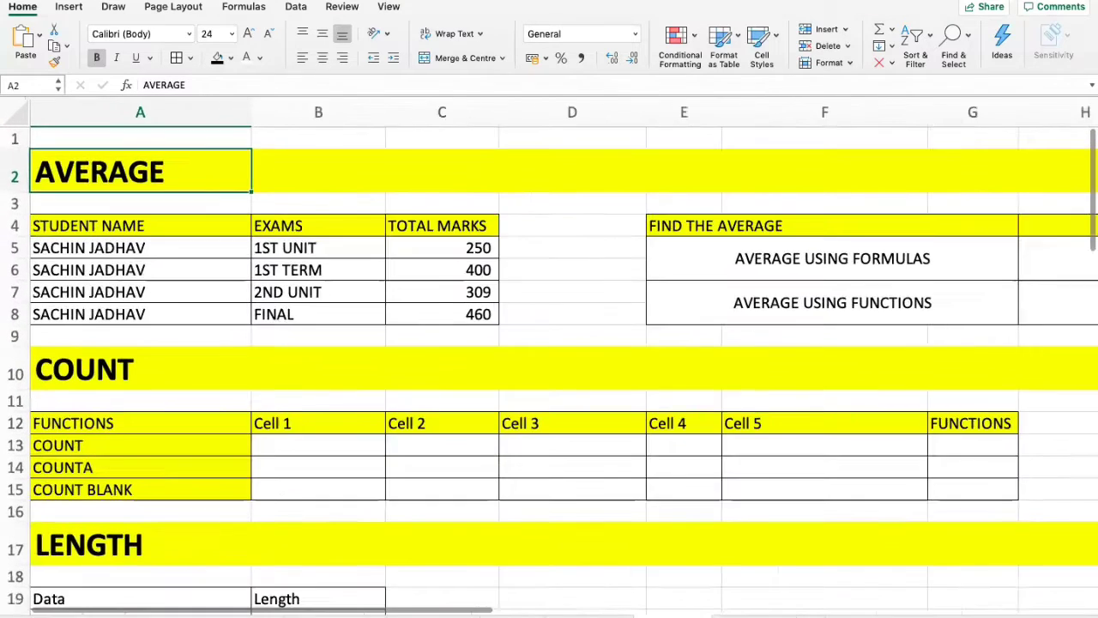
{"action": "left_click", "coordinate": [1048, 616]}
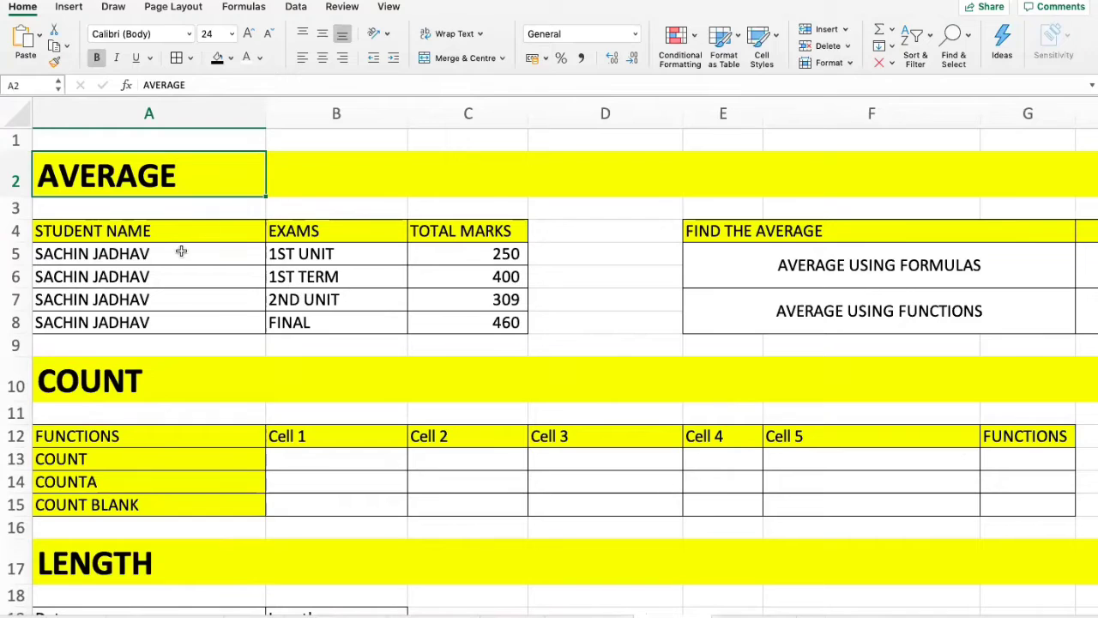
{"action": "left_click_drag", "start_coordinate": [168, 239], "coordinate": [164, 319]}
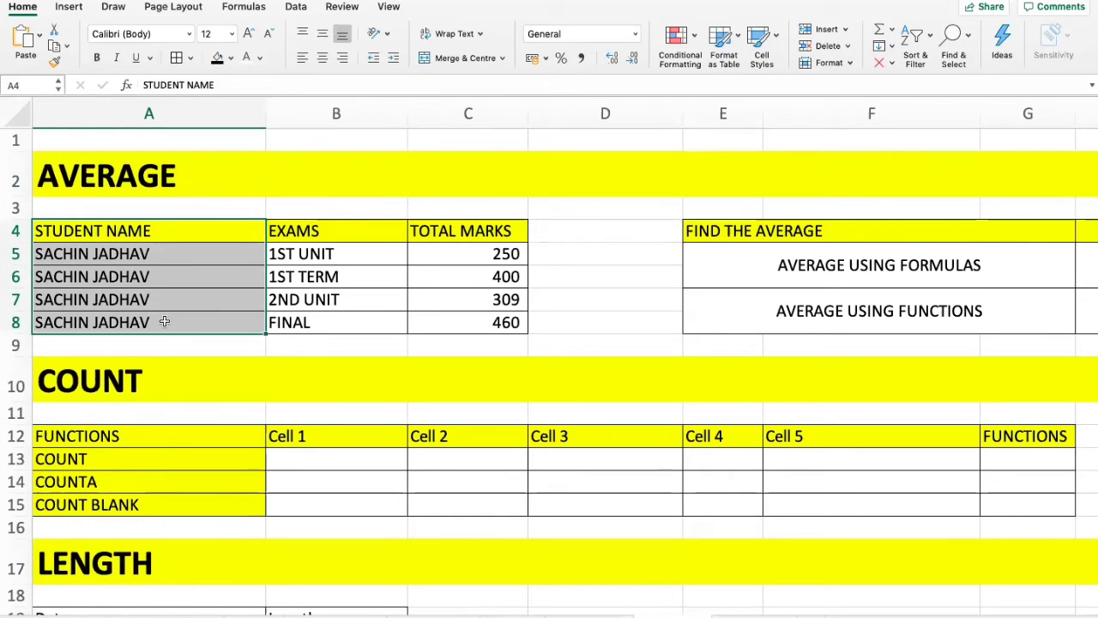
{"action": "left_click_drag", "start_coordinate": [162, 247], "coordinate": [162, 318]}
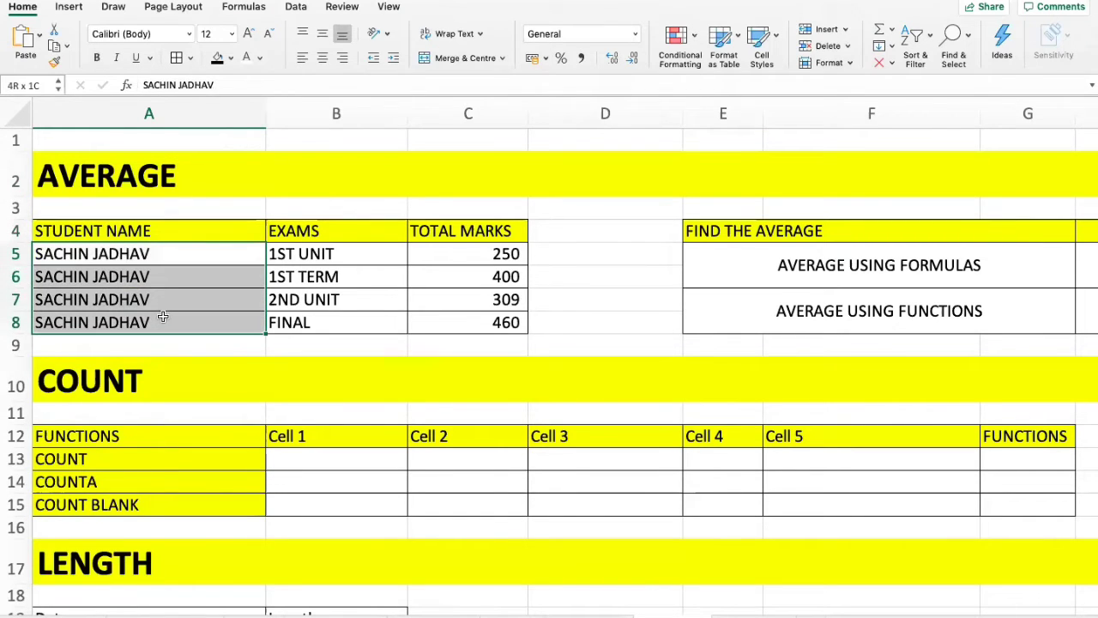
{"action": "left_click", "coordinate": [328, 230]}
{"action": "left_click", "coordinate": [337, 252]}
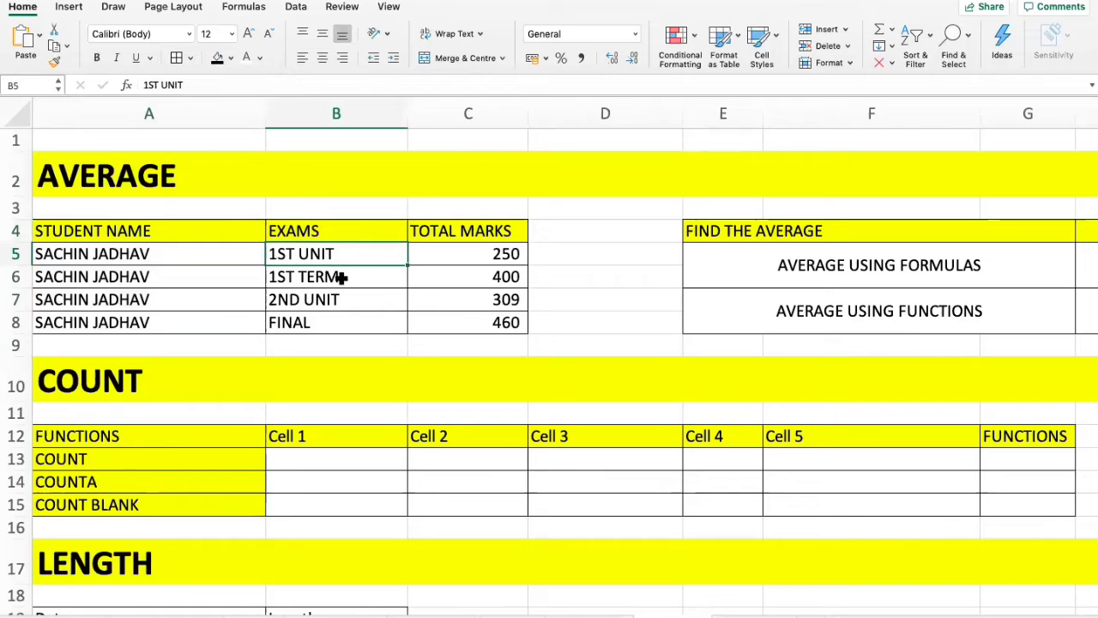
{"action": "left_click", "coordinate": [341, 279]}
{"action": "left_click", "coordinate": [348, 299]}
{"action": "left_click", "coordinate": [346, 319]}
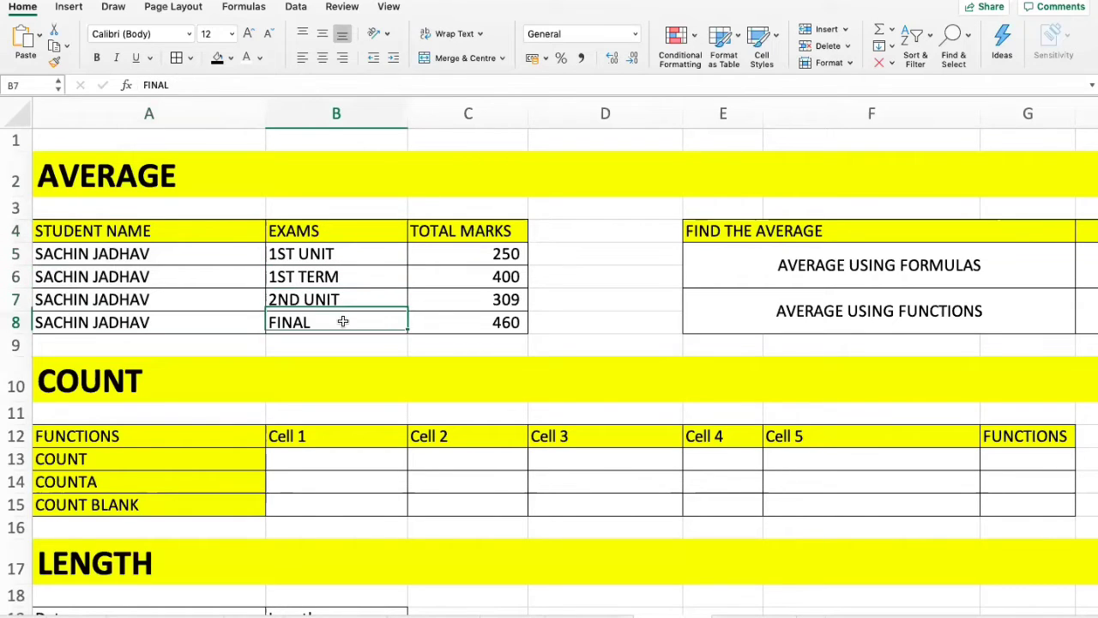
{"action": "left_click", "coordinate": [513, 251]}
{"action": "left_click", "coordinate": [507, 274]}
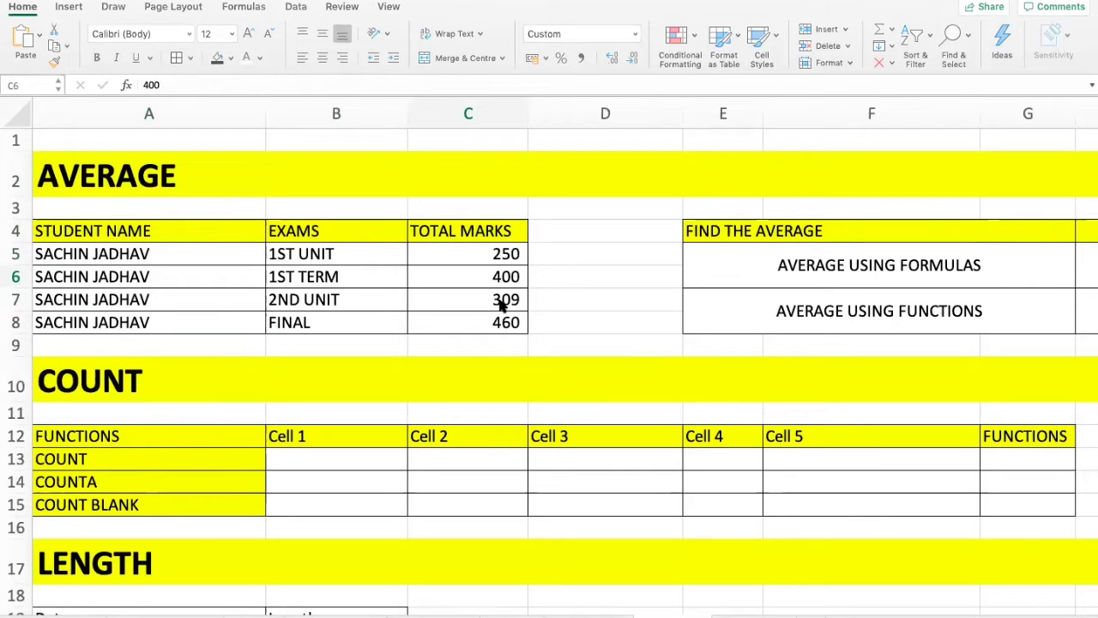
{"action": "left_click", "coordinate": [480, 260]}
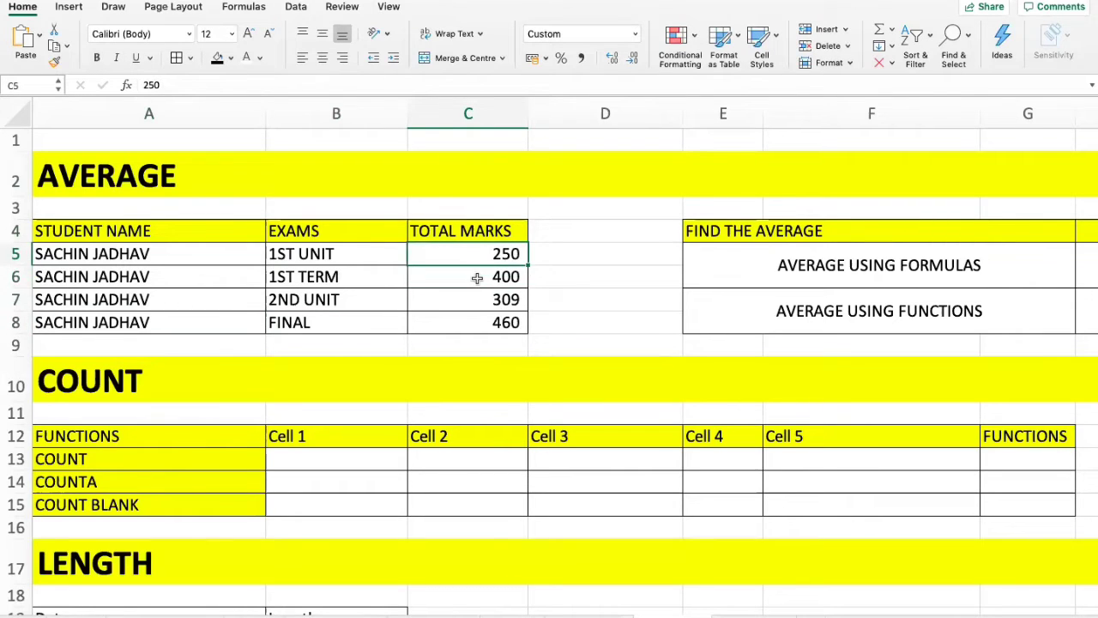
{"action": "left_click", "coordinate": [478, 277]}
{"action": "left_click", "coordinate": [476, 298]}
{"action": "left_click", "coordinate": [472, 321]}
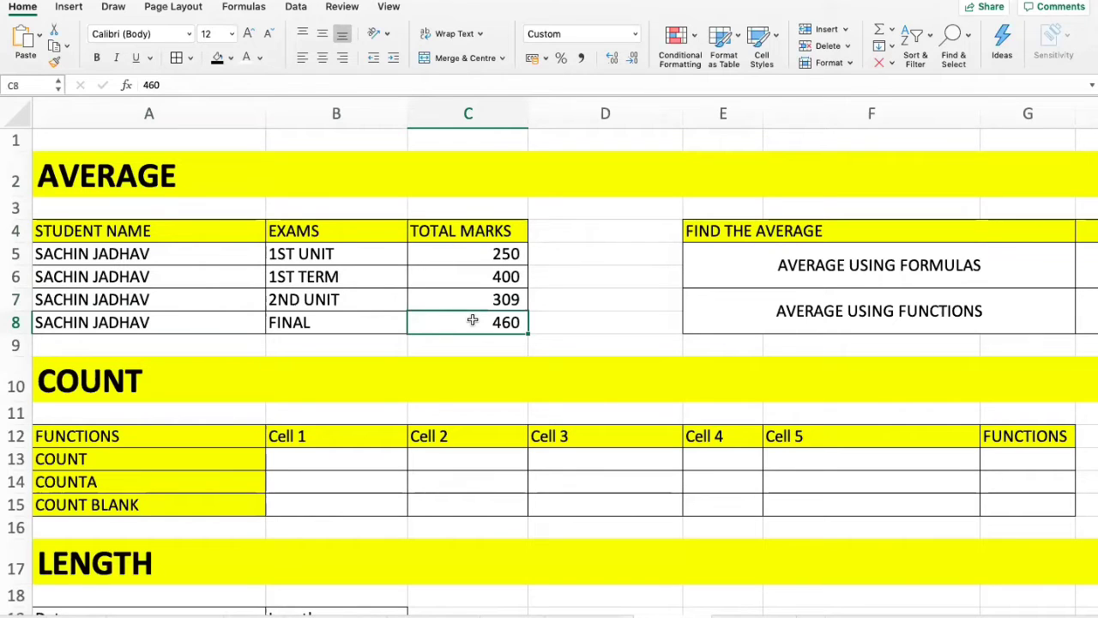
Examine the rows for averaging with formulas and with functions in the FIND THE AVERAGE table.
{"action": "left_click", "coordinate": [797, 266]}
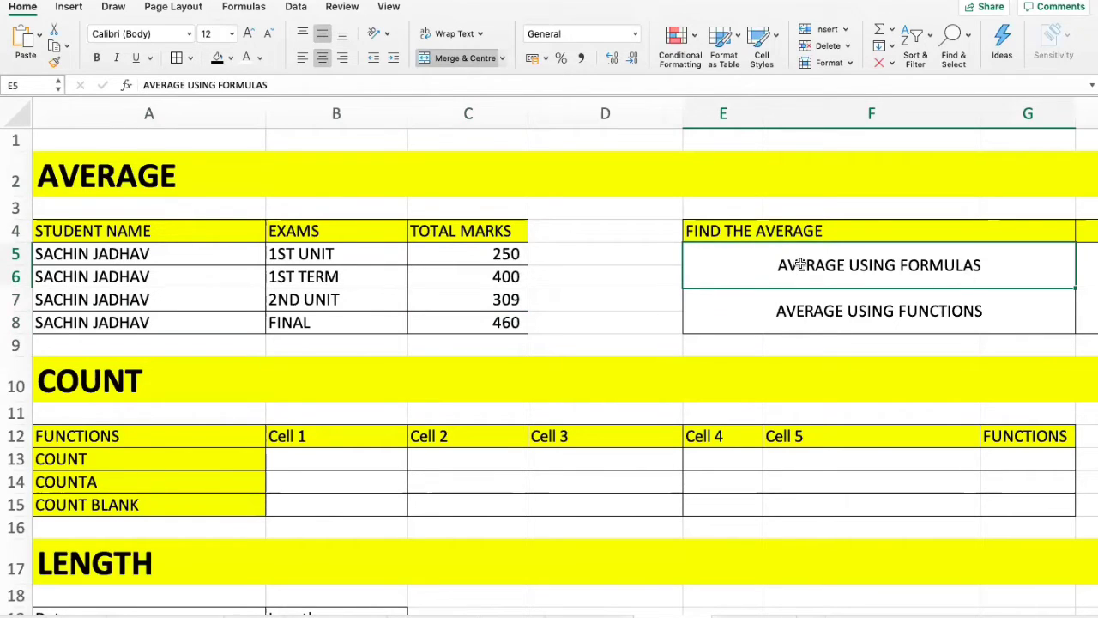
{"action": "scroll", "coordinate": [800, 264], "scroll_direction": "right", "scroll_amount": 3}
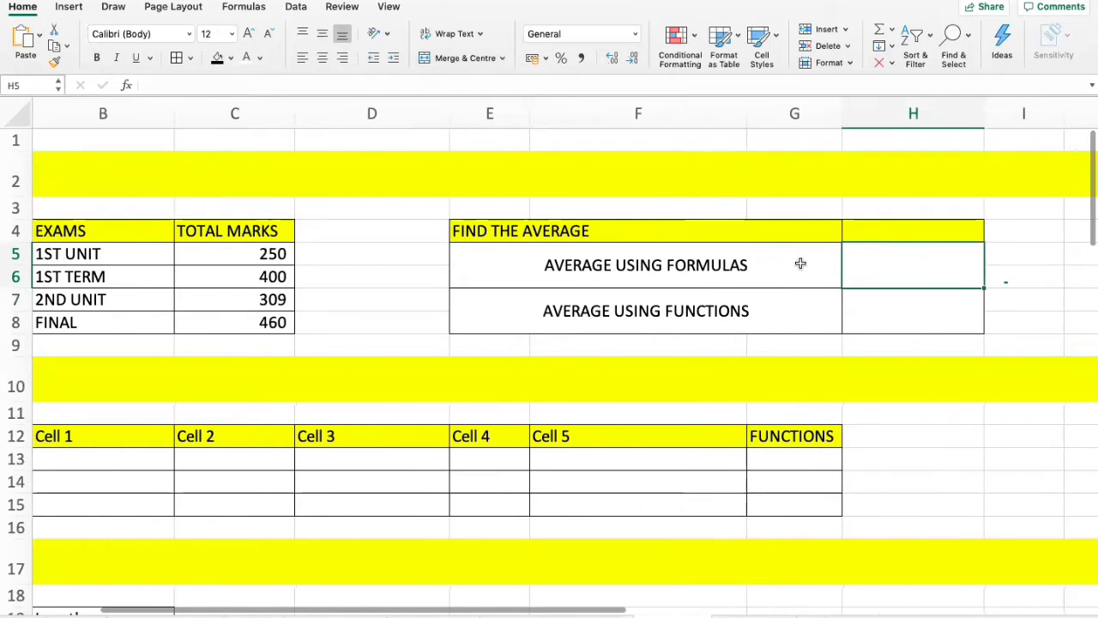
{"action": "key", "text": "Right"}
{"action": "key", "text": "Left"}
{"action": "key", "text": "Left"}
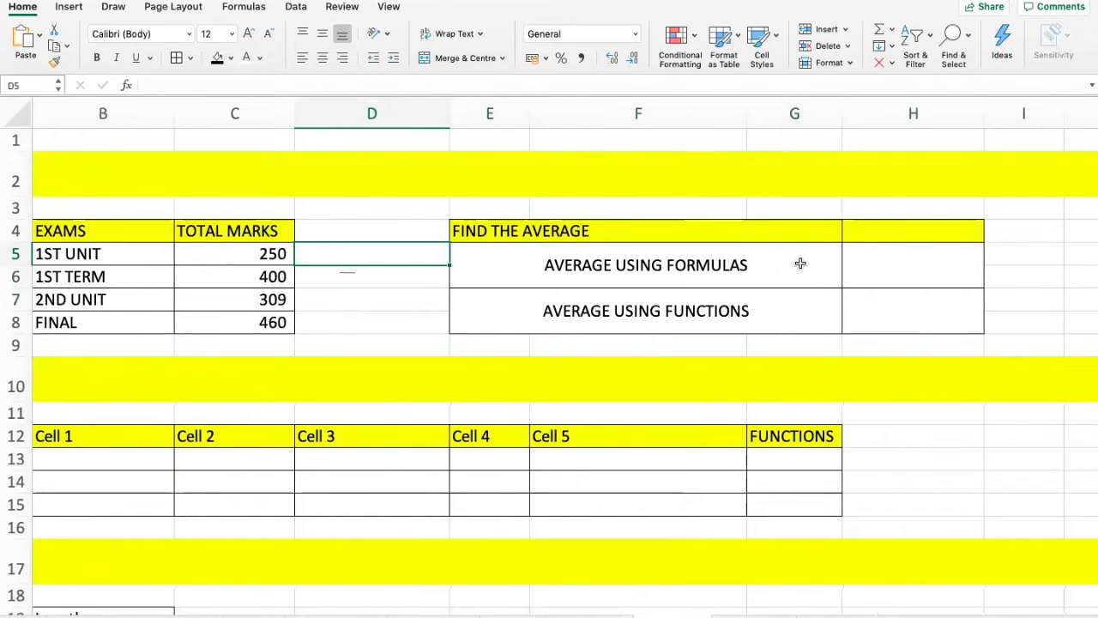
{"action": "key", "text": "Down"}
{"action": "key", "text": "Down"}
{"action": "key", "text": "Right"}
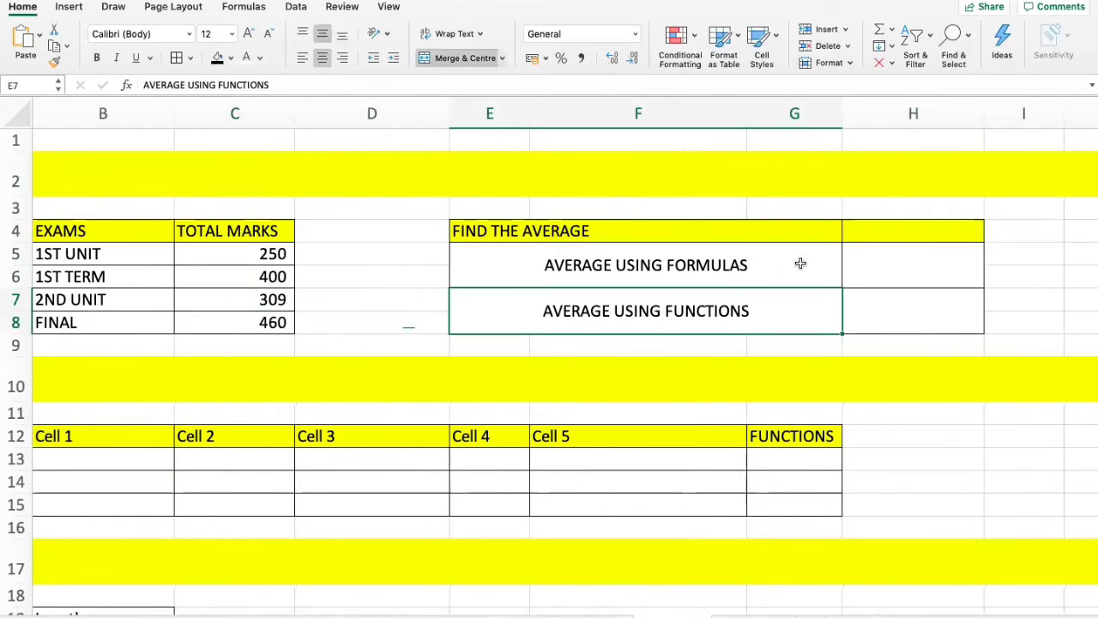
Calculate the average of the four exam totals in H5 with the formula =(C5+C6+C7+C8)/4.
{"action": "key", "text": "Up"}
{"action": "key", "text": "Right"}
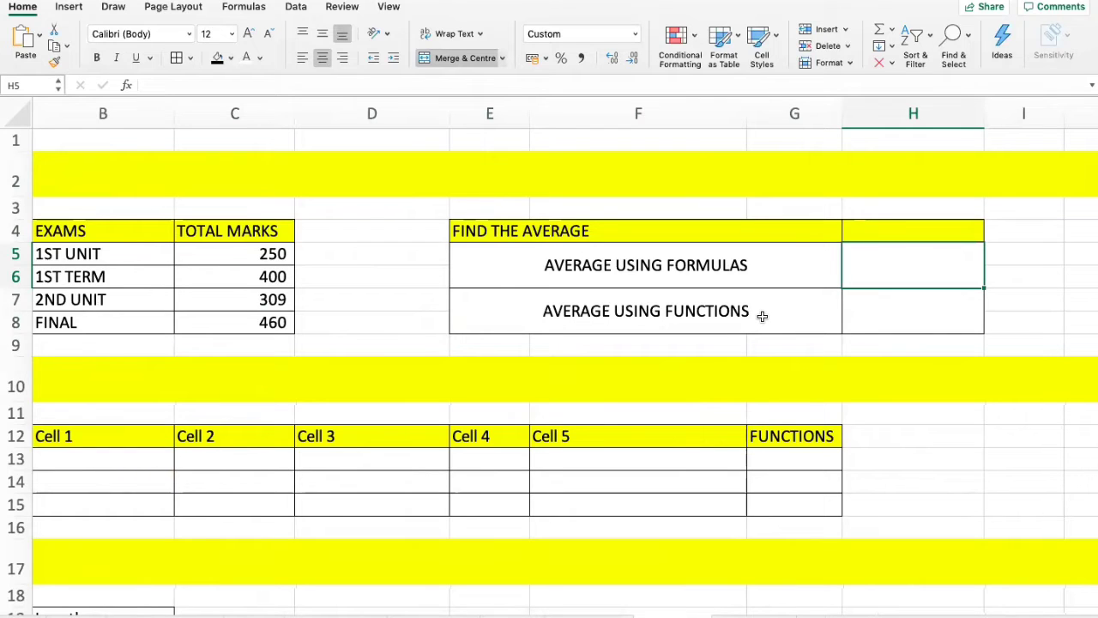
{"action": "type", "text": "="}
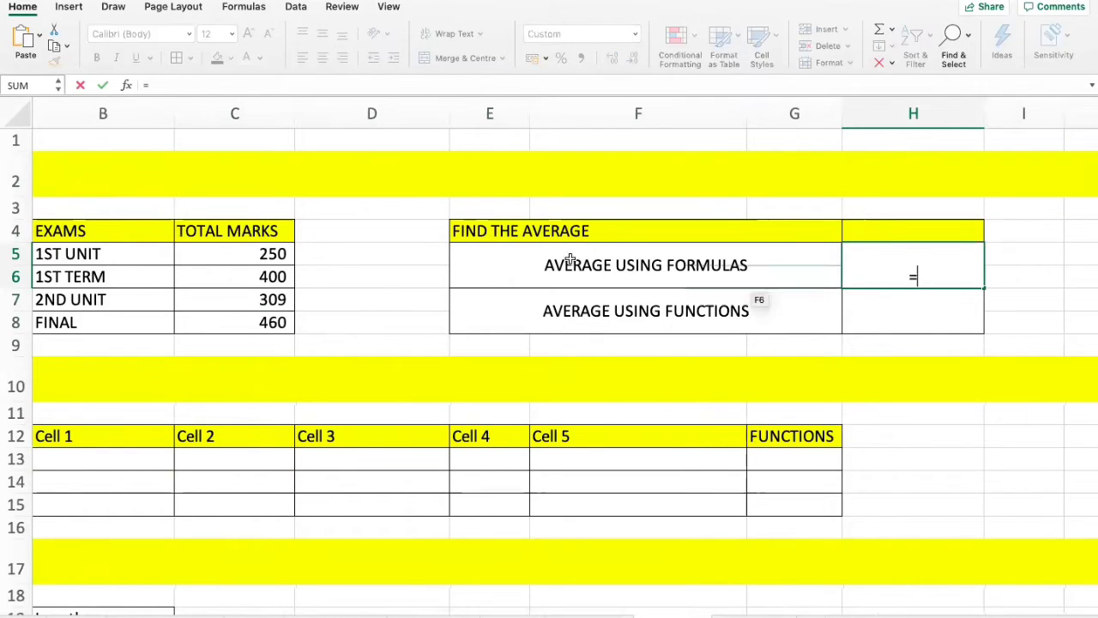
{"action": "left_click", "coordinate": [234, 259]}
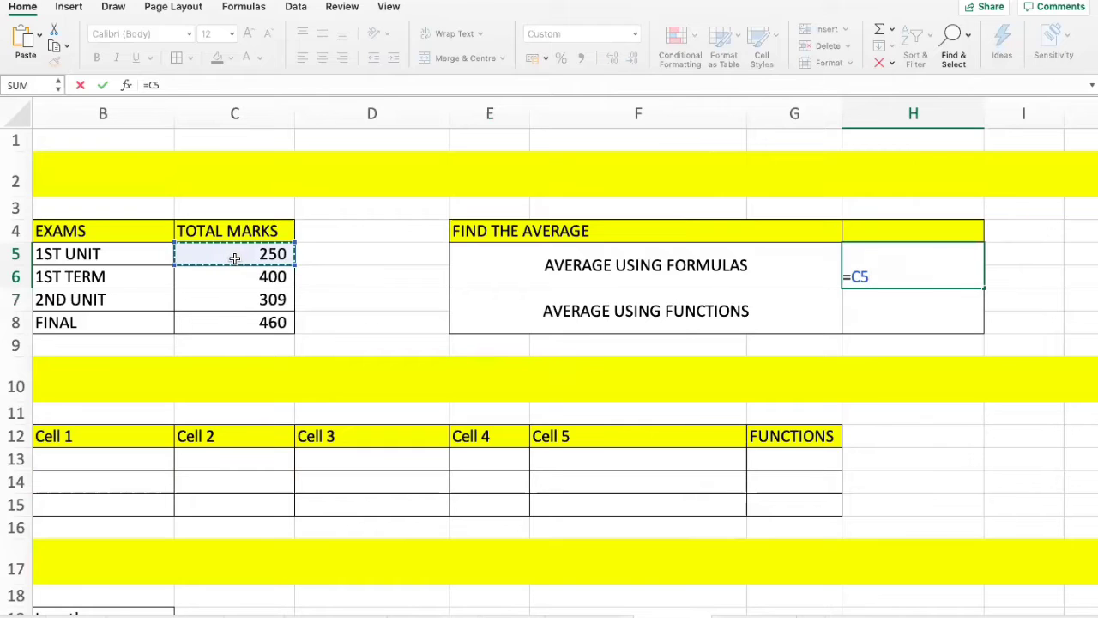
{"action": "type", "text": "+"}
{"action": "key", "text": "BackSpace"}
{"action": "key", "text": "BackSpace"}
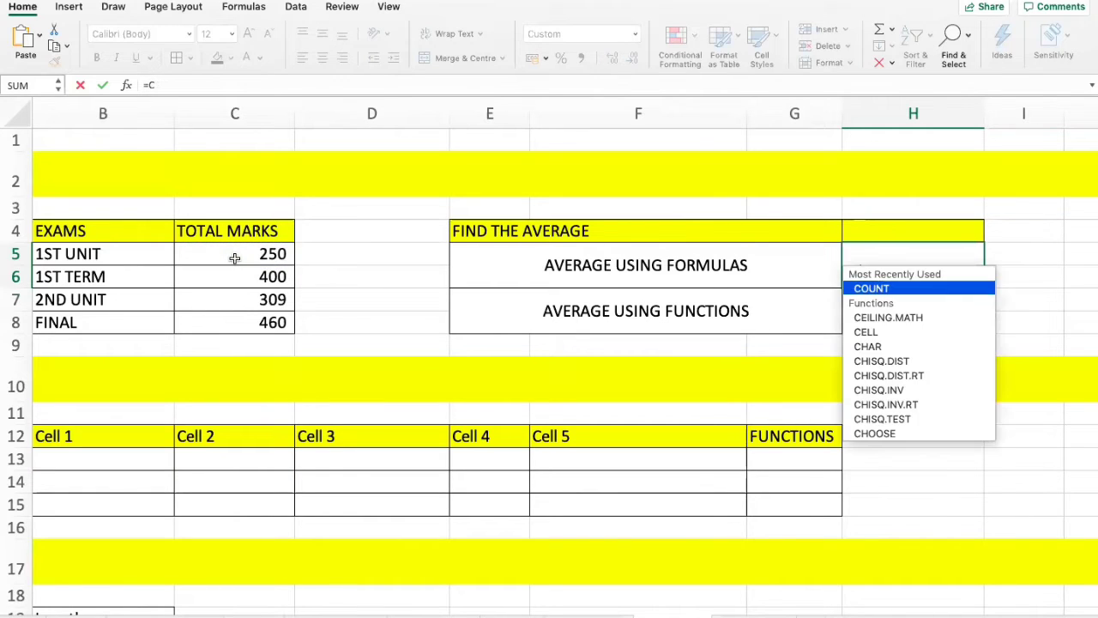
{"action": "type", "text": "("}
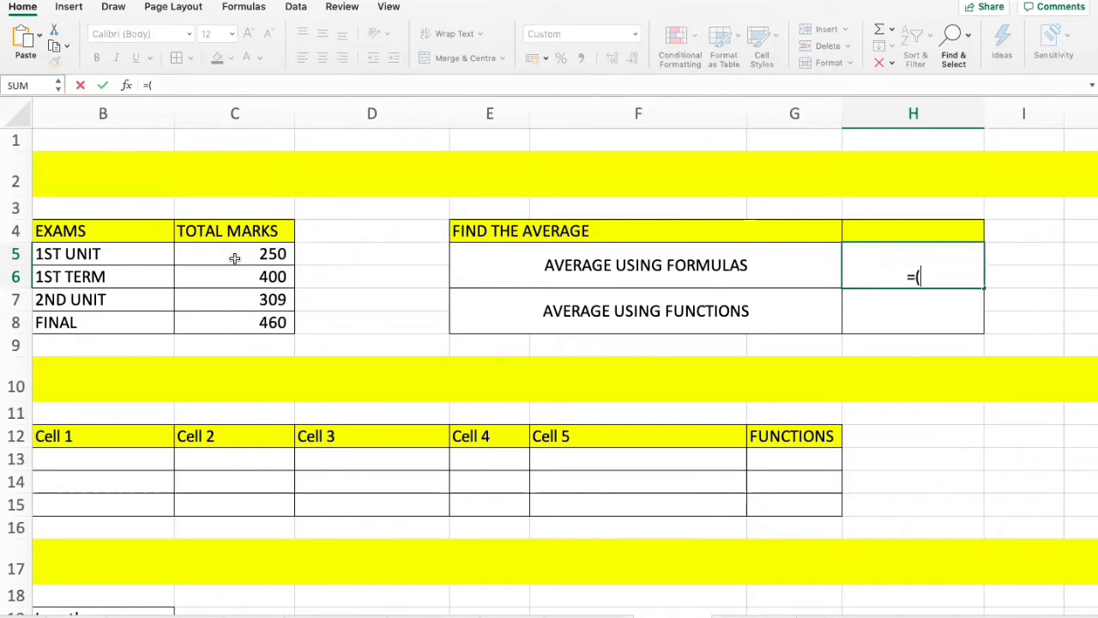
{"action": "left_click", "coordinate": [212, 244]}
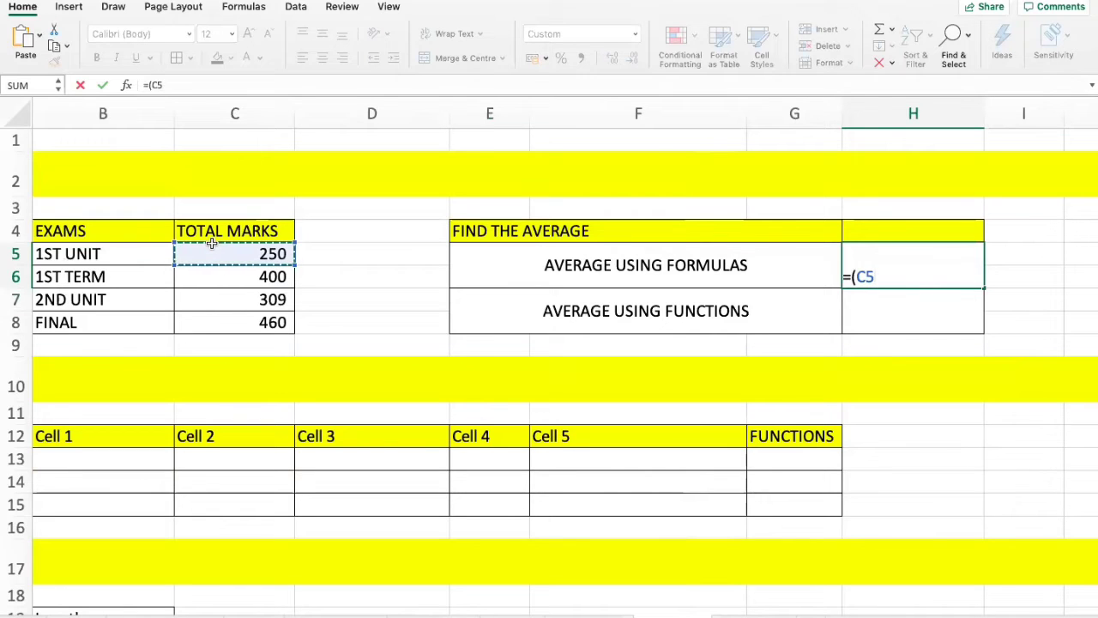
{"action": "type", "text": "+"}
{"action": "left_click", "coordinate": [206, 277]}
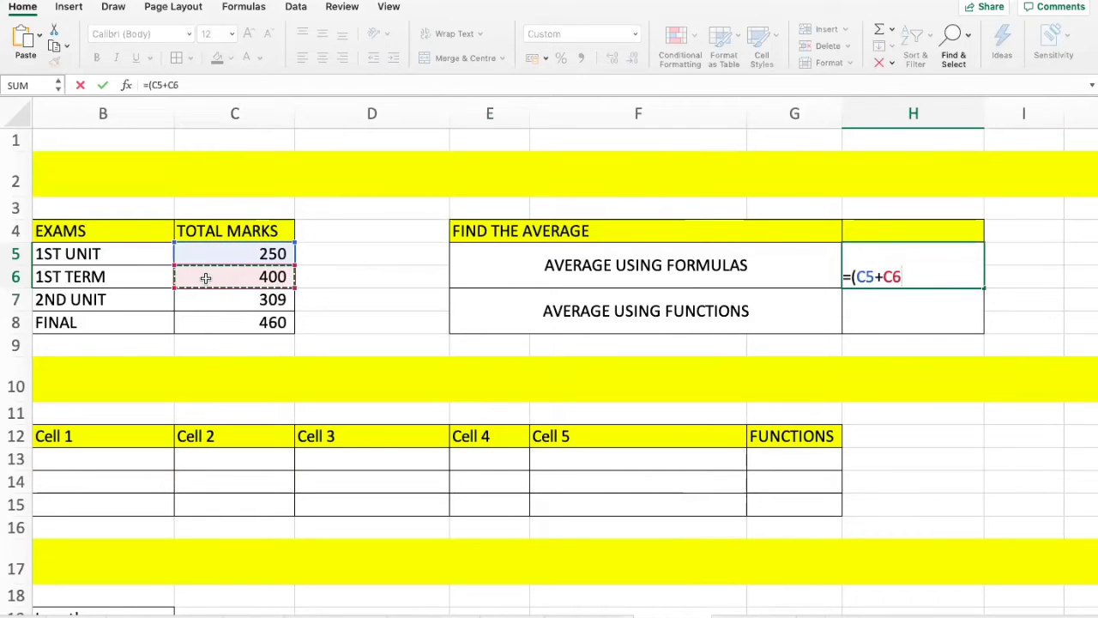
{"action": "type", "text": "+"}
{"action": "left_click", "coordinate": [193, 300]}
{"action": "type", "text": "+"}
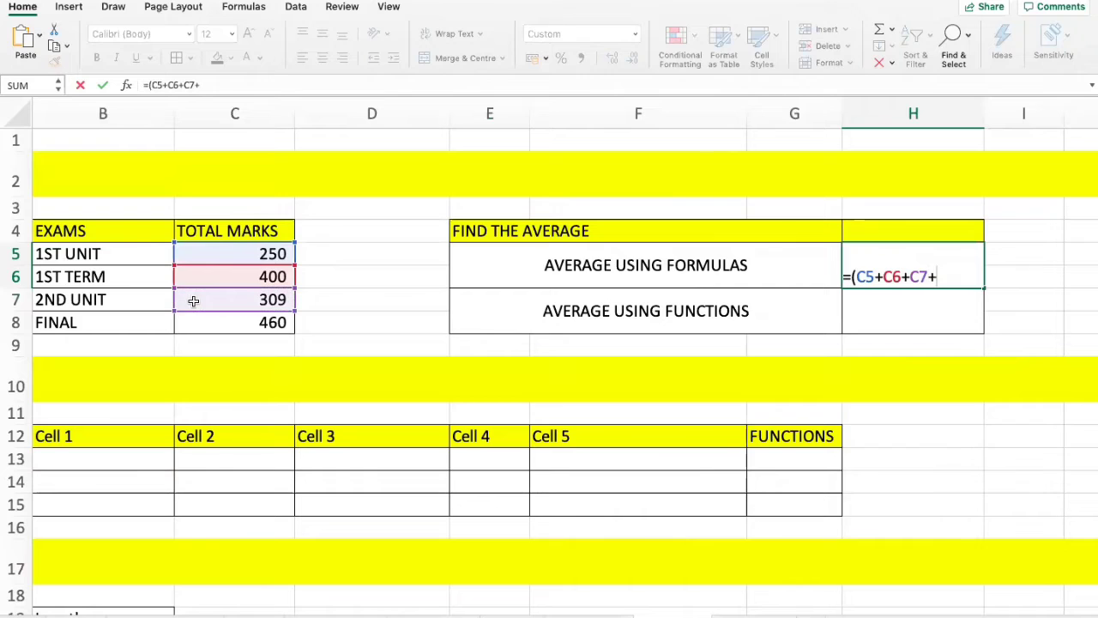
{"action": "left_click", "coordinate": [197, 322]}
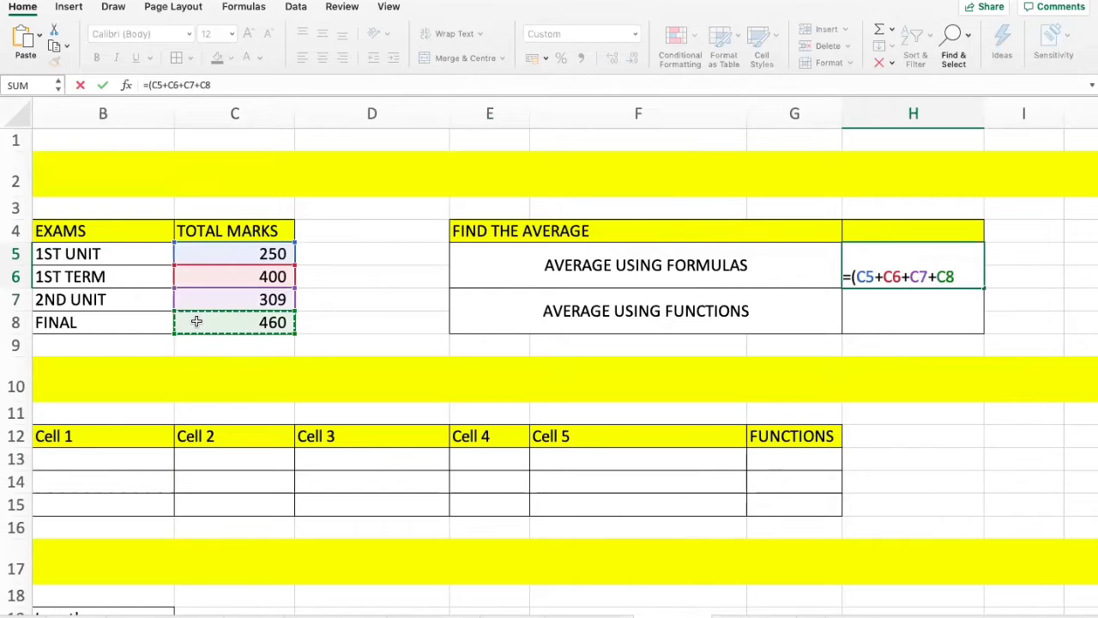
{"action": "type", "text": ")/"}
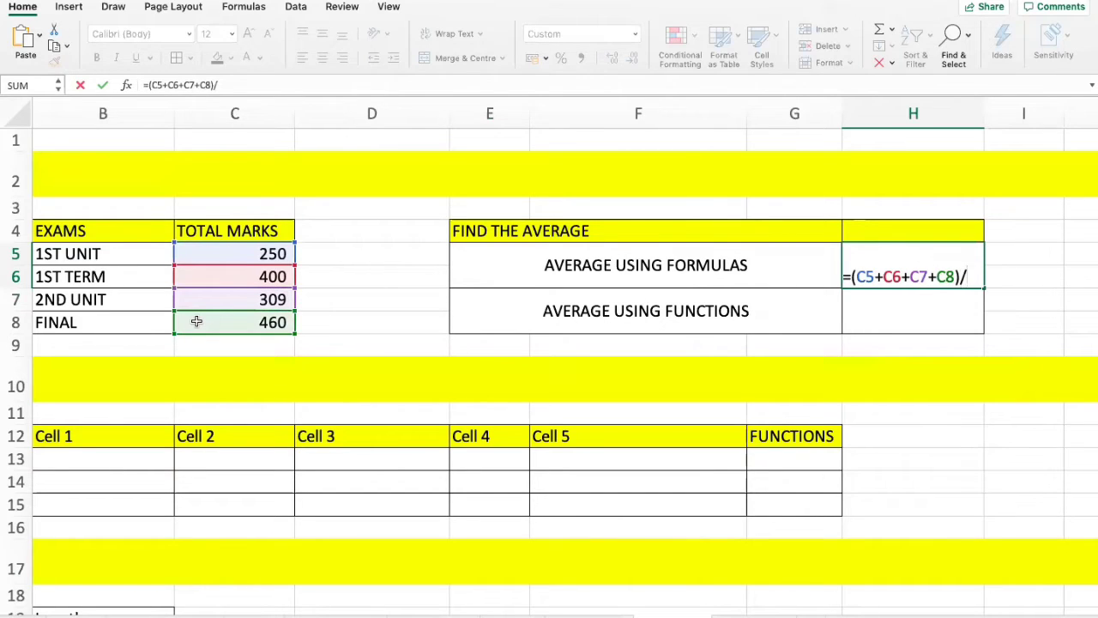
{"action": "type", "text": "4"}
{"action": "key", "text": "Return"}
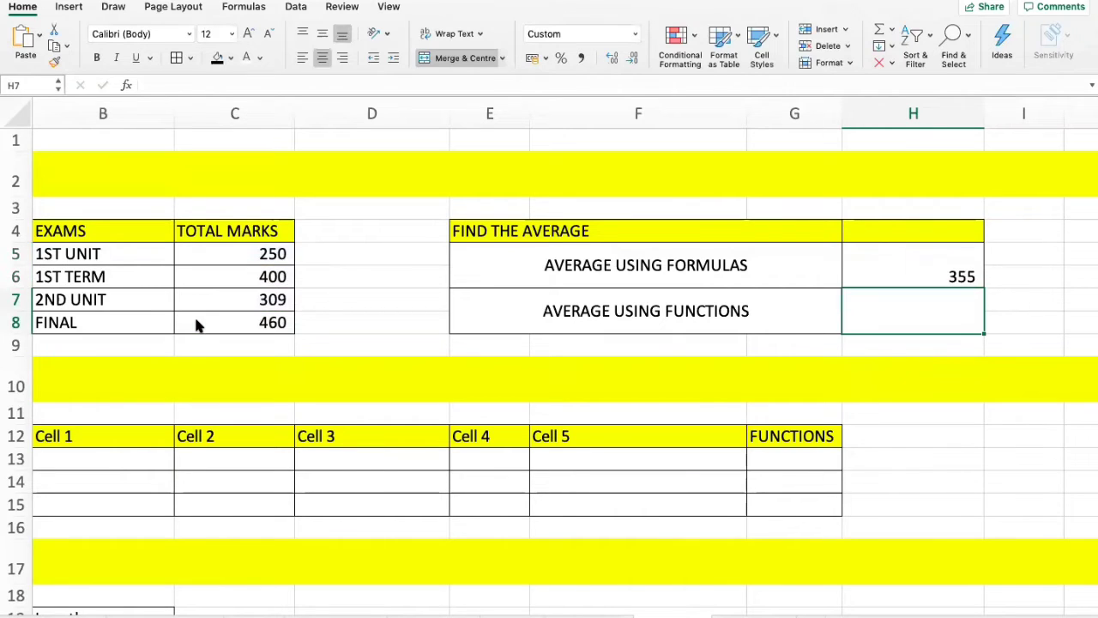
{"action": "key", "text": "Up"}
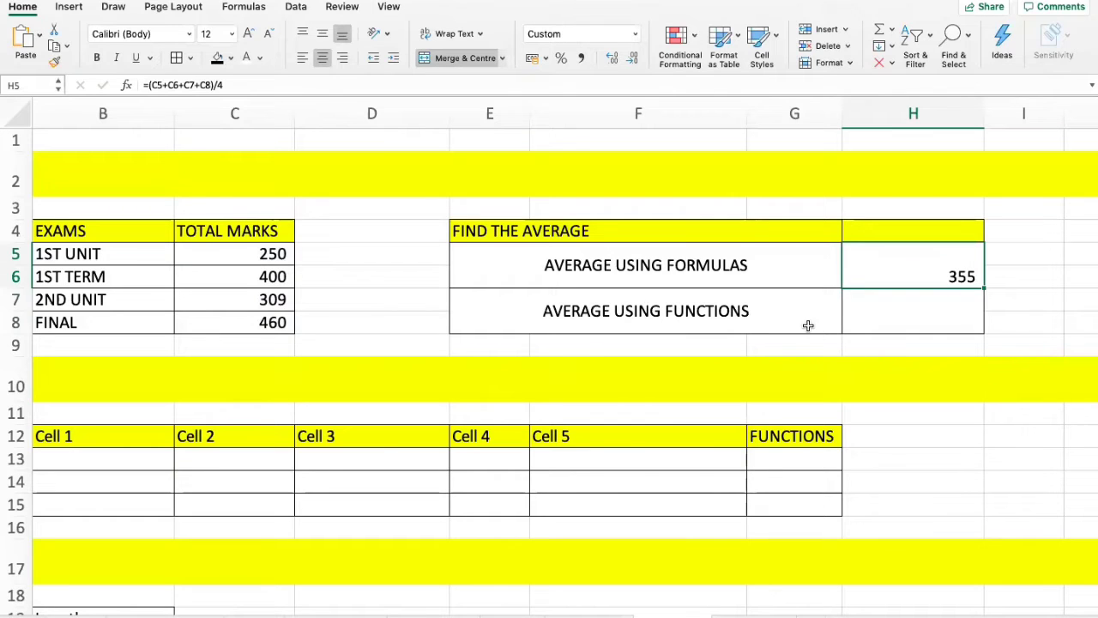
Calculate the average of the total marks in C5:C8 with the AVERAGE function in cell H7.
{"action": "left_click", "coordinate": [857, 303]}
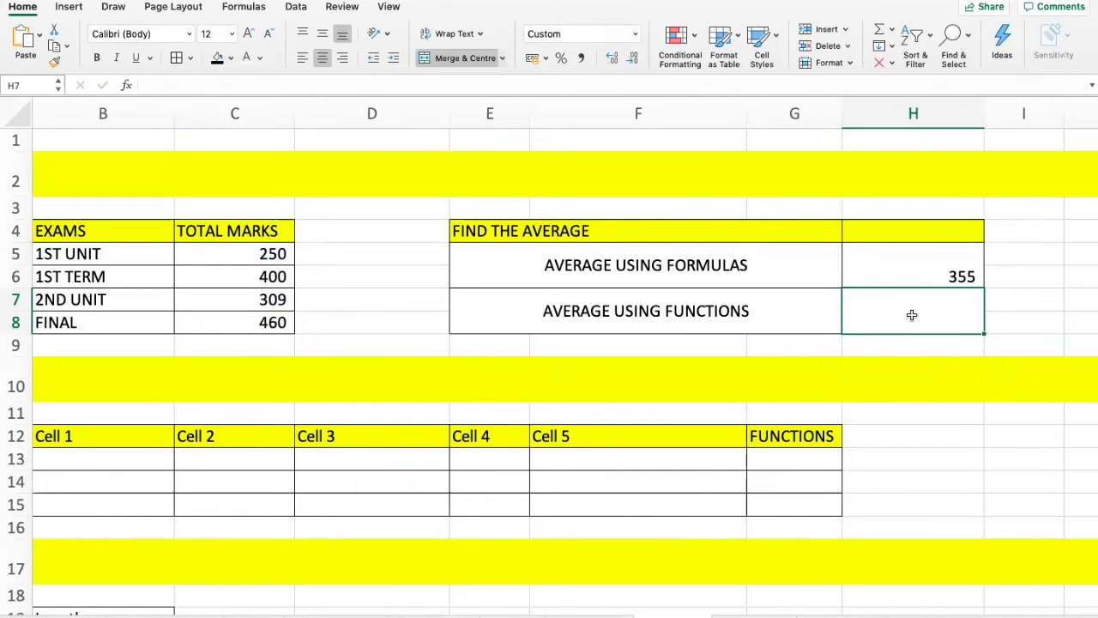
{"action": "type", "text": "="}
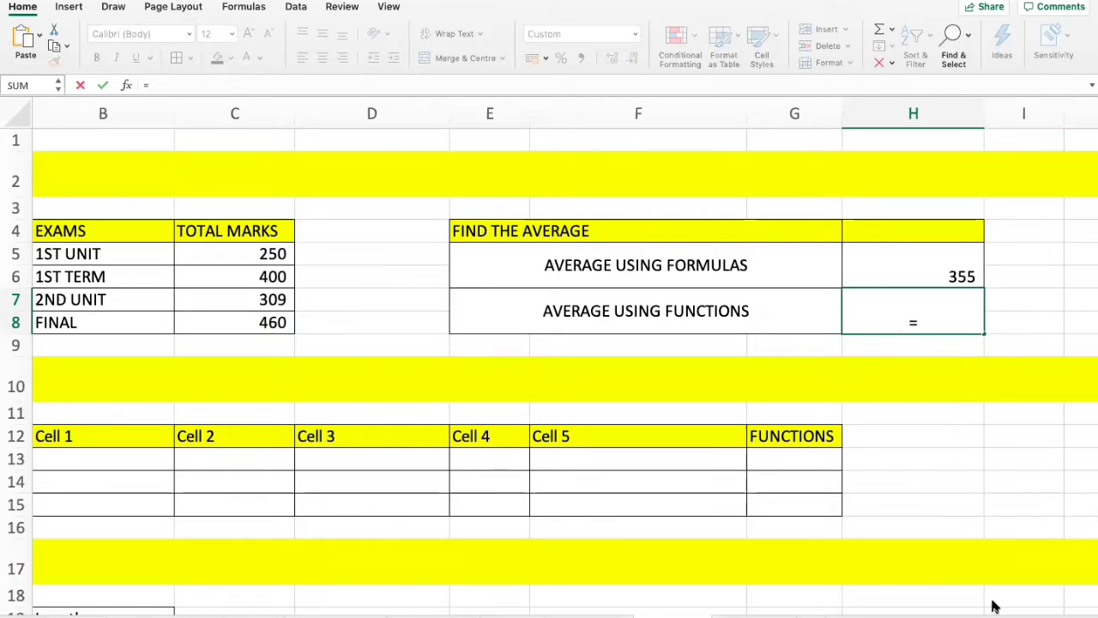
{"action": "type", "text": "AVERA"}
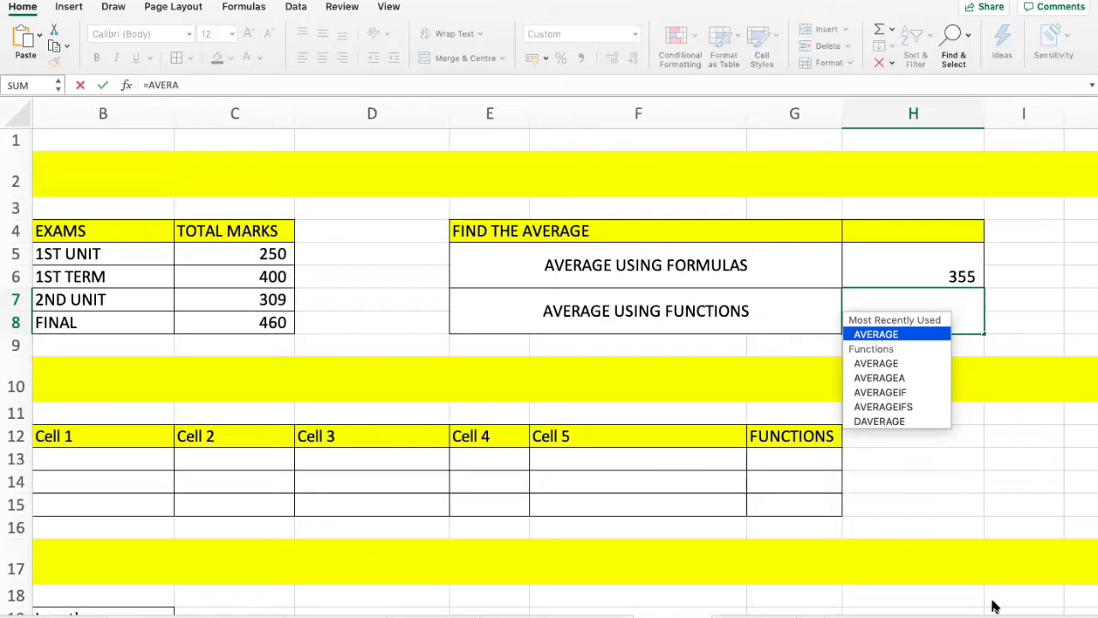
{"action": "key", "text": "Tab"}
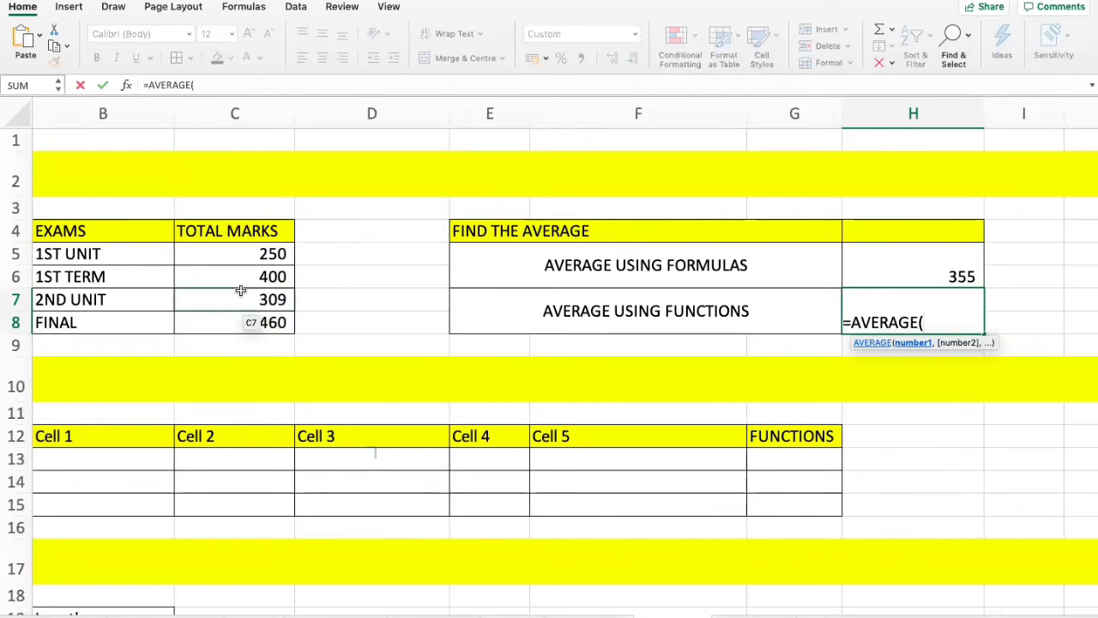
{"action": "left_click_drag", "start_coordinate": [241, 253], "coordinate": [241, 325]}
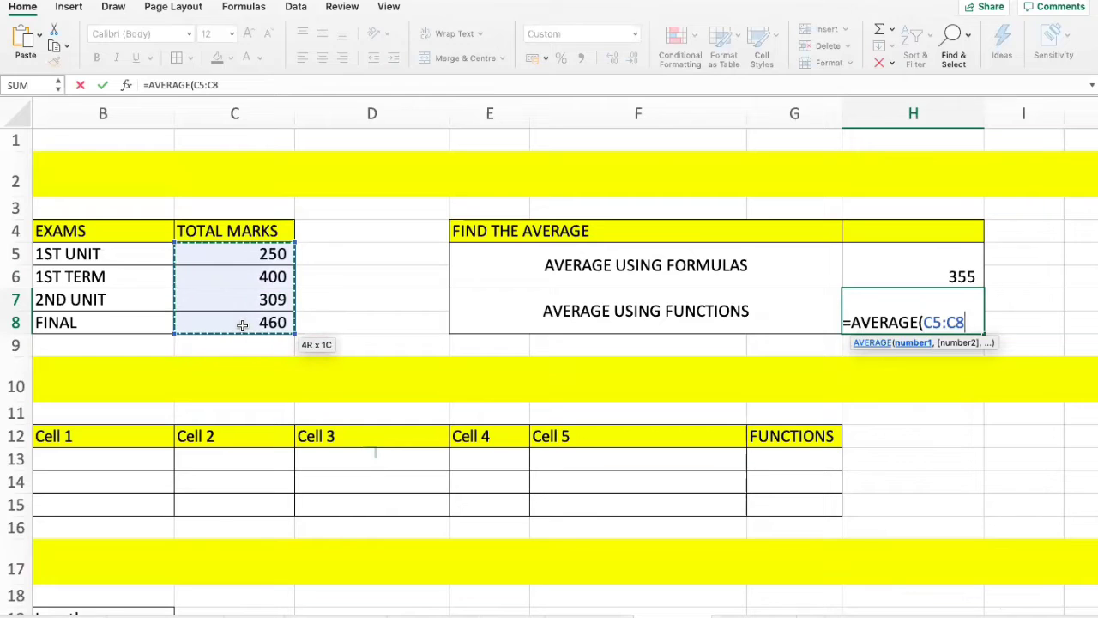
{"action": "type", "text": ")"}
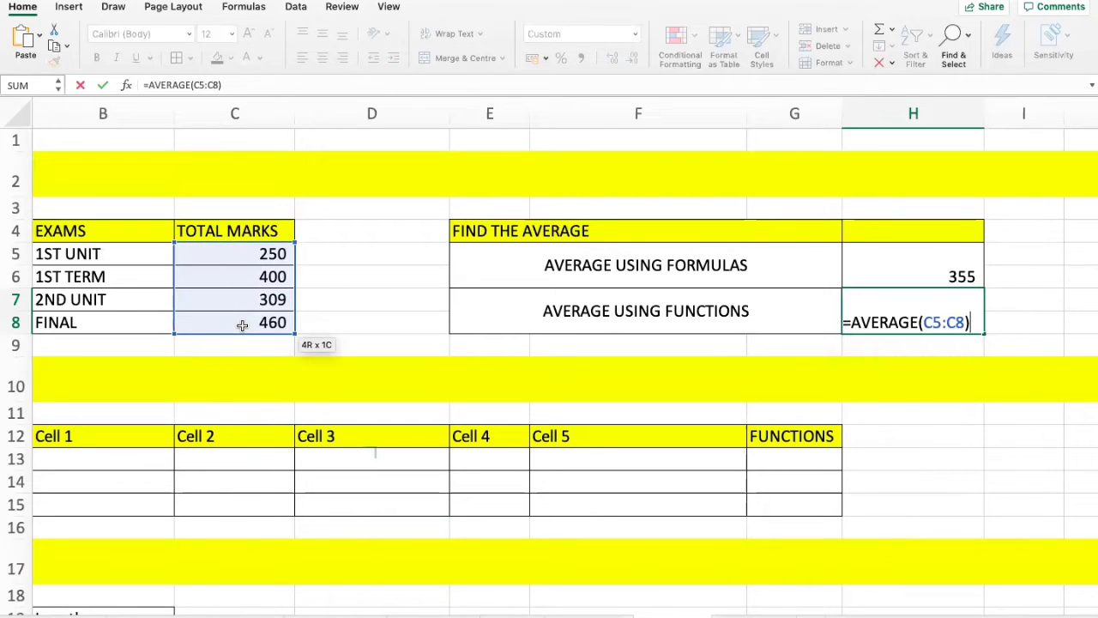
{"action": "key", "text": "Return"}
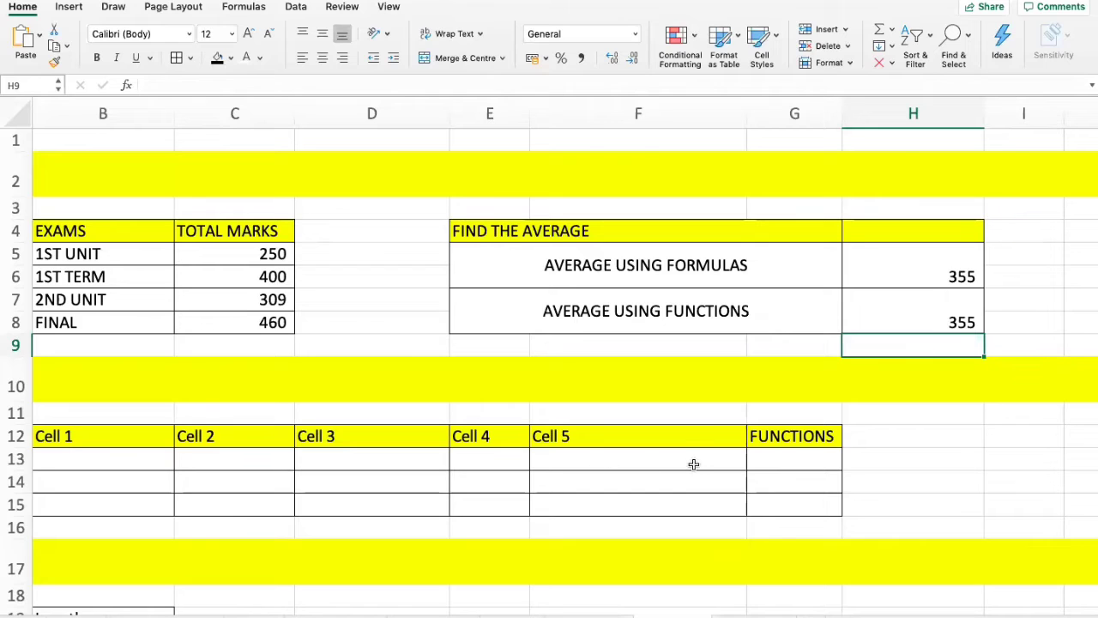
Examine the COUNT section's layout, including its COUNT, COUNTA and COUNT BLANK rows and the Cell 1 to Cell 5 headings.
{"action": "mouse_move", "coordinate": [551, 1]}
{"action": "left_click", "coordinate": [481, 387]}
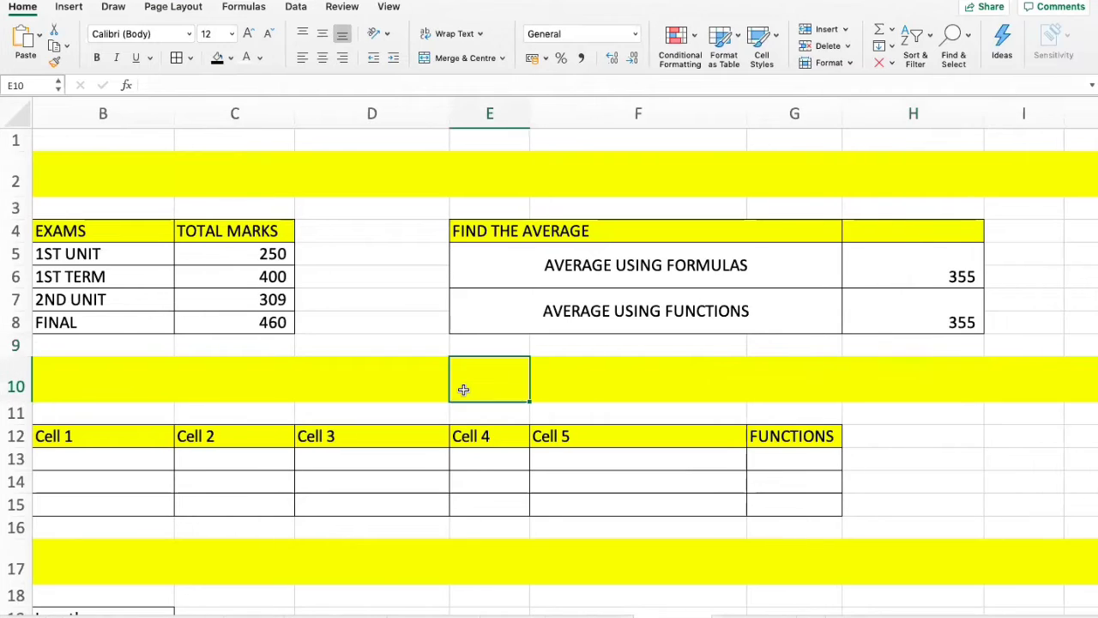
{"action": "key", "text": "Left"}
{"action": "key", "text": "Left"}
{"action": "key", "text": "Left"}
{"action": "key", "text": "Left"}
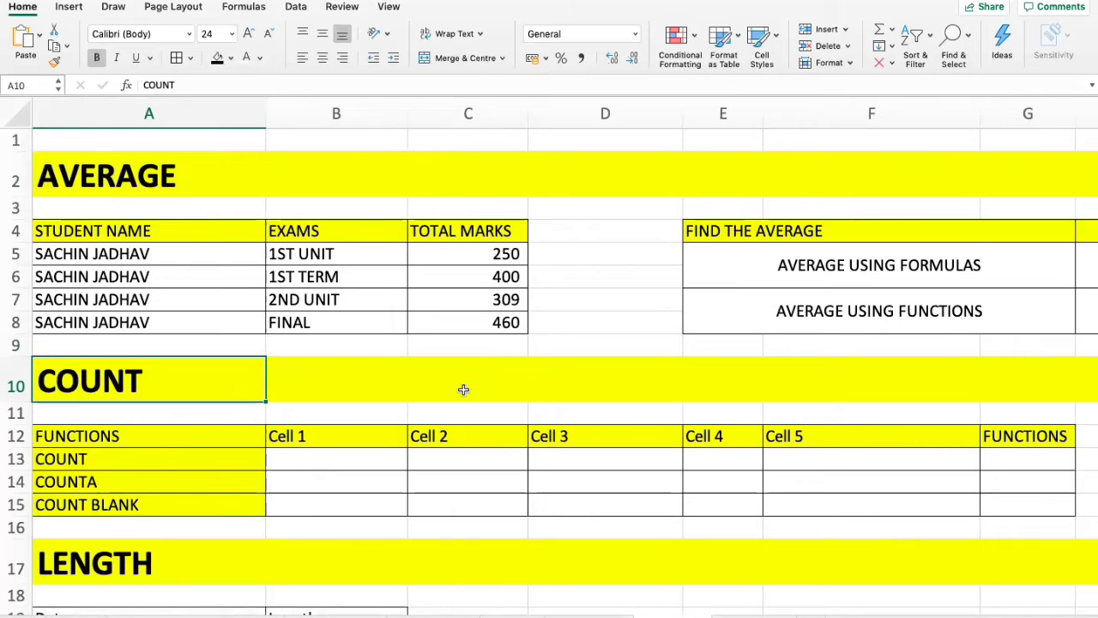
{"action": "scroll", "coordinate": [533, 469], "scroll_direction": "down", "scroll_amount": 3}
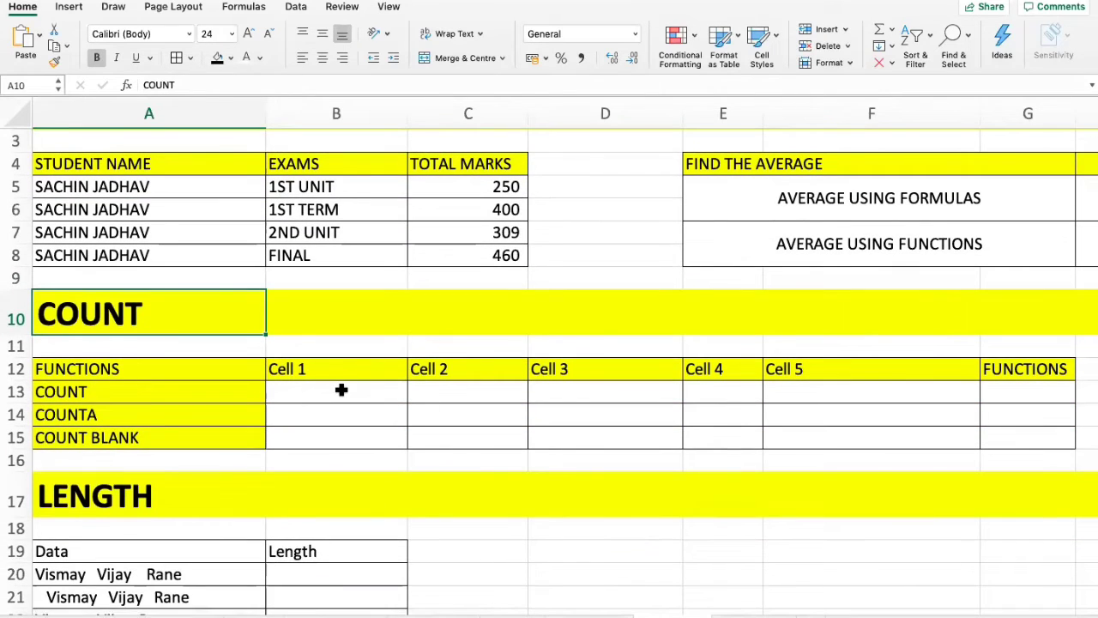
{"action": "left_click", "coordinate": [372, 392]}
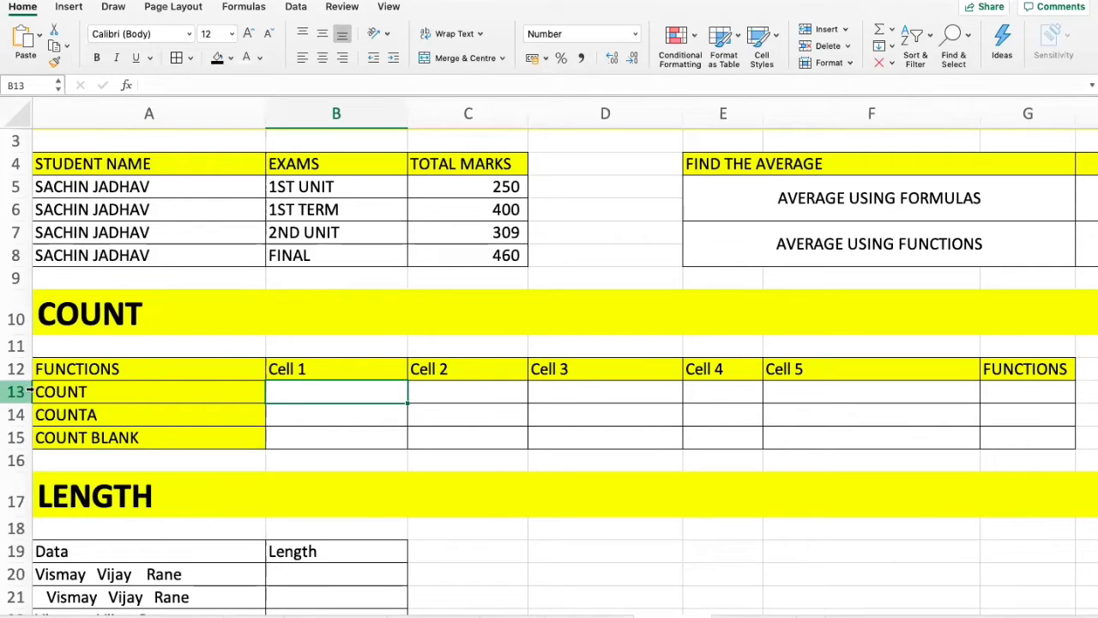
{"action": "left_click", "coordinate": [89, 370]}
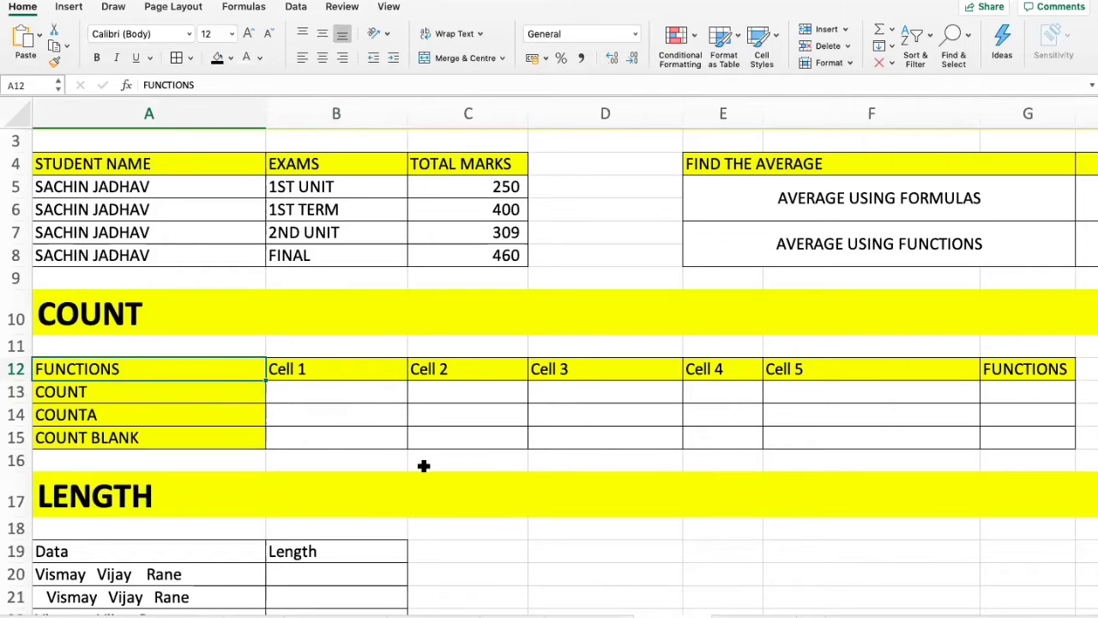
{"action": "scroll", "coordinate": [517, 497], "scroll_direction": "down", "scroll_amount": 2}
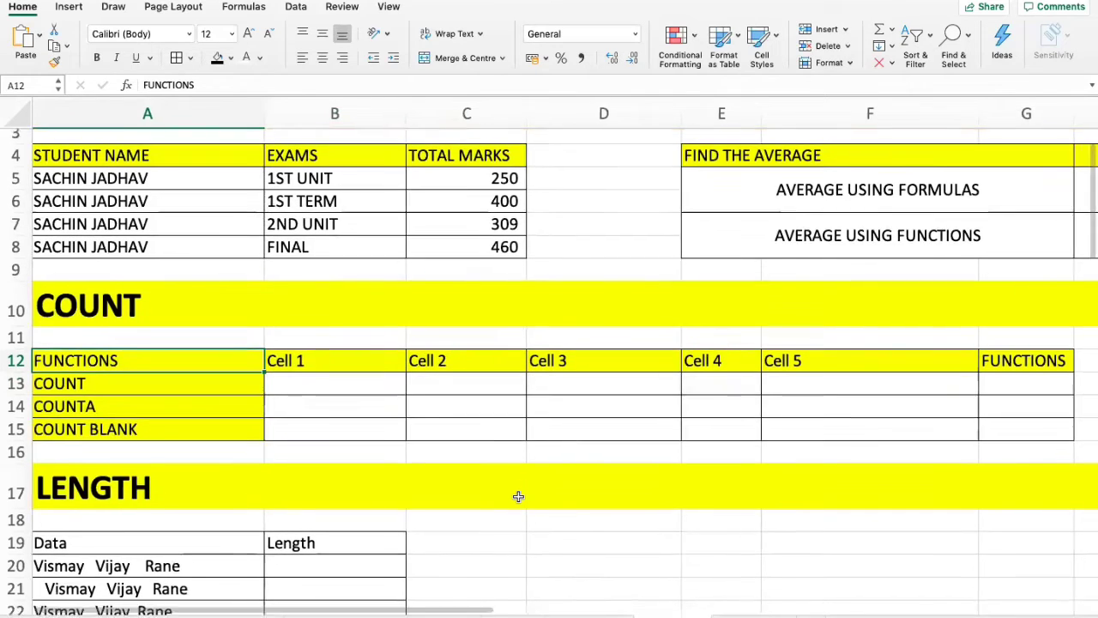
{"action": "scroll", "coordinate": [370, 387], "scroll_direction": "up", "scroll_amount": 1}
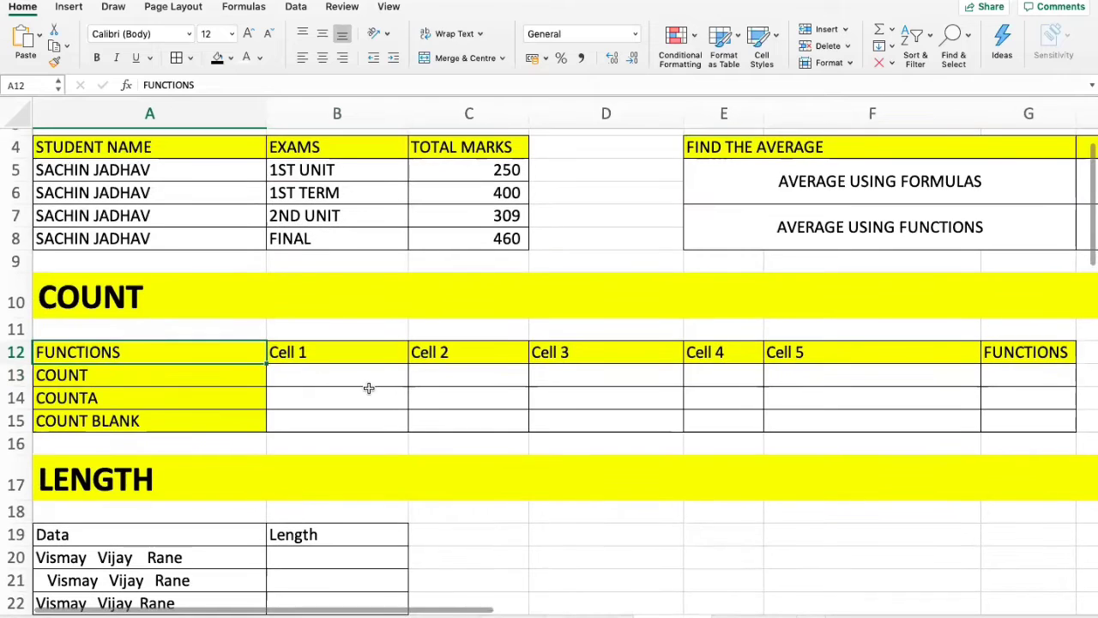
{"action": "left_click_drag", "start_coordinate": [169, 375], "coordinate": [166, 415]}
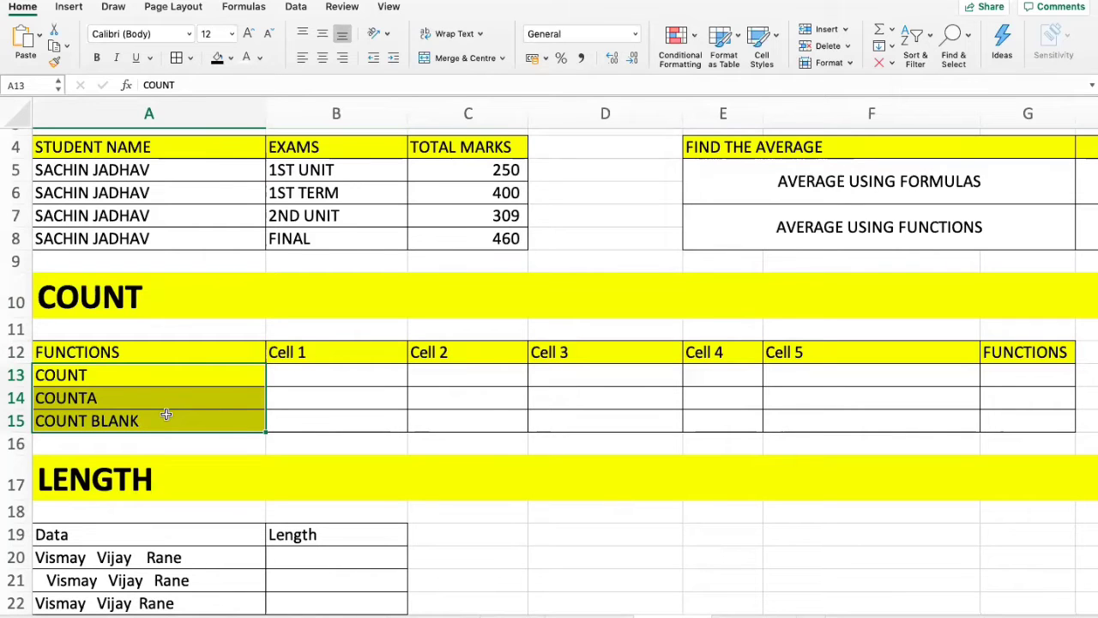
{"action": "left_click", "coordinate": [461, 418]}
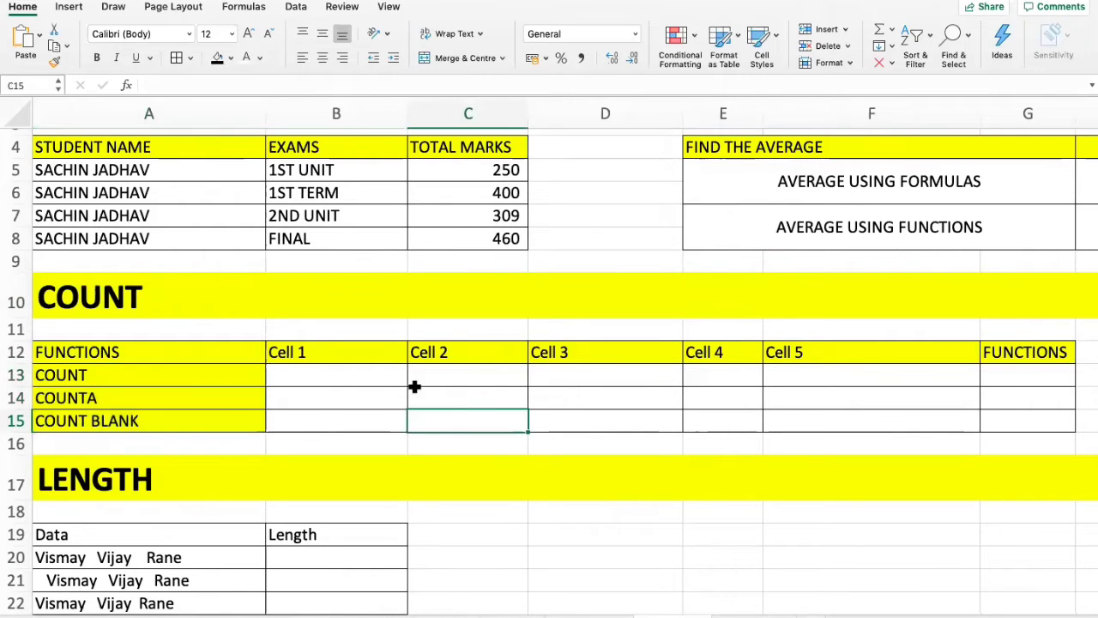
{"action": "scroll", "coordinate": [415, 387], "scroll_direction": "right", "scroll_amount": 5}
{"action": "scroll", "coordinate": [412, 385], "scroll_direction": "down", "scroll_amount": 1}
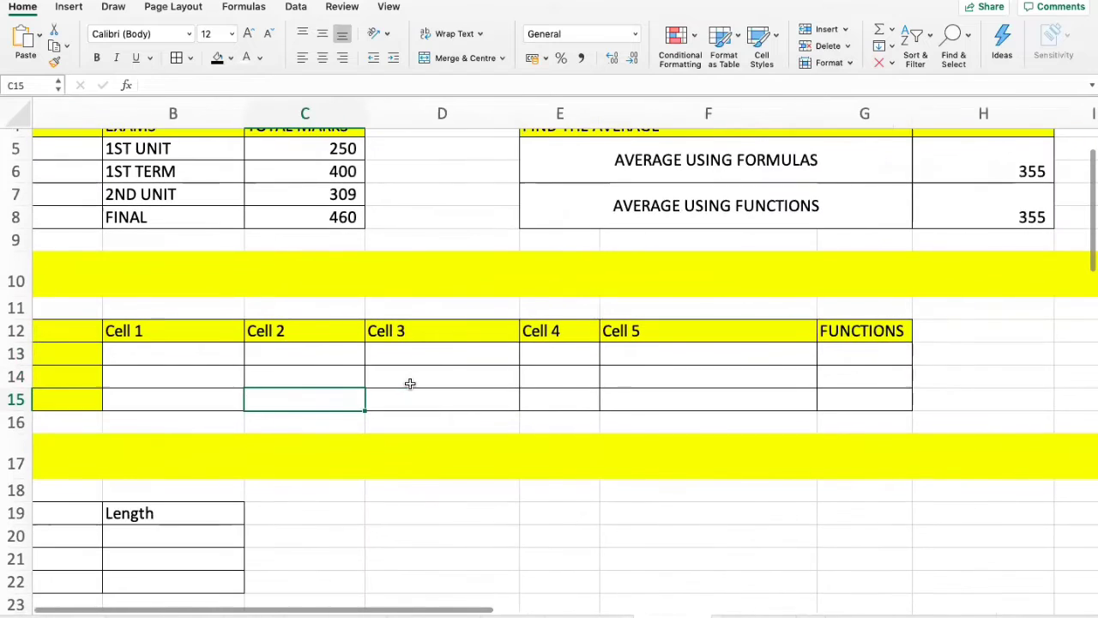
{"action": "left_click_drag", "start_coordinate": [223, 334], "coordinate": [635, 331]}
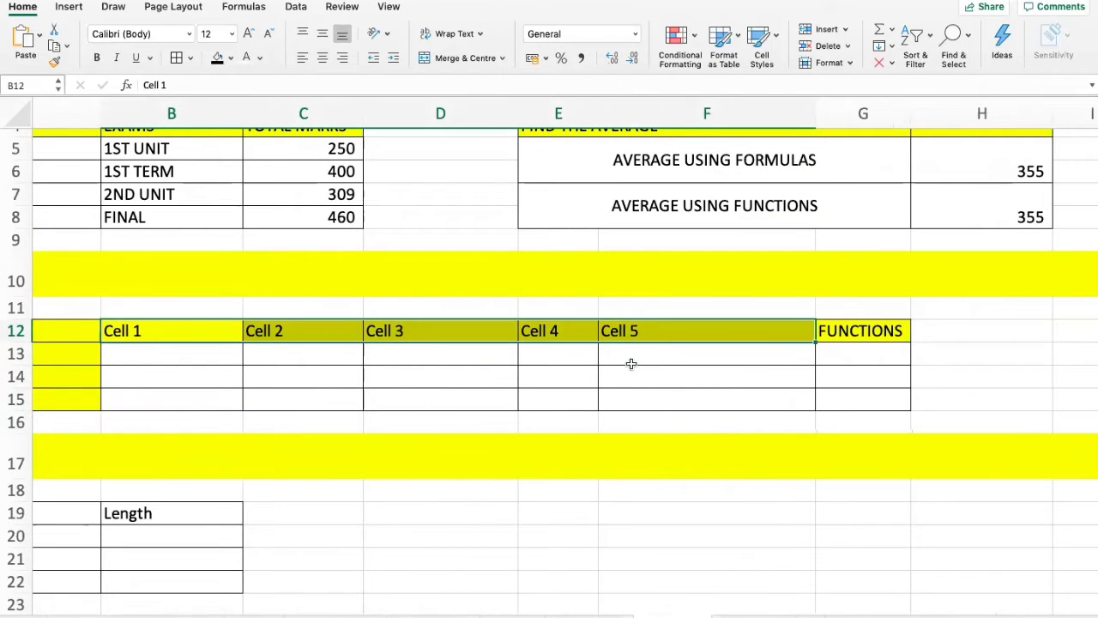
{"action": "scroll", "coordinate": [631, 364], "scroll_direction": "right", "scroll_amount": 3}
{"action": "scroll", "coordinate": [632, 364], "scroll_direction": "up", "scroll_amount": 1}
Fill Cell 1 to Cell 5 of the COUNT row with 23, 35, 45, 12 and 56.
{"action": "left_click", "coordinate": [159, 367]}
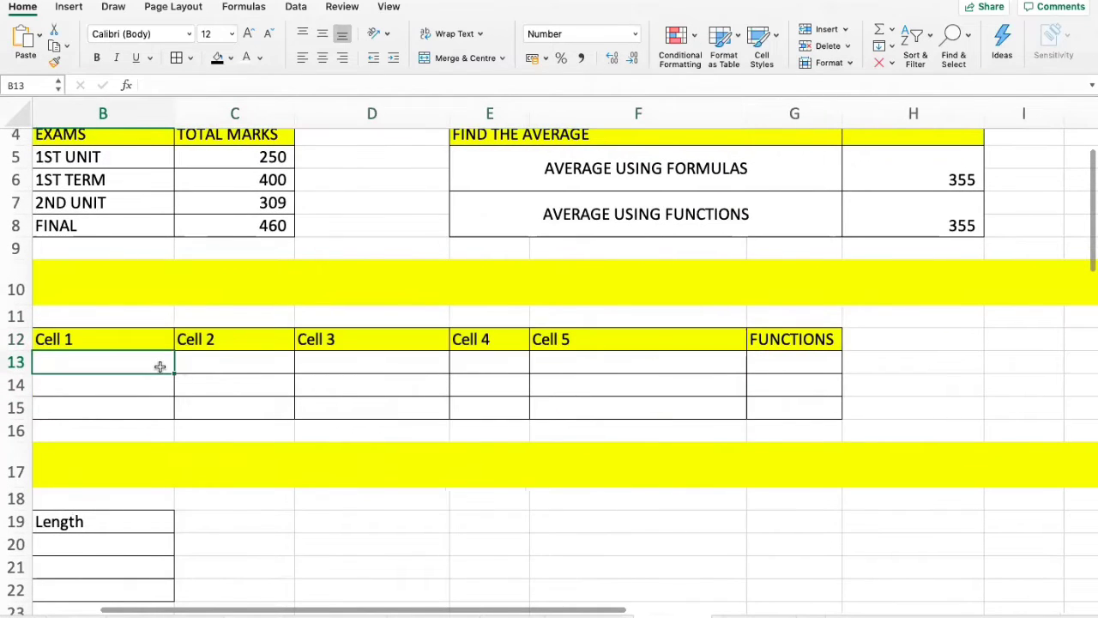
{"action": "type", "text": "23"}
{"action": "key", "text": "Tab"}
{"action": "type", "text": "35"}
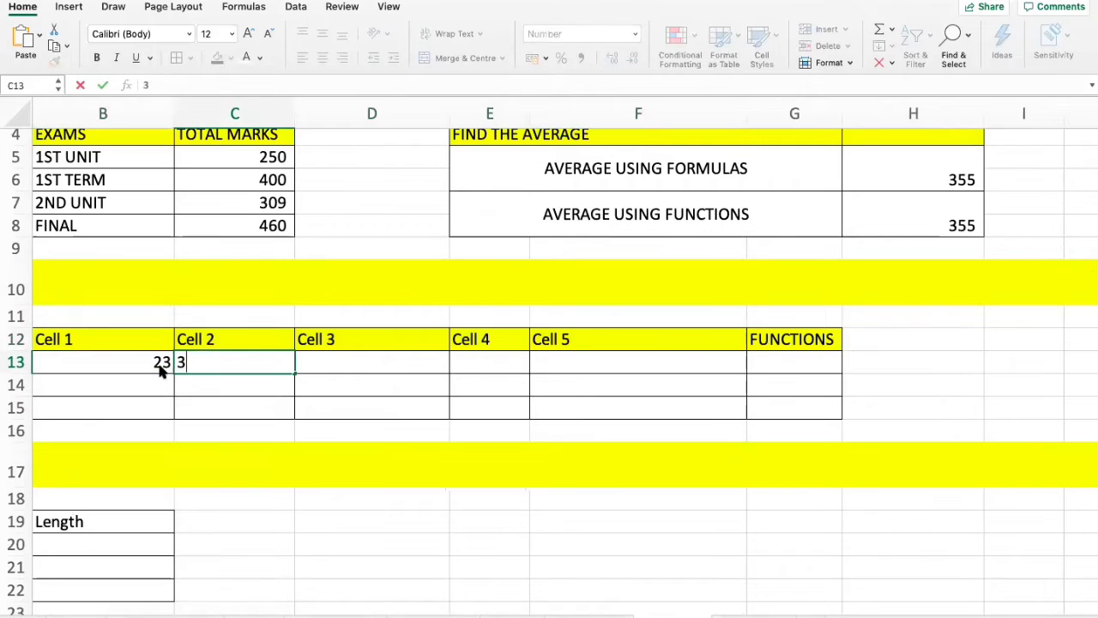
{"action": "key", "text": "Tab"}
{"action": "type", "text": "45"}
{"action": "key", "text": "Tab"}
{"action": "type", "text": "12"}
{"action": "key", "text": "Tab"}
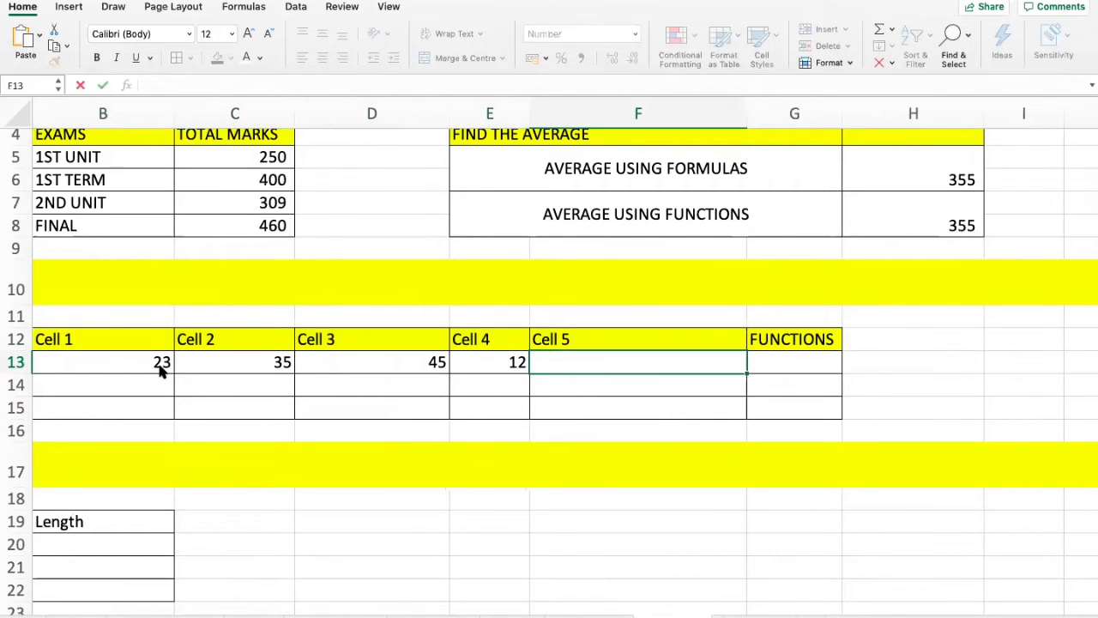
{"action": "type", "text": "56"}
{"action": "key", "text": "Tab"}
Review the entries across the COUNT row from Cell 1 to Cell 5.
{"action": "key", "text": "Left"}
{"action": "key", "text": "Left"}
{"action": "key", "text": "Left"}
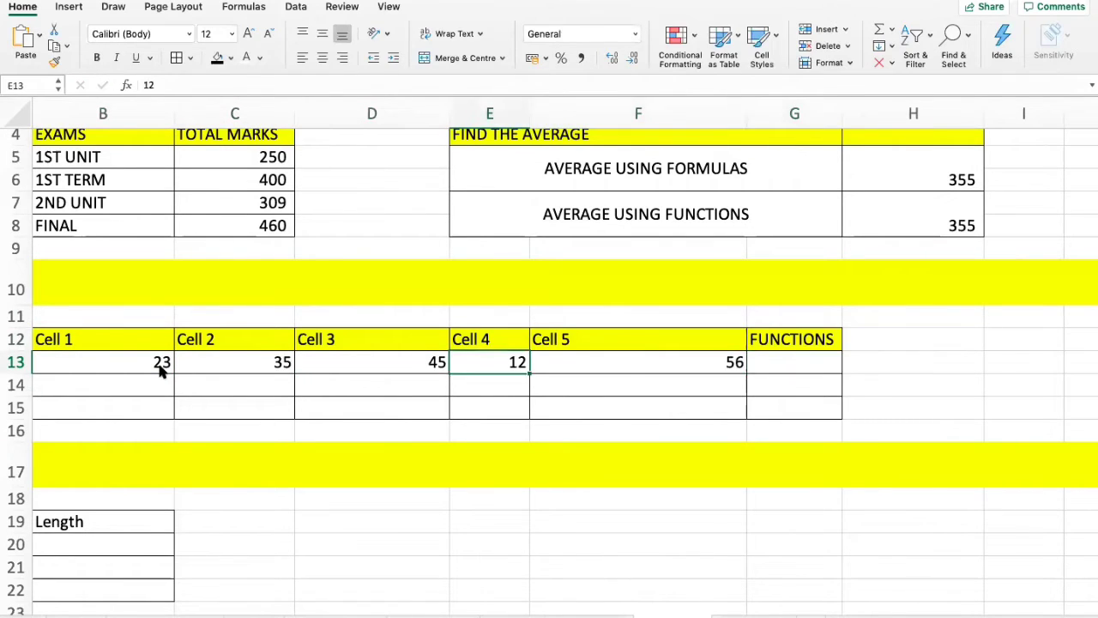
{"action": "key", "text": "Left"}
{"action": "key", "text": "Left"}
{"action": "key", "text": "Left"}
{"action": "key", "text": "Right"}
{"action": "key", "text": "Right"}
{"action": "key", "text": "Right"}
{"action": "key", "text": "Right"}
{"action": "key", "text": "Right"}
{"action": "key", "text": "Right"}
{"action": "key", "text": "Right"}
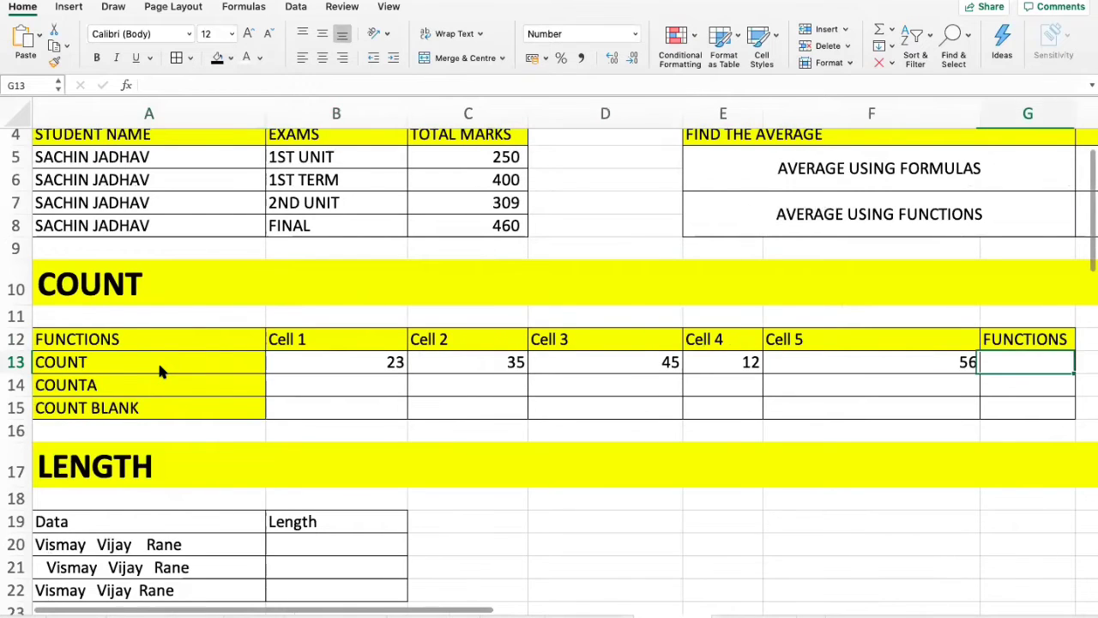
{"action": "key", "text": "Left"}
{"action": "key", "text": "shift+Left"}
{"action": "key", "text": "shift+Left"}
{"action": "key", "text": "shift+Left"}
{"action": "key", "text": "shift+Left"}
{"action": "key", "text": "shift+Left"}
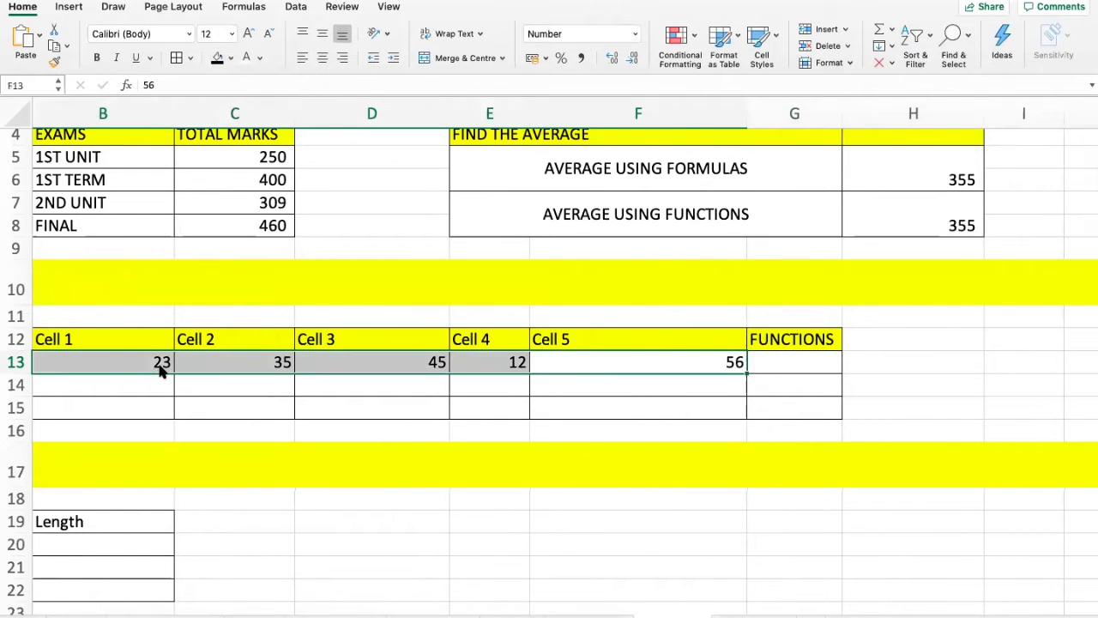
{"action": "key", "text": "Right"}
{"action": "key", "text": "Left"}
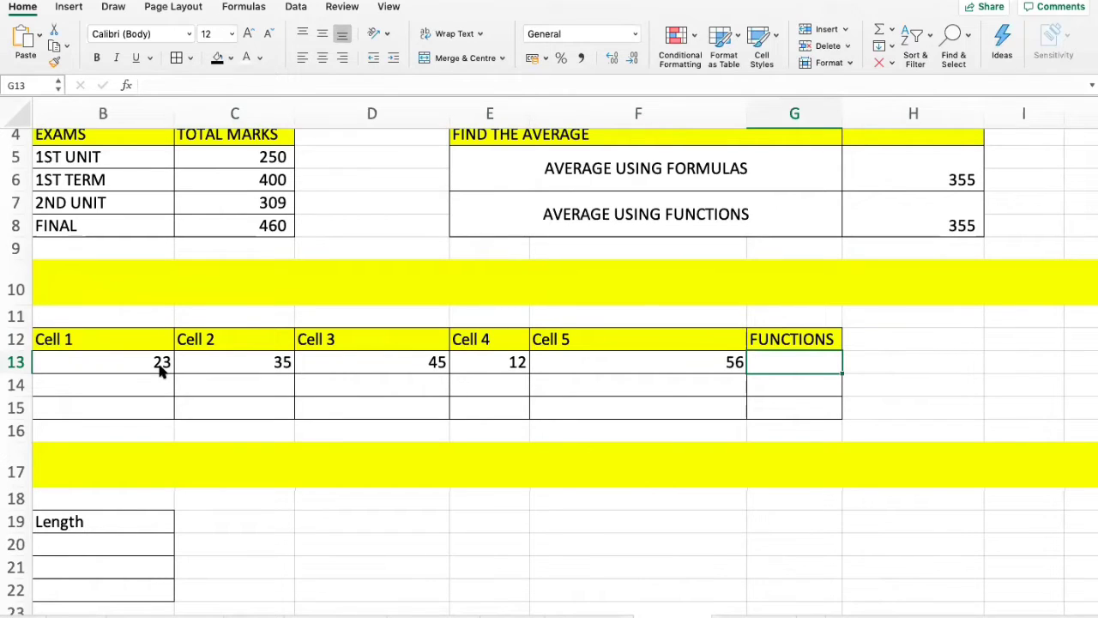
Count the numeric cells in B13:F13 with the COUNT function in G13, and check the resulting cell.
{"action": "type", "text": "="}
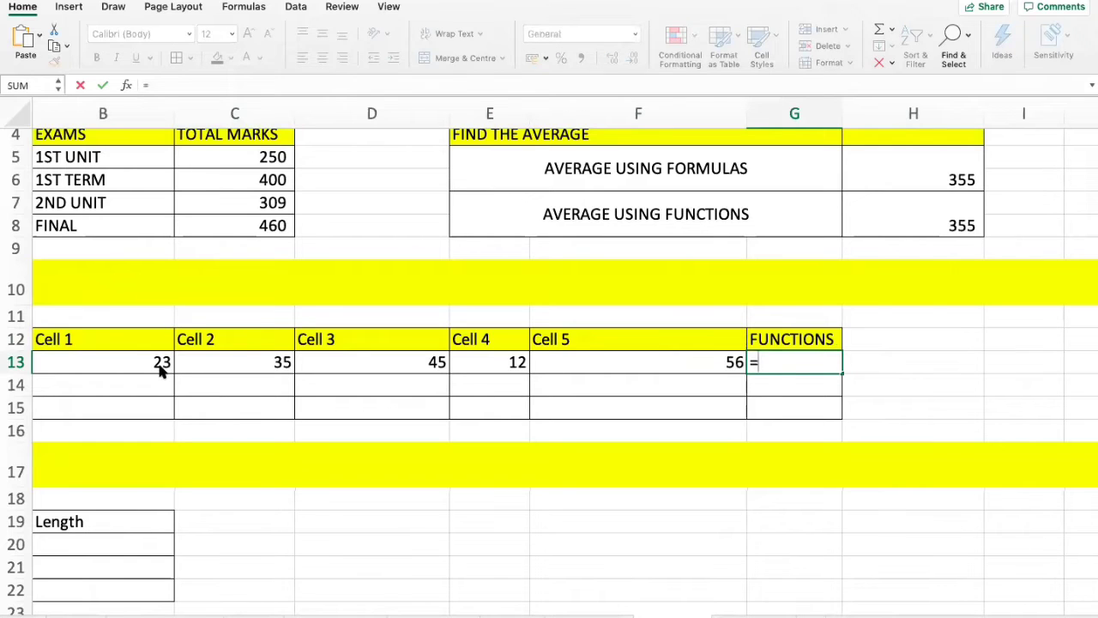
{"action": "type", "text": "COUN"}
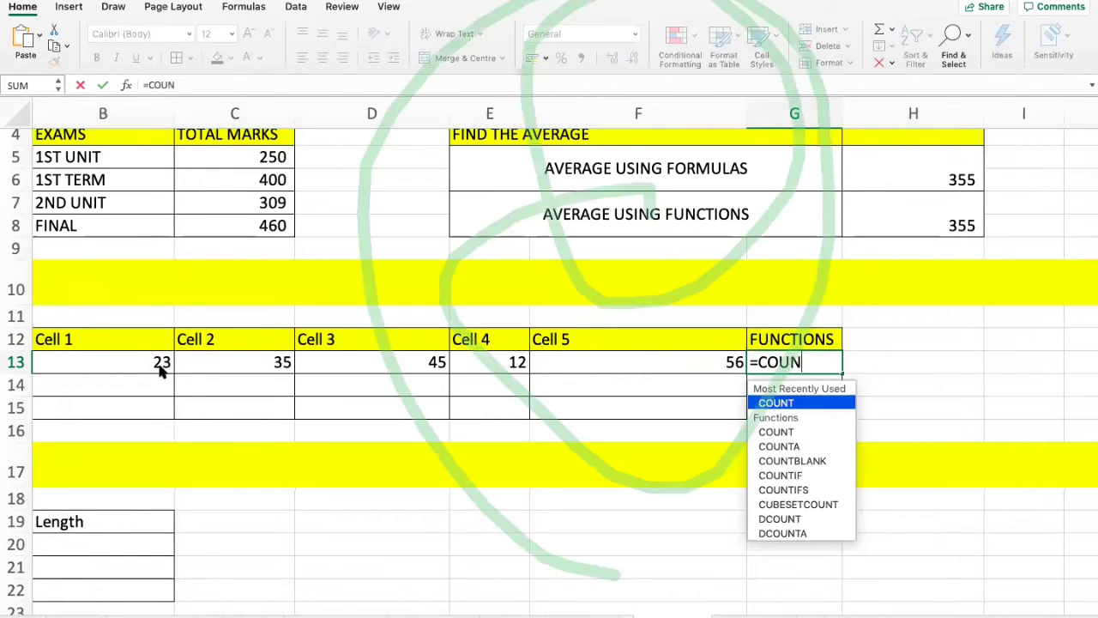
{"action": "type", "text": "T("}
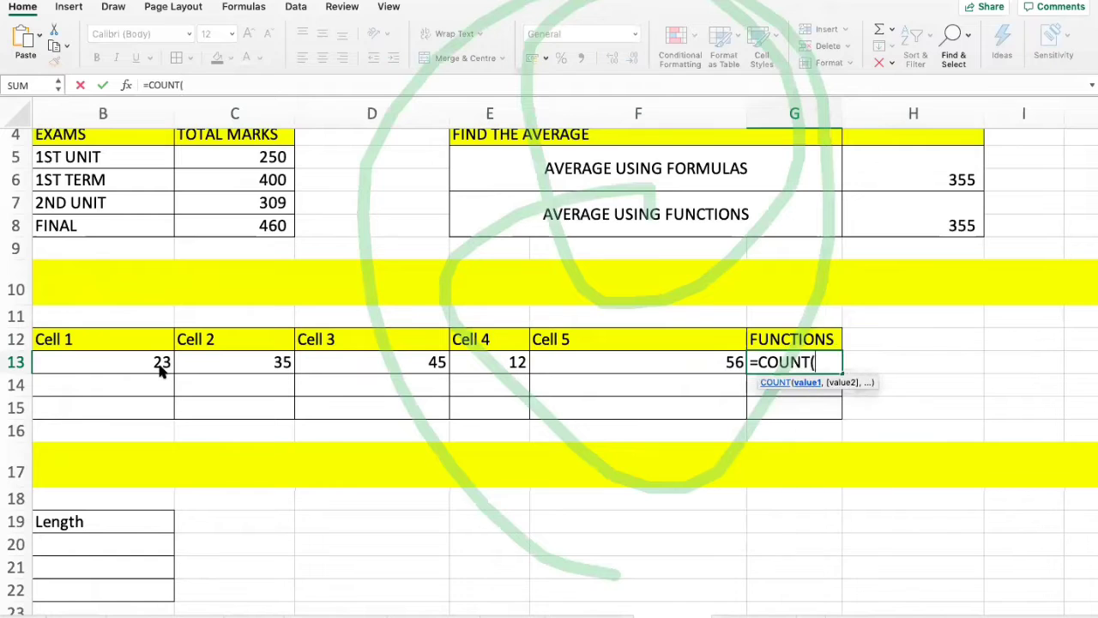
{"action": "key", "text": "Left"}
{"action": "key", "text": "Left"}
{"action": "key", "text": "Left"}
{"action": "key", "text": "Left"}
{"action": "key", "text": "Left"}
{"action": "key", "text": "shift+Right"}
{"action": "key", "text": "shift+Right"}
{"action": "key", "text": "shift+Right"}
{"action": "key", "text": "shift+Right"}
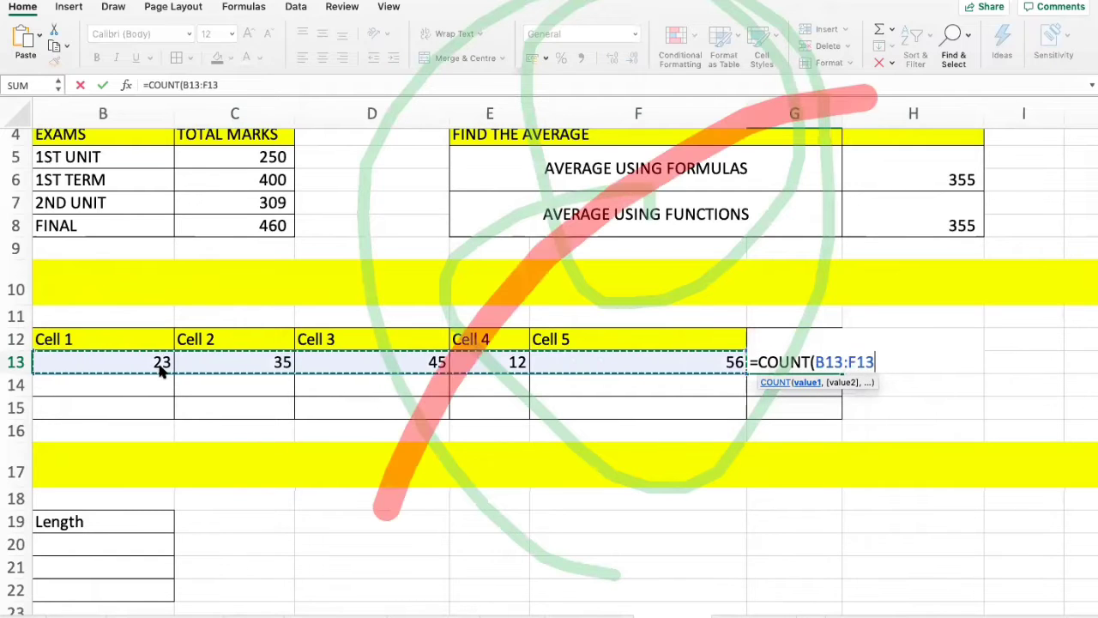
{"action": "type", "text": ")"}
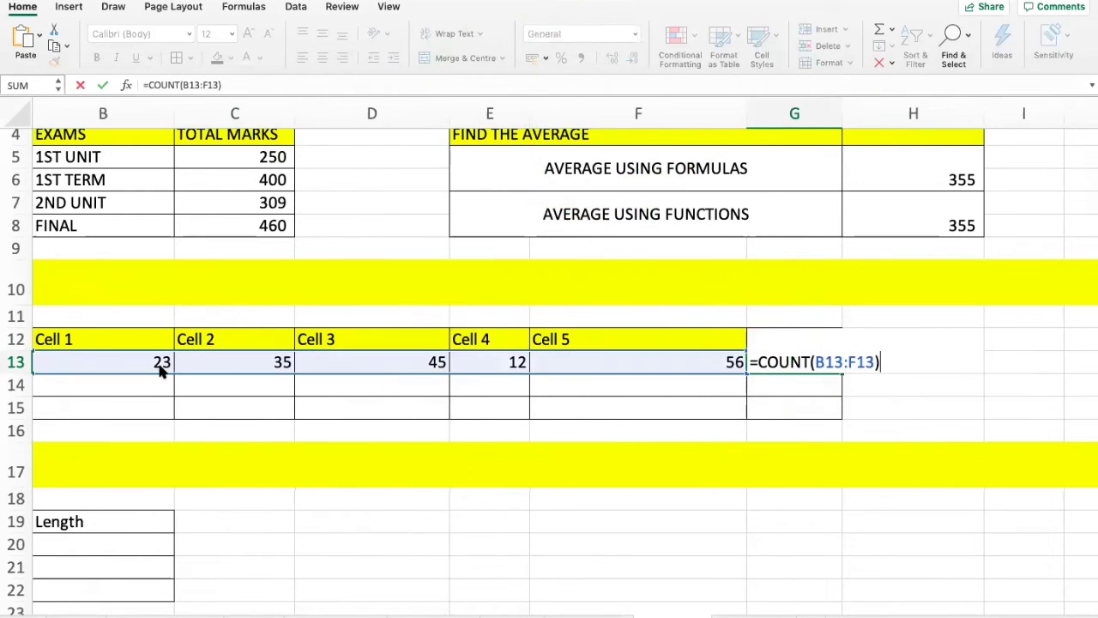
{"action": "key", "text": "Return"}
{"action": "key", "text": "Up"}
{"action": "key", "text": "Right"}
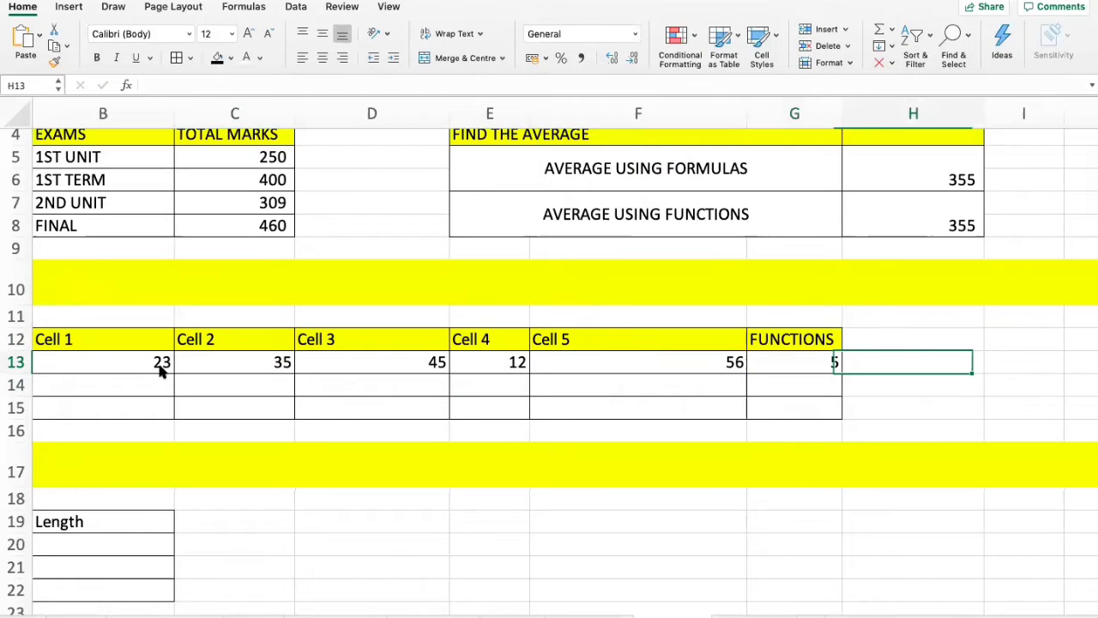
{"action": "key", "text": "Right"}
{"action": "key", "text": "Left"}
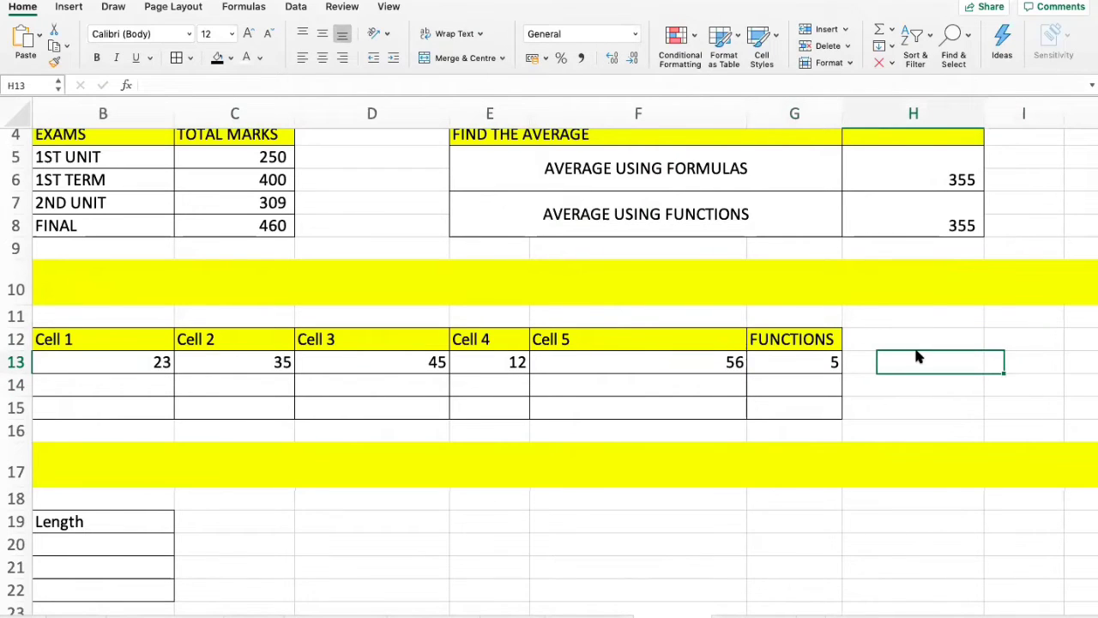
{"action": "left_click", "coordinate": [807, 361]}
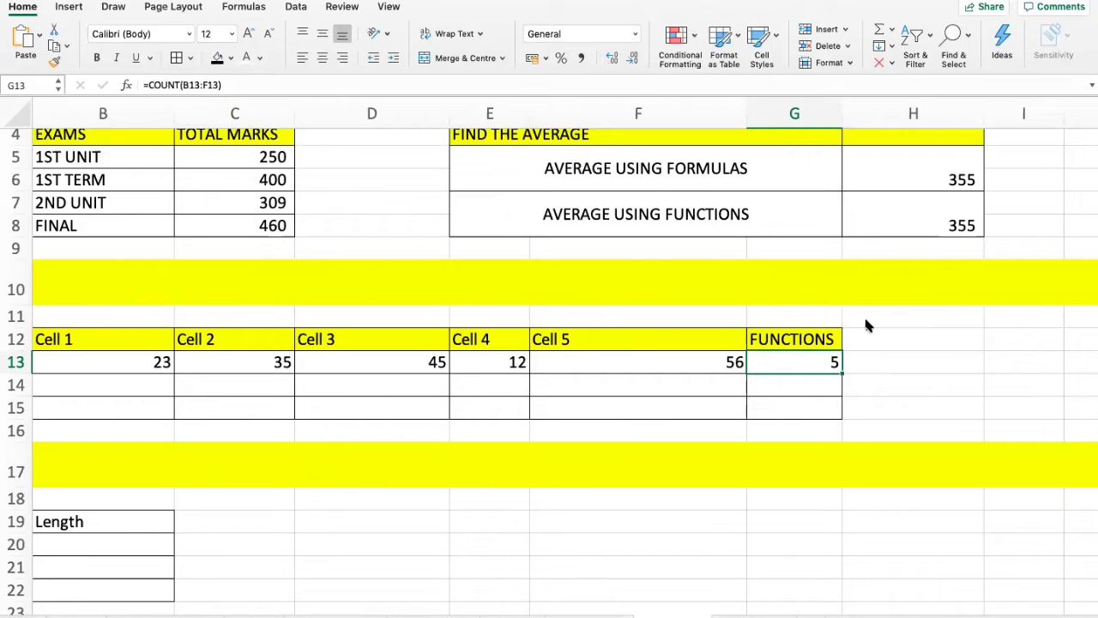
Replace the Cell 5 entry of the COUNT row with the text AKASHBGHAJF, and check the COUNT formula cell.
{"action": "left_click", "coordinate": [674, 360]}
{"action": "type", "text": "A"}
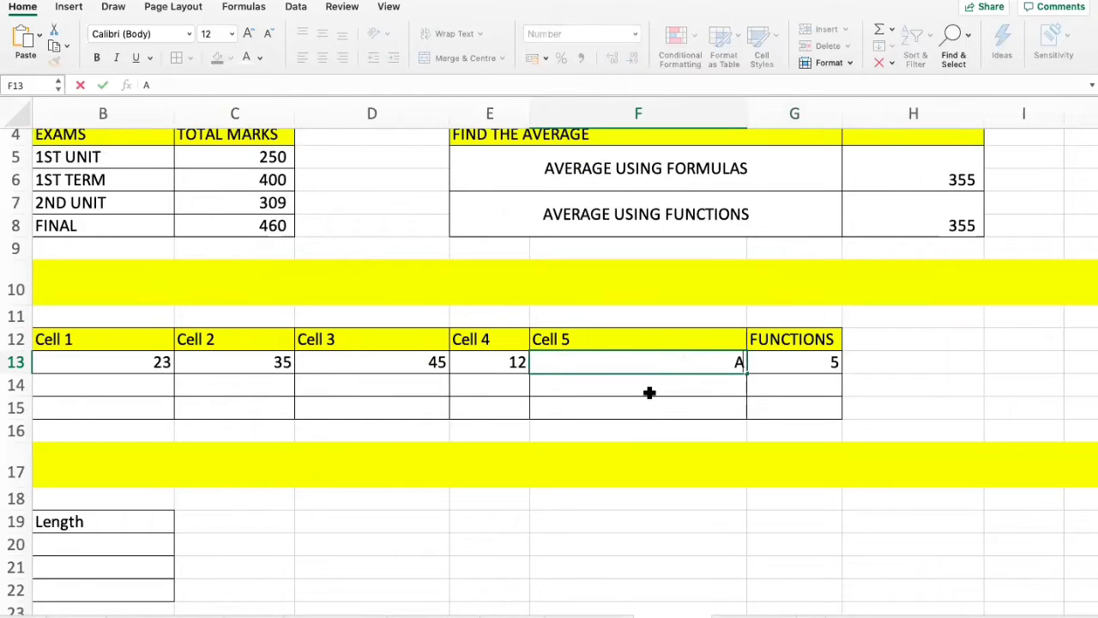
{"action": "type", "text": "KASHBGHAJF"}
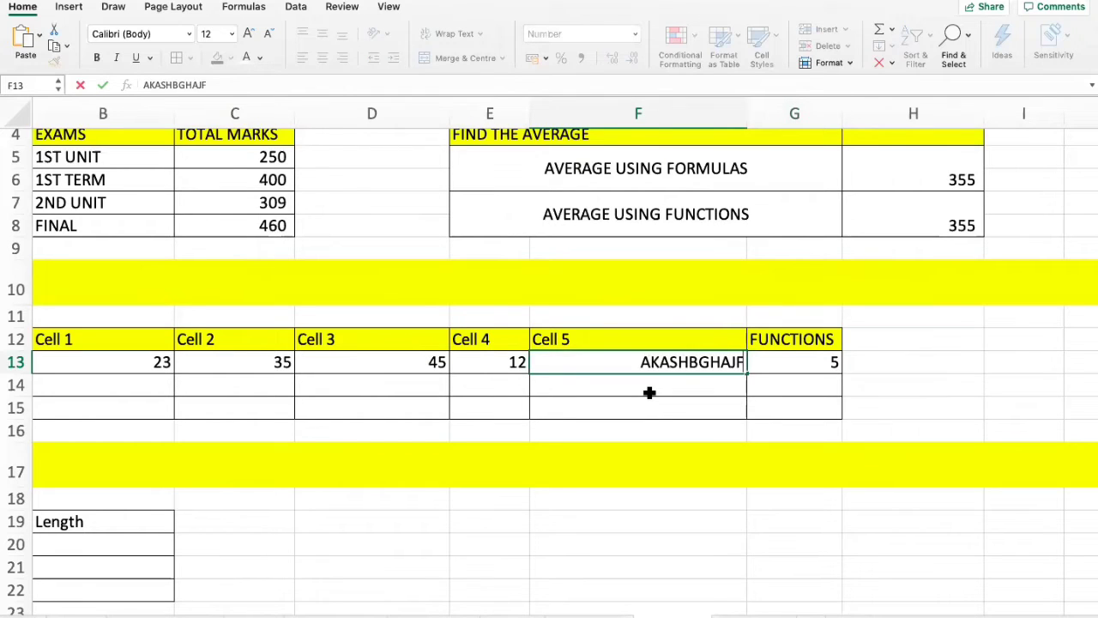
{"action": "key", "text": "Return"}
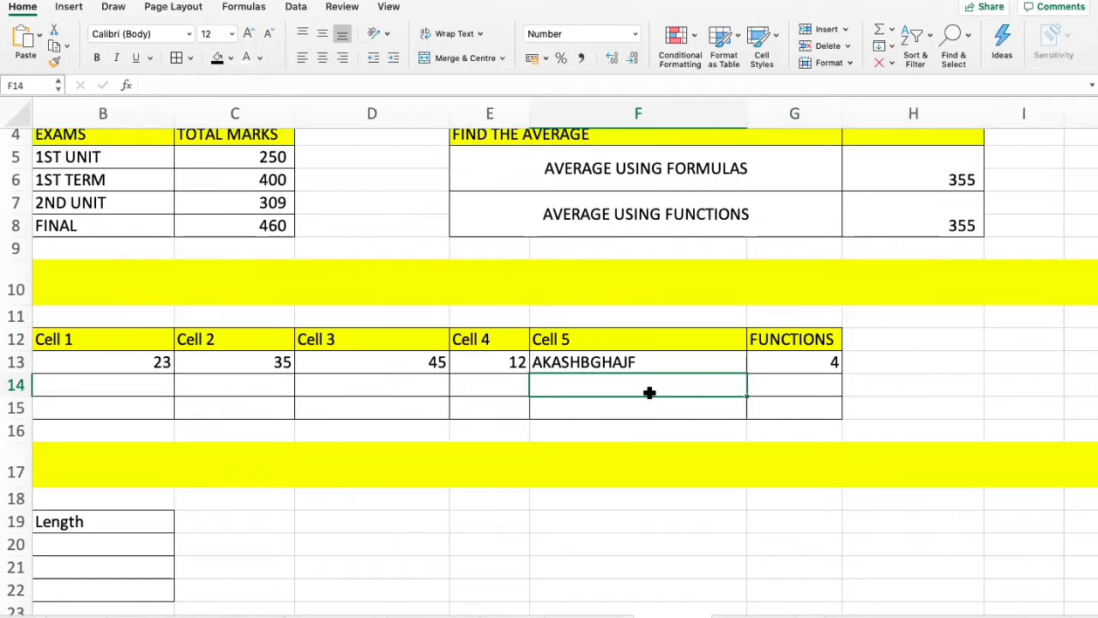
{"action": "key", "text": "Up"}
{"action": "key", "text": "Right"}
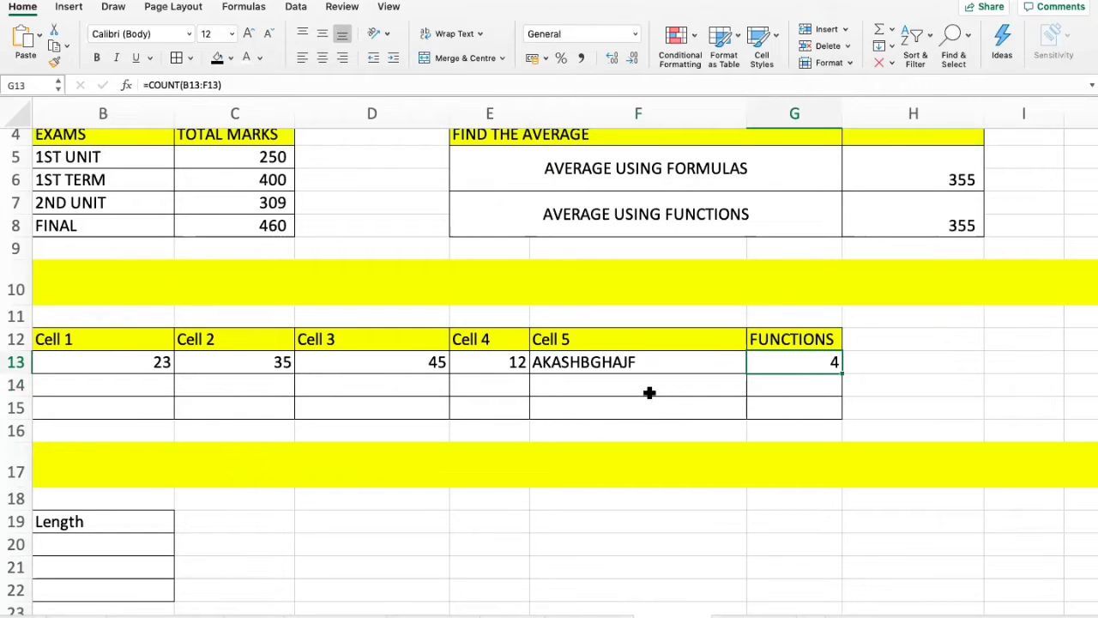
Clear the Cell 5 entry of the COUNT row and check how the COUNT formula cell treats an empty cell.
{"action": "key", "text": "Left"}
{"action": "key", "text": "Delete"}
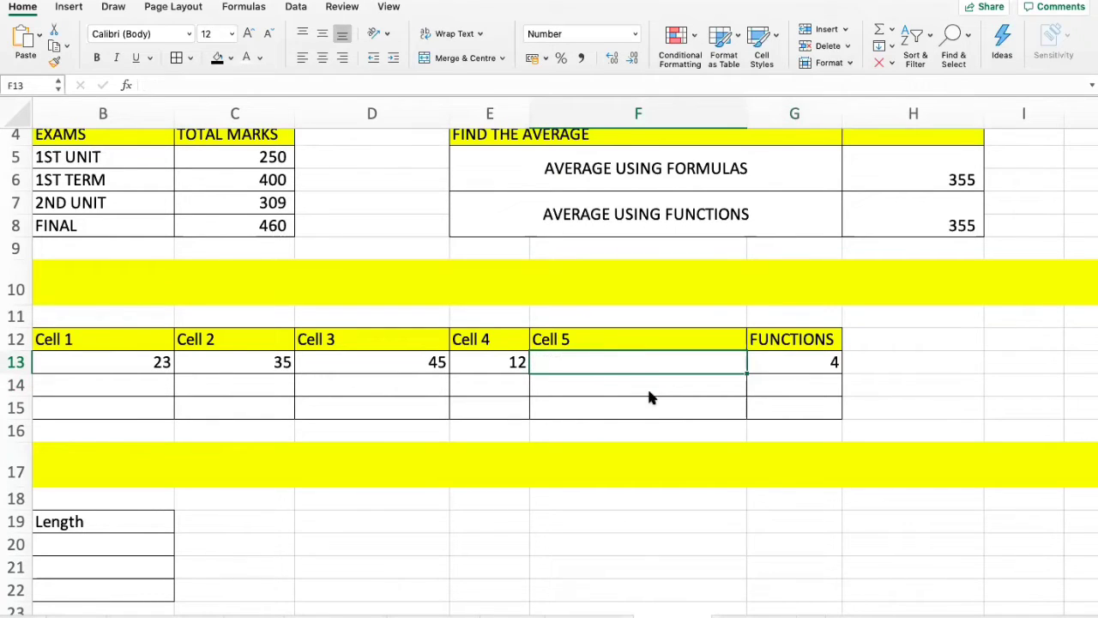
{"action": "key", "text": "Return"}
{"action": "key", "text": "Up"}
{"action": "key", "text": "Right"}
{"action": "key", "text": "Left"}
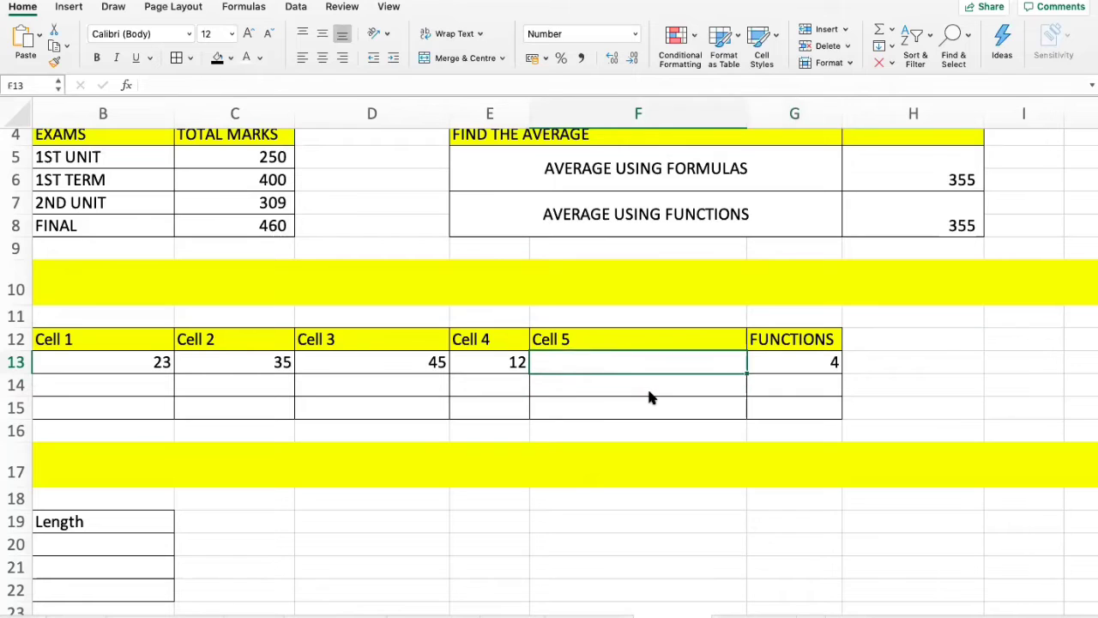
Enter 5 in Cell 5 of the COUNT row and check the COUNT formula cell.
{"action": "type", "text": "5"}
{"action": "key", "text": "Return"}
{"action": "key", "text": "Up"}
{"action": "key", "text": "Right"}
{"action": "key", "text": "Down"}
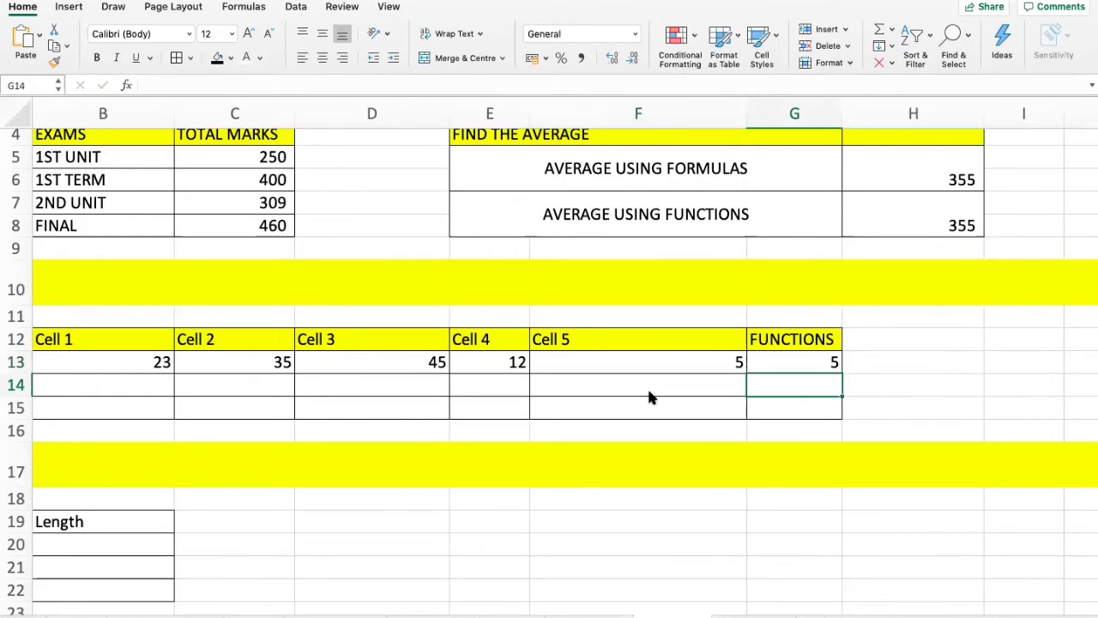
Fill Cell 1 to Cell 5 of the COUNTA row with DFS, 54, 54, DSF and ASG.
{"action": "key", "text": "Left"}
{"action": "key", "text": "Left"}
{"action": "key", "text": "Left"}
{"action": "key", "text": "Left"}
{"action": "key", "text": "Left"}
{"action": "type", "text": "DFS"}
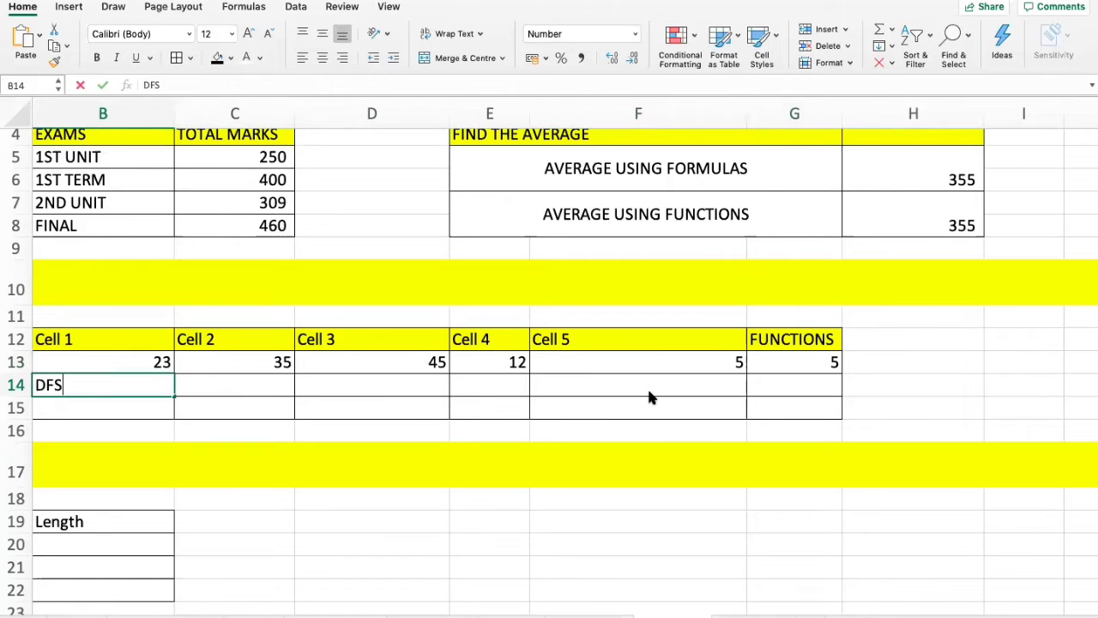
{"action": "key", "text": "Tab"}
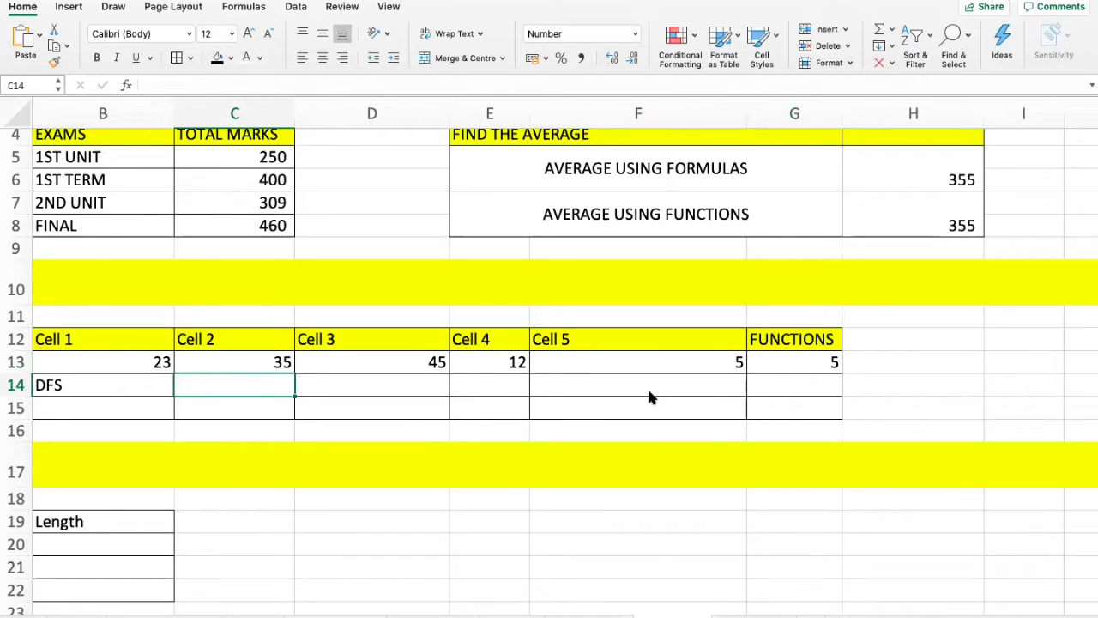
{"action": "type", "text": "54"}
{"action": "key", "text": "Tab"}
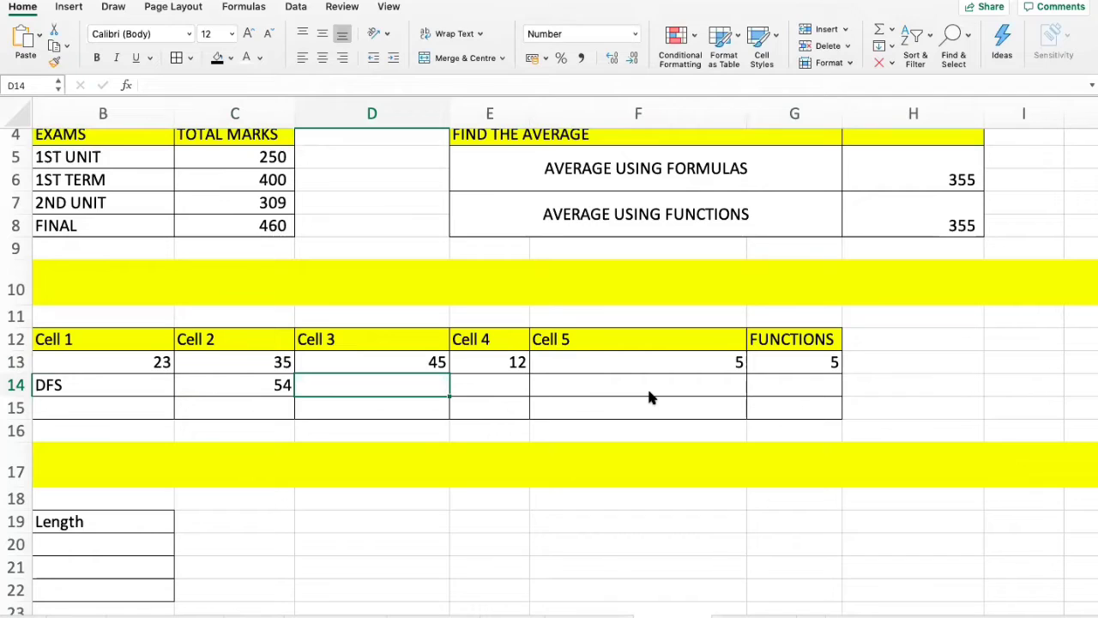
{"action": "type", "text": "54"}
{"action": "key", "text": "Tab"}
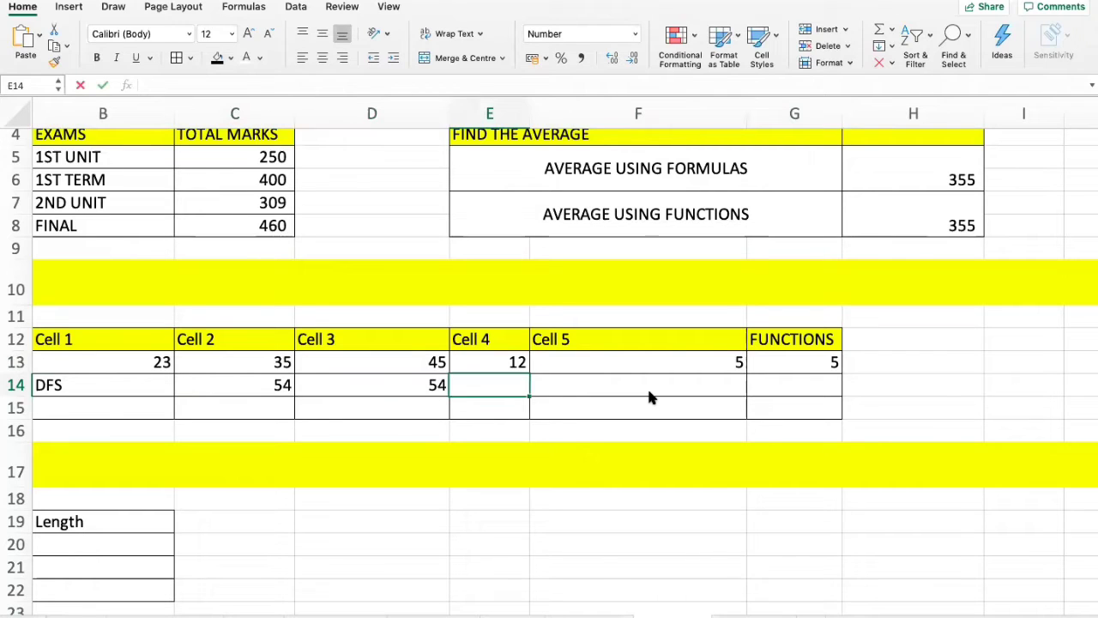
{"action": "type", "text": "DSF"}
{"action": "key", "text": "Tab"}
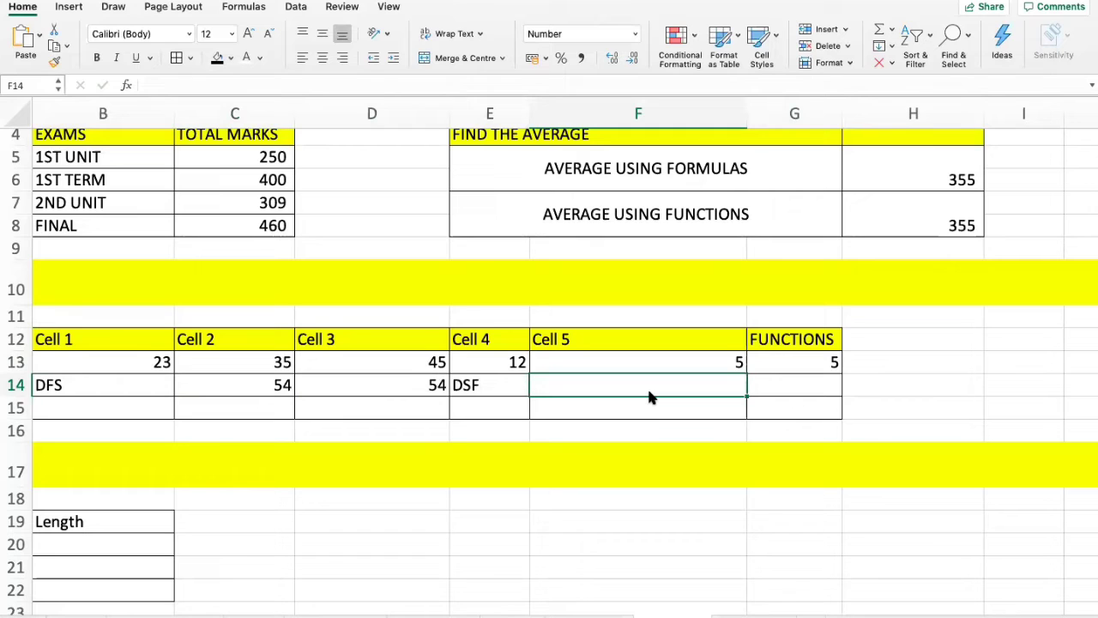
{"action": "type", "text": "ASG"}
{"action": "key", "text": "Return"}
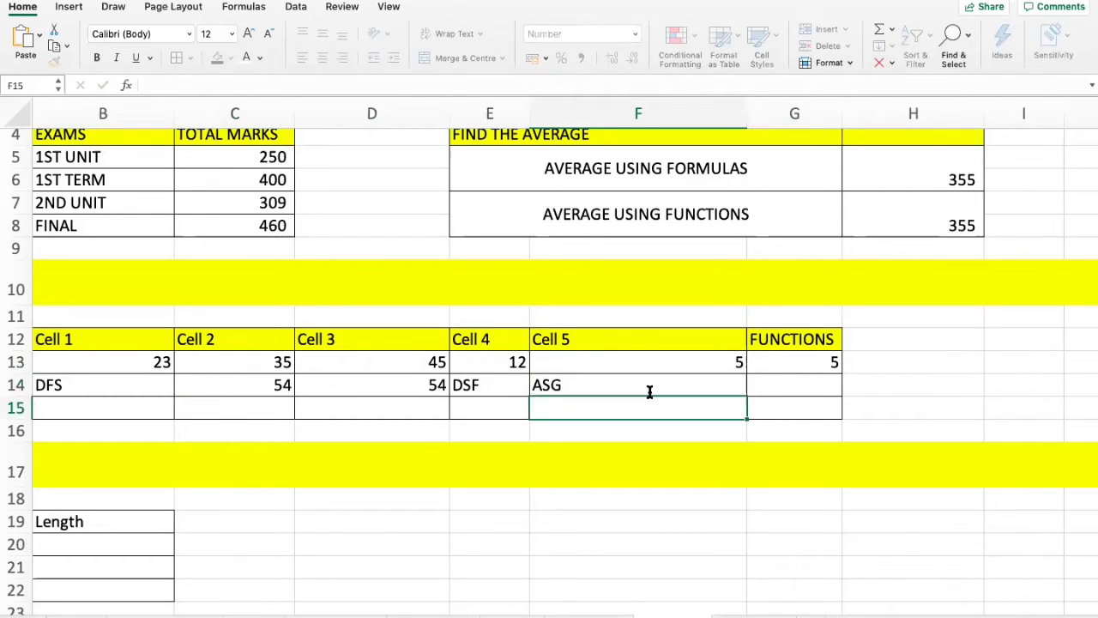
Count the non-empty cells in B14:F14 with the COUNTA function in G14.
{"action": "key", "text": "Up"}
{"action": "key", "text": "Right"}
{"action": "type", "text": "=COUNT"}
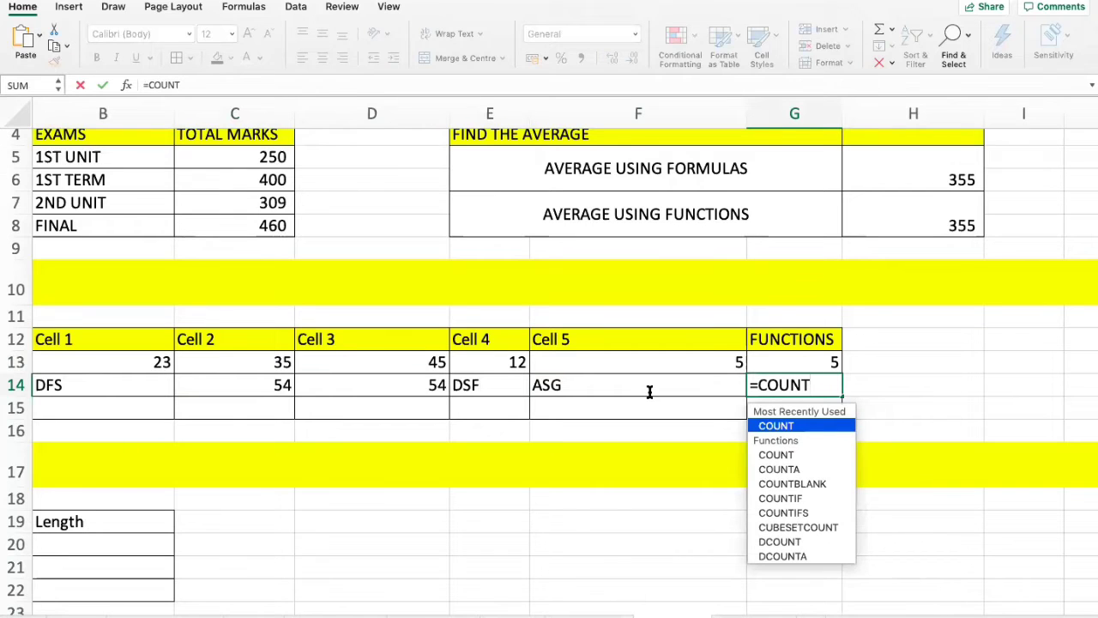
{"action": "type", "text": "A("}
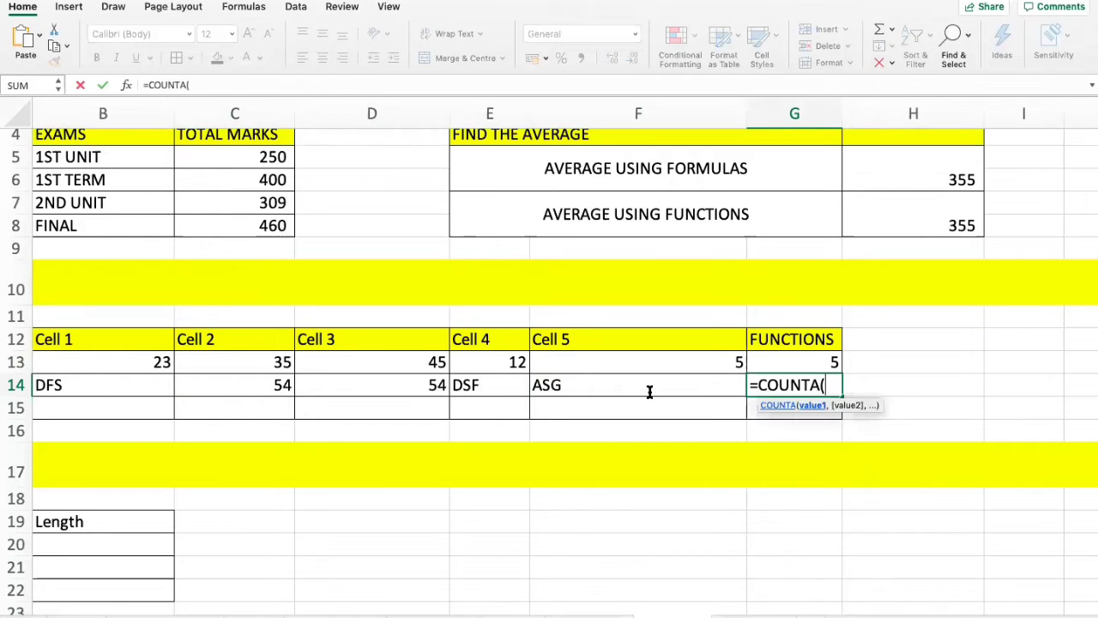
{"action": "key", "text": "Left"}
{"action": "key", "text": "Left"}
{"action": "key", "text": "Left"}
{"action": "key", "text": "Left"}
{"action": "key", "text": "Left"}
{"action": "key", "text": "shift+Right"}
{"action": "key", "text": "shift+Right"}
{"action": "key", "text": "shift+Right"}
{"action": "key", "text": "shift+Right"}
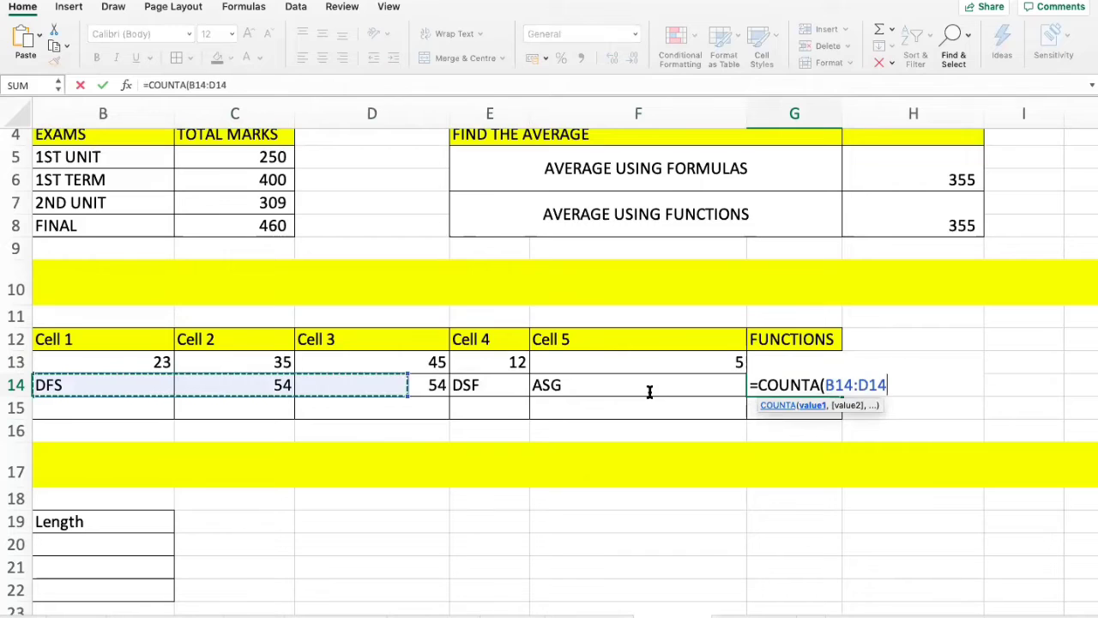
{"action": "type", "text": ")"}
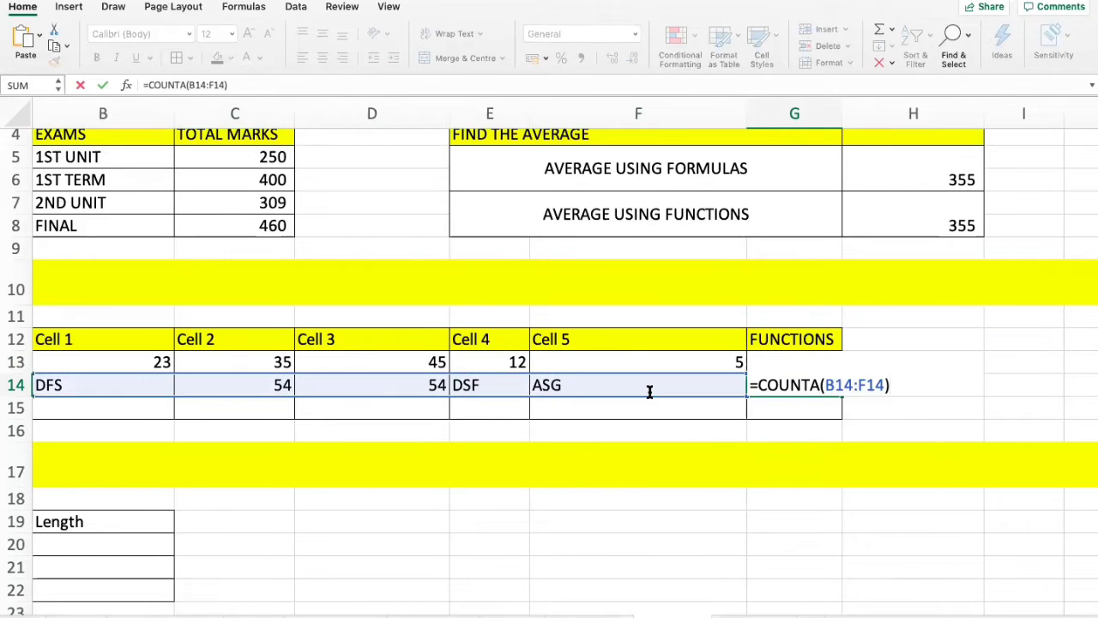
{"action": "key", "text": "Return"}
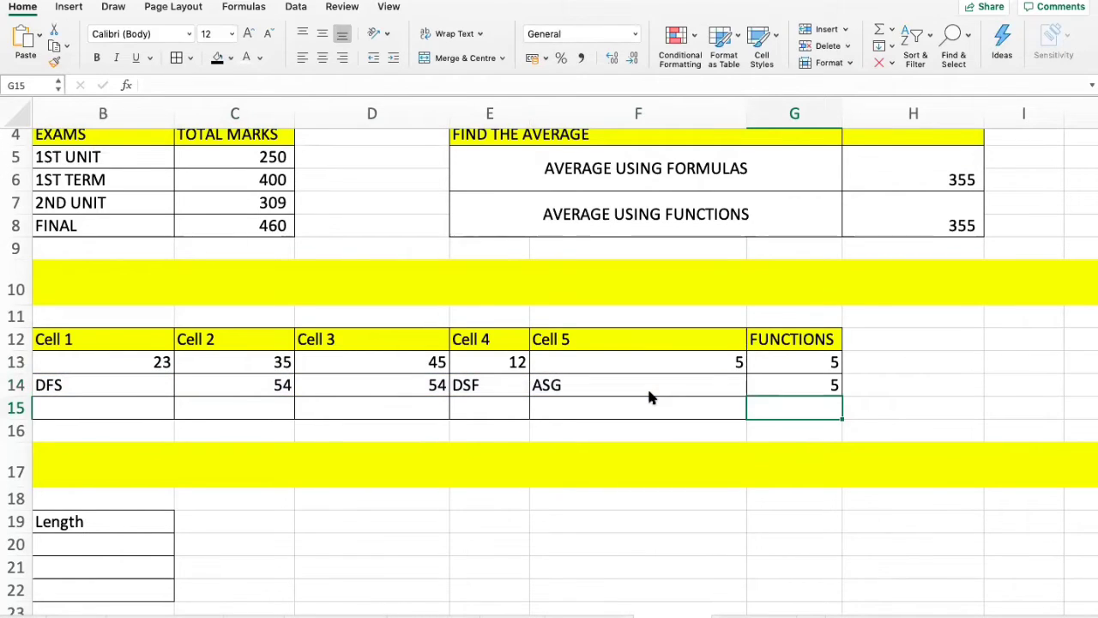
Review the text entries in Cell 4 and Cell 5 of the COUNTA row.
{"action": "key", "text": "Up"}
{"action": "key", "text": "Left"}
{"action": "key", "text": "Left"}
{"action": "key", "text": "Right"}
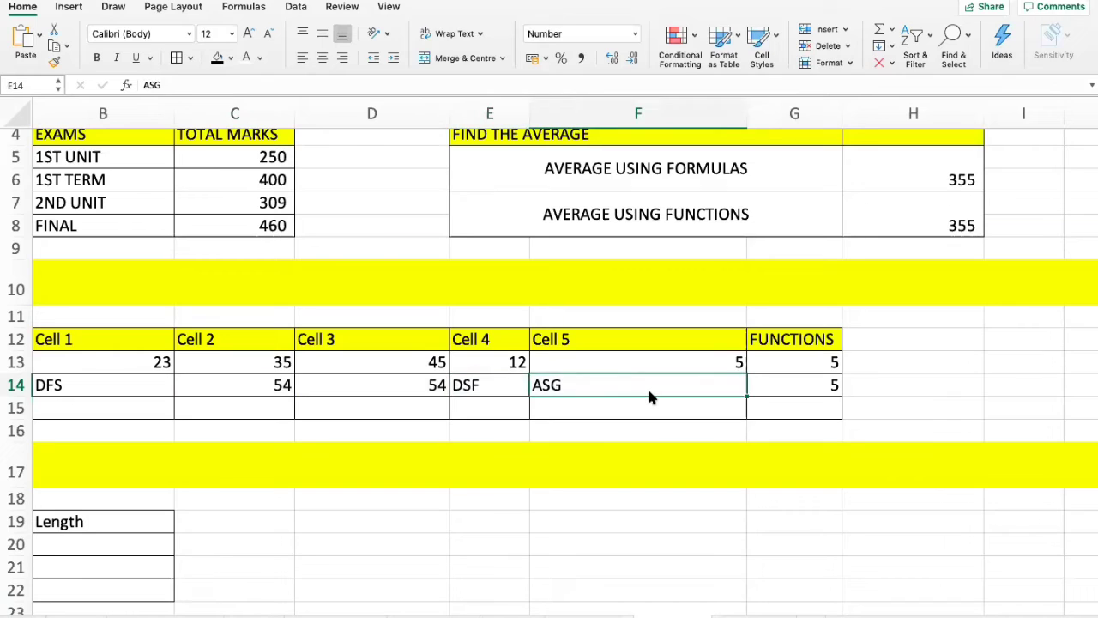
{"action": "key", "text": "Left"}
{"action": "key", "text": "Right"}
{"action": "key", "text": "shift+Left"}
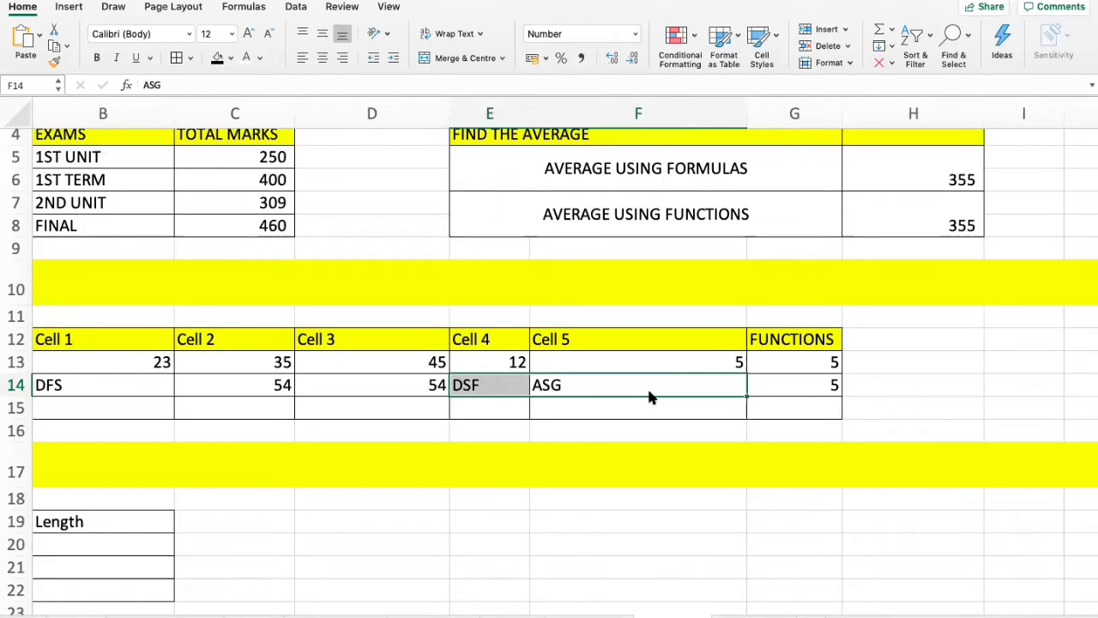
{"action": "key", "text": "Left"}
{"action": "key", "text": "Left"}
{"action": "key", "text": "Right"}
{"action": "key", "text": "shift+Right"}
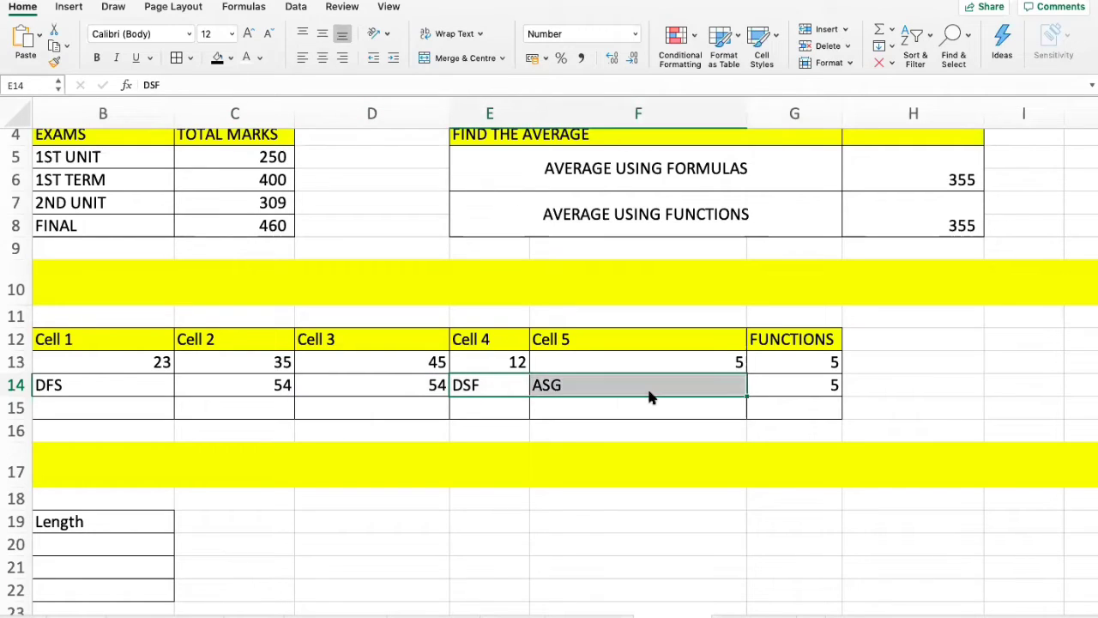
Replace the Cell 5 entry of the COUNT row with the text JDF, and compare the COUNT and COUNTA formula cells.
{"action": "key", "text": "Up"}
{"action": "key", "text": "Right"}
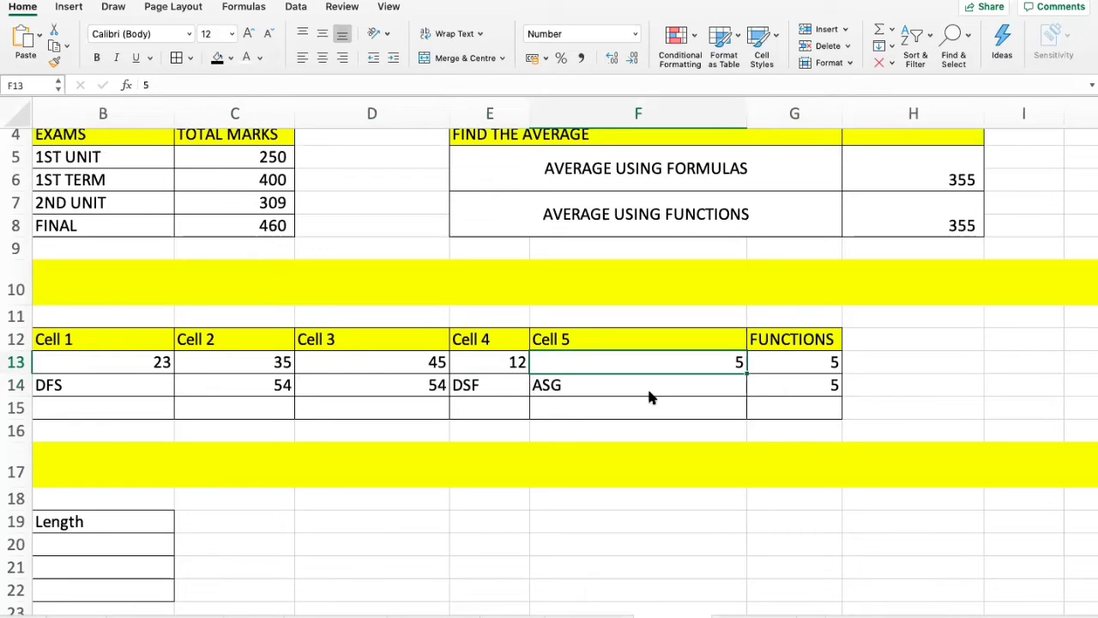
{"action": "key", "text": "Down"}
{"action": "key", "text": "Up"}
{"action": "type", "text": "JDF"}
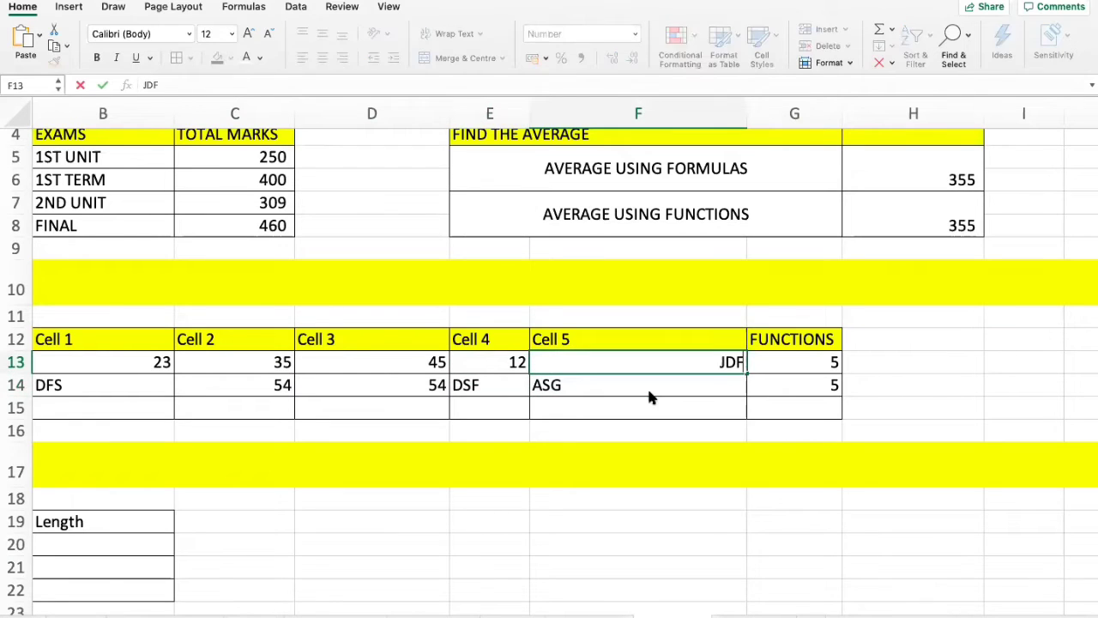
{"action": "key", "text": "Return"}
{"action": "key", "text": "Up"}
{"action": "key", "text": "Right"}
{"action": "key", "text": "Down"}
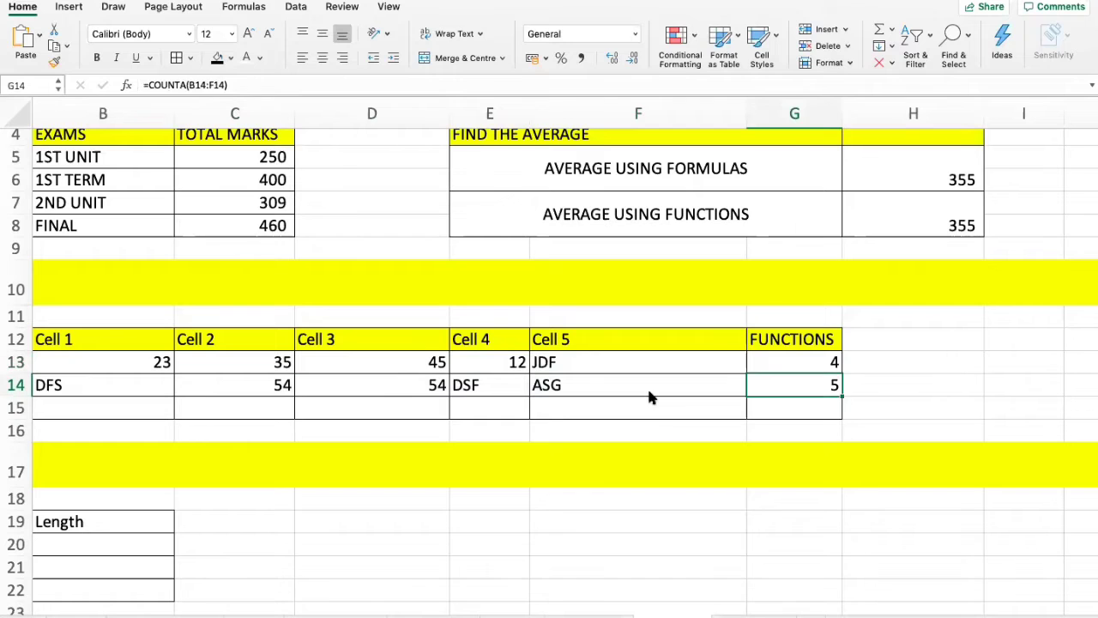
Examine the COUNT BLANK row from its label across to its function cell in G15.
{"action": "key", "text": "Left"}
{"action": "key", "text": "Left"}
{"action": "key", "text": "Down"}
{"action": "key", "text": "Left"}
{"action": "key", "text": "Left"}
{"action": "key", "text": "Left"}
{"action": "key", "text": "Left"}
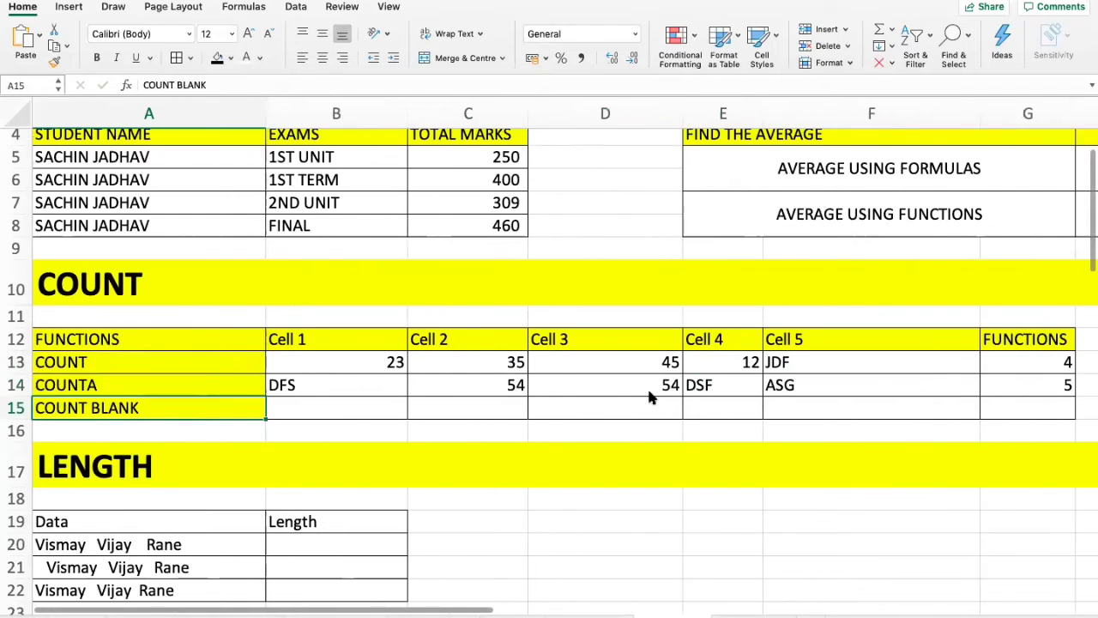
{"action": "key", "text": "Right"}
{"action": "key", "text": "Right"}
{"action": "key", "text": "Right"}
{"action": "key", "text": "Right"}
{"action": "key", "text": "Right"}
{"action": "key", "text": "Right"}
{"action": "key", "text": "Right"}
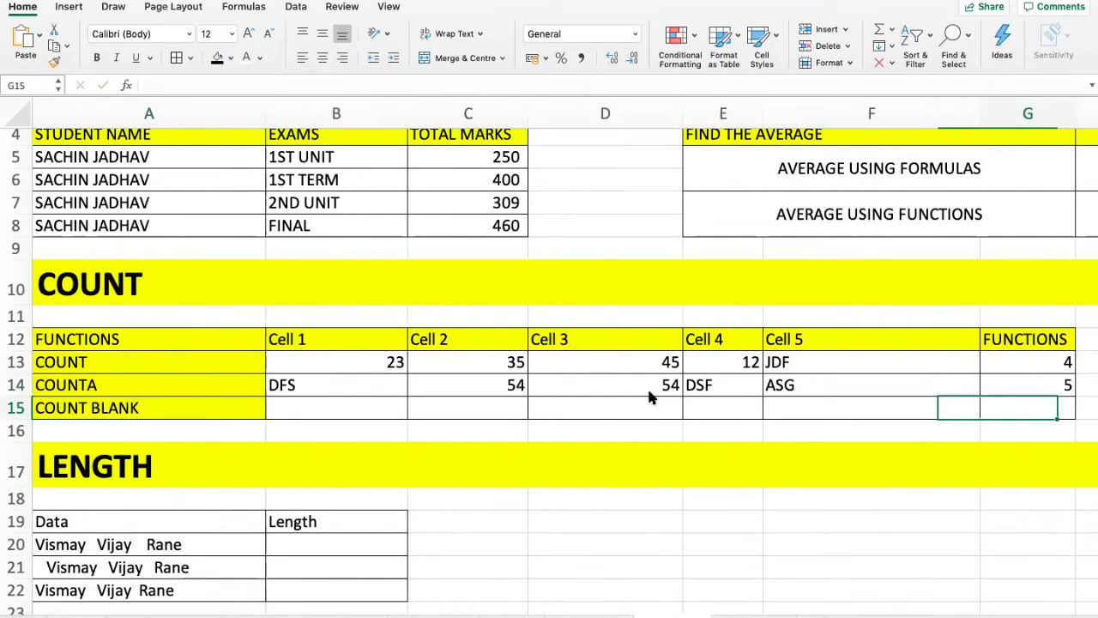
{"action": "key", "text": "Left"}
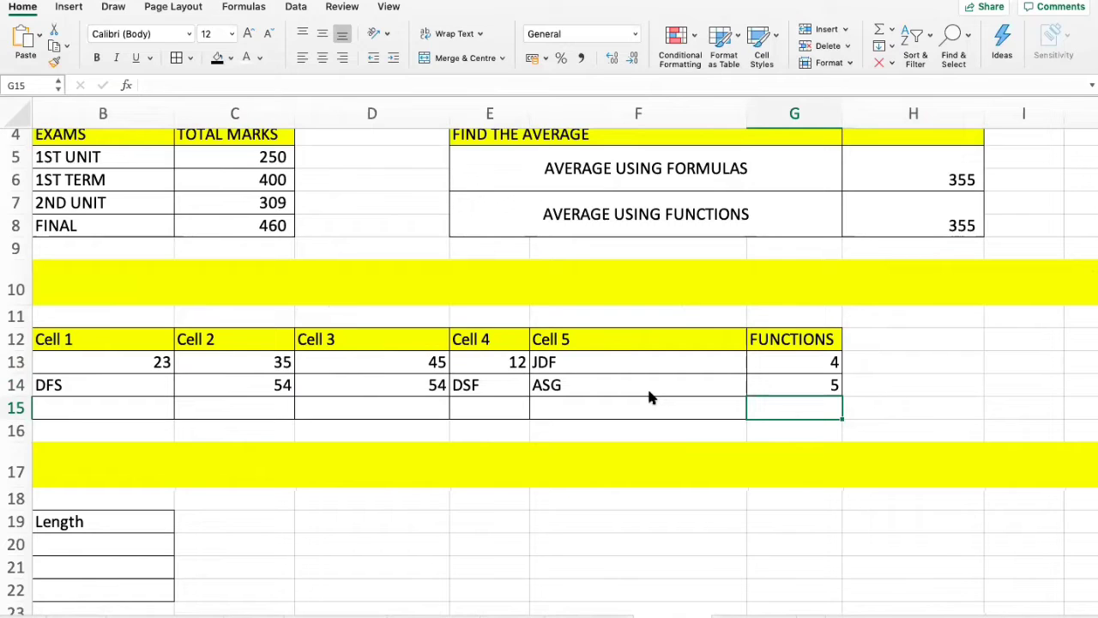
Fill Cell 1 to Cell 3 of the COUNT BLANK row with ADF, DSF and 4, leaving Cell 4 and Cell 5 empty.
{"action": "key", "text": "Left"}
{"action": "key", "text": "Left"}
{"action": "key", "text": "Left"}
{"action": "key", "text": "Left"}
{"action": "key", "text": "Left"}
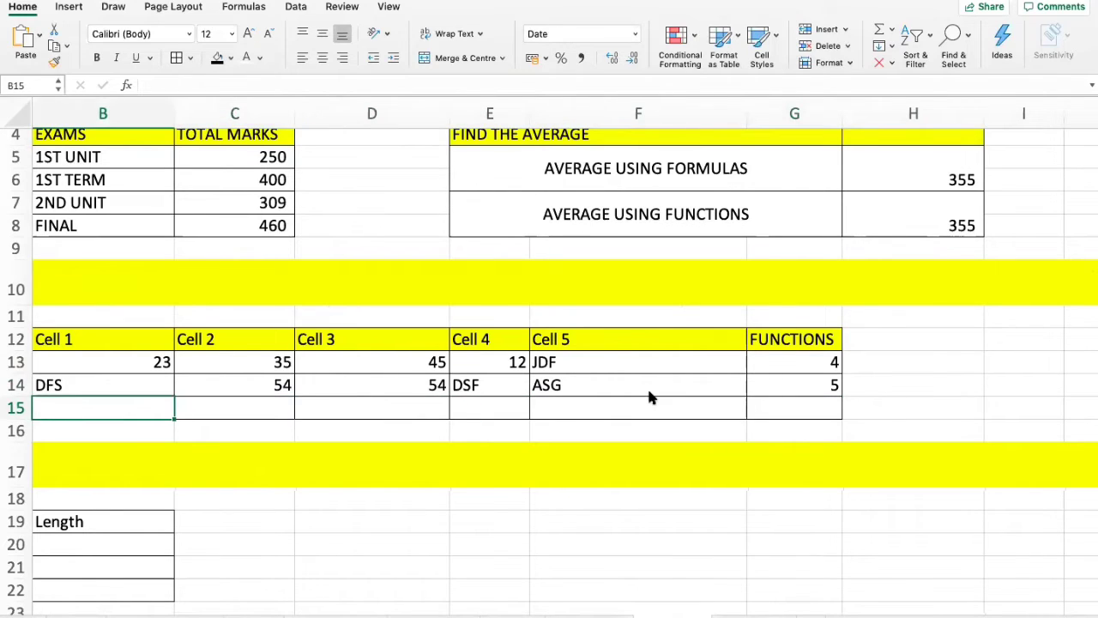
{"action": "key", "text": "Right"}
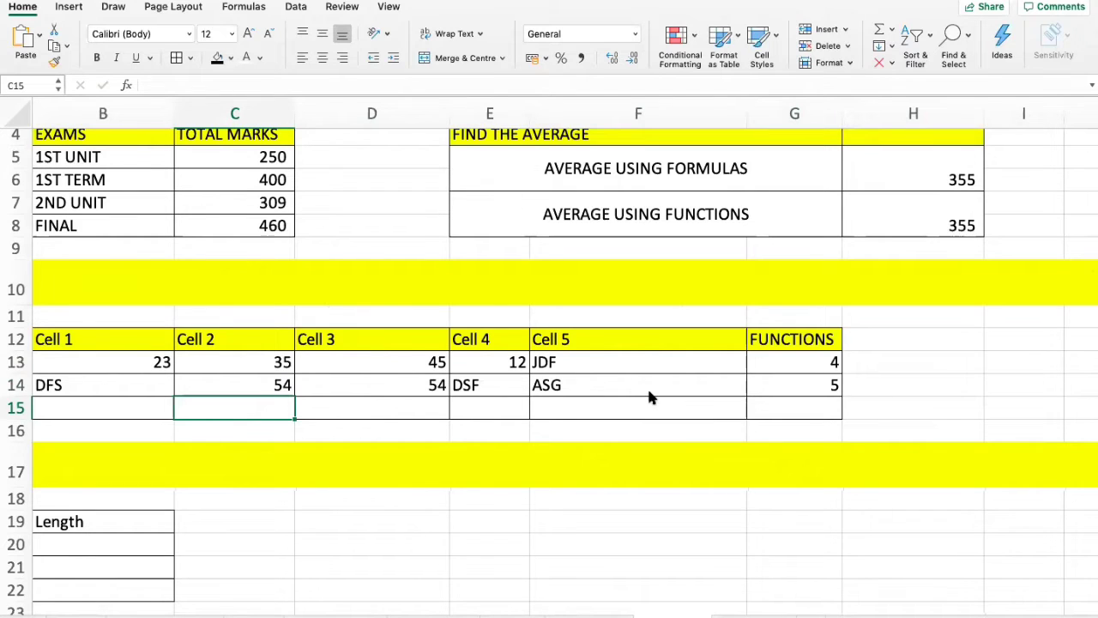
{"action": "key", "text": "Left"}
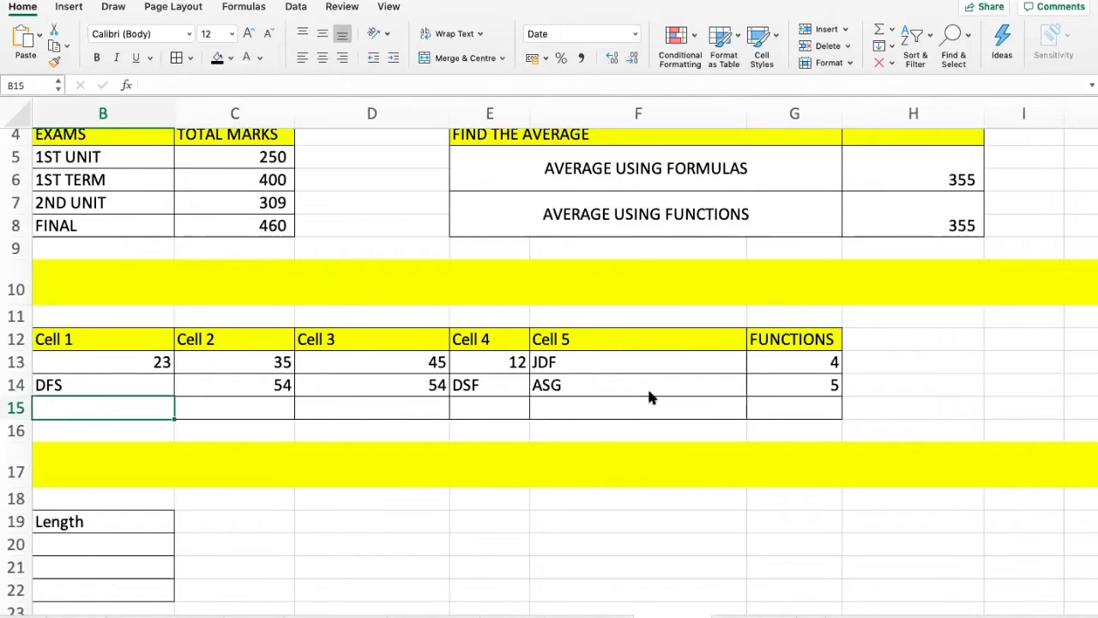
{"action": "type", "text": "ADF"}
{"action": "key", "text": "Tab"}
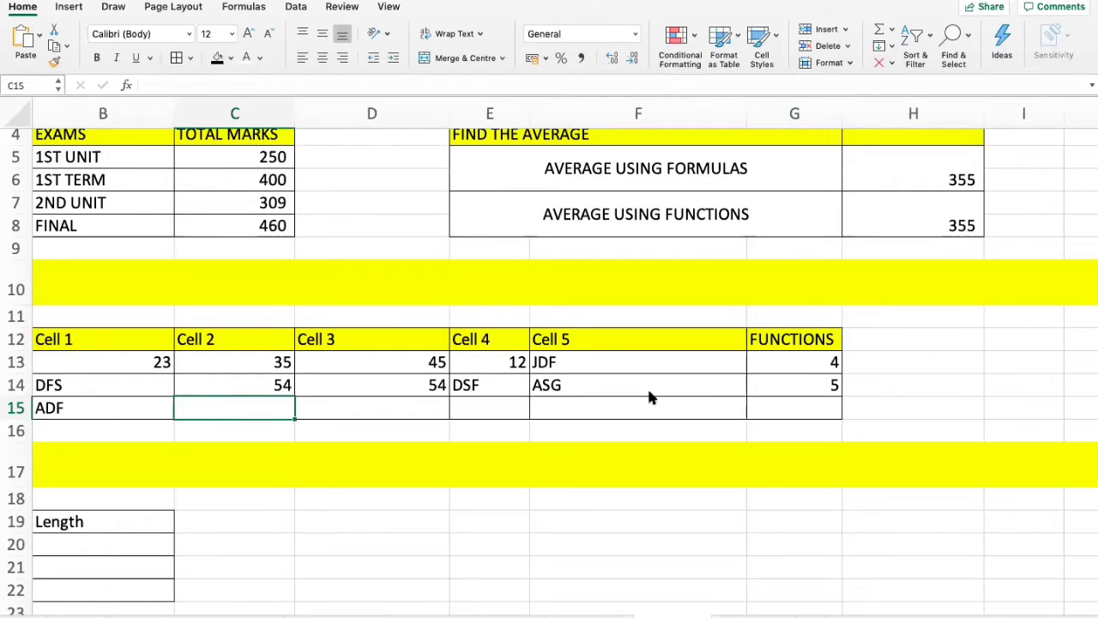
{"action": "type", "text": "DSF"}
{"action": "key", "text": "Tab"}
{"action": "type", "text": "4"}
{"action": "key", "text": "Tab"}
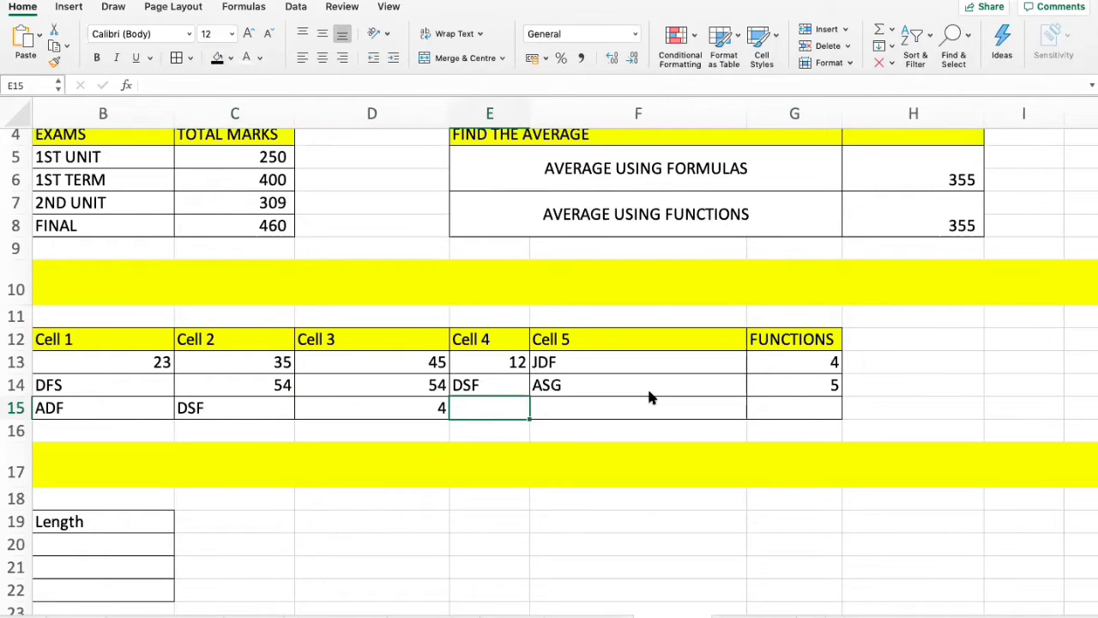
{"action": "key", "text": "Tab"}
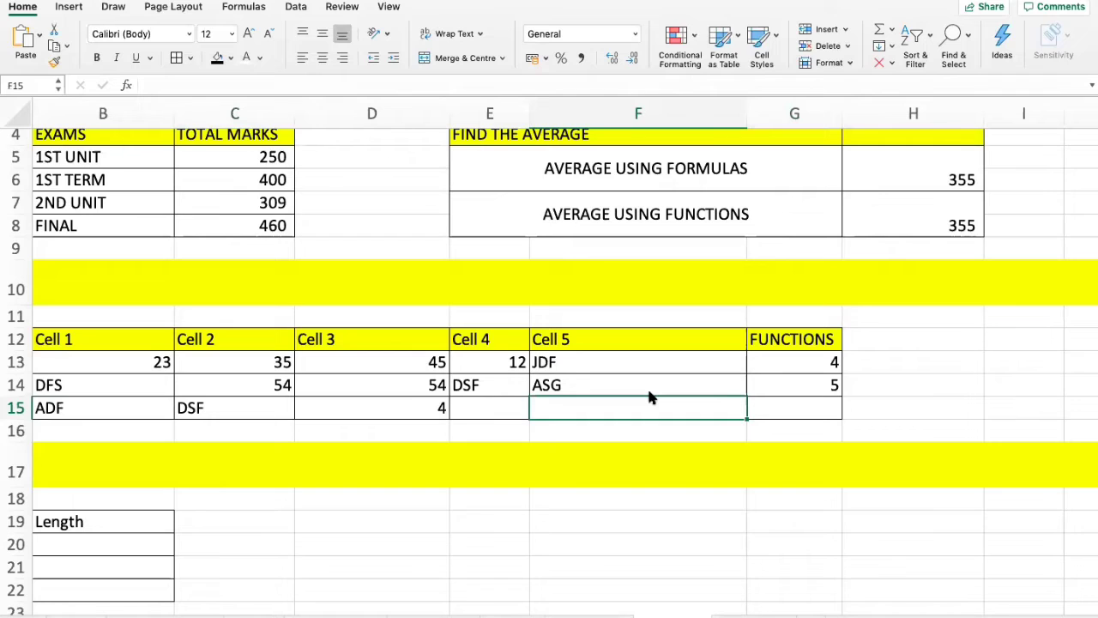
Enter the formula =COUNTBLANK(B15:F15) in function cell G15 of the COUNT BLANK row.
{"action": "key", "text": "Tab"}
{"action": "type", "text": "="}
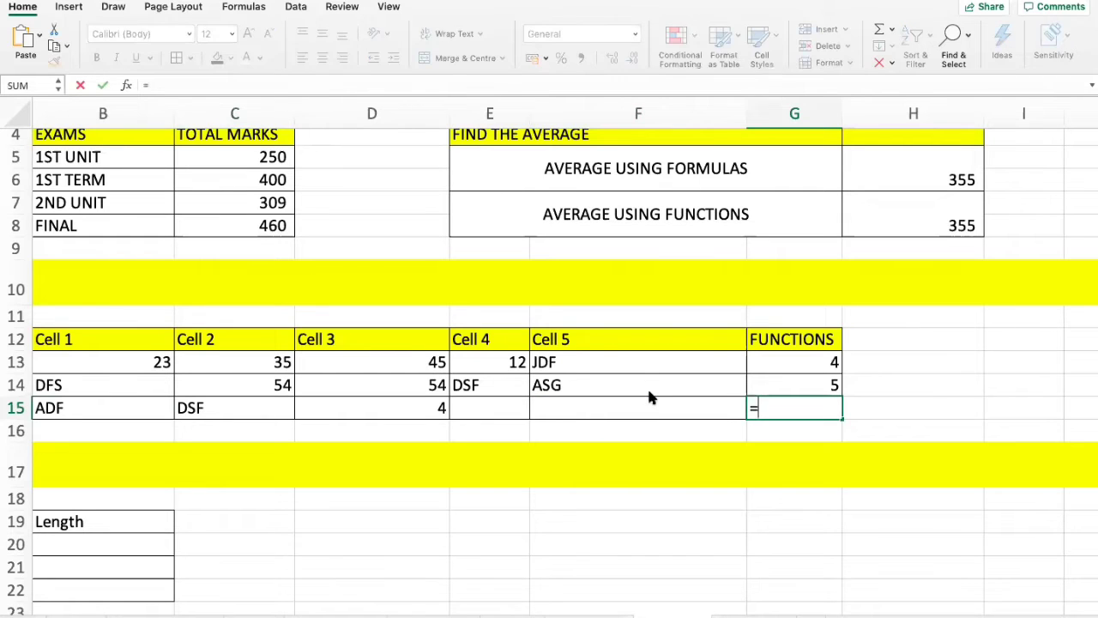
{"action": "type", "text": "COUNTBL"}
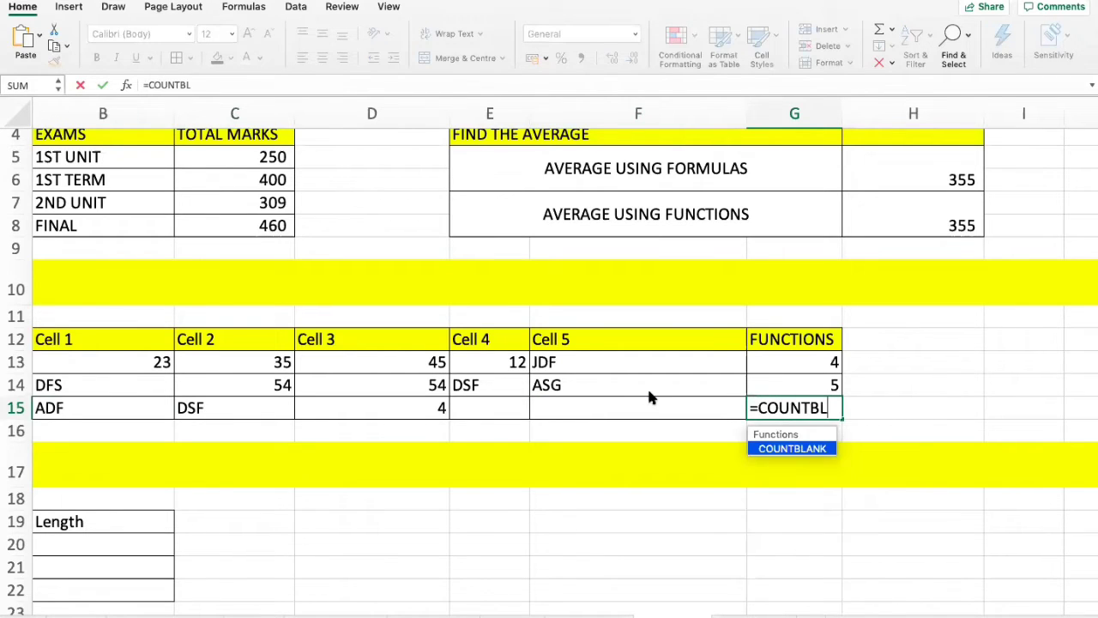
{"action": "type", "text": "ANK("}
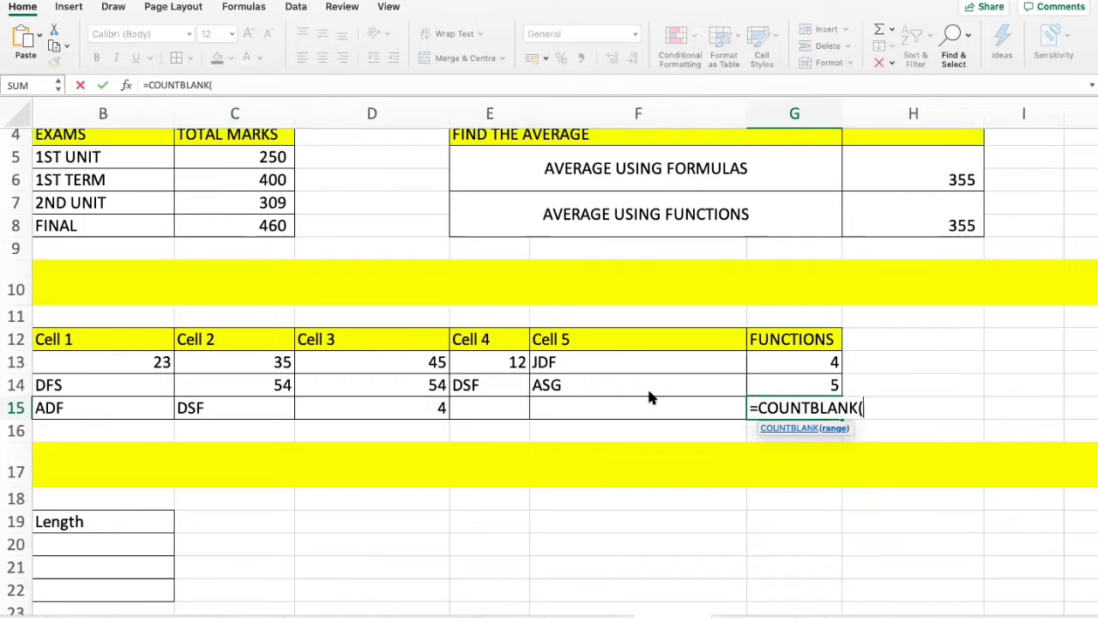
{"action": "key", "text": "Left"}
{"action": "key", "text": "Left"}
{"action": "key", "text": "Left"}
{"action": "key", "text": "Left"}
{"action": "key", "text": "Left"}
{"action": "key", "text": "shift+Right"}
{"action": "key", "text": "shift+Right"}
{"action": "key", "text": "shift+Right"}
{"action": "key", "text": "shift+Right"}
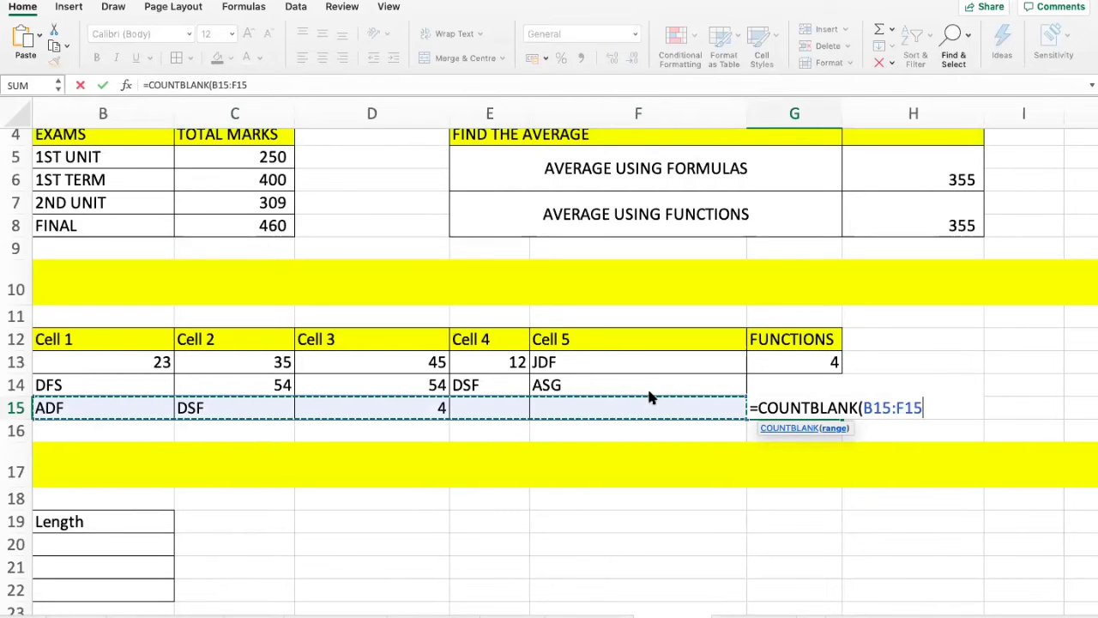
{"action": "type", "text": ")"}
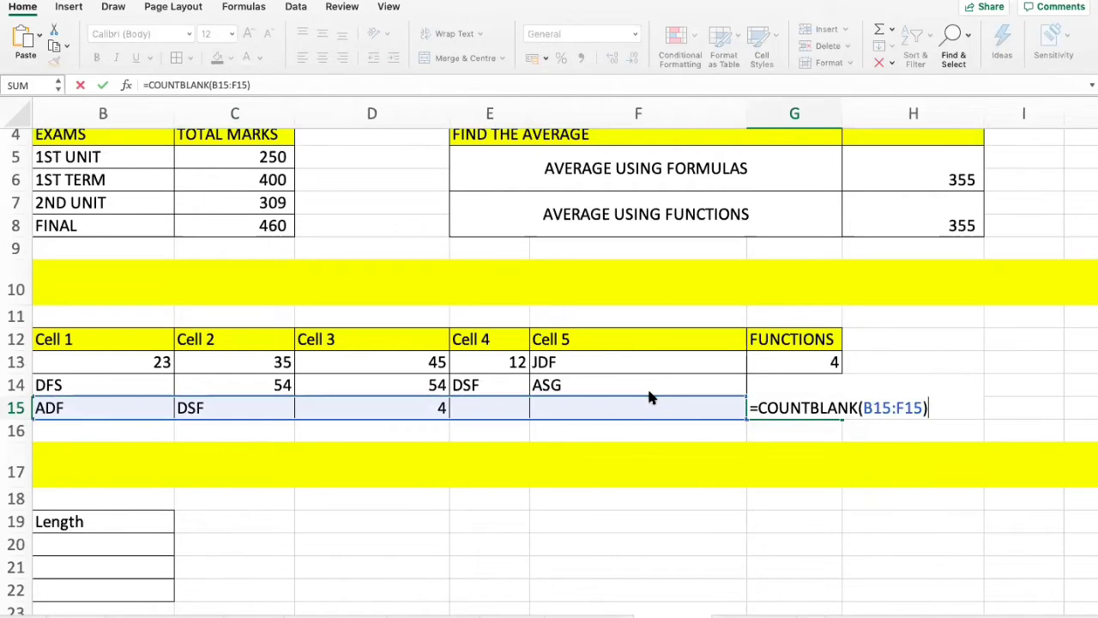
{"action": "key", "text": "Return"}
{"action": "key", "text": "Up"}
Compare the empty Cell 4 and Cell 5 of the COUNT BLANK row with the formula in G15.
{"action": "key", "text": "Left"}
{"action": "key", "text": "Left"}
{"action": "key", "text": "Right"}
{"action": "key", "text": "Right"}
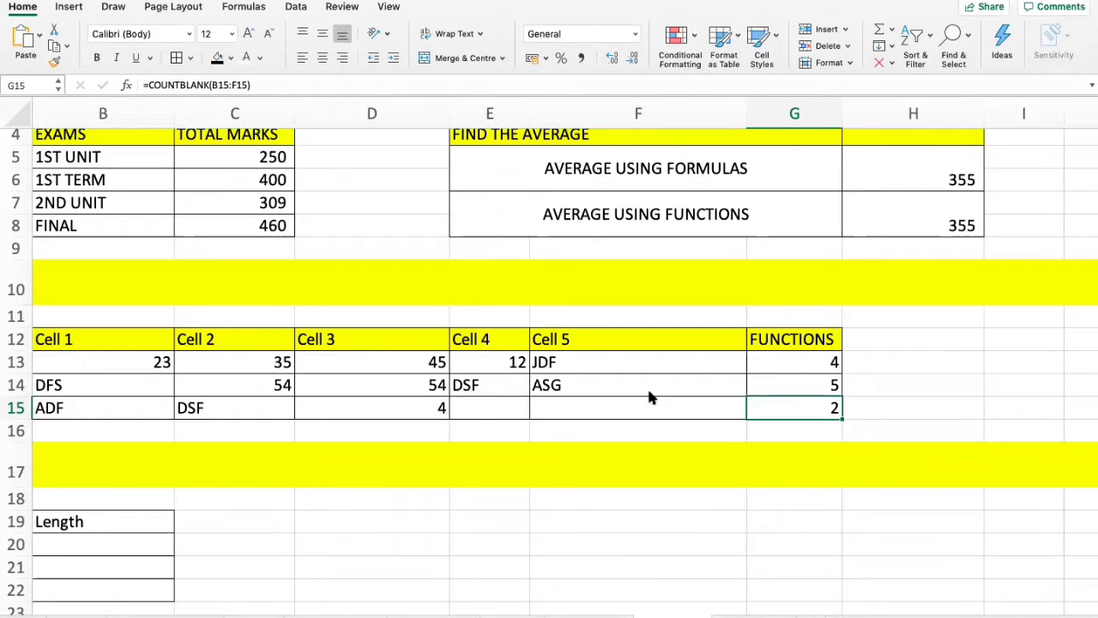
{"action": "key", "text": "Left"}
{"action": "key", "text": "Left"}
{"action": "key", "text": "shift+Right"}
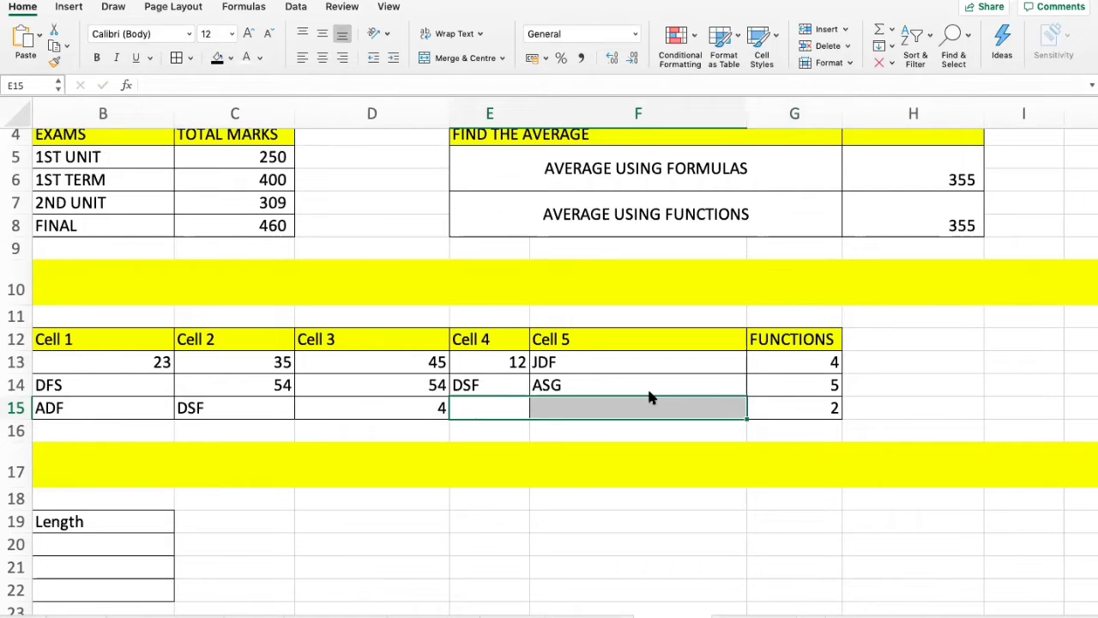
{"action": "key", "text": "Right"}
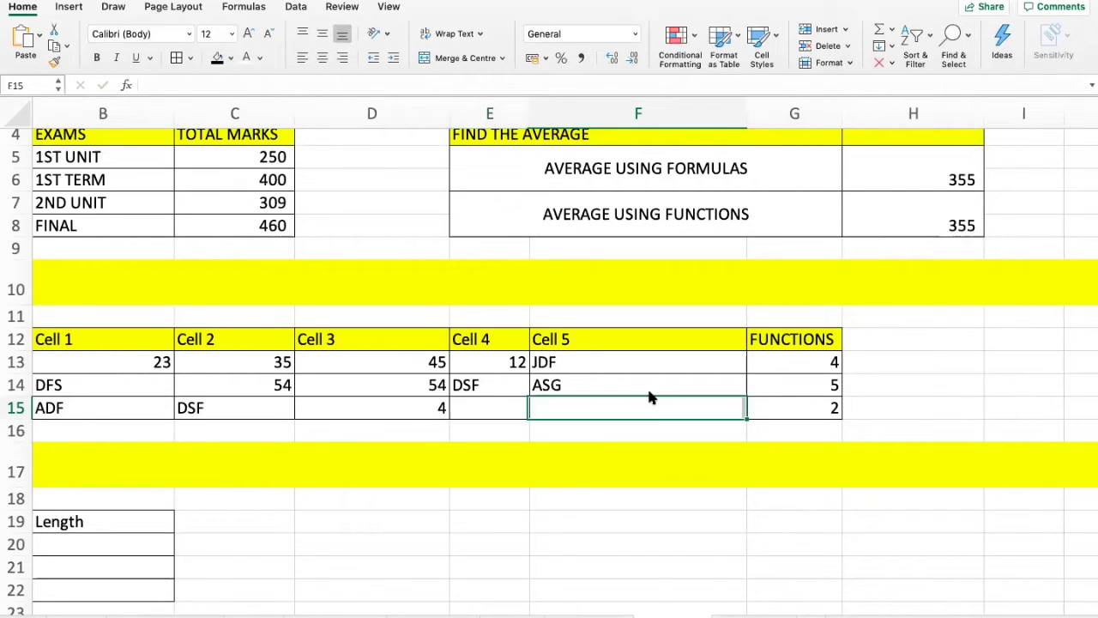
{"action": "key", "text": "Right"}
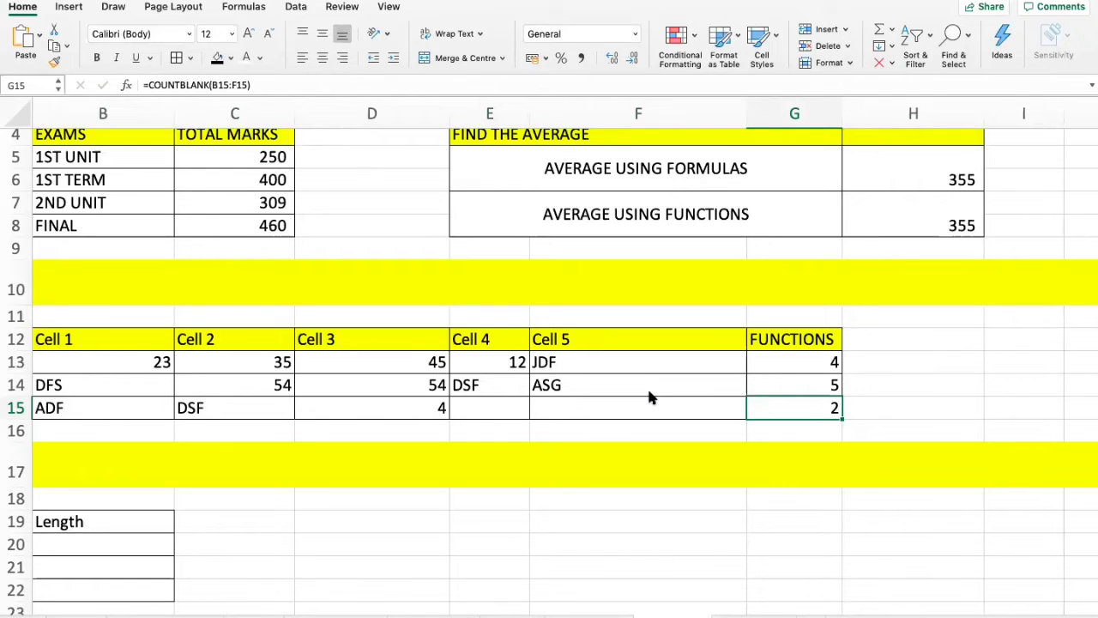
Review the COUNTA and COUNT formulas in G14 and G13, and the three function labels in A13 to A15.
{"action": "key", "text": "Up"}
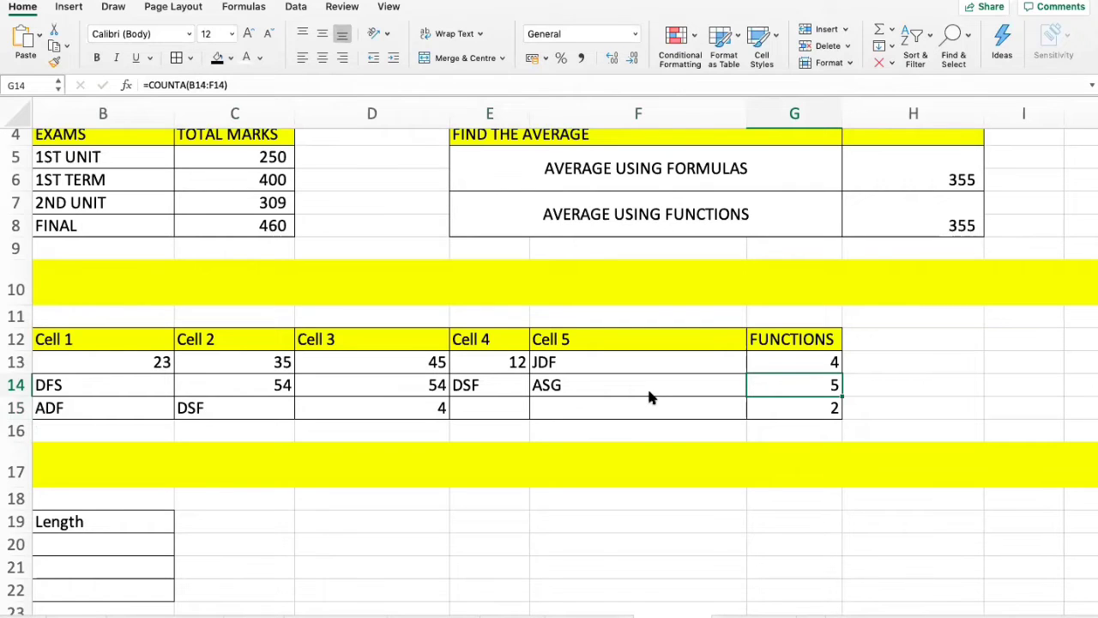
{"action": "key", "text": "Up"}
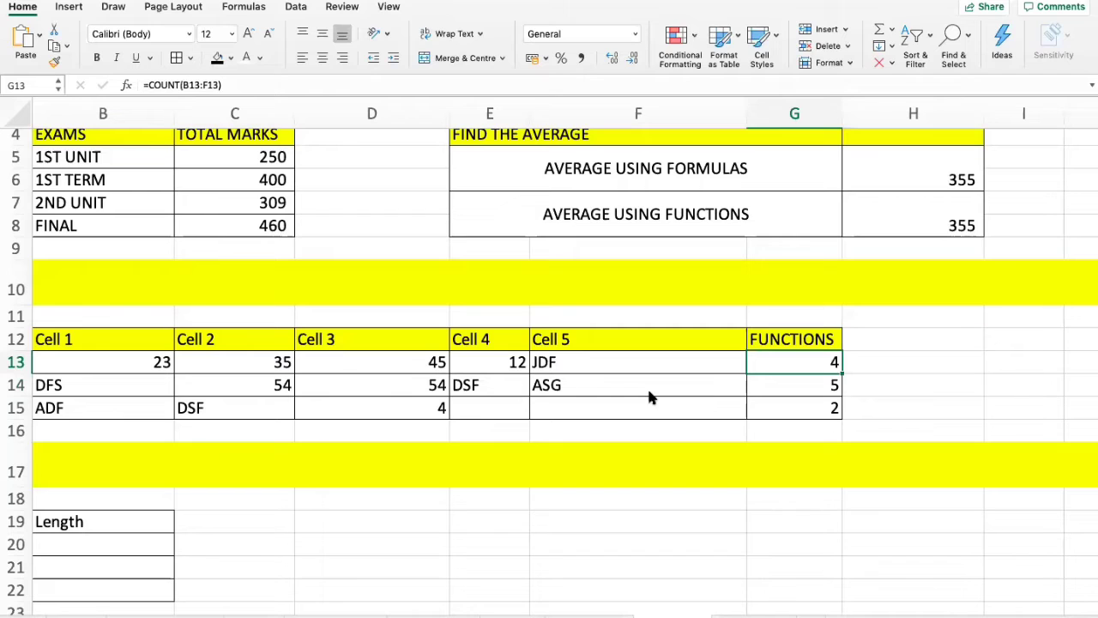
{"action": "key", "text": "Left"}
{"action": "key", "text": "Left"}
{"action": "key", "text": "Left"}
{"action": "key", "text": "Left"}
{"action": "key", "text": "Left"}
{"action": "key", "text": "Left"}
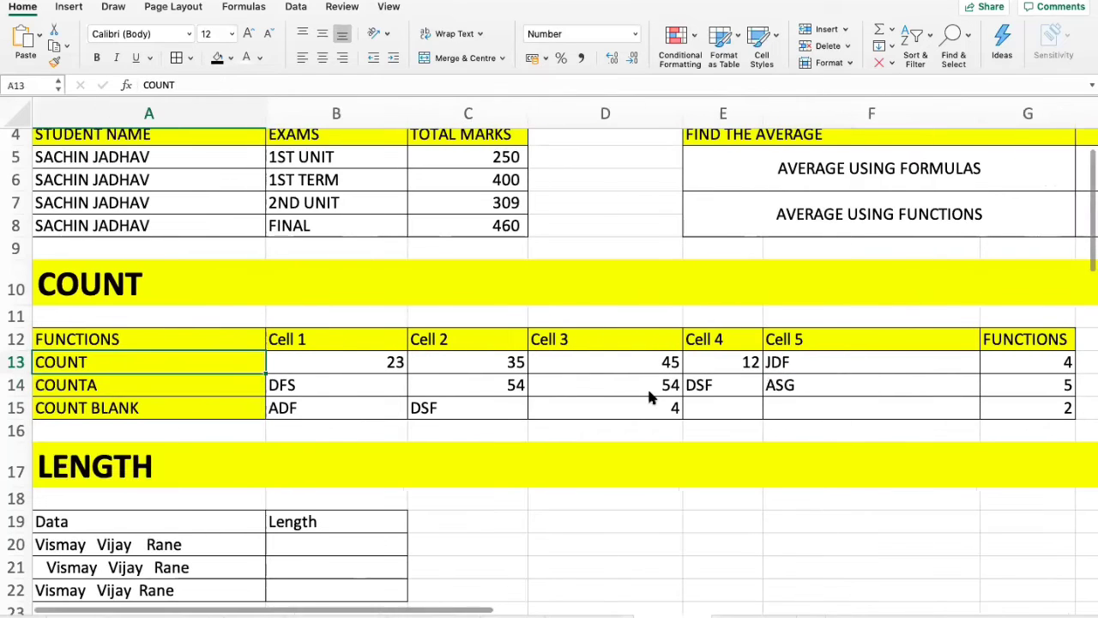
{"action": "key", "text": "Down"}
{"action": "key", "text": "Down"}
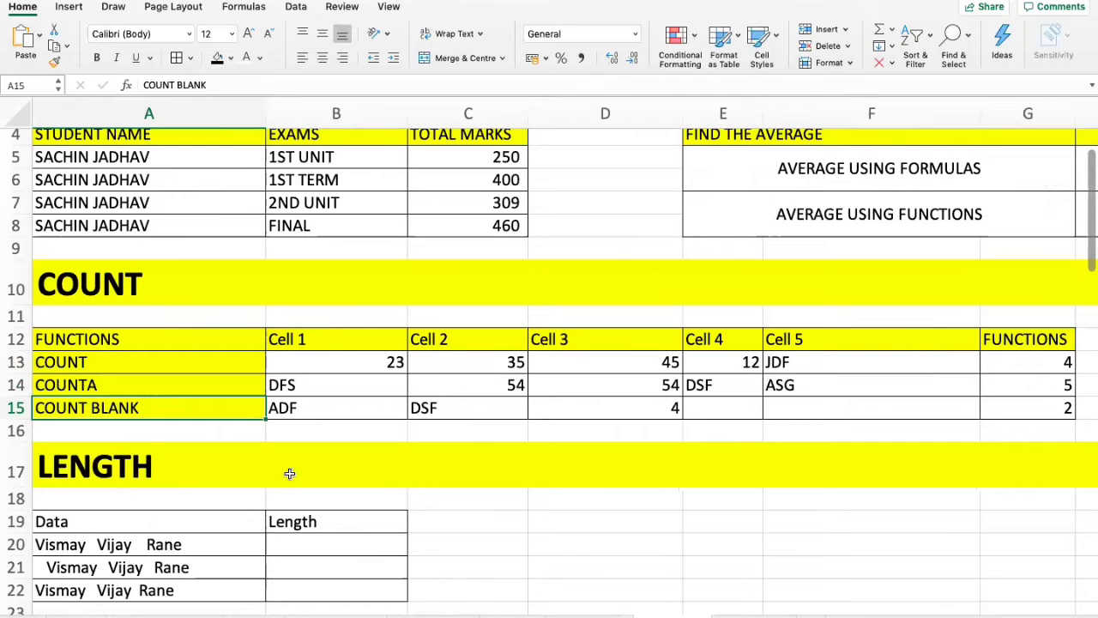
Examine the COUNTA row's entries from Cell 1 through Cell 5 and its function cell G14.
{"action": "scroll", "coordinate": [290, 476], "scroll_direction": "down", "scroll_amount": 1}
{"action": "scroll", "coordinate": [290, 478], "scroll_direction": "down", "scroll_amount": 5}
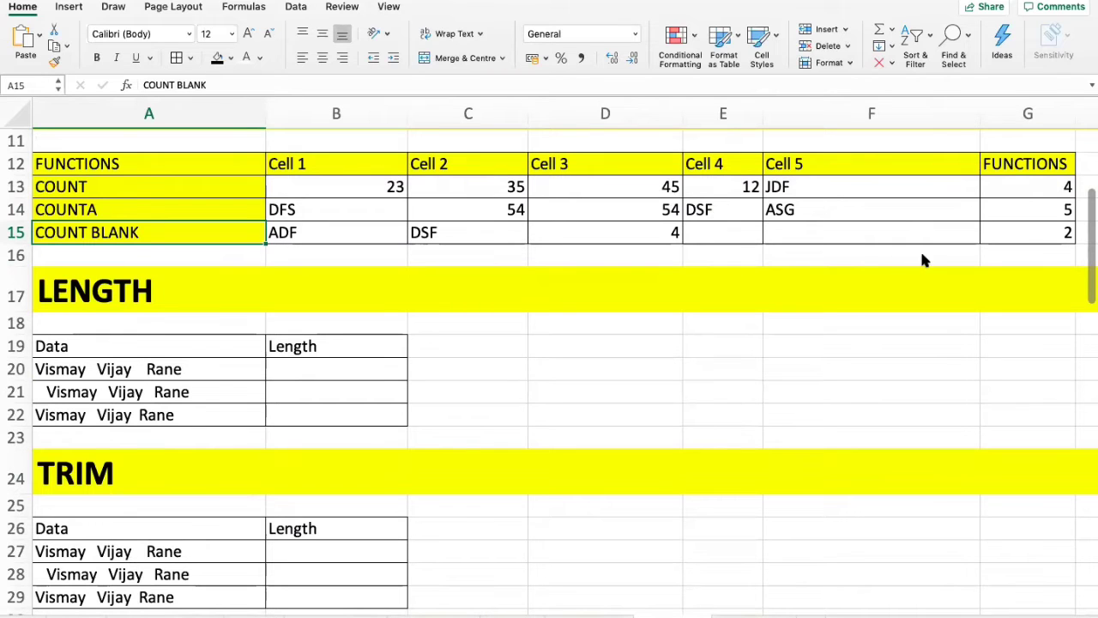
{"action": "scroll", "coordinate": [417, 269], "scroll_direction": "up", "scroll_amount": 2}
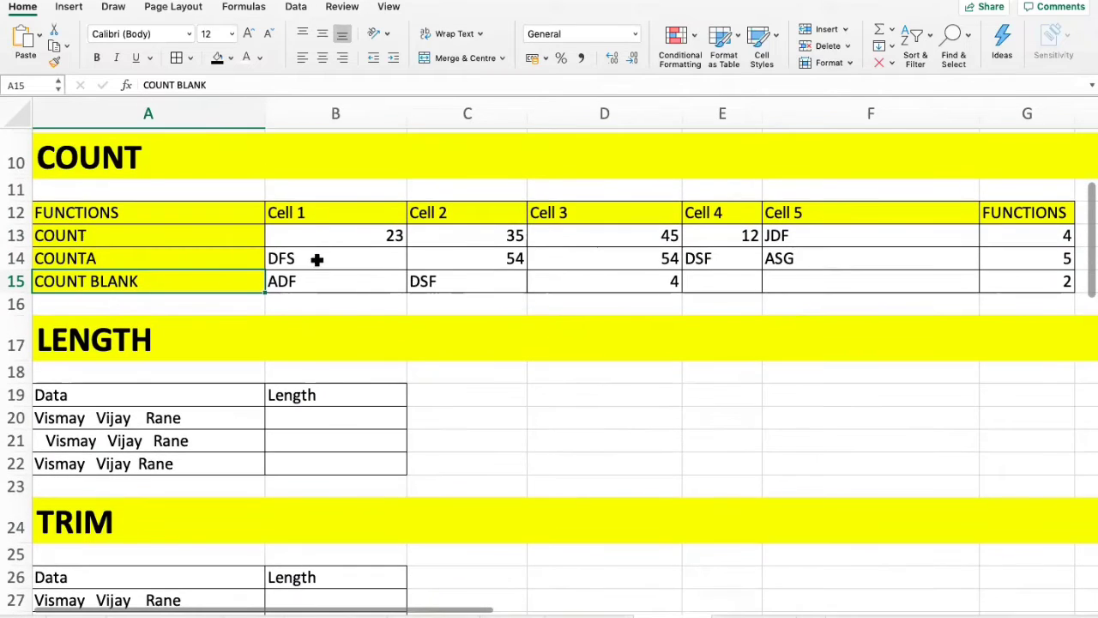
{"action": "left_click", "coordinate": [317, 259]}
{"action": "scroll", "coordinate": [321, 284], "scroll_direction": "up", "scroll_amount": 2}
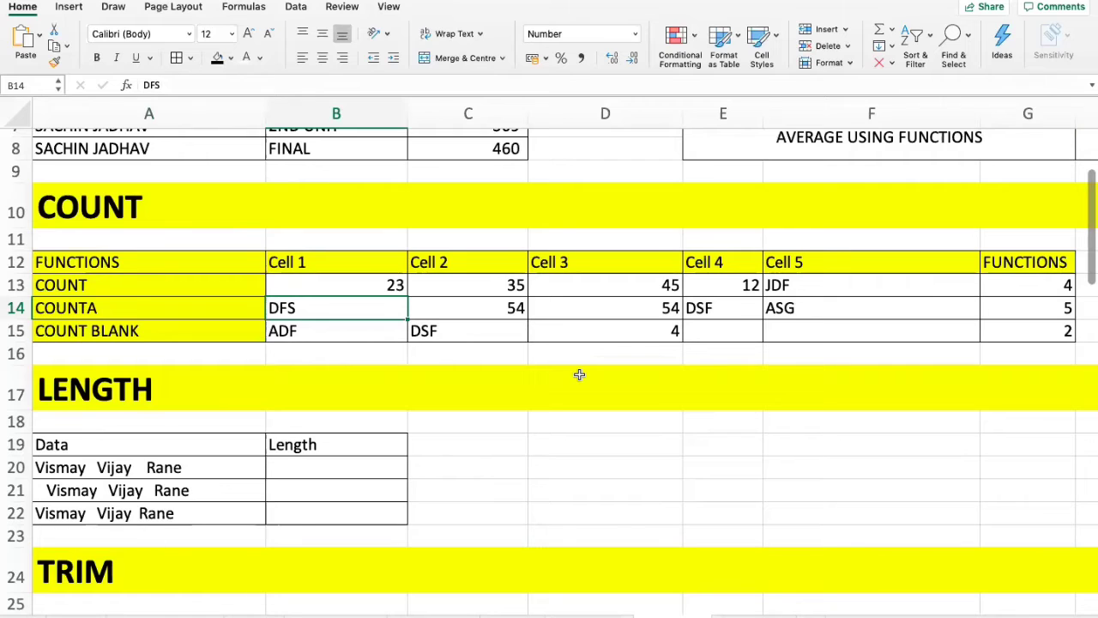
{"action": "key", "text": "Right"}
{"action": "key", "text": "Right"}
{"action": "key", "text": "Right"}
{"action": "key", "text": "Right"}
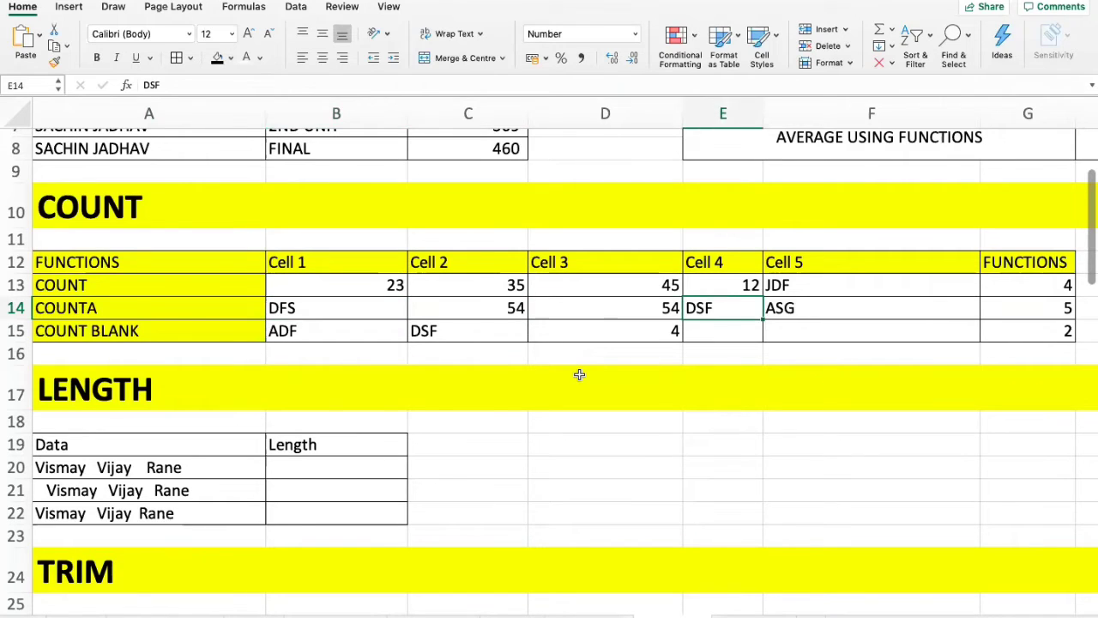
{"action": "key", "text": "Left"}
{"action": "key", "text": "Left"}
{"action": "key", "text": "Left"}
{"action": "key", "text": "Left"}
{"action": "key", "text": "Right"}
{"action": "key", "text": "Right"}
{"action": "key", "text": "Right"}
{"action": "key", "text": "Right"}
{"action": "key", "text": "Right"}
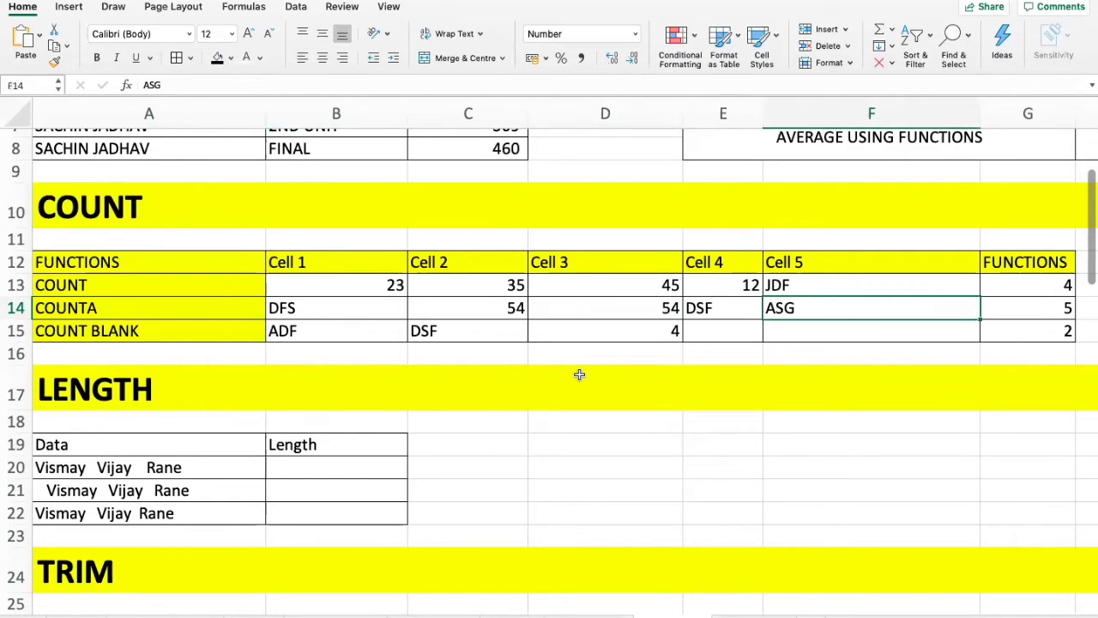
{"action": "key", "text": "Left"}
{"action": "key", "text": "Left"}
{"action": "key", "text": "Left"}
{"action": "key", "text": "Left"}
{"action": "key", "text": "Left"}
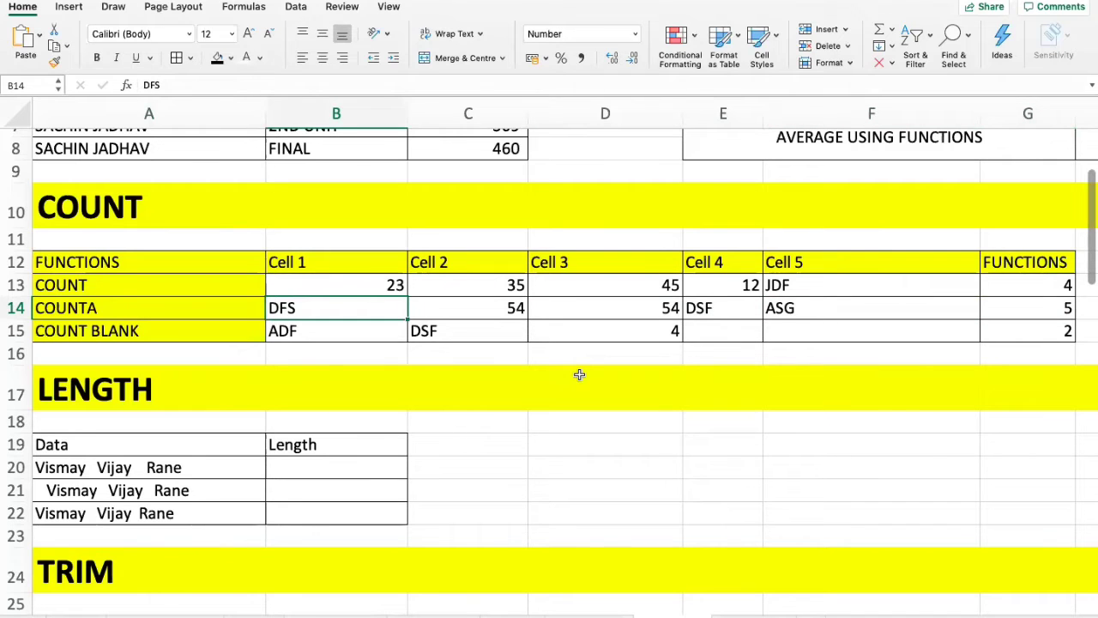
{"action": "key", "text": "Right"}
{"action": "key", "text": "Right"}
{"action": "key", "text": "Right"}
{"action": "key", "text": "Right"}
{"action": "key", "text": "Right"}
{"action": "key", "text": "Right"}
{"action": "key", "text": "Right"}
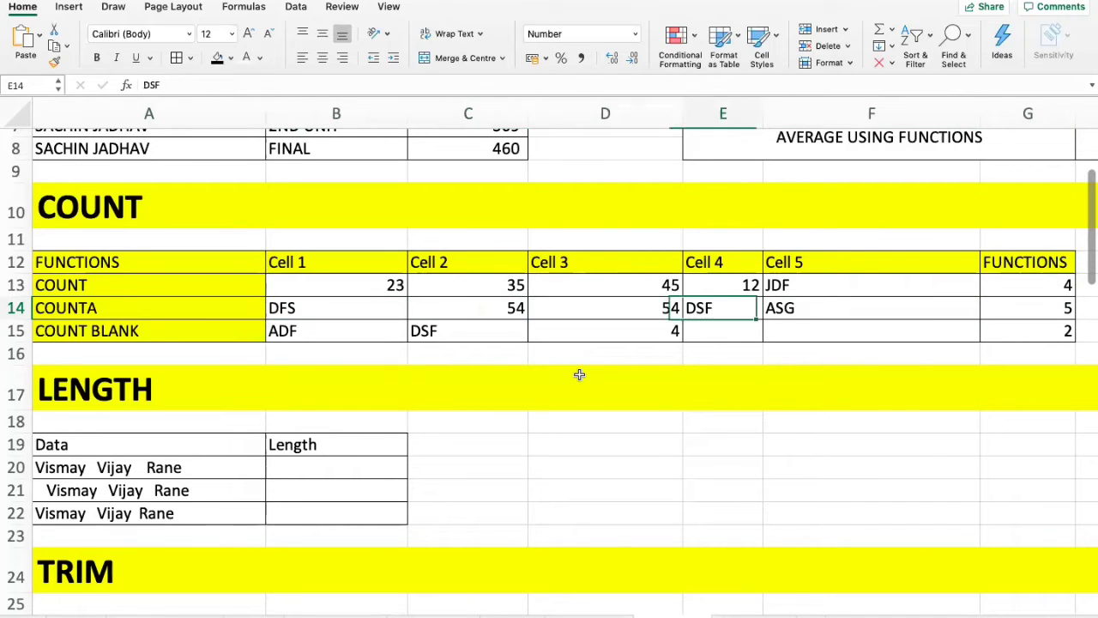
{"action": "key", "text": "Left"}
{"action": "key", "text": "Left"}
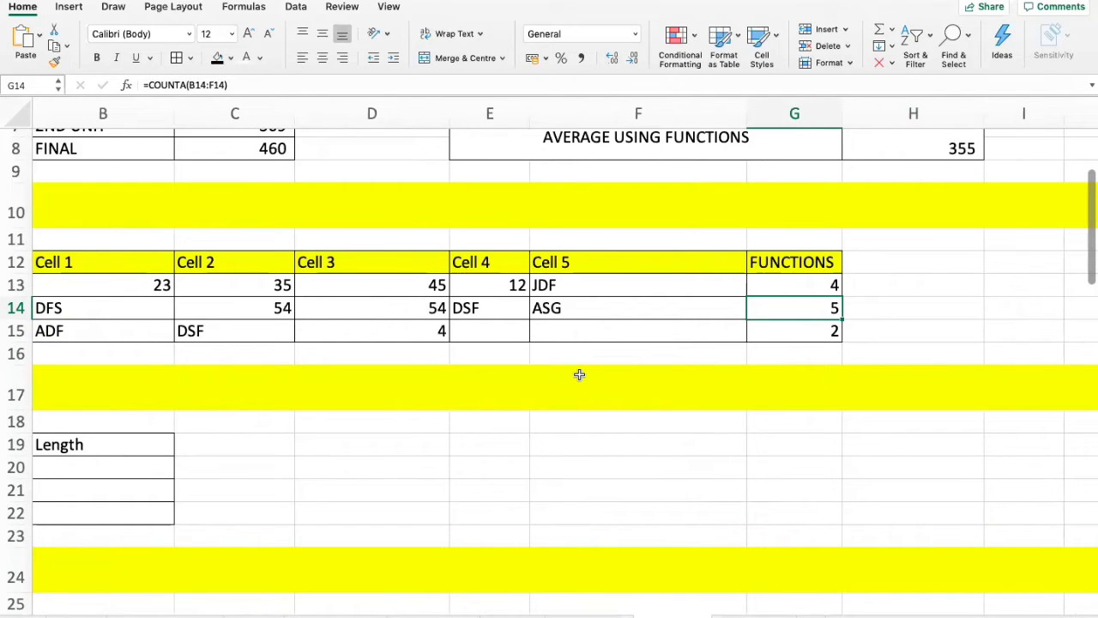
Re-enter the formula =COUNTA(B14:F14) in function cell G14 of the COUNTA row.
{"action": "type", "text": "=CP"}
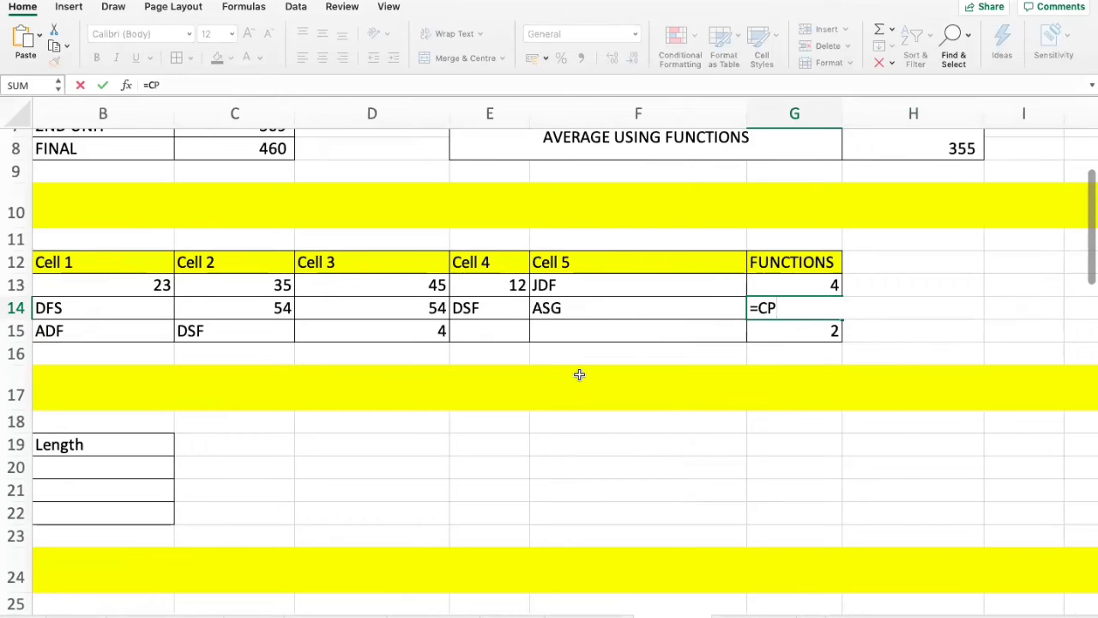
{"action": "key", "text": "BackSpace"}
{"action": "type", "text": "OUNTA("}
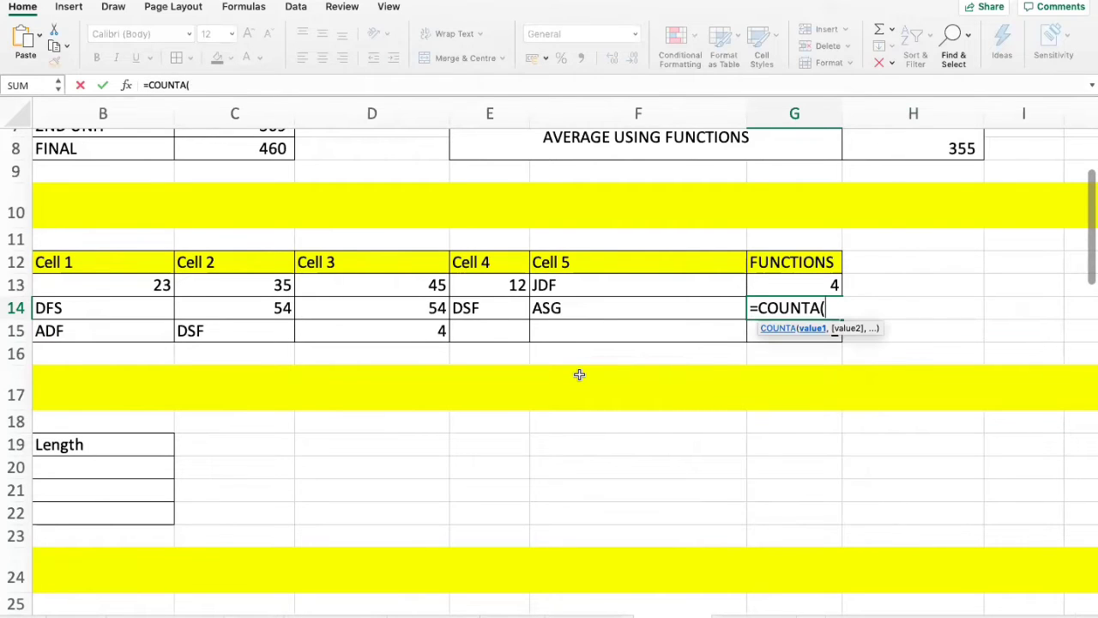
{"action": "key", "text": "Left"}
{"action": "key", "text": "shift+Left"}
{"action": "key", "text": "shift+Left"}
{"action": "key", "text": "shift+Left"}
{"action": "key", "text": "shift+Left"}
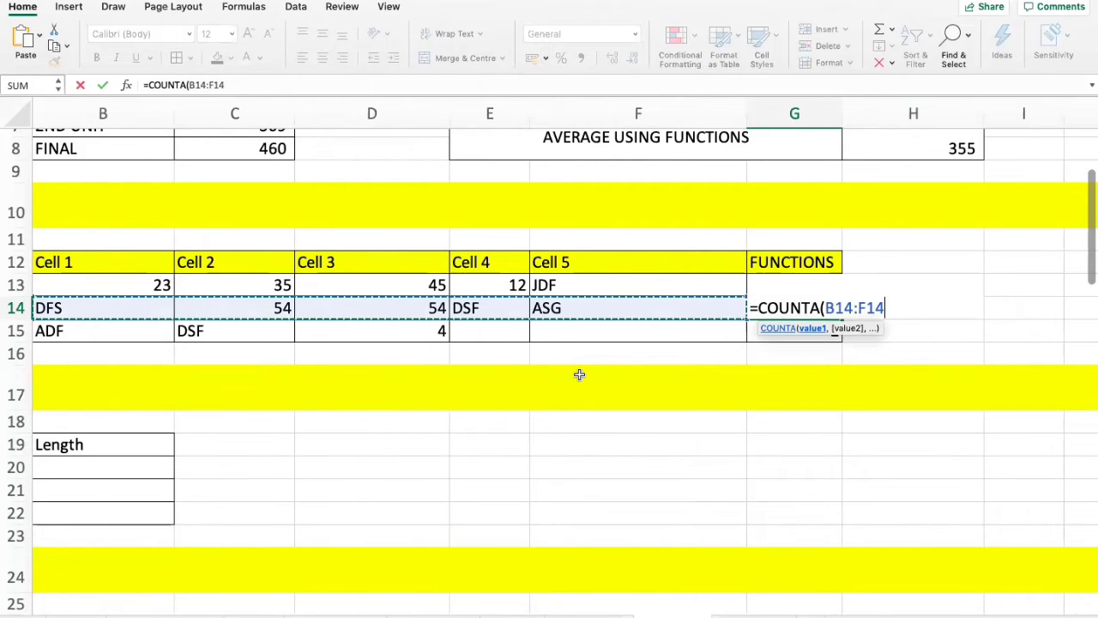
{"action": "type", "text": ")"}
{"action": "key", "text": "Return"}
{"action": "key", "text": "Up"}
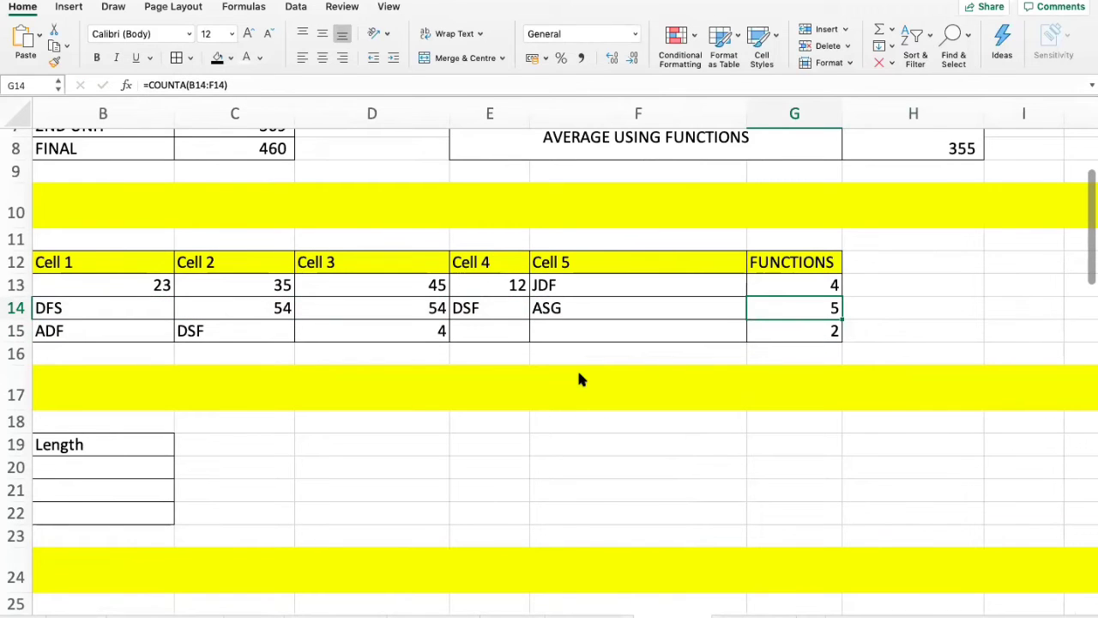
Inspect the spacing within the first full-name entry of the LENGTH section in A20, and select its Length cell B20.
{"action": "key", "text": "Left"}
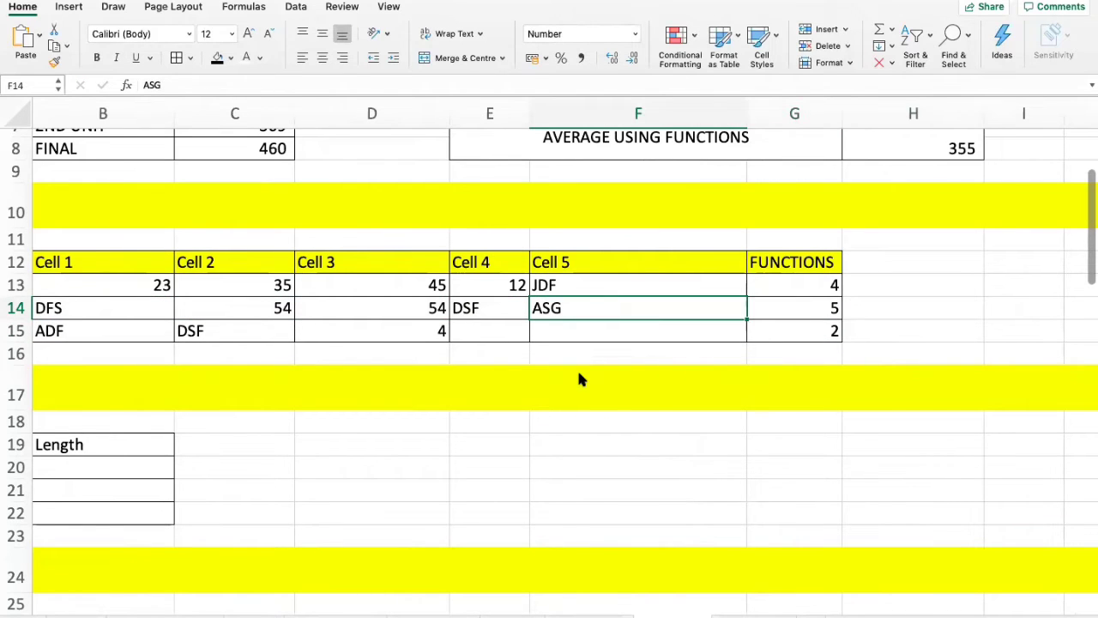
{"action": "scroll", "coordinate": [267, 463], "scroll_direction": "left", "scroll_amount": 3}
{"action": "scroll", "coordinate": [267, 463], "scroll_direction": "up", "scroll_amount": 1}
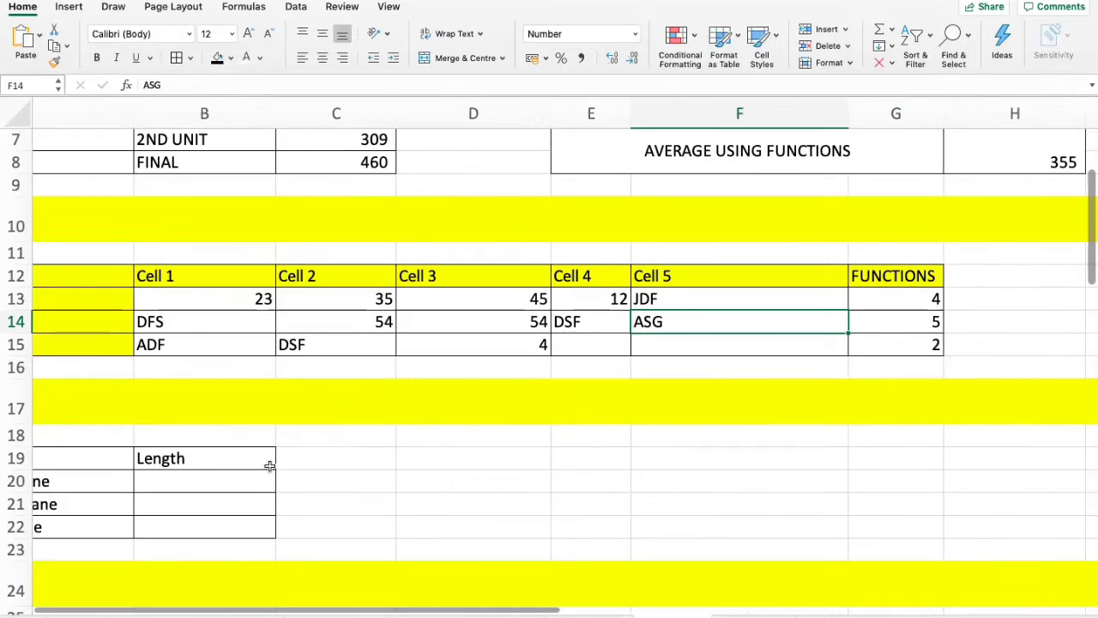
{"action": "scroll", "coordinate": [269, 466], "scroll_direction": "left", "scroll_amount": 2}
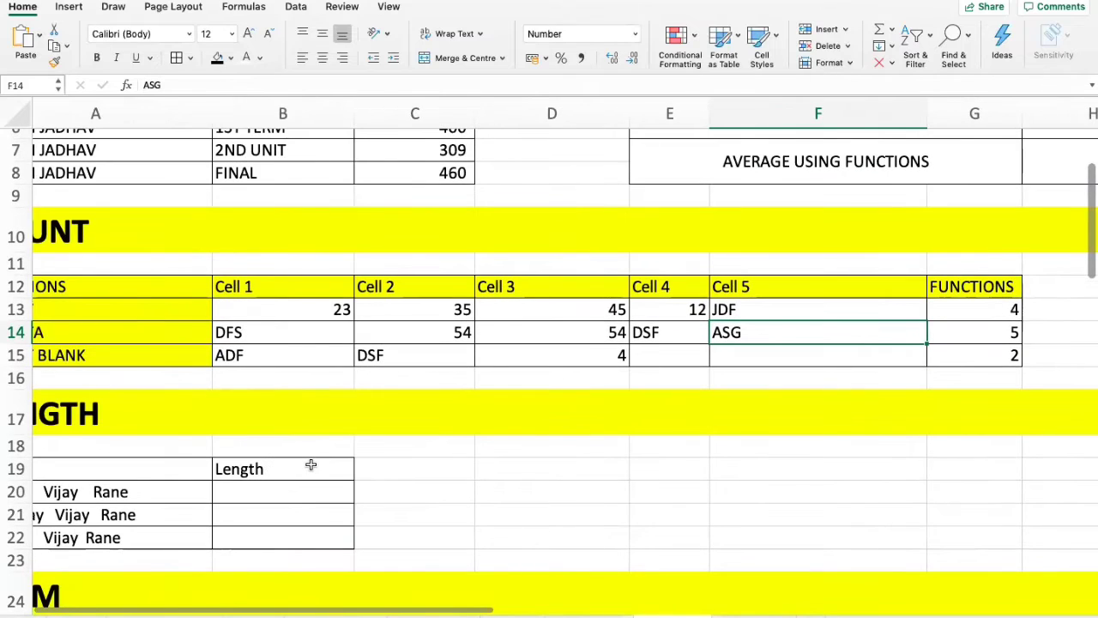
{"action": "scroll", "coordinate": [298, 467], "scroll_direction": "left", "scroll_amount": 2}
{"action": "scroll", "coordinate": [298, 467], "scroll_direction": "down", "scroll_amount": 1}
{"action": "scroll", "coordinate": [311, 461], "scroll_direction": "down", "scroll_amount": 2}
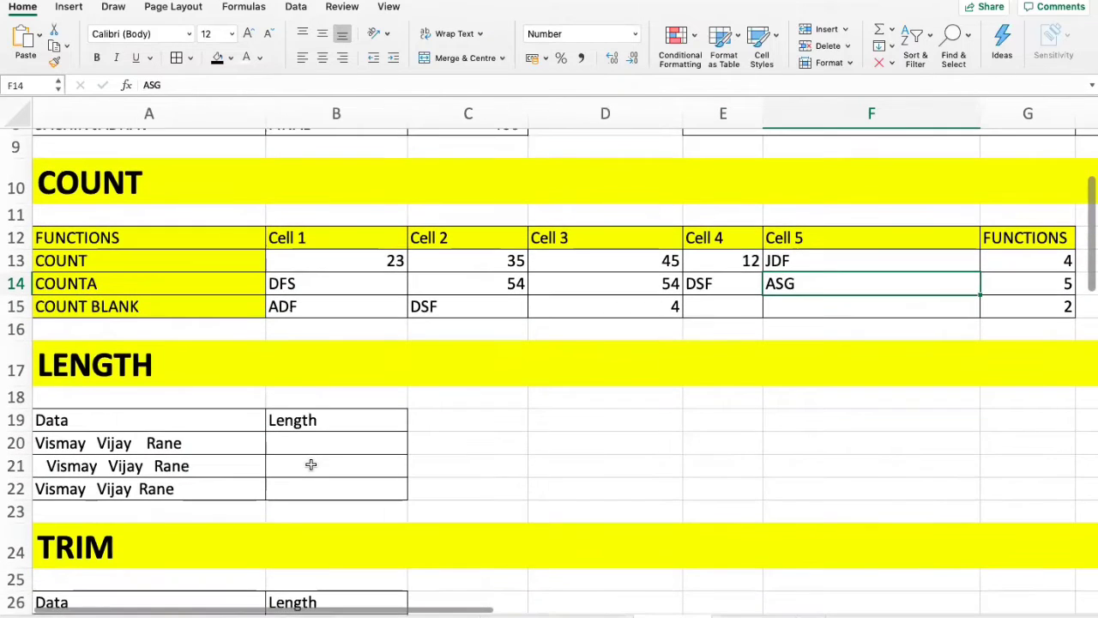
{"action": "scroll", "coordinate": [310, 465], "scroll_direction": "down", "scroll_amount": 10}
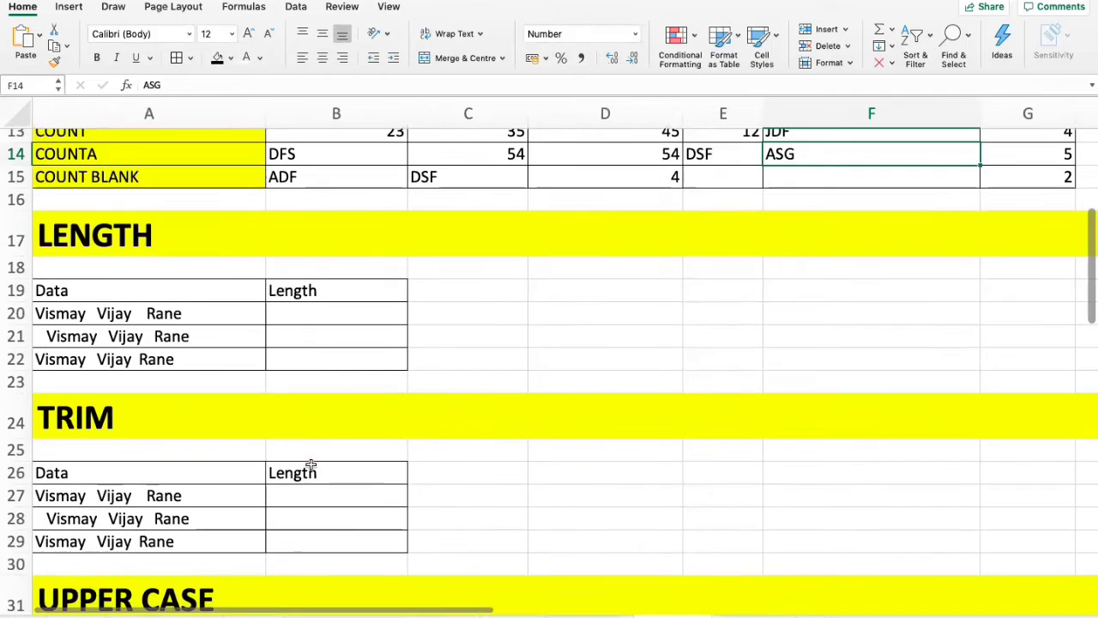
{"action": "scroll", "coordinate": [311, 464], "scroll_direction": "down", "scroll_amount": 1}
{"action": "scroll", "coordinate": [311, 464], "scroll_direction": "up", "scroll_amount": 2}
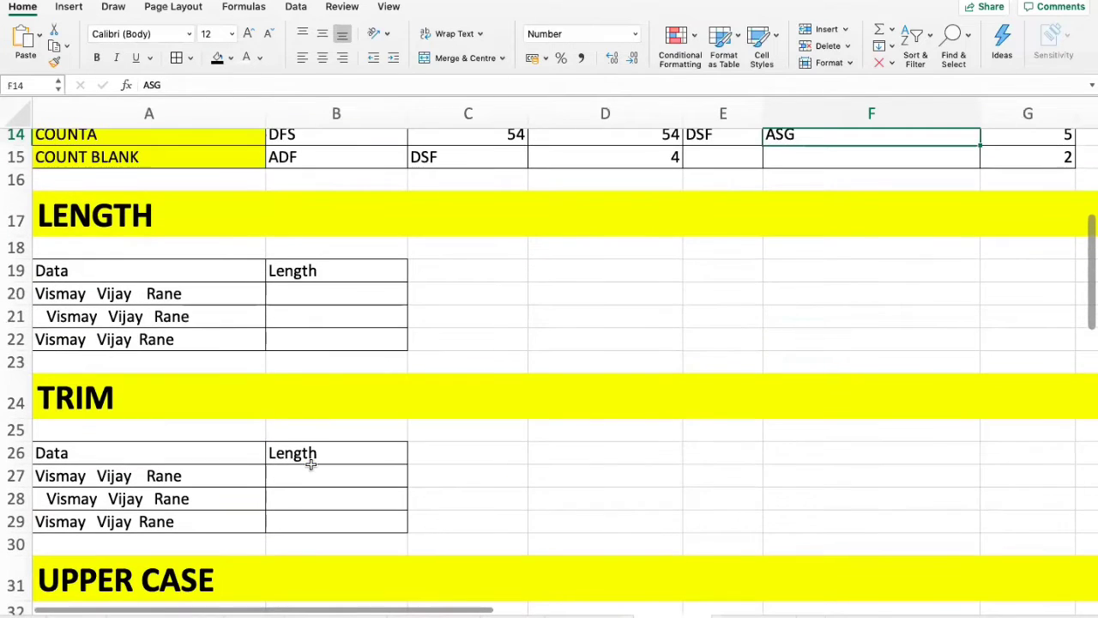
{"action": "scroll", "coordinate": [197, 336], "scroll_direction": "up", "scroll_amount": 1}
{"action": "left_click", "coordinate": [197, 334]}
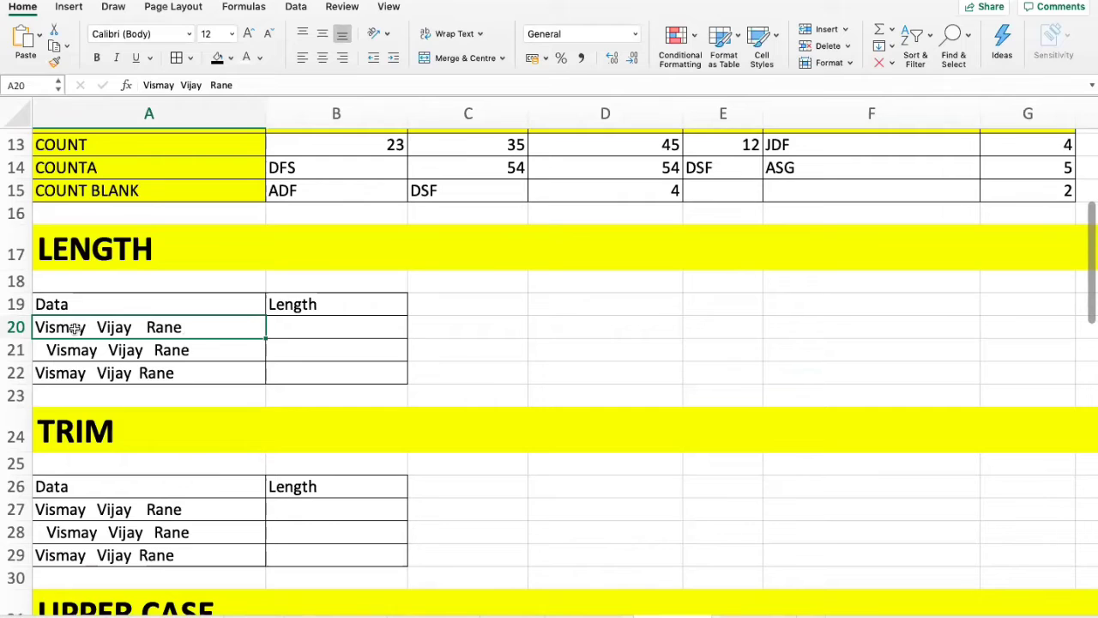
{"action": "left_click", "coordinate": [174, 85]}
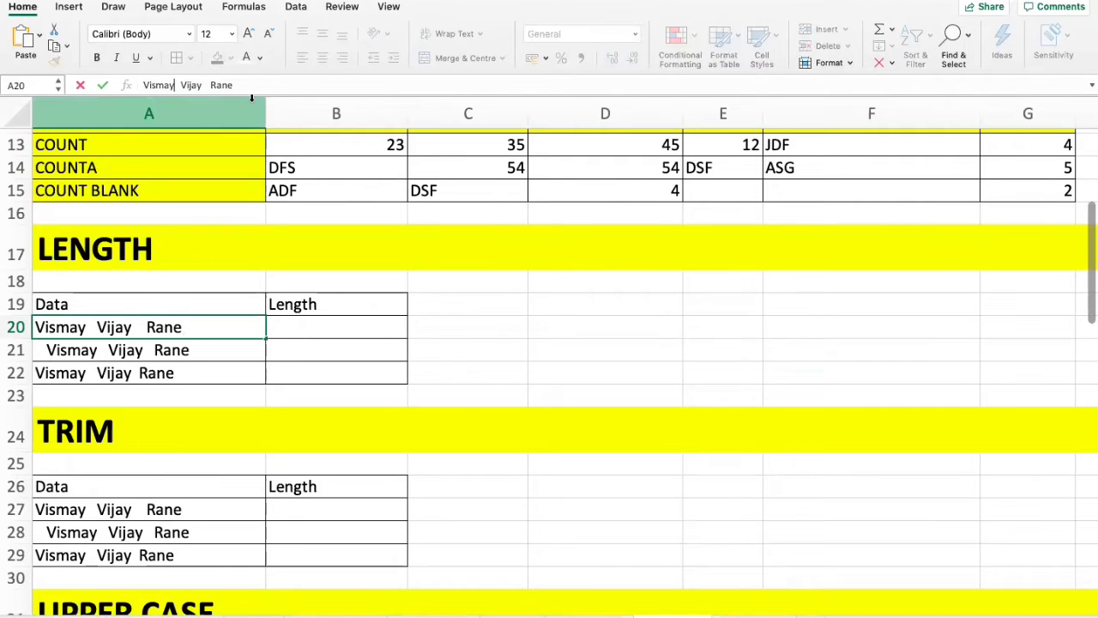
{"action": "key", "text": "Right"}
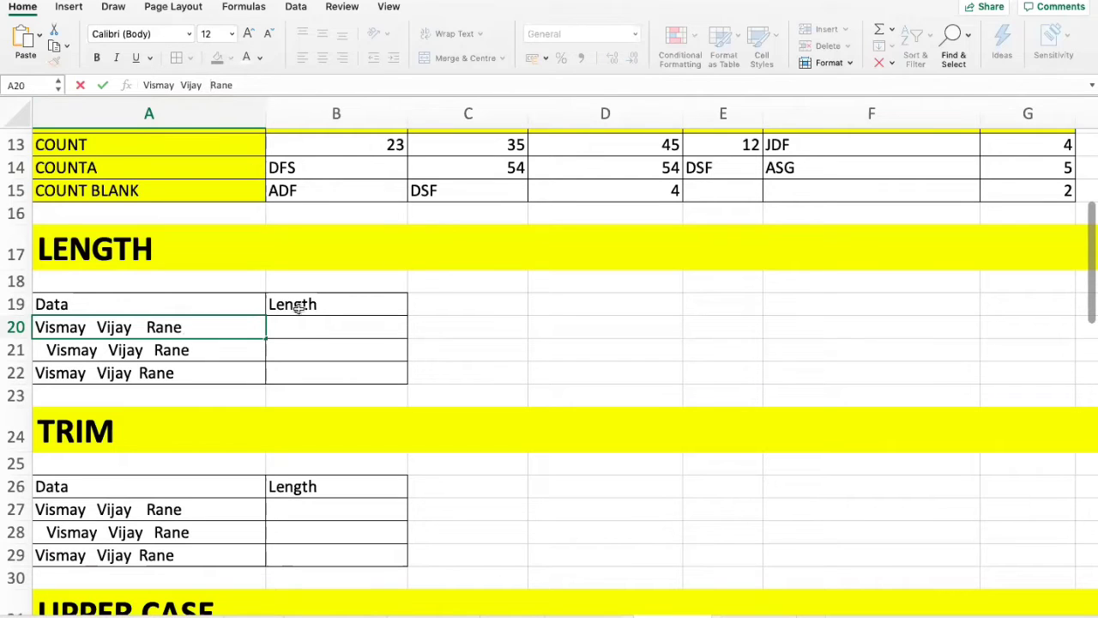
{"action": "left_click", "coordinate": [316, 329]}
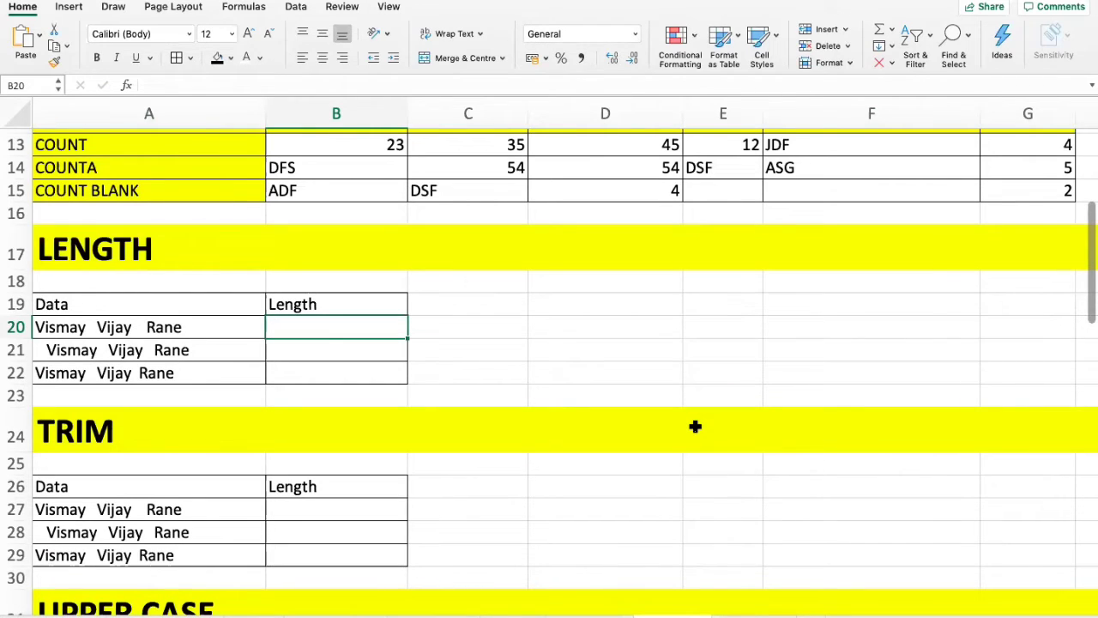
Enter the formula =LEN(A20) in Length cell B20 of the LENGTH section.
{"action": "type", "text": "=LE"}
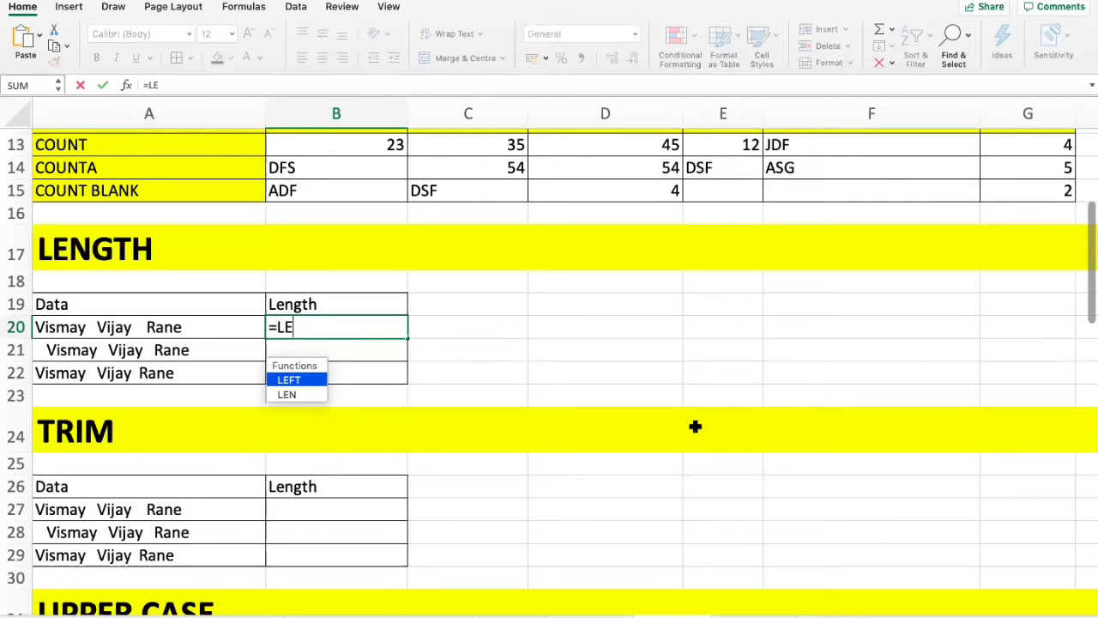
{"action": "type", "text": "N"}
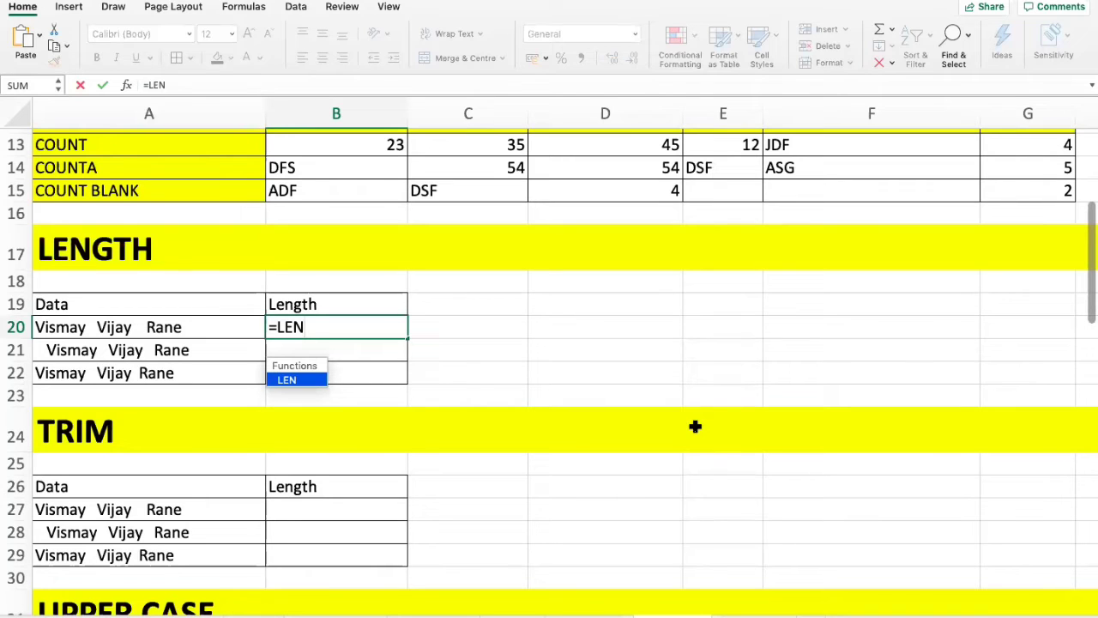
{"action": "type", "text": "("}
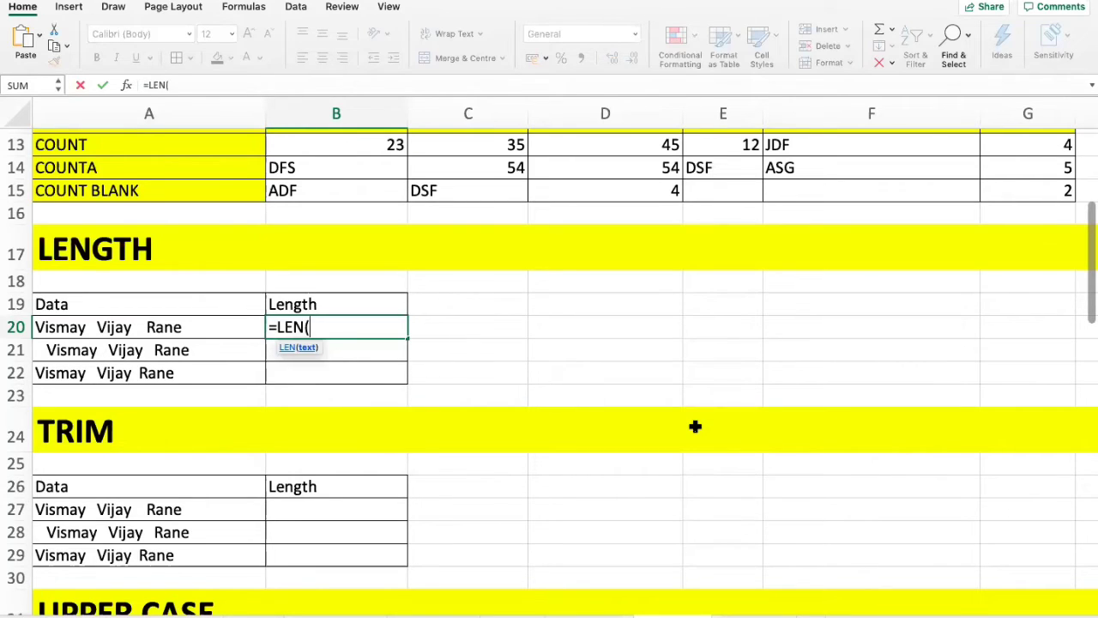
{"action": "key", "text": "Left"}
{"action": "type", "text": ")"}
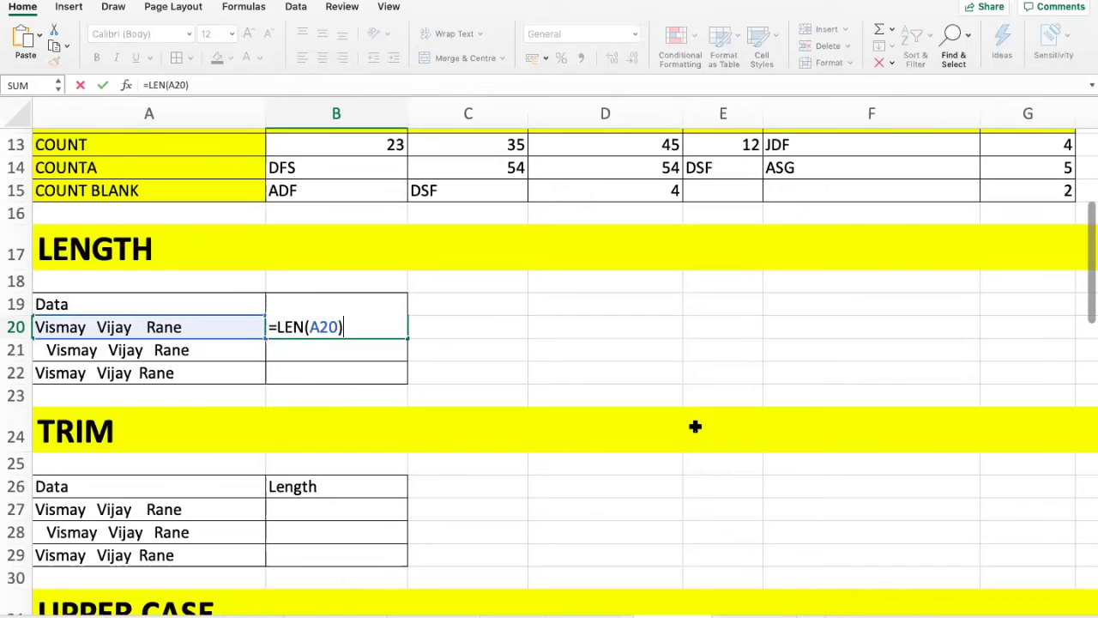
{"action": "key", "text": "Return"}
Copy the LEN formula from B20 into Length cells B21 and B22.
{"action": "key", "text": "Up"}
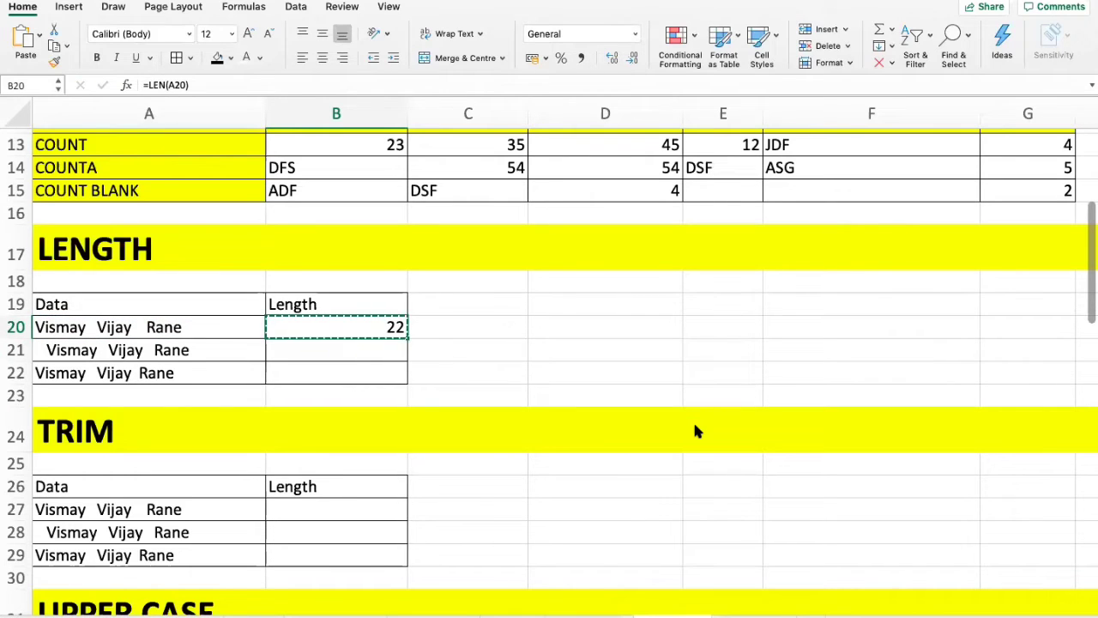
{"action": "key", "text": "Down"}
{"action": "key", "text": "super+v"}
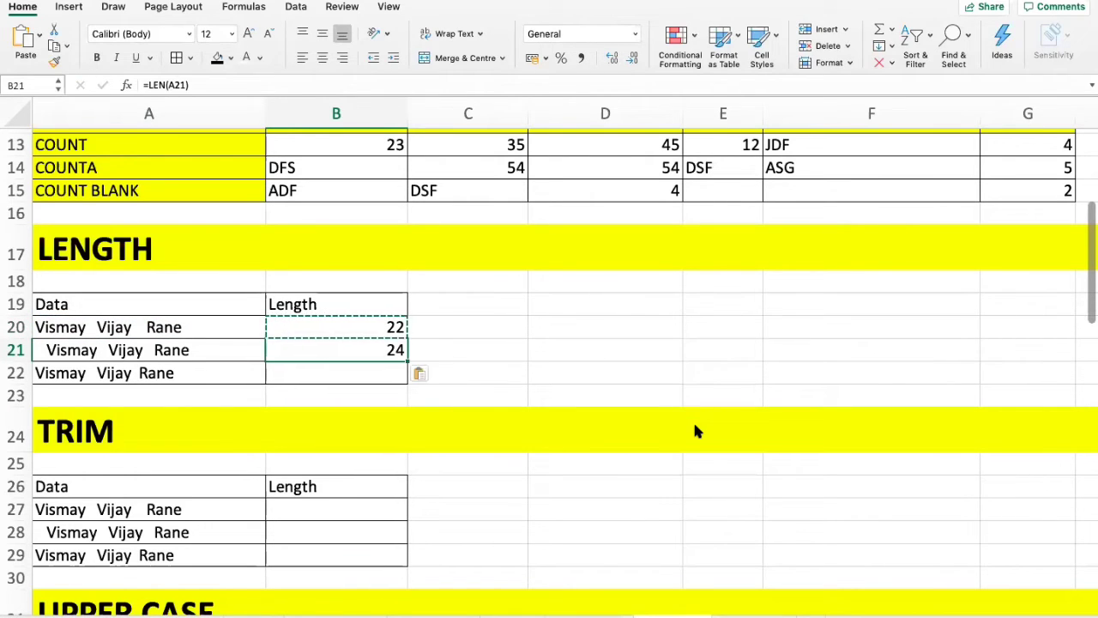
{"action": "key", "text": "Down"}
{"action": "key", "text": "super+v"}
Compare the spacing of the three full-name entries in A20 to A22 of the LENGTH section.
{"action": "key", "text": "Up"}
{"action": "key", "text": "Left"}
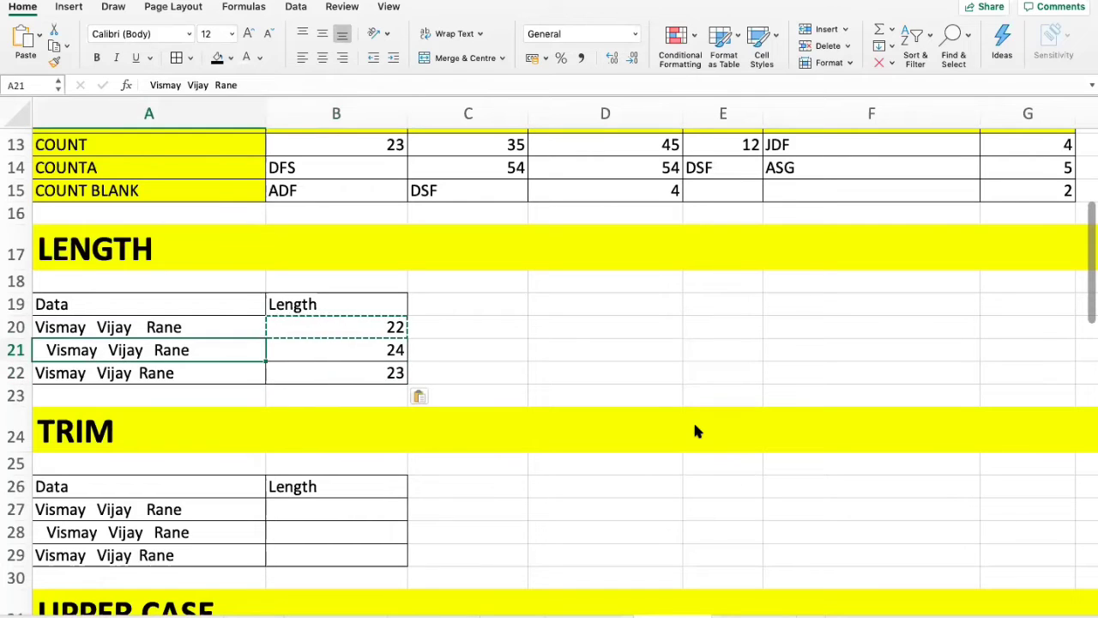
{"action": "key", "text": "Up"}
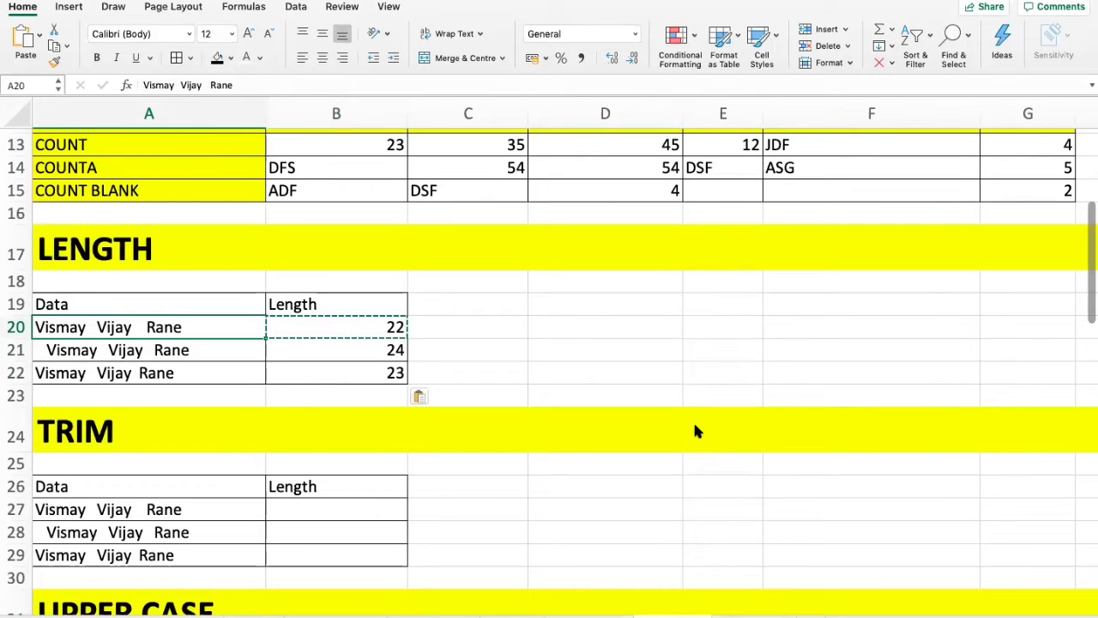
{"action": "key", "text": "Down"}
{"action": "key", "text": "Up"}
{"action": "key", "text": "Down"}
{"action": "key", "text": "Down"}
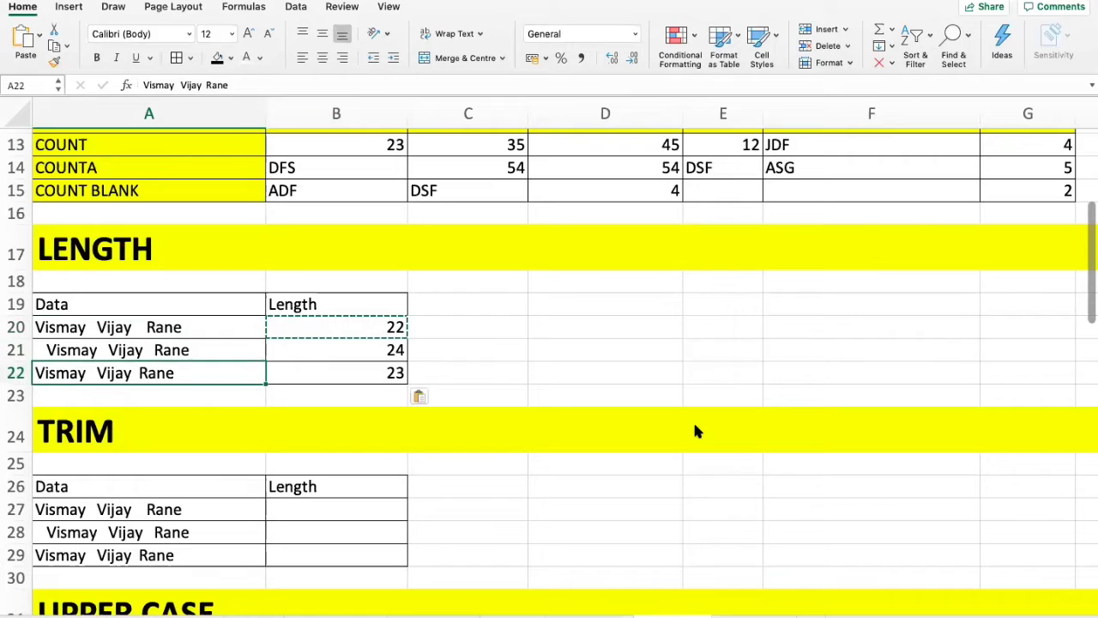
{"action": "key", "text": "Up"}
{"action": "key", "text": "Up"}
{"action": "key", "text": "Right"}
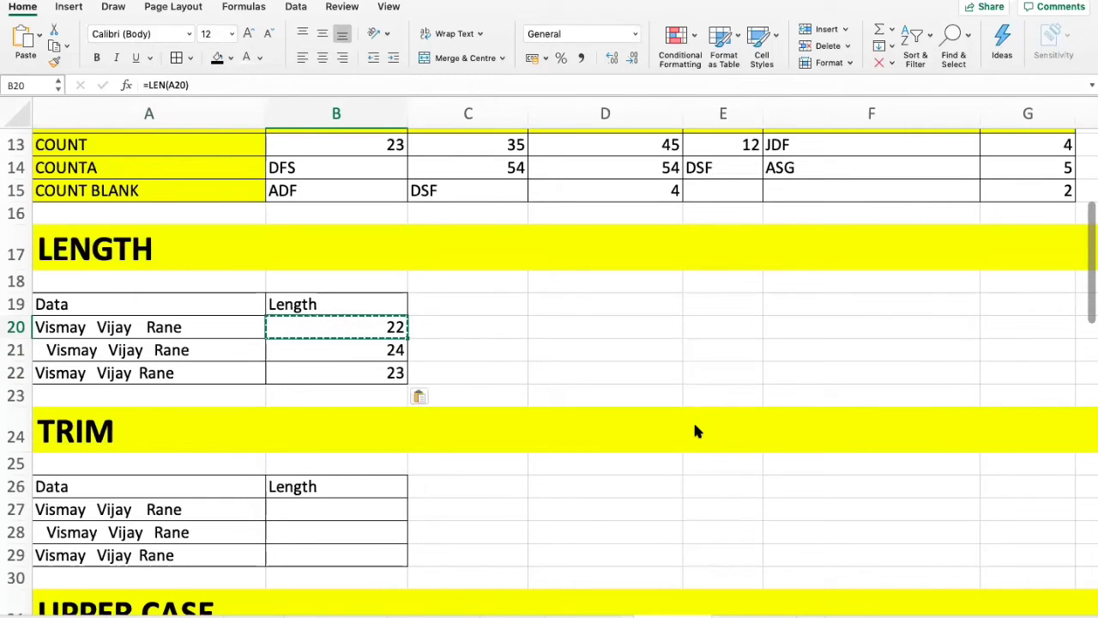
Review the Length formulas in column B against the first full-name entry in A20.
{"action": "key", "text": "Down"}
{"action": "key", "text": "Down"}
{"action": "key", "text": "Down"}
{"action": "key", "text": "Down"}
{"action": "key", "text": "Down"}
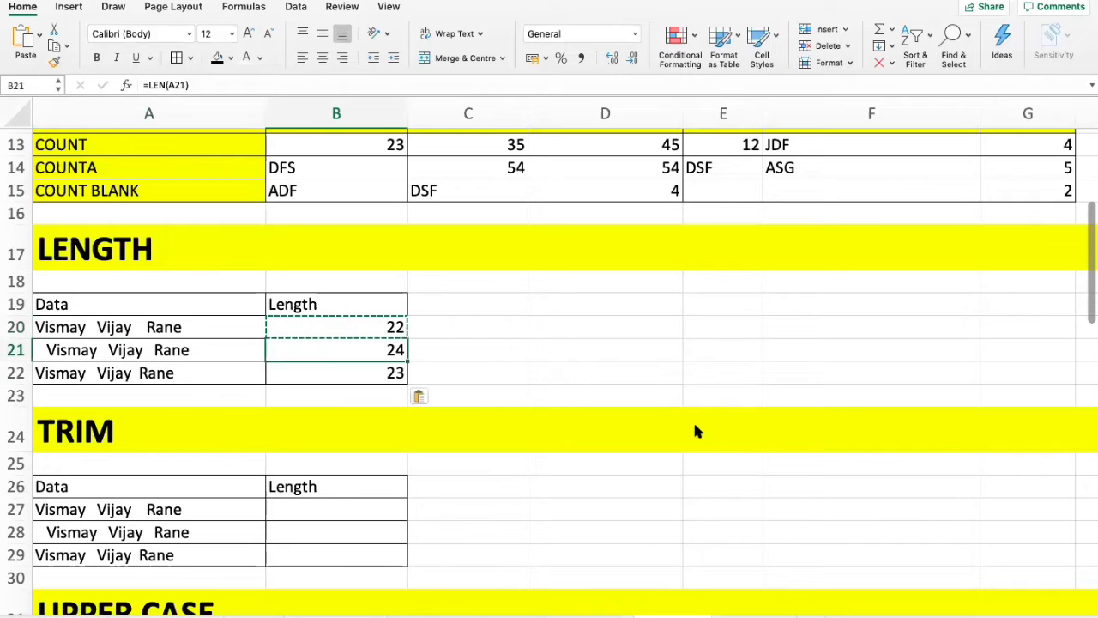
{"action": "key", "text": "Down"}
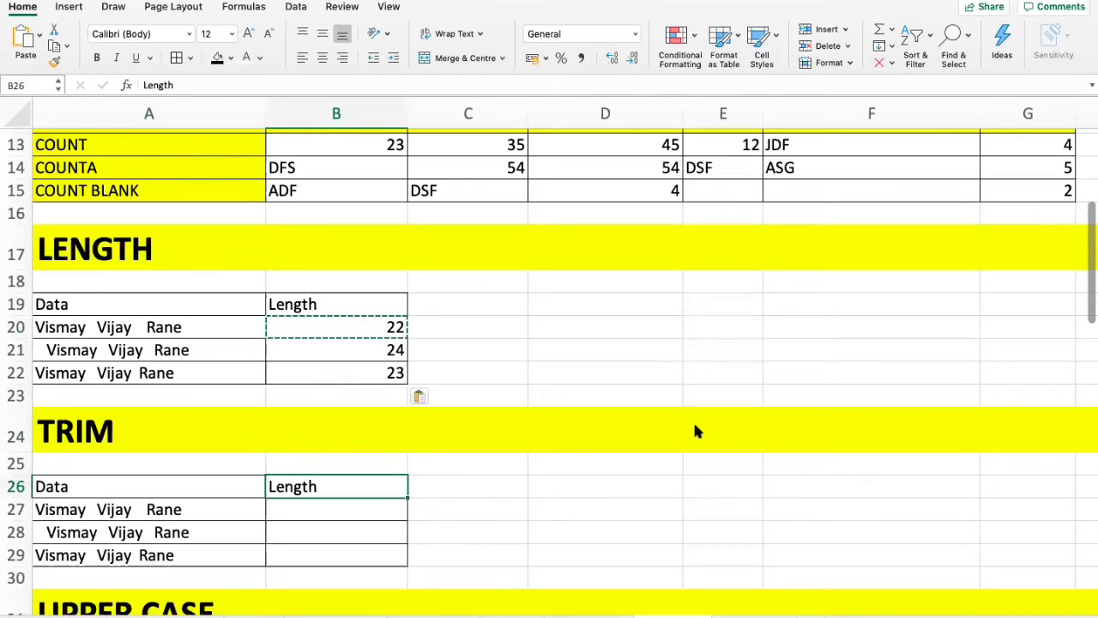
{"action": "key", "text": "Up"}
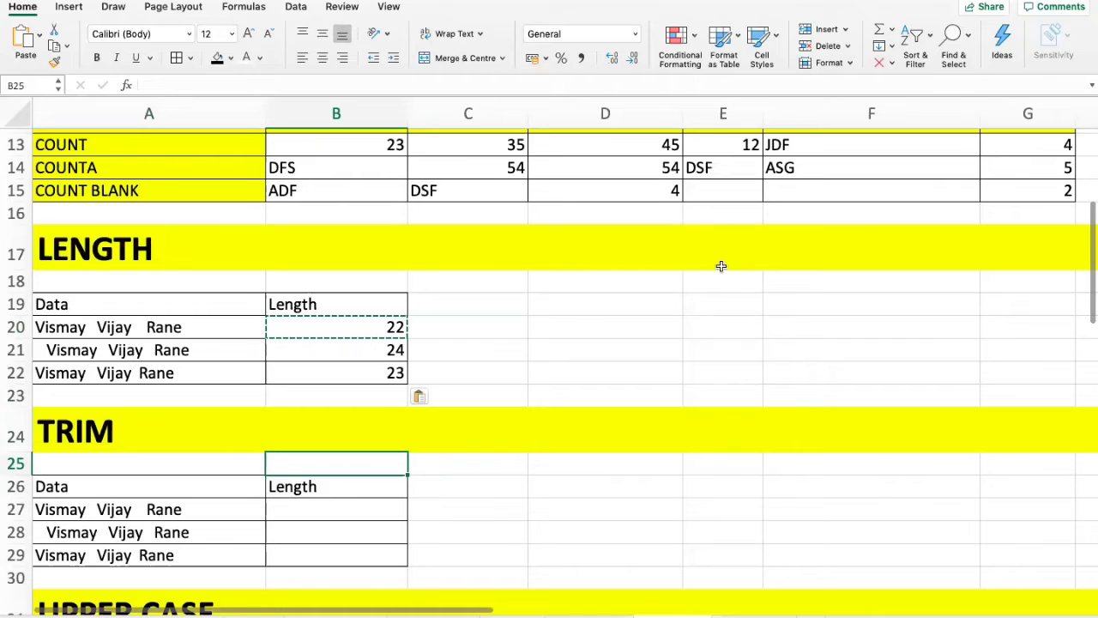
{"action": "left_click", "coordinate": [339, 328]}
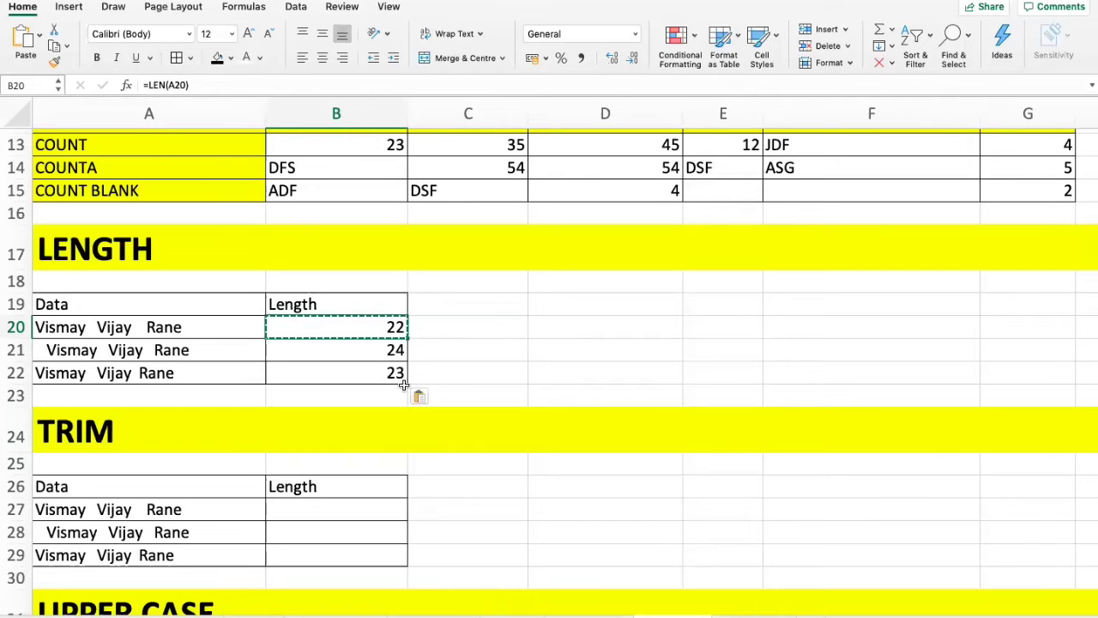
{"action": "key", "text": "Left"}
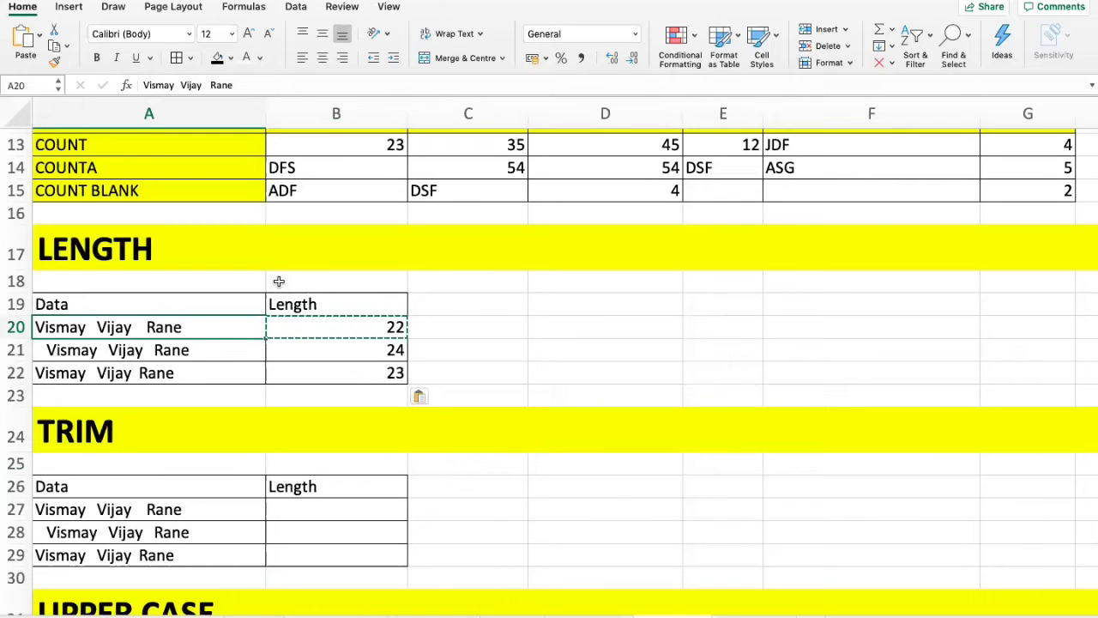
{"action": "left_click", "coordinate": [309, 326]}
{"action": "left_click", "coordinate": [179, 326]}
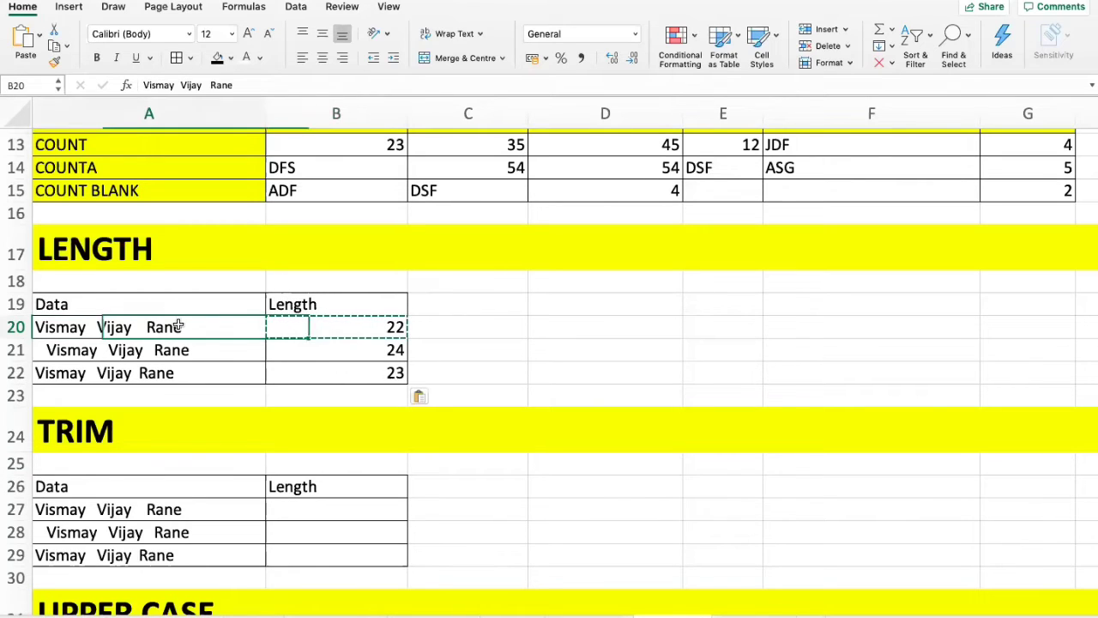
Re-enter the formula =LEN(A20) in Length cell B20.
{"action": "left_click", "coordinate": [363, 324]}
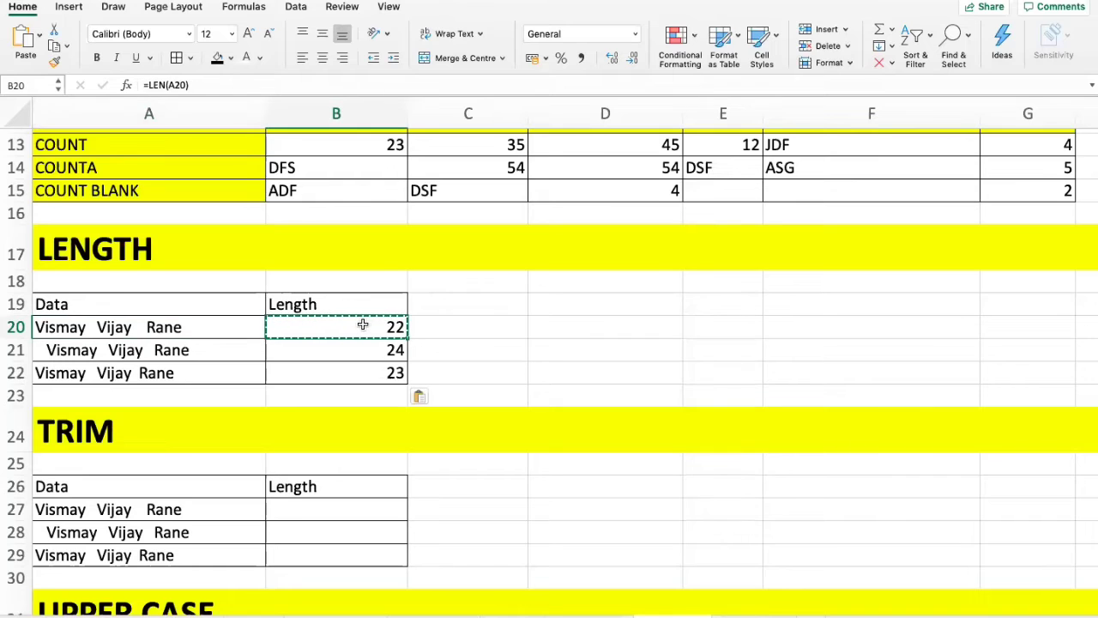
{"action": "type", "text": "="}
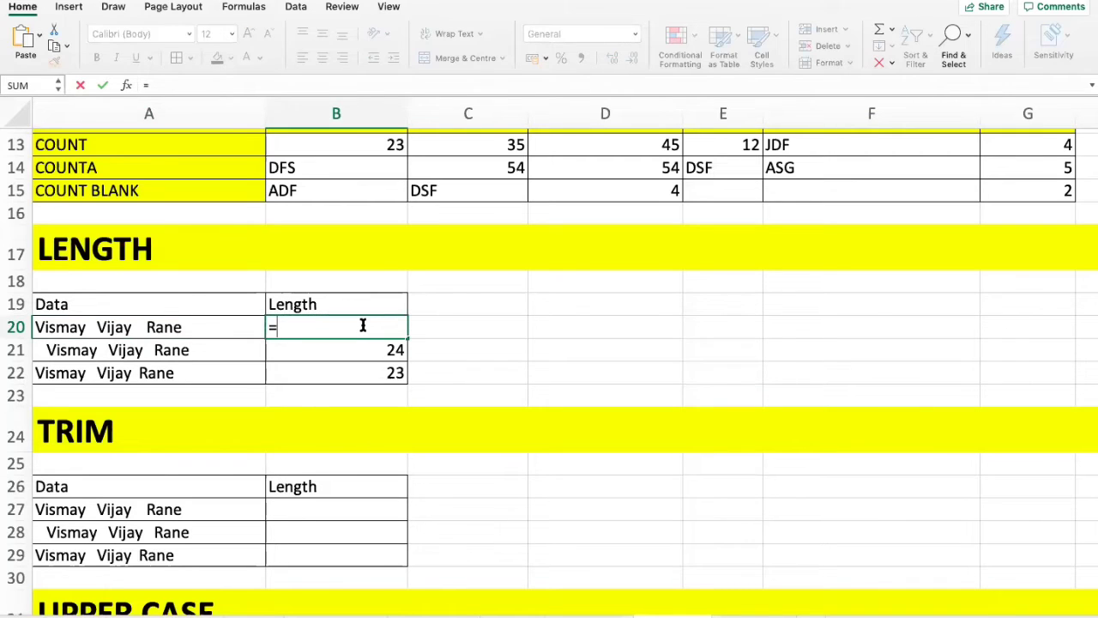
{"action": "type", "text": "LEN("}
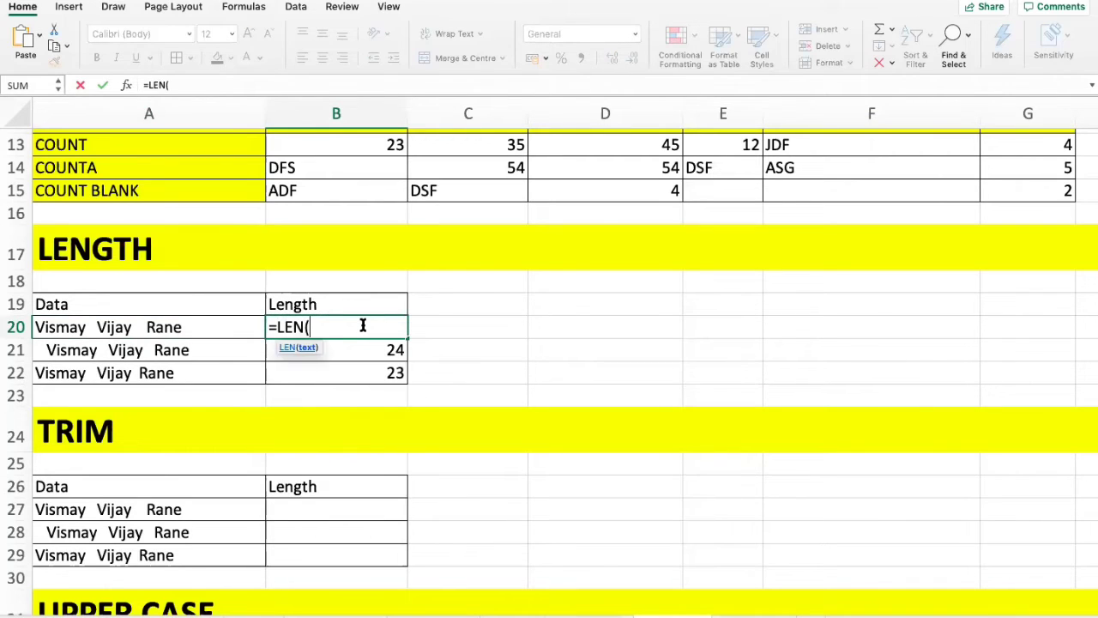
{"action": "key", "text": "Left"}
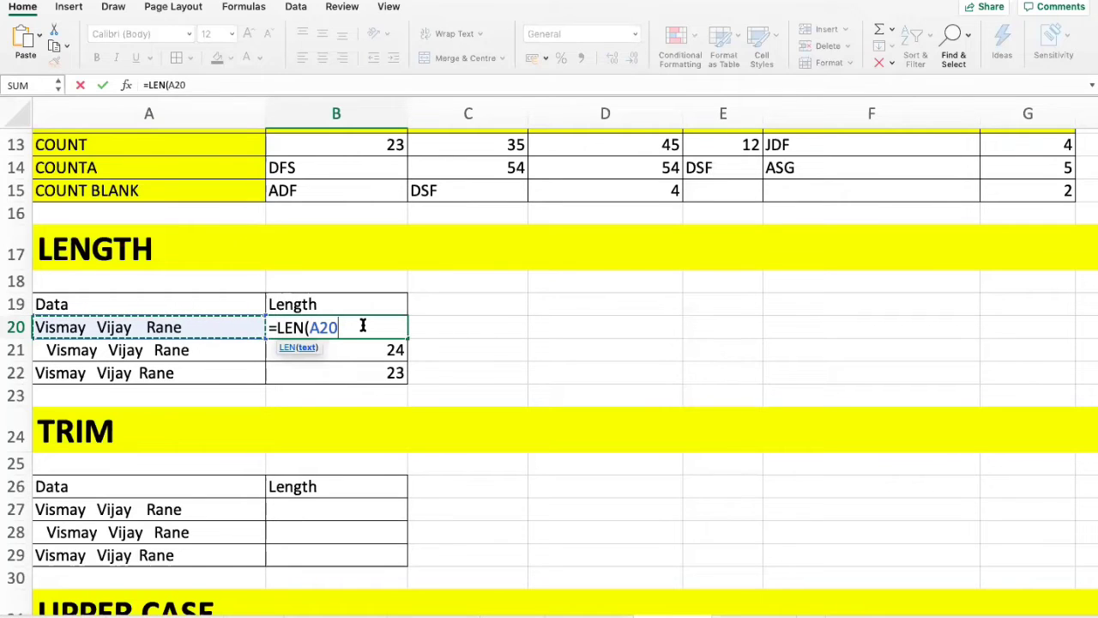
{"action": "type", "text": ")"}
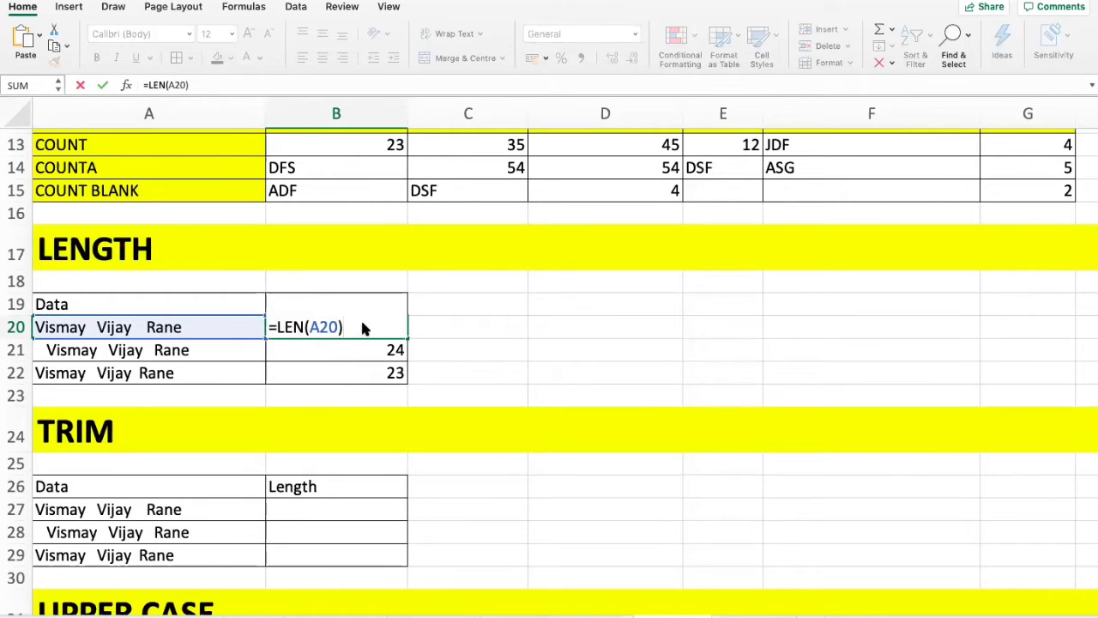
{"action": "key", "text": "Return"}
Copy the LEN formula in B20 over the range B20:B22 and check the copied formulas.
{"action": "left_click", "coordinate": [362, 328]}
{"action": "key", "text": "super+c"}
{"action": "key", "text": "shift+Down"}
{"action": "key", "text": "shift+Down"}
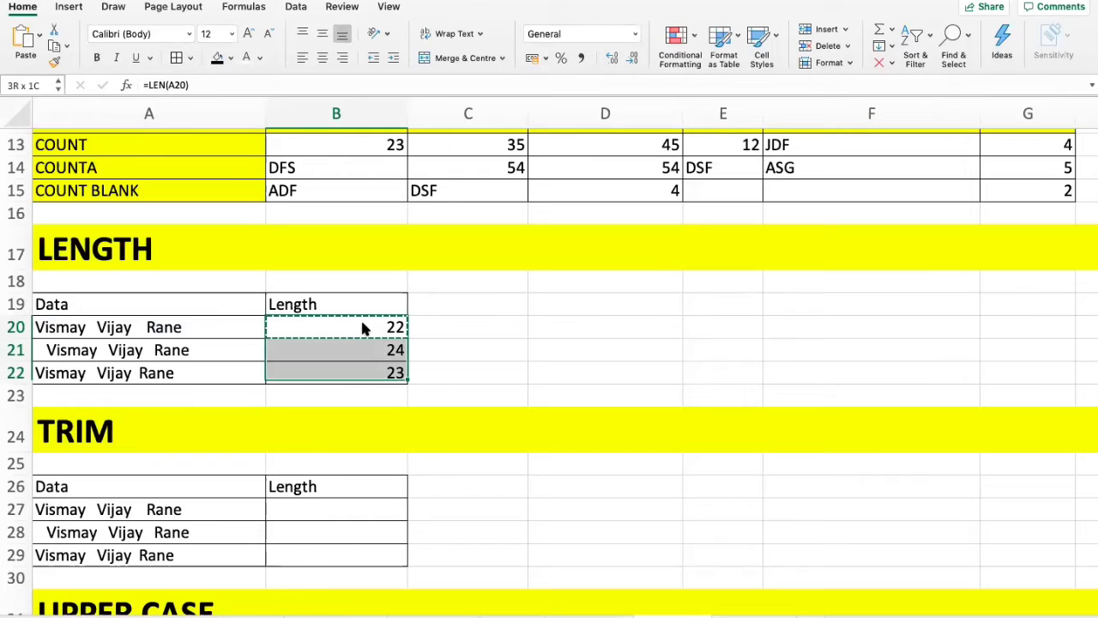
{"action": "key", "text": "super+v"}
{"action": "key", "text": "Escape"}
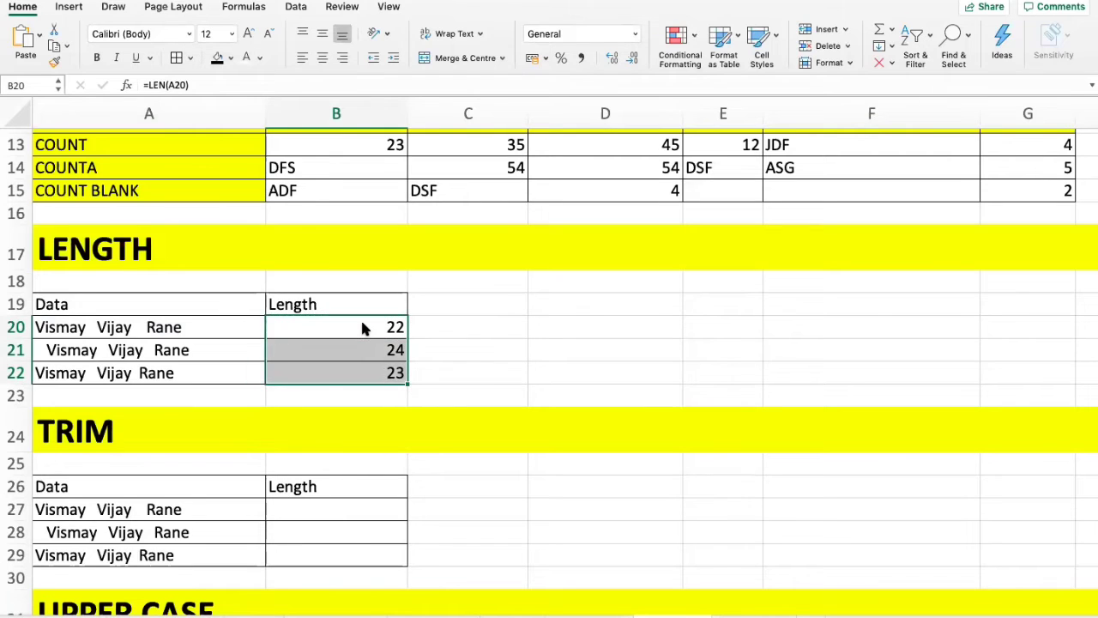
{"action": "key", "text": "Down"}
{"action": "key", "text": "Down"}
{"action": "key", "text": "Up"}
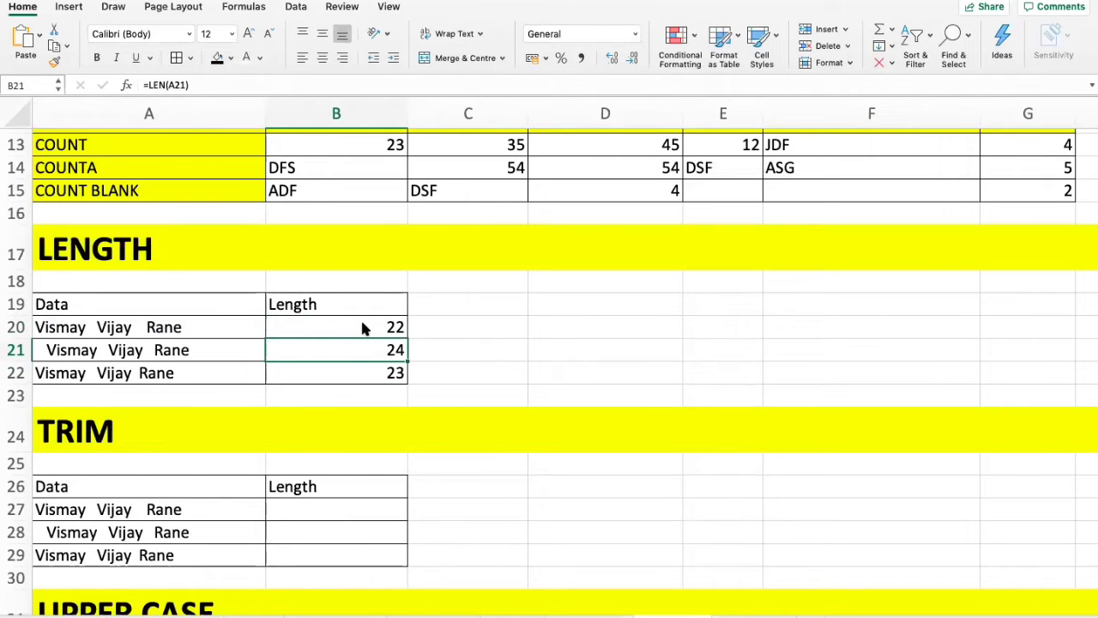
{"action": "key", "text": "Up"}
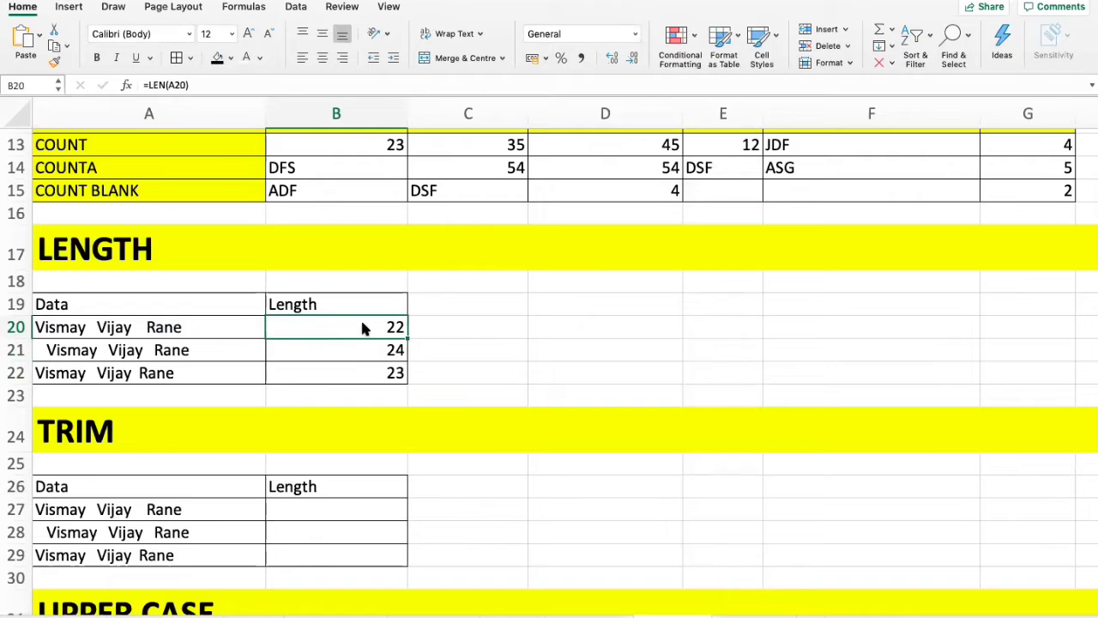
{"action": "key", "text": "Right"}
{"action": "key", "text": "Right"}
{"action": "key", "text": "Left"}
{"action": "key", "text": "Up"}
{"action": "key", "text": "Up"}
{"action": "key", "text": "Up"}
{"action": "key", "text": "Up"}
{"action": "key", "text": "Up"}
{"action": "key", "text": "Up"}
{"action": "key", "text": "Up"}
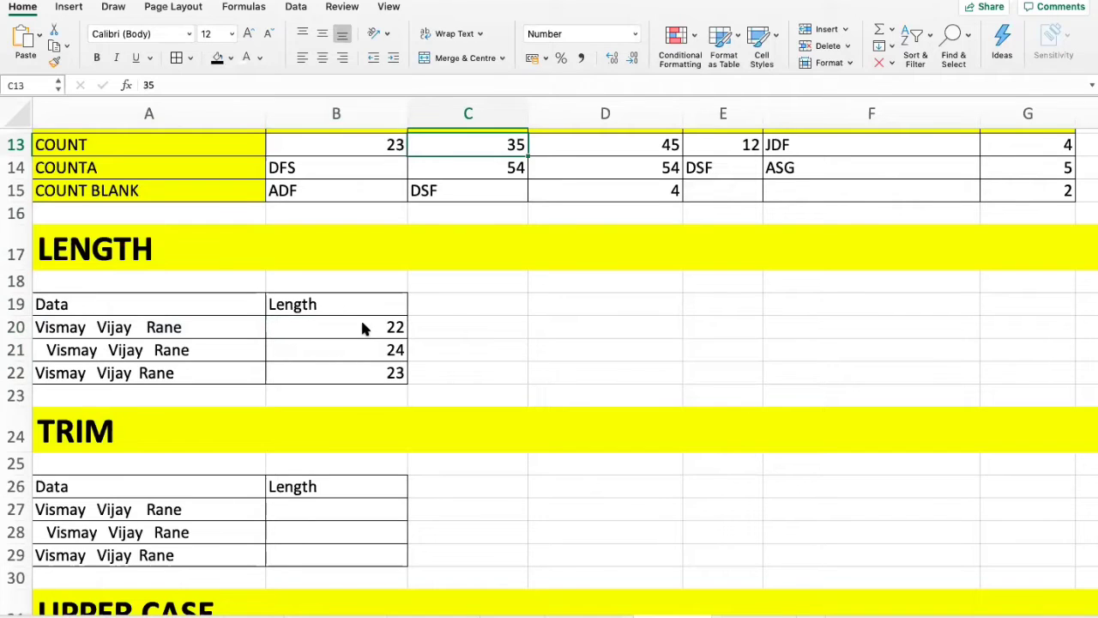
{"action": "key", "text": "Down"}
{"action": "key", "text": "Down"}
{"action": "key", "text": "Down"}
{"action": "key", "text": "Down"}
{"action": "key", "text": "Down"}
{"action": "key", "text": "Down"}
{"action": "key", "text": "Down"}
{"action": "key", "text": "Up"}
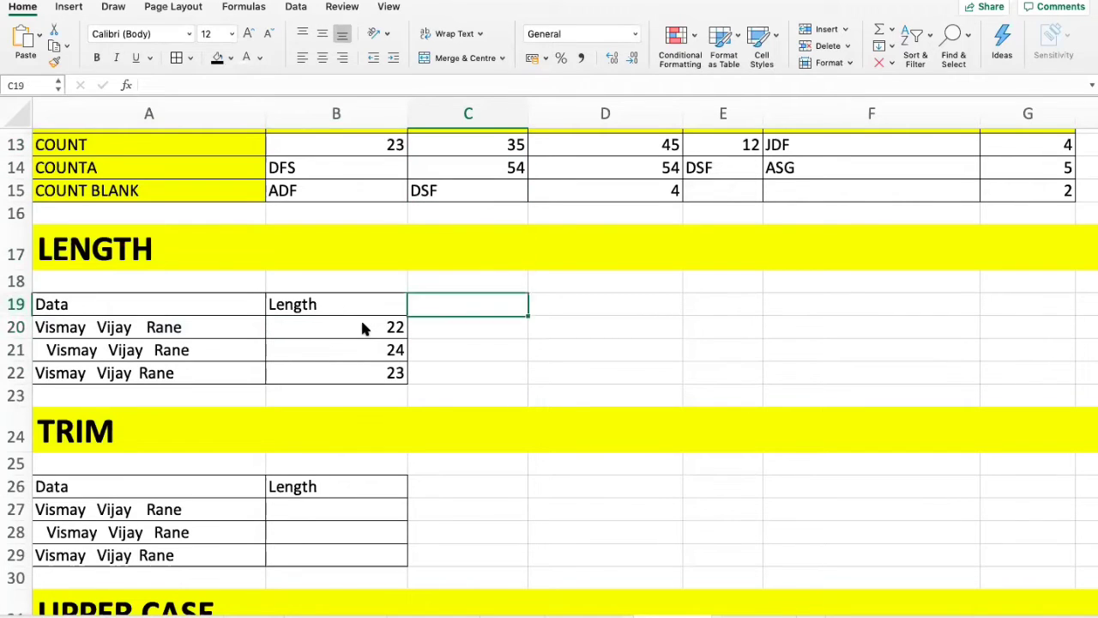
{"action": "key", "text": "Up"}
{"action": "key", "text": "Up"}
{"action": "key", "text": "Down"}
{"action": "key", "text": "Down"}
{"action": "key", "text": "Left"}
Highlight the COUNT row's range B13:F13 to compare it with the single-cell LEN formula in B20.
{"action": "key", "text": "Up"}
{"action": "key", "text": "Up"}
{"action": "key", "text": "Up"}
{"action": "key", "text": "Up"}
{"action": "key", "text": "Up"}
{"action": "key", "text": "Up"}
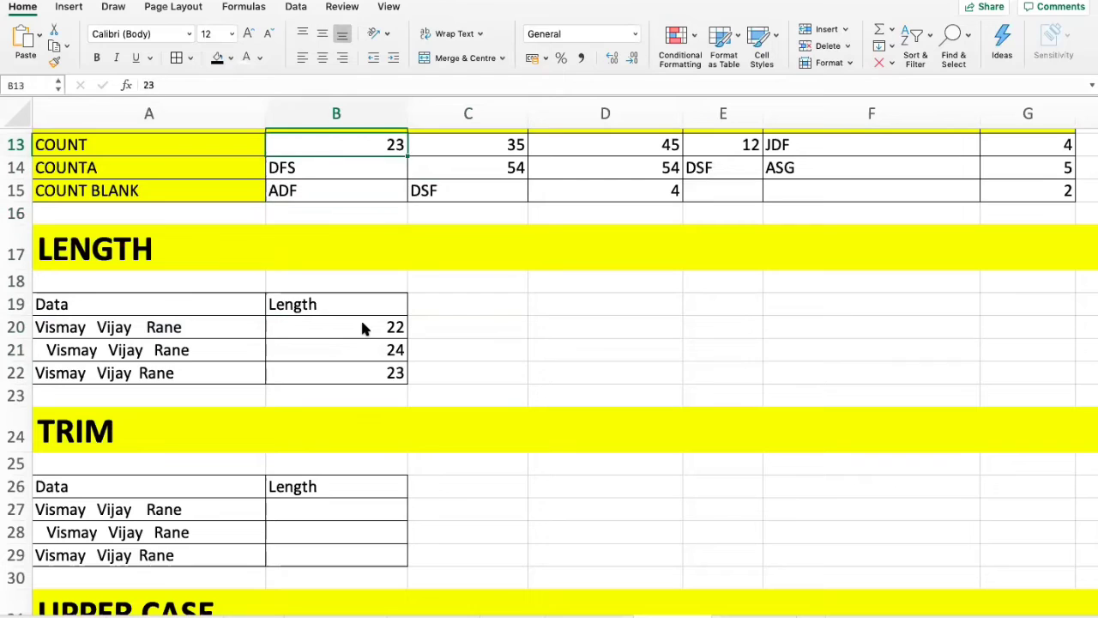
{"action": "key", "text": "shift+Right"}
{"action": "key", "text": "shift+Right"}
{"action": "key", "text": "shift+Right"}
{"action": "key", "text": "shift+Right"}
{"action": "key", "text": "shift+Right"}
{"action": "key", "text": "shift+Left"}
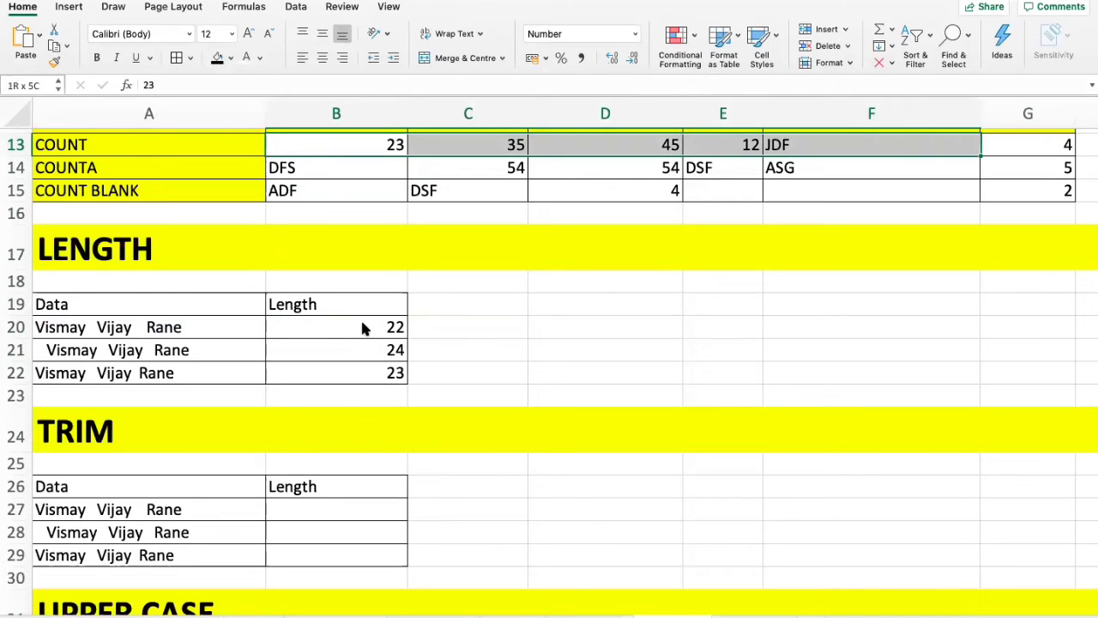
{"action": "key", "text": "shift+Left"}
{"action": "key", "text": "shift+Left"}
{"action": "key", "text": "shift+Left"}
{"action": "key", "text": "shift+Down"}
{"action": "key", "text": "Down"}
{"action": "key", "text": "Down"}
{"action": "key", "text": "Down"}
{"action": "key", "text": "Down"}
{"action": "key", "text": "Down"}
{"action": "key", "text": "Down"}
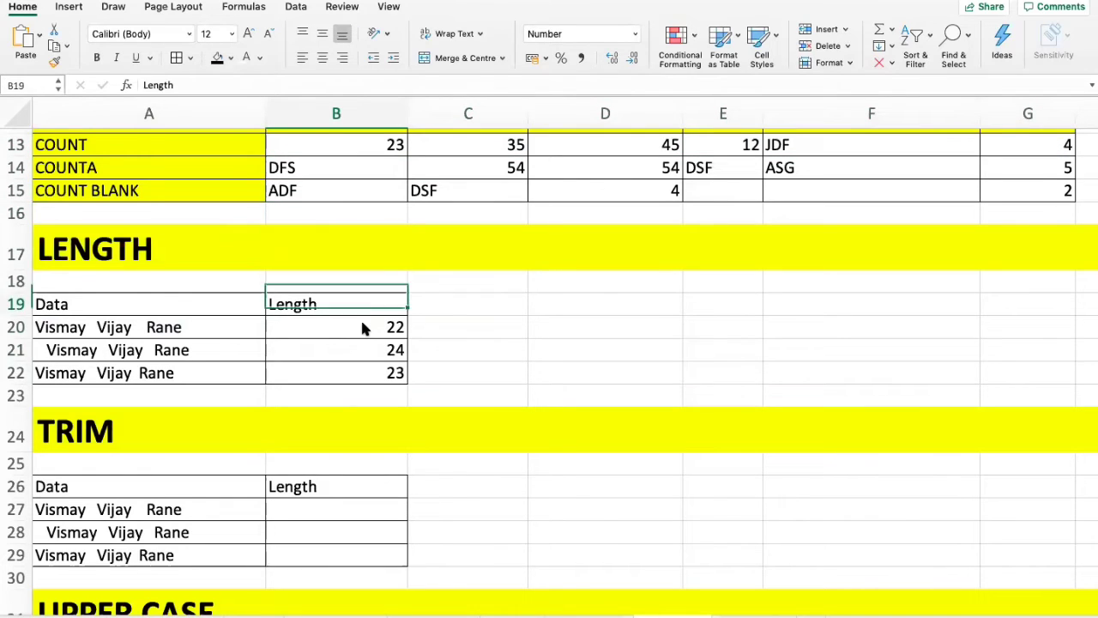
{"action": "key", "text": "Down"}
{"action": "key", "text": "Right"}
{"action": "key", "text": "Left"}
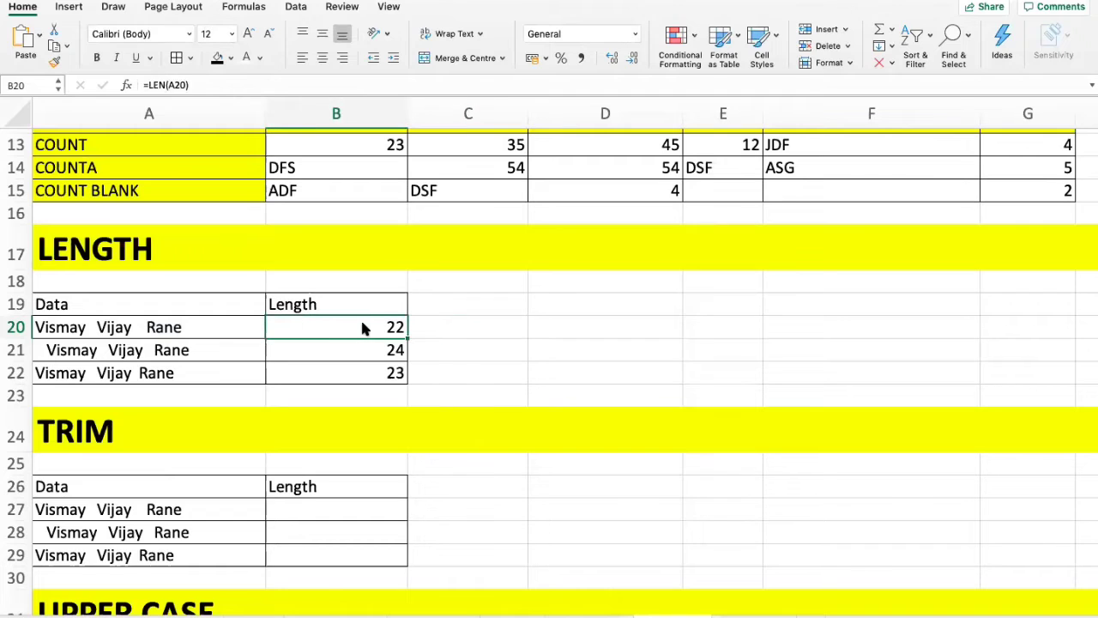
Enter the range formula =LEN(A20:A22) in cell D20.
{"action": "key", "text": "Left"}
{"action": "key", "text": "Right"}
{"action": "key", "text": "Right"}
{"action": "key", "text": "Right"}
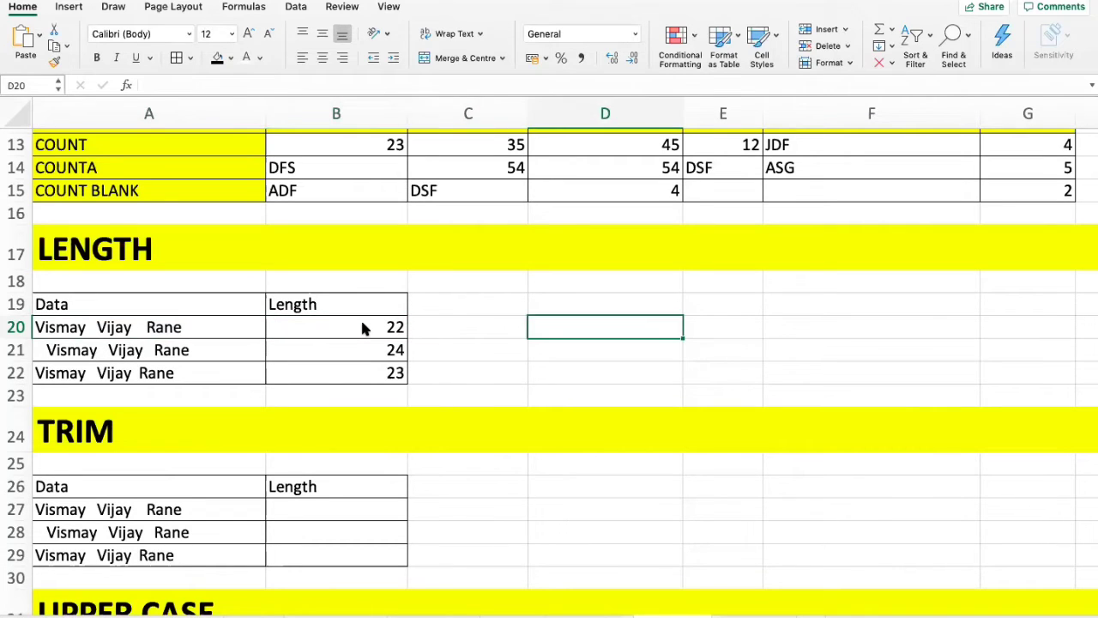
{"action": "type", "text": "=LEN("}
{"action": "key", "text": "Left"}
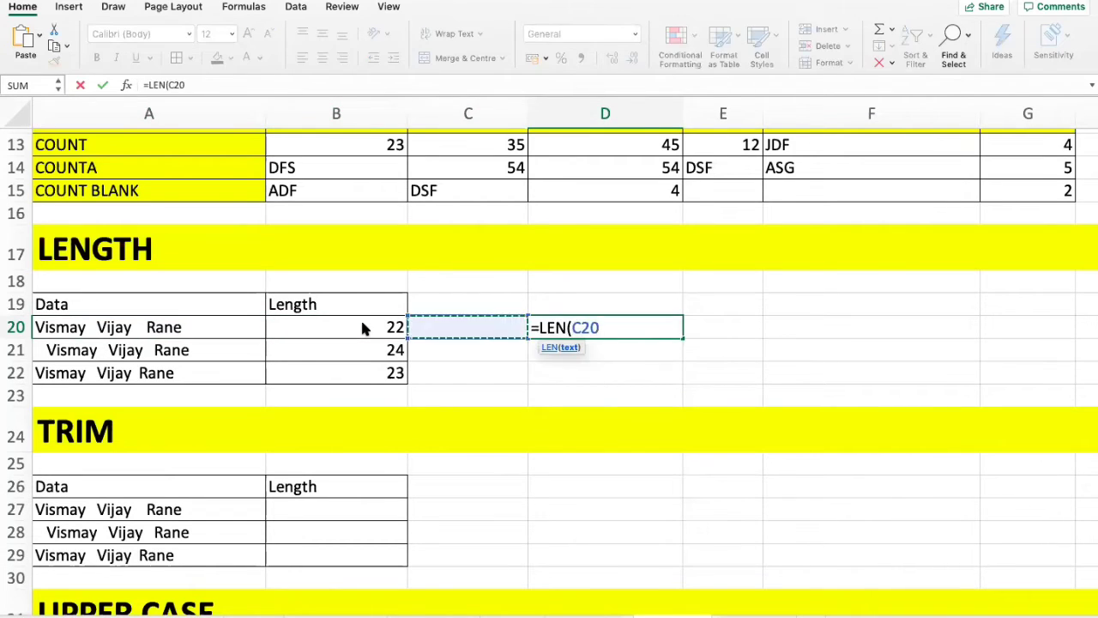
{"action": "key", "text": "Left"}
{"action": "key", "text": "Left"}
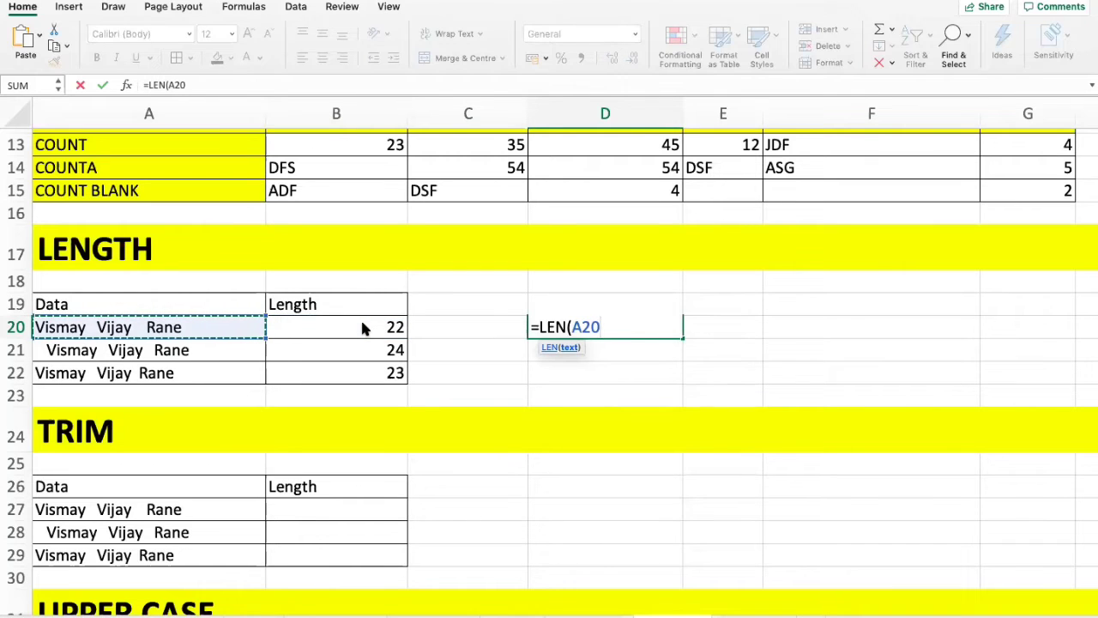
{"action": "key", "text": "shift+Right"}
{"action": "key", "text": "shift+Left"}
{"action": "key", "text": "shift+Down"}
{"action": "key", "text": "shift+Down"}
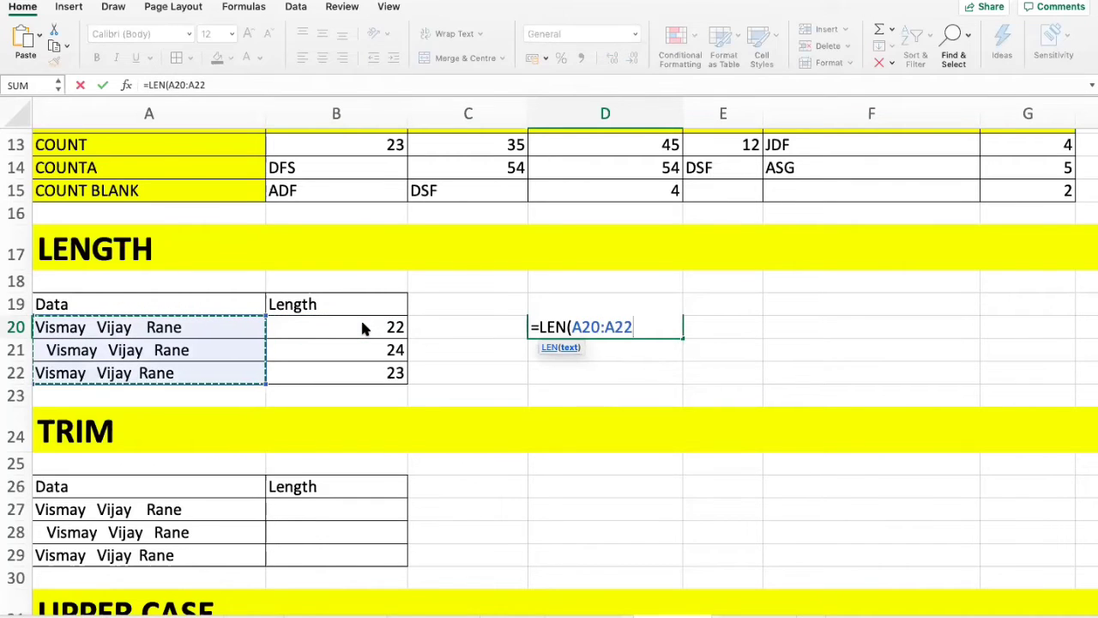
{"action": "type", "text": ")"}
{"action": "key", "text": "Return"}
{"action": "key", "text": "Up"}
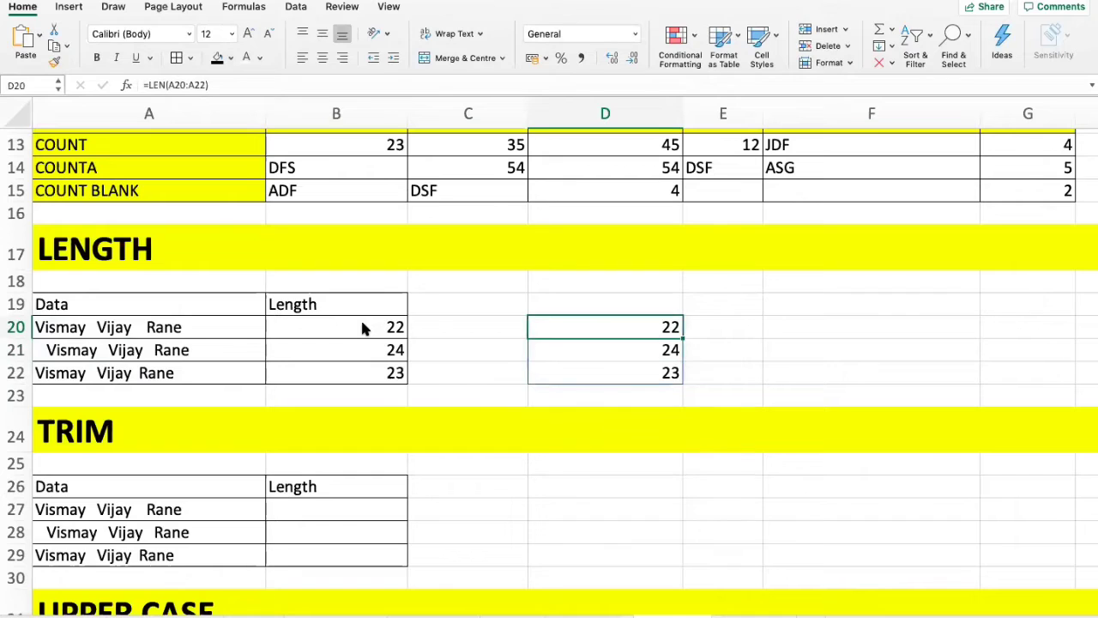
Compare the range formula's results in D20:D22 with the single-cell LEN results in B20:B22.
{"action": "key", "text": "Down"}
{"action": "key", "text": "Down"}
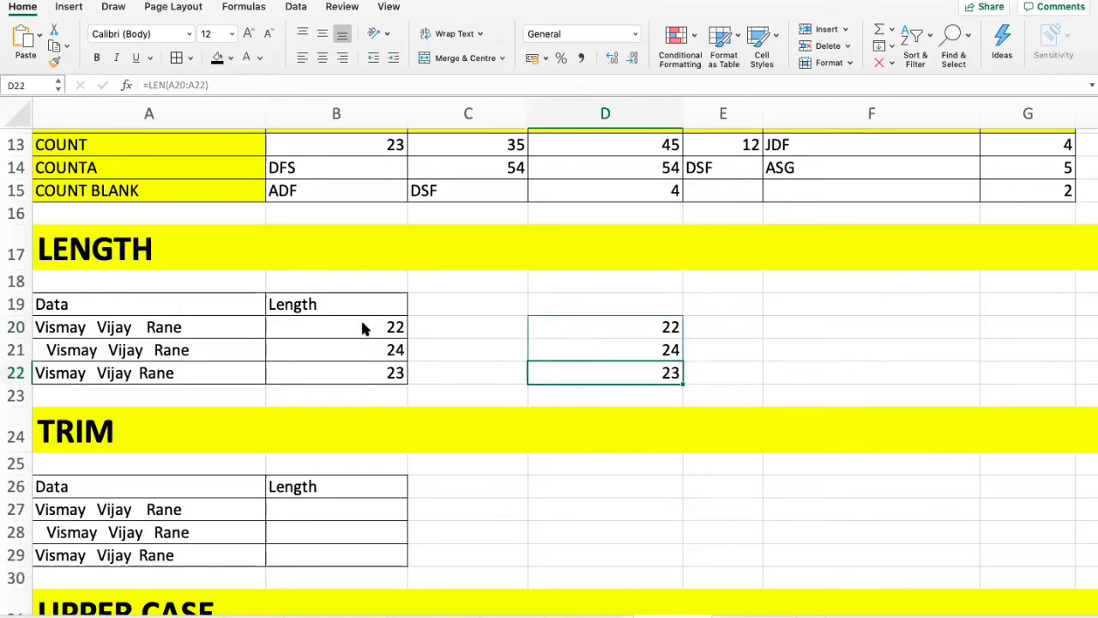
{"action": "key", "text": "Up"}
{"action": "key", "text": "Up"}
{"action": "key", "text": "shift+Down"}
{"action": "key", "text": "shift+Down"}
{"action": "key", "text": "Left"}
{"action": "key", "text": "Left"}
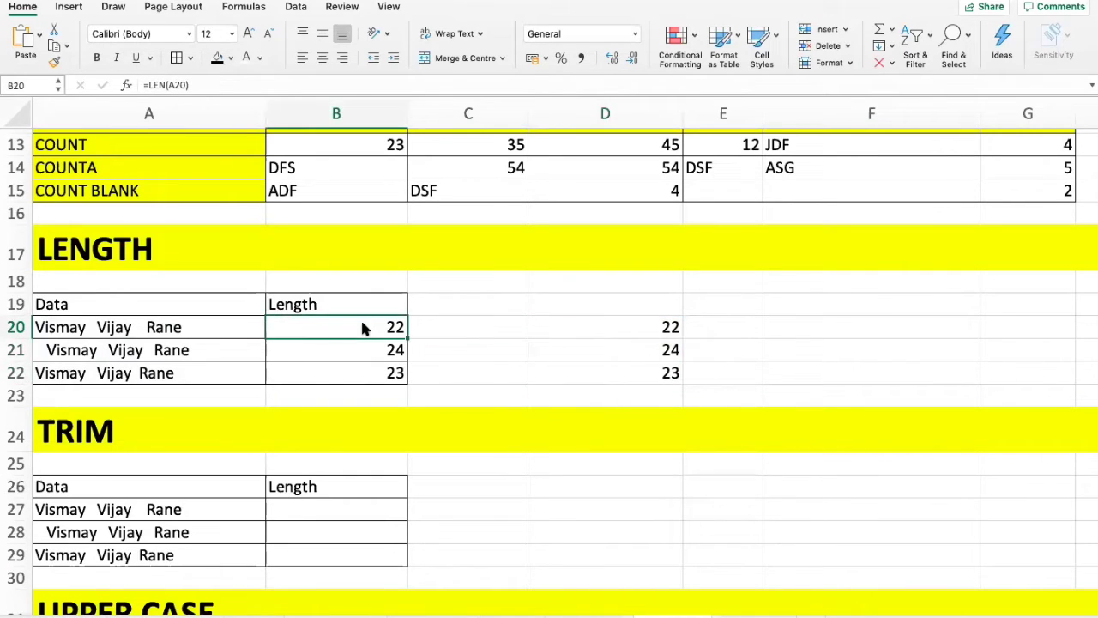
{"action": "key", "text": "shift+Down"}
{"action": "key", "text": "shift+Down"}
{"action": "key", "text": "shift+Up"}
{"action": "key", "text": "shift+Up"}
Clear the trial LEN results from D20:D22.
{"action": "key", "text": "Right"}
{"action": "key", "text": "Right"}
{"action": "key", "text": "shift+Down"}
{"action": "key", "text": "shift+Down"}
{"action": "key", "text": "Delete"}
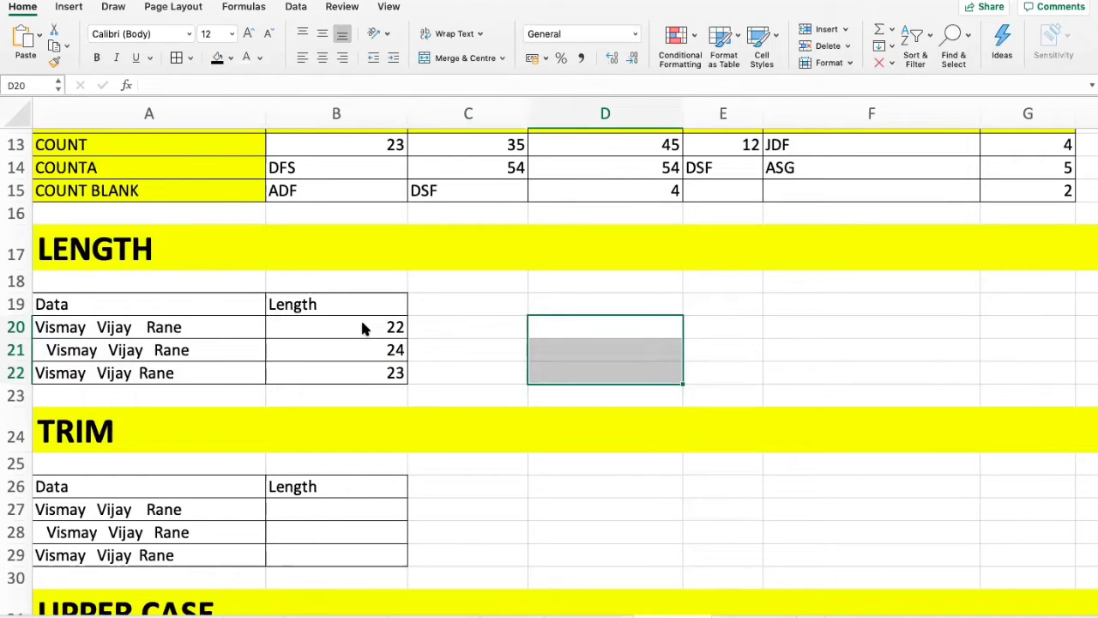
Look over the TRIM section's table and its first data entry in A27.
{"action": "key", "text": "Left"}
{"action": "key", "text": "Left"}
{"action": "key", "text": "Down"}
{"action": "key", "text": "Down"}
{"action": "key", "text": "Down"}
{"action": "key", "text": "Down"}
{"action": "key", "text": "Down"}
{"action": "key", "text": "Down"}
{"action": "key", "text": "Down"}
{"action": "key", "text": "Down"}
{"action": "key", "text": "Down"}
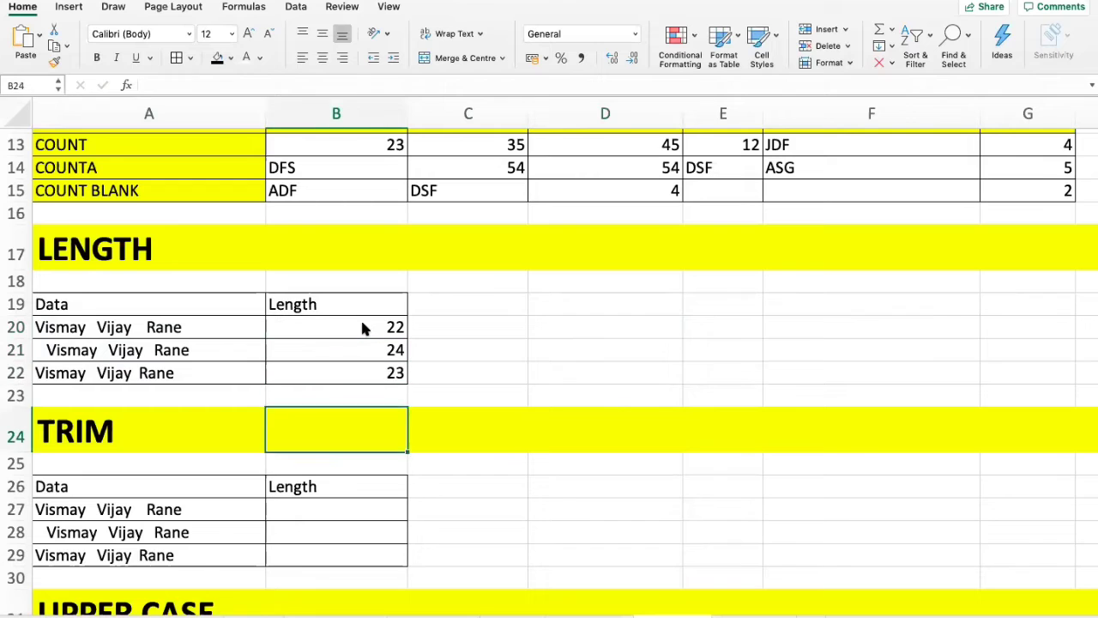
{"action": "key", "text": "Down"}
{"action": "key", "text": "Down"}
{"action": "key", "text": "Down"}
{"action": "key", "text": "Down"}
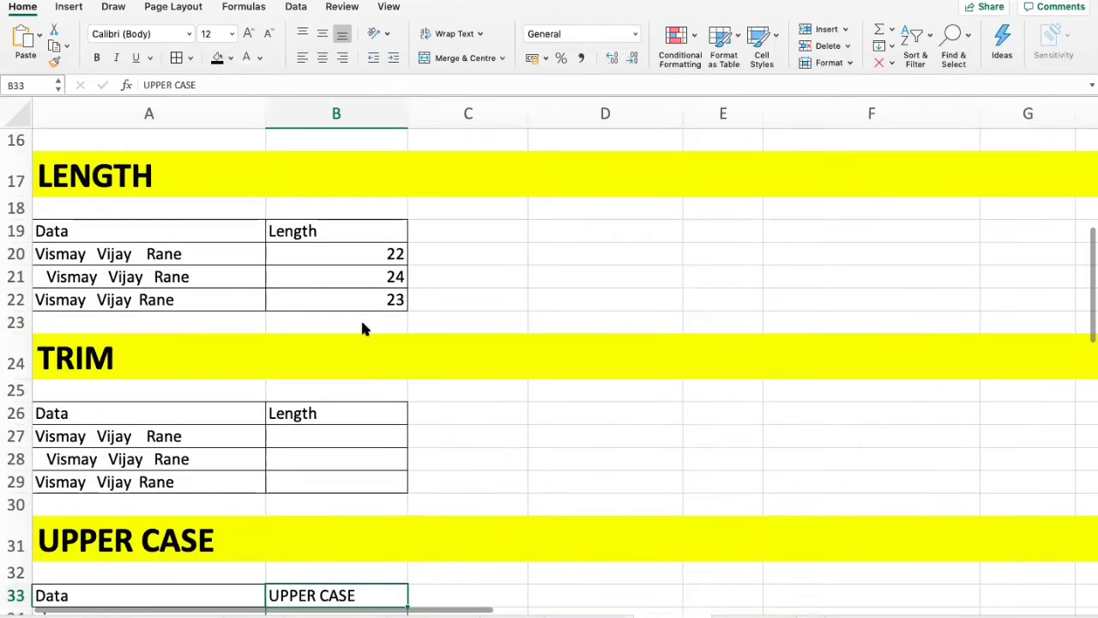
{"action": "key", "text": "Up"}
{"action": "key", "text": "Up"}
{"action": "key", "text": "Up"}
{"action": "key", "text": "Up"}
{"action": "key", "text": "Up"}
{"action": "key", "text": "Down"}
{"action": "key", "text": "Down"}
{"action": "key", "text": "Down"}
{"action": "key", "text": "Down"}
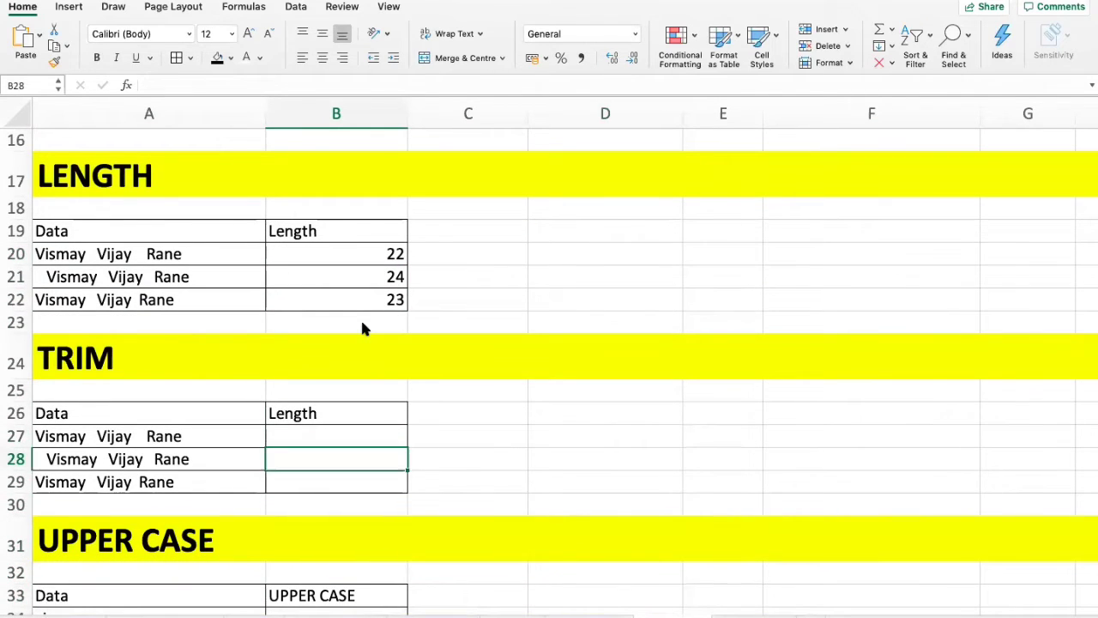
{"action": "key", "text": "Up"}
{"action": "key", "text": "Up"}
{"action": "key", "text": "Up"}
{"action": "key", "text": "Up"}
{"action": "key", "text": "Left"}
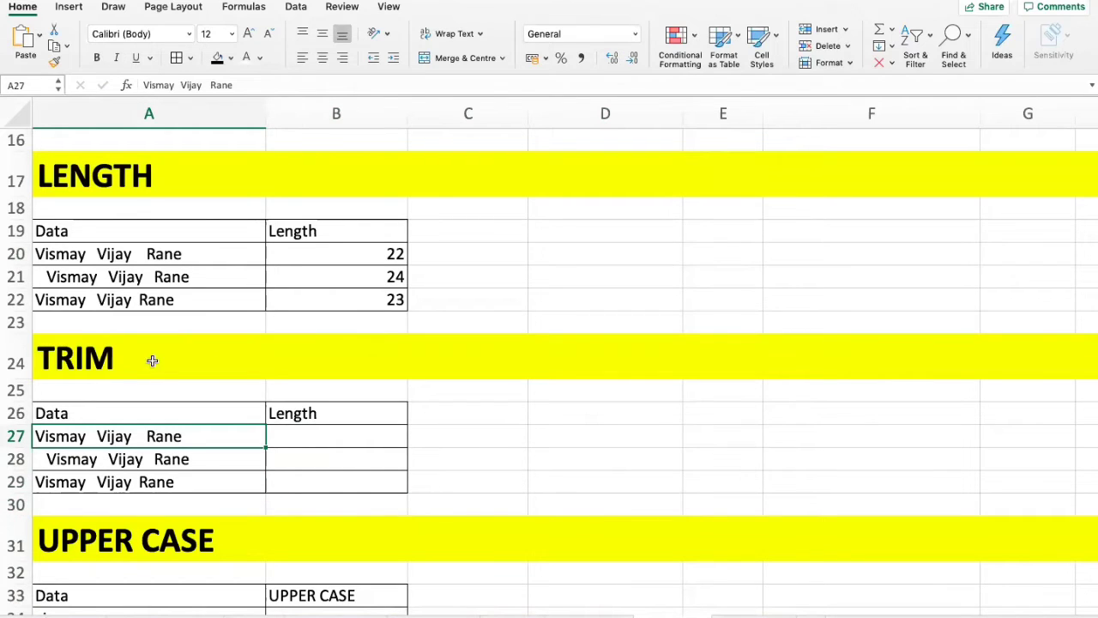
Review the LEN formulas in B20:B22 and highlight the TRIM section's data range A27:A29.
{"action": "left_click", "coordinate": [335, 256]}
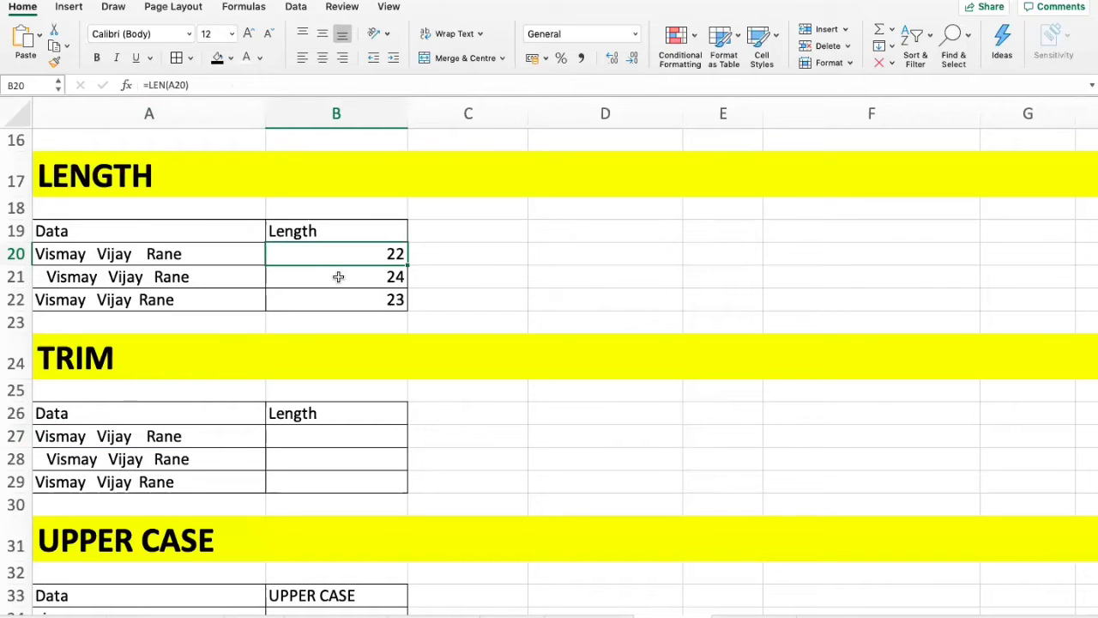
{"action": "left_click", "coordinate": [338, 276]}
{"action": "left_click", "coordinate": [336, 300]}
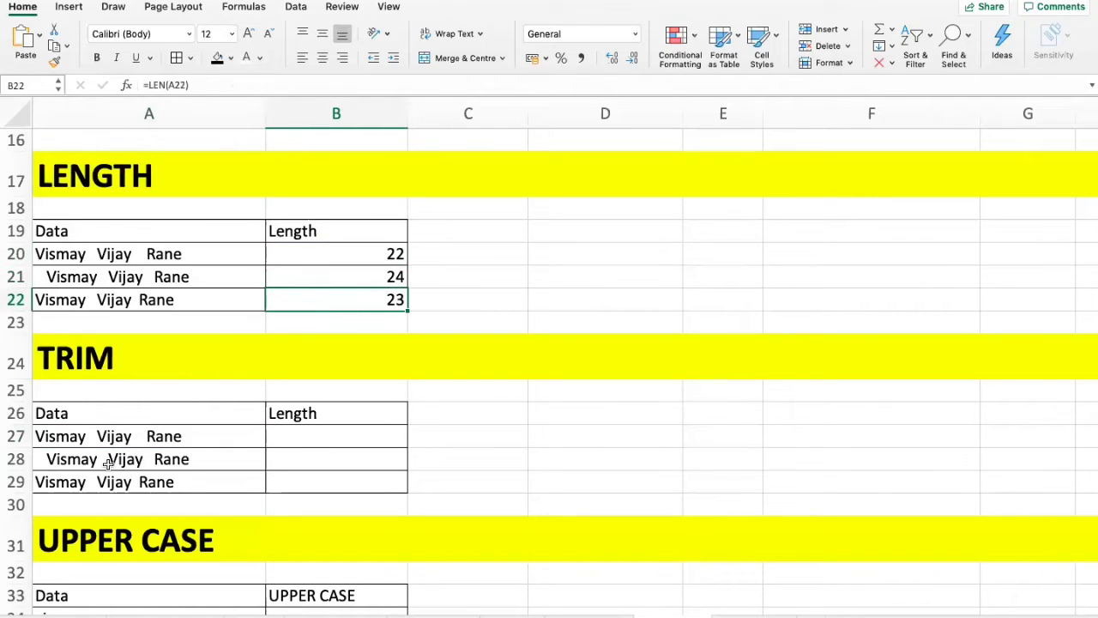
{"action": "left_click_drag", "start_coordinate": [140, 437], "coordinate": [130, 481]}
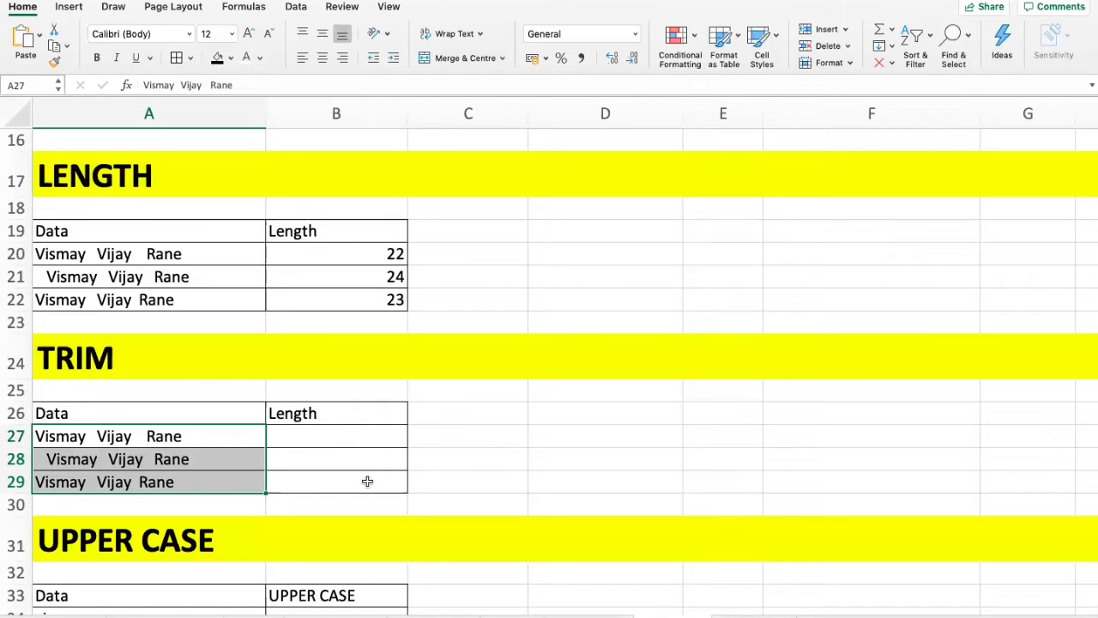
Enter a sample sentence in D27 reading MY NAME IS plus a first name, with extra spaces between the words.
{"action": "key", "text": "Right"}
{"action": "key", "text": "Right"}
{"action": "key", "text": "Left"}
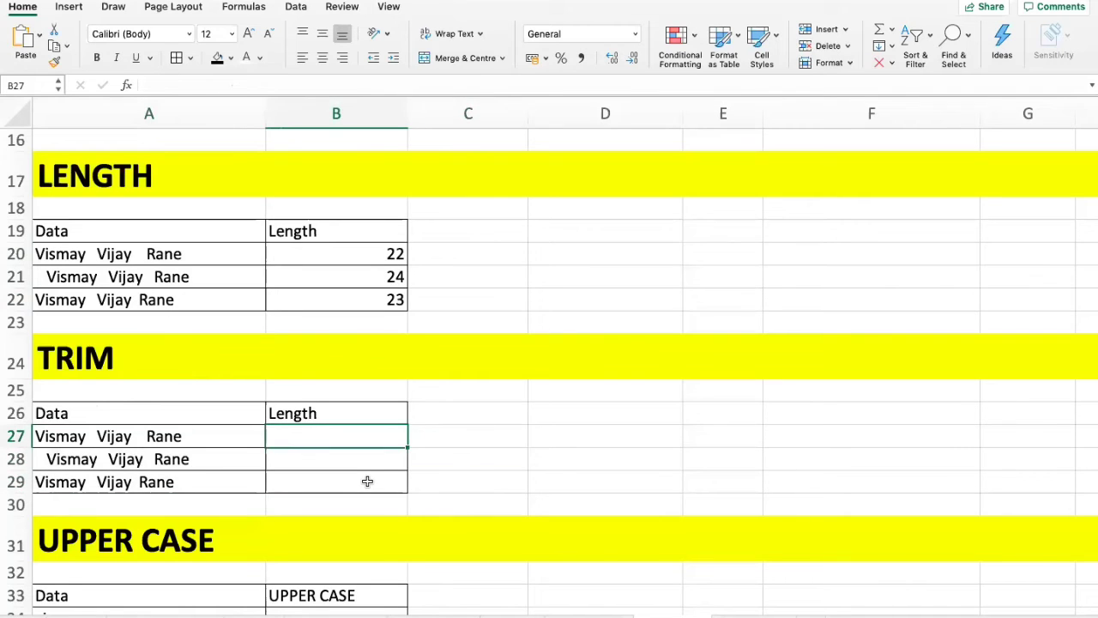
{"action": "key", "text": "Right"}
{"action": "key", "text": "Left"}
{"action": "key", "text": "Right"}
{"action": "key", "text": "Right"}
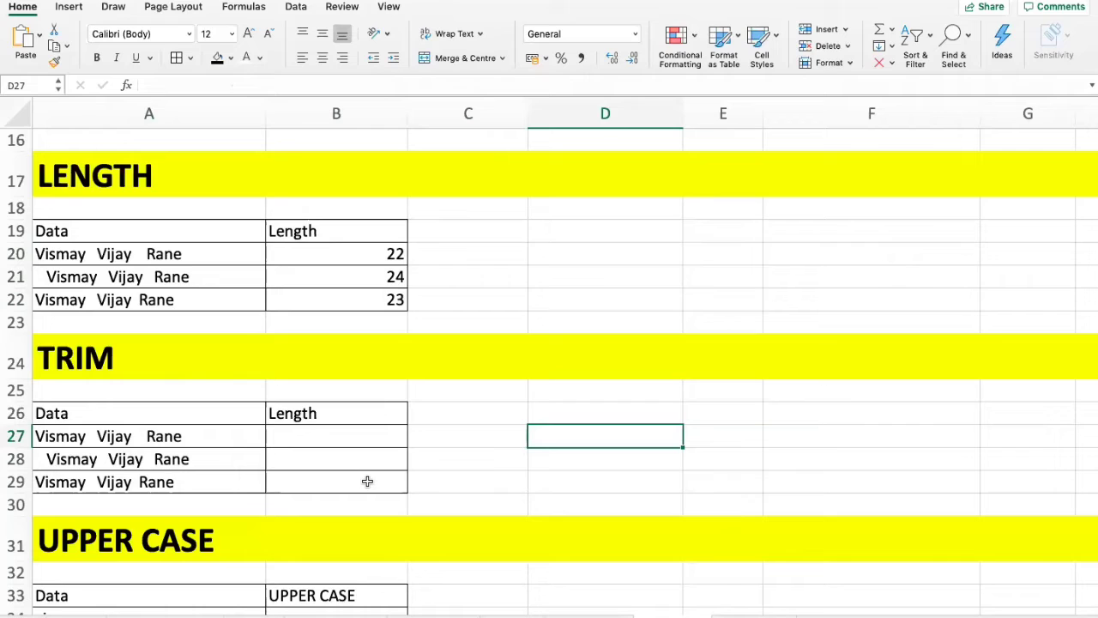
{"action": "type", "text": "MY NAME "}
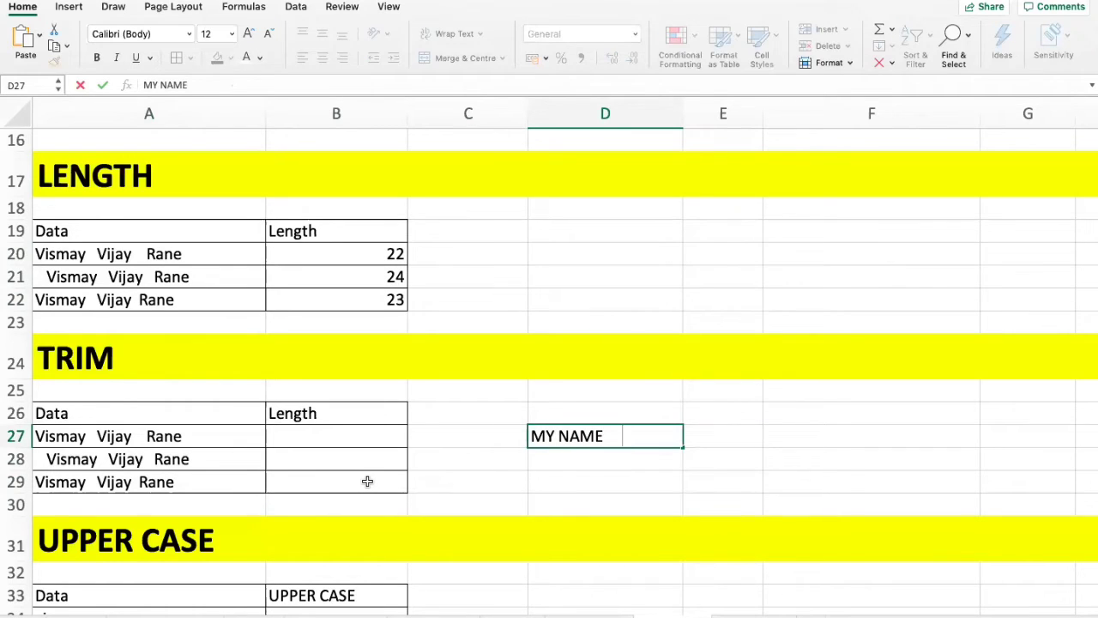
{"action": "type", "text": "    IS    VISMAY"}
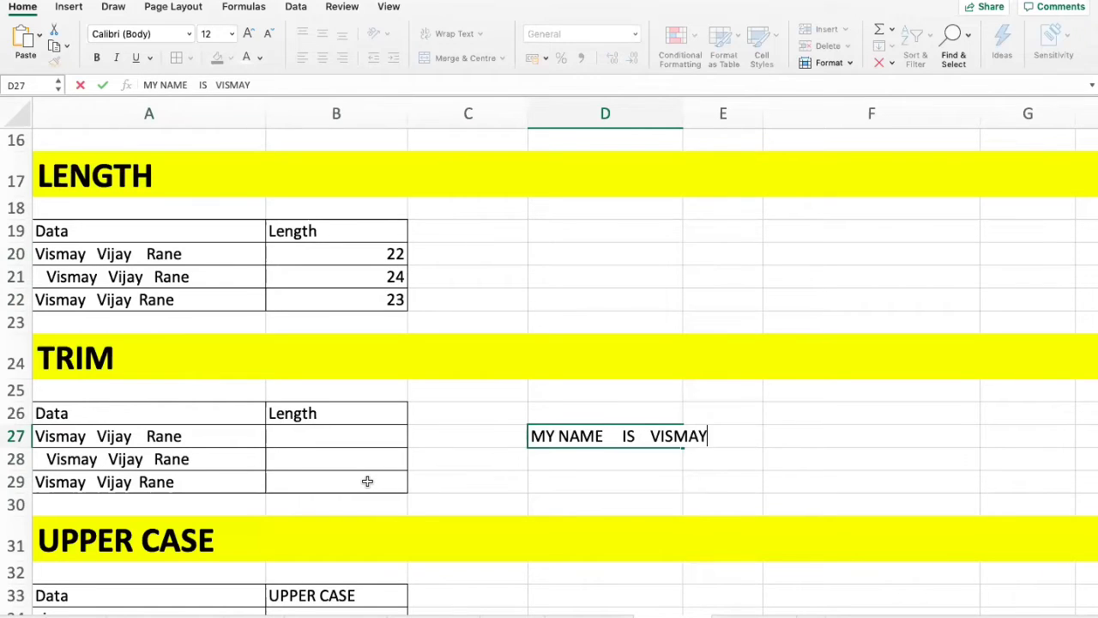
{"action": "key", "text": "Return"}
{"action": "key", "text": "Up"}
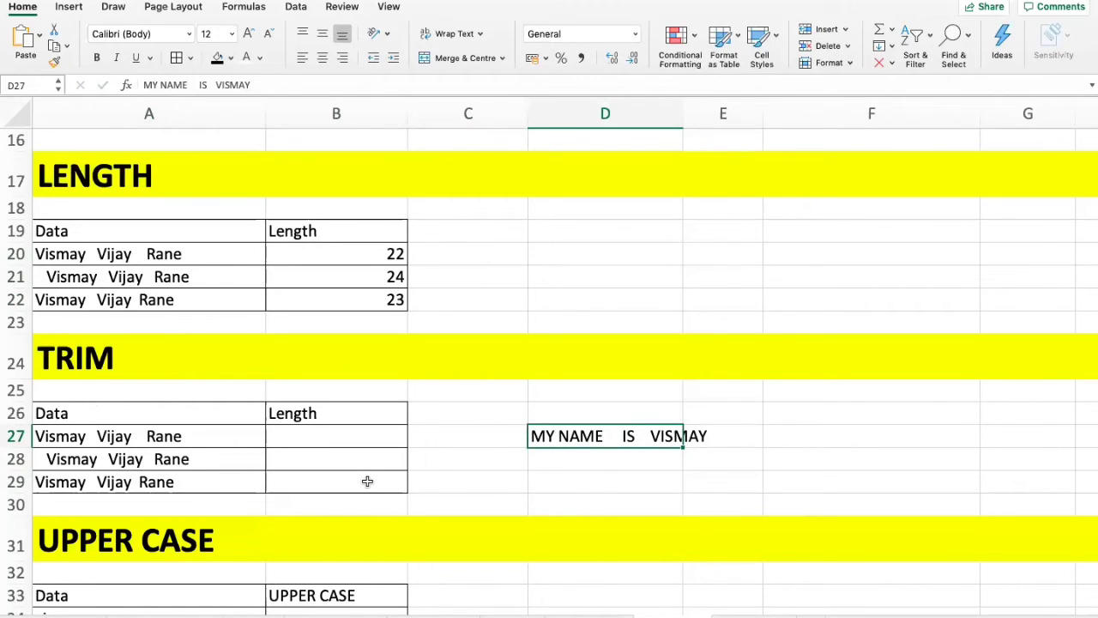
Review the sample sentence in D27 together with the cells below it.
{"action": "key", "text": "Right"}
{"action": "key", "text": "Left"}
{"action": "key", "text": "shift+Down"}
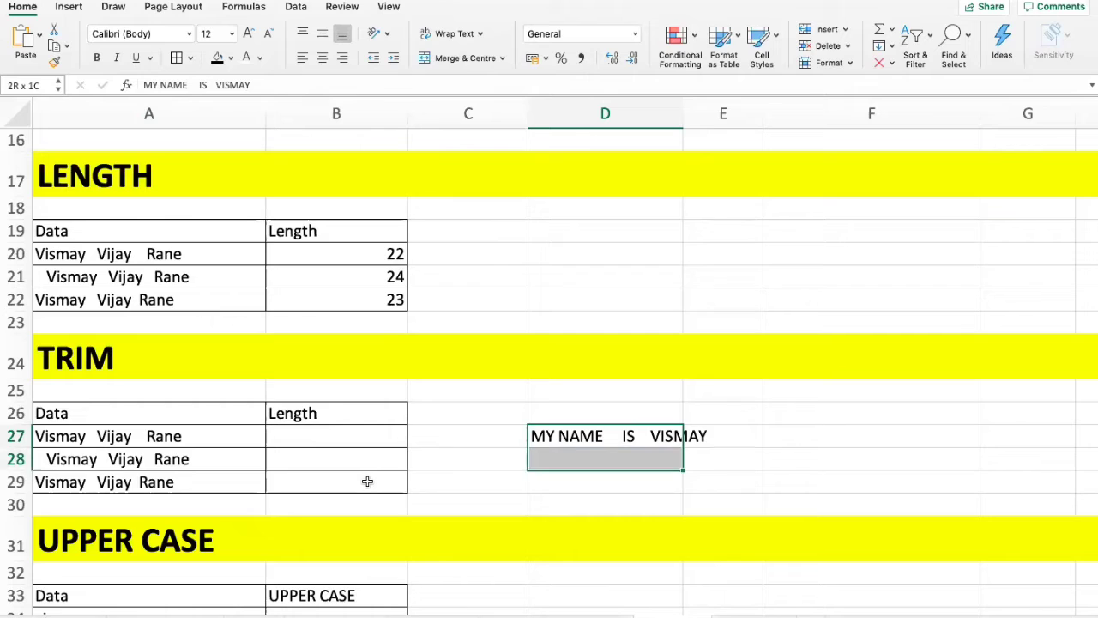
{"action": "key", "text": "shift+Down"}
{"action": "key", "text": "shift+Down"}
{"action": "key", "text": "Up"}
{"action": "key", "text": "Down"}
Enter the formula =TRIM(A27) in cell B27.
{"action": "key", "text": "Left"}
{"action": "key", "text": "Left"}
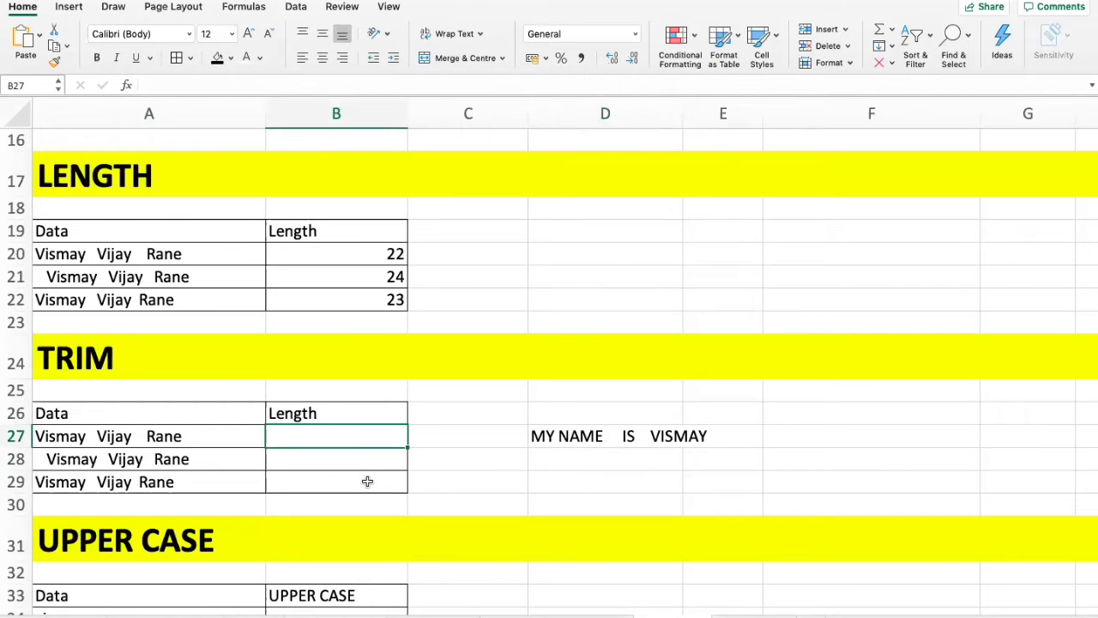
{"action": "type", "text": "=TR"}
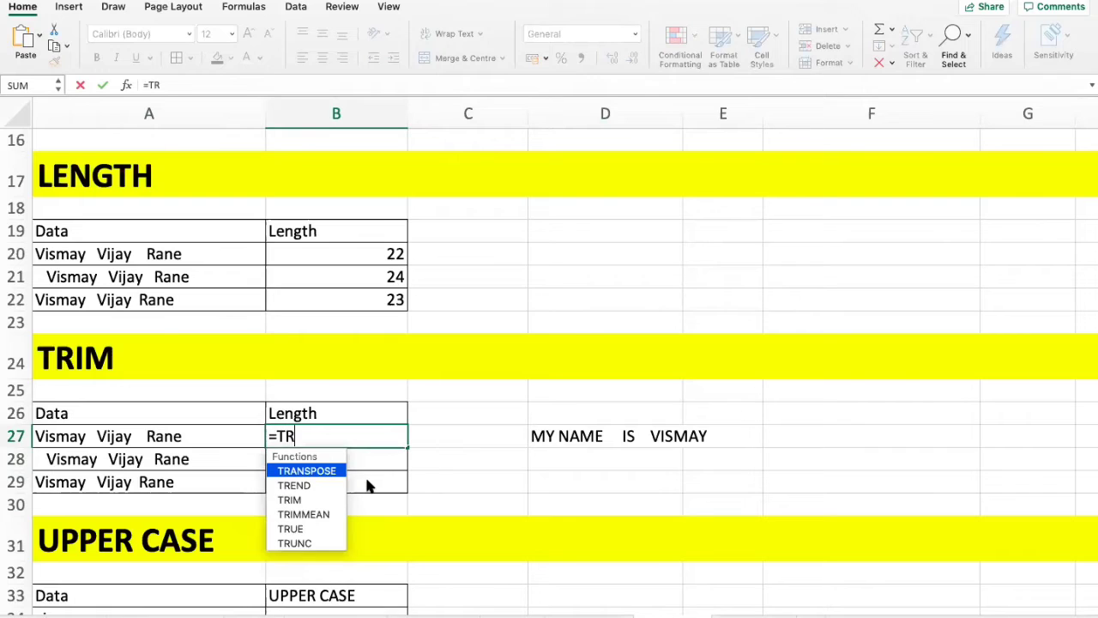
{"action": "type", "text": "IM("}
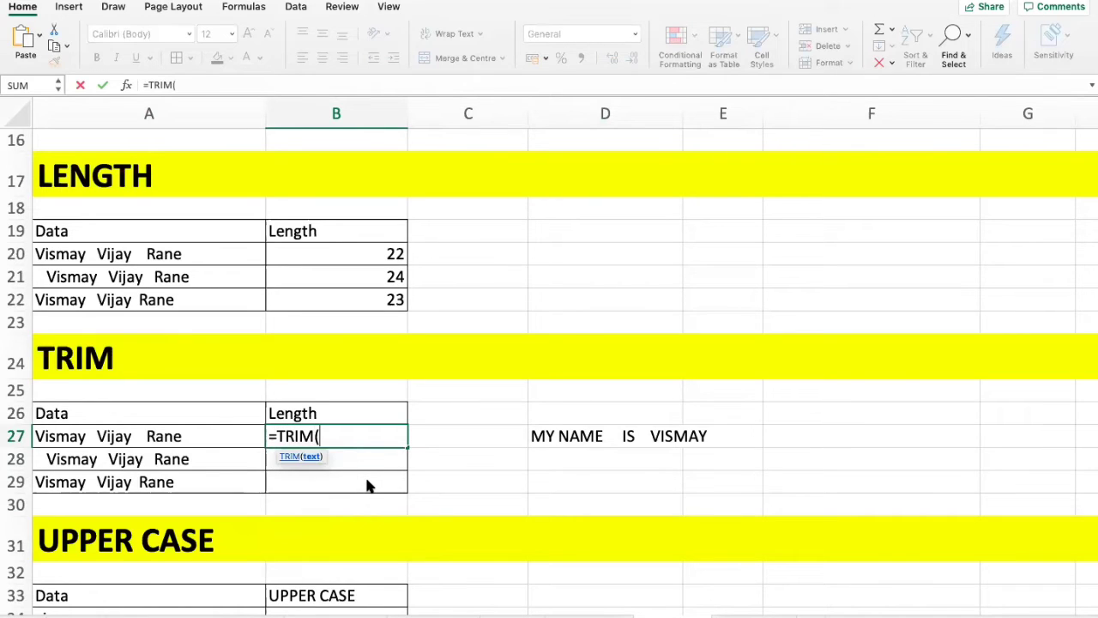
{"action": "key", "text": "Left"}
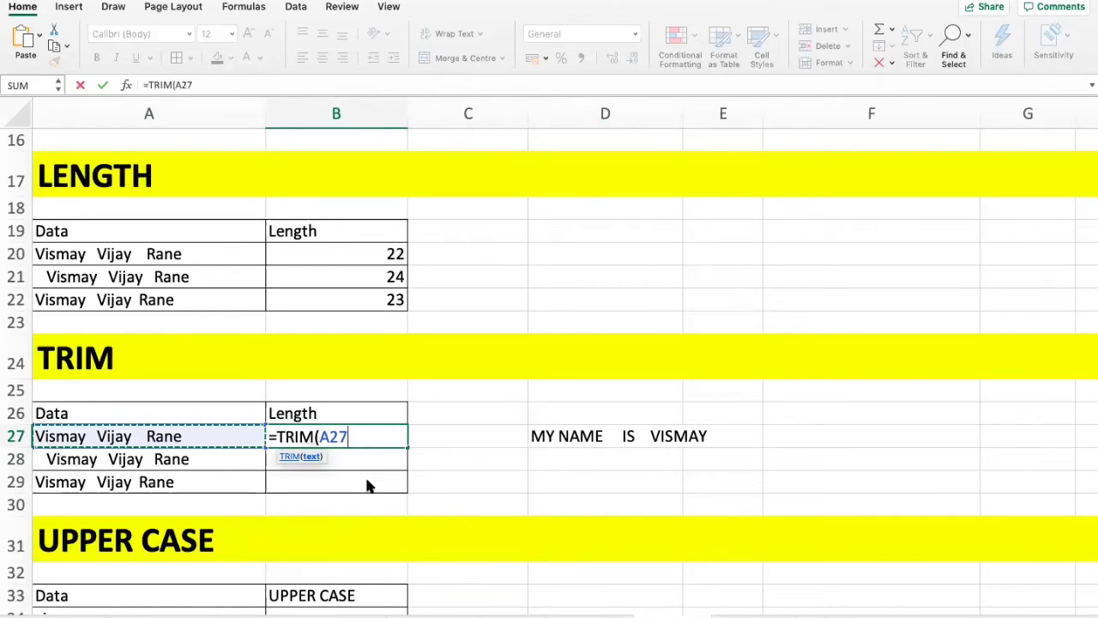
{"action": "type", "text": ")"}
{"action": "key", "text": "Return"}
{"action": "key", "text": "Up"}
Copy the TRIM formula in B27 down to B29.
{"action": "key", "text": "ctrl+c"}
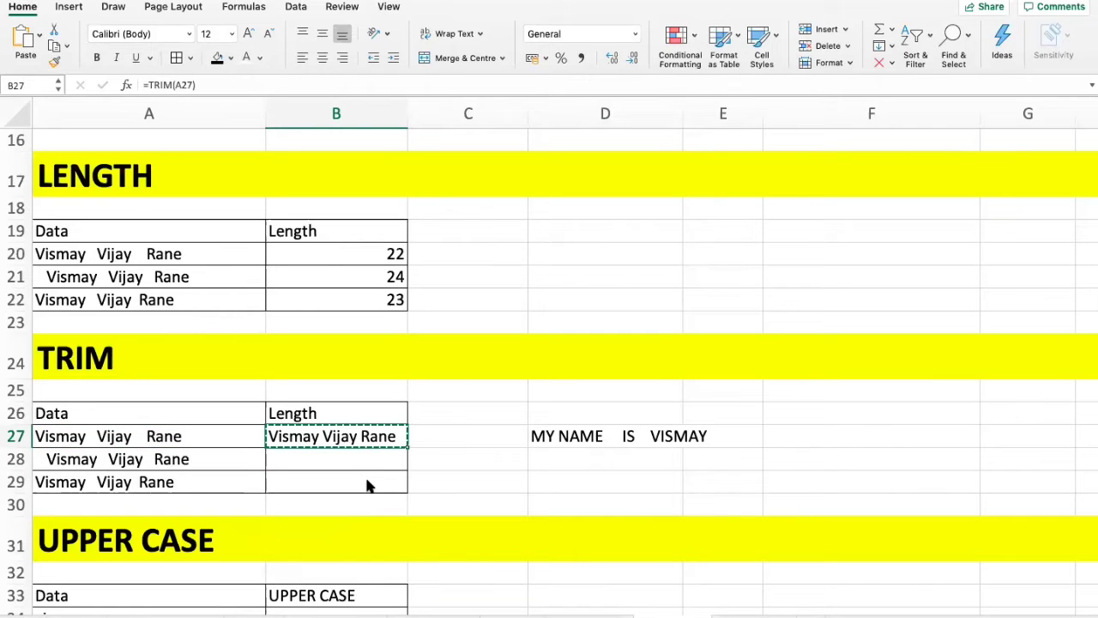
{"action": "left_click_drag", "start_coordinate": [367, 462], "coordinate": [367, 486]}
{"action": "key", "text": "ctrl+v"}
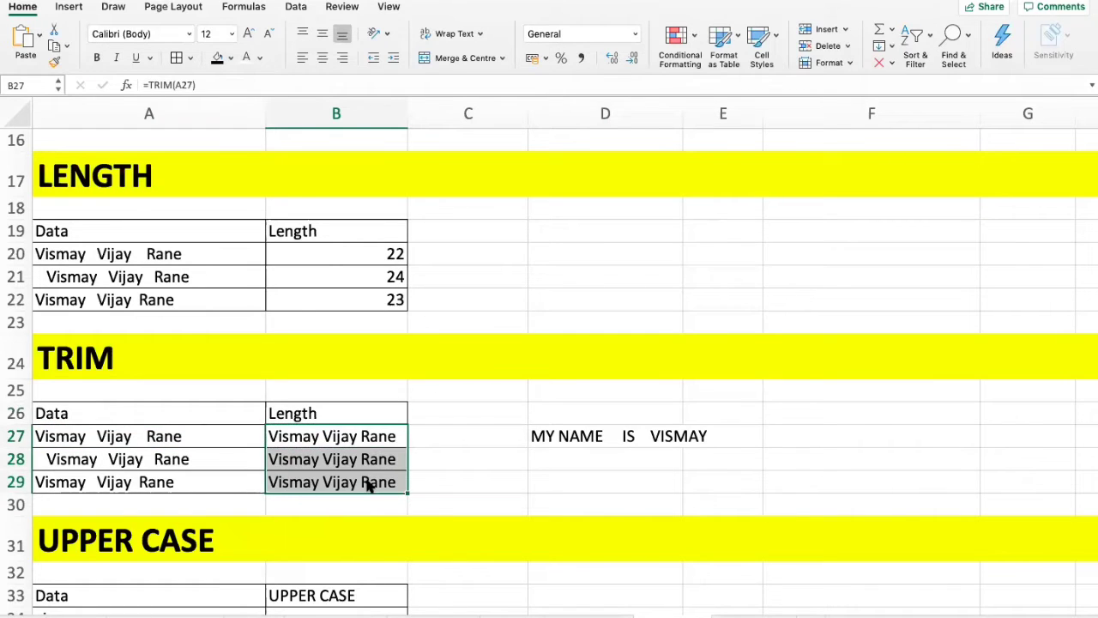
{"action": "key", "text": "Up"}
{"action": "key", "text": "Down"}
Compare the original full name in A27 with the trimmed names in B27:B29.
{"action": "key", "text": "Right"}
{"action": "key", "text": "Right"}
{"action": "key", "text": "Left"}
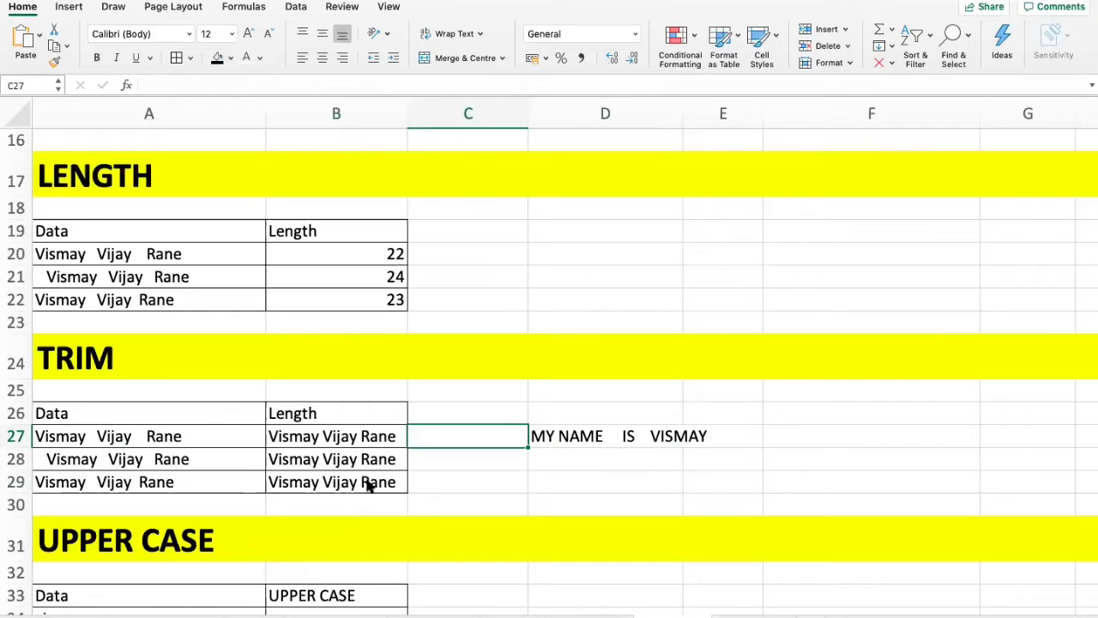
{"action": "key", "text": "Right"}
{"action": "key", "text": "Left"}
{"action": "key", "text": "Left"}
{"action": "key", "text": "Left"}
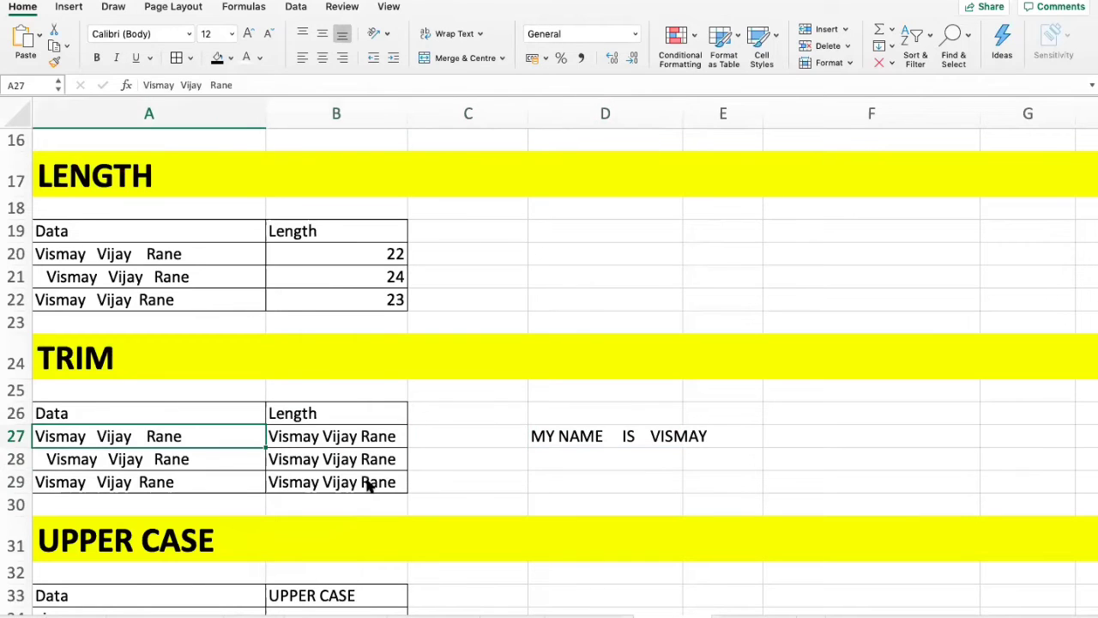
{"action": "key", "text": "Right"}
{"action": "key", "text": "shift+Down"}
{"action": "key", "text": "shift+Down"}
Clear the sample sentence from cell D27.
{"action": "key", "text": "Right"}
{"action": "key", "text": "Right"}
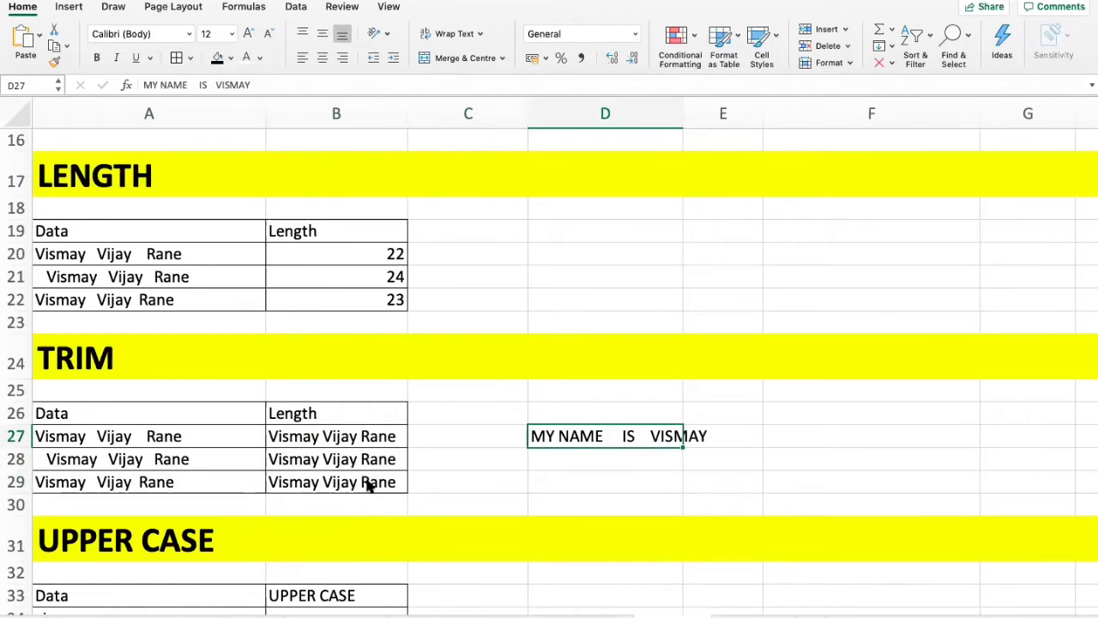
{"action": "key", "text": "Left"}
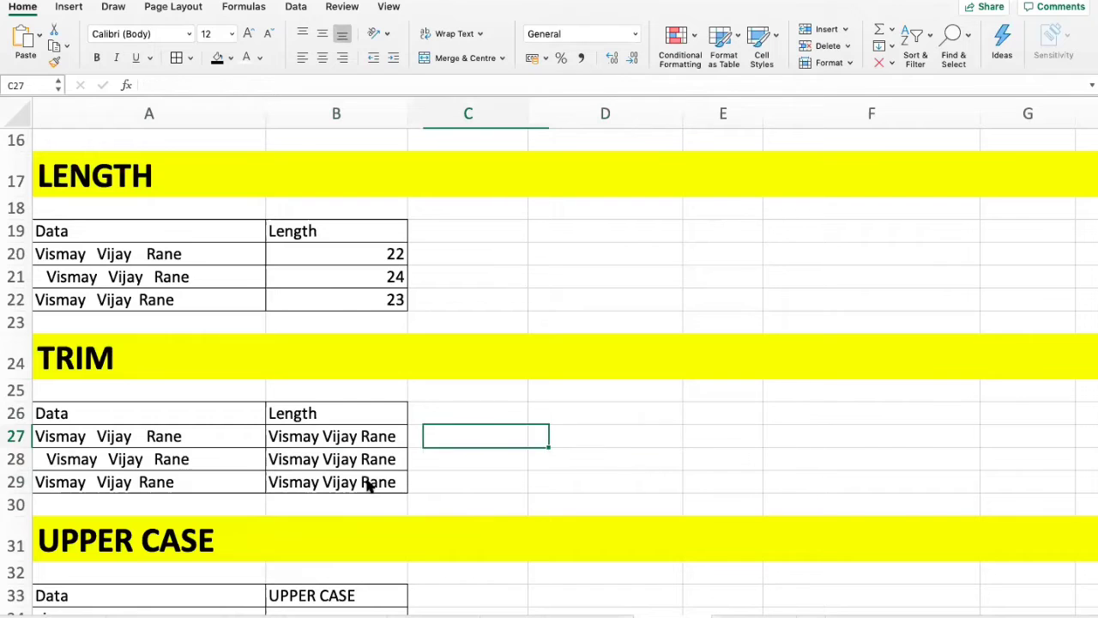
Enter =LEN(A27) in cell C27 to count the untrimmed name's characters, and check its source cell.
{"action": "type", "text": "=LEN("}
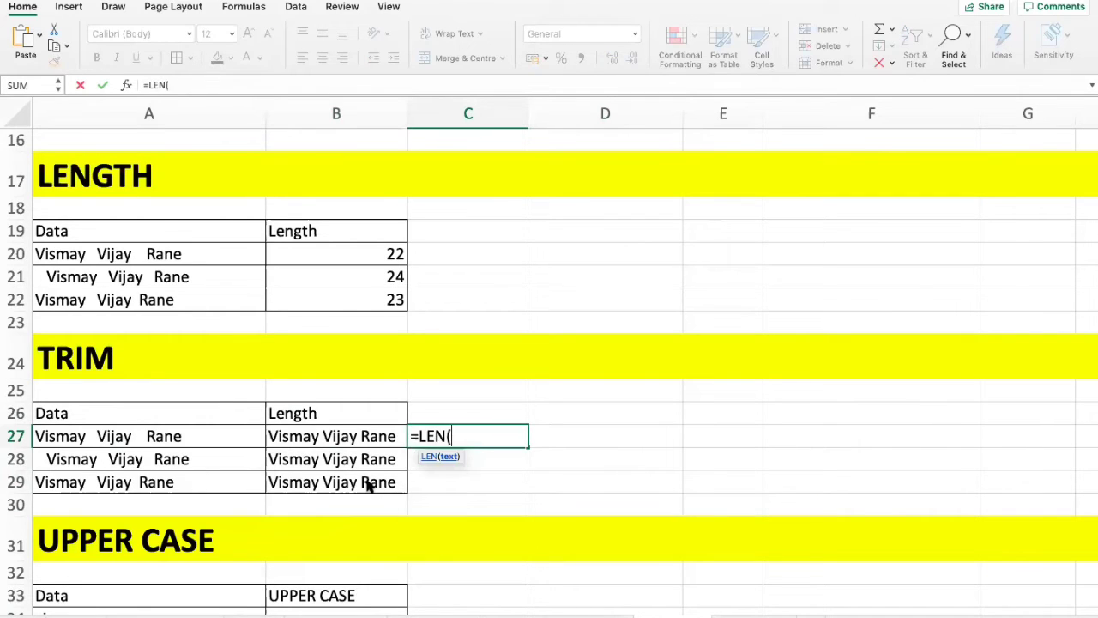
{"action": "key", "text": "Left"}
{"action": "key", "text": "Left"}
{"action": "type", "text": ")"}
{"action": "key", "text": "Return"}
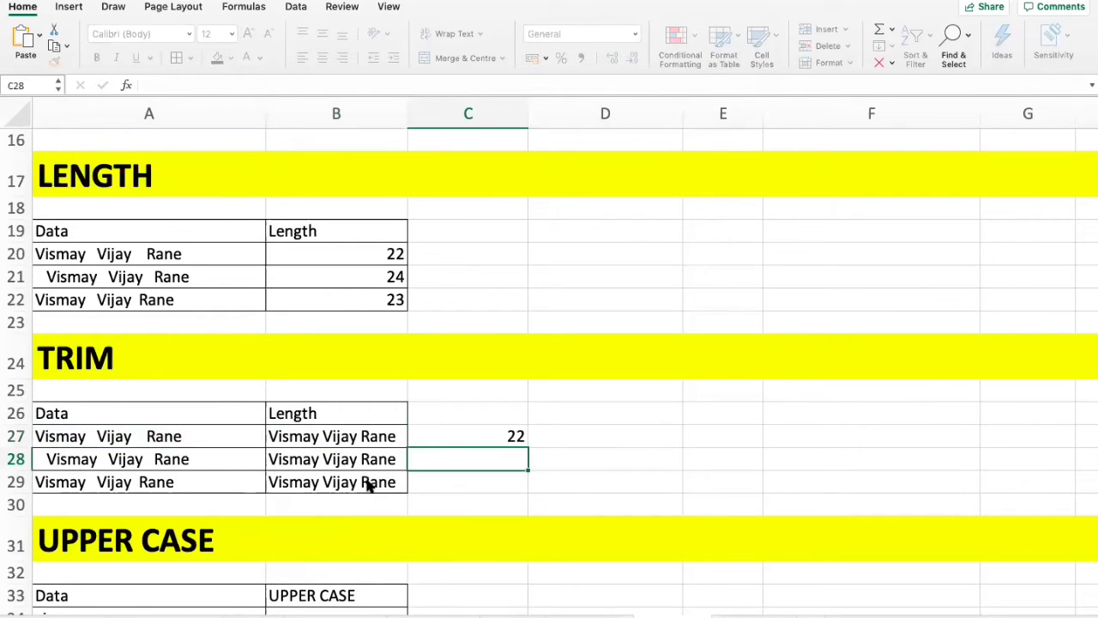
{"action": "key", "text": "Up"}
{"action": "key", "text": "Left"}
{"action": "key", "text": "Left"}
{"action": "key", "text": "Right"}
{"action": "key", "text": "Right"}
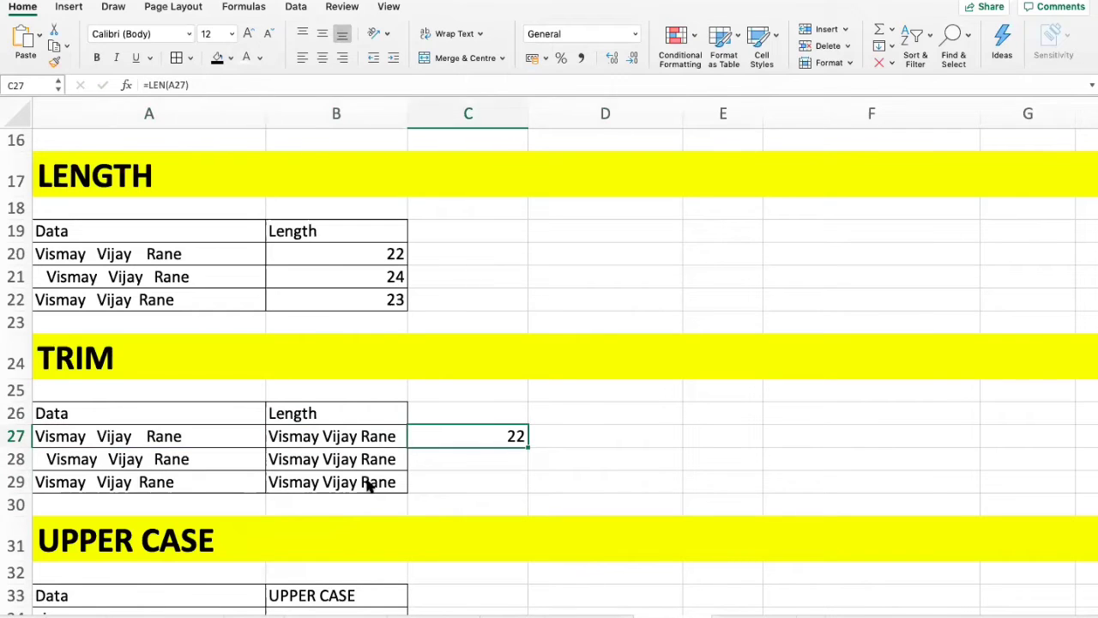
Enter =LEN(B27) in cell D27 to count the trimmed name's characters.
{"action": "key", "text": "Right"}
{"action": "type", "text": "=LEN("}
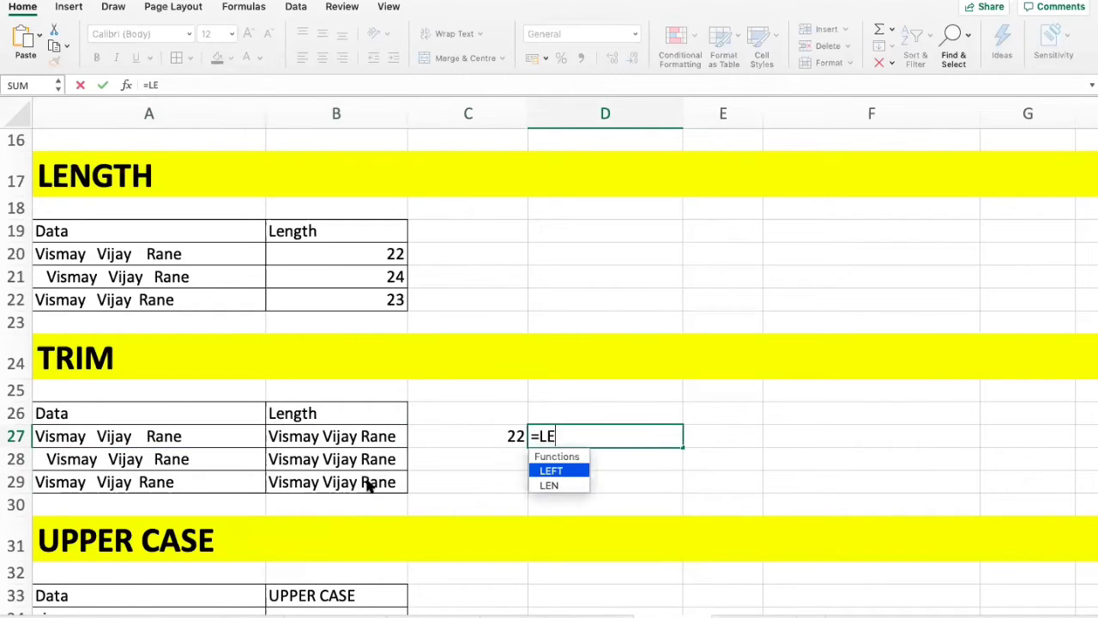
{"action": "key", "text": "Left"}
{"action": "key", "text": "Left"}
{"action": "type", "text": ")"}
{"action": "key", "text": "Return"}
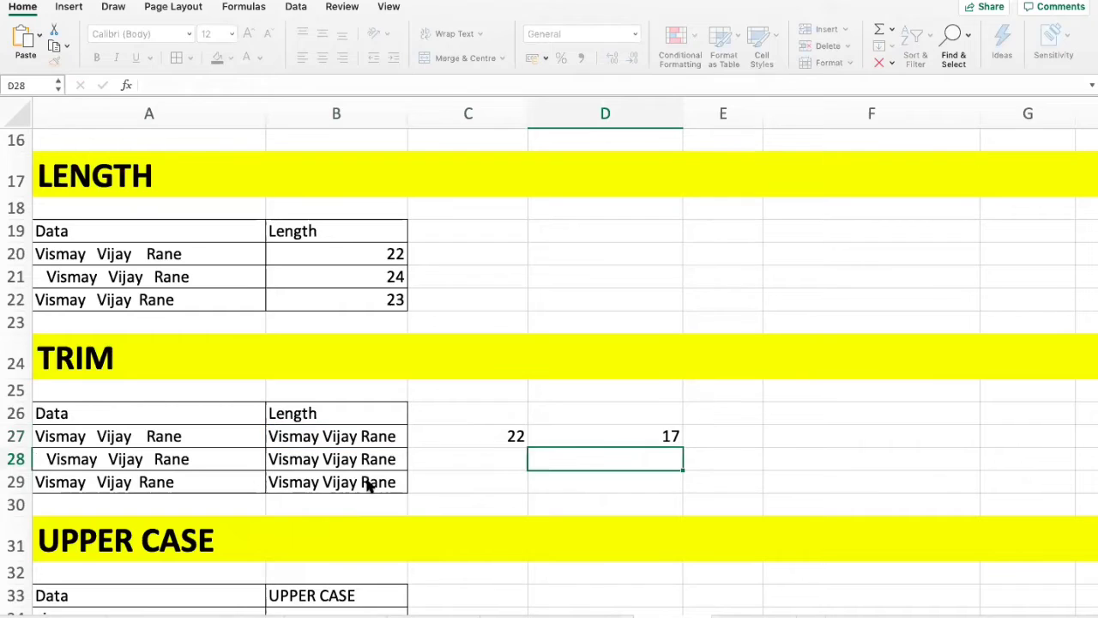
{"action": "key", "text": "Up"}
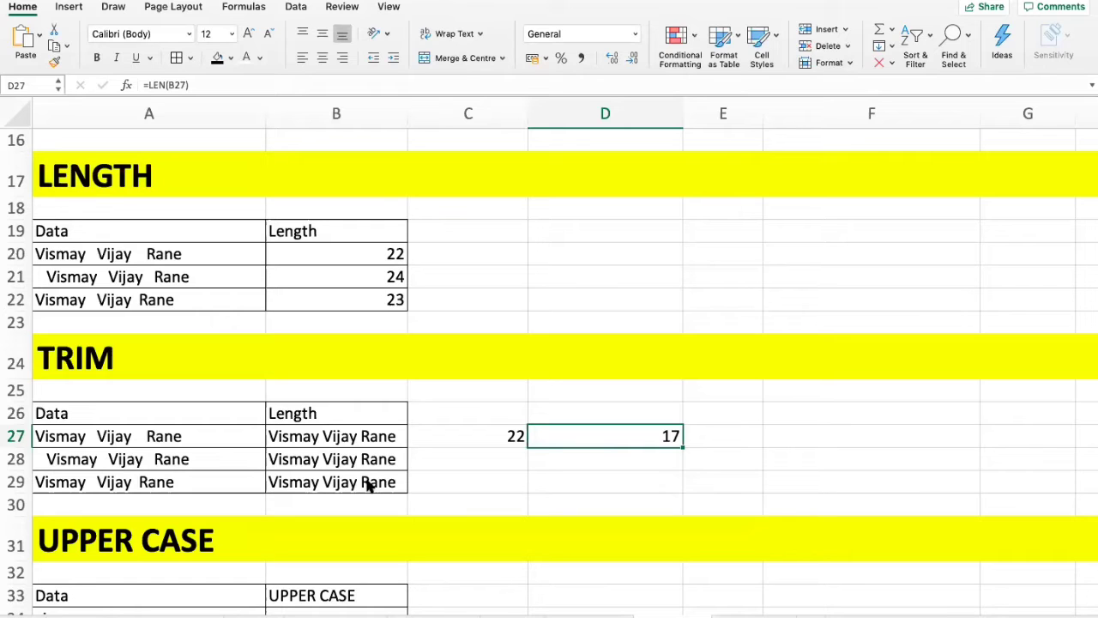
Look through the UPPER CASE, LOWER CASE and PROPER CASE sections below the TRIM table, and return to the TRIM table.
{"action": "scroll", "coordinate": [257, 452], "scroll_direction": "down", "scroll_amount": 5}
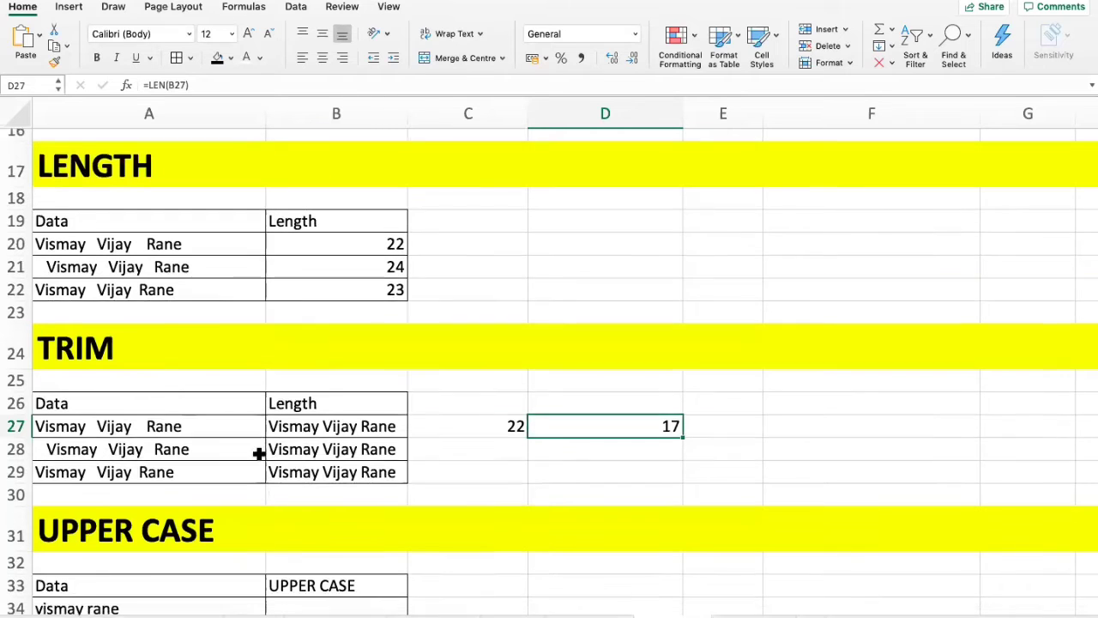
{"action": "scroll", "coordinate": [259, 453], "scroll_direction": "down", "scroll_amount": 4}
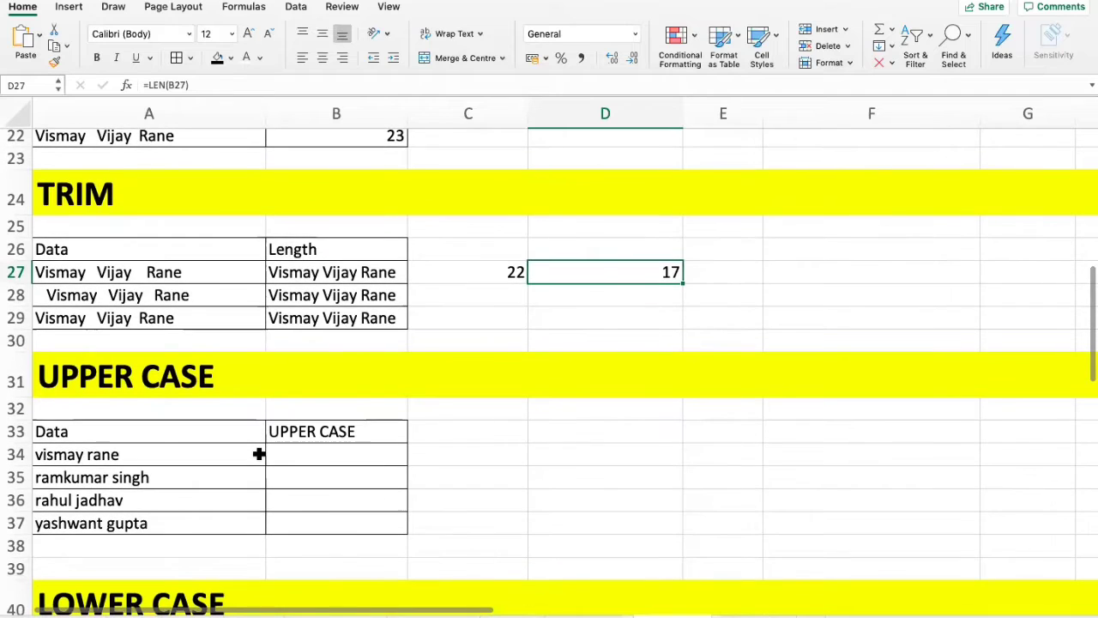
{"action": "scroll", "coordinate": [259, 453], "scroll_direction": "down", "scroll_amount": 3}
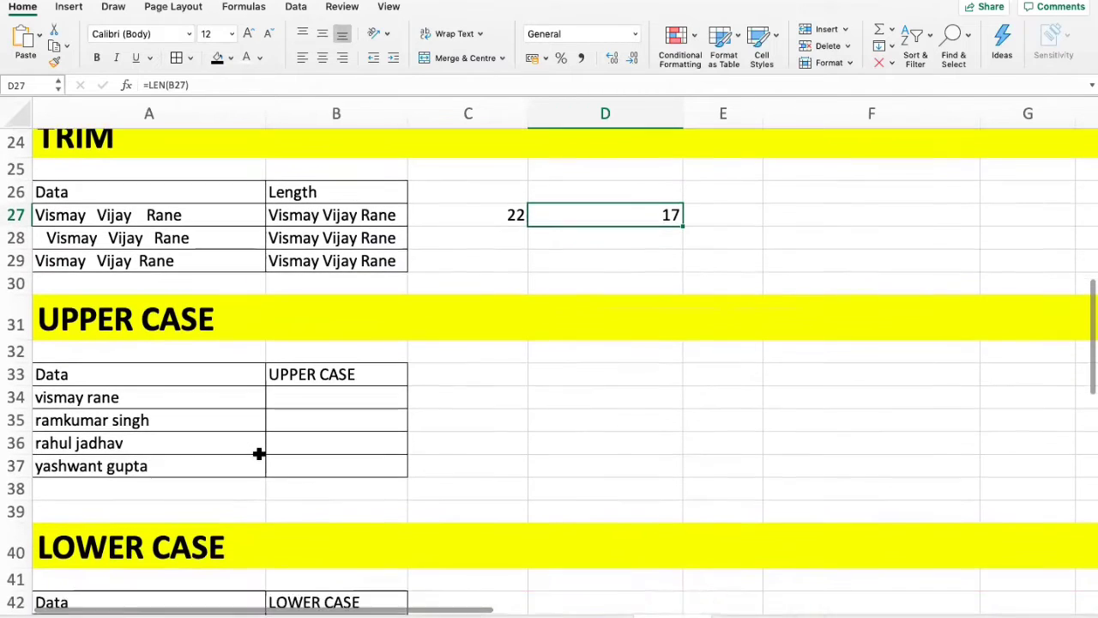
{"action": "scroll", "coordinate": [259, 453], "scroll_direction": "down", "scroll_amount": 6}
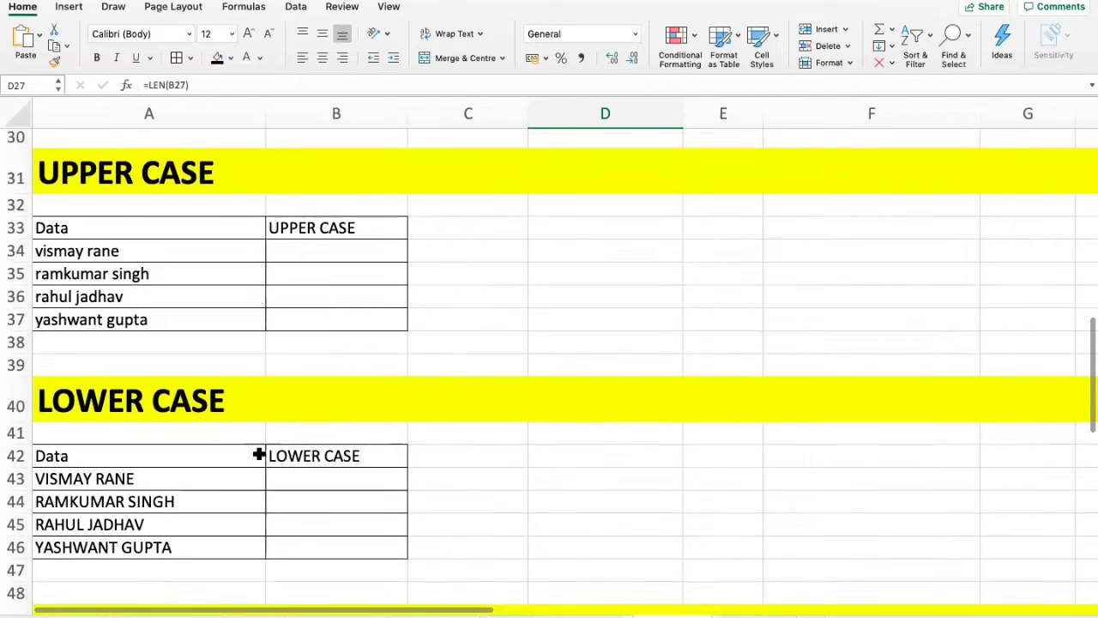
{"action": "scroll", "coordinate": [259, 453], "scroll_direction": "down", "scroll_amount": 2}
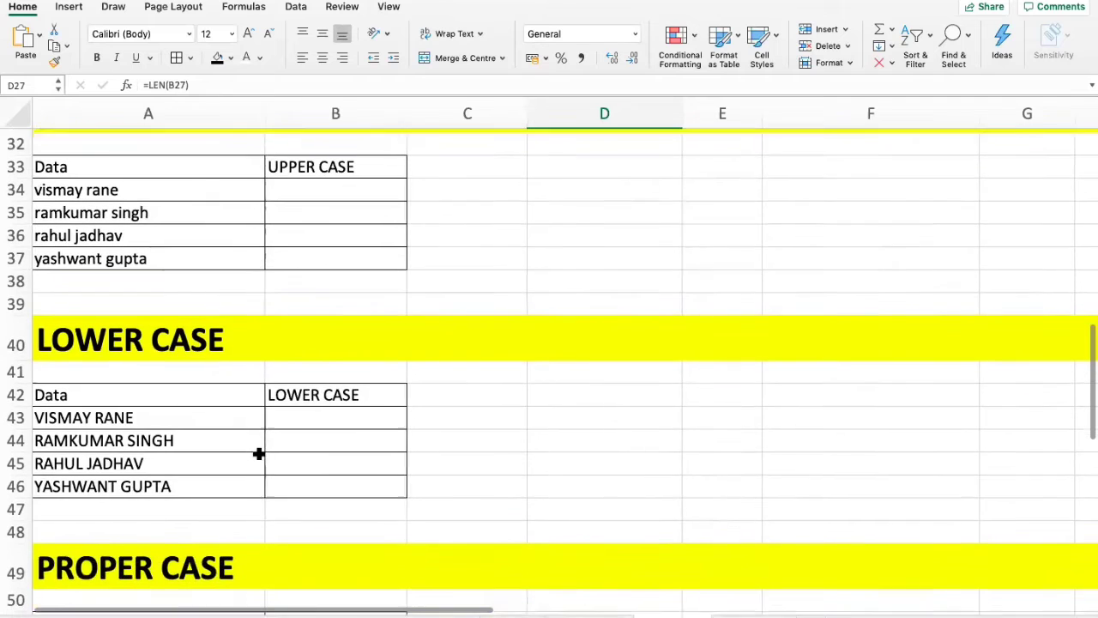
{"action": "scroll", "coordinate": [259, 453], "scroll_direction": "up", "scroll_amount": 5}
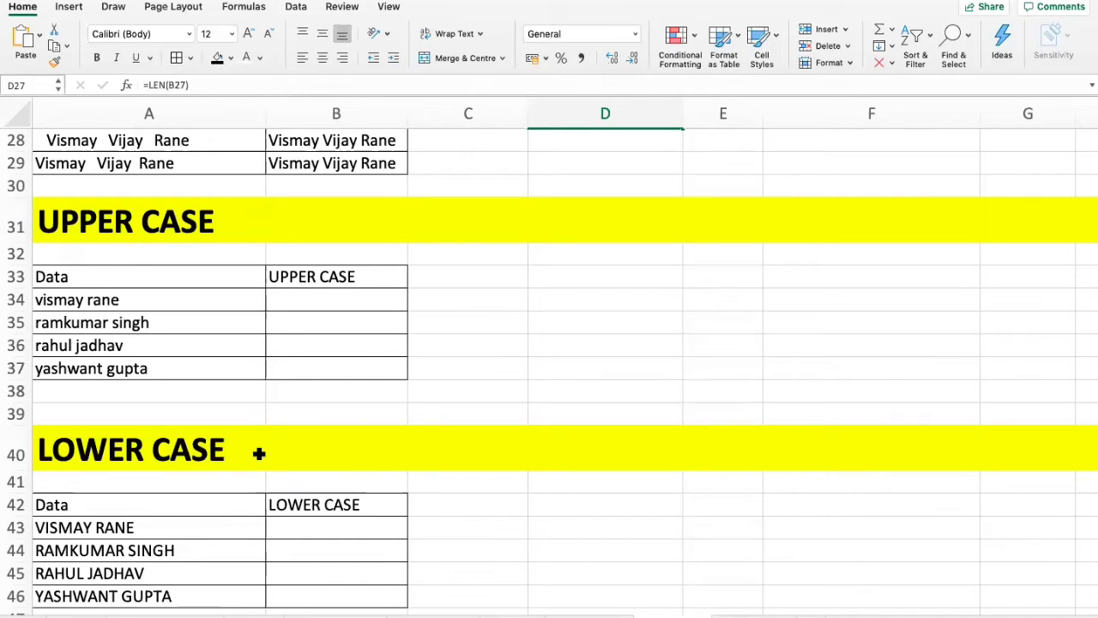
{"action": "scroll", "coordinate": [398, 455], "scroll_direction": "up", "scroll_amount": 5}
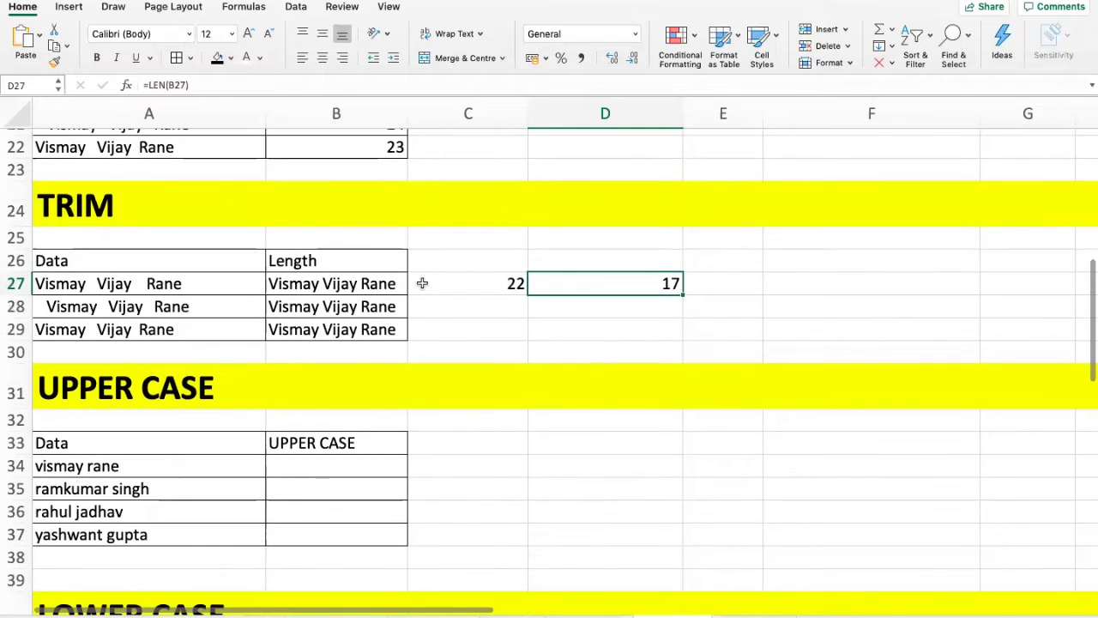
Review row 27 of the TRIM table, comparing the untrimmed name in A27 with the TRIM formula in B27 and LEN formula in C27.
{"action": "left_click", "coordinate": [422, 283]}
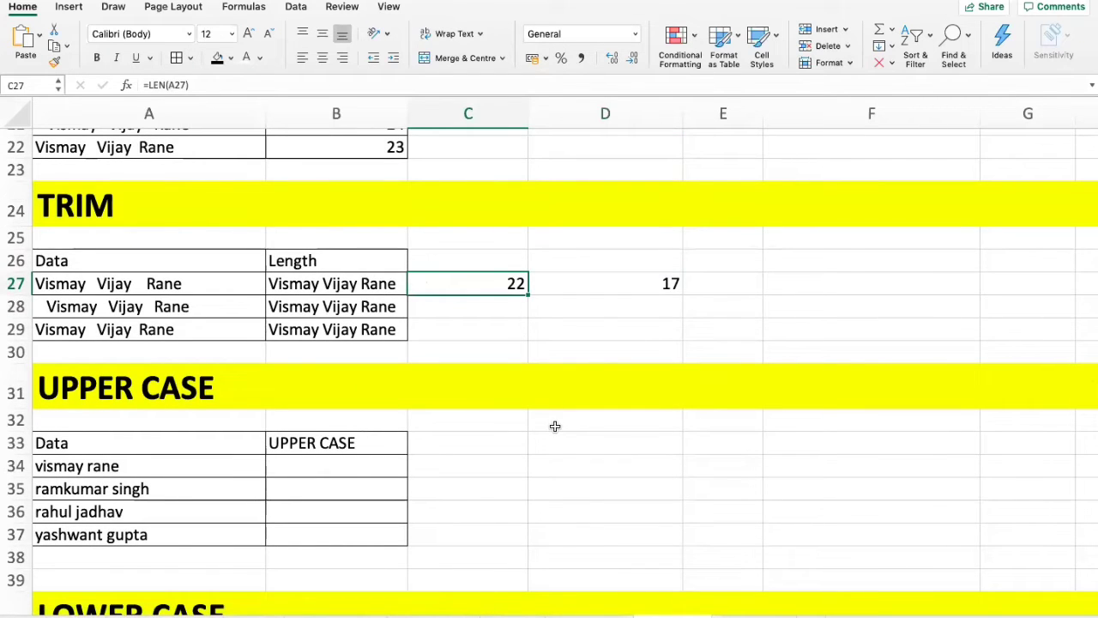
{"action": "key", "text": "Left"}
{"action": "key", "text": "Left"}
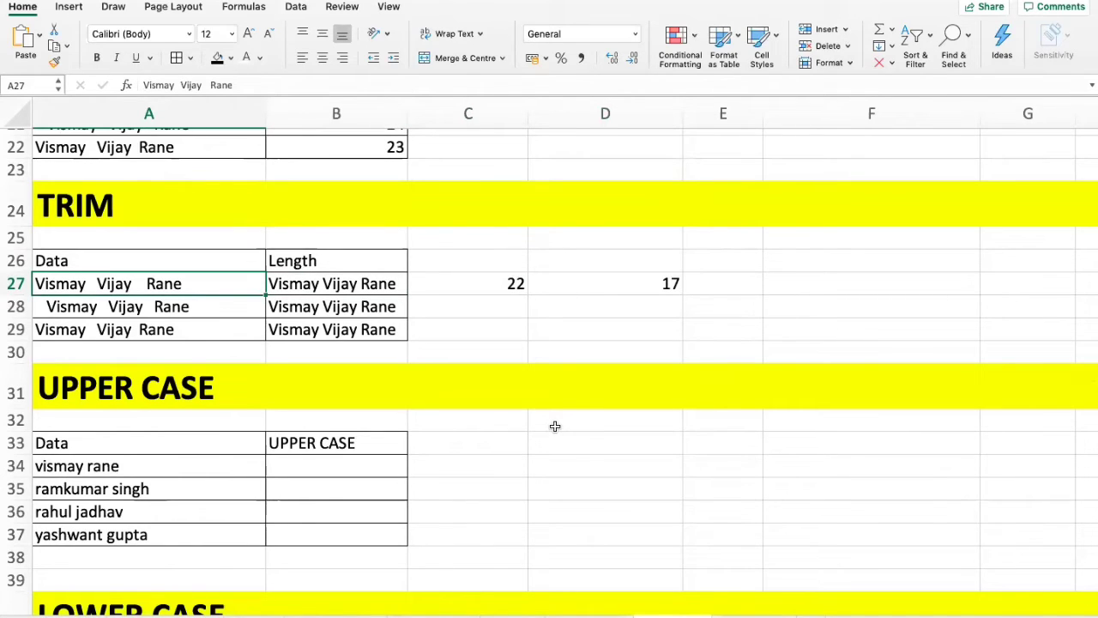
{"action": "key", "text": "Right"}
{"action": "key", "text": "Left"}
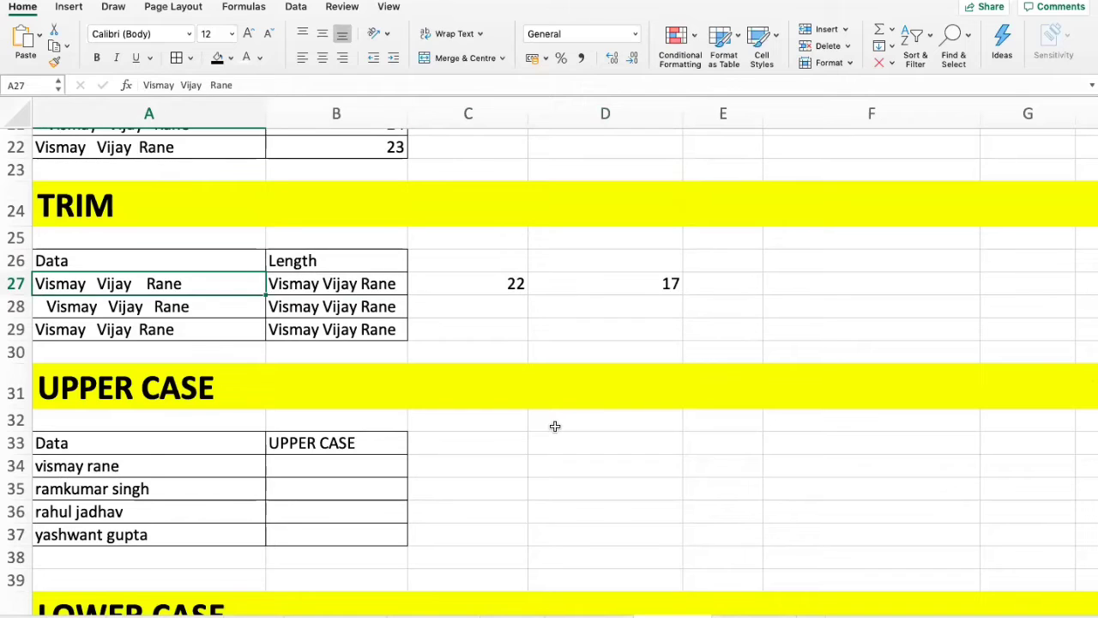
{"action": "key", "text": "shift+Down"}
{"action": "key", "text": "shift+Down"}
{"action": "key", "text": "Right"}
{"action": "key", "text": "Right"}
{"action": "key", "text": "Left"}
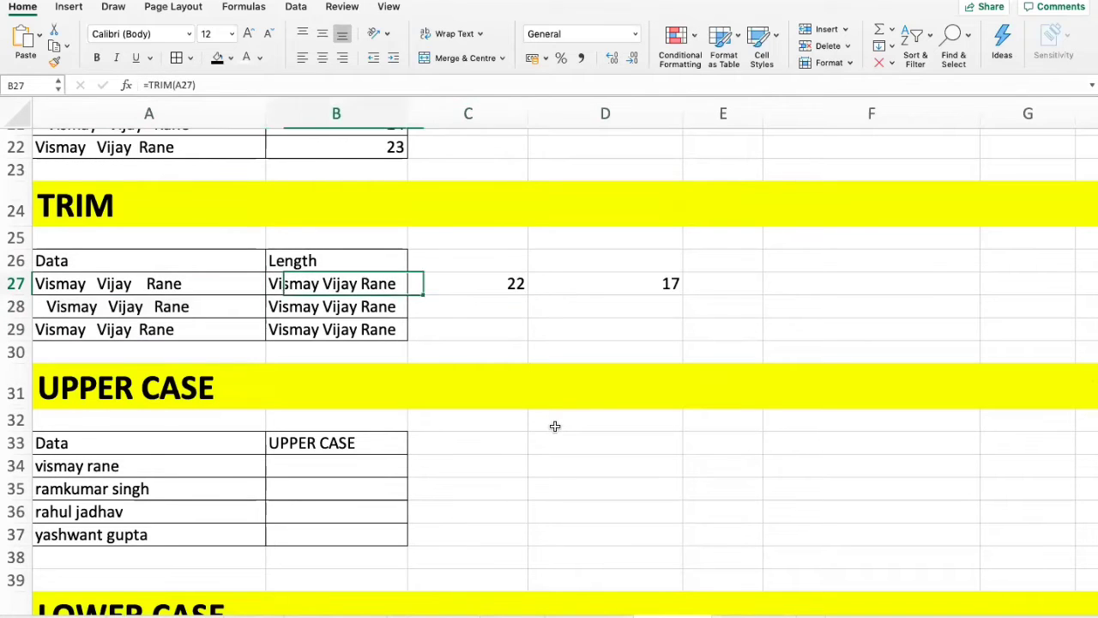
{"action": "key", "text": "Left"}
{"action": "key", "text": "Right"}
{"action": "key", "text": "Right"}
{"action": "key", "text": "Left"}
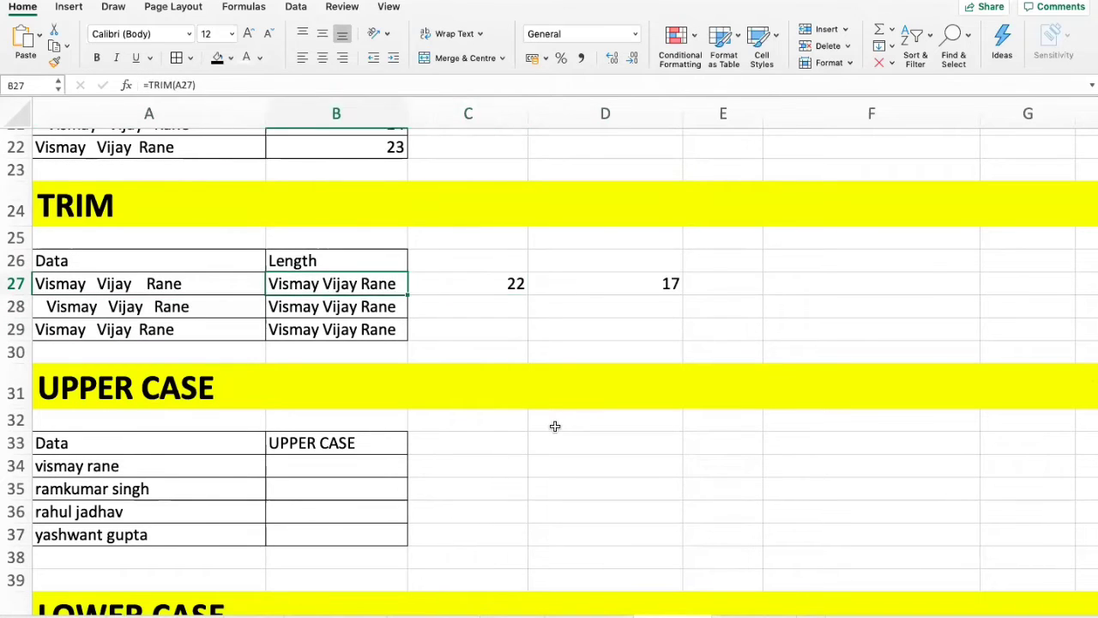
{"action": "key", "text": "Right"}
{"action": "key", "text": "Left"}
{"action": "key", "text": "Left"}
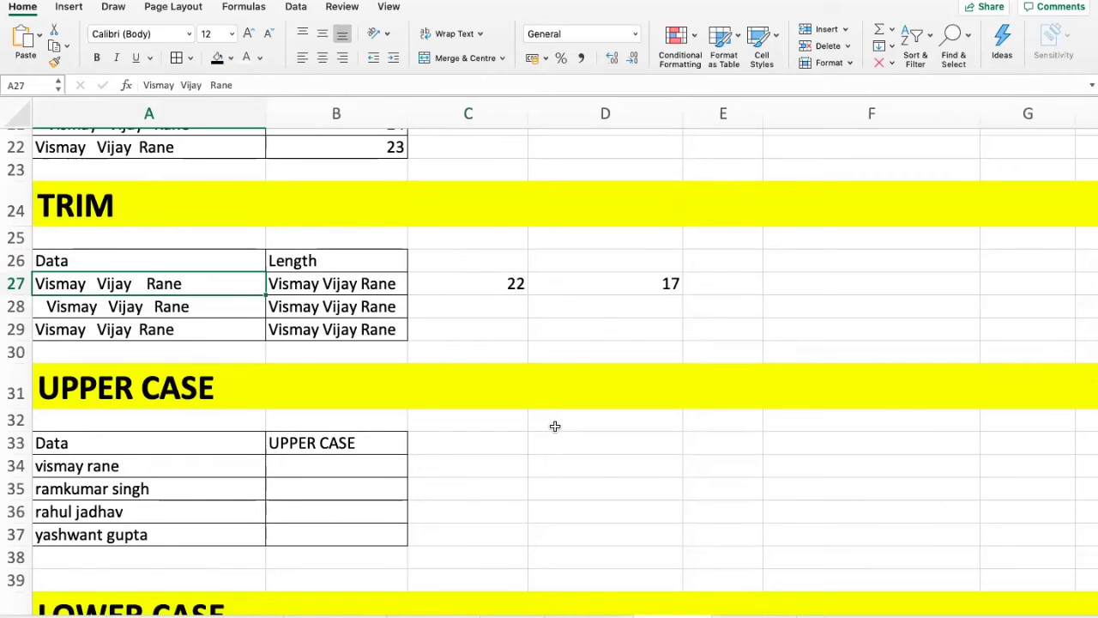
{"action": "key", "text": "Right"}
{"action": "key", "text": "Right"}
{"action": "key", "text": "Left"}
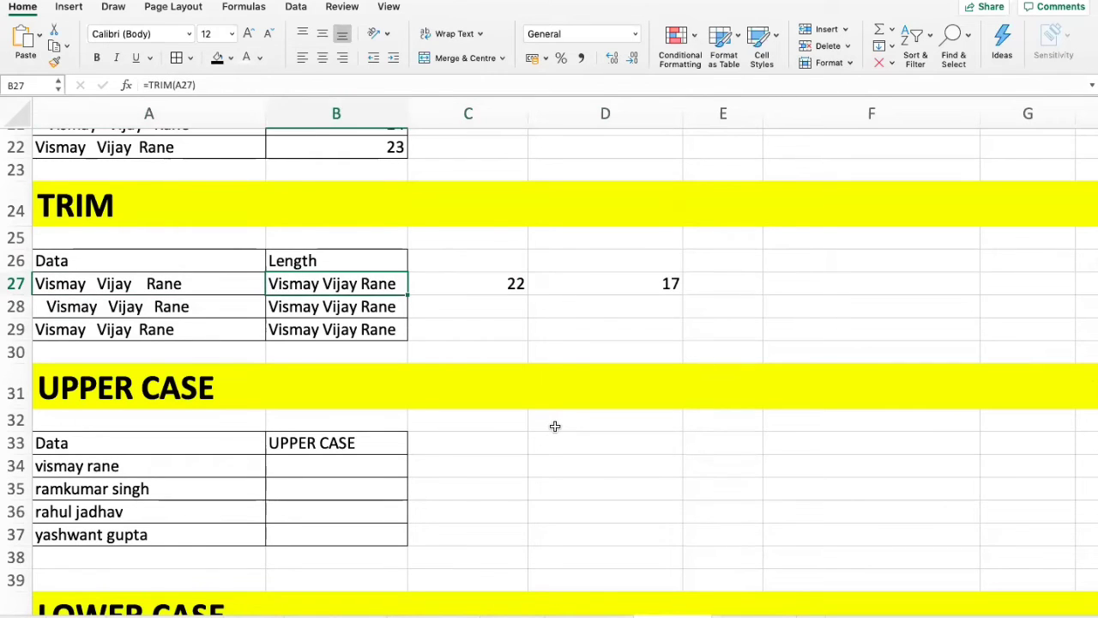
Re-enter =TRIM(A27) in cell B27, keeping that cell selected.
{"action": "type", "text": "=TRIM"}
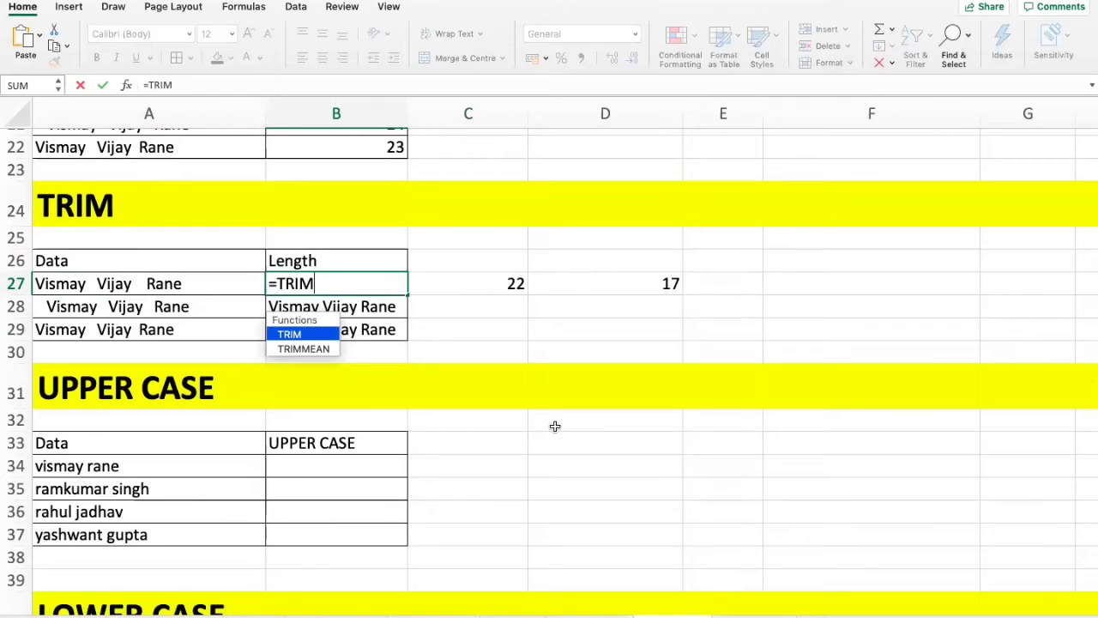
{"action": "type", "text": "("}
{"action": "key", "text": "Left"}
{"action": "type", "text": ")"}
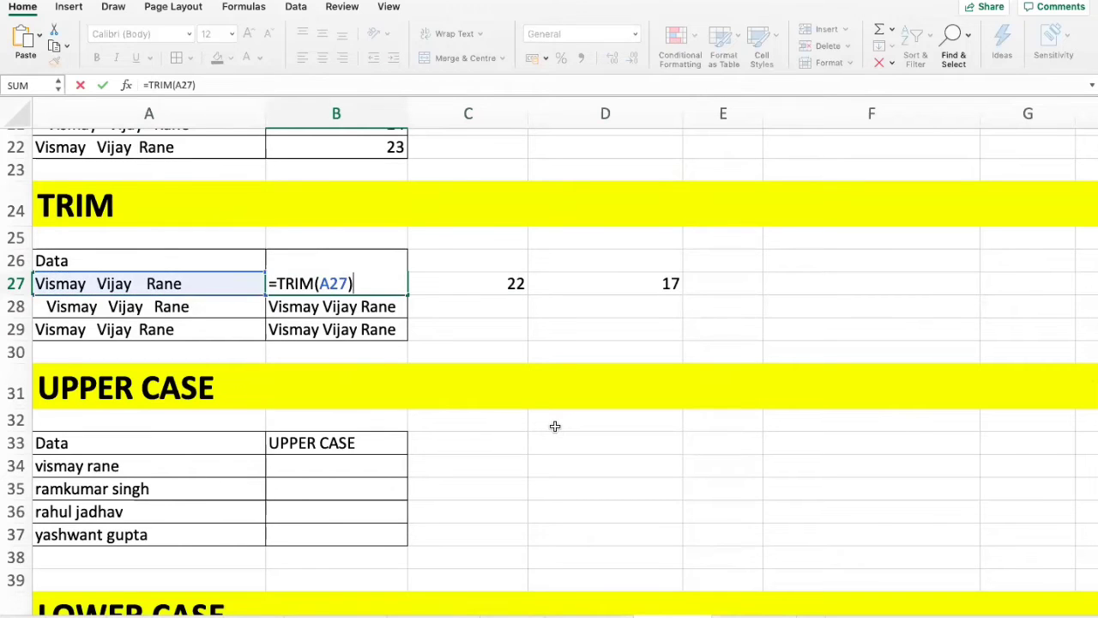
{"action": "key", "text": "ctrl+Return"}
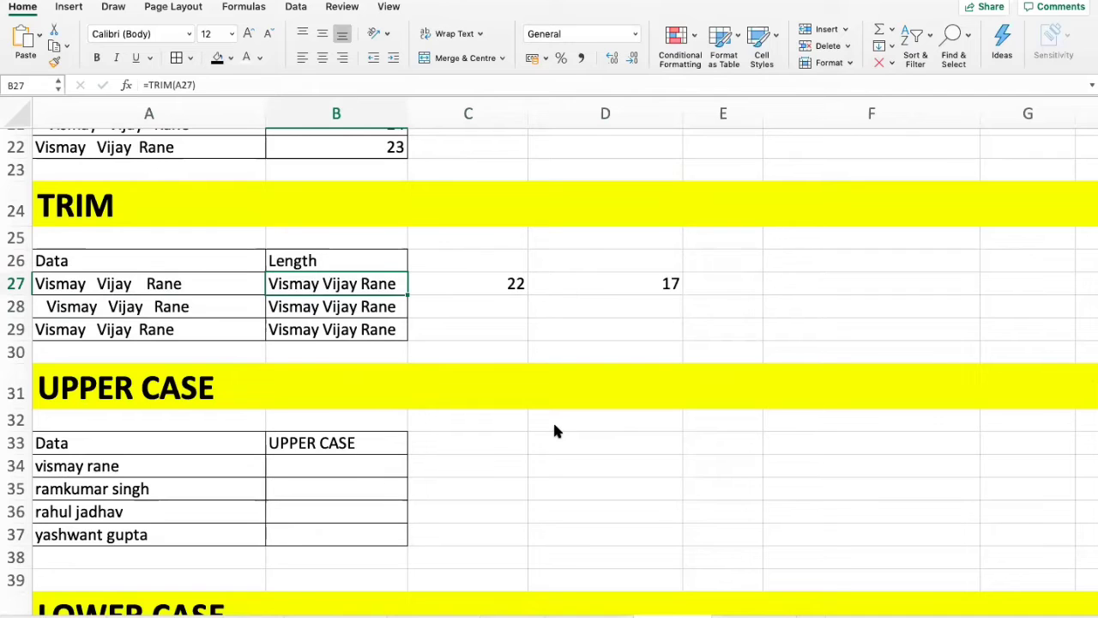
Re-enter =LEN(B27) in cell D27 and select that cell again.
{"action": "key", "text": "Right"}
{"action": "key", "text": "Right"}
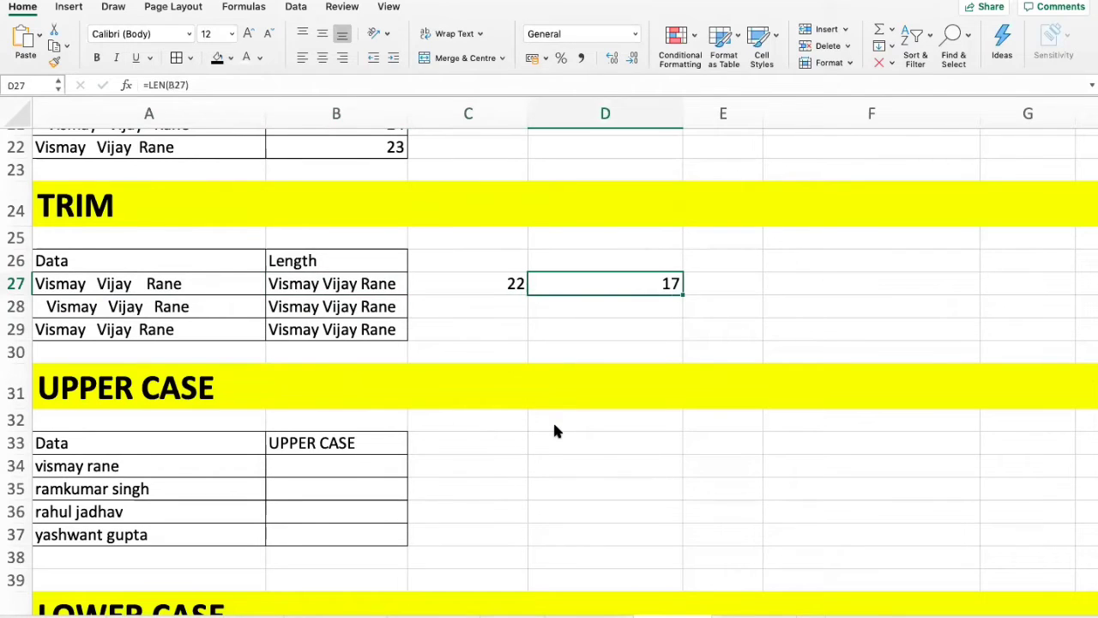
{"action": "type", "text": "=LEN("}
{"action": "key", "text": "Left"}
{"action": "key", "text": "Left"}
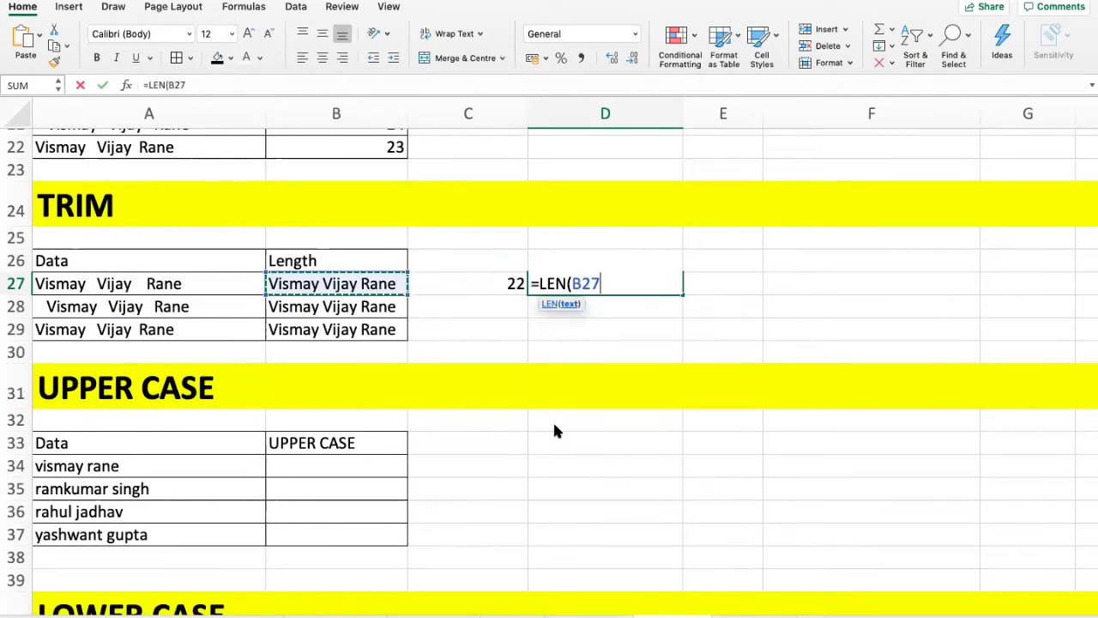
{"action": "type", "text": ")"}
{"action": "key", "text": "Return"}
{"action": "key", "text": "Up"}
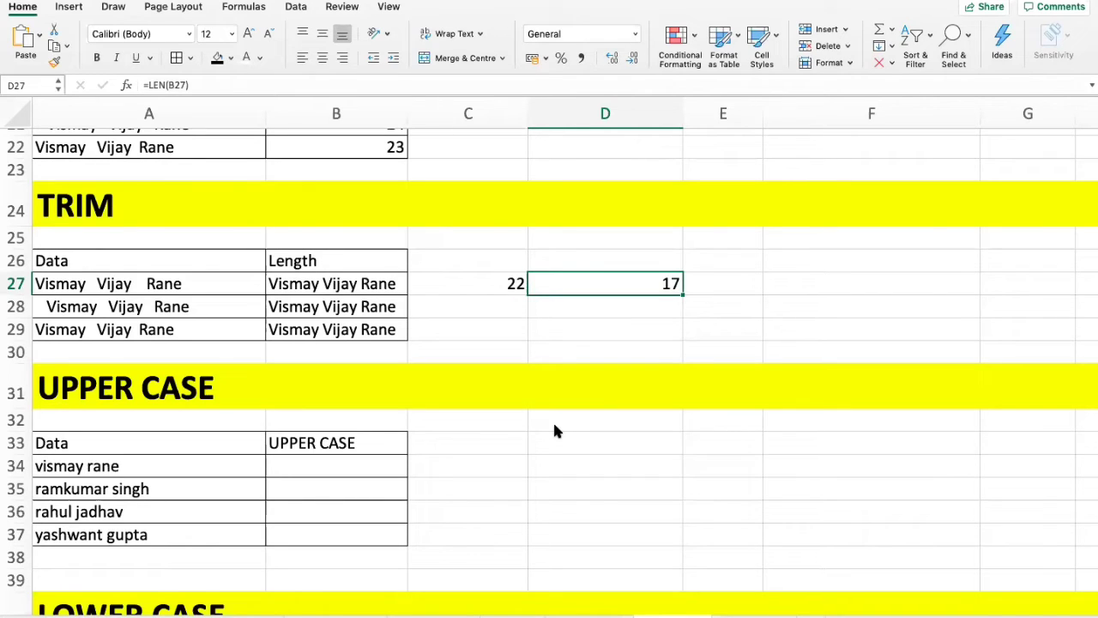
Compare the character counts in C27 and D27 with their source names in A27 and B27.
{"action": "key", "text": "shift+Left"}
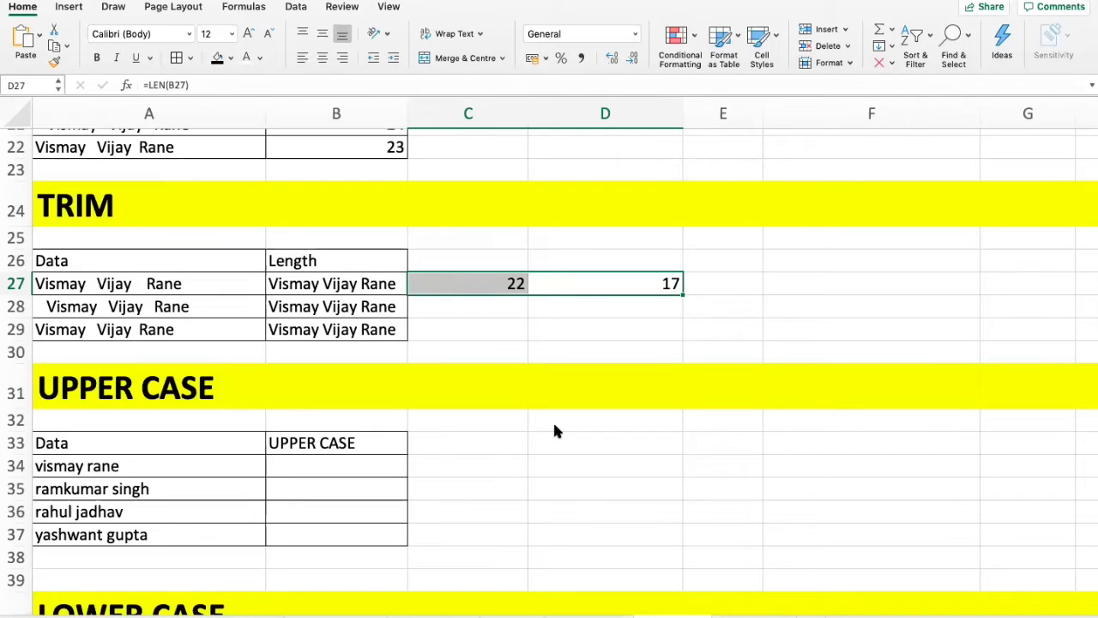
{"action": "key", "text": "Left"}
{"action": "key", "text": "Left"}
{"action": "key", "text": "Left"}
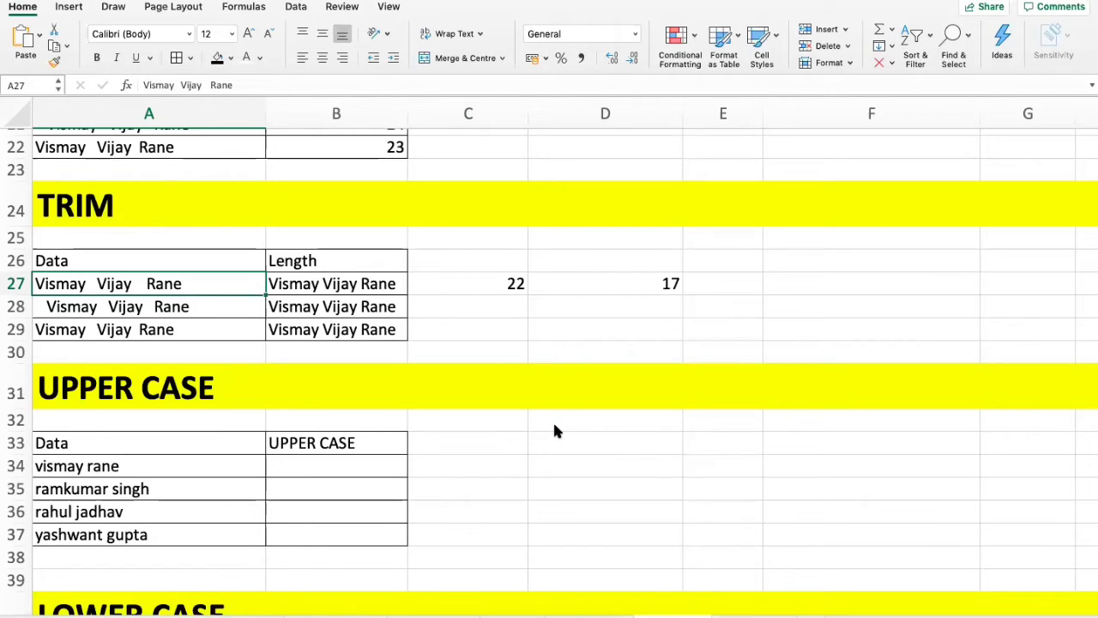
{"action": "key", "text": "Right"}
{"action": "key", "text": "Right"}
{"action": "key", "text": "Right"}
{"action": "key", "text": "Left"}
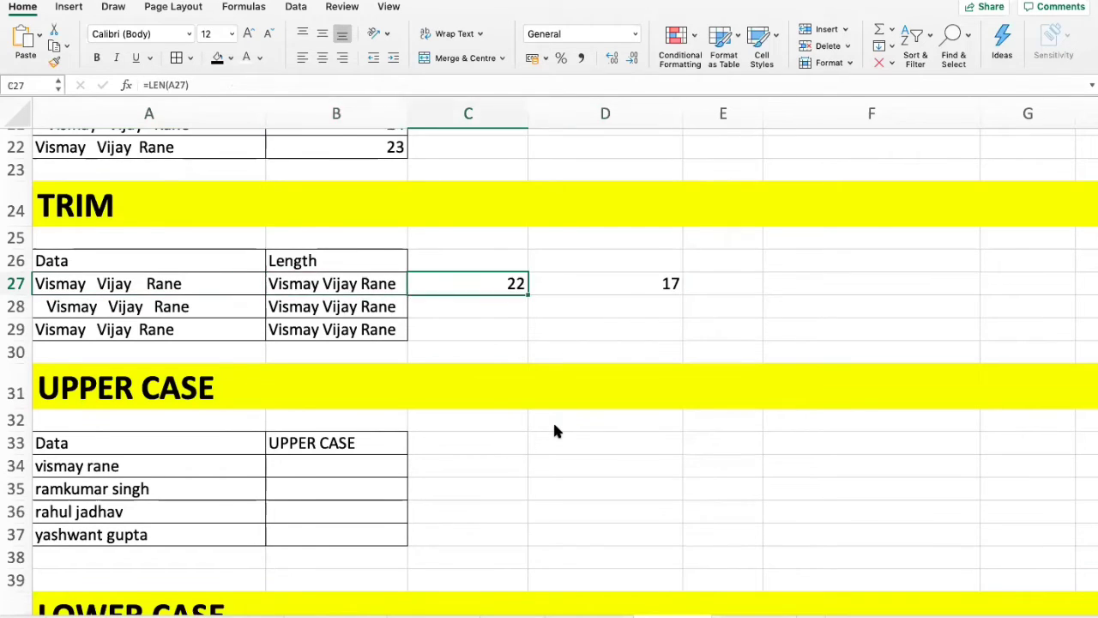
{"action": "key", "text": "Left"}
{"action": "key", "text": "Left"}
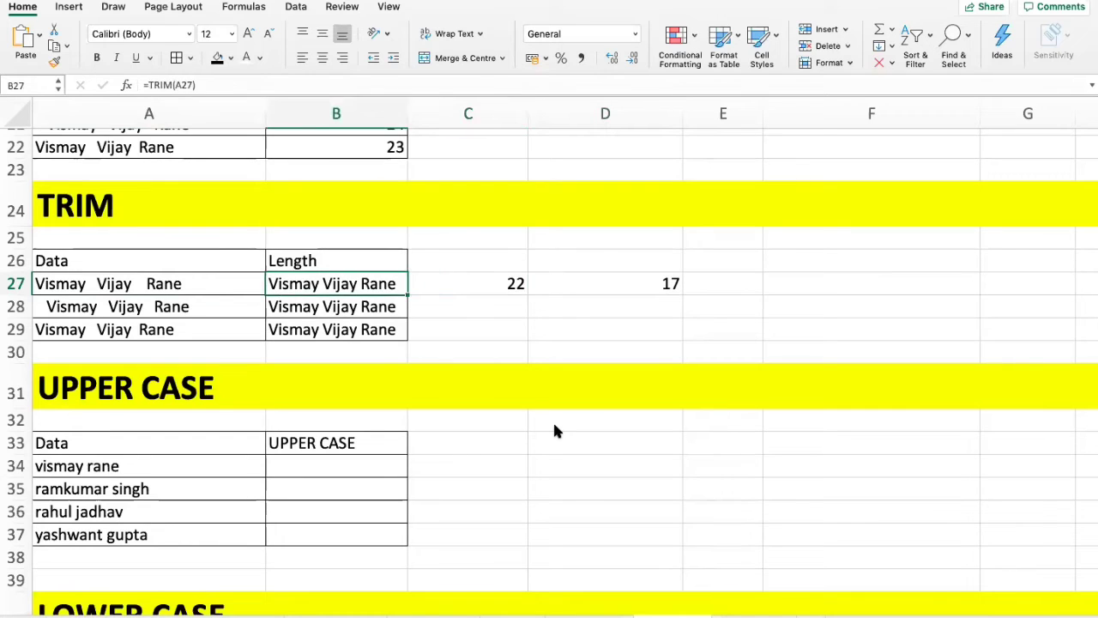
{"action": "key", "text": "Right"}
{"action": "key", "text": "Right"}
{"action": "key", "text": "Right"}
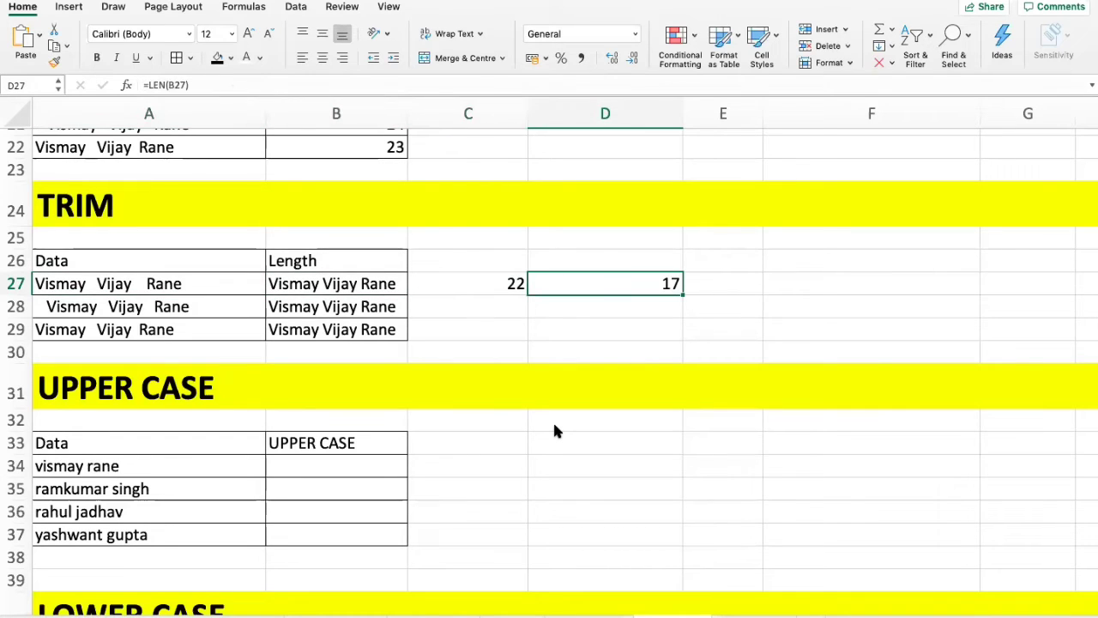
{"action": "key", "text": "Left"}
{"action": "key", "text": "Left"}
{"action": "key", "text": "Left"}
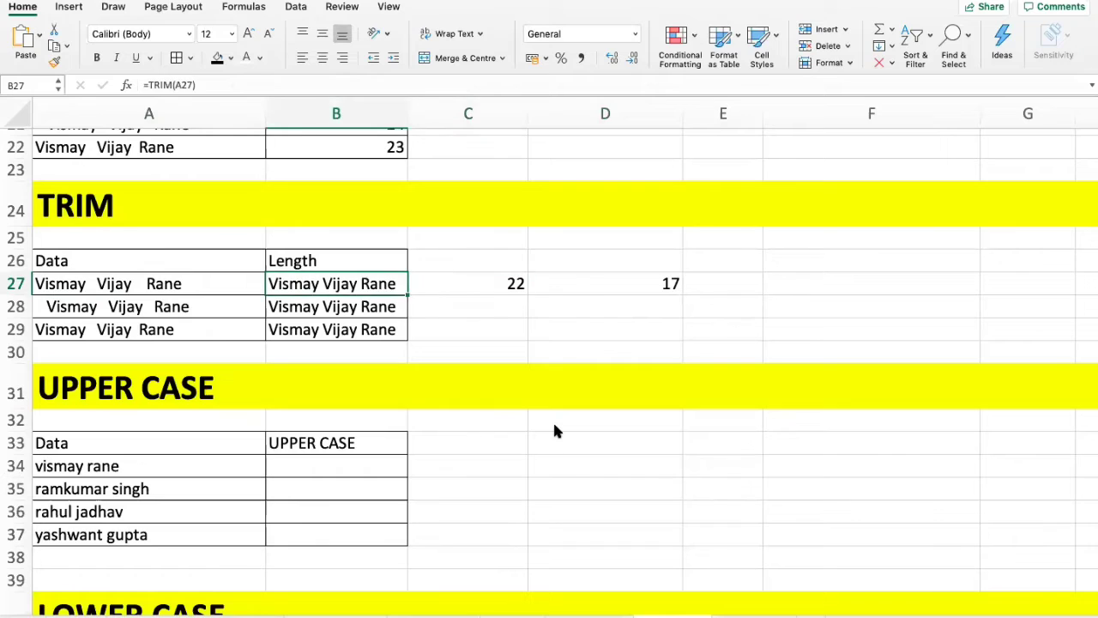
{"action": "key", "text": "Right"}
{"action": "key", "text": "Right"}
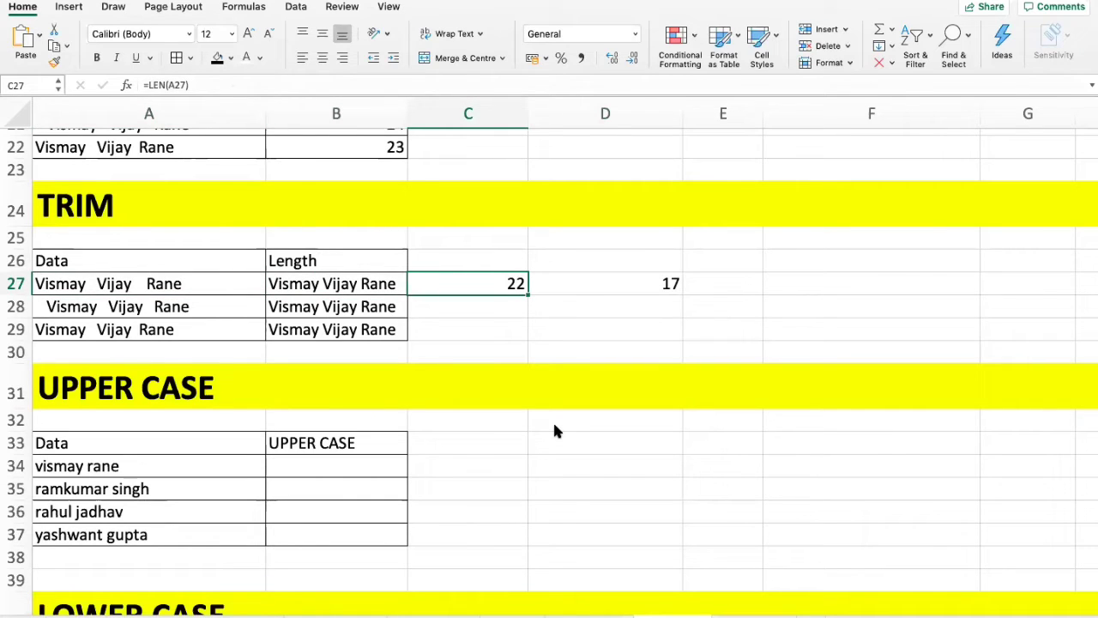
{"action": "key", "text": "Right"}
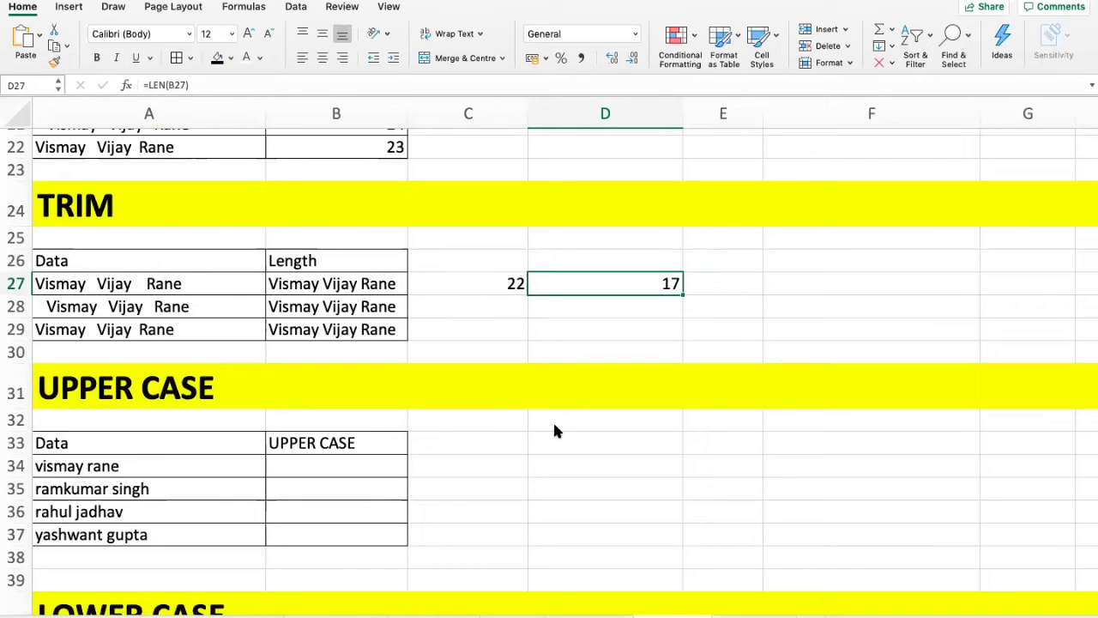
Examine the UPPER CASE table and select its lowercase names in A34:A37.
{"action": "scroll", "coordinate": [450, 429], "scroll_direction": "down", "scroll_amount": 2}
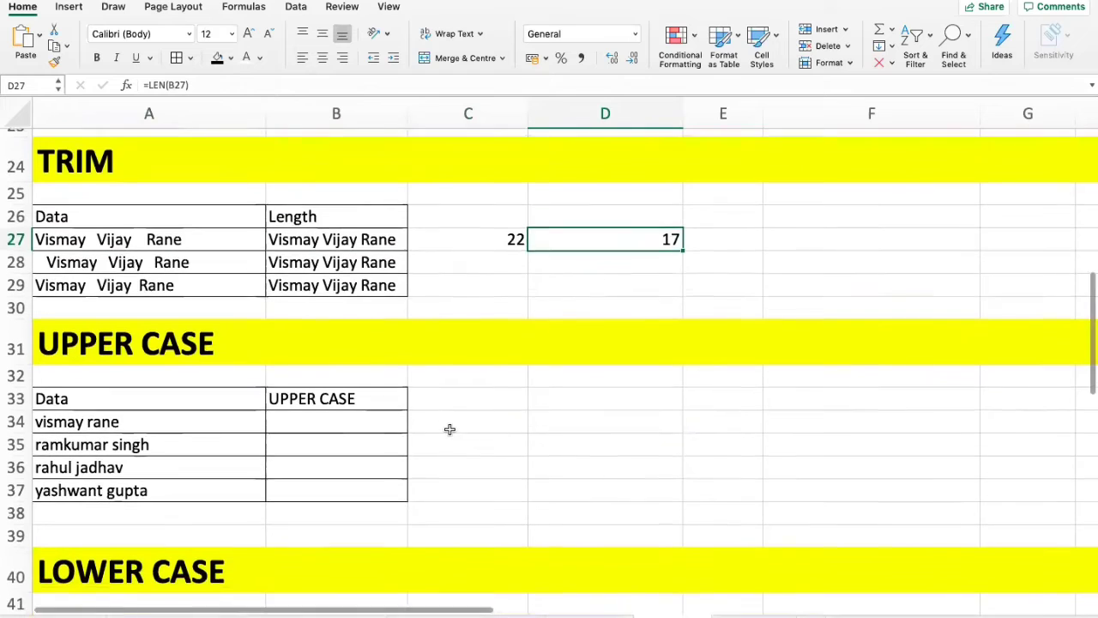
{"action": "scroll", "coordinate": [449, 429], "scroll_direction": "down", "scroll_amount": 2}
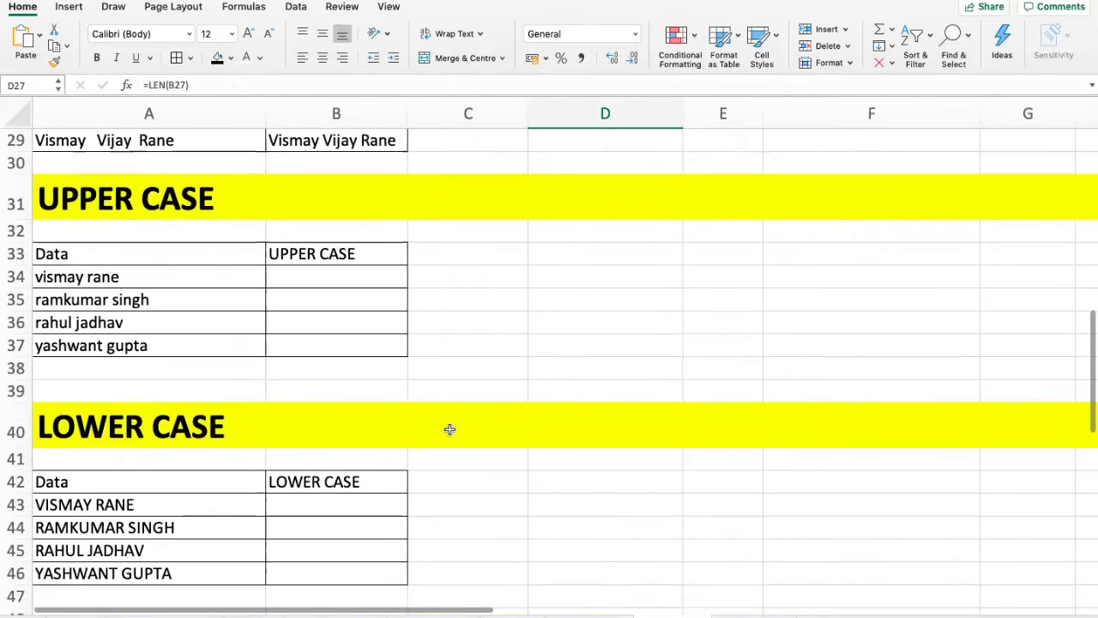
{"action": "left_click_drag", "start_coordinate": [236, 277], "coordinate": [195, 340]}
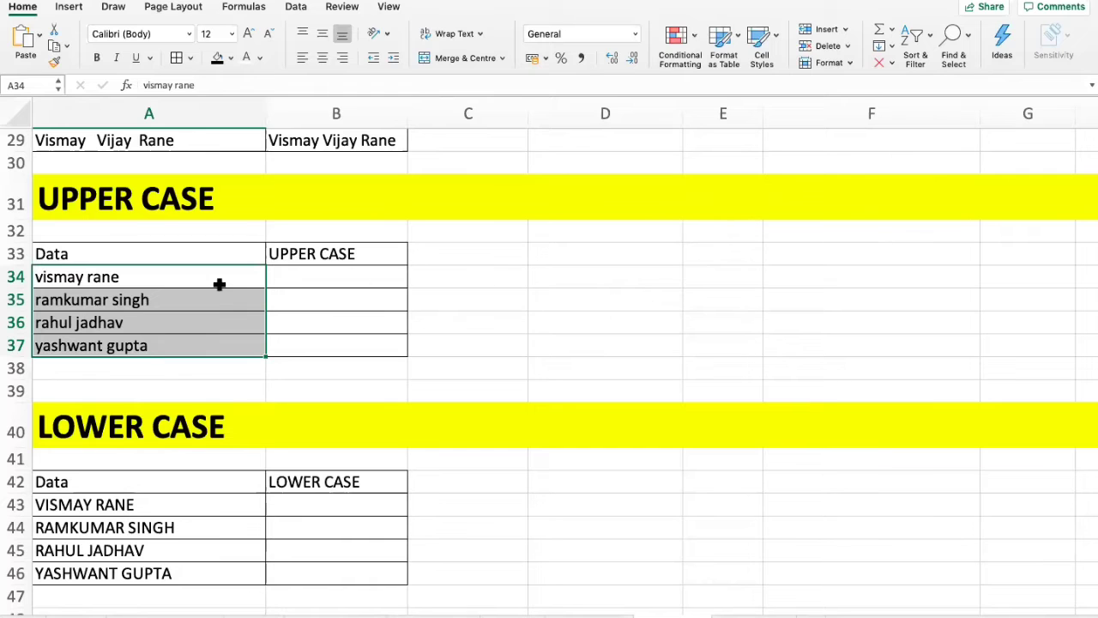
{"action": "scroll", "coordinate": [221, 284], "scroll_direction": "up", "scroll_amount": 3}
{"action": "scroll", "coordinate": [220, 284], "scroll_direction": "up", "scroll_amount": 1}
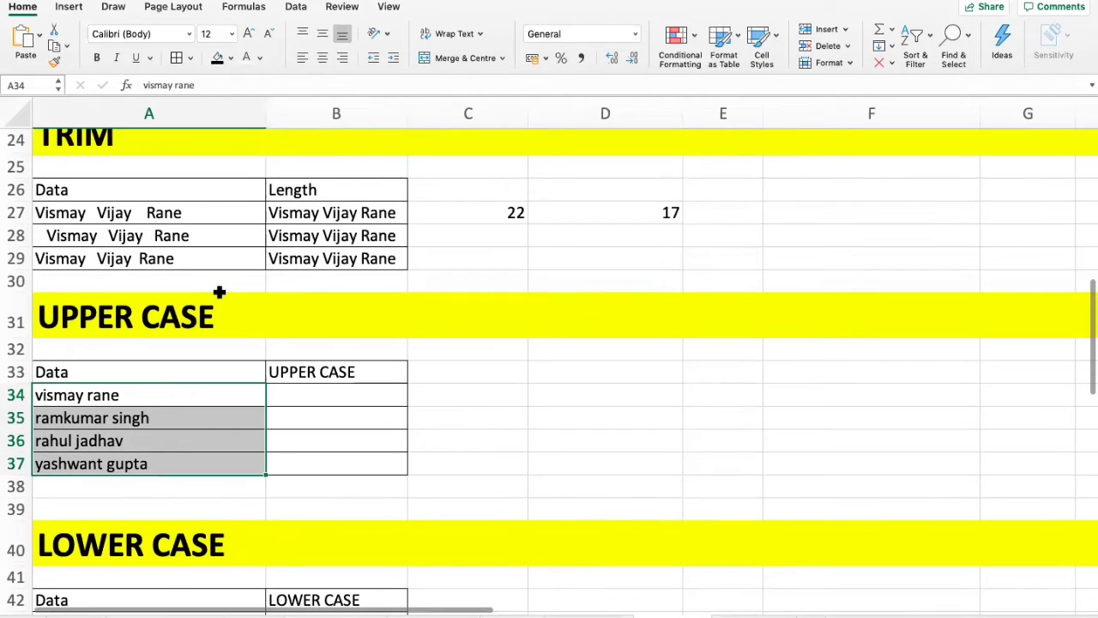
Review the character counts before and after trimming in C27:D27 of the TRIM section.
{"action": "left_click", "coordinate": [230, 254]}
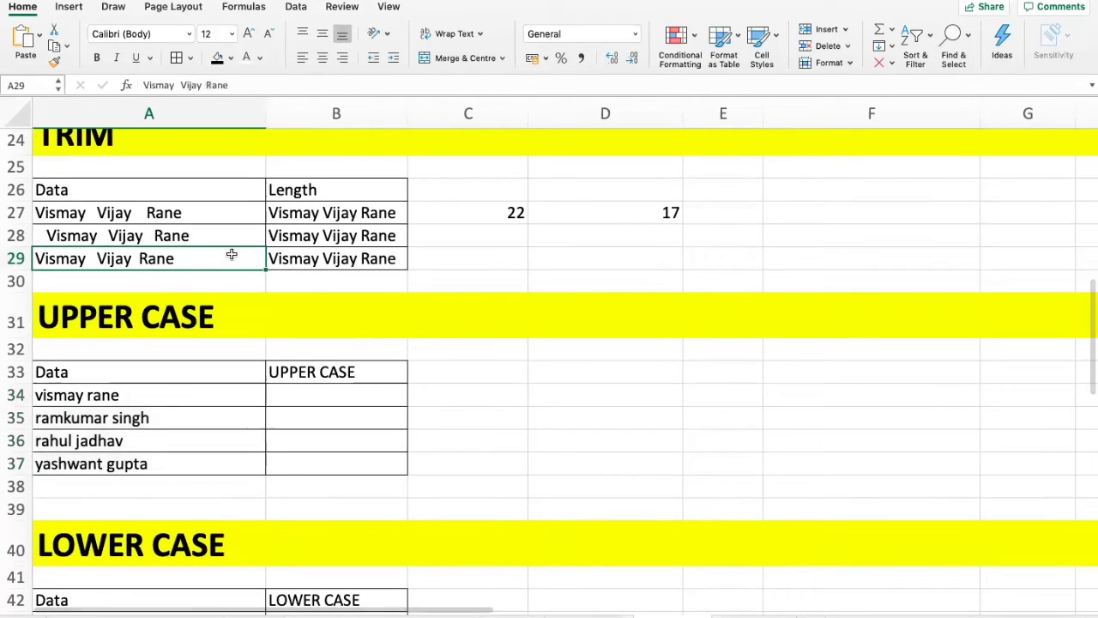
{"action": "left_click", "coordinate": [492, 220]}
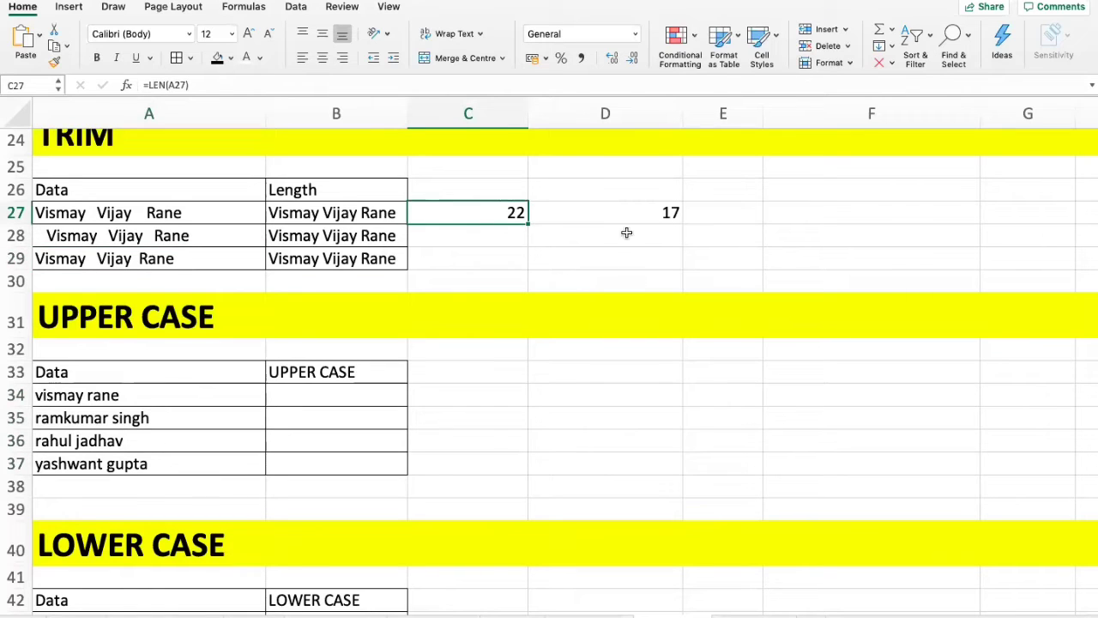
{"action": "left_click_drag", "start_coordinate": [637, 223], "coordinate": [515, 212]}
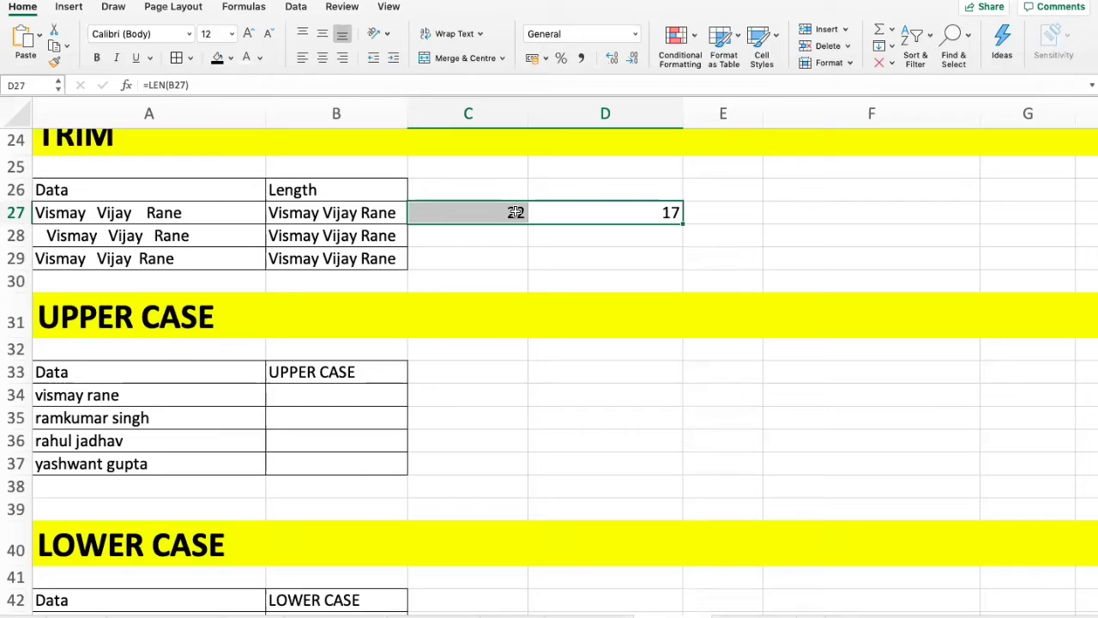
Enter =UPPER(A34) in cell B34 of the UPPER CASE table and keep the formula cell selected.
{"action": "scroll", "coordinate": [249, 375], "scroll_direction": "down", "scroll_amount": 5}
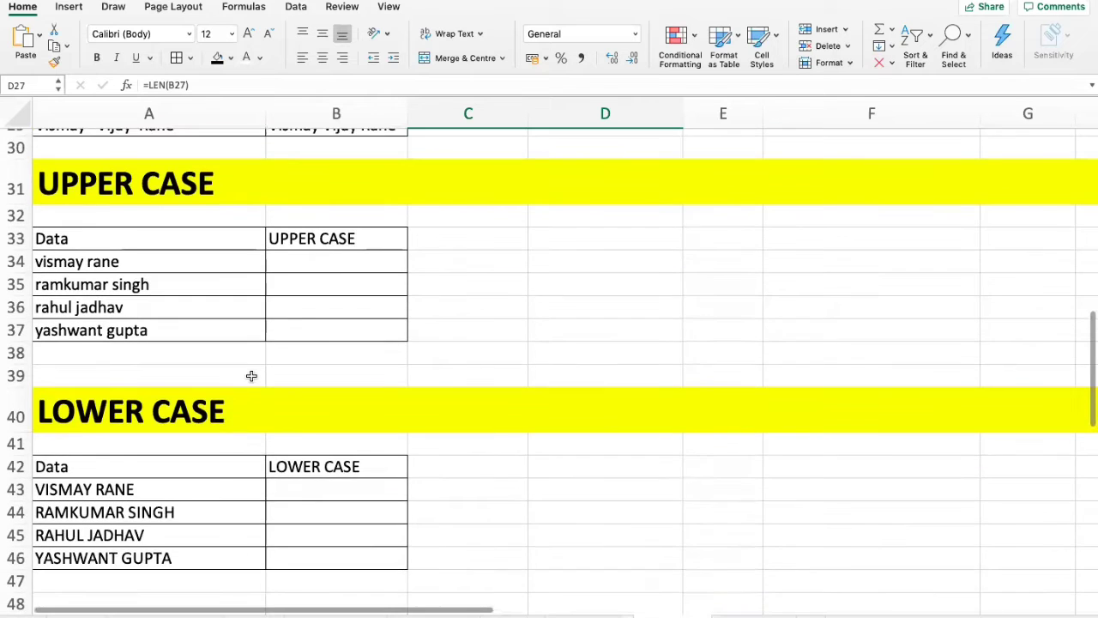
{"action": "left_click_drag", "start_coordinate": [196, 248], "coordinate": [189, 317]}
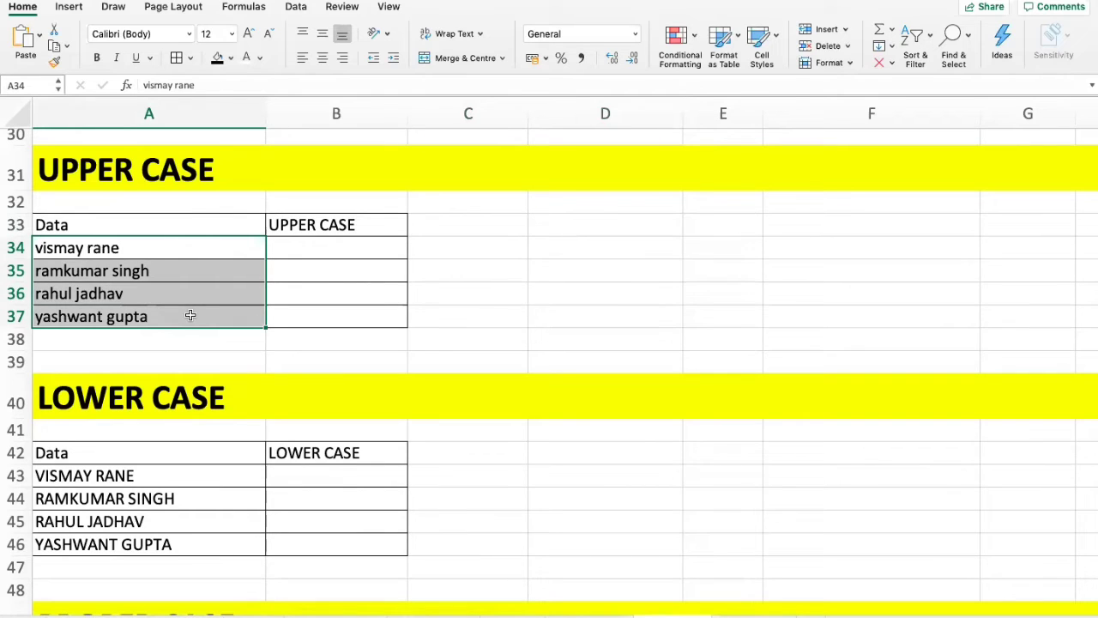
{"action": "key", "text": "Right"}
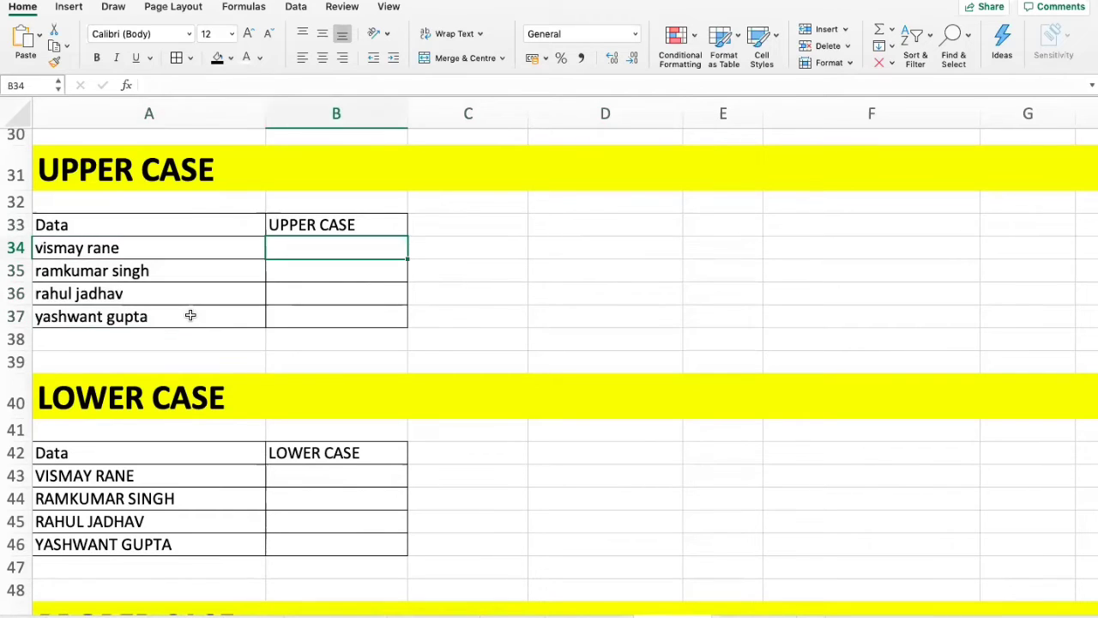
{"action": "type", "text": "=UP"}
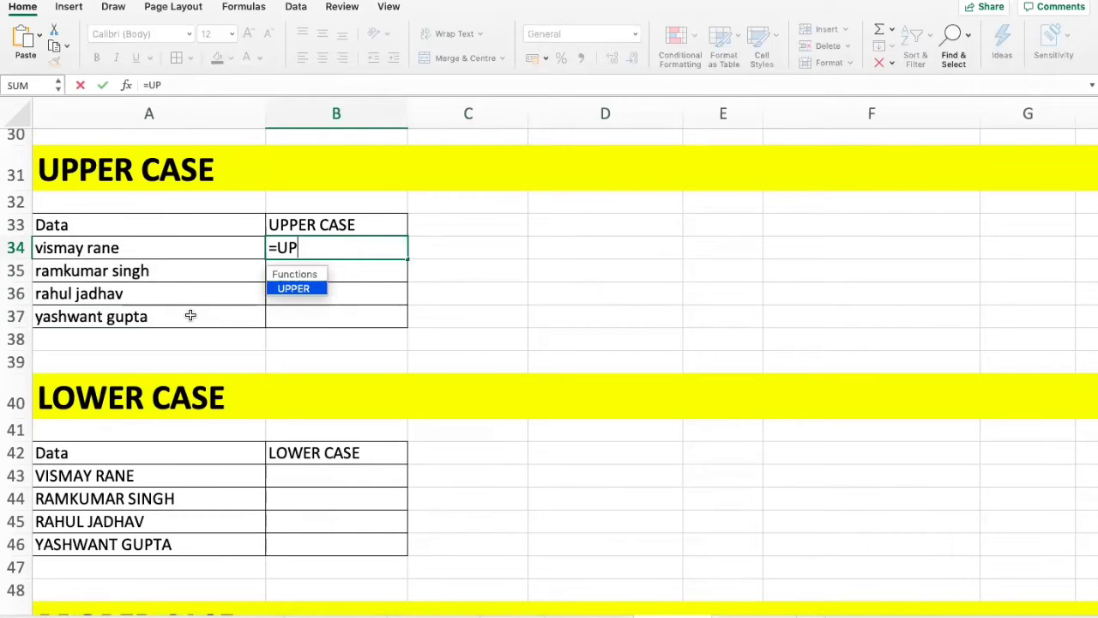
{"action": "type", "text": "PER("}
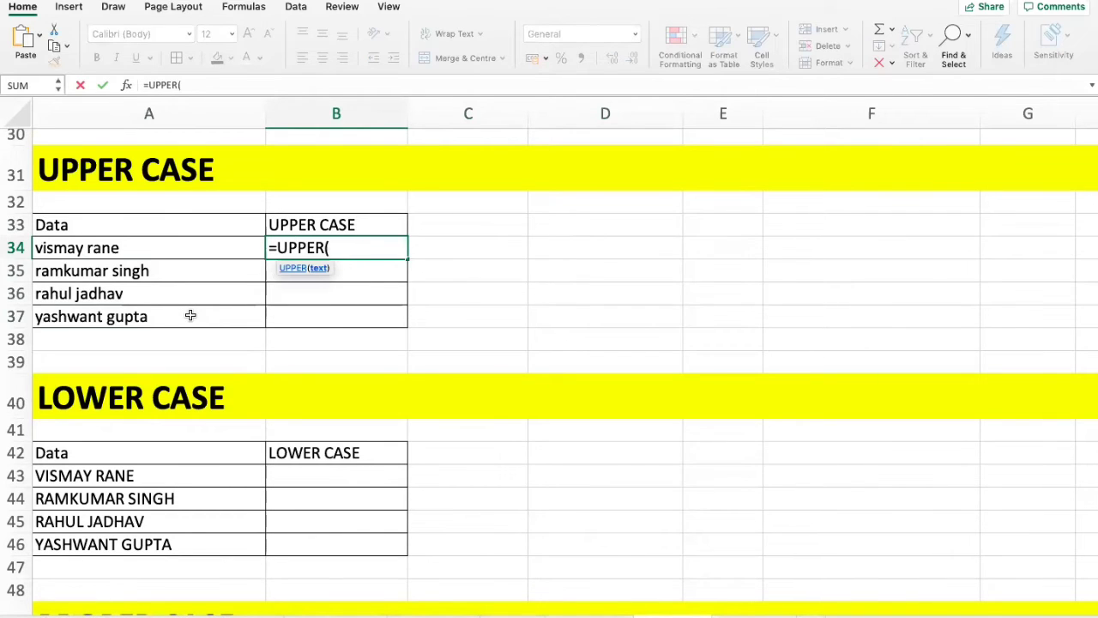
{"action": "key", "text": "Left"}
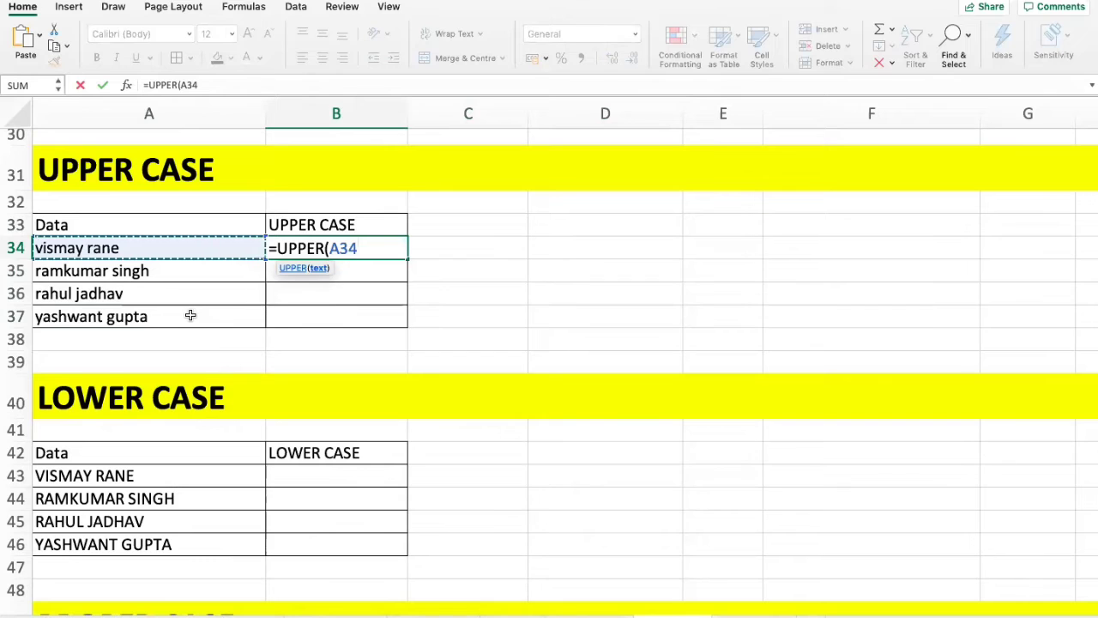
{"action": "type", "text": ")"}
{"action": "key", "text": "Return"}
{"action": "key", "text": "Up"}
{"action": "key", "text": "Left"}
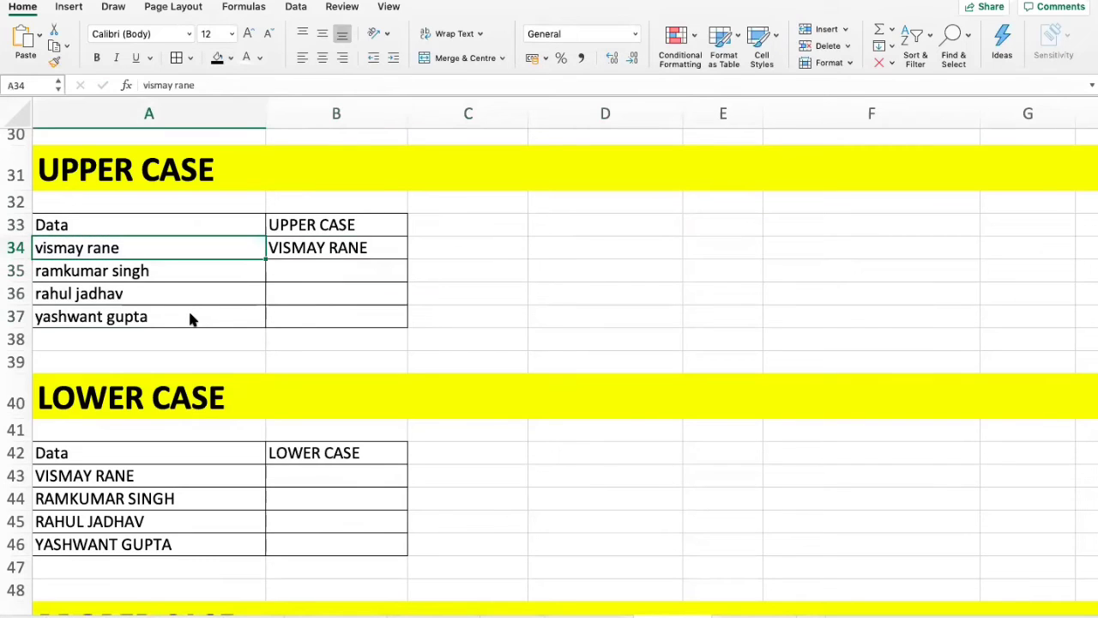
{"action": "key", "text": "Right"}
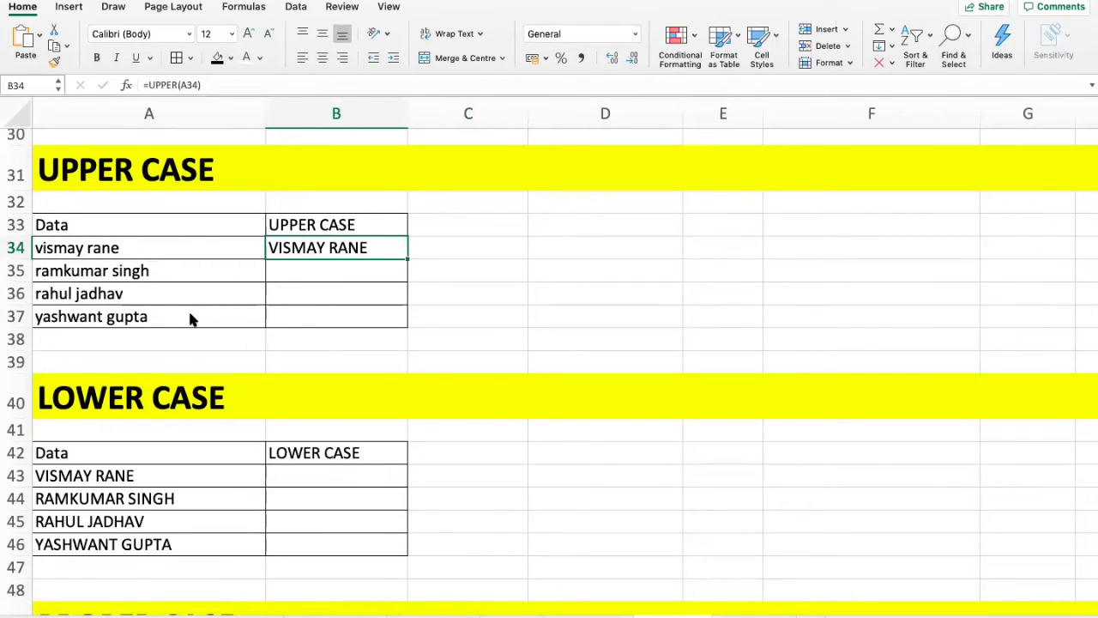
Copy the UPPER formula from B34 down through B37.
{"action": "key", "text": "super+c"}
{"action": "key", "text": "shift+Down"}
{"action": "key", "text": "shift+Down"}
{"action": "key", "text": "shift+Down"}
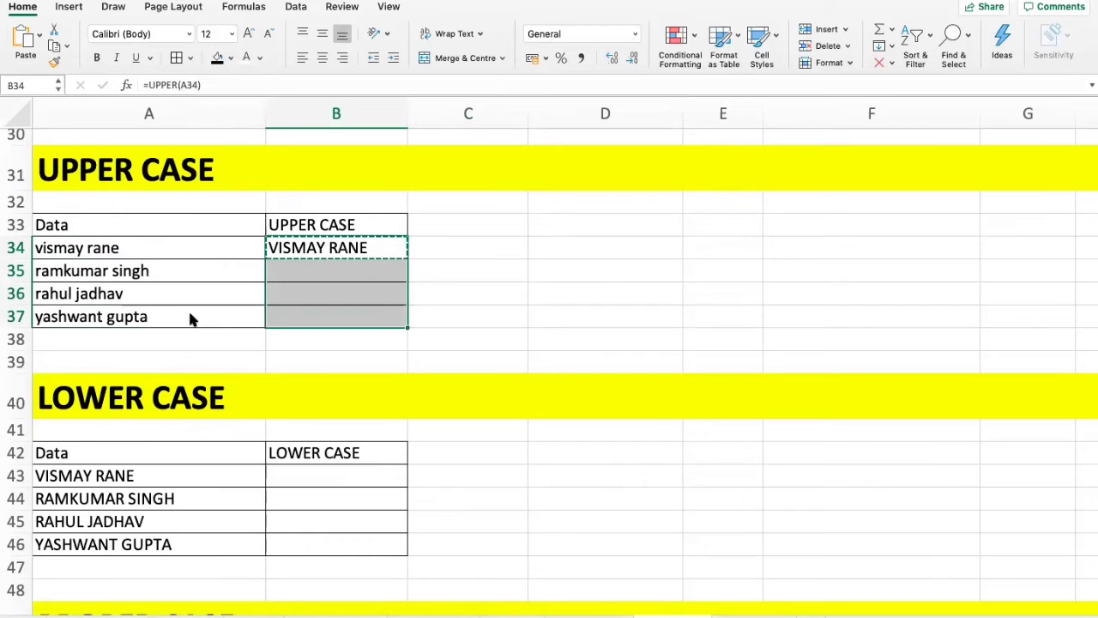
{"action": "key", "text": "super+v"}
Go through the capitalised names in A43:A46 of the LOWER CASE table.
{"action": "key", "text": "Down"}
{"action": "key", "text": "Down"}
{"action": "key", "text": "Down"}
{"action": "key", "text": "Down"}
{"action": "key", "text": "Down"}
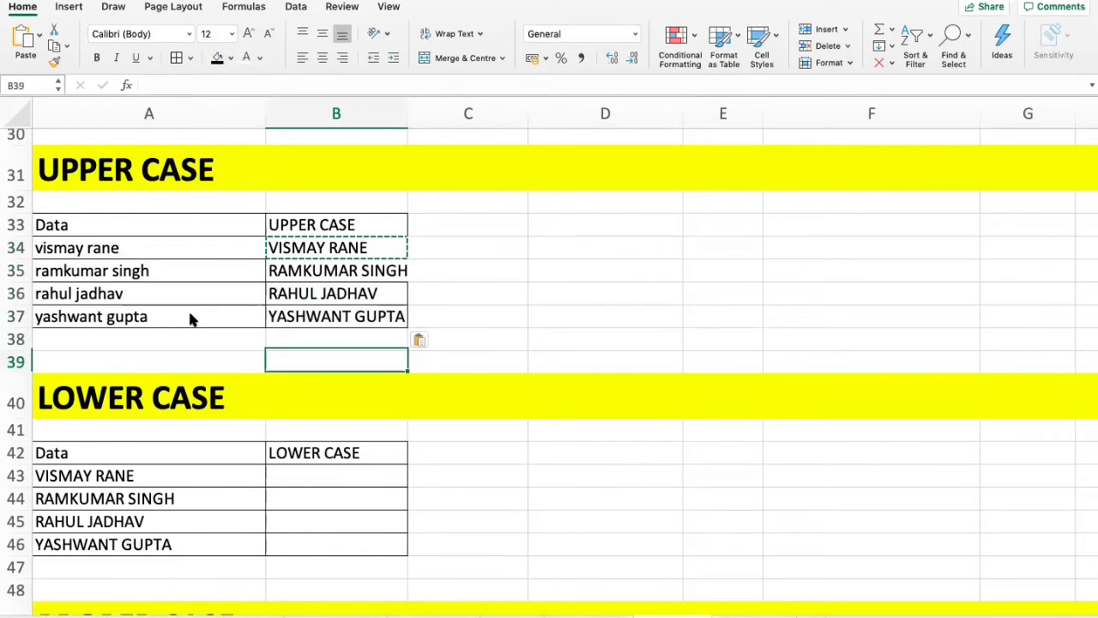
{"action": "key", "text": "Down"}
{"action": "key", "text": "Down"}
{"action": "key", "text": "Down"}
{"action": "key", "text": "Down"}
{"action": "key", "text": "Left"}
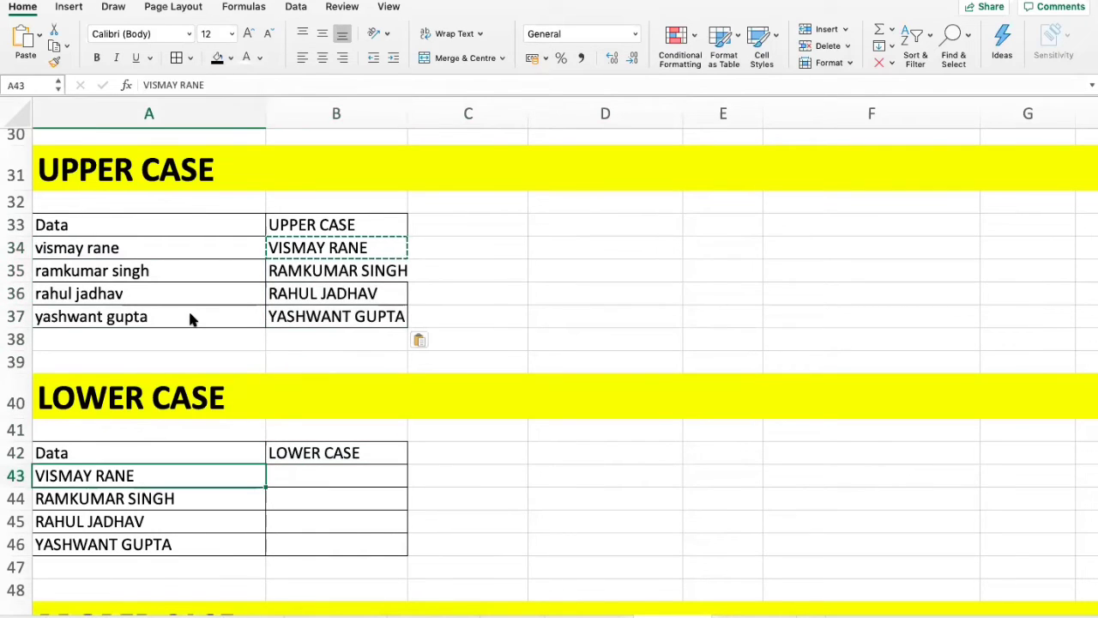
{"action": "key", "text": "Down"}
{"action": "key", "text": "Down"}
{"action": "key", "text": "Down"}
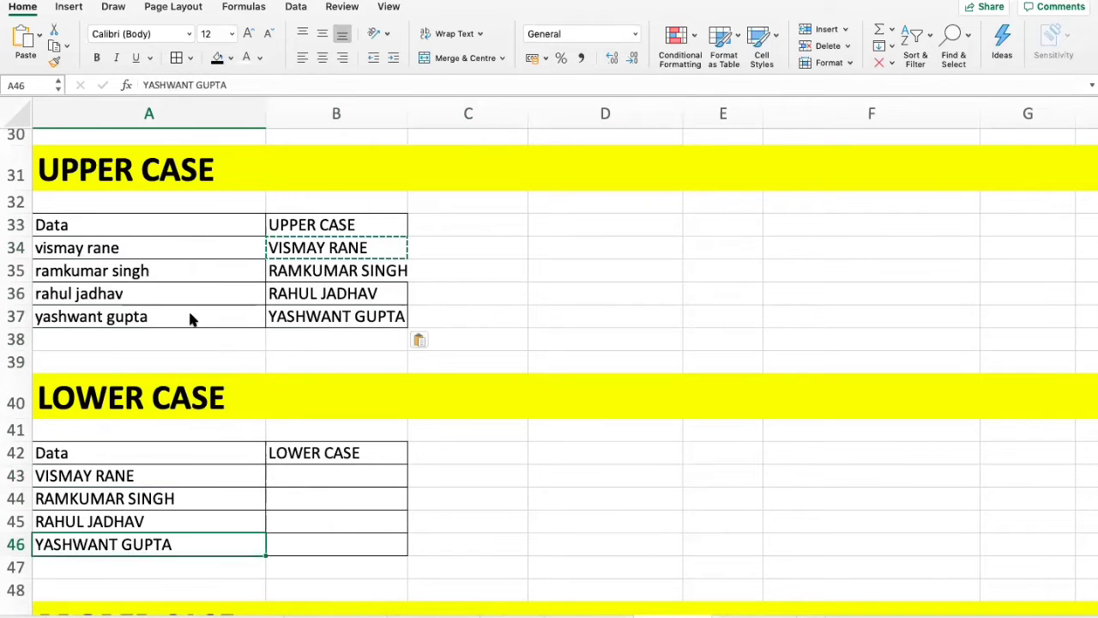
{"action": "key", "text": "Up"}
{"action": "key", "text": "Up"}
{"action": "key", "text": "Up"}
Enter =LOWER(A43) in cell B43 of the LOWER CASE table.
{"action": "key", "text": "Right"}
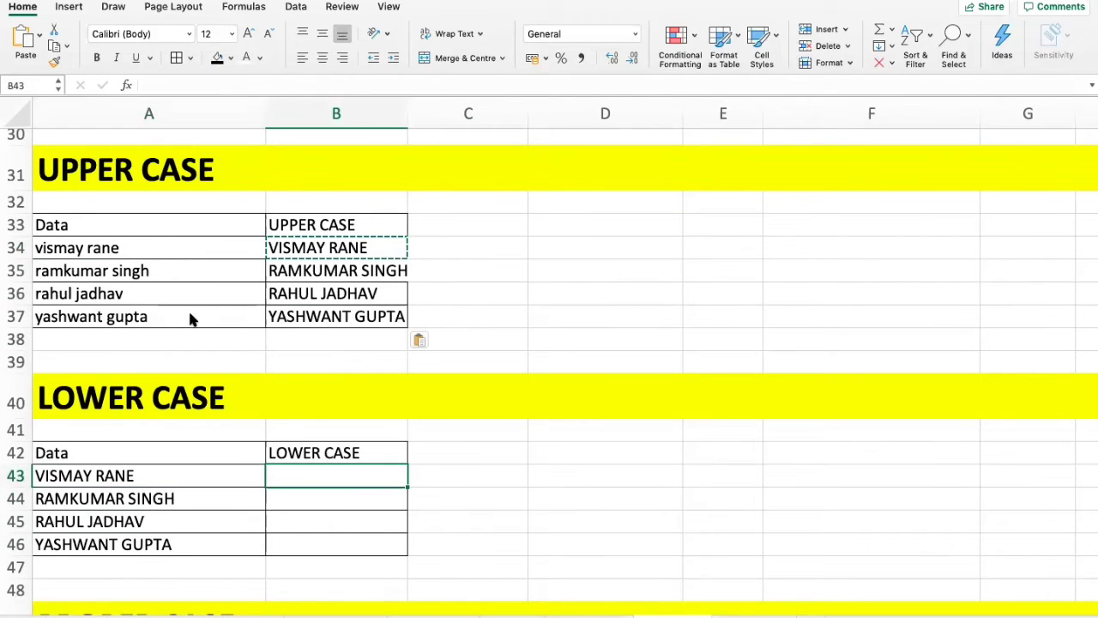
{"action": "type", "text": "=LO"}
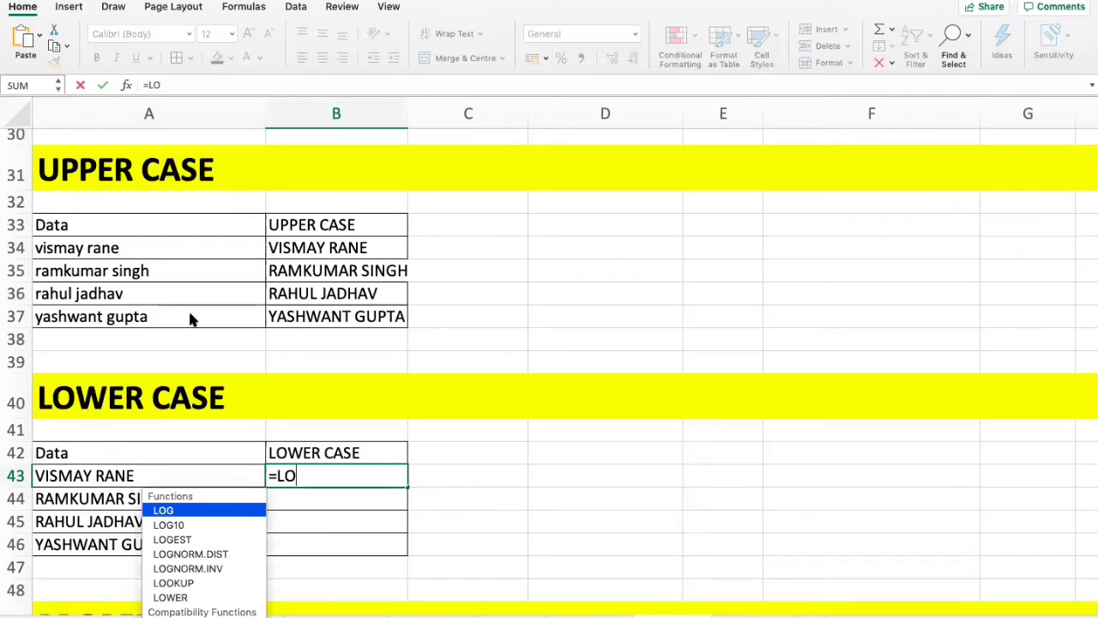
{"action": "type", "text": "WER("}
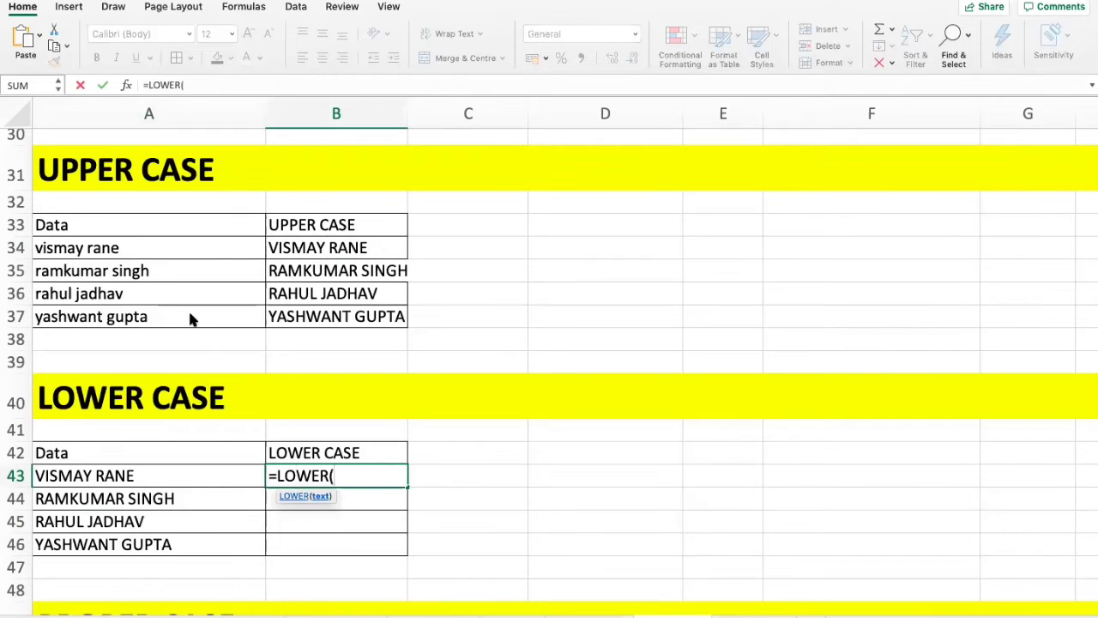
{"action": "key", "text": "shift+Left"}
{"action": "key", "text": "Left"}
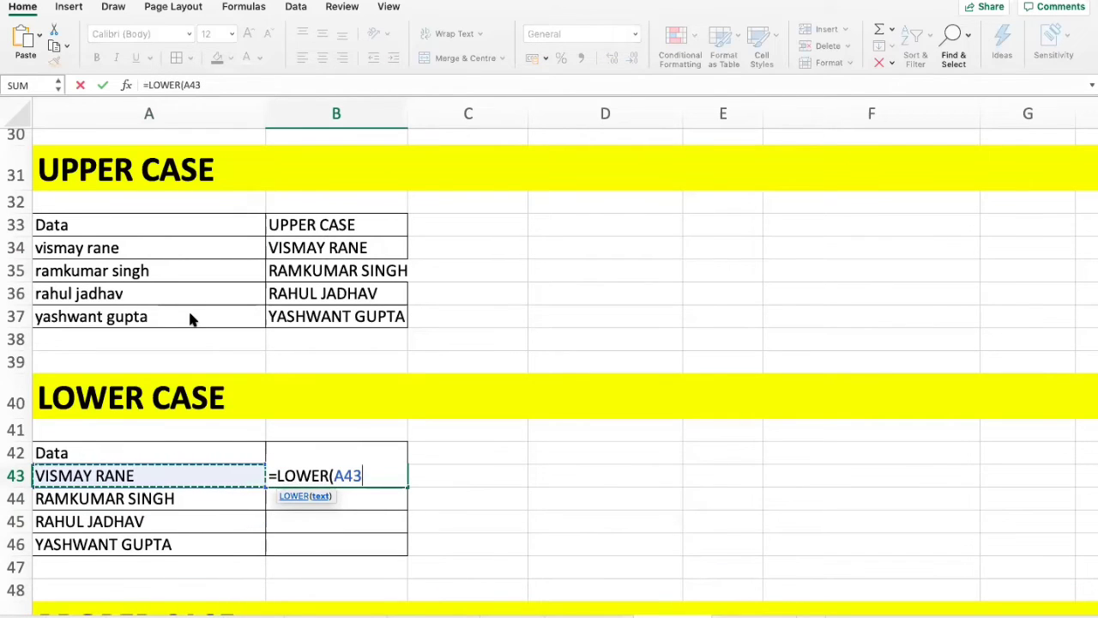
{"action": "type", "text": ")"}
{"action": "key", "text": "Return"}
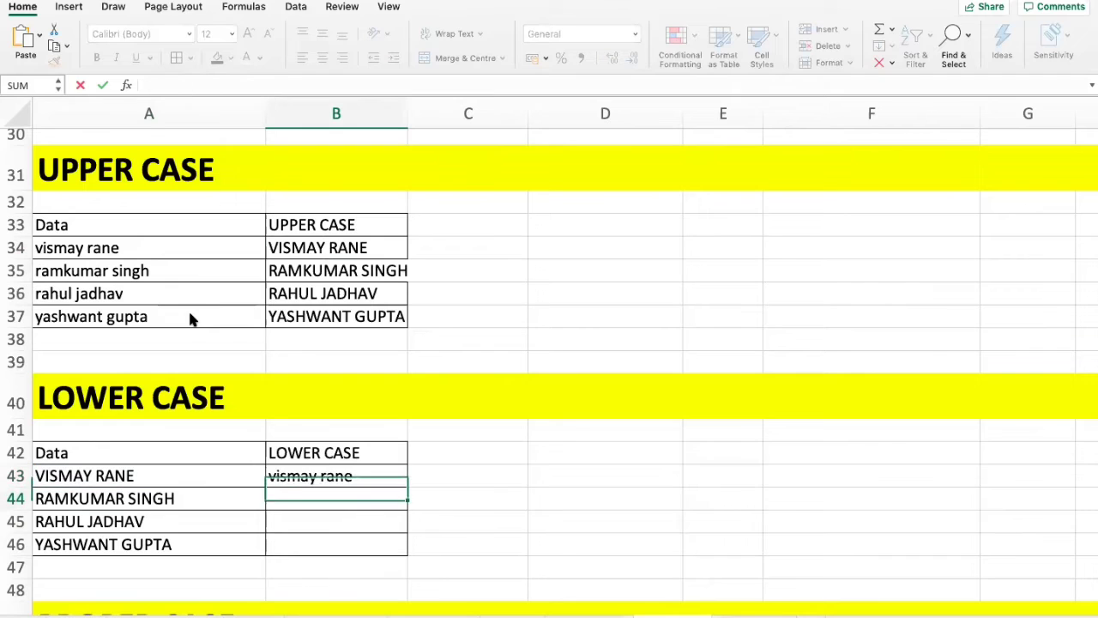
Copy the LOWER formula from B43 down through B46.
{"action": "key", "text": "Up"}
{"action": "key", "text": "super+c"}
{"action": "key", "text": "shift+Down"}
{"action": "key", "text": "shift+Down"}
{"action": "key", "text": "shift+Down"}
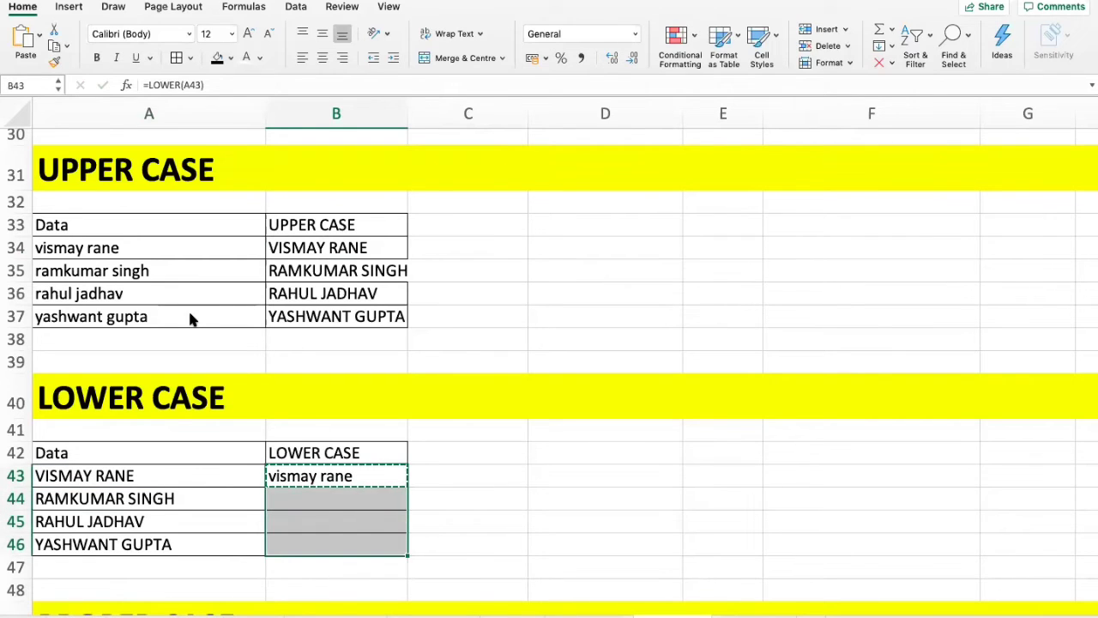
{"action": "key", "text": "super+v"}
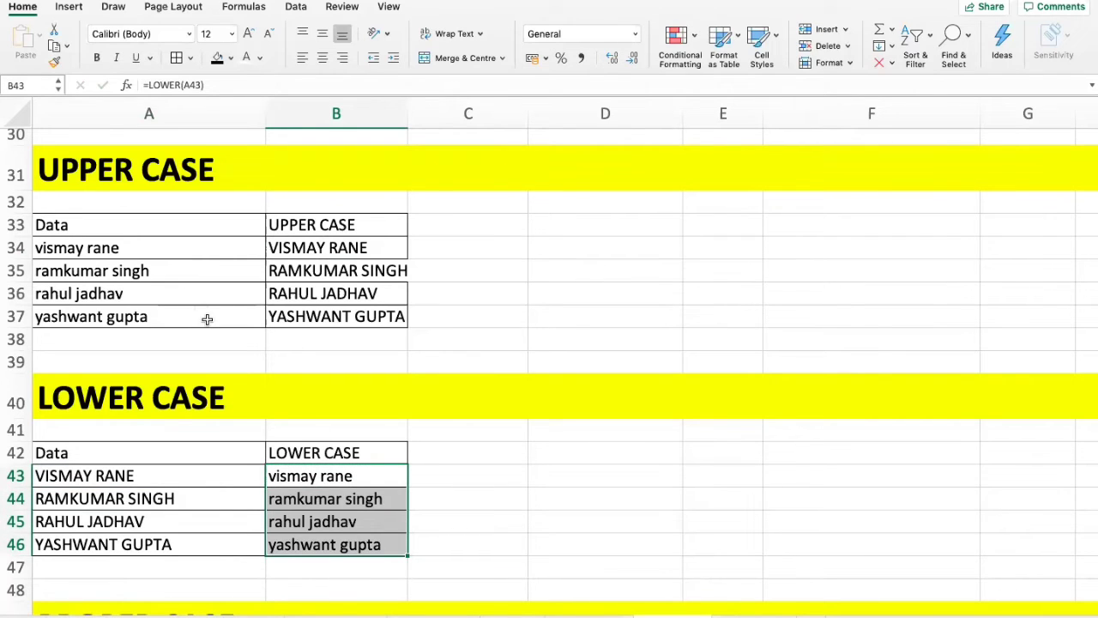
Enter =PROPER(A52) in cell B52 of the PROPER CASE table and select that cell again.
{"action": "scroll", "coordinate": [201, 320], "scroll_direction": "down", "scroll_amount": 3}
{"action": "scroll", "coordinate": [207, 319], "scroll_direction": "down", "scroll_amount": 1}
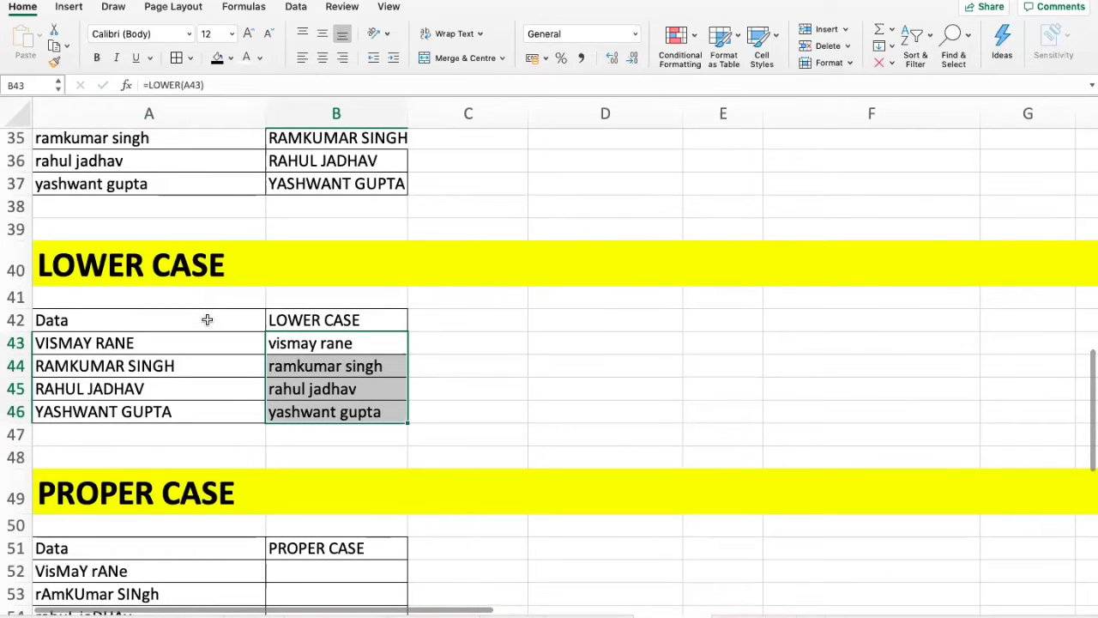
{"action": "scroll", "coordinate": [207, 319], "scroll_direction": "down", "scroll_amount": 3}
{"action": "scroll", "coordinate": [207, 319], "scroll_direction": "down", "scroll_amount": 2}
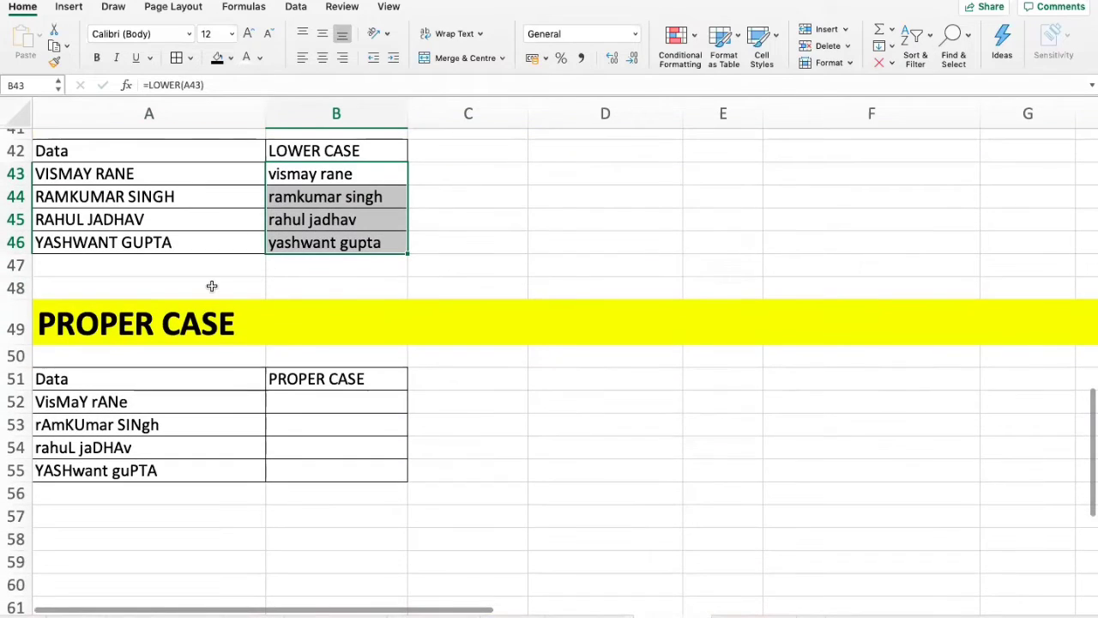
{"action": "left_click_drag", "start_coordinate": [124, 402], "coordinate": [159, 466]}
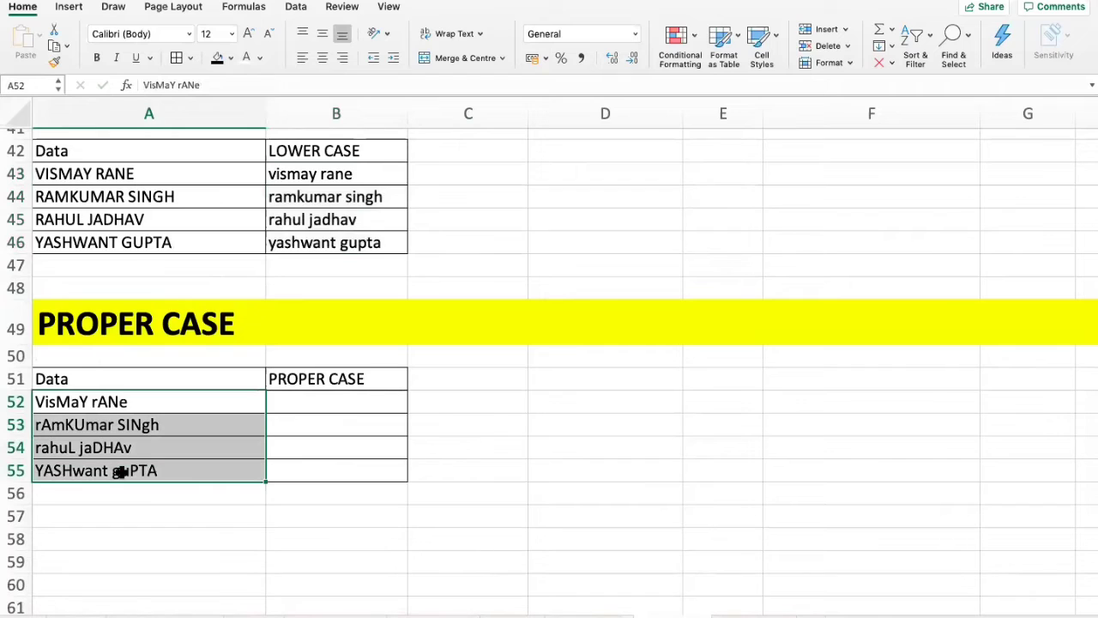
{"action": "left_click", "coordinate": [109, 401]}
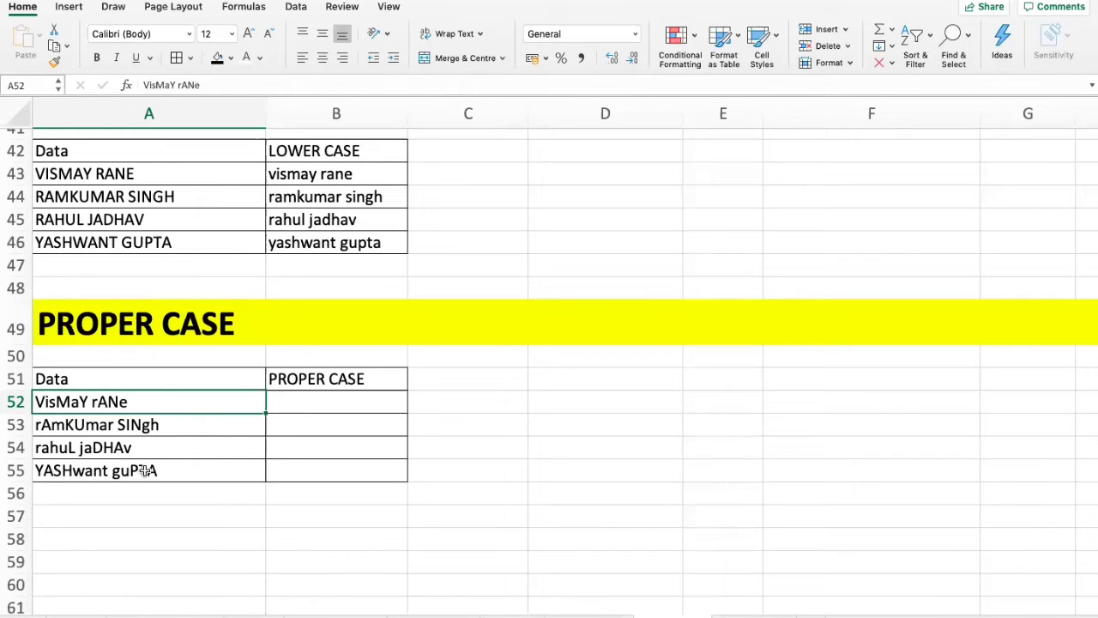
{"action": "left_click", "coordinate": [336, 409]}
{"action": "type", "text": "="}
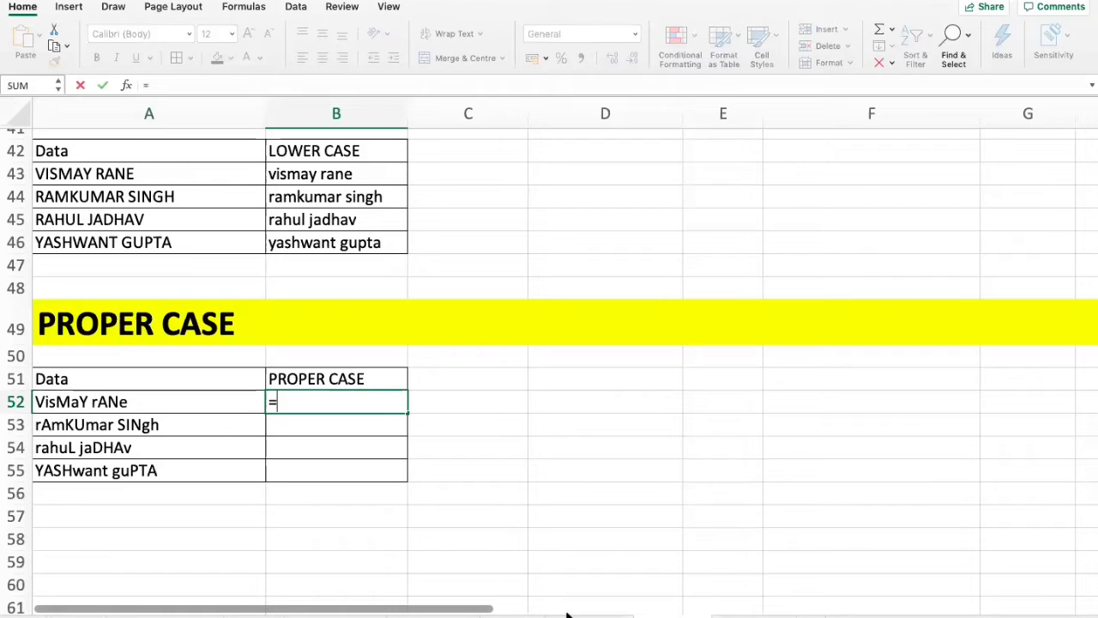
{"action": "type", "text": "PROPER("}
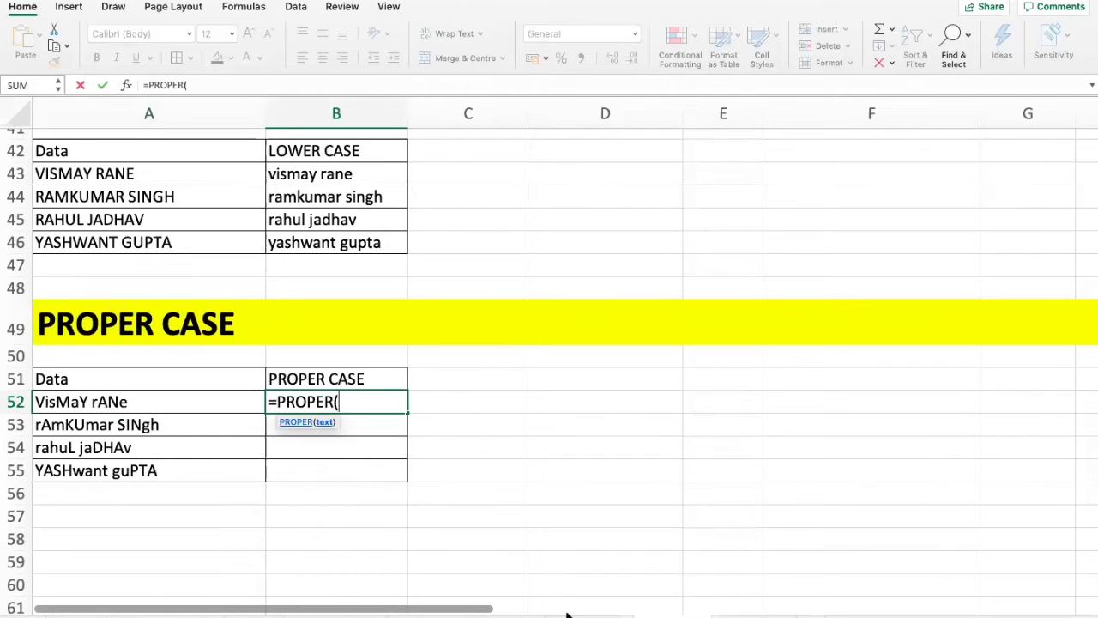
{"action": "key", "text": "Left"}
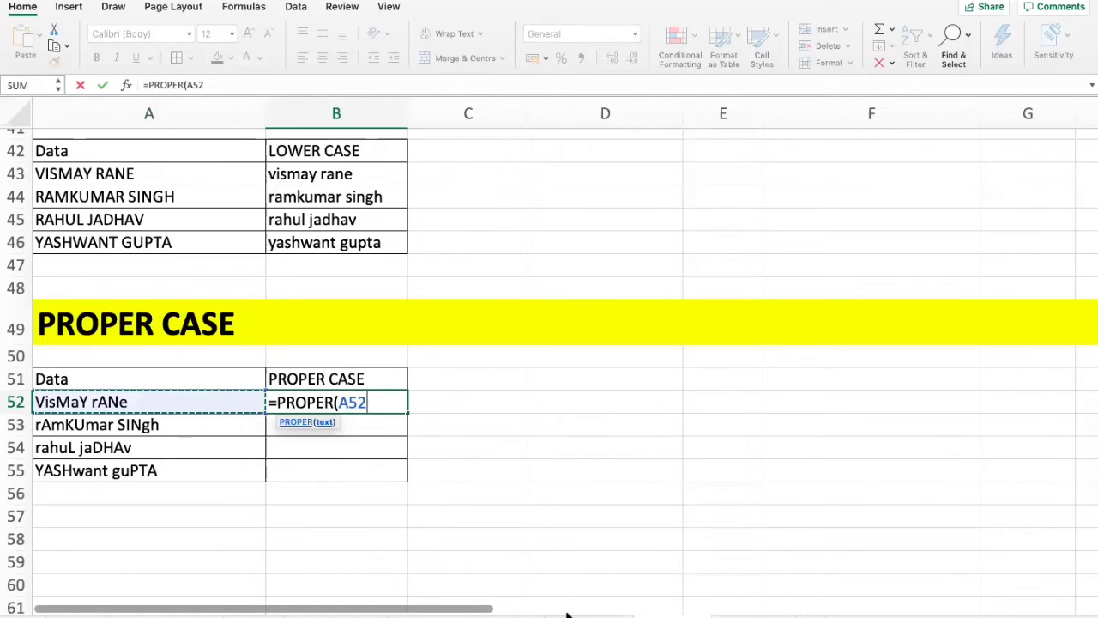
{"action": "type", "text": ")"}
{"action": "key", "text": "Return"}
{"action": "key", "text": "Up"}
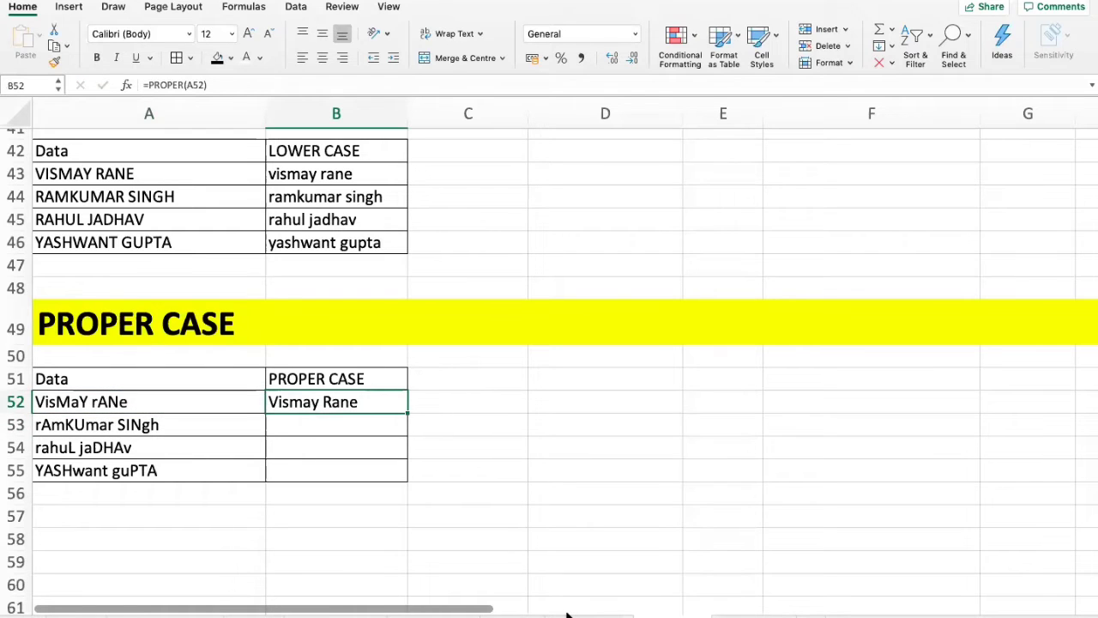
Copy the PROPER formula from B52 down through B55.
{"action": "key", "text": "super+c"}
{"action": "key", "text": "Down"}
{"action": "key", "text": "shift+Down"}
{"action": "key", "text": "shift+Down"}
{"action": "key", "text": "super+v"}
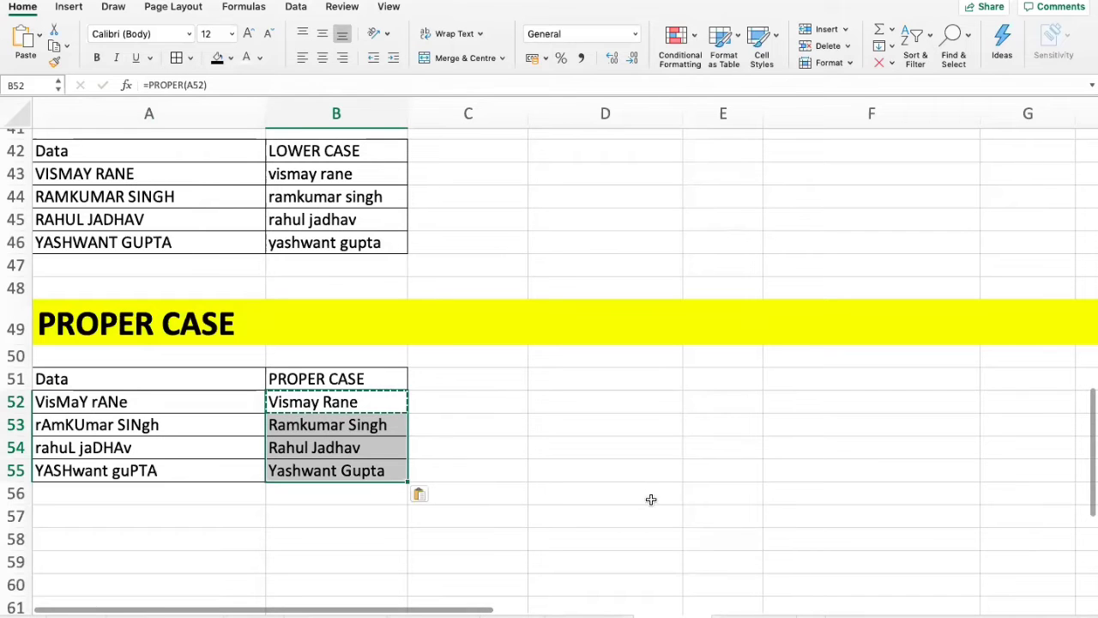
Review the COUNT example in row 13, going through cells B13 to F13 and the formula in G13.
{"action": "scroll", "coordinate": [630, 369], "scroll_direction": "up", "scroll_amount": 1}
{"action": "scroll", "coordinate": [631, 370], "scroll_direction": "up", "scroll_amount": 20}
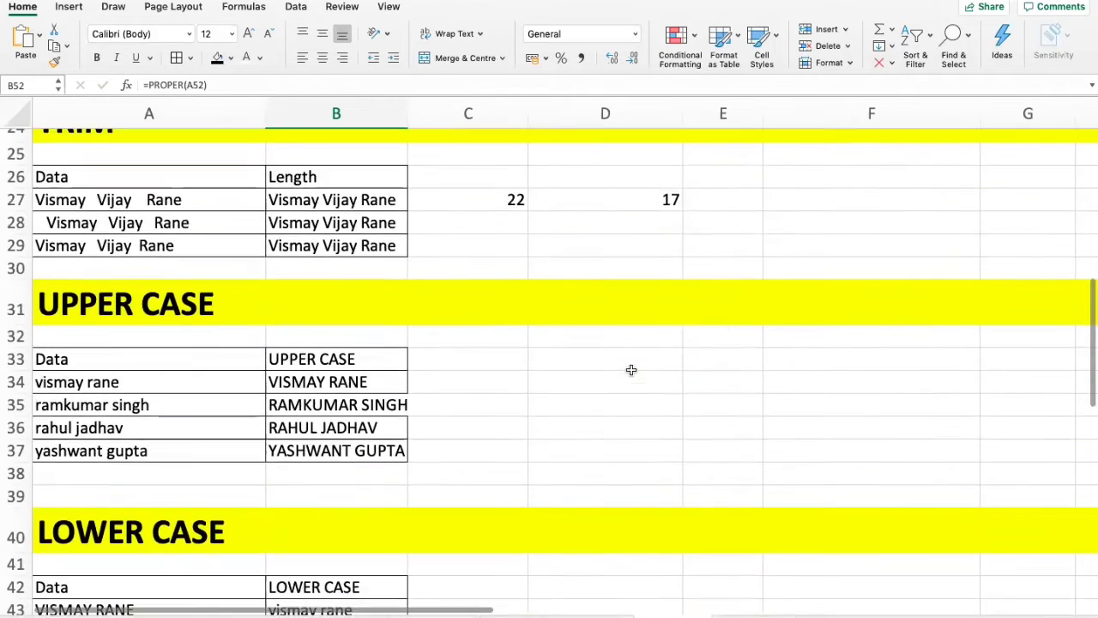
{"action": "scroll", "coordinate": [631, 370], "scroll_direction": "up", "scroll_amount": 6}
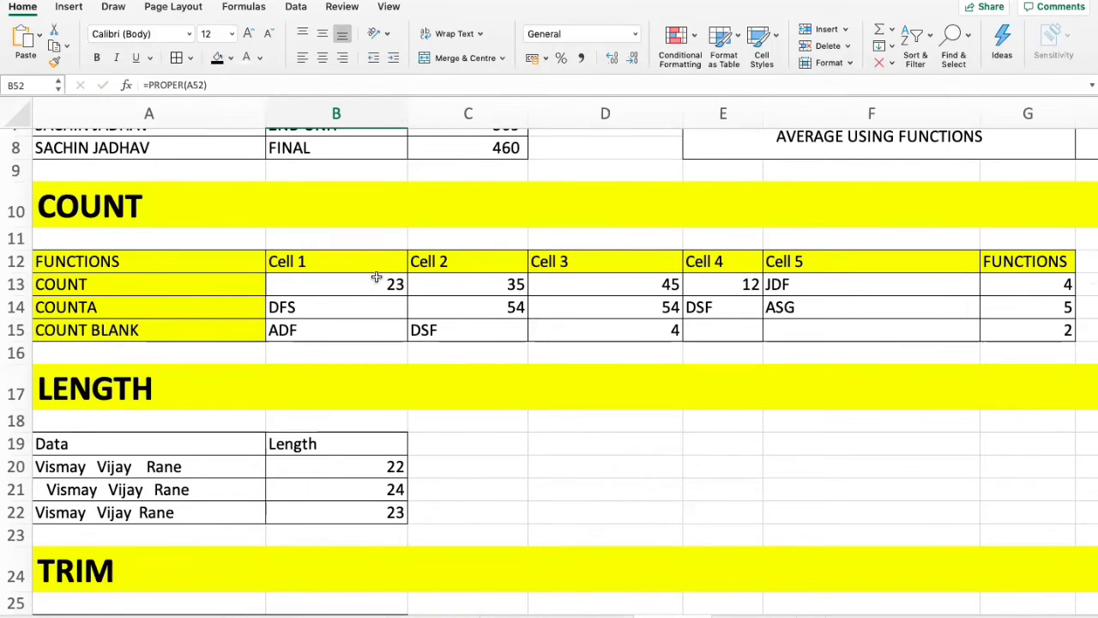
{"action": "left_click", "coordinate": [352, 300]}
{"action": "key", "text": "Left"}
{"action": "key", "text": "Up"}
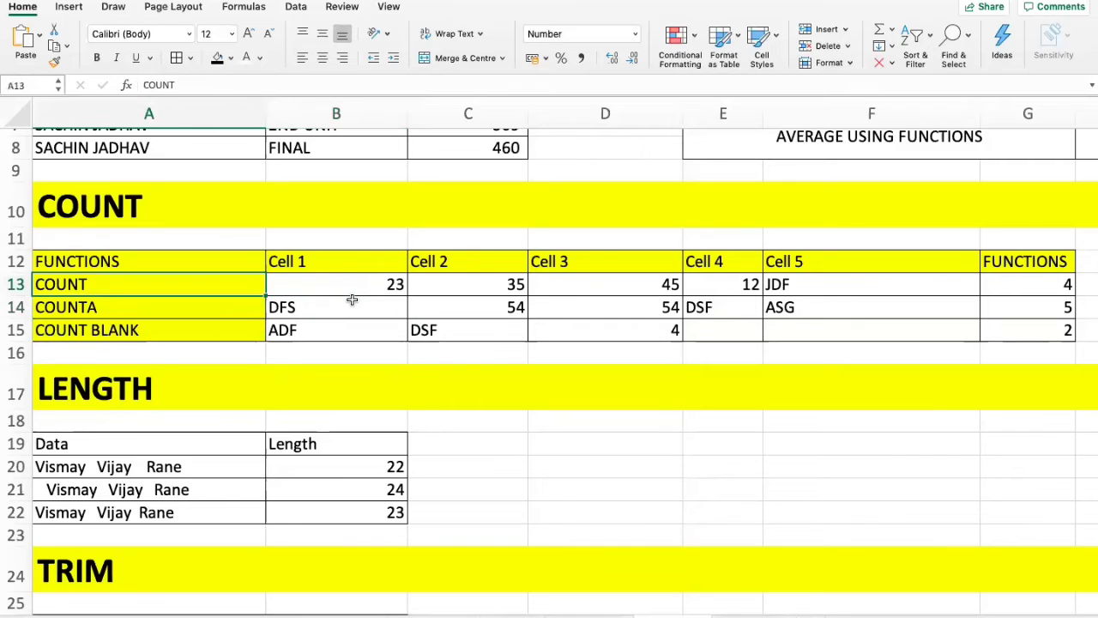
{"action": "key", "text": "Right"}
{"action": "key", "text": "Right"}
{"action": "key", "text": "Right"}
{"action": "key", "text": "Right"}
{"action": "key", "text": "Right"}
{"action": "key", "text": "Right"}
{"action": "key", "text": "Right"}
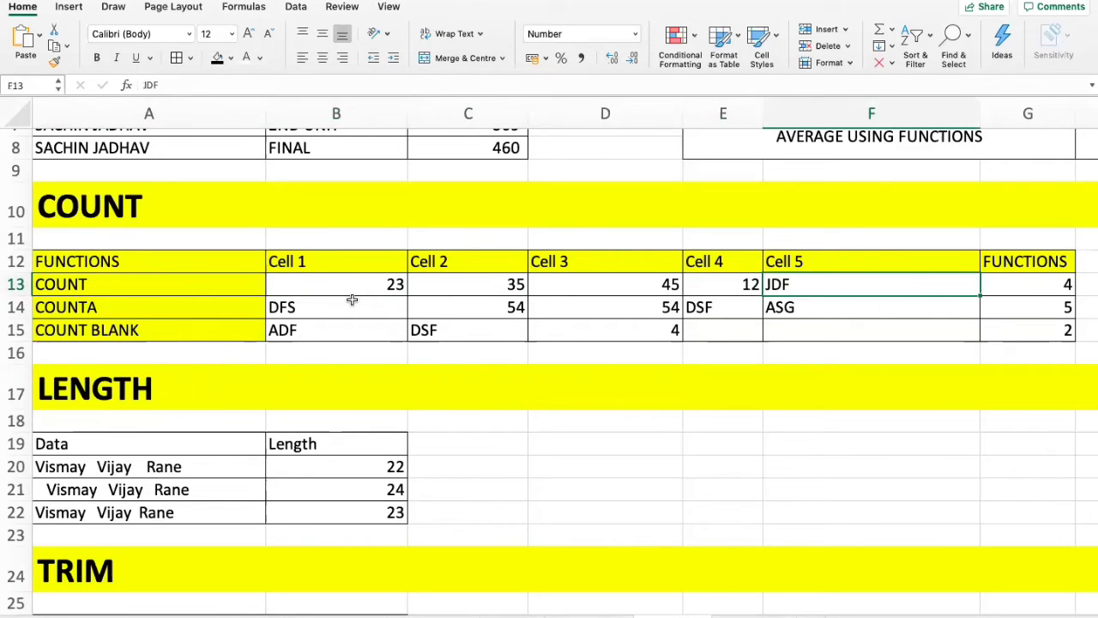
{"action": "key", "text": "Left"}
{"action": "key", "text": "Left"}
{"action": "key", "text": "Left"}
{"action": "key", "text": "Left"}
{"action": "key", "text": "Left"}
{"action": "key", "text": "Left"}
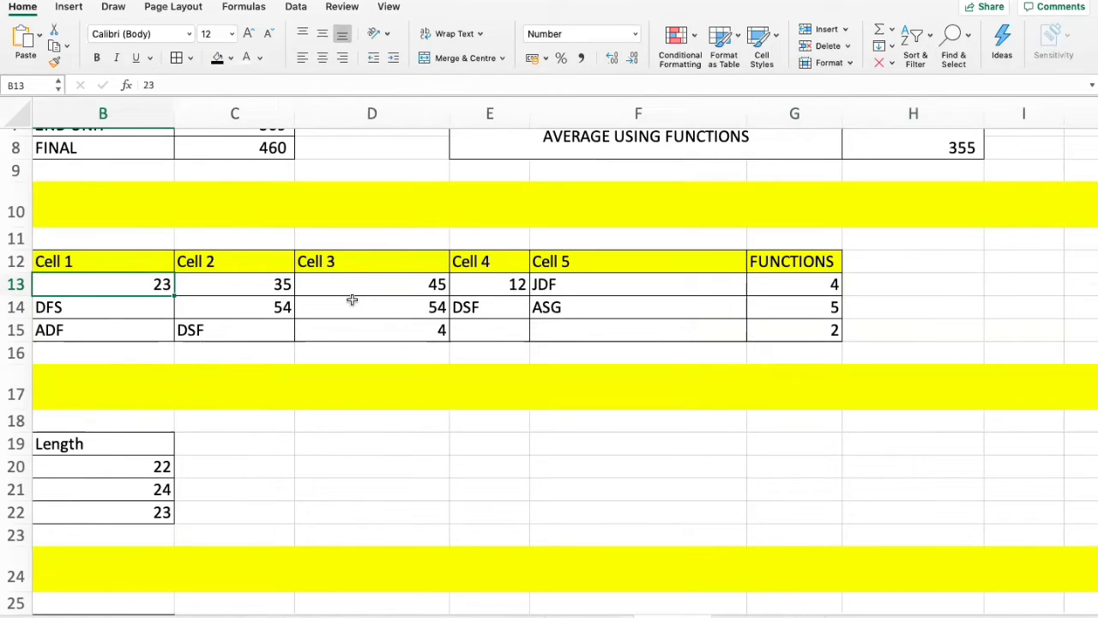
{"action": "key", "text": "Right"}
{"action": "key", "text": "Right"}
{"action": "key", "text": "Right"}
{"action": "key", "text": "Right"}
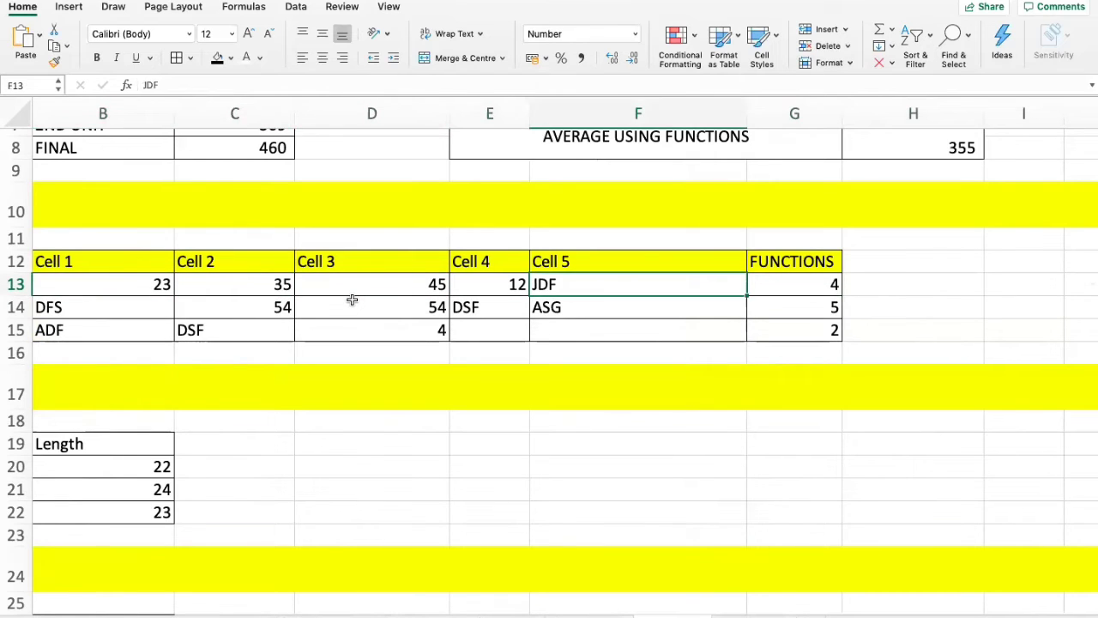
{"action": "key", "text": "Right"}
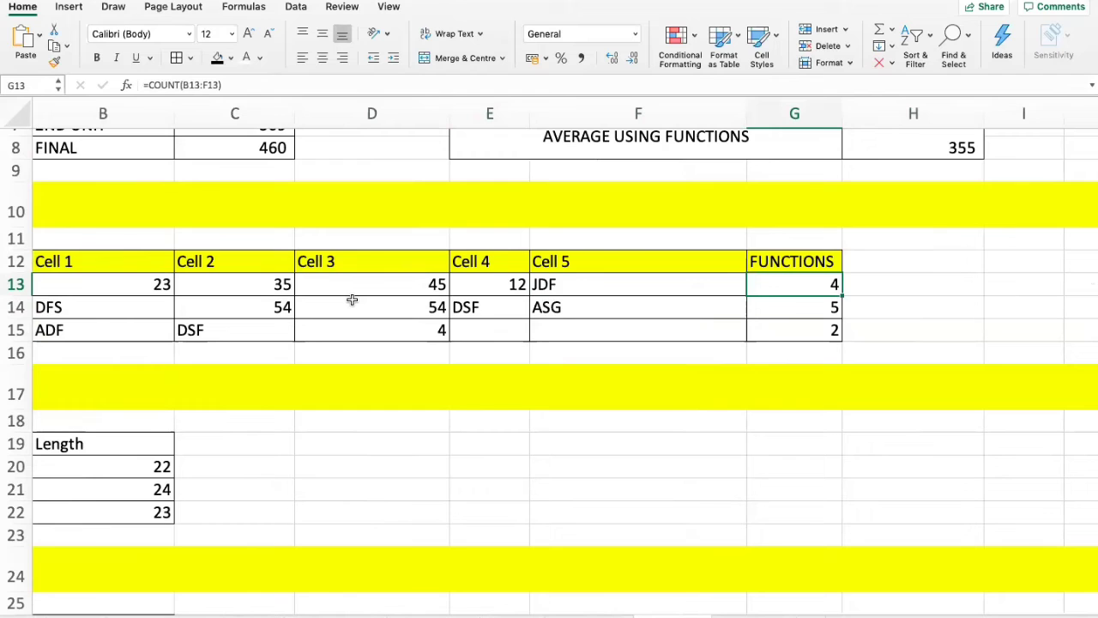
Review the COUNTA example in row 14, going through its data cells and the formula in G14.
{"action": "key", "text": "Down"}
{"action": "key", "text": "Left"}
{"action": "key", "text": "Left"}
{"action": "key", "text": "Left"}
{"action": "key", "text": "Left"}
{"action": "key", "text": "Left"}
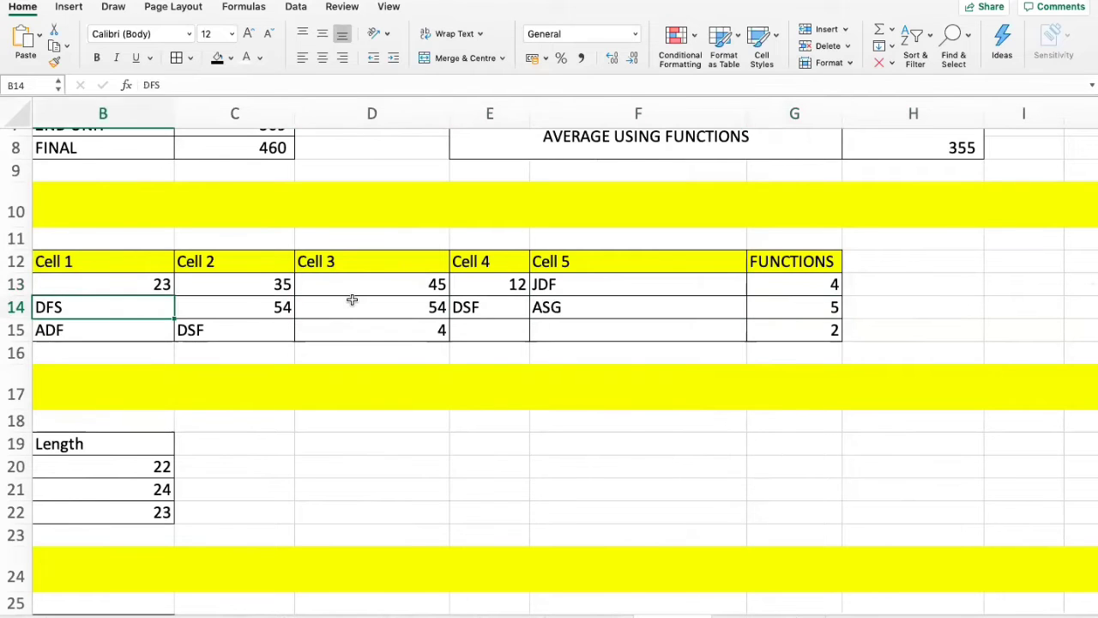
{"action": "key", "text": "Left"}
{"action": "key", "text": "Right"}
{"action": "key", "text": "Right"}
{"action": "key", "text": "Right"}
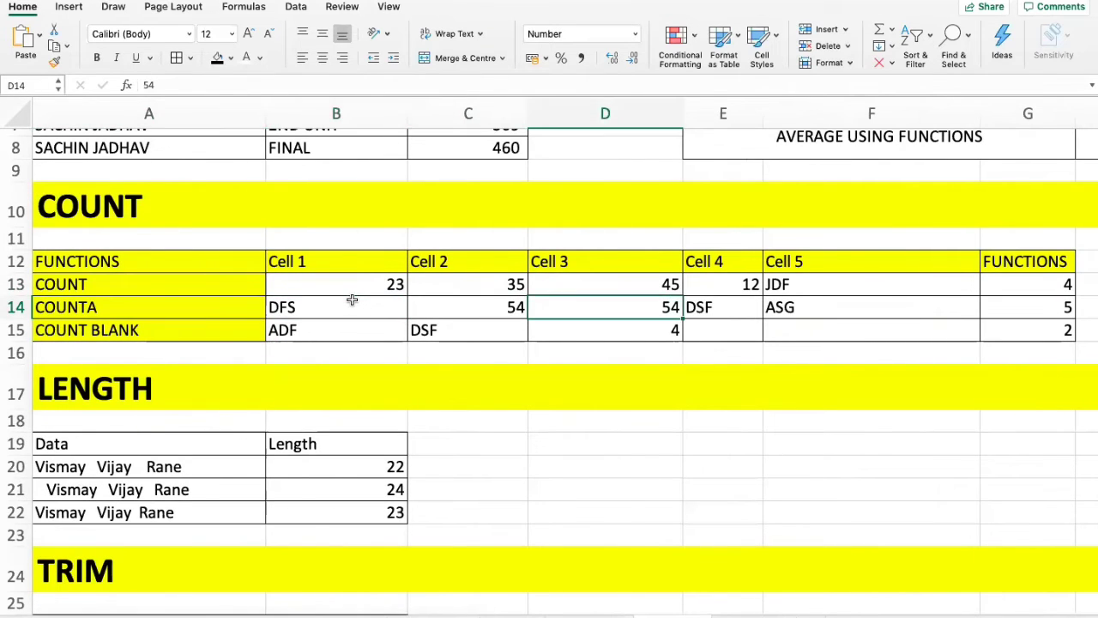
{"action": "key", "text": "Right"}
{"action": "key", "text": "Right"}
{"action": "key", "text": "Right"}
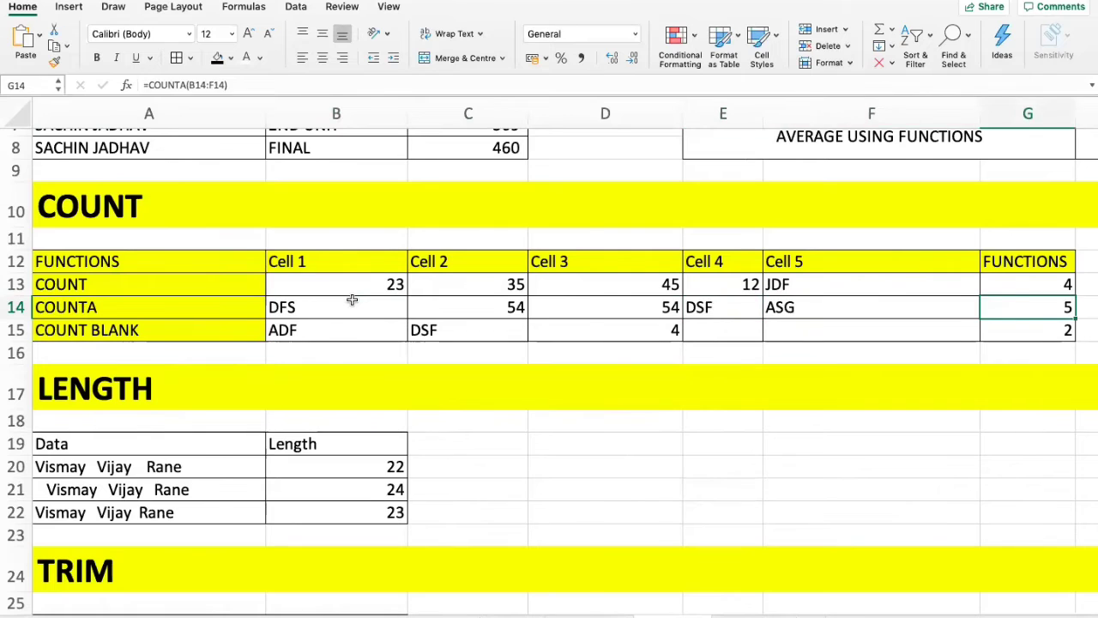
{"action": "key", "text": "Right"}
{"action": "key", "text": "Left"}
{"action": "key", "text": "Left"}
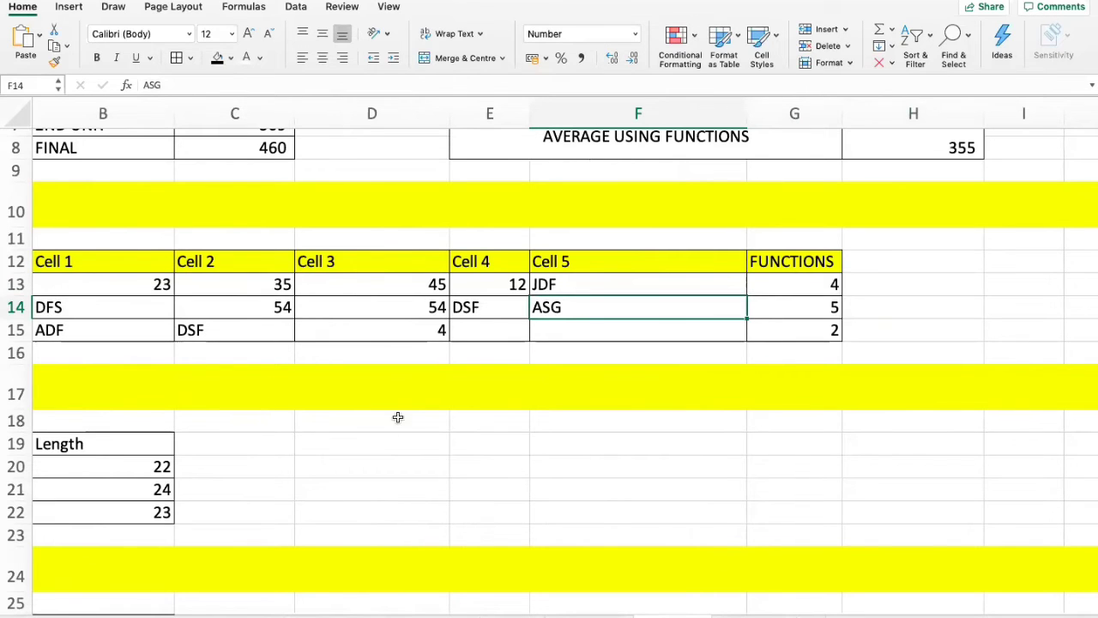
Switch to the worksheet with the value-comparison and salesman incentive exercises.
{"action": "scroll", "coordinate": [404, 420], "scroll_direction": "down", "scroll_amount": 1}
{"action": "scroll", "coordinate": [412, 423], "scroll_direction": "down", "scroll_amount": 10}
{"action": "scroll", "coordinate": [412, 423], "scroll_direction": "left", "scroll_amount": 2}
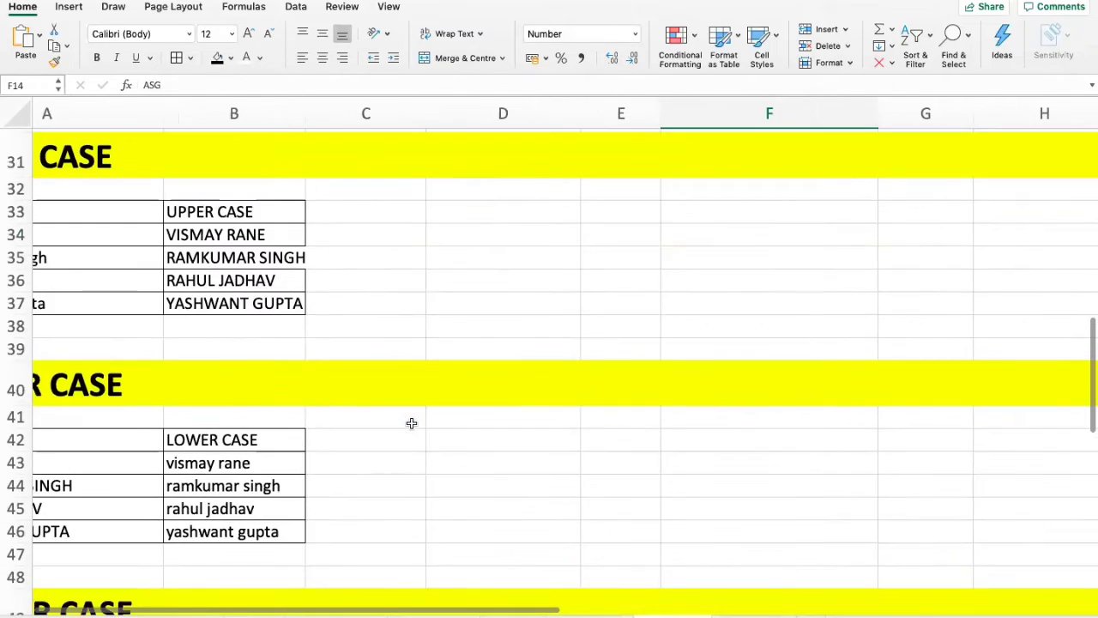
{"action": "scroll", "coordinate": [412, 423], "scroll_direction": "down", "scroll_amount": 3}
{"action": "scroll", "coordinate": [412, 423], "scroll_direction": "left", "scroll_amount": 2}
{"action": "left_click", "coordinate": [403, 424]}
{"action": "key", "text": "ctrl+c"}
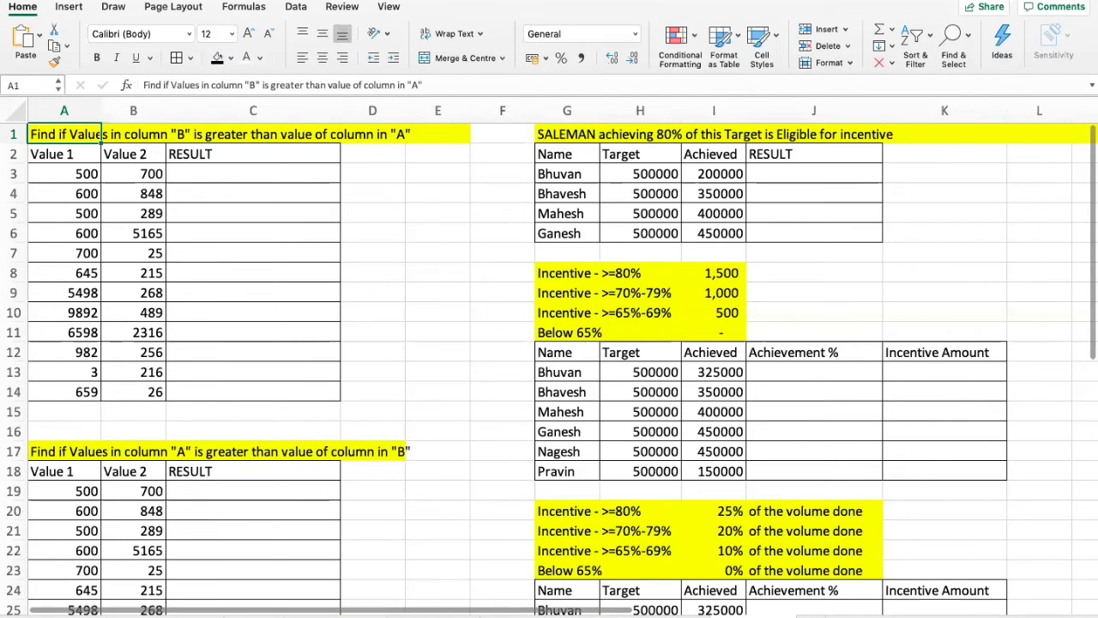
Examine the first comparison exercise: its heading and the Value 1 and Value 2 data in columns A and B.
{"action": "left_click", "coordinate": [112, 193]}
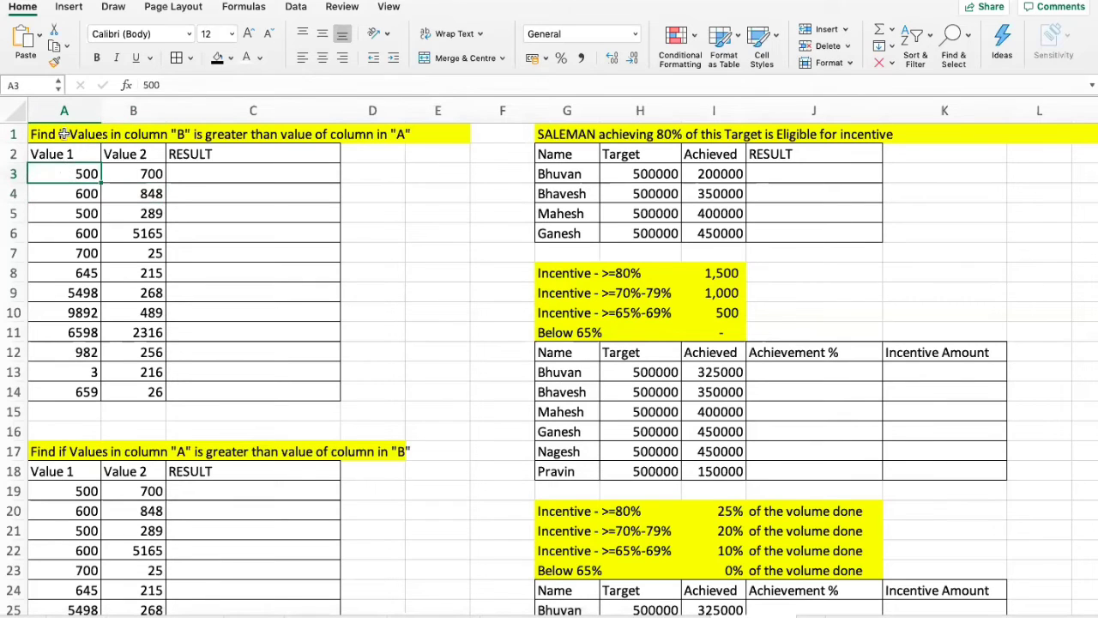
{"action": "left_click_drag", "start_coordinate": [65, 134], "coordinate": [385, 382]}
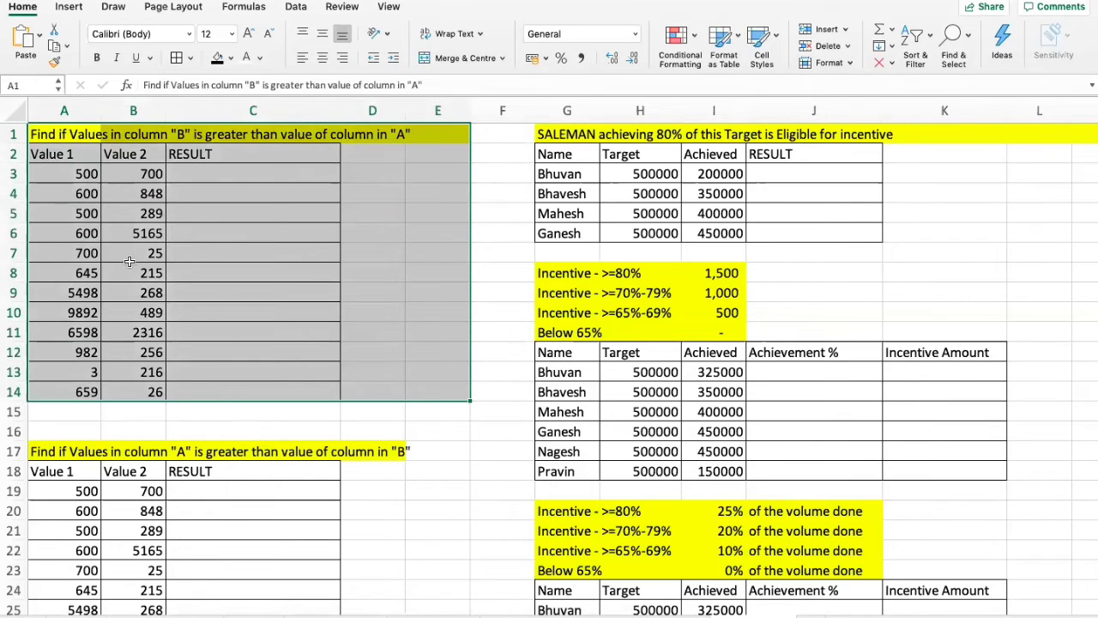
{"action": "left_click", "coordinate": [92, 202]}
{"action": "left_click_drag", "start_coordinate": [78, 160], "coordinate": [79, 429]}
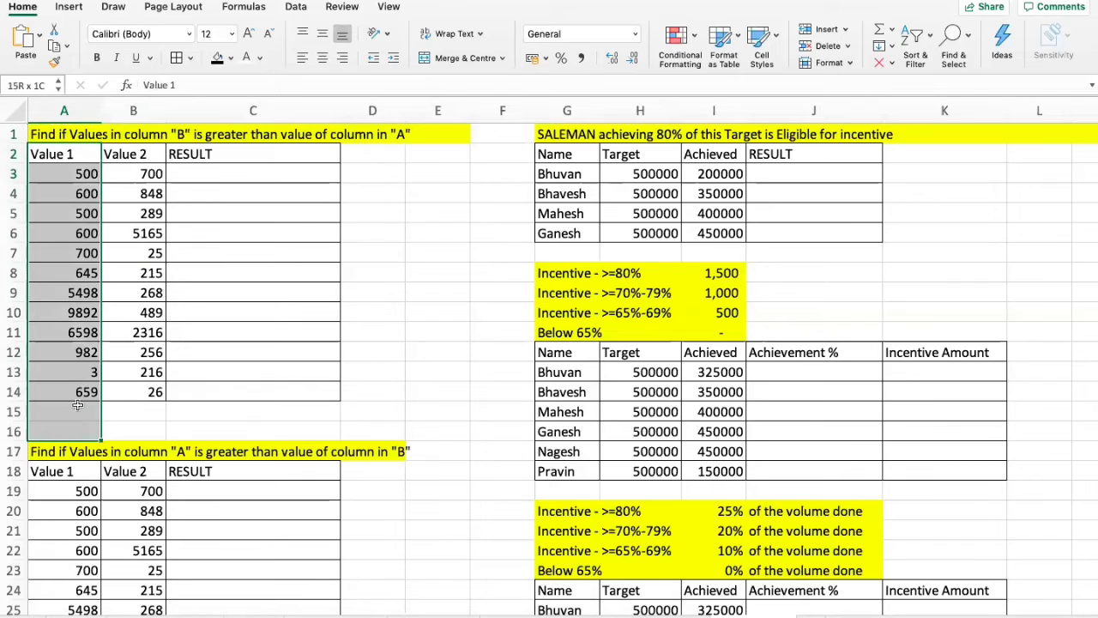
{"action": "left_click_drag", "start_coordinate": [147, 155], "coordinate": [136, 393]}
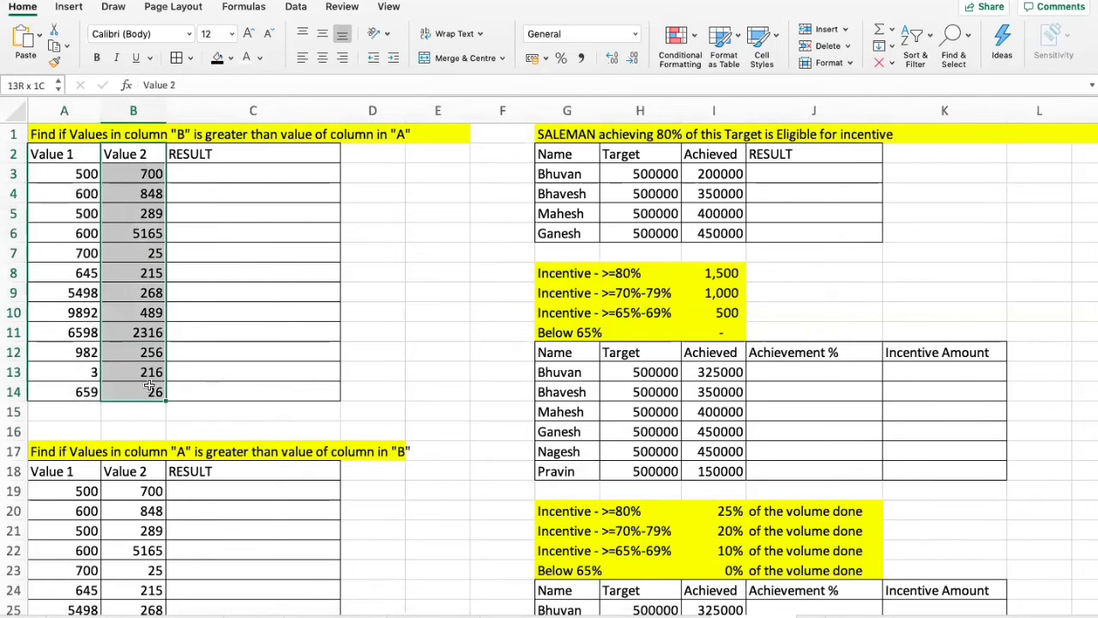
{"action": "left_click", "coordinate": [38, 137]}
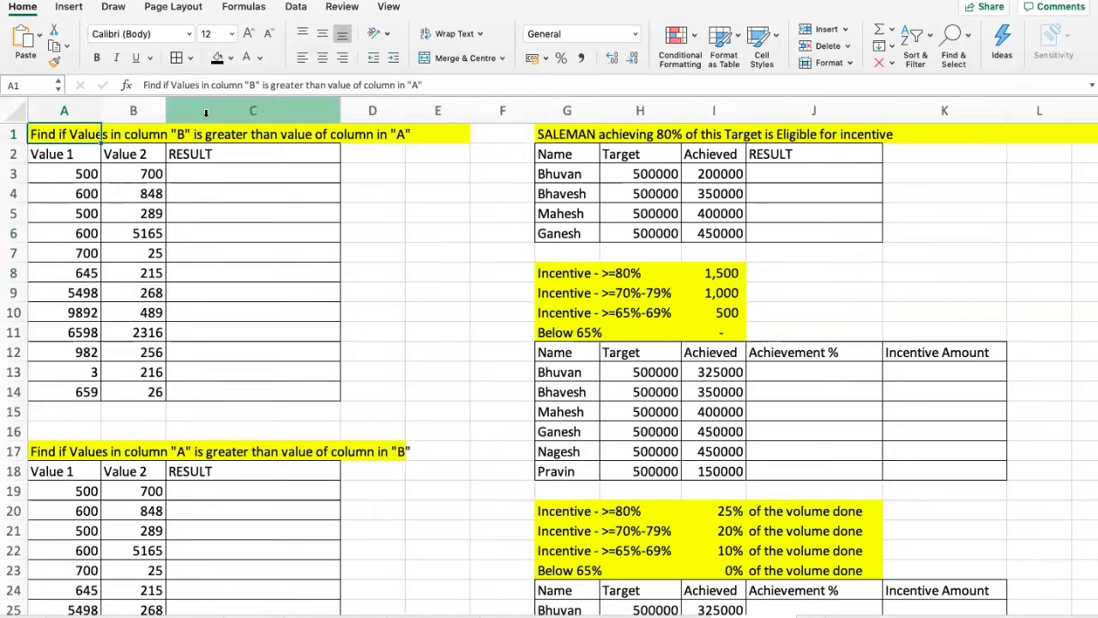
{"action": "left_click", "coordinate": [142, 119]}
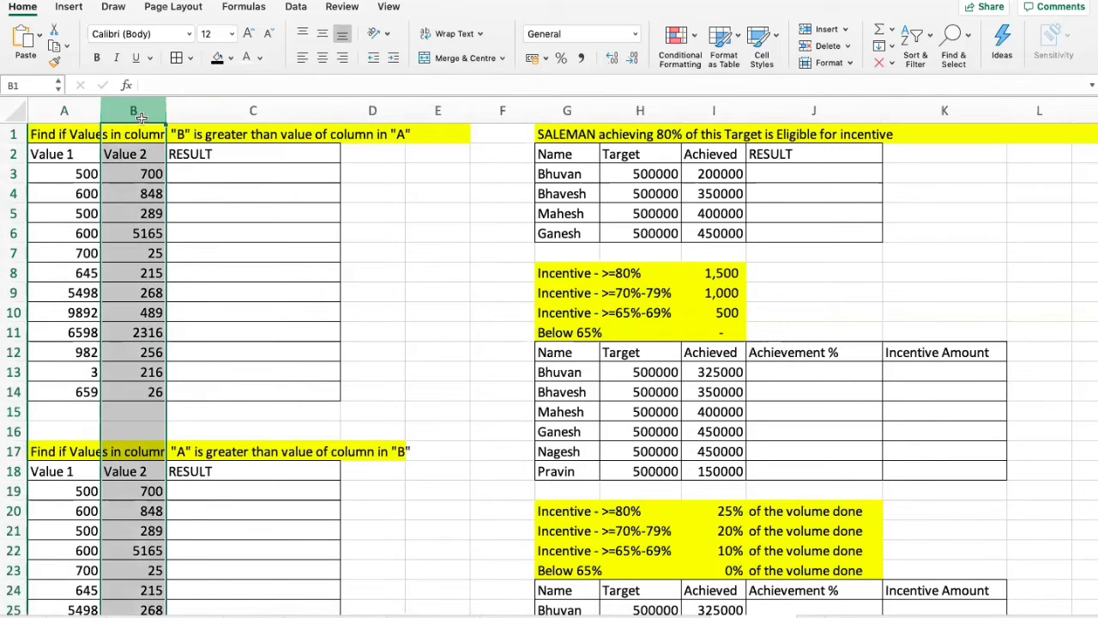
{"action": "left_click", "coordinate": [75, 116]}
{"action": "left_click", "coordinate": [117, 112]}
{"action": "left_click_drag", "start_coordinate": [135, 177], "coordinate": [141, 387]}
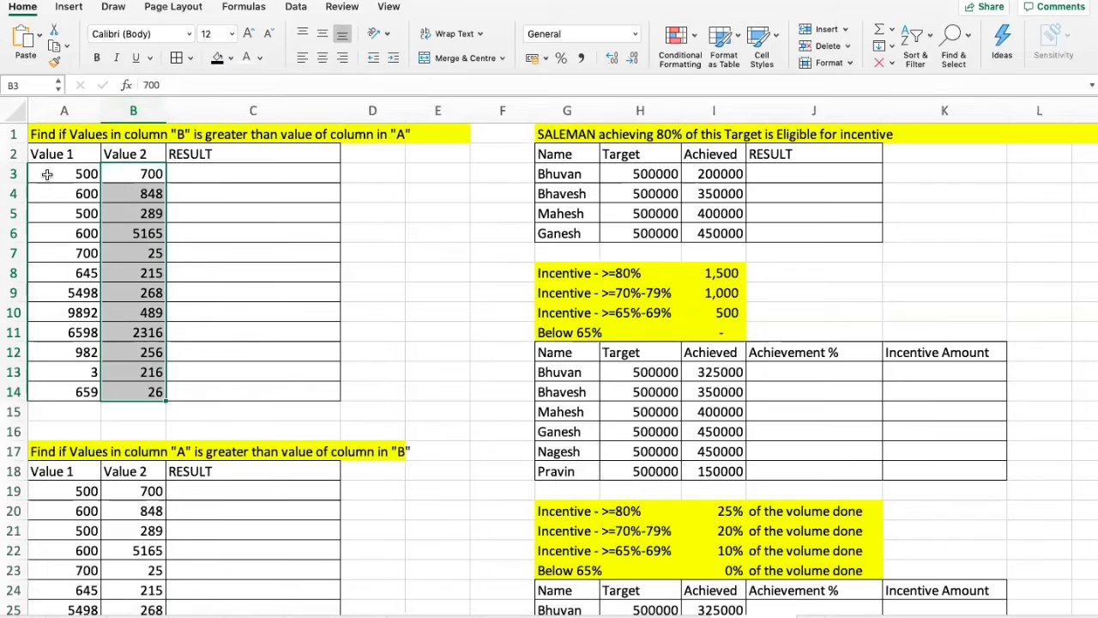
{"action": "left_click_drag", "start_coordinate": [44, 175], "coordinate": [57, 389]}
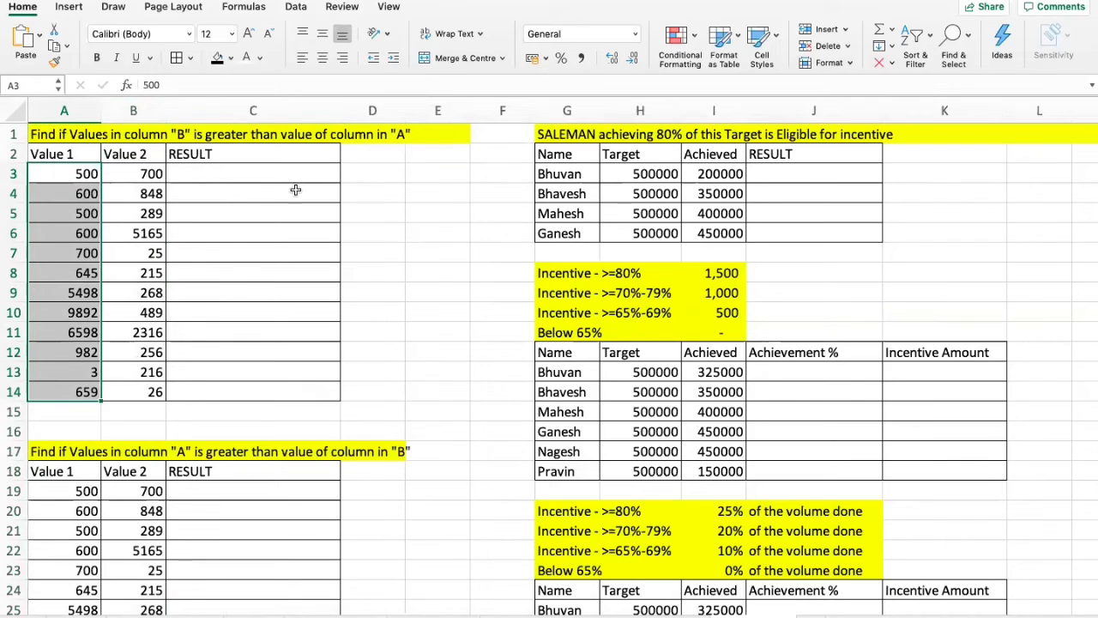
Enter =IF(B3>A3,"YES","NO") in cell C3 of the first RESULT column.
{"action": "left_click", "coordinate": [253, 175]}
{"action": "type", "text": "="}
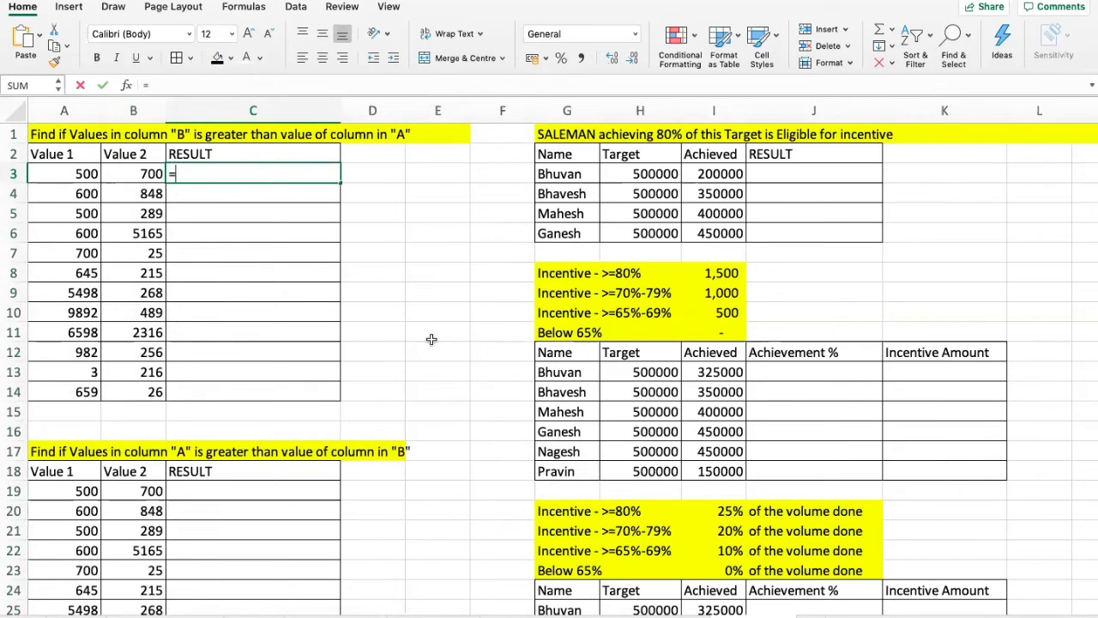
{"action": "type", "text": "IF"}
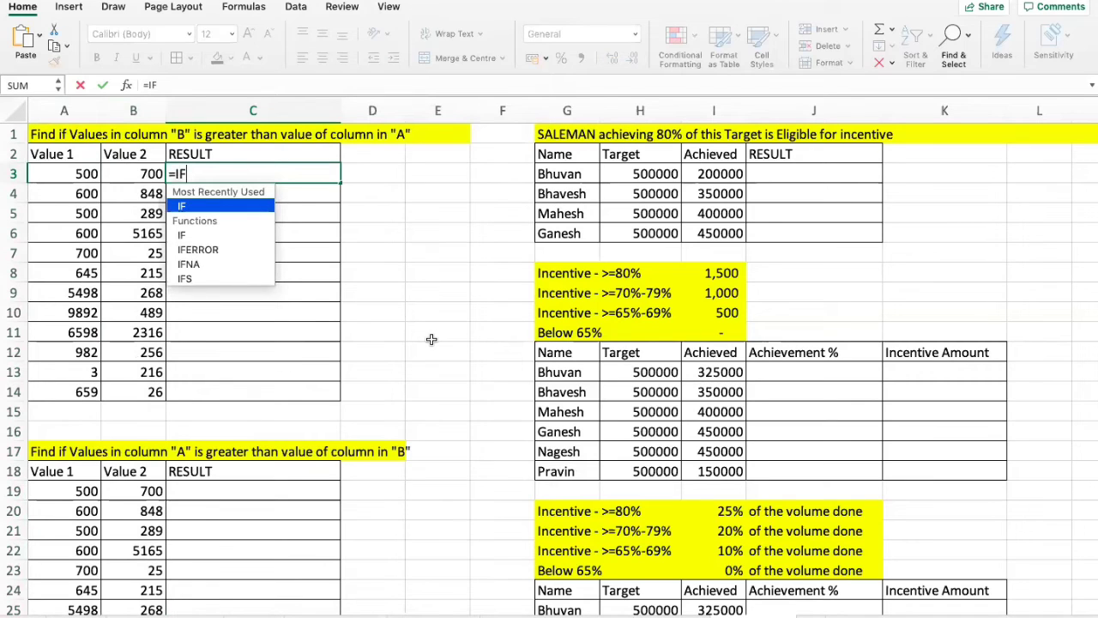
{"action": "type", "text": "("}
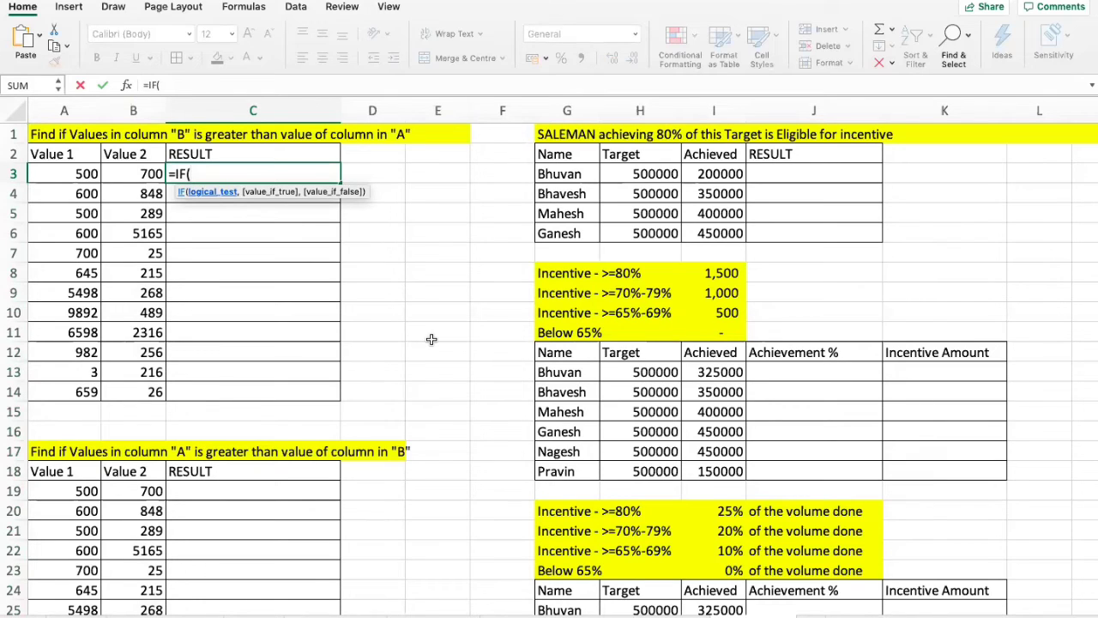
{"action": "key", "text": "Left"}
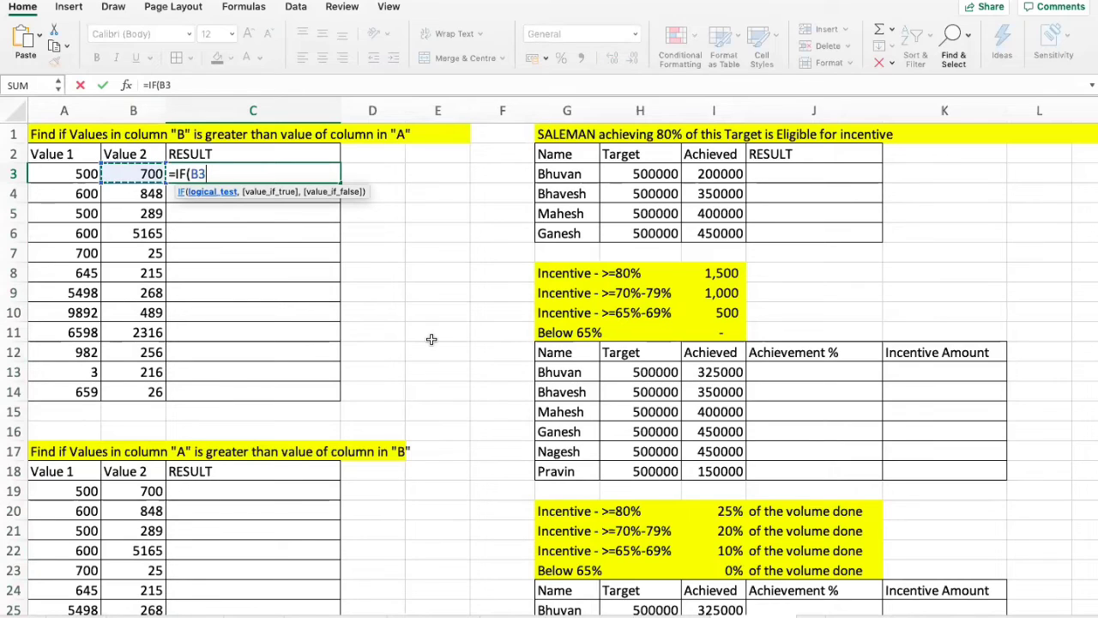
{"action": "type", "text": ">"}
{"action": "key", "text": "Left"}
{"action": "key", "text": "Left"}
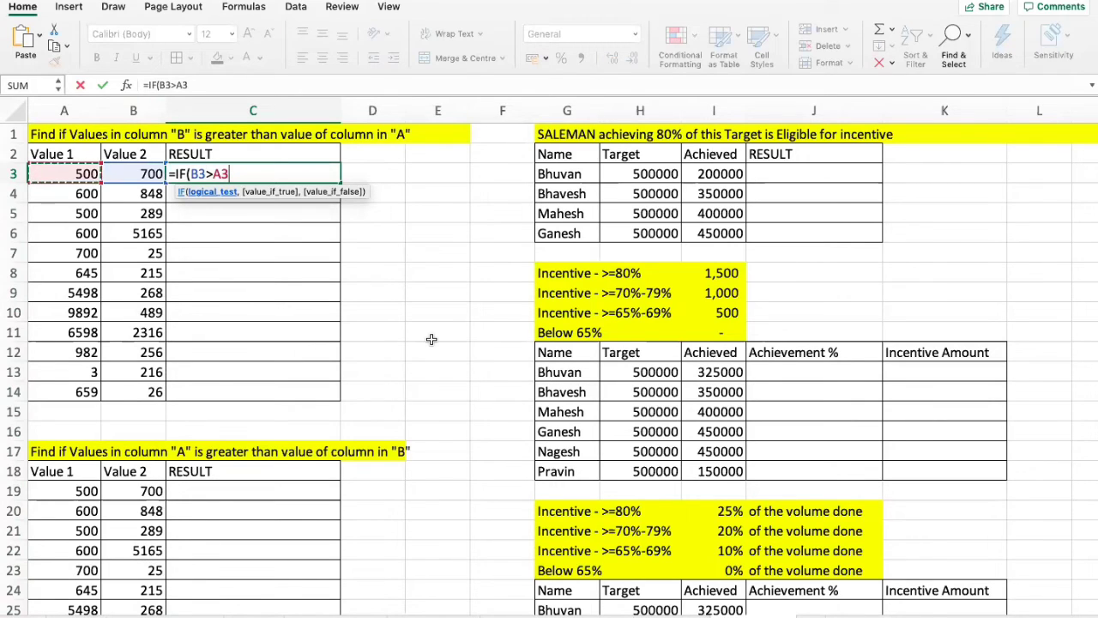
{"action": "type", "text": ","}
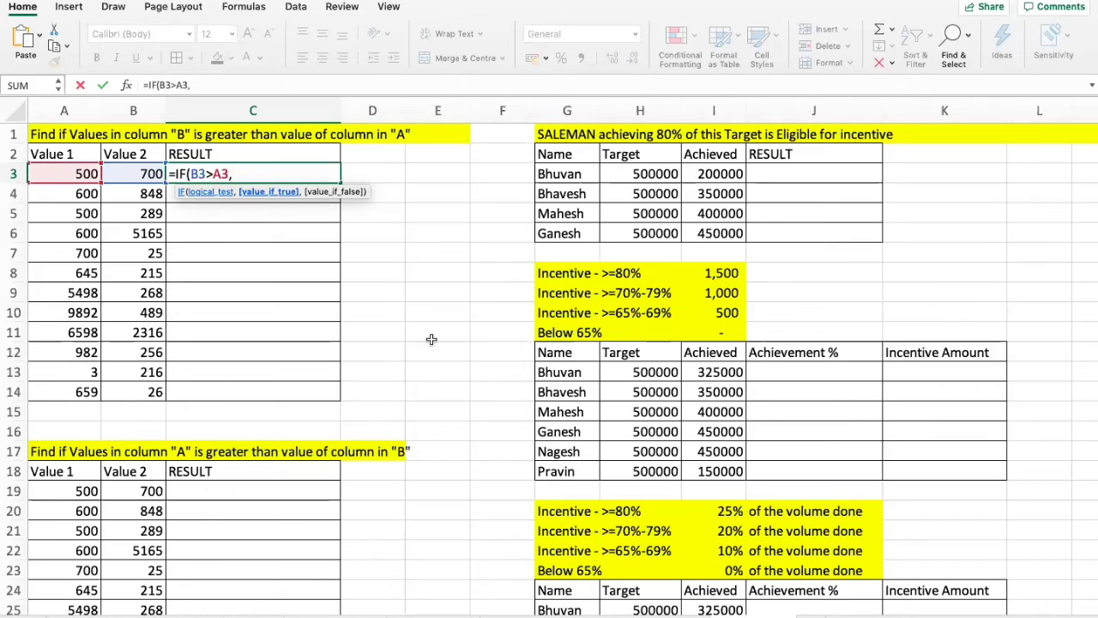
{"action": "type", "text": "\"YES\""}
{"action": "type", "text": ","}
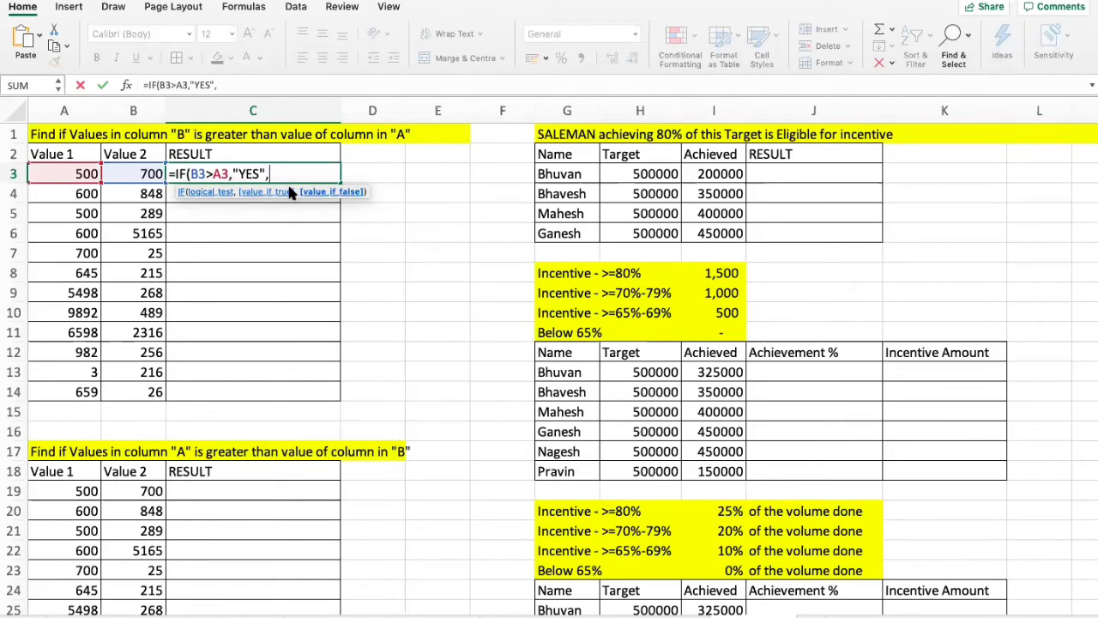
{"action": "type", "text": "\"NO\")"}
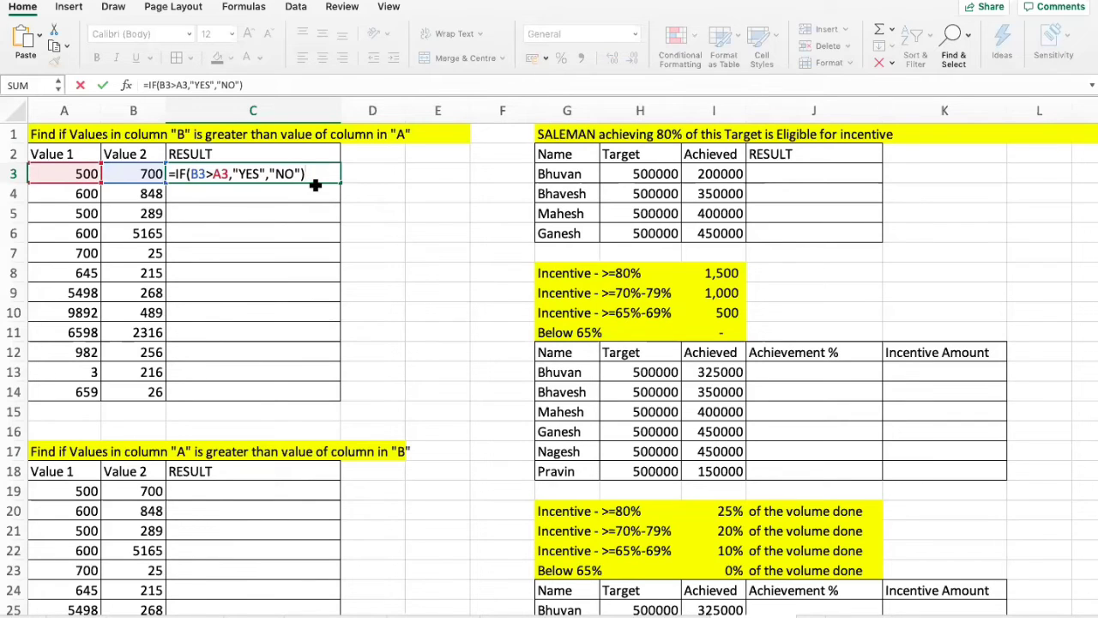
{"action": "key", "text": "Return"}
Copy the IF formula from C3 down through C14.
{"action": "key", "text": "Up"}
{"action": "key", "text": "Left"}
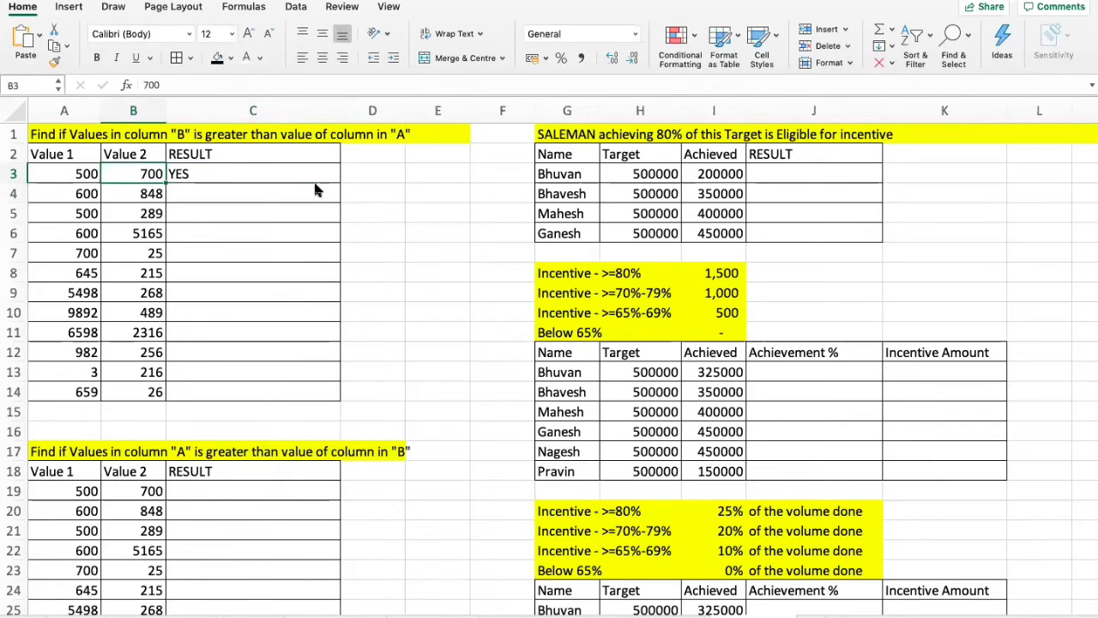
{"action": "key", "text": "Left"}
{"action": "key", "text": "Right"}
{"action": "key", "text": "Right"}
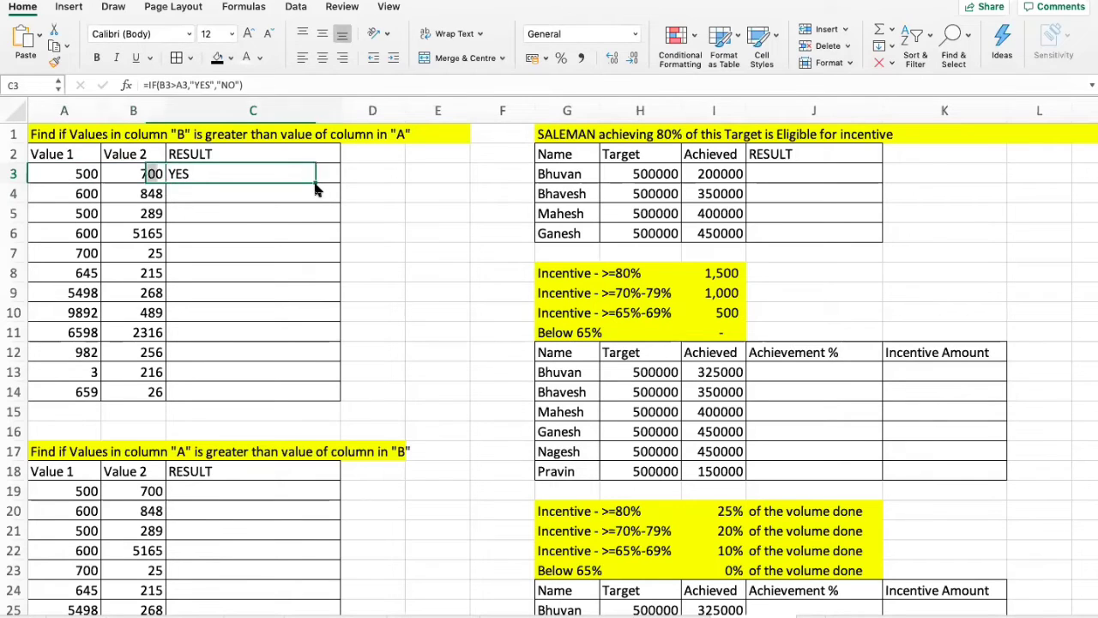
{"action": "key", "text": "ctrl+c"}
{"action": "key", "text": "shift+Down"}
{"action": "key", "text": "shift+Down"}
{"action": "key", "text": "shift+Down"}
{"action": "key", "text": "shift+Down"}
{"action": "key", "text": "shift+Down"}
{"action": "key", "text": "shift+Down"}
{"action": "key", "text": "shift+Down"}
{"action": "key", "text": "shift+Down"}
{"action": "key", "text": "shift+Down"}
{"action": "key", "text": "shift+Down"}
{"action": "key", "text": "shift+Down"}
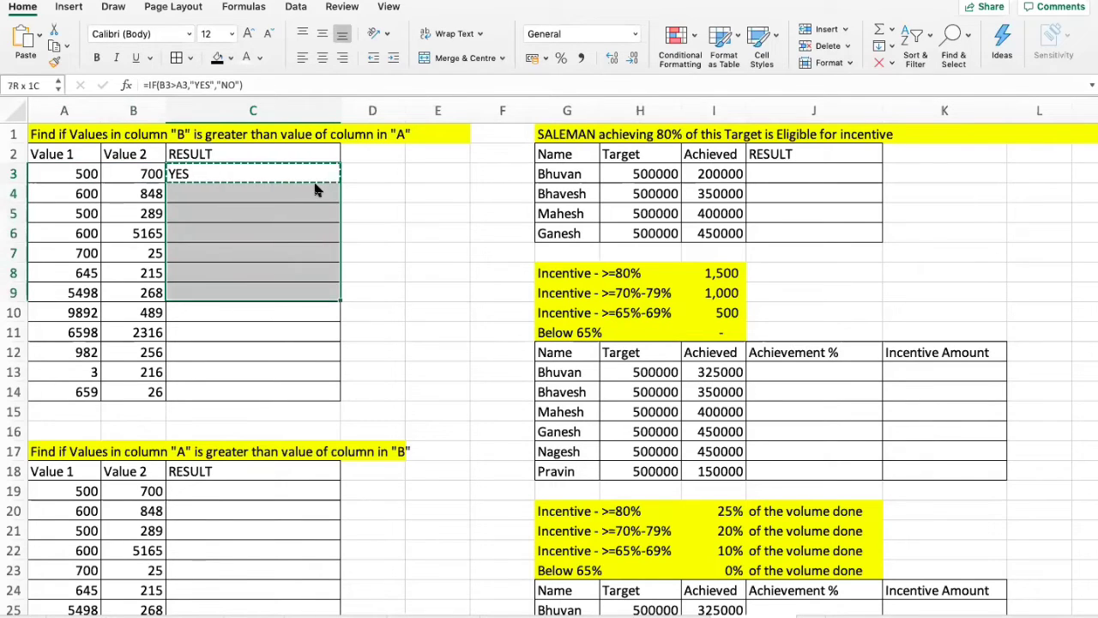
{"action": "key", "text": "ctrl+v"}
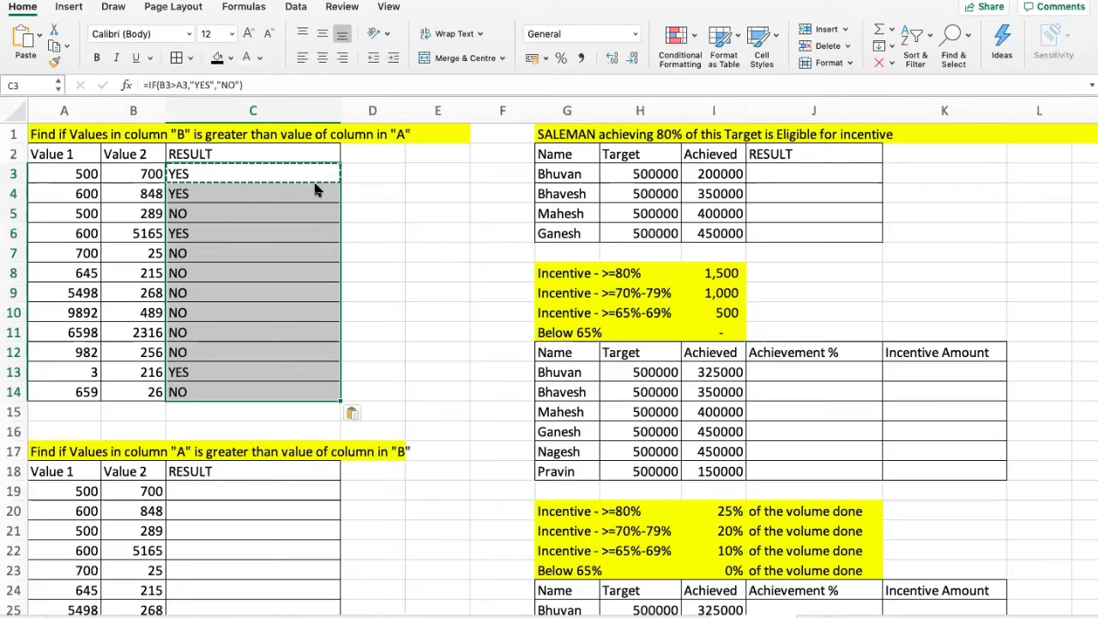
Select rows 3 and 4 of the first table, A3 to C4, to compare the values with their results.
{"action": "key", "text": "Left"}
{"action": "key", "text": "Right"}
{"action": "key", "text": "shift+Left"}
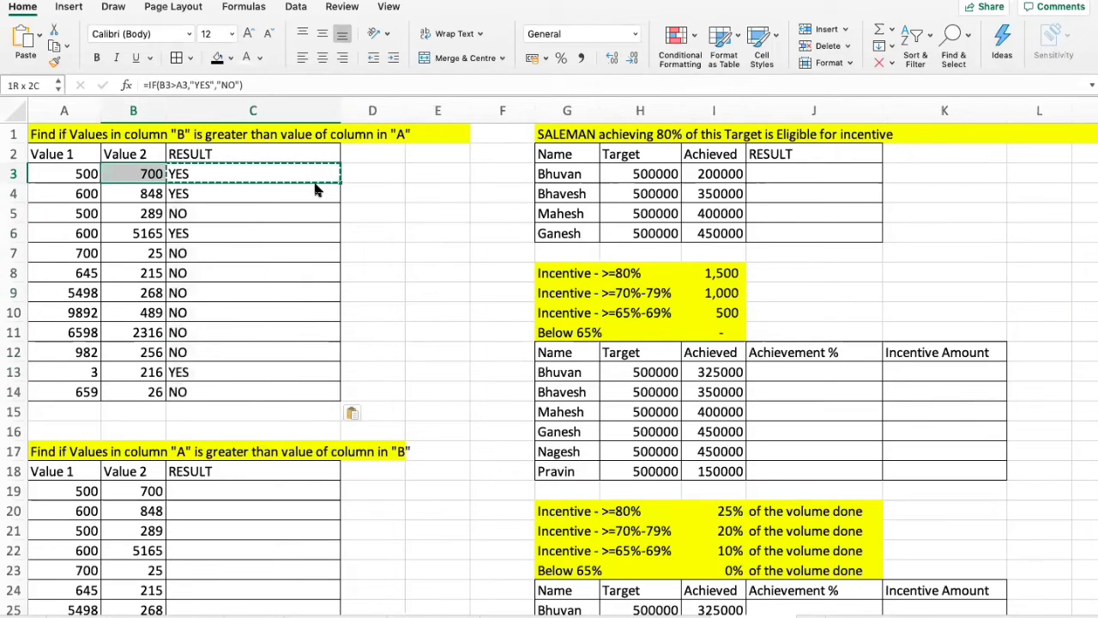
{"action": "key", "text": "shift+Left"}
{"action": "key", "text": "shift+Down"}
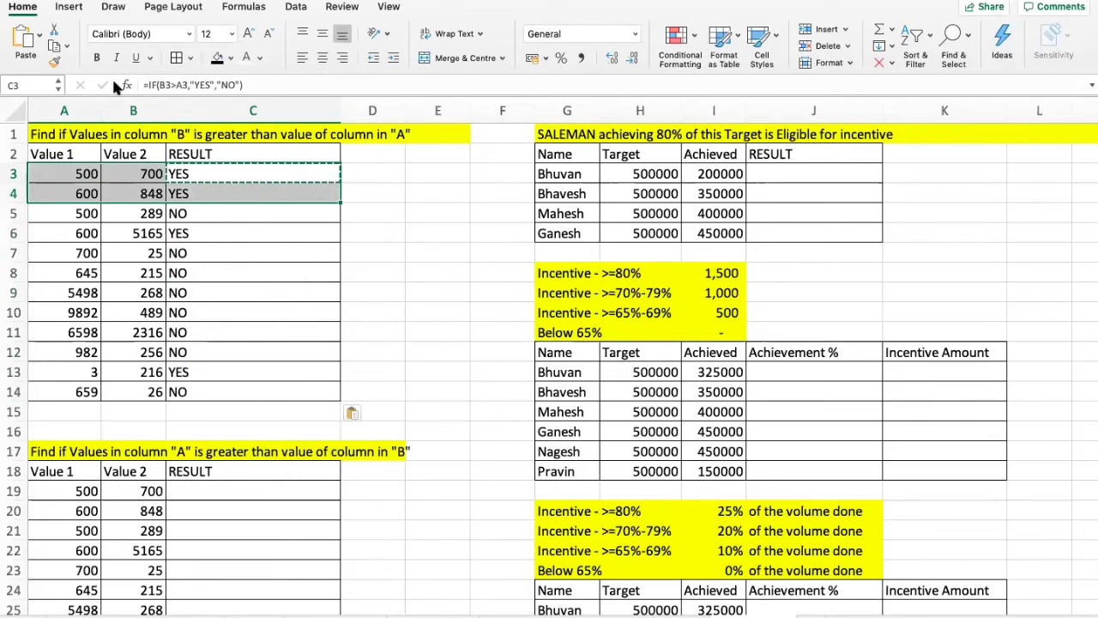
Fill the YES rows of the first comparison table, rows 3, 4, 6 and 13 across columns A to C, with yellow.
{"action": "left_click", "coordinate": [232, 58]}
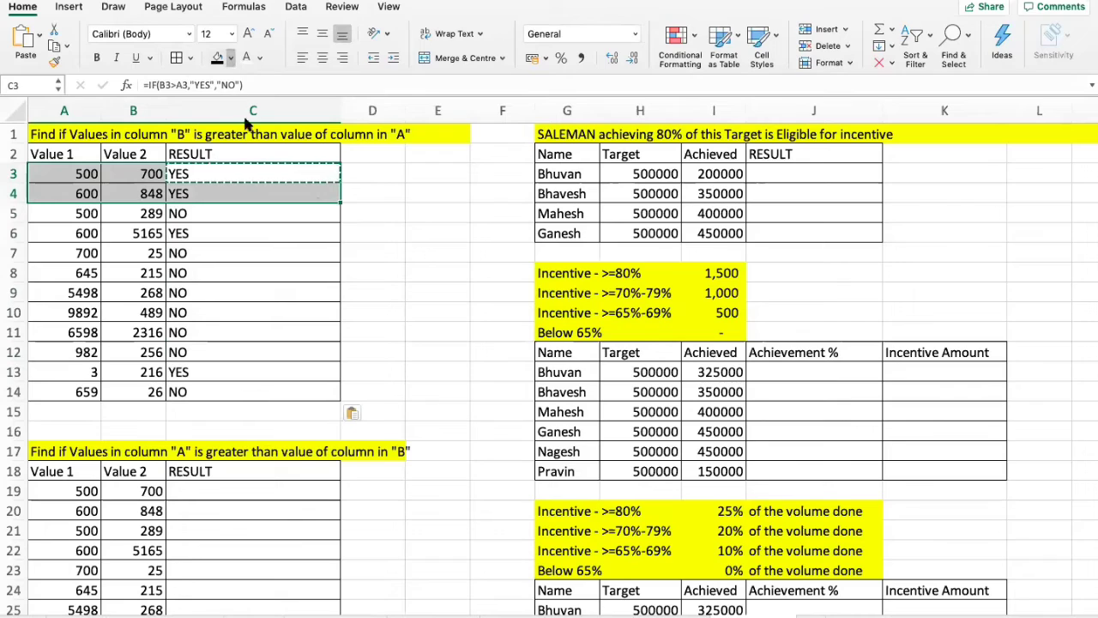
{"action": "left_click", "coordinate": [260, 228]}
{"action": "left_click_drag", "start_coordinate": [232, 234], "coordinate": [90, 234]}
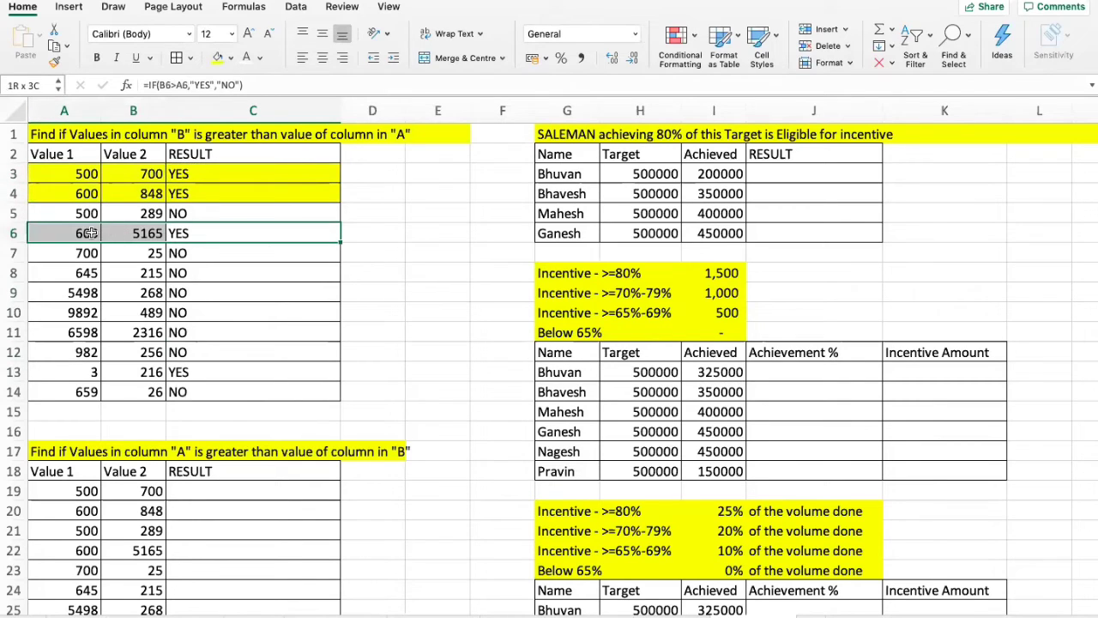
{"action": "left_click", "coordinate": [219, 58]}
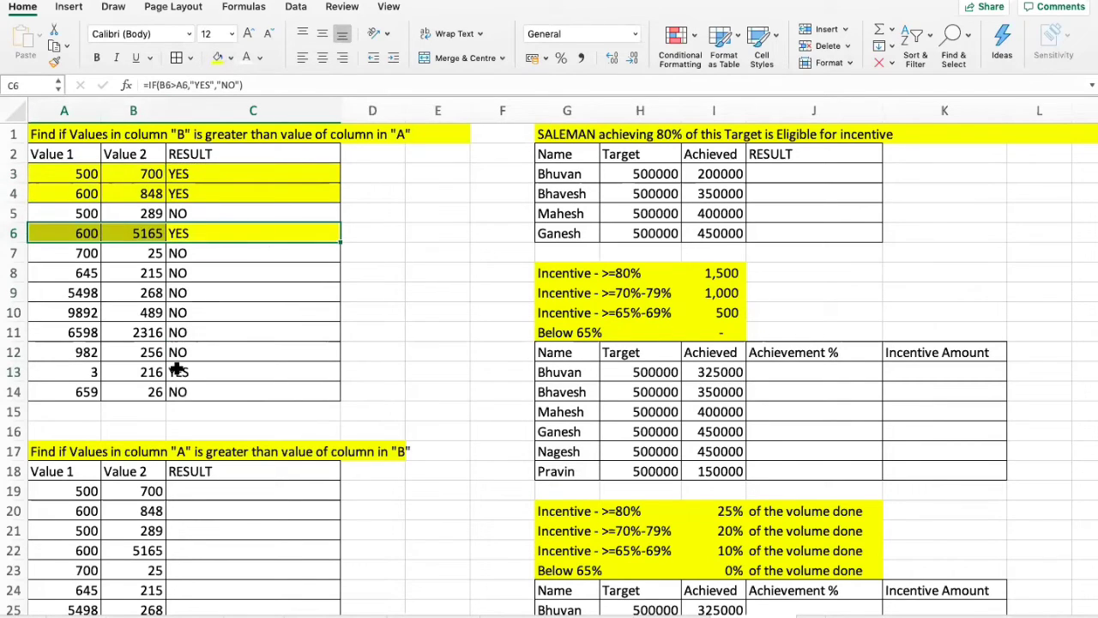
{"action": "left_click_drag", "start_coordinate": [178, 369], "coordinate": [44, 371]}
{"action": "left_click", "coordinate": [208, 55]}
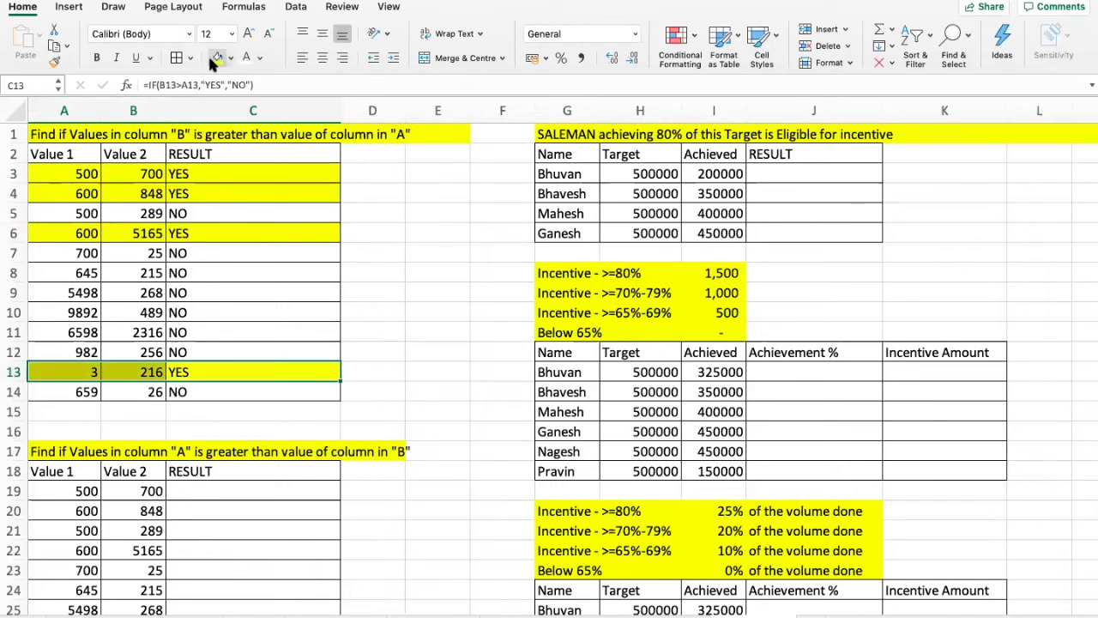
Compare Value 1 and Value 2 with the result in rows 3 and 4 of the first table.
{"action": "left_click", "coordinate": [174, 191]}
{"action": "left_click", "coordinate": [156, 176]}
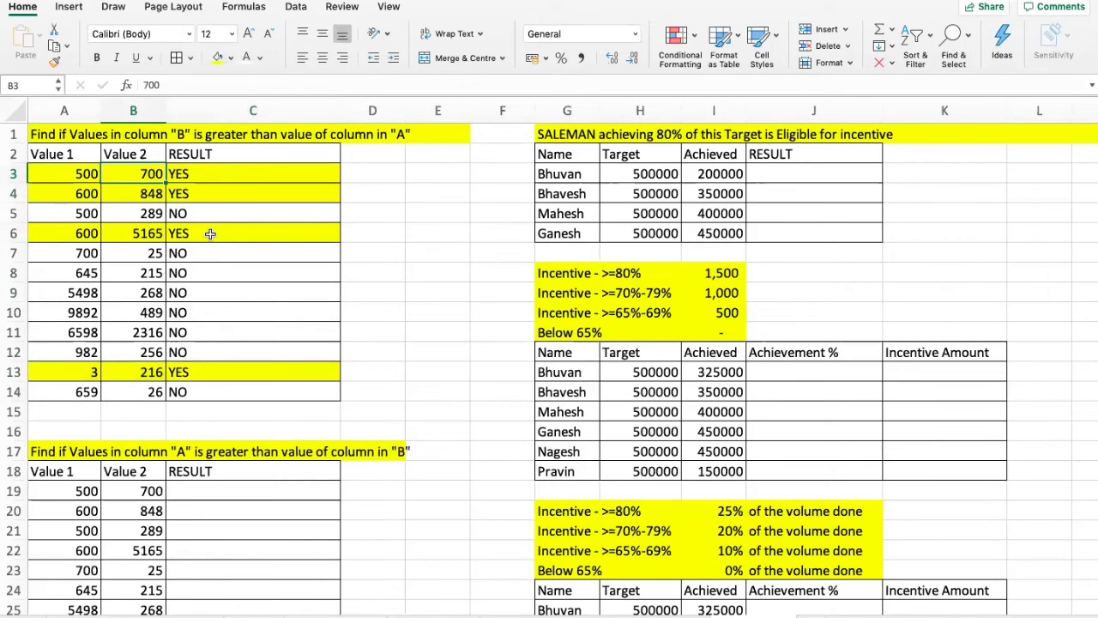
{"action": "key", "text": "Left"}
{"action": "key", "text": "Up"}
{"action": "key", "text": "Right"}
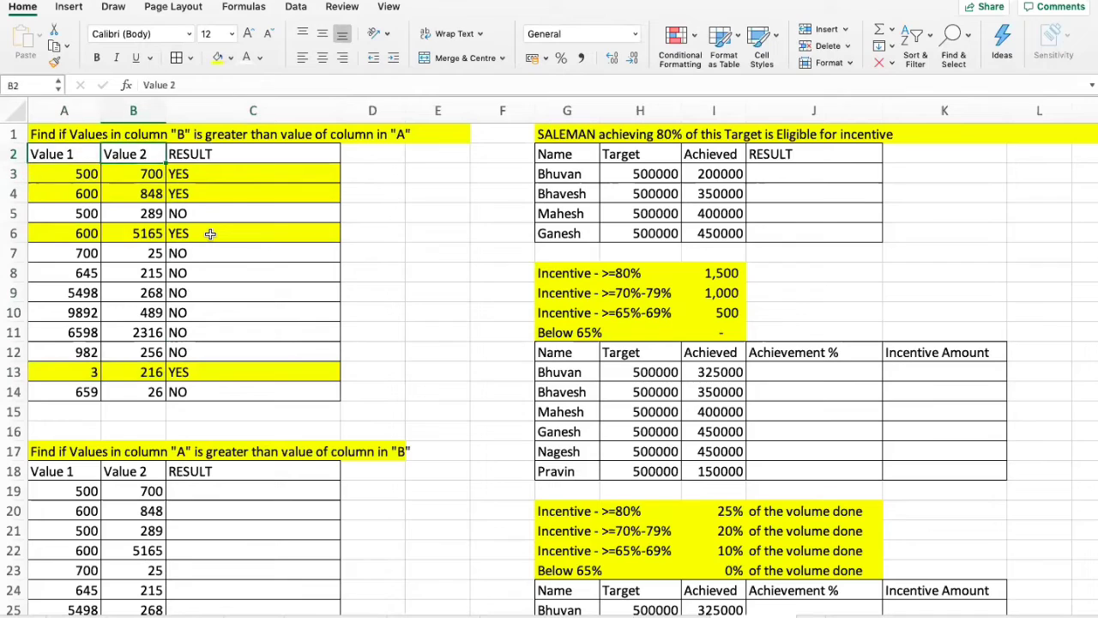
{"action": "key", "text": "Down"}
{"action": "key", "text": "Right"}
{"action": "key", "text": "Left"}
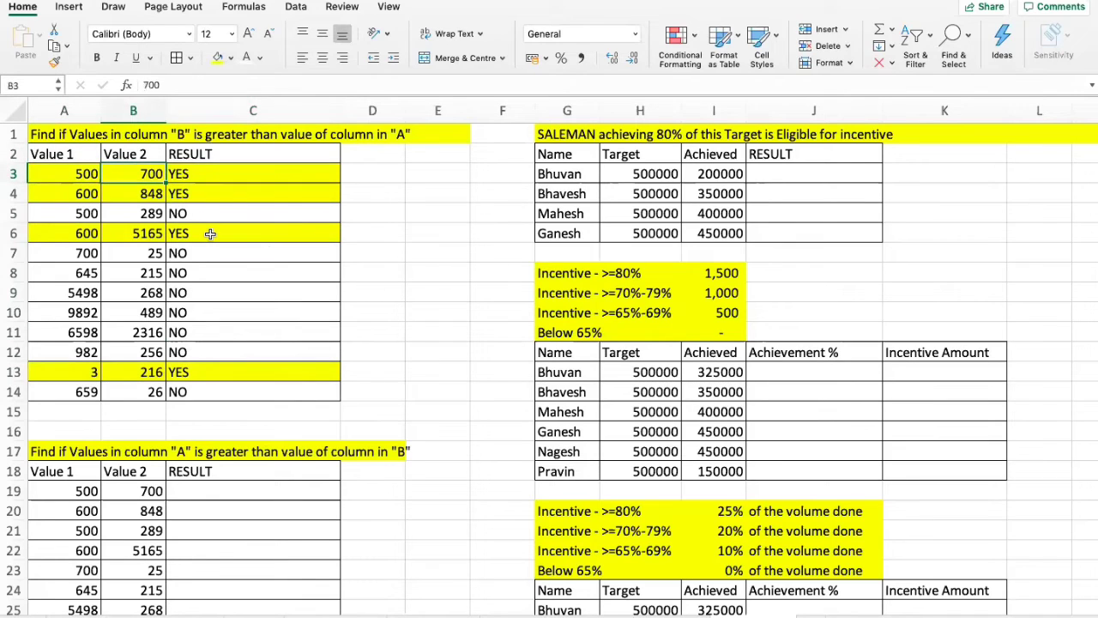
{"action": "key", "text": "Left"}
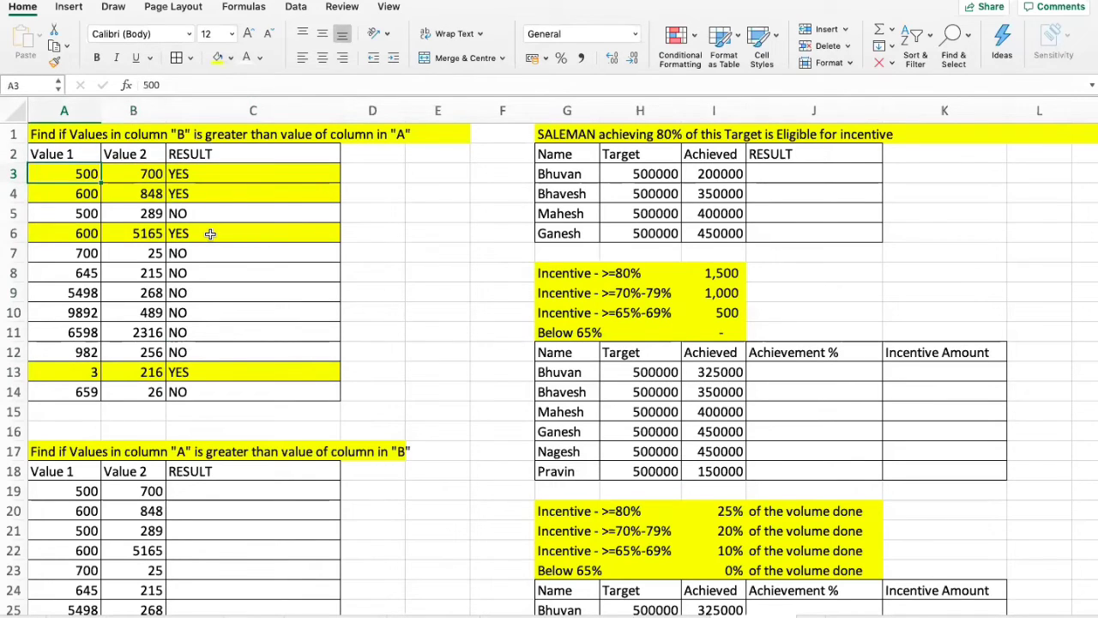
{"action": "key", "text": "Right"}
{"action": "key", "text": "Right"}
{"action": "key", "text": "Down"}
{"action": "key", "text": "Left"}
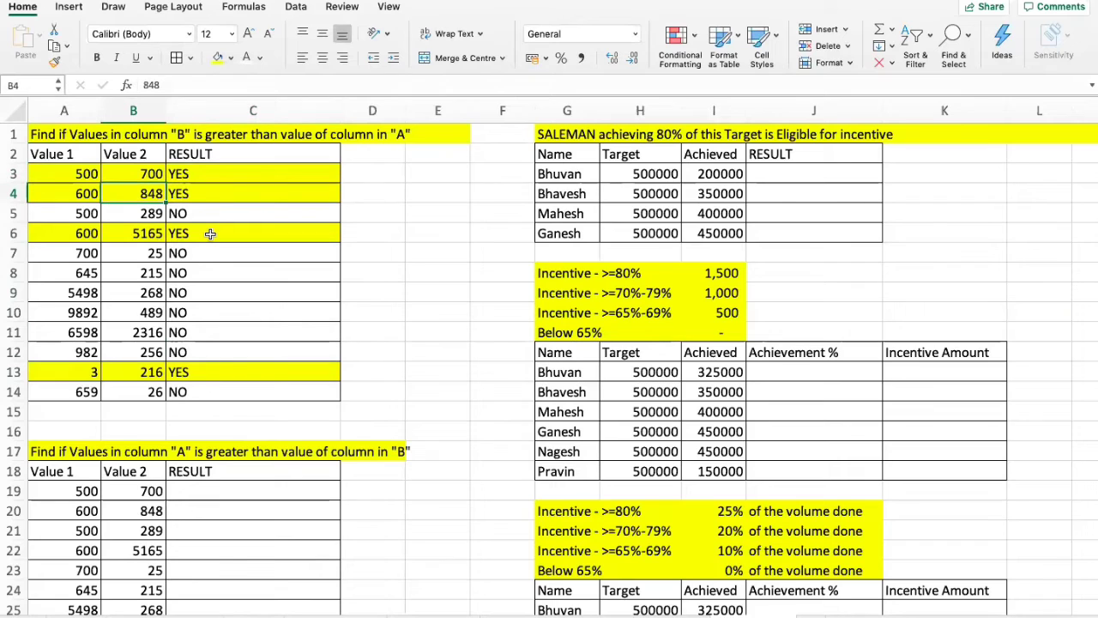
{"action": "key", "text": "Left"}
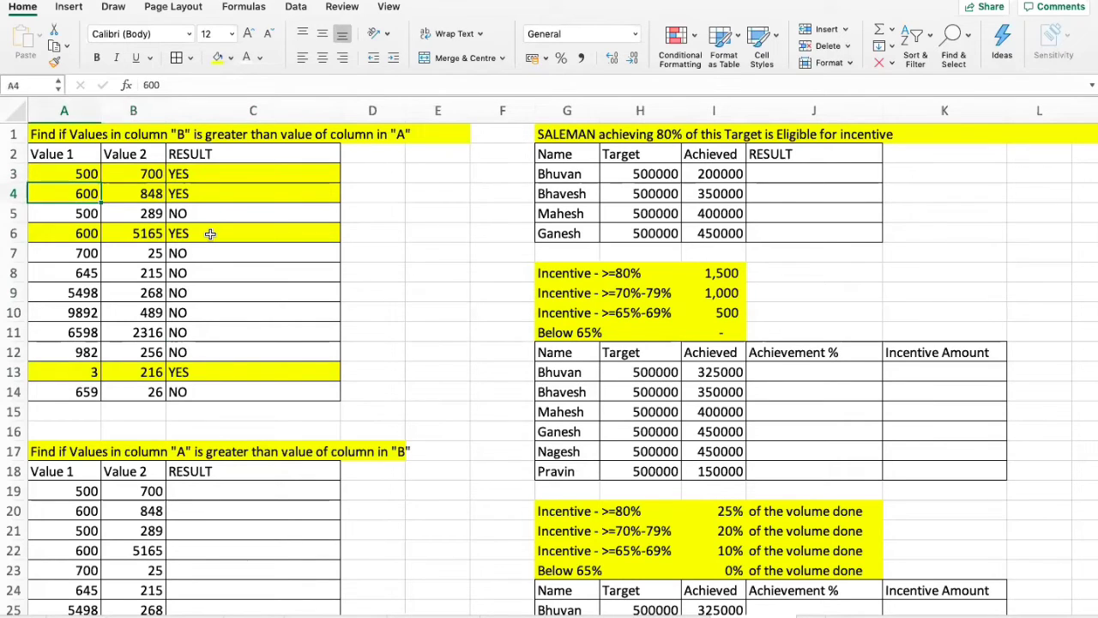
{"action": "key", "text": "Right"}
{"action": "key", "text": "Right"}
Compare Value 1 and Value 2 with the result in highlighted rows 6 and 13.
{"action": "key", "text": "Down"}
{"action": "key", "text": "Down"}
{"action": "key", "text": "Left"}
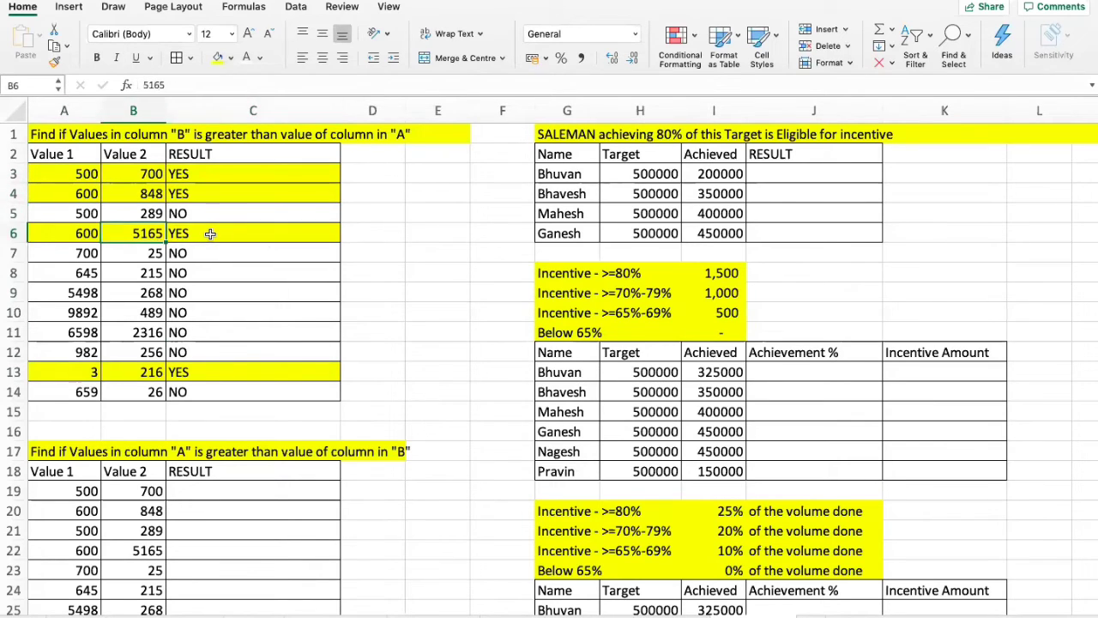
{"action": "key", "text": "Left"}
{"action": "key", "text": "Right"}
{"action": "key", "text": "Right"}
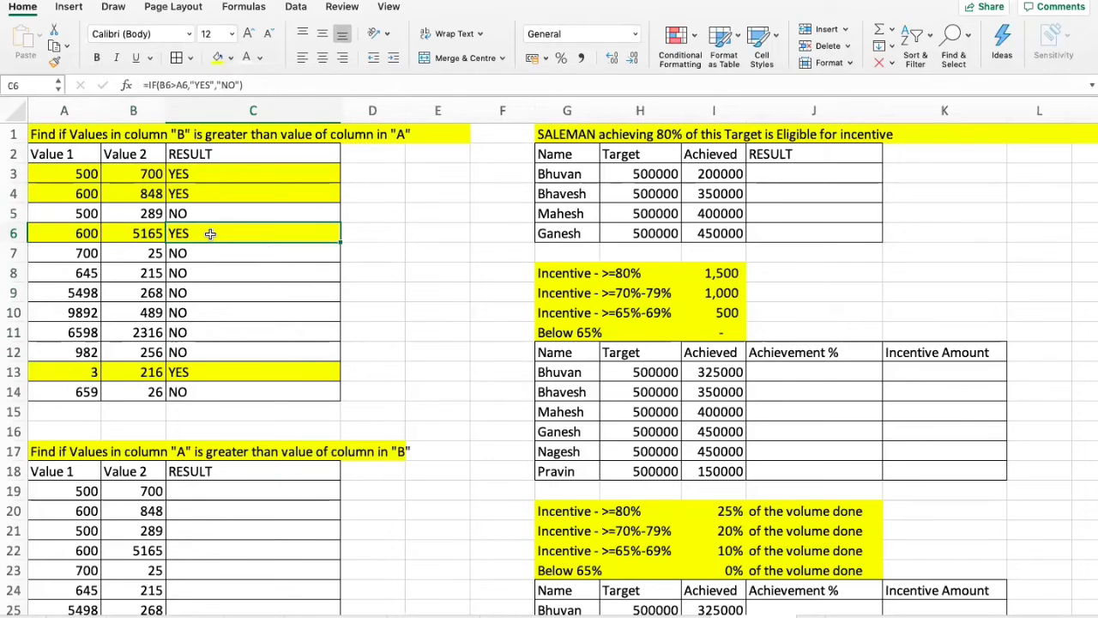
{"action": "key", "text": "Down"}
{"action": "key", "text": "Down"}
{"action": "key", "text": "Down"}
{"action": "key", "text": "Down"}
{"action": "key", "text": "Down"}
{"action": "key", "text": "Down"}
{"action": "key", "text": "Down"}
{"action": "key", "text": "Left"}
{"action": "key", "text": "Left"}
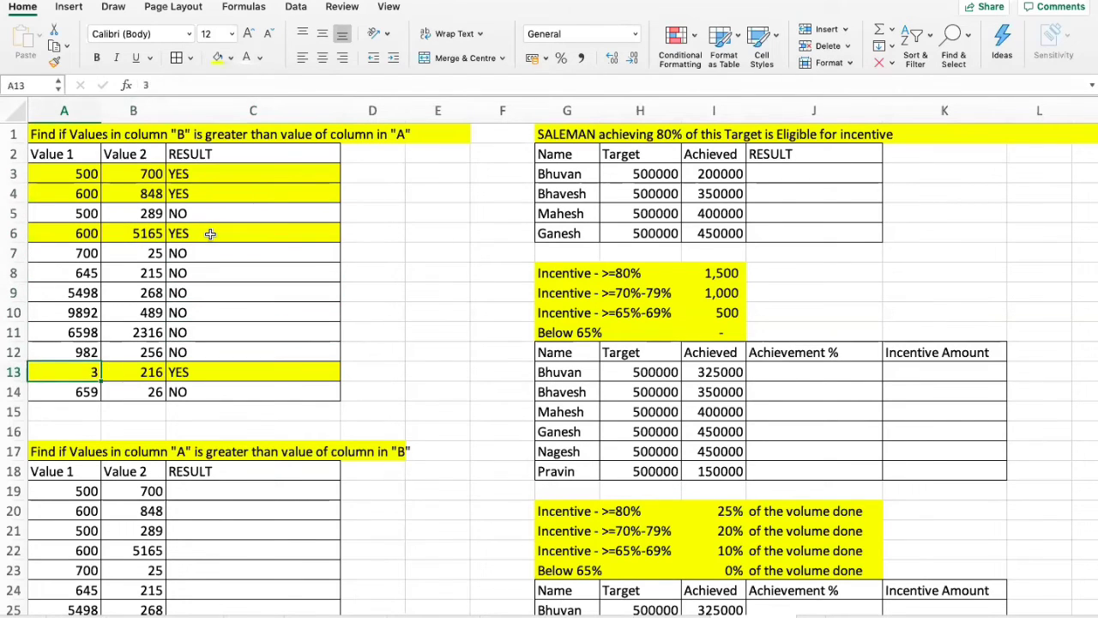
{"action": "key", "text": "Right"}
{"action": "key", "text": "Right"}
Replace the true-value text in C3's IF formula with "B IS GREATER".
{"action": "key", "text": "Up"}
{"action": "key", "text": "Up"}
{"action": "key", "text": "Up"}
{"action": "key", "text": "Up"}
{"action": "key", "text": "Up"}
{"action": "key", "text": "Up"}
{"action": "key", "text": "Up"}
{"action": "key", "text": "Up"}
{"action": "key", "text": "Up"}
{"action": "key", "text": "Up"}
{"action": "key", "text": "Up"}
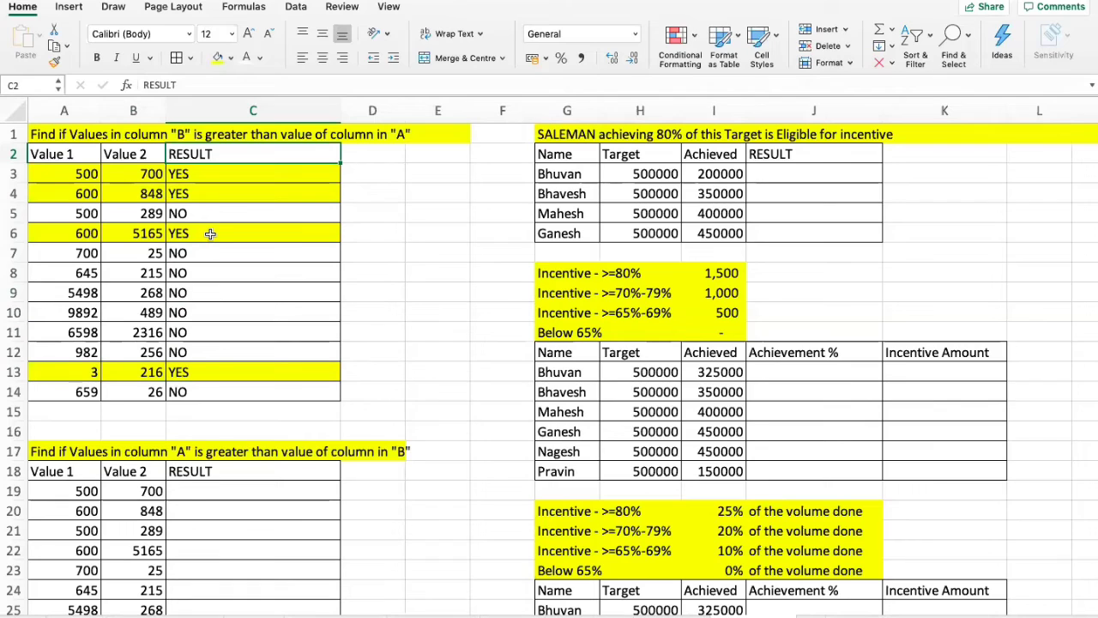
{"action": "key", "text": "Down"}
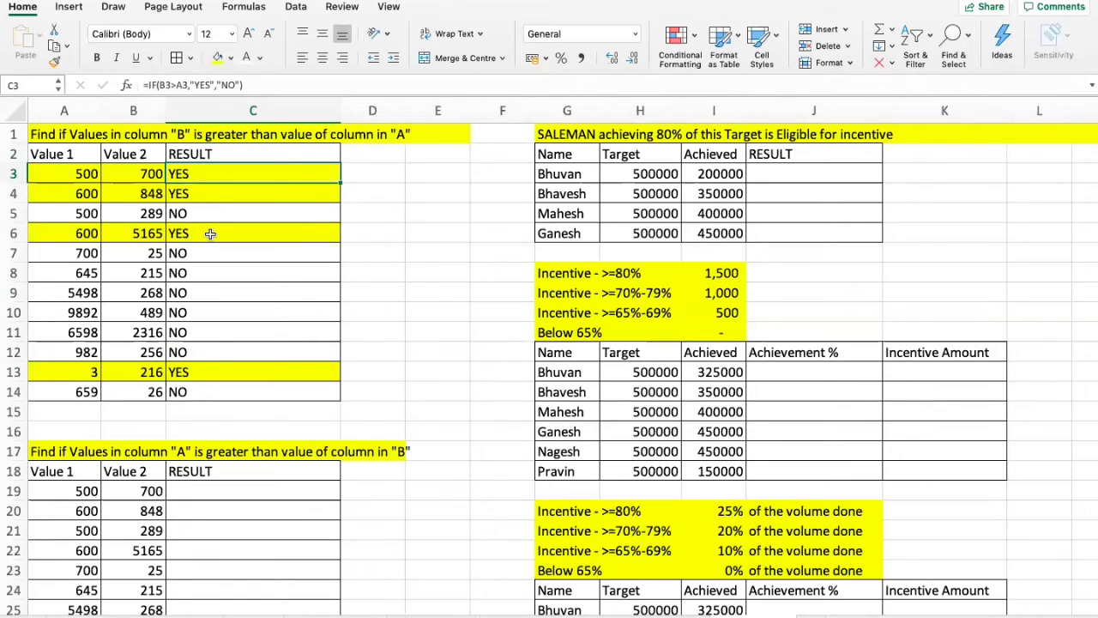
{"action": "double_click", "coordinate": [199, 85]}
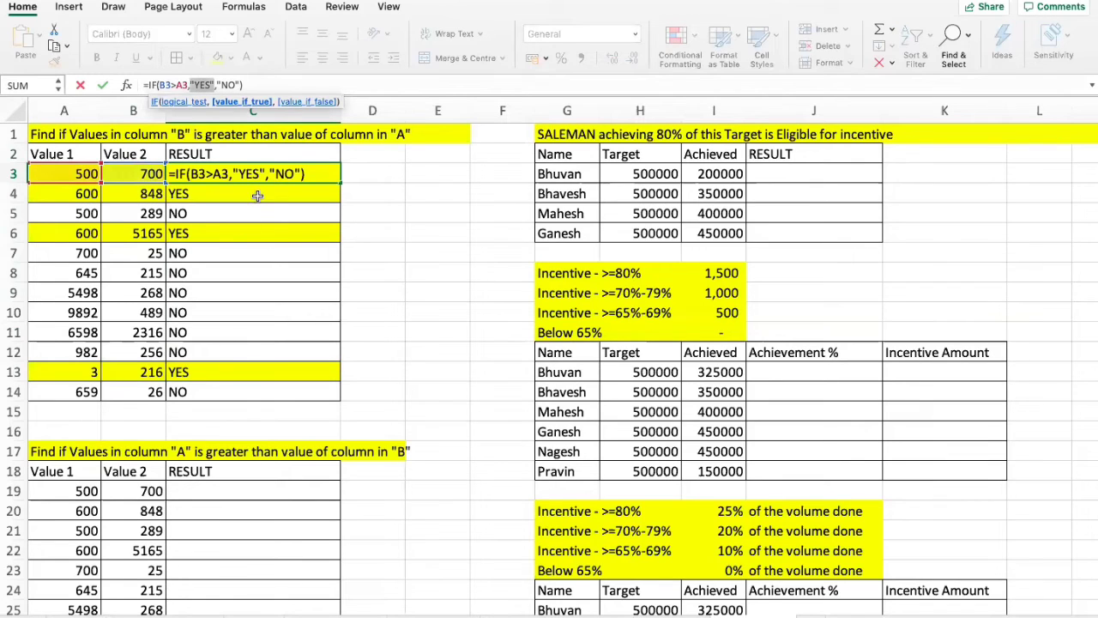
{"action": "left_click_drag", "start_coordinate": [236, 174], "coordinate": [255, 172]}
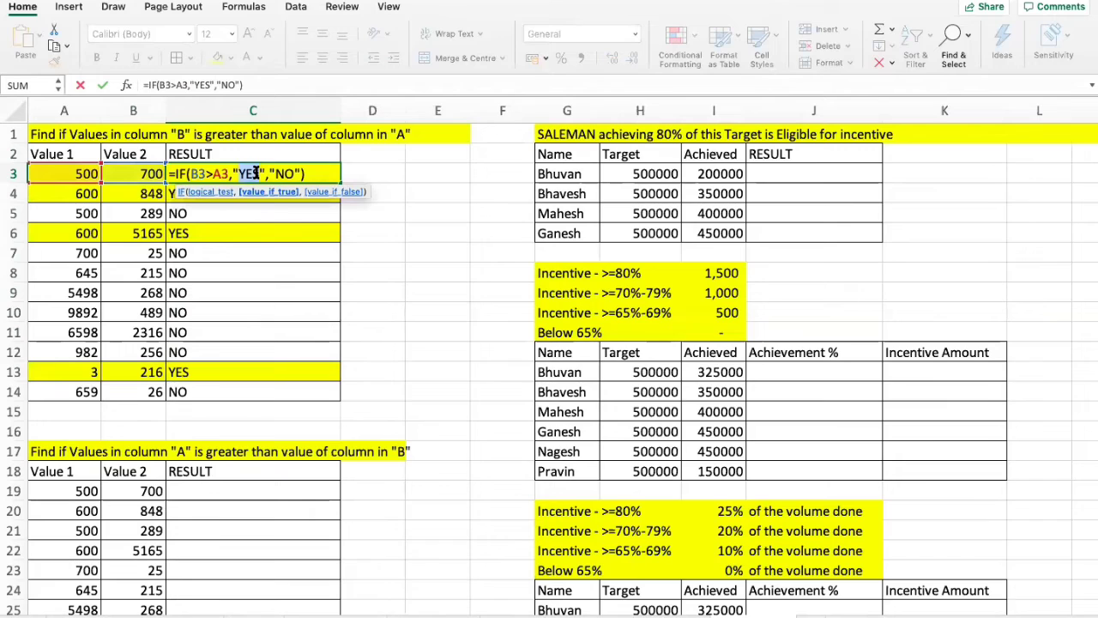
{"action": "type", "text": "B IS"}
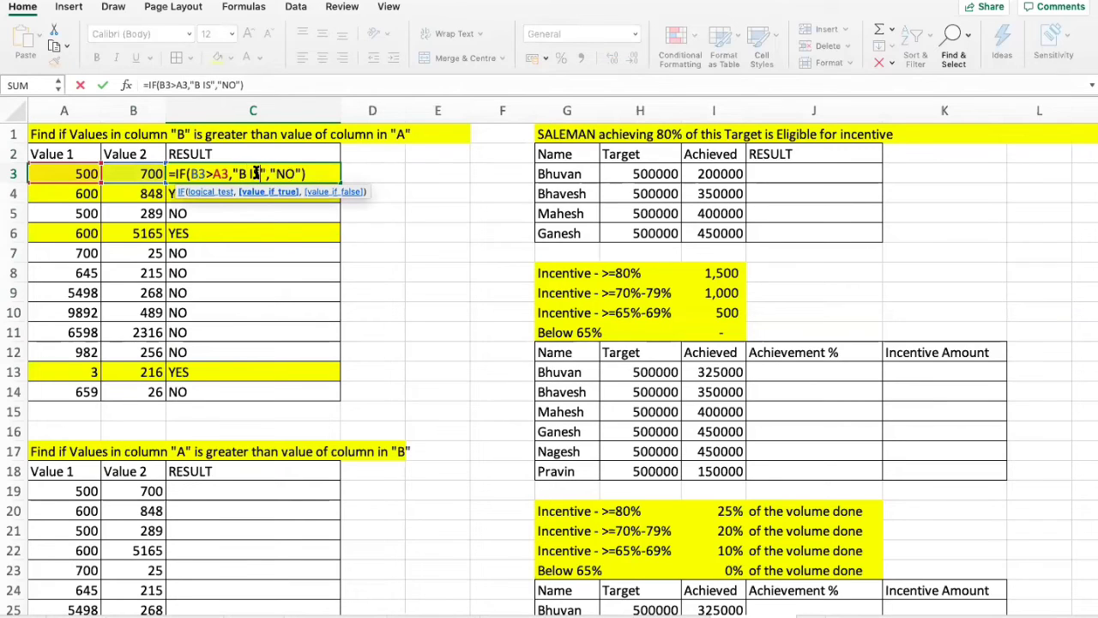
{"action": "type", "text": " GREATER"}
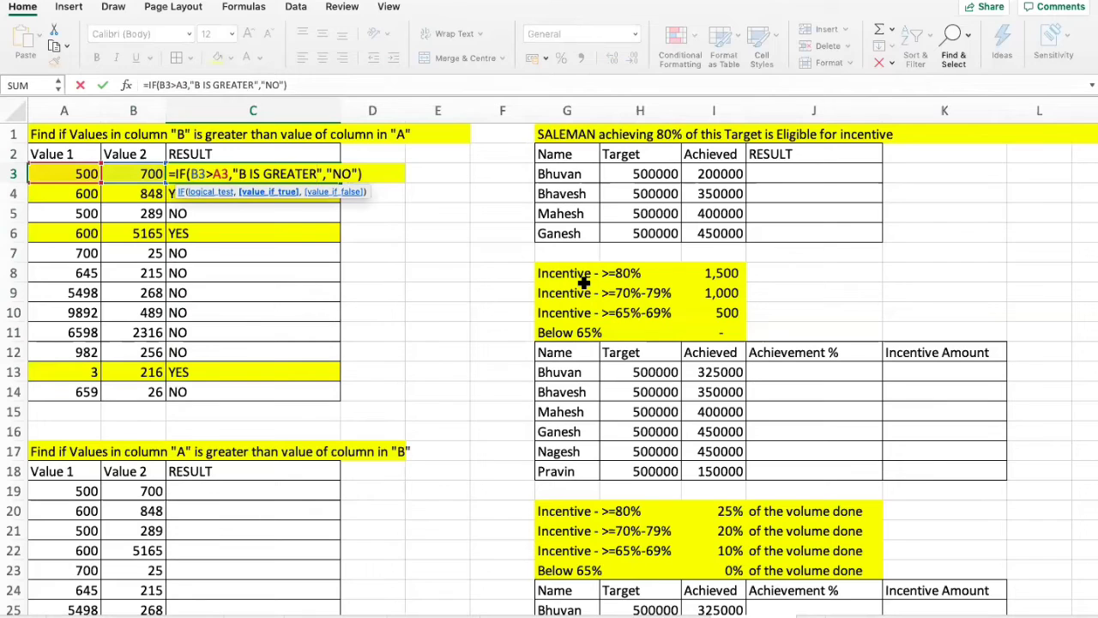
{"action": "key", "text": "Return"}
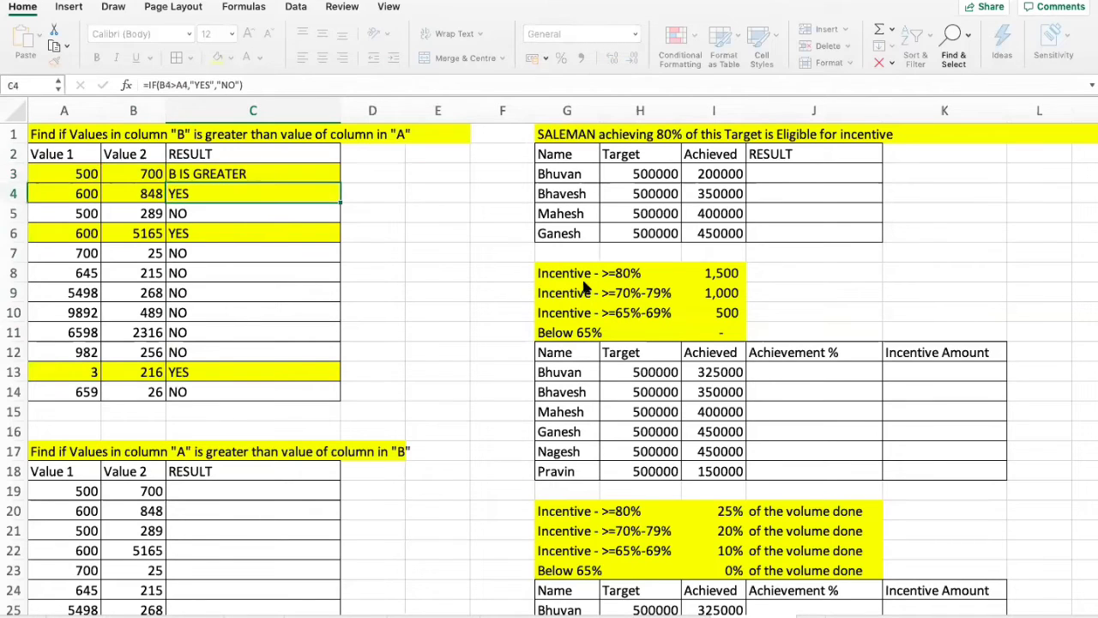
Copy the revised IF formula from C3 down through C14.
{"action": "key", "text": "Up"}
{"action": "key", "text": "super+c"}
{"action": "key", "text": "super+shift+Down"}
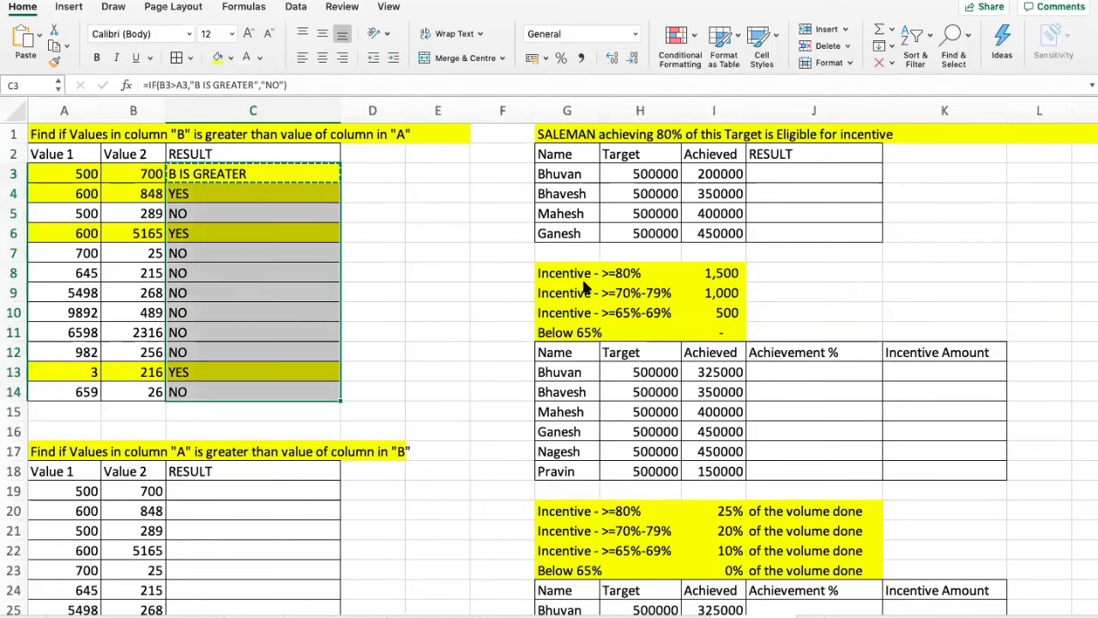
{"action": "key", "text": "super+v"}
{"action": "key", "text": "Escape"}
{"action": "key", "text": "Up"}
{"action": "key", "text": "Down"}
{"action": "key", "text": "Down"}
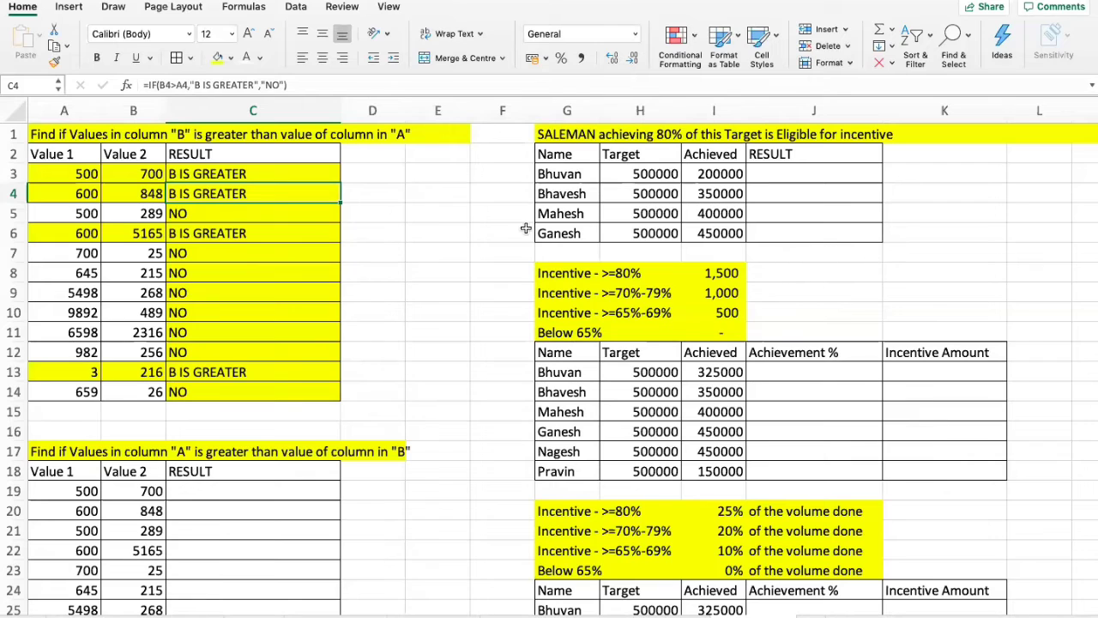
Examine the second comparison exercise: its heading in row 17 and the Value 1 and Value 2 columns below it.
{"action": "scroll", "coordinate": [277, 219], "scroll_direction": "down", "scroll_amount": 10}
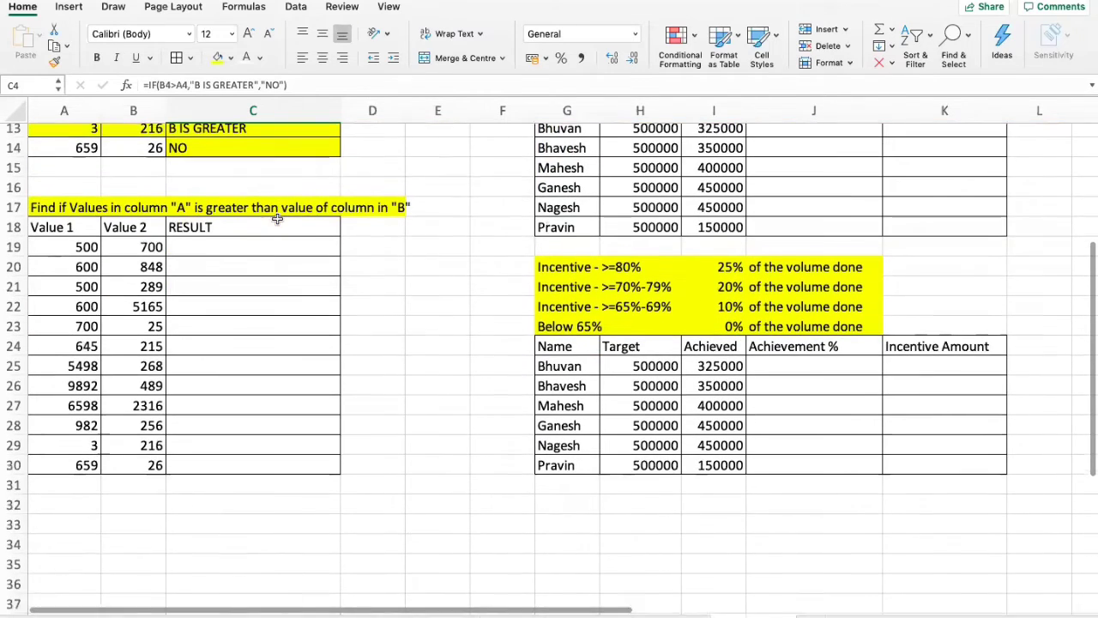
{"action": "left_click", "coordinate": [60, 183]}
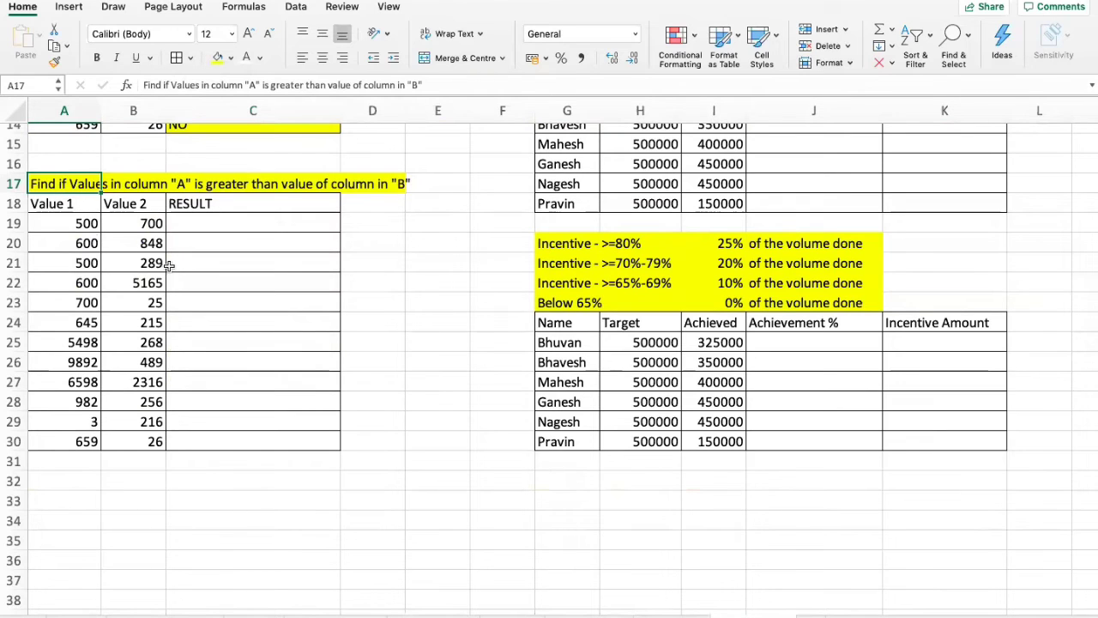
{"action": "left_click_drag", "start_coordinate": [64, 210], "coordinate": [64, 381]}
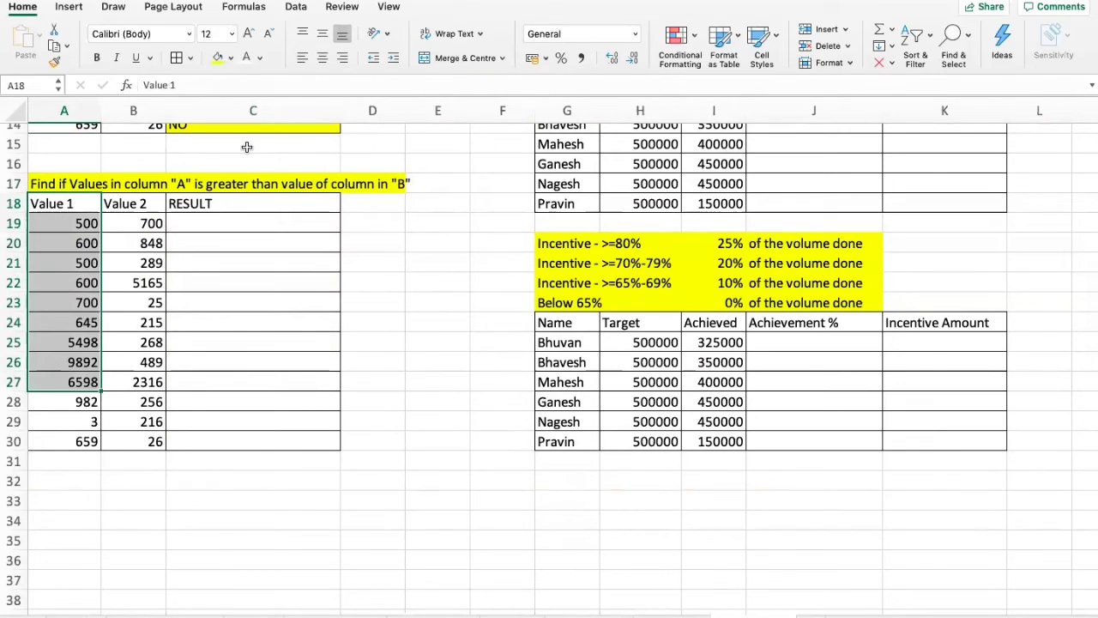
{"action": "left_click_drag", "start_coordinate": [126, 208], "coordinate": [128, 329]}
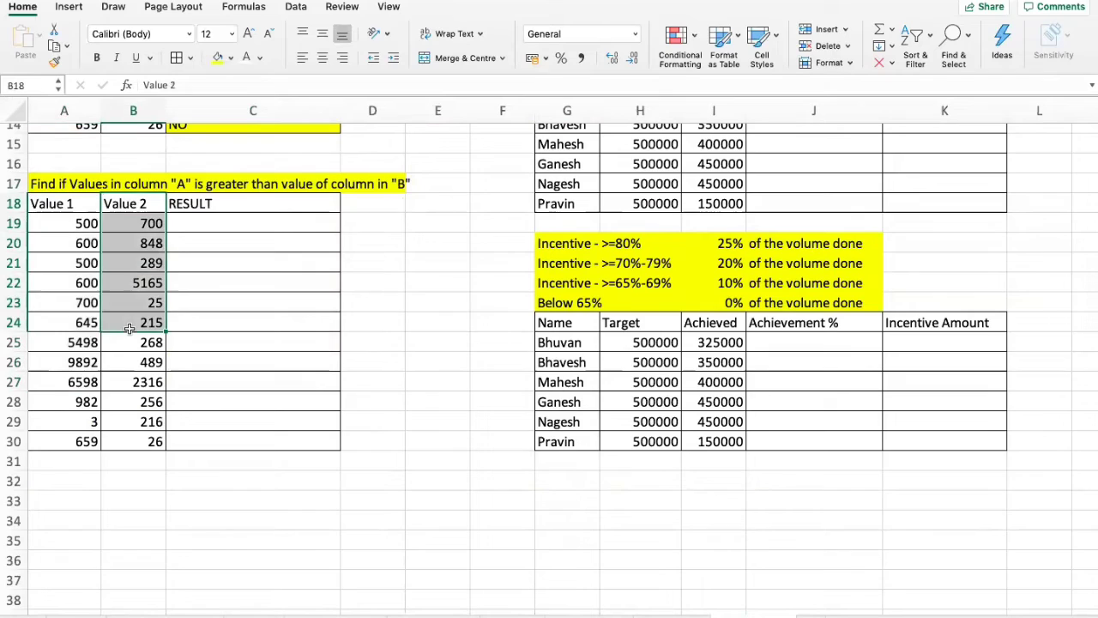
{"action": "scroll", "coordinate": [189, 331], "scroll_direction": "up", "scroll_amount": 5}
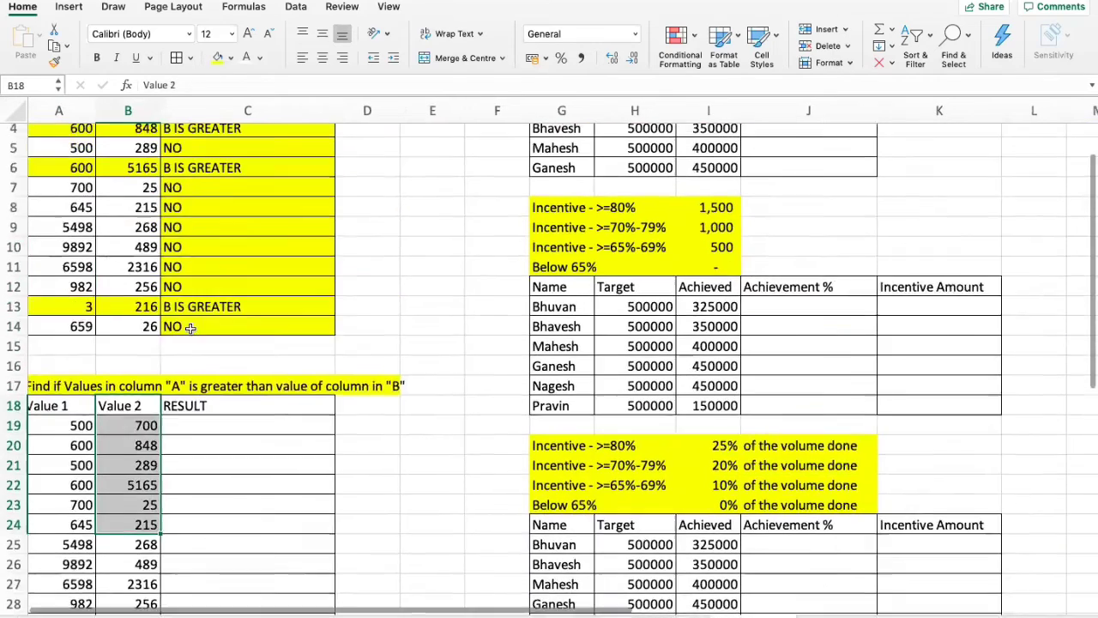
{"action": "scroll", "coordinate": [221, 412], "scroll_direction": "down", "scroll_amount": 1}
Enter an IF formula in C19 that returns "YES" when A19 is greater than B19 and "NO" otherwise.
{"action": "left_click", "coordinate": [227, 439]}
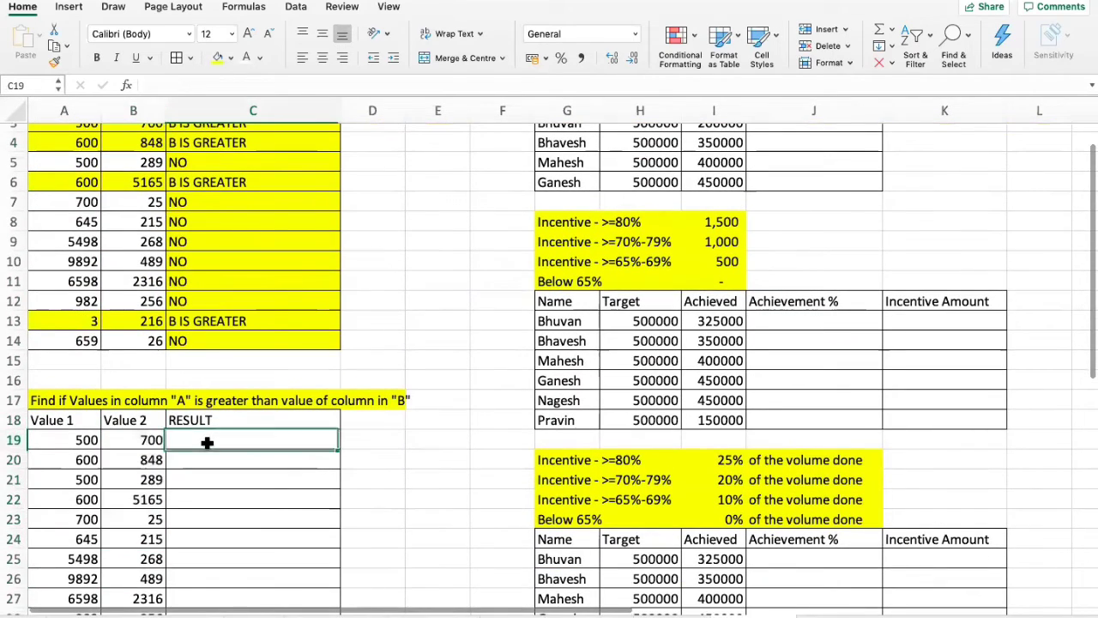
{"action": "type", "text": "=IF"}
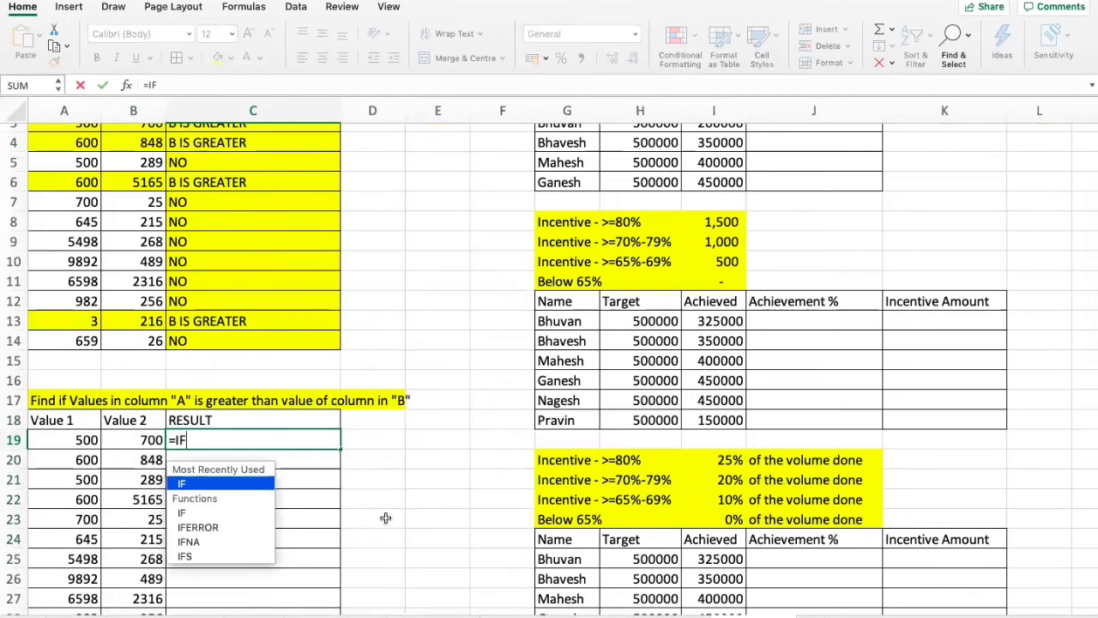
{"action": "type", "text": "("}
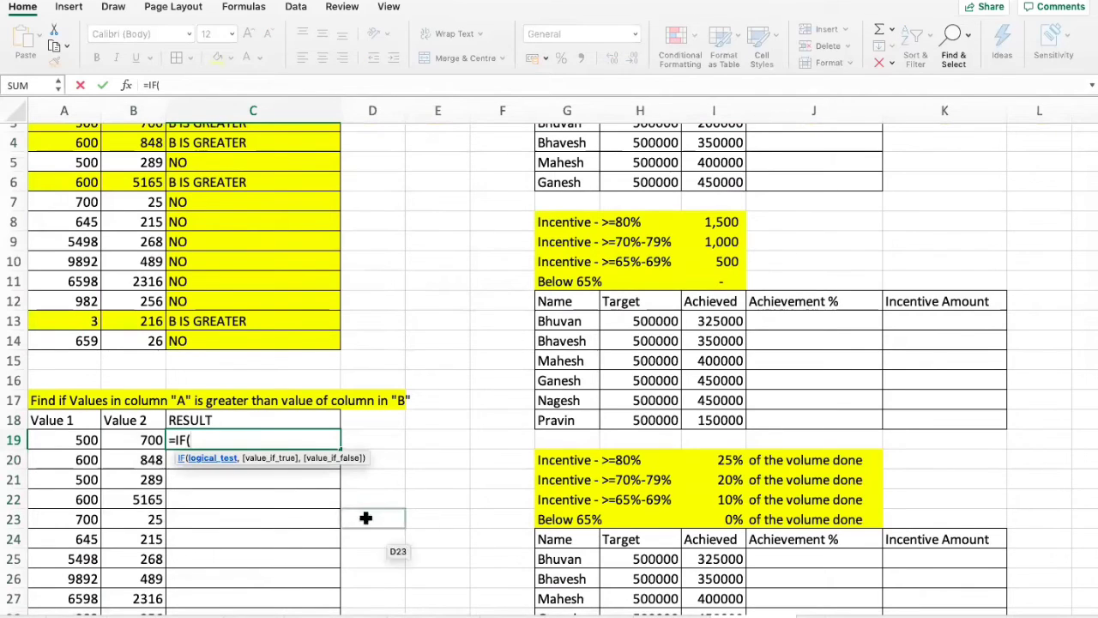
{"action": "left_click", "coordinate": [88, 441]}
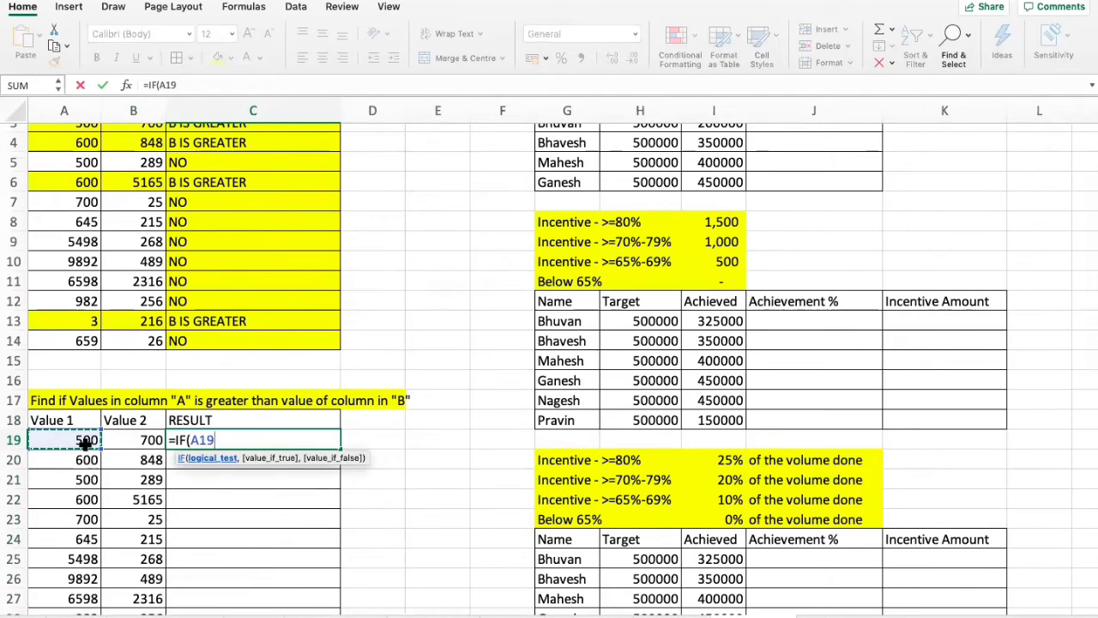
{"action": "type", "text": ">"}
{"action": "left_click", "coordinate": [137, 439]}
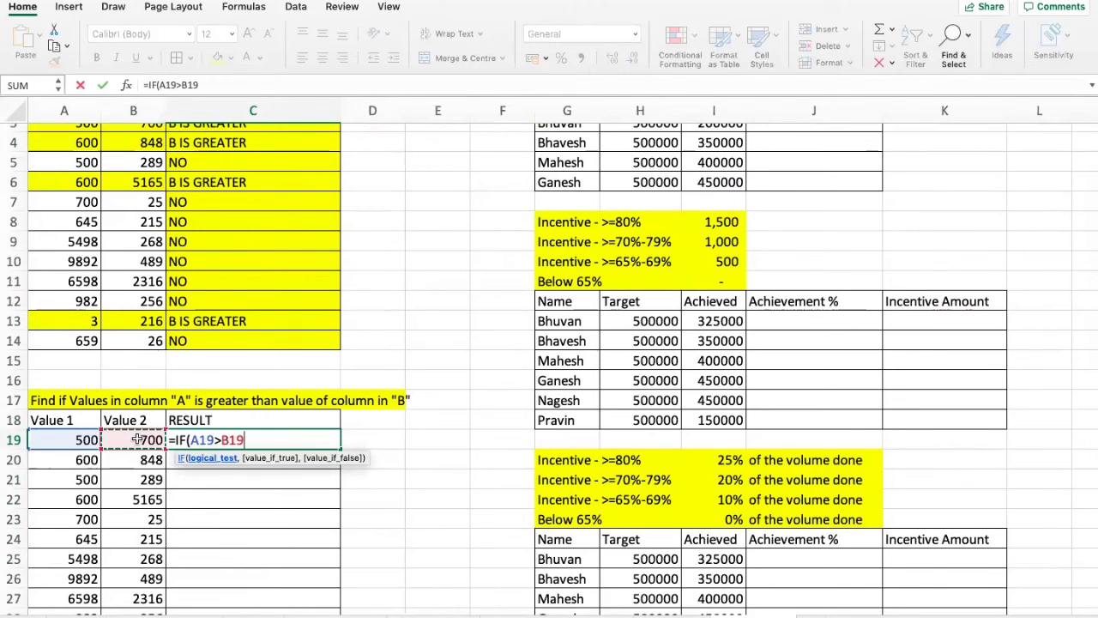
{"action": "type", "text": ","}
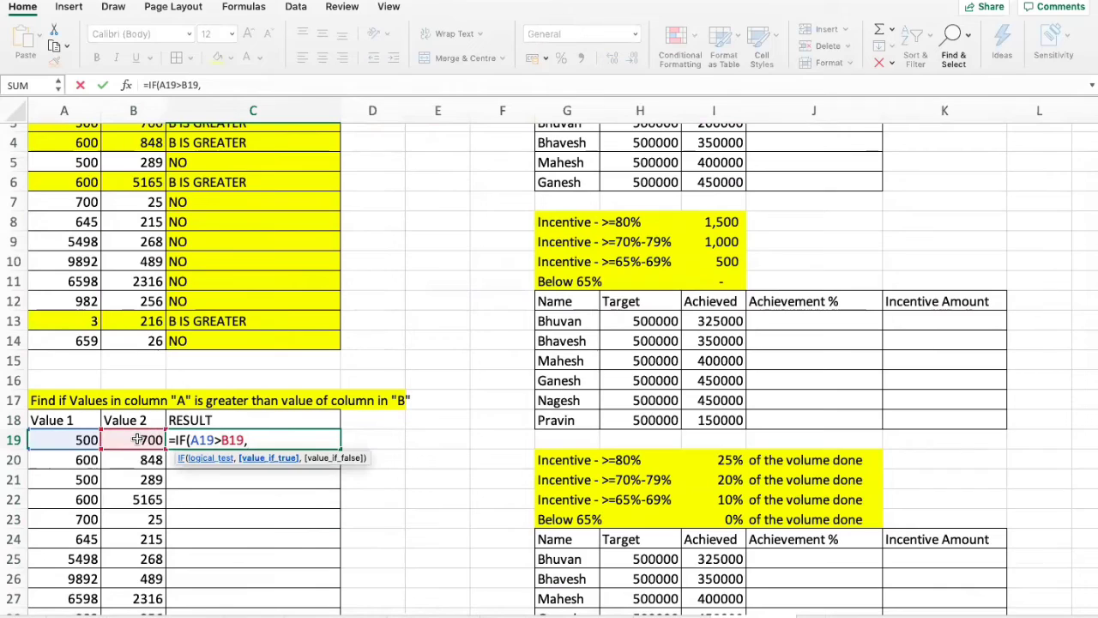
{"action": "type", "text": "\"YES"}
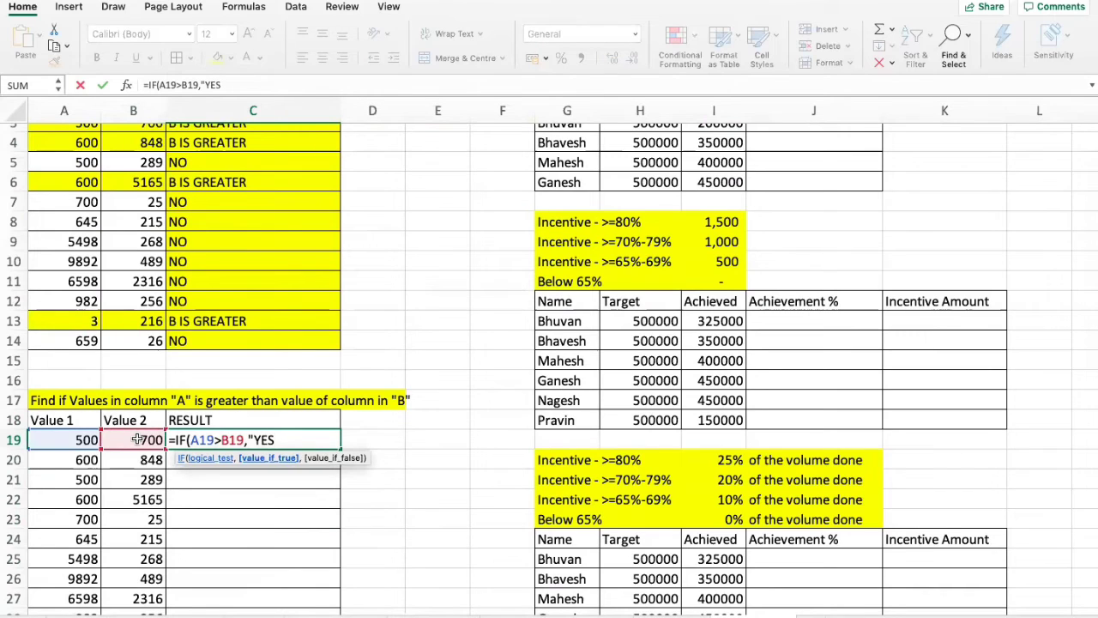
{"action": "type", "text": "\","}
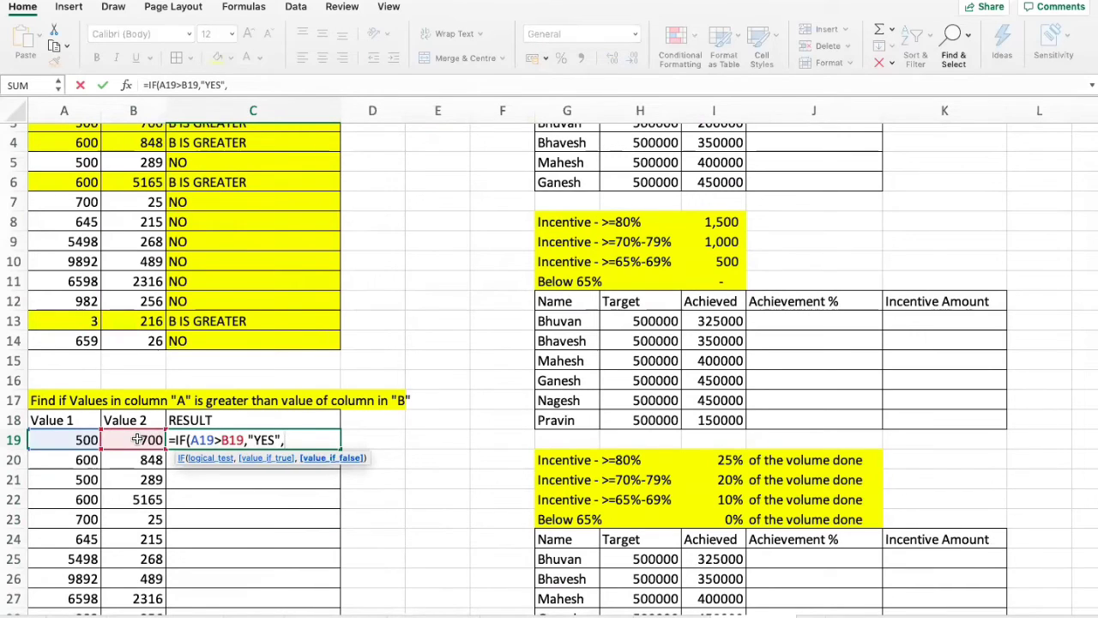
{"action": "type", "text": "\"NO\")"}
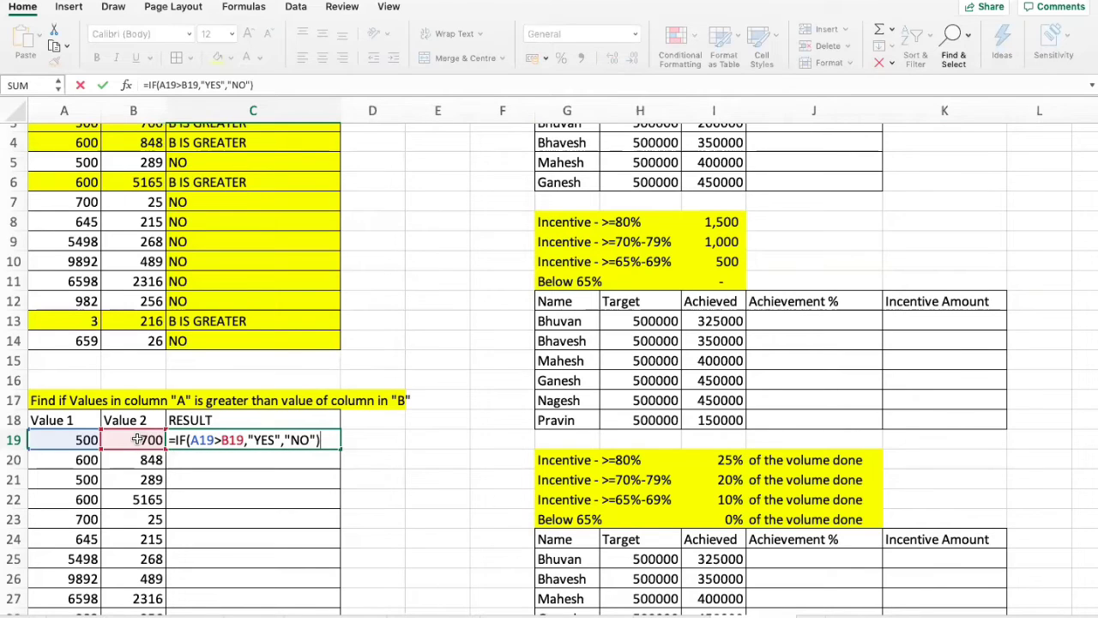
{"action": "key", "text": "Return"}
{"action": "key", "text": "Up"}
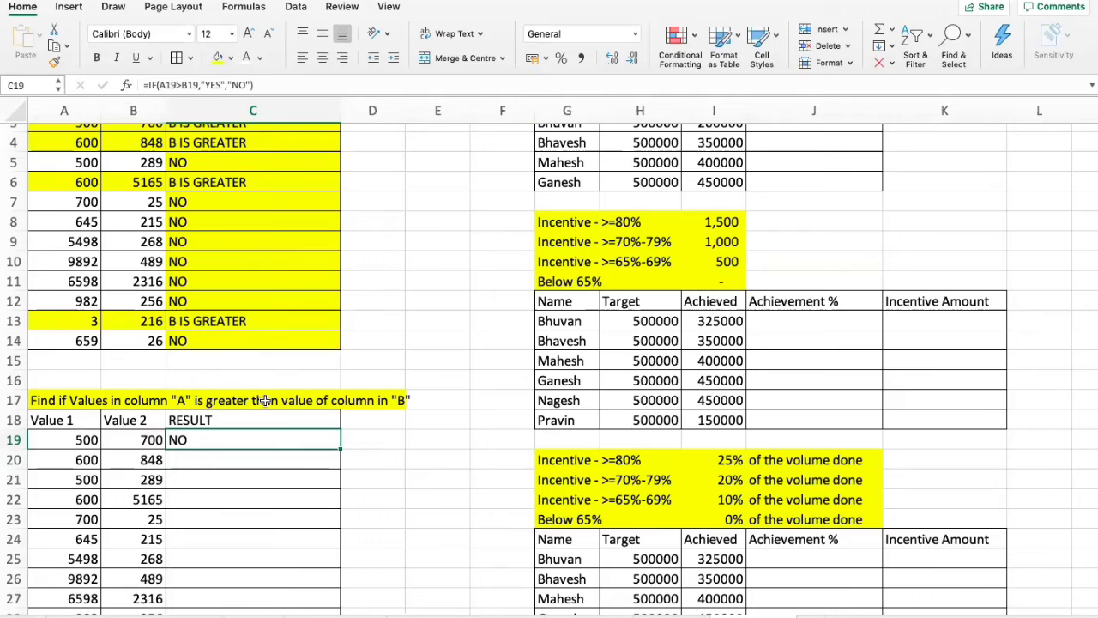
Check the two values in row 19 and copy the IF formula from C19 down through C30.
{"action": "left_click", "coordinate": [86, 439]}
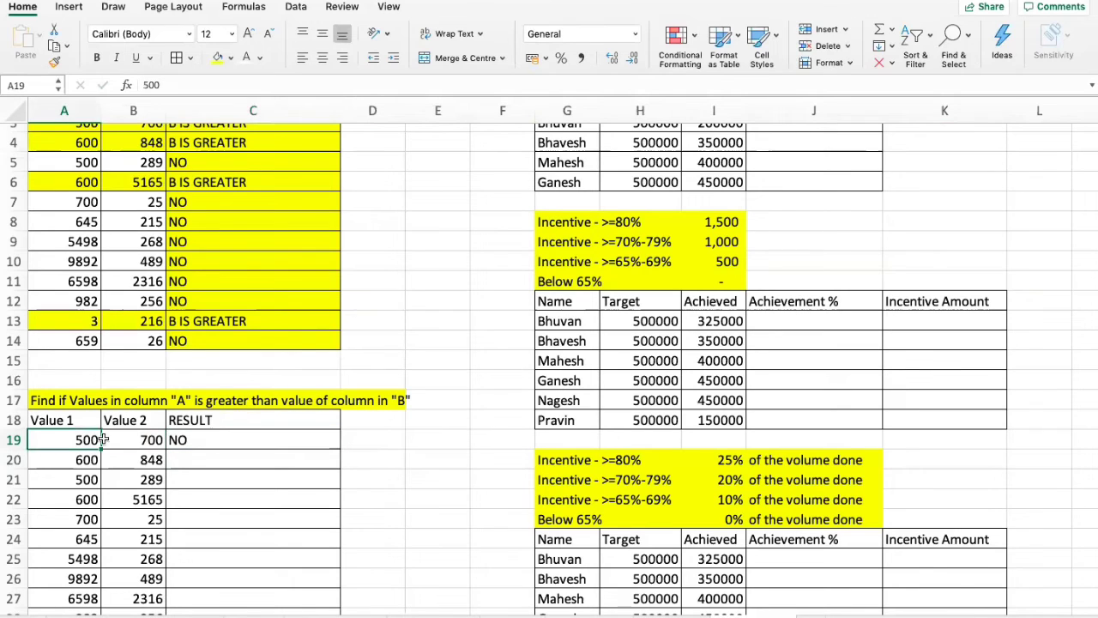
{"action": "left_click", "coordinate": [146, 439]}
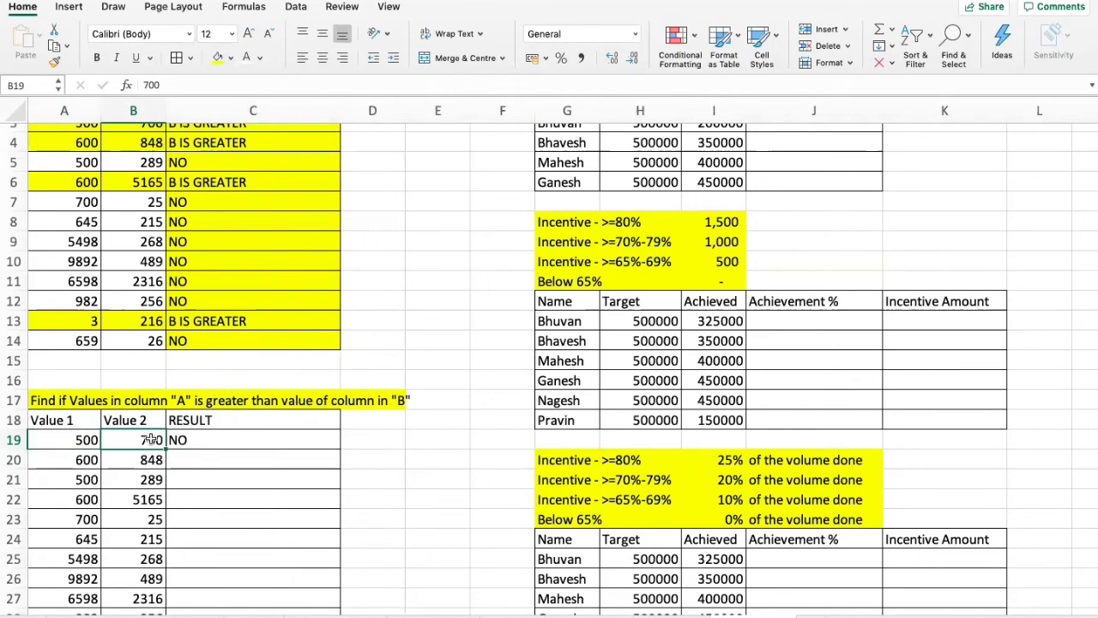
{"action": "left_click", "coordinate": [60, 440]}
{"action": "left_click", "coordinate": [197, 440]}
{"action": "key", "text": "super+c"}
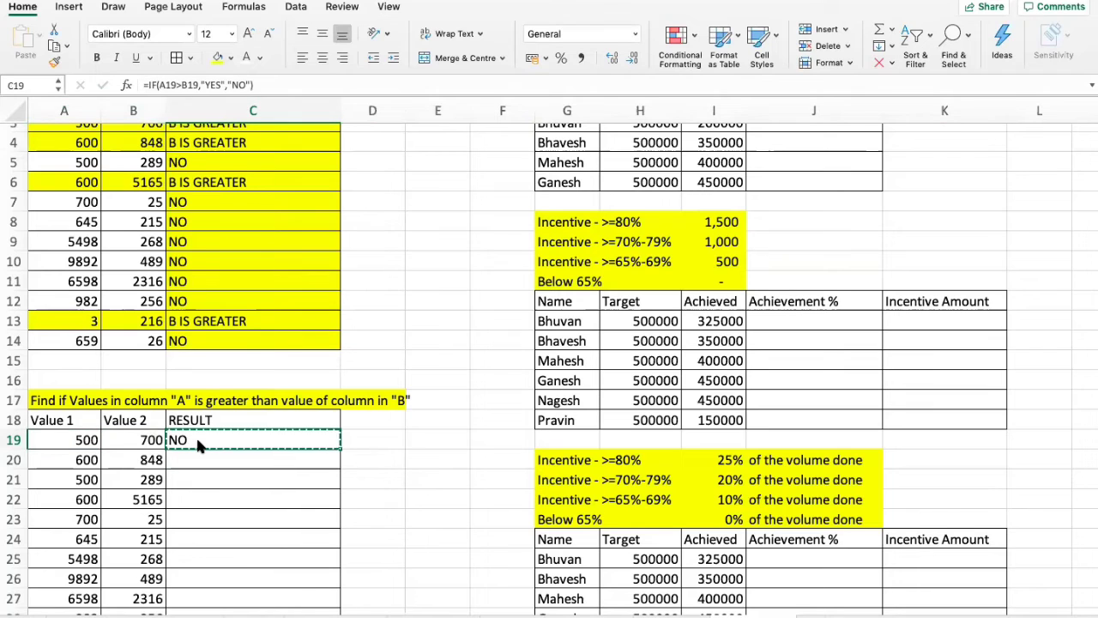
{"action": "key", "text": "shift+Down"}
{"action": "key", "text": "shift+Down"}
{"action": "key", "text": "shift+Down"}
{"action": "key", "text": "shift+Down"}
{"action": "key", "text": "shift+Down"}
{"action": "key", "text": "shift+Down"}
{"action": "key", "text": "shift+Down"}
{"action": "key", "text": "shift+Down"}
{"action": "key", "text": "shift+Down"}
{"action": "key", "text": "shift+Down"}
{"action": "key", "text": "shift+Down"}
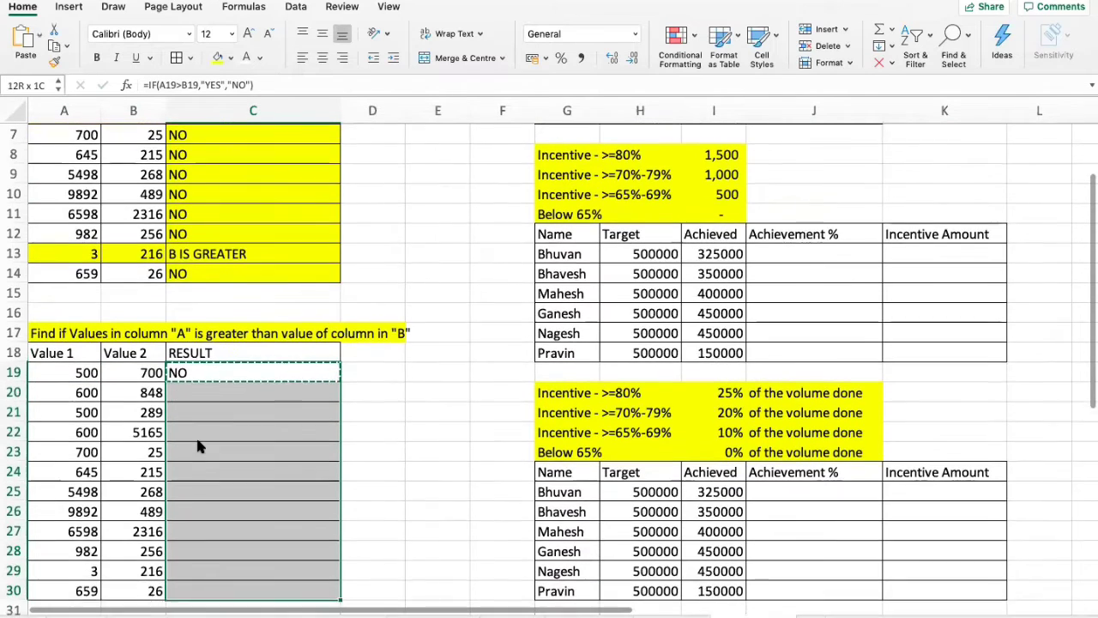
{"action": "key", "text": "super+v"}
Highlight the row 21 cells from A to C in yellow.
{"action": "key", "text": "Down"}
{"action": "key", "text": "Down"}
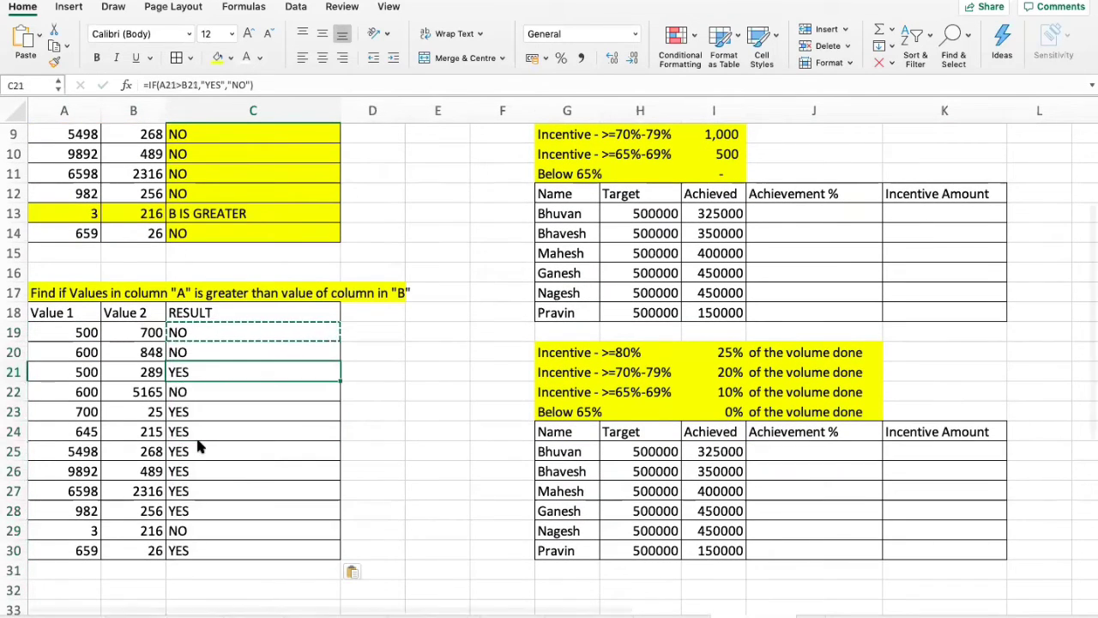
{"action": "key", "text": "shift+Left"}
{"action": "key", "text": "shift+Left"}
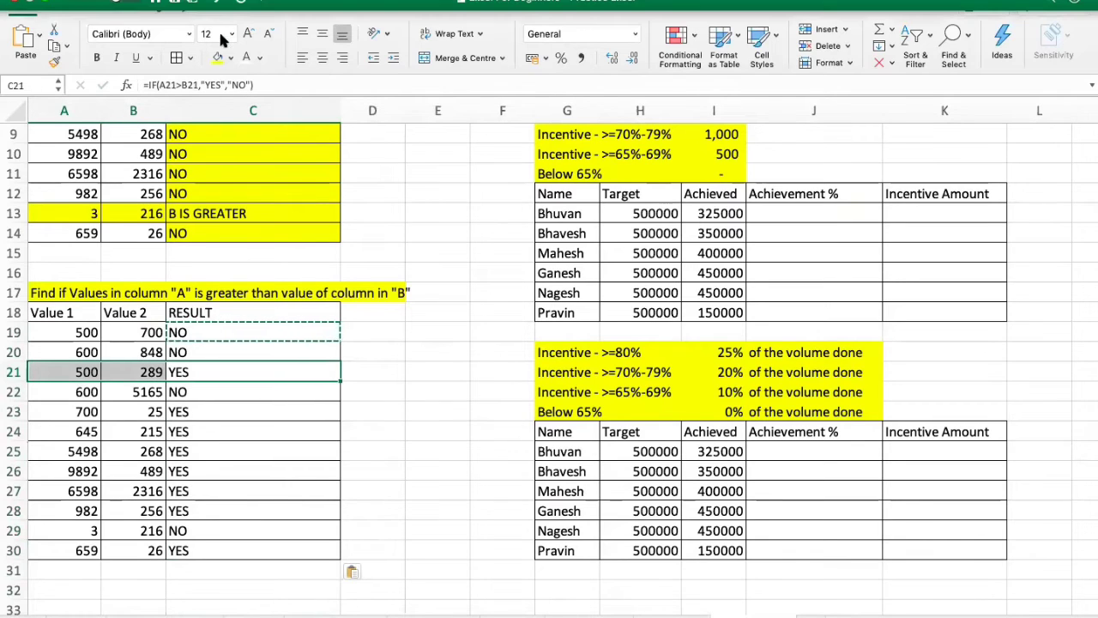
{"action": "left_click", "coordinate": [218, 57]}
{"action": "key", "text": "Left"}
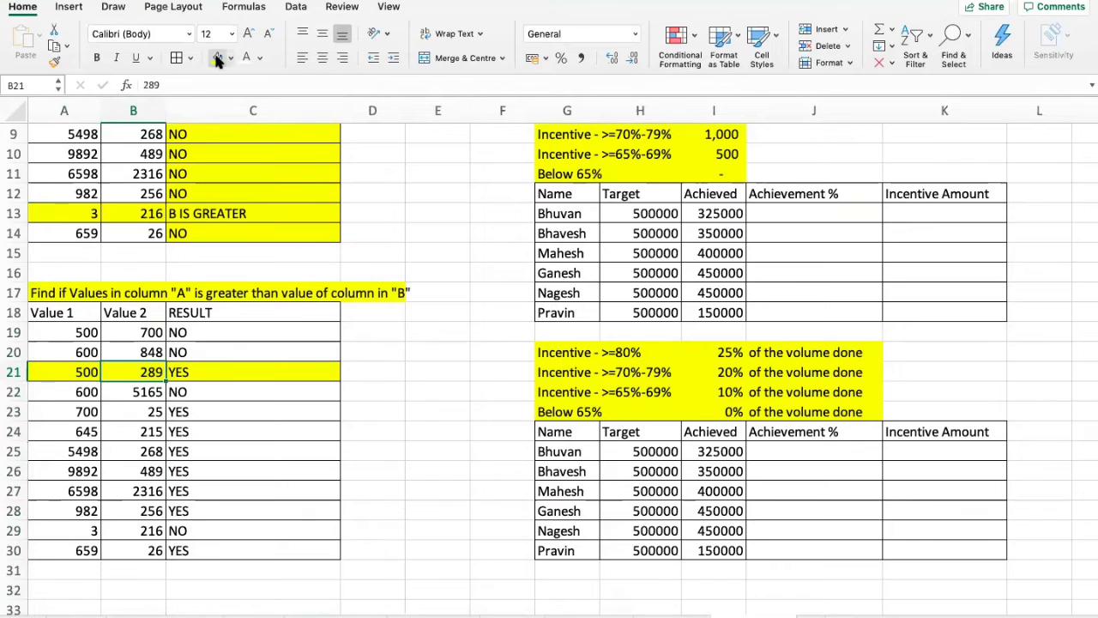
Highlight the range A24:C28 in yellow.
{"action": "key", "text": "Down"}
{"action": "key", "text": "Down"}
{"action": "key", "text": "Down"}
{"action": "key", "text": "Right"}
{"action": "key", "text": "shift+Left"}
{"action": "key", "text": "shift+Left"}
{"action": "key", "text": "shift+Down"}
{"action": "key", "text": "shift+Down"}
{"action": "key", "text": "shift+Down"}
{"action": "key", "text": "shift+Down"}
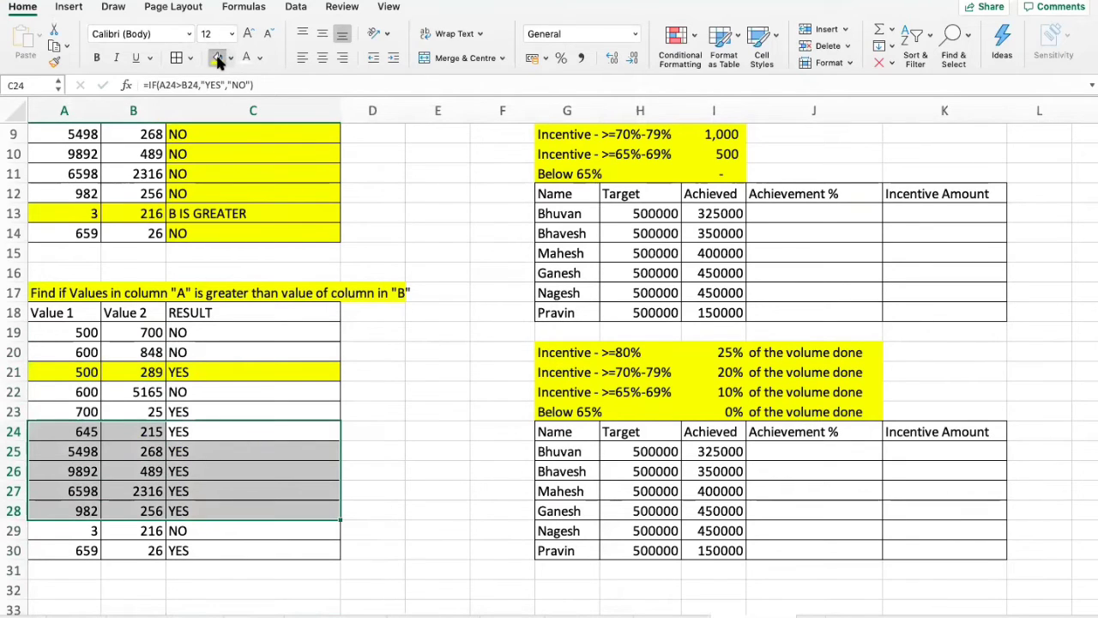
{"action": "left_click", "coordinate": [219, 57]}
{"action": "key", "text": "Left"}
{"action": "key", "text": "Left"}
{"action": "key", "text": "Down"}
{"action": "key", "text": "Up"}
{"action": "key", "text": "Down"}
{"action": "key", "text": "Down"}
{"action": "key", "text": "Down"}
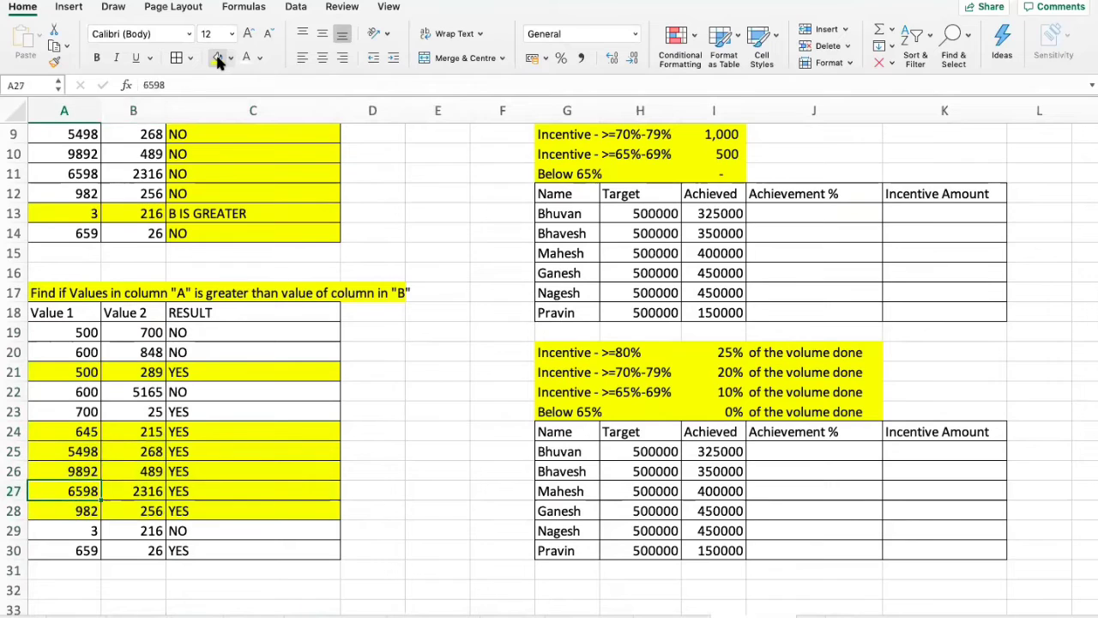
Highlight the last row of the comparison table, A30:C30, in yellow.
{"action": "key", "text": "Right"}
{"action": "key", "text": "Right"}
{"action": "key", "text": "Down"}
{"action": "key", "text": "Down"}
{"action": "key", "text": "Down"}
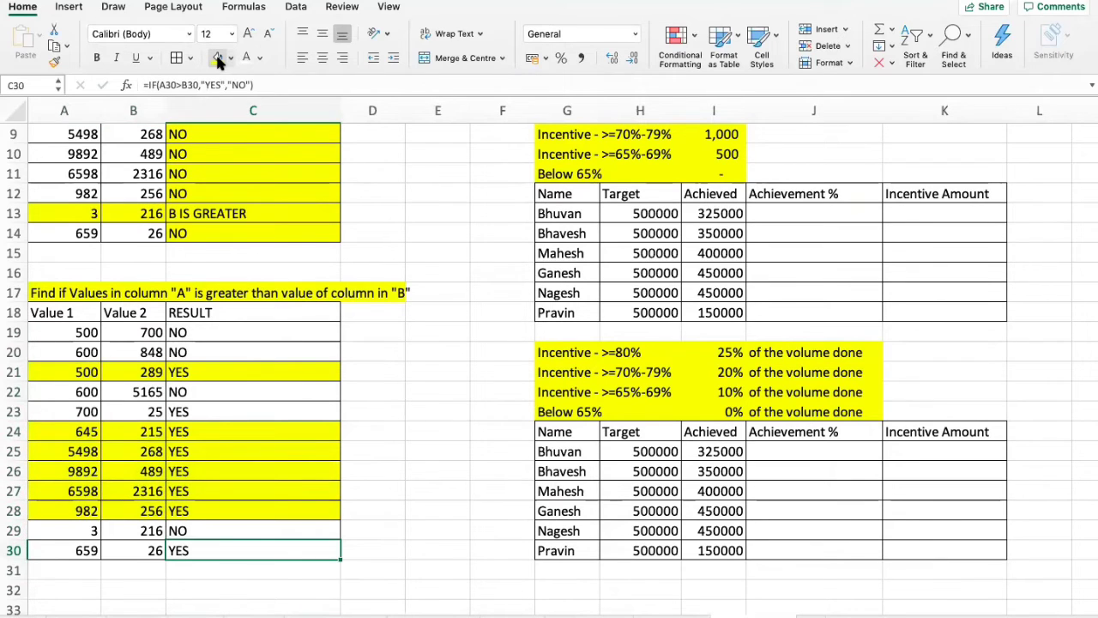
{"action": "key", "text": "Left"}
{"action": "key", "text": "Left"}
{"action": "key", "text": "shift+Right"}
{"action": "key", "text": "shift+Right"}
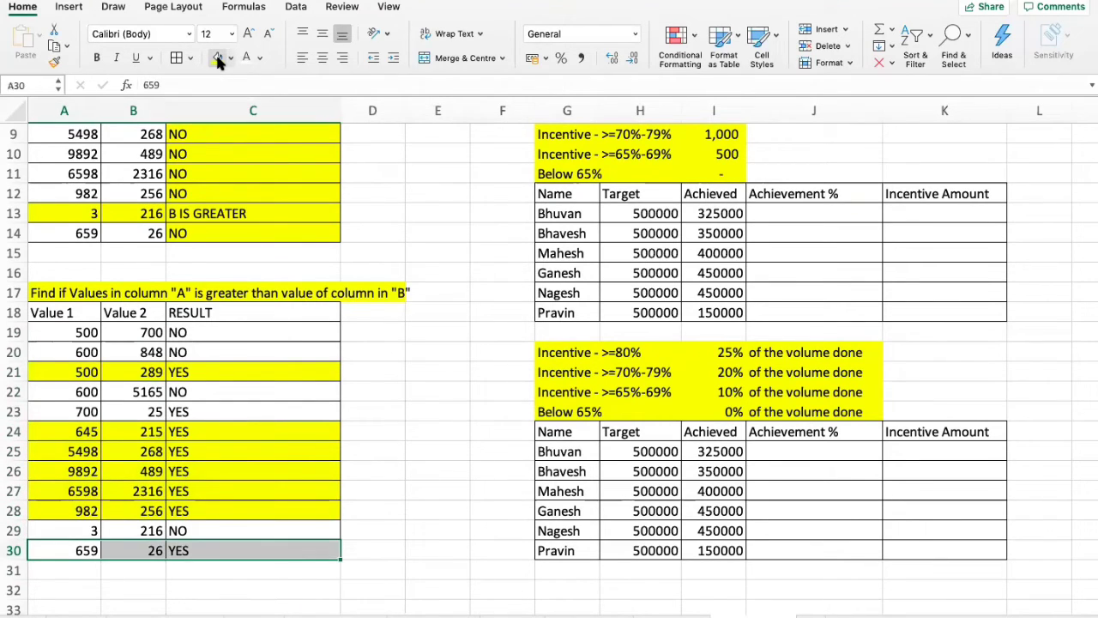
{"action": "left_click", "coordinate": [217, 56]}
{"action": "key", "text": "Left"}
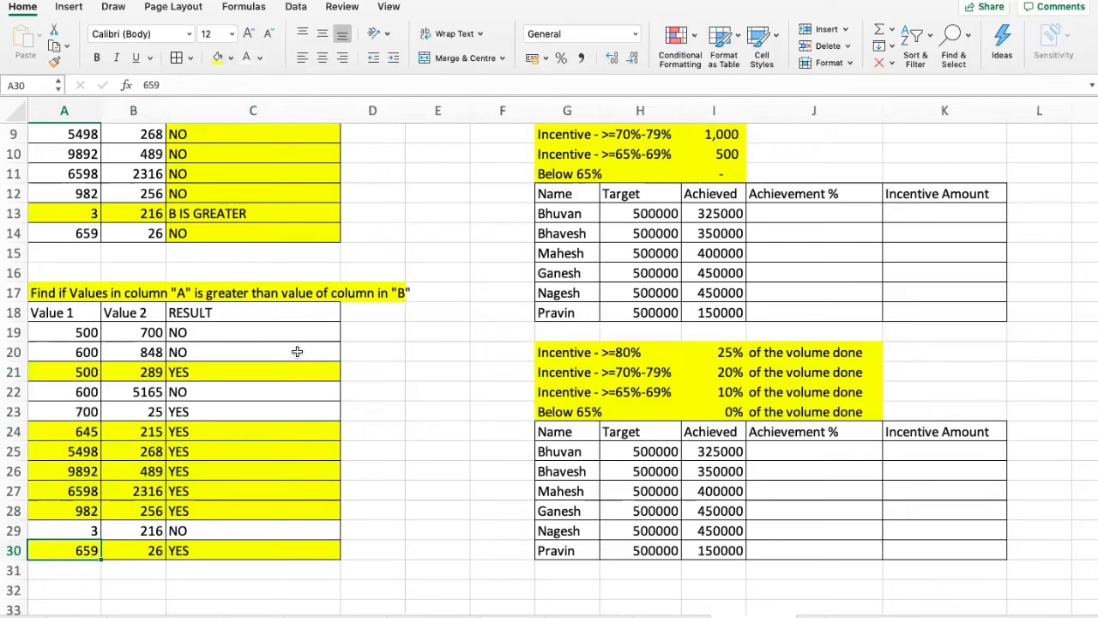
Review the results in column C of the second comparison table from row 30 up to row 20.
{"action": "key", "text": "Right"}
{"action": "key", "text": "Right"}
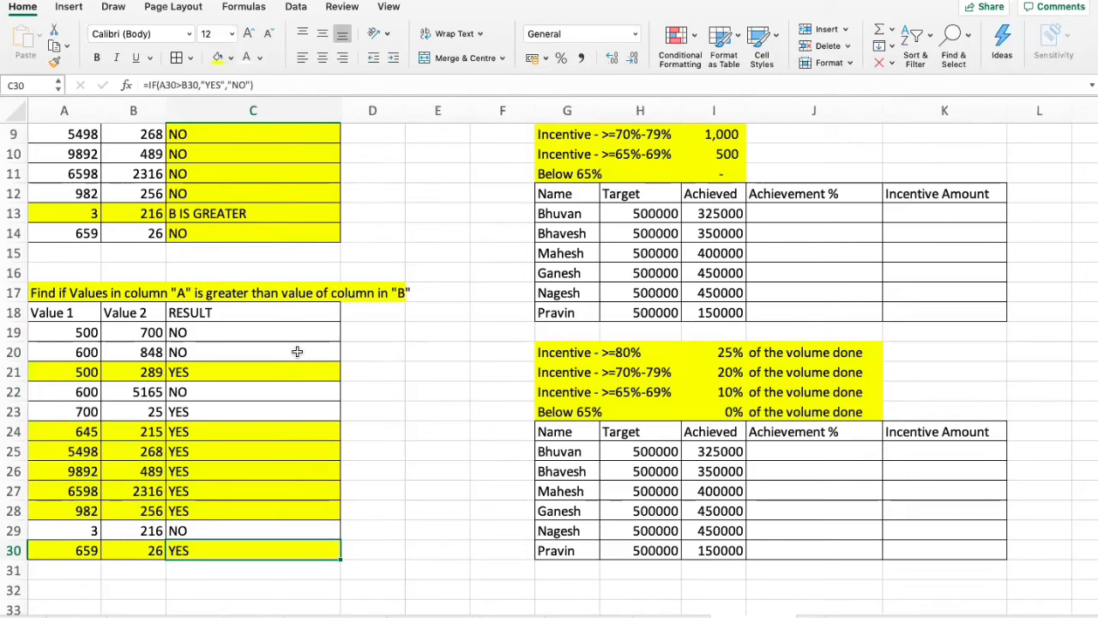
{"action": "key", "text": "Up"}
{"action": "key", "text": "Up"}
{"action": "key", "text": "Up"}
{"action": "key", "text": "Up"}
{"action": "key", "text": "Up"}
{"action": "key", "text": "Up"}
{"action": "key", "text": "Up"}
{"action": "key", "text": "Up"}
{"action": "key", "text": "Up"}
{"action": "key", "text": "Up"}
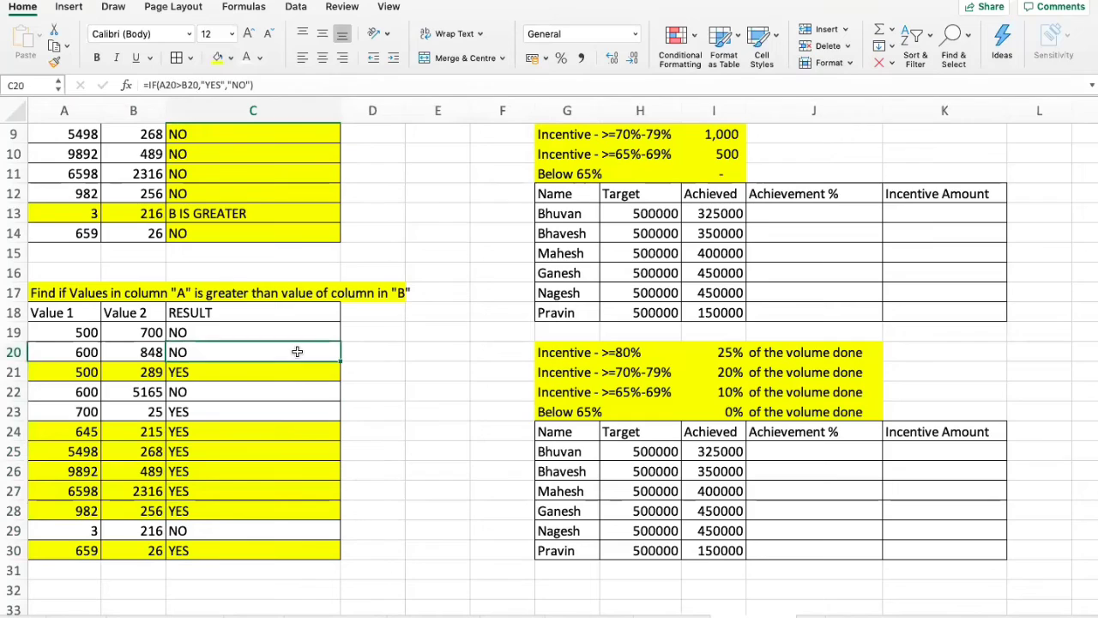
Go to the salesman incentive exercise in G1:J6 and examine its heading and its Name, Target and Achieved columns.
{"action": "key", "text": "Right"}
{"action": "key", "text": "Right"}
{"action": "key", "text": "Right"}
{"action": "key", "text": "Right"}
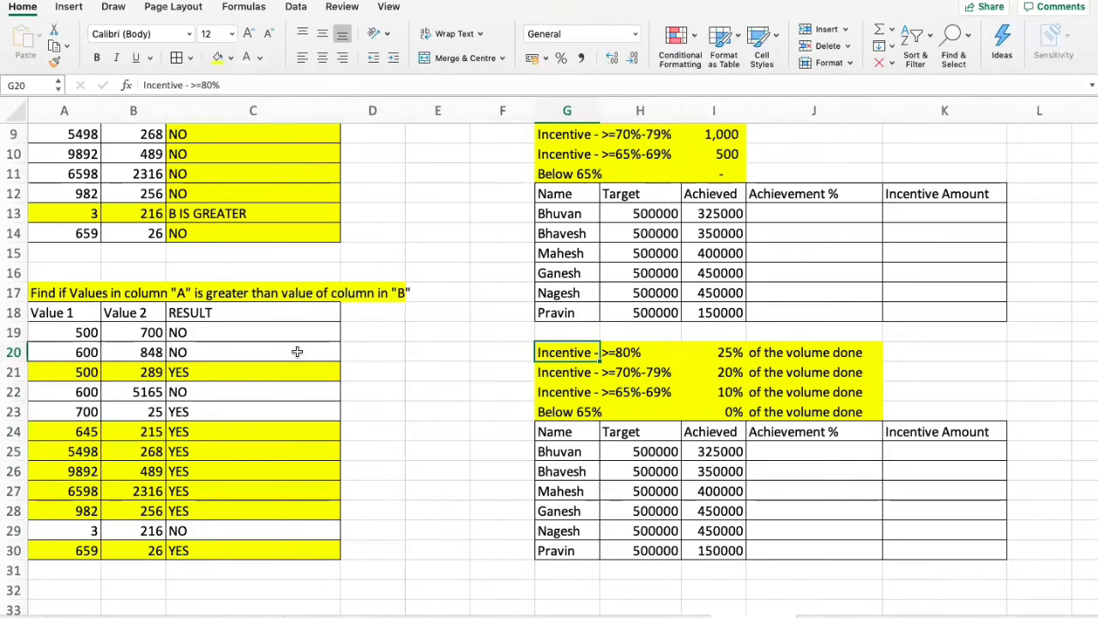
{"action": "key", "text": "Right"}
{"action": "key", "text": "Right"}
{"action": "key", "text": "Right"}
{"action": "key", "text": "Right"}
{"action": "key", "text": "Right"}
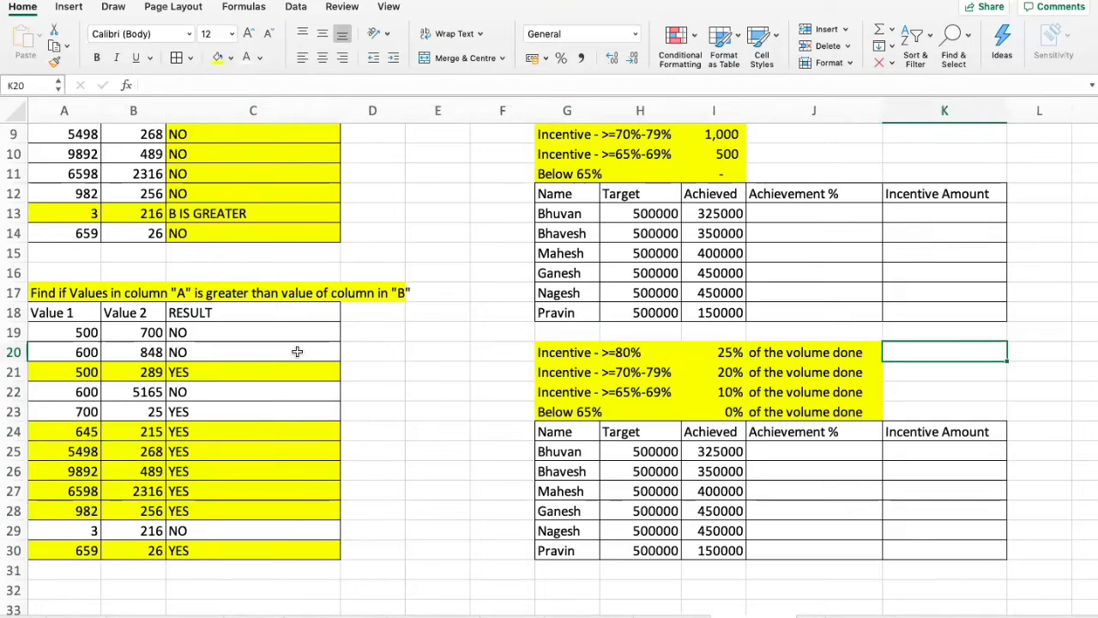
{"action": "key", "text": "Right"}
{"action": "key", "text": "Right"}
{"action": "key", "text": "Right"}
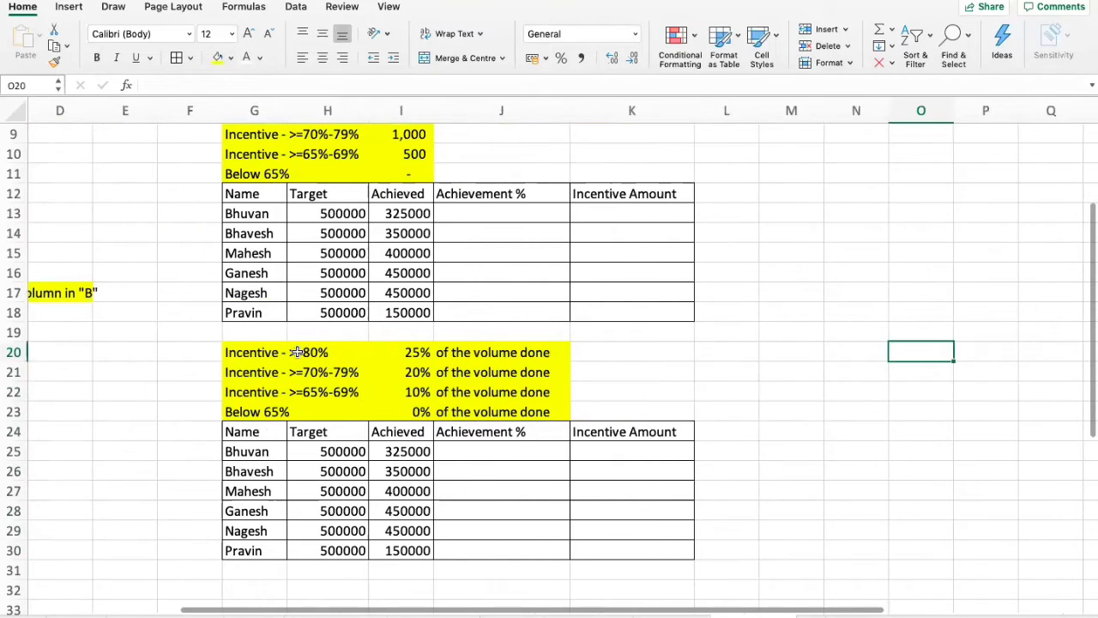
{"action": "key", "text": "Left"}
{"action": "key", "text": "Left"}
{"action": "key", "text": "Left"}
{"action": "key", "text": "Up"}
{"action": "key", "text": "Up"}
{"action": "key", "text": "Up"}
{"action": "key", "text": "Up"}
{"action": "key", "text": "Up"}
{"action": "key", "text": "Up"}
{"action": "key", "text": "Up"}
{"action": "key", "text": "Up"}
{"action": "key", "text": "Up"}
{"action": "key", "text": "Up"}
{"action": "key", "text": "Up"}
{"action": "key", "text": "Up"}
{"action": "key", "text": "Up"}
{"action": "key", "text": "Up"}
{"action": "key", "text": "Up"}
{"action": "key", "text": "Up"}
{"action": "key", "text": "Up"}
{"action": "key", "text": "Up"}
{"action": "key", "text": "Up"}
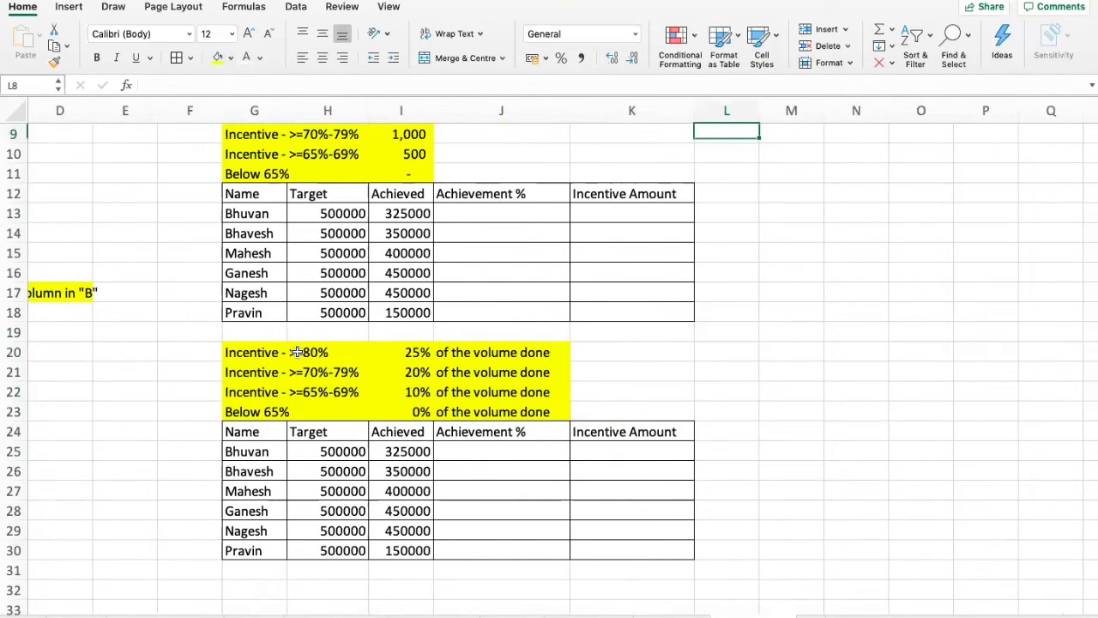
{"action": "key", "text": "Down"}
{"action": "key", "text": "Down"}
{"action": "key", "text": "Left"}
{"action": "key", "text": "Left"}
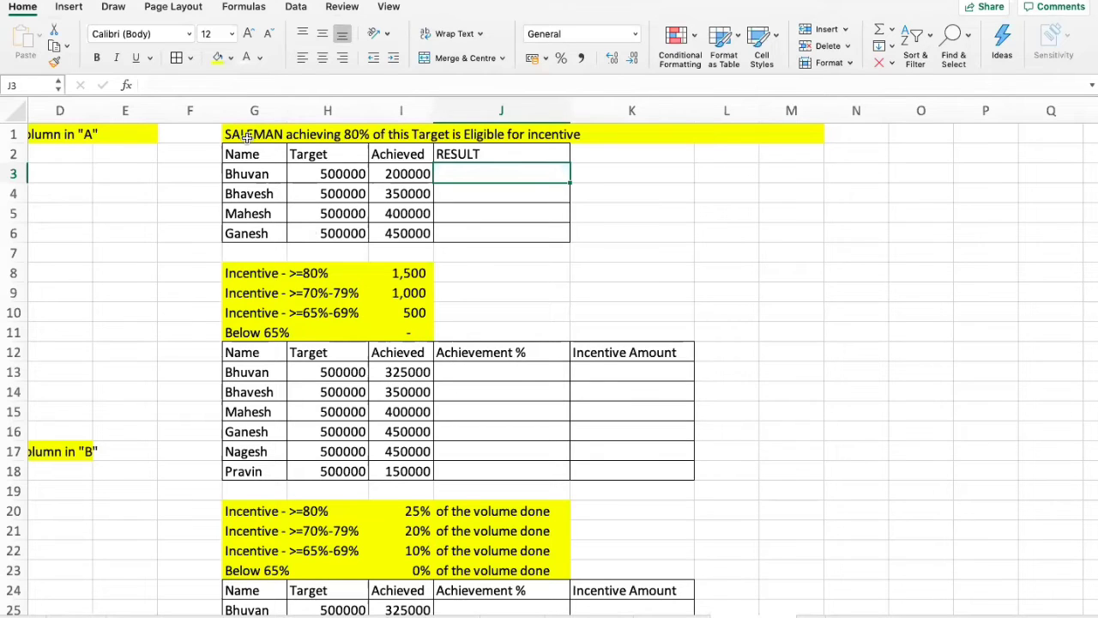
{"action": "left_click_drag", "start_coordinate": [245, 136], "coordinate": [451, 222]}
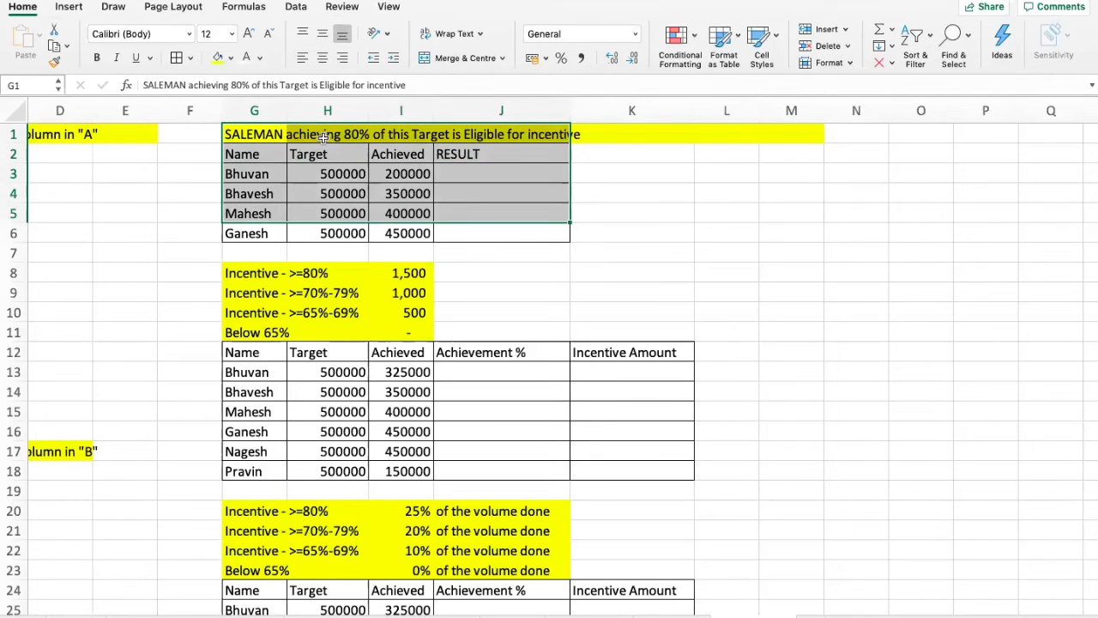
{"action": "left_click", "coordinate": [251, 136]}
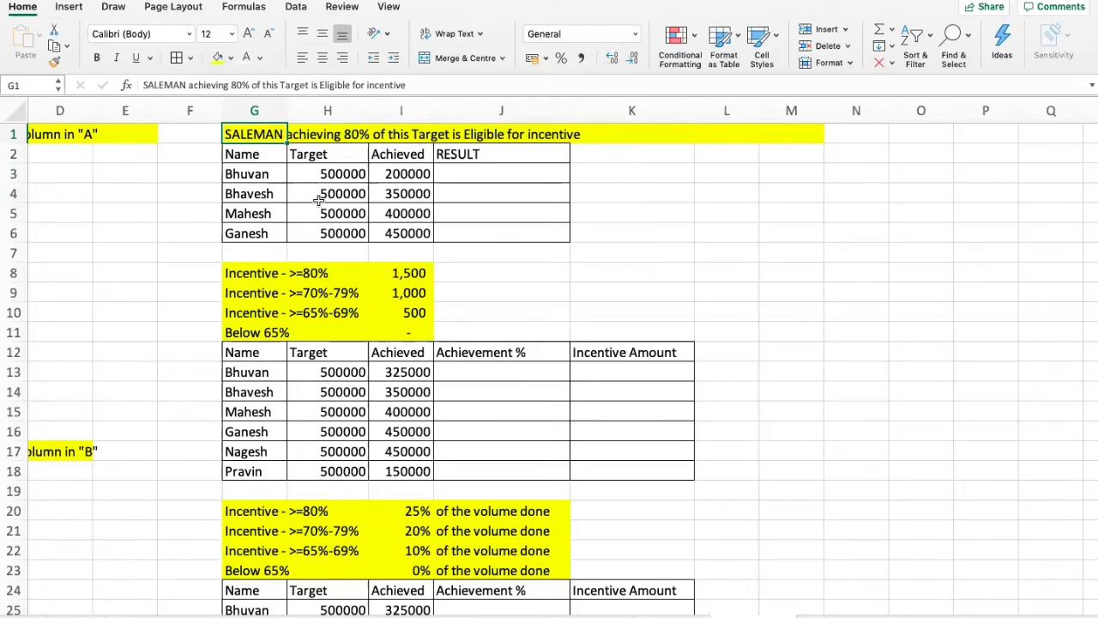
{"action": "left_click_drag", "start_coordinate": [270, 175], "coordinate": [268, 240]}
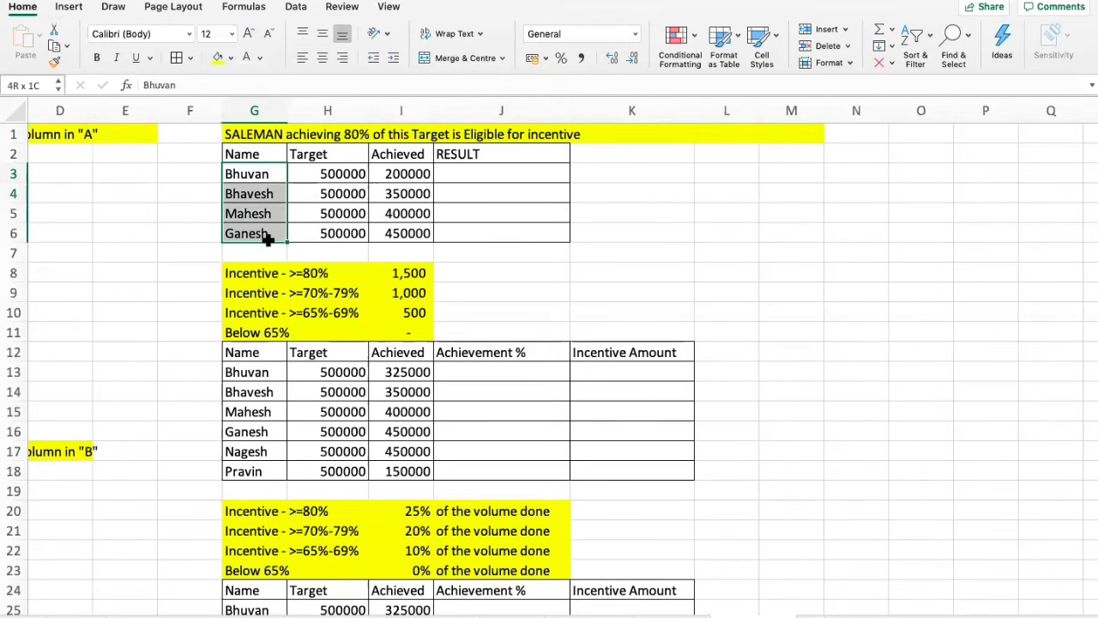
{"action": "left_click_drag", "start_coordinate": [326, 175], "coordinate": [326, 236]}
{"action": "left_click_drag", "start_coordinate": [417, 171], "coordinate": [419, 235]}
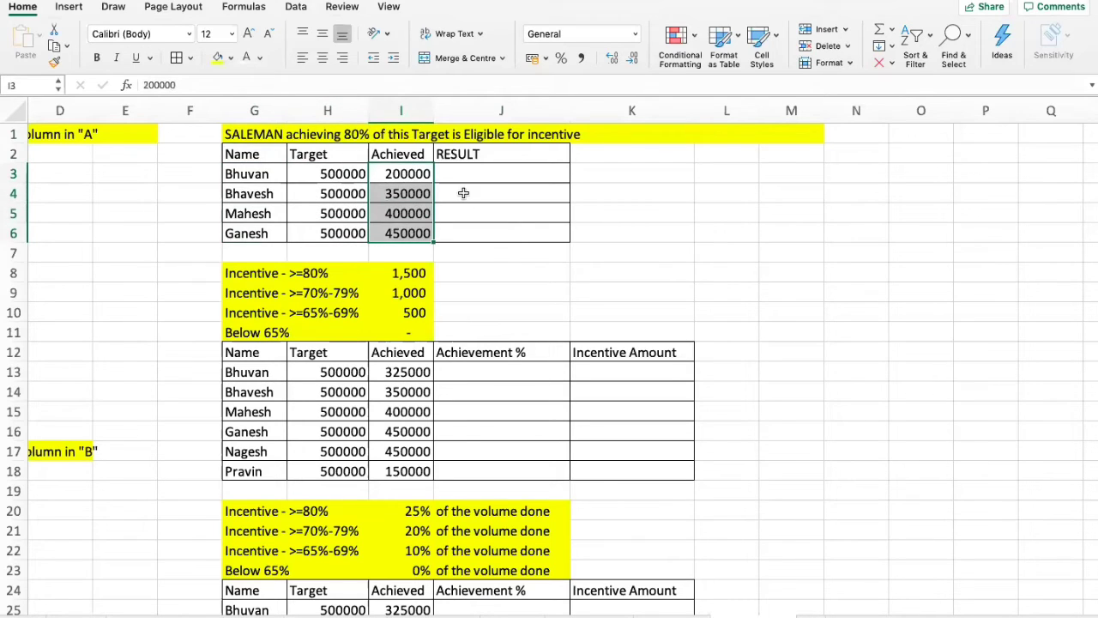
Begin an IF formula in J3 that tests I3/H3*100>80, with a true-value text starting "ELIGB".
{"action": "left_click", "coordinate": [473, 178]}
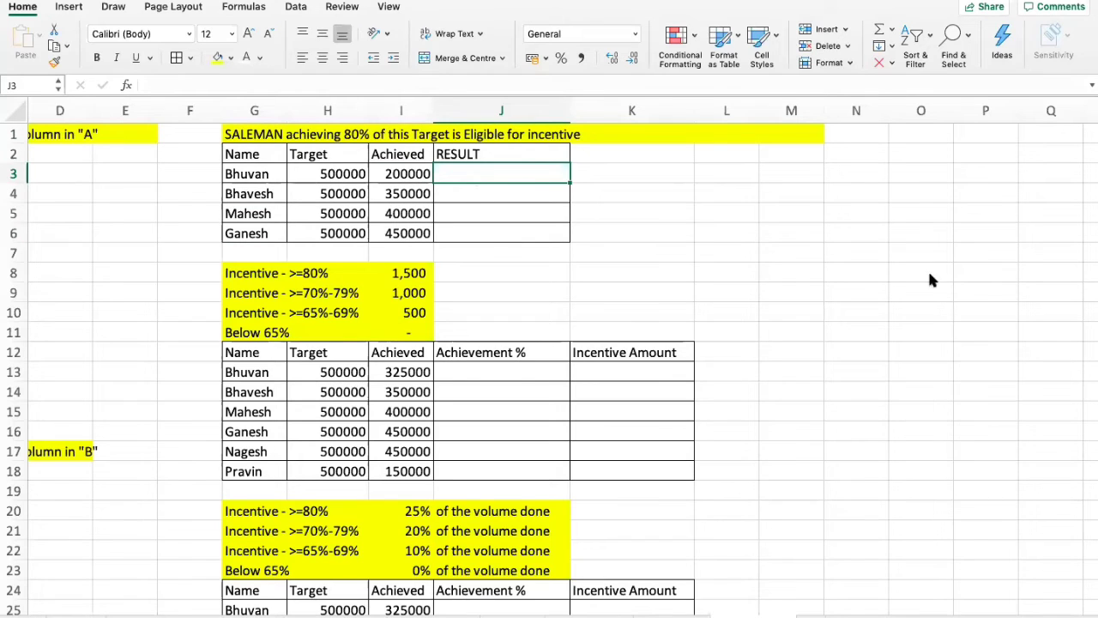
{"action": "type", "text": "=IF("}
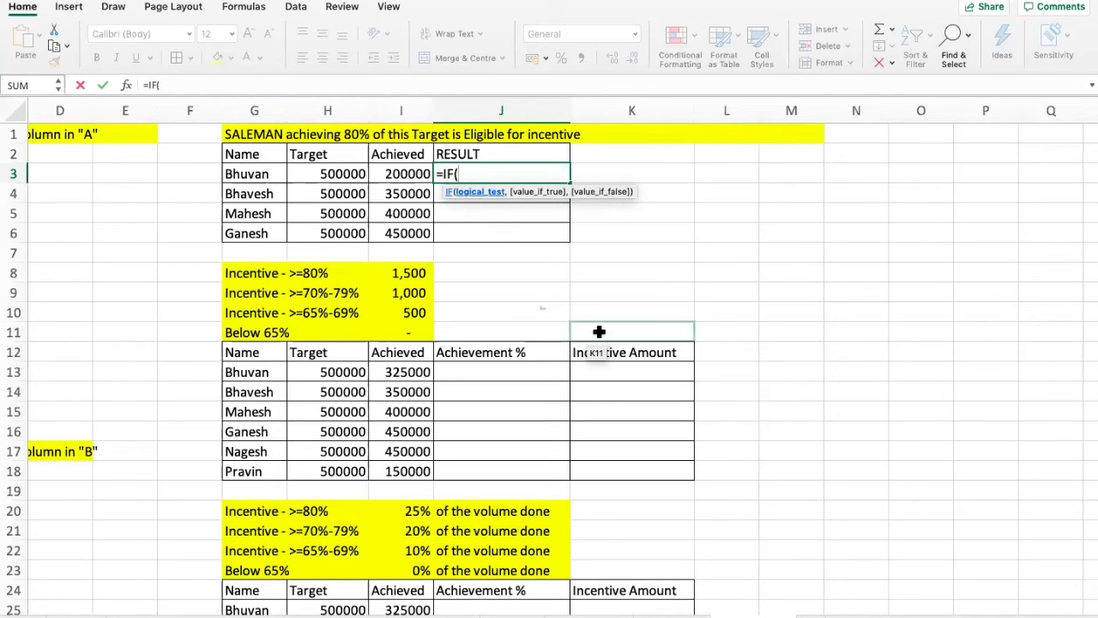
{"action": "key", "text": "Left"}
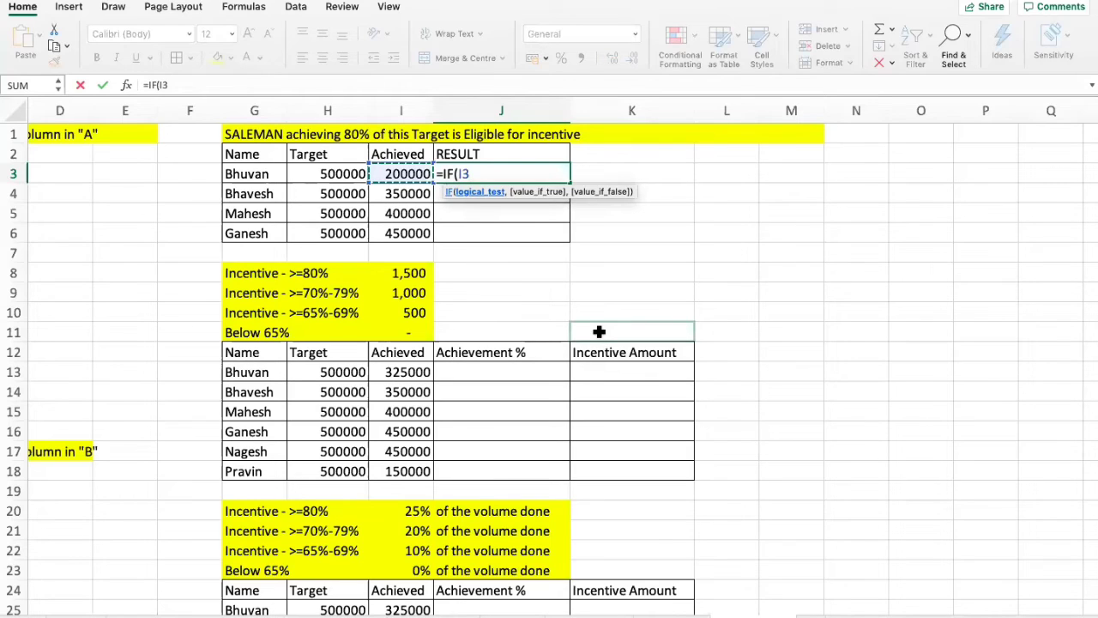
{"action": "type", "text": "/"}
{"action": "key", "text": "Left"}
{"action": "key", "text": "Left"}
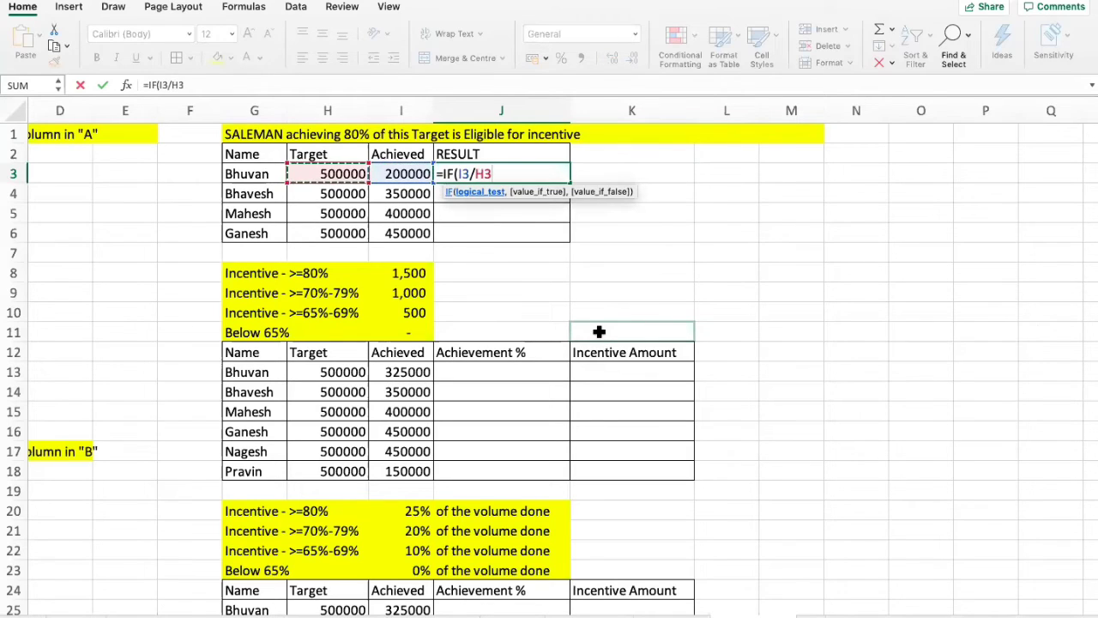
{"action": "type", "text": "*100>80"}
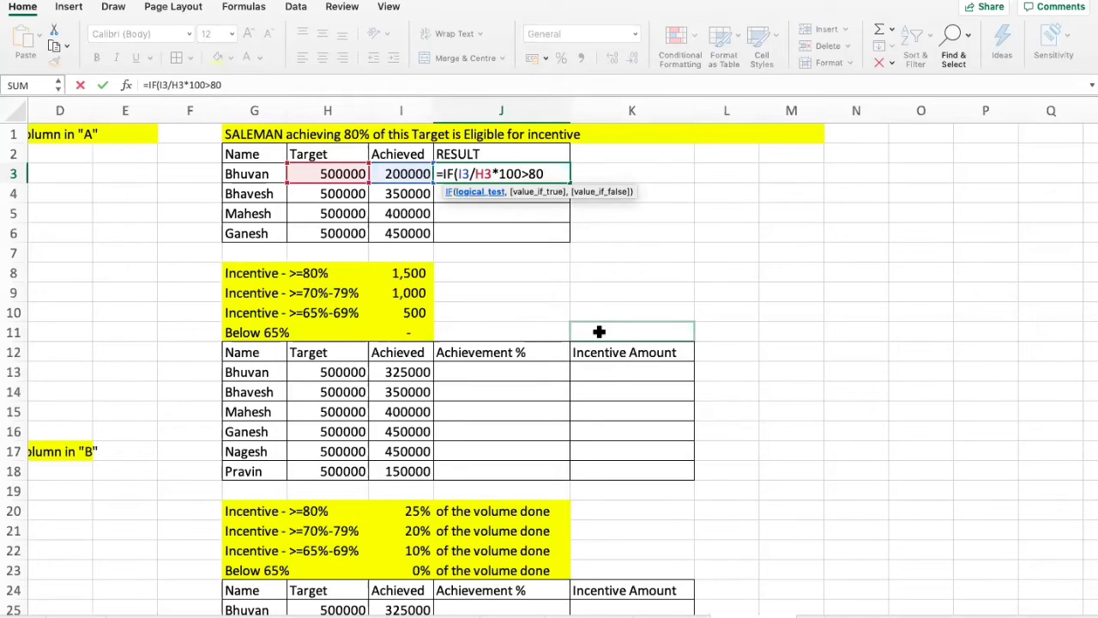
{"action": "type", "text": ","}
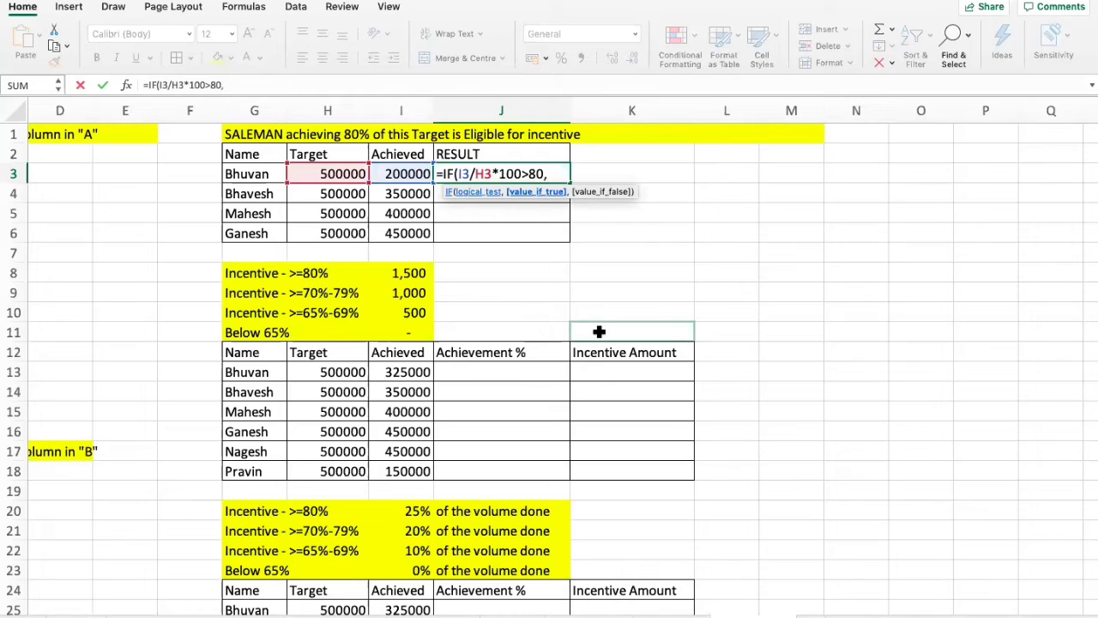
{"action": "type", "text": "\"ELIGB"}
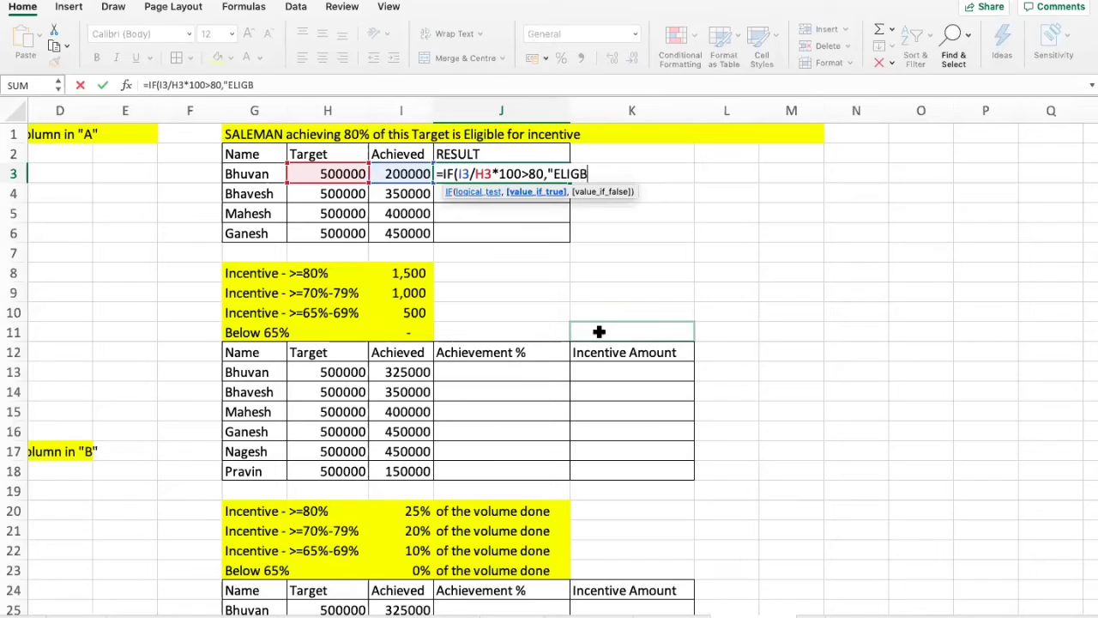
Complete the IF formula in J3 as =IF(I3/H3*100>80,"ELIGIBLE FOR INCENTIVES","NOT ELIGIBLE").
{"action": "key", "text": "BackSpace"}
{"action": "type", "text": "IBLE FOR"}
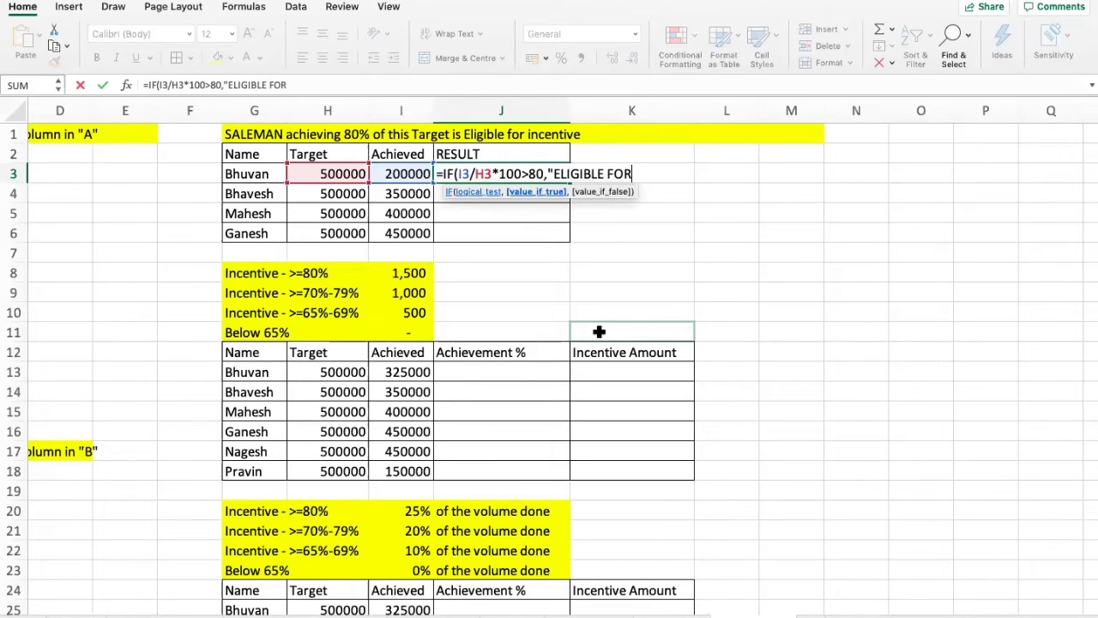
{"action": "type", "text": " INCENTIVES"}
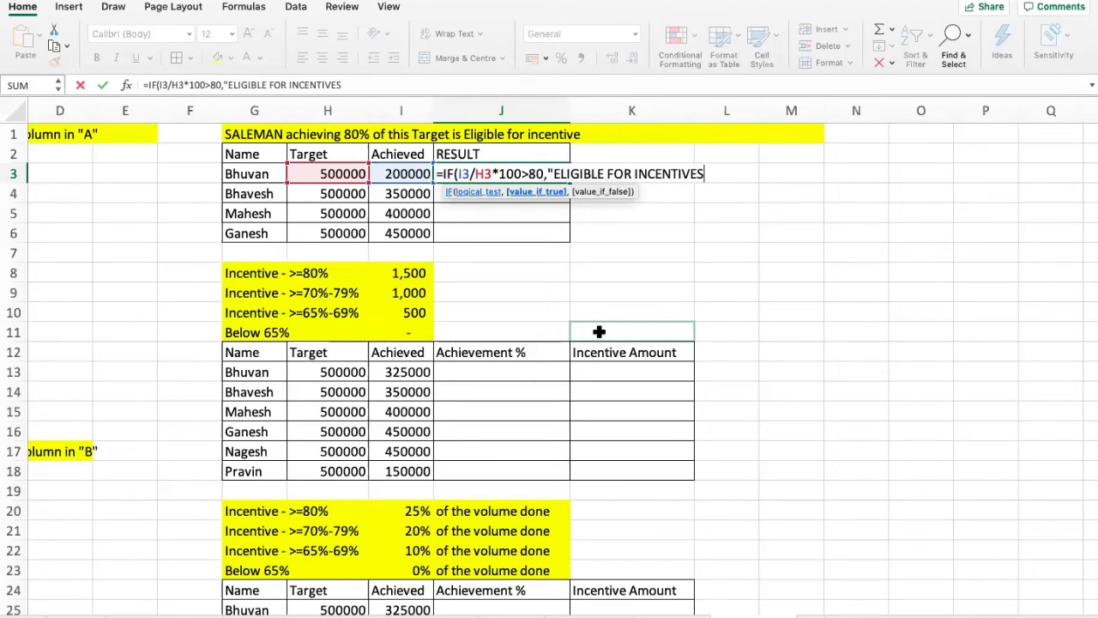
{"action": "type", "text": "\","}
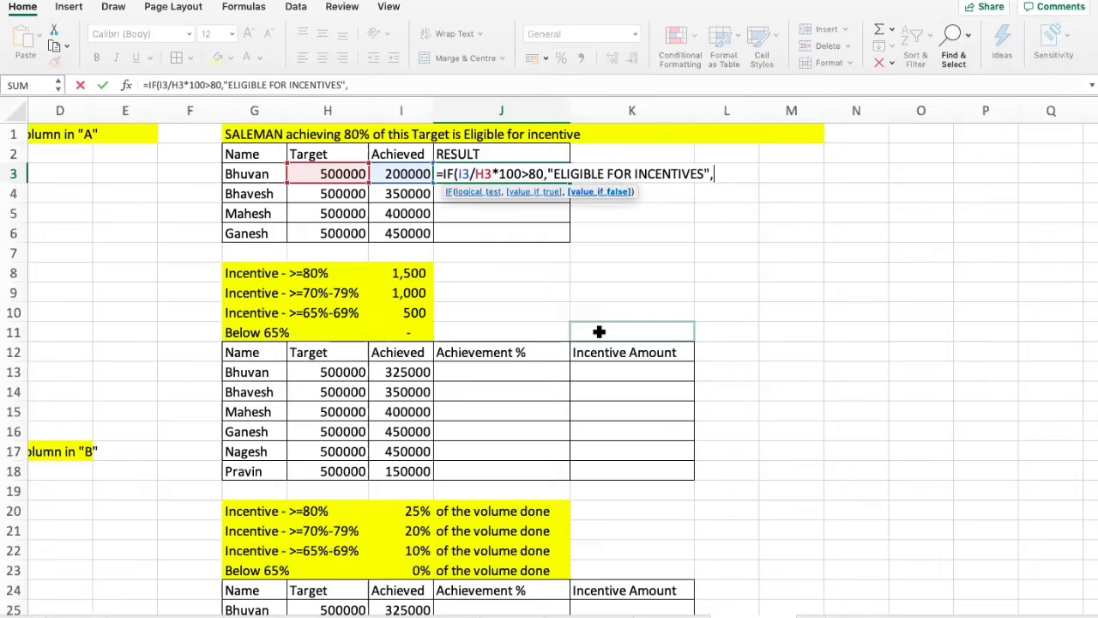
{"action": "type", "text": "\"NOT ELIGIBLE"}
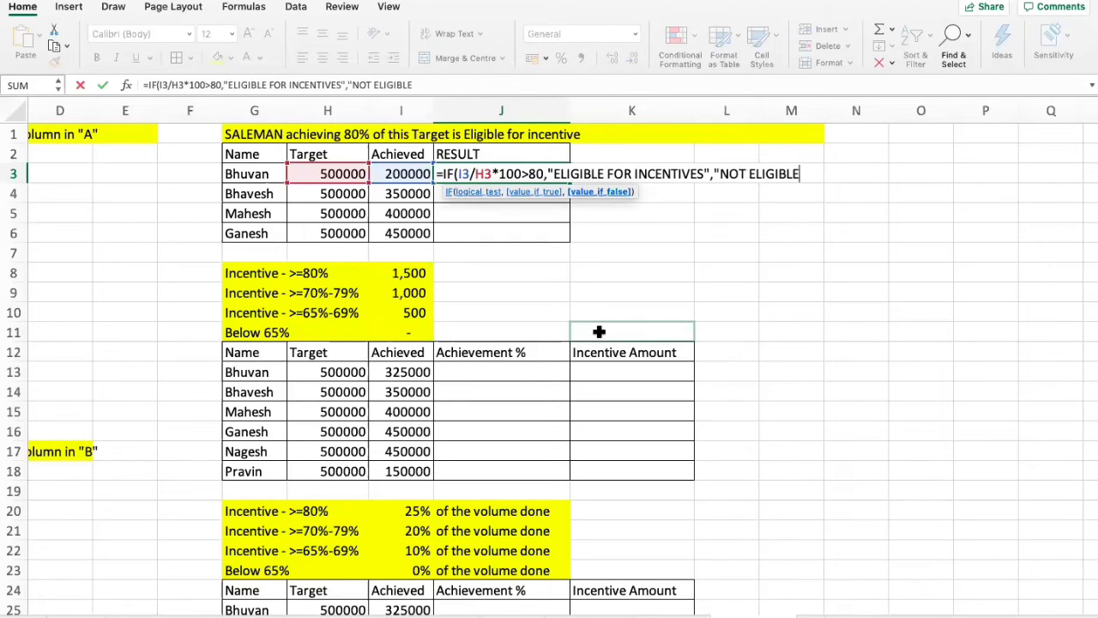
{"action": "type", "text": "\")"}
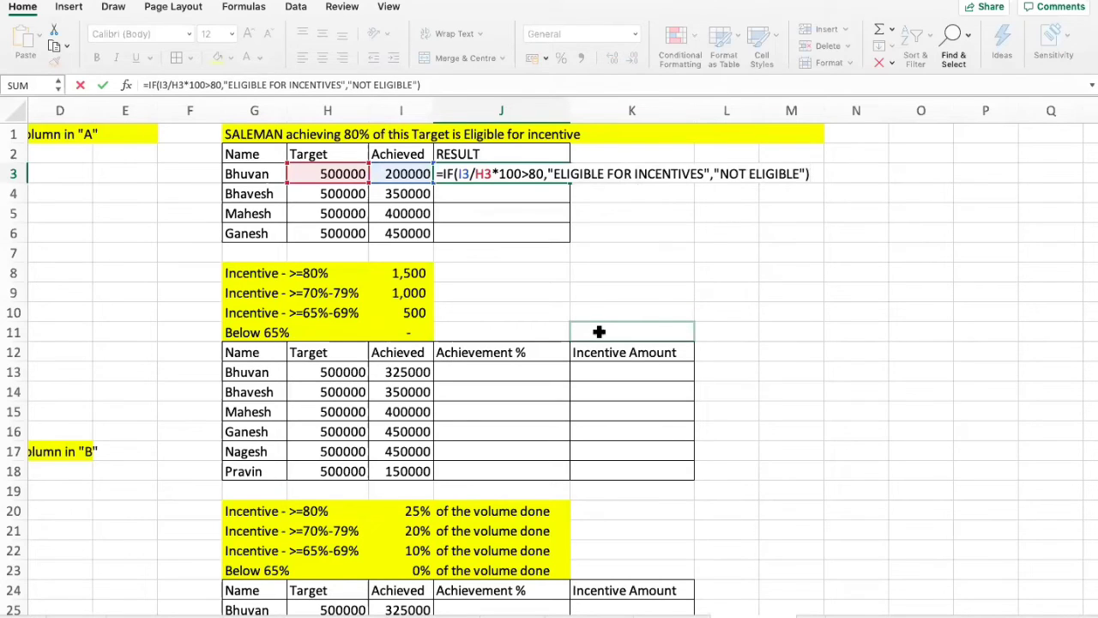
{"action": "key", "text": "Return"}
Copy the eligibility formula from J3 into J4 through J6.
{"action": "key", "text": "Up"}
{"action": "key", "text": "super+c"}
{"action": "key", "text": "Down"}
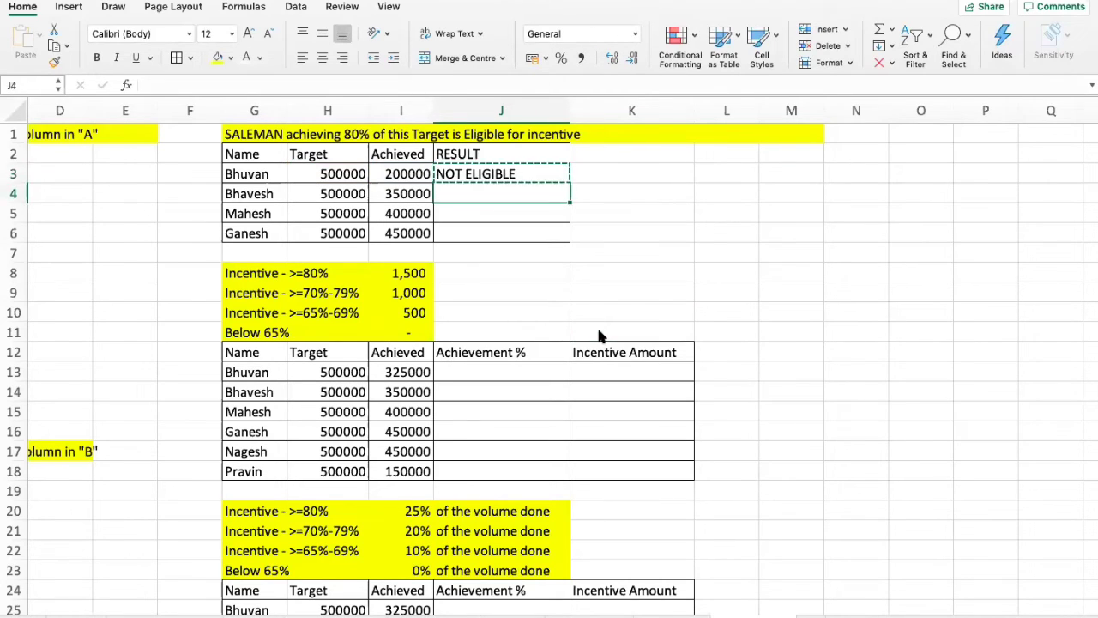
{"action": "key", "text": "super+v"}
{"action": "key", "text": "Down"}
{"action": "key", "text": "super+v"}
{"action": "key", "text": "Down"}
{"action": "key", "text": "super+v"}
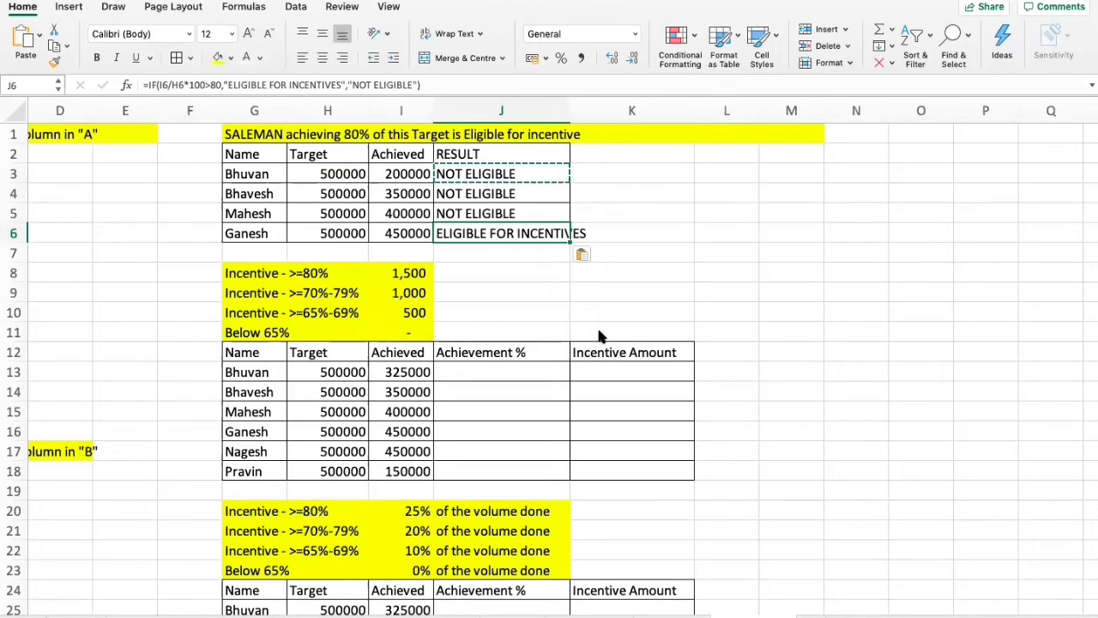
{"action": "key", "text": "Up"}
{"action": "key", "text": "Up"}
{"action": "key", "text": "Escape"}
Check the Achieved figures against the eligibility results in rows 3 to 6.
{"action": "key", "text": "Down"}
{"action": "key", "text": "Down"}
{"action": "key", "text": "Left"}
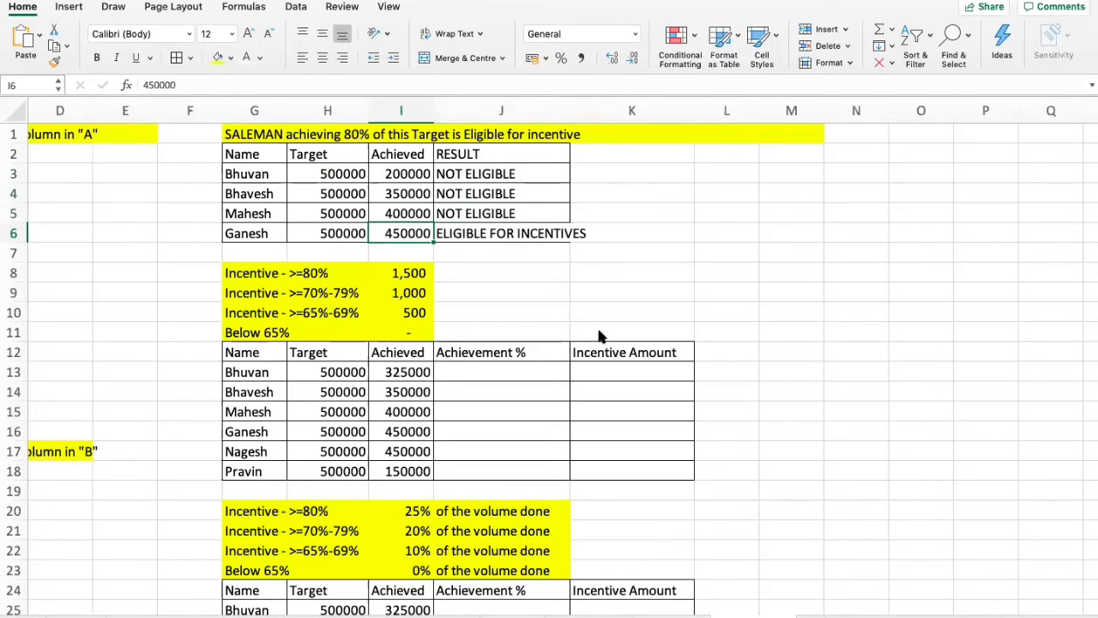
{"action": "key", "text": "Right"}
{"action": "key", "text": "Right"}
{"action": "key", "text": "Right"}
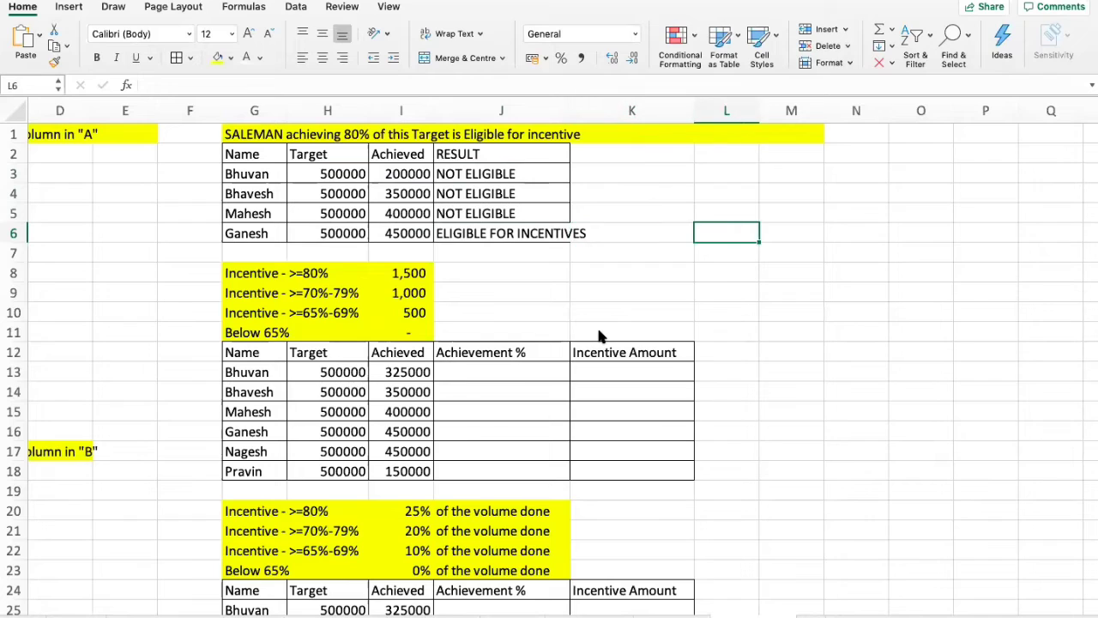
{"action": "key", "text": "Left"}
{"action": "key", "text": "Up"}
{"action": "key", "text": "Up"}
{"action": "key", "text": "Up"}
{"action": "key", "text": "Left"}
{"action": "key", "text": "Left"}
{"action": "key", "text": "Right"}
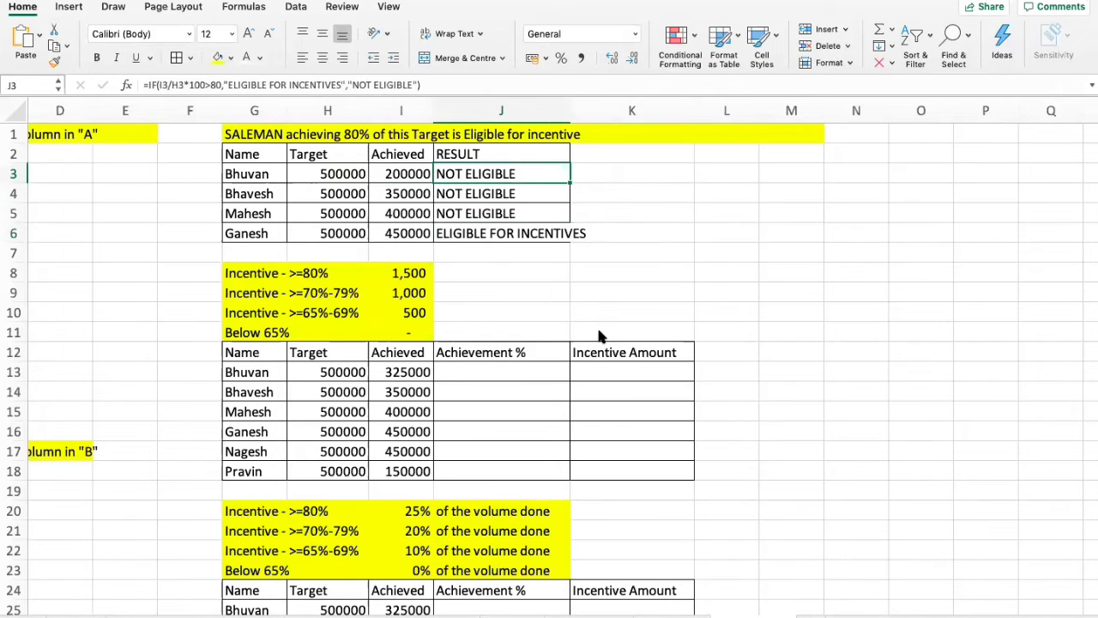
Calculate the achieved-to-target ratio in L3 with the formula =I3/H3.
{"action": "key", "text": "Right"}
{"action": "key", "text": "Right"}
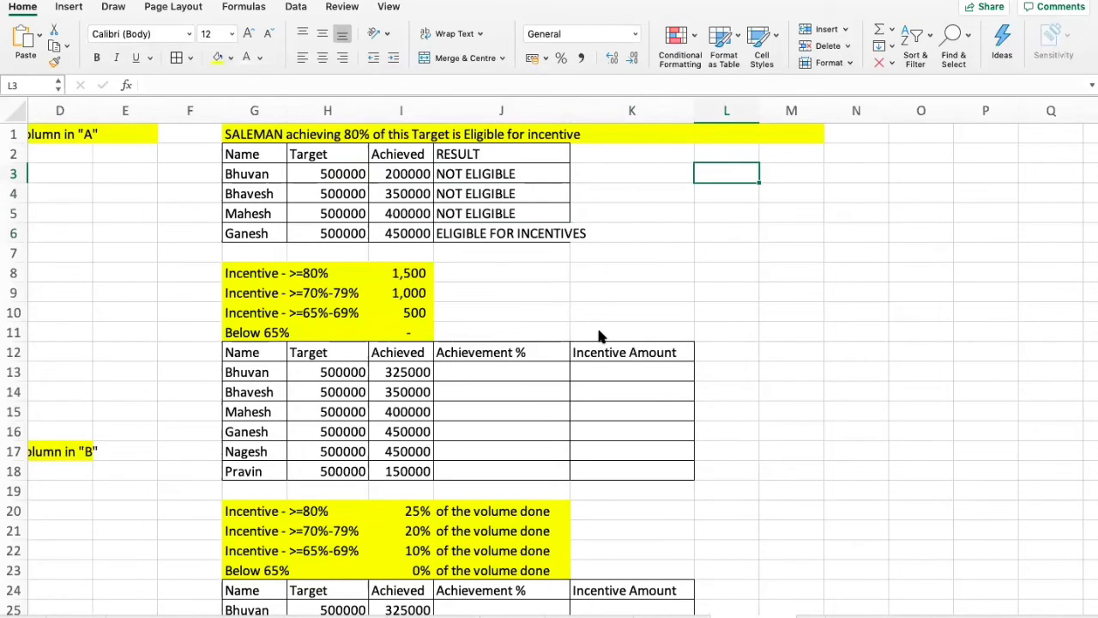
{"action": "type", "text": "="}
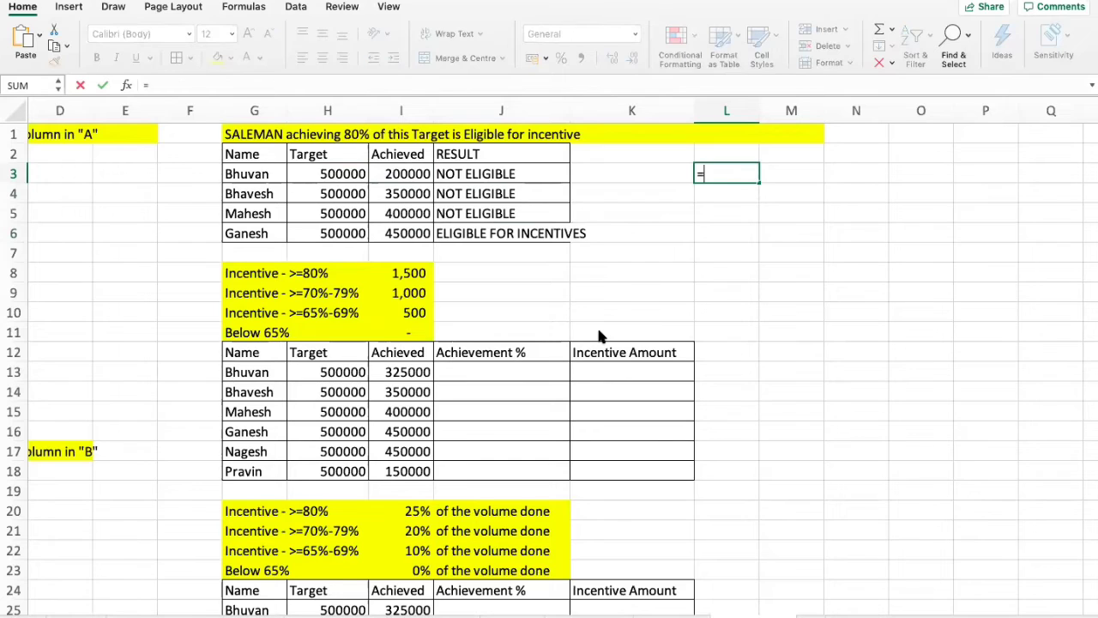
{"action": "key", "text": "Left"}
{"action": "key", "text": "Left"}
{"action": "key", "text": "Left"}
{"action": "type", "text": "/"}
{"action": "key", "text": "Left"}
{"action": "key", "text": "Left"}
{"action": "key", "text": "Left"}
{"action": "key", "text": "Left"}
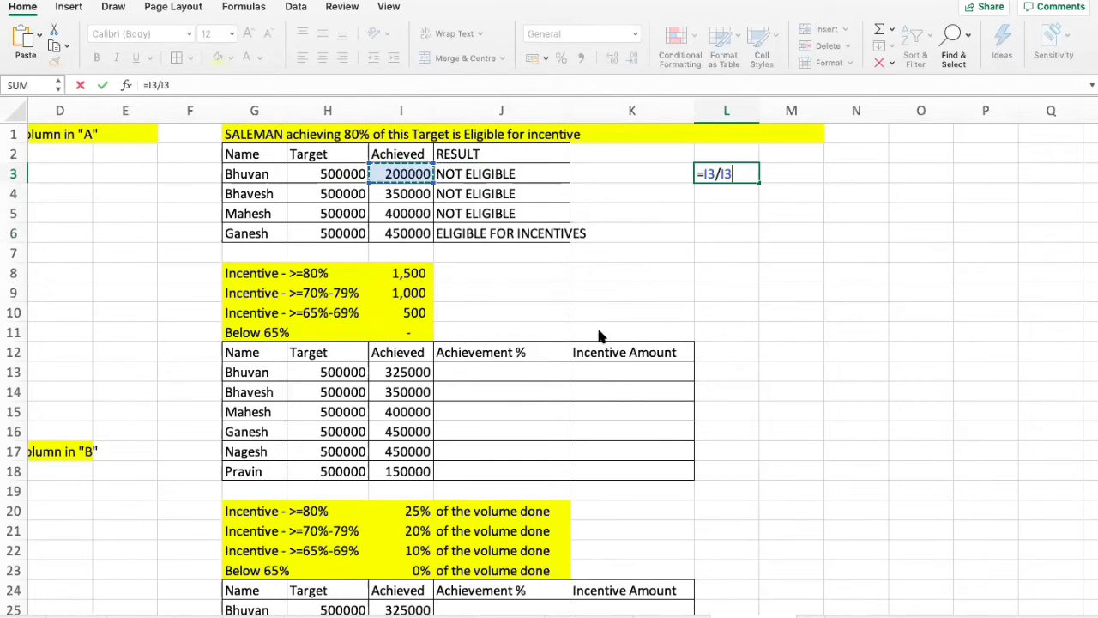
{"action": "key", "text": "Return"}
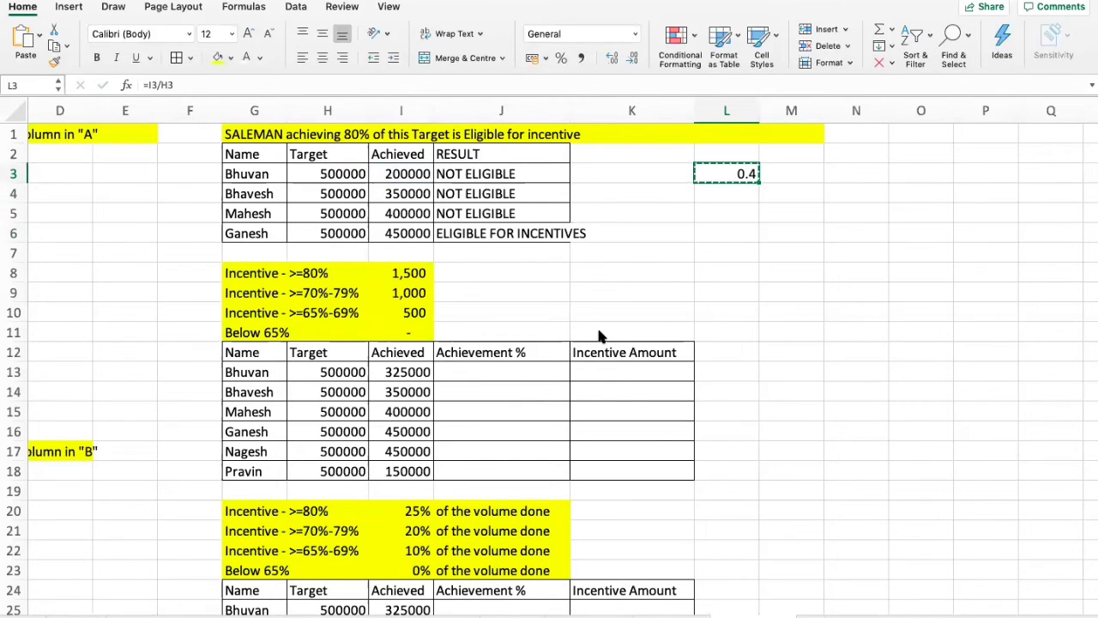
Fill the ratio formula from L3 down to L6 and format L3:L6 as percentages.
{"action": "key", "text": "shift+Down"}
{"action": "key", "text": "shift+Down"}
{"action": "key", "text": "shift+Down"}
{"action": "key", "text": "ctrl+d"}
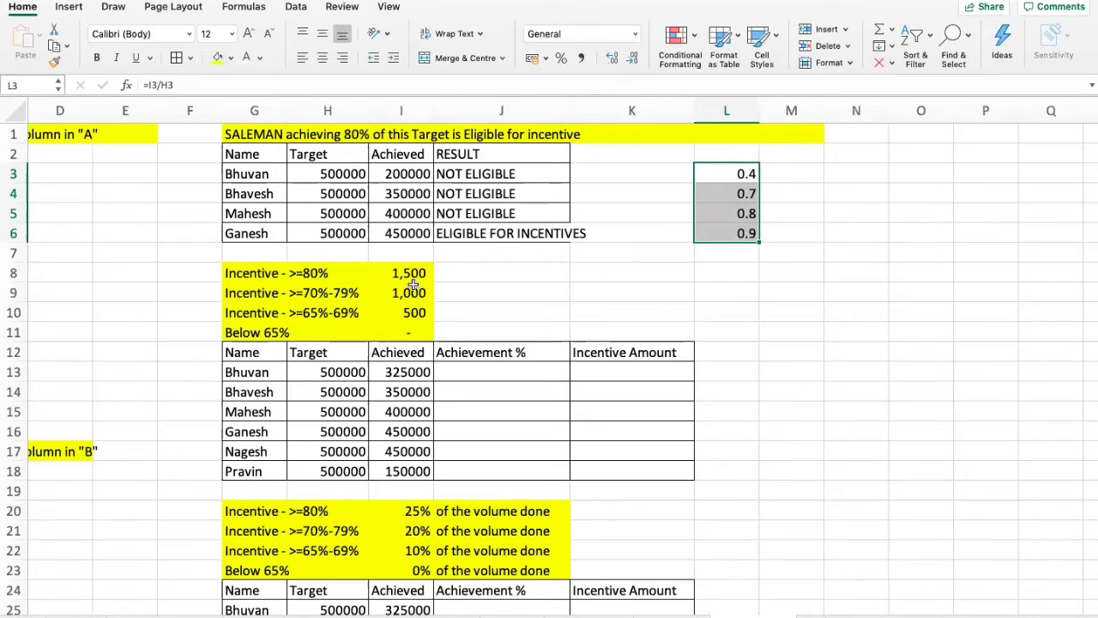
{"action": "left_click", "coordinate": [561, 58]}
Compare the percentages in L3:L6 with the Achieved amounts and the eligibility results.
{"action": "left_click", "coordinate": [721, 175]}
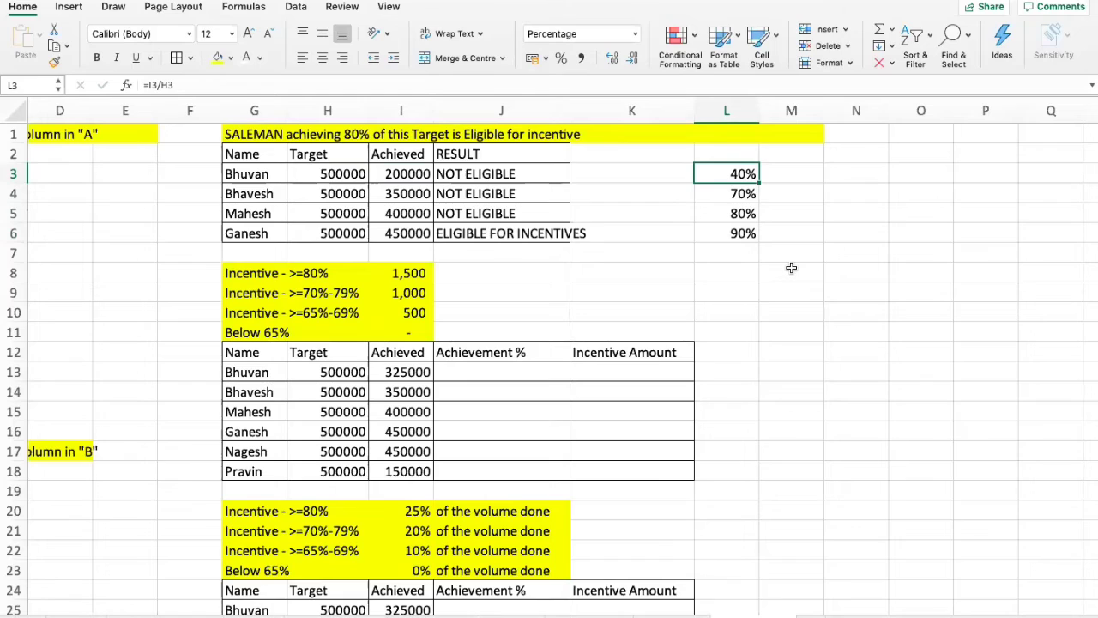
{"action": "key", "text": "Down"}
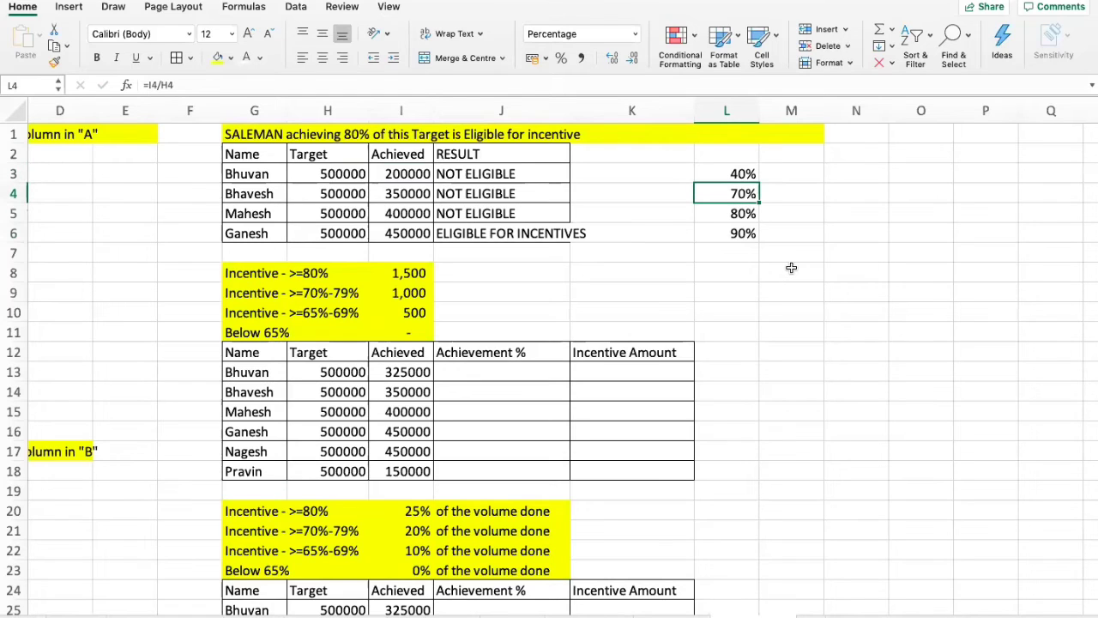
{"action": "key", "text": "Down"}
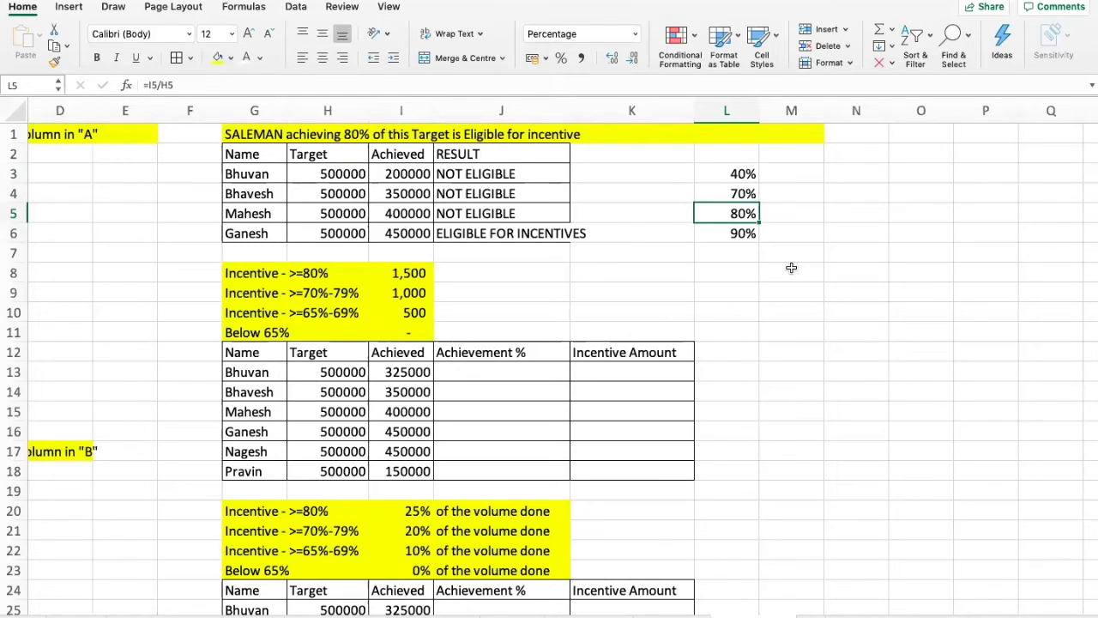
{"action": "key", "text": "Down"}
{"action": "key", "text": "Up"}
{"action": "key", "text": "Down"}
{"action": "key", "text": "Left"}
{"action": "key", "text": "Left"}
{"action": "key", "text": "Left"}
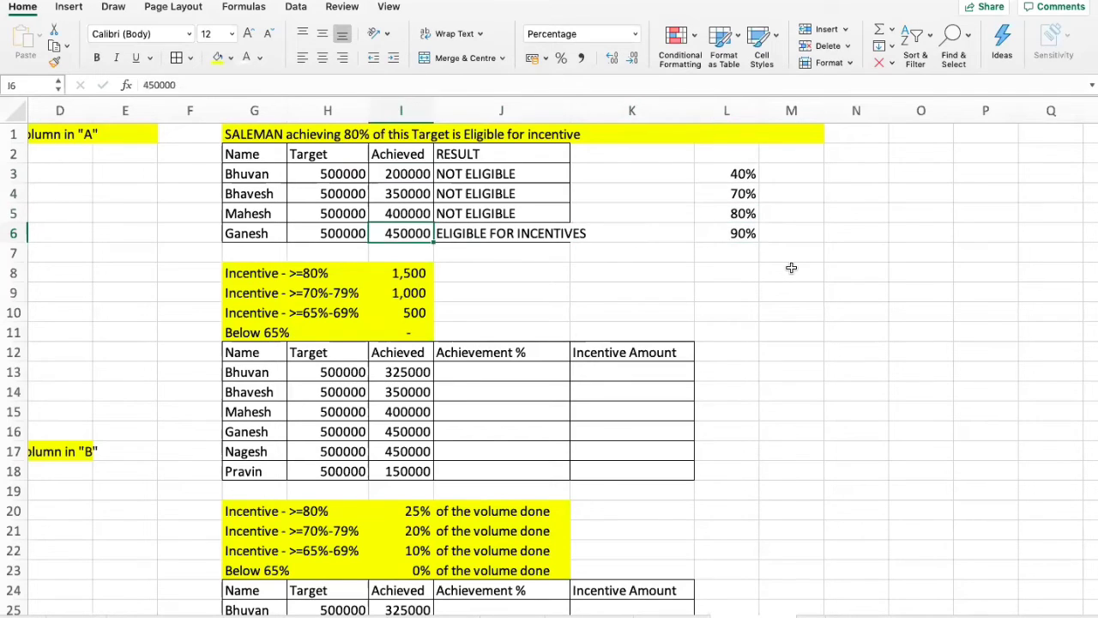
{"action": "key", "text": "Right"}
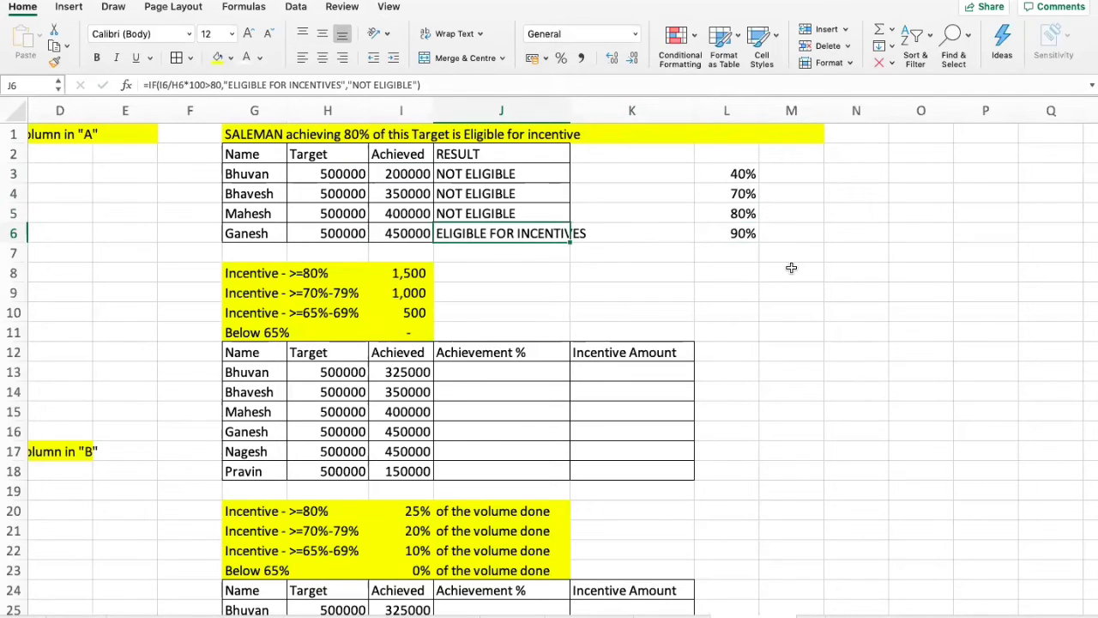
{"action": "key", "text": "Left"}
Set the Achieved amount in I4 to 475000 to test the eligibility formula.
{"action": "key", "text": "Up"}
{"action": "key", "text": "Up"}
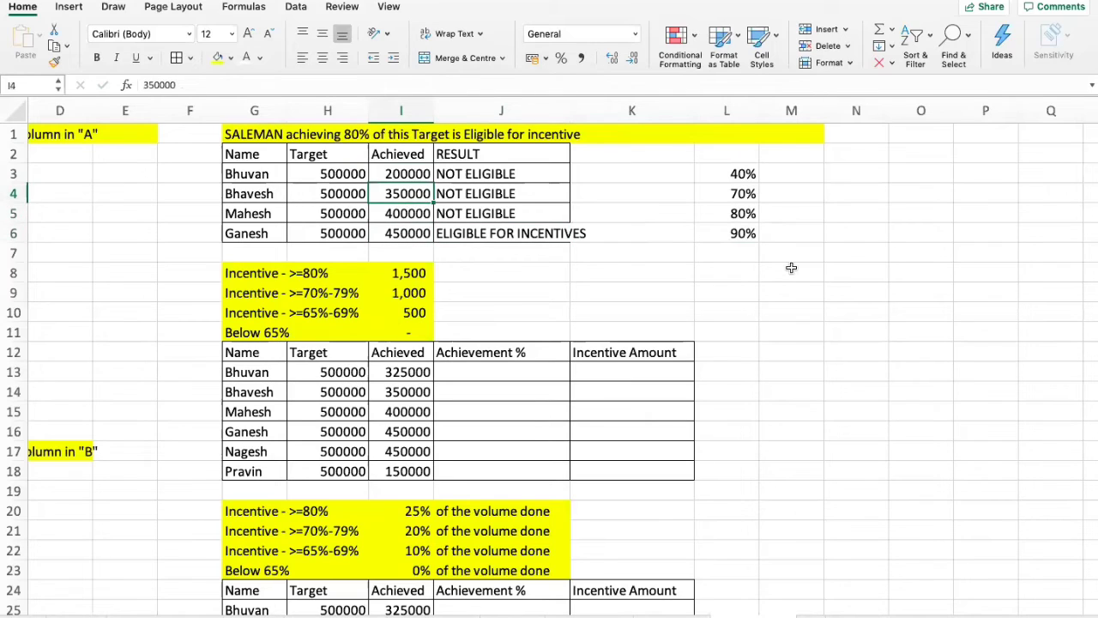
{"action": "key", "text": "Down"}
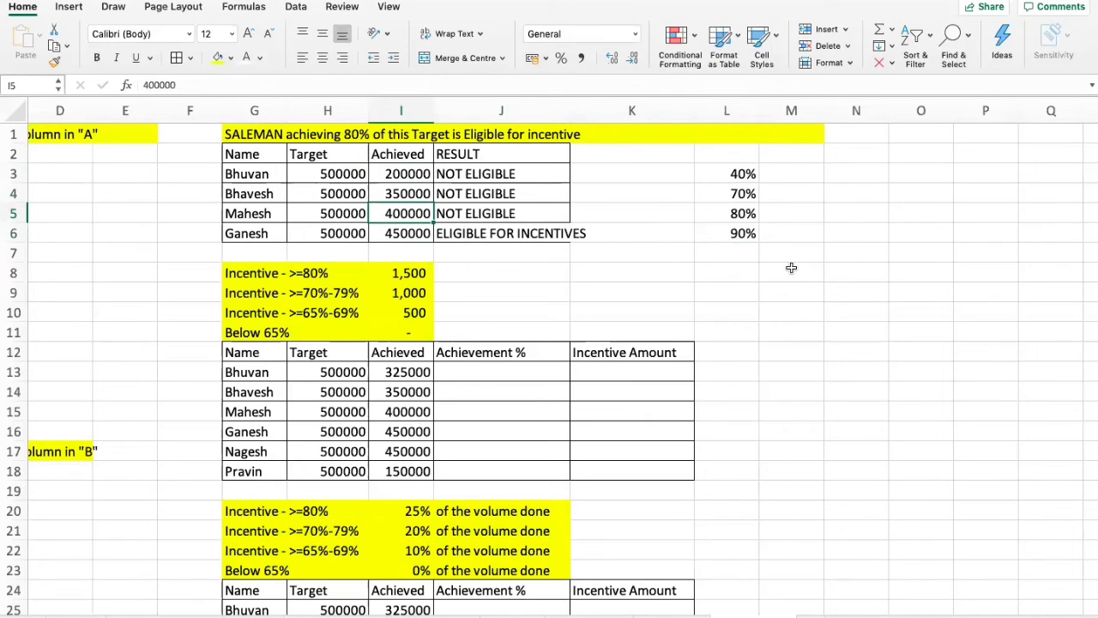
{"action": "key", "text": "Up"}
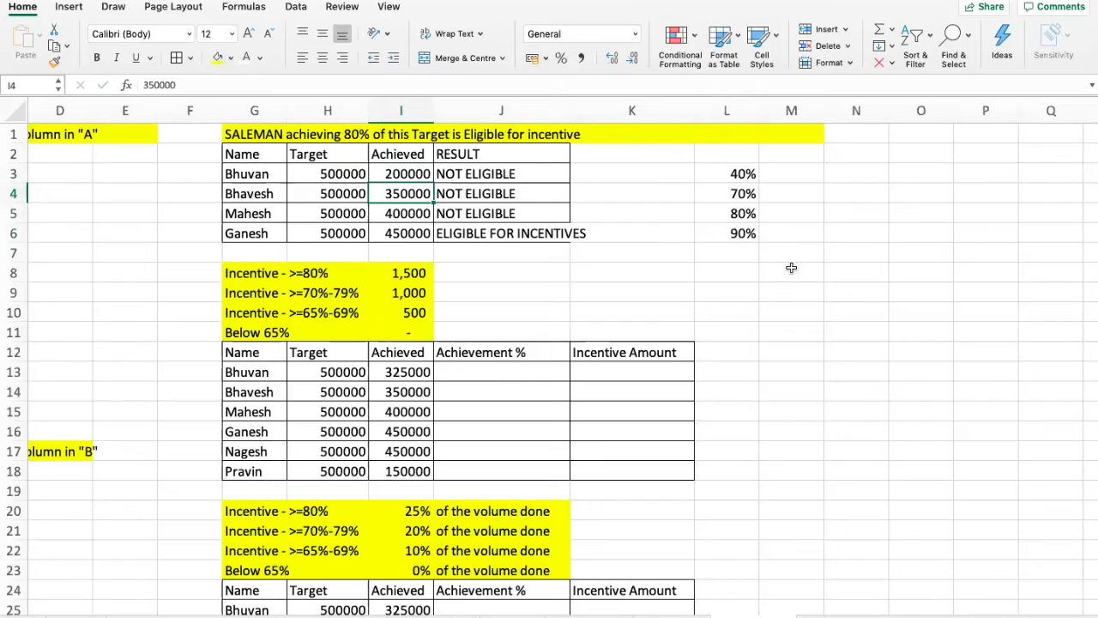
{"action": "type", "text": "475"}
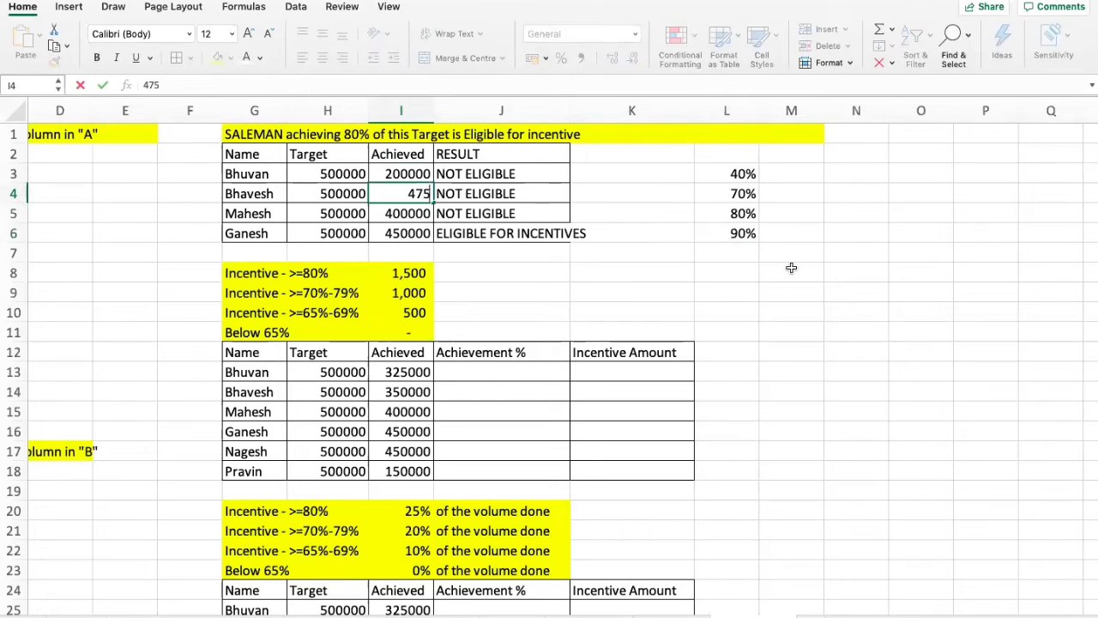
{"action": "type", "text": "000"}
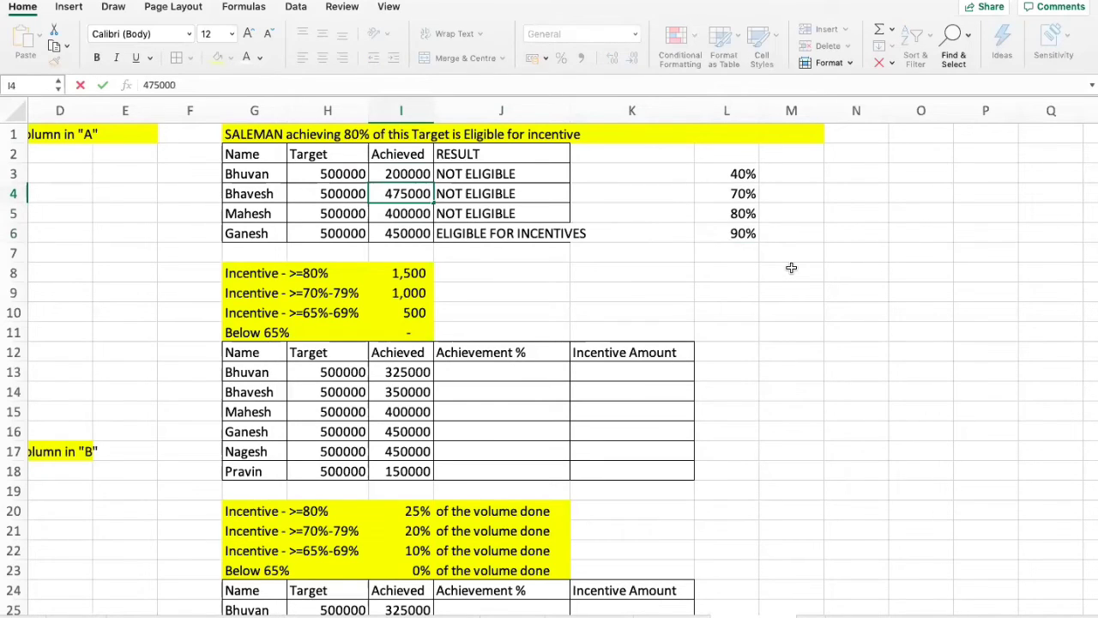
{"action": "key", "text": "Return"}
{"action": "key", "text": "Up"}
{"action": "key", "text": "Right"}
{"action": "key", "text": "Left"}
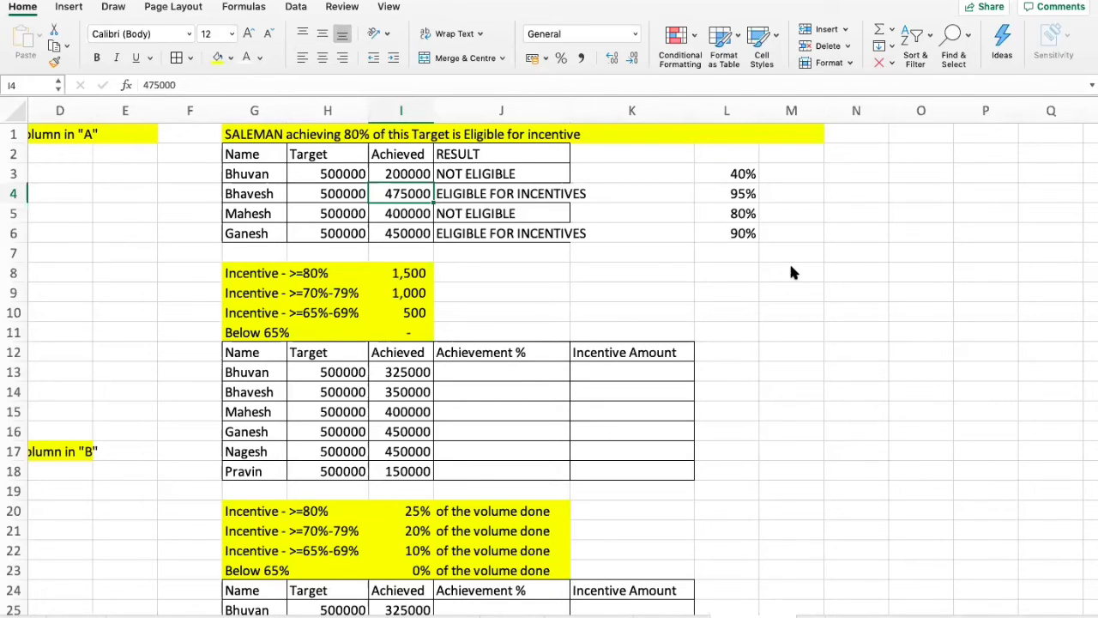
Clear the eligibility formulas from the RESULT cells J3:J6.
{"action": "key", "text": "Up"}
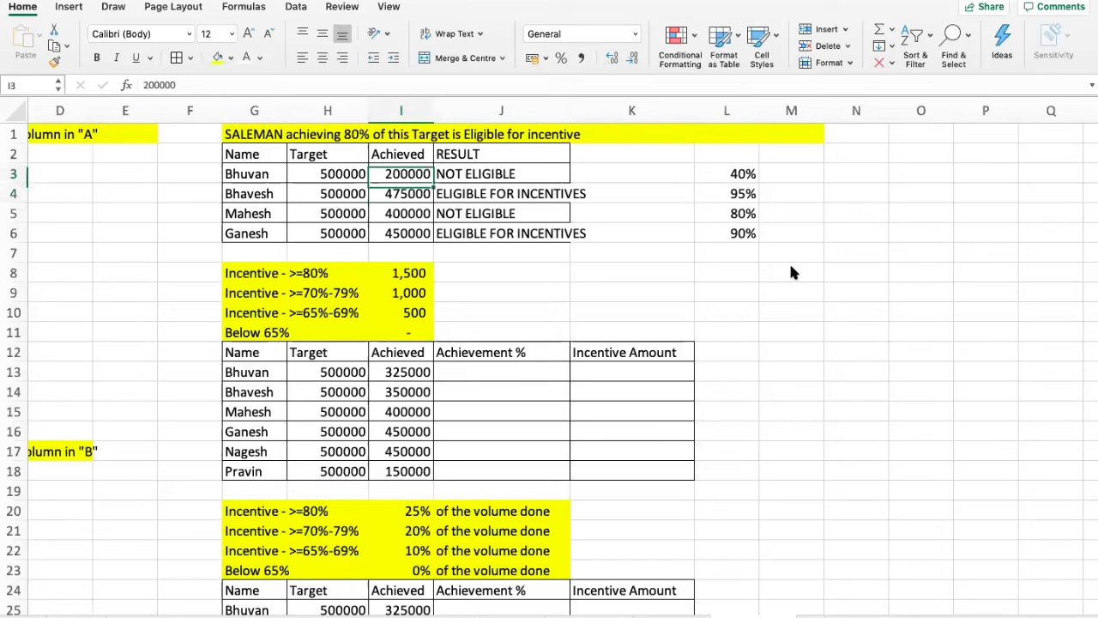
{"action": "key", "text": "Right"}
{"action": "key", "text": "shift+Down"}
{"action": "key", "text": "shift+Down"}
{"action": "key", "text": "shift+Down"}
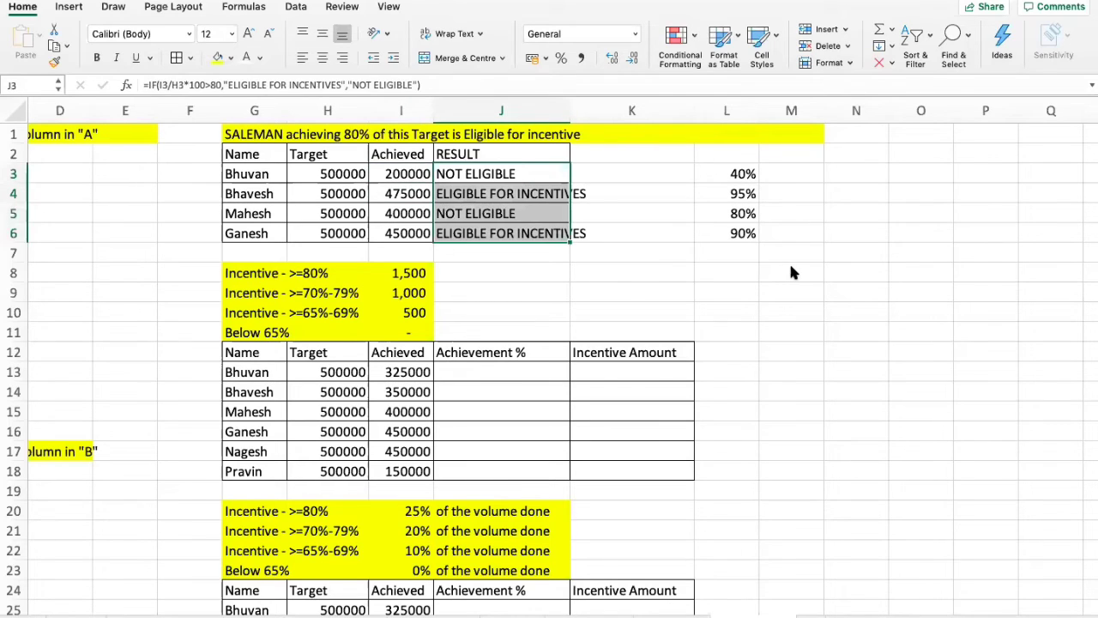
{"action": "key", "text": "Delete"}
Review the 80% incentive rule in row 1 and the Target and Achieved figures of the first table.
{"action": "key", "text": "Left"}
{"action": "key", "text": "Up"}
{"action": "key", "text": "Up"}
{"action": "key", "text": "Left"}
{"action": "key", "text": "Left"}
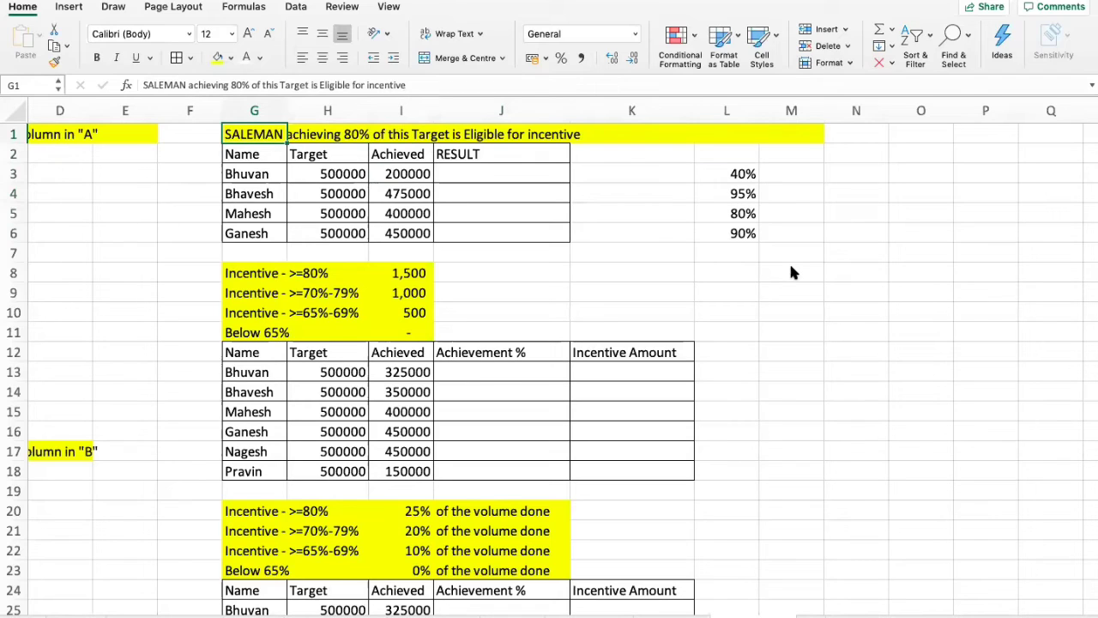
{"action": "key", "text": "Down"}
{"action": "key", "text": "Right"}
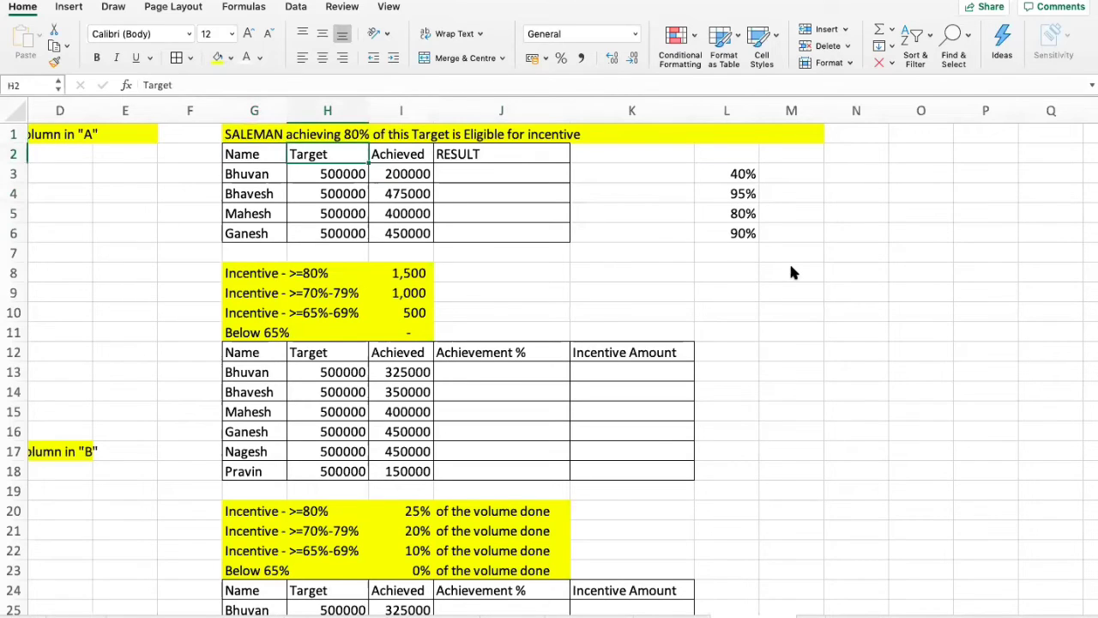
{"action": "key", "text": "Down"}
{"action": "key", "text": "Down"}
{"action": "key", "text": "Down"}
{"action": "key", "text": "Down"}
{"action": "key", "text": "Up"}
{"action": "key", "text": "Up"}
{"action": "key", "text": "Up"}
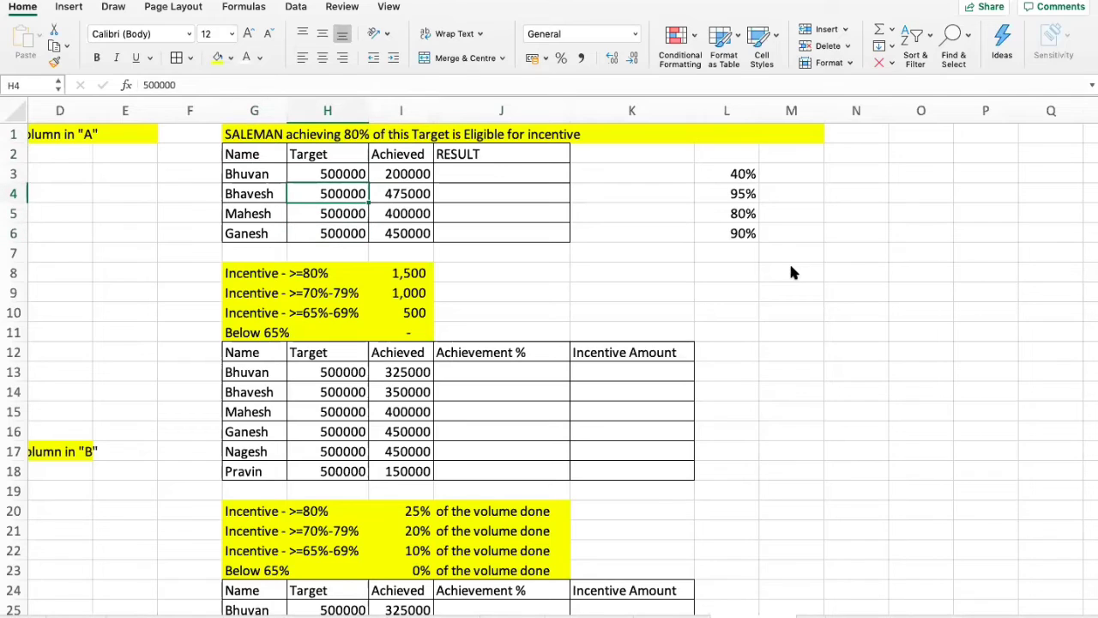
{"action": "key", "text": "Right"}
{"action": "key", "text": "Down"}
{"action": "key", "text": "Down"}
{"action": "key", "text": "Down"}
{"action": "key", "text": "Up"}
{"action": "key", "text": "Up"}
{"action": "key", "text": "Up"}
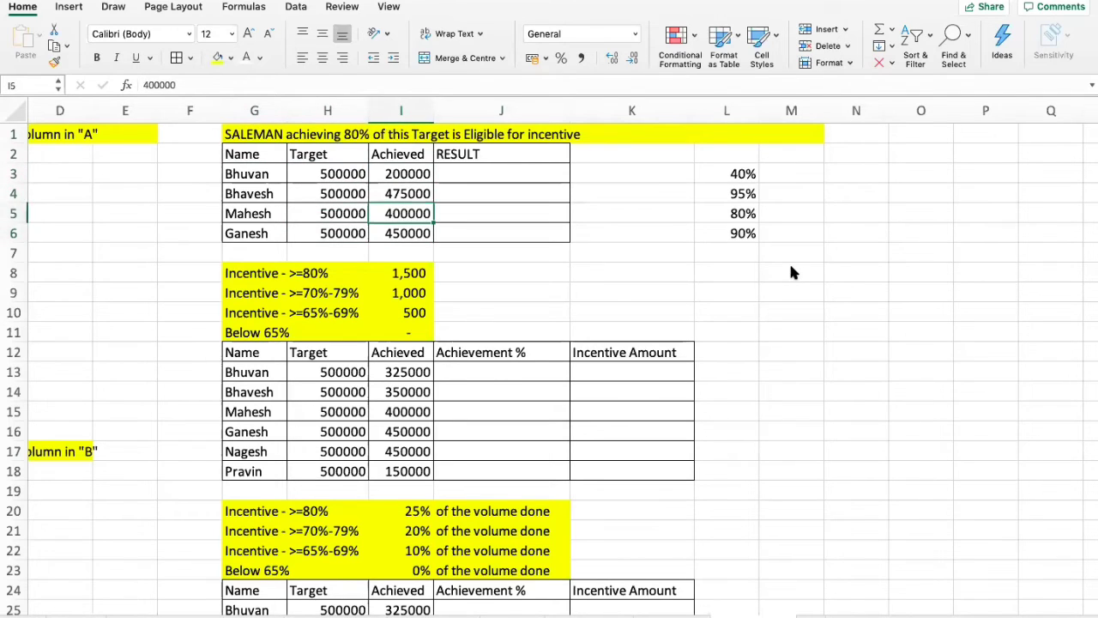
Enter =IF(I3/H3*100>80,"ELIGIBLE","NOT ELIGIBLE") in the first RESULT cell, J3.
{"action": "key", "text": "Right"}
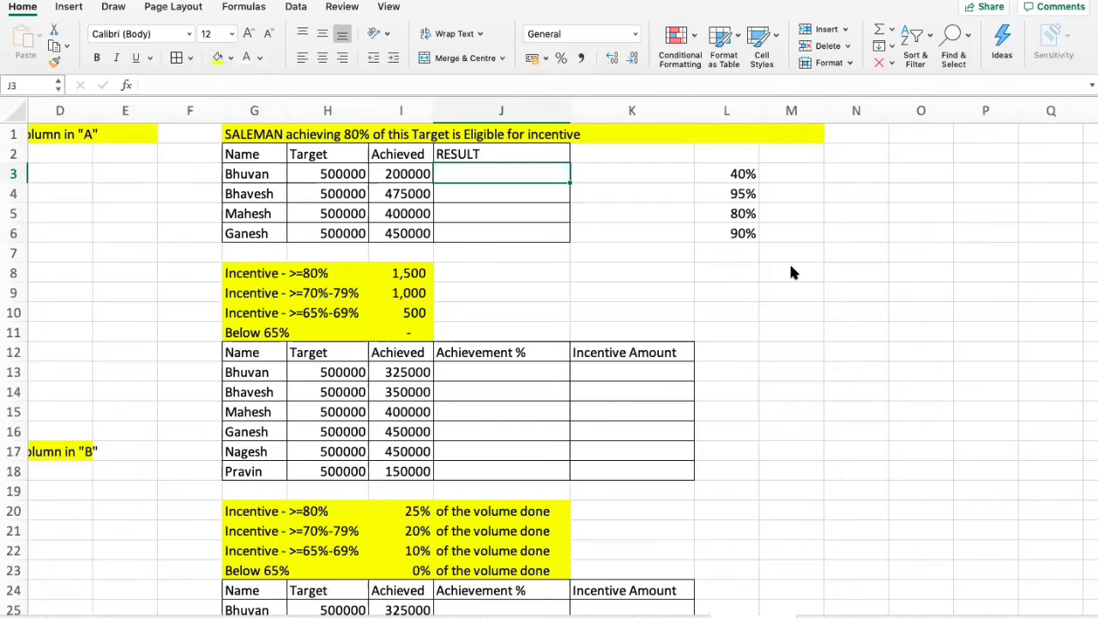
{"action": "type", "text": "=I"}
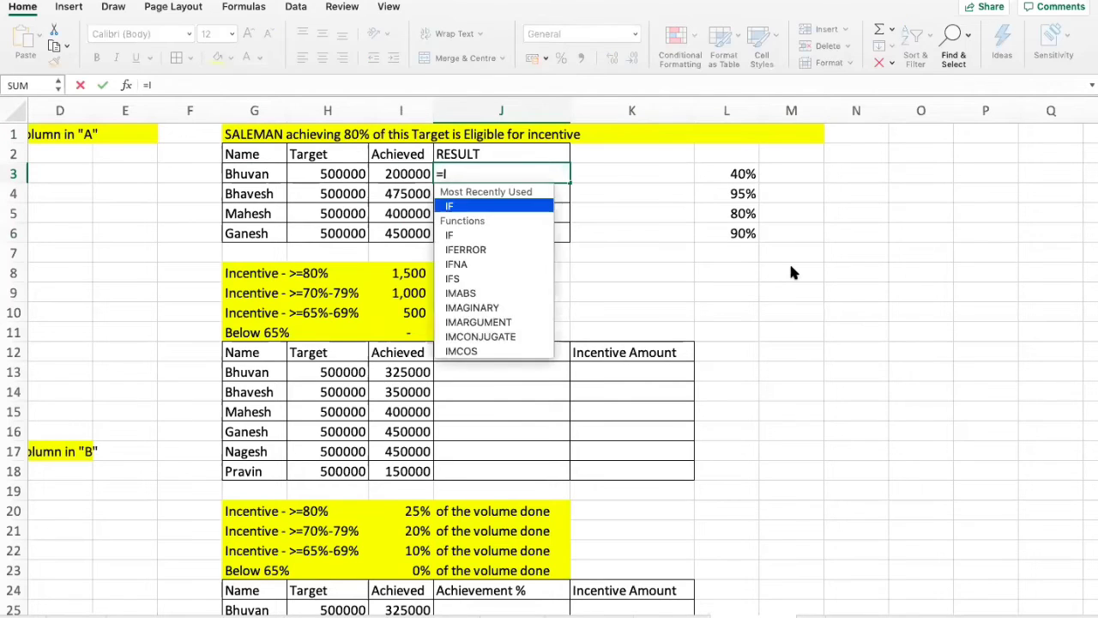
{"action": "type", "text": "F(I3/H3"}
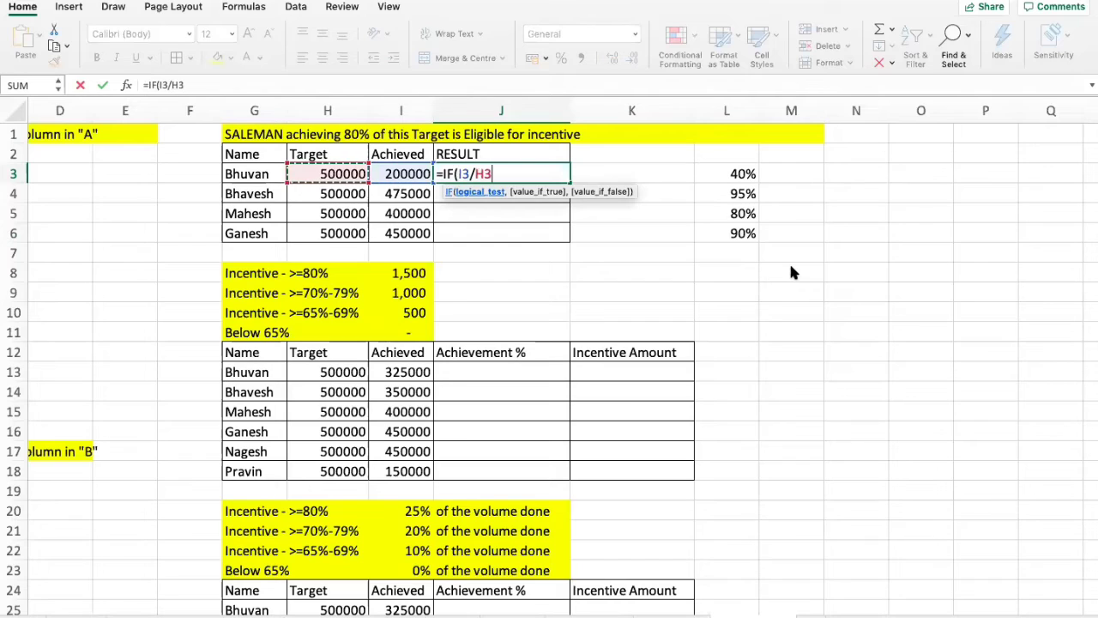
{"action": "type", "text": "*100"}
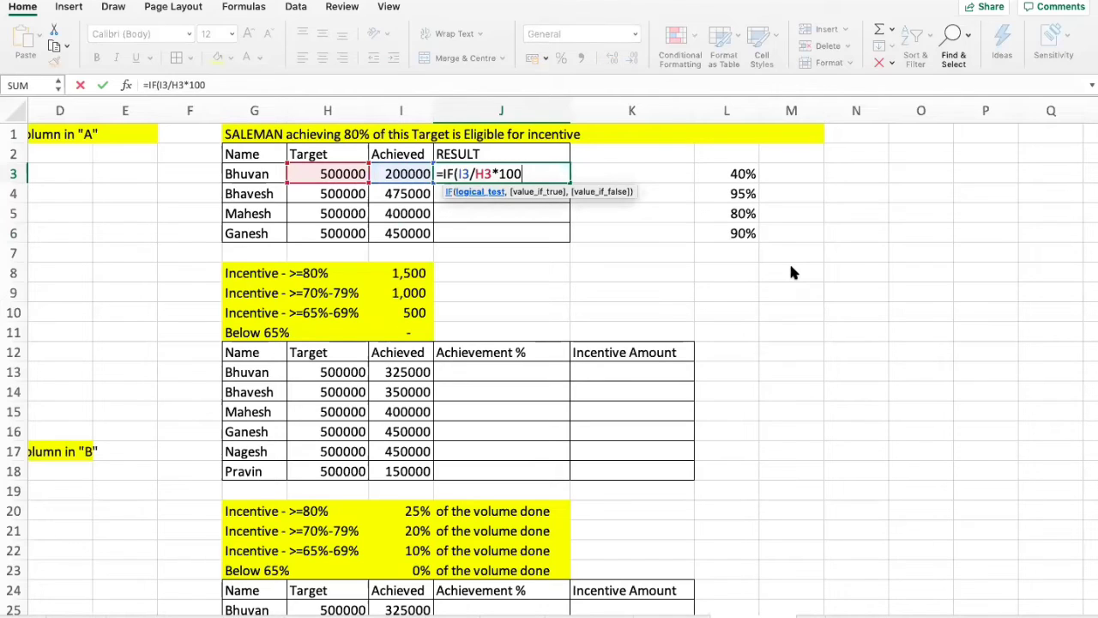
{"action": "type", "text": ">80"}
{"action": "type", "text": ",\"ELIGIBLE"}
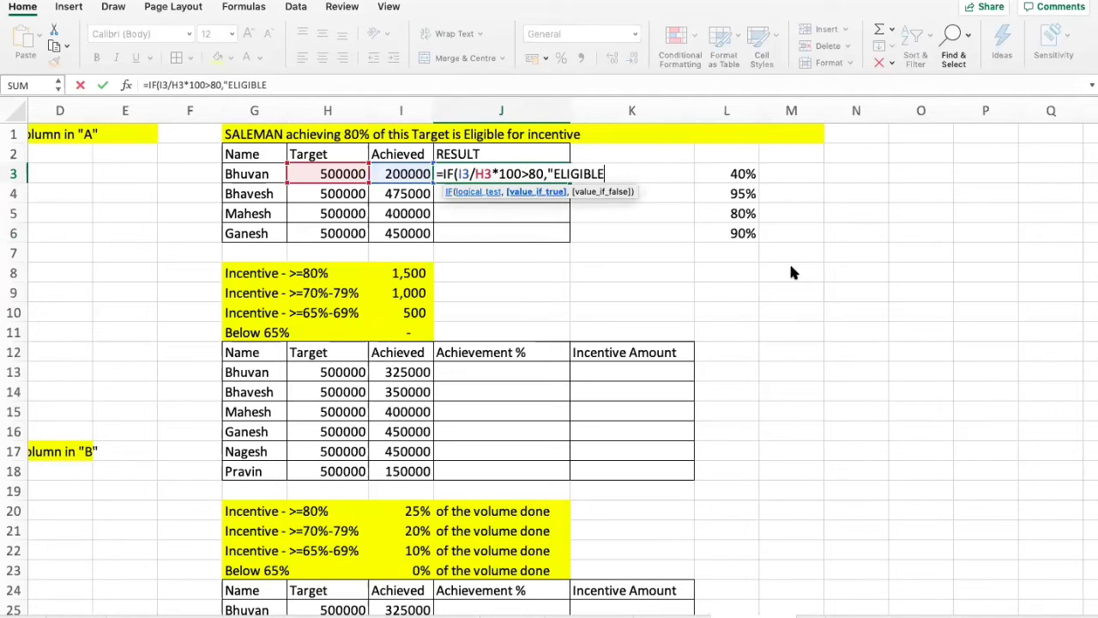
{"action": "type", "text": "\",\"NOT ELIGI"}
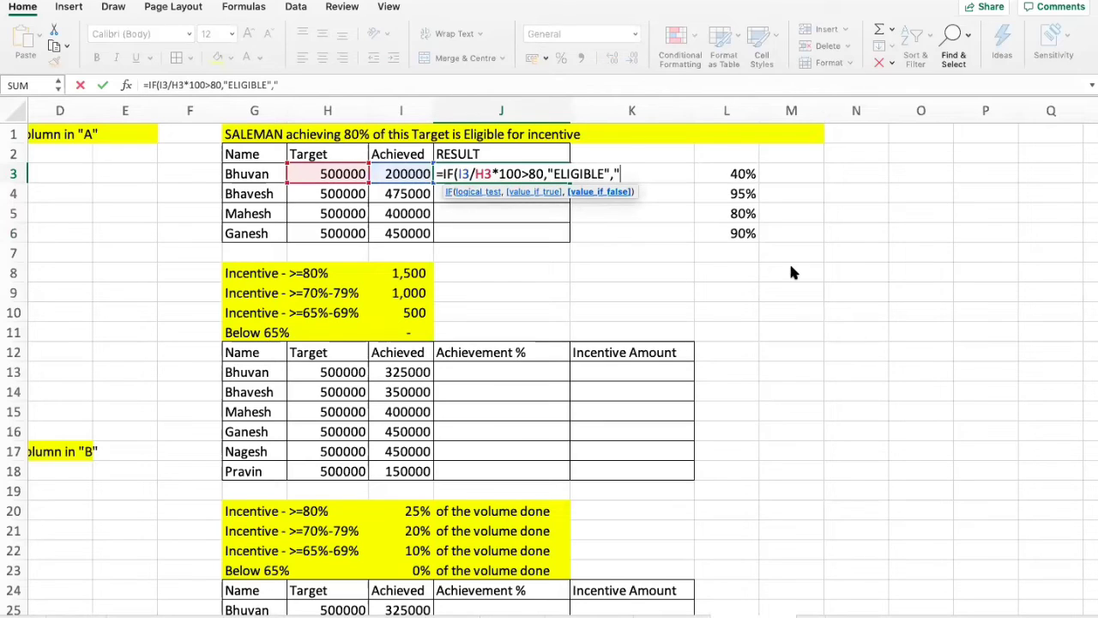
{"action": "type", "text": "BLE\")"}
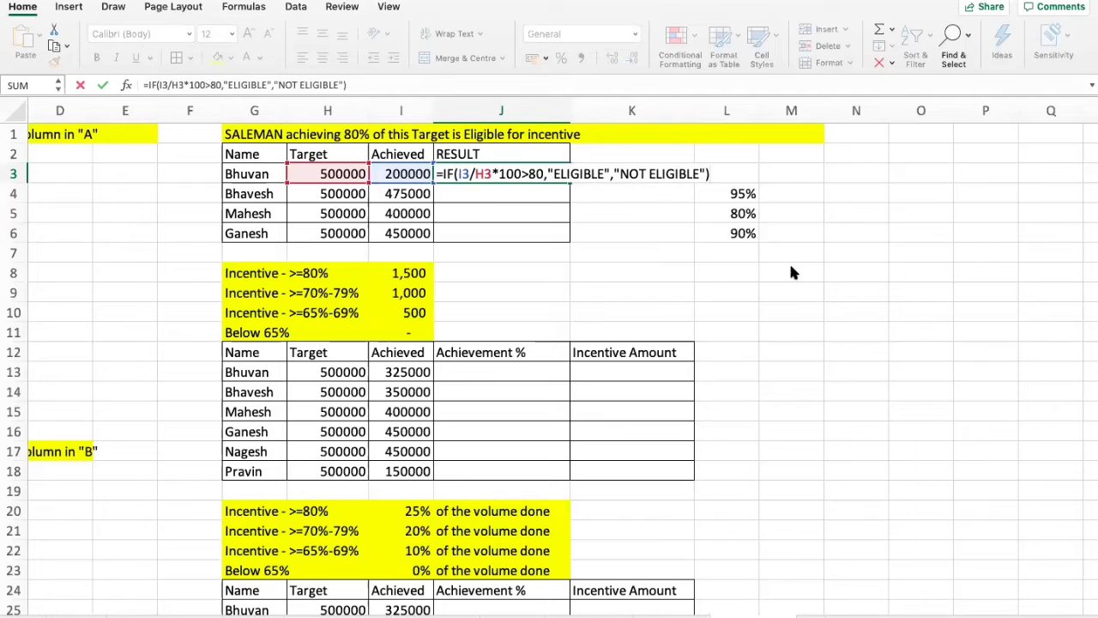
{"action": "key", "text": "super+Return"}
Copy the eligibility formula from J3 into the remaining RESULT cells J4:J6.
{"action": "key", "text": "super+c"}
{"action": "key", "text": "Down"}
{"action": "key", "text": "super+v"}
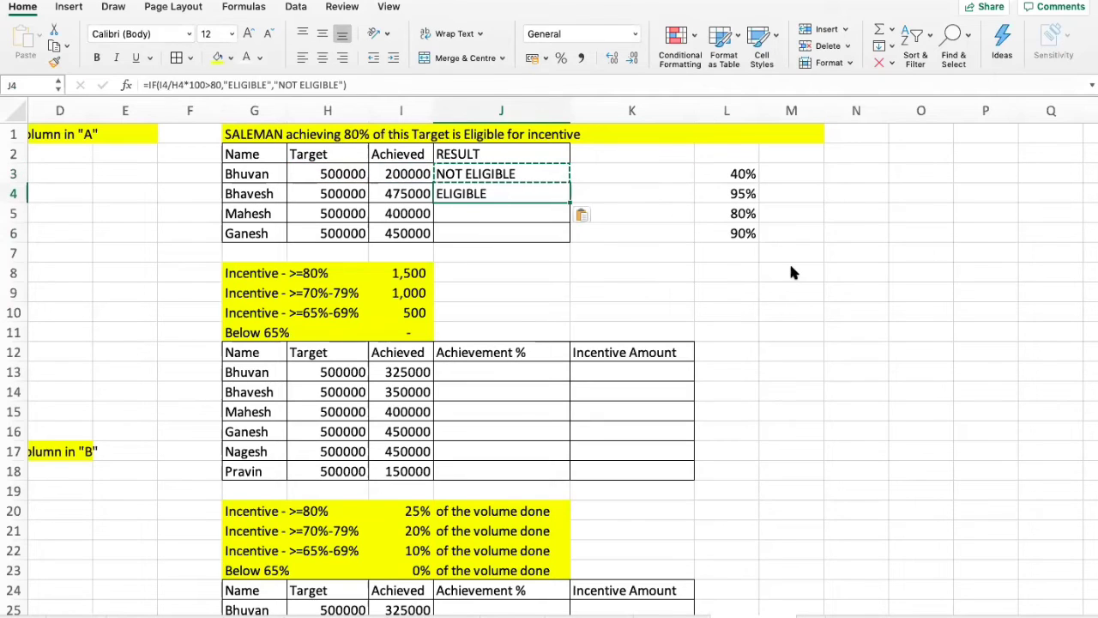
{"action": "key", "text": "Down"}
{"action": "key", "text": "super+v"}
{"action": "key", "text": "Down"}
{"action": "key", "text": "super+v"}
{"action": "key", "text": "Escape"}
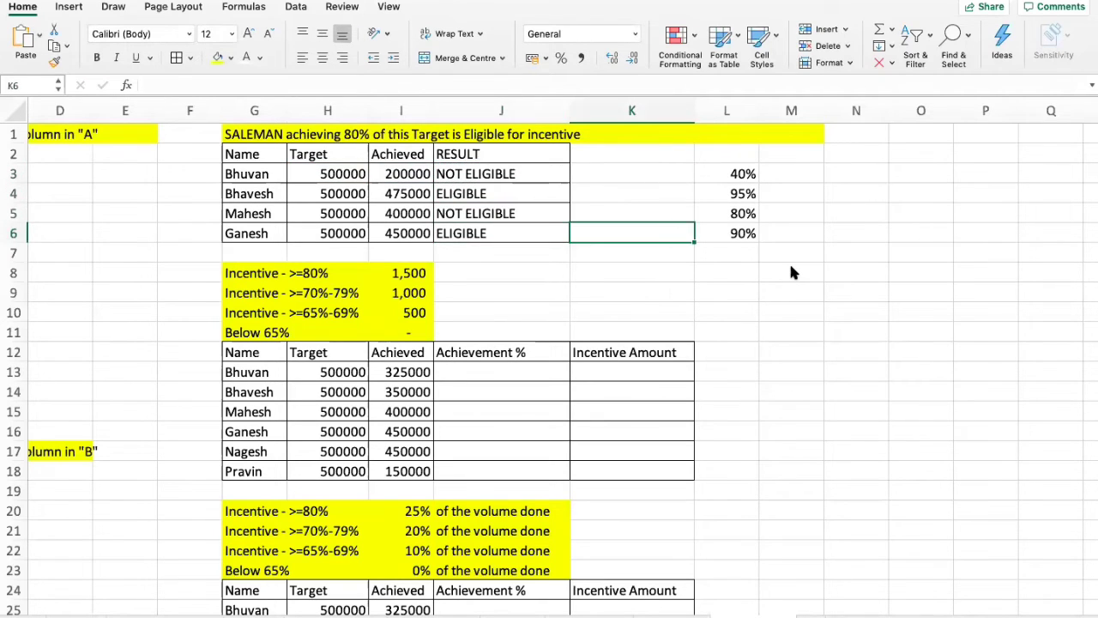
Compare the row 4 percentage in column L with that salesman's Achieved amount and eligibility result.
{"action": "key", "text": "Right"}
{"action": "key", "text": "Up"}
{"action": "key", "text": "Up"}
{"action": "key", "text": "Right"}
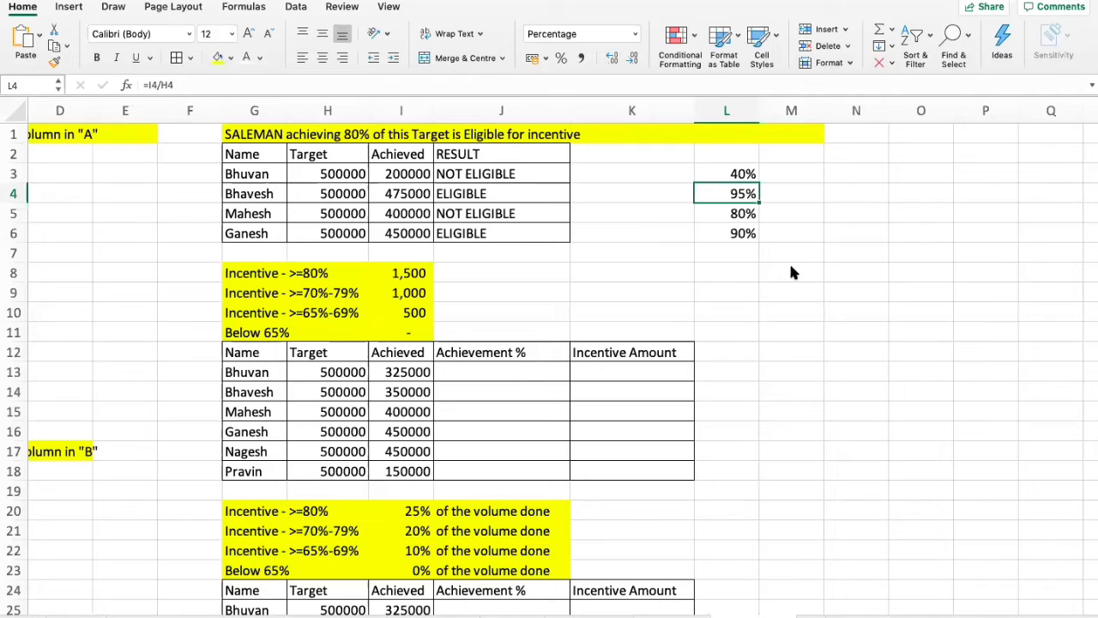
{"action": "key", "text": "Left"}
{"action": "key", "text": "Left"}
{"action": "key", "text": "Left"}
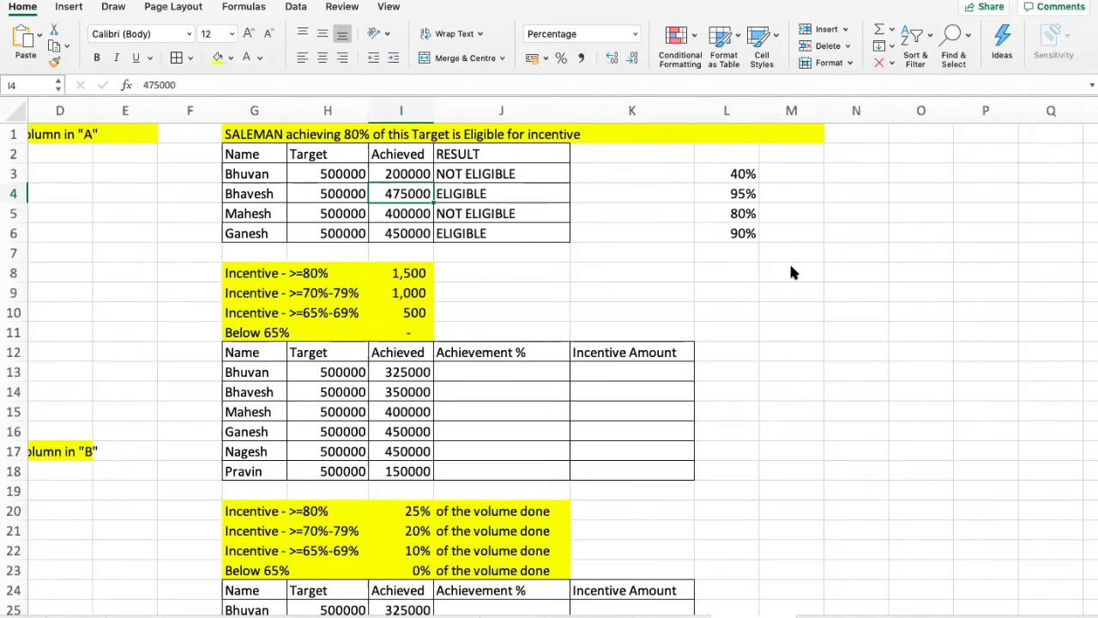
Look over the second table's name column and the list of incentive slabs above it.
{"action": "key", "text": "Down"}
{"action": "key", "text": "Down"}
{"action": "key", "text": "Down"}
{"action": "key", "text": "Down"}
{"action": "key", "text": "Down"}
{"action": "key", "text": "Down"}
{"action": "key", "text": "Down"}
{"action": "key", "text": "Down"}
{"action": "key", "text": "Down"}
{"action": "key", "text": "Left"}
{"action": "key", "text": "Left"}
{"action": "key", "text": "Up"}
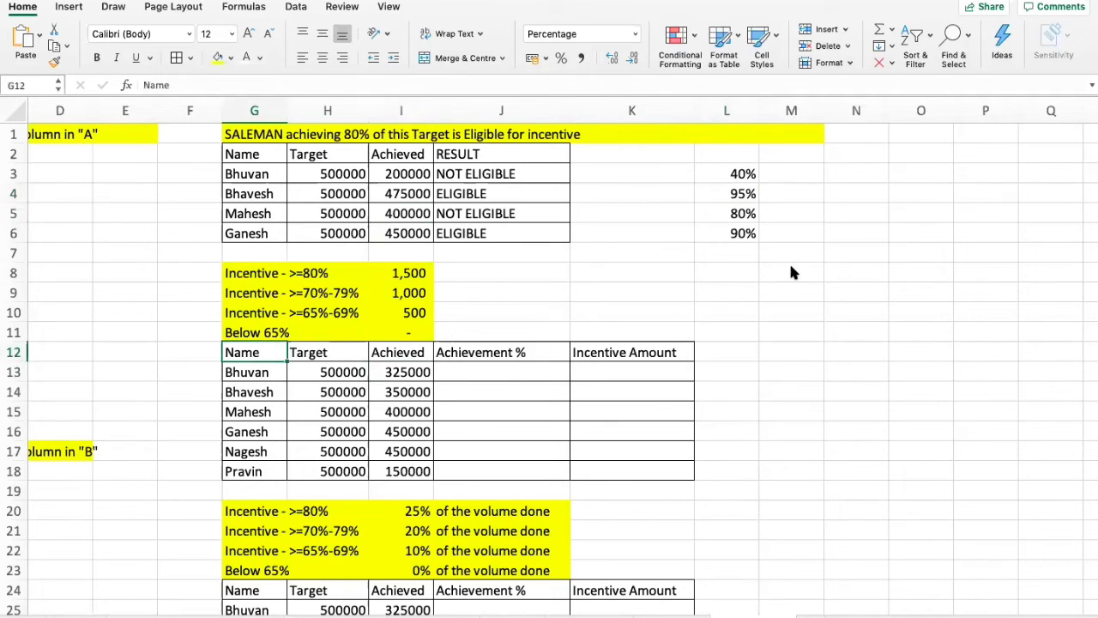
{"action": "key", "text": "Up"}
{"action": "key", "text": "Up"}
{"action": "key", "text": "Up"}
{"action": "key", "text": "Down"}
{"action": "key", "text": "Down"}
{"action": "key", "text": "Down"}
{"action": "key", "text": "Down"}
{"action": "key", "text": "Down"}
{"action": "key", "text": "Down"}
{"action": "key", "text": "Down"}
{"action": "key", "text": "Down"}
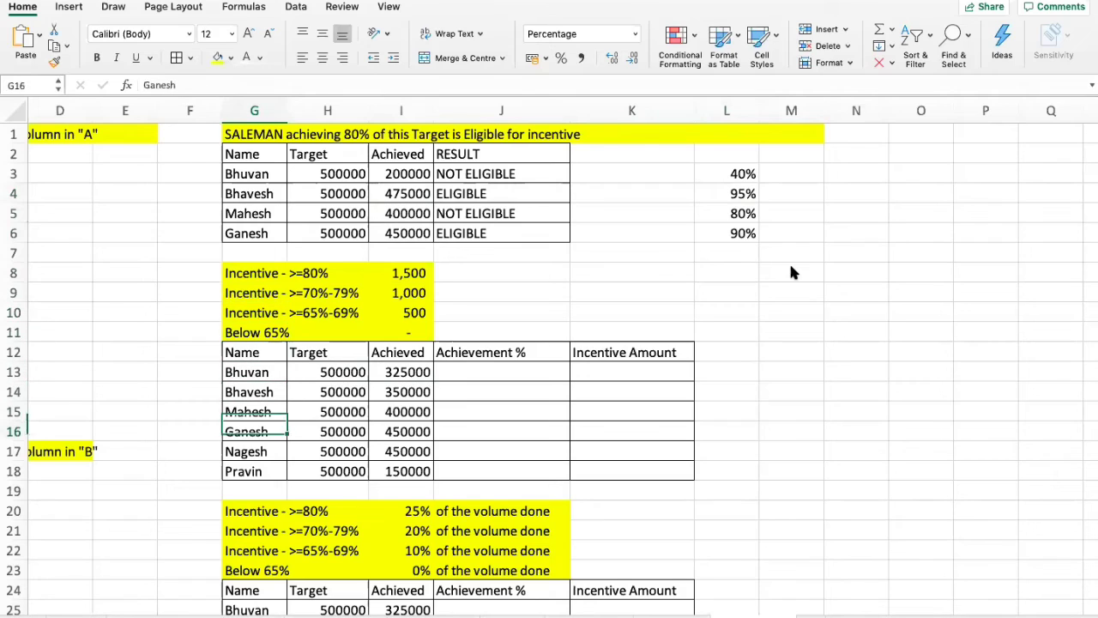
{"action": "key", "text": "Up"}
{"action": "key", "text": "Up"}
{"action": "key", "text": "Up"}
{"action": "key", "text": "Up"}
{"action": "key", "text": "Up"}
{"action": "key", "text": "Up"}
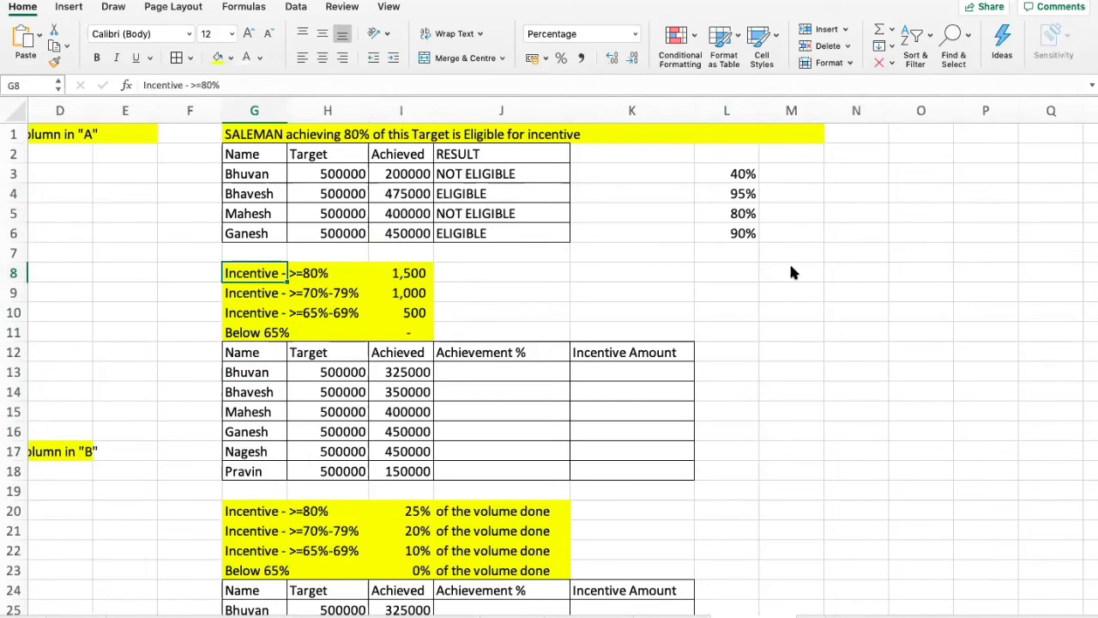
Read the incentive amount assigned to each achievement range in rows 8 to 10.
{"action": "key", "text": "Right"}
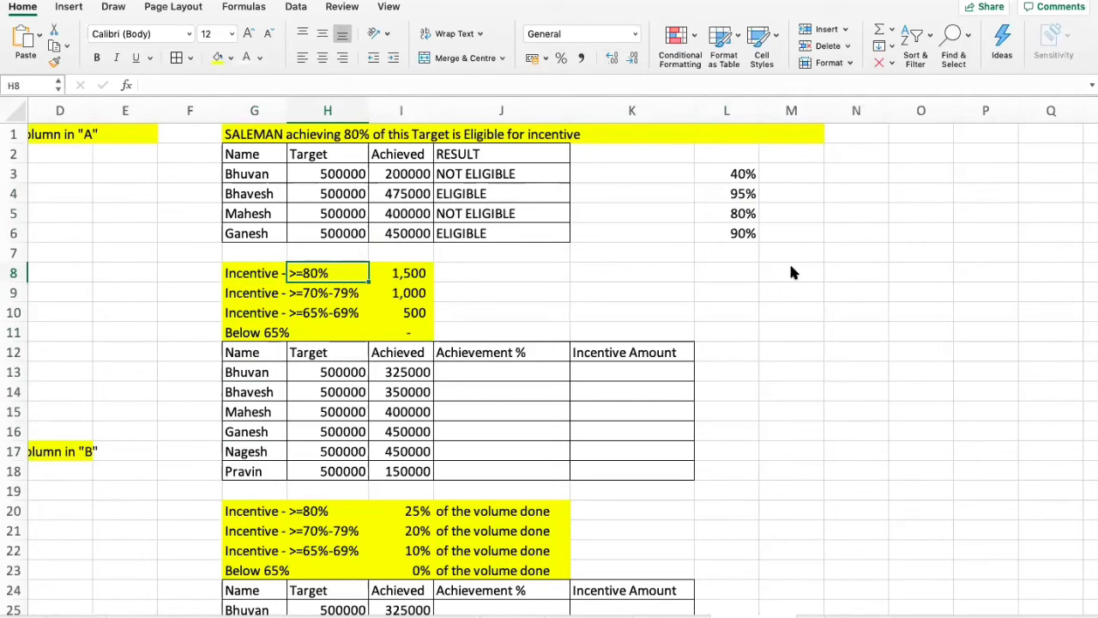
{"action": "key", "text": "Left"}
{"action": "key", "text": "Right"}
{"action": "key", "text": "Right"}
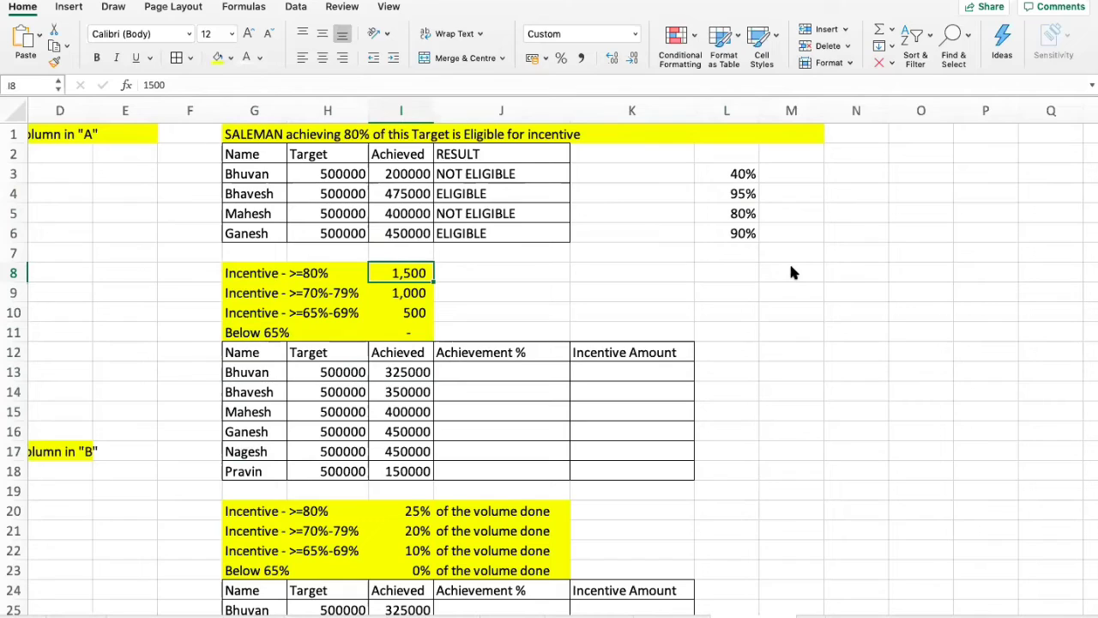
{"action": "key", "text": "Down"}
{"action": "key", "text": "Left"}
{"action": "key", "text": "Left"}
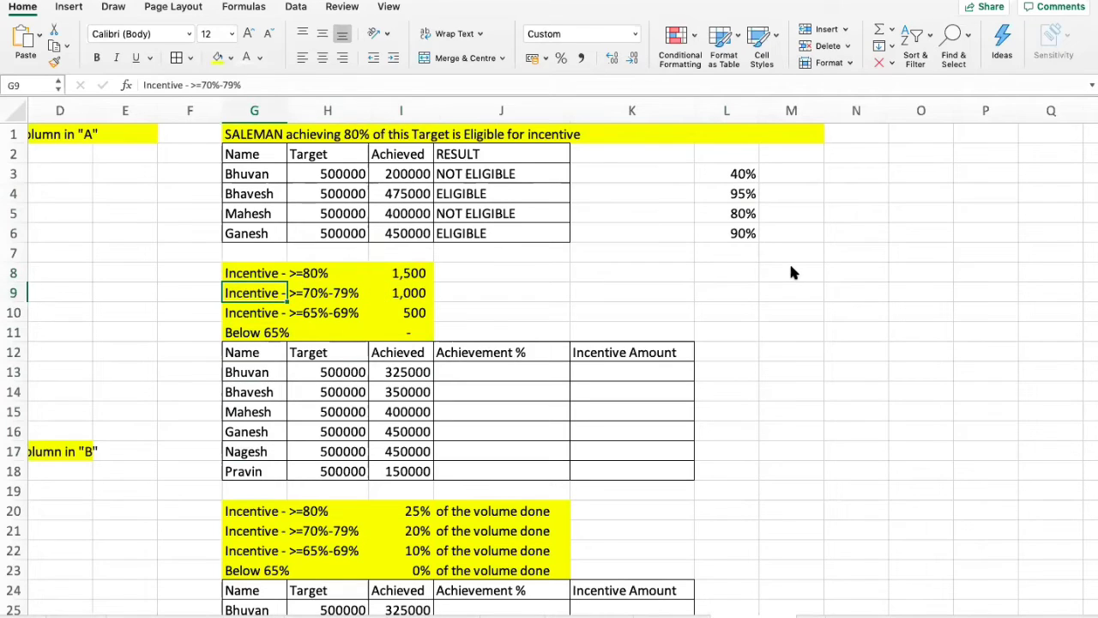
{"action": "key", "text": "Right"}
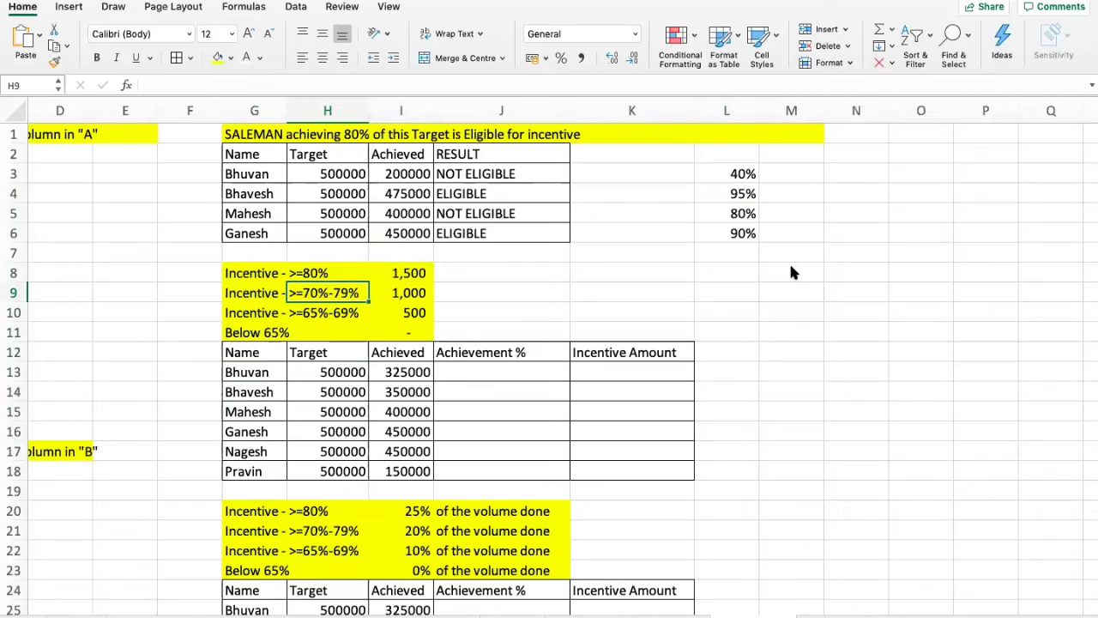
{"action": "key", "text": "Right"}
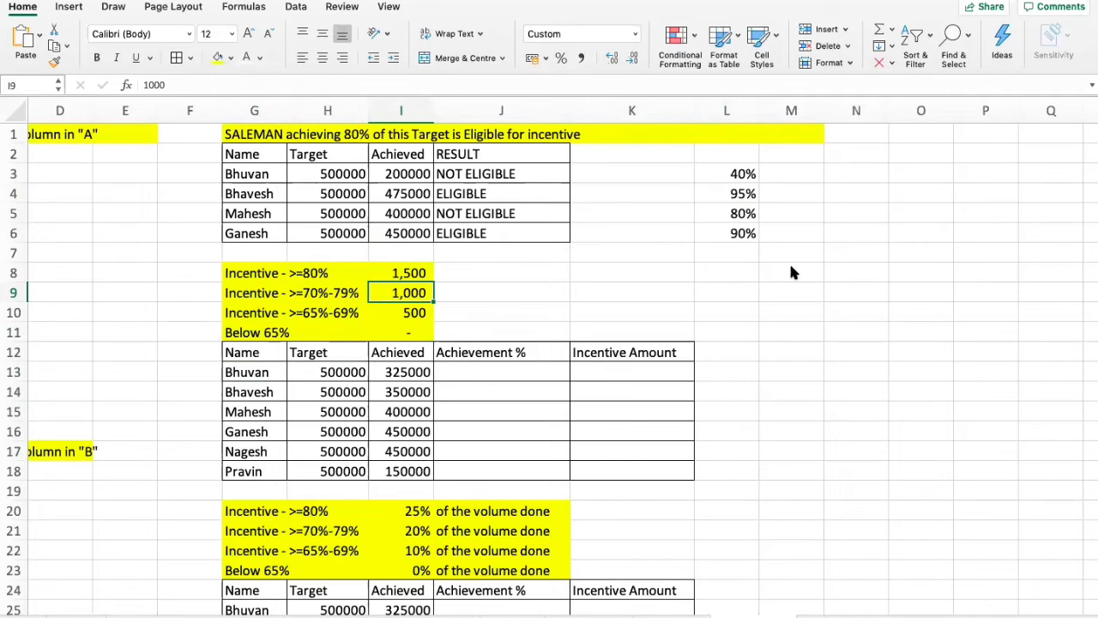
{"action": "key", "text": "Down"}
{"action": "key", "text": "Left"}
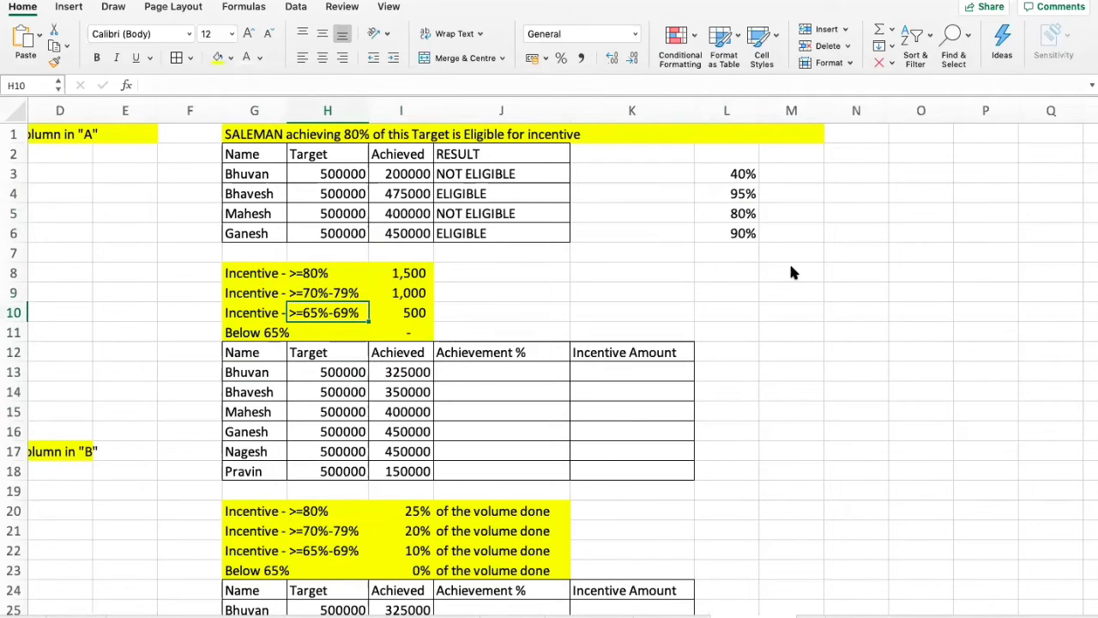
{"action": "key", "text": "Right"}
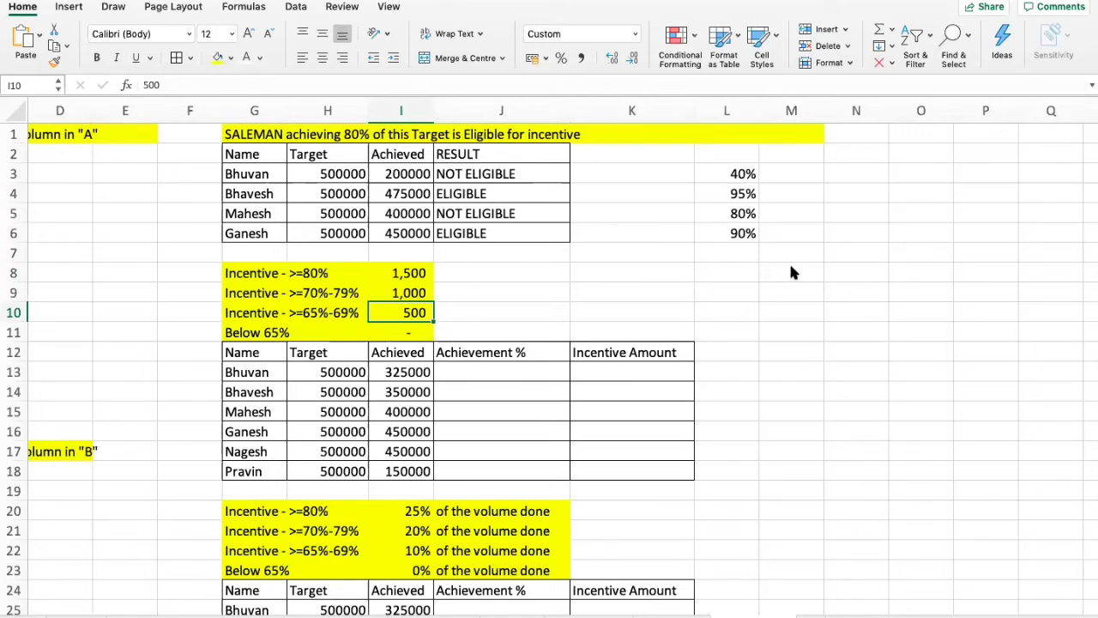
Check the second table's first Target and empty Achievement % cells, and highlight the incentive slab block G8:I11.
{"action": "key", "text": "Down"}
{"action": "key", "text": "Down"}
{"action": "key", "text": "Down"}
{"action": "key", "text": "Down"}
{"action": "key", "text": "Right"}
{"action": "key", "text": "Up"}
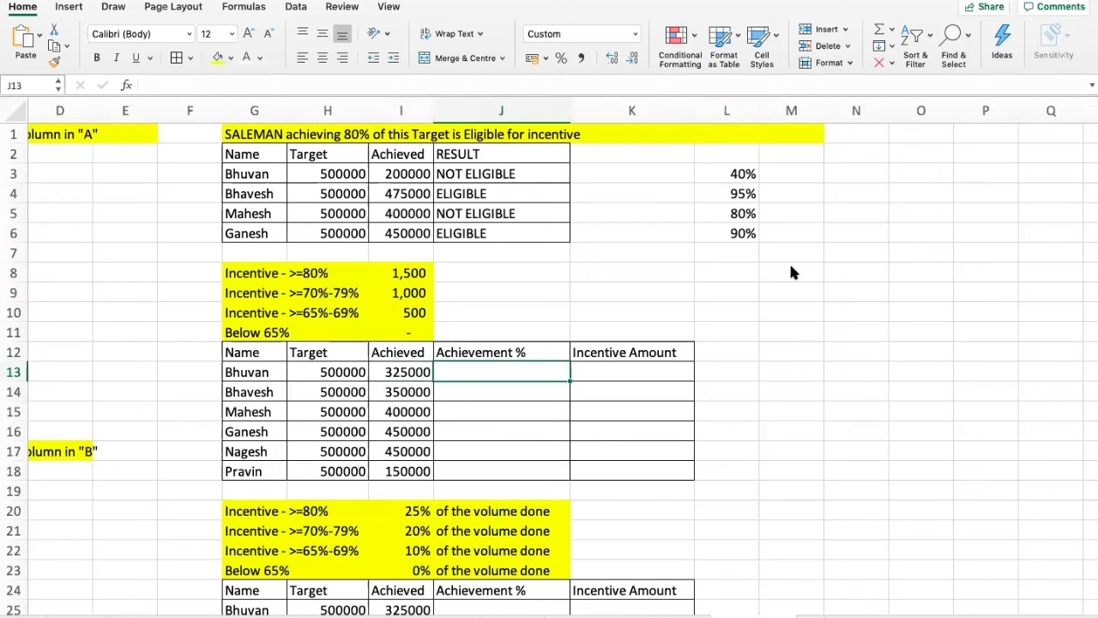
{"action": "key", "text": "Left"}
{"action": "key", "text": "Left"}
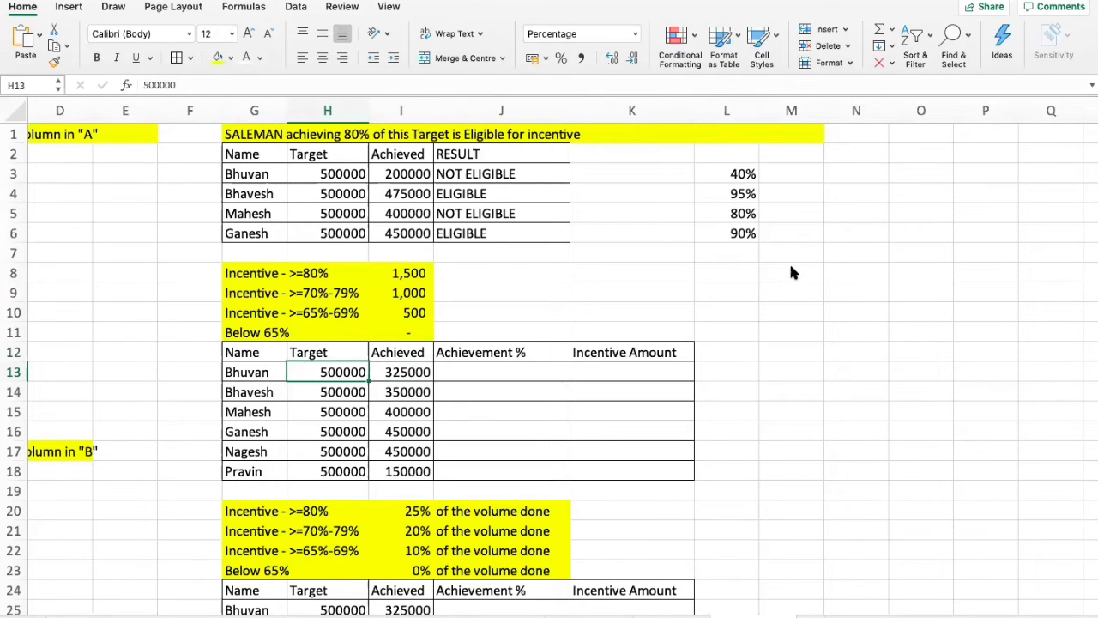
{"action": "key", "text": "Up"}
{"action": "key", "text": "Up"}
{"action": "key", "text": "Left"}
{"action": "key", "text": "shift+Up"}
{"action": "key", "text": "shift+Up"}
{"action": "key", "text": "shift+Up"}
{"action": "key", "text": "shift+Right"}
{"action": "key", "text": "shift+Right"}
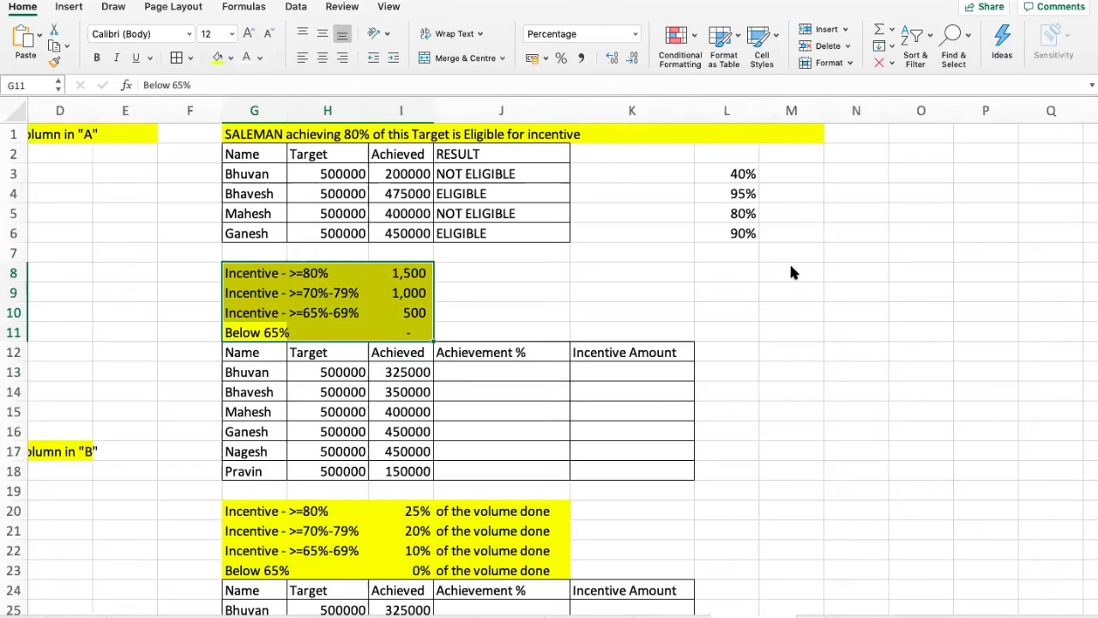
Review the incentive slabs again row by row, from >=80% down to Below 65%.
{"action": "key", "text": "Down"}
{"action": "key", "text": "Up"}
{"action": "key", "text": "Up"}
{"action": "key", "text": "Up"}
{"action": "key", "text": "Up"}
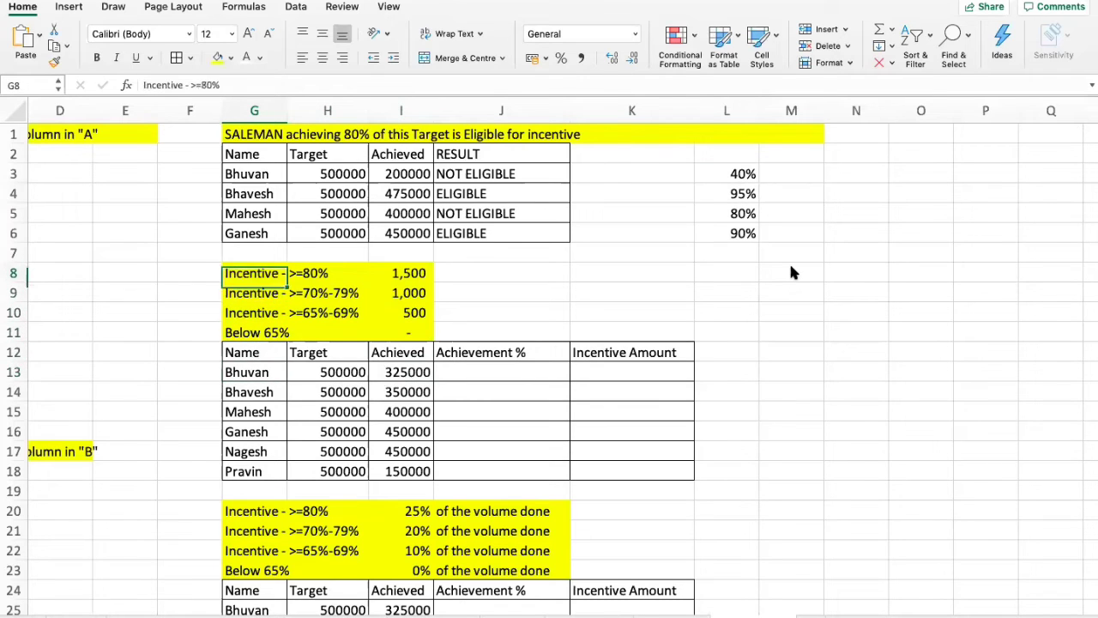
{"action": "key", "text": "Right"}
{"action": "key", "text": "Right"}
{"action": "key", "text": "Down"}
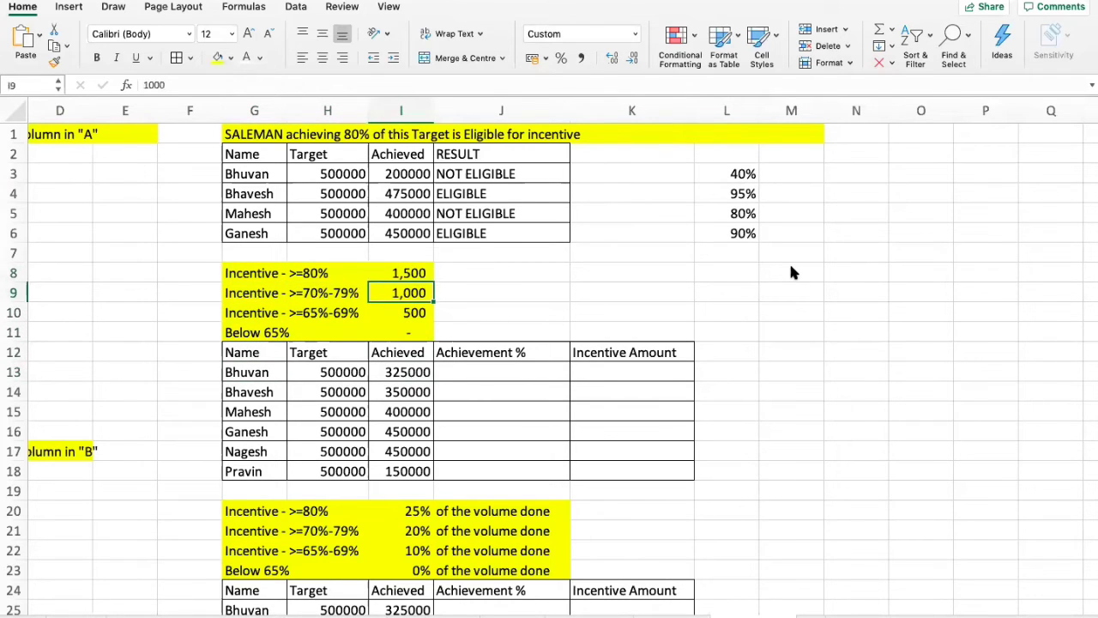
{"action": "key", "text": "Left"}
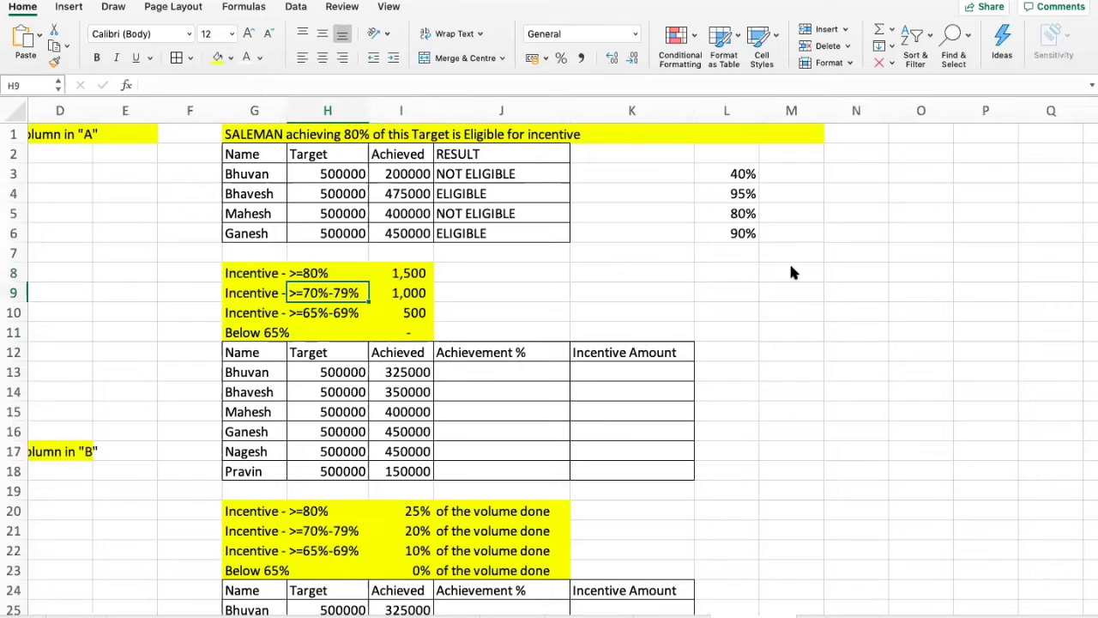
{"action": "key", "text": "Right"}
{"action": "key", "text": "Down"}
{"action": "key", "text": "Left"}
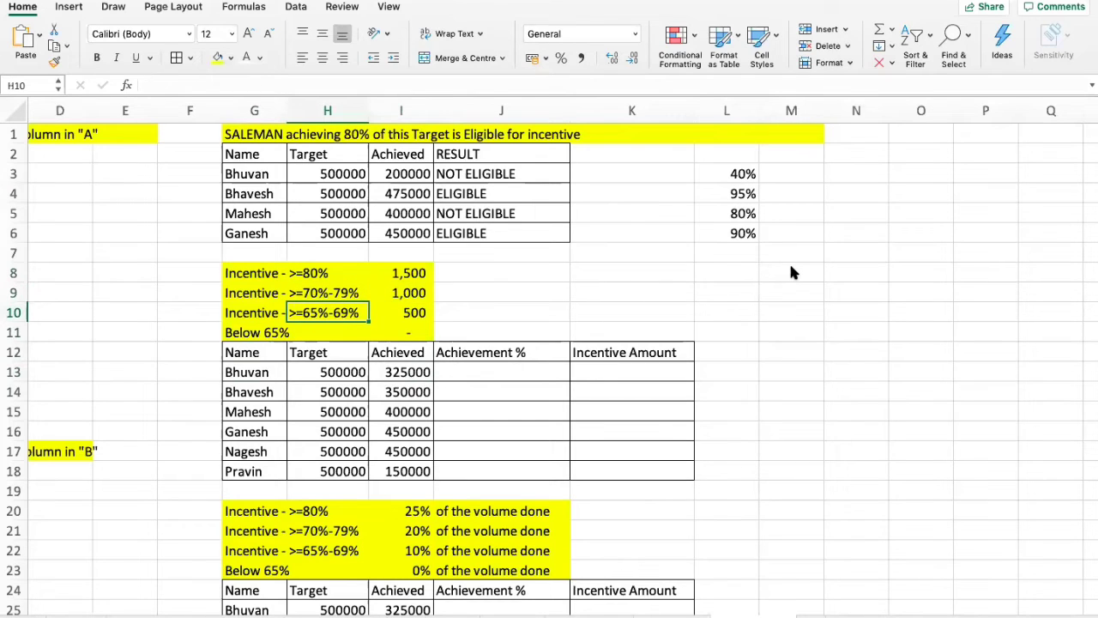
{"action": "key", "text": "Right"}
{"action": "key", "text": "Down"}
{"action": "key", "text": "Left"}
{"action": "key", "text": "Left"}
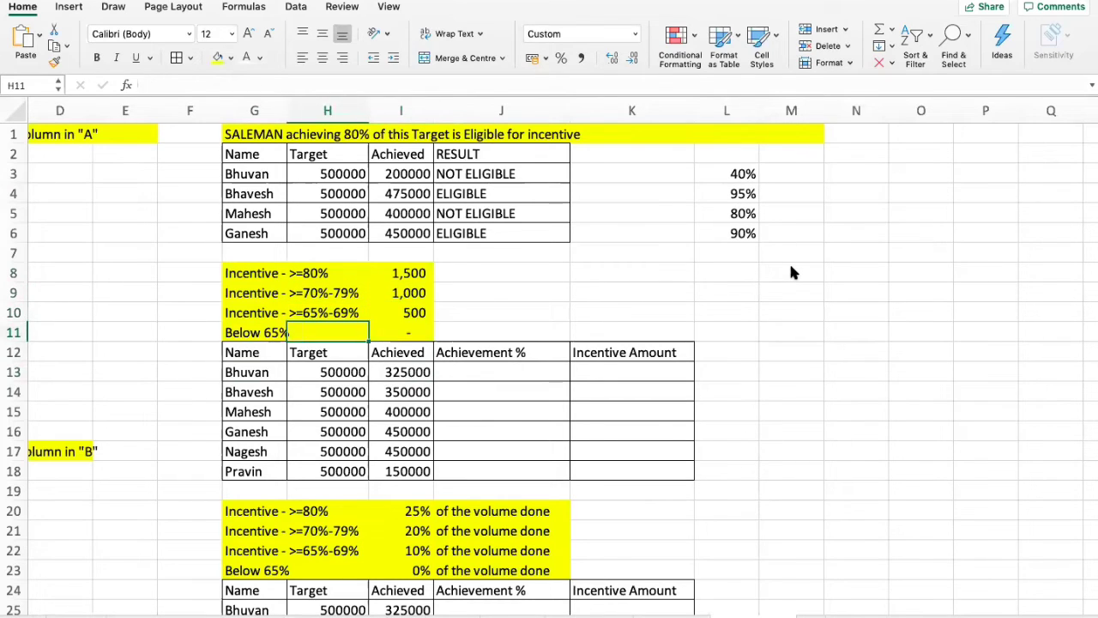
Calculate the first salesman's Achievement % in J13 with =I13/H13 and copy the formula cell.
{"action": "key", "text": "Down"}
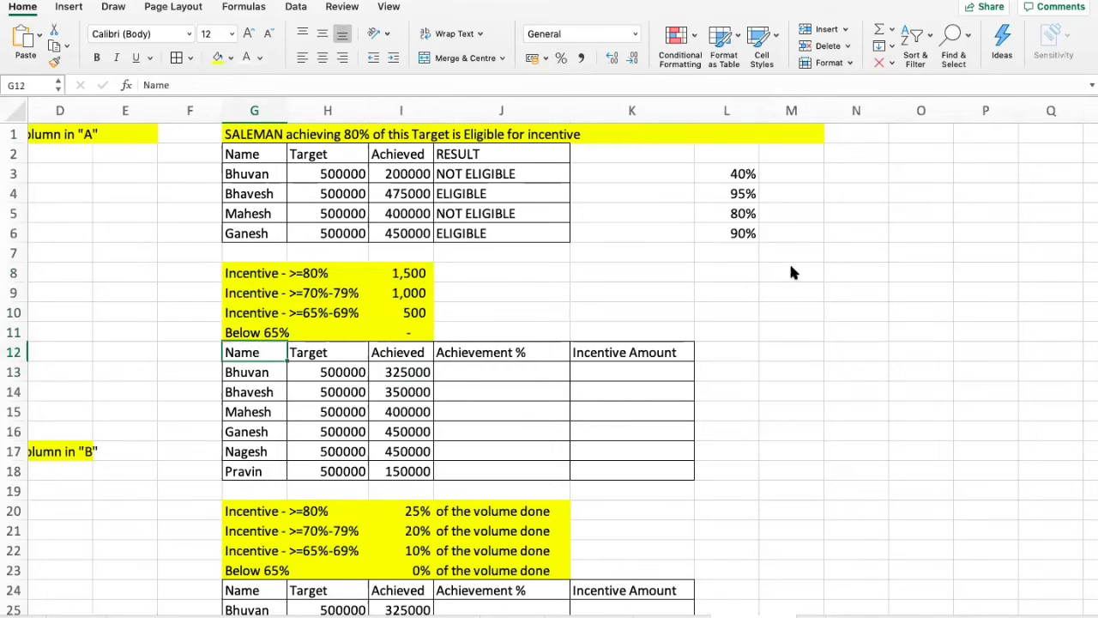
{"action": "key", "text": "Down"}
{"action": "key", "text": "Right"}
{"action": "key", "text": "Right"}
{"action": "key", "text": "Right"}
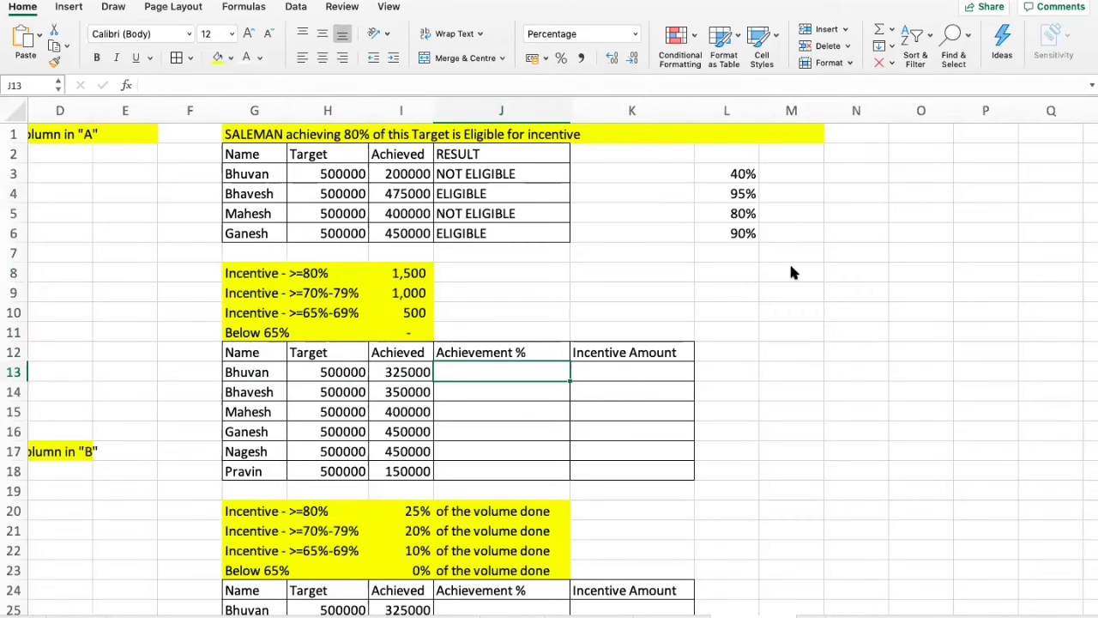
{"action": "type", "text": "="}
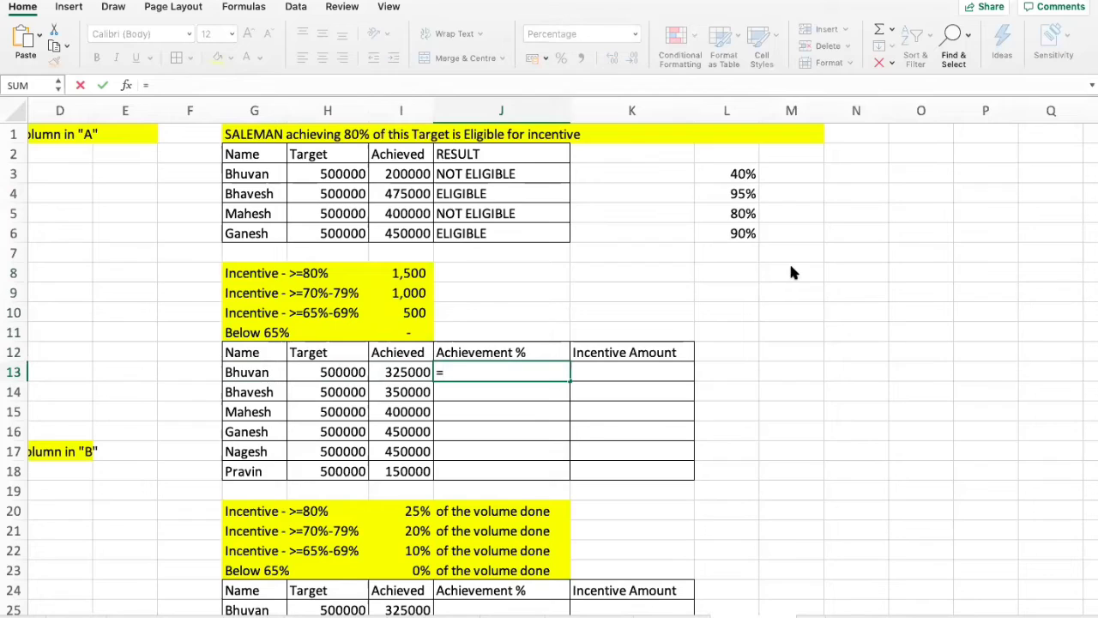
{"action": "key", "text": "Left"}
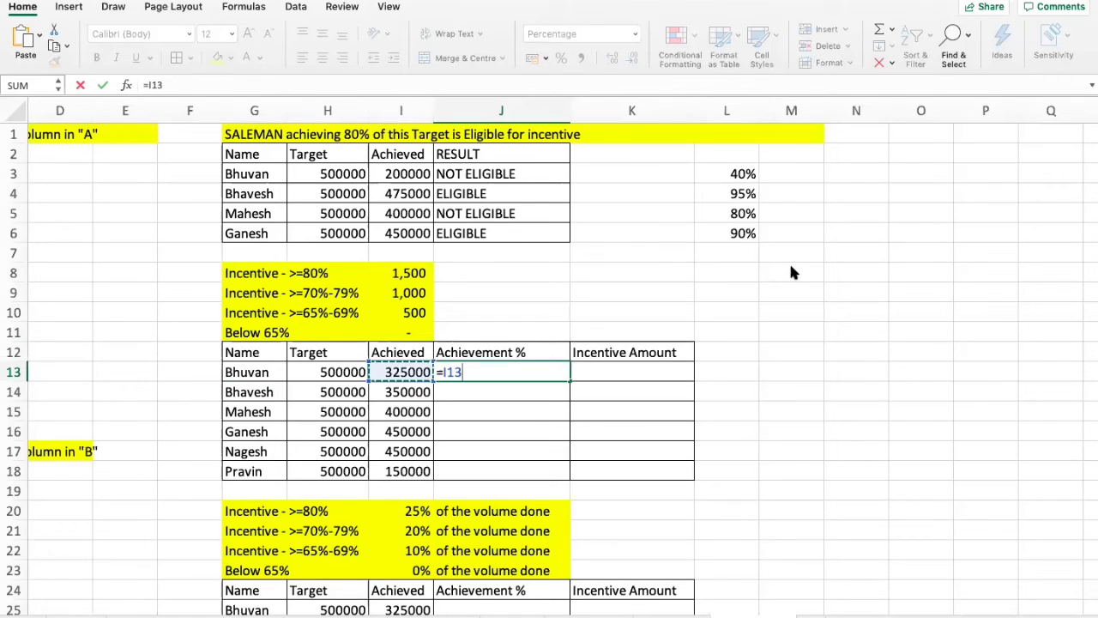
{"action": "type", "text": "/"}
{"action": "key", "text": "Left"}
{"action": "key", "text": "Left"}
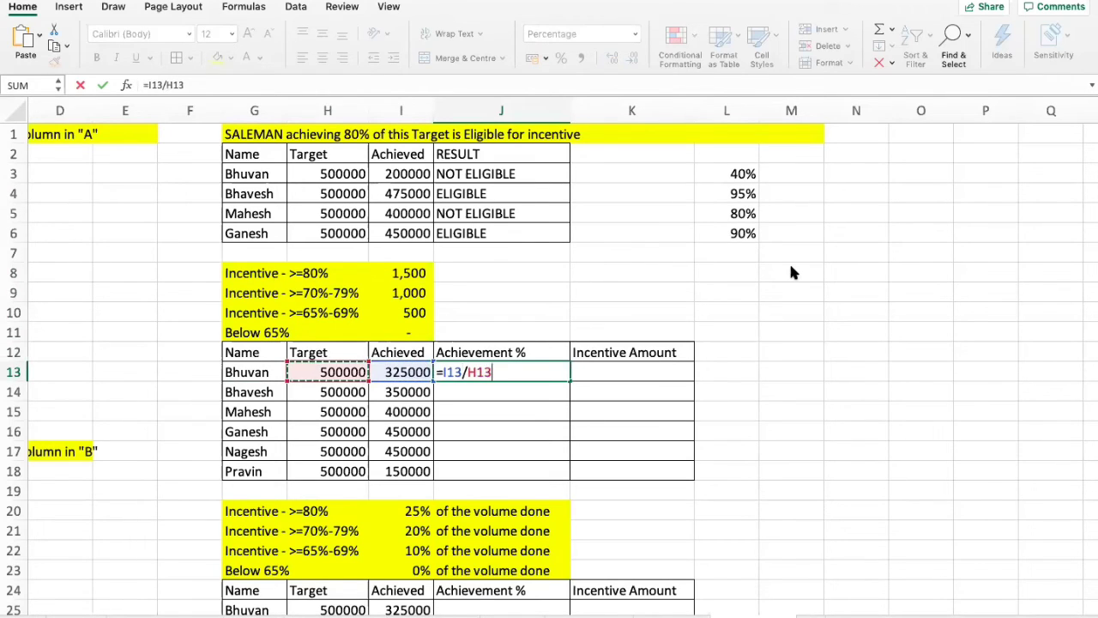
{"action": "key", "text": "ctrl+Return"}
{"action": "key", "text": "super+c"}
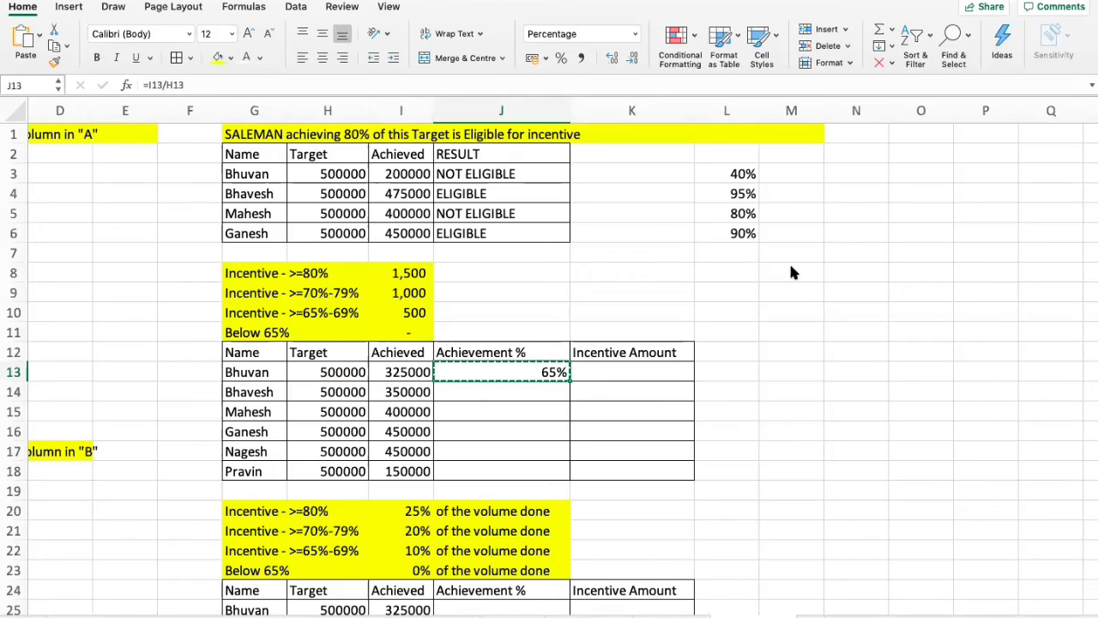
Paste the copied Achievement % formula into J13:J18 for all salesmen in the second table.
{"action": "key", "text": "shift+Down"}
{"action": "key", "text": "shift+Down"}
{"action": "key", "text": "shift+Down"}
{"action": "key", "text": "shift+Down"}
{"action": "key", "text": "shift+Down"}
{"action": "key", "text": "super+v"}
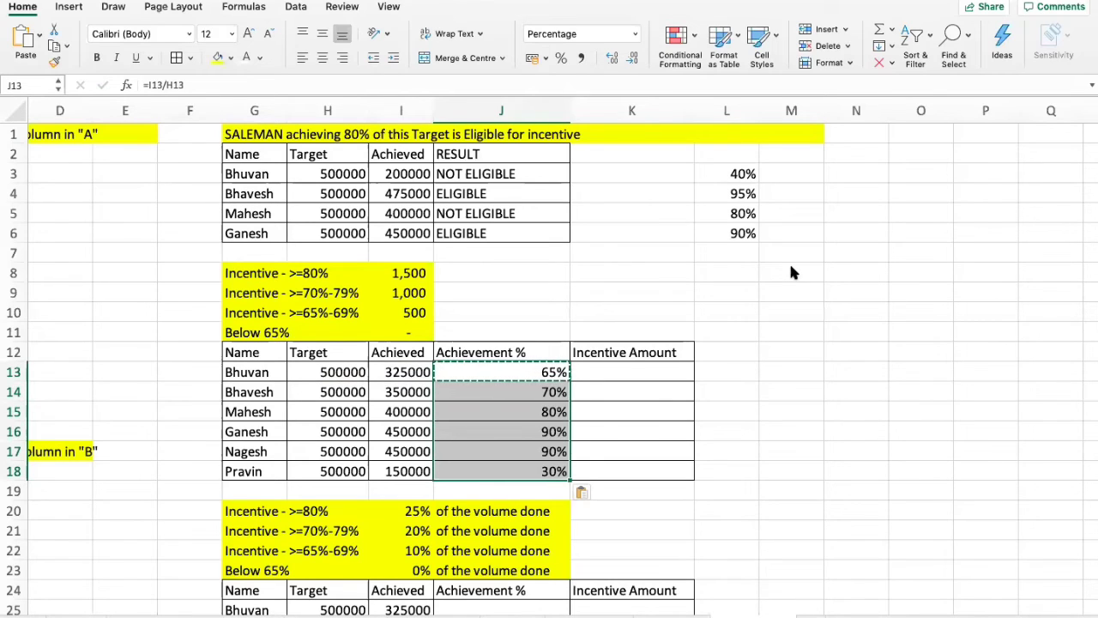
{"action": "key", "text": "Escape"}
{"action": "key", "text": "Up"}
{"action": "key", "text": "Down"}
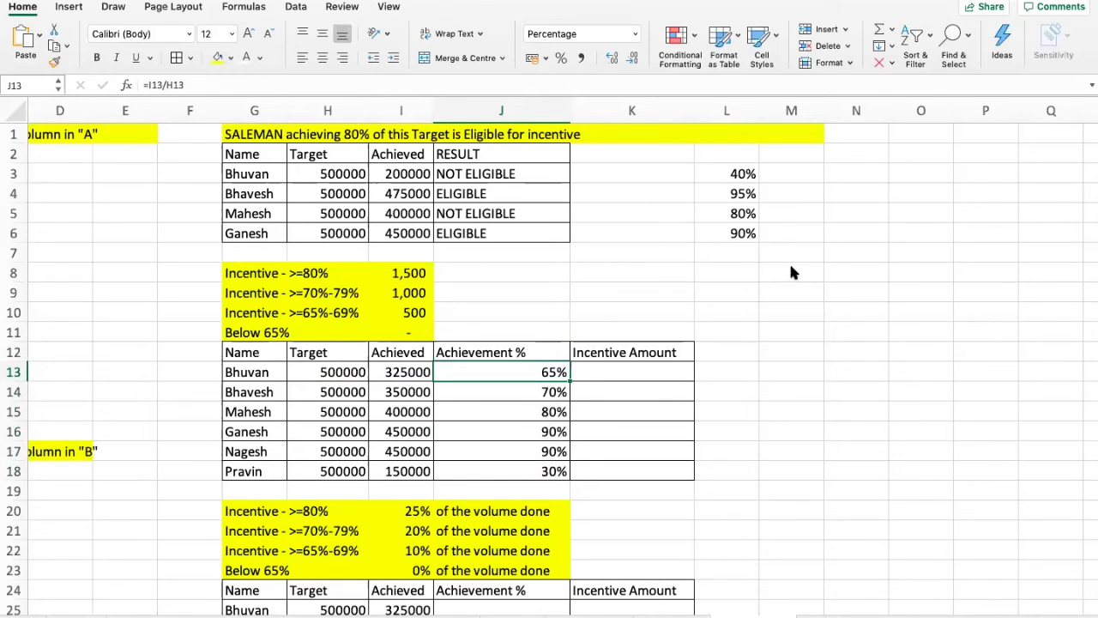
Compare the first salesman's empty Incentive Amount cell with the >=65%-69% slab in row 10.
{"action": "key", "text": "Right"}
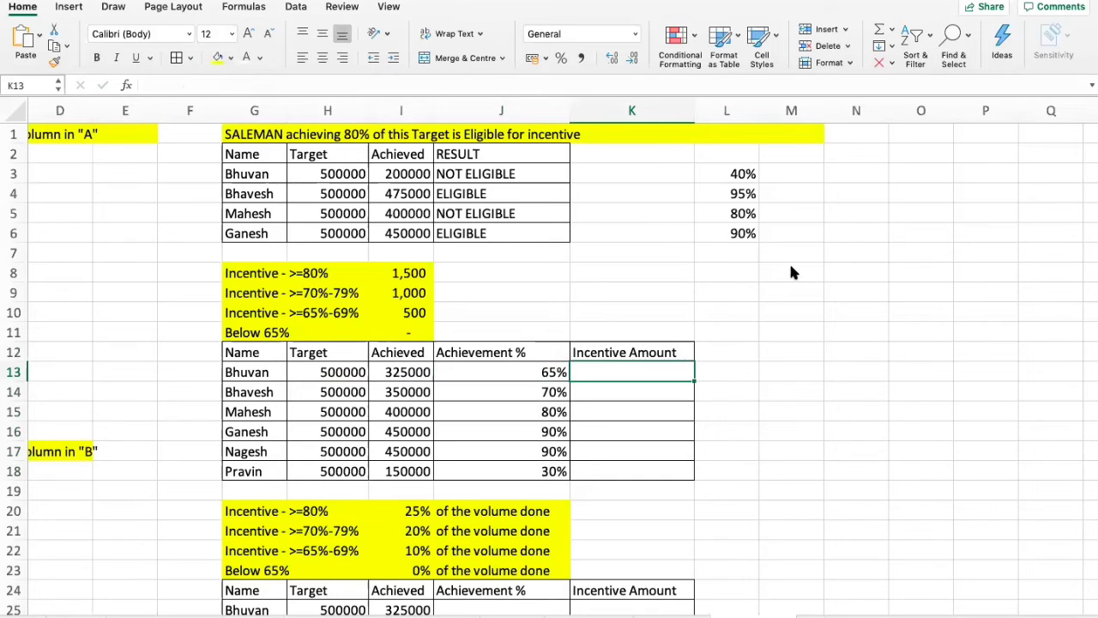
{"action": "key", "text": "Left"}
{"action": "key", "text": "Left"}
{"action": "key", "text": "Left"}
{"action": "key", "text": "Up"}
{"action": "key", "text": "Up"}
{"action": "key", "text": "Up"}
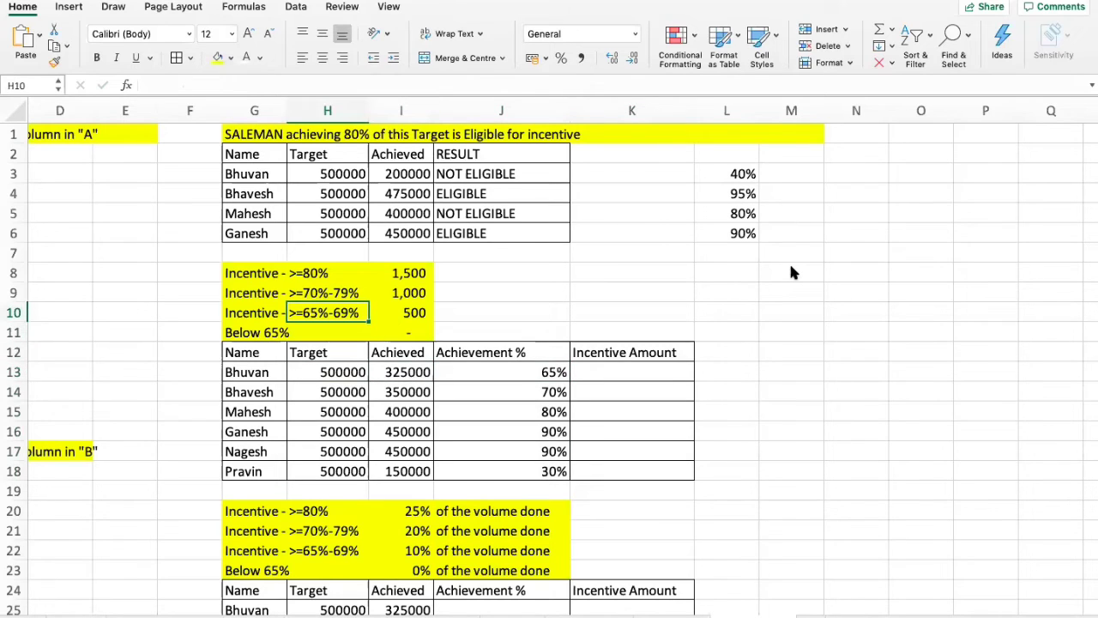
{"action": "key", "text": "Down"}
{"action": "key", "text": "Down"}
{"action": "key", "text": "Down"}
{"action": "key", "text": "Right"}
{"action": "key", "text": "Right"}
{"action": "key", "text": "Right"}
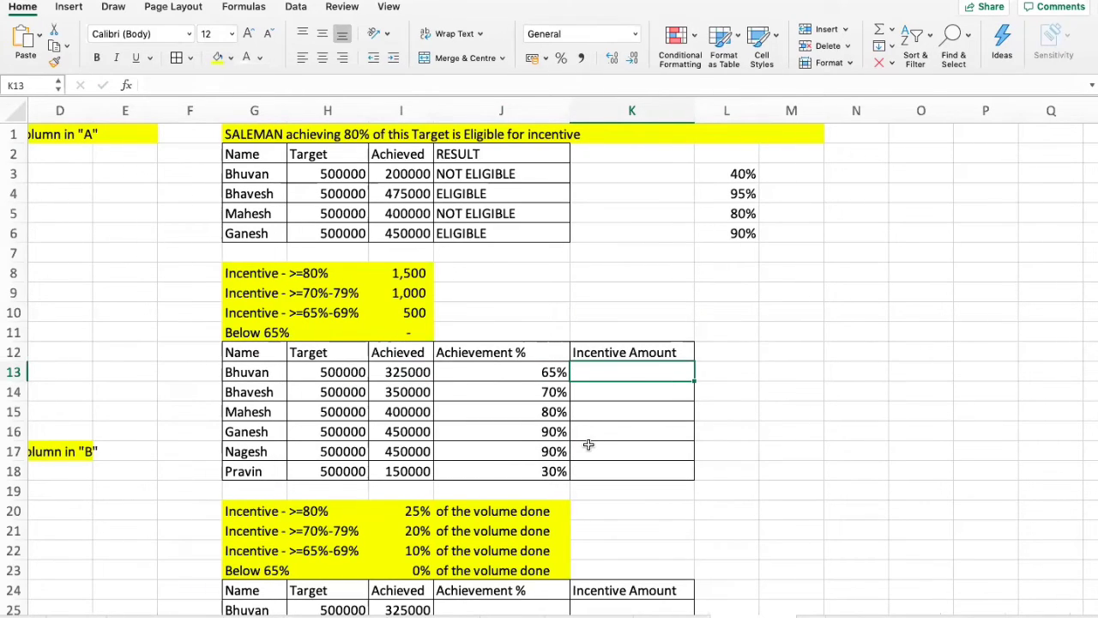
Begin the incentive formula in K13 with the top slab condition: =IF(J13>=80%,"1500",.
{"action": "type", "text": "="}
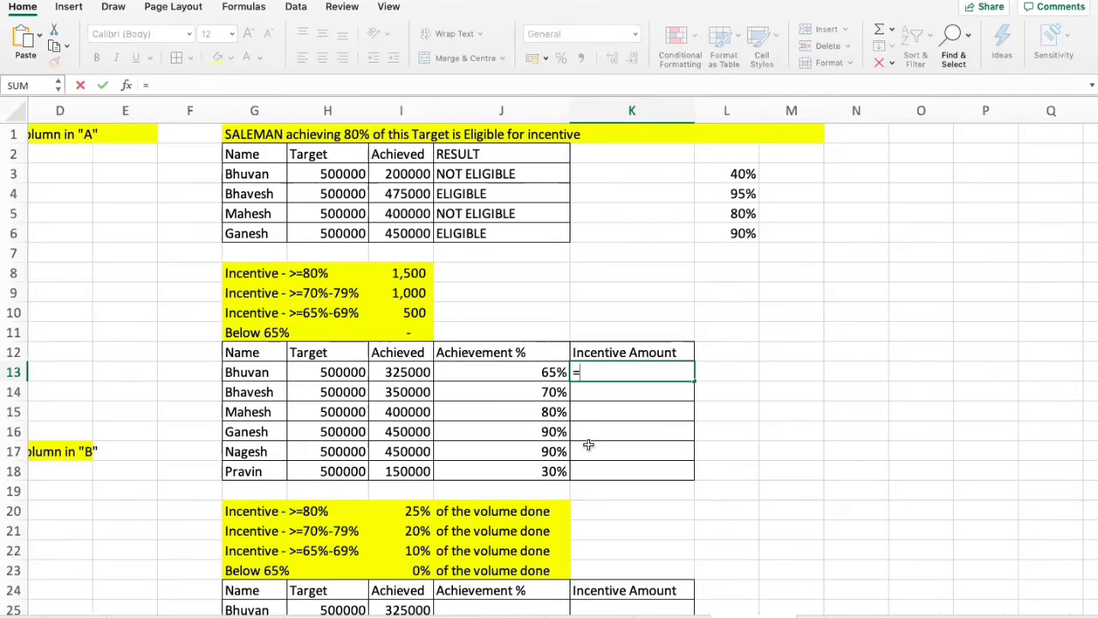
{"action": "type", "text": "IF("}
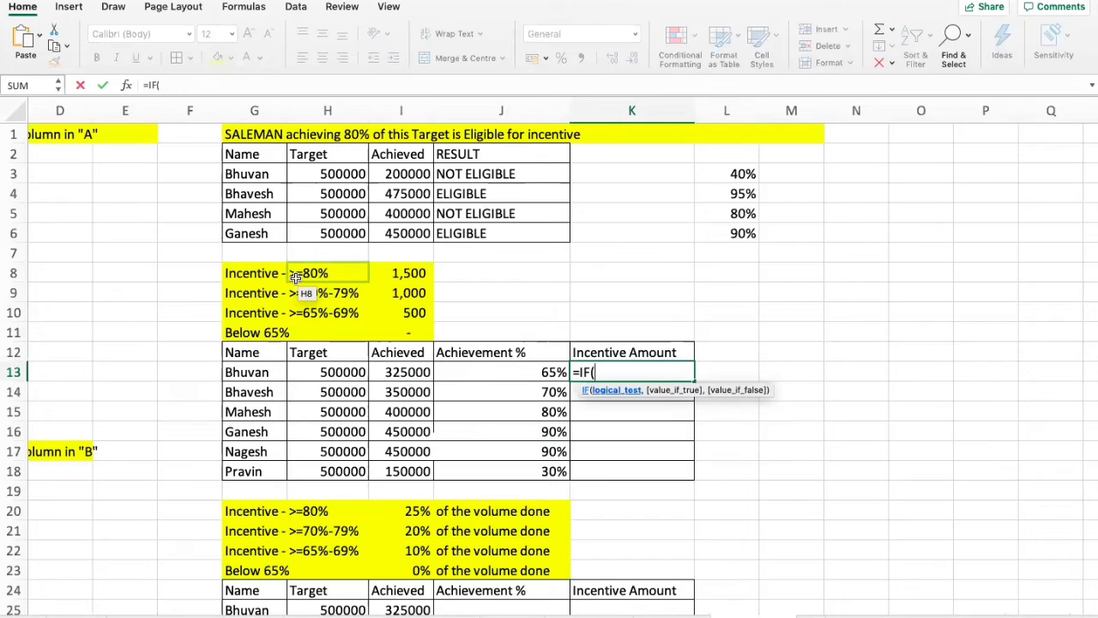
{"action": "key", "text": "Left"}
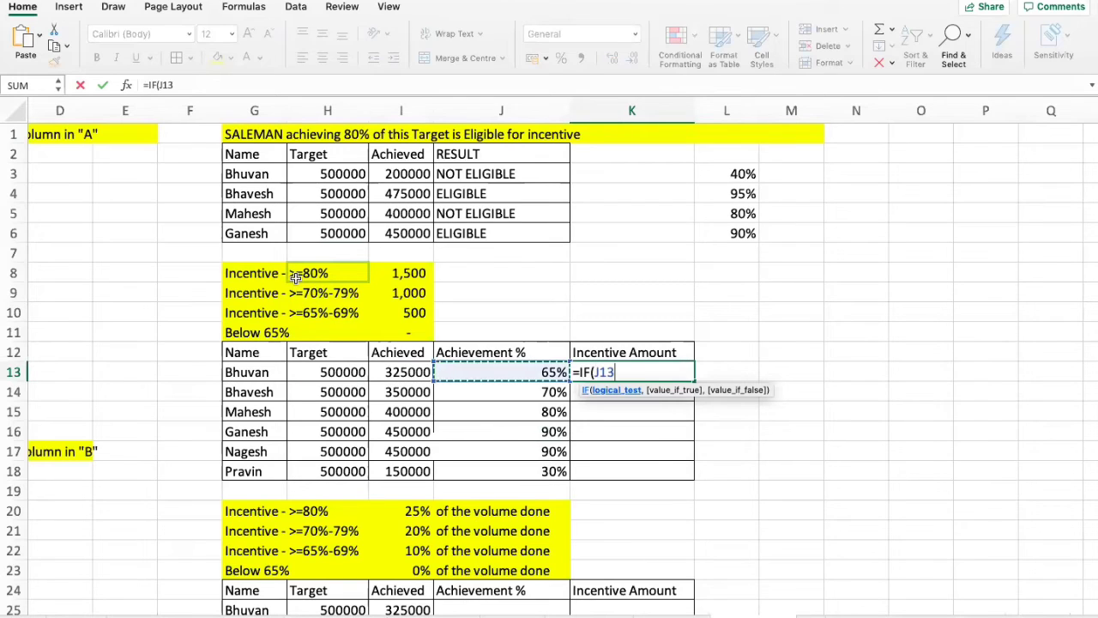
{"action": "type", "text": ">"}
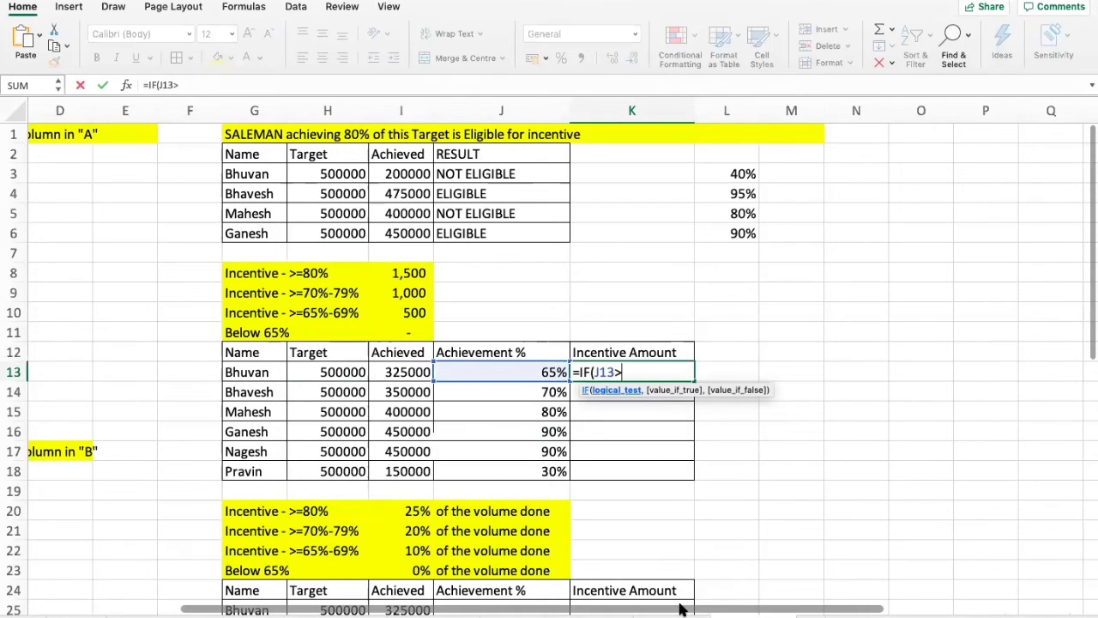
{"action": "type", "text": "=80%"}
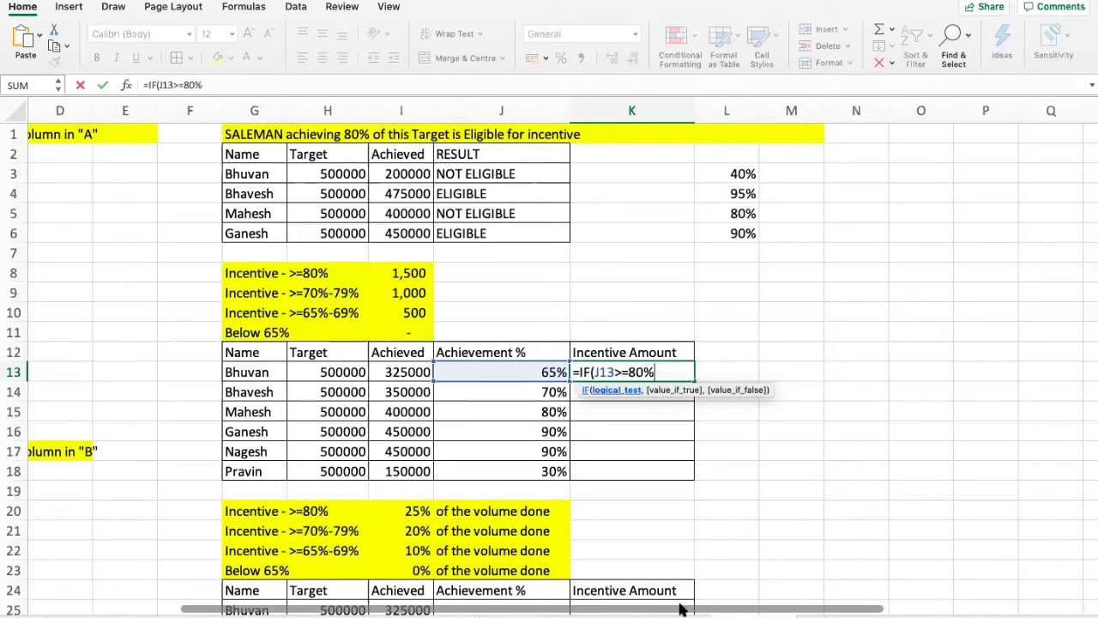
{"action": "type", "text": ","}
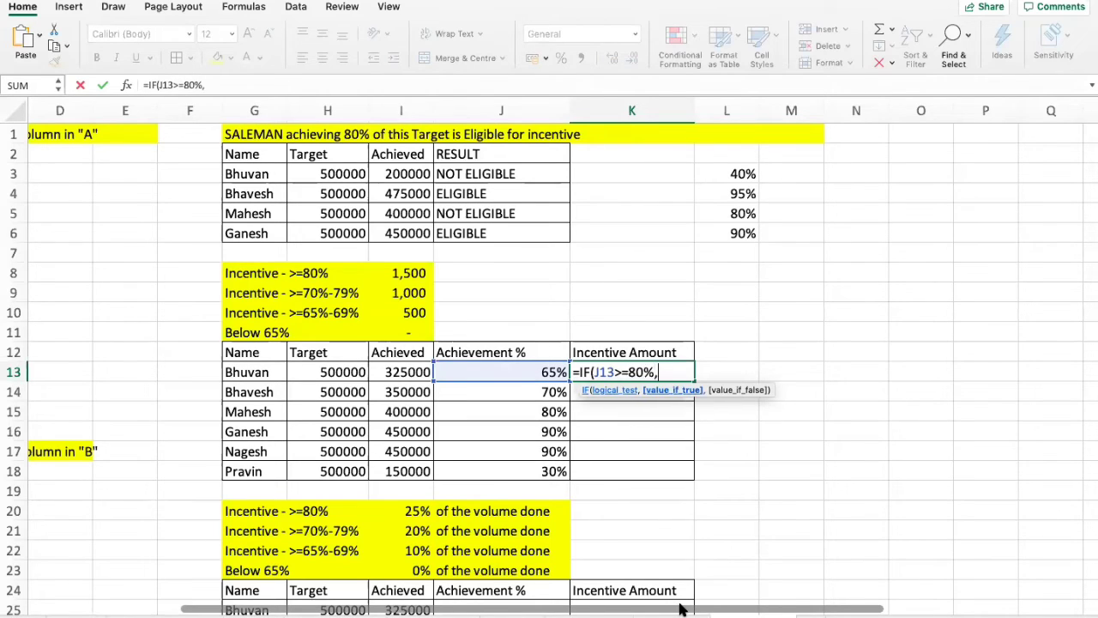
{"action": "type", "text": "\"1500\""}
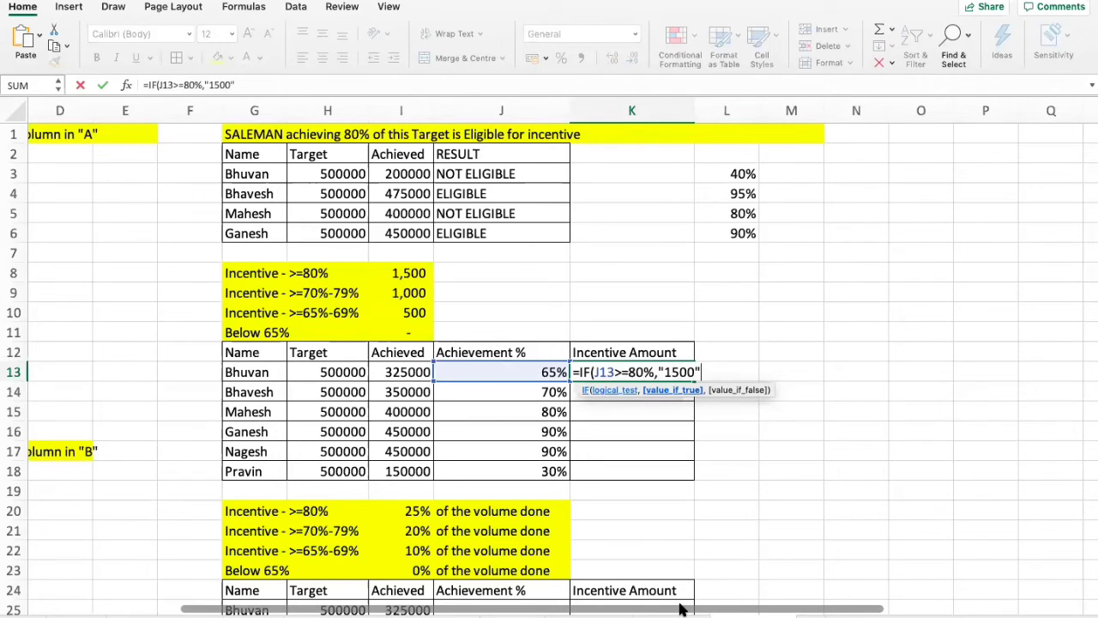
{"action": "type", "text": ","}
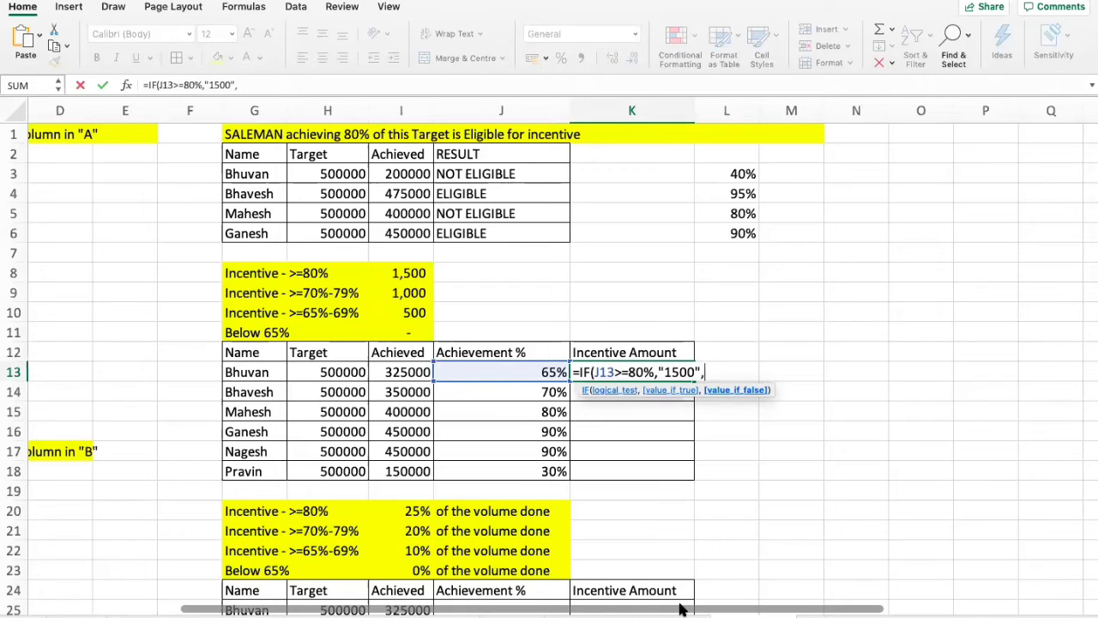
Add a nested condition for the second slab to the K13 formula: IF(J13>=70%,"1000",.
{"action": "type", "text": "IF"}
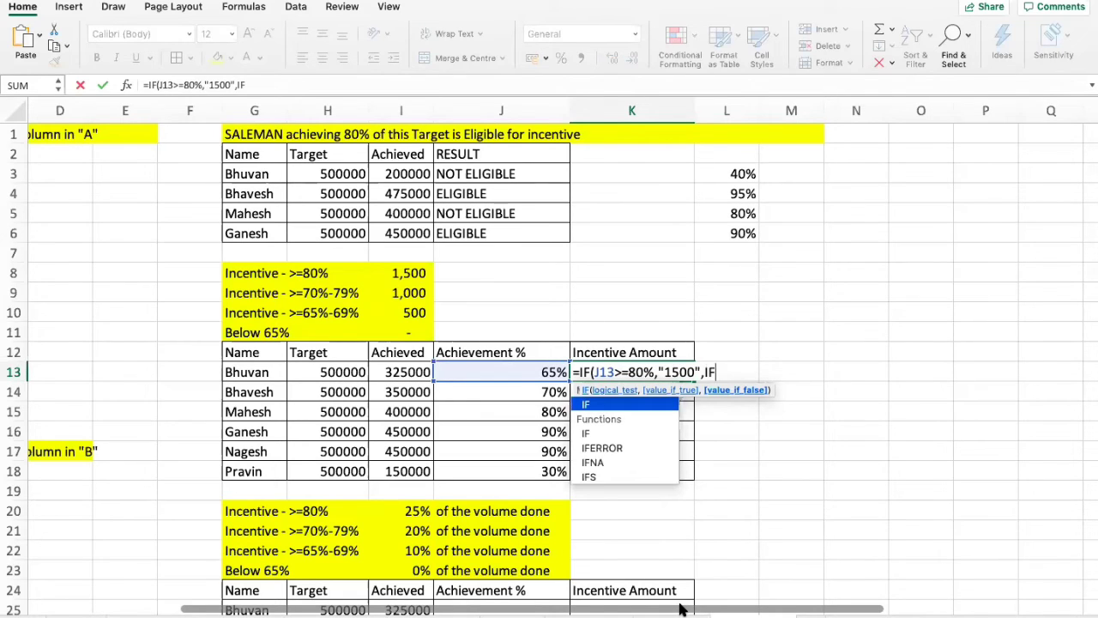
{"action": "type", "text": "("}
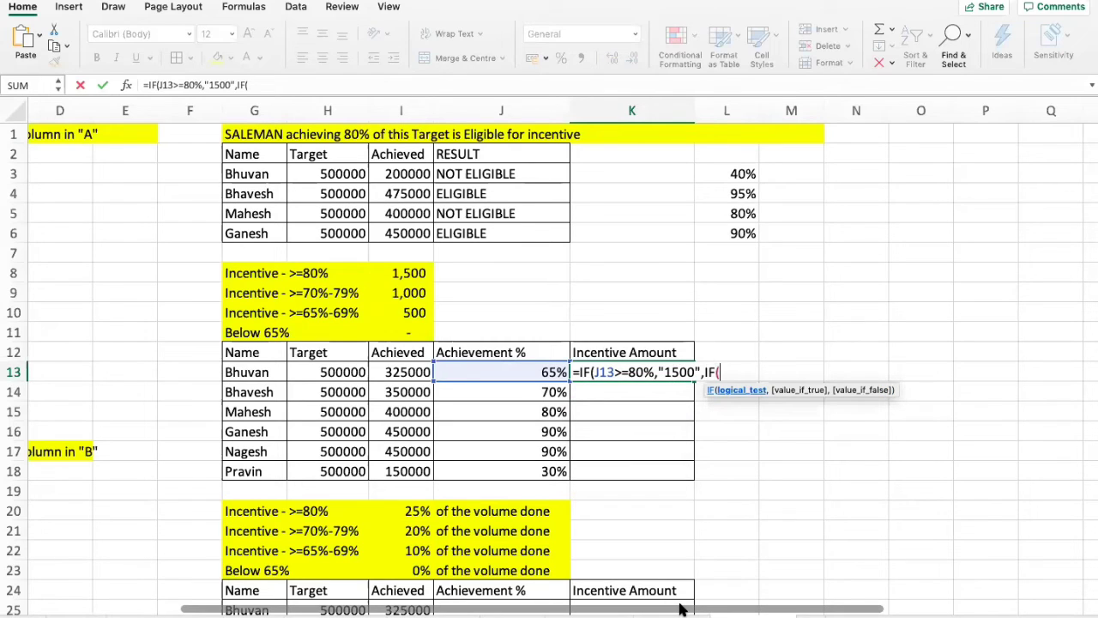
{"action": "key", "text": "Left"}
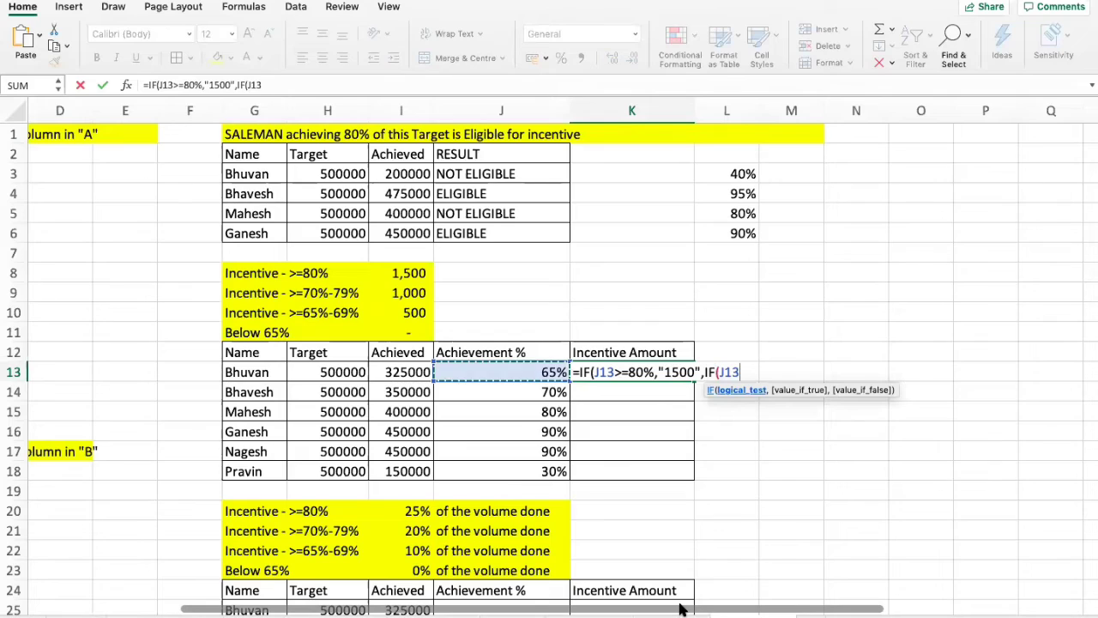
{"action": "type", "text": ">="}
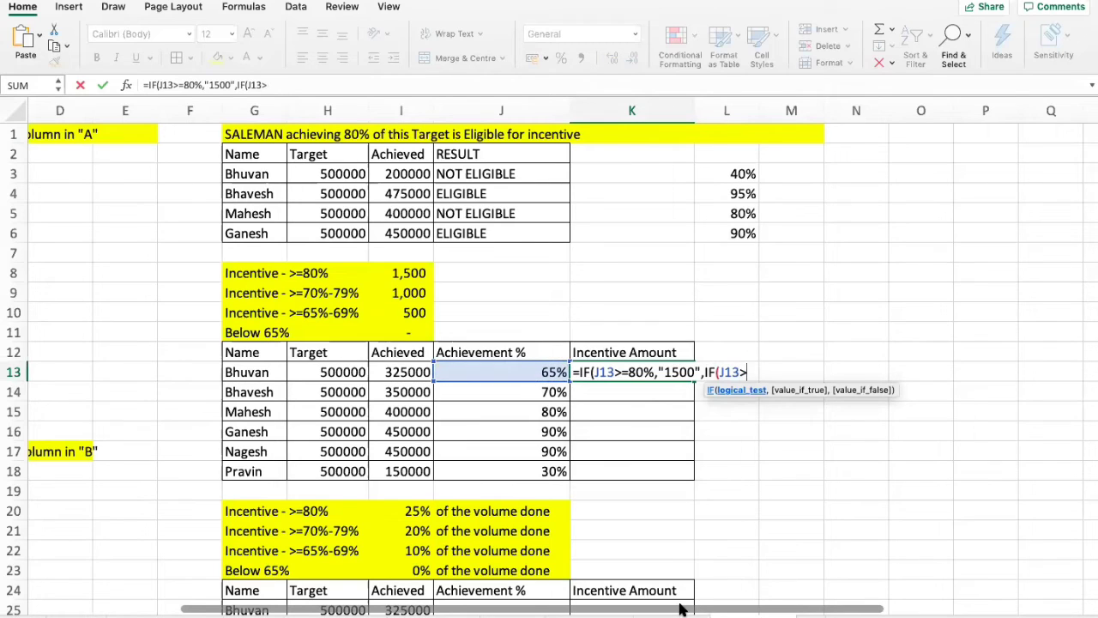
{"action": "type", "text": "70%"}
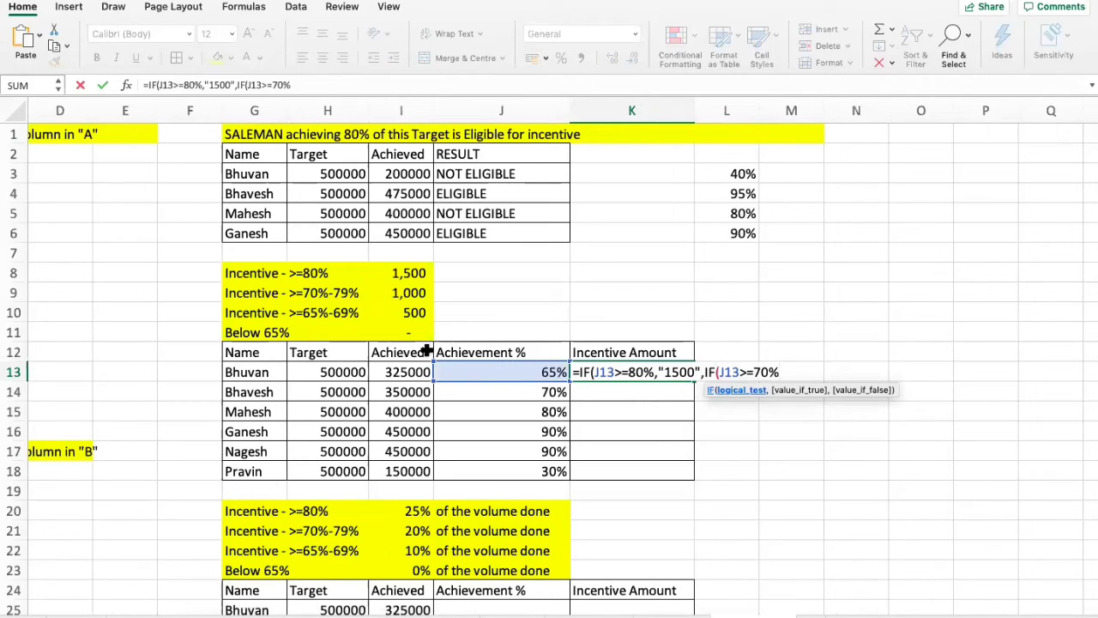
{"action": "type", "text": ",\""}
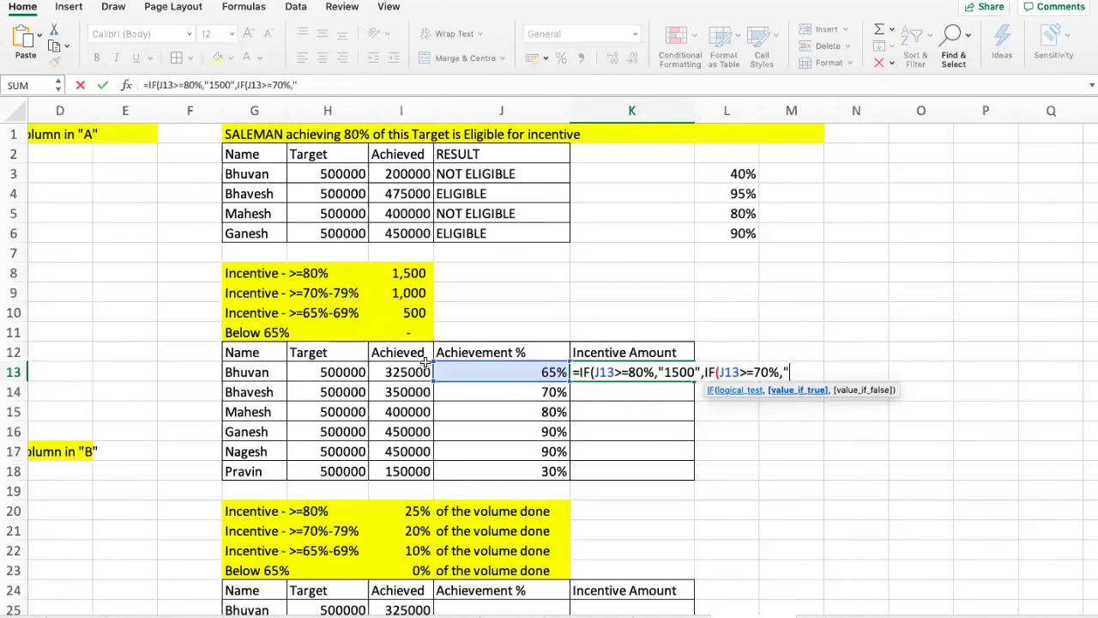
{"action": "type", "text": "1000\","}
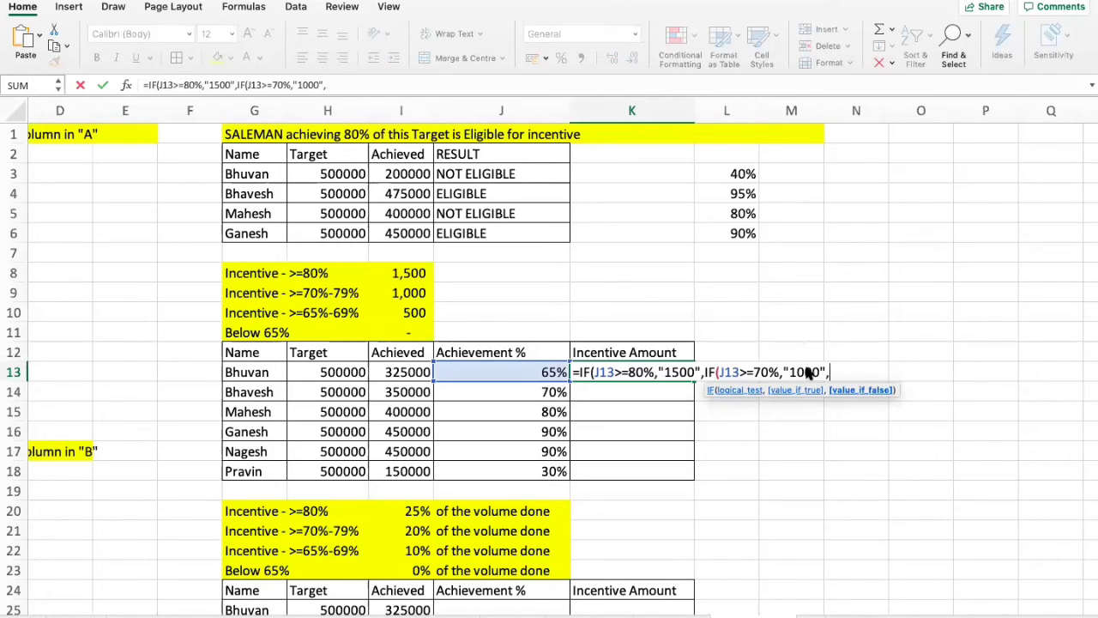
Extend the K13 formula with a third nested condition for the lowest paid slab: IF(J13>=65%,"500".
{"action": "left_click", "coordinate": [362, 85]}
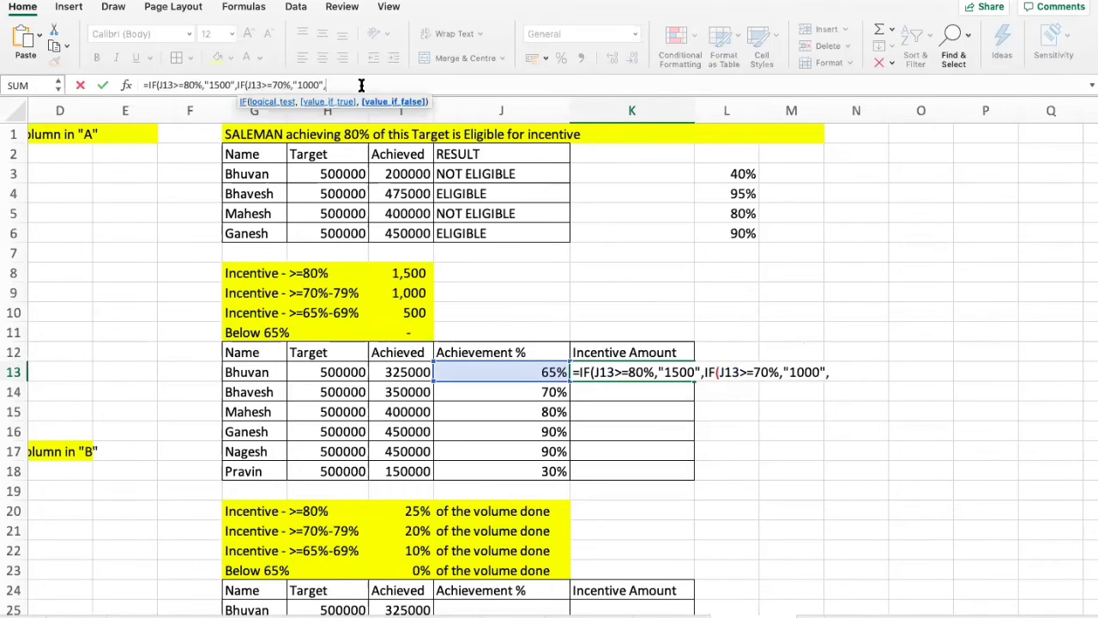
{"action": "type", "text": "IF("}
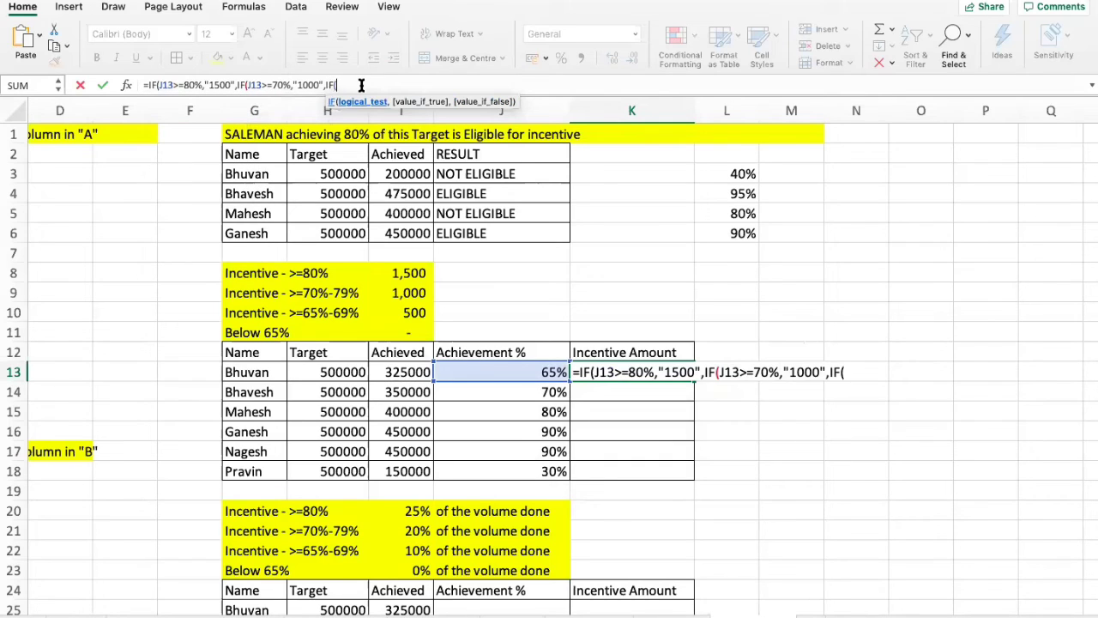
{"action": "left_click", "coordinate": [473, 371]}
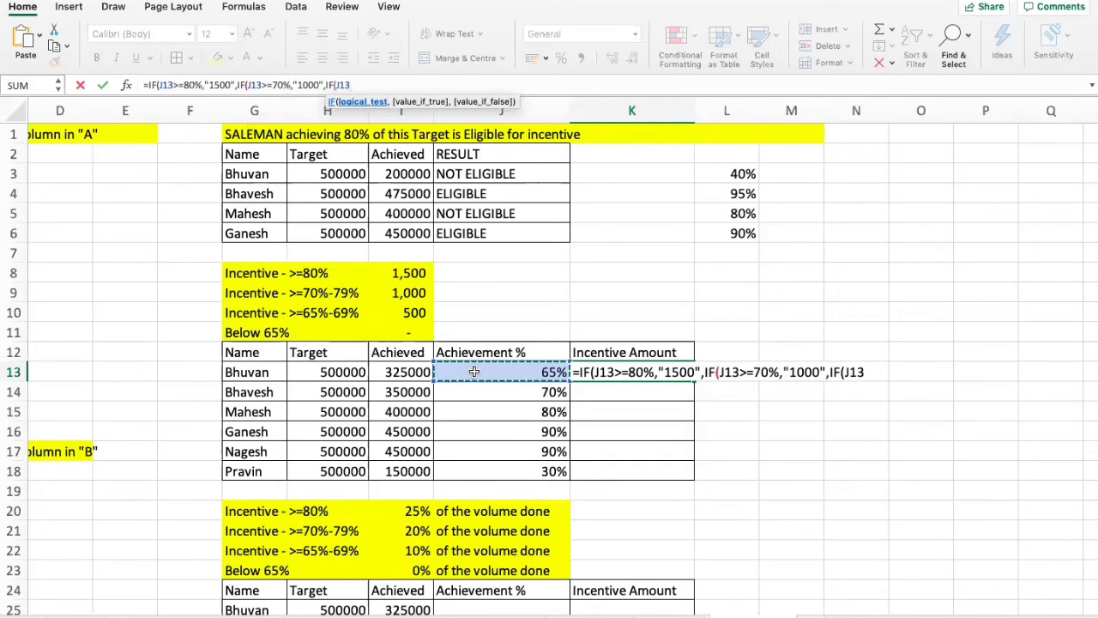
{"action": "type", "text": ">="}
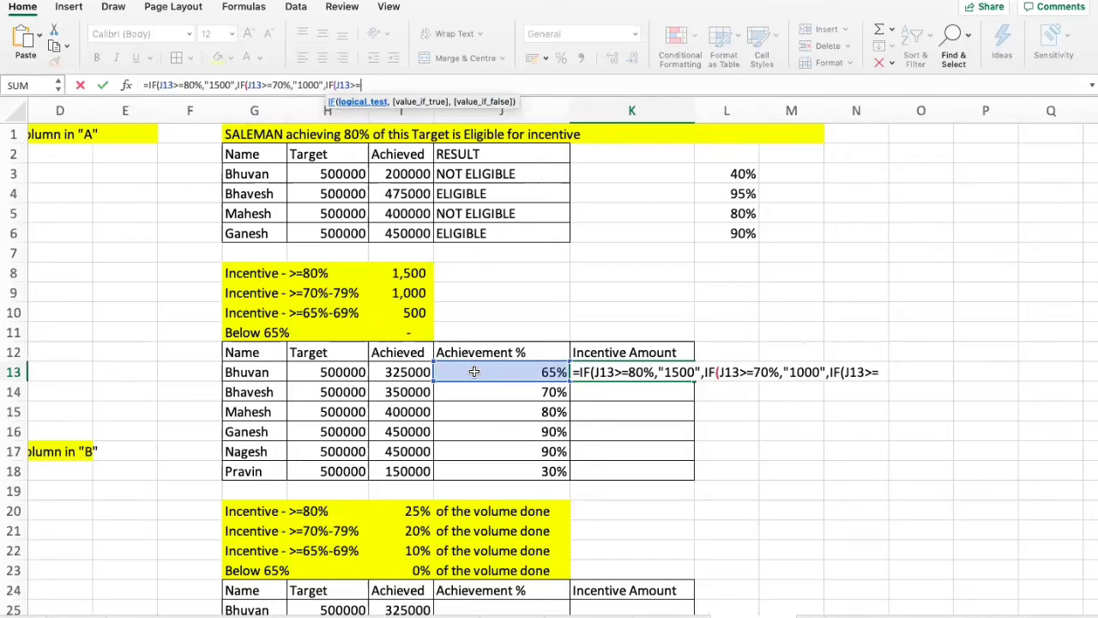
{"action": "type", "text": "65"}
{"action": "type", "text": "%"}
{"action": "type", "text": ",\""}
{"action": "type", "text": "500\""}
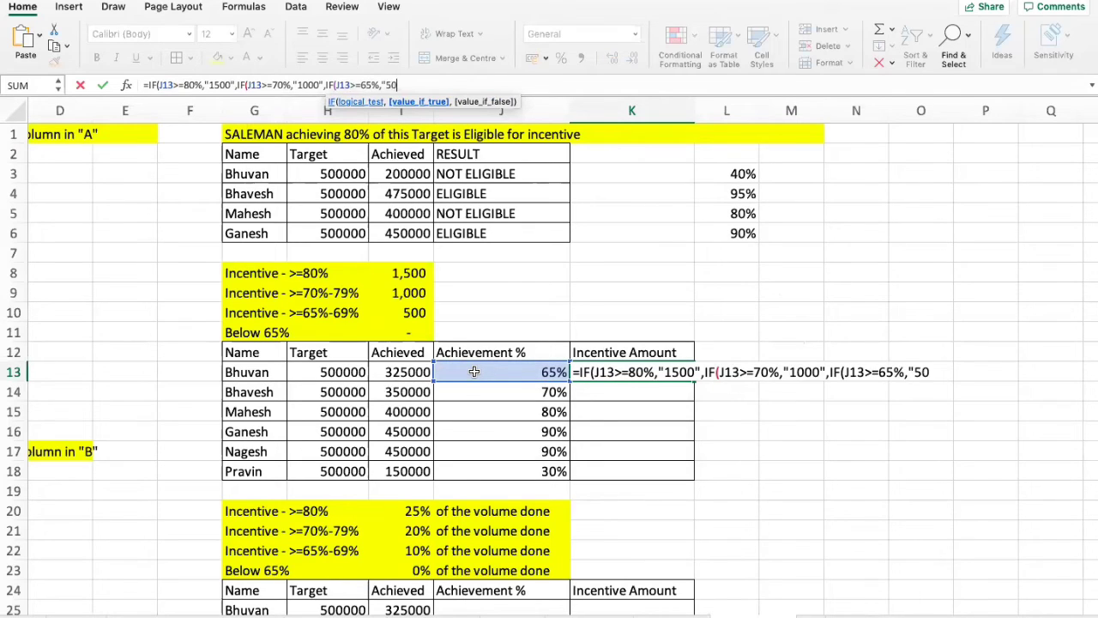
Finish the K13 formula with "0" for achievement below 65%, close all three IF functions and enter it.
{"action": "type", "text": ",\"0"}
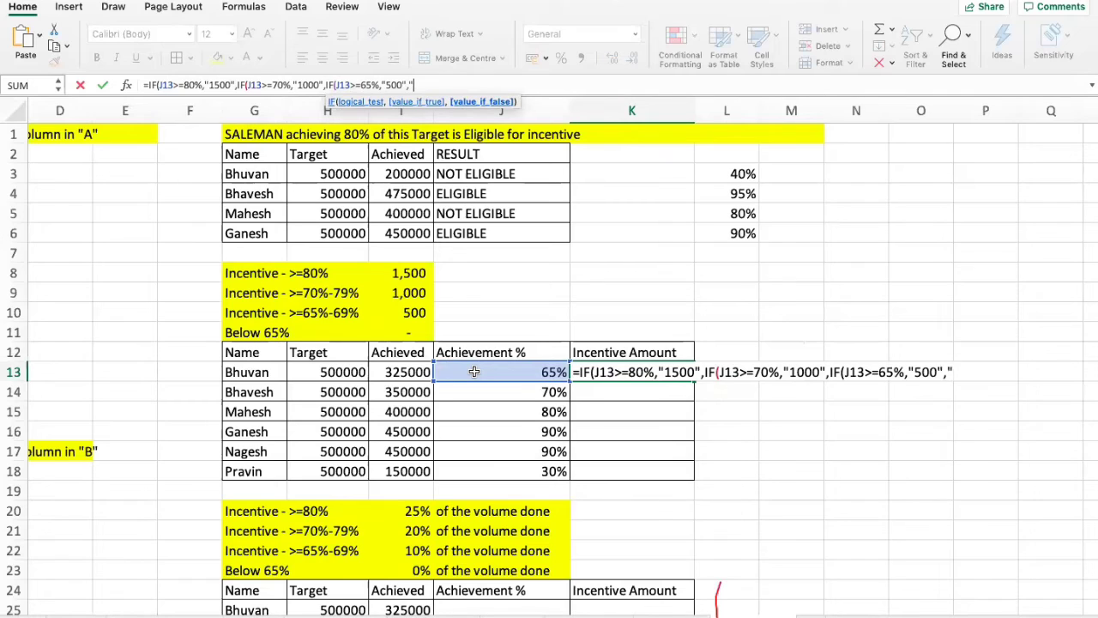
{"action": "type", "text": "\""}
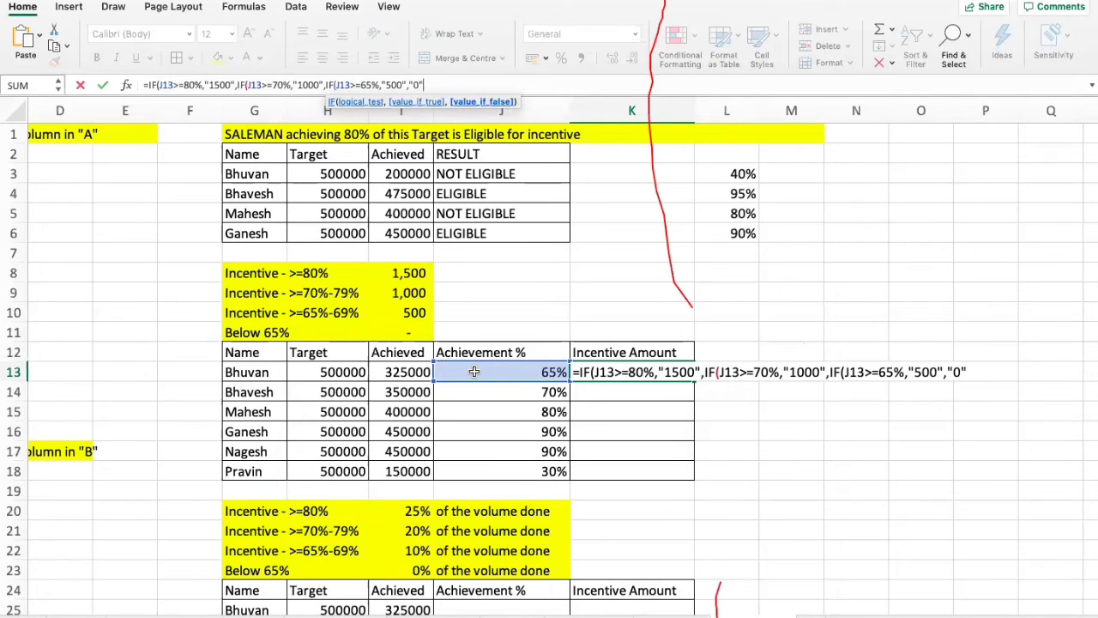
{"action": "type", "text": ")"}
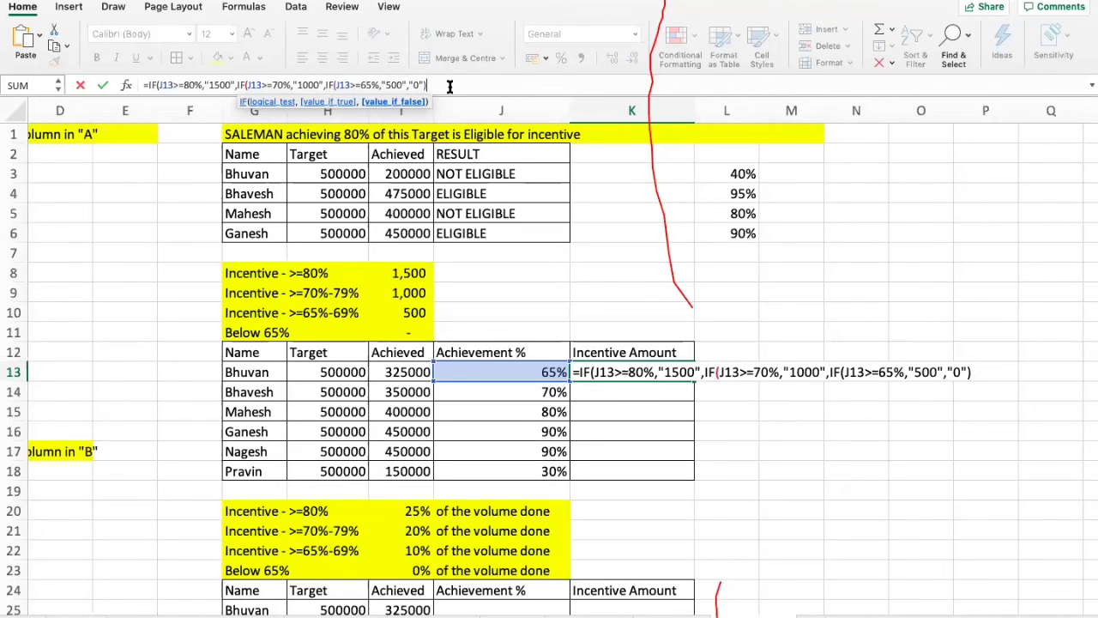
{"action": "type", "text": ")"}
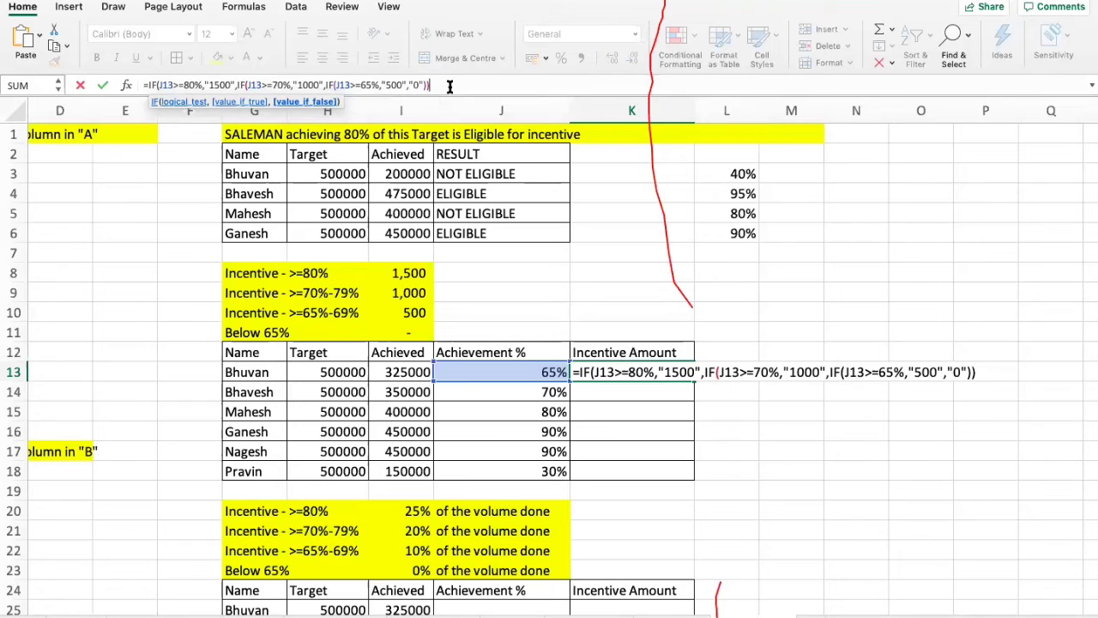
{"action": "type", "text": ")"}
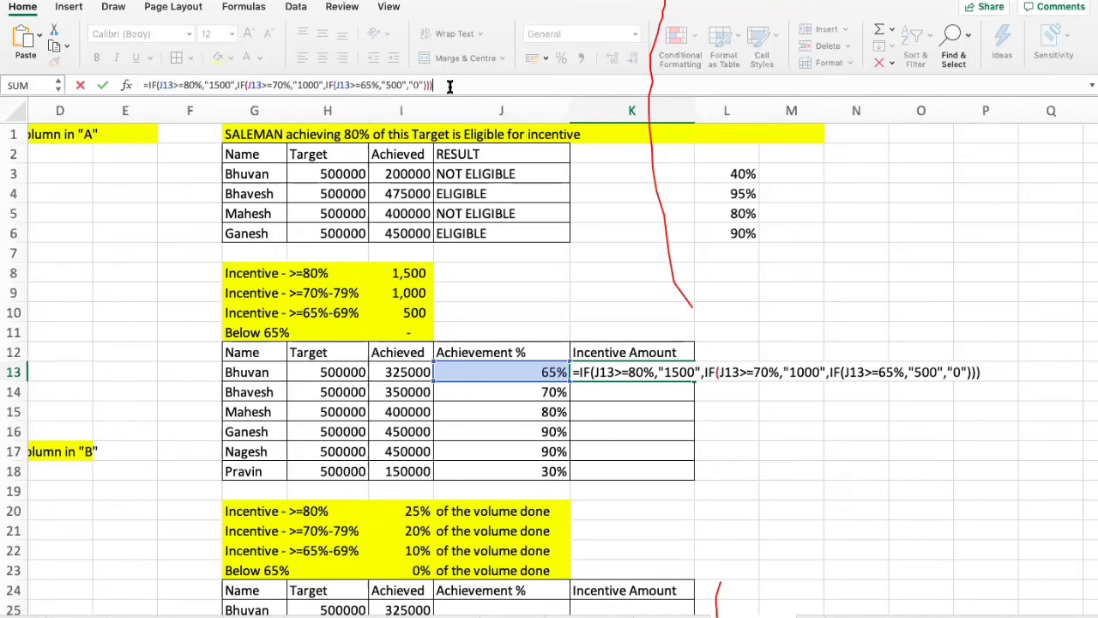
{"action": "key", "text": "Return"}
Check the first salesman's achievement against the >=65%-69% slab and its incentive amount in row 10.
{"action": "key", "text": "Left"}
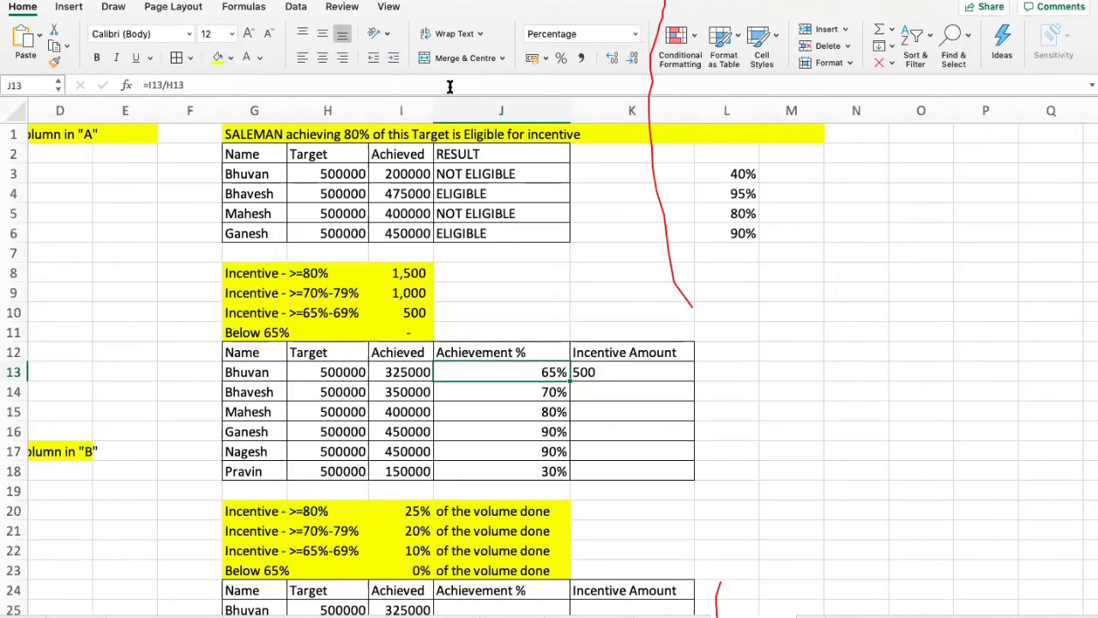
{"action": "key", "text": "Left"}
{"action": "key", "text": "Left"}
{"action": "key", "text": "Left"}
{"action": "key", "text": "Up"}
{"action": "key", "text": "Up"}
{"action": "key", "text": "Up"}
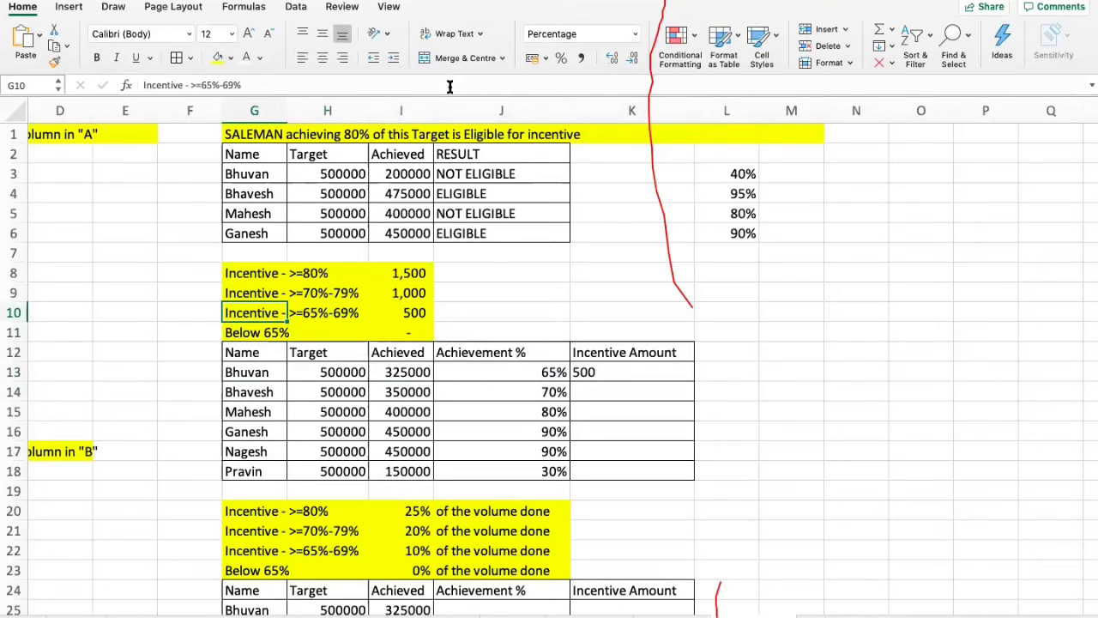
{"action": "key", "text": "Right"}
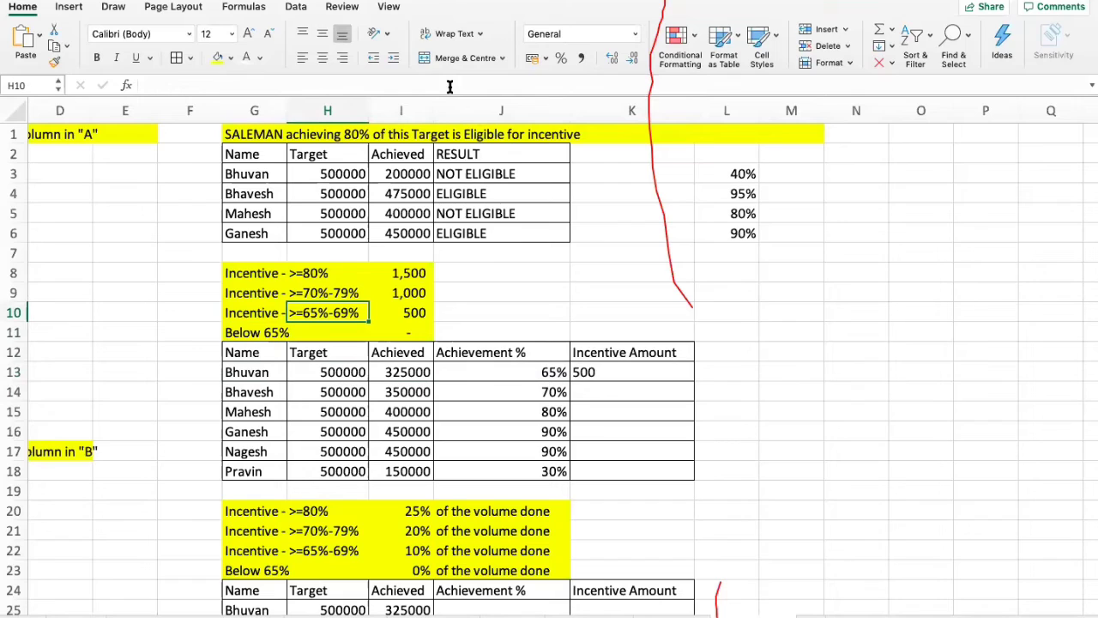
{"action": "key", "text": "Right"}
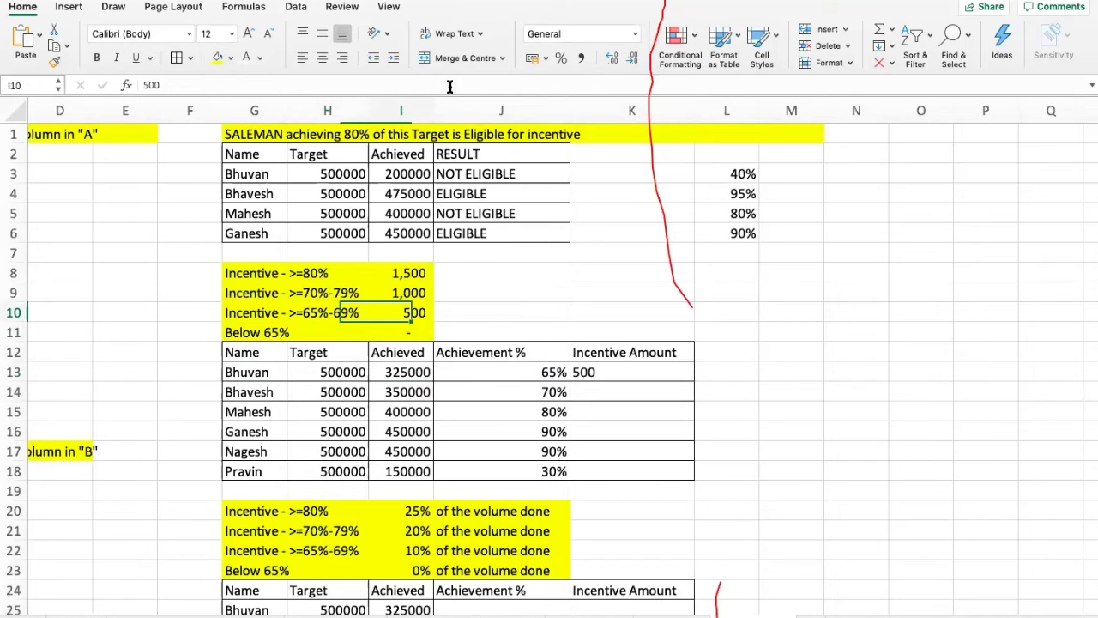
Copy the nested IF formula from K13 to the other salesmen's Incentive Amount cells, K14 through K18.
{"action": "key", "text": "Right"}
{"action": "key", "text": "Down"}
{"action": "key", "text": "Down"}
{"action": "key", "text": "Down"}
{"action": "key", "text": "Right"}
{"action": "key", "text": "super+c"}
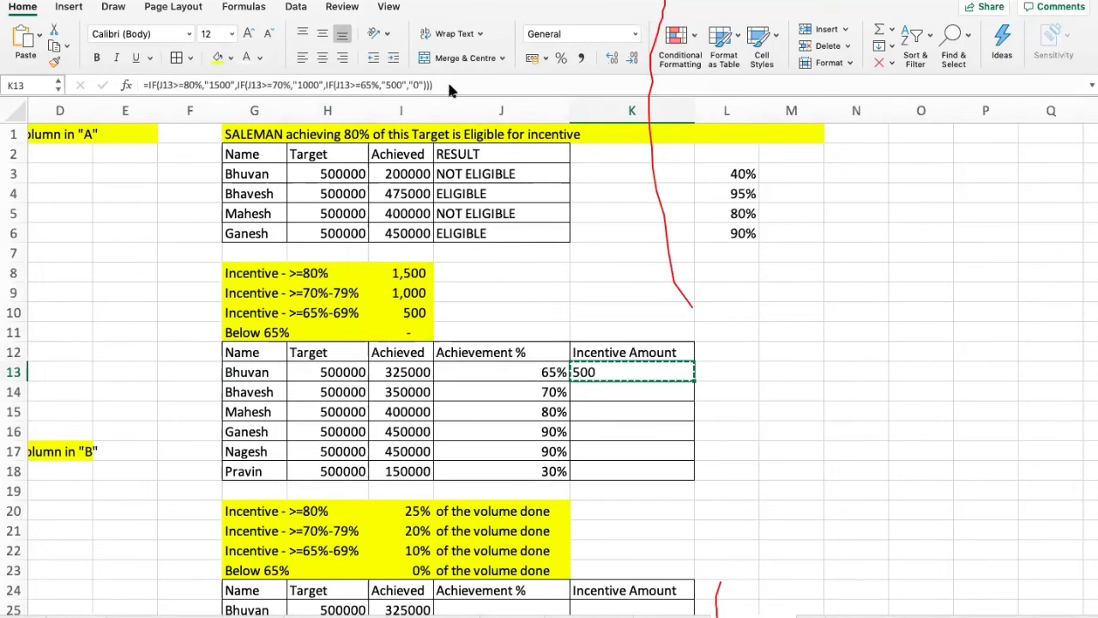
{"action": "key", "text": "shift+Down"}
{"action": "key", "text": "shift+Down"}
{"action": "key", "text": "shift+Down"}
{"action": "key", "text": "shift+Down"}
{"action": "key", "text": "shift+Down"}
{"action": "key", "text": "super+v"}
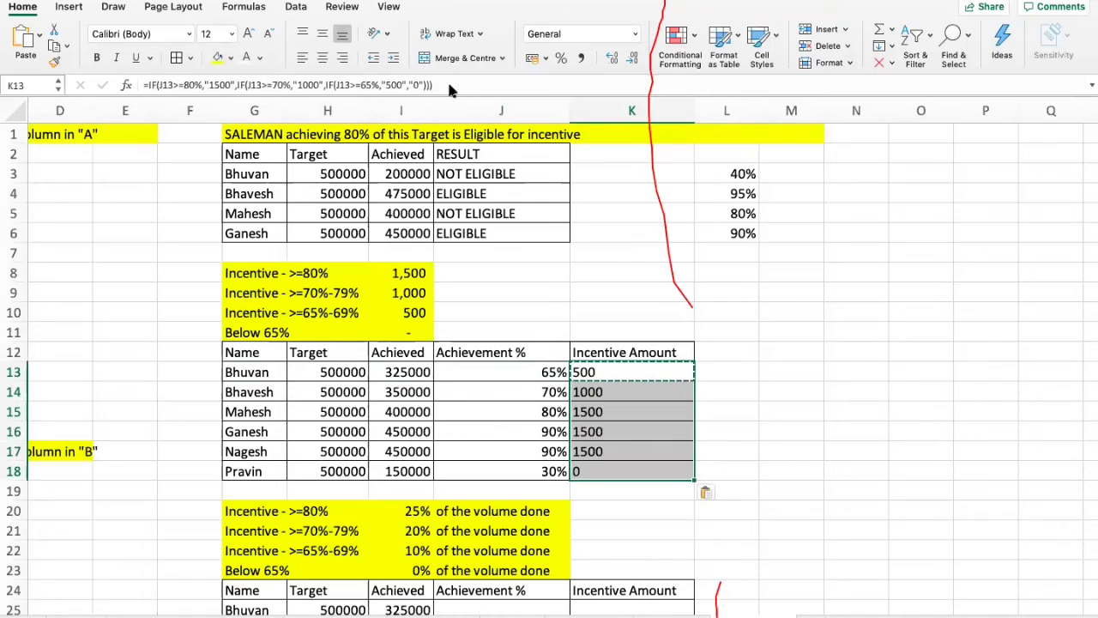
Check the copied incentive amounts in rows 14 to 18 against each salesman's achievement percentage.
{"action": "key", "text": "Down"}
{"action": "key", "text": "Left"}
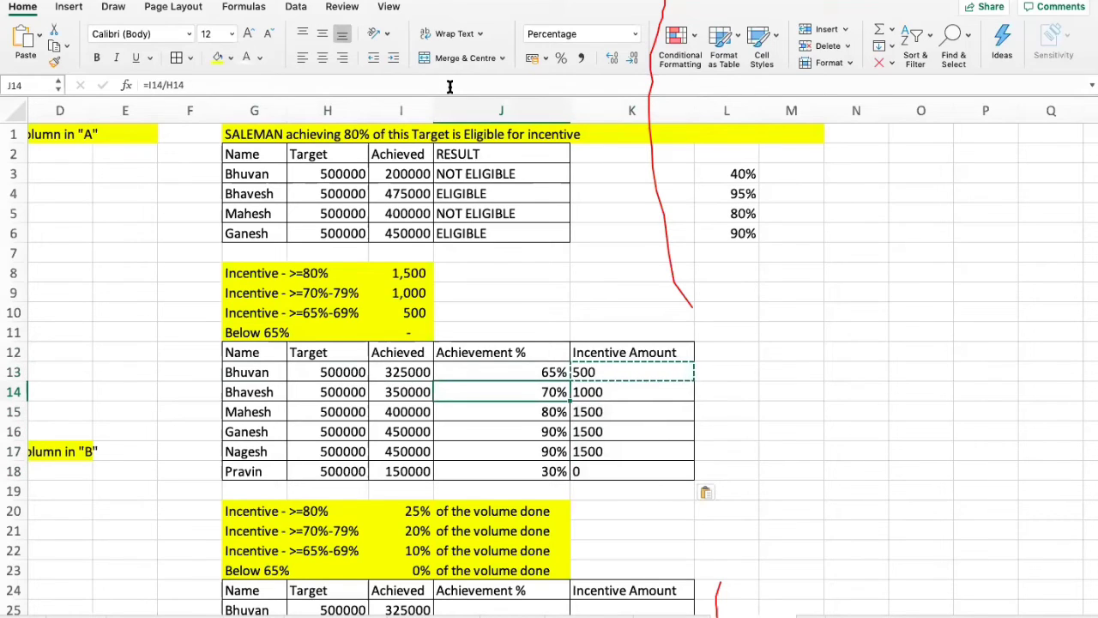
{"action": "key", "text": "Down"}
{"action": "key", "text": "Right"}
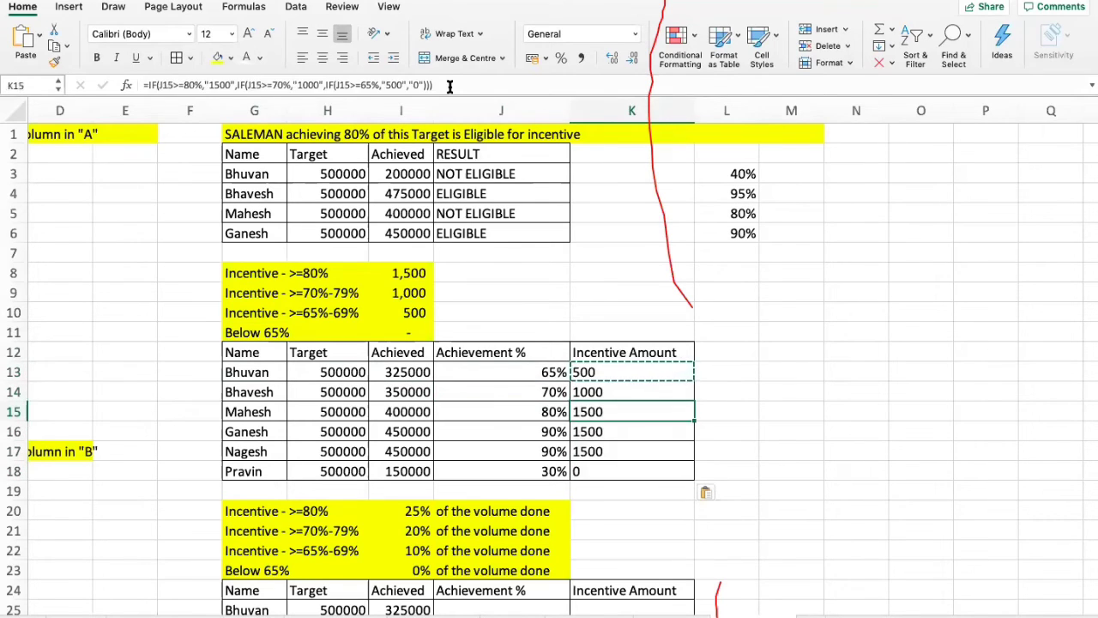
{"action": "key", "text": "Left"}
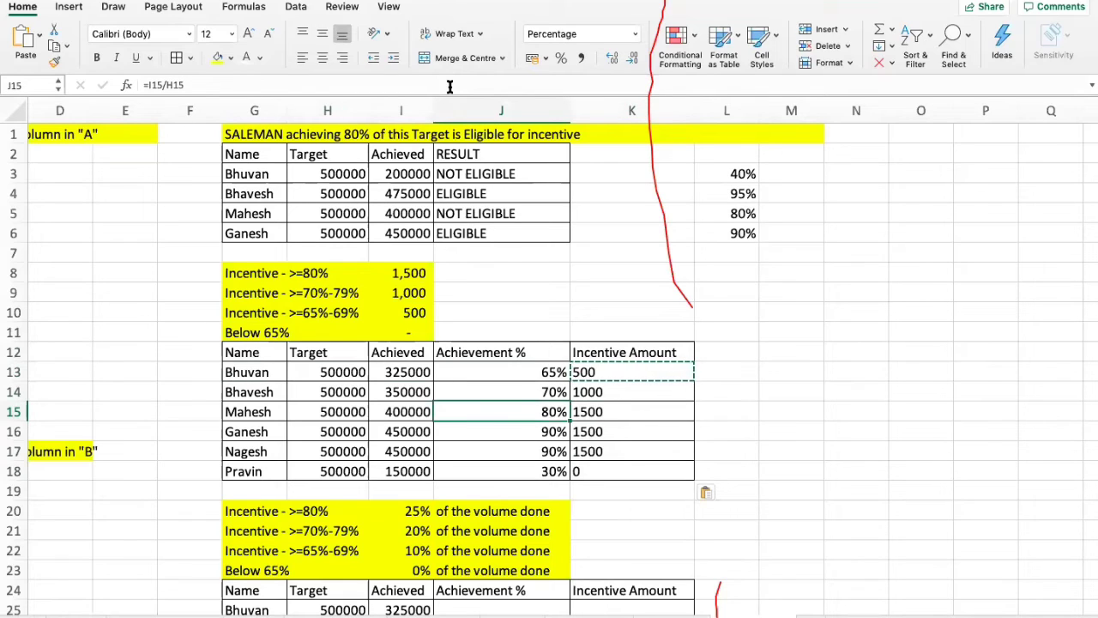
{"action": "key", "text": "Right"}
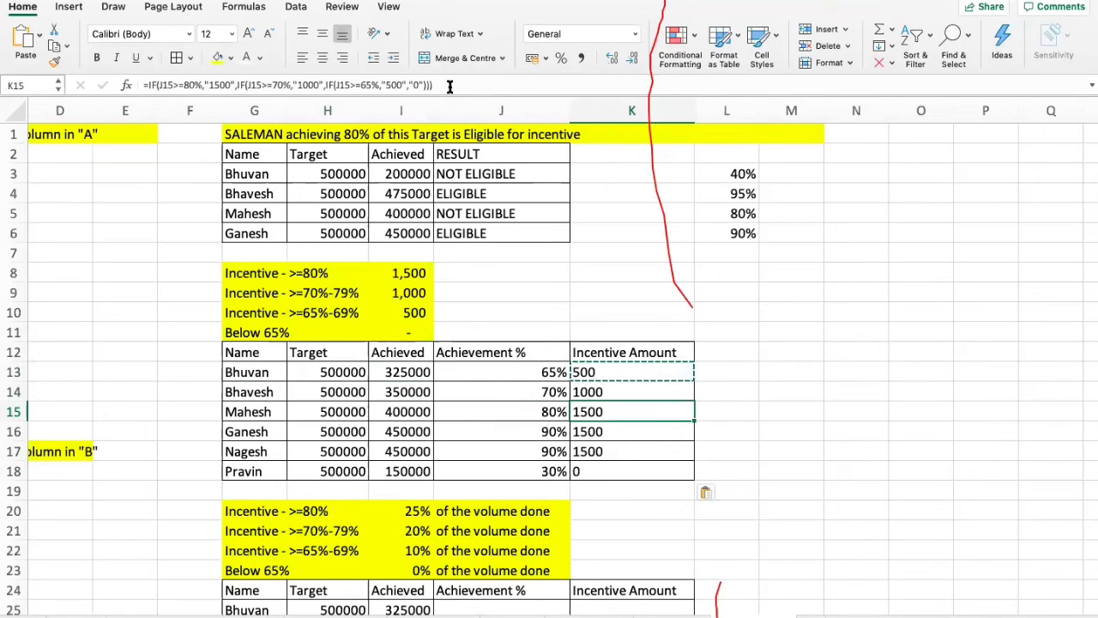
{"action": "key", "text": "shift+Down"}
{"action": "key", "text": "Down"}
{"action": "key", "text": "Down"}
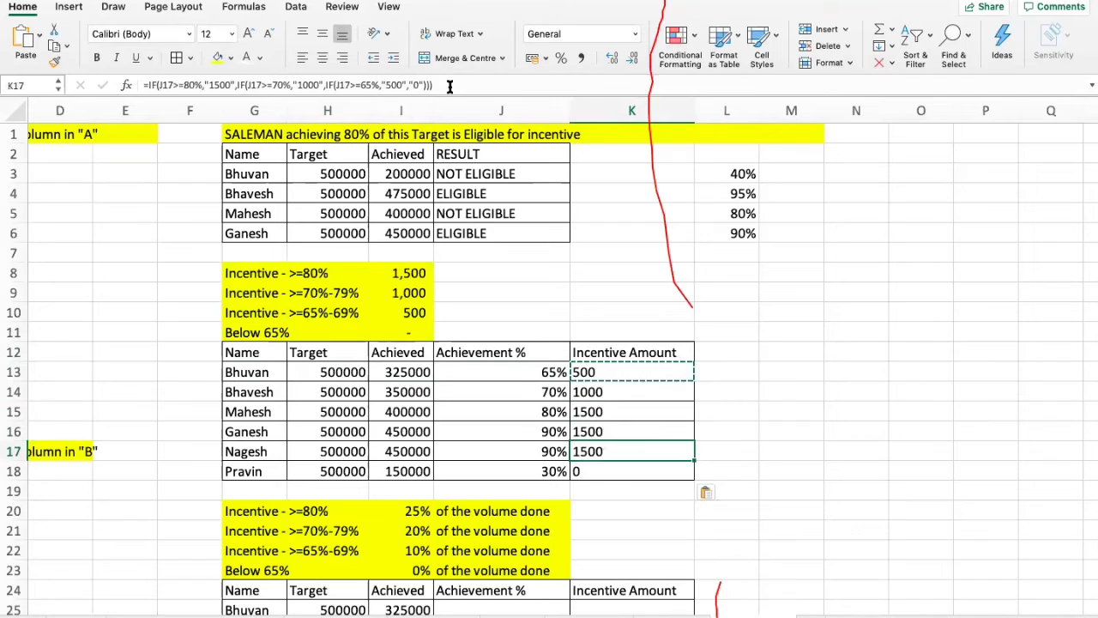
{"action": "key", "text": "Down"}
{"action": "key", "text": "Left"}
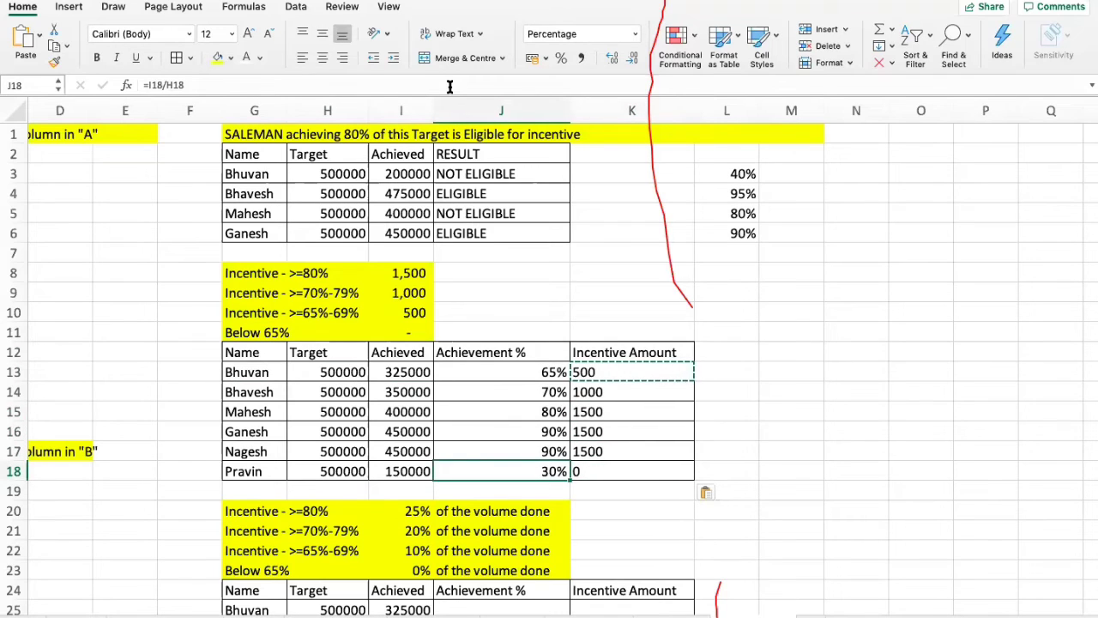
{"action": "key", "text": "Right"}
{"action": "key", "text": "Left"}
{"action": "key", "text": "Right"}
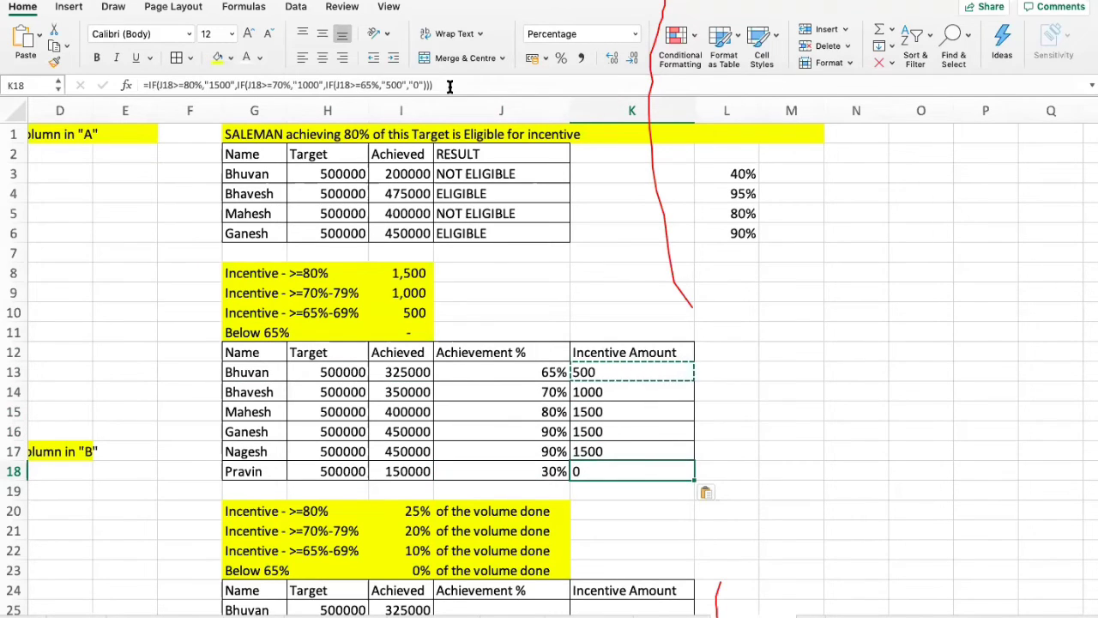
Open the K13 formula and review its first two conditions, for achievement >=80% and >=70%, with their incentive amounts.
{"action": "key", "text": "Up"}
{"action": "key", "text": "Up"}
{"action": "key", "text": "Up"}
{"action": "key", "text": "Up"}
{"action": "key", "text": "Up"}
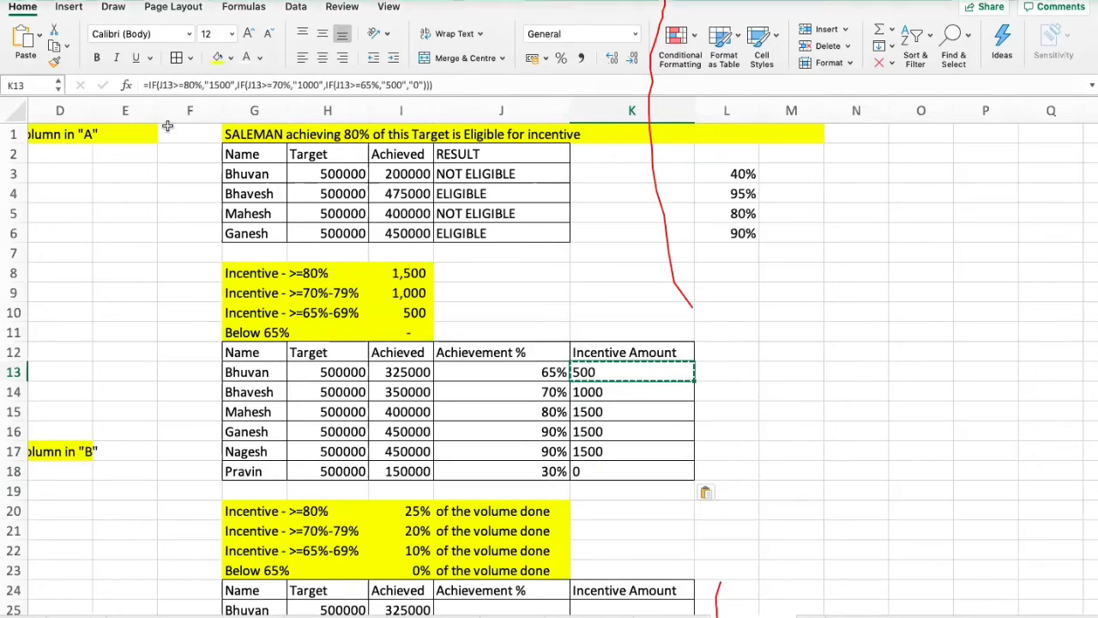
{"action": "key", "text": "F2"}
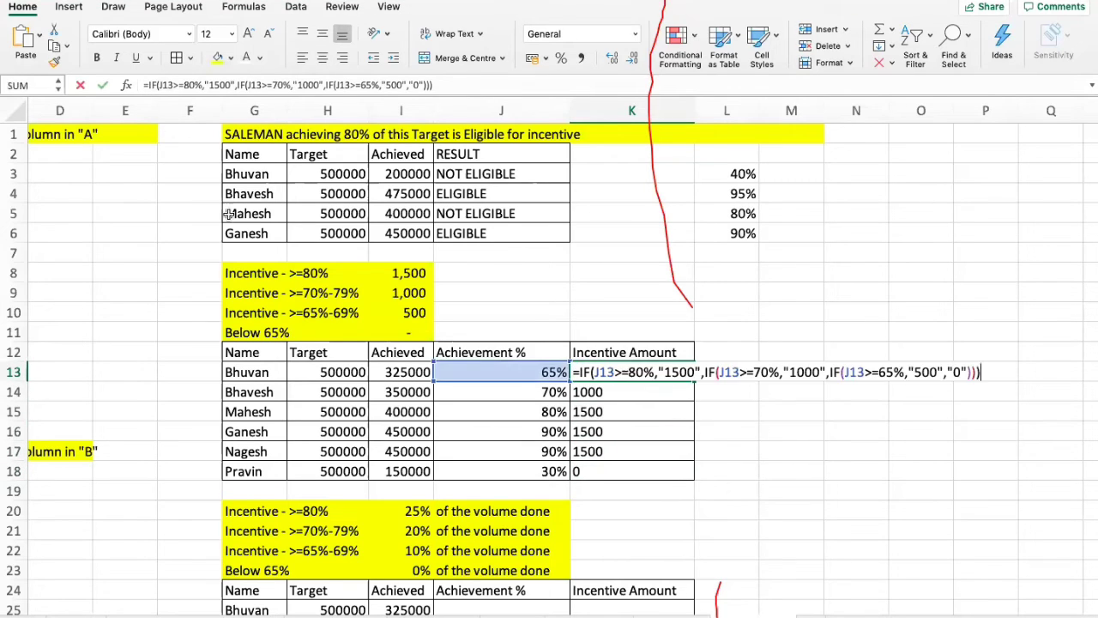
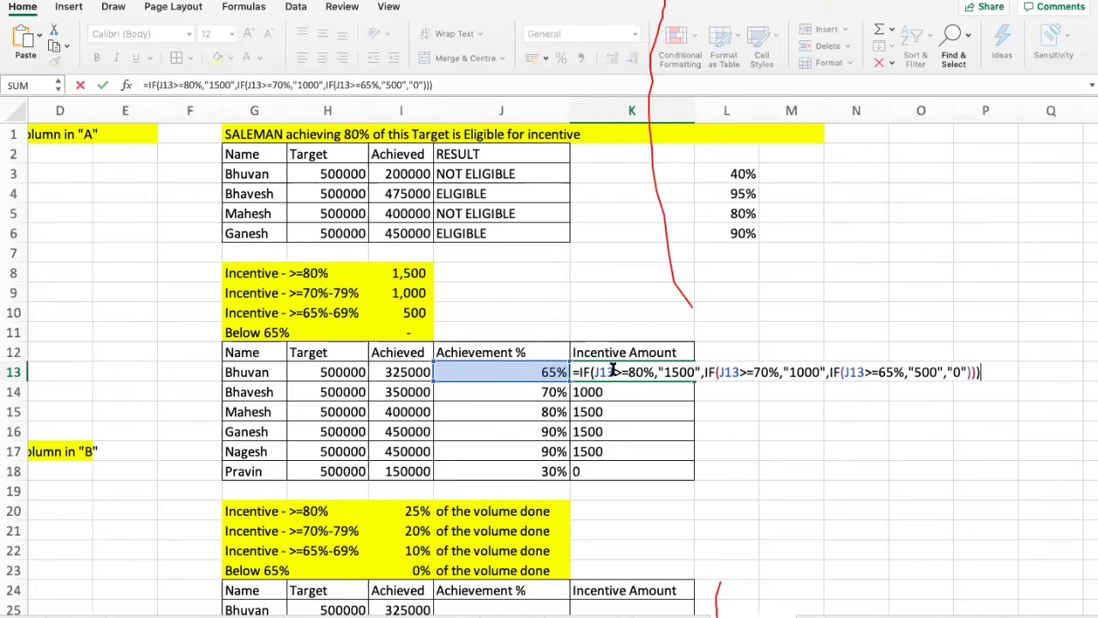
{"action": "left_click_drag", "start_coordinate": [614, 372], "coordinate": [700, 372]}
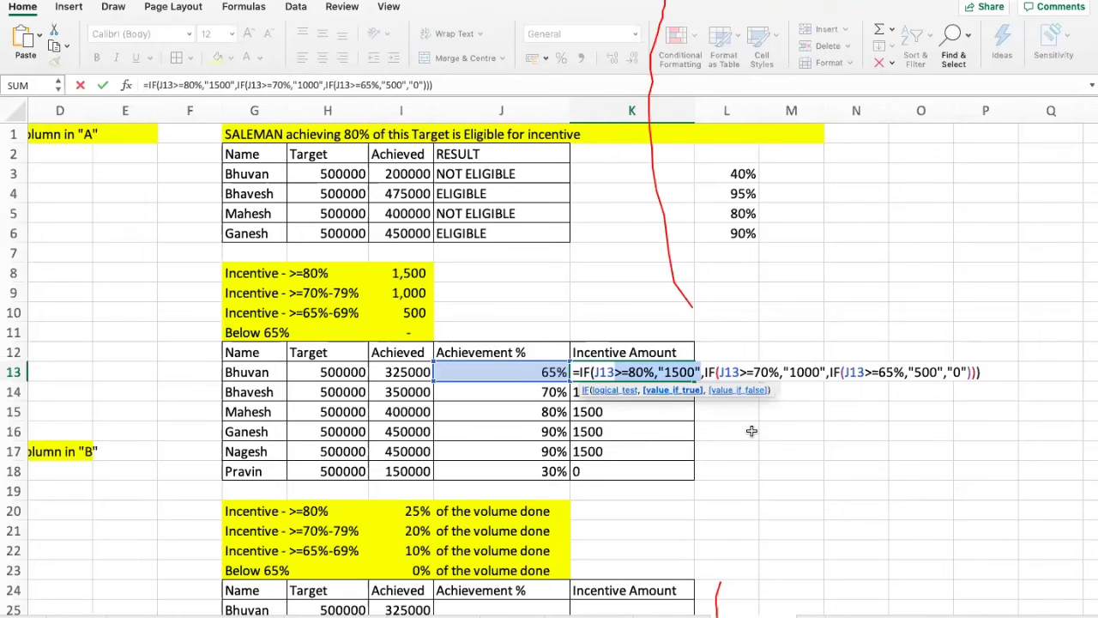
{"action": "left_click", "coordinate": [705, 373]}
{"action": "left_click_drag", "start_coordinate": [707, 374], "coordinate": [826, 371]}
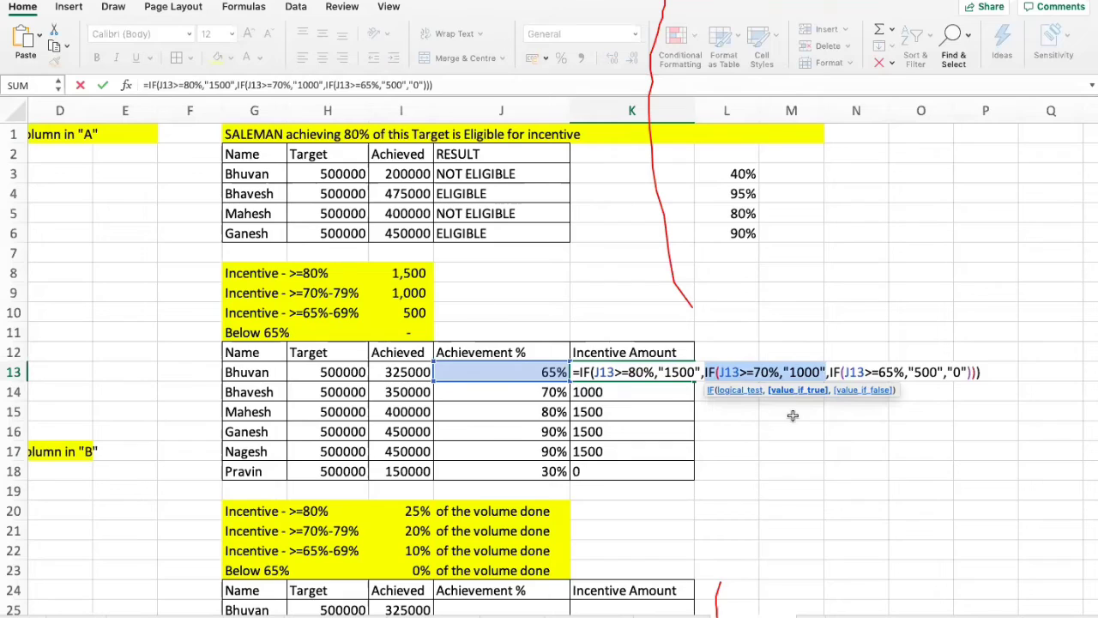
{"action": "left_click", "coordinate": [827, 372]}
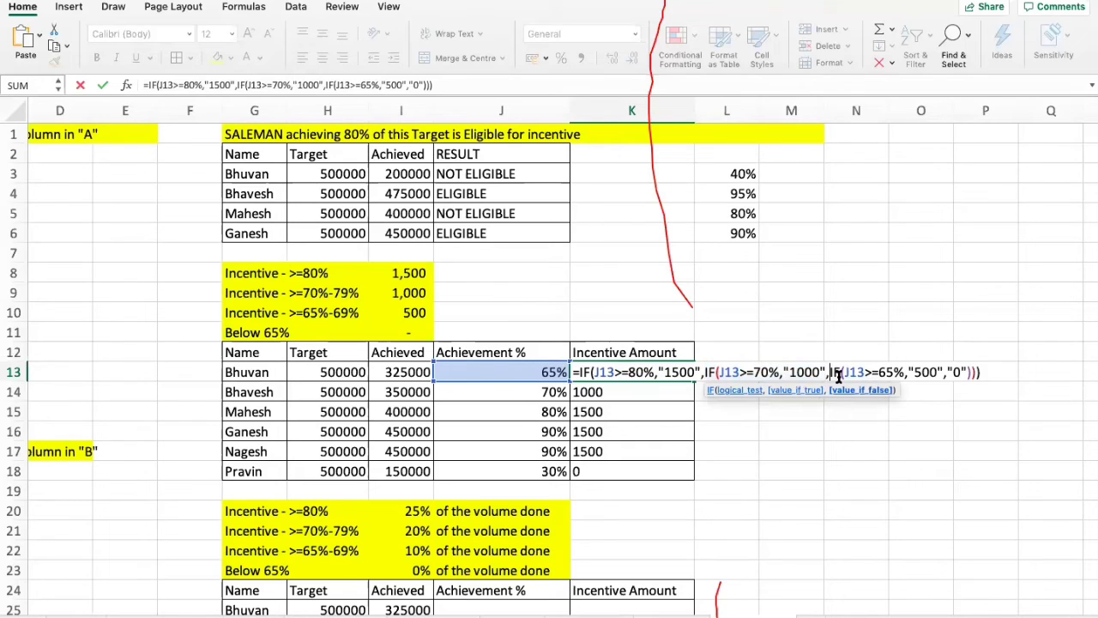
Review the K13 formula's >=65% condition, its fallback value and closing brackets, and leave the formula as it is.
{"action": "left_click_drag", "start_coordinate": [830, 372], "coordinate": [875, 372]}
{"action": "left_click", "coordinate": [877, 371]}
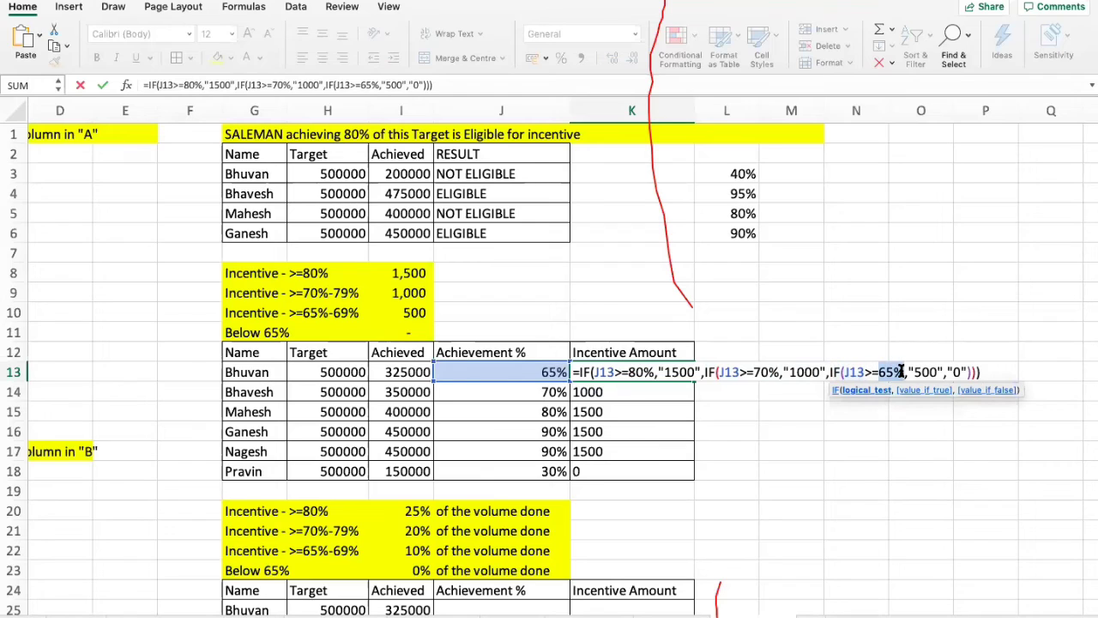
{"action": "left_click", "coordinate": [924, 371]}
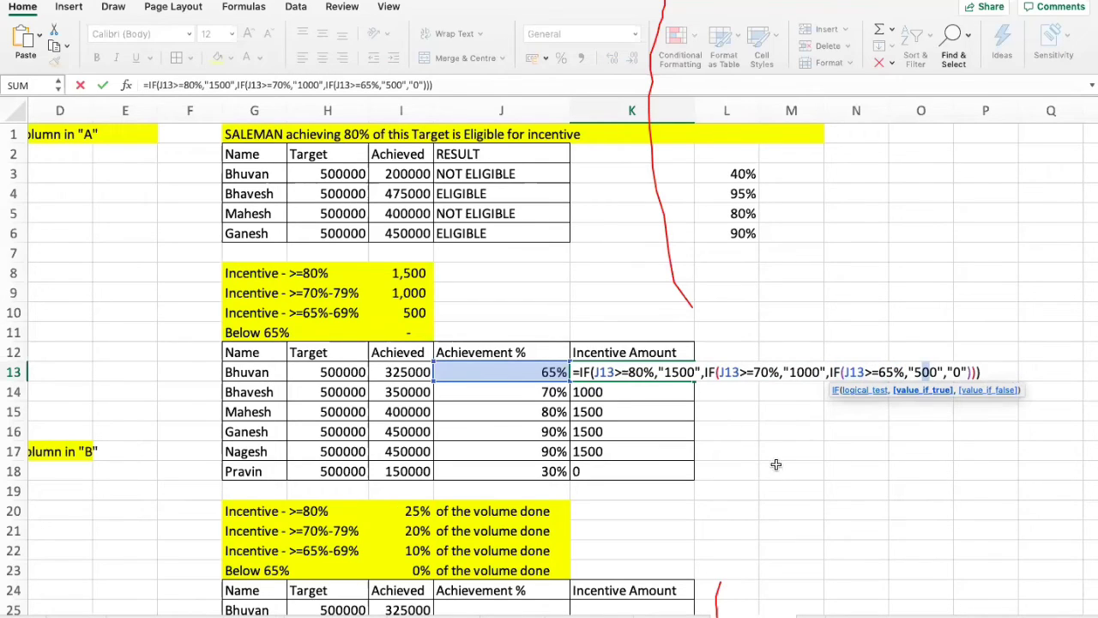
{"action": "left_click_drag", "start_coordinate": [955, 372], "coordinate": [985, 386]}
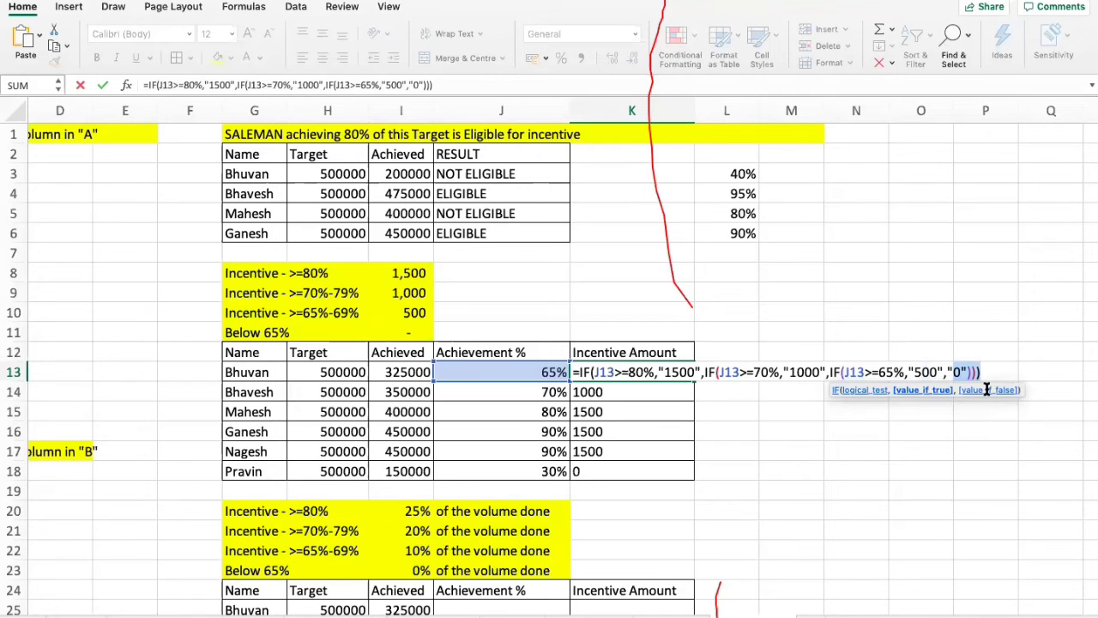
{"action": "left_click", "coordinate": [979, 372]}
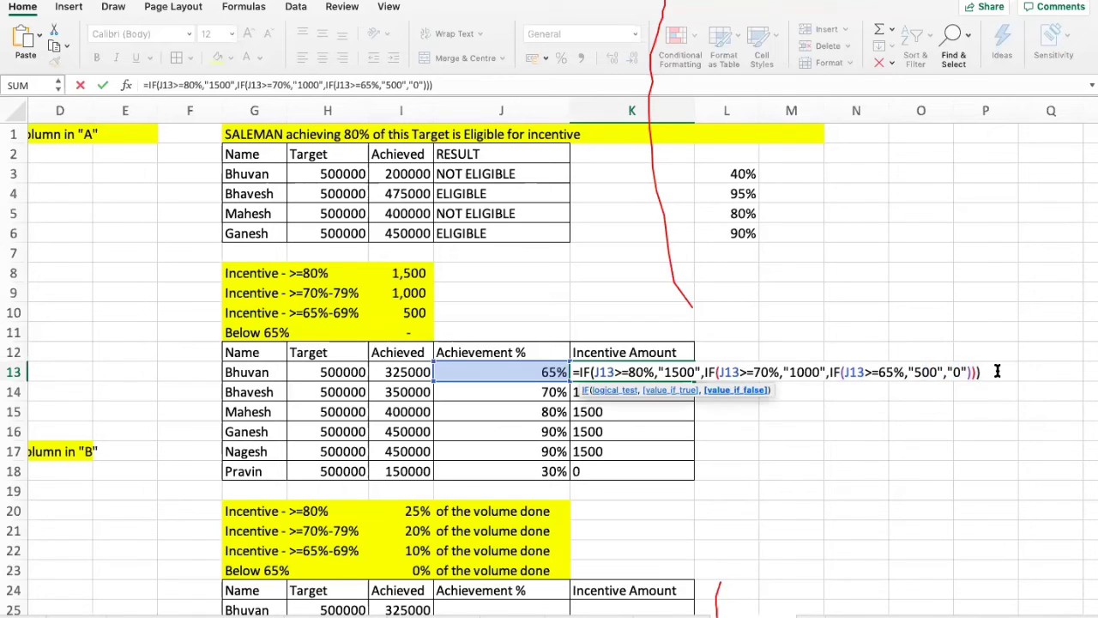
{"action": "left_click", "coordinate": [997, 371]}
{"action": "key", "text": "Return"}
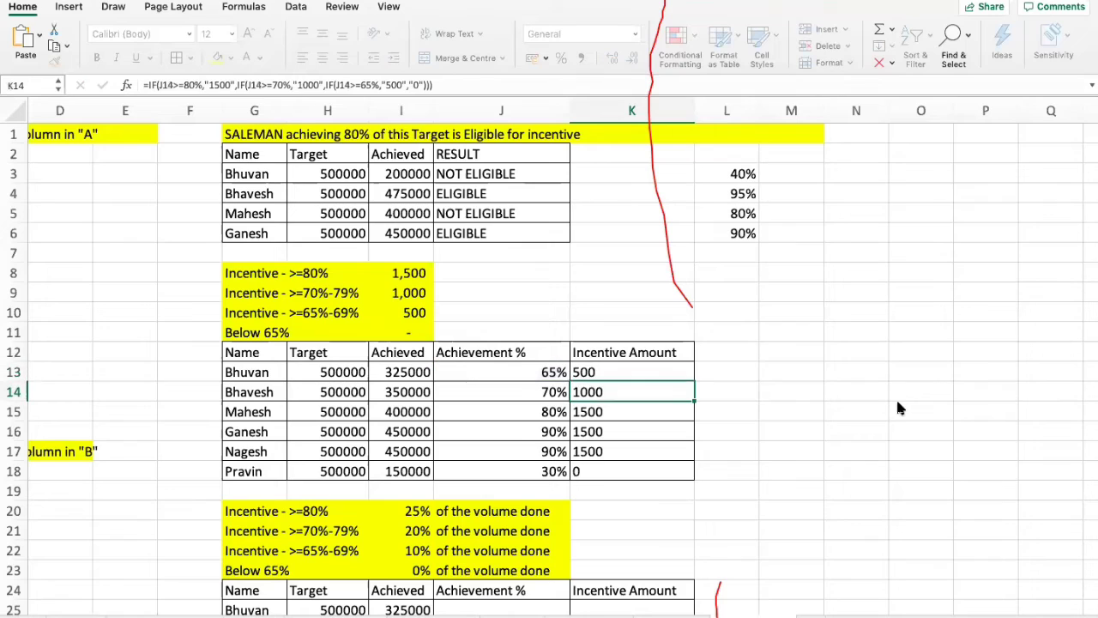
Copy the K13 incentive formula again and apply it to K13:K18.
{"action": "key", "text": "Up"}
{"action": "key", "text": "super+c"}
{"action": "key", "text": "shift+Down"}
{"action": "key", "text": "shift+Down"}
{"action": "key", "text": "shift+Down"}
{"action": "key", "text": "shift+Down"}
{"action": "key", "text": "shift+Down"}
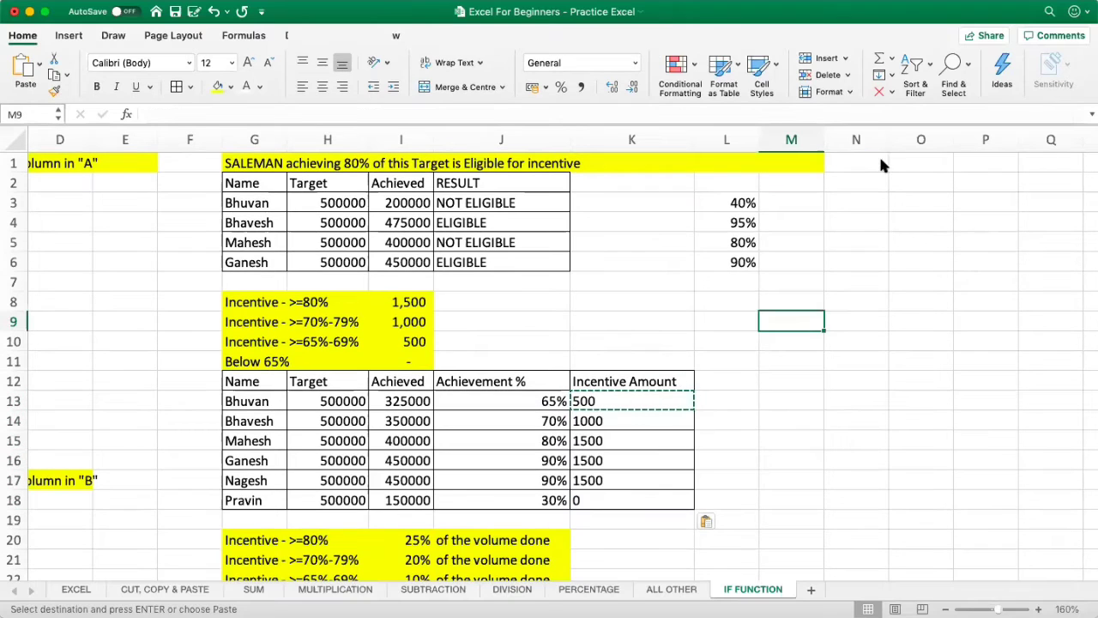
Examine the top slab (>=80%) above the third table and its incentive percentage of the volume done in row 20.
{"action": "left_click", "coordinate": [498, 284]}
{"action": "scroll", "coordinate": [396, 302], "scroll_direction": "down", "scroll_amount": 10}
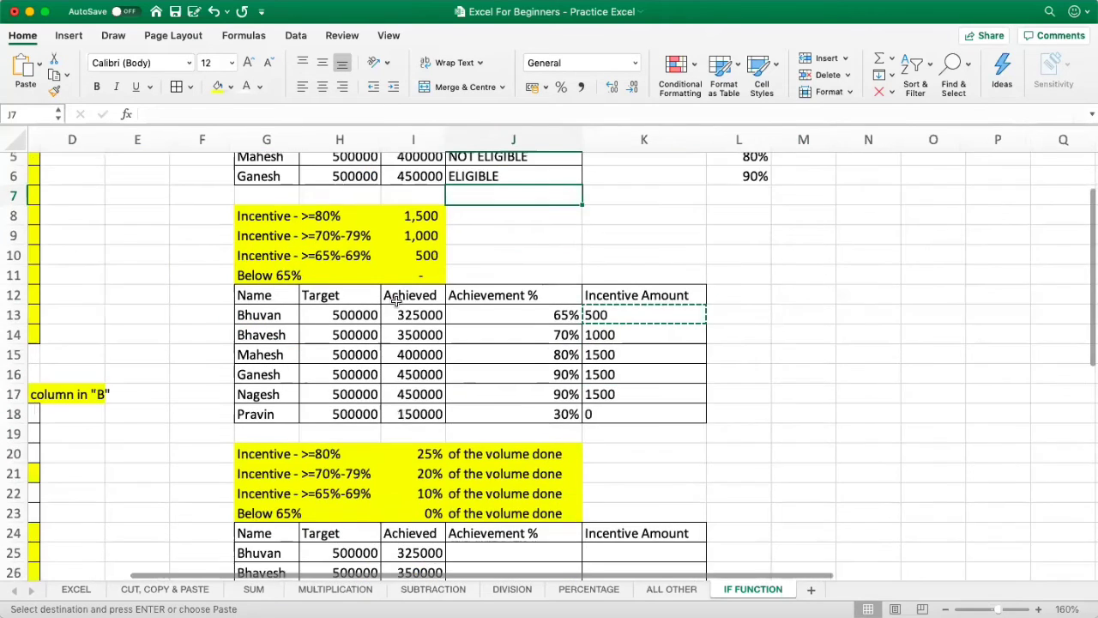
{"action": "scroll", "coordinate": [395, 301], "scroll_direction": "left", "scroll_amount": 2}
{"action": "scroll", "coordinate": [395, 301], "scroll_direction": "up", "scroll_amount": 1}
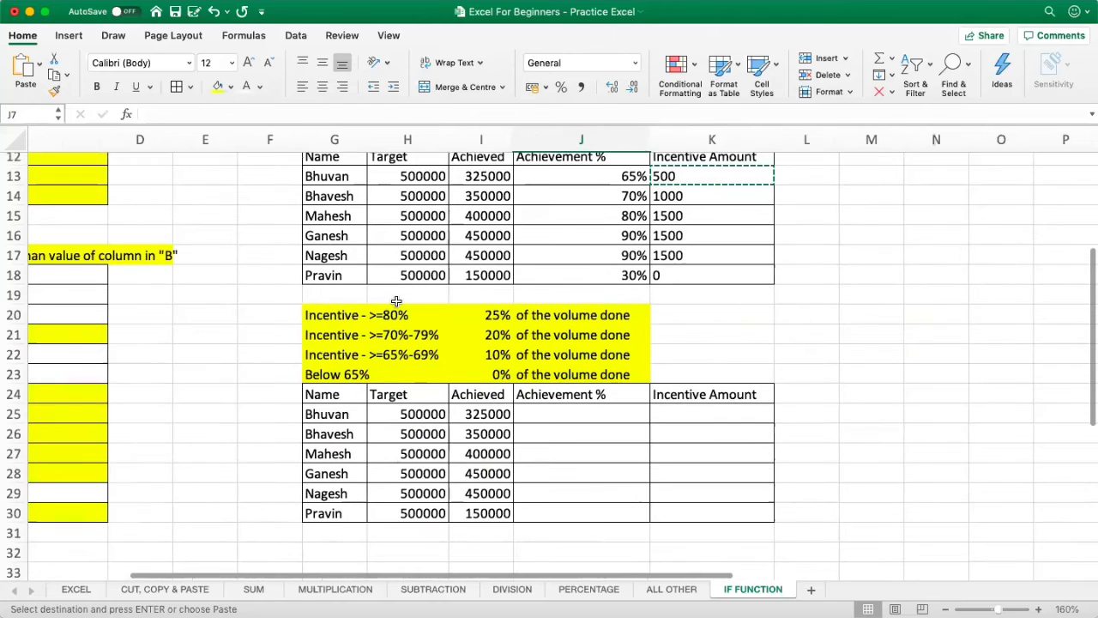
{"action": "left_click", "coordinate": [527, 417]}
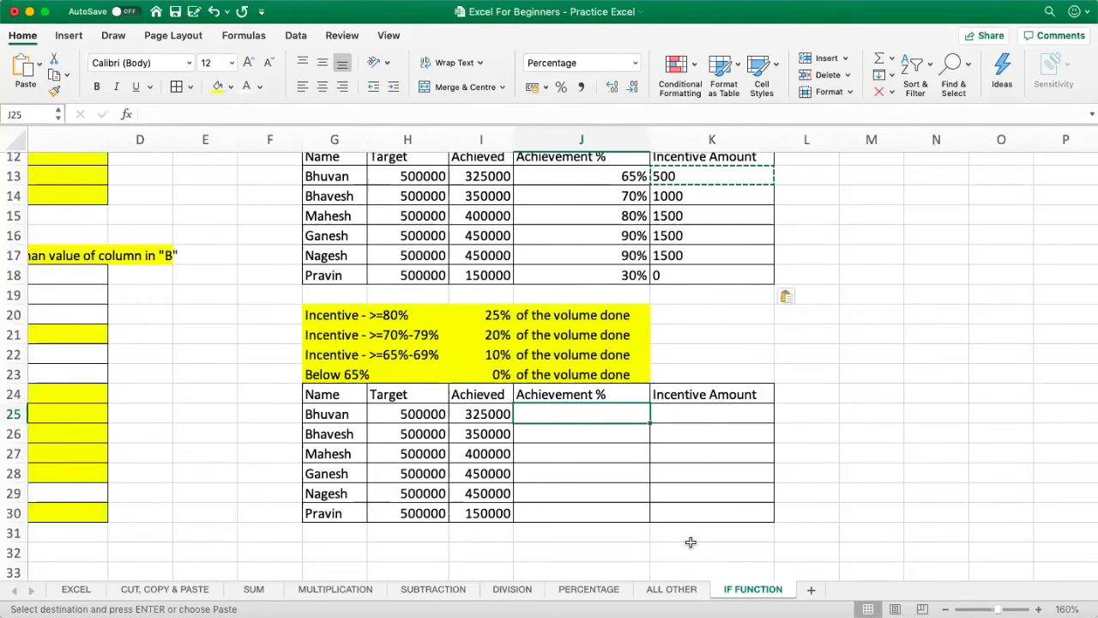
{"action": "key", "text": "Up"}
{"action": "key", "text": "Up"}
{"action": "key", "text": "Up"}
{"action": "key", "text": "Up"}
{"action": "key", "text": "Up"}
{"action": "key", "text": "Left"}
{"action": "key", "text": "Left"}
{"action": "key", "text": "Left"}
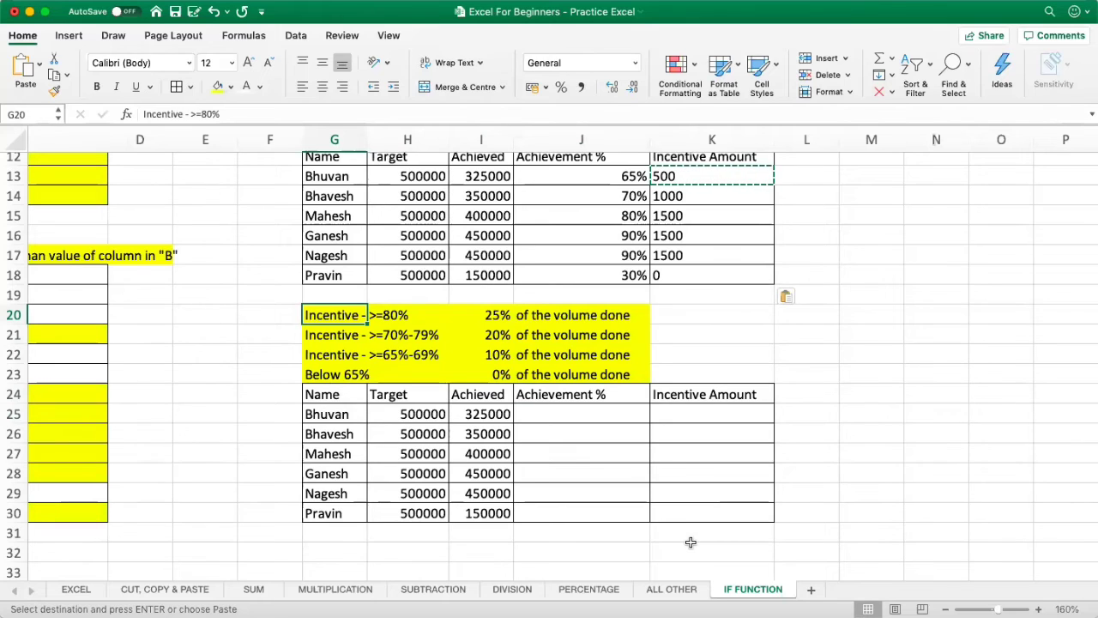
{"action": "key", "text": "Right"}
{"action": "key", "text": "Right"}
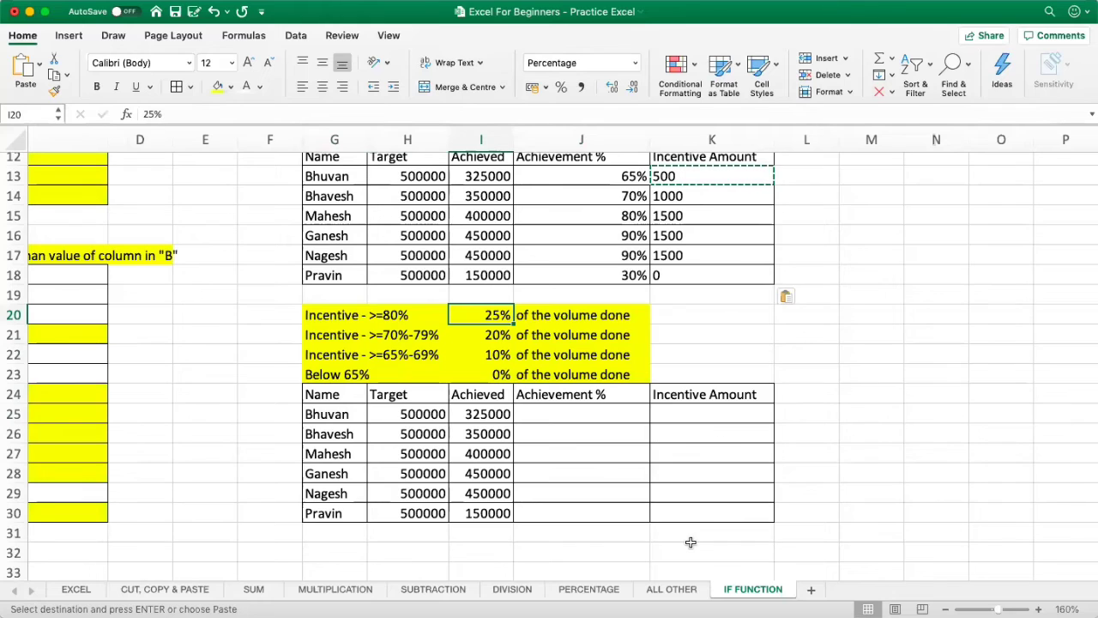
{"action": "key", "text": "Left"}
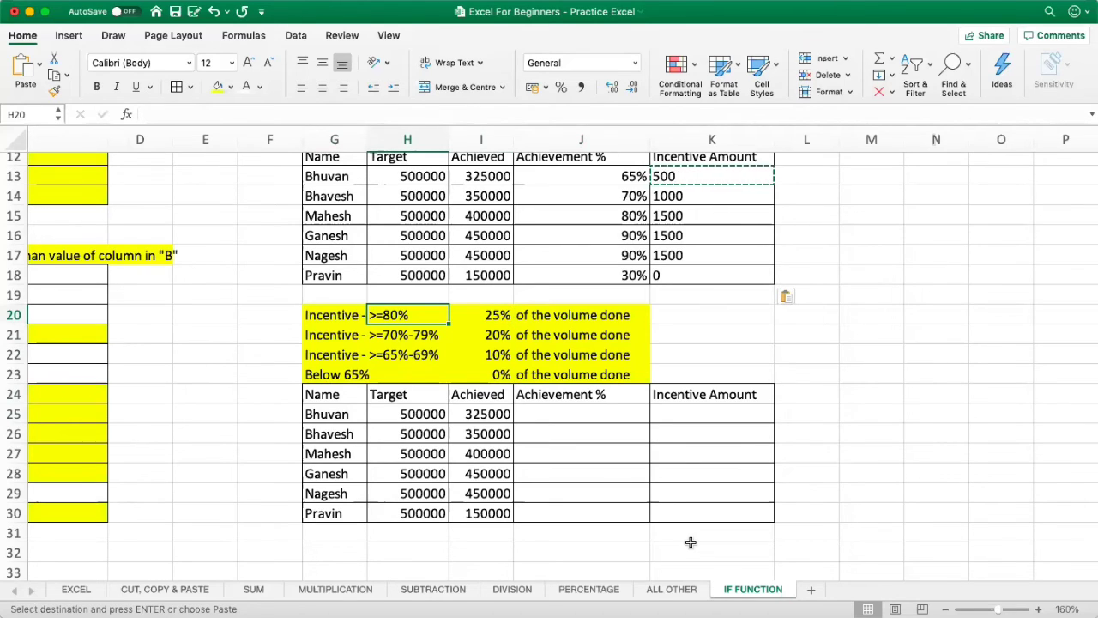
{"action": "key", "text": "Right"}
{"action": "key", "text": "Right"}
{"action": "key", "text": "Left"}
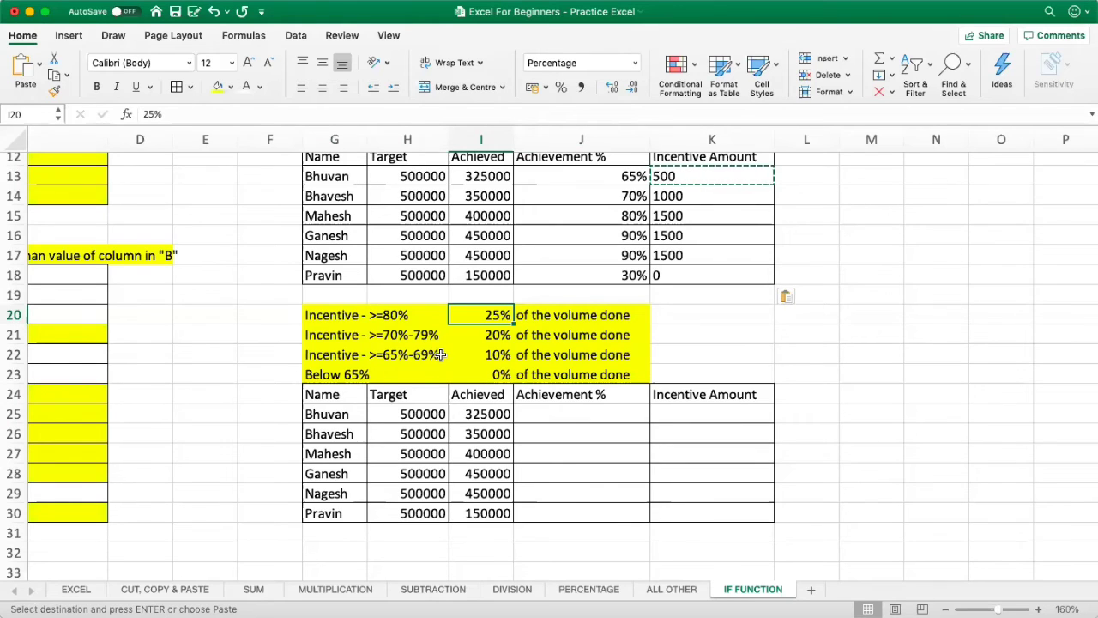
Review the first salesman's achieved volume in I25 and the slab conditions and incentive percentages in rows 20 to 22.
{"action": "left_click", "coordinate": [485, 415]}
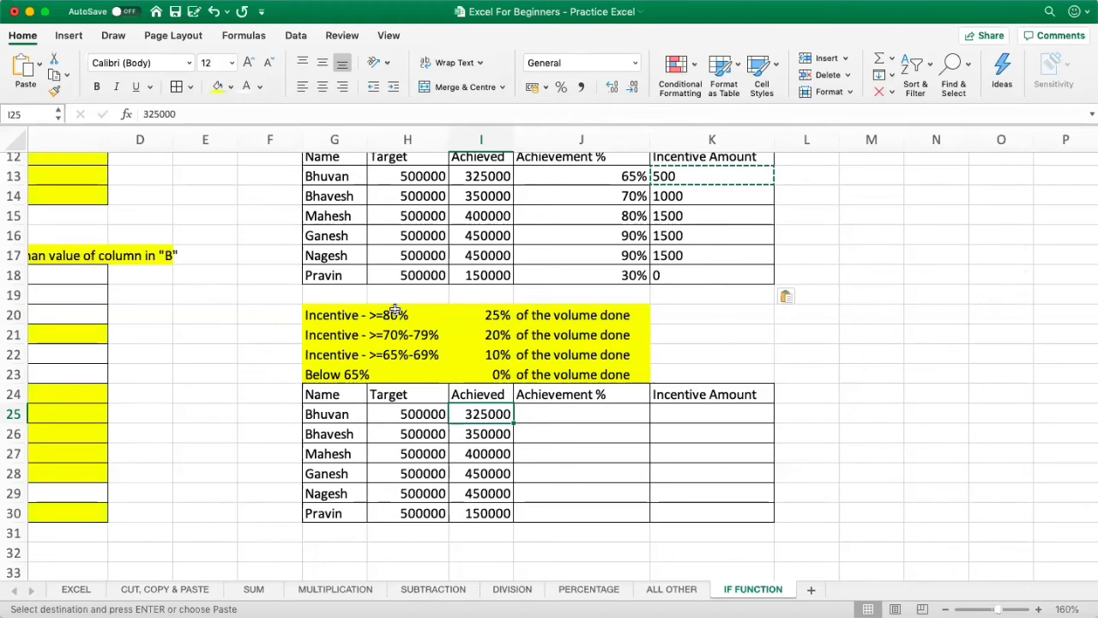
{"action": "left_click", "coordinate": [395, 310]}
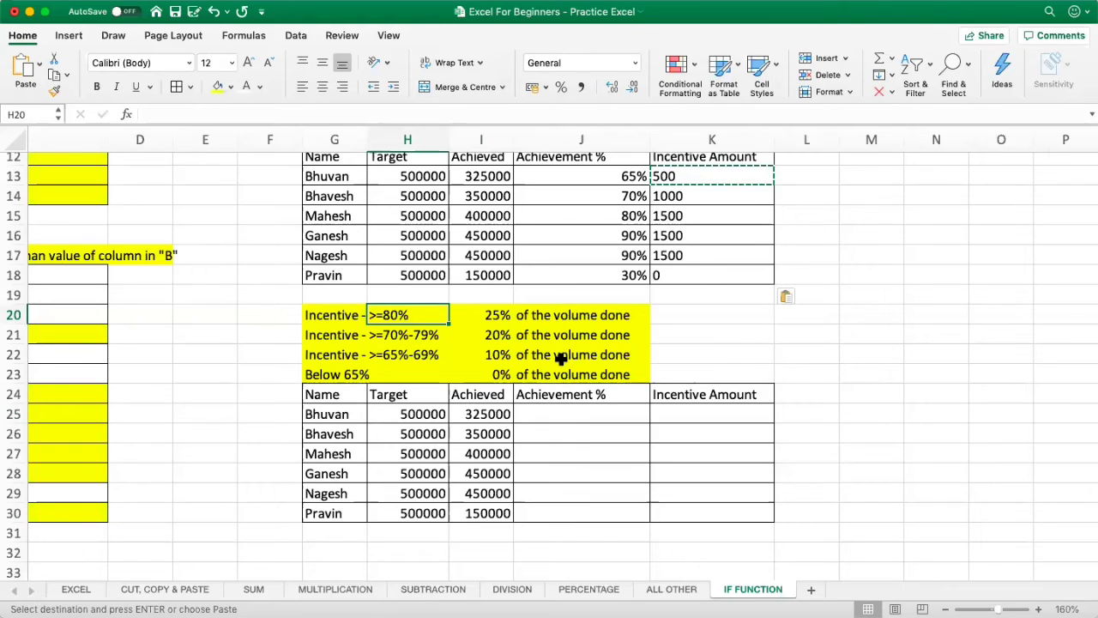
{"action": "left_click", "coordinate": [383, 341]}
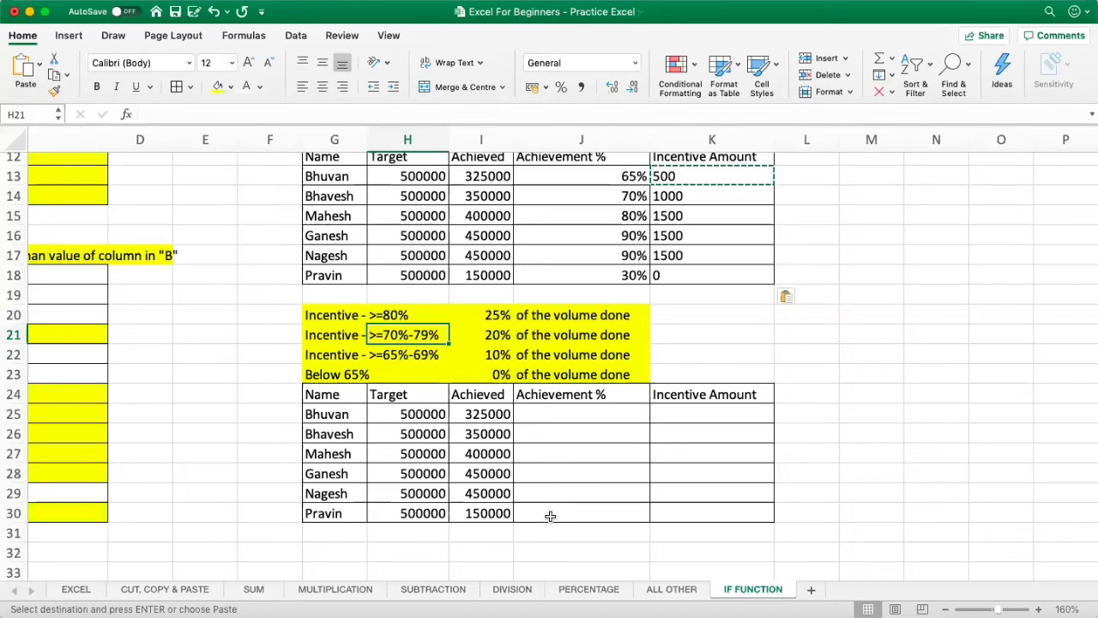
{"action": "left_click", "coordinate": [485, 337]}
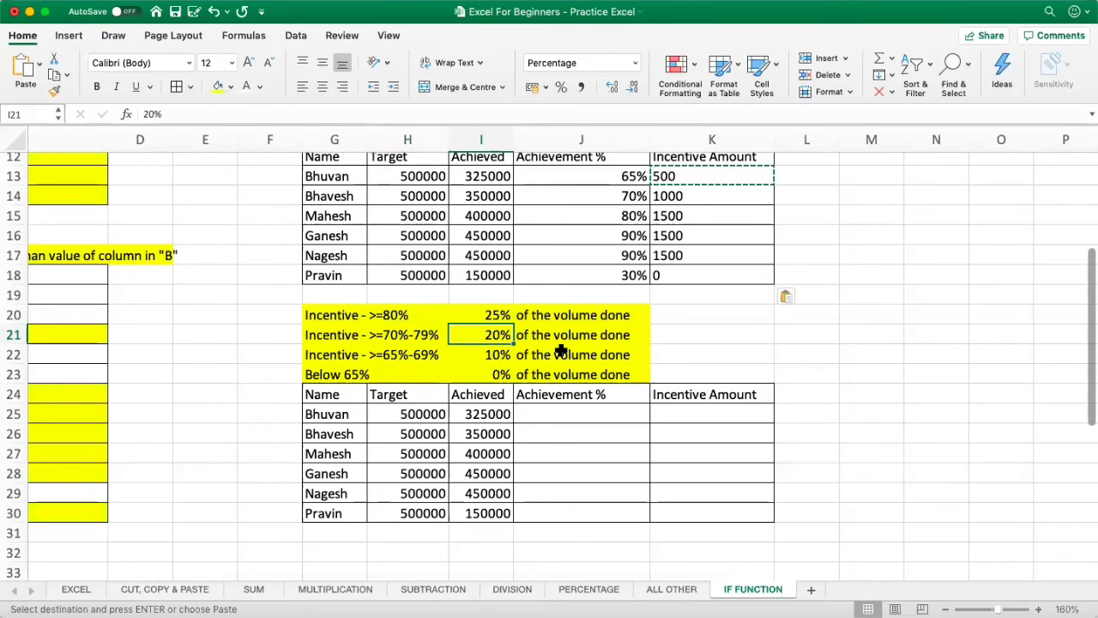
{"action": "left_click", "coordinate": [407, 354]}
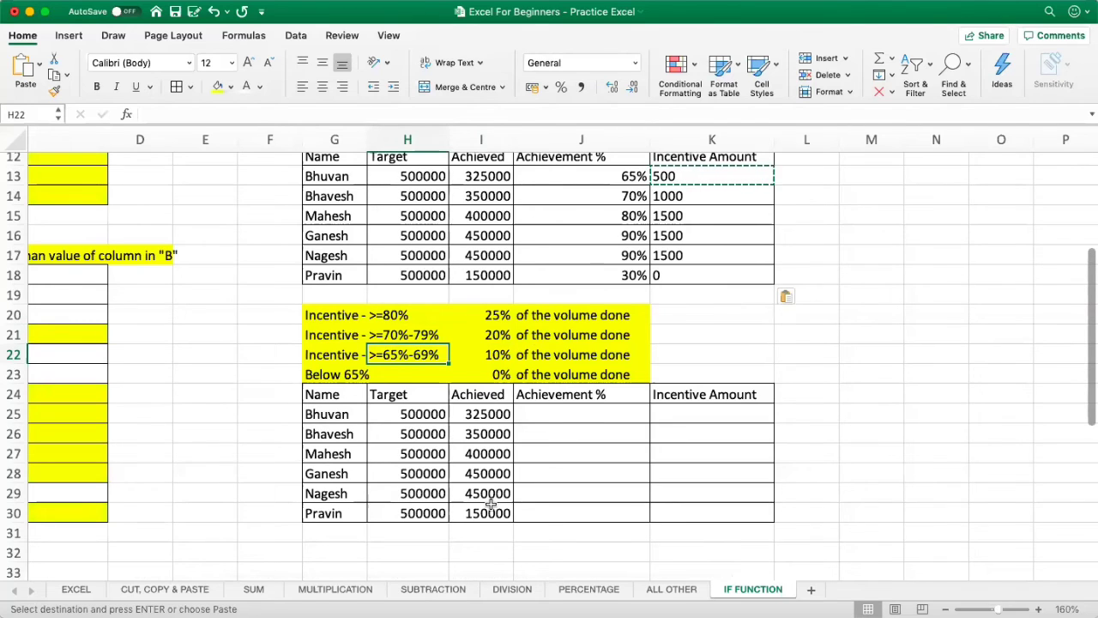
Calculate the first salesman's achievement percentage in J25 as =I25/H25.
{"action": "left_click", "coordinate": [573, 416]}
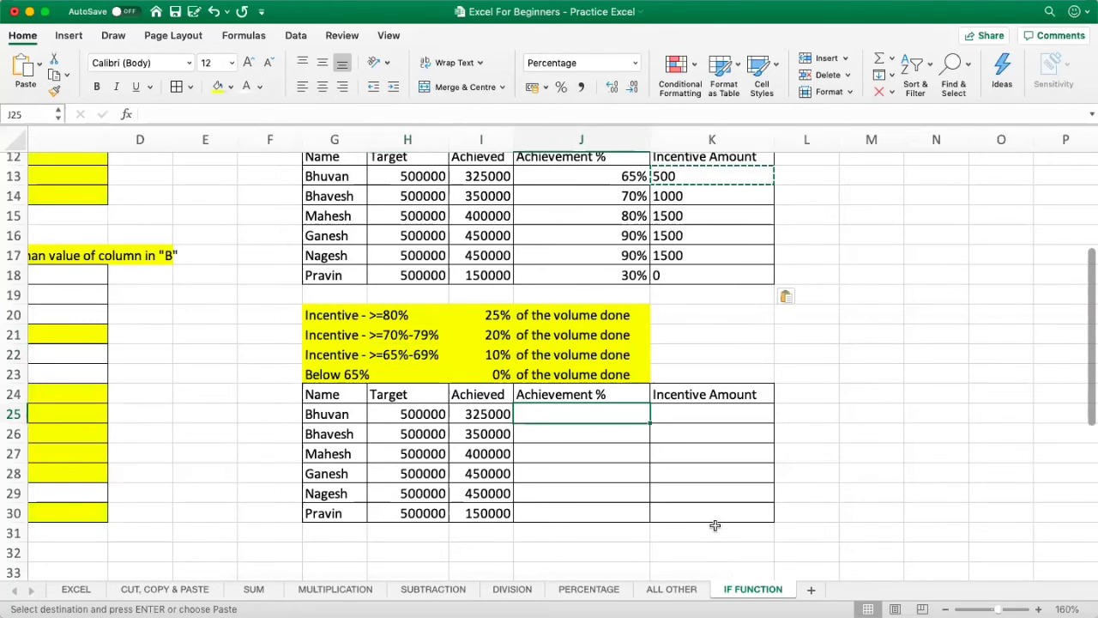
{"action": "type", "text": "="}
{"action": "key", "text": "Left"}
{"action": "type", "text": "/"}
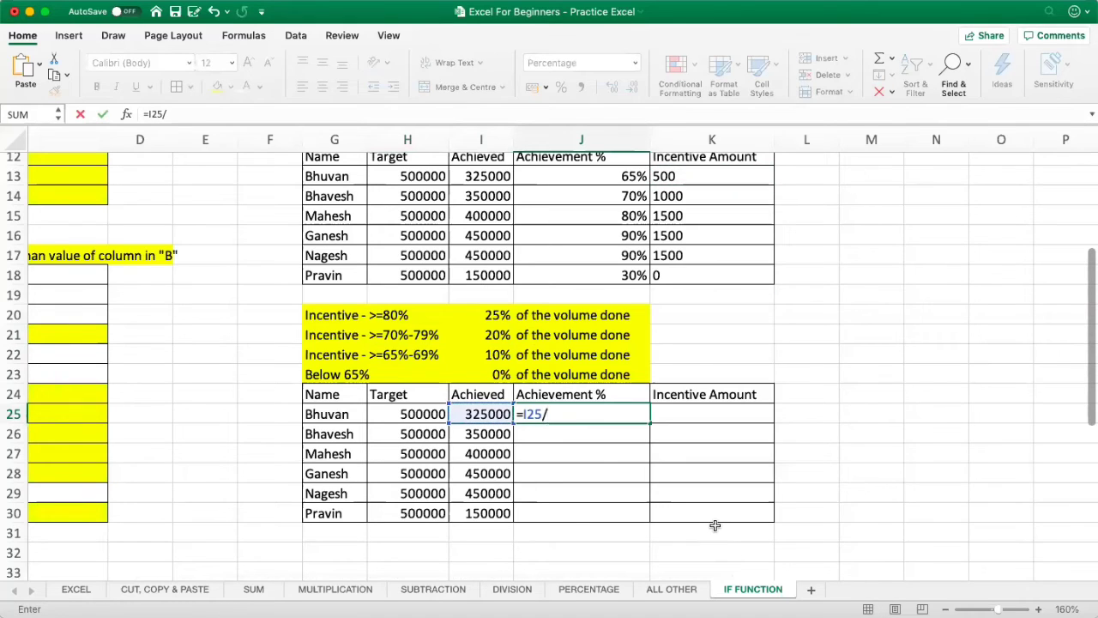
{"action": "key", "text": "Left"}
{"action": "key", "text": "Left"}
{"action": "key", "text": "Return"}
{"action": "key", "text": "Up"}
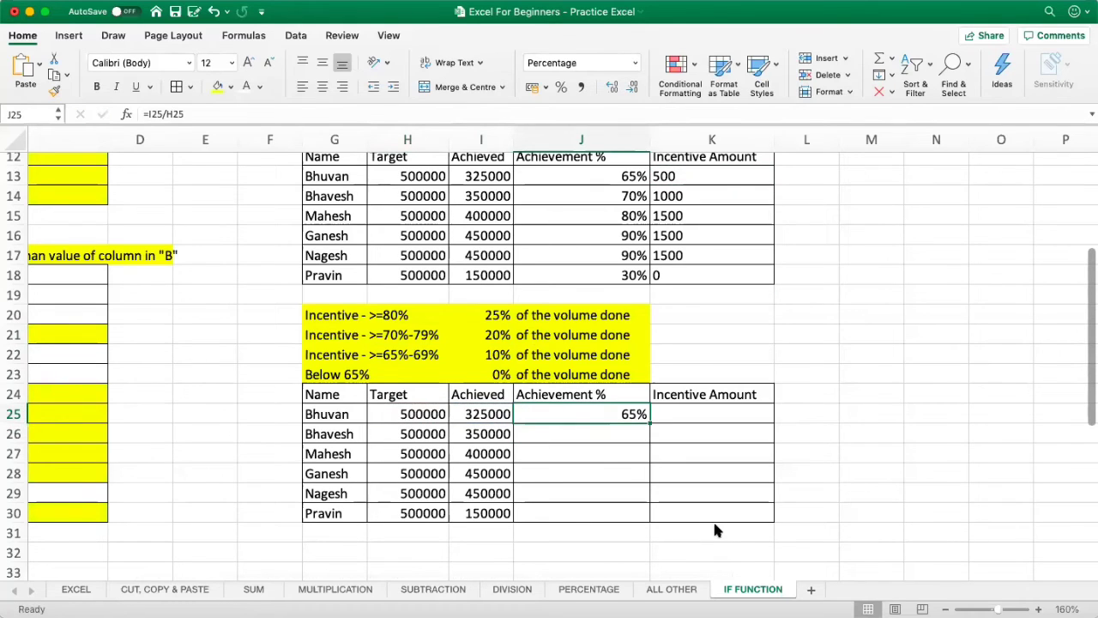
Copy the J25 achievement formula to J25:J30 for all salesmen in the third table.
{"action": "key", "text": "super+c"}
{"action": "key", "text": "shift+Down"}
{"action": "key", "text": "shift+Down"}
{"action": "key", "text": "shift+Down"}
{"action": "key", "text": "shift+Down"}
{"action": "key", "text": "shift+Down"}
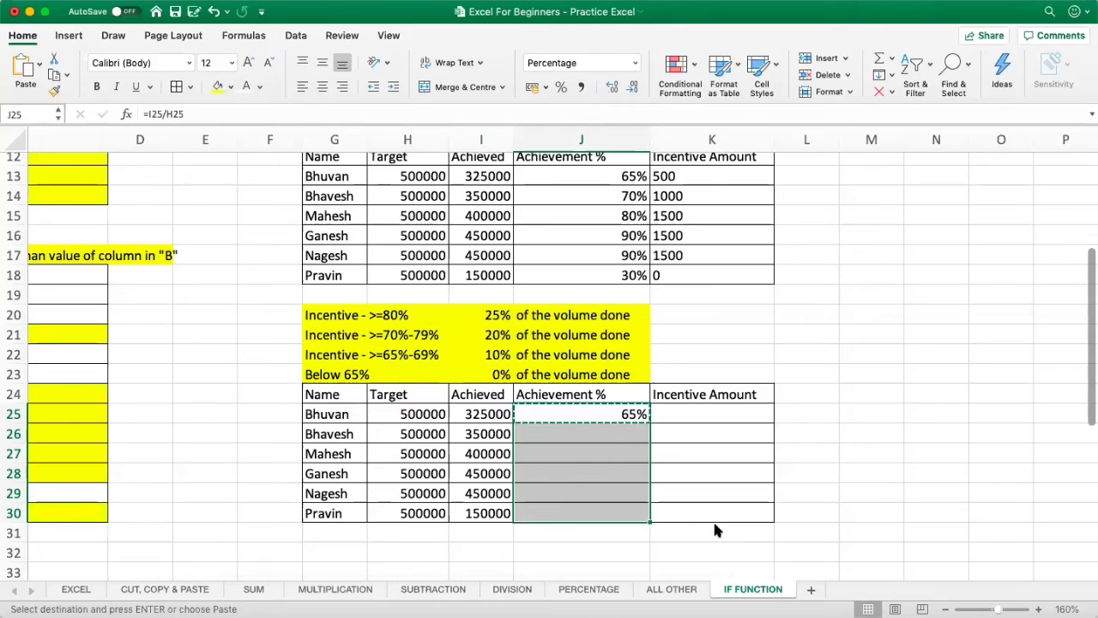
{"action": "key", "text": "super+v"}
{"action": "key", "text": "Escape"}
{"action": "key", "text": "Up"}
{"action": "key", "text": "Down"}
{"action": "key", "text": "Right"}
{"action": "key", "text": "Left"}
{"action": "key", "text": "Down"}
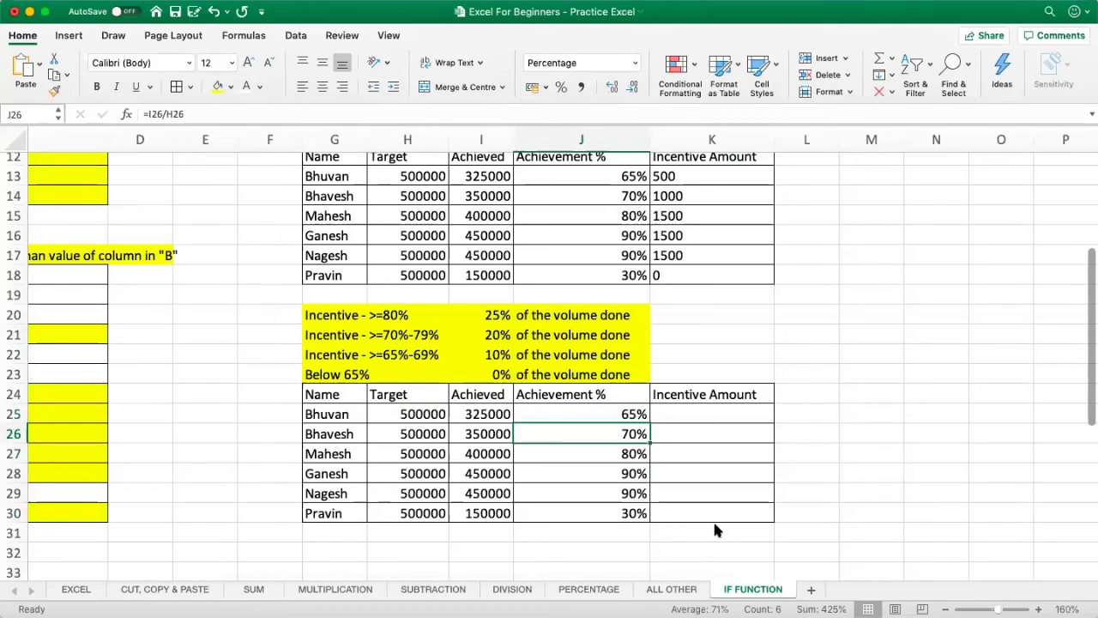
{"action": "key", "text": "shift+Down"}
{"action": "key", "text": "Up"}
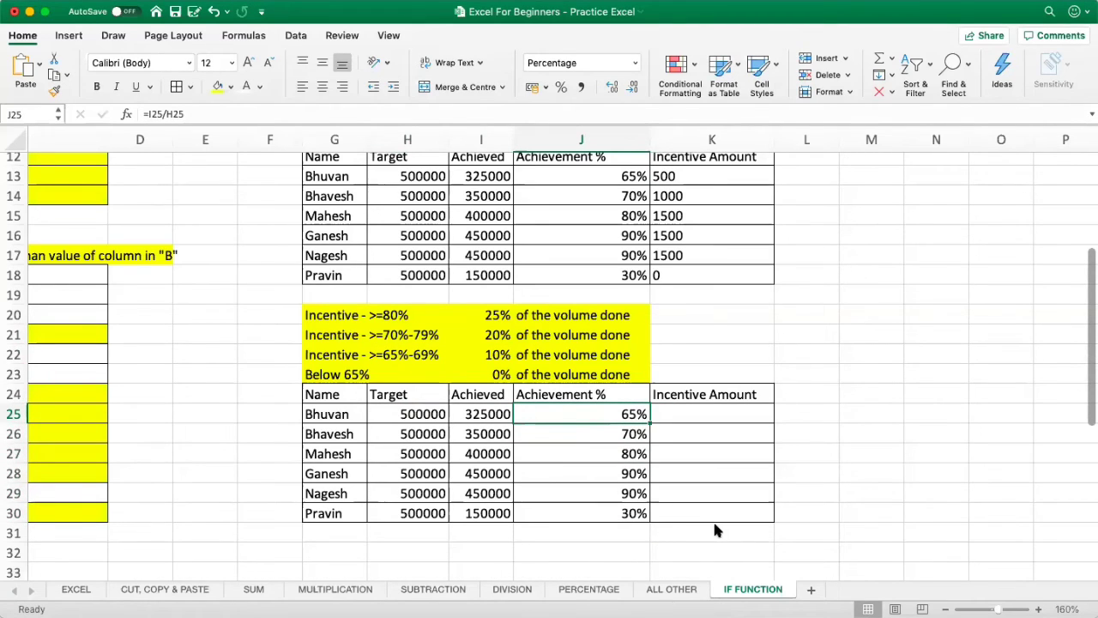
Enter a trial incentive rate of 10% in K25 for the first salesman.
{"action": "key", "text": "Right"}
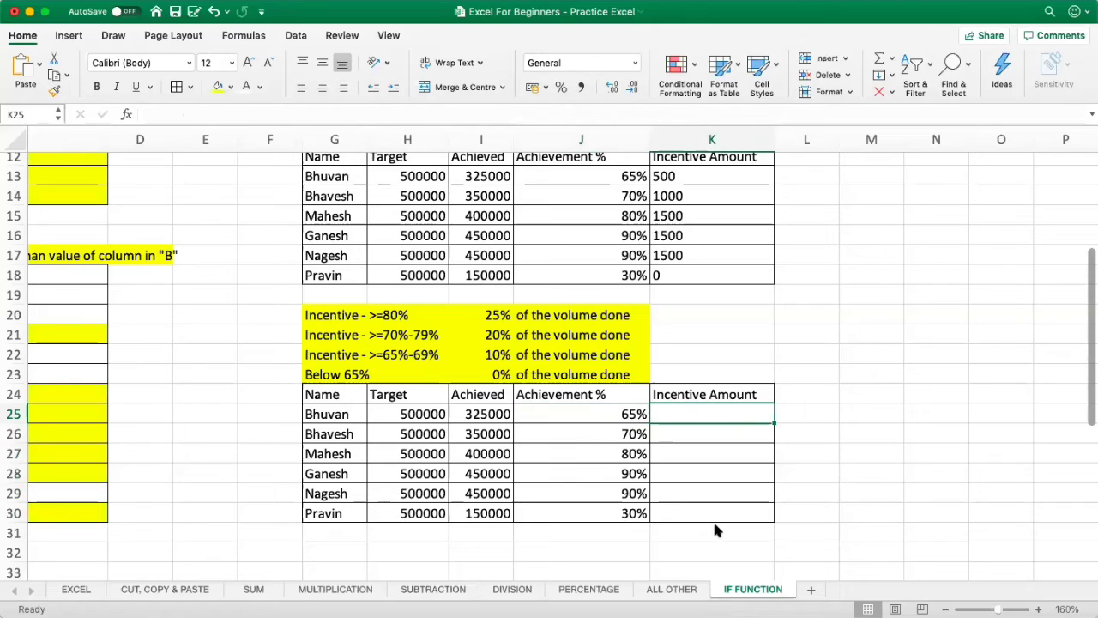
{"action": "key", "text": "Left"}
{"action": "key", "text": "Right"}
{"action": "type", "text": "10%"}
{"action": "key", "text": "Return"}
{"action": "key", "text": "Up"}
{"action": "key", "text": "Left"}
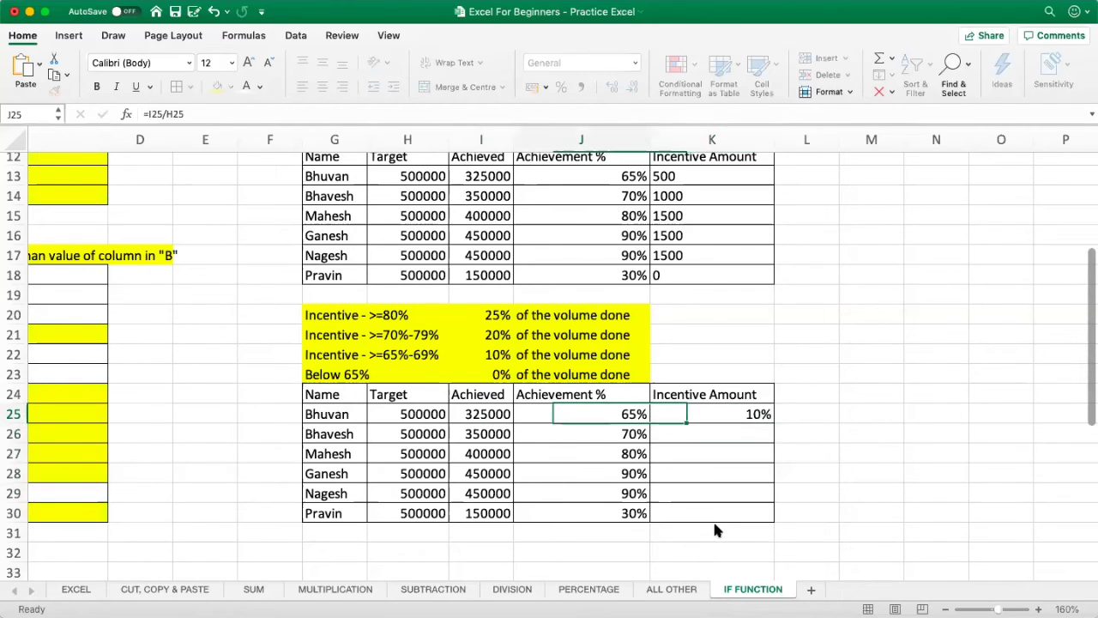
{"action": "key", "text": "Left"}
{"action": "key", "text": "Right"}
{"action": "key", "text": "Right"}
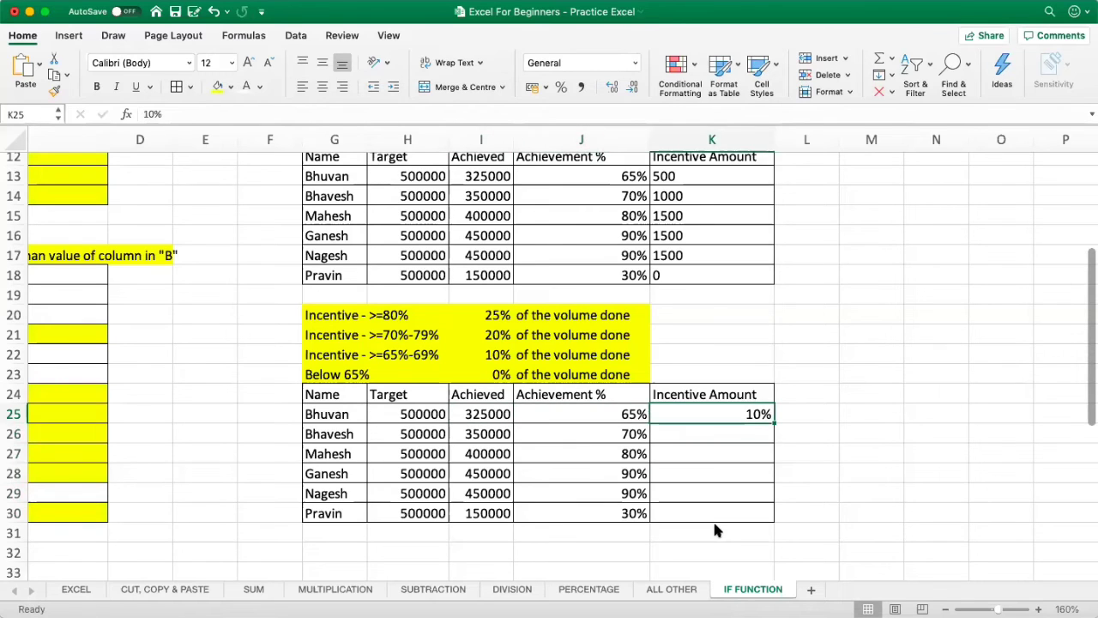
Check the >=65%-69% slab's rate in row 22 and enter a trial incentive rate of 20% in K26.
{"action": "key", "text": "Left"}
{"action": "key", "text": "Down"}
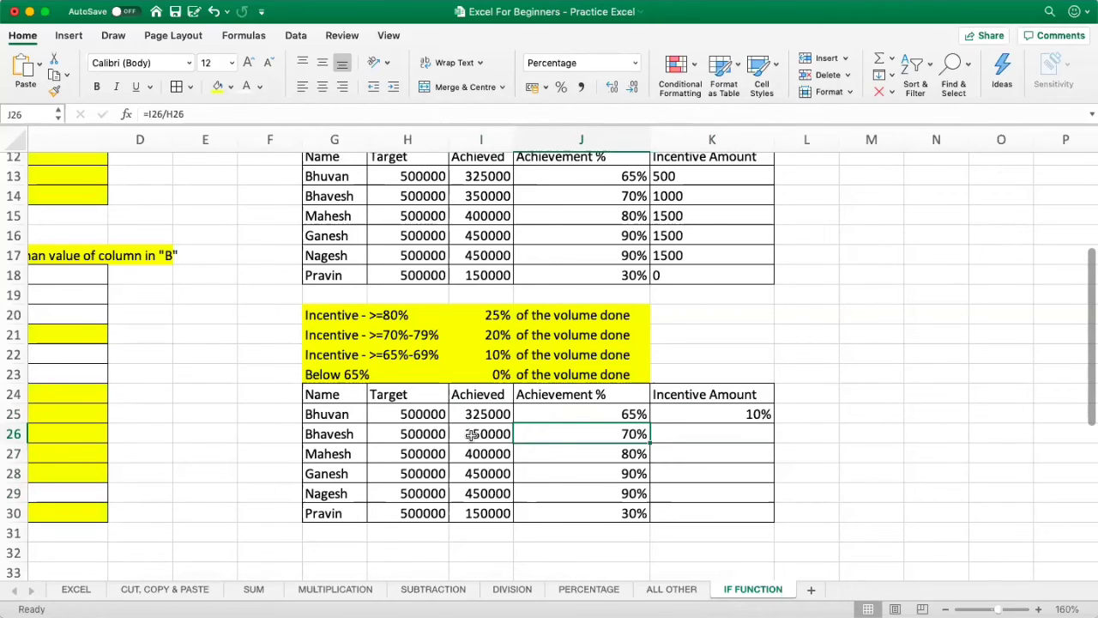
{"action": "left_click", "coordinate": [708, 435]}
{"action": "left_click", "coordinate": [507, 347]}
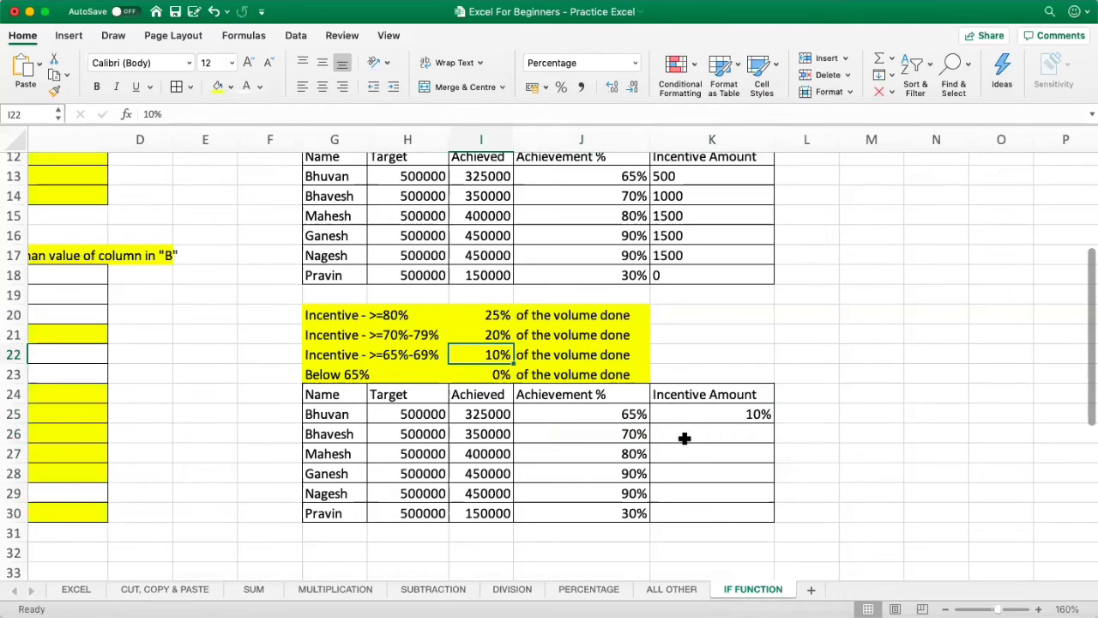
{"action": "left_click", "coordinate": [684, 437]}
{"action": "type", "text": "20%"}
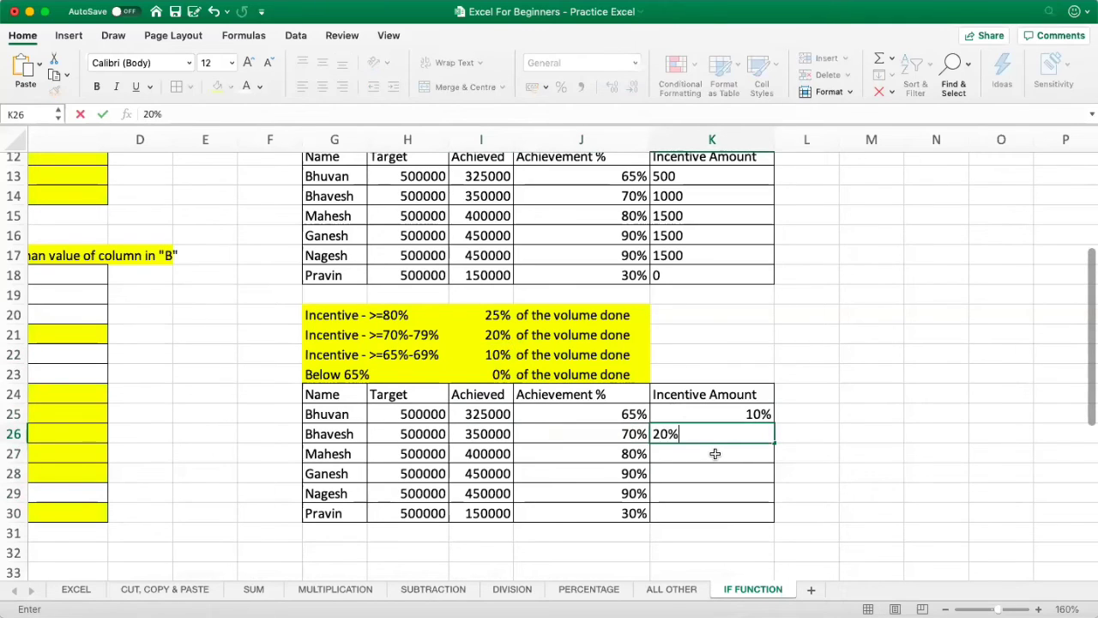
{"action": "key", "text": "Return"}
{"action": "key", "text": "Up"}
Examine the achieved volumes and achievement percentages in rows 26 to 29, focusing on the salesmen in the top slab.
{"action": "key", "text": "Left"}
{"action": "key", "text": "Left"}
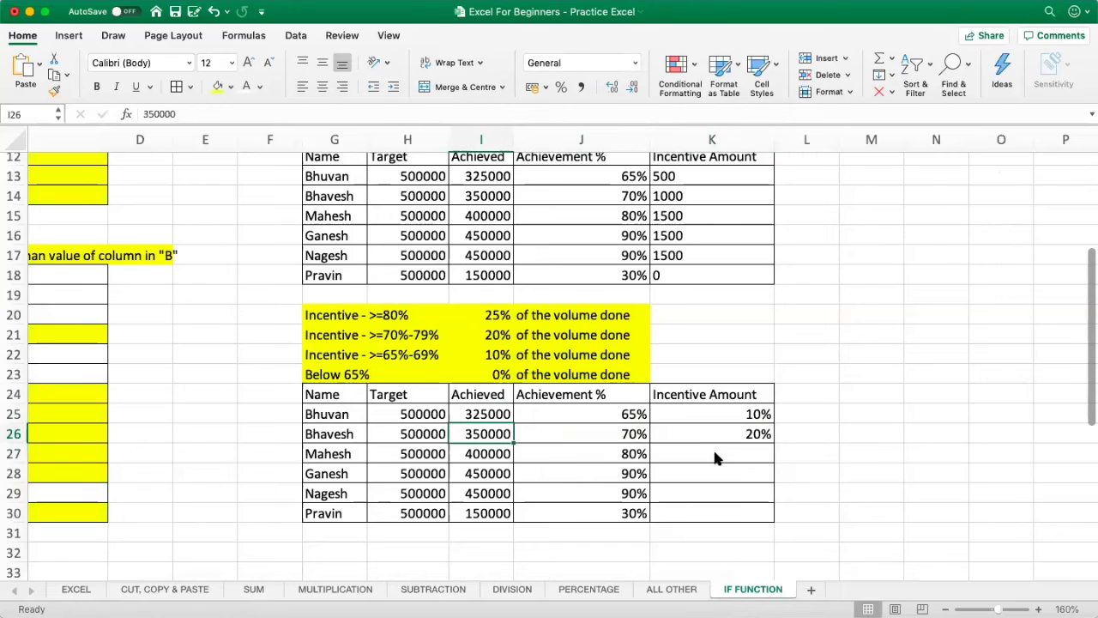
{"action": "key", "text": "Up"}
{"action": "key", "text": "Up"}
{"action": "key", "text": "Down"}
{"action": "key", "text": "Down"}
{"action": "key", "text": "Down"}
{"action": "key", "text": "Down"}
{"action": "key", "text": "Right"}
{"action": "key", "text": "Up"}
{"action": "key", "text": "shift+Down"}
{"action": "key", "text": "shift+Down"}
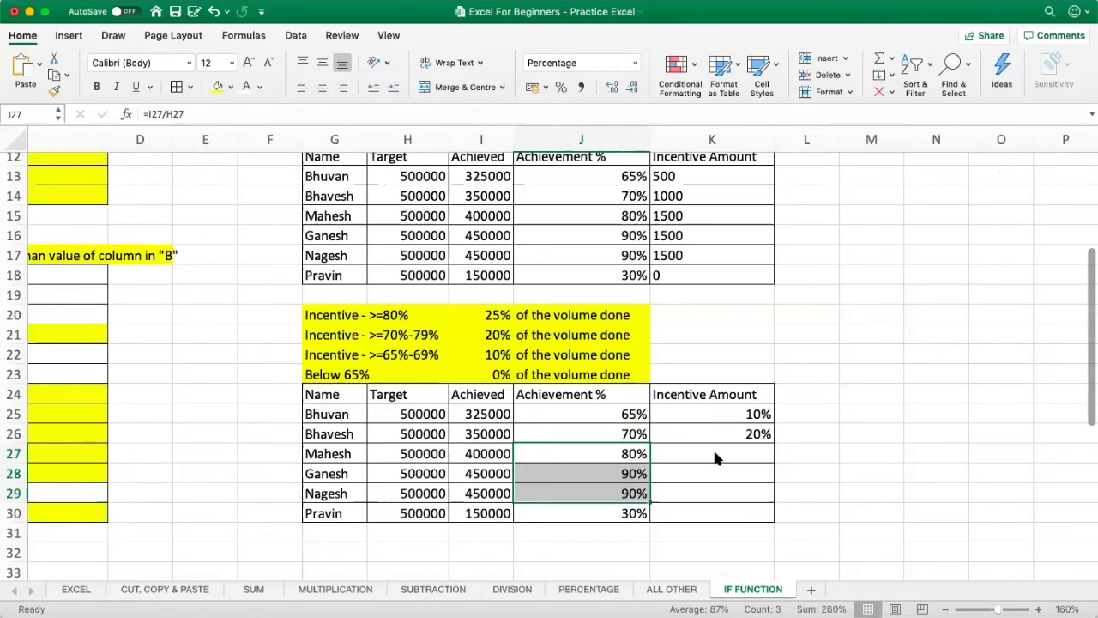
{"action": "key", "text": "Left"}
{"action": "key", "text": "shift+Down"}
{"action": "key", "text": "shift+Down"}
{"action": "key", "text": "Right"}
{"action": "key", "text": "Right"}
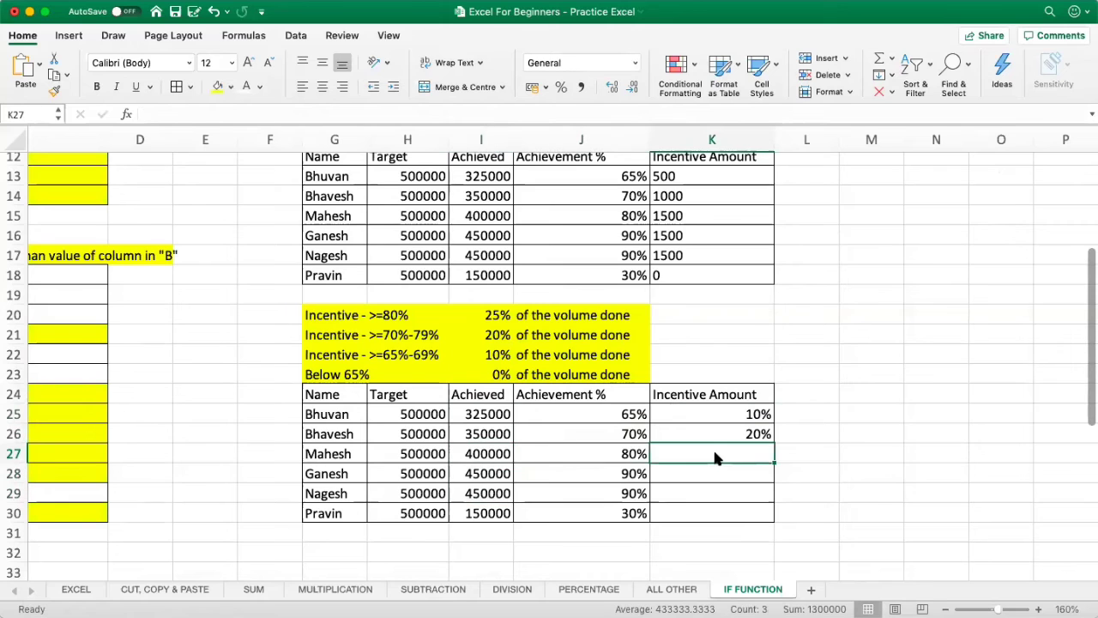
Clear the trial incentive percentages from K25:K26.
{"action": "key", "text": "Up"}
{"action": "key", "text": "Up"}
{"action": "key", "text": "Page_Down"}
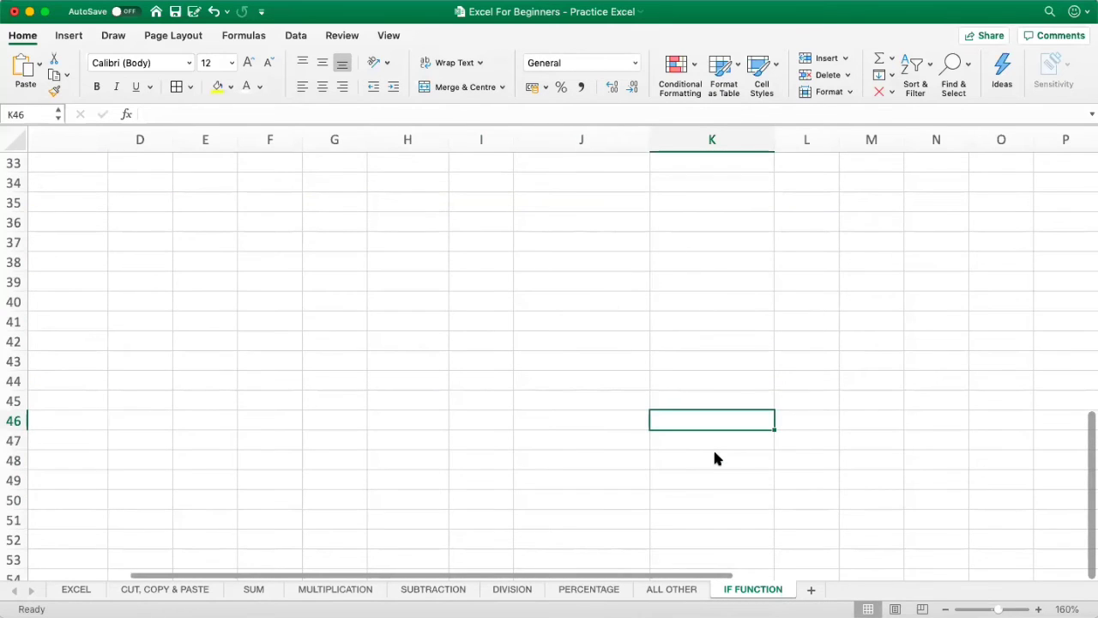
{"action": "key", "text": "Page_Up"}
{"action": "key", "text": "Up"}
{"action": "key", "text": "Up"}
{"action": "key", "text": "Up"}
{"action": "key", "text": "Up"}
{"action": "key", "text": "Up"}
{"action": "key", "text": "Up"}
{"action": "key", "text": "Up"}
{"action": "key", "text": "Up"}
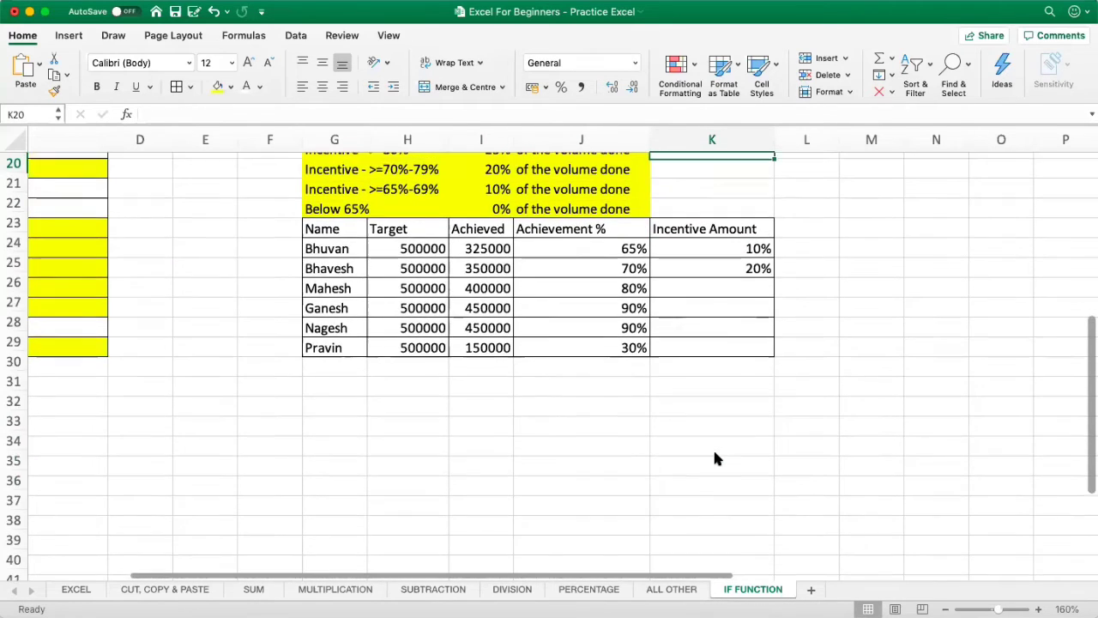
{"action": "key", "text": "Down"}
{"action": "key", "text": "Down"}
{"action": "key", "text": "Down"}
{"action": "key", "text": "Down"}
{"action": "key", "text": "Down"}
{"action": "key", "text": "Down"}
{"action": "key", "text": "Down"}
{"action": "key", "text": "shift+Down"}
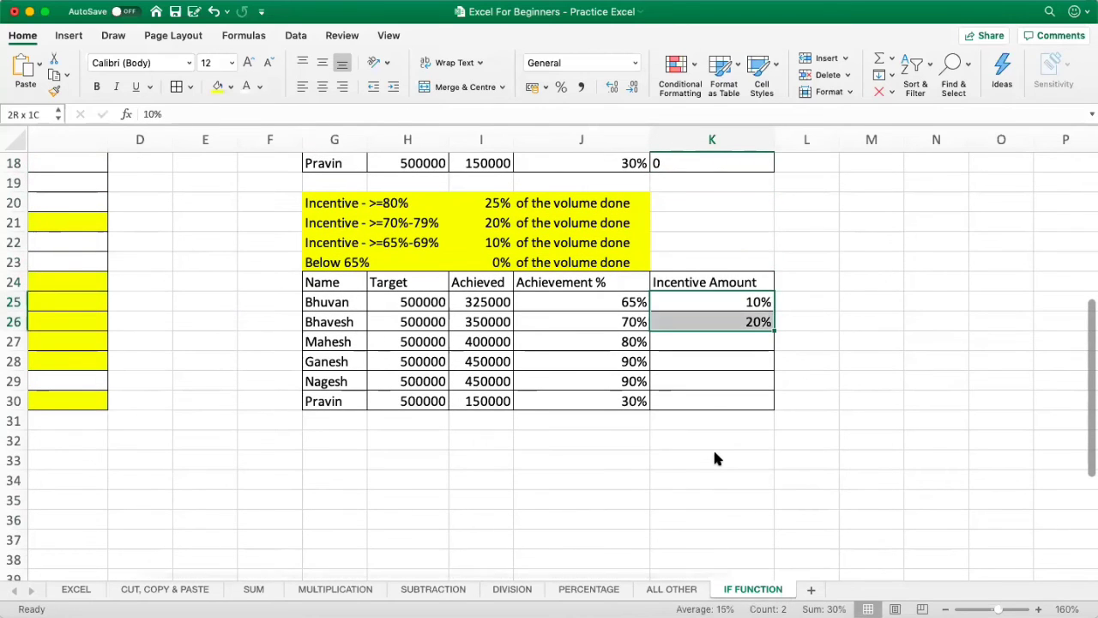
{"action": "key", "text": "Delete"}
{"action": "key", "text": "shift+Up"}
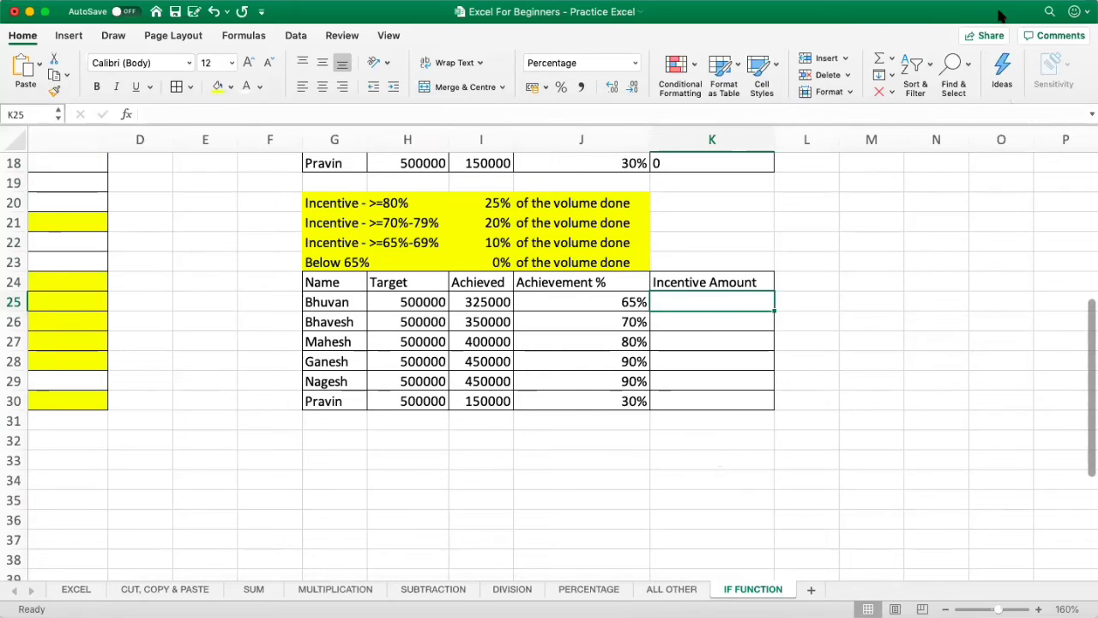
Begin the K25 incentive formula with an IF that returns I25*25% when J25>=80%.
{"action": "scroll", "coordinate": [734, 323], "scroll_direction": "up", "scroll_amount": 4}
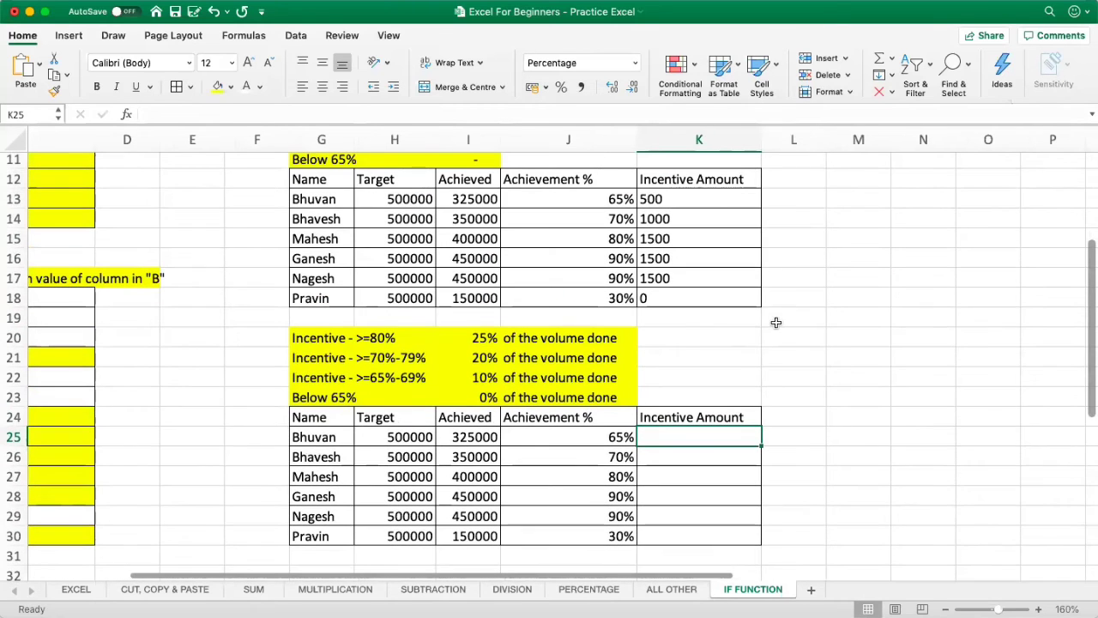
{"action": "type", "text": "=IF("}
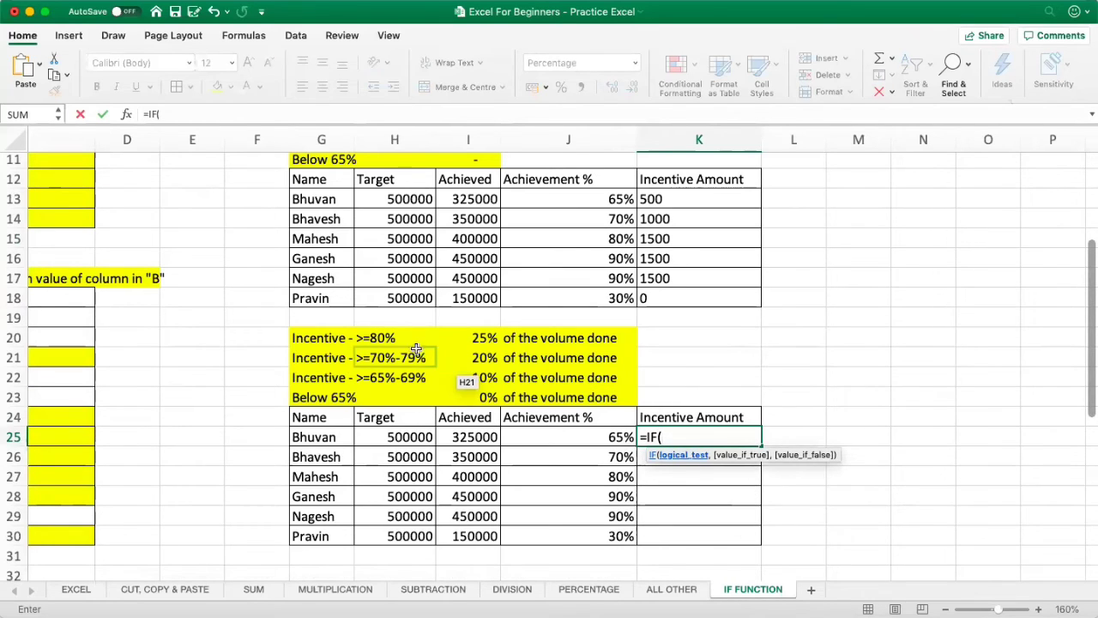
{"action": "left_click", "coordinate": [571, 443]}
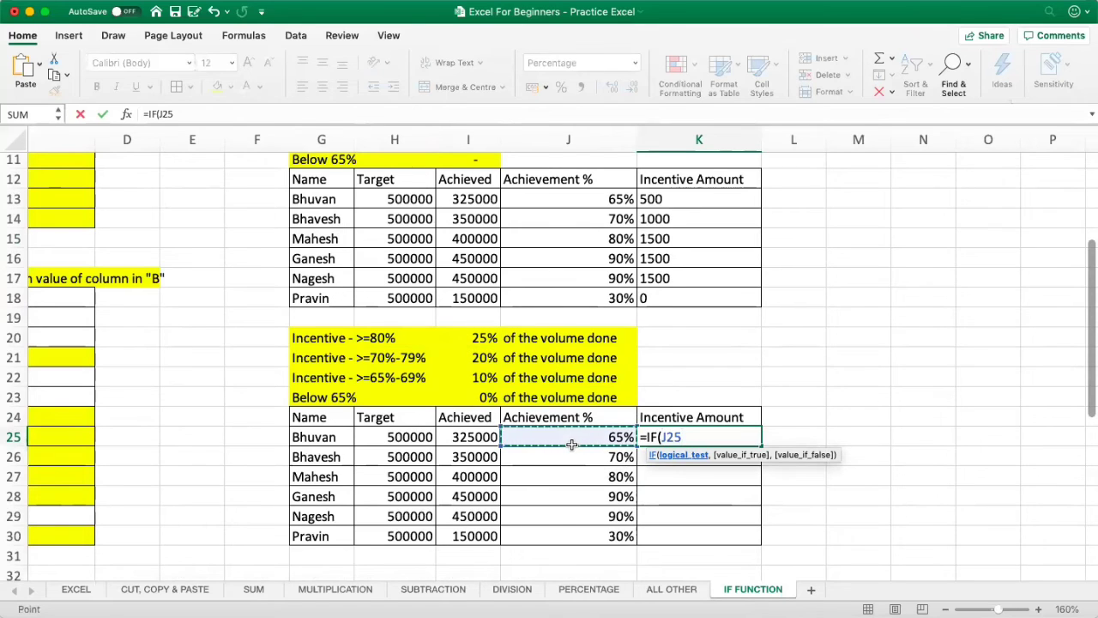
{"action": "type", "text": ">=80"}
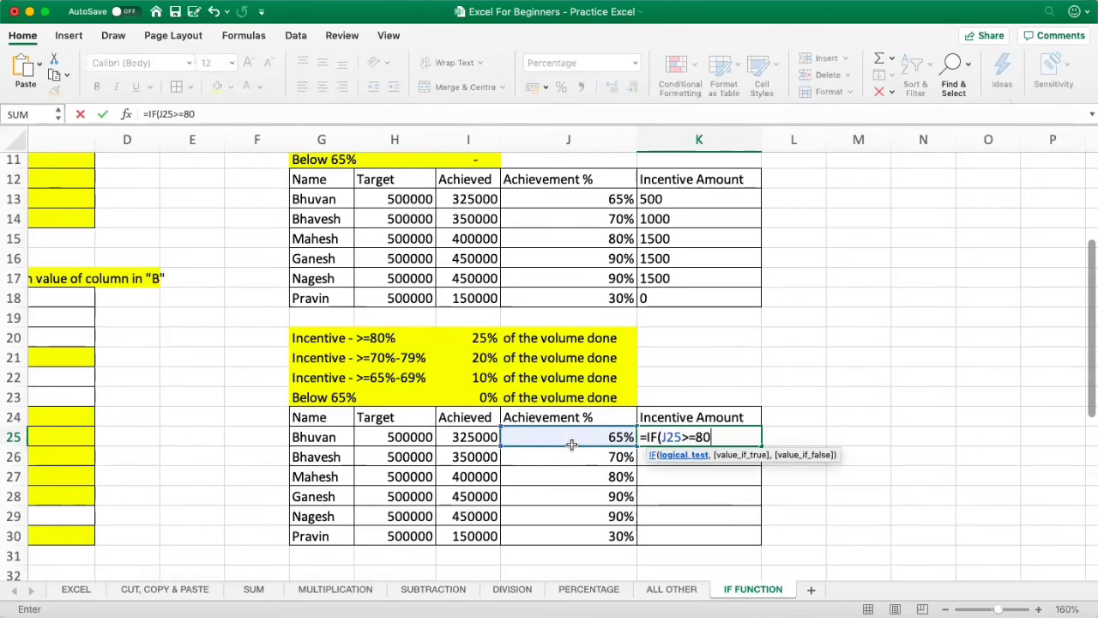
{"action": "type", "text": "%,"}
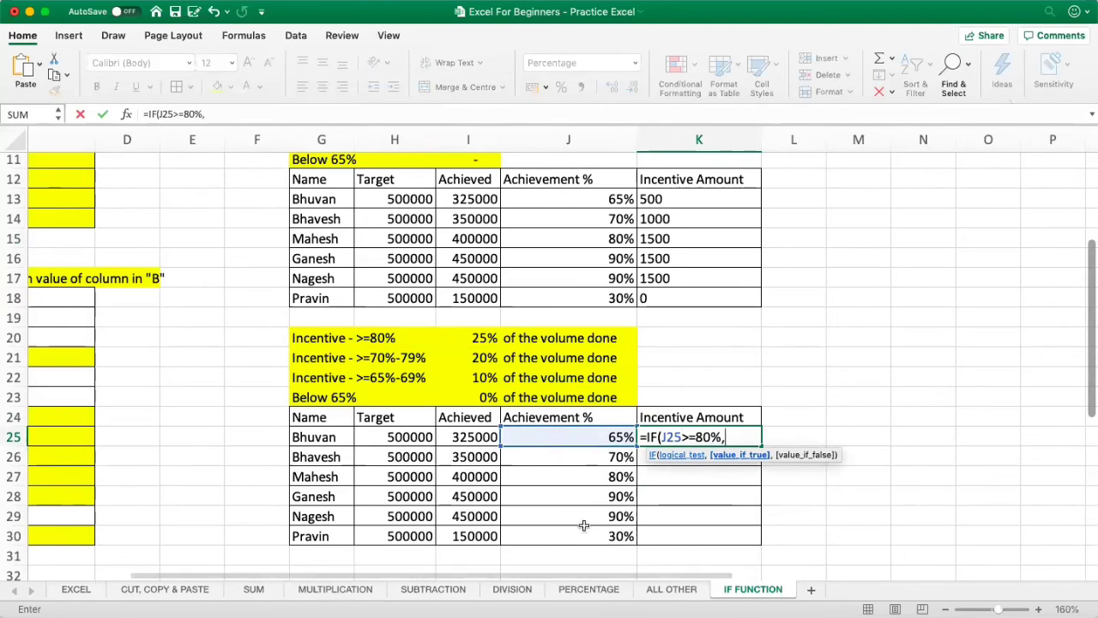
{"action": "left_click", "coordinate": [487, 439]}
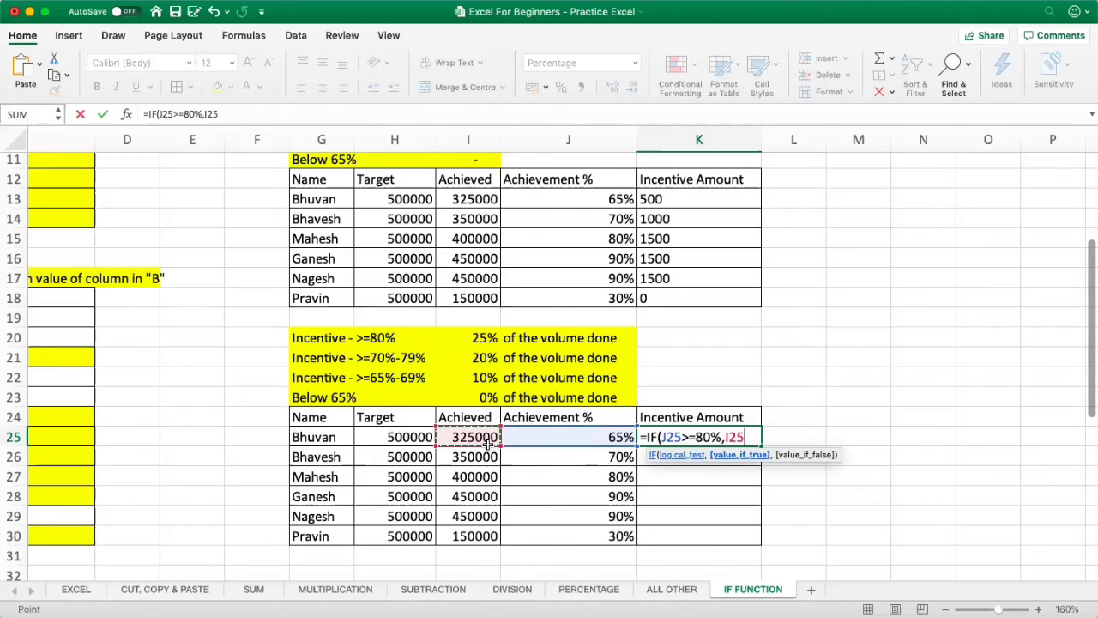
{"action": "type", "text": "*25%"}
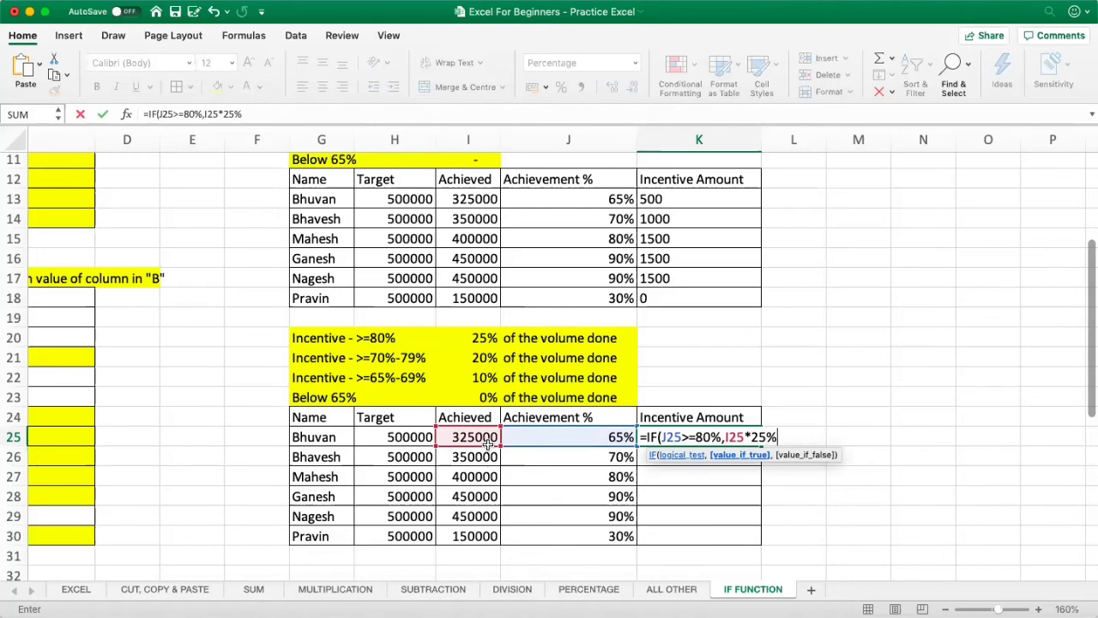
{"action": "type", "text": ","}
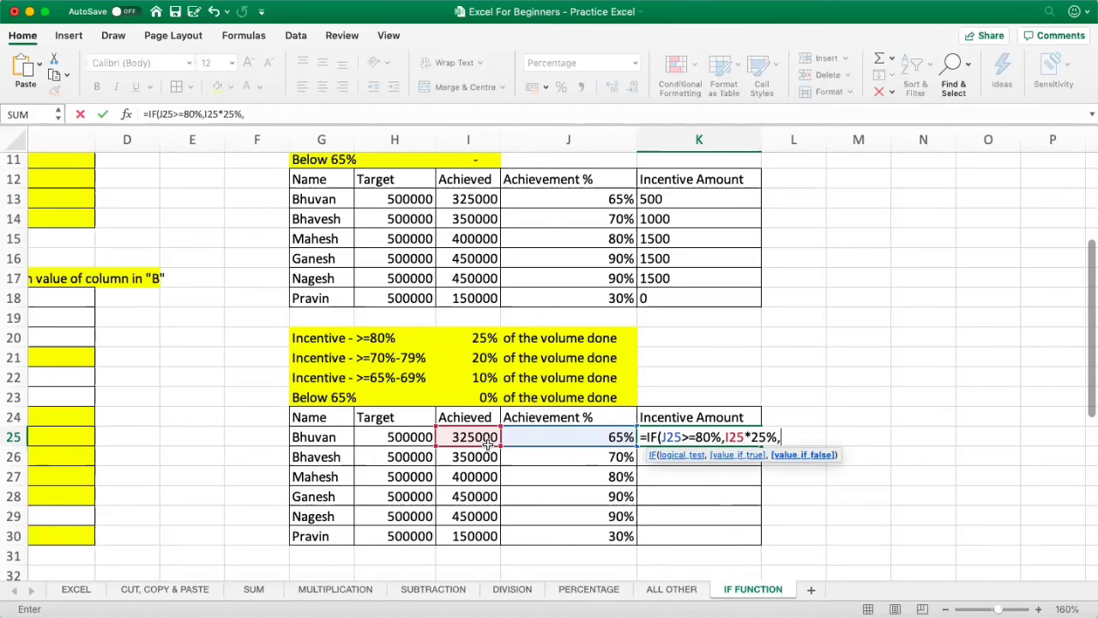
Add a second nested IF to the K25 formula that returns I25*20% when J25>=70%.
{"action": "type", "text": "IF("}
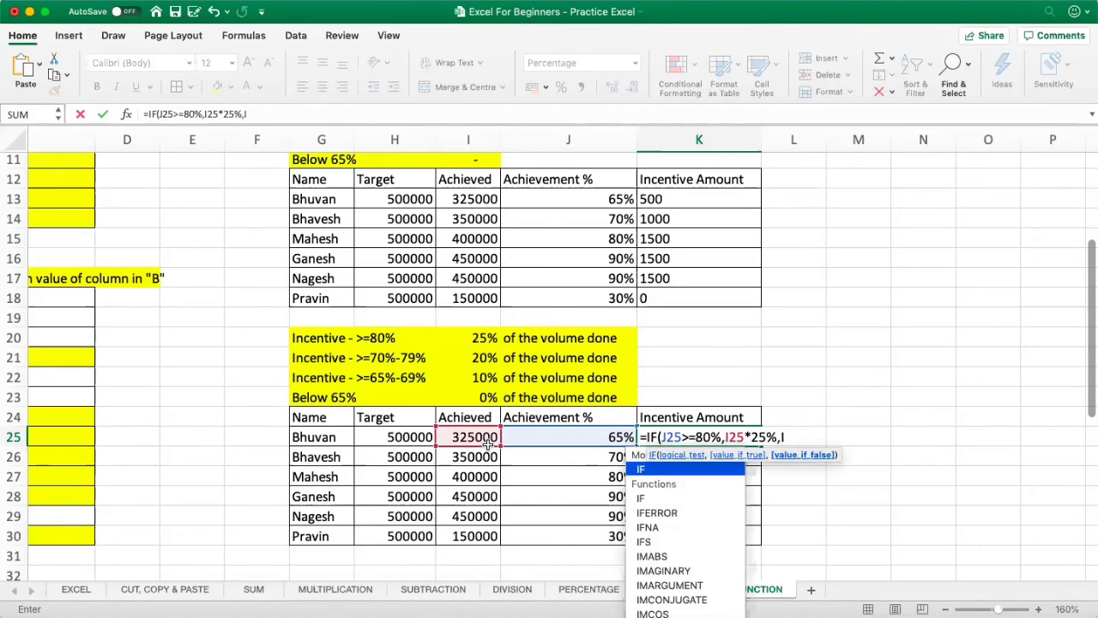
{"action": "key", "text": "Left"}
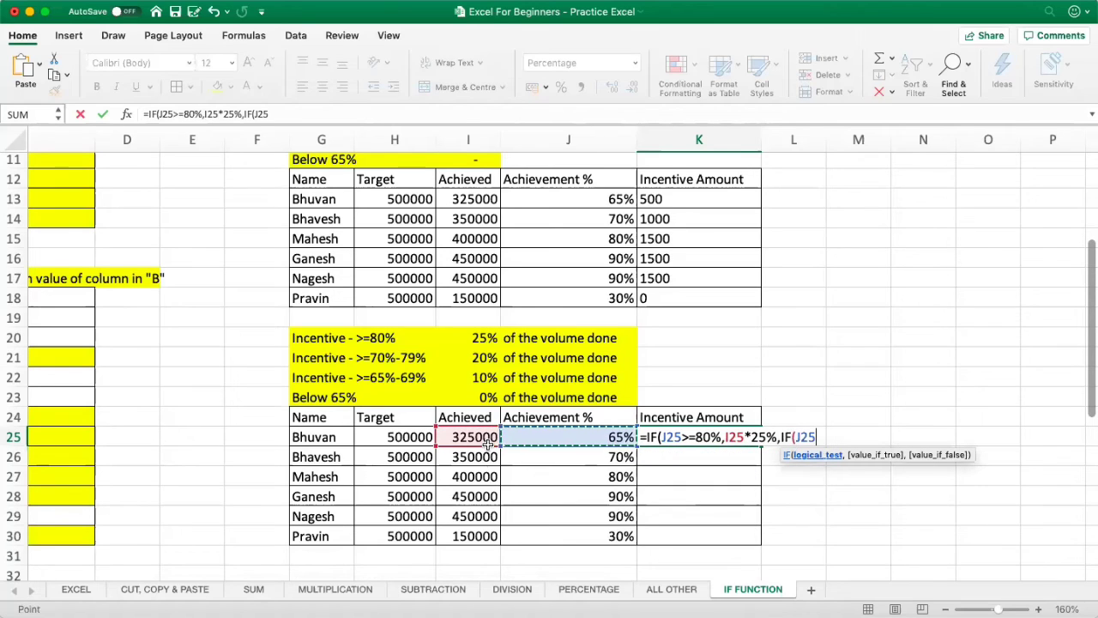
{"action": "type", "text": ">"}
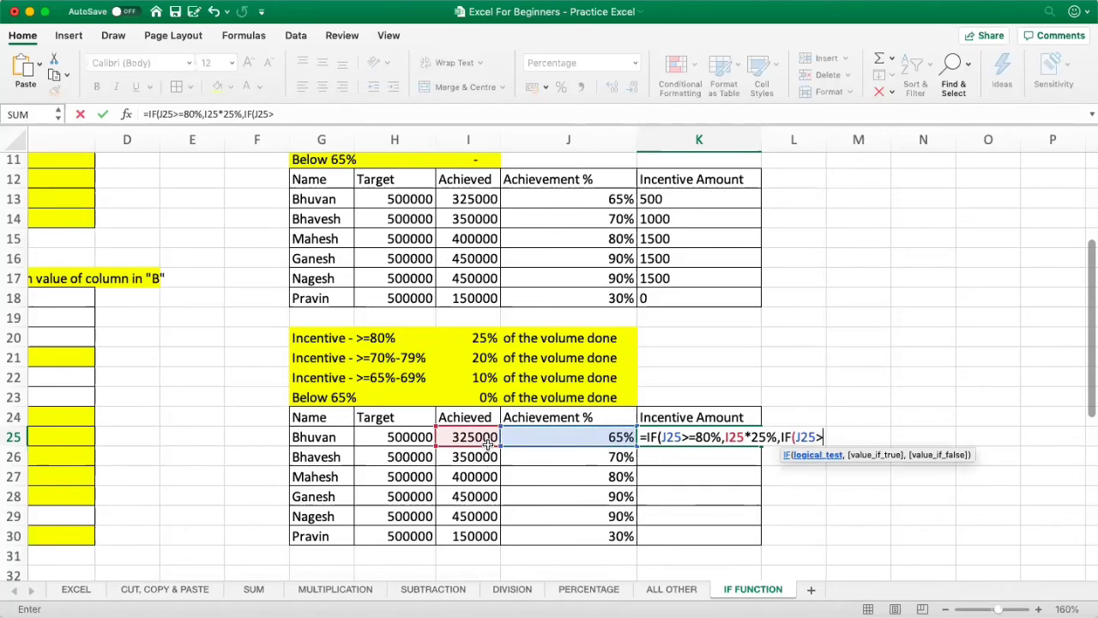
{"action": "type", "text": "=70%,\""}
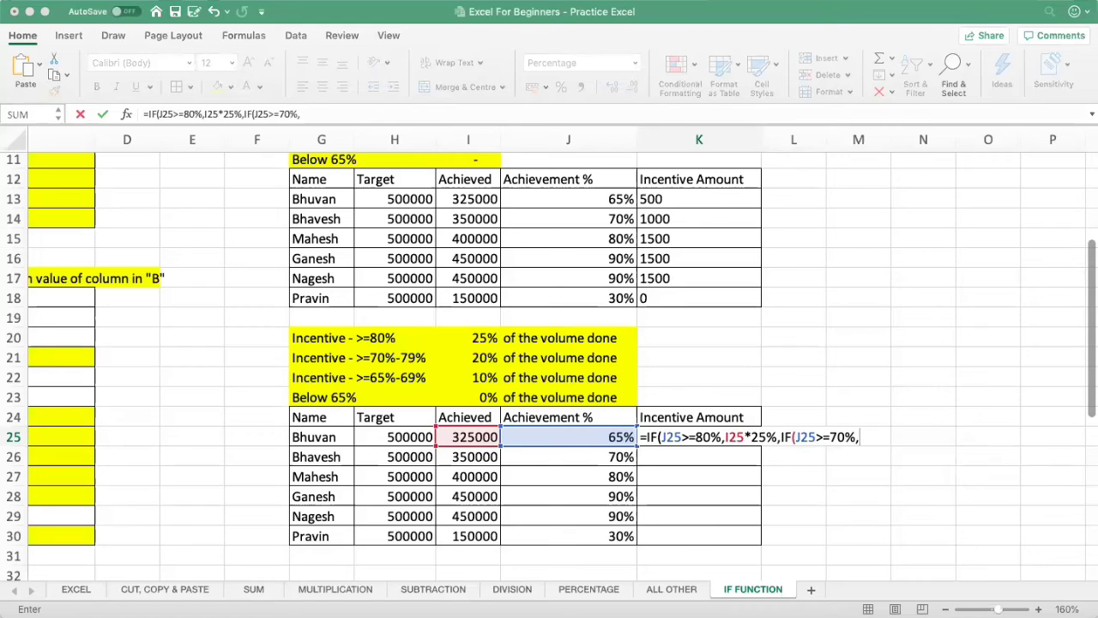
{"action": "left_click", "coordinate": [476, 436]}
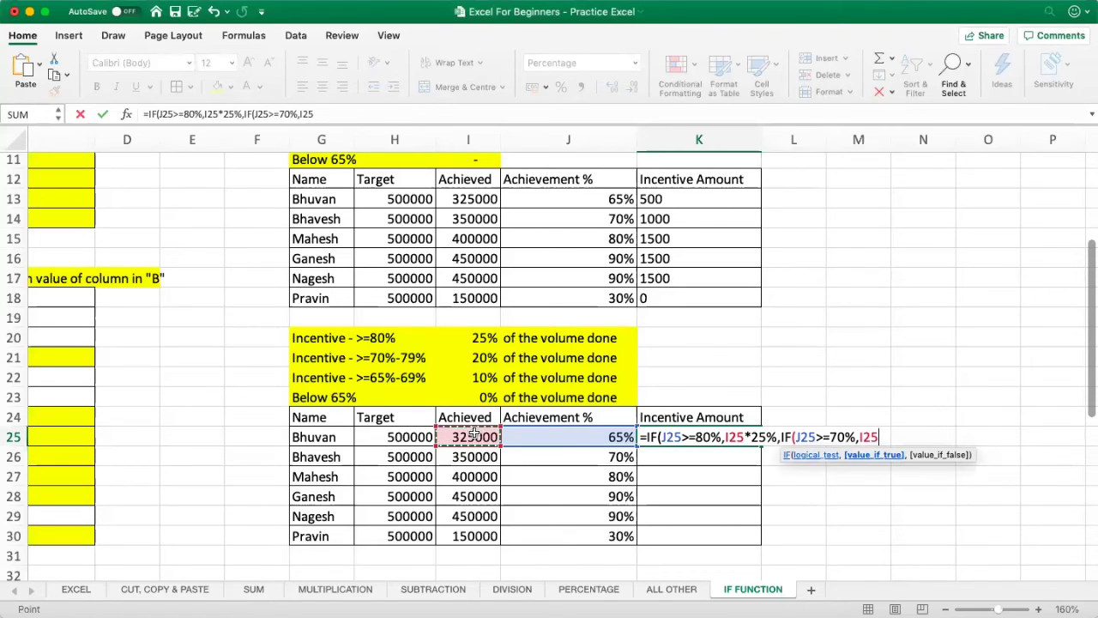
{"action": "type", "text": "*20%"}
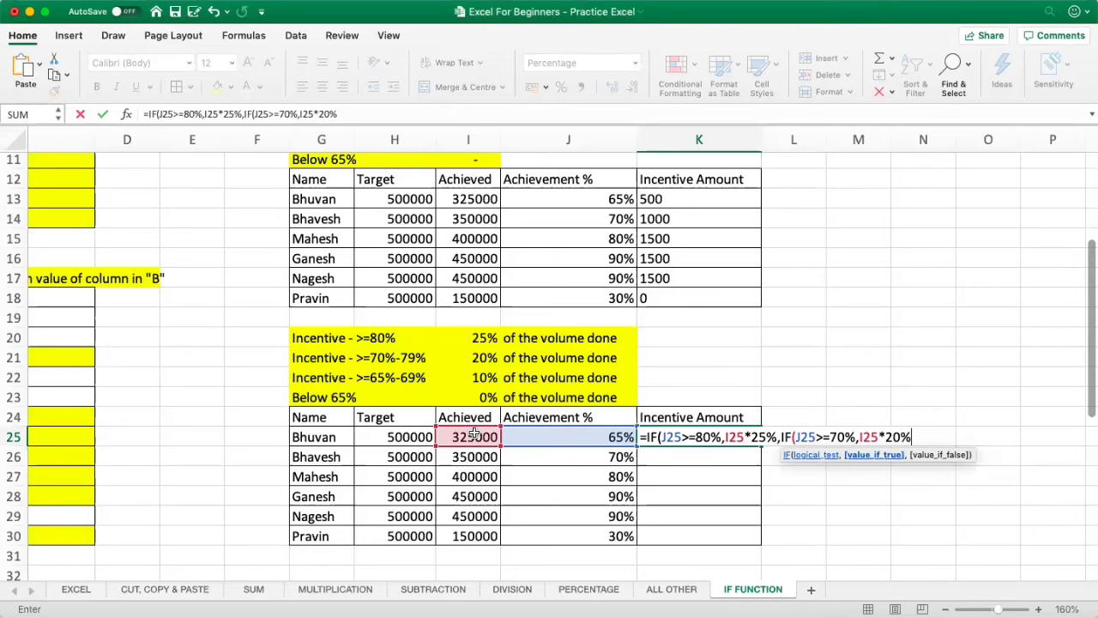
{"action": "type", "text": ","}
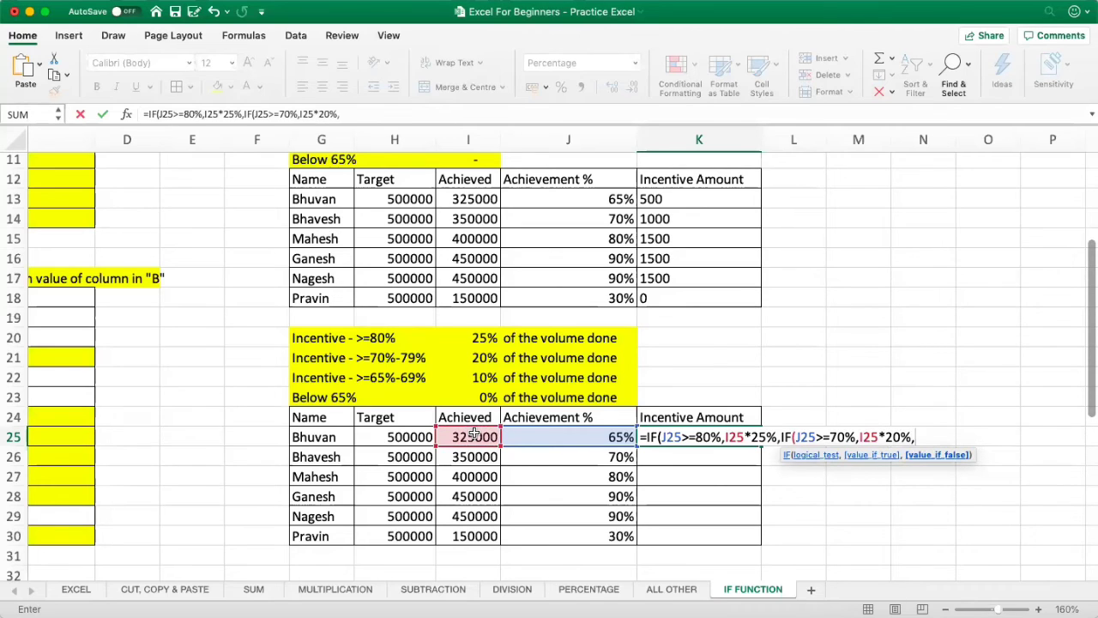
Nest a third IF in the K25 formula that returns I25*10% when J25>=65%.
{"action": "type", "text": "IF("}
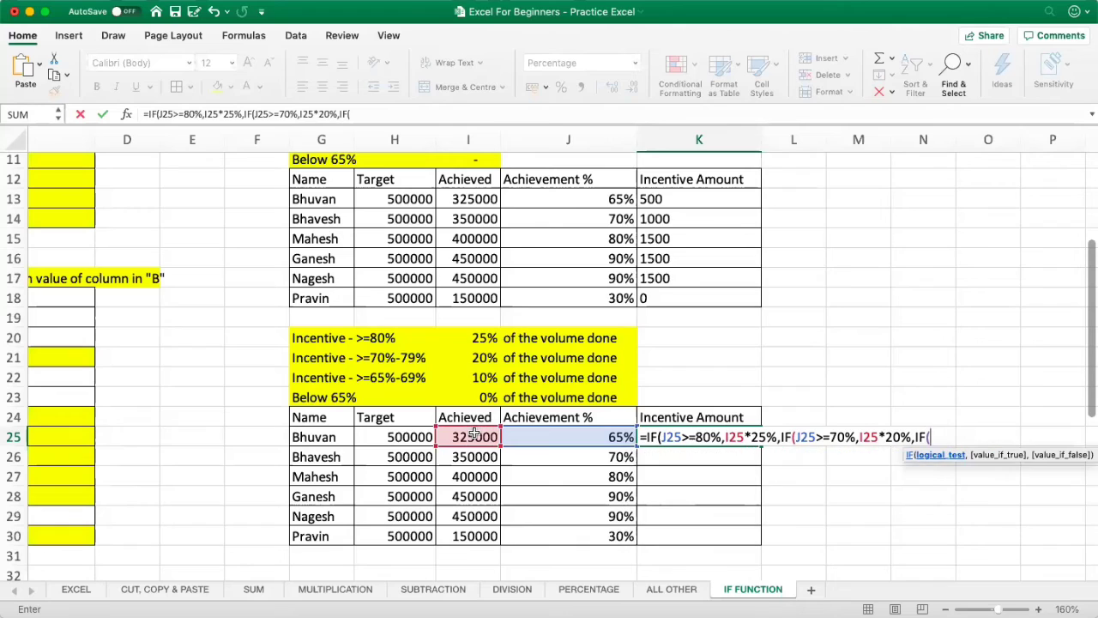
{"action": "left_click", "coordinate": [546, 429]}
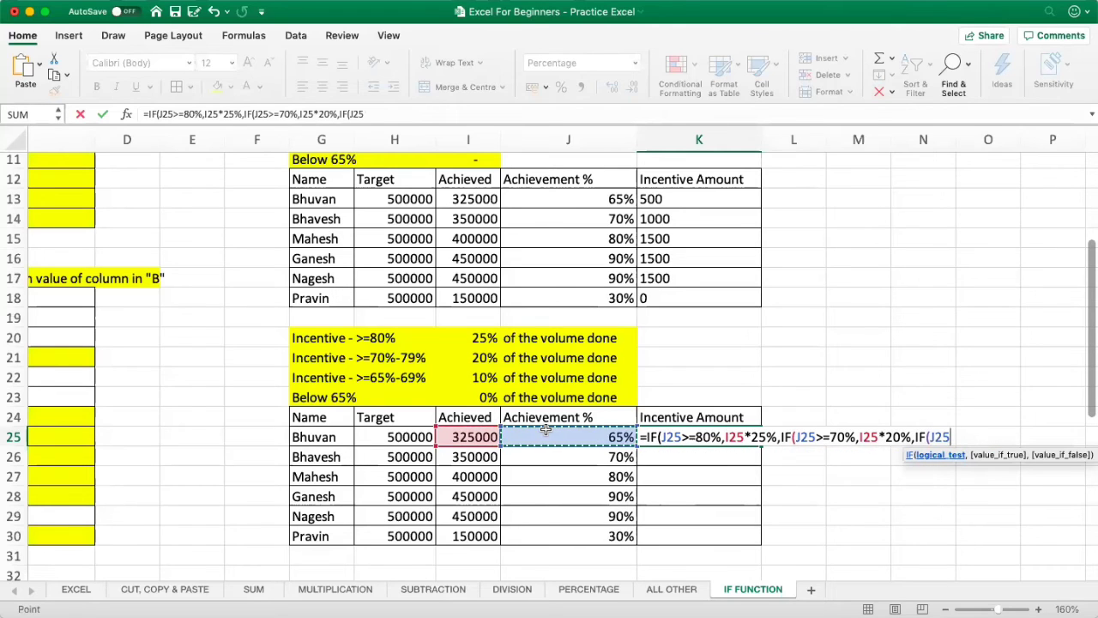
{"action": "type", "text": ">="}
{"action": "type", "text": "6"}
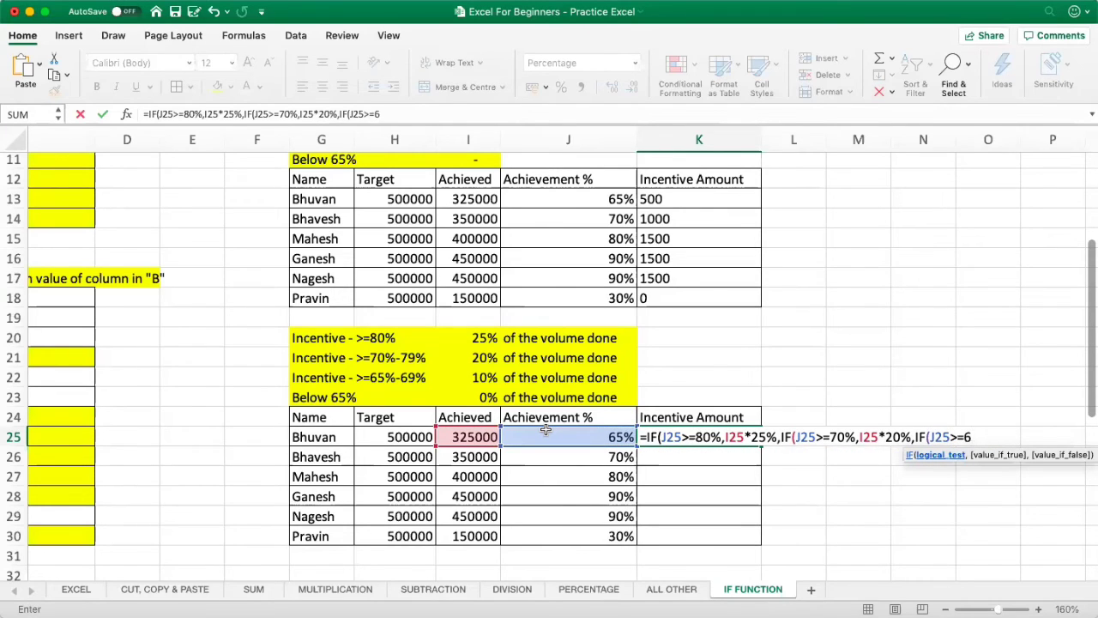
{"action": "type", "text": "5%,"}
{"action": "key", "text": "Left"}
{"action": "key", "text": "Left"}
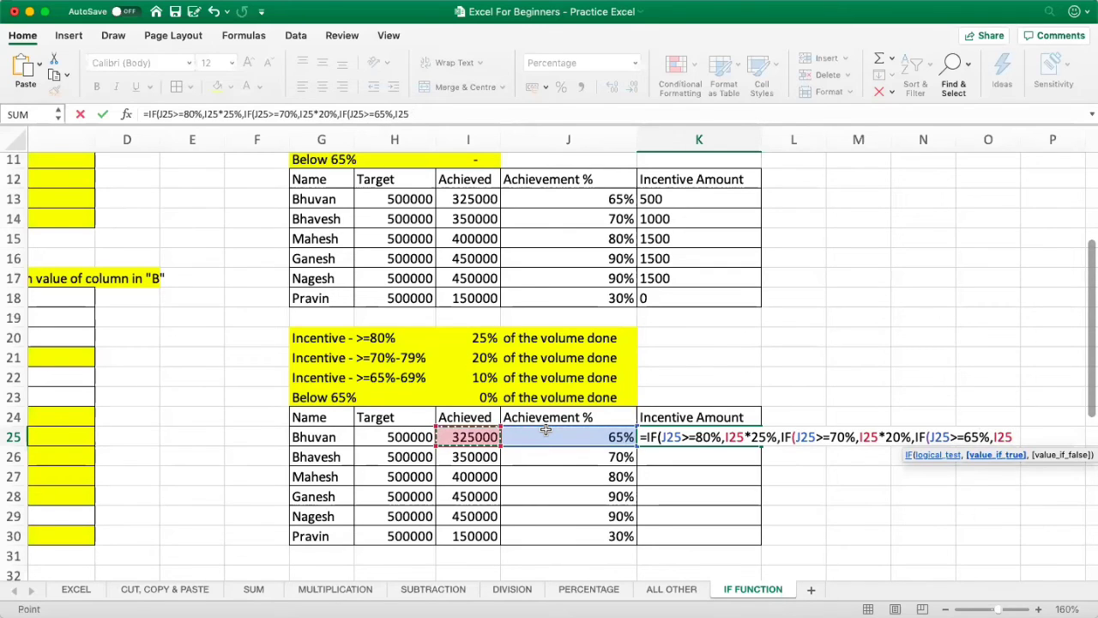
{"action": "type", "text": "*10"}
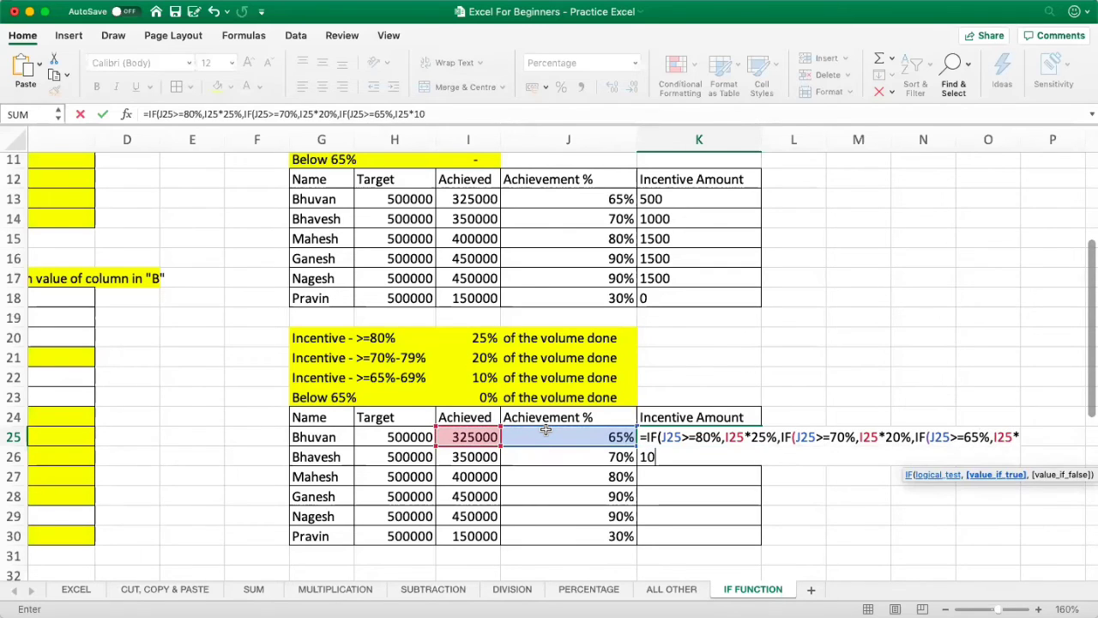
{"action": "type", "text": "%,"}
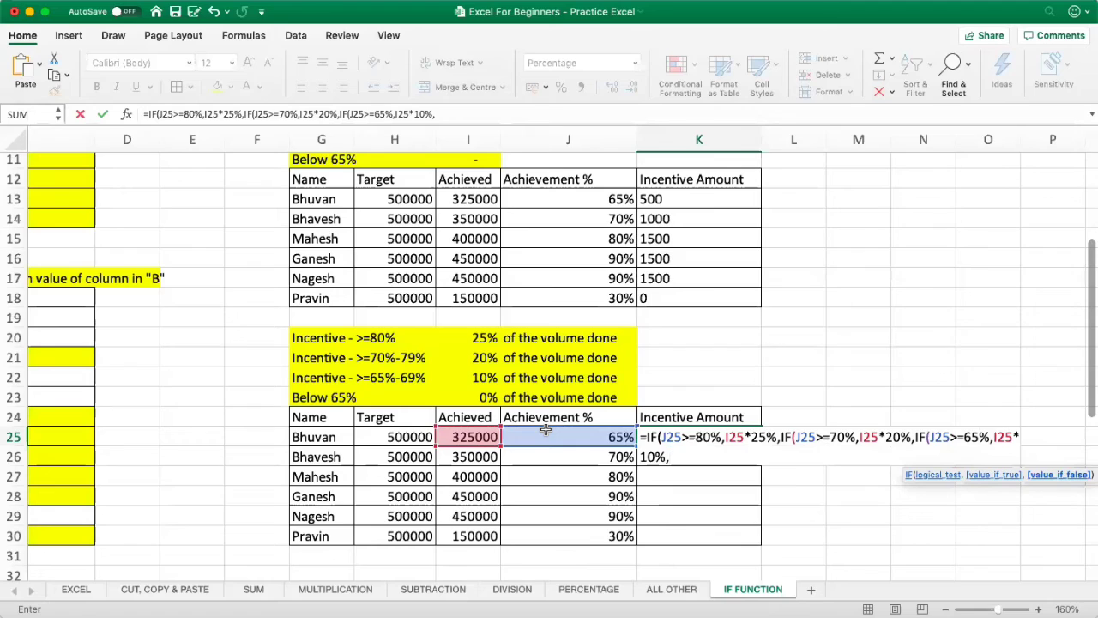
Complete the K25 formula with 0 as the final fallback value and apply the comma number style to the cell.
{"action": "type", "text": "0)))"}
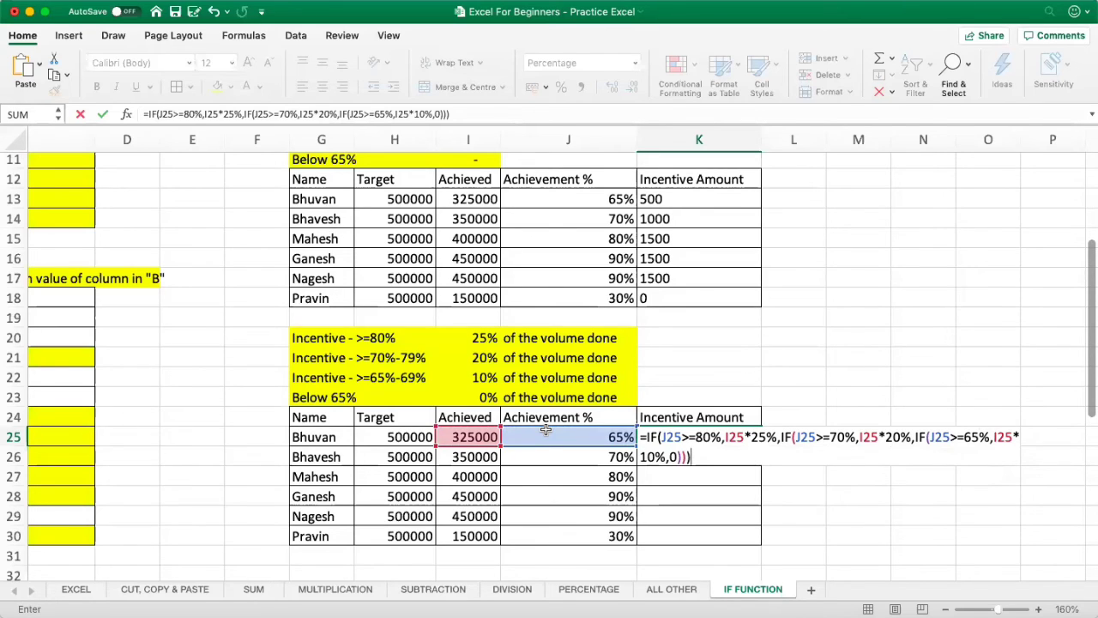
{"action": "key", "text": "Return"}
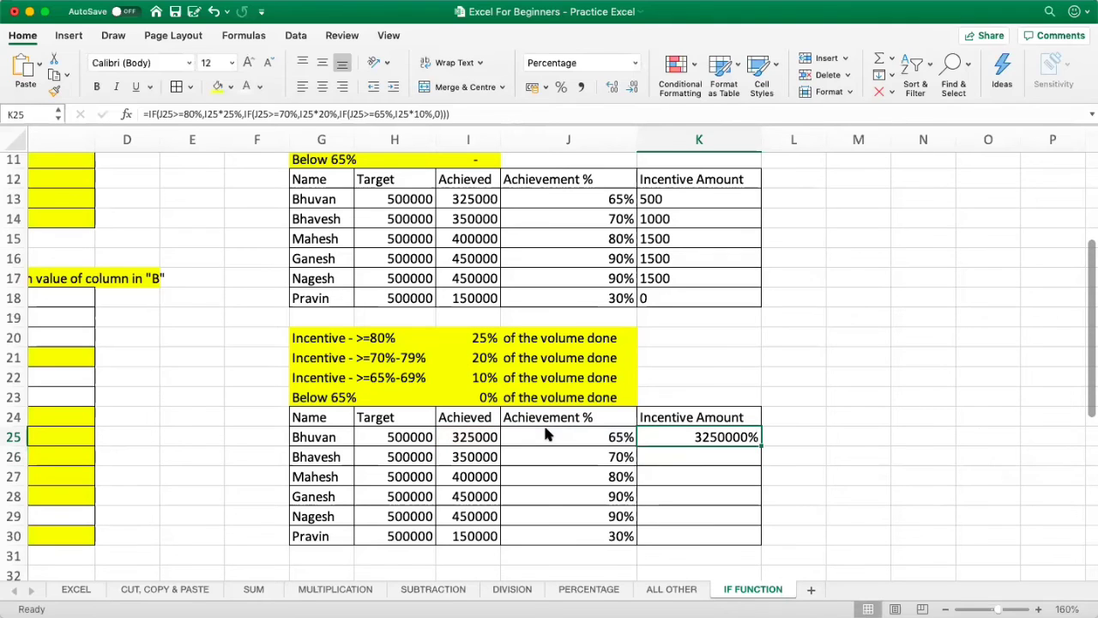
{"action": "left_click", "coordinate": [579, 88]}
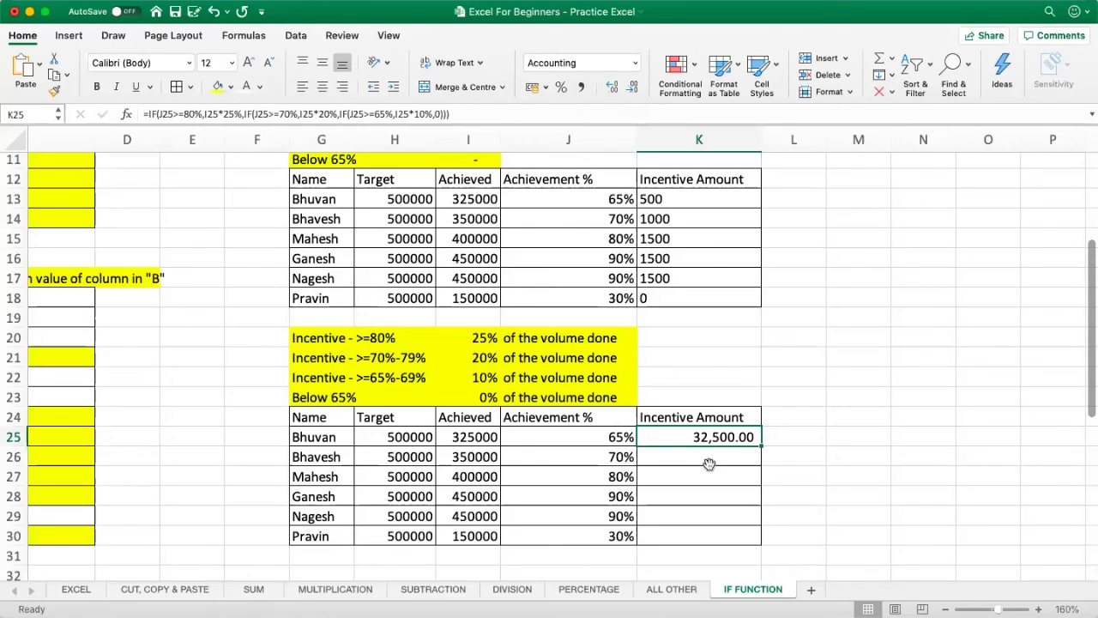
Compare the achievement percentage in J25 with the >=65%-69% slab and its rate in row 22.
{"action": "key", "text": "Left"}
{"action": "key", "text": "Right"}
{"action": "key", "text": "Left"}
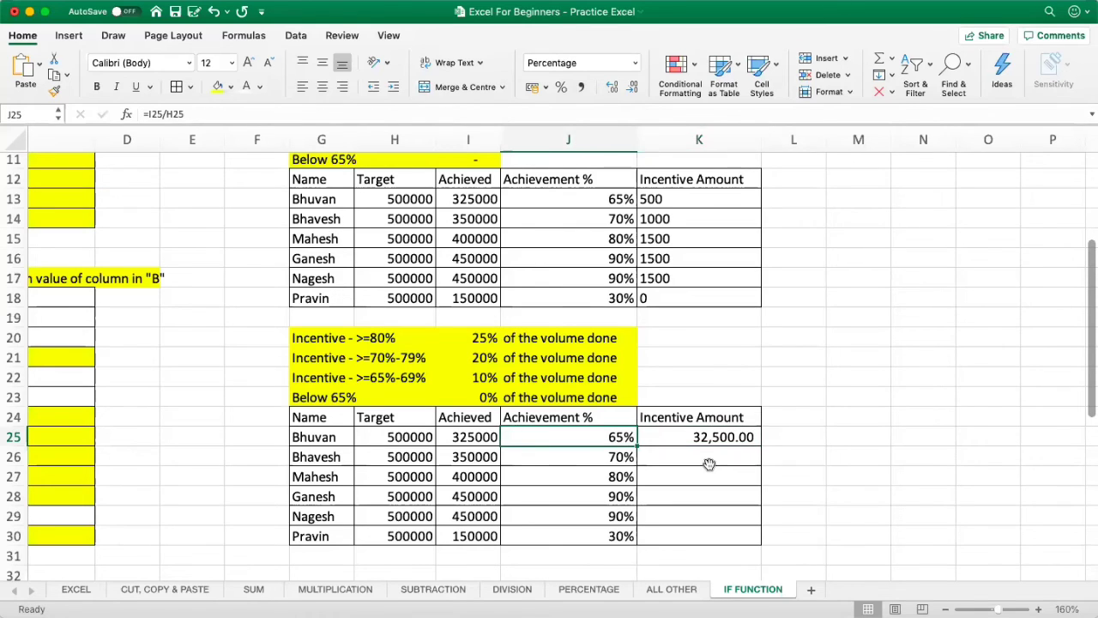
{"action": "key", "text": "Right"}
{"action": "key", "text": "Left"}
{"action": "key", "text": "Left"}
{"action": "key", "text": "Left"}
{"action": "key", "text": "Up"}
{"action": "key", "text": "Up"}
{"action": "key", "text": "Up"}
{"action": "key", "text": "Left"}
{"action": "key", "text": "Right"}
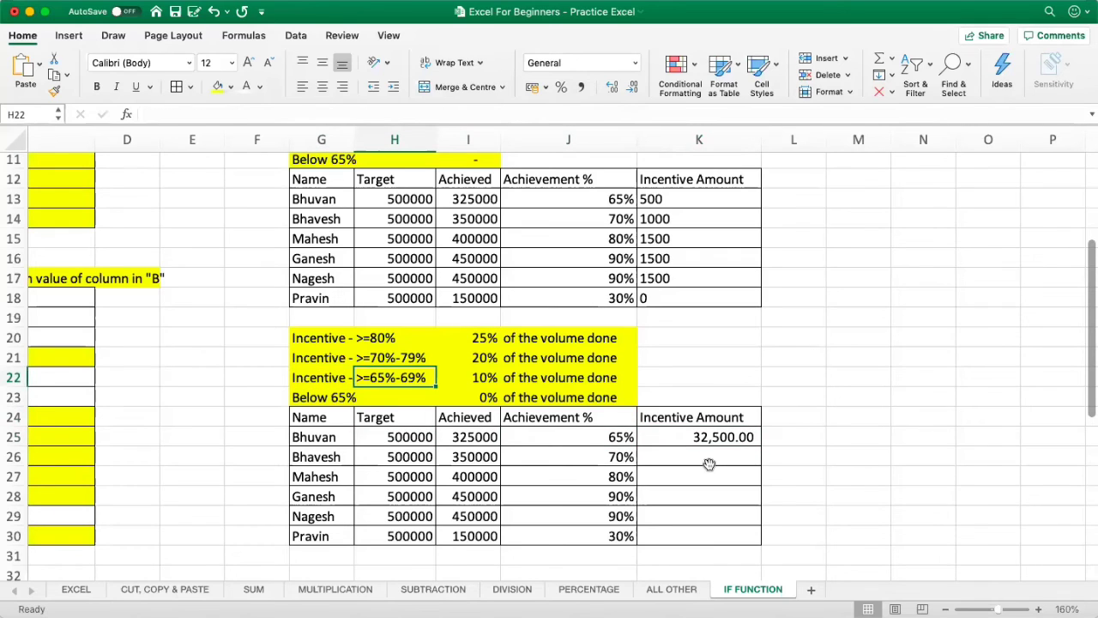
{"action": "key", "text": "Right"}
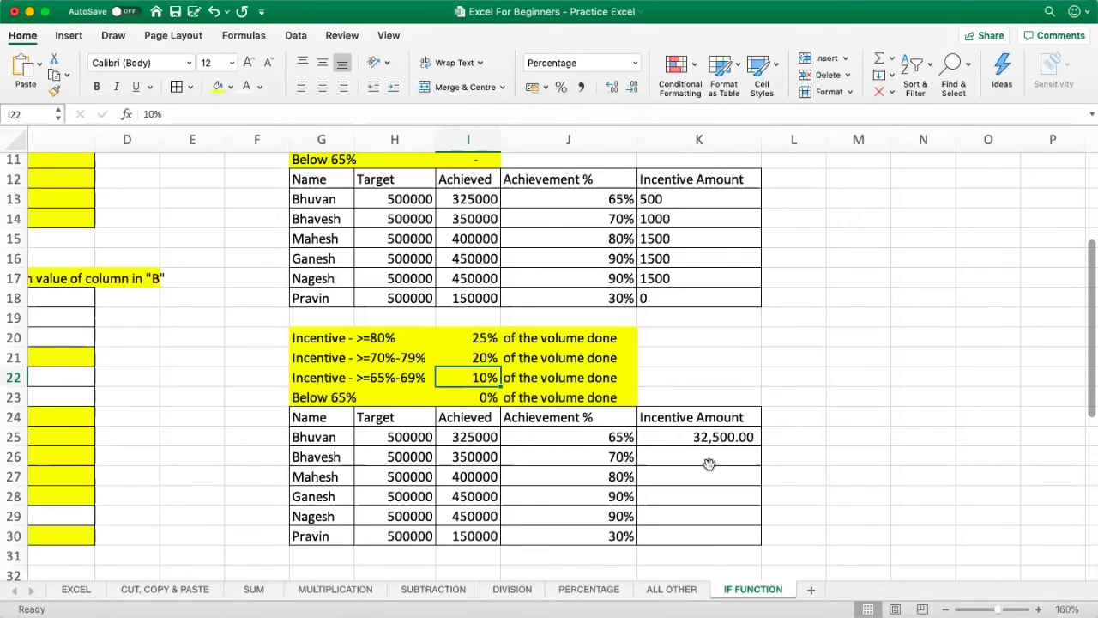
Enter the check formula =I25*10% in M25 to verify the first salesman's incentive.
{"action": "key", "text": "Down"}
{"action": "key", "text": "Down"}
{"action": "key", "text": "Down"}
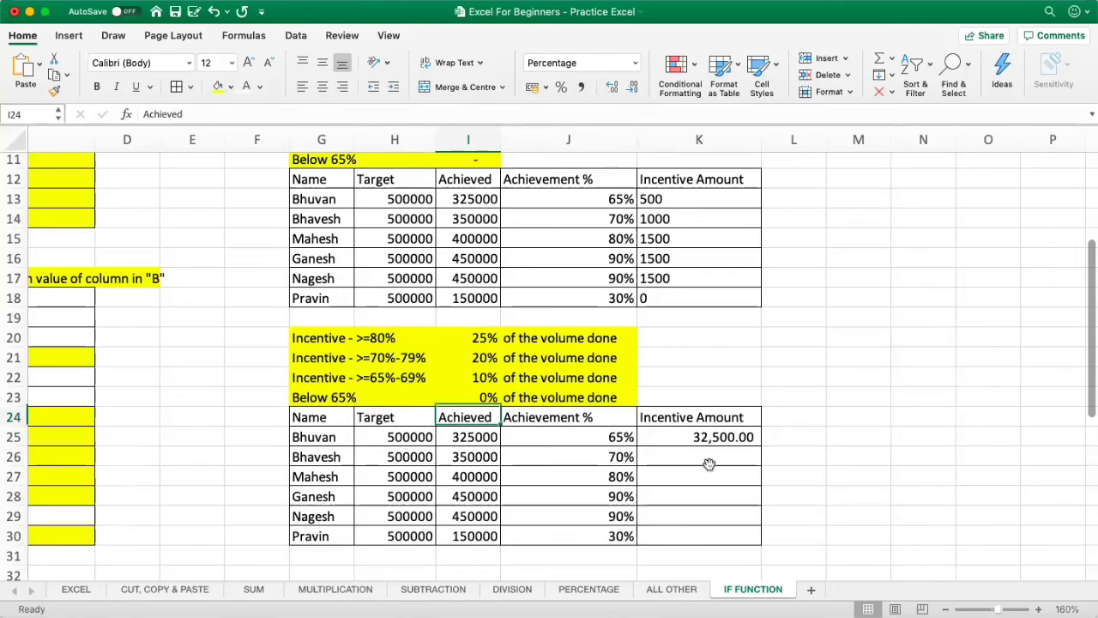
{"action": "key", "text": "Right"}
{"action": "key", "text": "Right"}
{"action": "key", "text": "Right"}
{"action": "key", "text": "Right"}
{"action": "type", "text": "="}
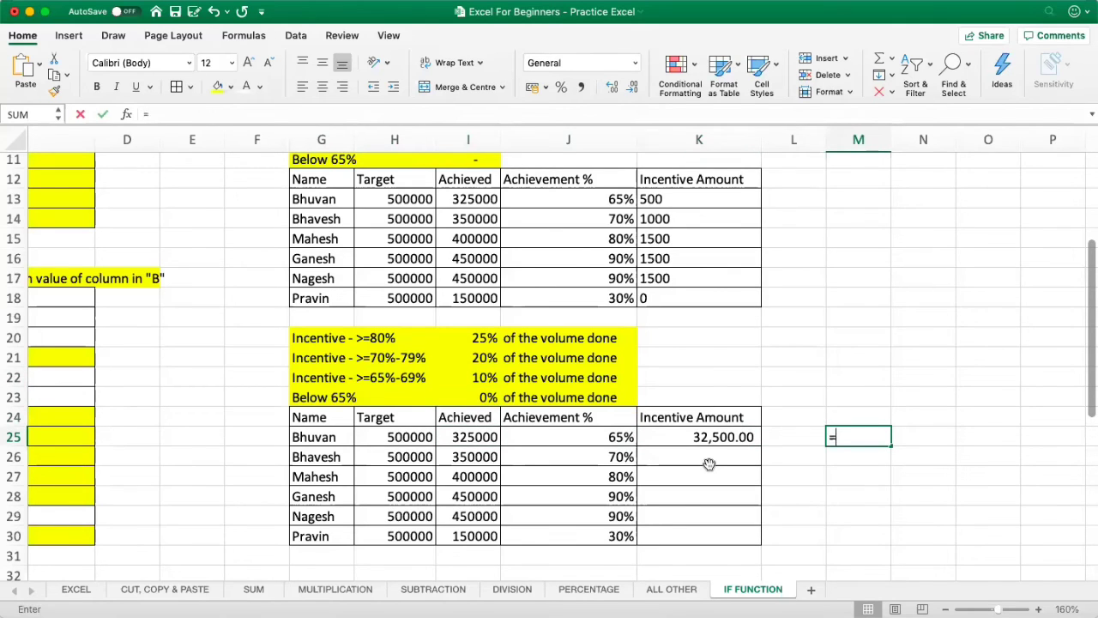
{"action": "key", "text": "Left"}
{"action": "key", "text": "Left"}
{"action": "key", "text": "Left"}
{"action": "key", "text": "Left"}
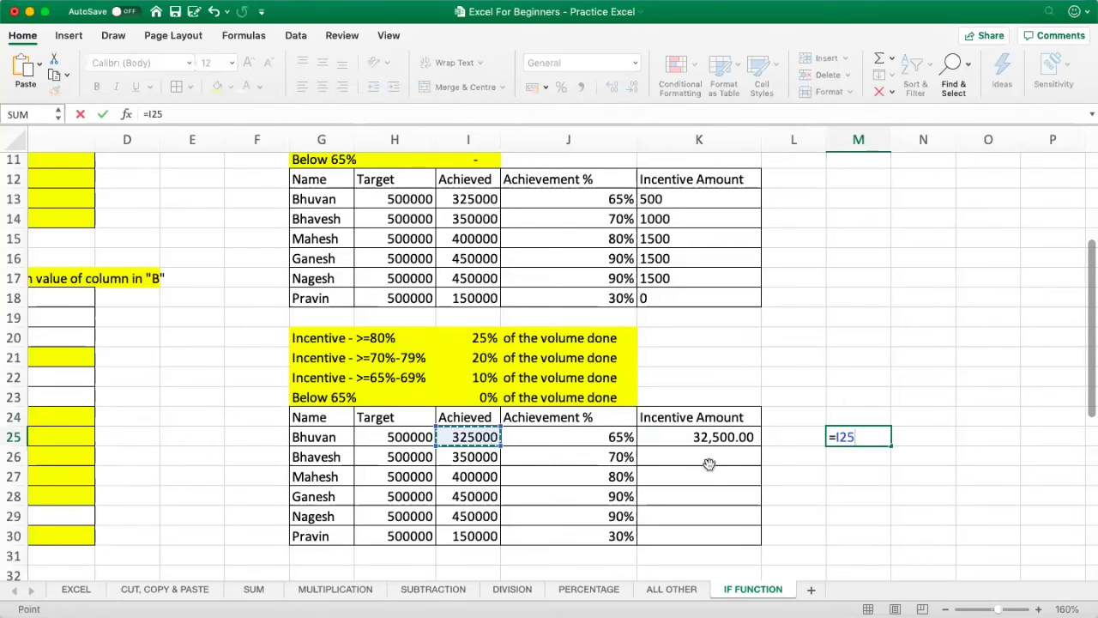
{"action": "type", "text": "*10"}
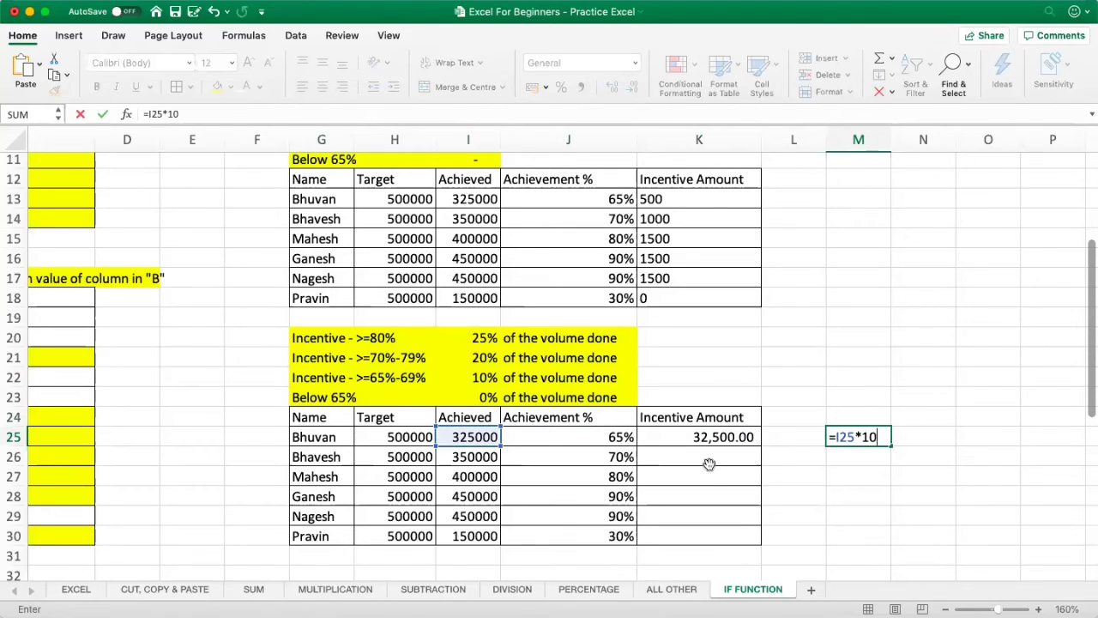
{"action": "type", "text": "%"}
{"action": "key", "text": "Return"}
{"action": "key", "text": "Up"}
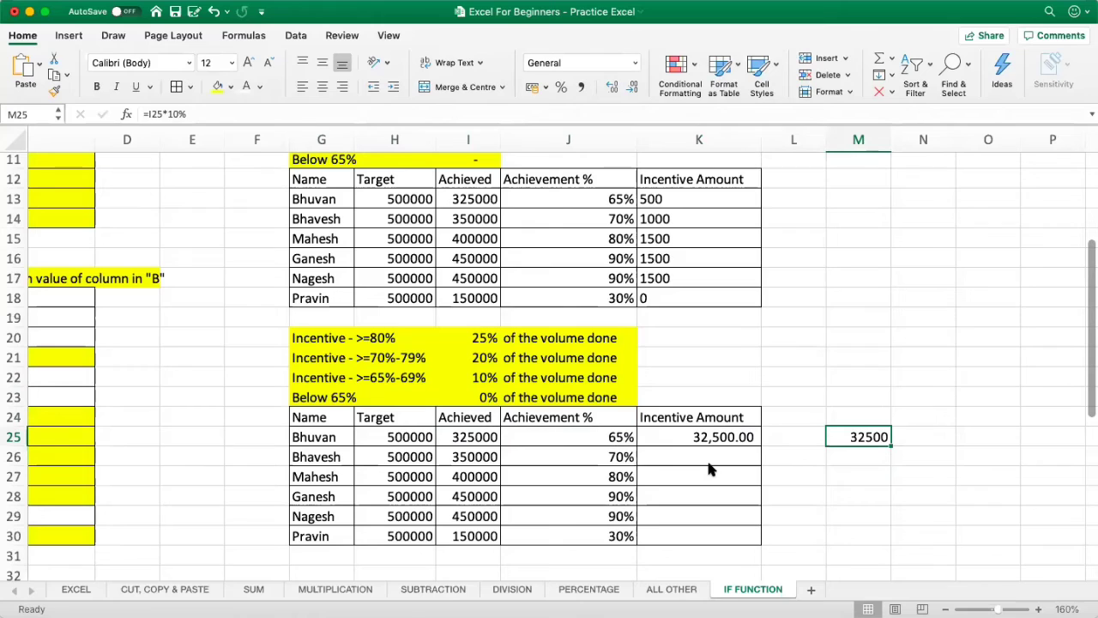
Copy the incentive formula from K25 into K26.
{"action": "key", "text": "Left"}
{"action": "key", "text": "Left"}
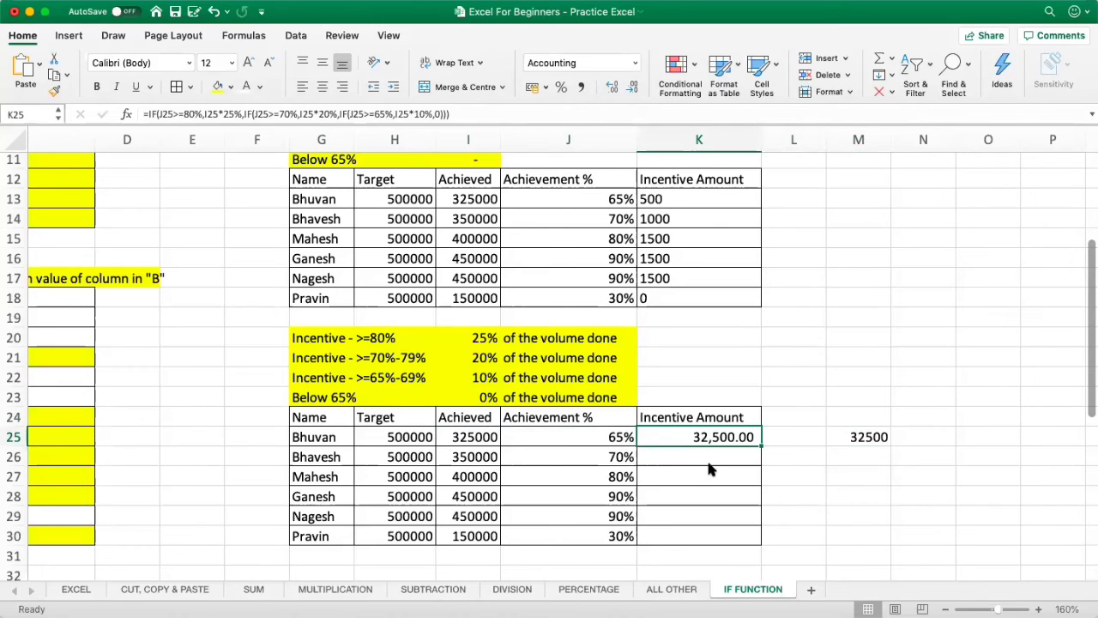
{"action": "key", "text": "super+c"}
{"action": "left_click", "coordinate": [709, 469]}
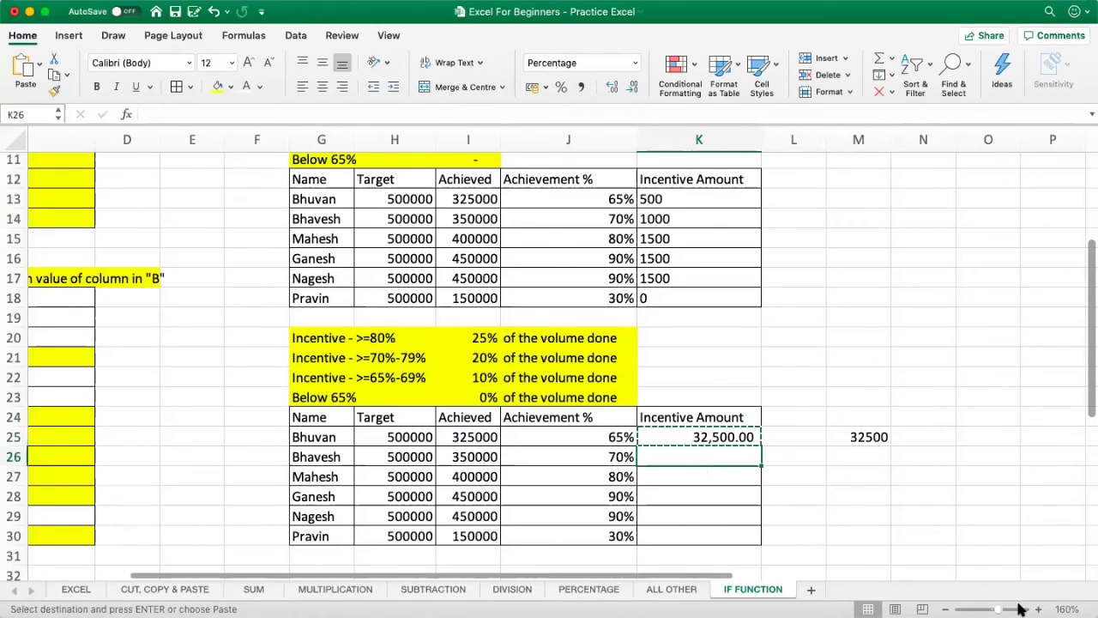
{"action": "key", "text": "super+v"}
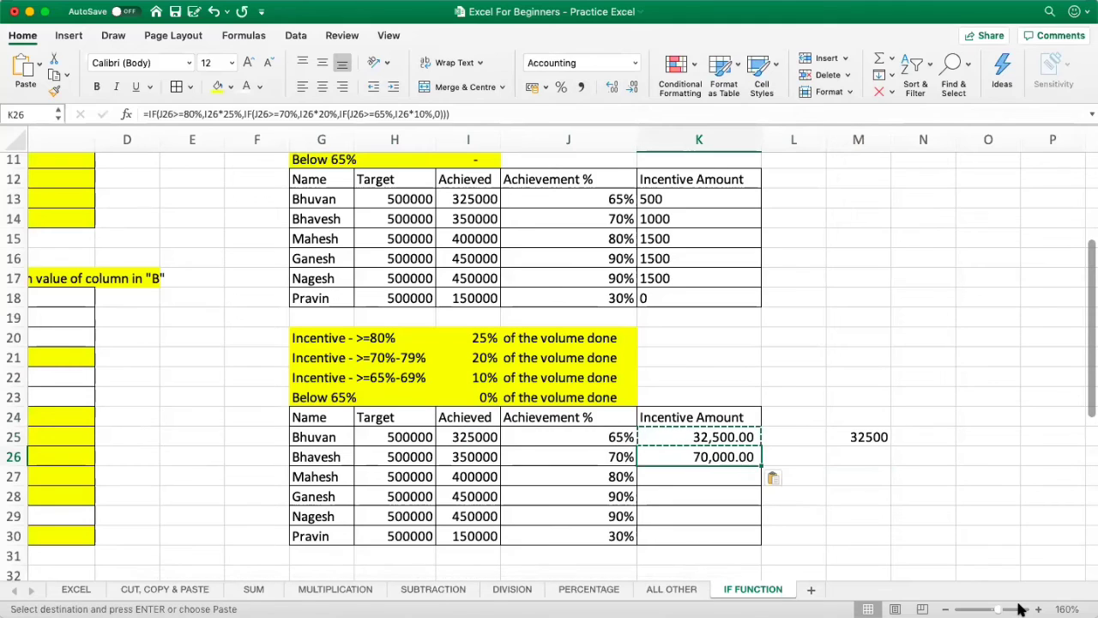
Compare row 26's achieved volume and percentage with the >=70%-79% slab in row 21.
{"action": "key", "text": "Left"}
{"action": "key", "text": "Left"}
{"action": "key", "text": "Right"}
{"action": "key", "text": "Right"}
{"action": "key", "text": "Left"}
{"action": "key", "text": "Down"}
{"action": "key", "text": "Left"}
{"action": "key", "text": "Up"}
{"action": "key", "text": "Up"}
{"action": "key", "text": "Up"}
{"action": "key", "text": "Up"}
{"action": "key", "text": "Up"}
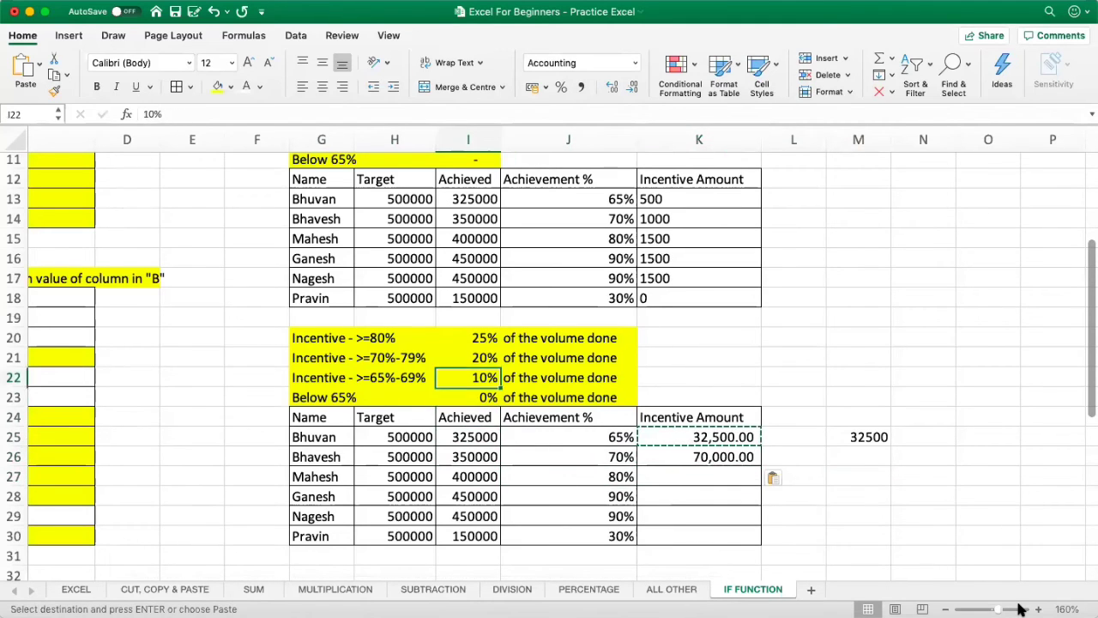
{"action": "key", "text": "Up"}
{"action": "key", "text": "Left"}
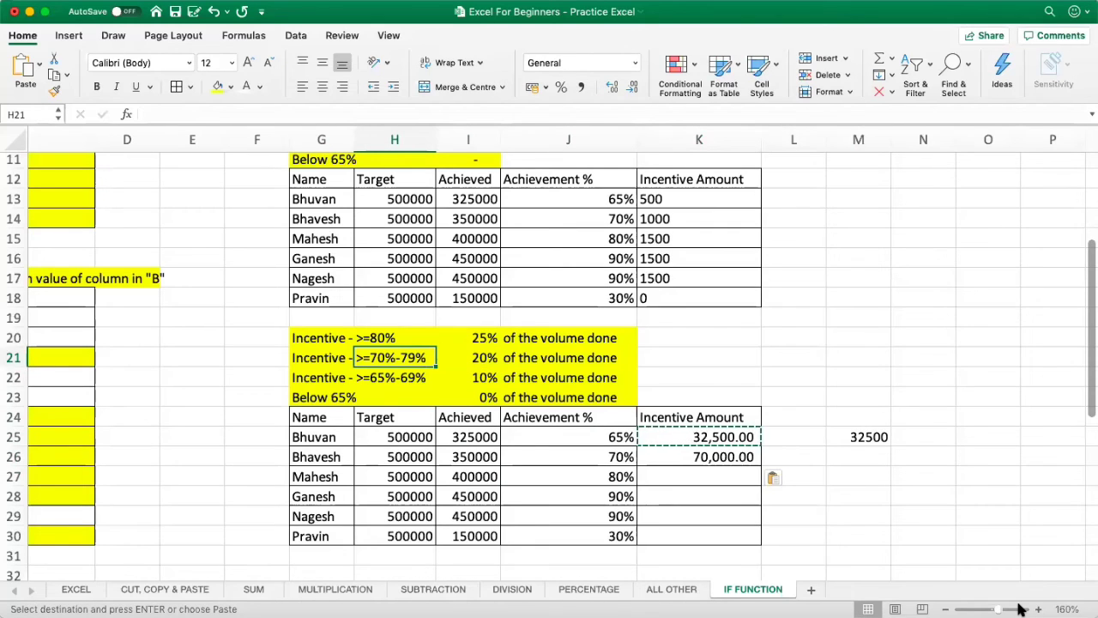
Paste the copied incentive formula into each of the cells K27 to K30.
{"action": "key", "text": "Down"}
{"action": "key", "text": "Down"}
{"action": "key", "text": "Down"}
{"action": "key", "text": "Down"}
{"action": "key", "text": "Down"}
{"action": "key", "text": "Down"}
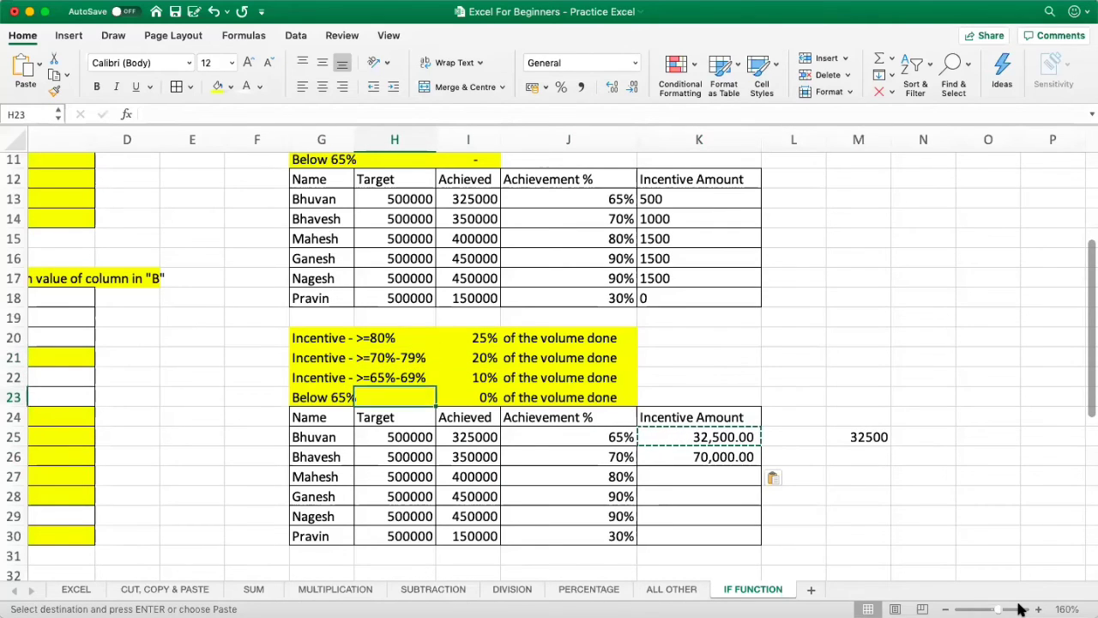
{"action": "key", "text": "Right"}
{"action": "key", "text": "Right"}
{"action": "key", "text": "Right"}
{"action": "key", "text": "ctrl+v"}
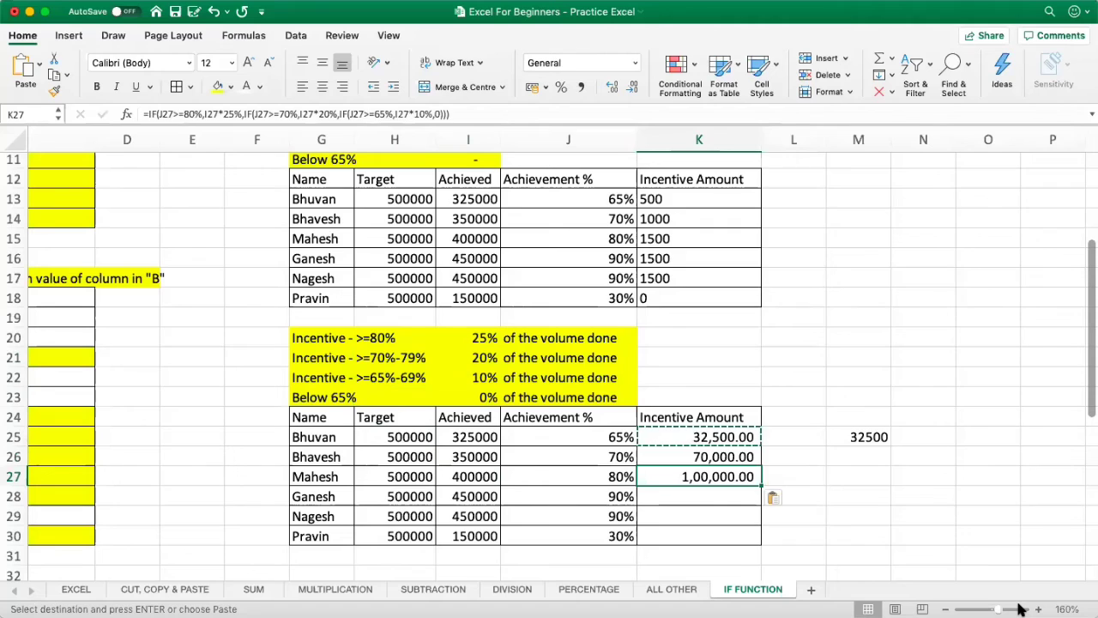
{"action": "key", "text": "Down"}
{"action": "key", "text": "ctrl+v"}
{"action": "key", "text": "Down"}
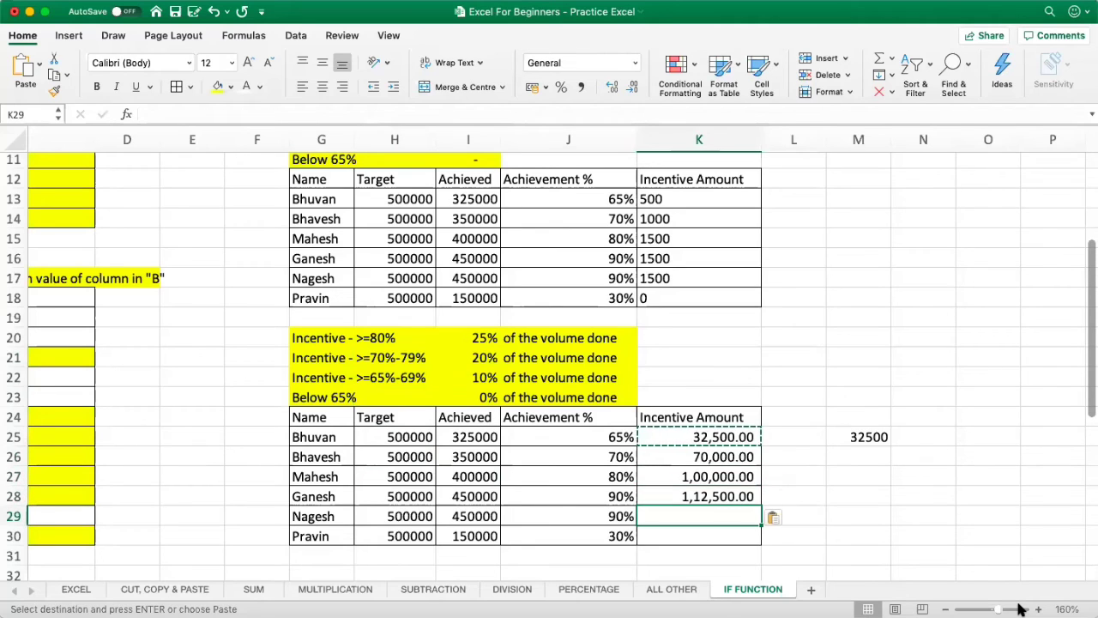
{"action": "key", "text": "ctrl+v"}
{"action": "key", "text": "Down"}
{"action": "key", "text": "ctrl+v"}
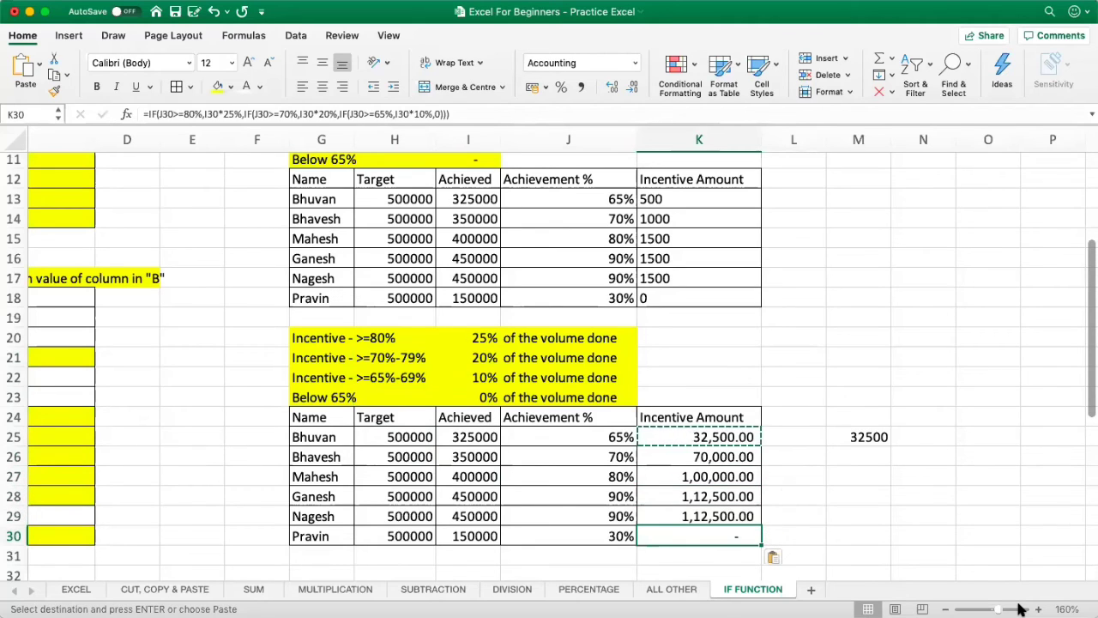
Check the incentive in K30 against that row's achievement, and review the amounts above it up to row 26.
{"action": "key", "text": "Left"}
{"action": "key", "text": "Left"}
{"action": "key", "text": "Right"}
{"action": "key", "text": "Right"}
{"action": "key", "text": "Up"}
{"action": "key", "text": "Up"}
{"action": "key", "text": "Up"}
{"action": "key", "text": "Up"}
{"action": "key", "text": "Right"}
{"action": "key", "text": "Right"}
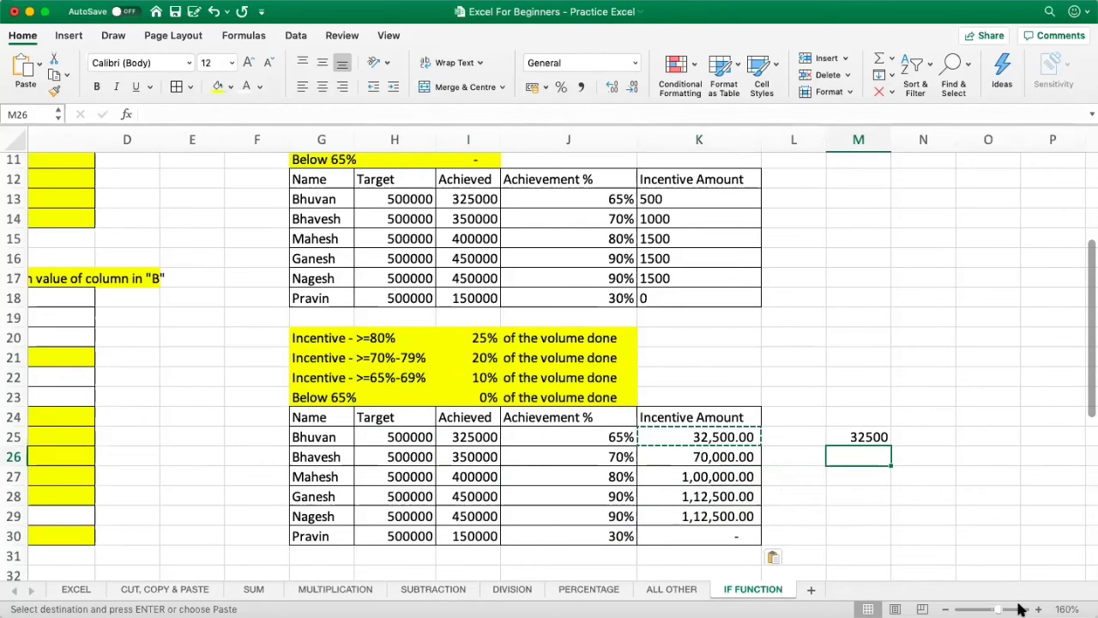
Review the incentive amounts in K26 to K29 of the third table.
{"action": "key", "text": "Escape"}
{"action": "key", "text": "Left"}
{"action": "key", "text": "Left"}
{"action": "key", "text": "shift+Down"}
{"action": "key", "text": "shift+Down"}
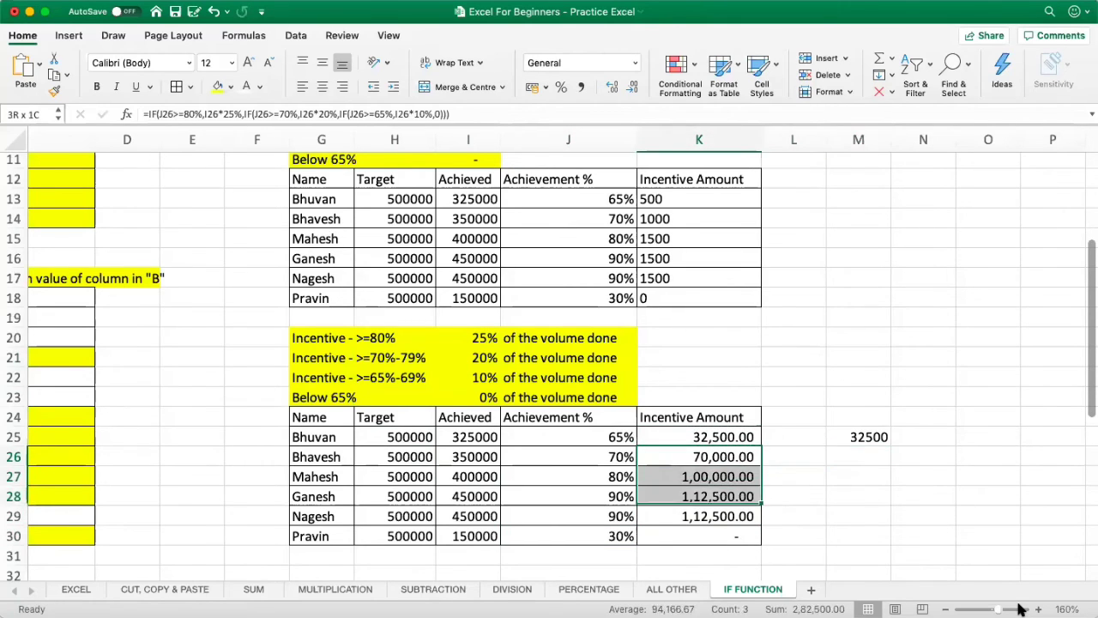
{"action": "key", "text": "shift+Down"}
{"action": "key", "text": "Right"}
{"action": "key", "text": "Right"}
{"action": "type", "text": "="}
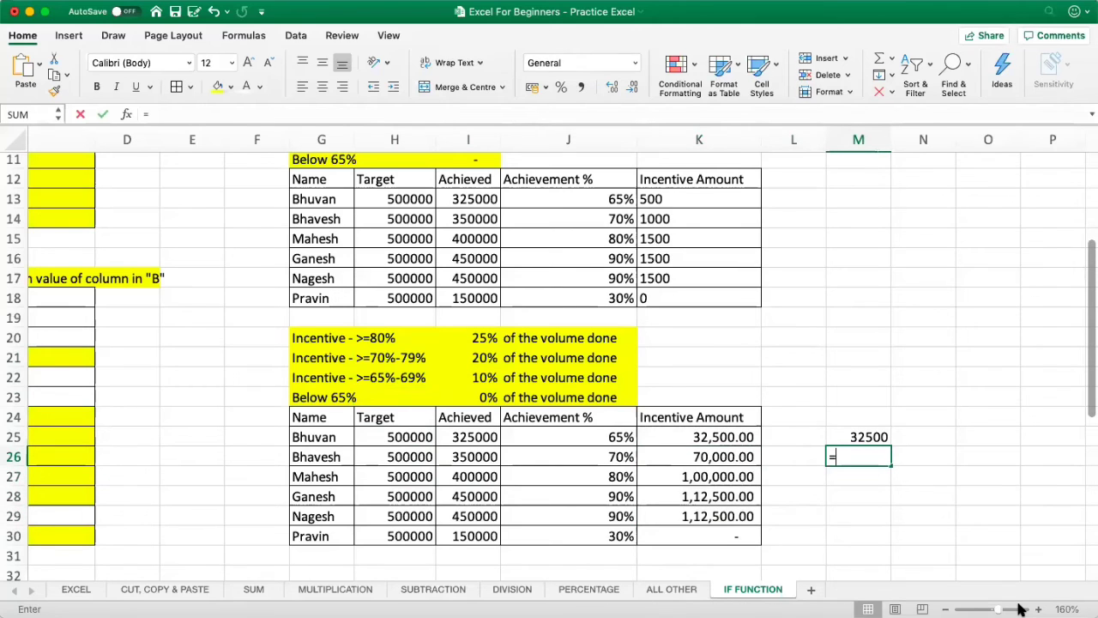
{"action": "key", "text": "Escape"}
Check the achieved volume in I26 against the incentive rate of the >=70%-79% slab in row 21.
{"action": "key", "text": "Left"}
{"action": "key", "text": "Left"}
{"action": "key", "text": "Left"}
{"action": "key", "text": "Left"}
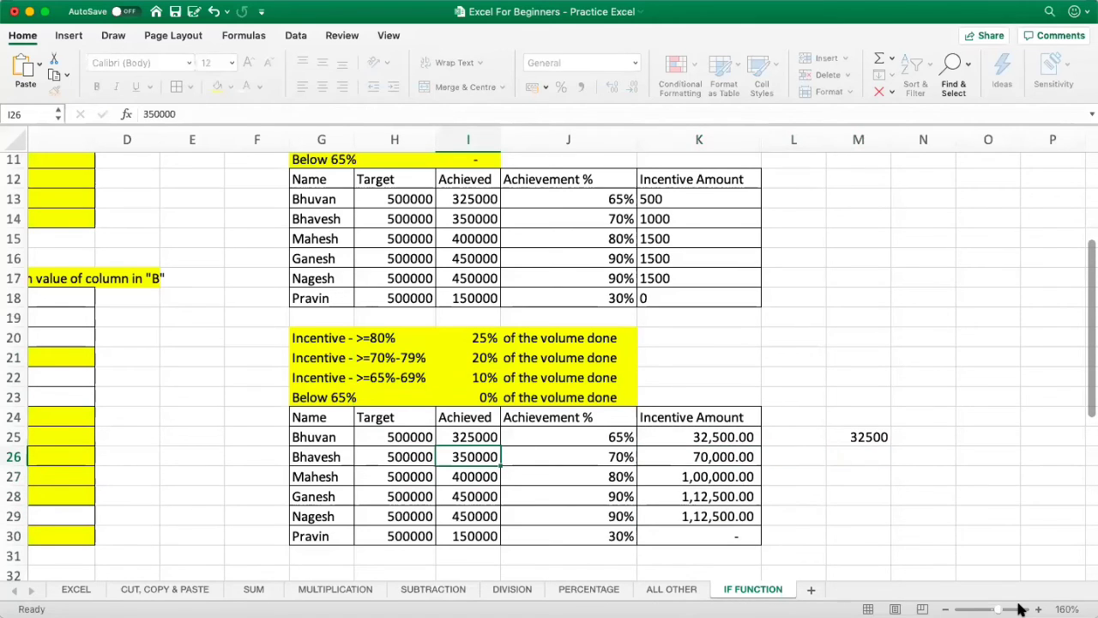
{"action": "key", "text": "Up"}
{"action": "key", "text": "Up"}
{"action": "key", "text": "Up"}
{"action": "key", "text": "Up"}
{"action": "key", "text": "Up"}
{"action": "key", "text": "Down"}
{"action": "key", "text": "Down"}
{"action": "key", "text": "Down"}
{"action": "key", "text": "Down"}
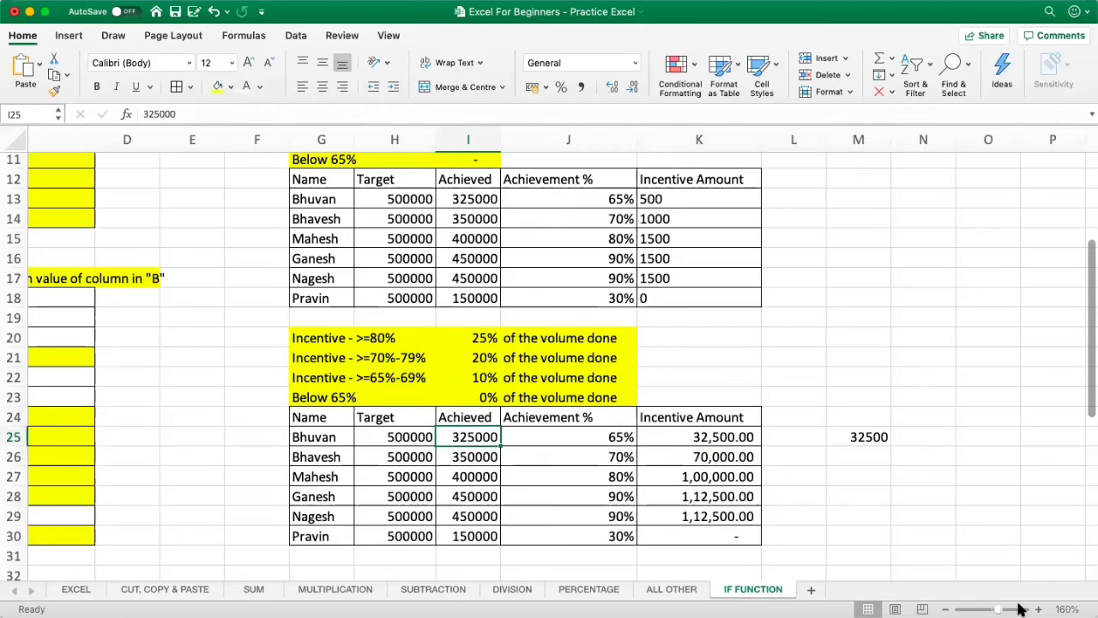
Calculate a check value for row 26's incentive in M26 with the formula =I26*20%.
{"action": "key", "text": "Down"}
{"action": "key", "text": "Right"}
{"action": "key", "text": "Right"}
{"action": "key", "text": "Right"}
{"action": "key", "text": "Right"}
{"action": "type", "text": "="}
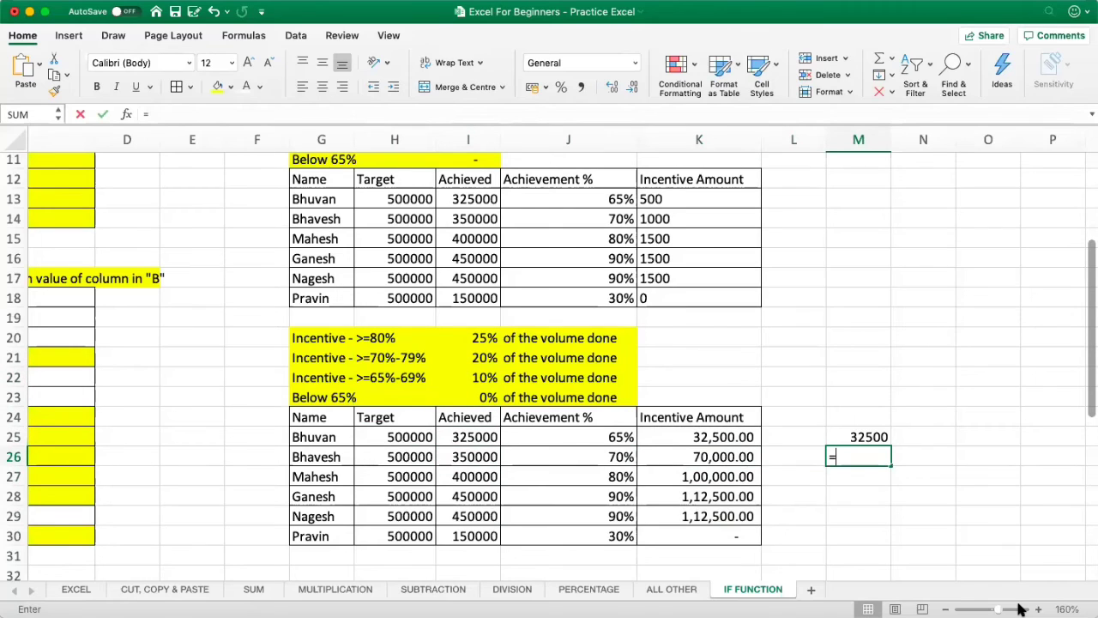
{"action": "key", "text": "Left"}
{"action": "key", "text": "Left"}
{"action": "key", "text": "Left"}
{"action": "key", "text": "Left"}
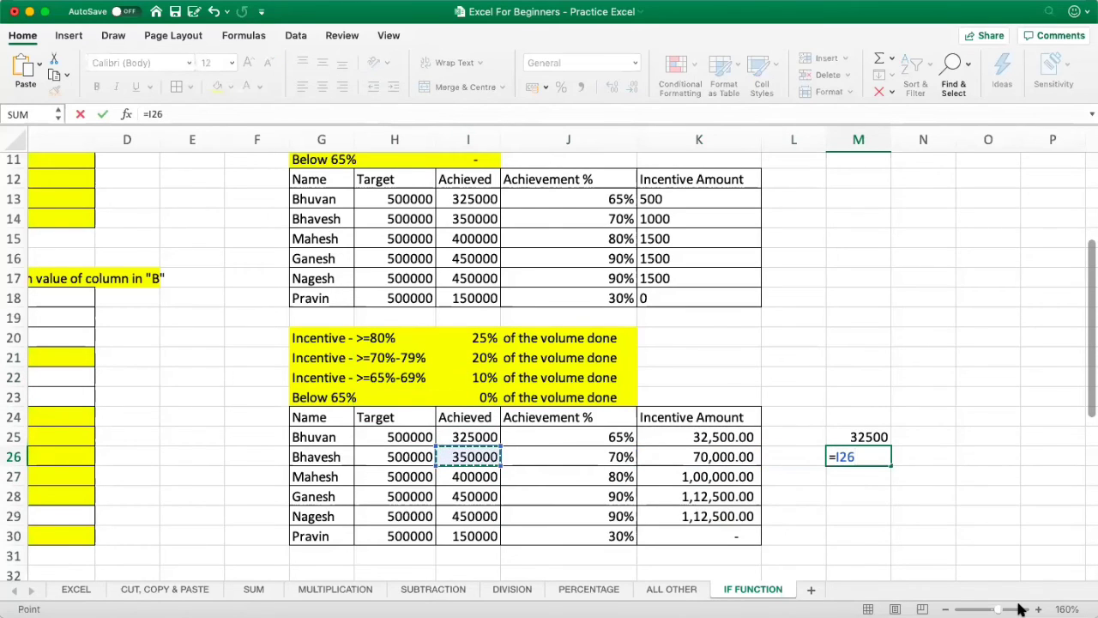
{"action": "type", "text": "*20%"}
{"action": "key", "text": "Return"}
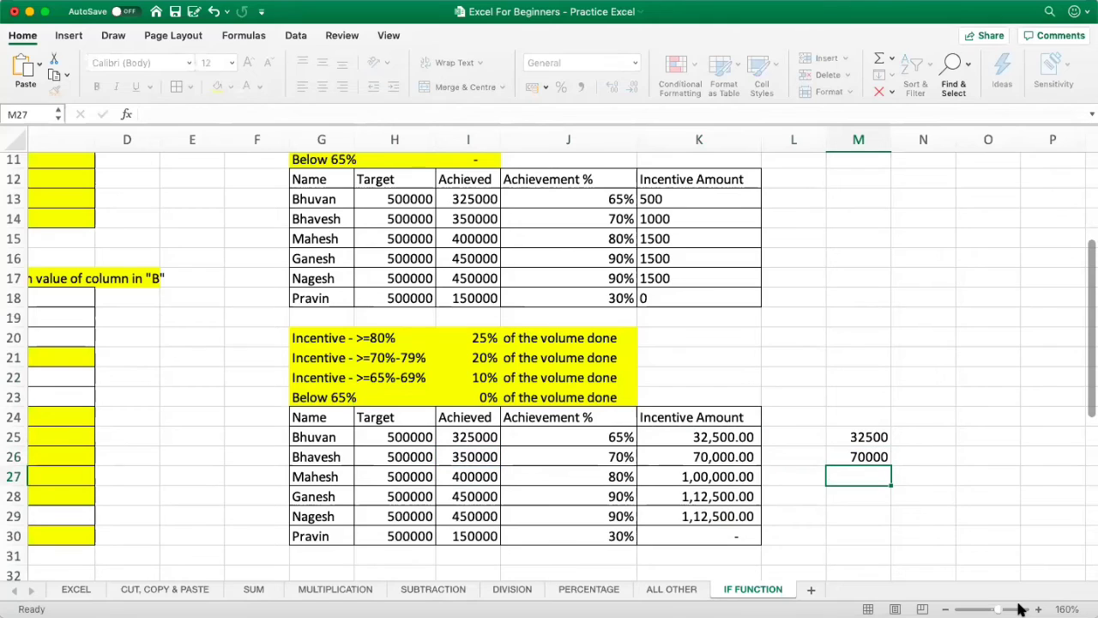
Review the achievement percentages in J27 to J29 and the achieved volume in I27.
{"action": "key", "text": "Up"}
{"action": "key", "text": "Left"}
{"action": "key", "text": "Left"}
{"action": "key", "text": "Down"}
{"action": "key", "text": "Left"}
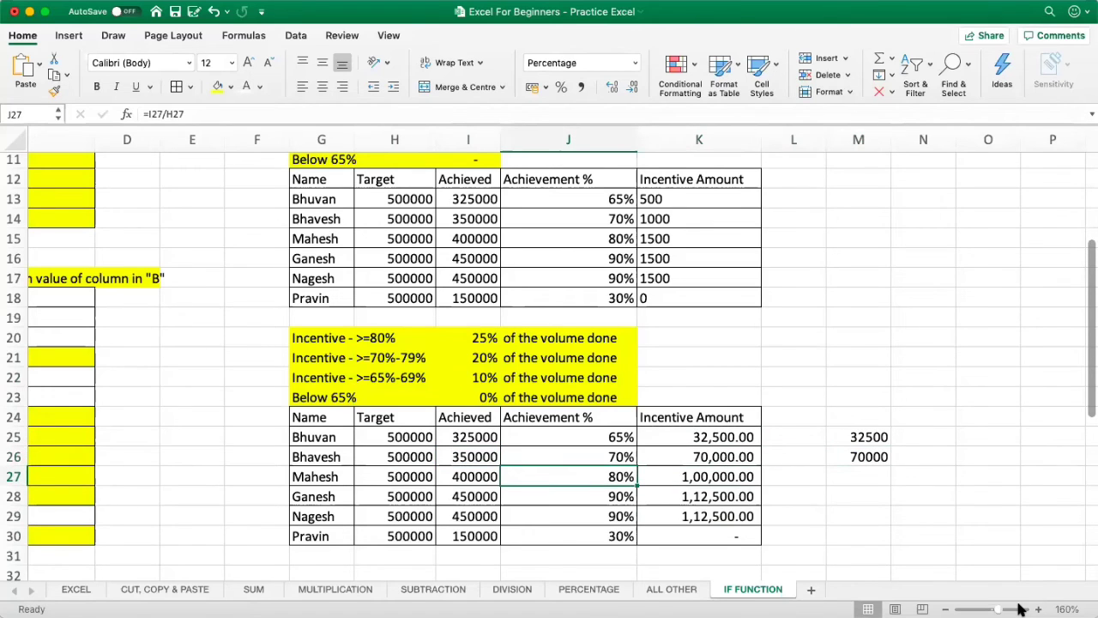
{"action": "key", "text": "shift+Down"}
{"action": "key", "text": "shift+Down"}
{"action": "key", "text": "Left"}
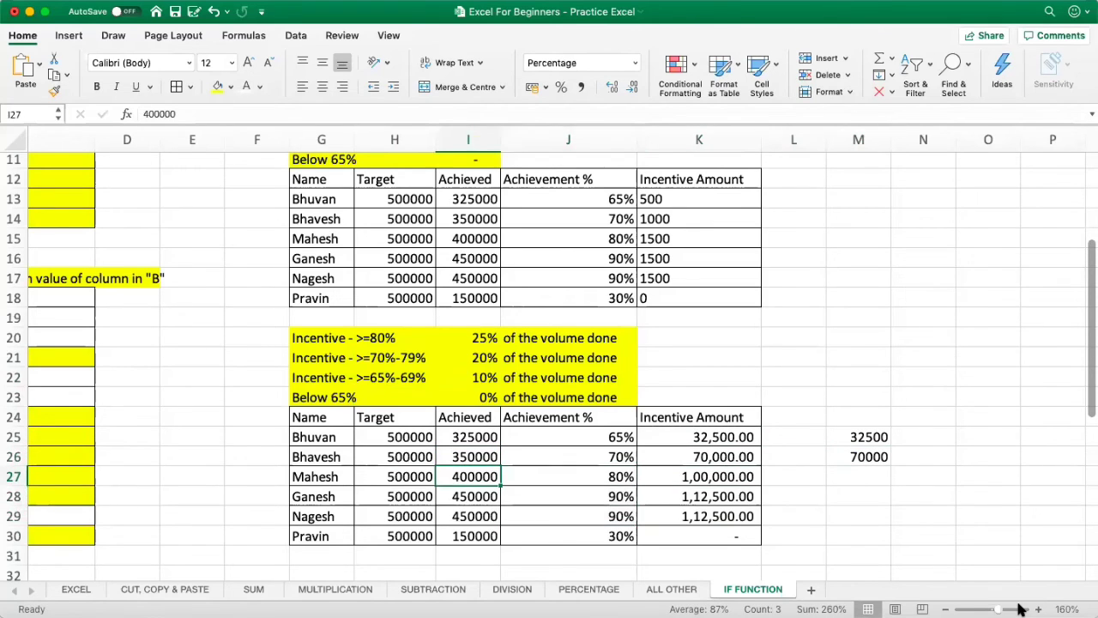
Calculate a check value for row 27's incentive in M27 with the formula =I27*25%.
{"action": "key", "text": "Right"}
{"action": "key", "text": "Right"}
{"action": "key", "text": "Right"}
{"action": "key", "text": "Right"}
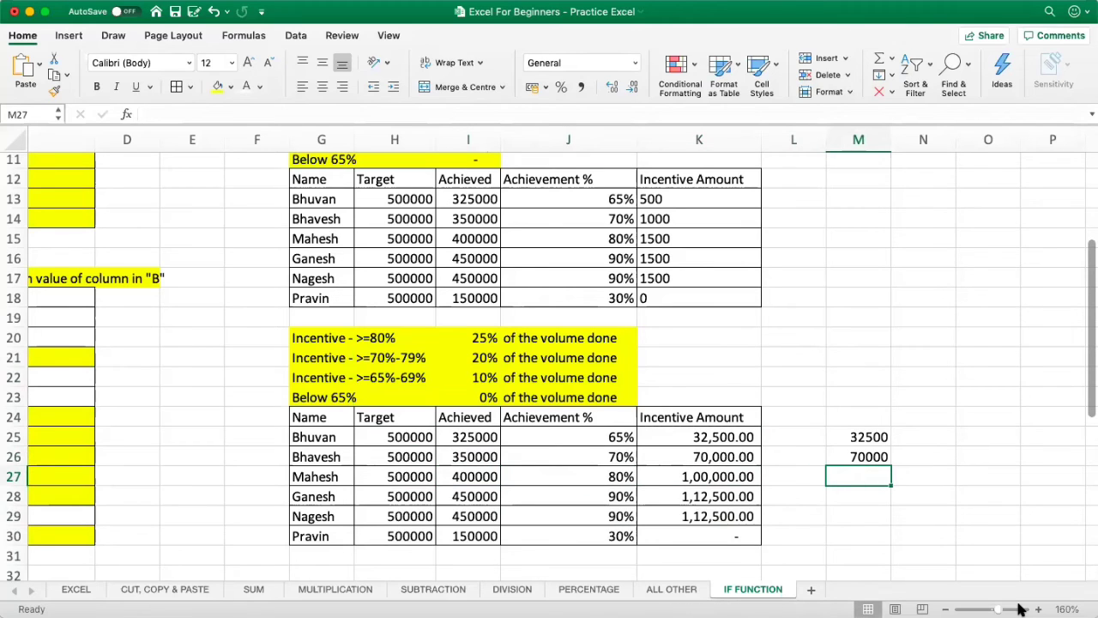
{"action": "type", "text": "="}
{"action": "key", "text": "Left"}
{"action": "key", "text": "Left"}
{"action": "key", "text": "Left"}
{"action": "key", "text": "Left"}
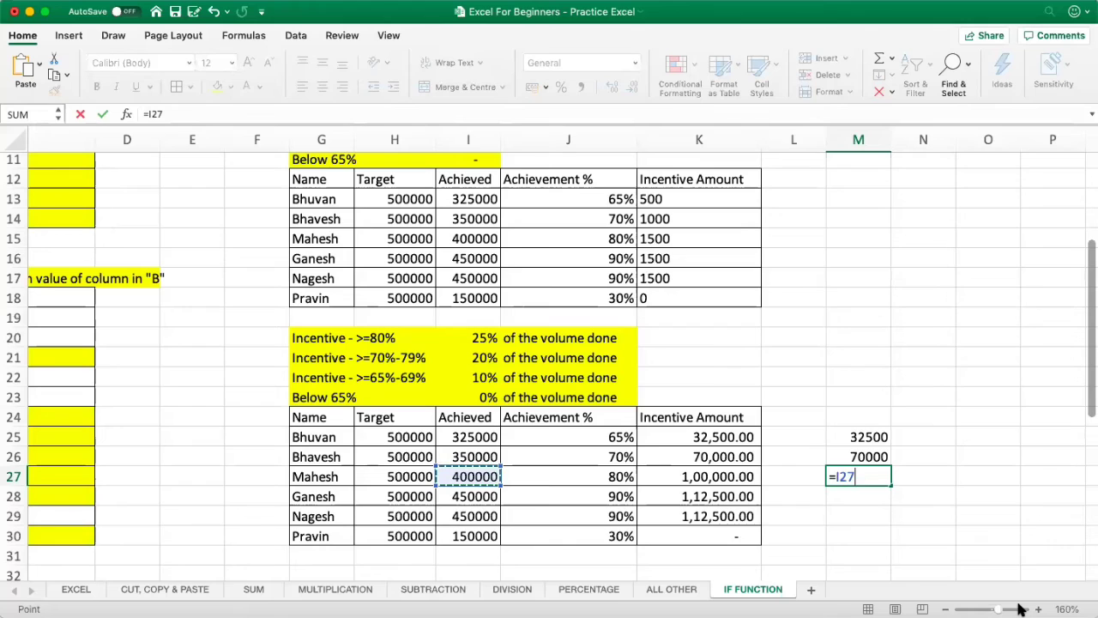
{"action": "type", "text": "*25%"}
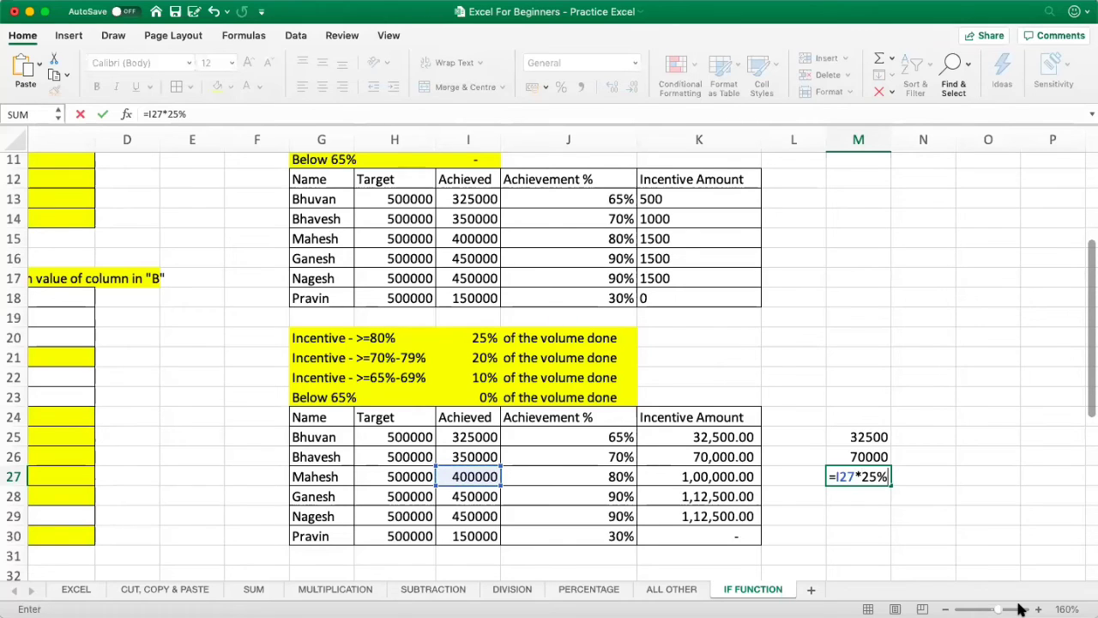
{"action": "key", "text": "Return"}
Copy the check formula from M27 into M28 and M29.
{"action": "key", "text": "Up"}
{"action": "key", "text": "super+c"}
{"action": "key", "text": "Down"}
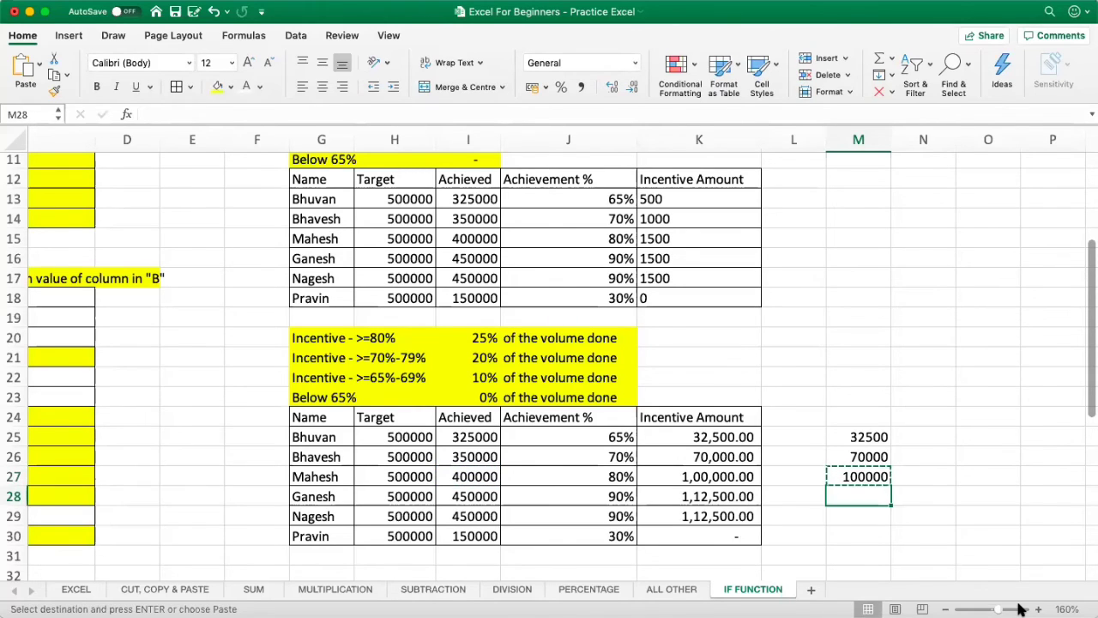
{"action": "key", "text": "super+v"}
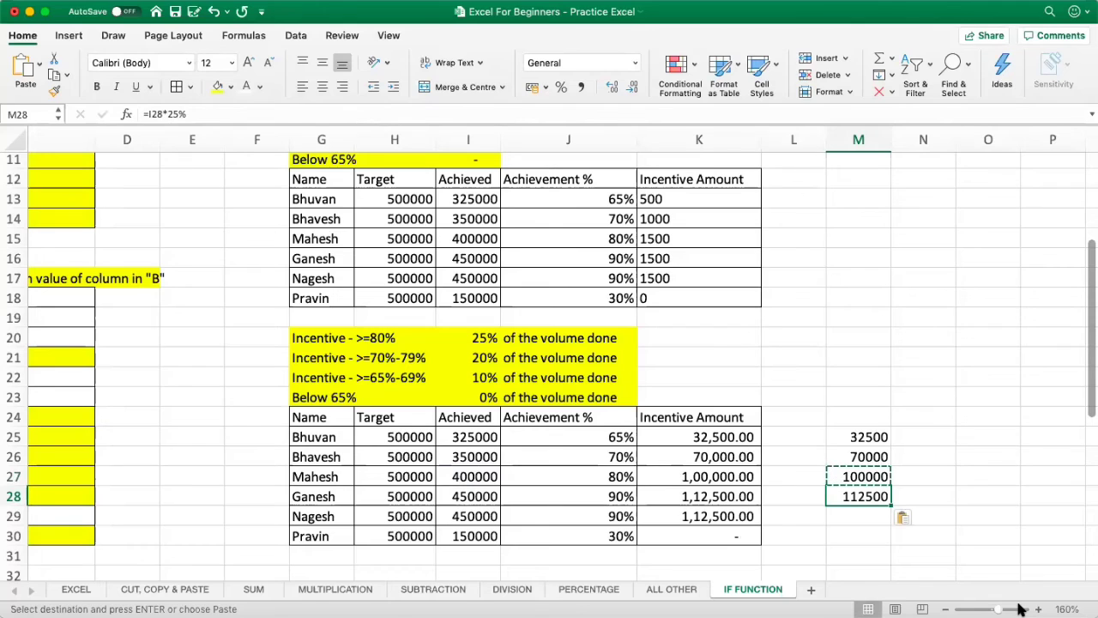
{"action": "key", "text": "Down"}
{"action": "key", "text": "super+v"}
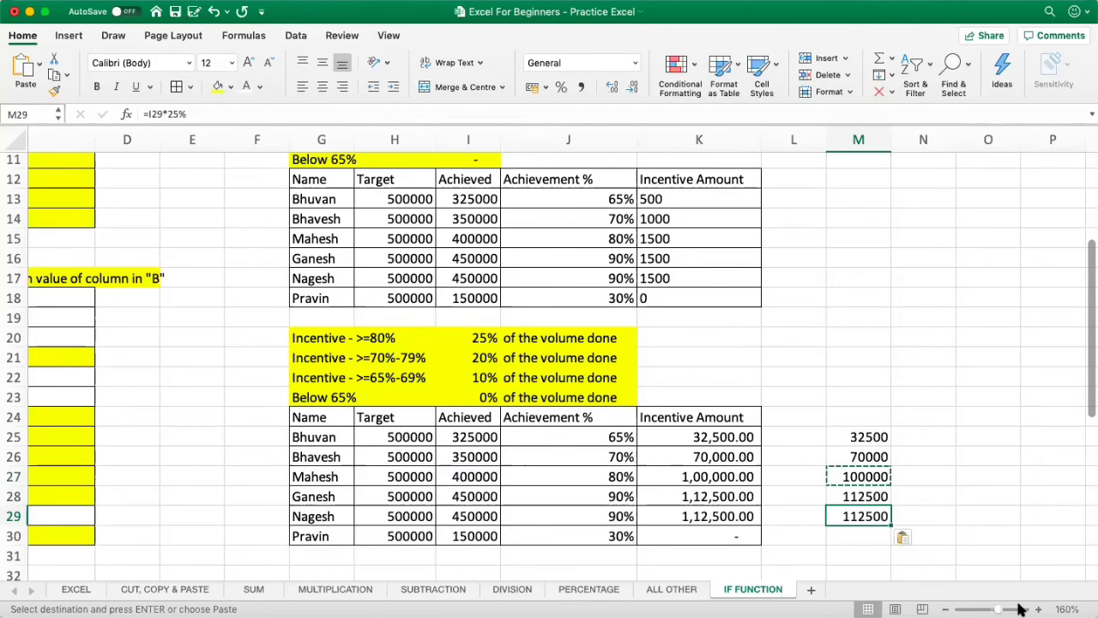
{"action": "key", "text": "Escape"}
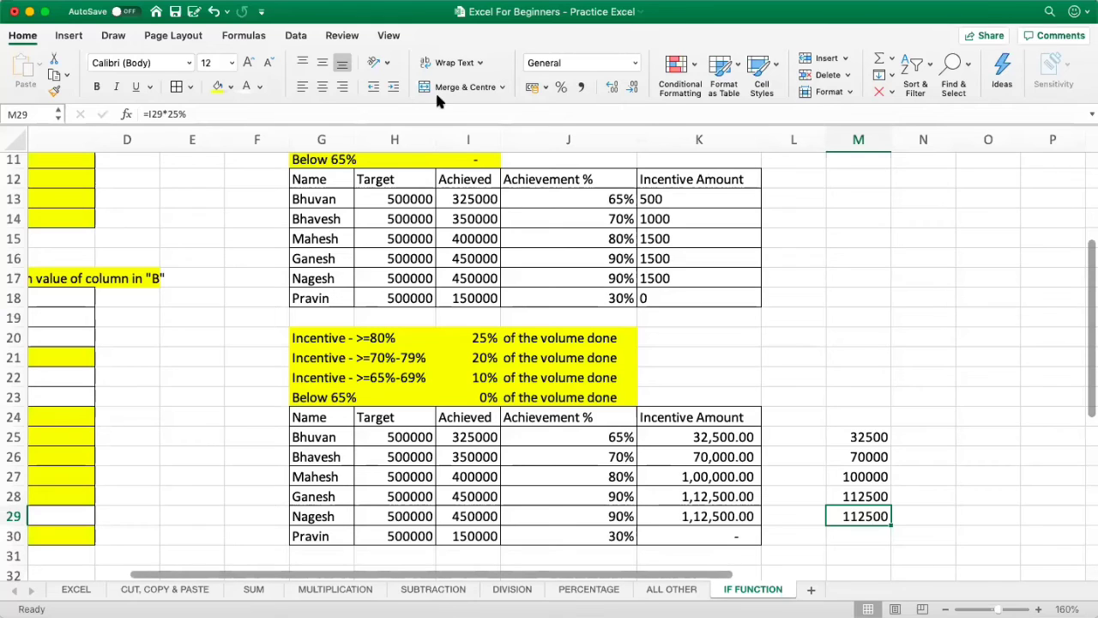
Copy the incentive table in G12:K18 and paste it below the third table, starting at G34.
{"action": "mouse_move", "coordinate": [339, 176]}
{"action": "left_mouse_down"}
{"action": "mouse_move", "coordinate": [527, 238]}
{"action": "mouse_move", "coordinate": [658, 311]}
{"action": "mouse_move", "coordinate": [665, 298]}
{"action": "left_mouse_up"}
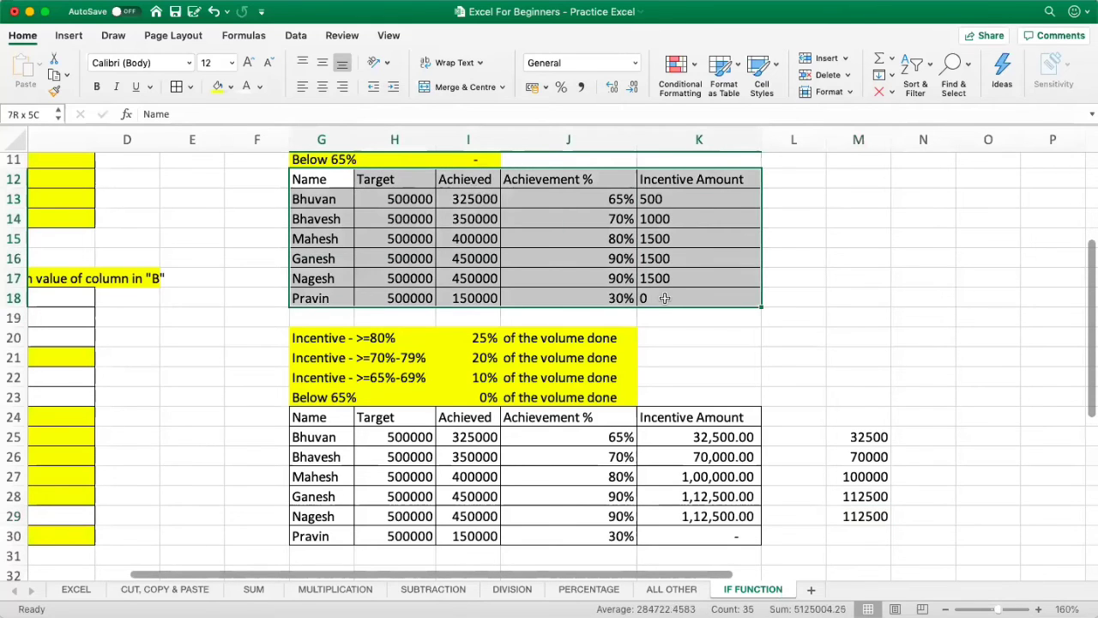
{"action": "key", "text": "super+c"}
{"action": "scroll", "coordinate": [503, 368], "scroll_direction": "down", "scroll_amount": 5}
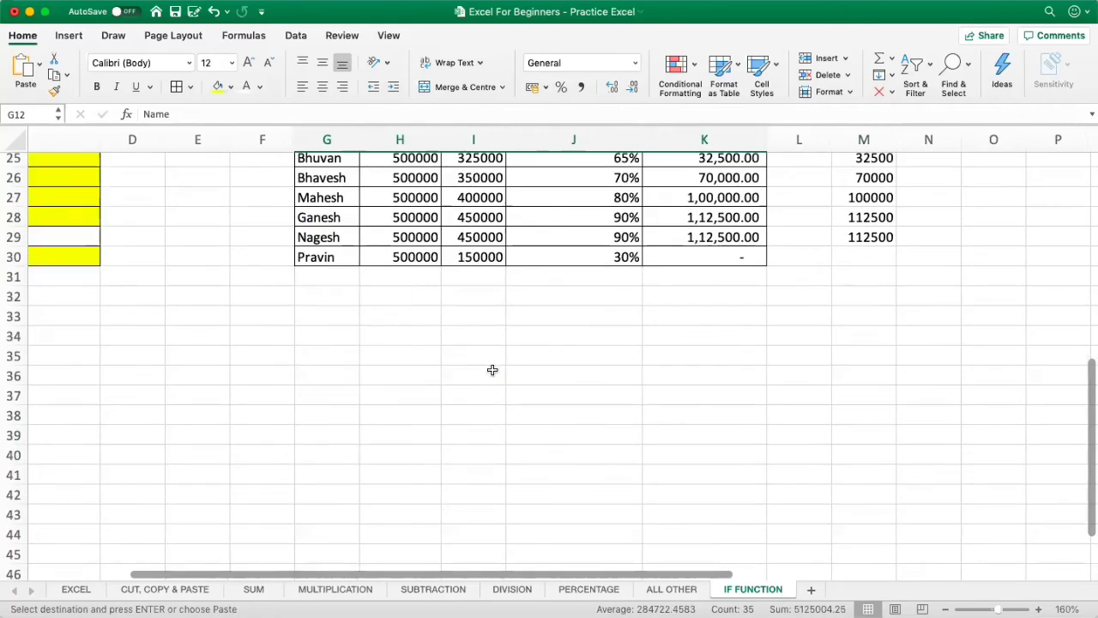
{"action": "left_click", "coordinate": [340, 329]}
{"action": "key", "text": "super+v"}
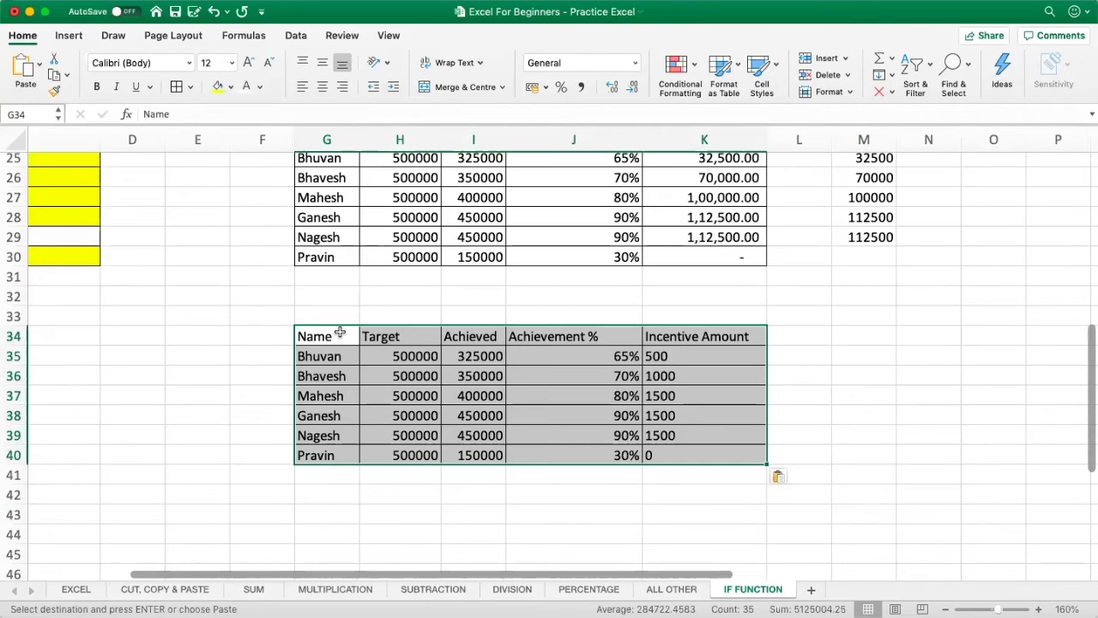
Change the first column heading of the pasted table, in G34, to STUDENTS.
{"action": "left_click", "coordinate": [340, 330]}
{"action": "type", "text": "STUDEN"}
{"action": "key", "text": "BackSpace"}
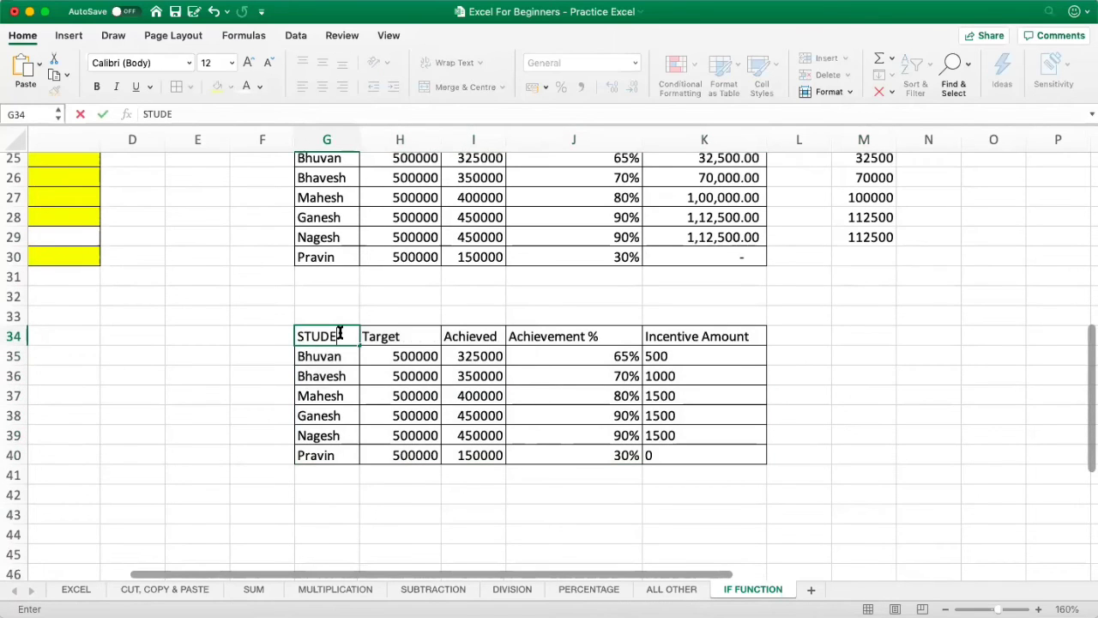
{"action": "type", "text": "NT"}
{"action": "key", "text": "BackSpace"}
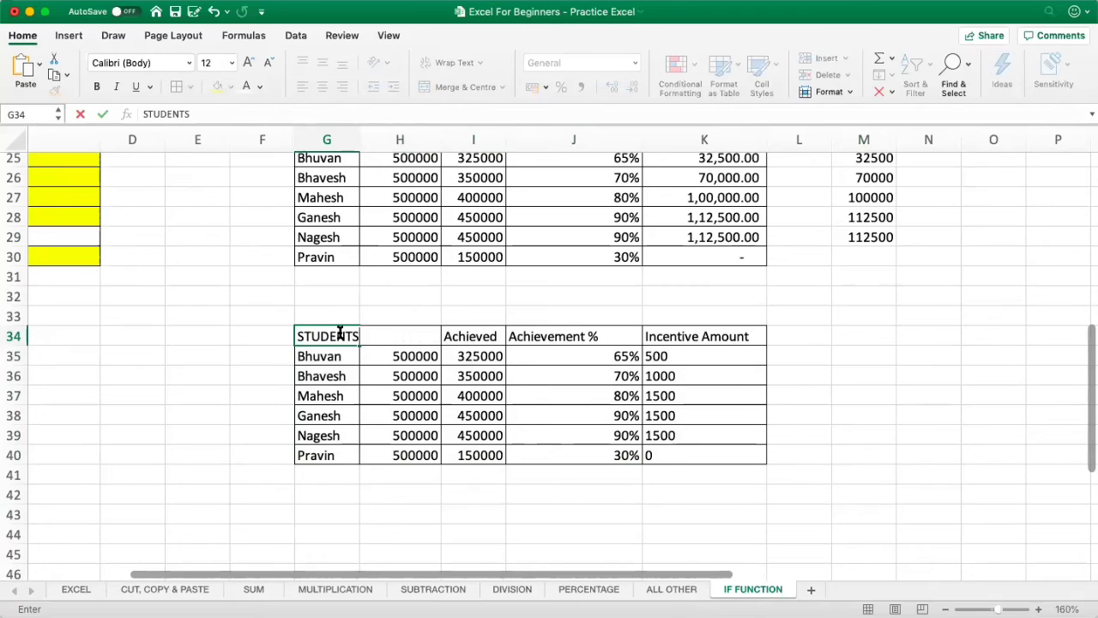
{"action": "key", "text": "Return"}
Enter the label GRADE in G42, two rows below the pasted table.
{"action": "key", "text": "Right"}
{"action": "key", "text": "Right"}
{"action": "key", "text": "Right"}
{"action": "key", "text": "Left"}
{"action": "key", "text": "Right"}
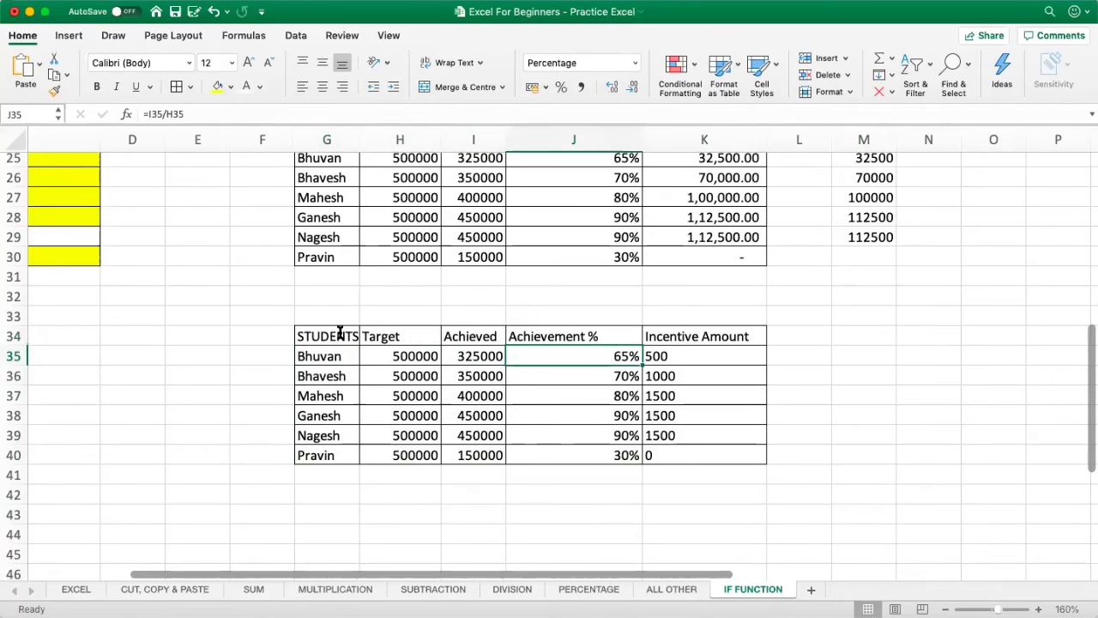
{"action": "key", "text": "Left"}
{"action": "key", "text": "Down"}
{"action": "key", "text": "Down"}
{"action": "key", "text": "Down"}
{"action": "key", "text": "Down"}
{"action": "key", "text": "Down"}
{"action": "key", "text": "Down"}
{"action": "key", "text": "Down"}
{"action": "key", "text": "Left"}
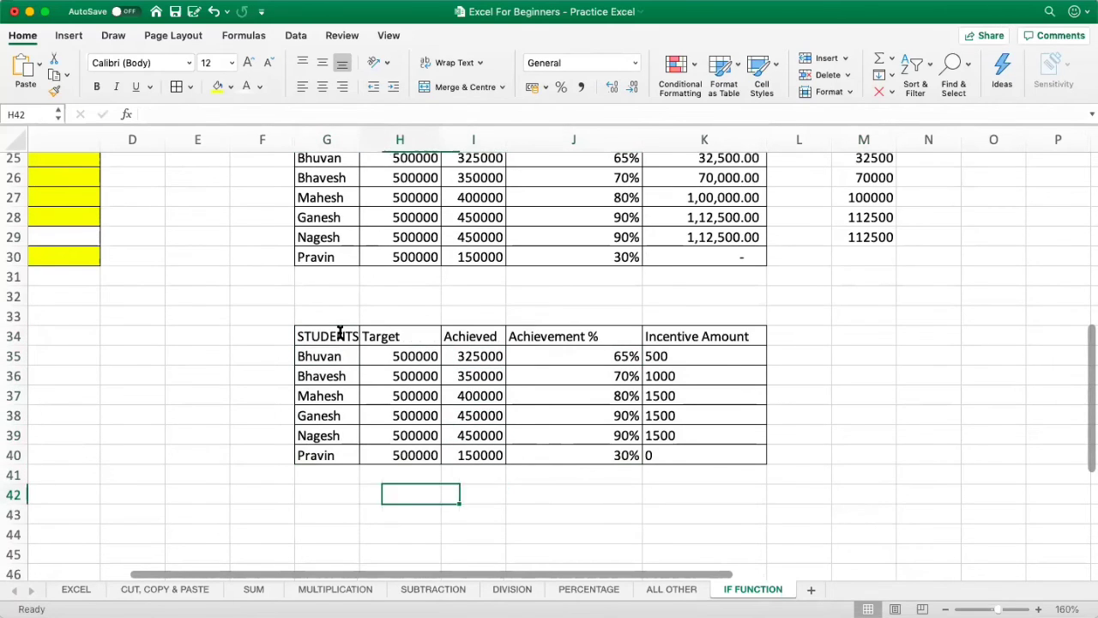
{"action": "key", "text": "Left"}
{"action": "type", "text": "GRADE"}
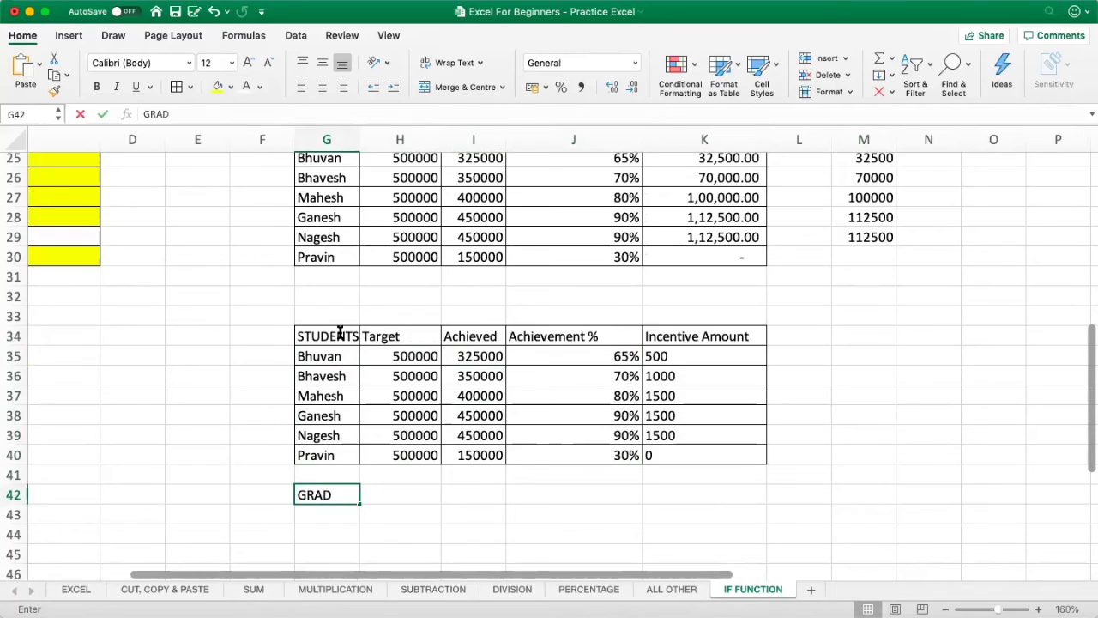
{"action": "key", "text": "Return"}
Define the first grade slab in row 42 with 80% in H42 and grade A in I42.
{"action": "key", "text": "Up"}
{"action": "key", "text": "Right"}
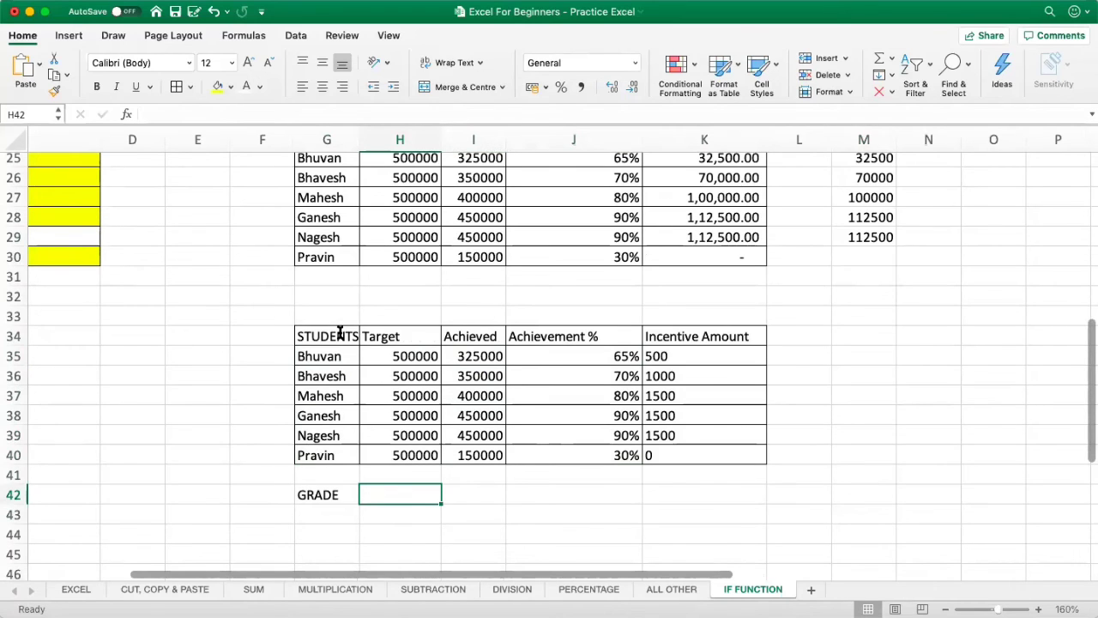
{"action": "type", "text": "80%"}
{"action": "key", "text": "Return"}
{"action": "key", "text": "Up"}
{"action": "key", "text": "Right"}
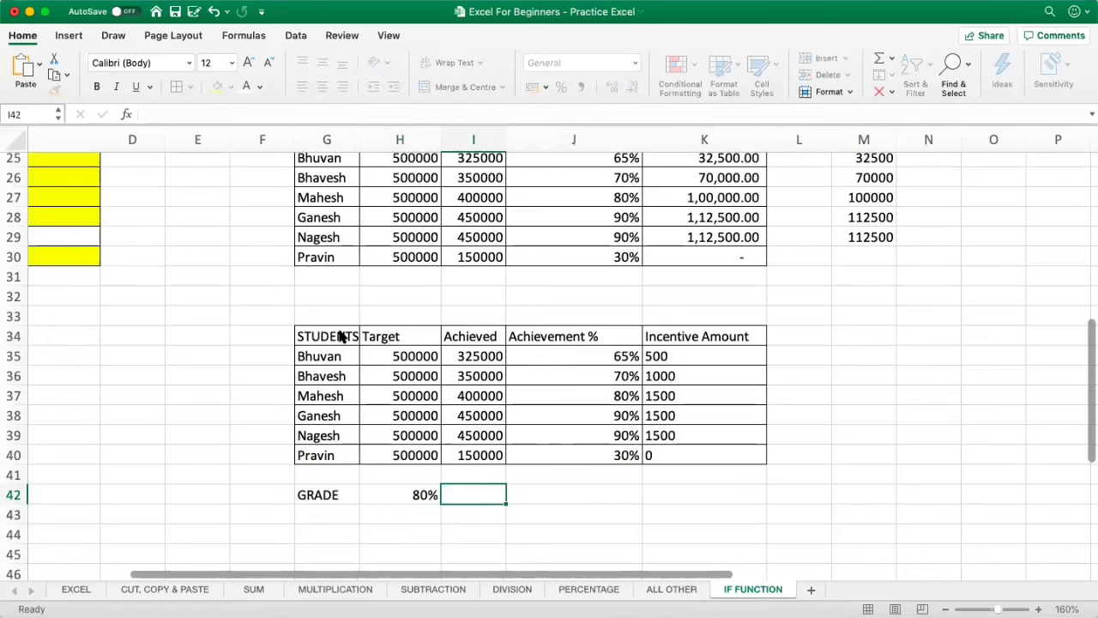
{"action": "type", "text": "A"}
{"action": "key", "text": "Return"}
Fill the GRADE label from G42 down to G46.
{"action": "key", "text": "Left"}
{"action": "key", "text": "Left"}
{"action": "key", "text": "Right"}
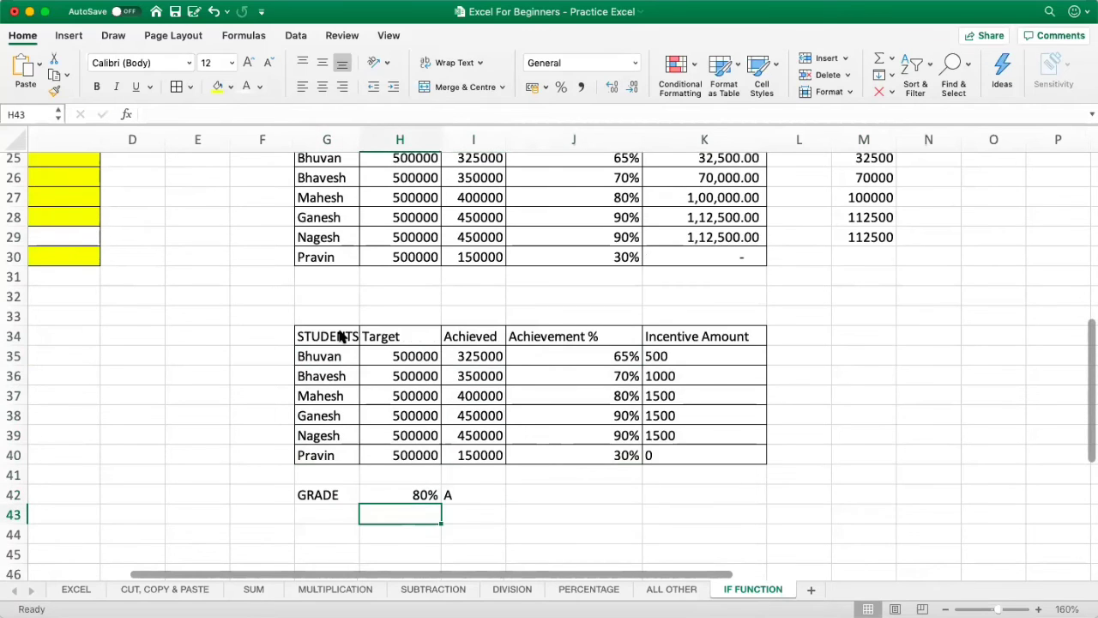
{"action": "key", "text": "Left"}
{"action": "key", "text": "Up"}
{"action": "key", "text": "shift+Down"}
{"action": "key", "text": "shift+Down"}
{"action": "key", "text": "shift+Down"}
{"action": "key", "text": "shift+Down"}
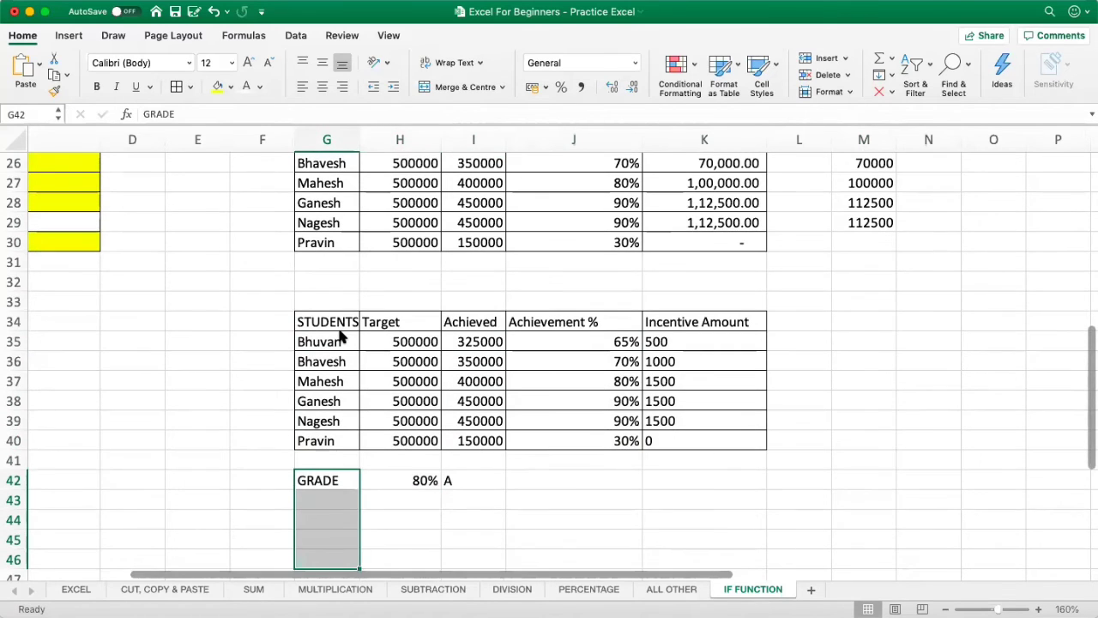
{"action": "key", "text": "ctrl+d"}
Define the second grade slab in row 43 with 60%-70% in H43 and grade B in I43.
{"action": "key", "text": "Right"}
{"action": "key", "text": "Down"}
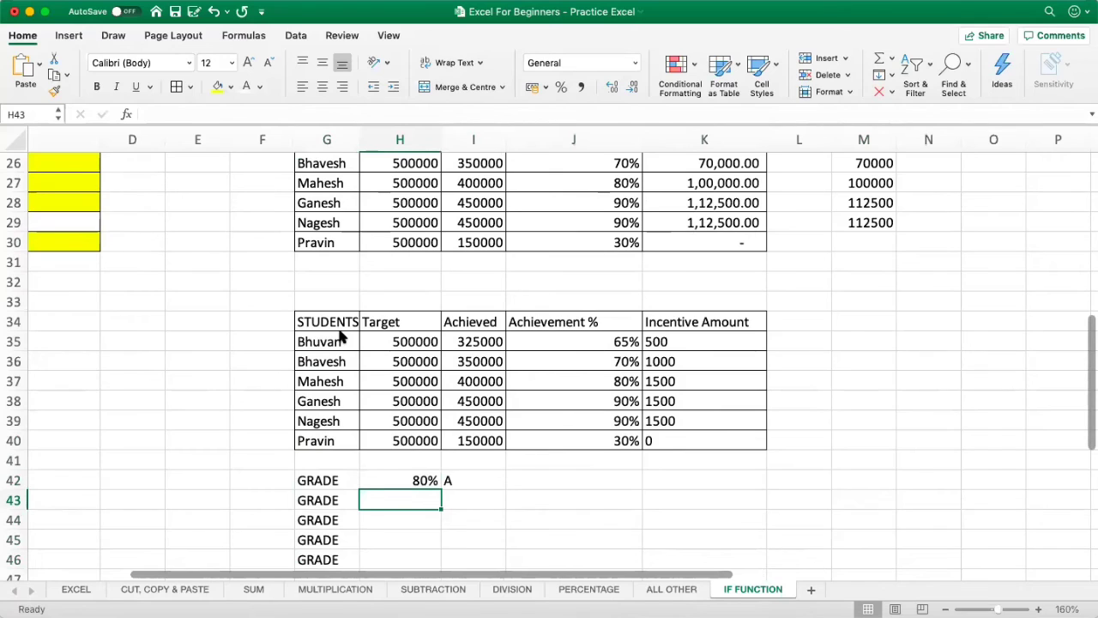
{"action": "type", "text": "60%"}
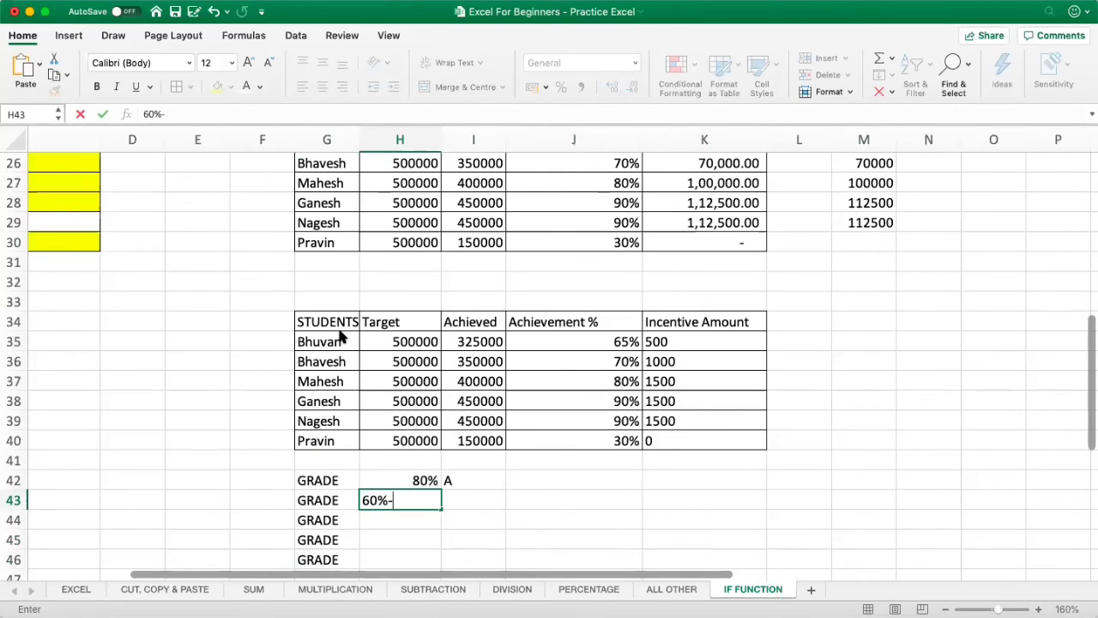
{"action": "type", "text": "-70%"}
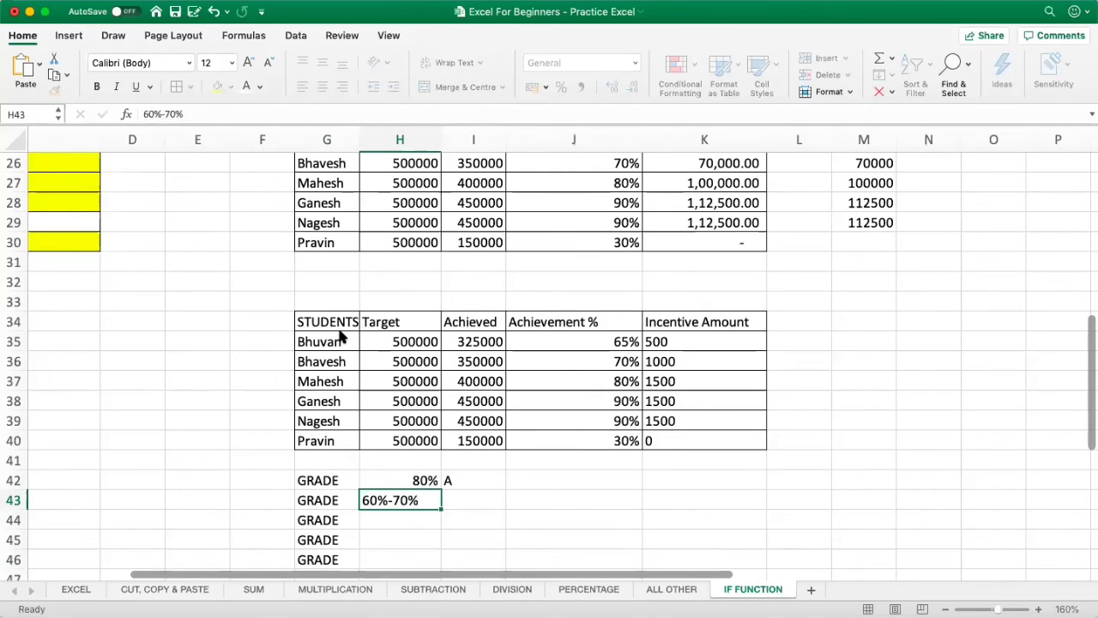
{"action": "key", "text": "Tab"}
{"action": "type", "text": "B"}
{"action": "key", "text": "Return"}
Define the third grade slab in row 44 with 40%-60% in H44 and grade C in I44.
{"action": "key", "text": "Left"}
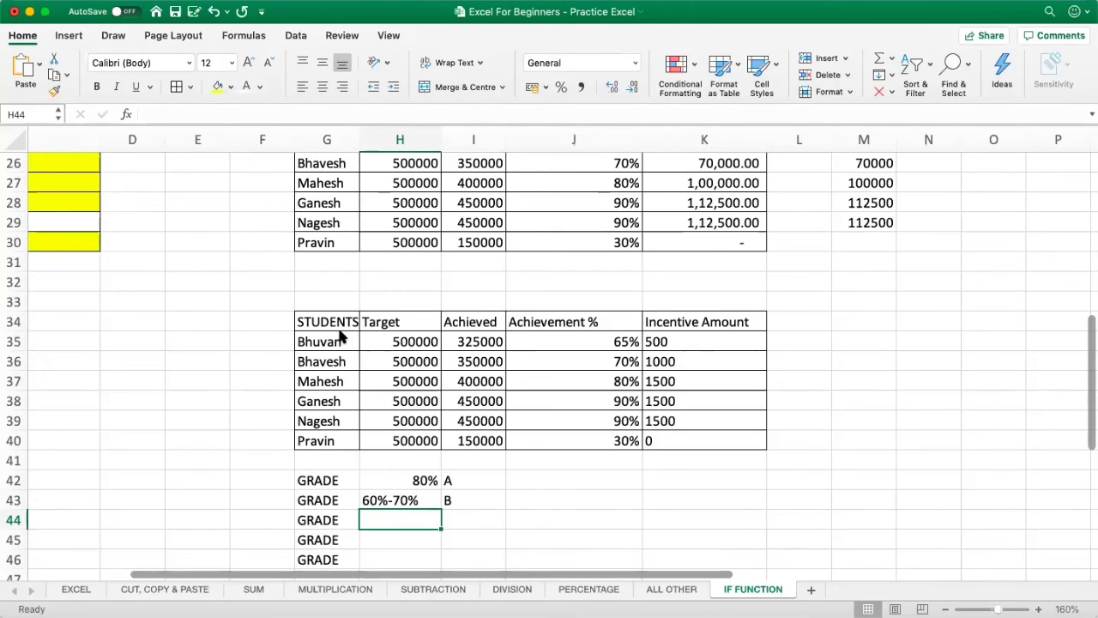
{"action": "type", "text": "40"}
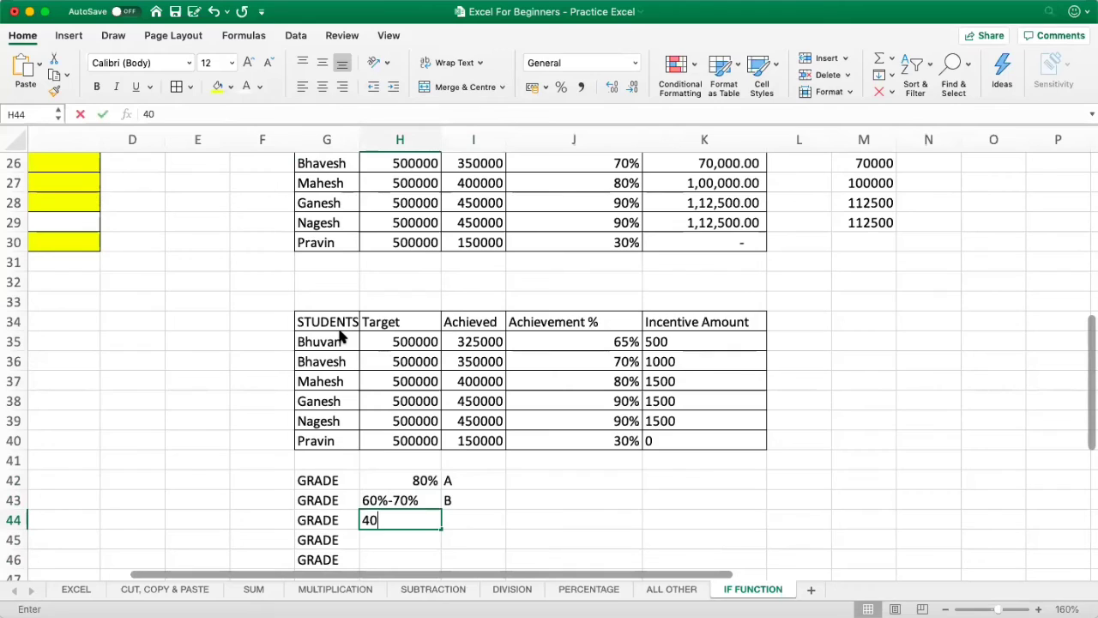
{"action": "type", "text": "%-60%"}
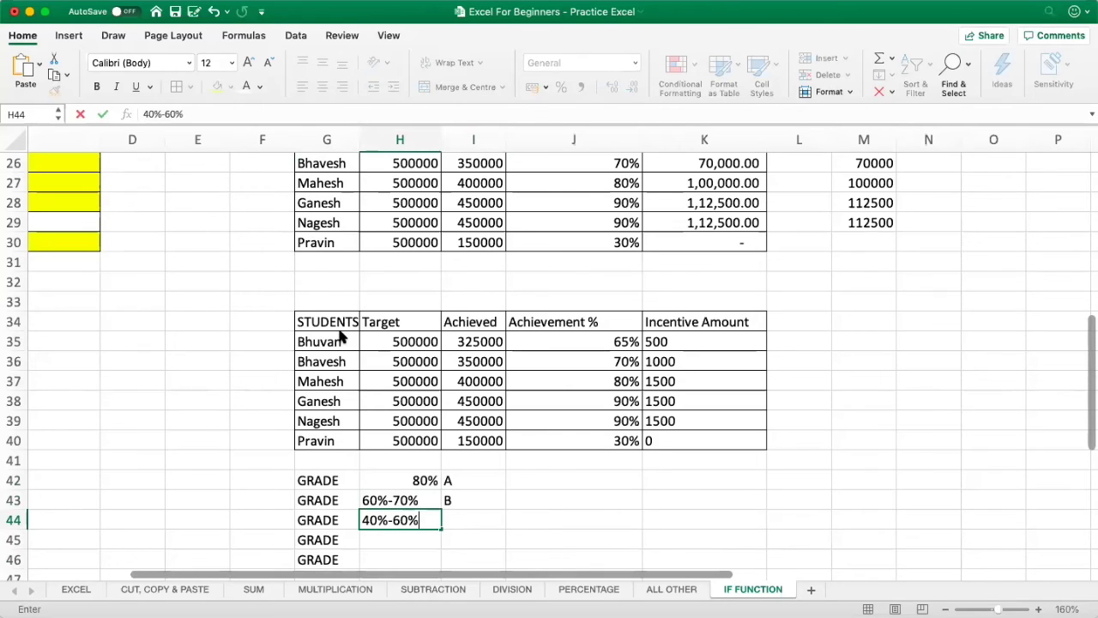
{"action": "key", "text": "Tab"}
{"action": "type", "text": "C"}
{"action": "key", "text": "Return"}
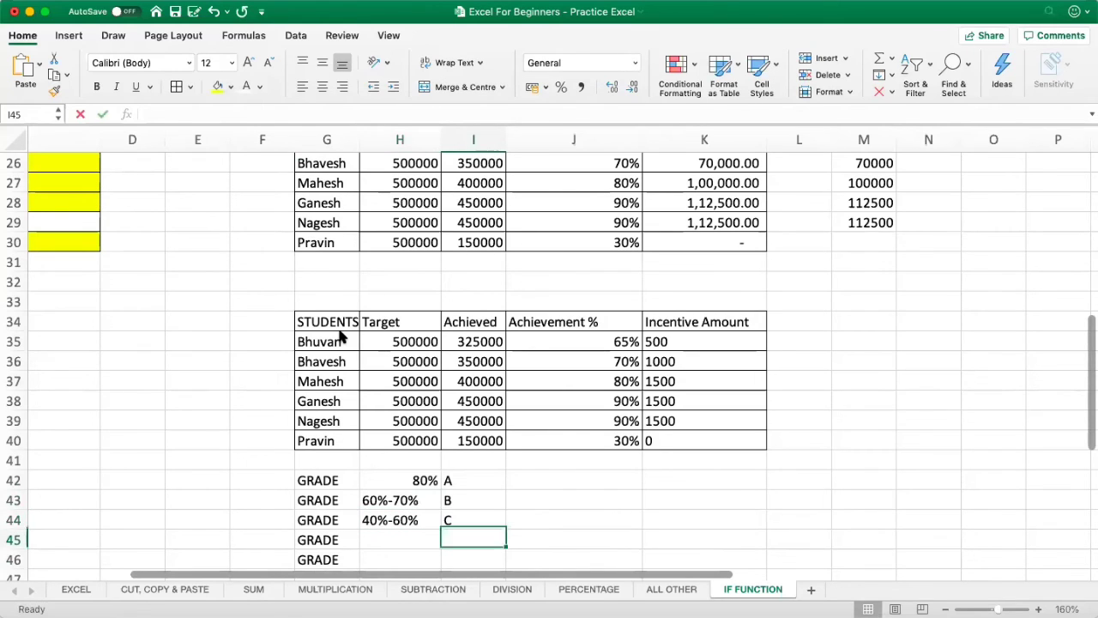
Change the third grade slab's range in H44 to 35%-60%.
{"action": "key", "text": "Up"}
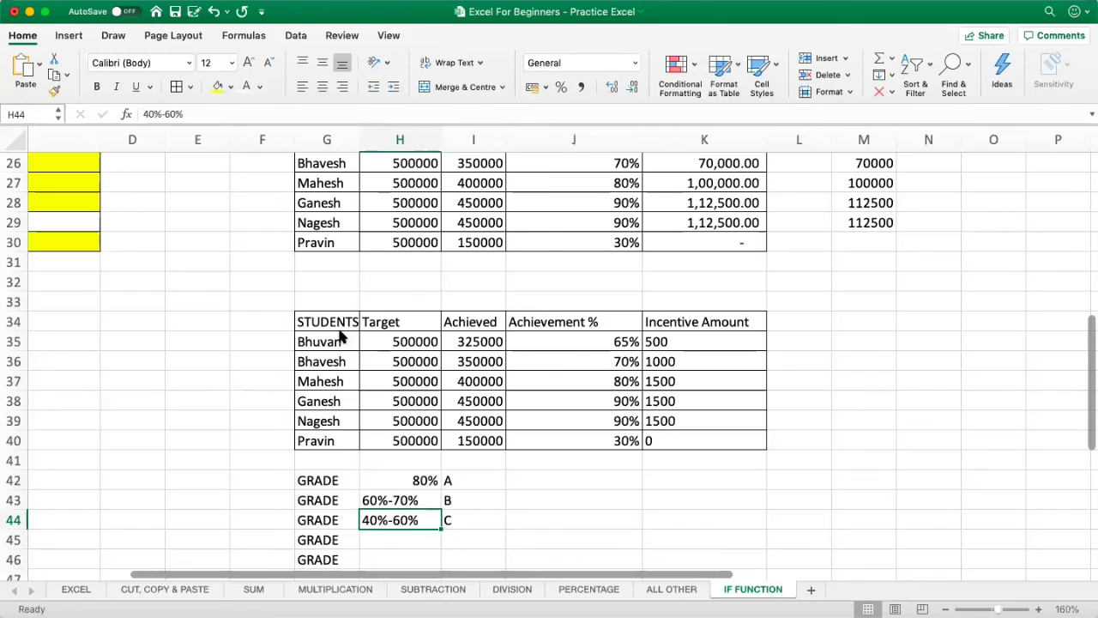
{"action": "double_click", "coordinate": [367, 519]}
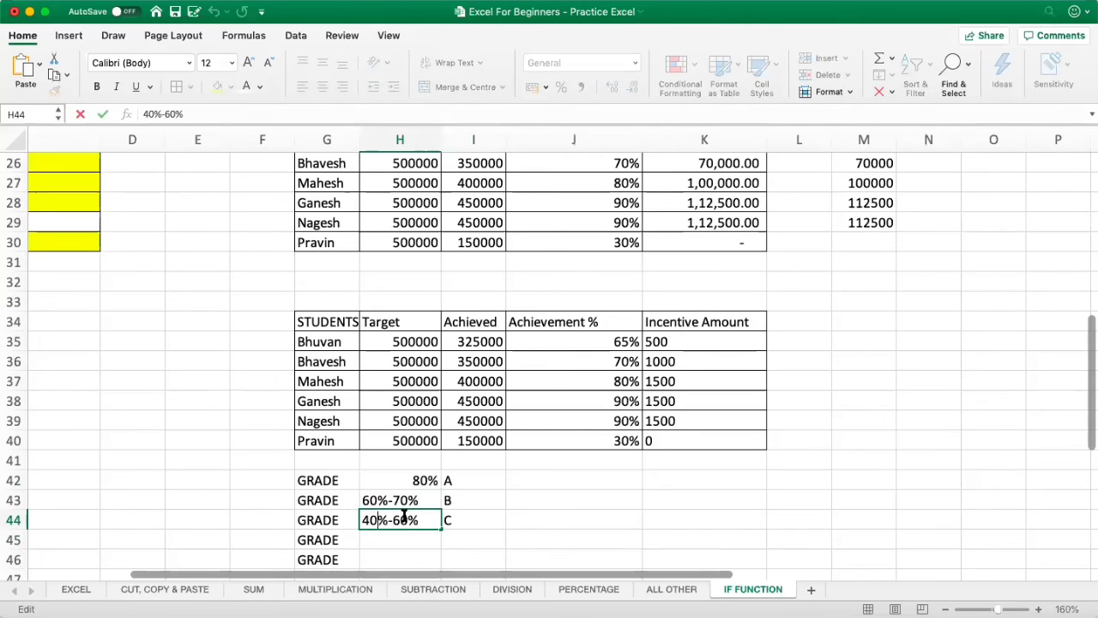
{"action": "type", "text": "5"}
{"action": "key", "text": "BackSpace"}
{"action": "key", "text": "BackSpace"}
{"action": "key", "text": "BackSpace"}
{"action": "type", "text": "35"}
{"action": "key", "text": "Return"}
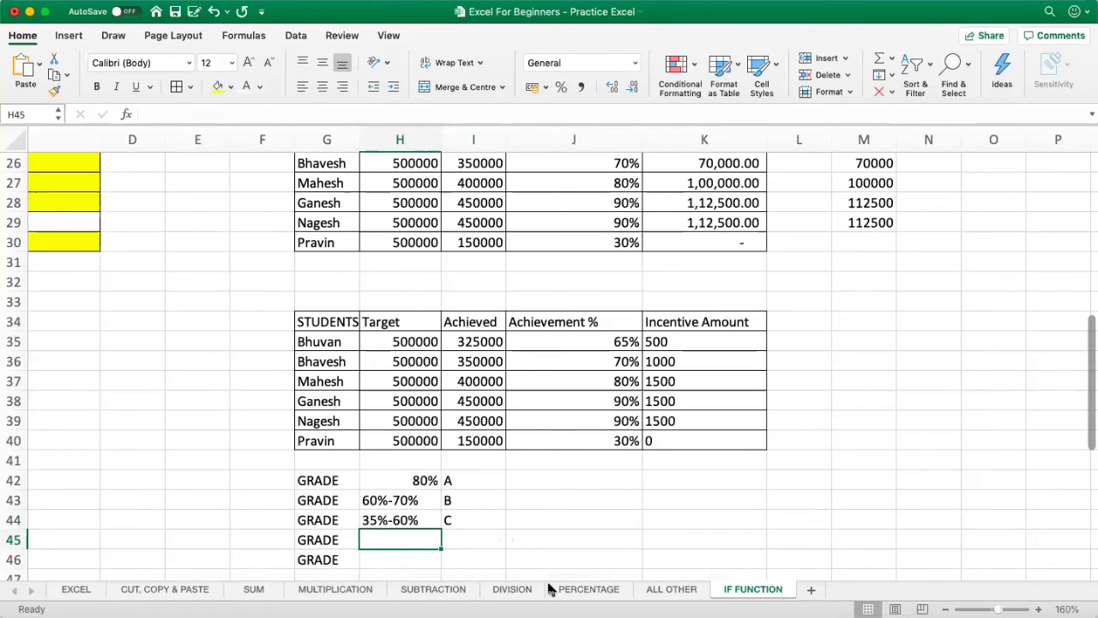
Define the fourth grade slab in row 45 with LESS 35% in H45 and grade D in I45.
{"action": "type", "text": "LESS 35"}
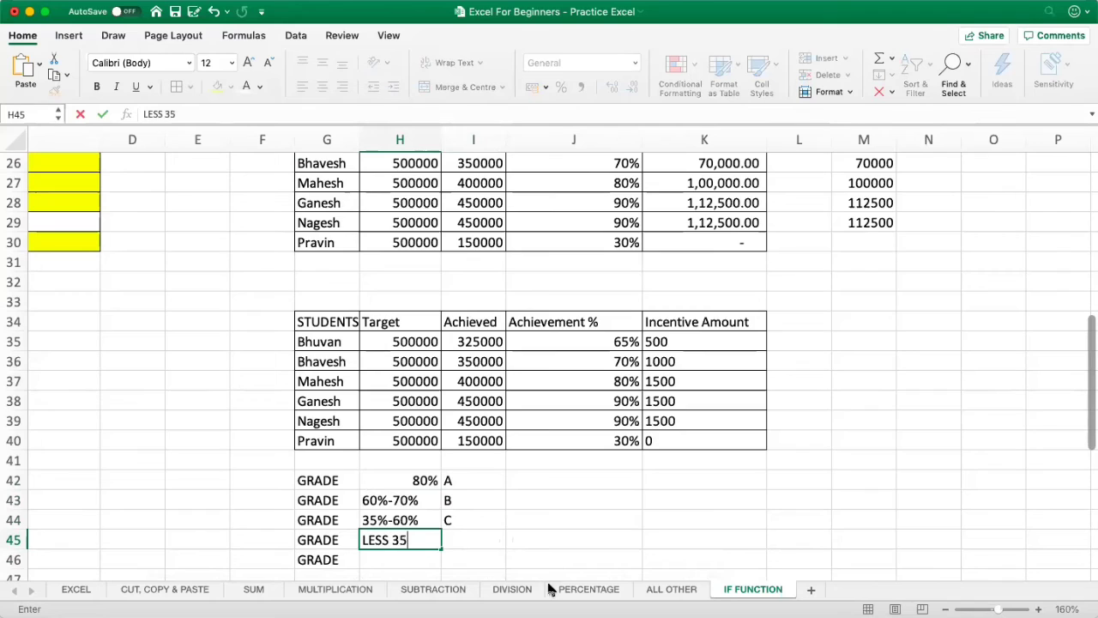
{"action": "type", "text": "%"}
{"action": "key", "text": "Return"}
{"action": "key", "text": "Up"}
{"action": "key", "text": "Right"}
{"action": "type", "text": "D"}
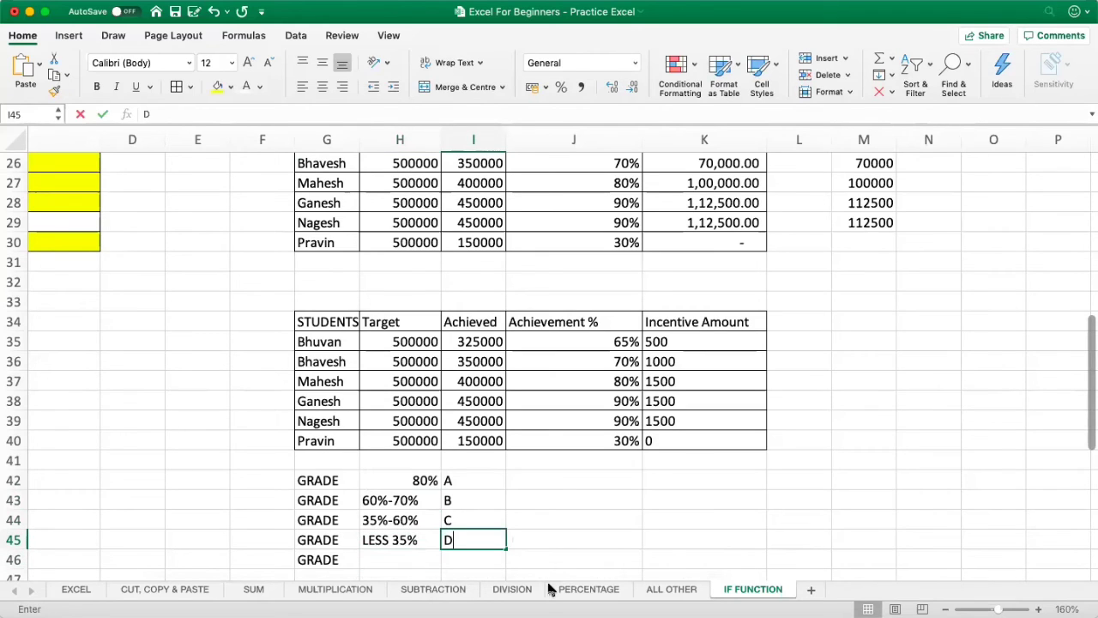
{"action": "key", "text": "Return"}
Remove the surplus GRADE label from G46.
{"action": "key", "text": "Left"}
{"action": "key", "text": "Left"}
{"action": "key", "text": "Delete"}
{"action": "key", "text": "Up"}
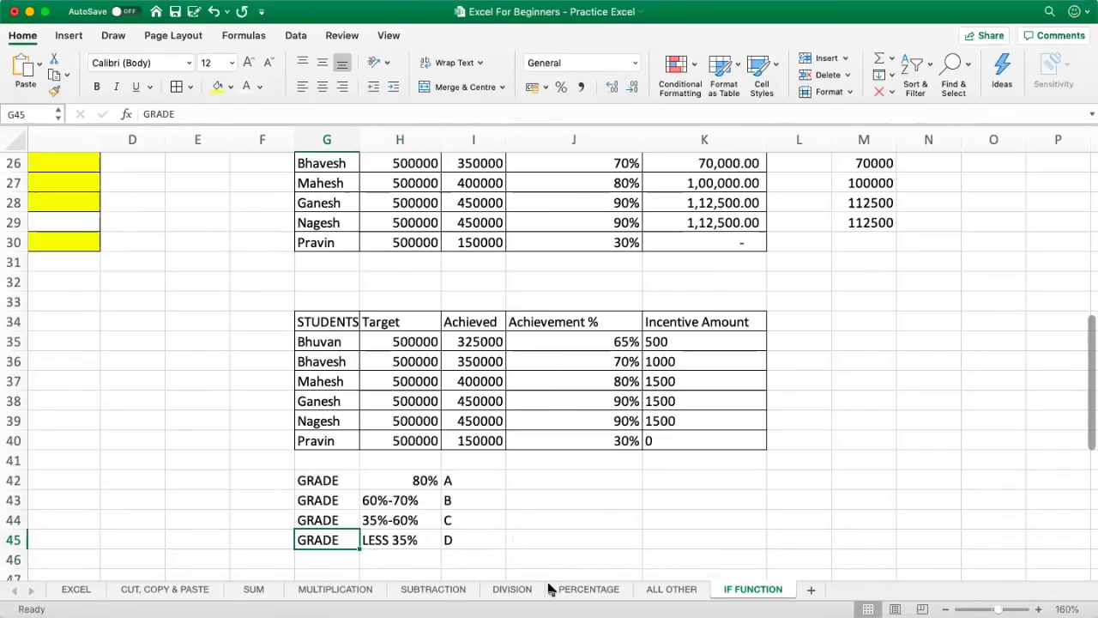
{"action": "key", "text": "shift+Right"}
{"action": "key", "text": "shift+Right"}
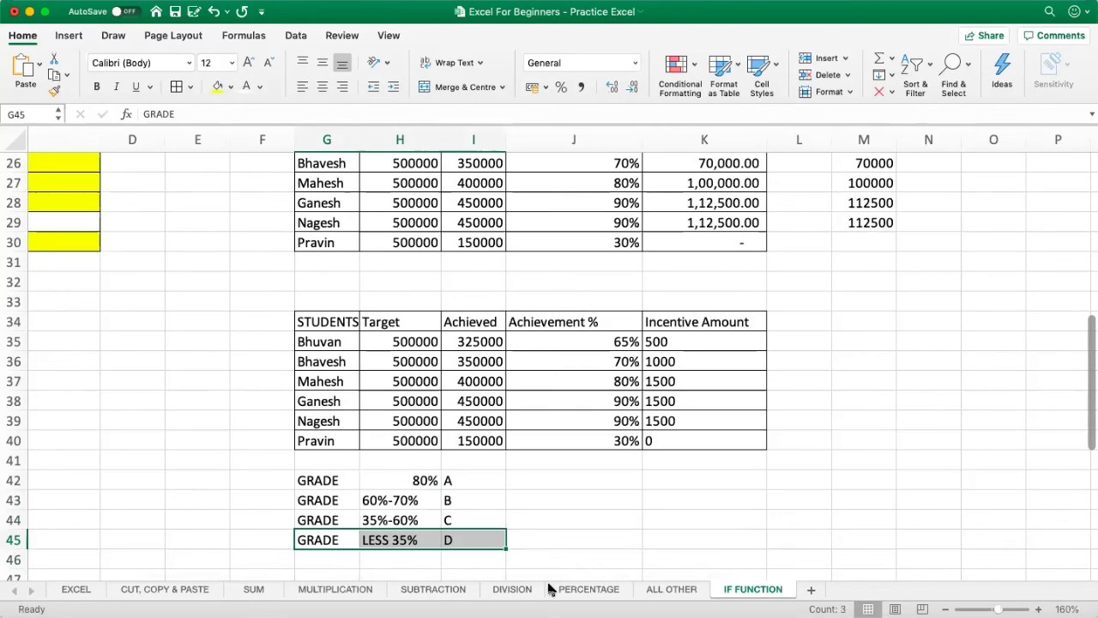
{"action": "key", "text": "Down"}
{"action": "key", "text": "Up"}
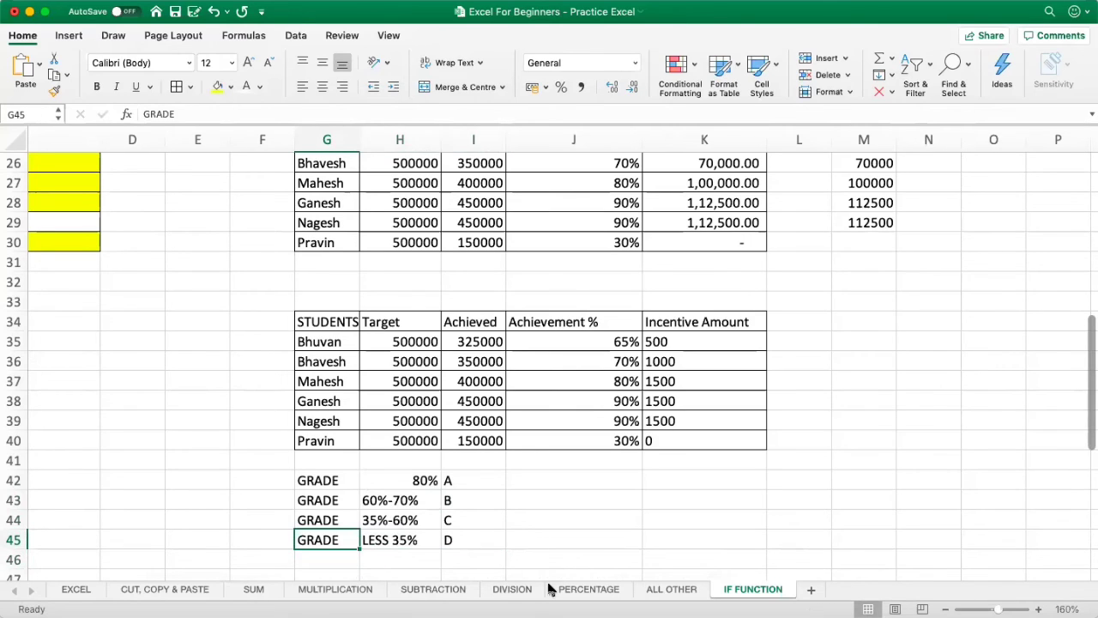
{"action": "key", "text": "Down"}
{"action": "key", "text": "Right"}
{"action": "key", "text": "Right"}
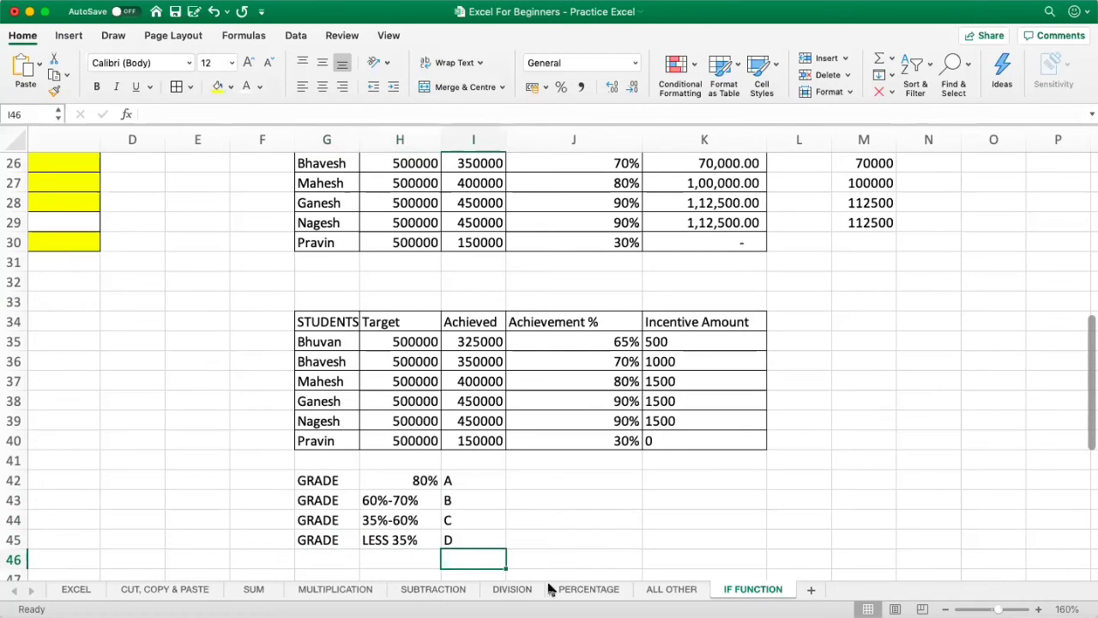
{"action": "type", "text": "E"}
{"action": "key", "text": "Return"}
{"action": "key", "text": "Up"}
{"action": "key", "text": "BackSpace"}
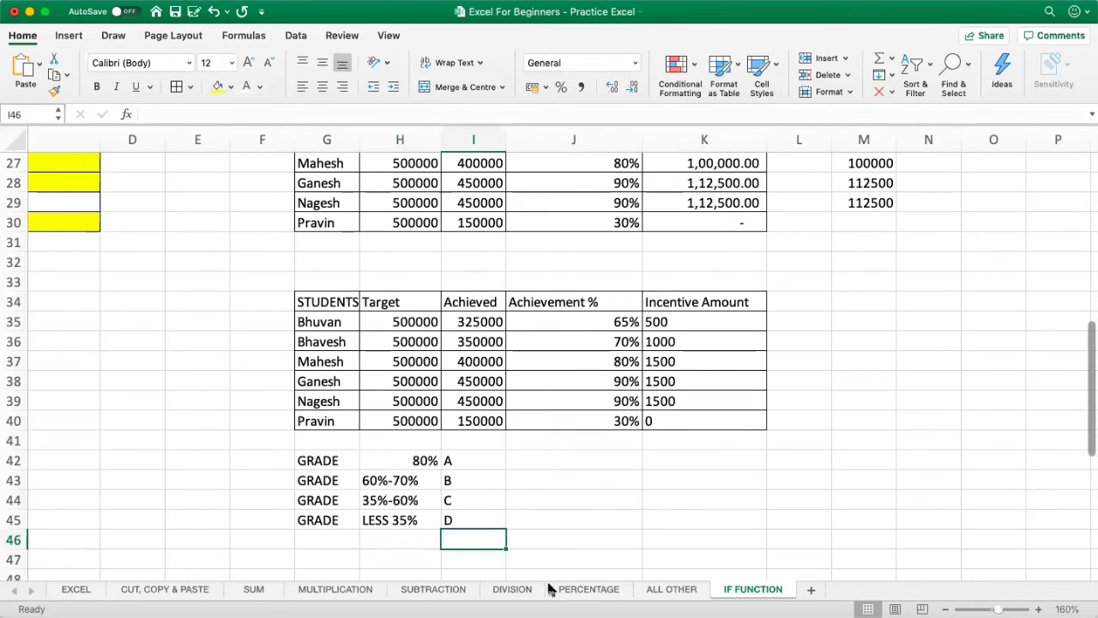
Review the grade slabs and their letters in H42:I45.
{"action": "key", "text": "Up"}
{"action": "key", "text": "Up"}
{"action": "key", "text": "Up"}
{"action": "key", "text": "Up"}
{"action": "key", "text": "Up"}
{"action": "key", "text": "Up"}
{"action": "key", "text": "Down"}
{"action": "key", "text": "Down"}
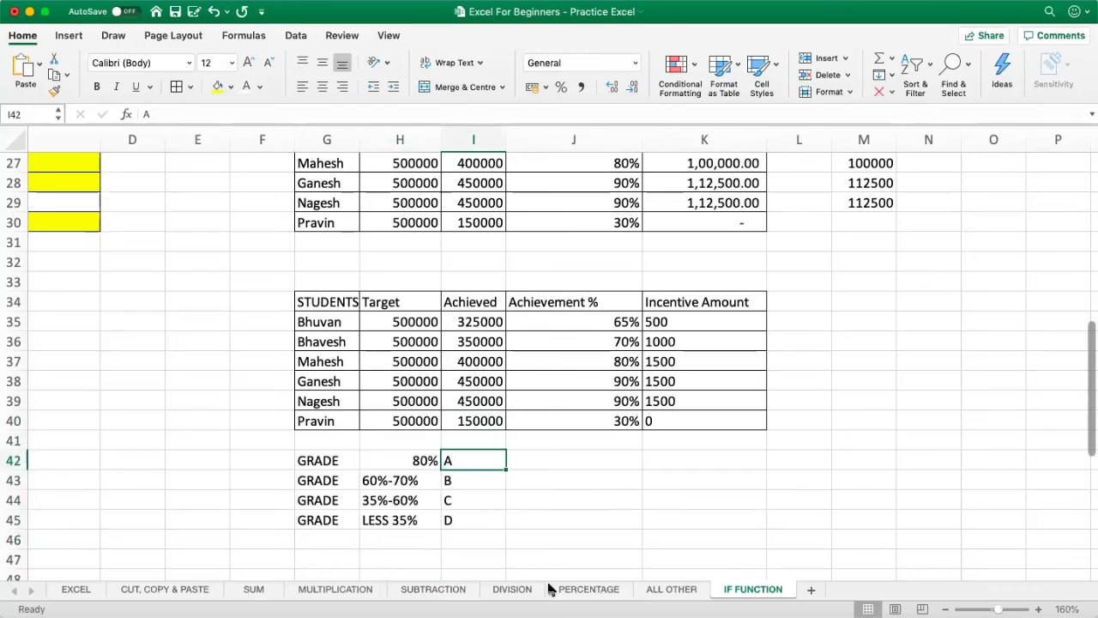
{"action": "key", "text": "Down"}
{"action": "key", "text": "Down"}
{"action": "key", "text": "Down"}
{"action": "key", "text": "Up"}
{"action": "key", "text": "Up"}
{"action": "key", "text": "Up"}
{"action": "key", "text": "Left"}
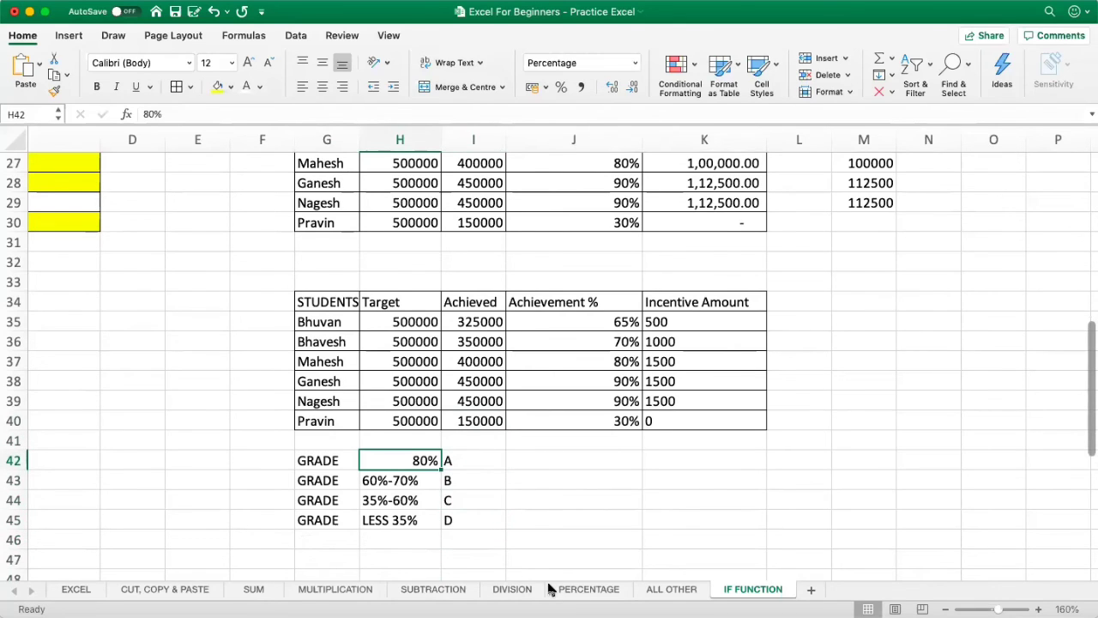
{"action": "key", "text": "Right"}
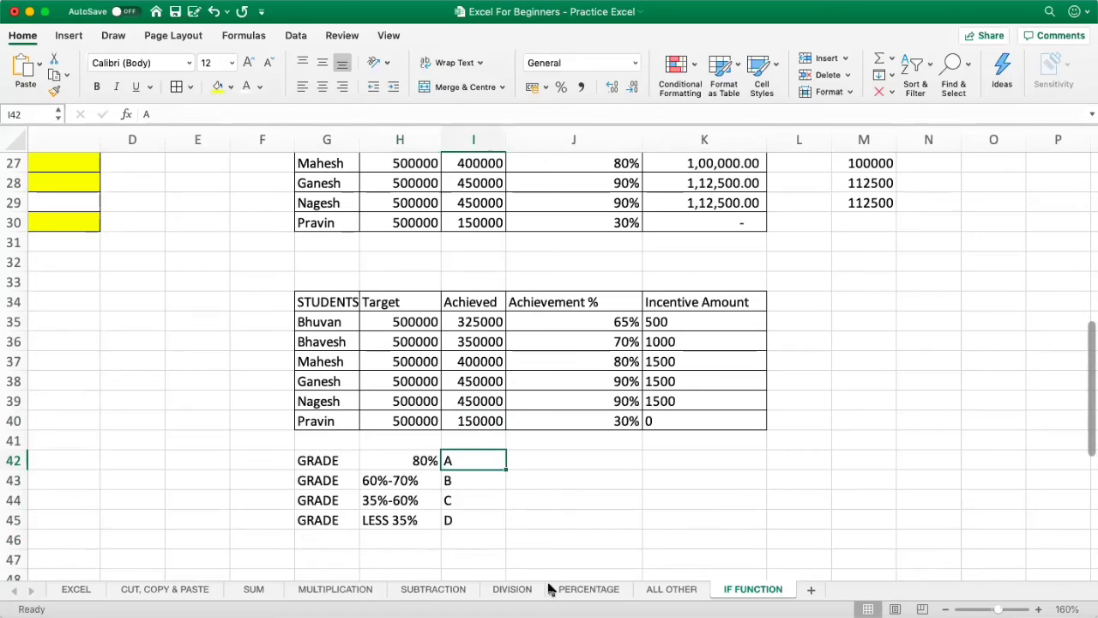
Move the slabs and grades in H43:I45 down one row to H44:I46, leaving row 43 free for another slab.
{"action": "key", "text": "Left"}
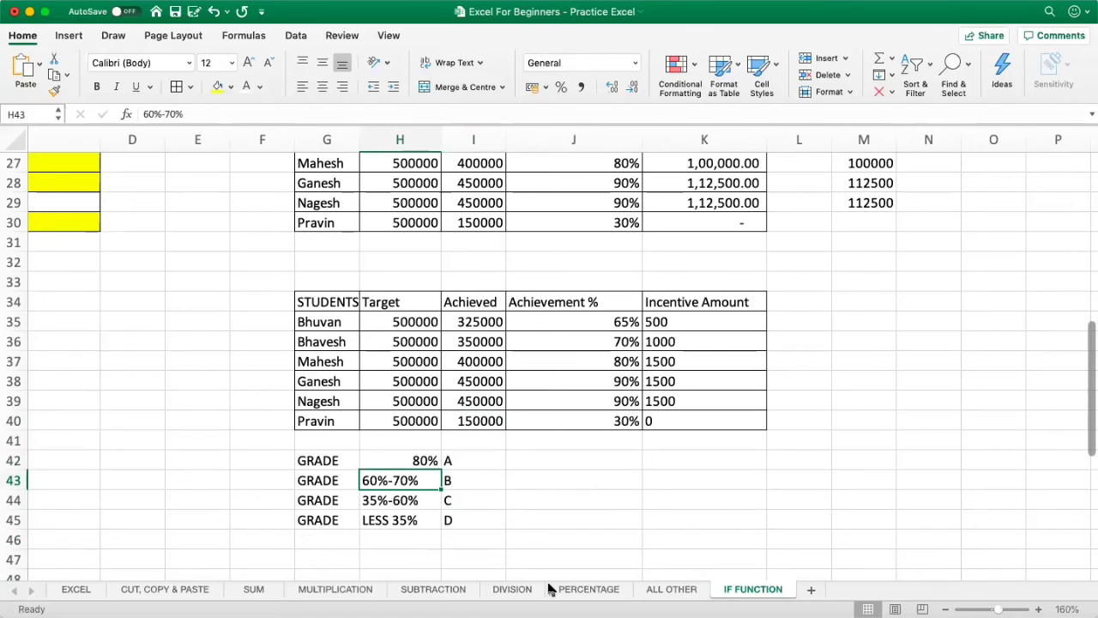
{"action": "key", "text": "shift+Right"}
{"action": "key", "text": "shift+Down"}
{"action": "key", "text": "shift+Down"}
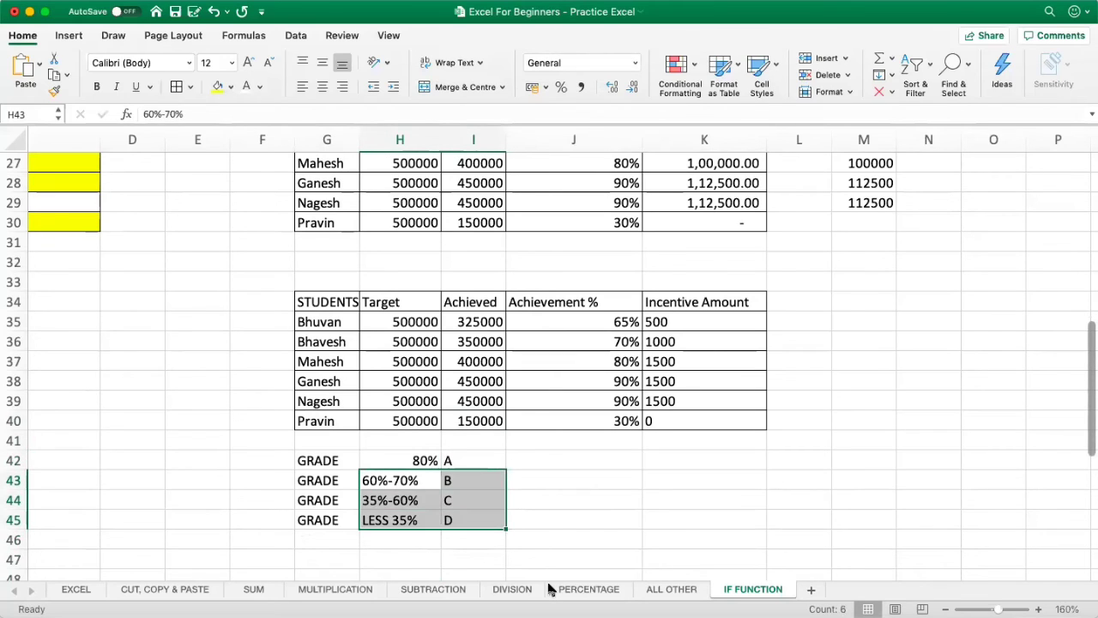
{"action": "key", "text": "super+c"}
{"action": "key", "text": "Down"}
{"action": "key", "text": "super+v"}
Define a new grade slab in row 43 with 70%-80% in H43 and grade B in I43.
{"action": "key", "text": "Up"}
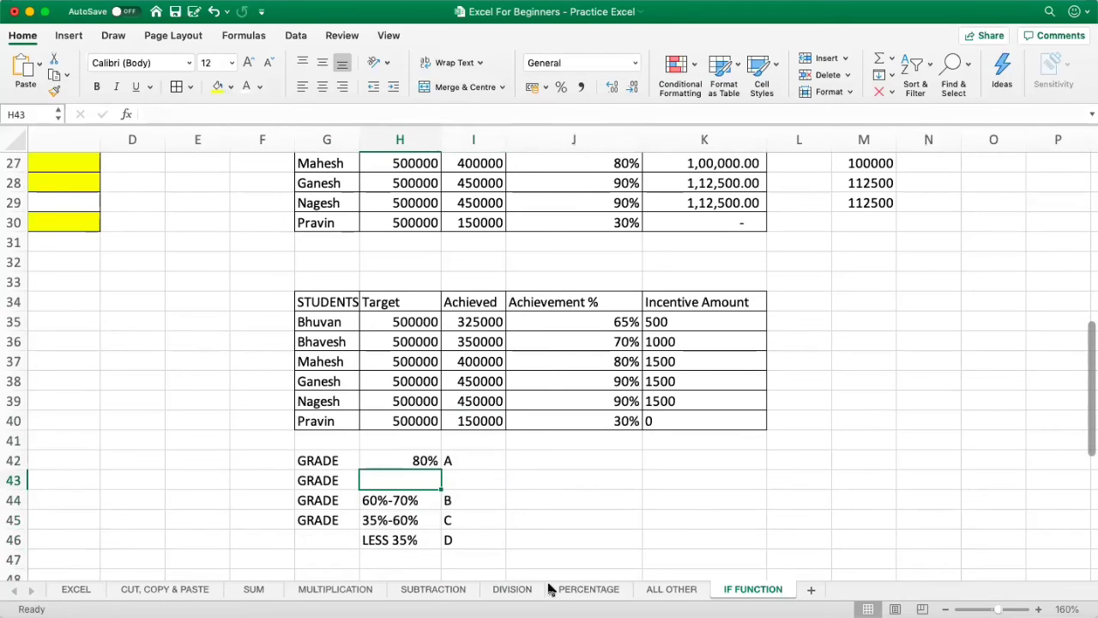
{"action": "type", "text": "70%-"}
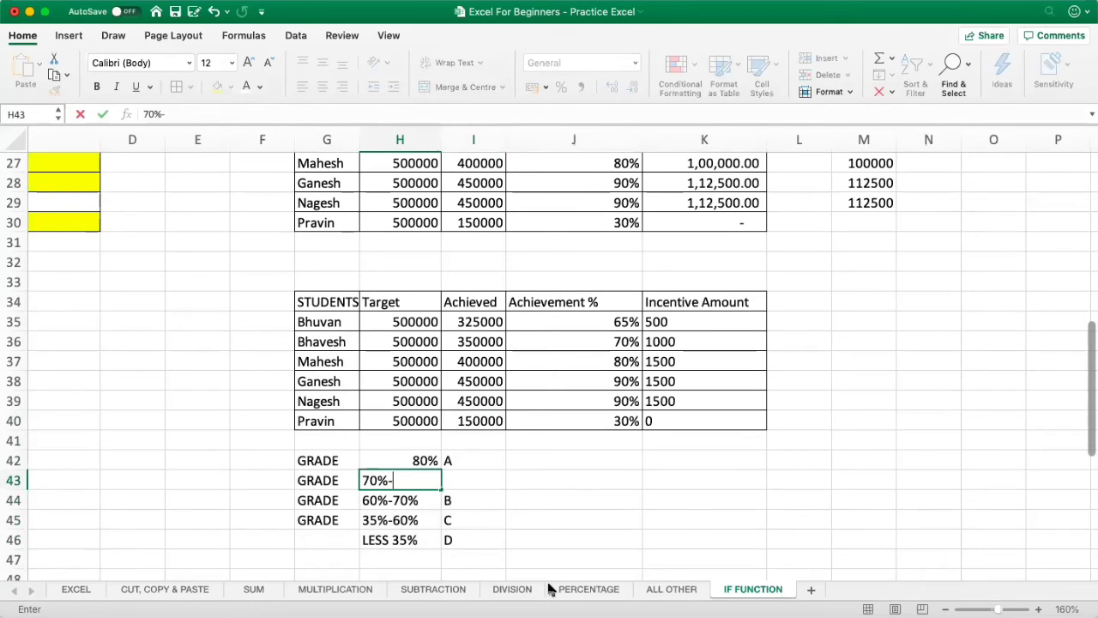
{"action": "type", "text": "80%"}
{"action": "key", "text": "Return"}
{"action": "key", "text": "Up"}
{"action": "key", "text": "Right"}
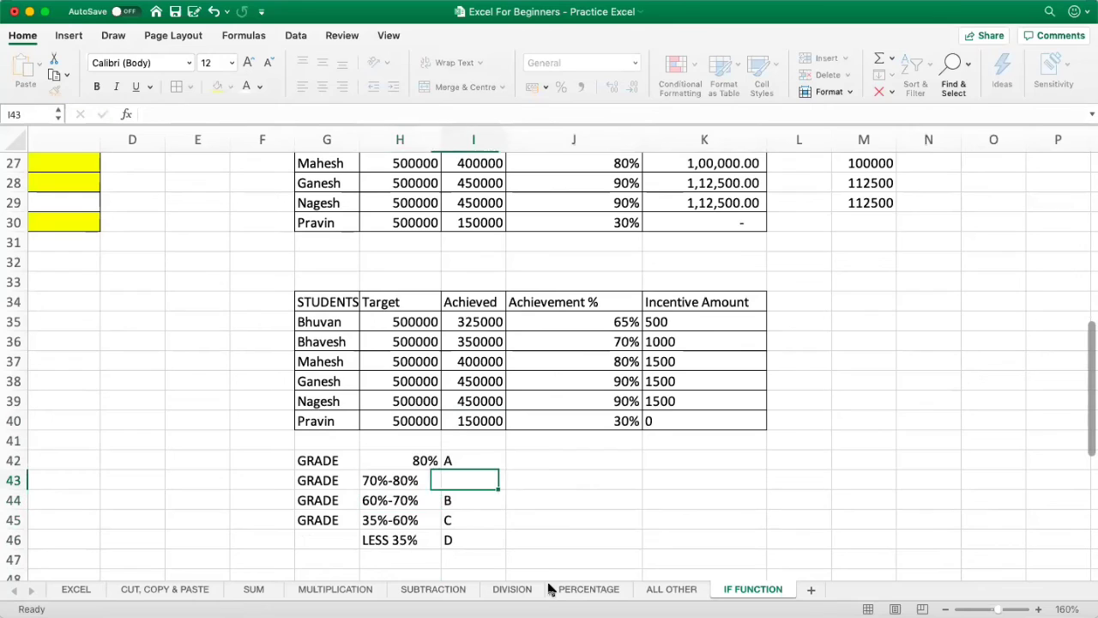
{"action": "type", "text": "B"}
{"action": "key", "text": "Return"}
Shift grades C and D up to I44:I45 and enter grade E in I46 for the lowest slab.
{"action": "key", "text": "Left"}
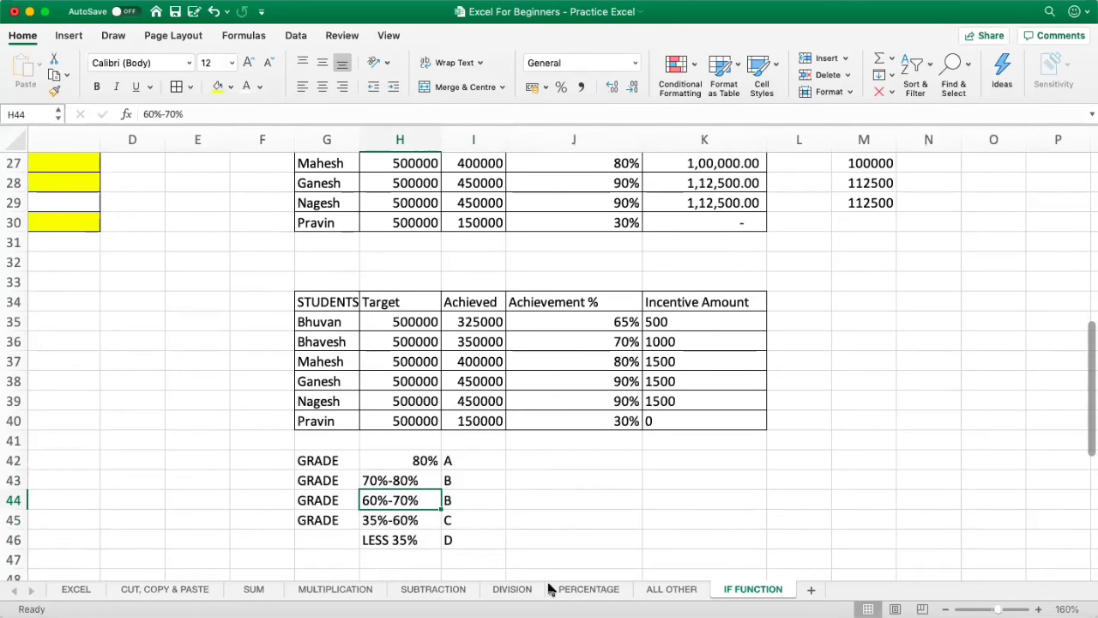
{"action": "key", "text": "Right"}
{"action": "key", "text": "Down"}
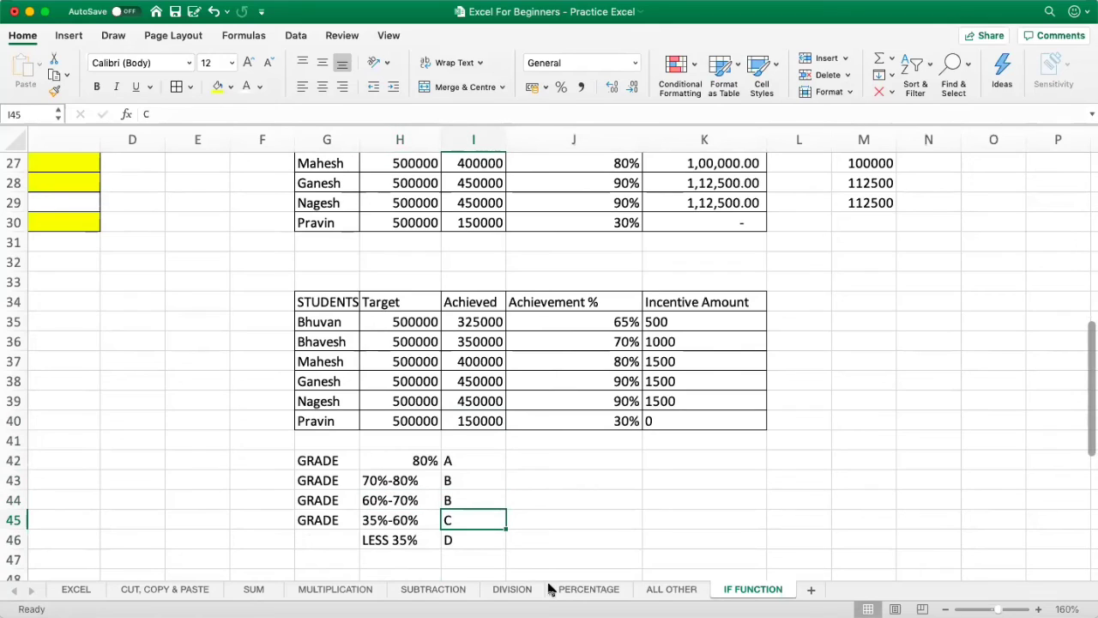
{"action": "key", "text": "shift+Down"}
{"action": "key", "text": "super+x"}
{"action": "key", "text": "Up"}
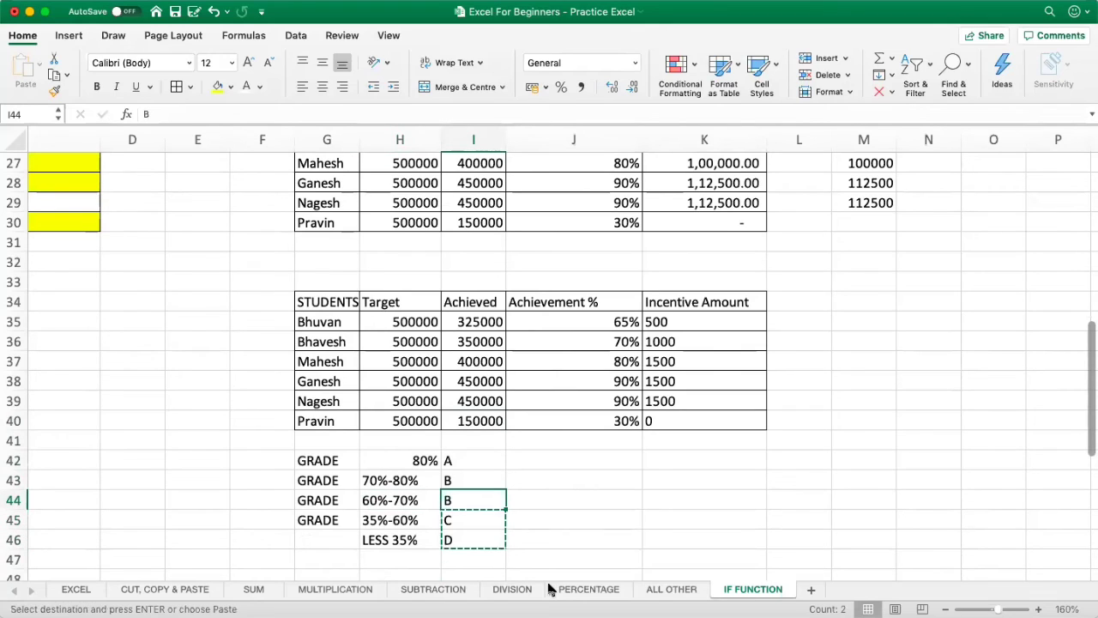
{"action": "key", "text": "Return"}
{"action": "key", "text": "Down"}
{"action": "type", "text": "E"}
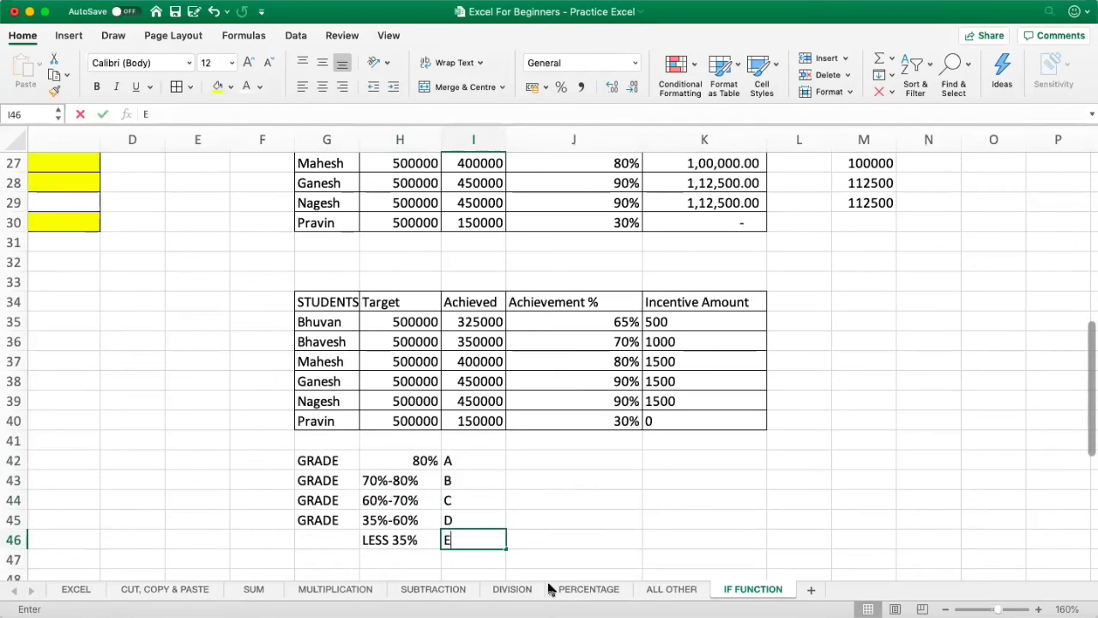
{"action": "key", "text": "Return"}
Review the student names in G35:G40 of the STUDENTS table.
{"action": "key", "text": "Up"}
{"action": "key", "text": "Up"}
{"action": "key", "text": "Up"}
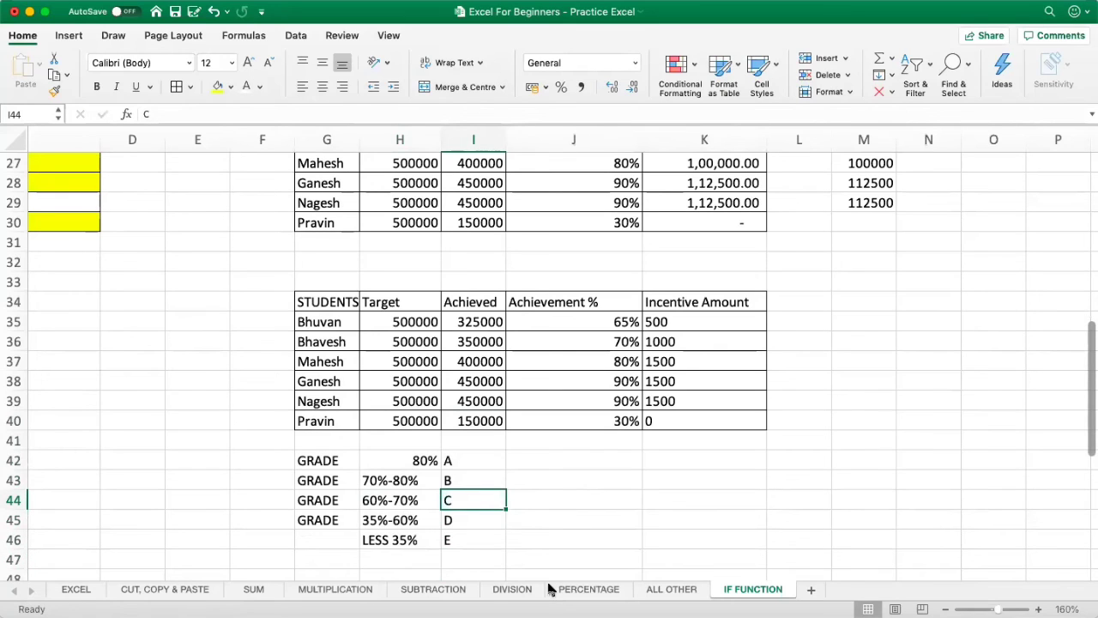
{"action": "key", "text": "Up"}
{"action": "key", "text": "Up"}
{"action": "key", "text": "Up"}
{"action": "key", "text": "Up"}
{"action": "key", "text": "Up"}
{"action": "key", "text": "Up"}
{"action": "key", "text": "Up"}
{"action": "key", "text": "Up"}
{"action": "key", "text": "Up"}
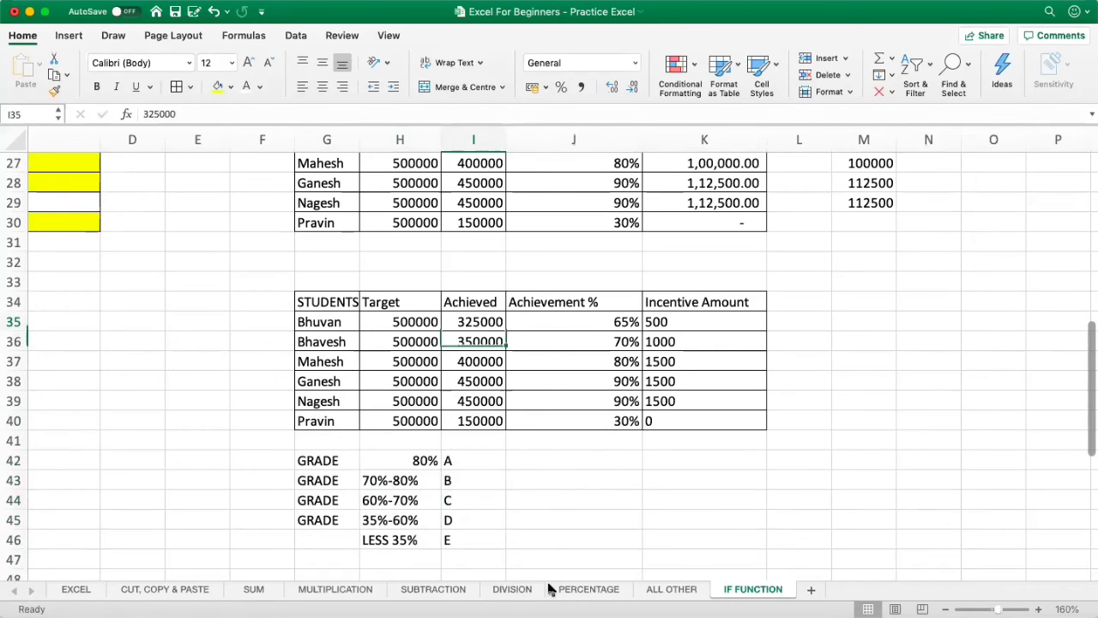
{"action": "key", "text": "Left"}
{"action": "key", "text": "Left"}
{"action": "key", "text": "shift+Down"}
{"action": "key", "text": "shift+Down"}
{"action": "key", "text": "shift+Down"}
{"action": "key", "text": "shift+Down"}
{"action": "key", "text": "shift+Down"}
Clear the Target and Achieved values in H35:I40 of the STUDENTS table.
{"action": "key", "text": "Right"}
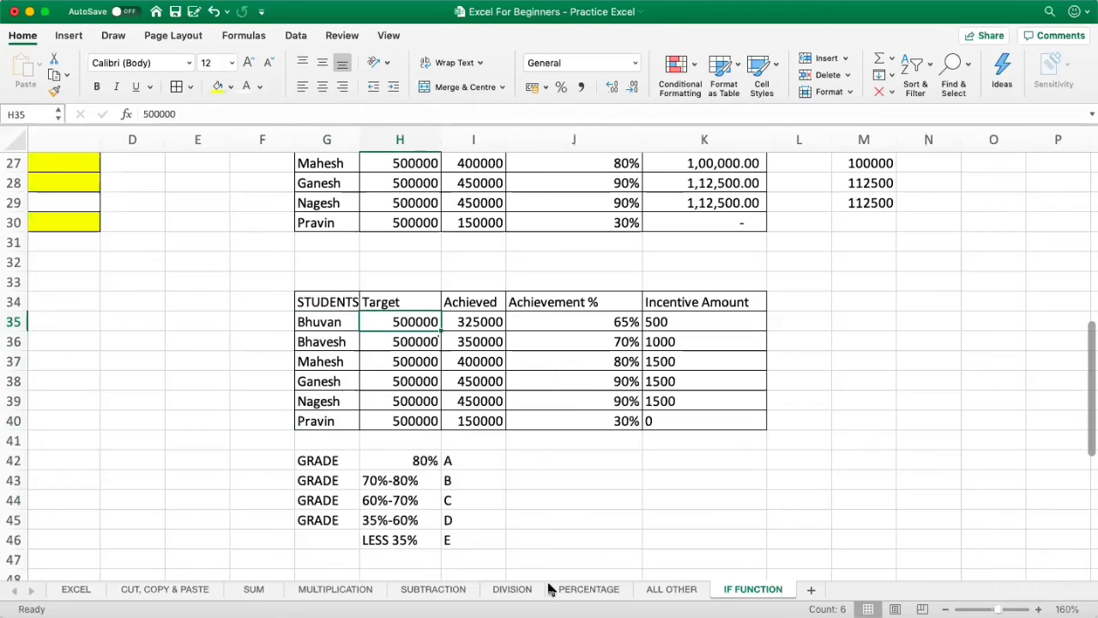
{"action": "key", "text": "shift+Right"}
{"action": "key", "text": "shift+Down"}
{"action": "key", "text": "shift+Down"}
{"action": "key", "text": "shift+Down"}
{"action": "key", "text": "shift+Down"}
{"action": "key", "text": "shift+Down"}
{"action": "key", "text": "Delete"}
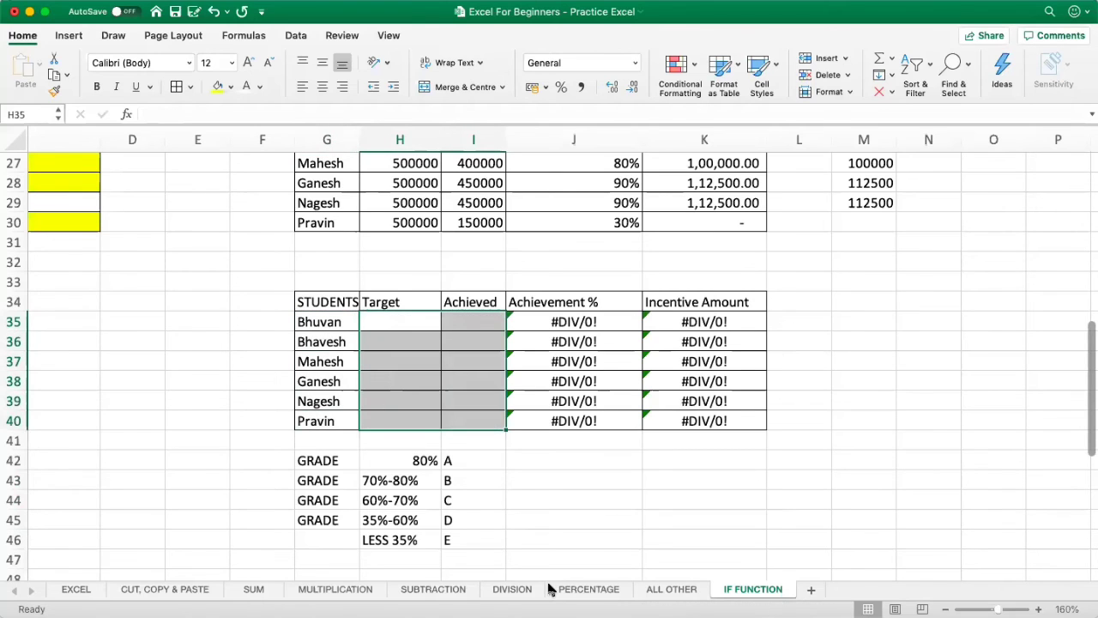
Replace the Achievement % formula in J35 with a fixed 80%.
{"action": "key", "text": "Right"}
{"action": "key", "text": "Right"}
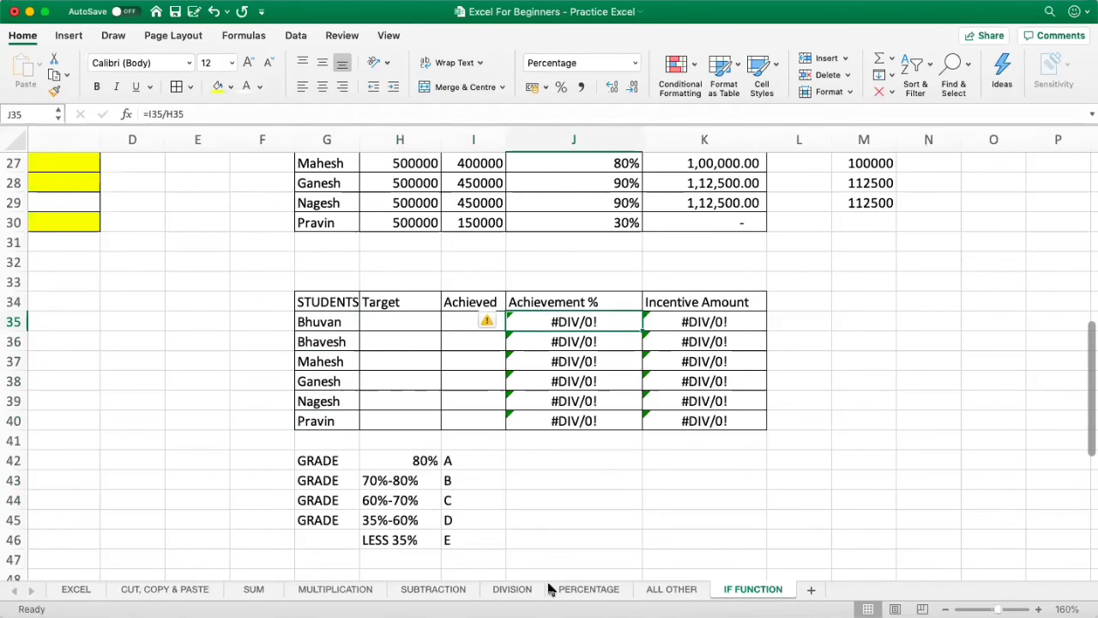
{"action": "type", "text": "80%%"}
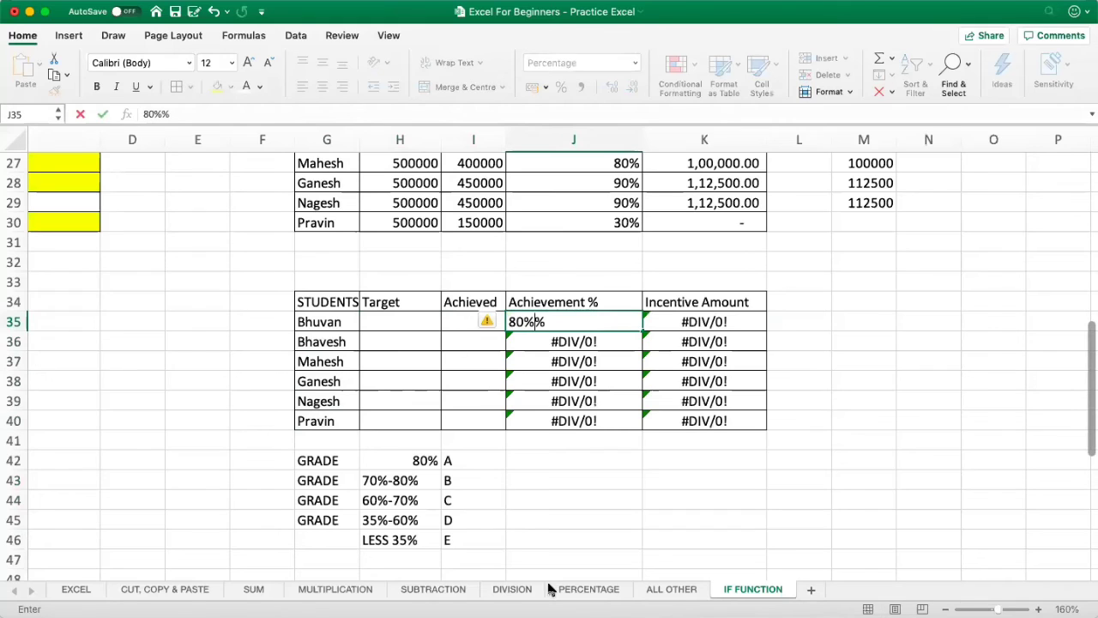
{"action": "key", "text": "Return"}
{"action": "key", "text": "Up"}
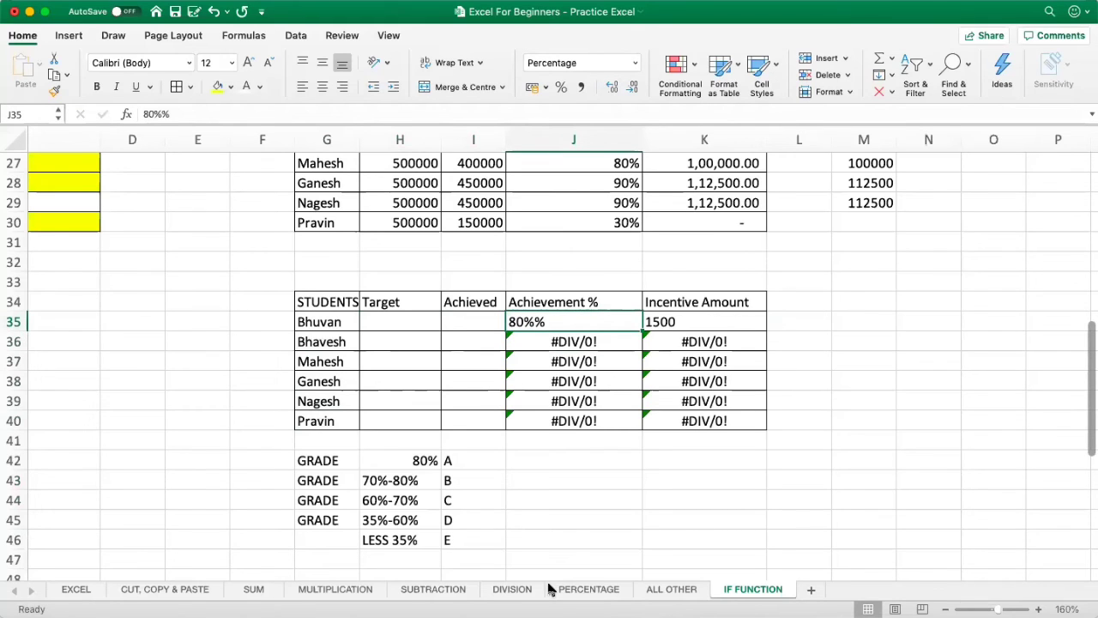
{"action": "key", "text": "BackSpace"}
{"action": "key", "text": "Return"}
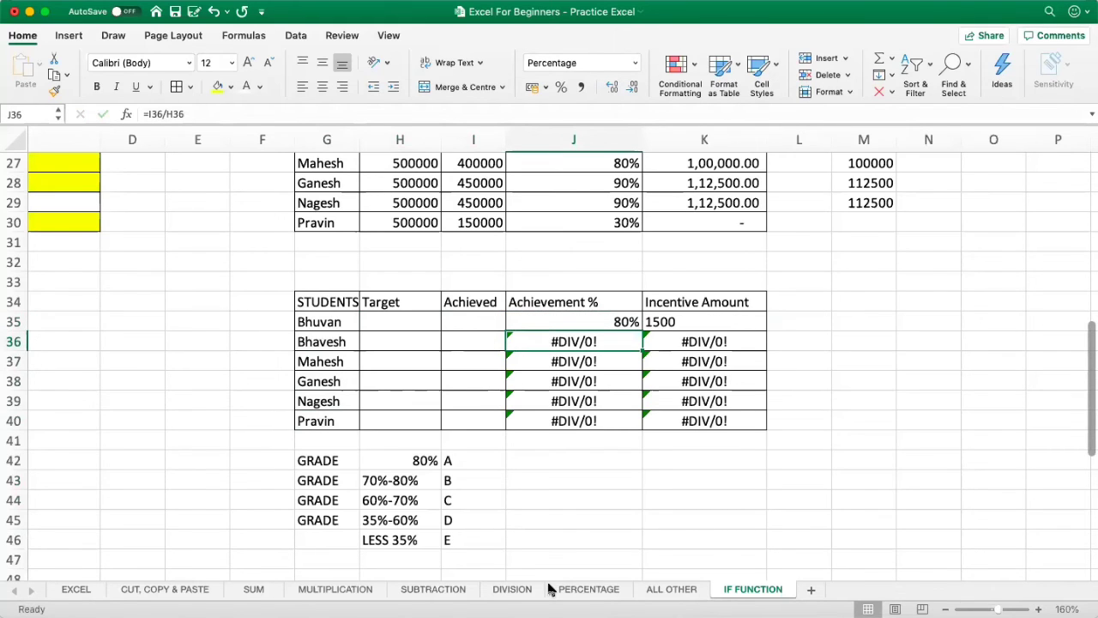
Enter achievement percentages of 35%, 20%, 75%, 65% and 50% in J36:J40 of the STUDENTS table.
{"action": "type", "text": "35%"}
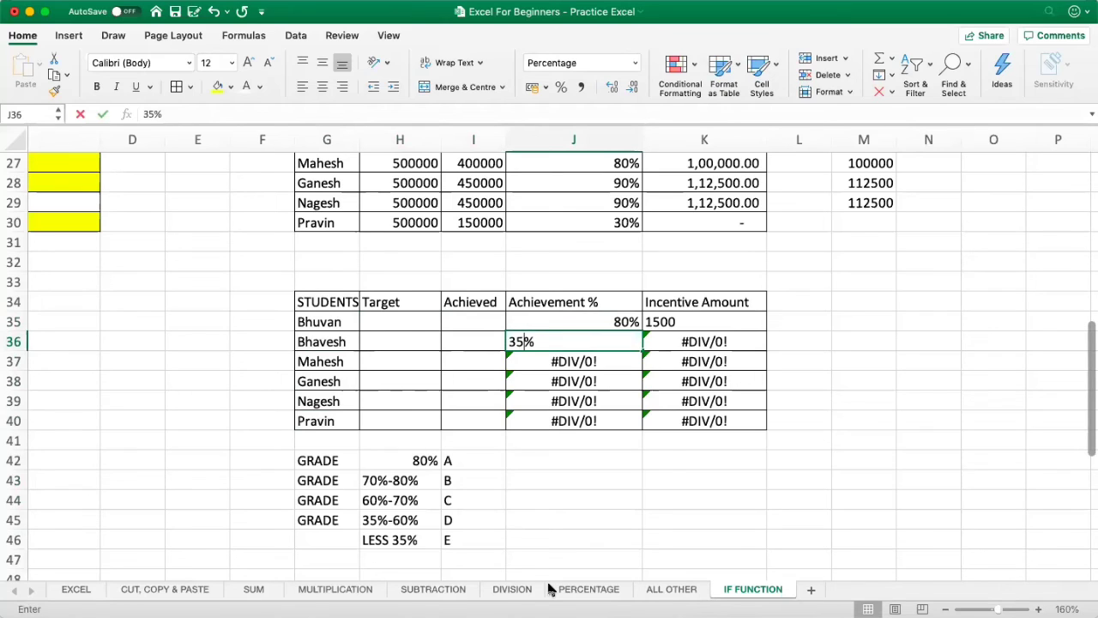
{"action": "key", "text": "Return"}
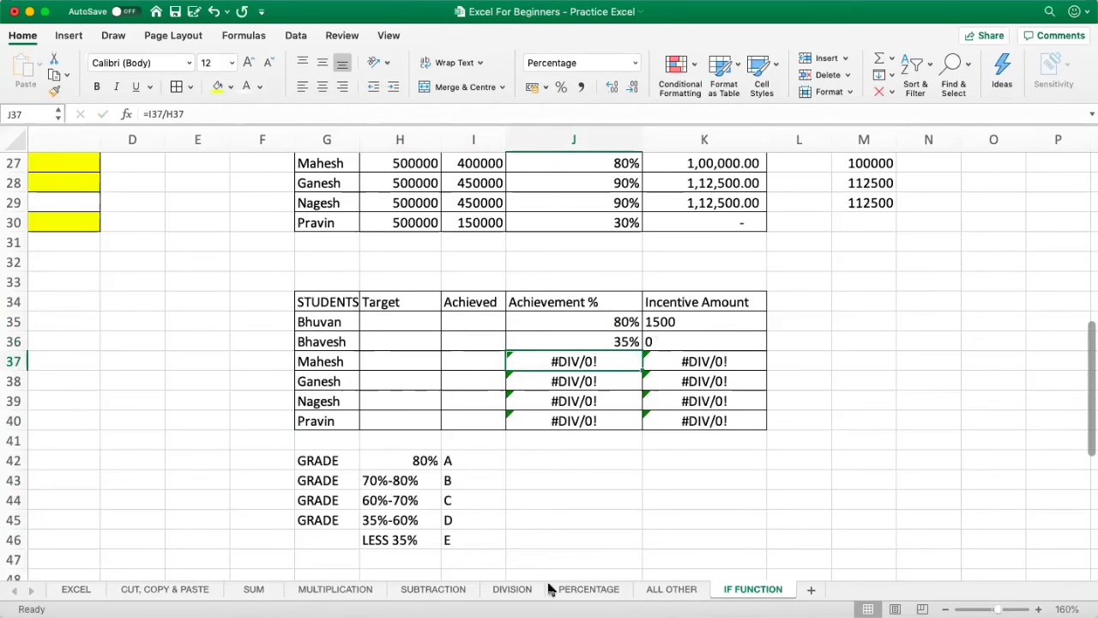
{"action": "type", "text": "20%"}
{"action": "key", "text": "Return"}
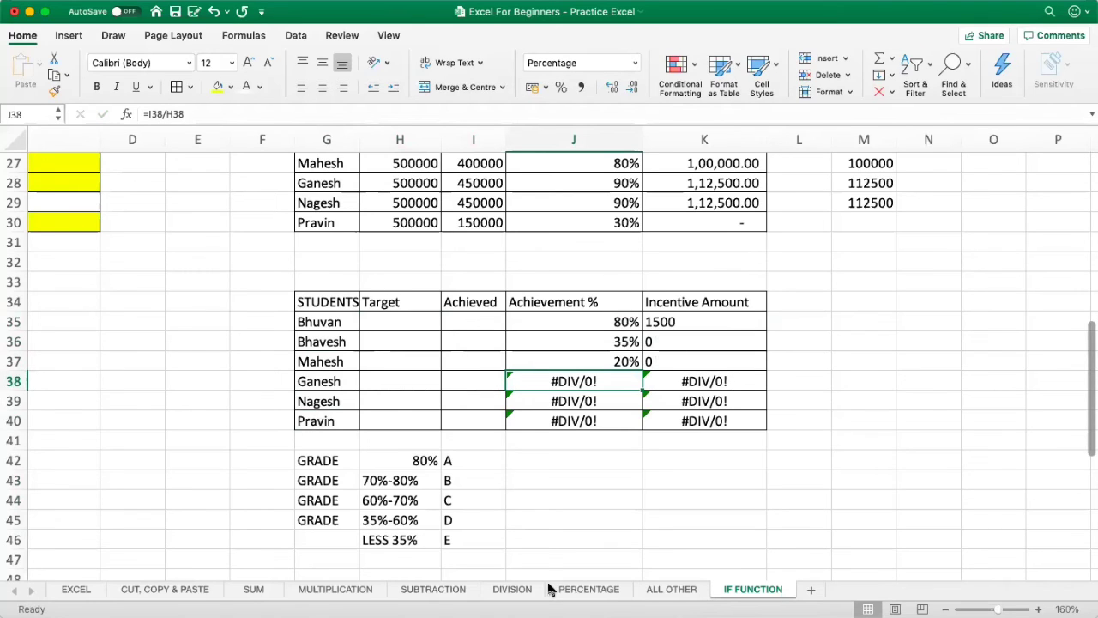
{"action": "type", "text": "75"}
{"action": "key", "text": "Return"}
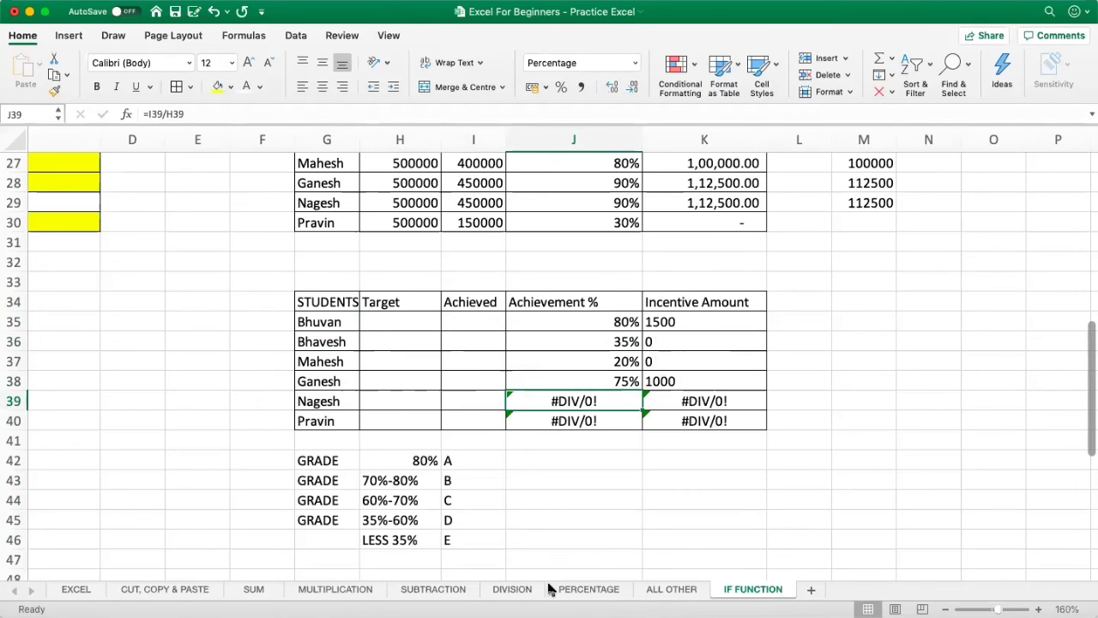
{"action": "type", "text": "65%"}
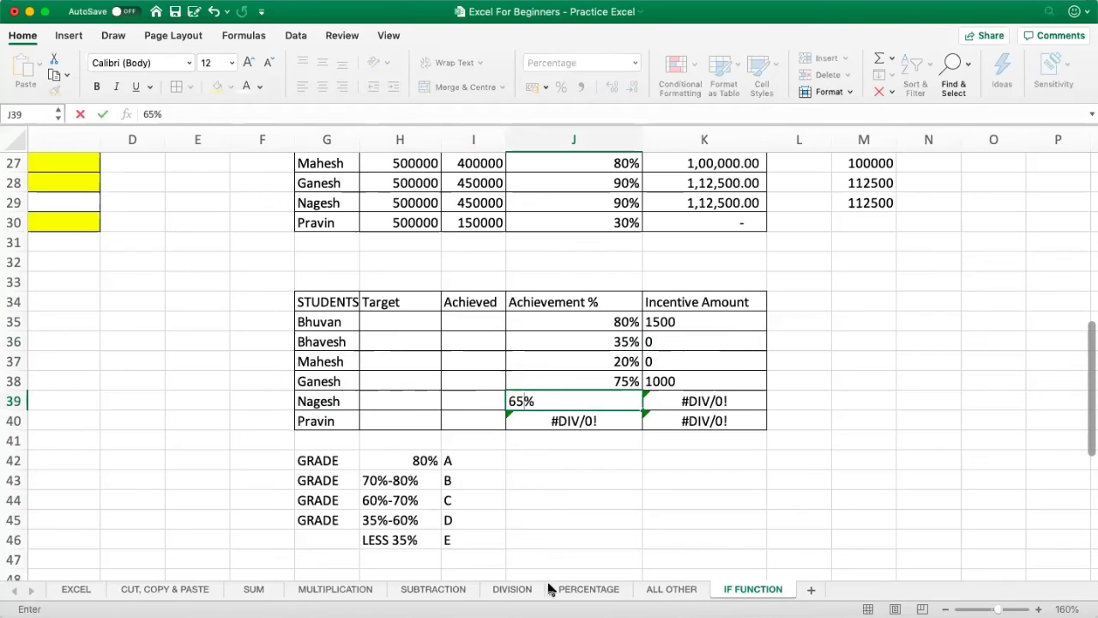
{"action": "key", "text": "Return"}
{"action": "type", "text": "50'%"}
{"action": "key", "text": "Return"}
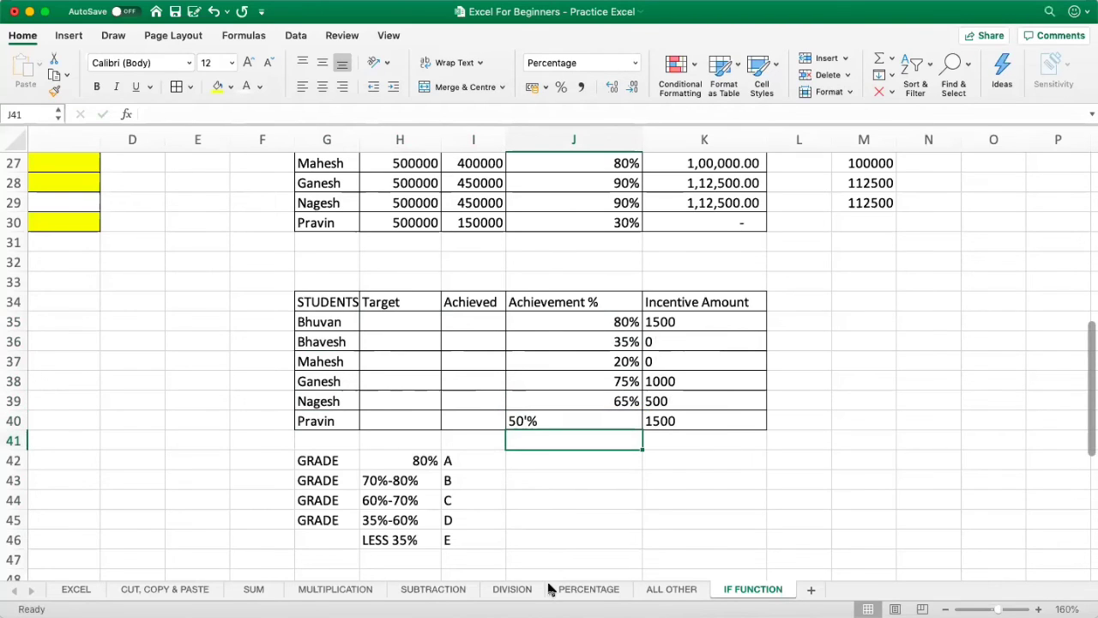
{"action": "key", "text": "Up"}
{"action": "type", "text": "50"}
{"action": "key", "text": "Return"}
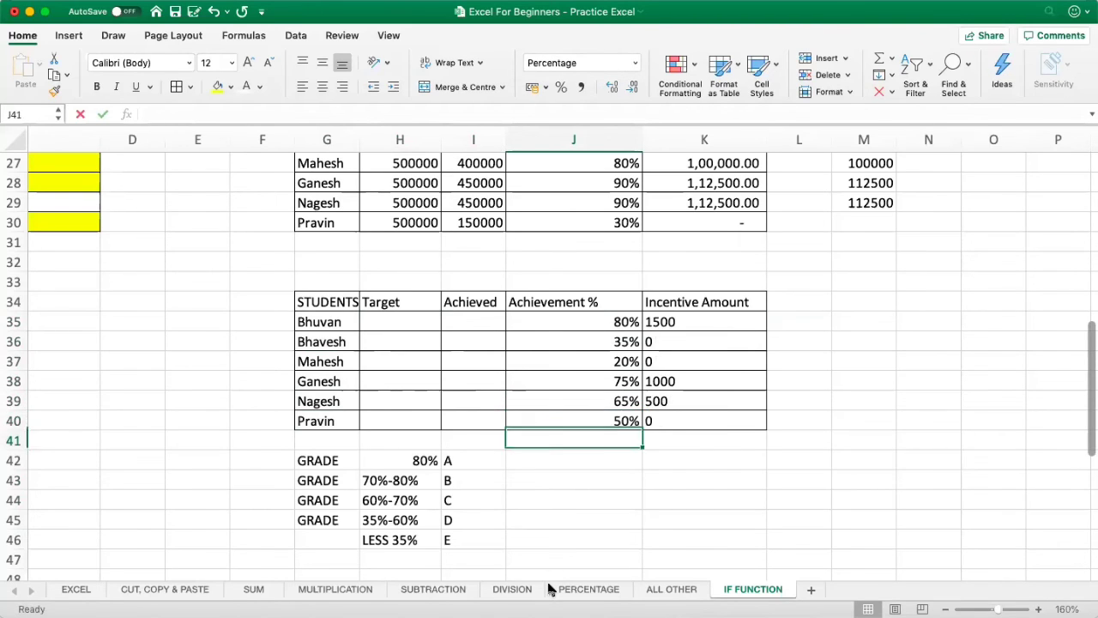
Rename the Incentive Amount heading in K34 of the STUDENTS table to GRADES.
{"action": "key", "text": "Up"}
{"action": "key", "text": "Up"}
{"action": "key", "text": "Up"}
{"action": "key", "text": "Up"}
{"action": "key", "text": "Up"}
{"action": "key", "text": "Up"}
{"action": "key", "text": "Right"}
{"action": "key", "text": "shift+super+Down"}
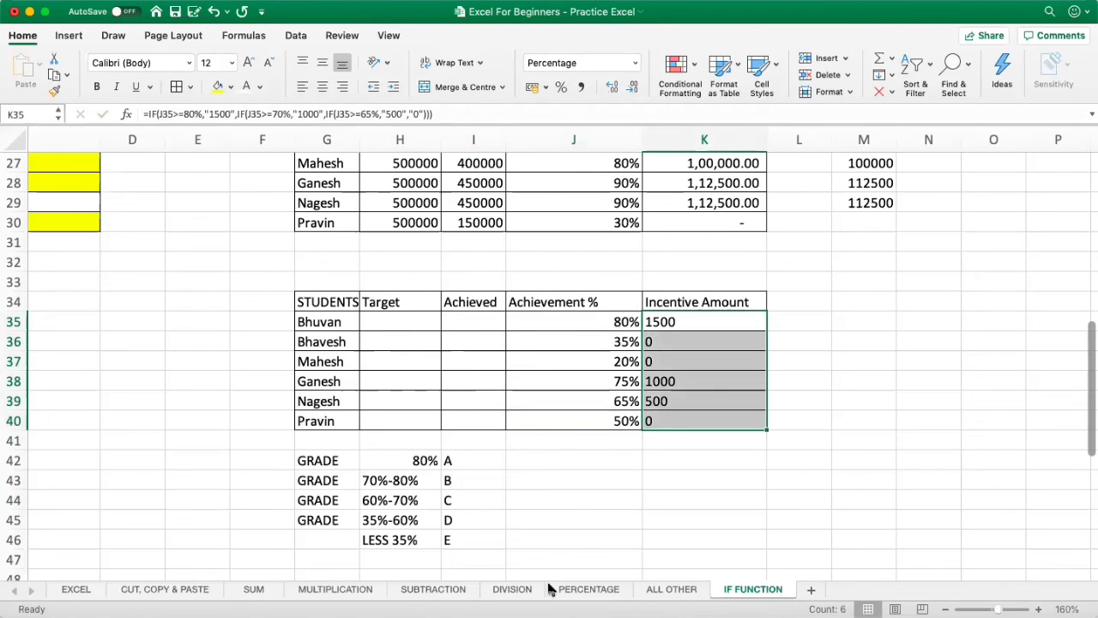
{"action": "key", "text": "Up"}
{"action": "type", "text": "GRADES"}
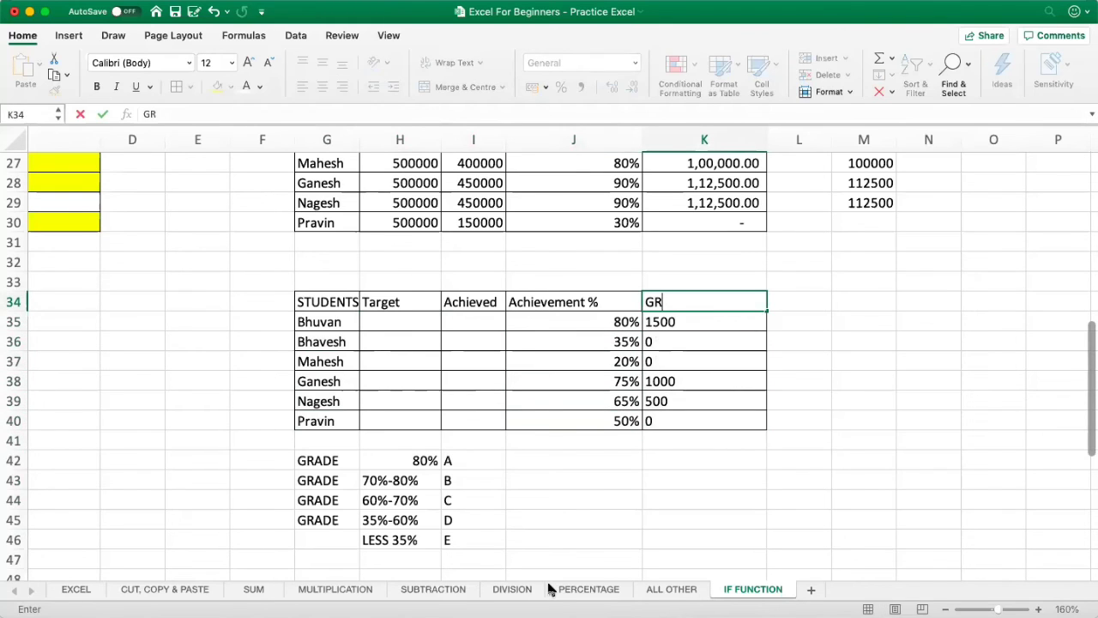
{"action": "key", "text": "Return"}
Clear the old incentive formulas from K35:K40 under the new heading.
{"action": "key", "text": "shift+super+Down"}
{"action": "key", "text": "Delete"}
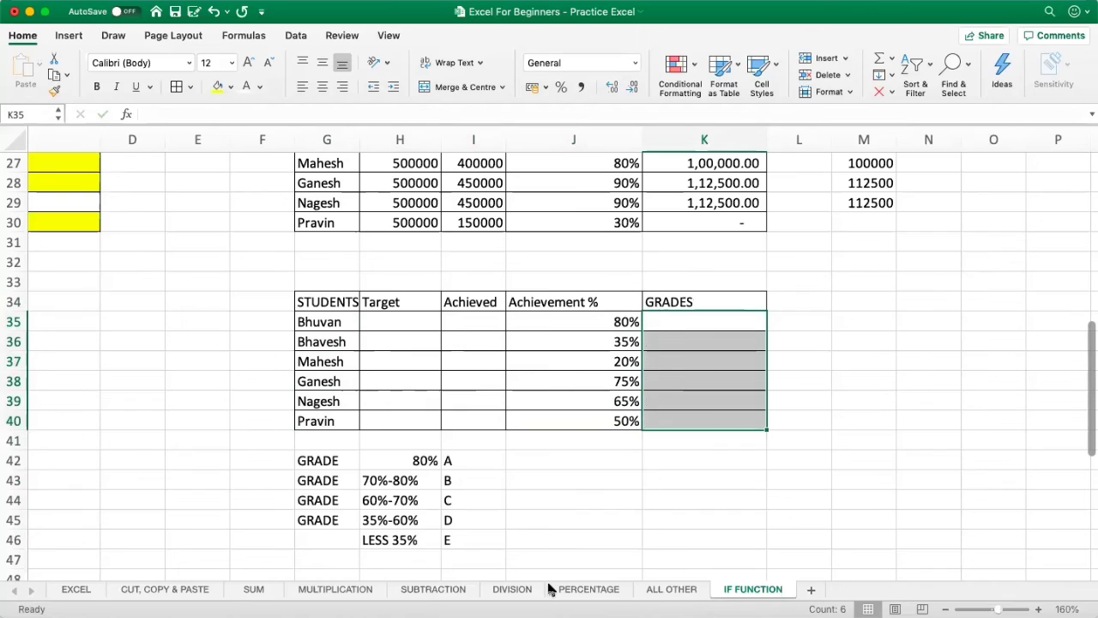
{"action": "key", "text": "Up"}
{"action": "key", "text": "Down"}
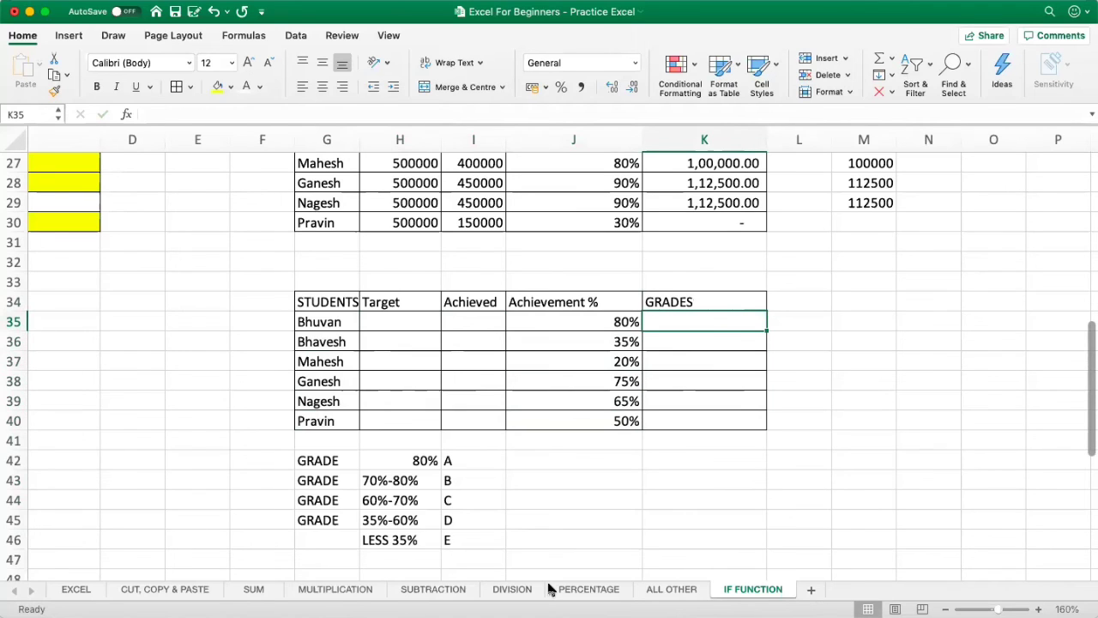
Begin an IF formula in K35 with J35>"A" as its logical test.
{"action": "type", "text": "=IF("}
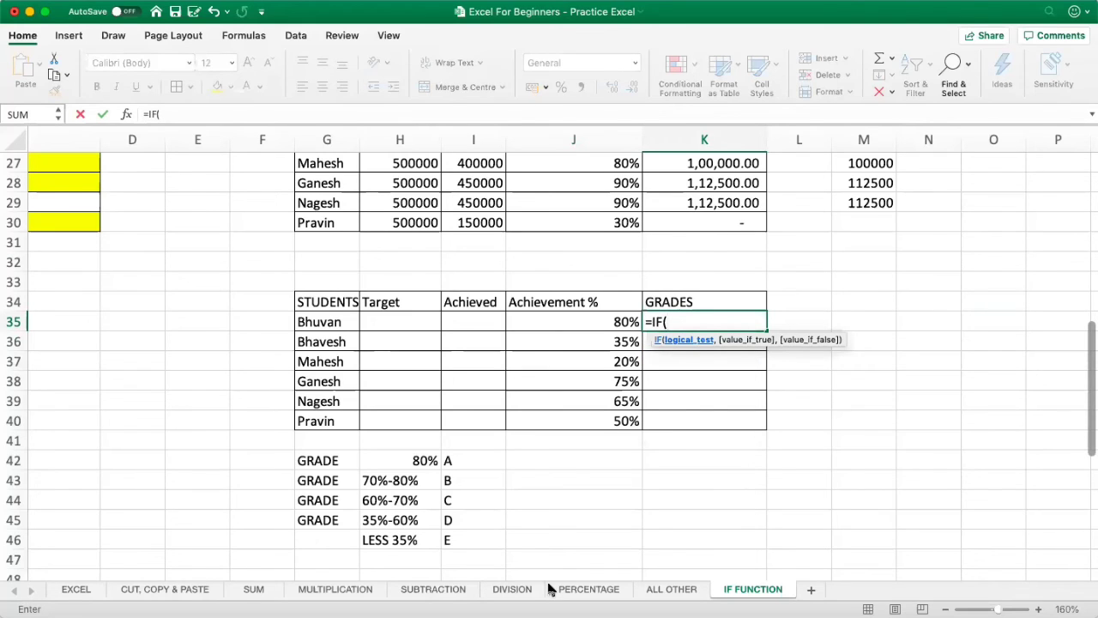
{"action": "key", "text": "Left"}
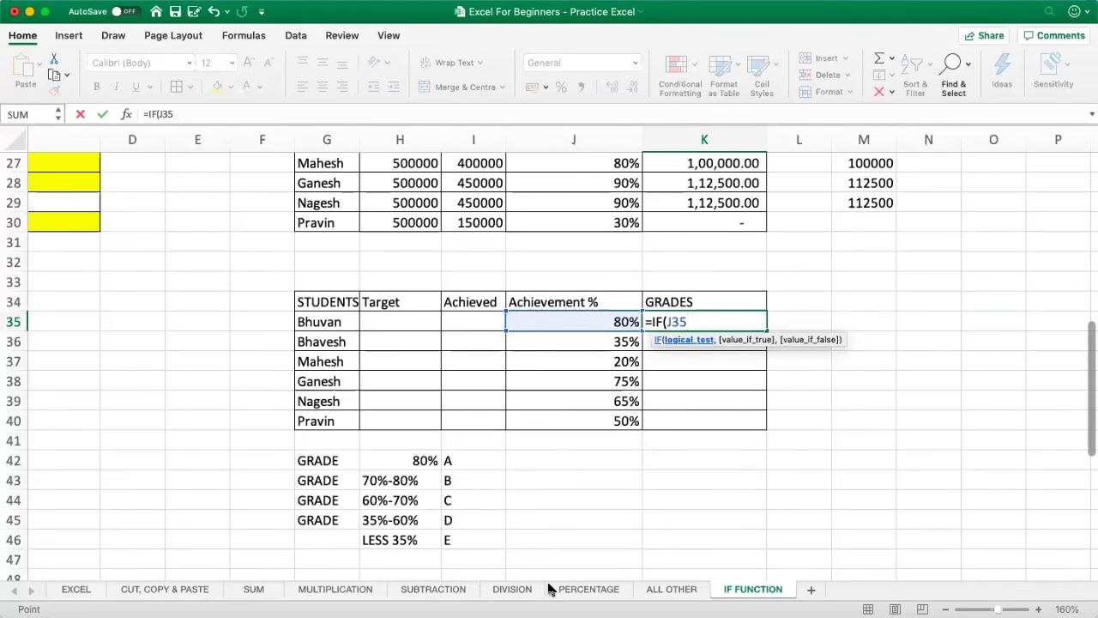
{"action": "type", "text": ">\"GRADE A"}
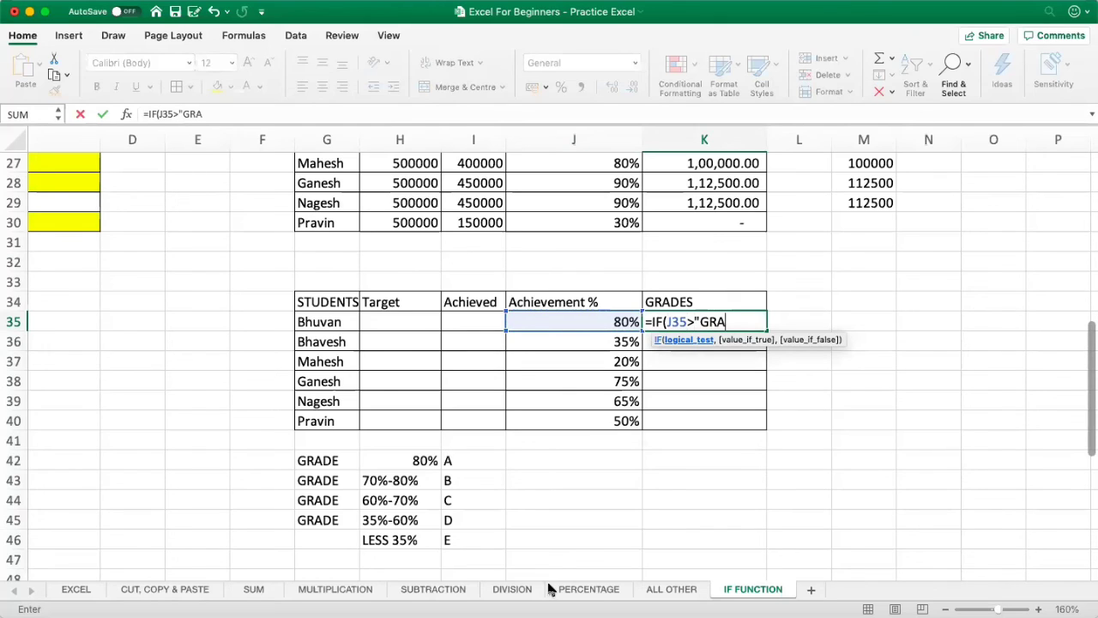
{"action": "key", "text": "BackSpace"}
{"action": "key", "text": "BackSpace"}
{"action": "key", "text": "BackSpace"}
{"action": "key", "text": "BackSpace"}
{"action": "key", "text": "BackSpace"}
{"action": "key", "text": "BackSpace"}
{"action": "key", "text": "BackSpace"}
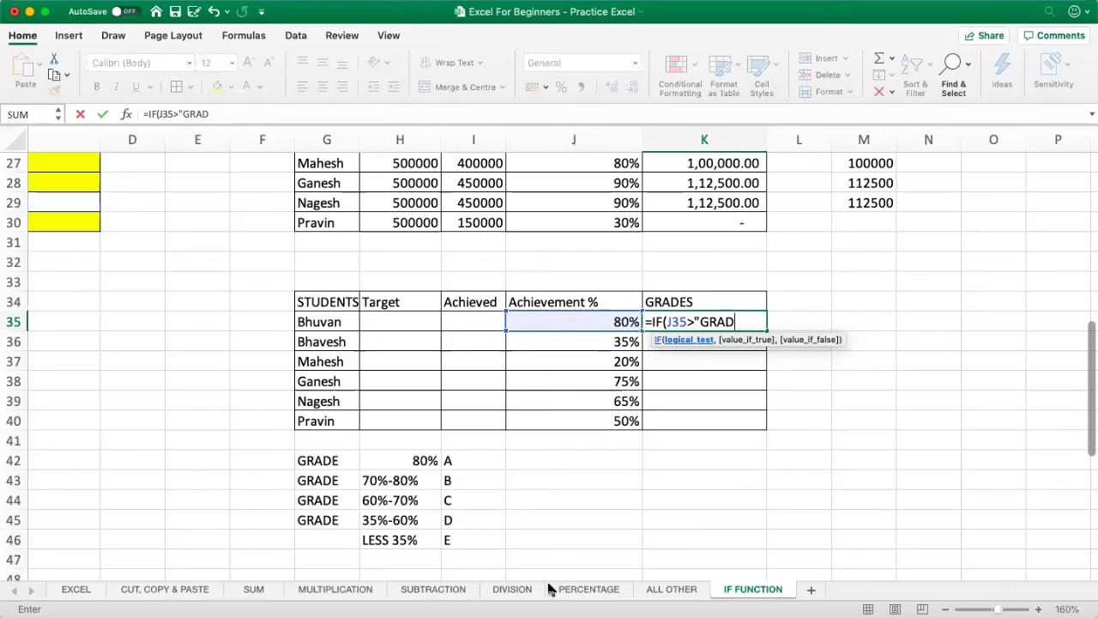
{"action": "type", "text": "A\""}
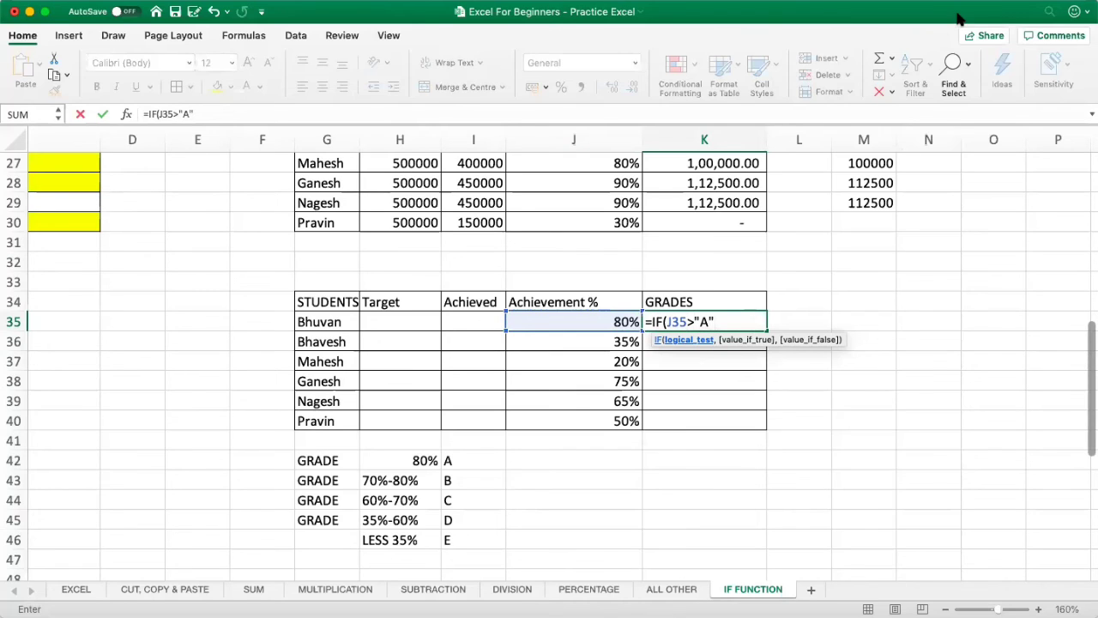
{"action": "left_click", "coordinate": [732, 322]}
{"action": "type", "text": ","}
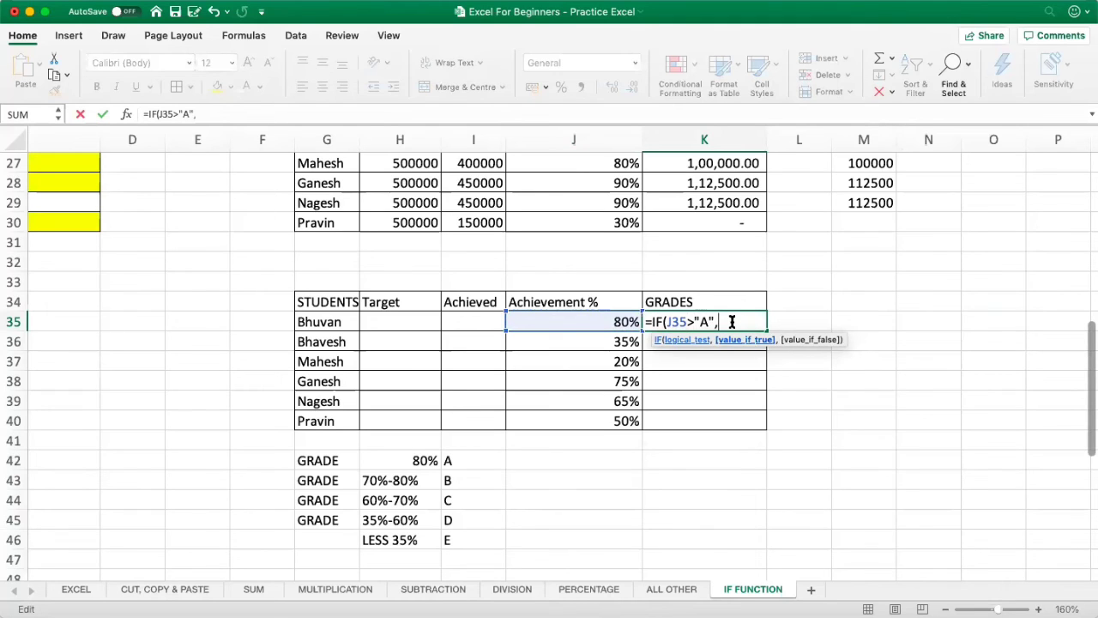
Nest a second IF in the K35 formula that returns "B" when J35>70%.
{"action": "type", "text": "IF("}
{"action": "left_click", "coordinate": [594, 318]}
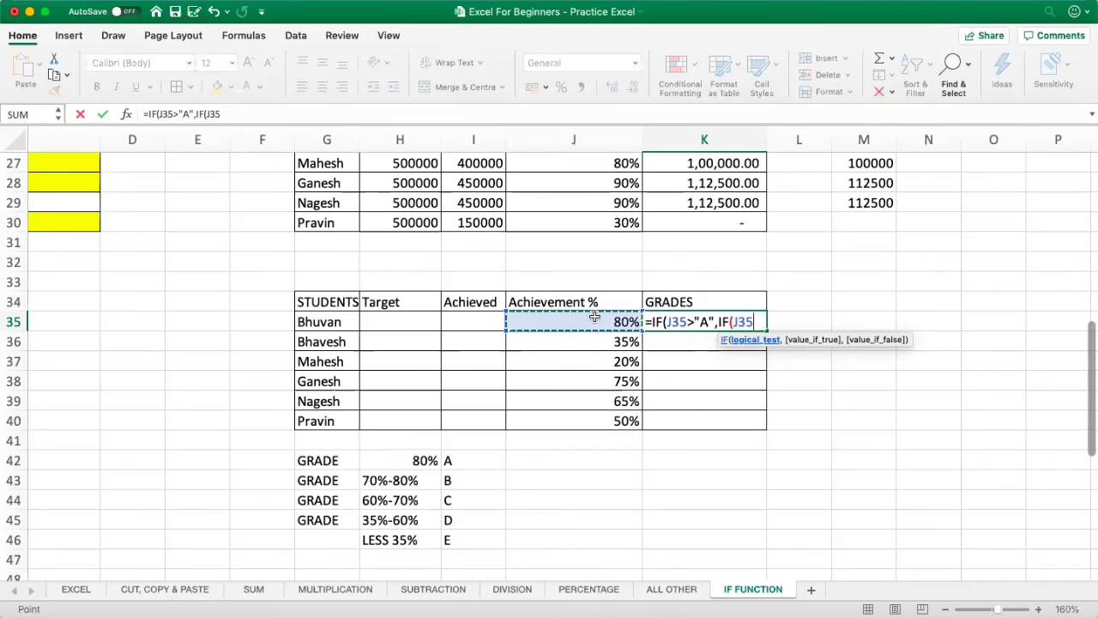
{"action": "type", "text": ">70"}
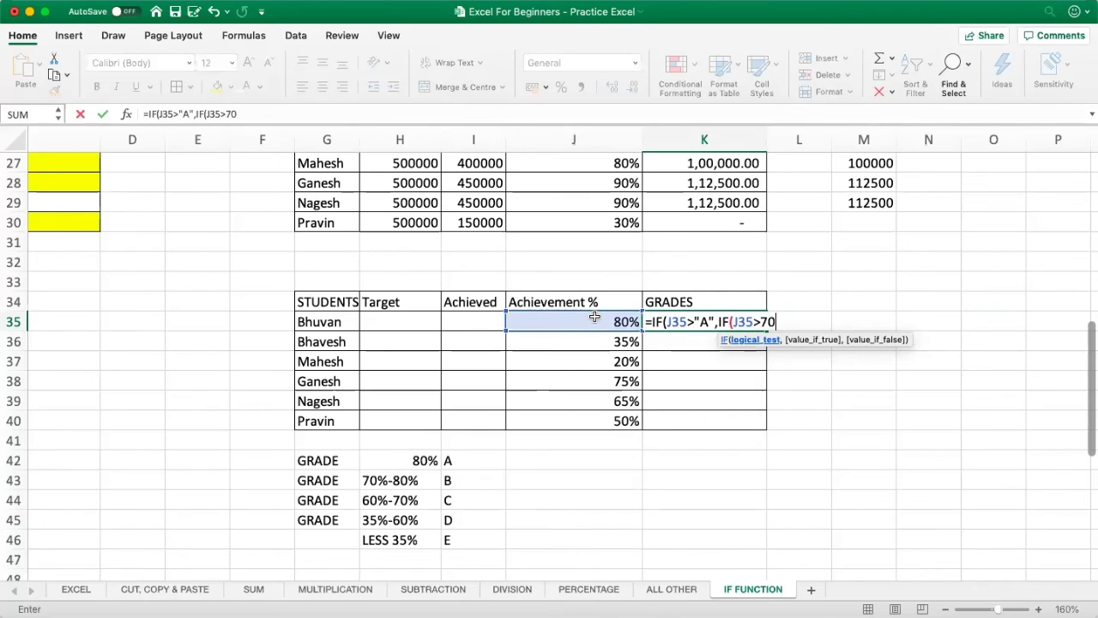
{"action": "type", "text": "%,"}
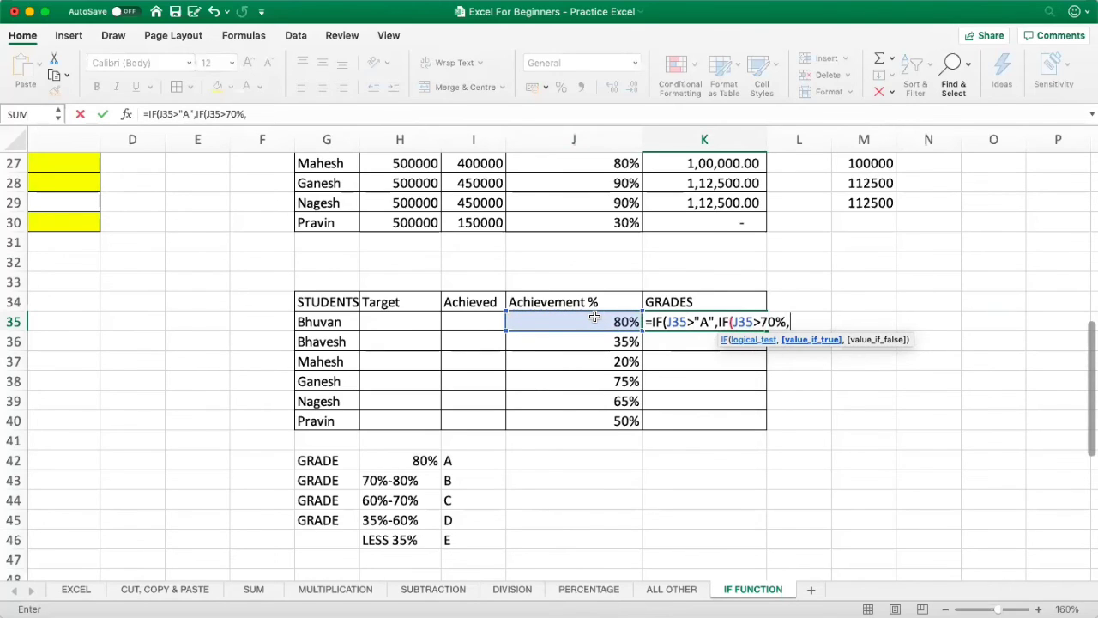
{"action": "type", "text": "\"B\""}
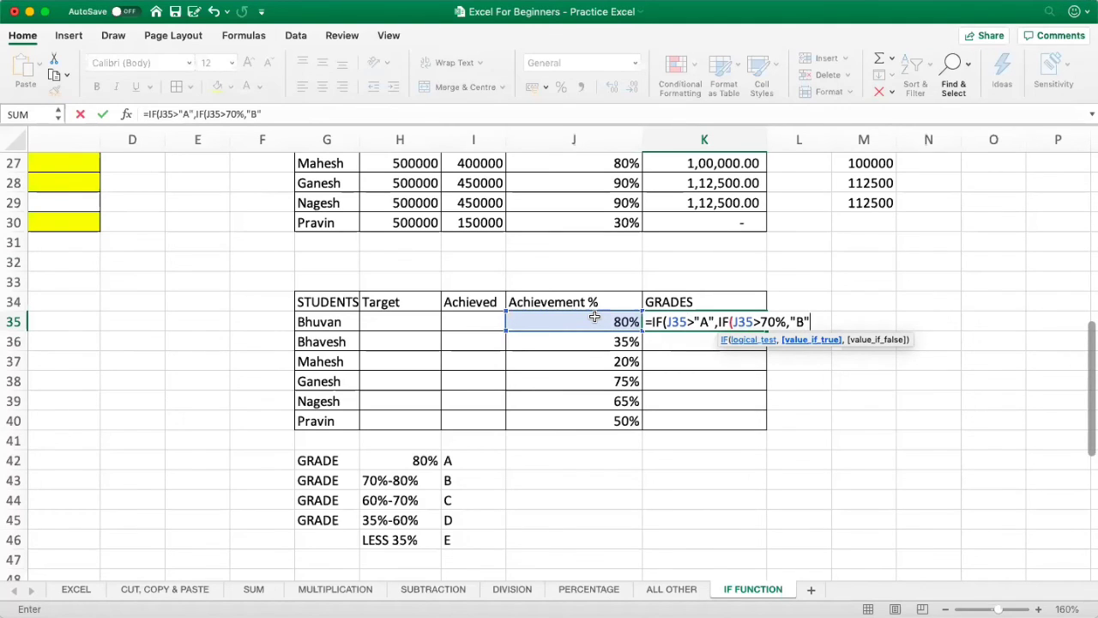
{"action": "type", "text": ","}
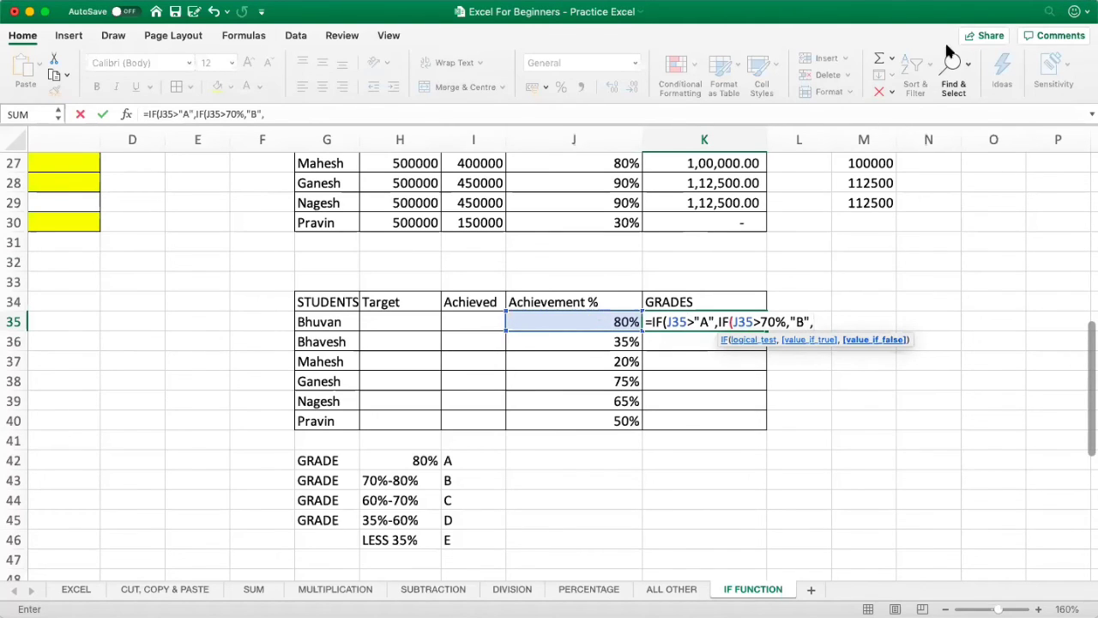
Nest a third IF in the K35 formula that returns "C" when J35>60%.
{"action": "left_click", "coordinate": [819, 322]}
{"action": "type", "text": "IF"}
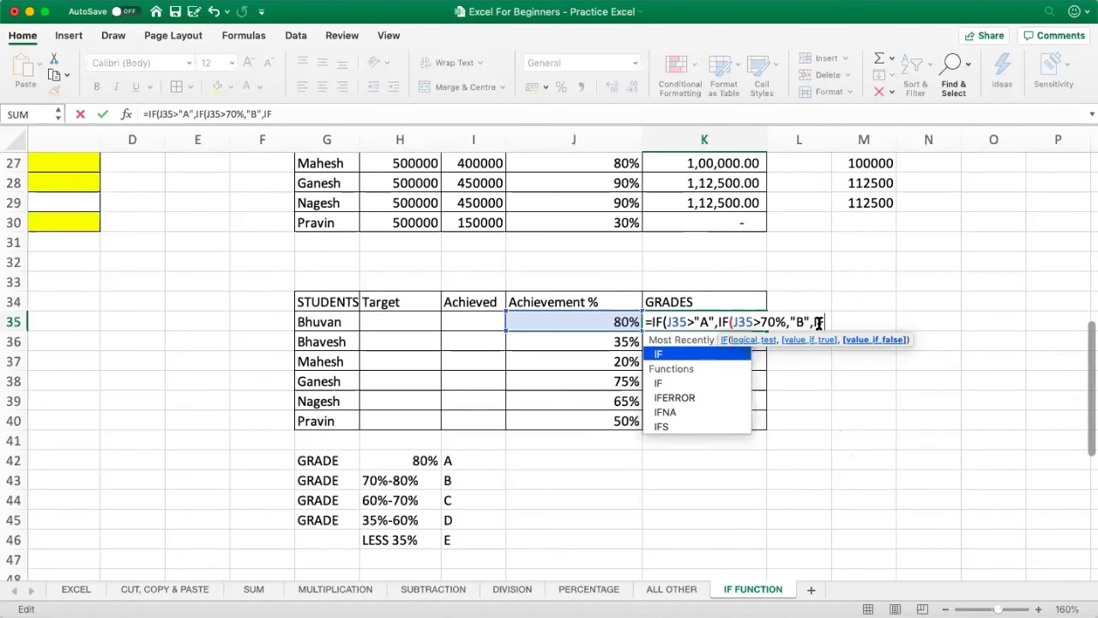
{"action": "type", "text": "("}
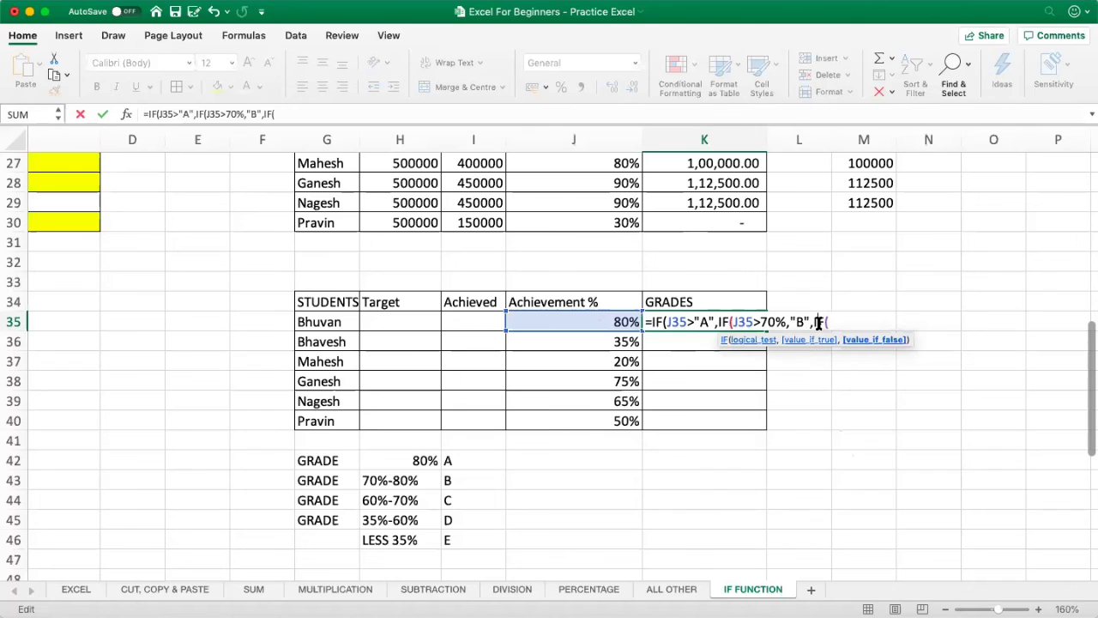
{"action": "left_click", "coordinate": [615, 322]}
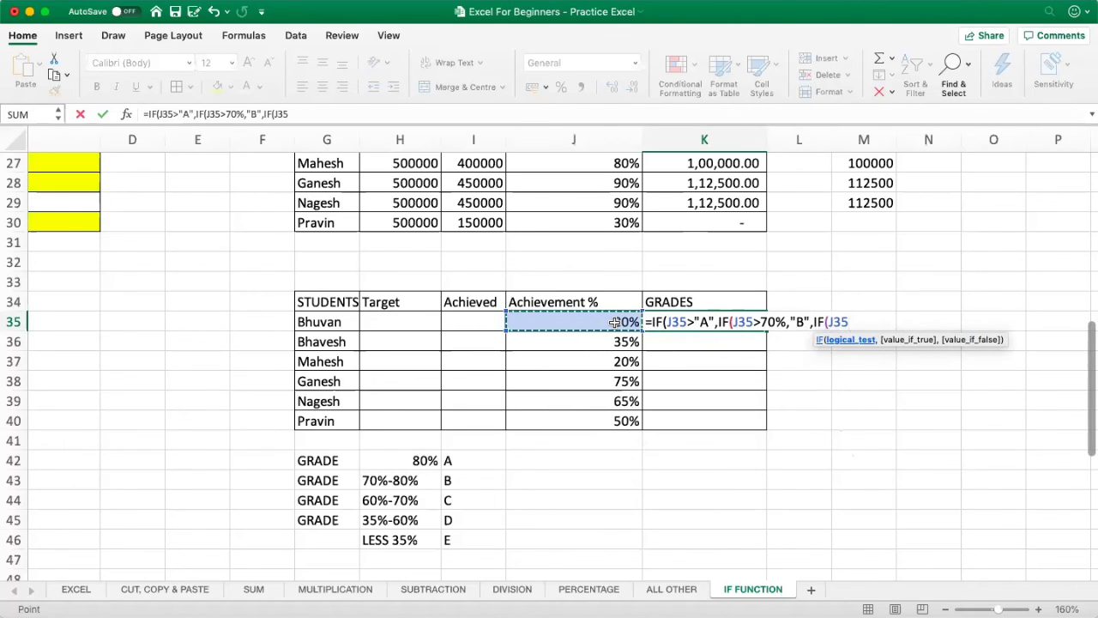
{"action": "type", "text": ">60"}
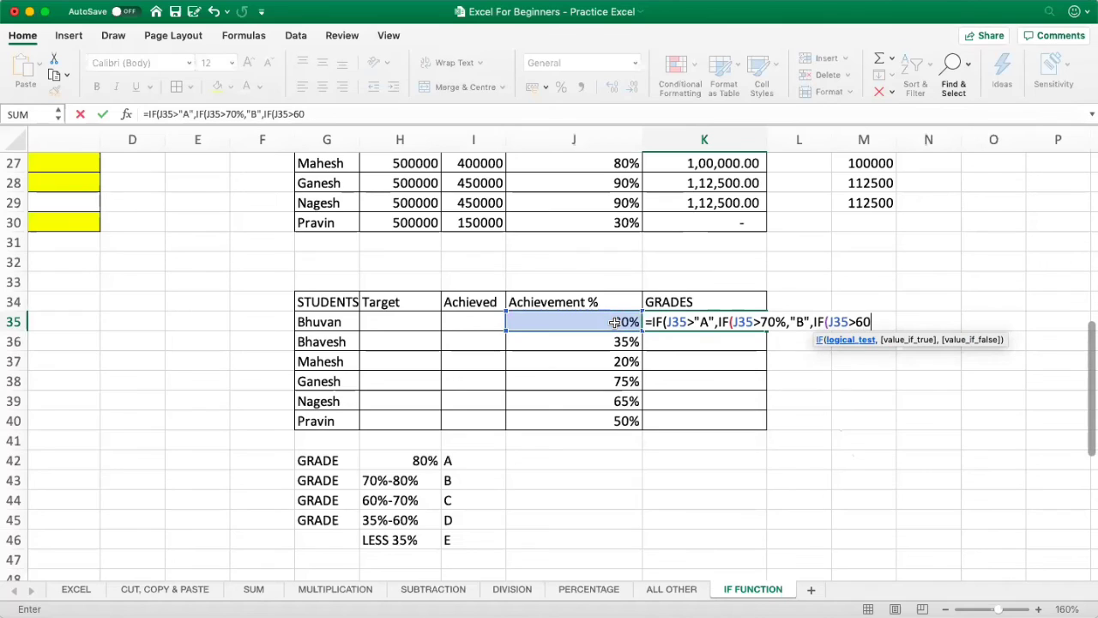
{"action": "type", "text": "%,\"C\""}
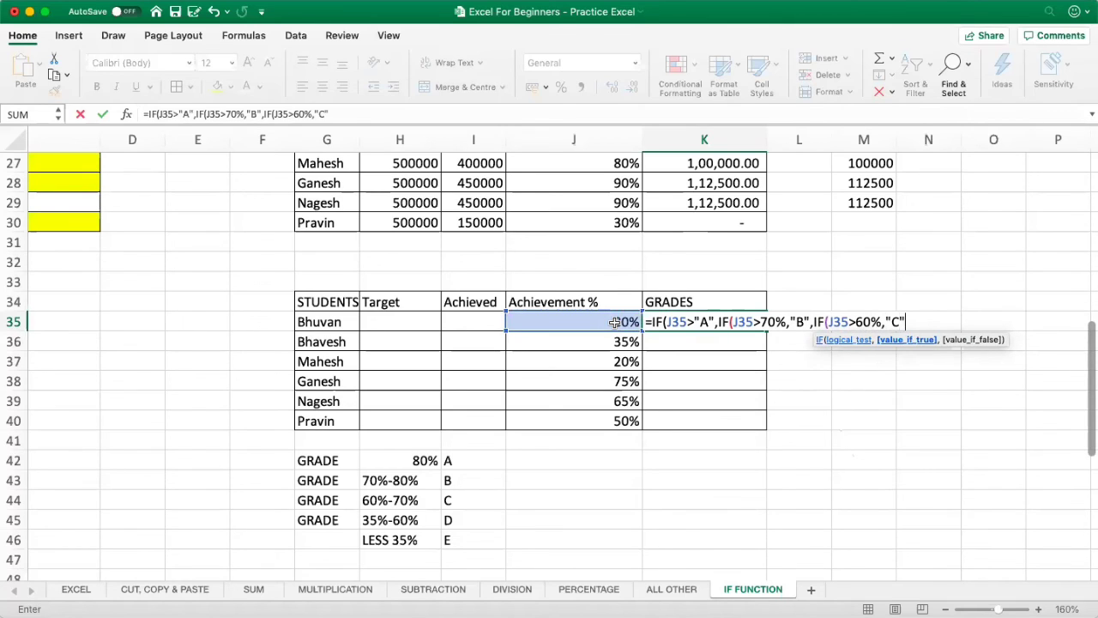
{"action": "type", "text": ","}
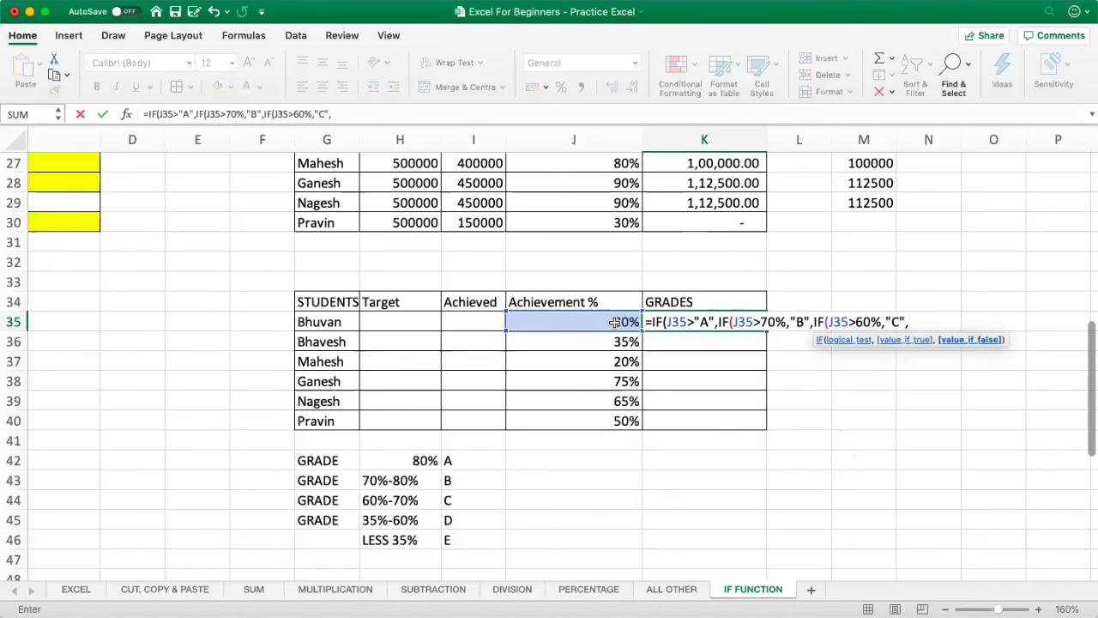
Complete the K35 formula with a fourth IF that returns "D" when J35>35% and "E" otherwise.
{"action": "type", "text": "IF("}
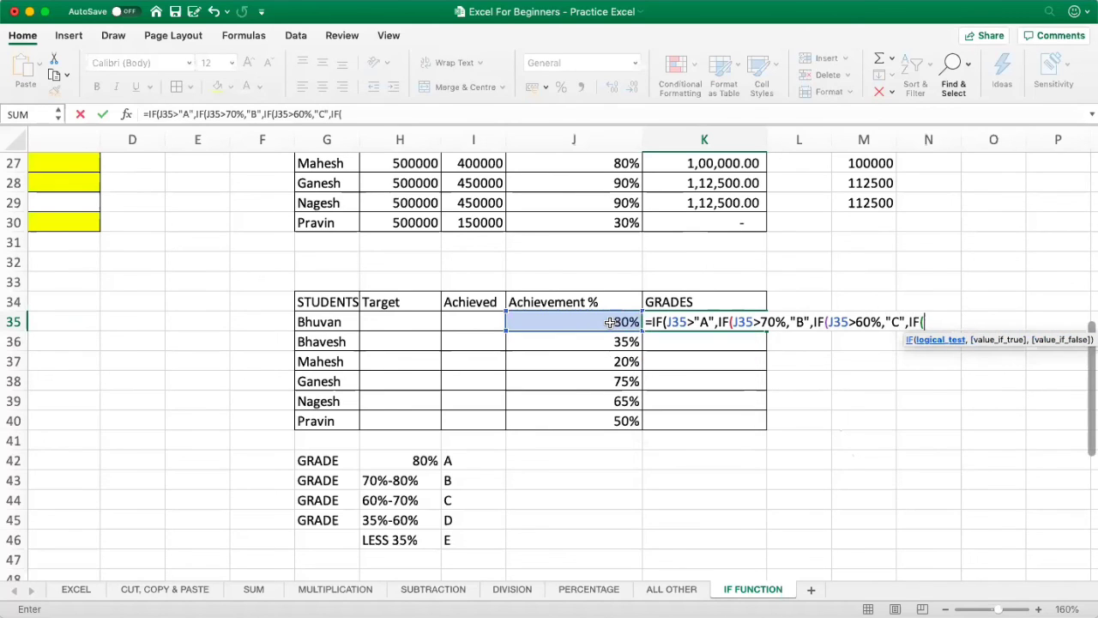
{"action": "left_click", "coordinate": [612, 322]}
{"action": "type", "text": ">"}
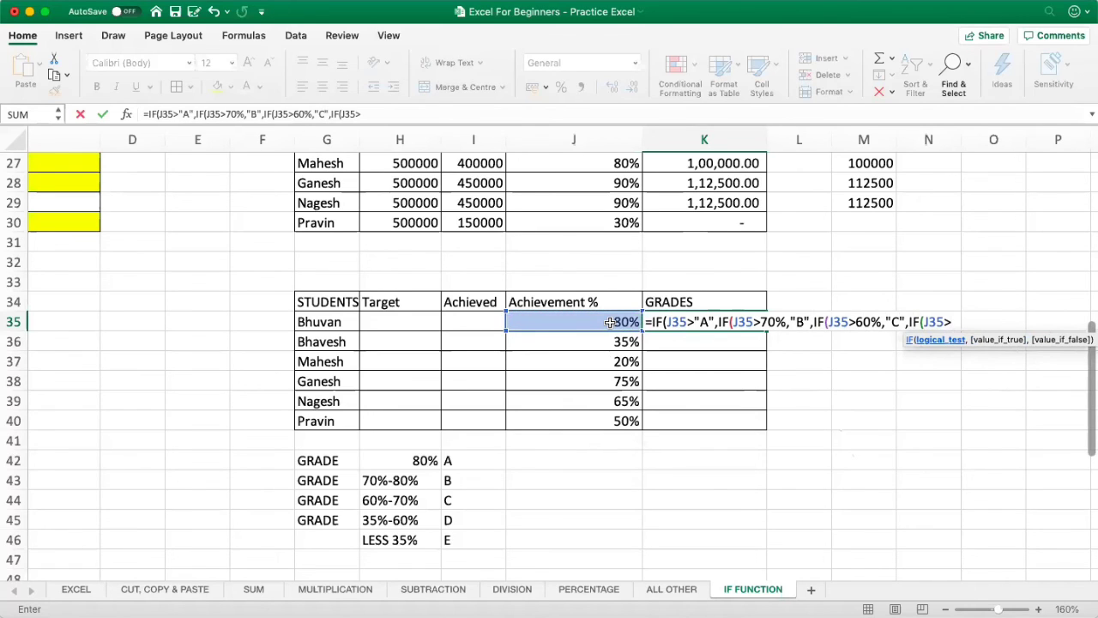
{"action": "type", "text": "35%,\"D\""}
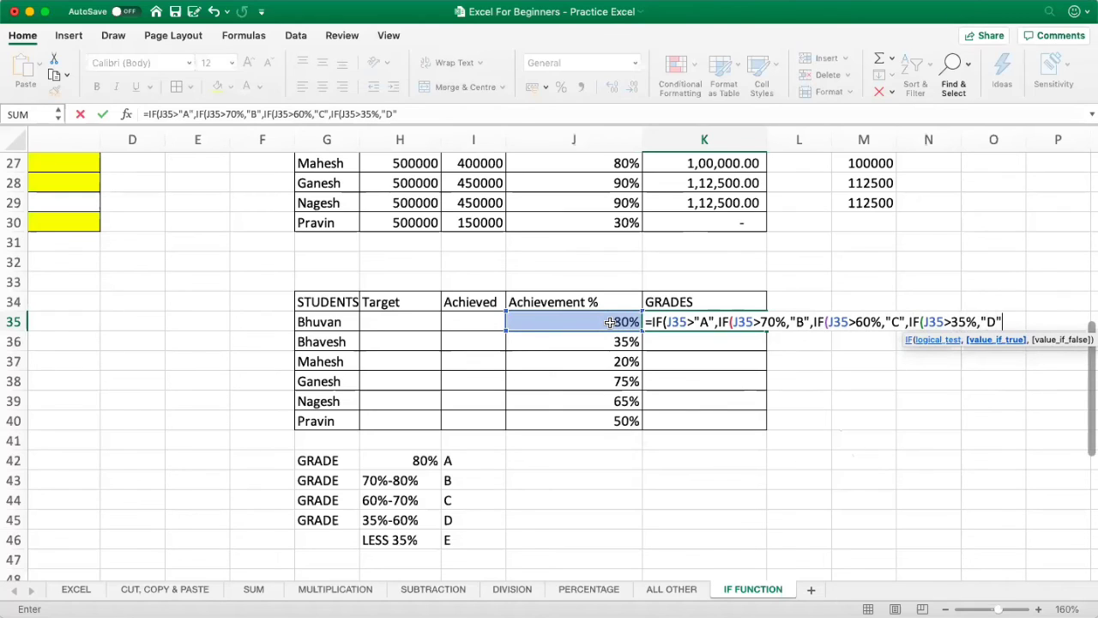
{"action": "type", "text": ","}
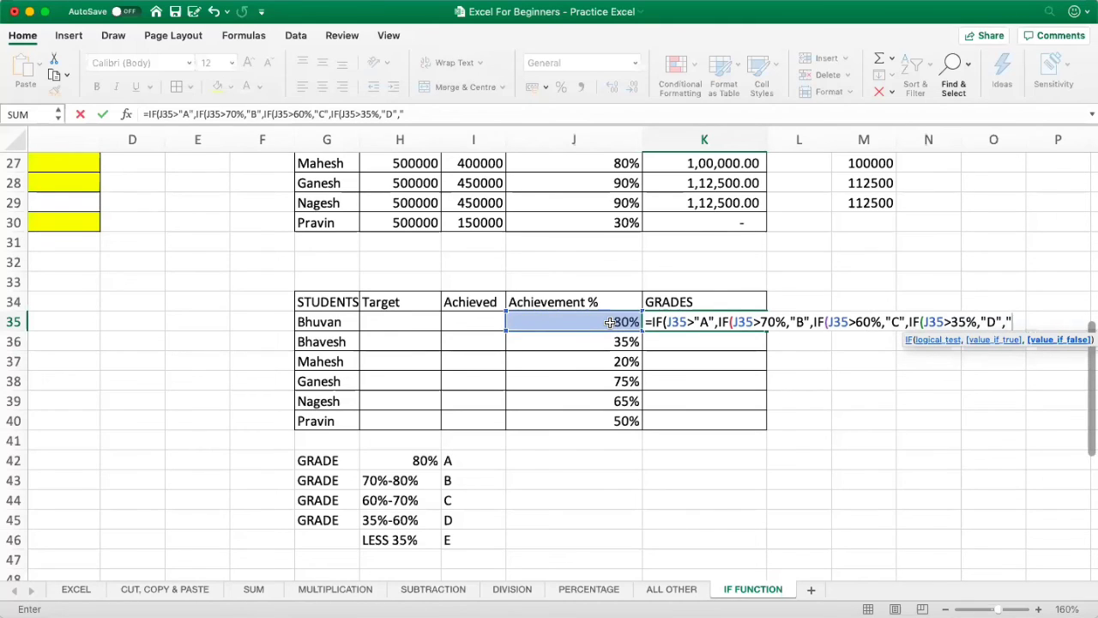
{"action": "type", "text": "\"E\""}
{"action": "type", "text": "))))"}
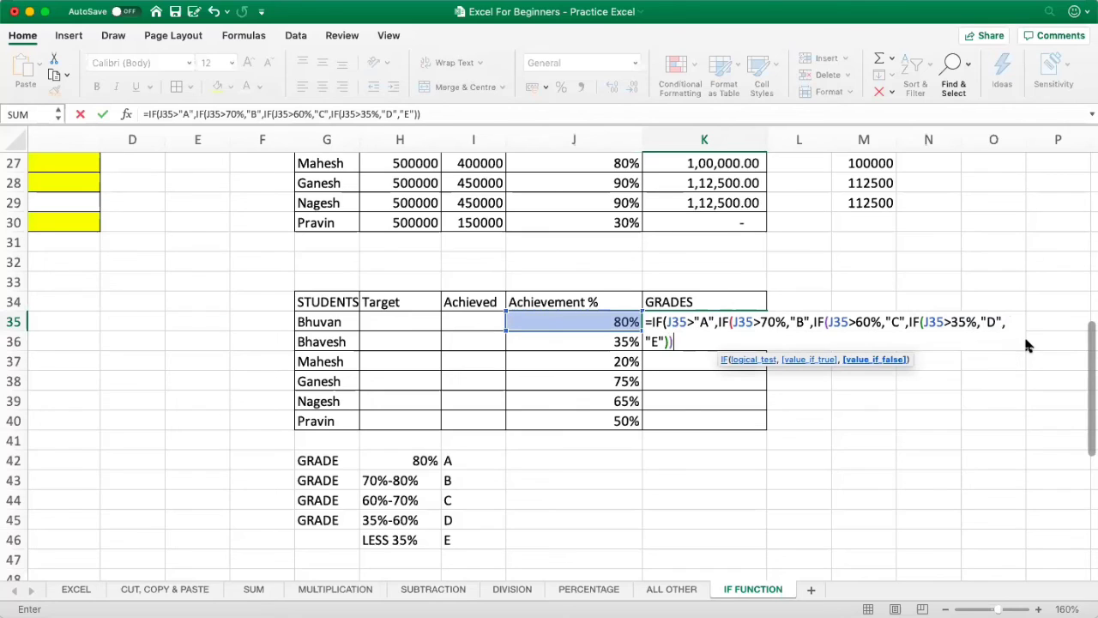
{"action": "key", "text": "Return"}
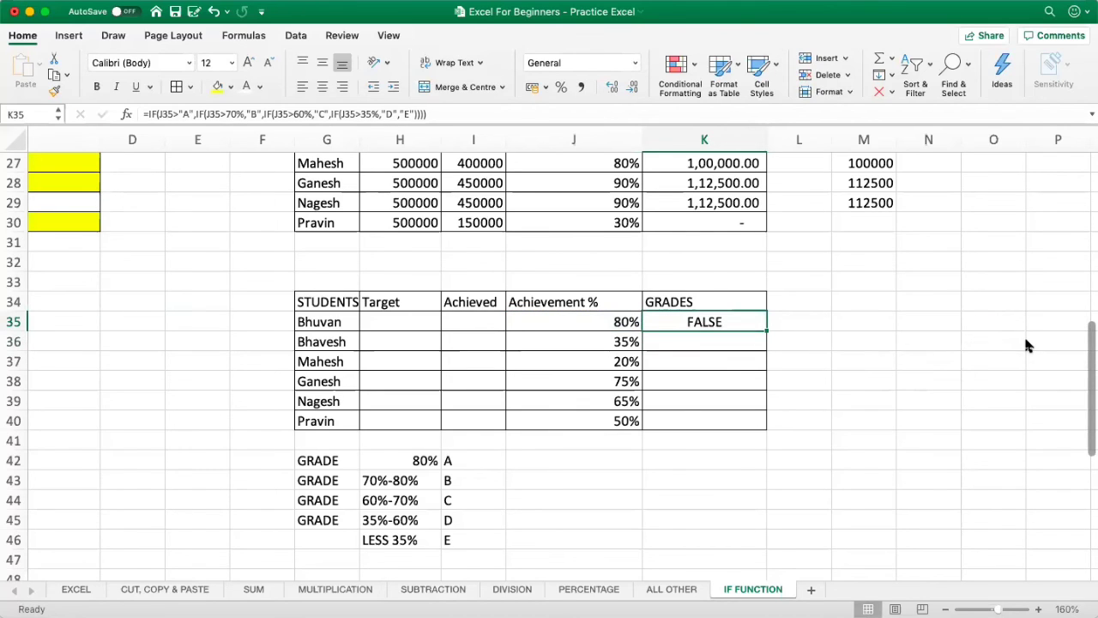
Correct the first IF in the K35 formula so that it returns "A" when J35>80%.
{"action": "key", "text": "F2"}
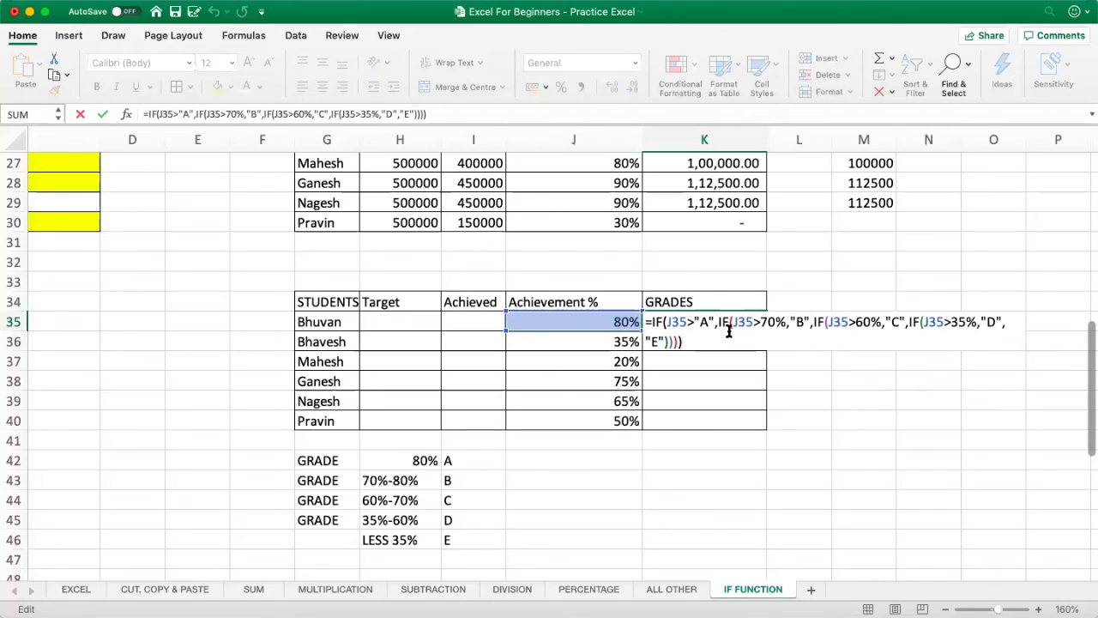
{"action": "left_click", "coordinate": [695, 323]}
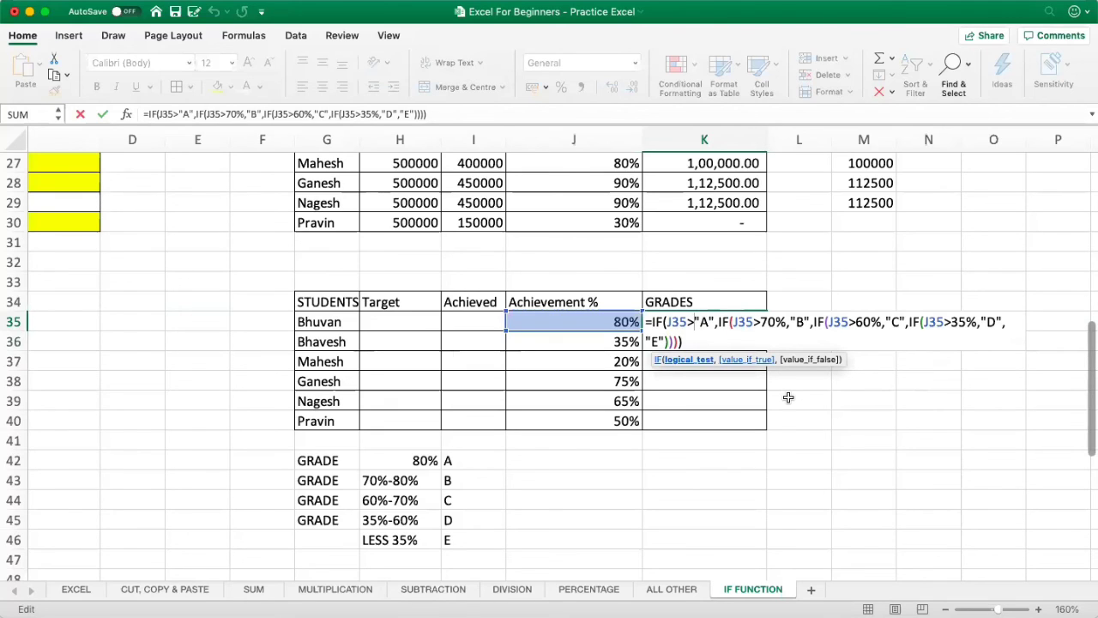
{"action": "type", "text": "80%"}
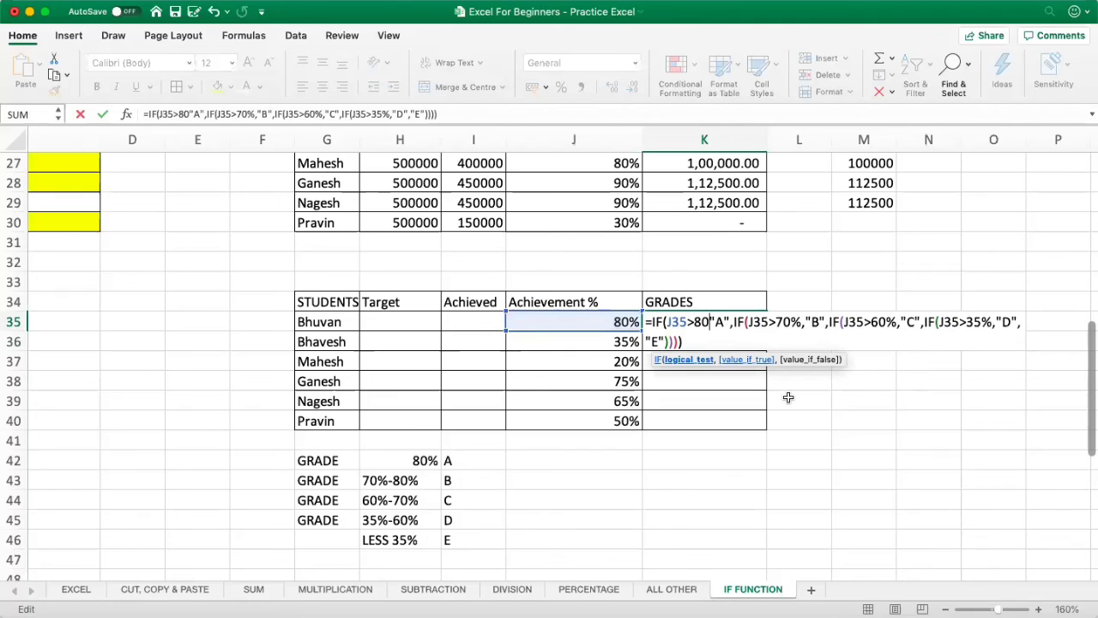
{"action": "type", "text": ","}
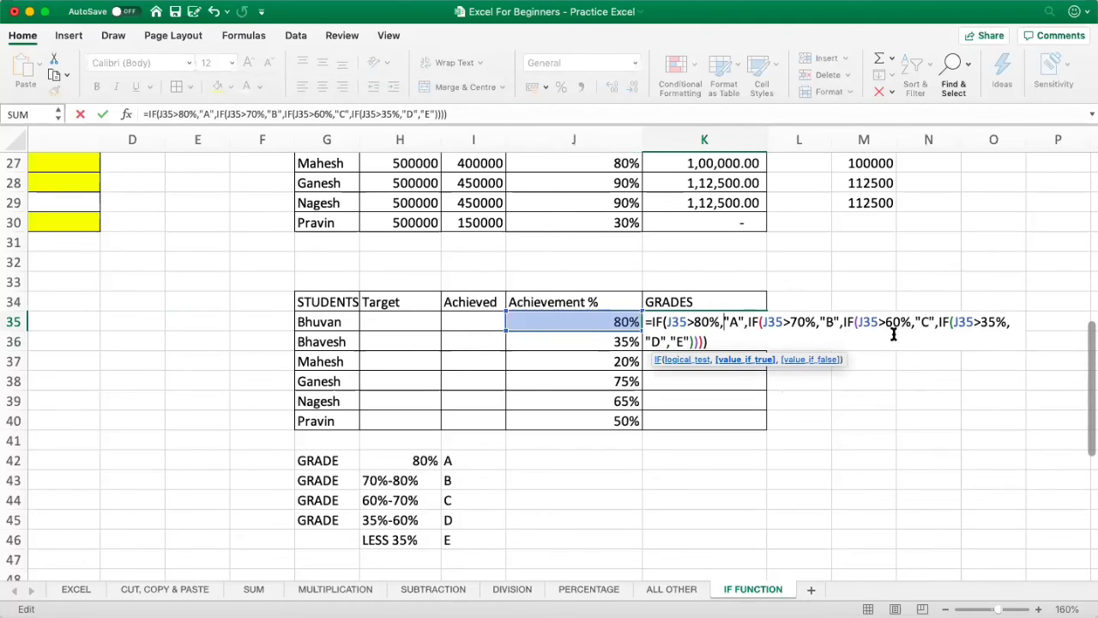
{"action": "key", "text": "Return"}
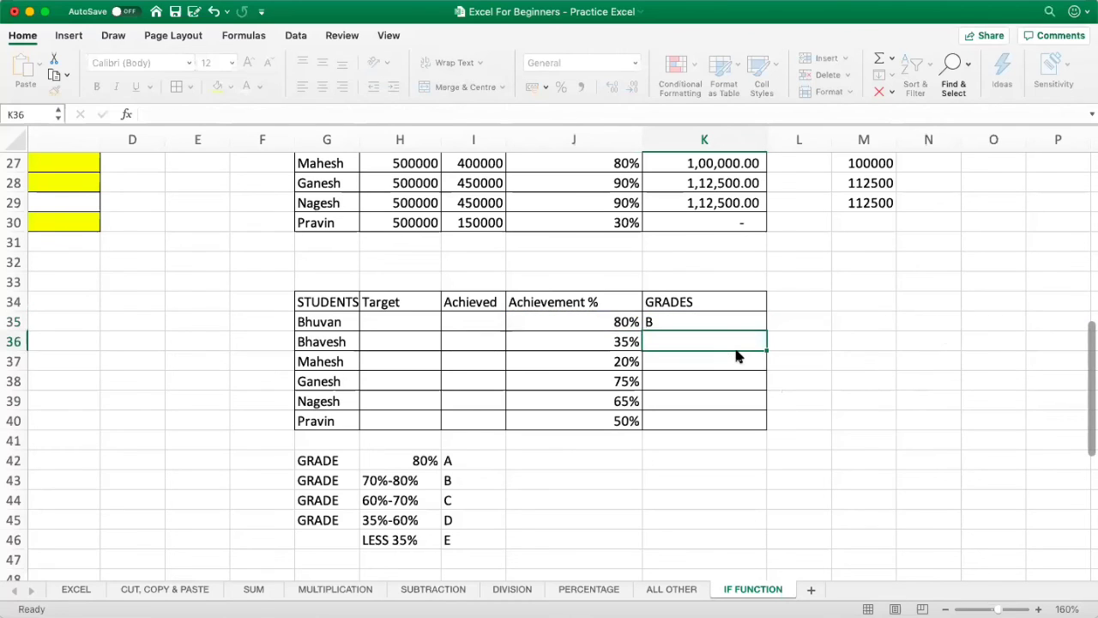
Check the grade in K35 against the achievement percentage in J35 and the grade slabs below the table.
{"action": "key", "text": "Up"}
{"action": "key", "text": "Left"}
{"action": "key", "text": "Right"}
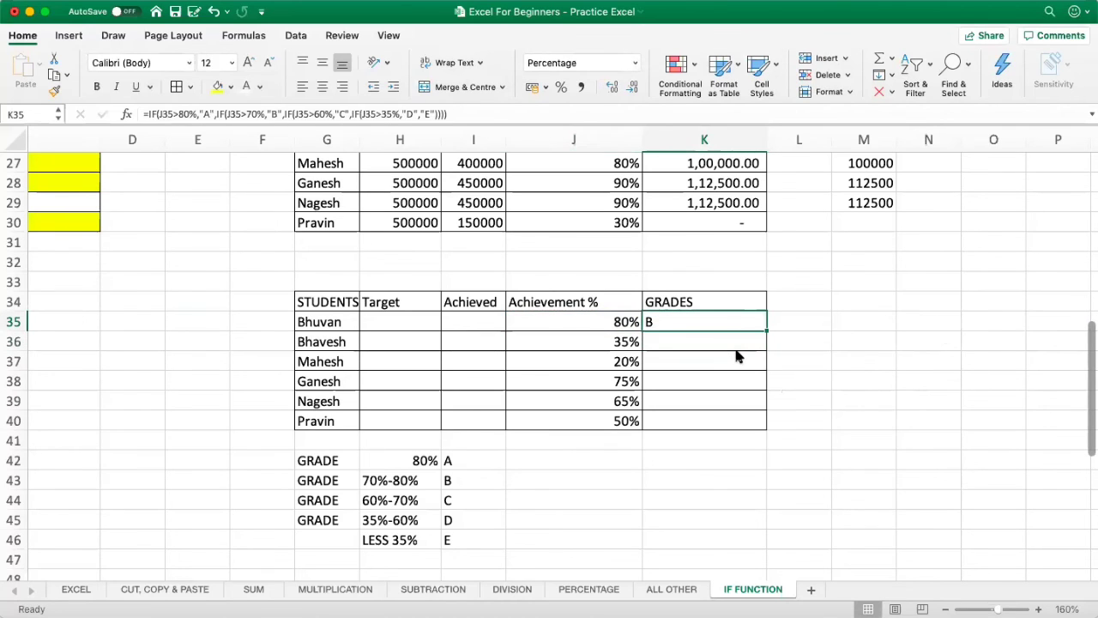
{"action": "key", "text": "Left"}
{"action": "key", "text": "Left"}
{"action": "key", "text": "Down"}
{"action": "key", "text": "Down"}
{"action": "key", "text": "Down"}
{"action": "key", "text": "Down"}
{"action": "key", "text": "Down"}
{"action": "key", "text": "Up"}
{"action": "key", "text": "Up"}
{"action": "key", "text": "Up"}
{"action": "key", "text": "Up"}
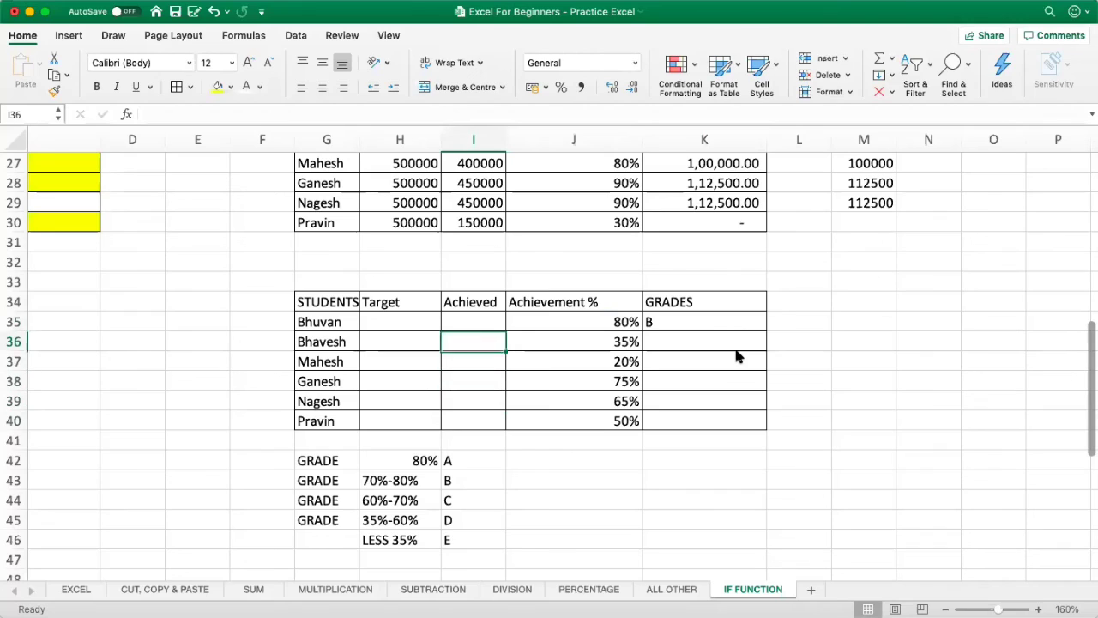
{"action": "key", "text": "Right"}
{"action": "key", "text": "Right"}
{"action": "key", "text": "Up"}
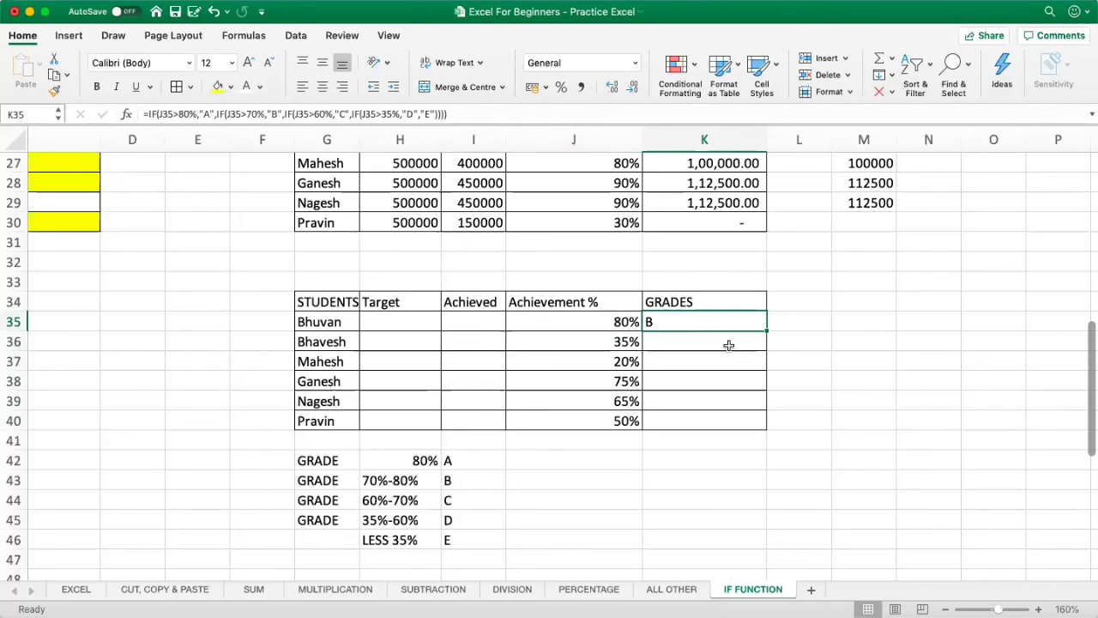
Change the first logical test in the K35 formula to J35>=80%.
{"action": "double_click", "coordinate": [717, 330]}
{"action": "left_click", "coordinate": [691, 323]}
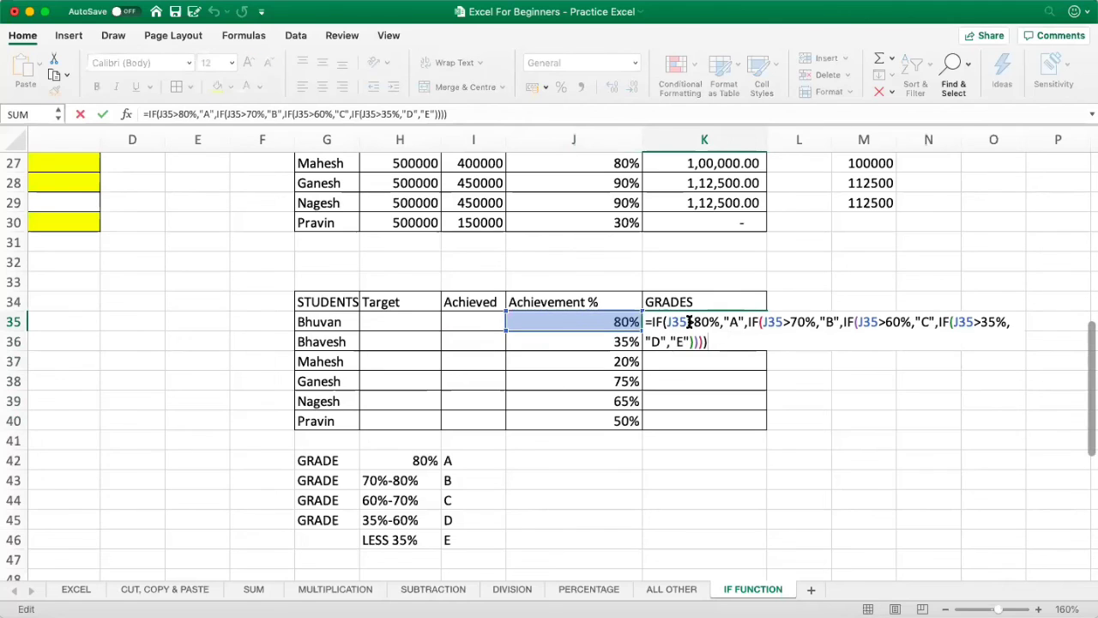
{"action": "type", "text": "="}
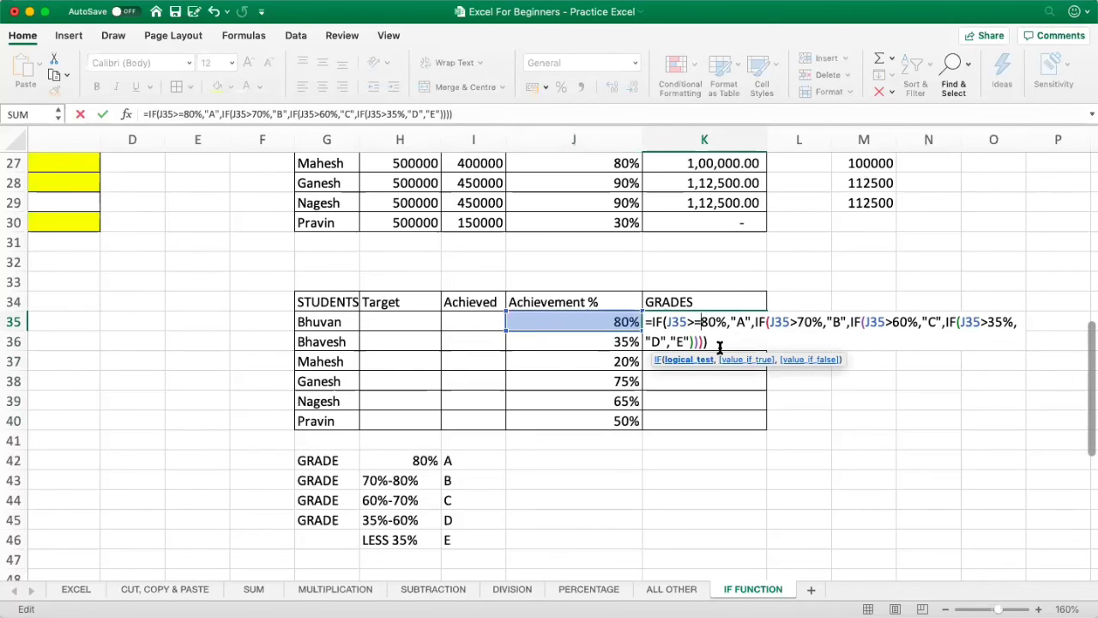
{"action": "key", "text": "ctrl+Return"}
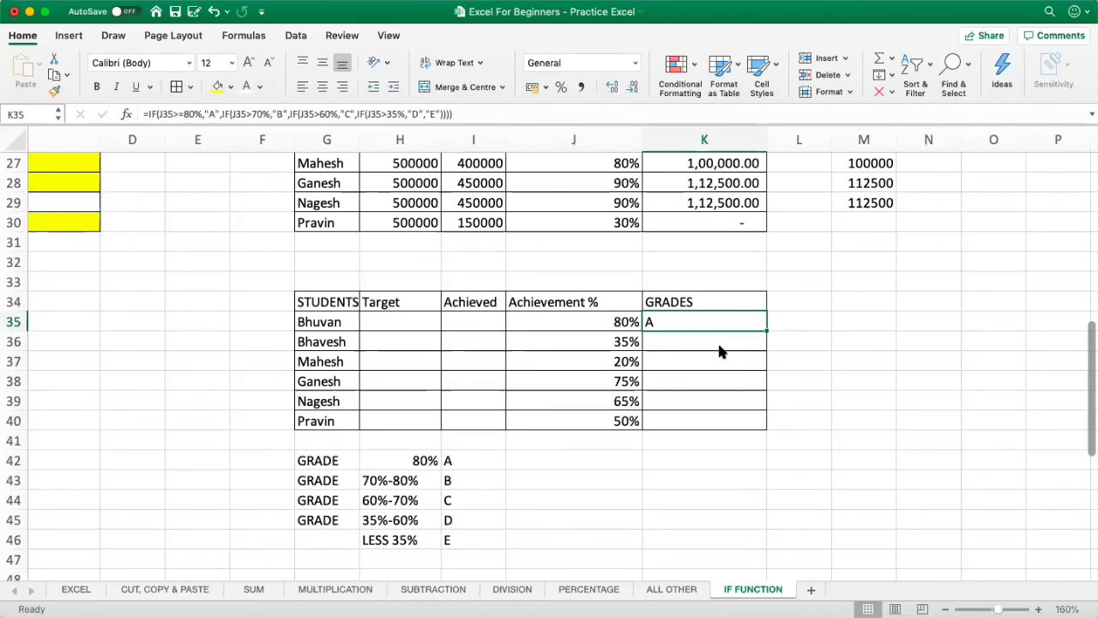
Change the remaining logical tests in the K35 formula to J35>=70%, J35>=60% and J35>=35%.
{"action": "key", "text": "F2"}
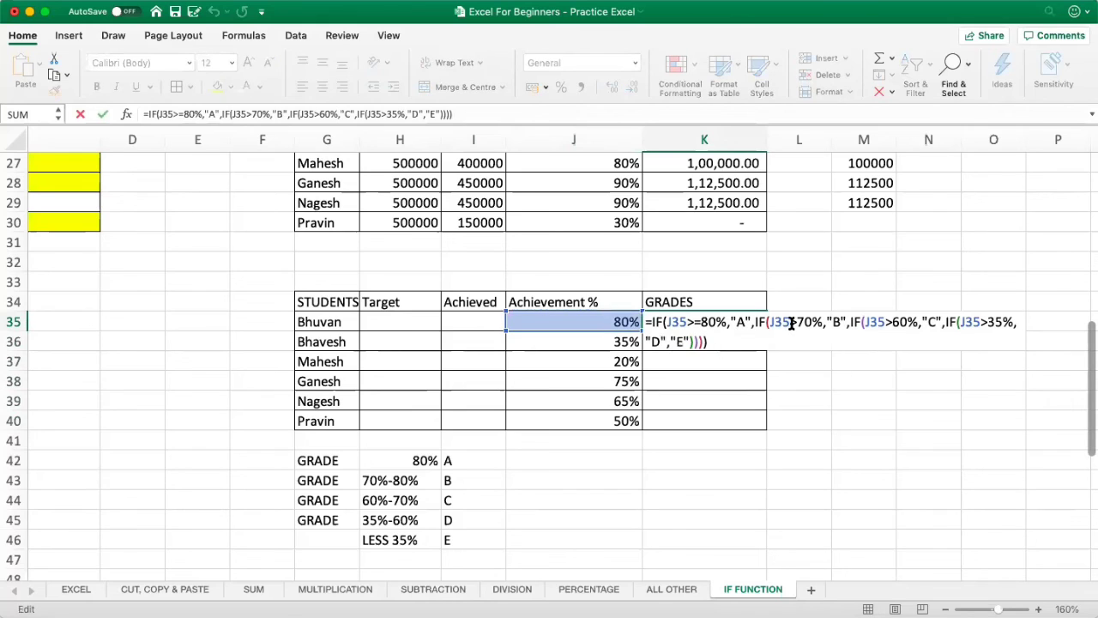
{"action": "left_click", "coordinate": [794, 321]}
{"action": "type", "text": "="}
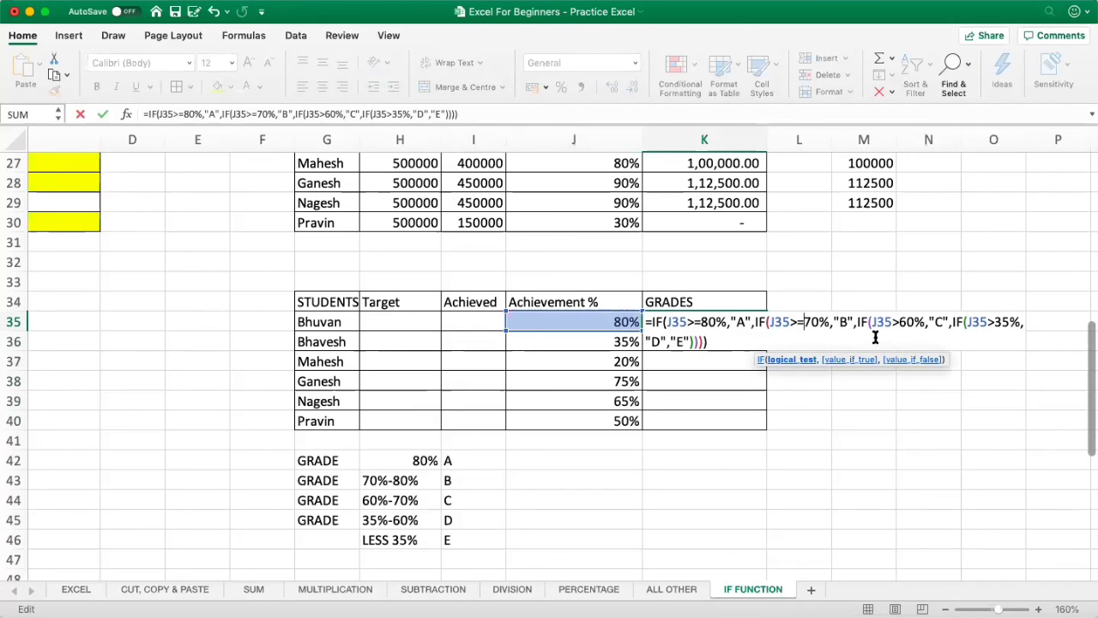
{"action": "left_click", "coordinate": [900, 322]}
{"action": "type", "text": "="}
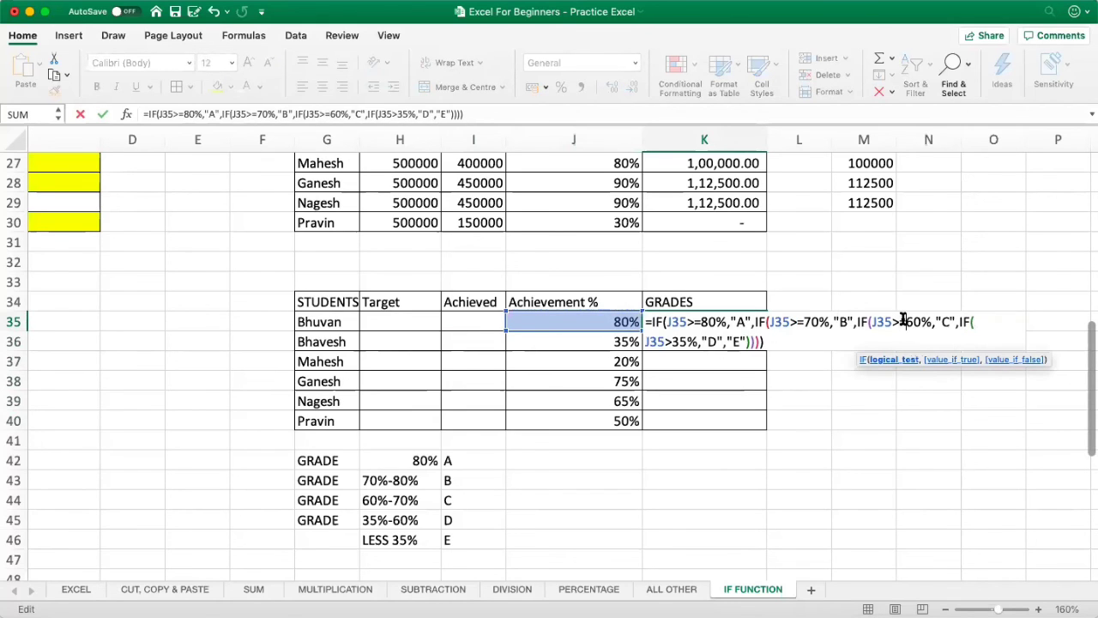
{"action": "left_click", "coordinate": [672, 342]}
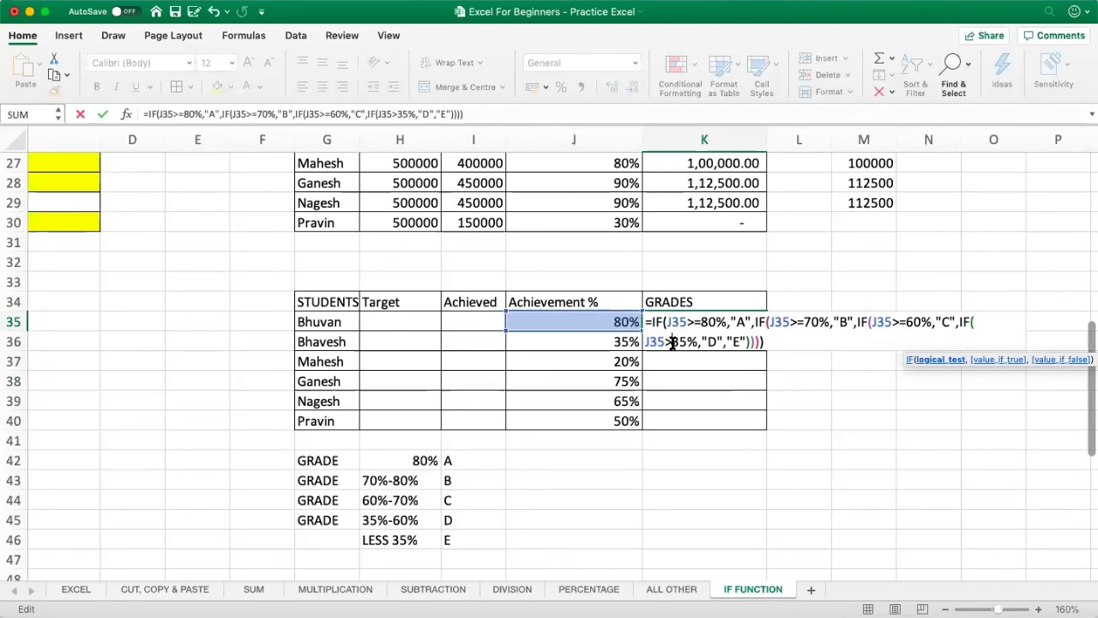
{"action": "type", "text": "="}
{"action": "key", "text": "Return"}
{"action": "key", "text": "Up"}
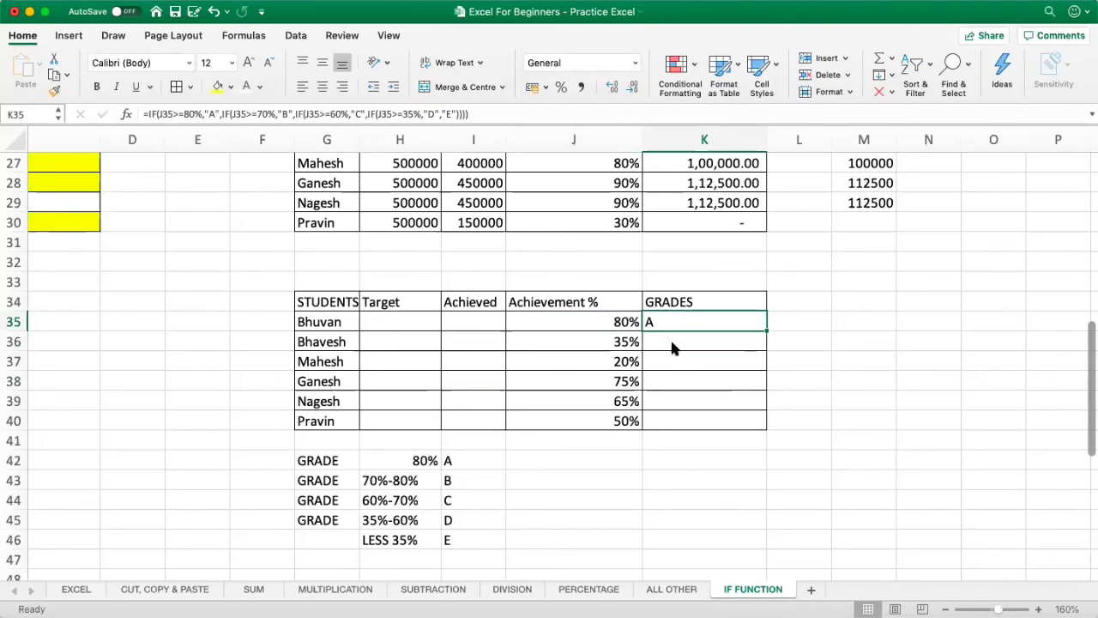
Copy the grade formula from K35 into K36 and compare the result with the percentage in J36.
{"action": "key", "text": "ctrl+c"}
{"action": "left_click", "coordinate": [673, 344]}
{"action": "key", "text": "super+v"}
{"action": "key", "text": "Left"}
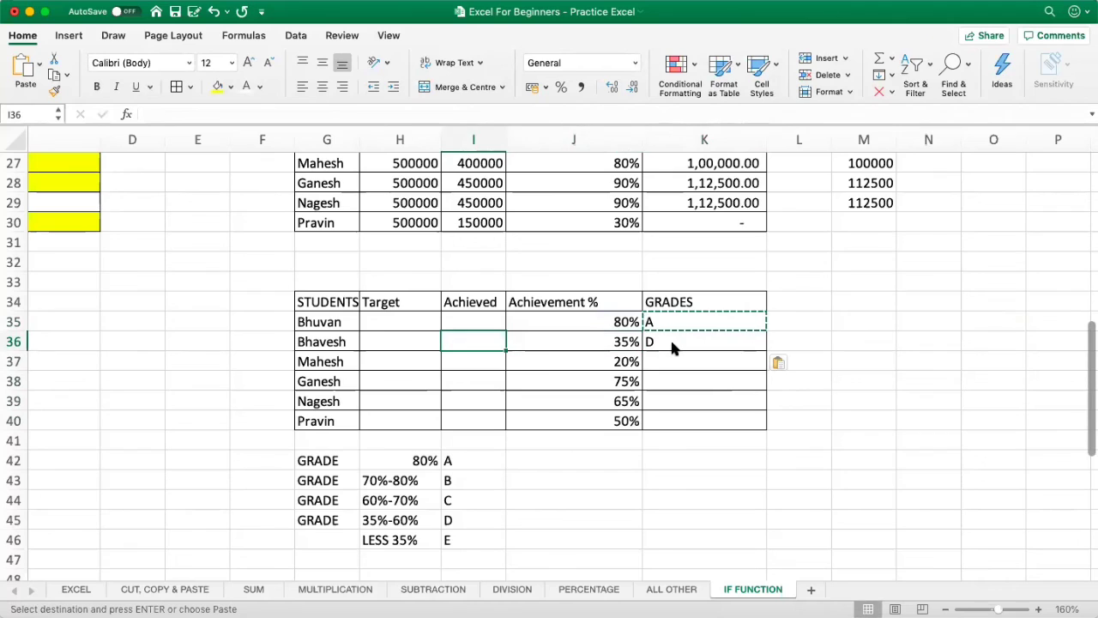
{"action": "key", "text": "Right"}
{"action": "key", "text": "Right"}
{"action": "key", "text": "Left"}
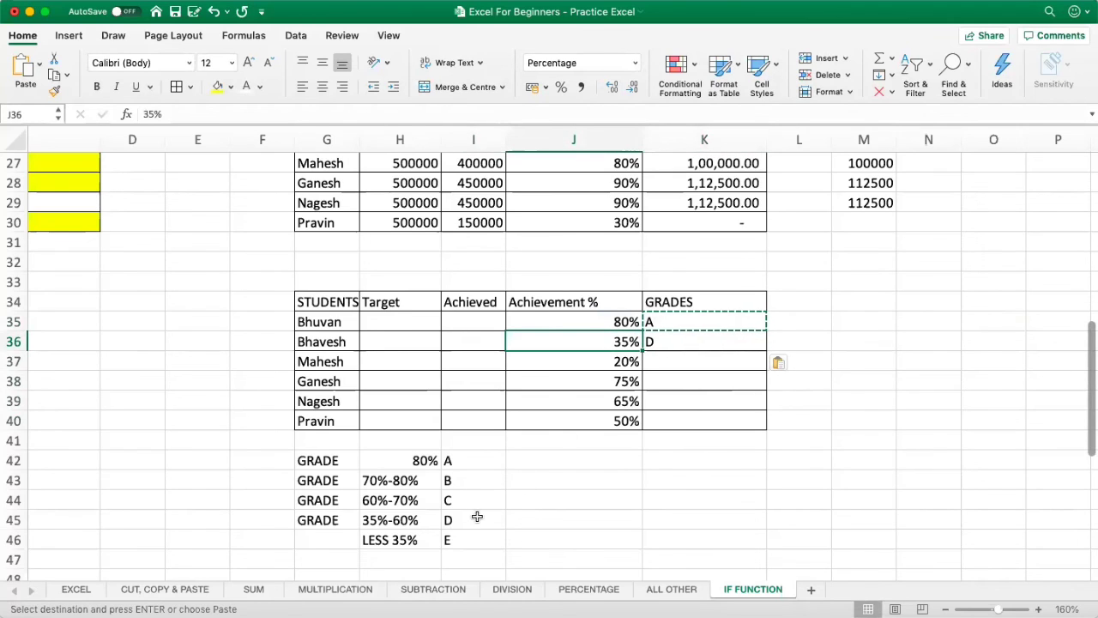
Copy the grade formula from K36 into K37.
{"action": "key", "text": "Right"}
{"action": "key", "text": "ctrl+c"}
{"action": "key", "text": "Down"}
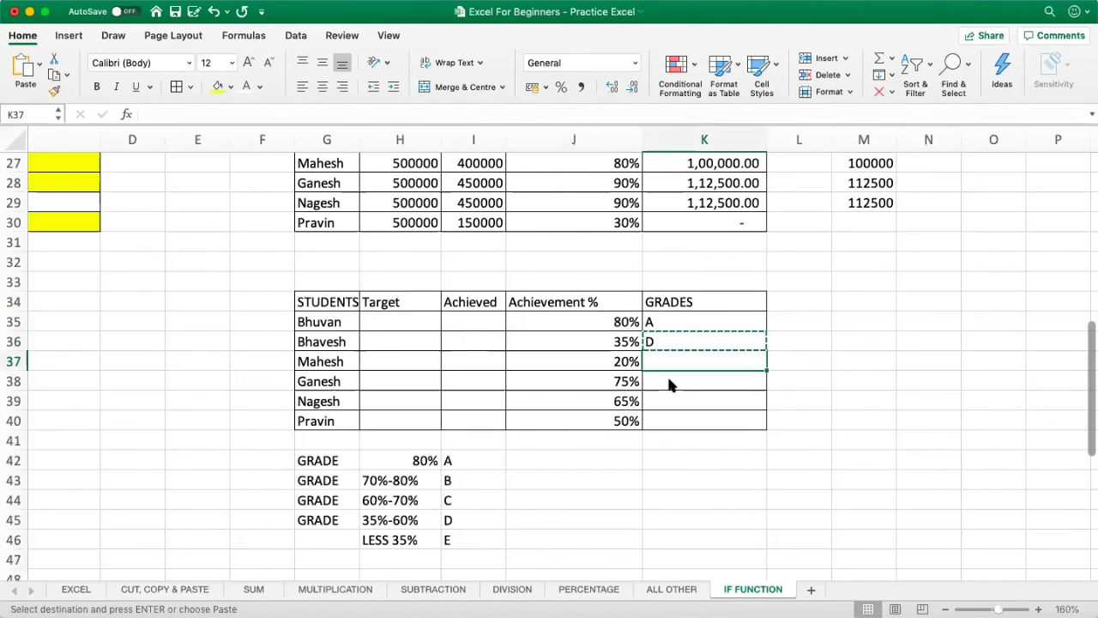
{"action": "key", "text": "ctrl+v"}
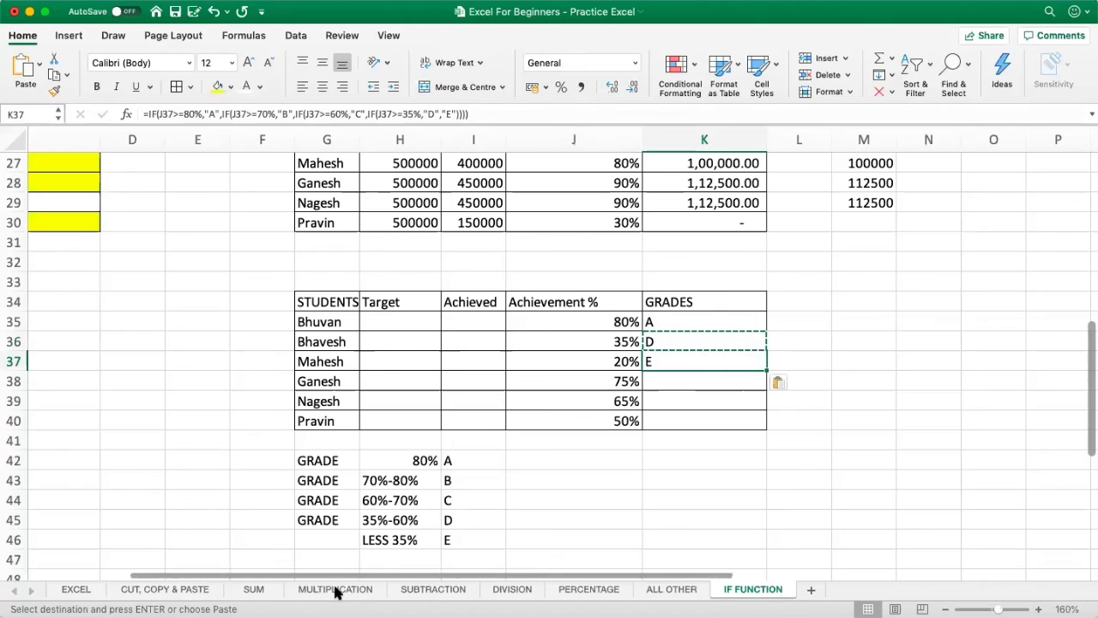
Paste the copied grade formula into K38, K39 and K40 to grade the remaining students.
{"action": "left_click", "coordinate": [444, 537]}
{"action": "key", "text": "Right"}
{"action": "key", "text": "Up"}
{"action": "key", "text": "Up"}
{"action": "key", "text": "Up"}
{"action": "key", "text": "Up"}
{"action": "key", "text": "Up"}
{"action": "key", "text": "Up"}
{"action": "key", "text": "Up"}
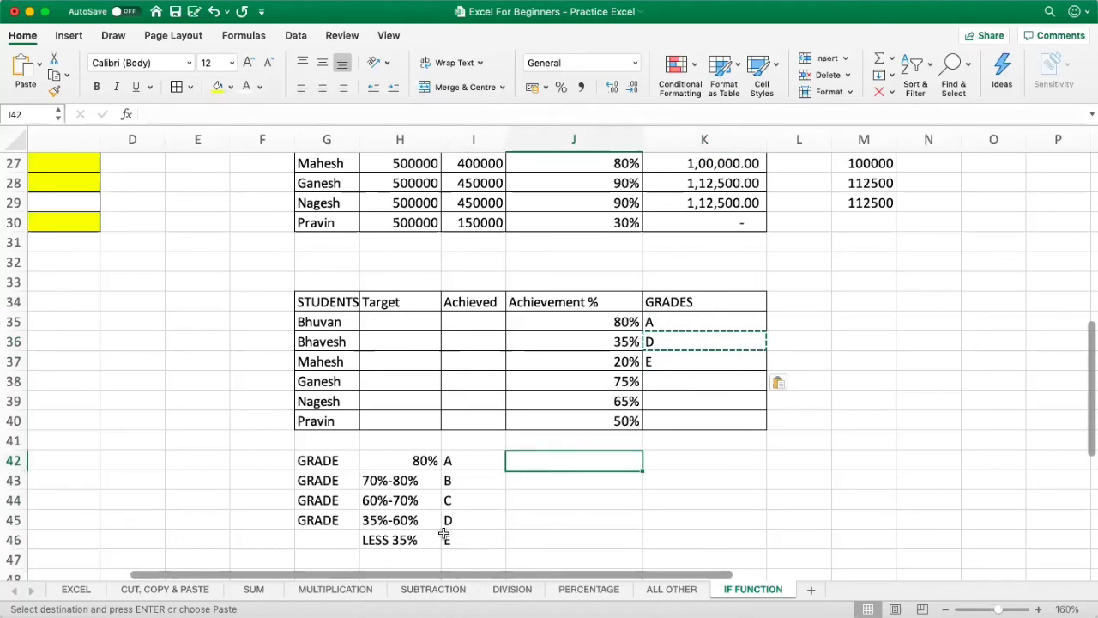
{"action": "key", "text": "Right"}
{"action": "key", "text": "Up"}
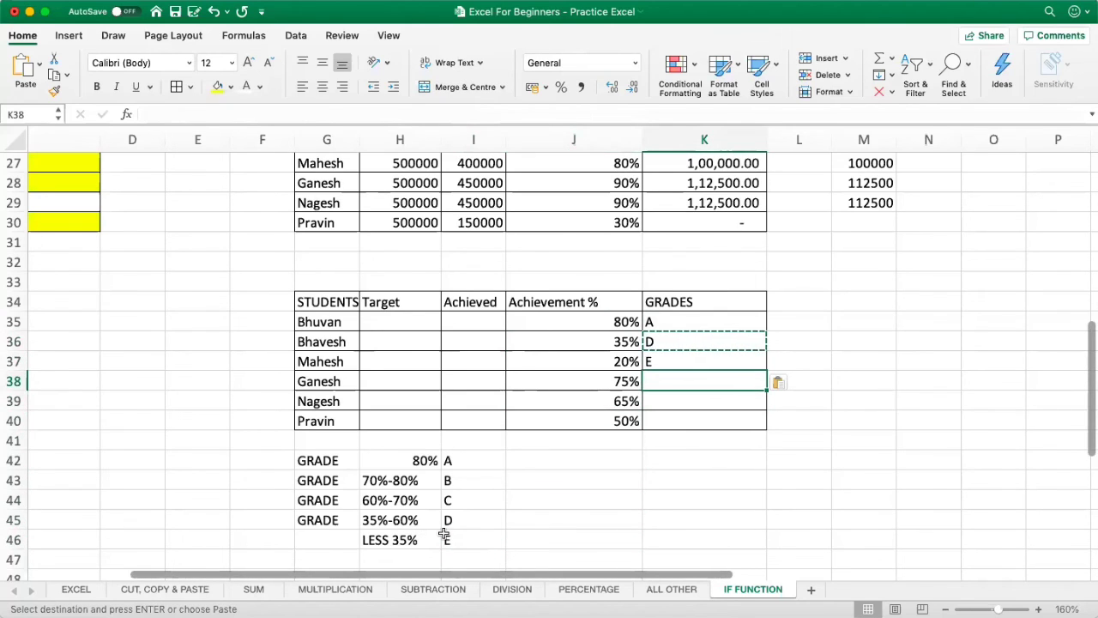
{"action": "key", "text": "ctrl+v"}
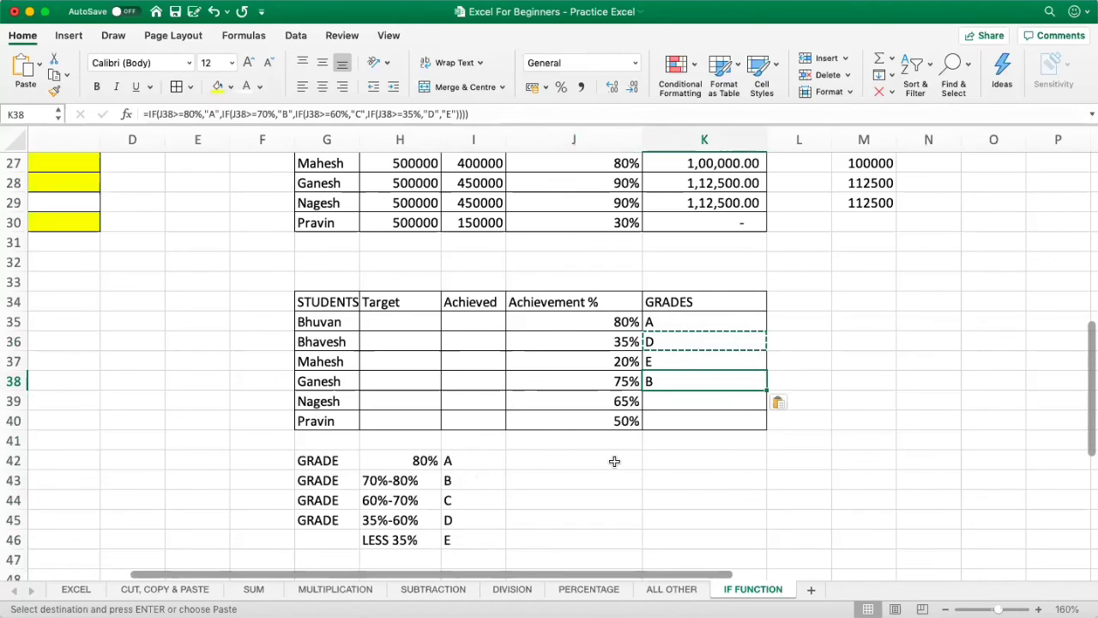
{"action": "key", "text": "Down"}
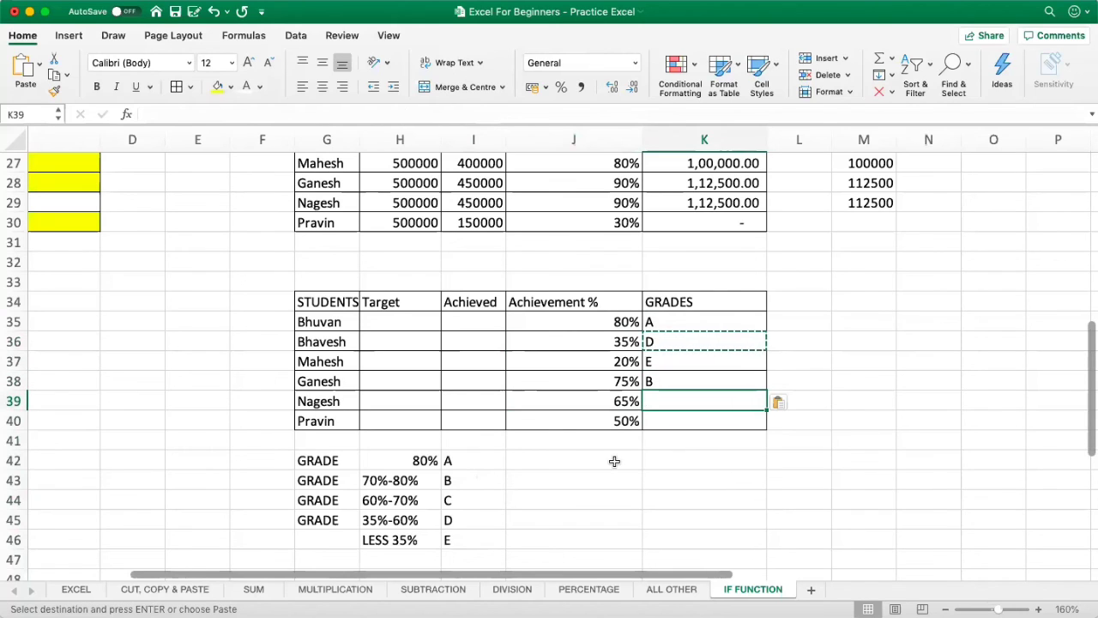
{"action": "key", "text": "ctrl+v"}
{"action": "key", "text": "Down"}
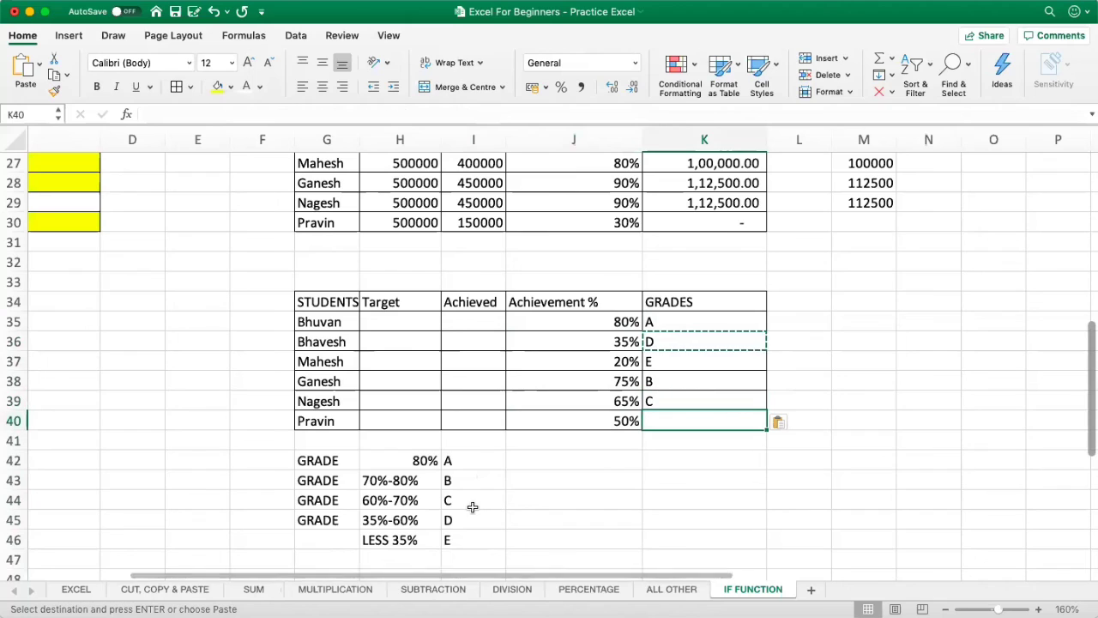
{"action": "key", "text": "ctrl+v"}
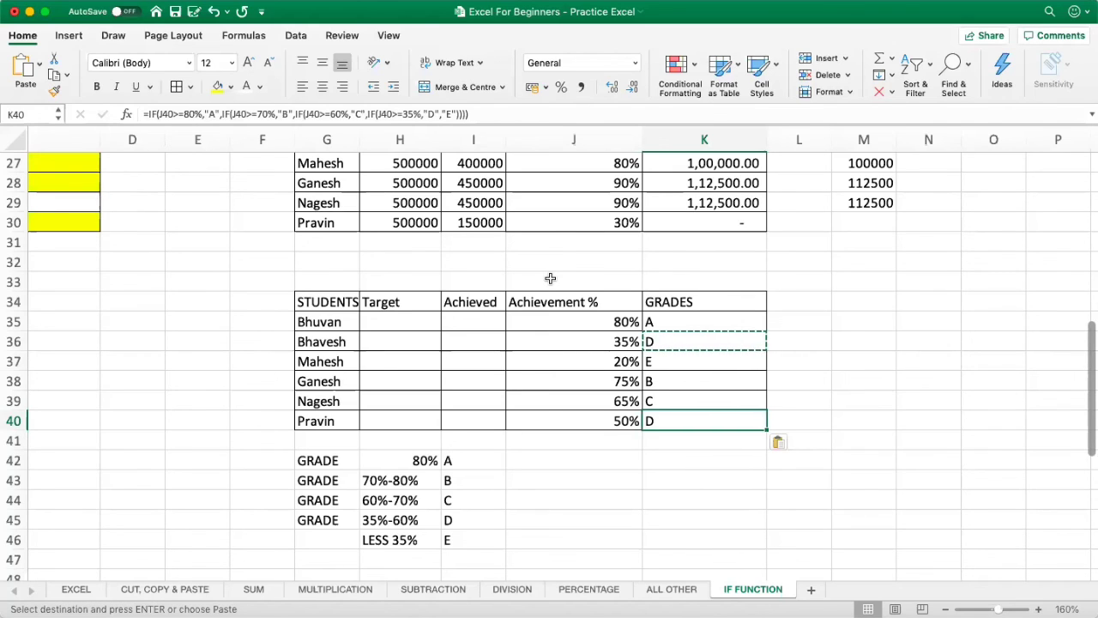
Go back to the Incentive Amount table and examine the nested IF formula in K25.
{"action": "left_click", "coordinate": [648, 233]}
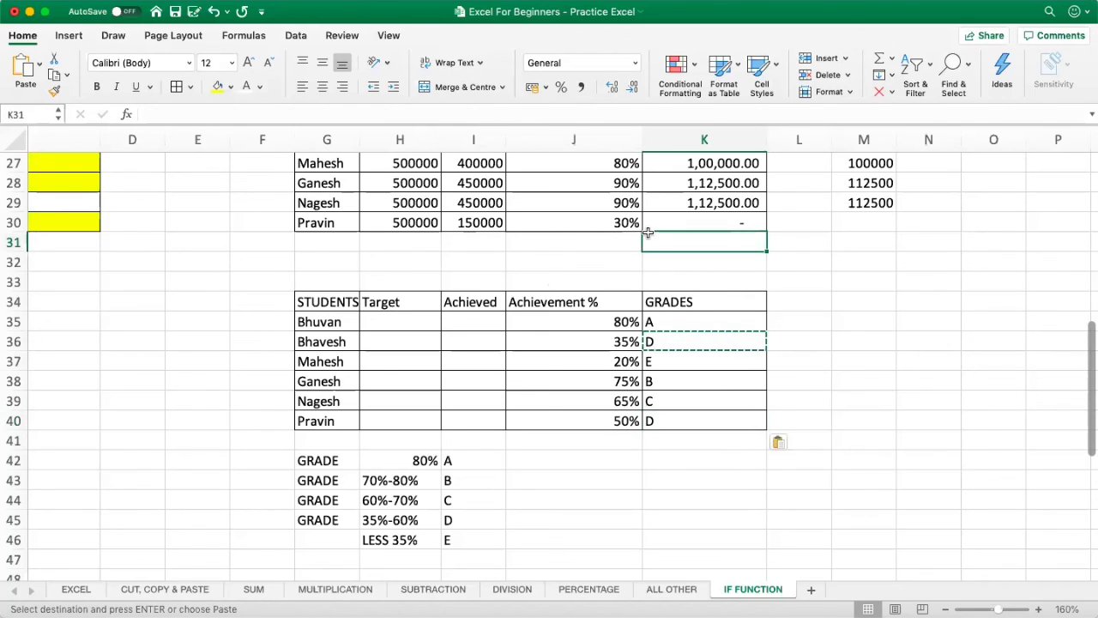
{"action": "key", "text": "Up"}
{"action": "key", "text": "Up"}
{"action": "key", "text": "Up"}
{"action": "key", "text": "Up"}
{"action": "key", "text": "Up"}
{"action": "key", "text": "Up"}
{"action": "key", "text": "Up"}
{"action": "key", "text": "Up"}
{"action": "key", "text": "Up"}
{"action": "left_click", "coordinate": [648, 228]}
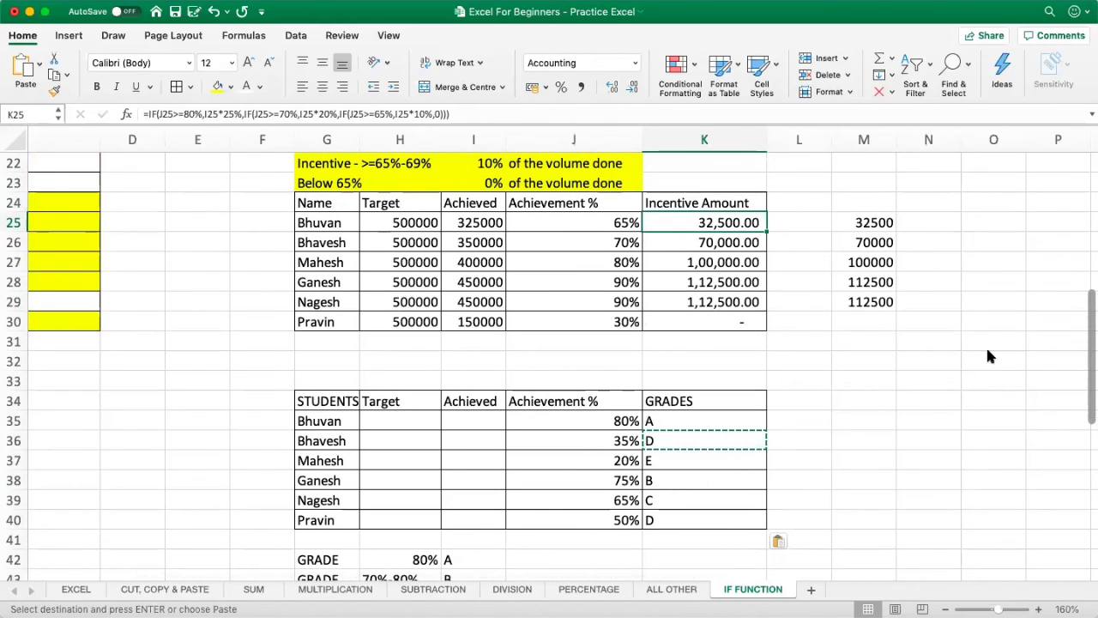
{"action": "scroll", "coordinate": [613, 282], "scroll_direction": "up", "scroll_amount": 2}
{"action": "scroll", "coordinate": [614, 281], "scroll_direction": "left", "scroll_amount": 1}
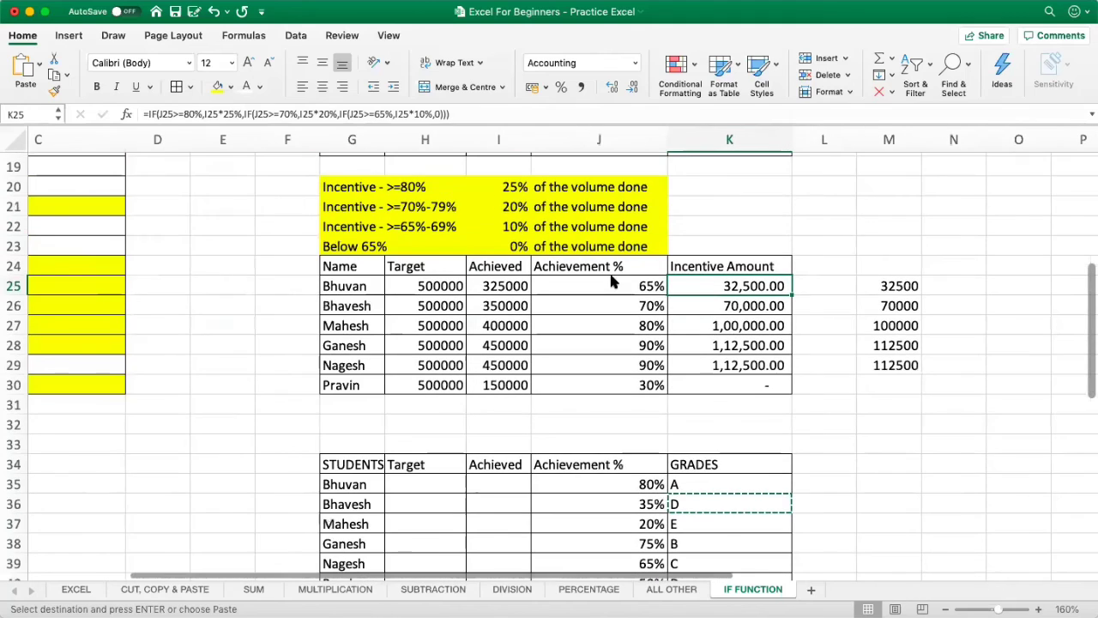
{"action": "scroll", "coordinate": [610, 324], "scroll_direction": "up", "scroll_amount": 2}
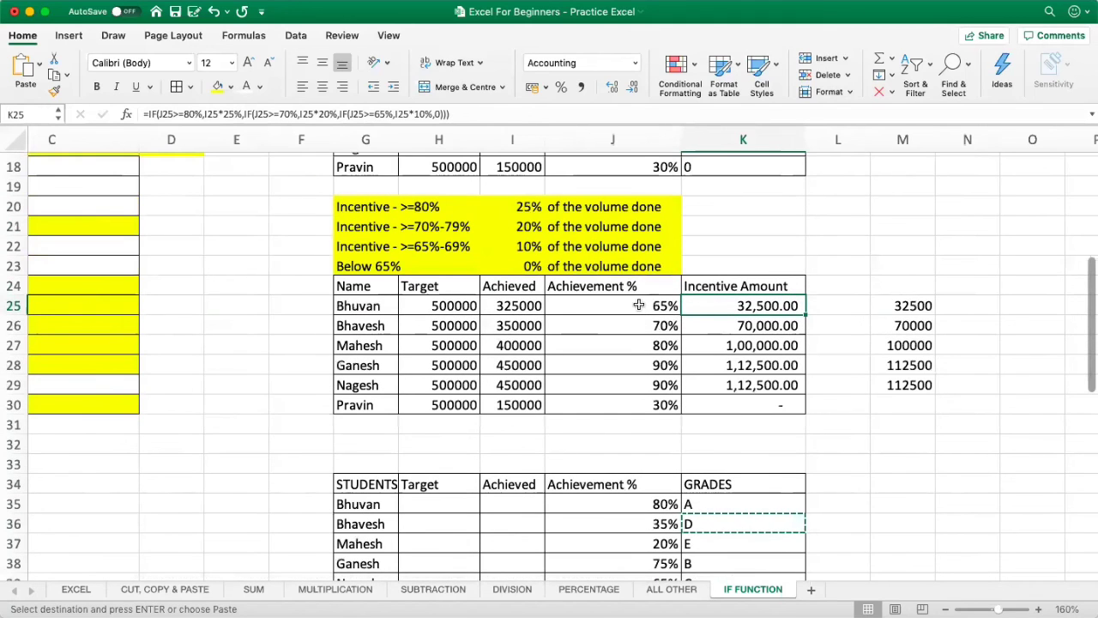
Examine the achievement thresholds in H20:H23 and the incentive rate in I20 that belongs to the >=80% slab.
{"action": "left_click", "coordinate": [438, 205]}
{"action": "left_click_drag", "start_coordinate": [438, 205], "coordinate": [436, 260]}
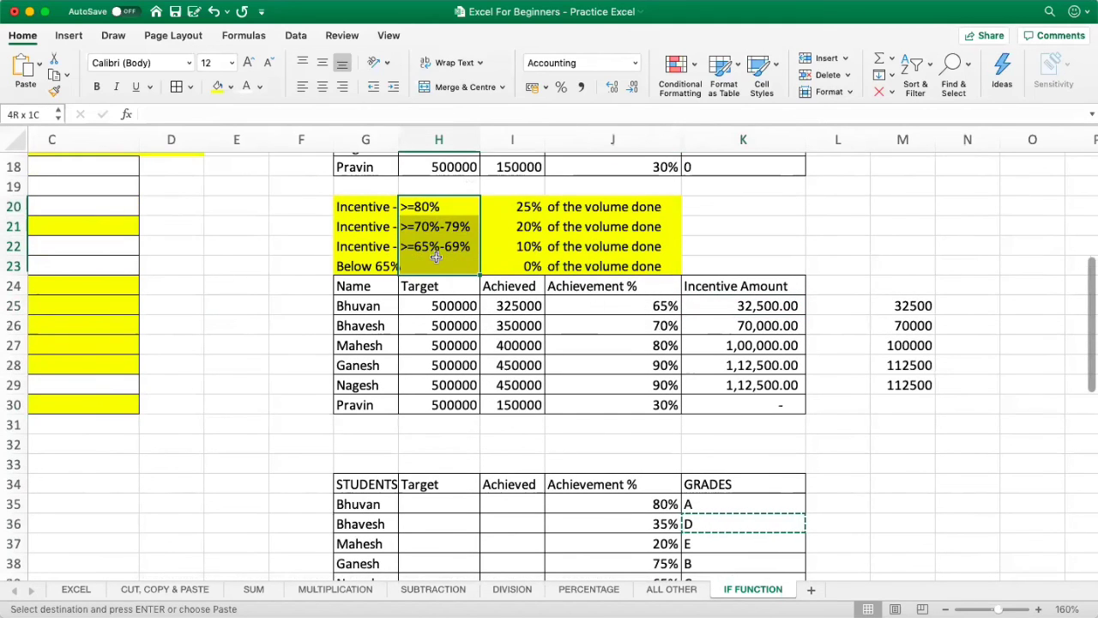
{"action": "left_click", "coordinate": [525, 207]}
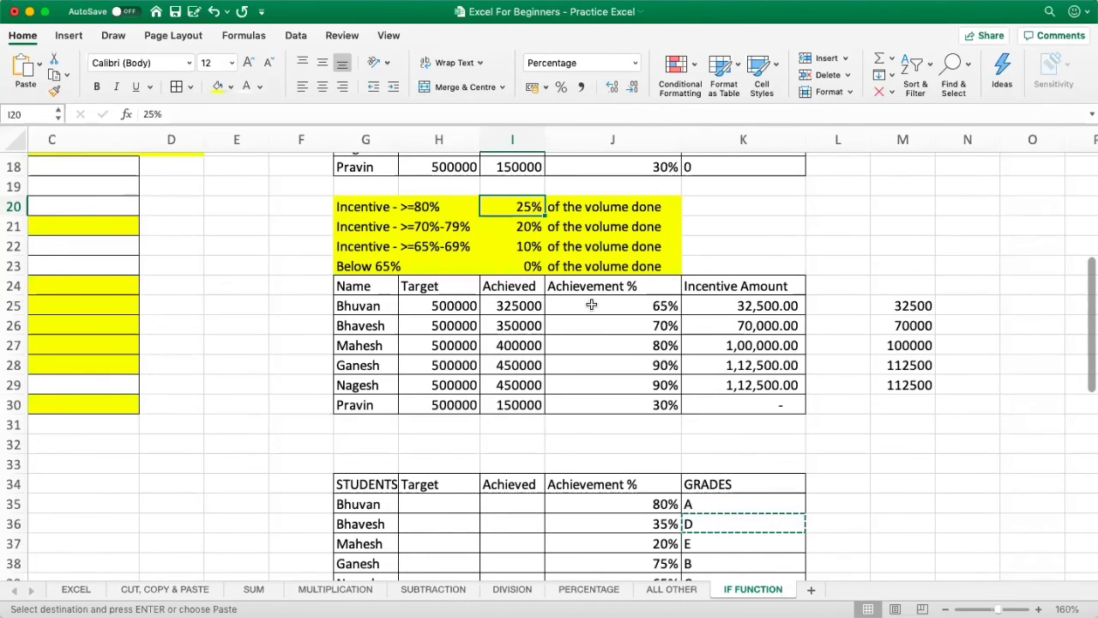
{"action": "key", "text": "Left"}
{"action": "key", "text": "Right"}
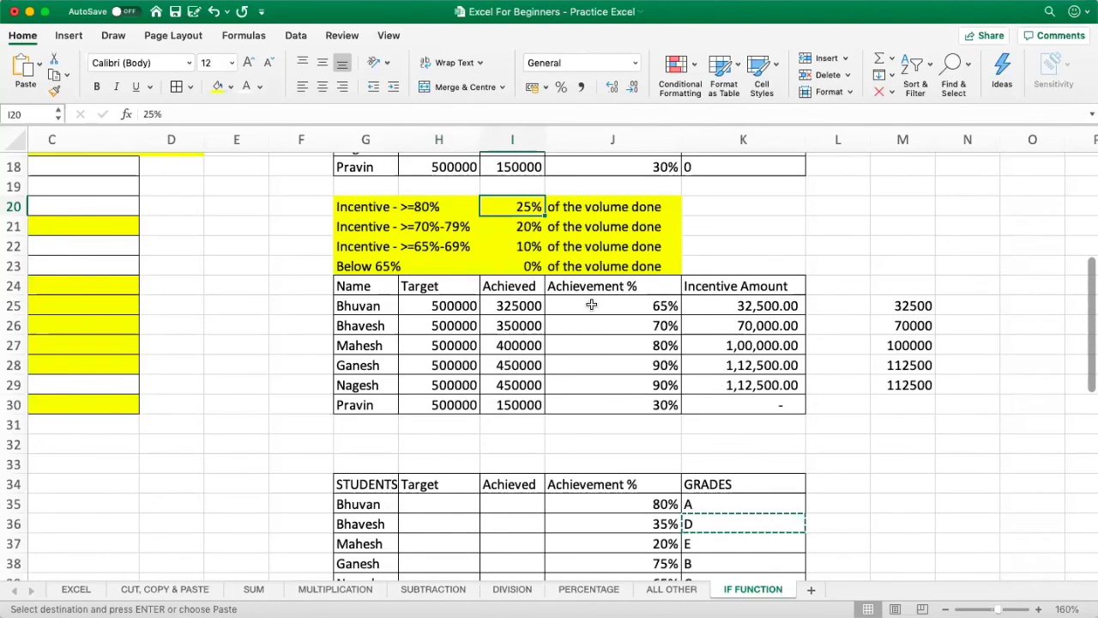
{"action": "key", "text": "Left"}
{"action": "key", "text": "Right"}
Review the lower incentive slabs in rows 21 to 23, matching each achievement range with its rate in column I.
{"action": "key", "text": "Down"}
{"action": "key", "text": "Left"}
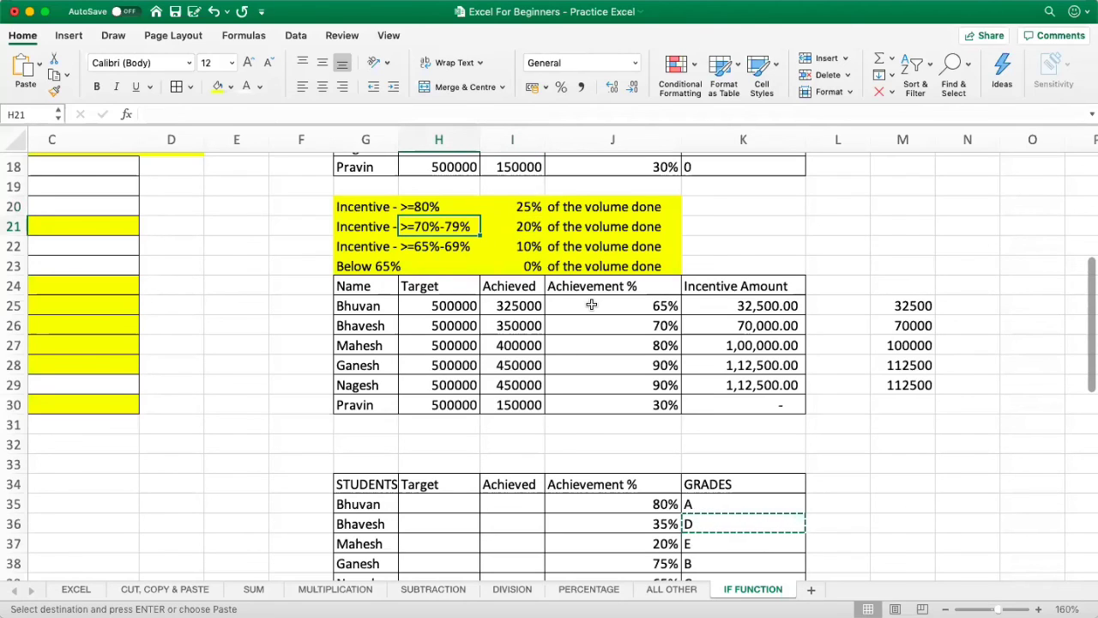
{"action": "key", "text": "Right"}
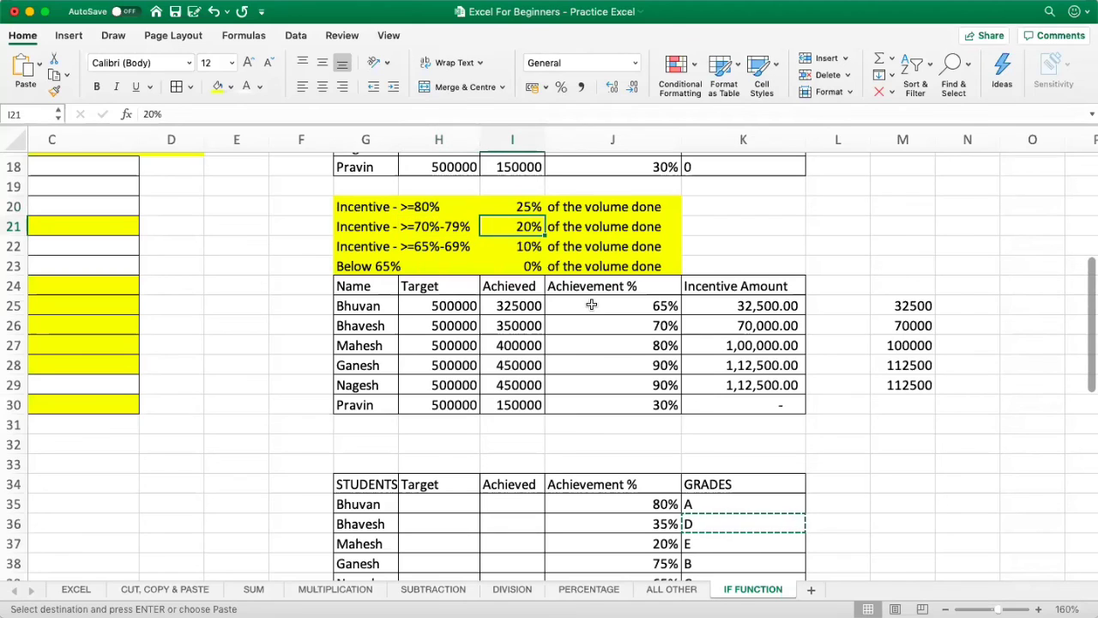
{"action": "key", "text": "Right"}
{"action": "key", "text": "Left"}
{"action": "key", "text": "Down"}
{"action": "key", "text": "Down"}
{"action": "key", "text": "Up"}
{"action": "key", "text": "Up"}
{"action": "key", "text": "Up"}
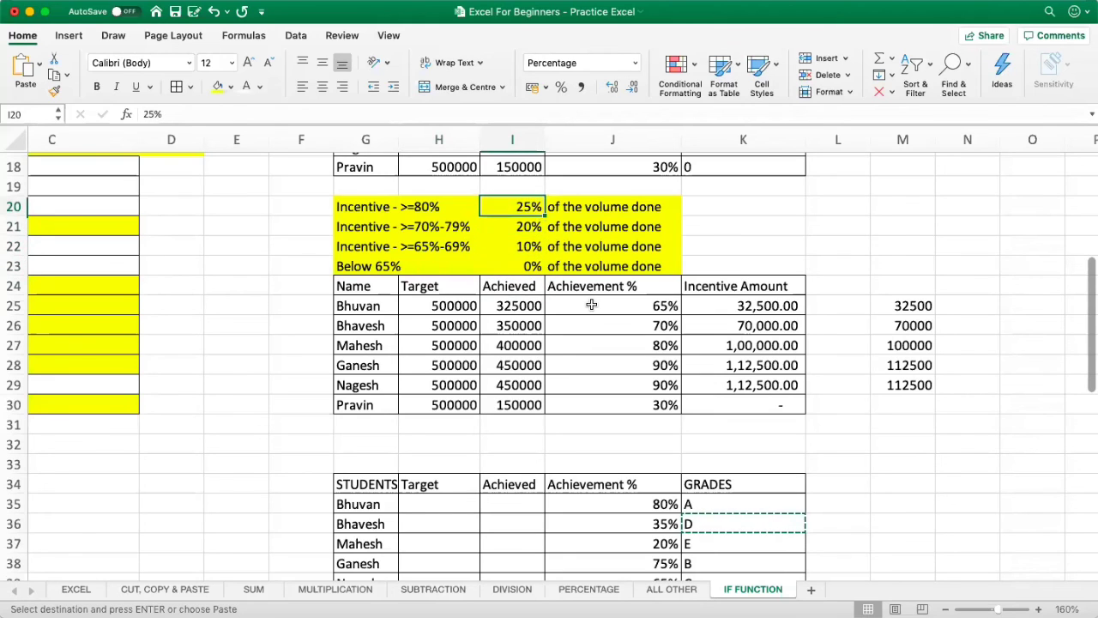
Review the achievement percentages in J25:J29 and examine how the nested IF formula in K25 applies the slabs.
{"action": "key", "text": "Down"}
{"action": "key", "text": "Down"}
{"action": "key", "text": "Down"}
{"action": "key", "text": "Down"}
{"action": "key", "text": "Down"}
{"action": "key", "text": "Right"}
{"action": "key", "text": "shift+Down"}
{"action": "key", "text": "shift+Down"}
{"action": "key", "text": "shift+Down"}
{"action": "key", "text": "shift+Down"}
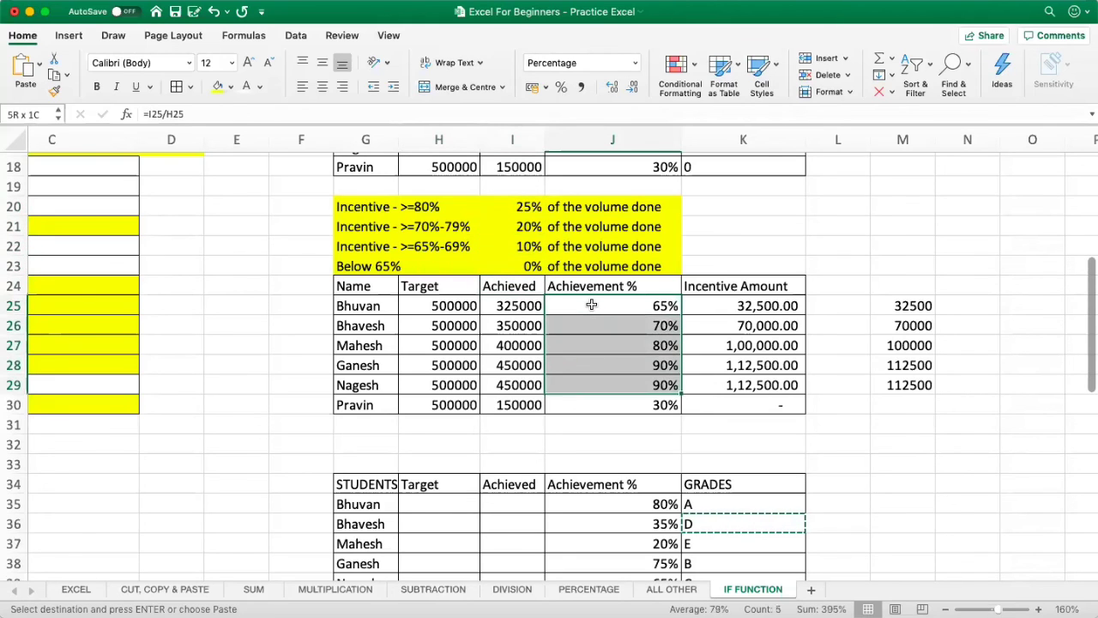
{"action": "key", "text": "Right"}
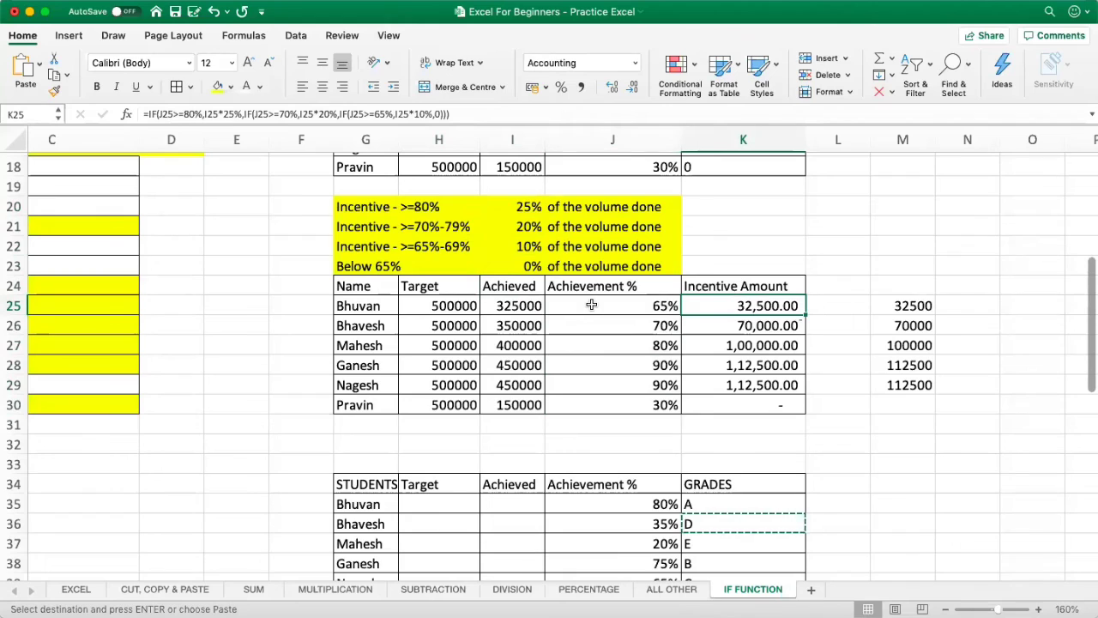
{"action": "key", "text": "F2"}
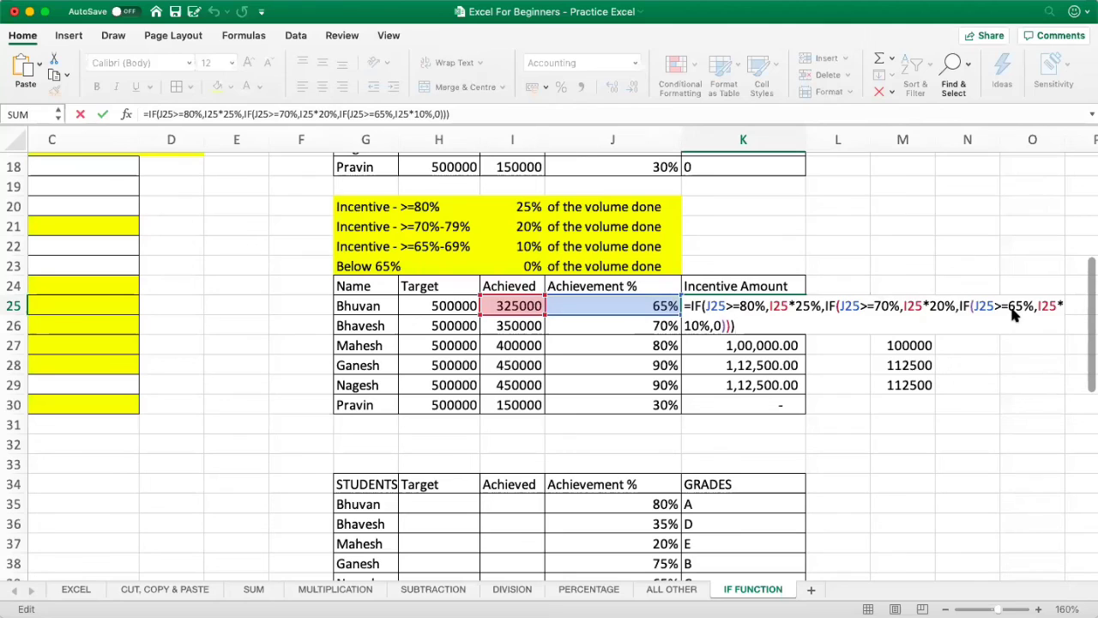
{"action": "key", "text": "Return"}
Copy the nested IF formula from K25 and paste it over the Incentive Amount cells K25:K30.
{"action": "key", "text": "Up"}
{"action": "key", "text": "super+c"}
{"action": "key", "text": "shift+Down"}
{"action": "key", "text": "shift+Down"}
{"action": "key", "text": "shift+Down"}
{"action": "key", "text": "shift+Down"}
{"action": "key", "text": "shift+Down"}
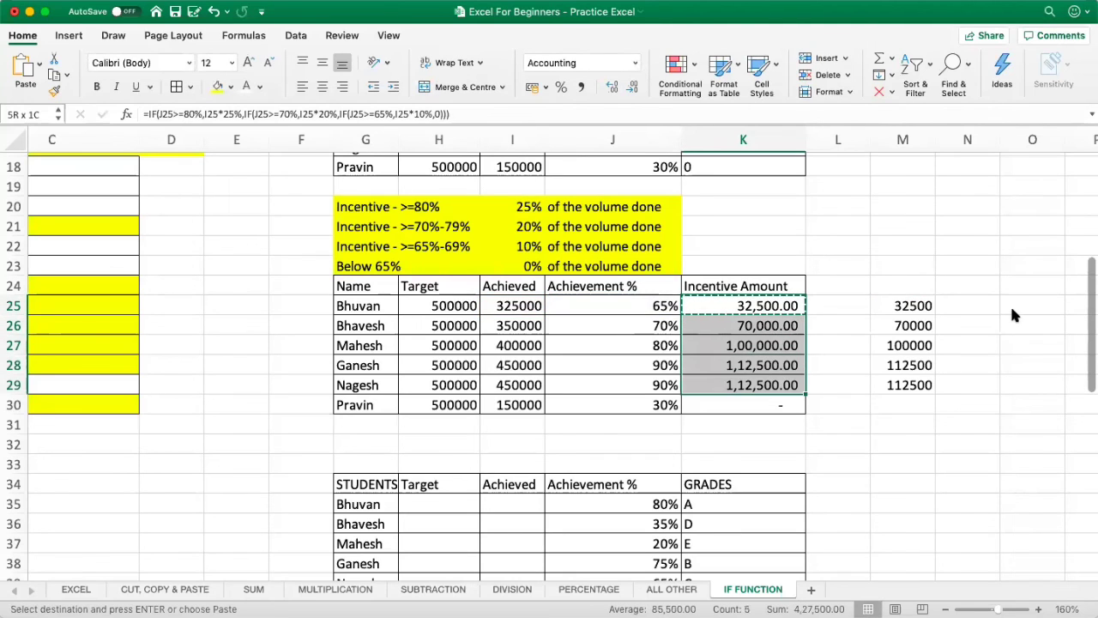
{"action": "key", "text": "super+v"}
{"action": "key", "text": "Escape"}
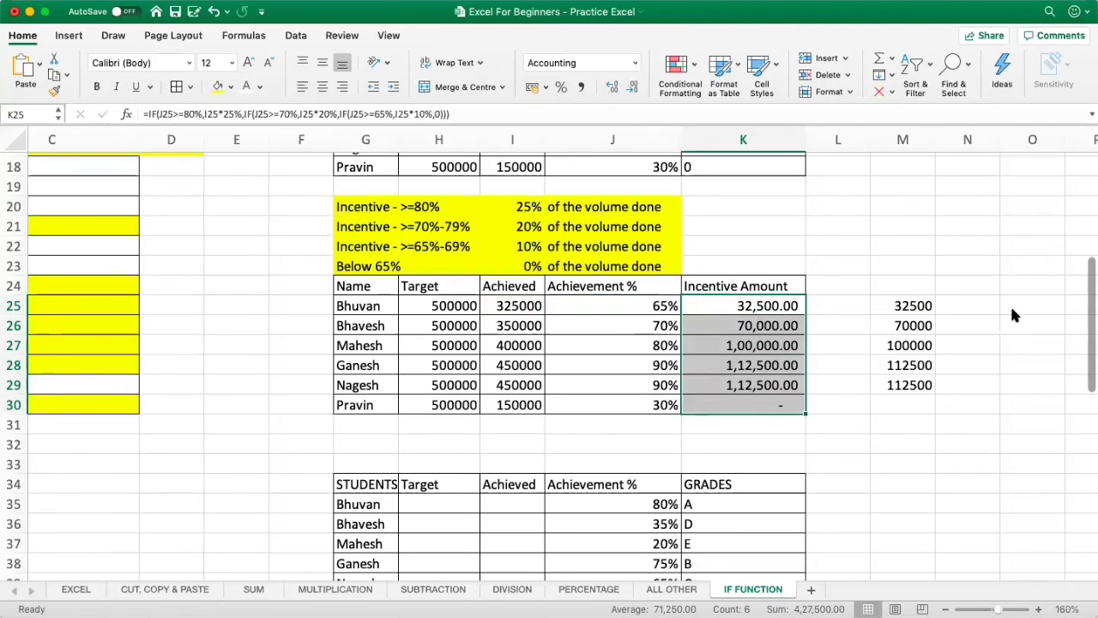